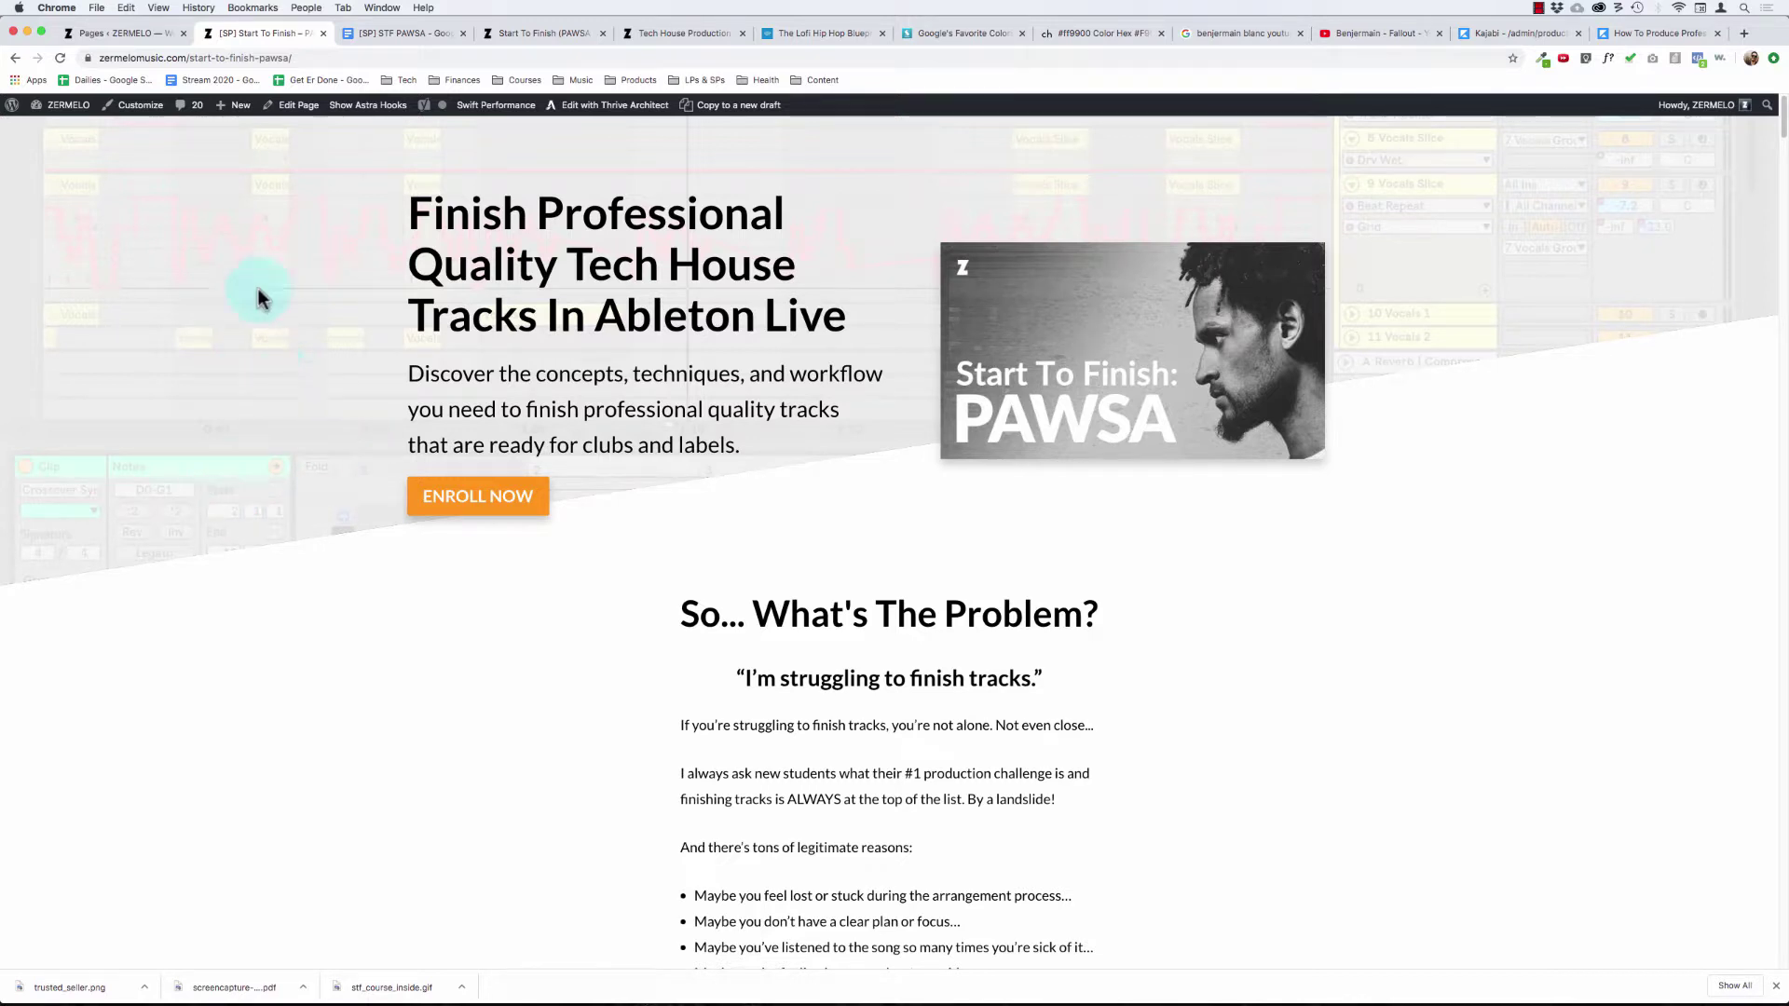
- Examine the opening banner and the "So... What's The Problem?" section of the Start To Finish: PAWSA sales page
drag(360, 220, 738, 711)
click(797, 690)
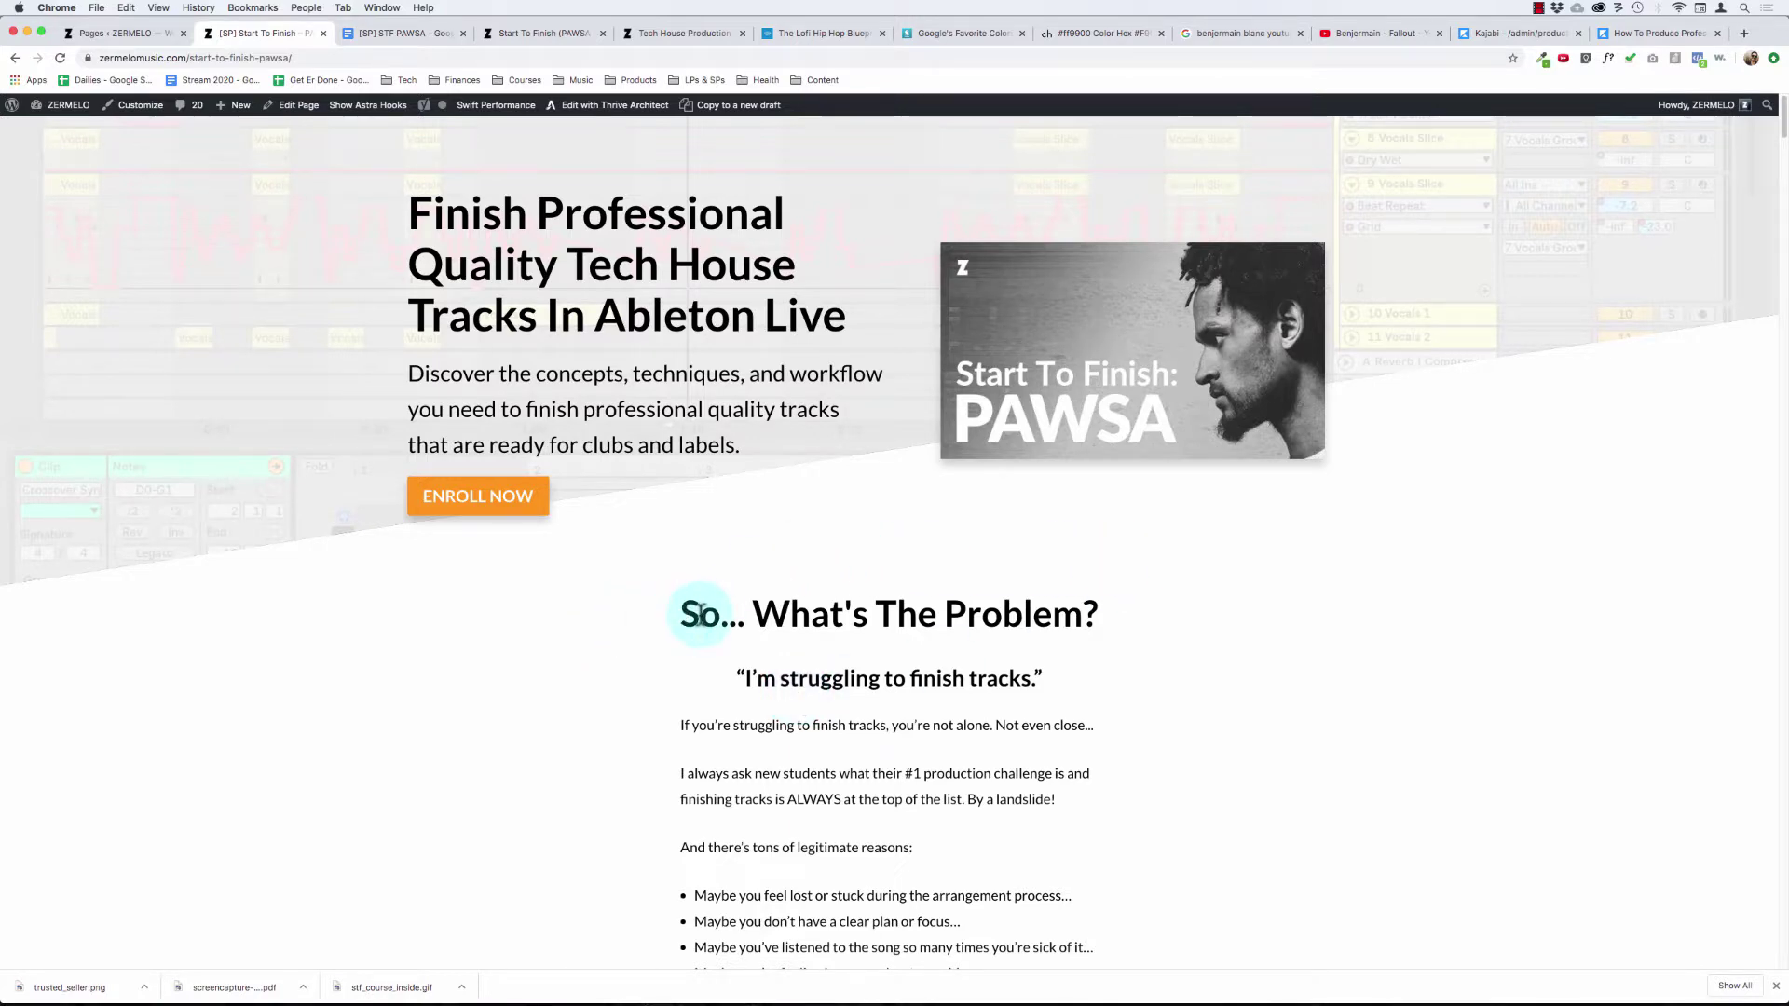
scroll(694, 559, down, 5)
scroll(870, 606, down, 4)
scroll(870, 600, up, 5)
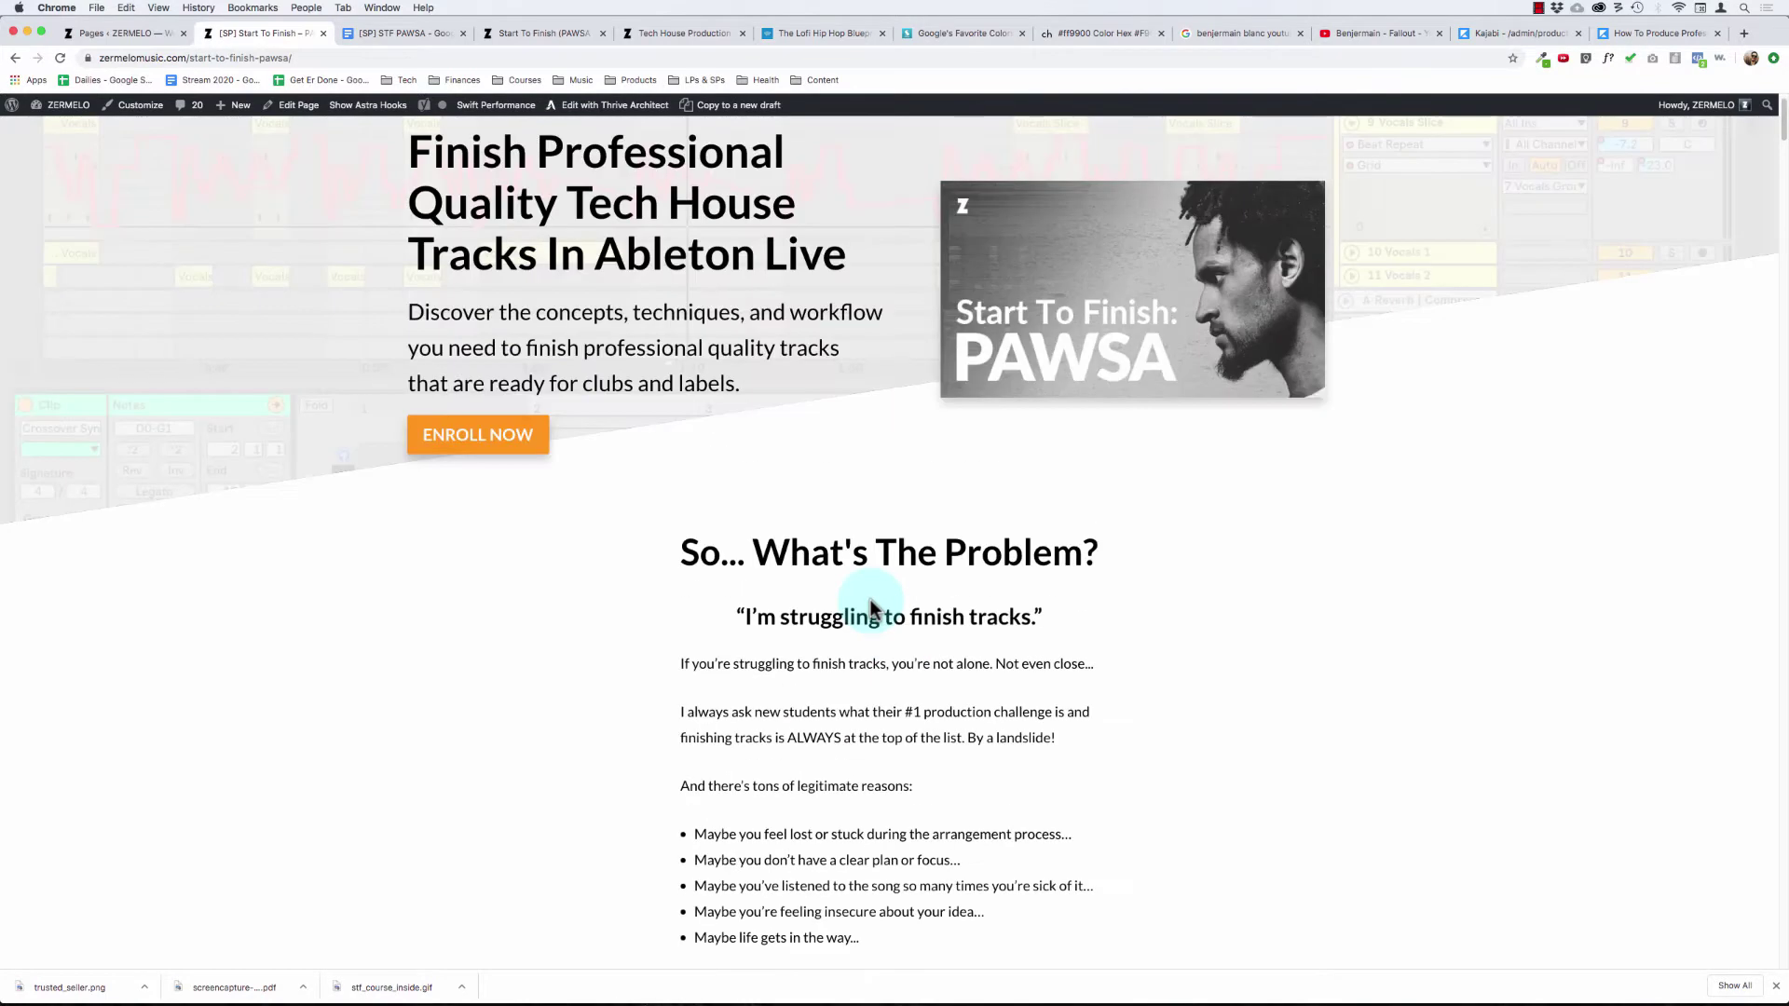
scroll(787, 508, up, 1)
key(cmd+a)
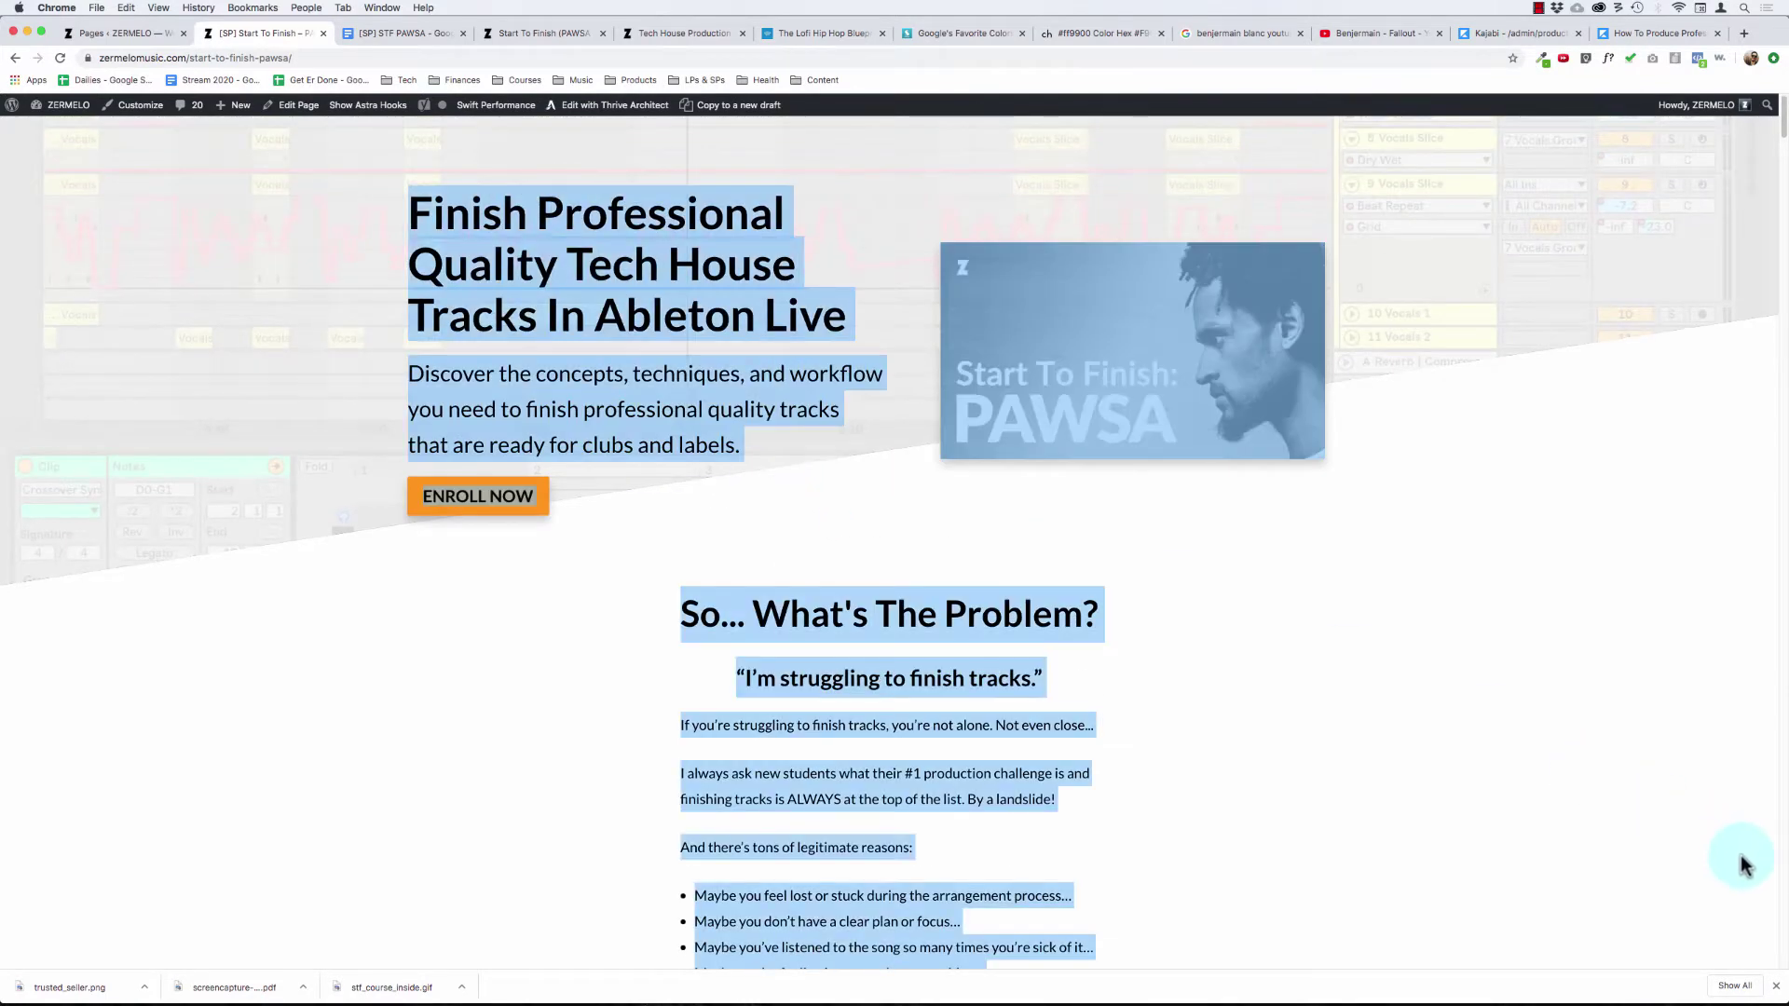
click(1271, 778)
scroll(1294, 774, up, 1)
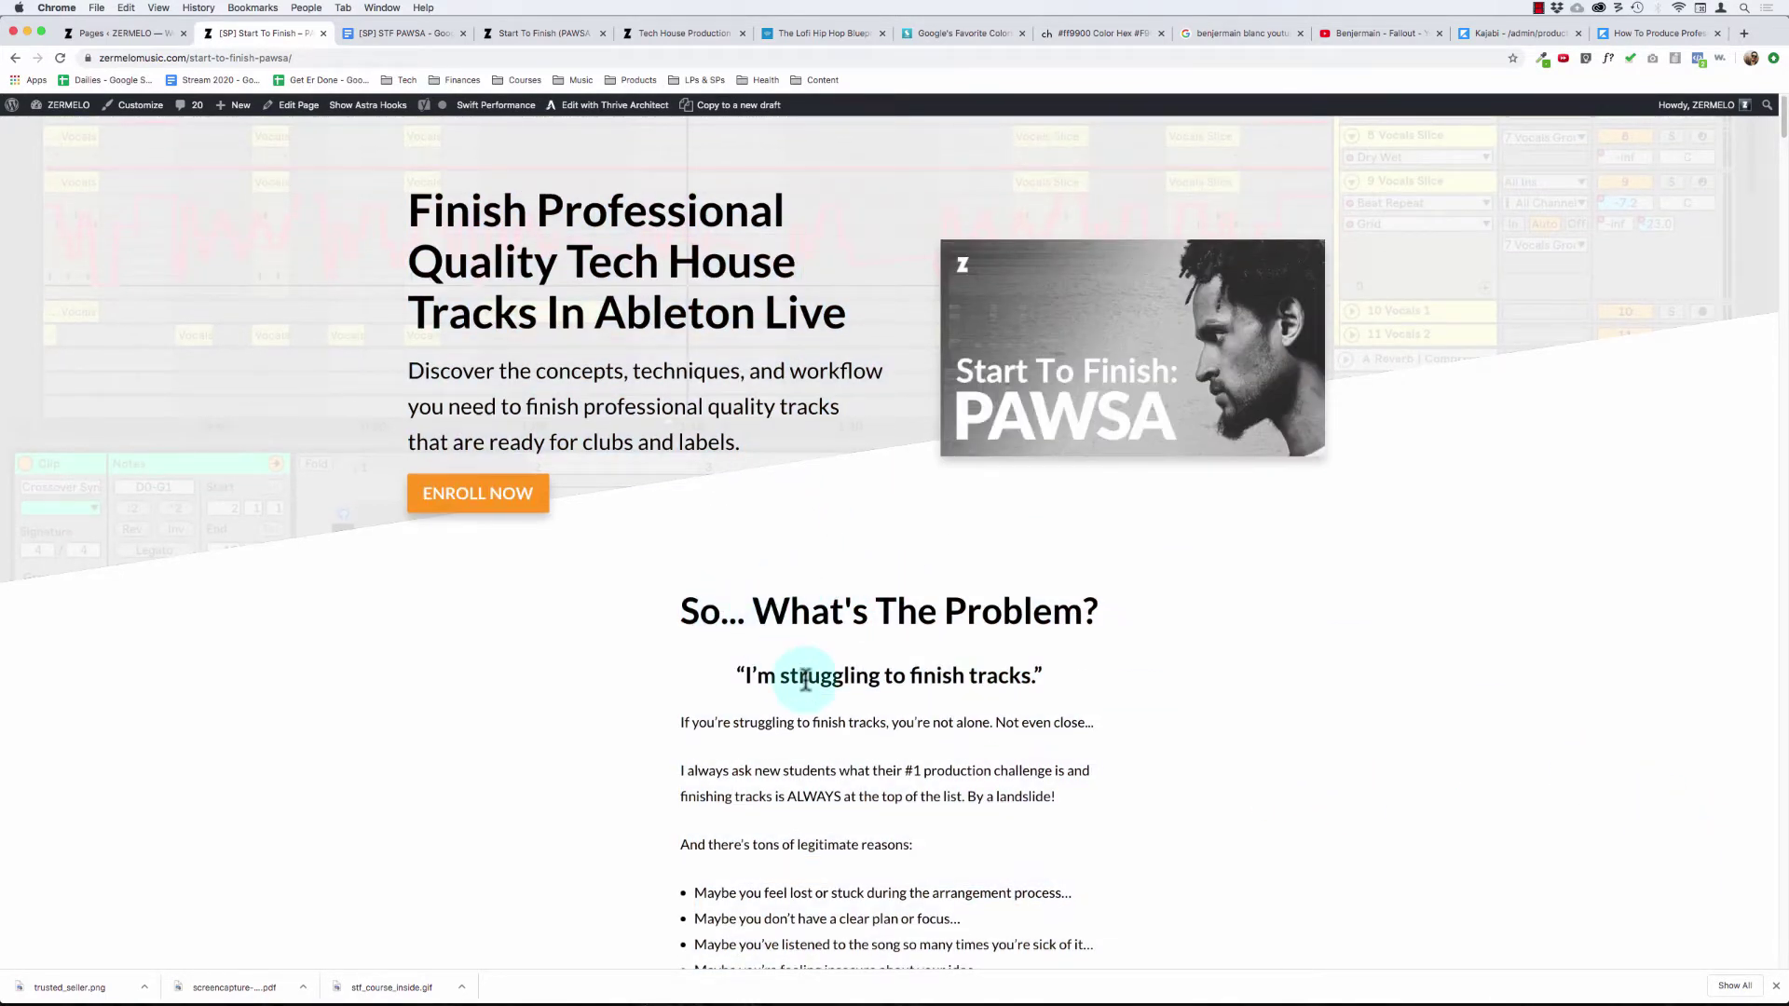
- Review the layout and backgrounds of the pro sound, "And The Solution Is...?" and "Here's How I Can Help..." sections
scroll(801, 679, down, 11)
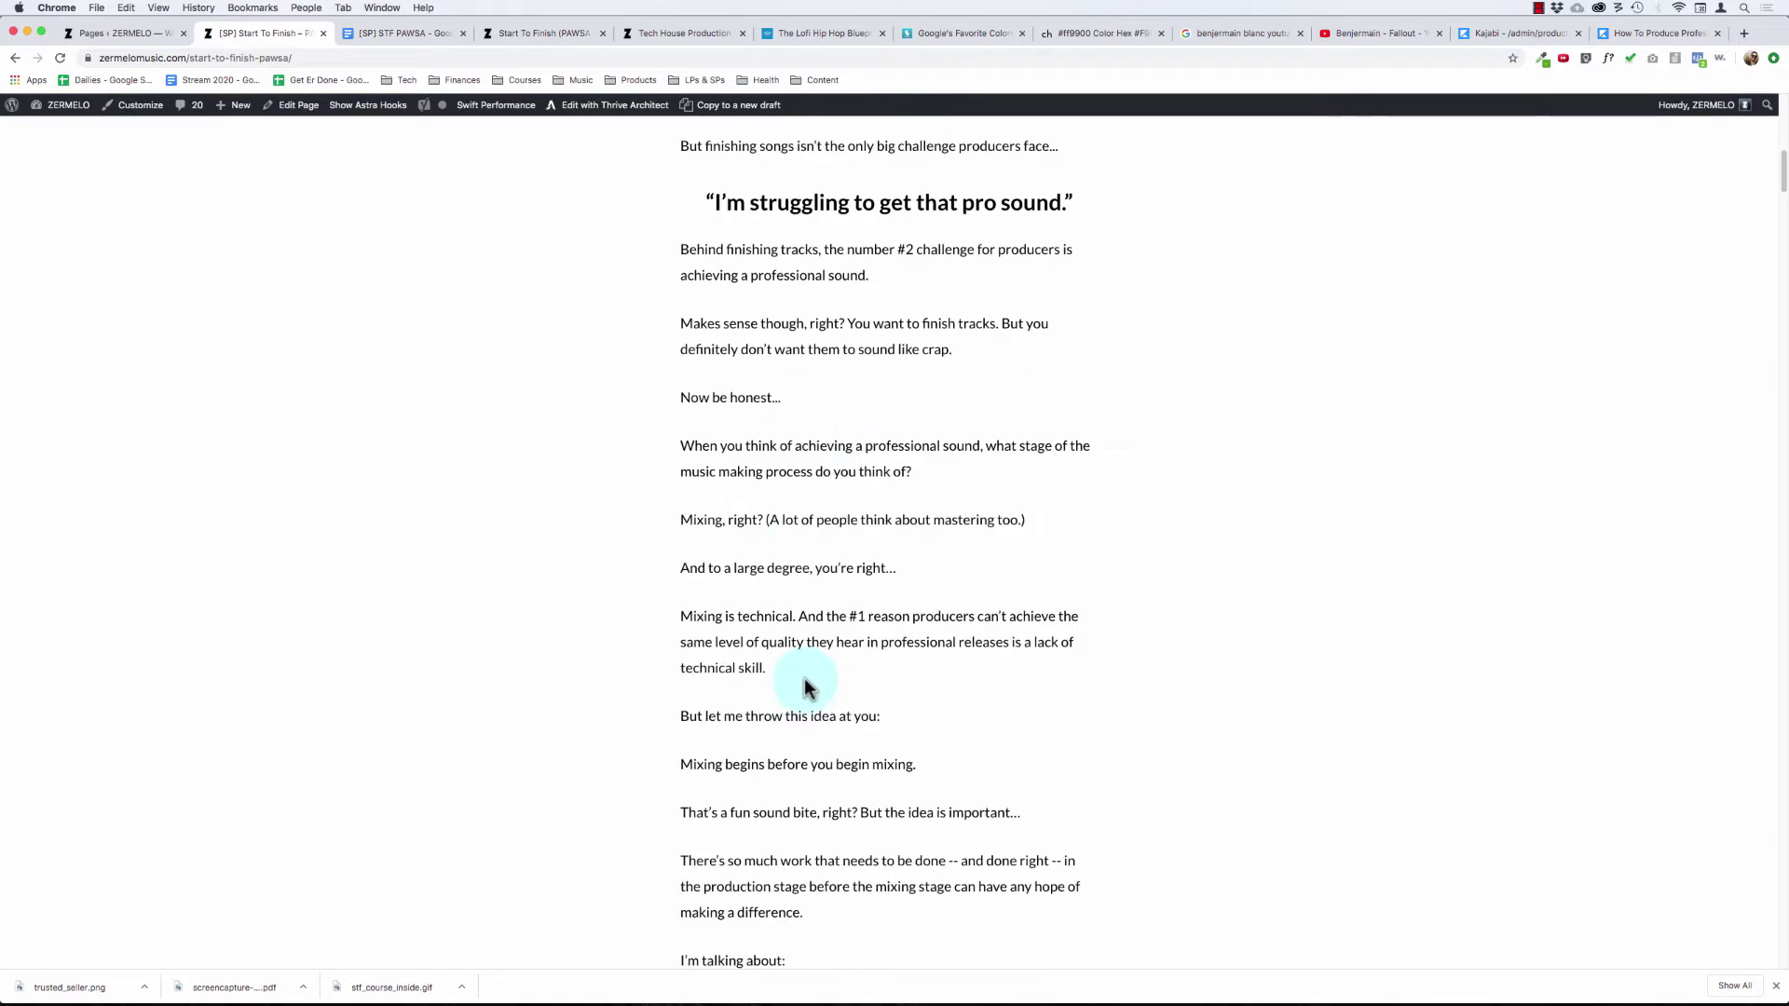
scroll(803, 687, down, 1)
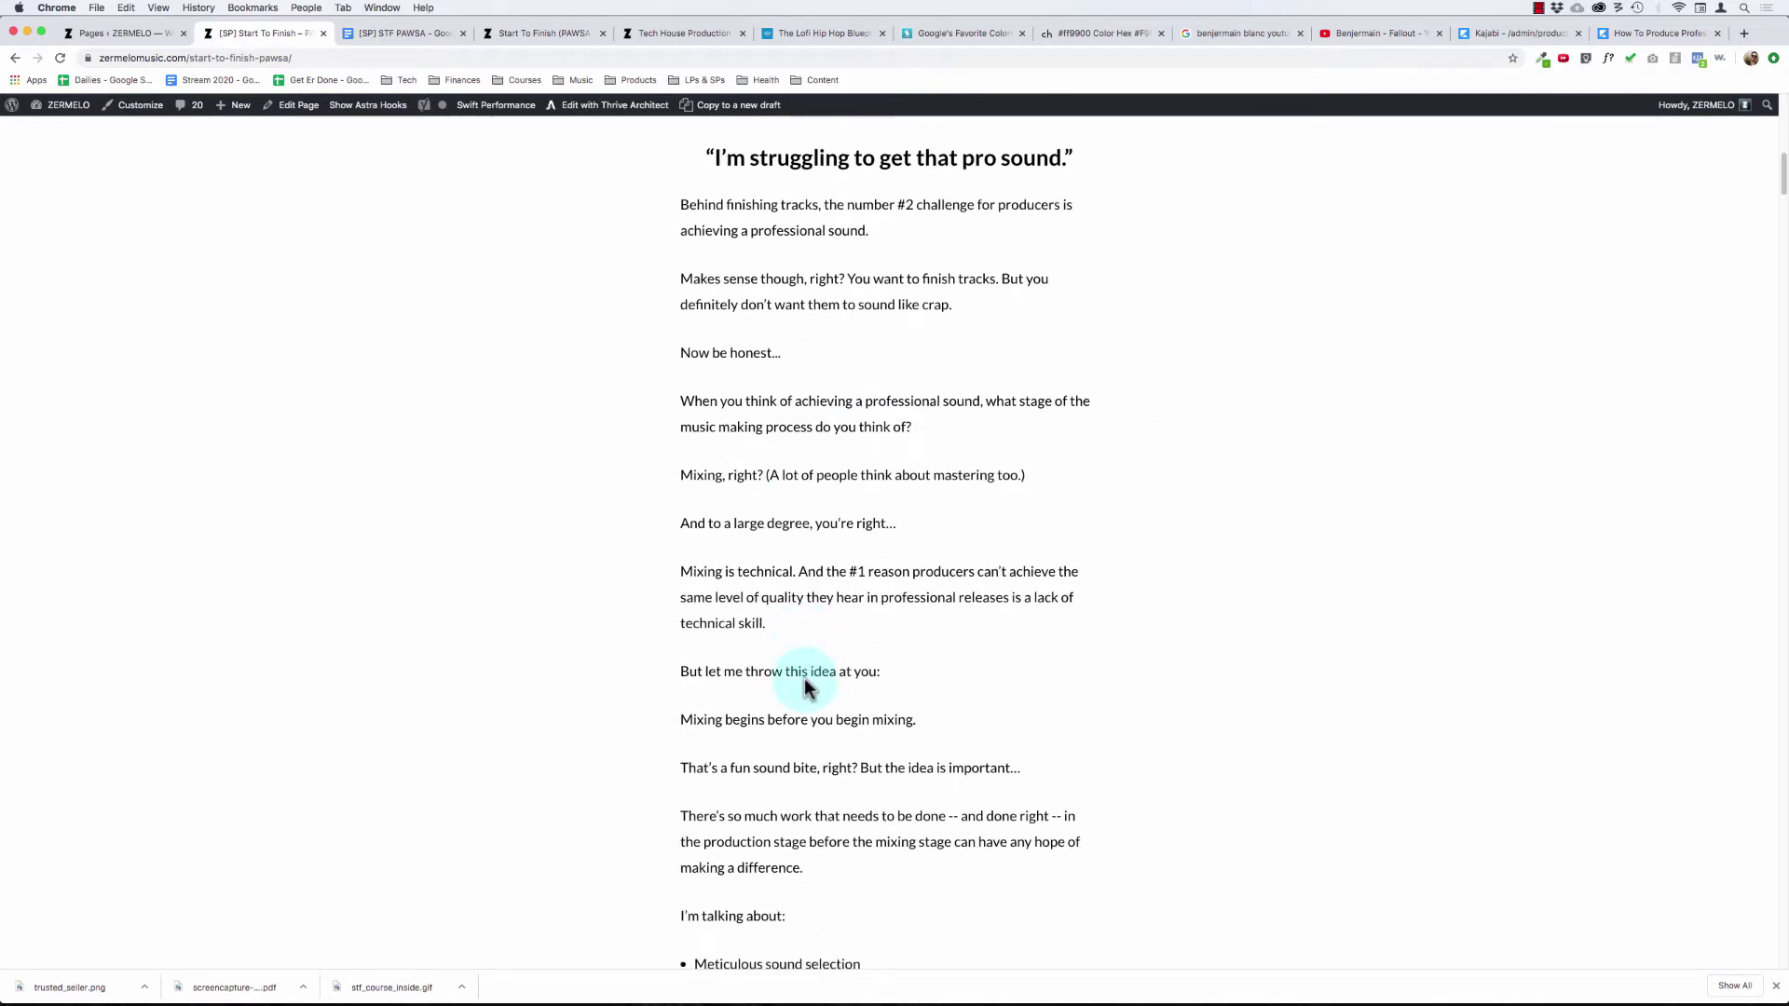
scroll(803, 687, down, 17)
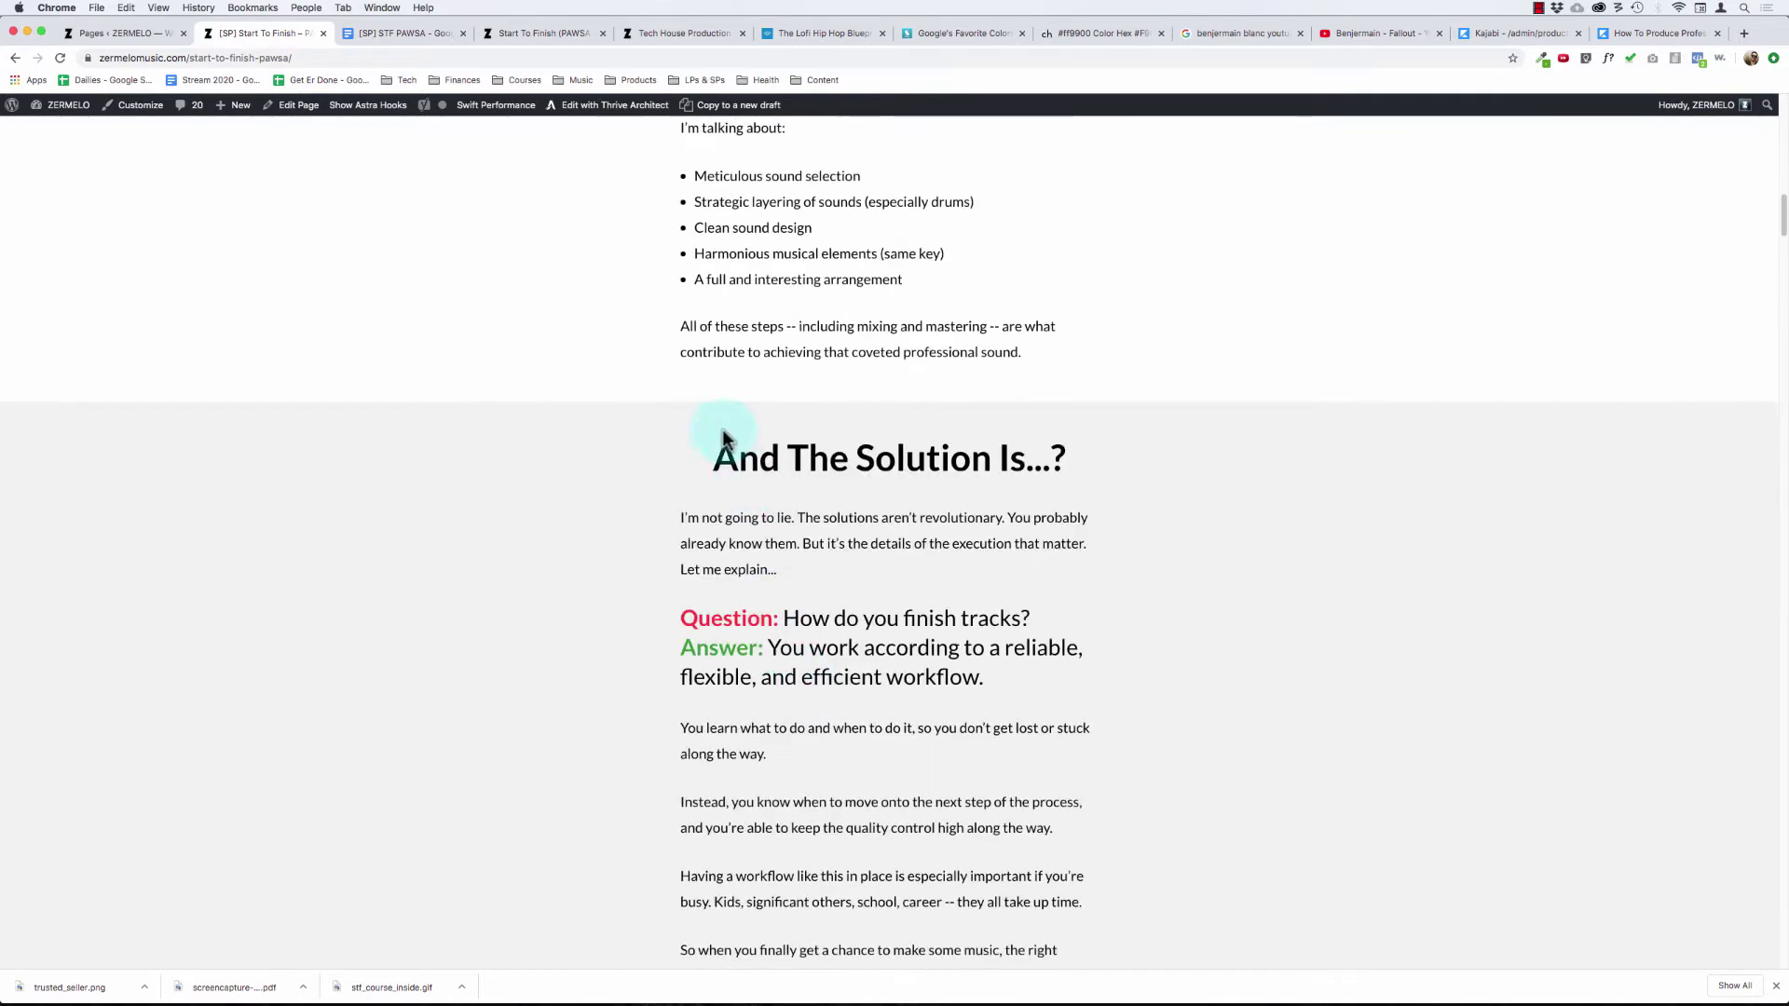
drag(724, 438, 918, 731)
scroll(849, 710, down, 12)
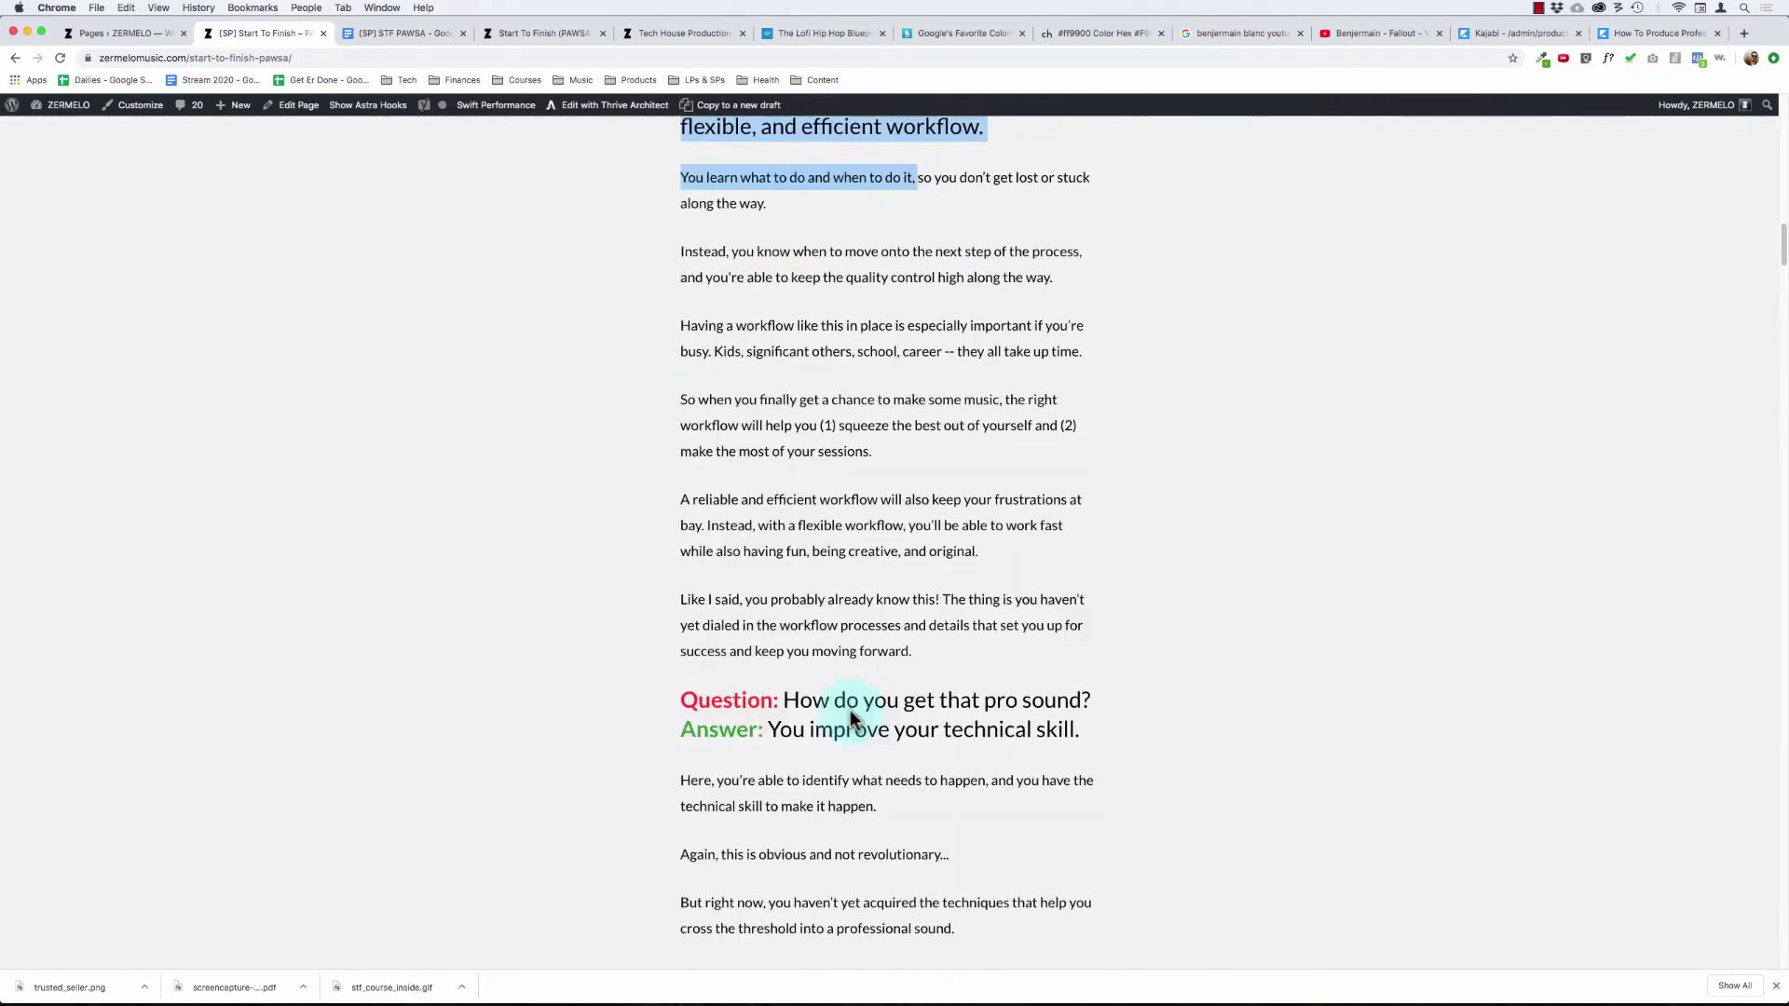
click(850, 710)
scroll(898, 754, down, 13)
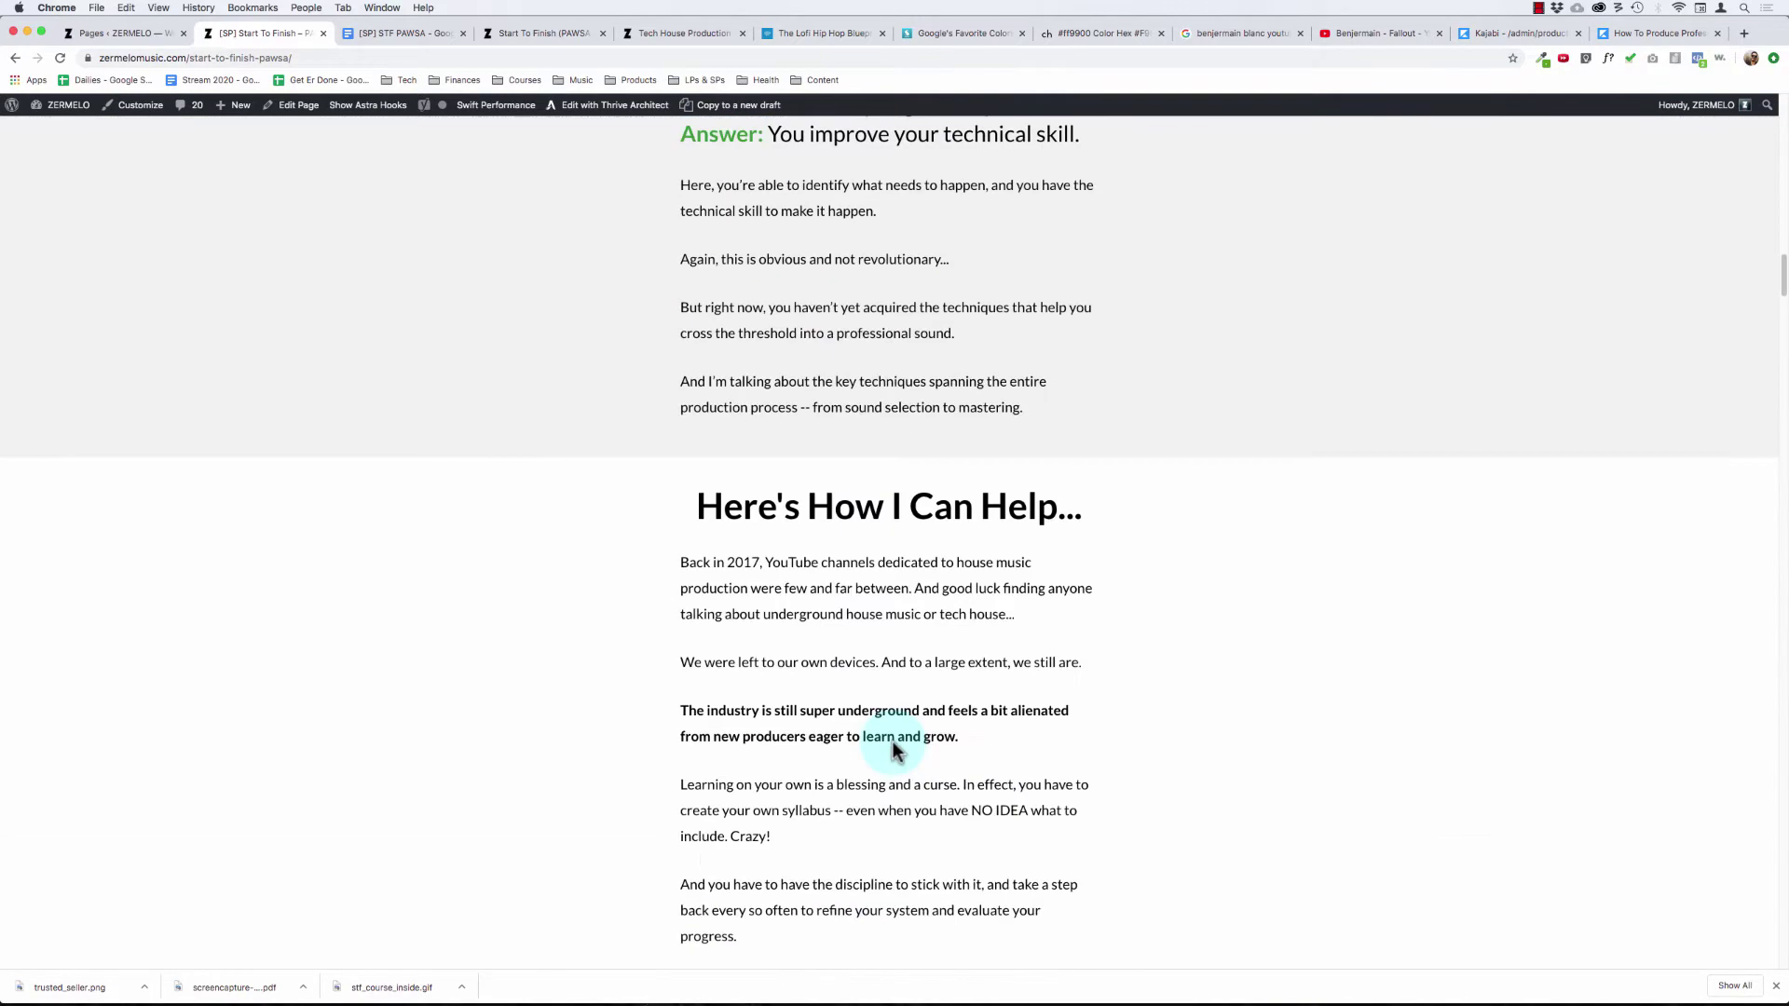
drag(680, 504, 1037, 818)
click(908, 746)
scroll(881, 729, down, 8)
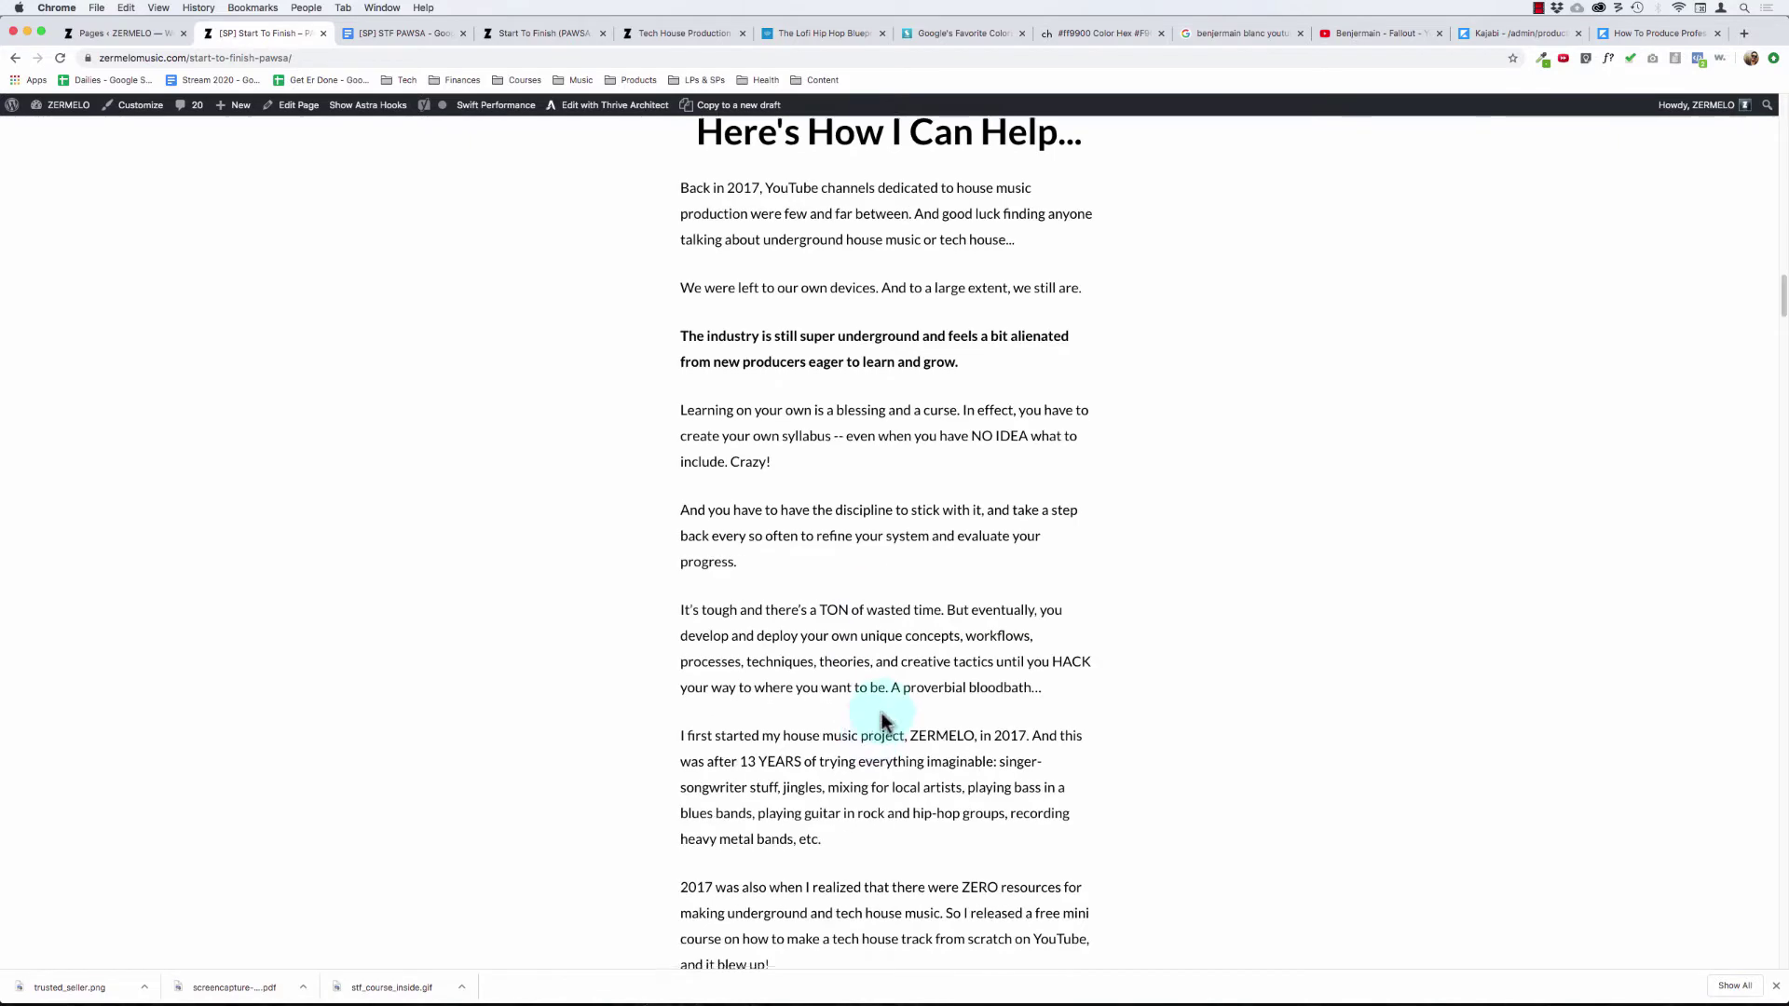
- Review the tinted "Introducing Start To Finish: PAWSA" banner and the student testimonial below it
scroll(882, 718, down, 20)
scroll(882, 714, down, 14)
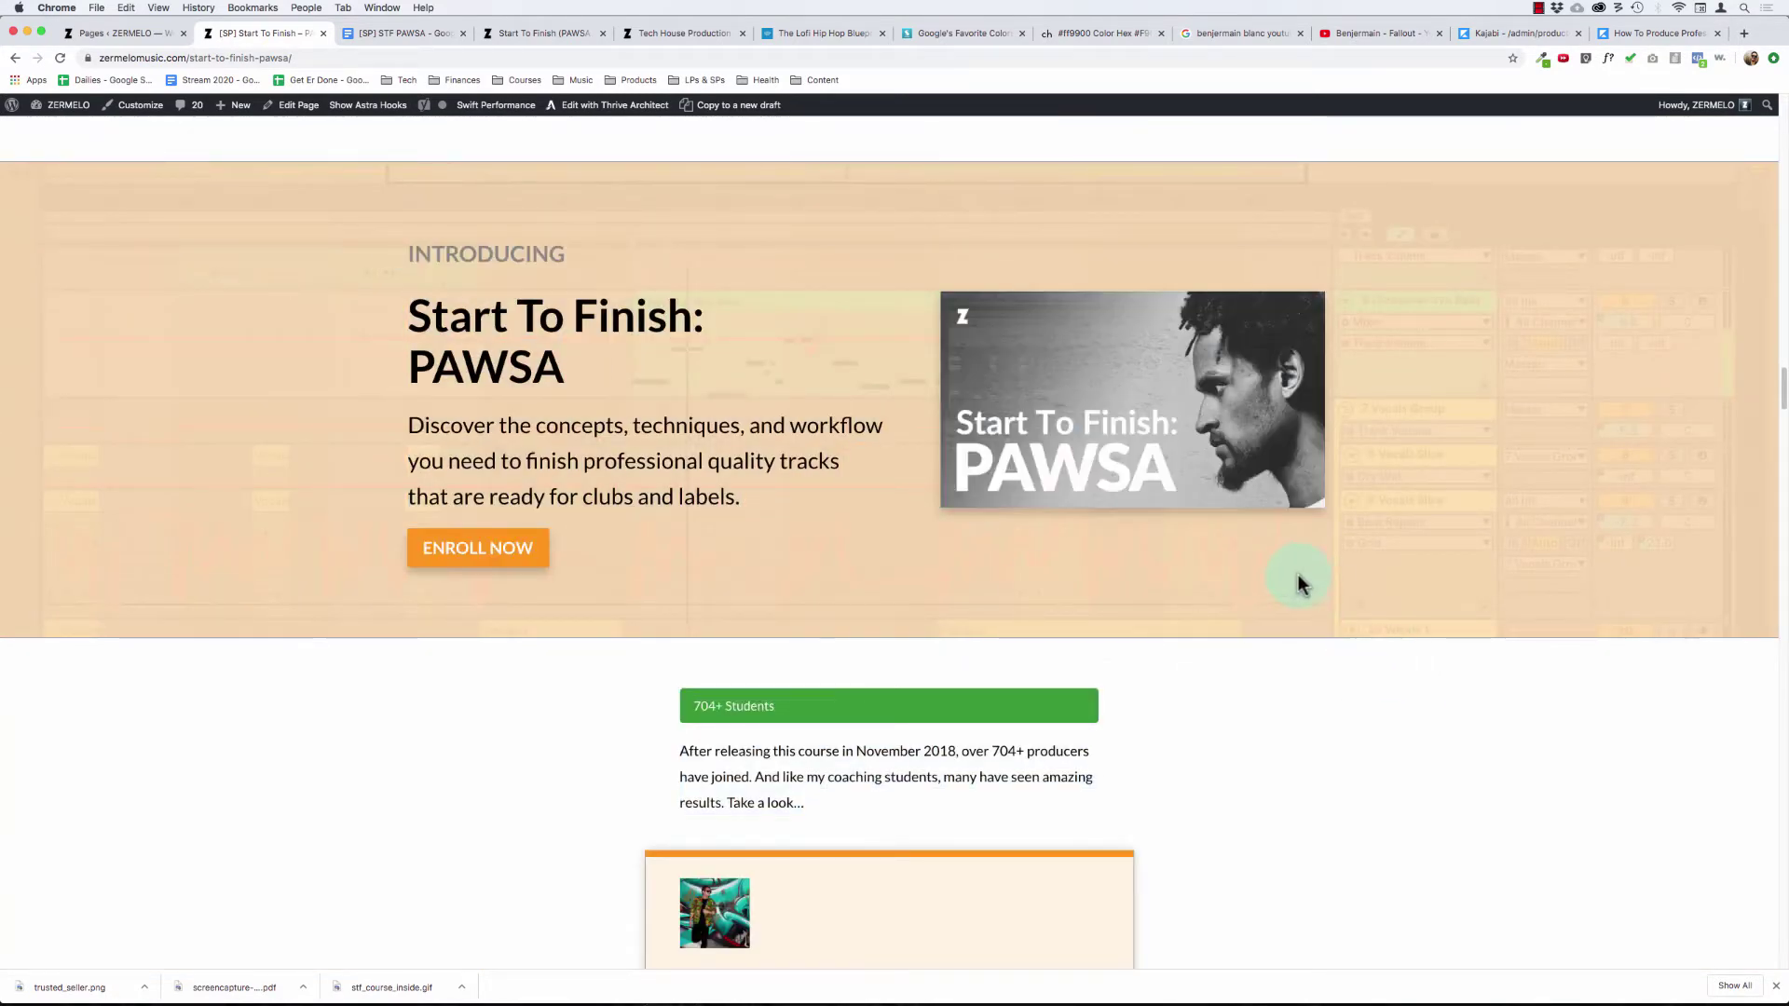
scroll(1179, 562, down, 4)
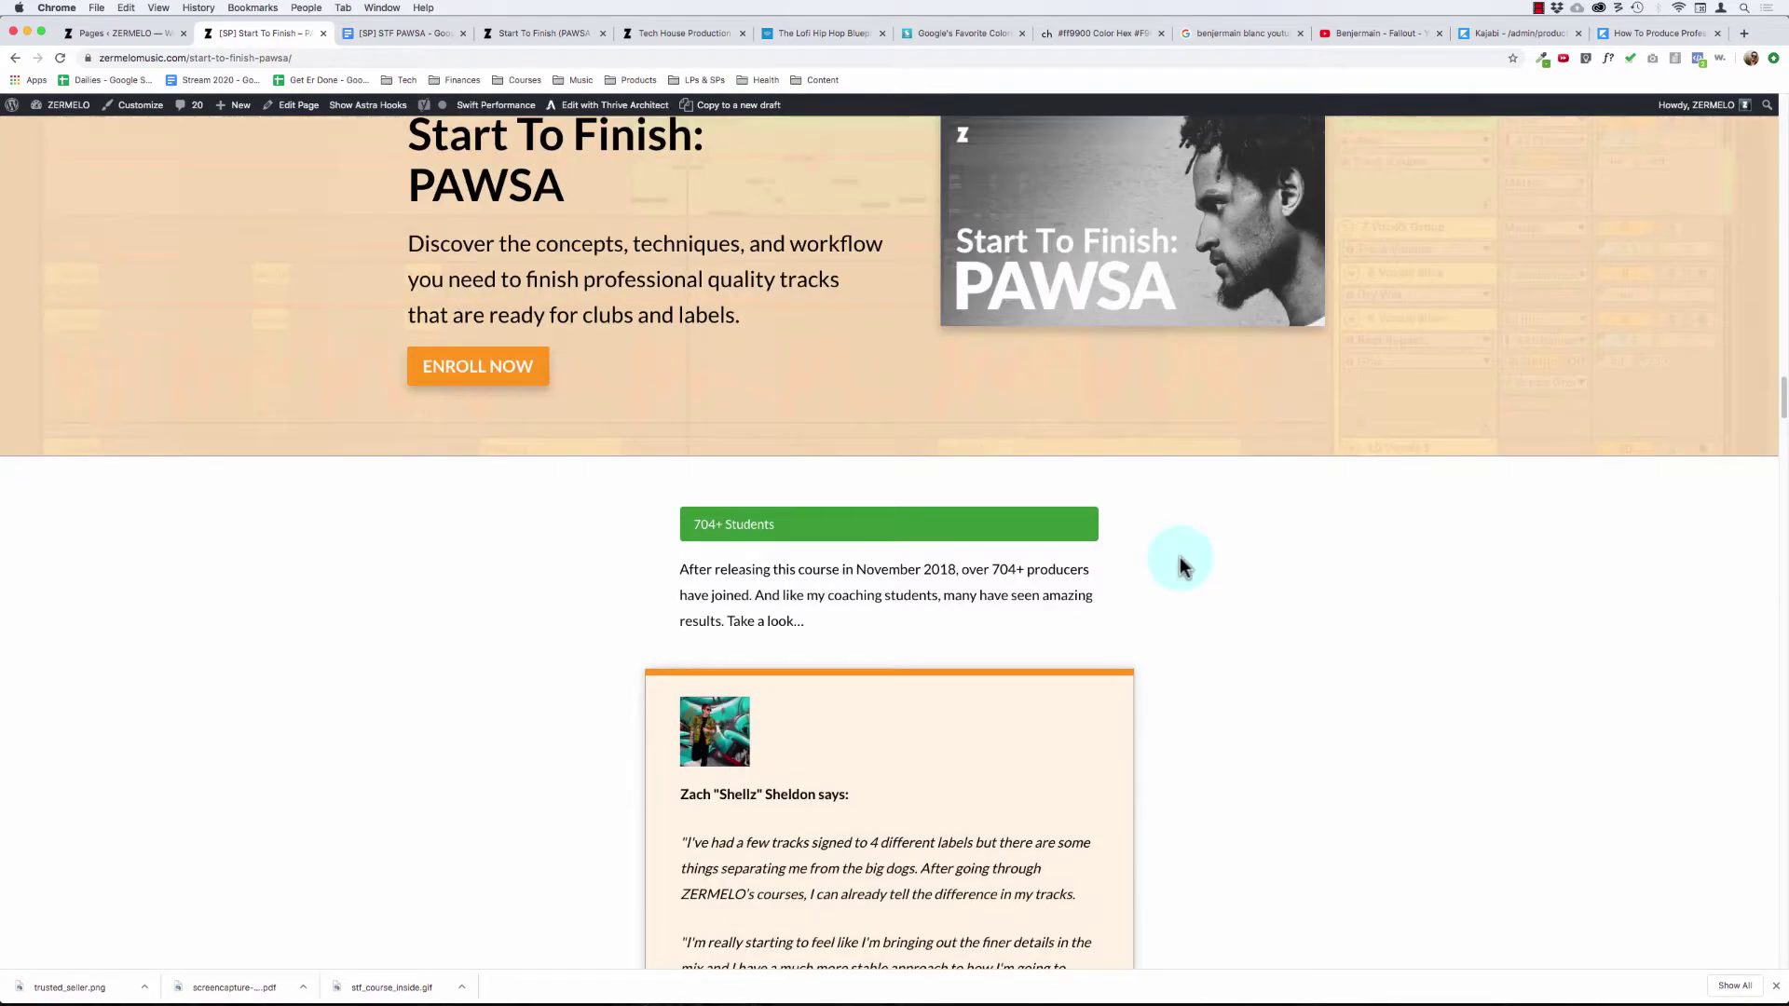
scroll(1179, 562, up, 2)
scroll(1176, 562, down, 4)
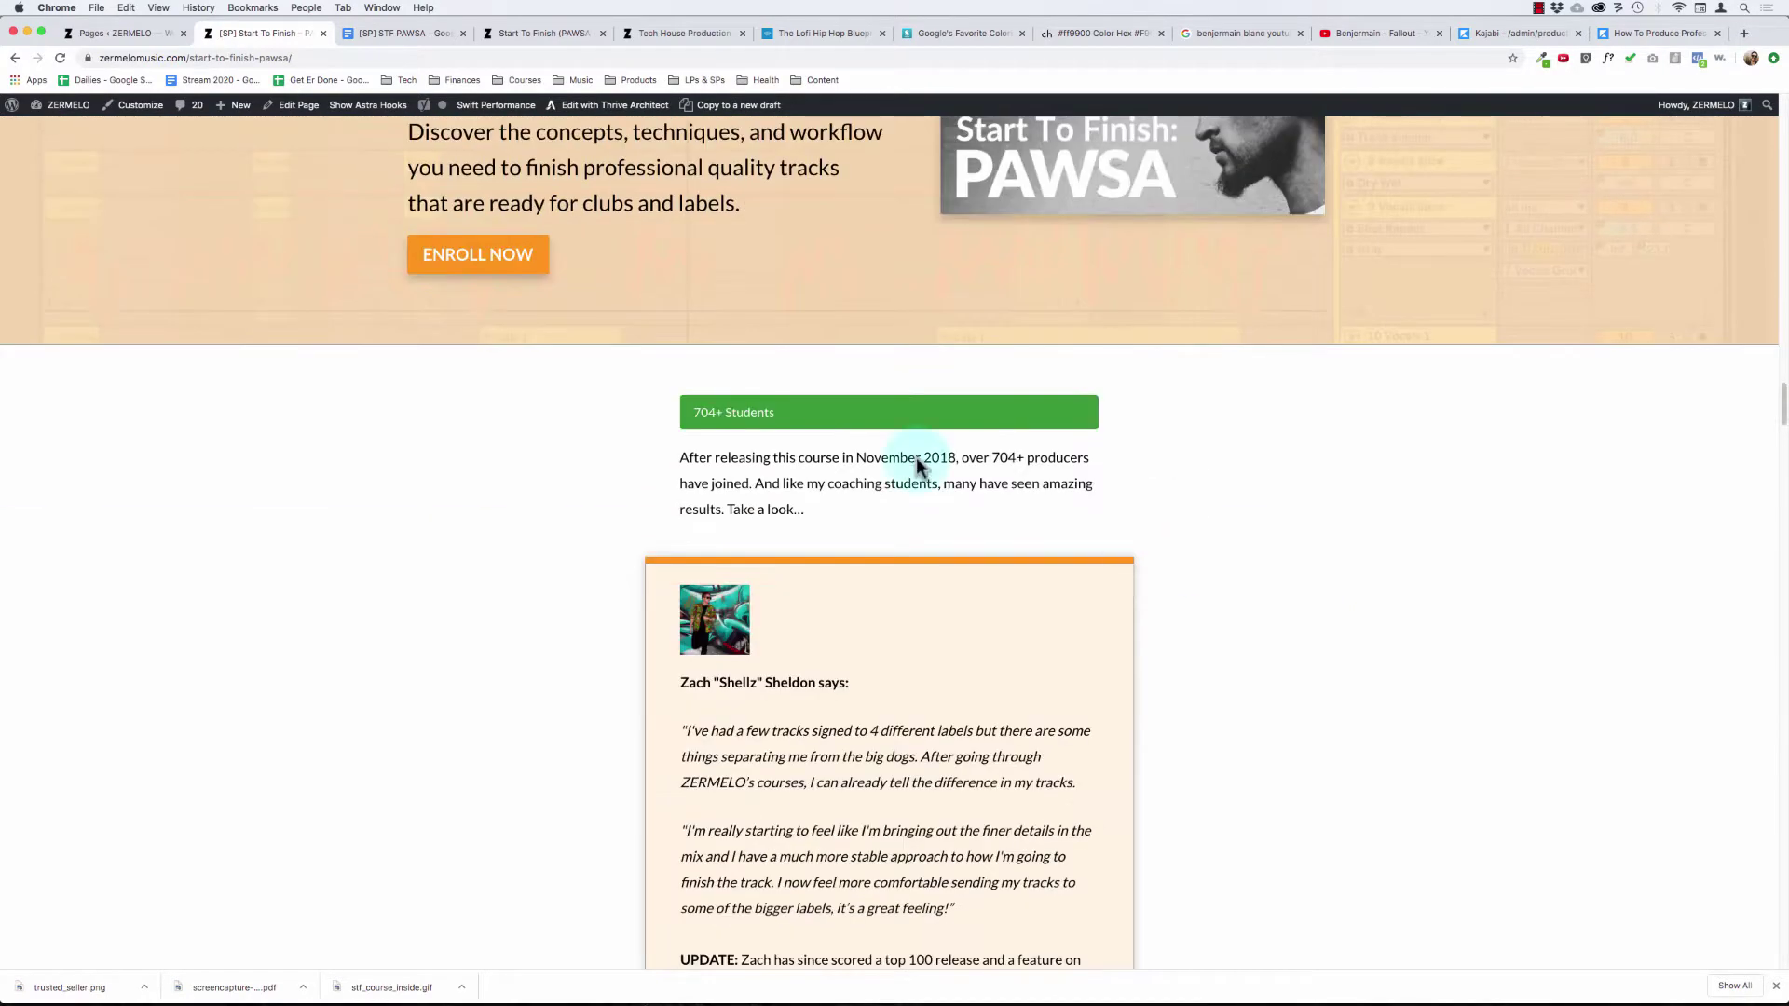
scroll(759, 511, down, 14)
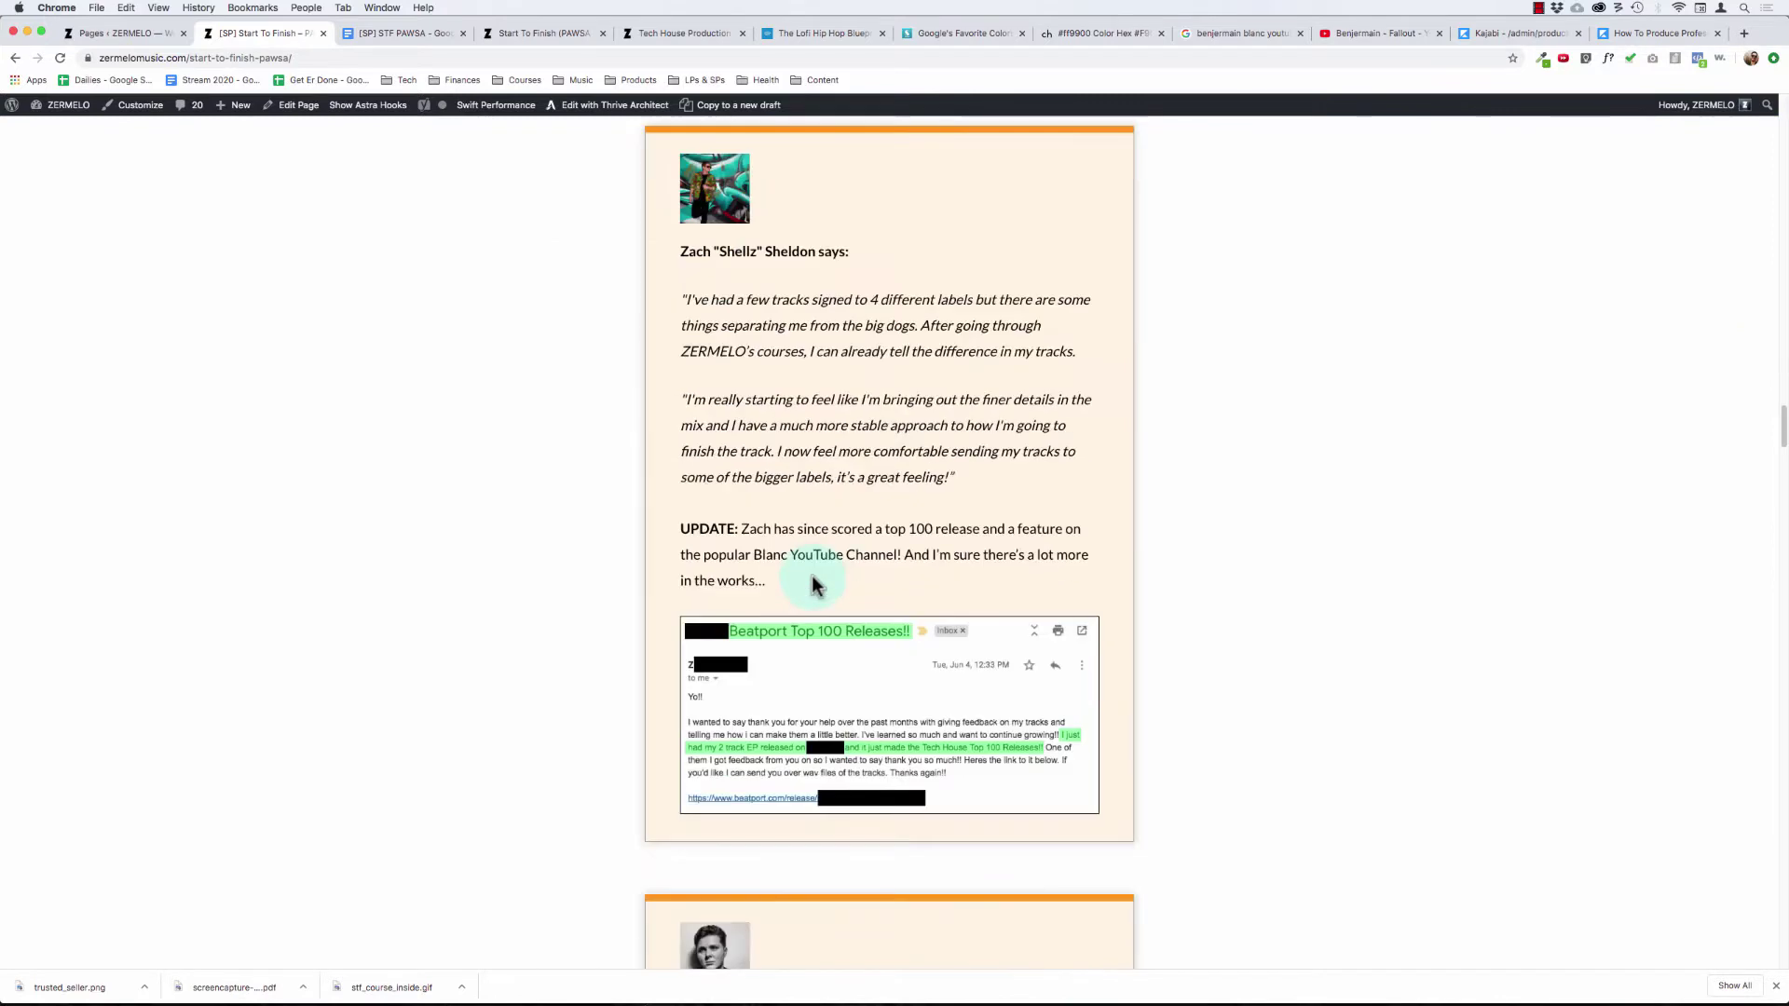
- Open the sales page in the Thrive Architect editor and select the first testimonial's content box
scroll(813, 574, up, 10)
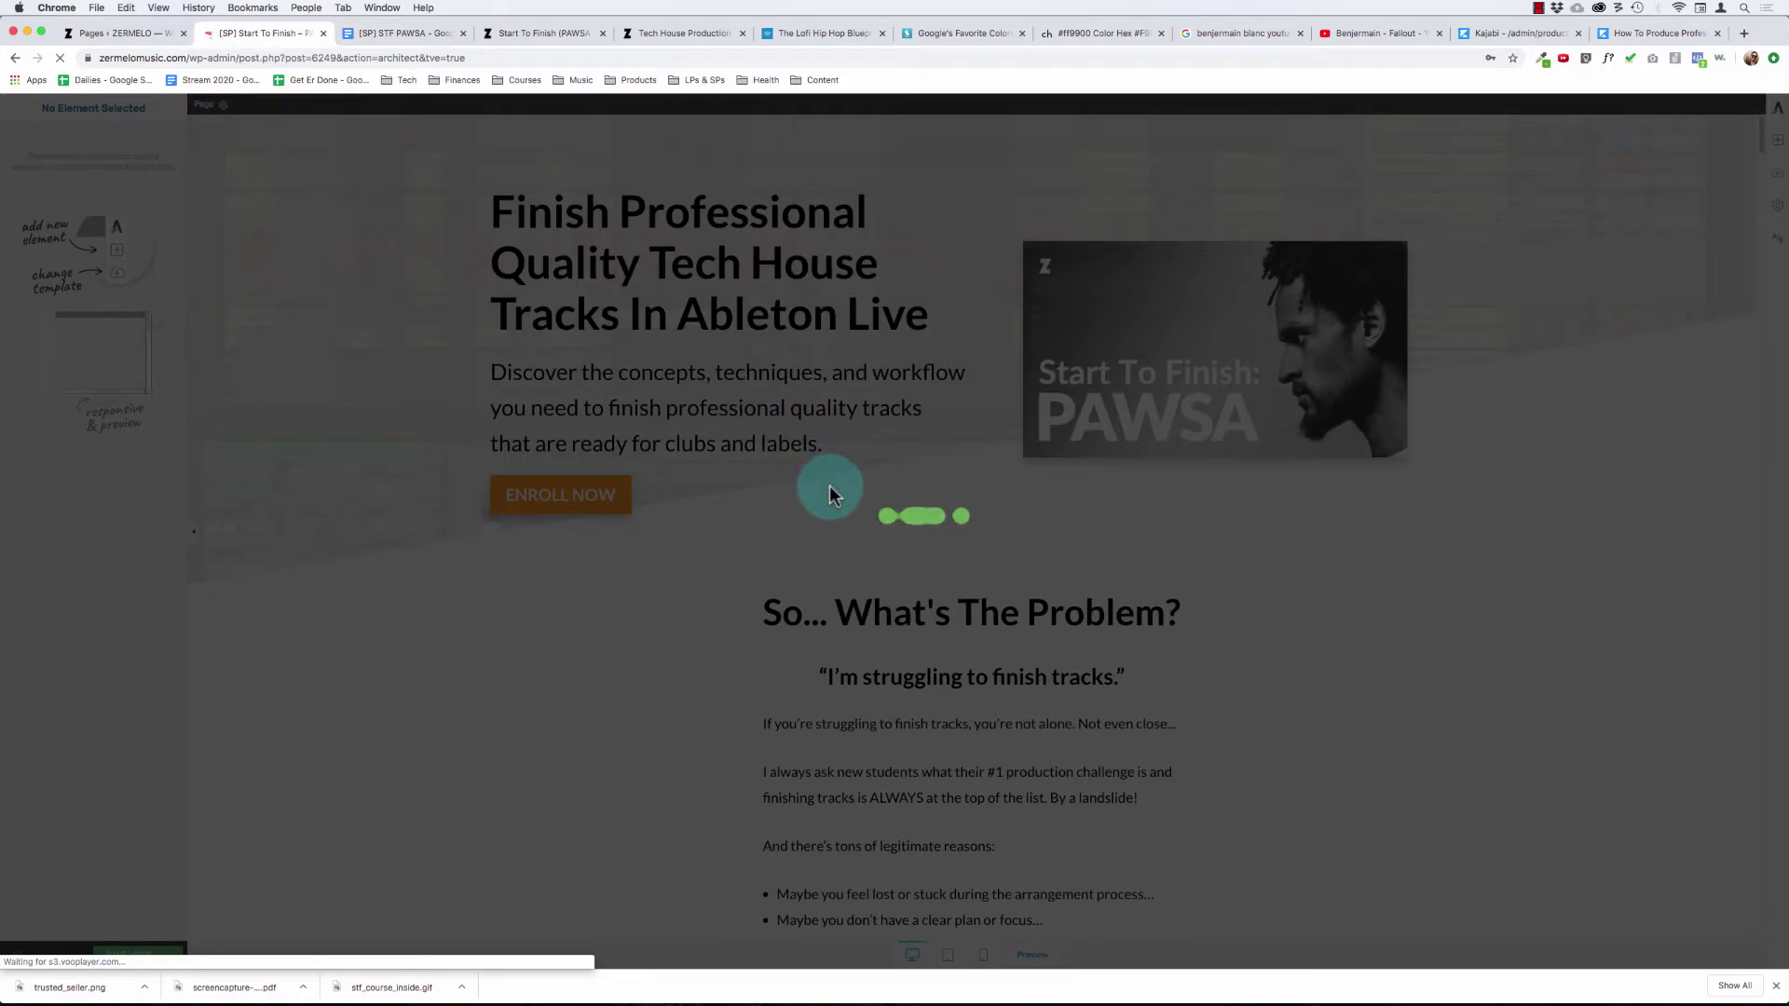
scroll(866, 589, down, 5)
scroll(866, 589, down, 20)
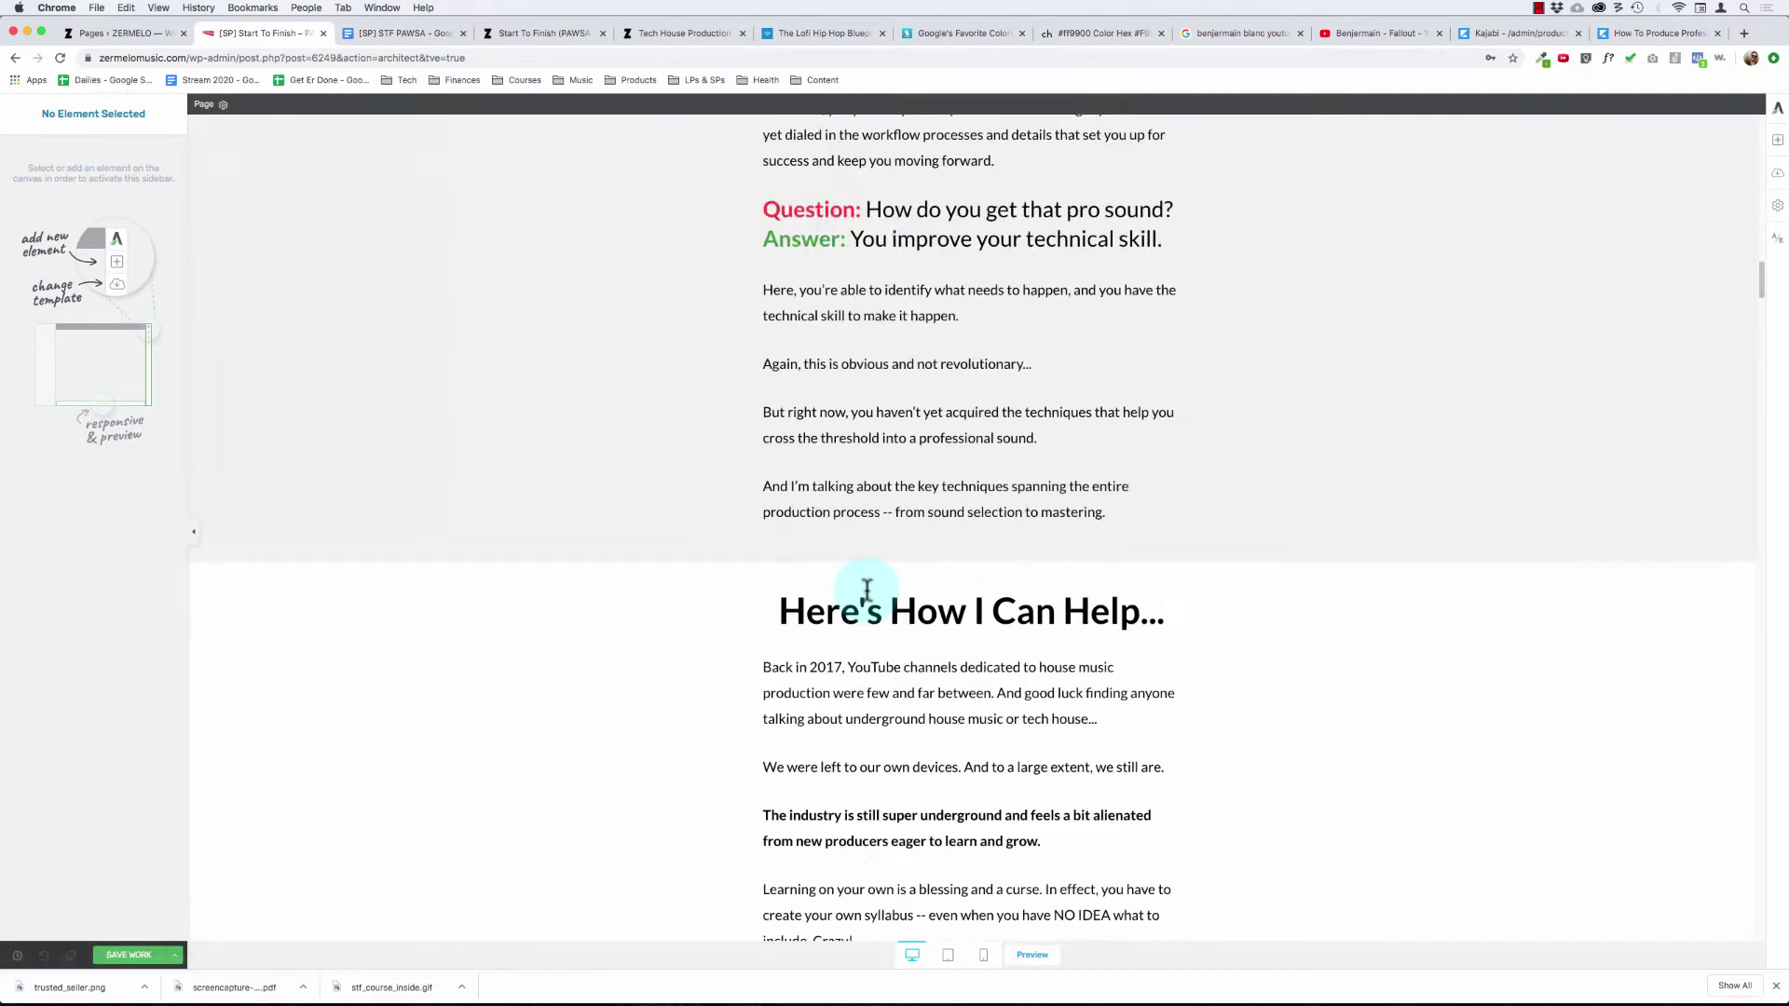
scroll(866, 588, up, 3)
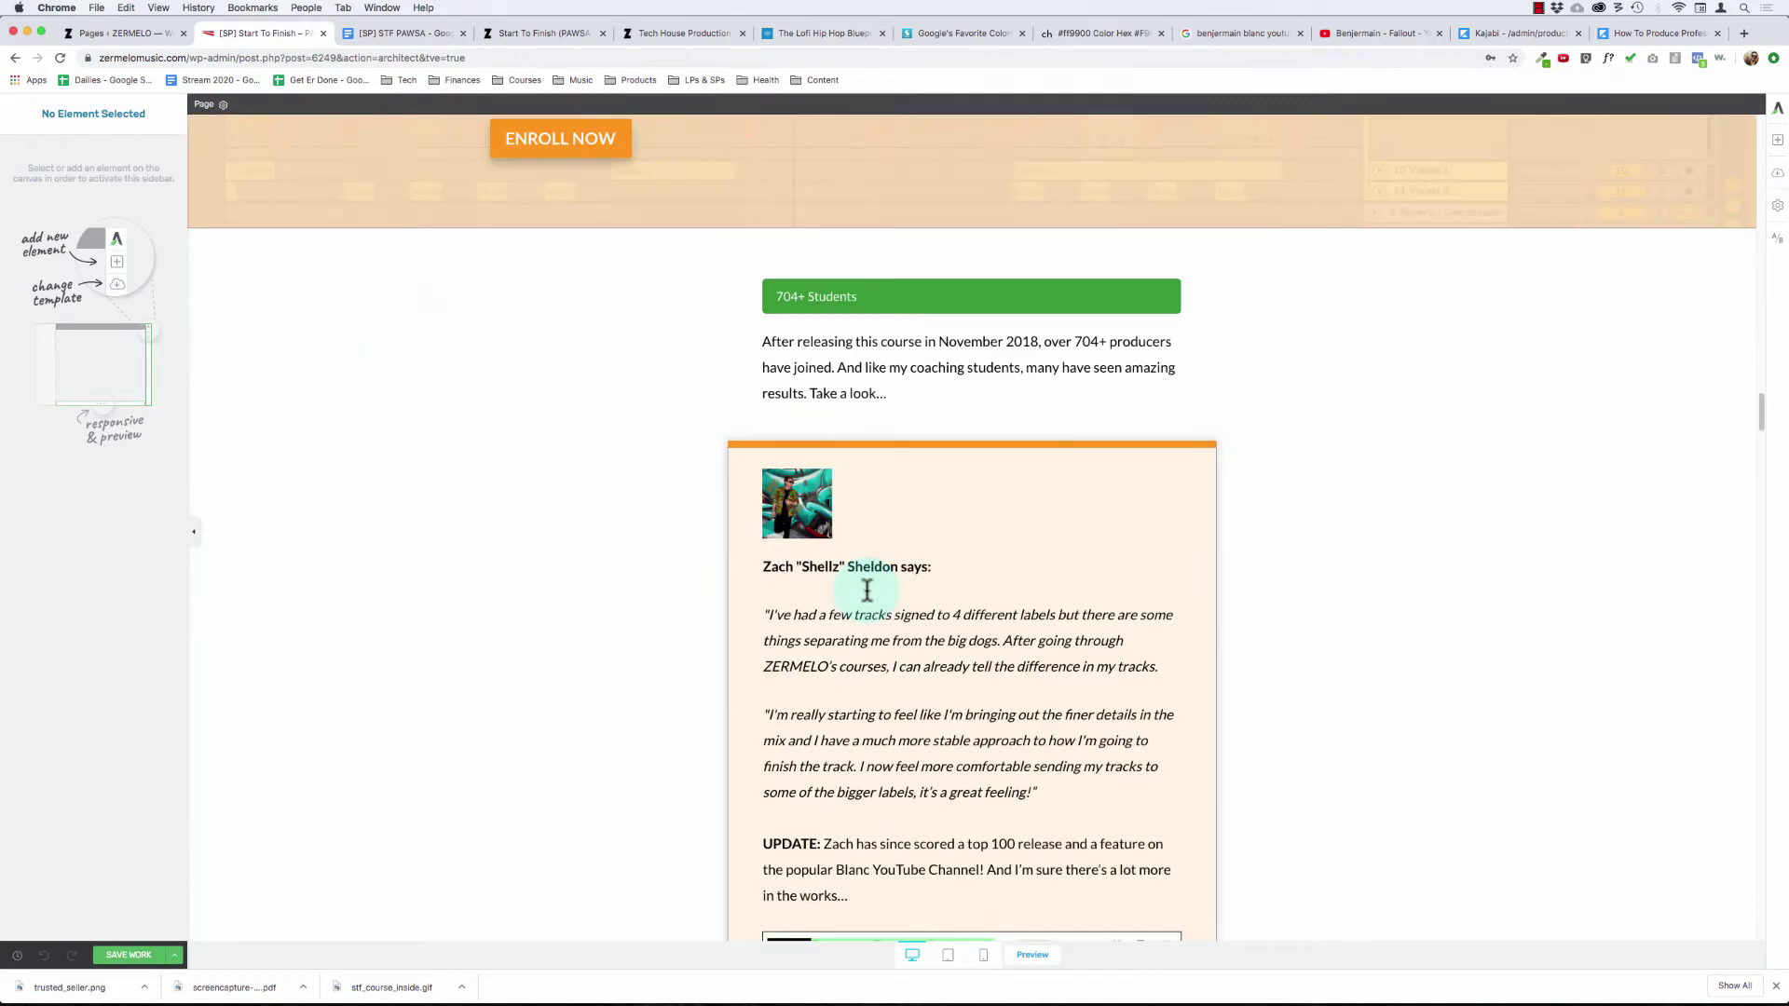
click(740, 487)
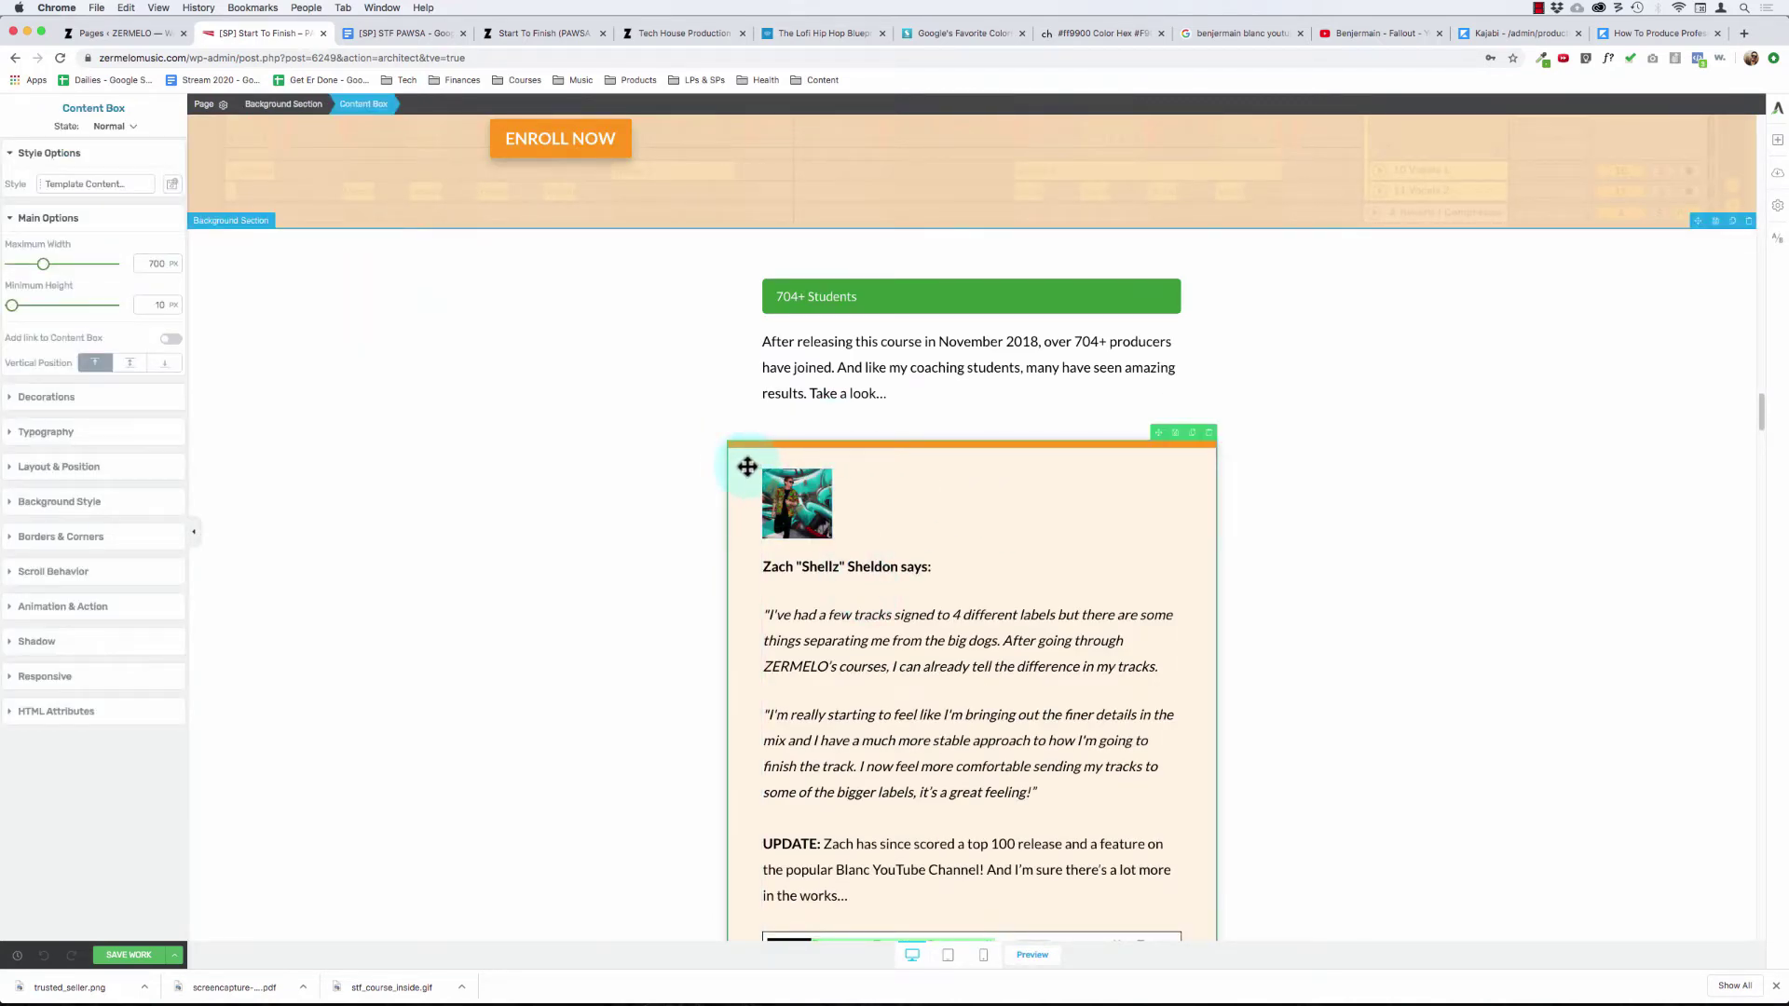
- Compare the styling of the testimonial boxes with the bonus content boxes further down the page
scroll(708, 463, down, 20)
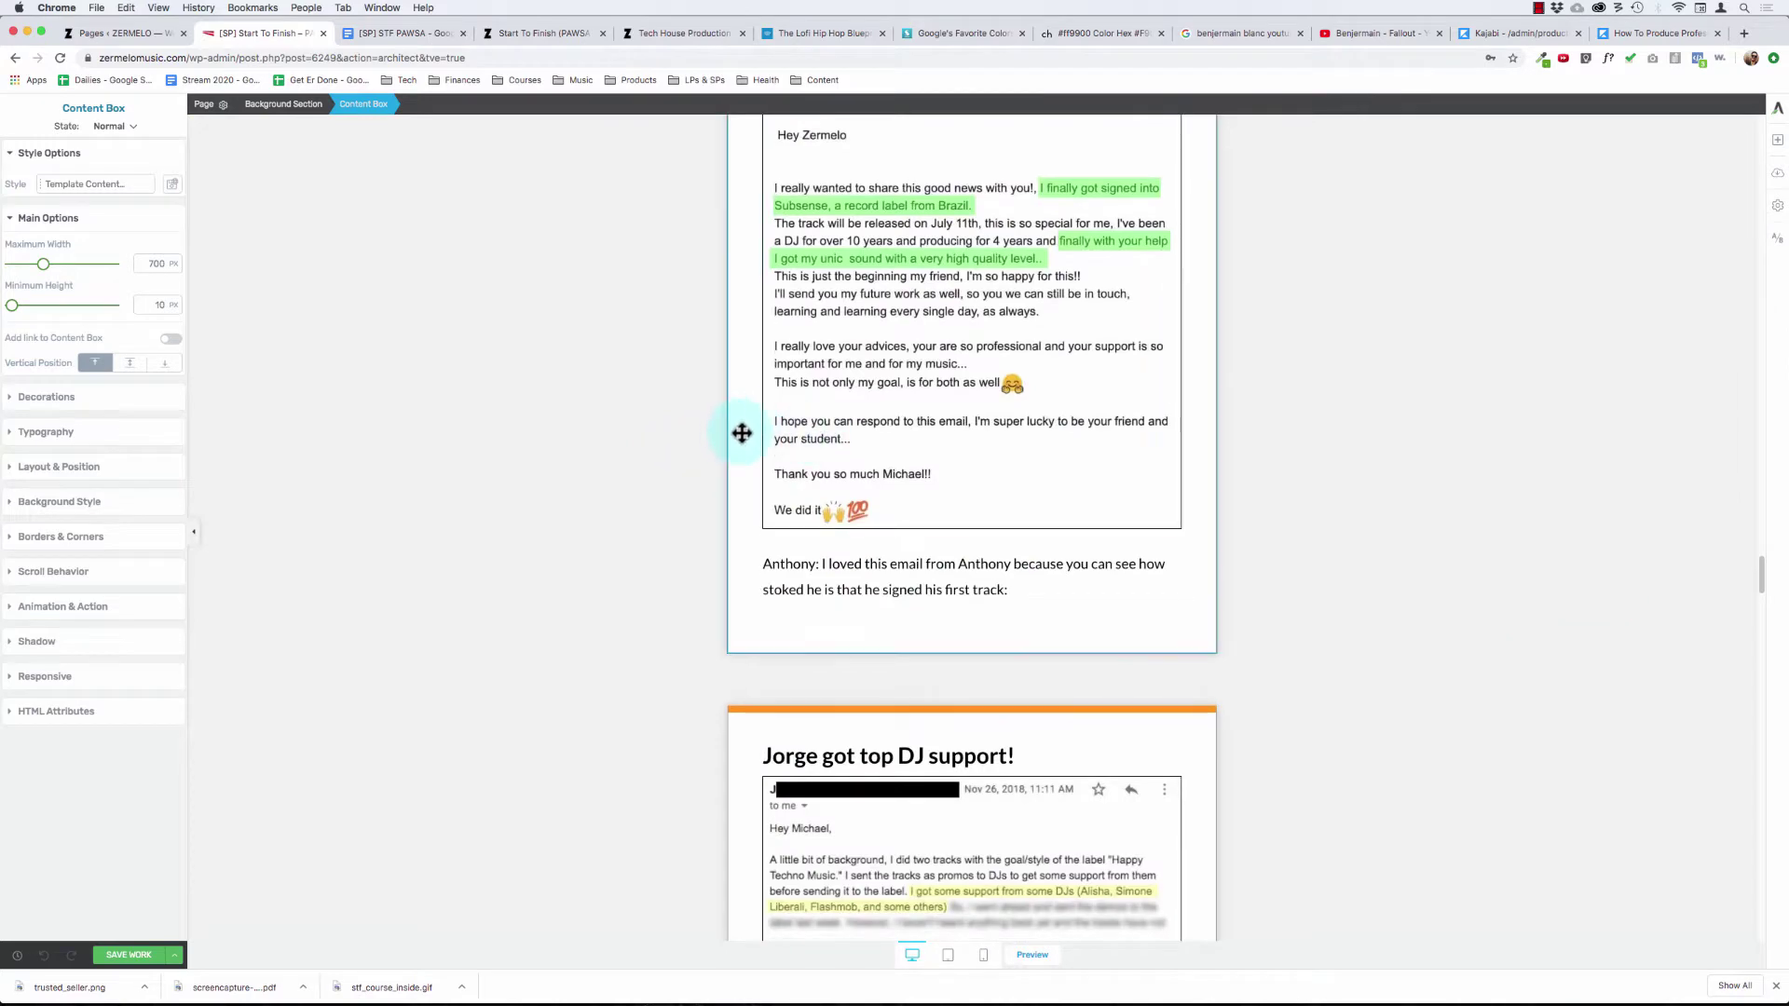
scroll(742, 433, up, 8)
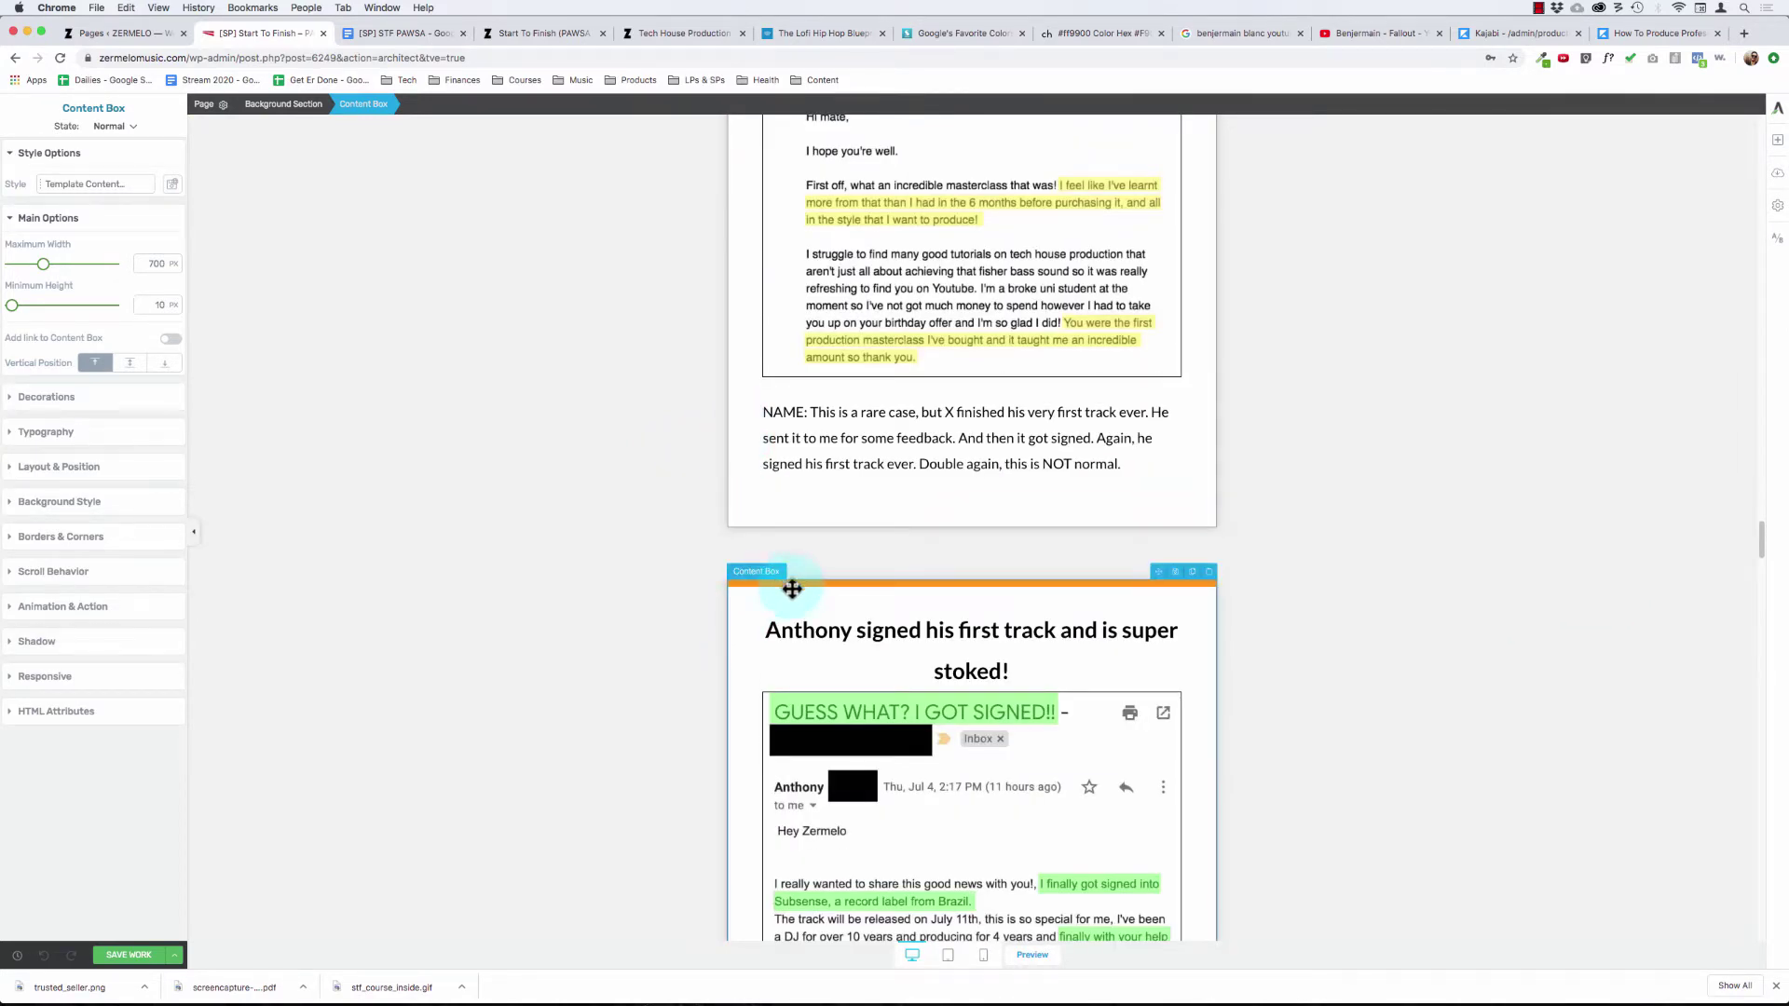
scroll(915, 428, down, 3)
scroll(922, 347, down, 7)
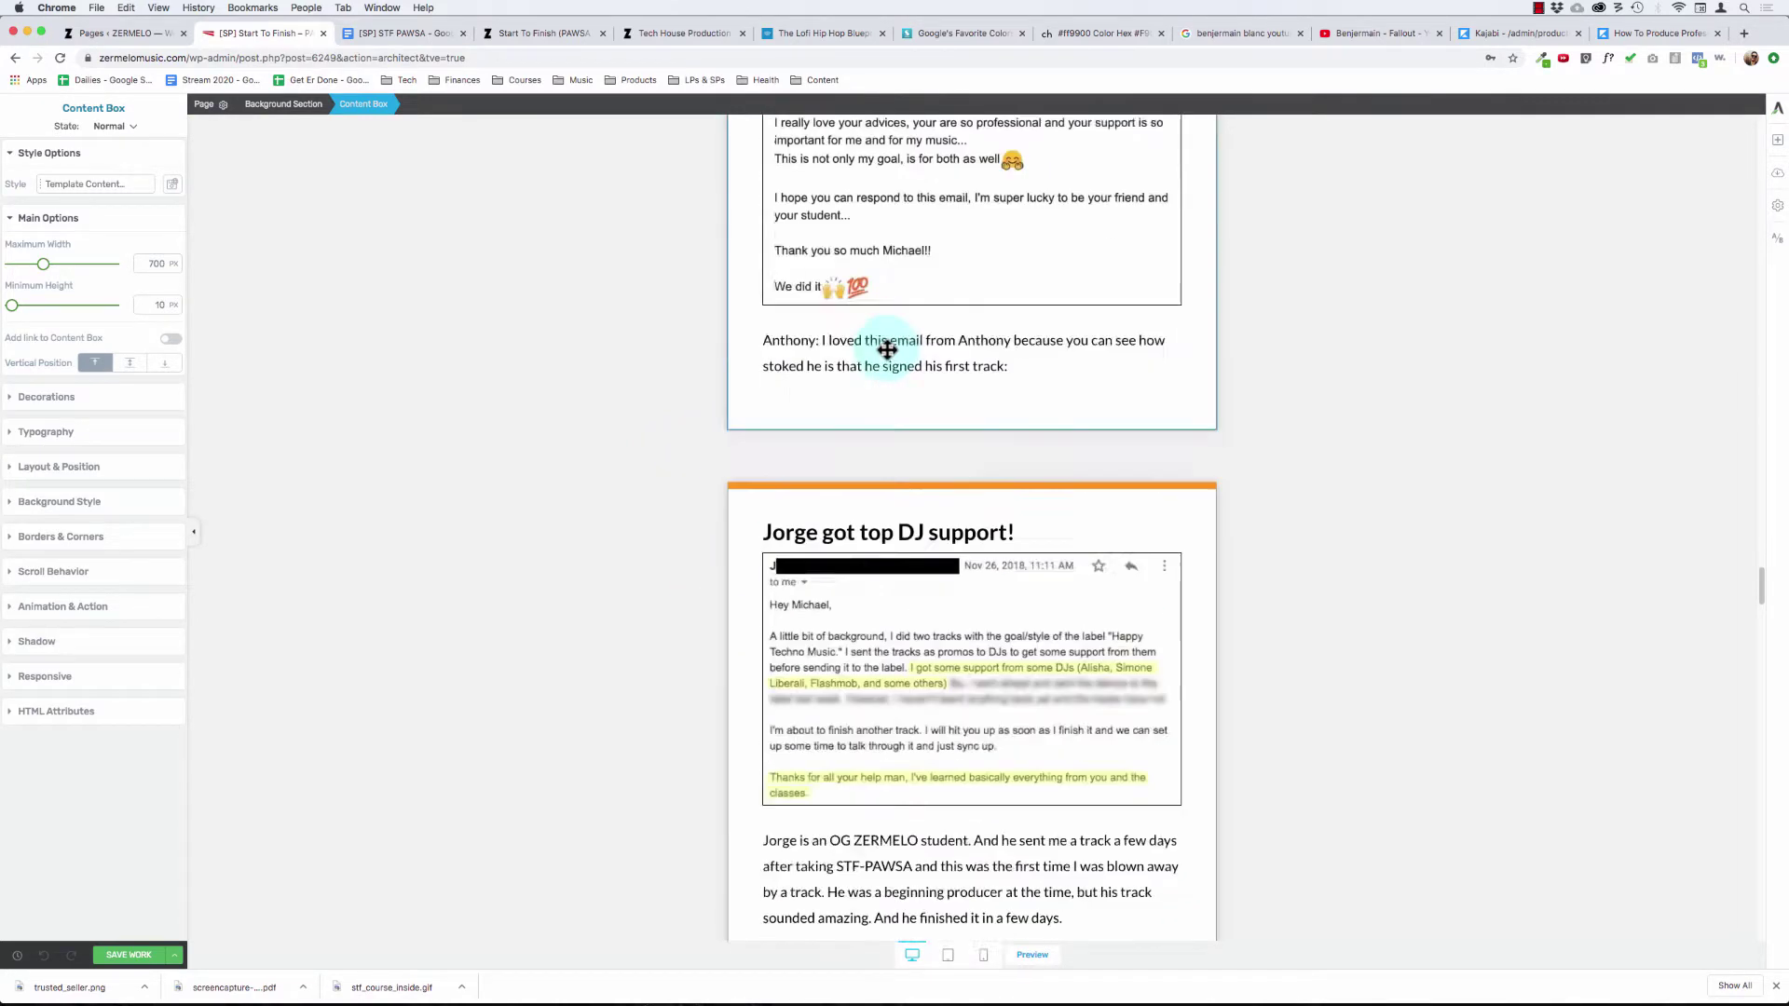
scroll(887, 349, down, 20)
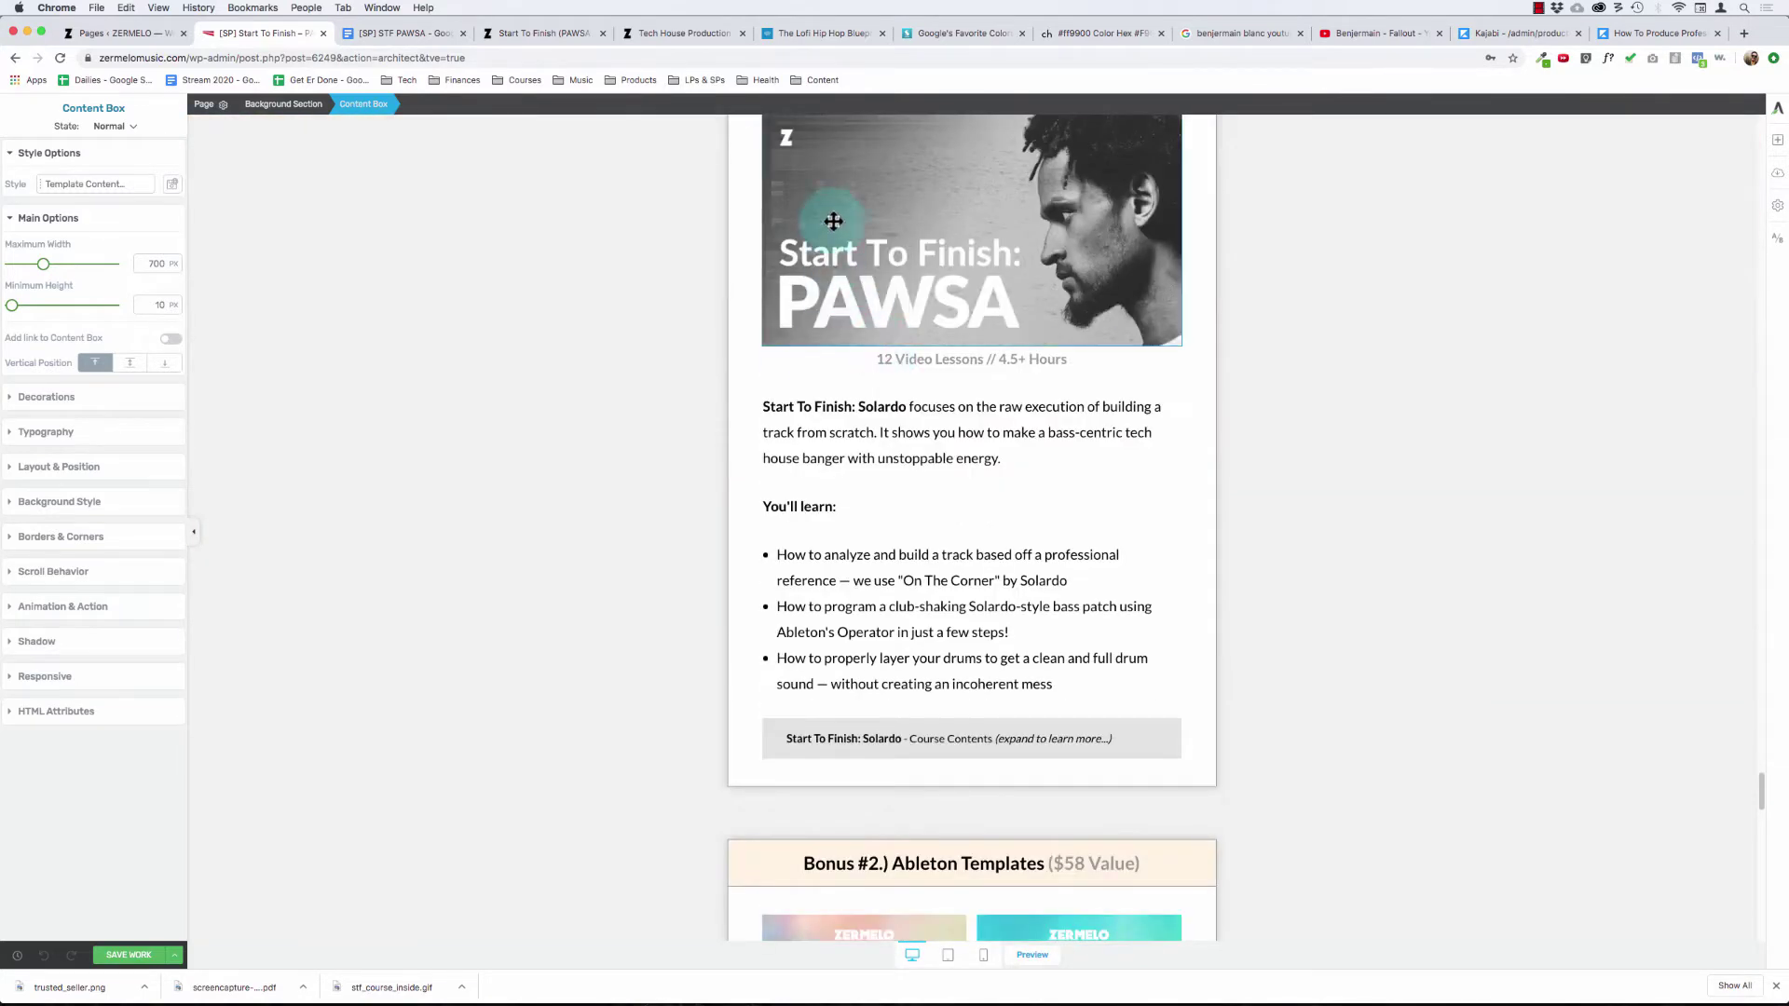
scroll(833, 221, up, 3)
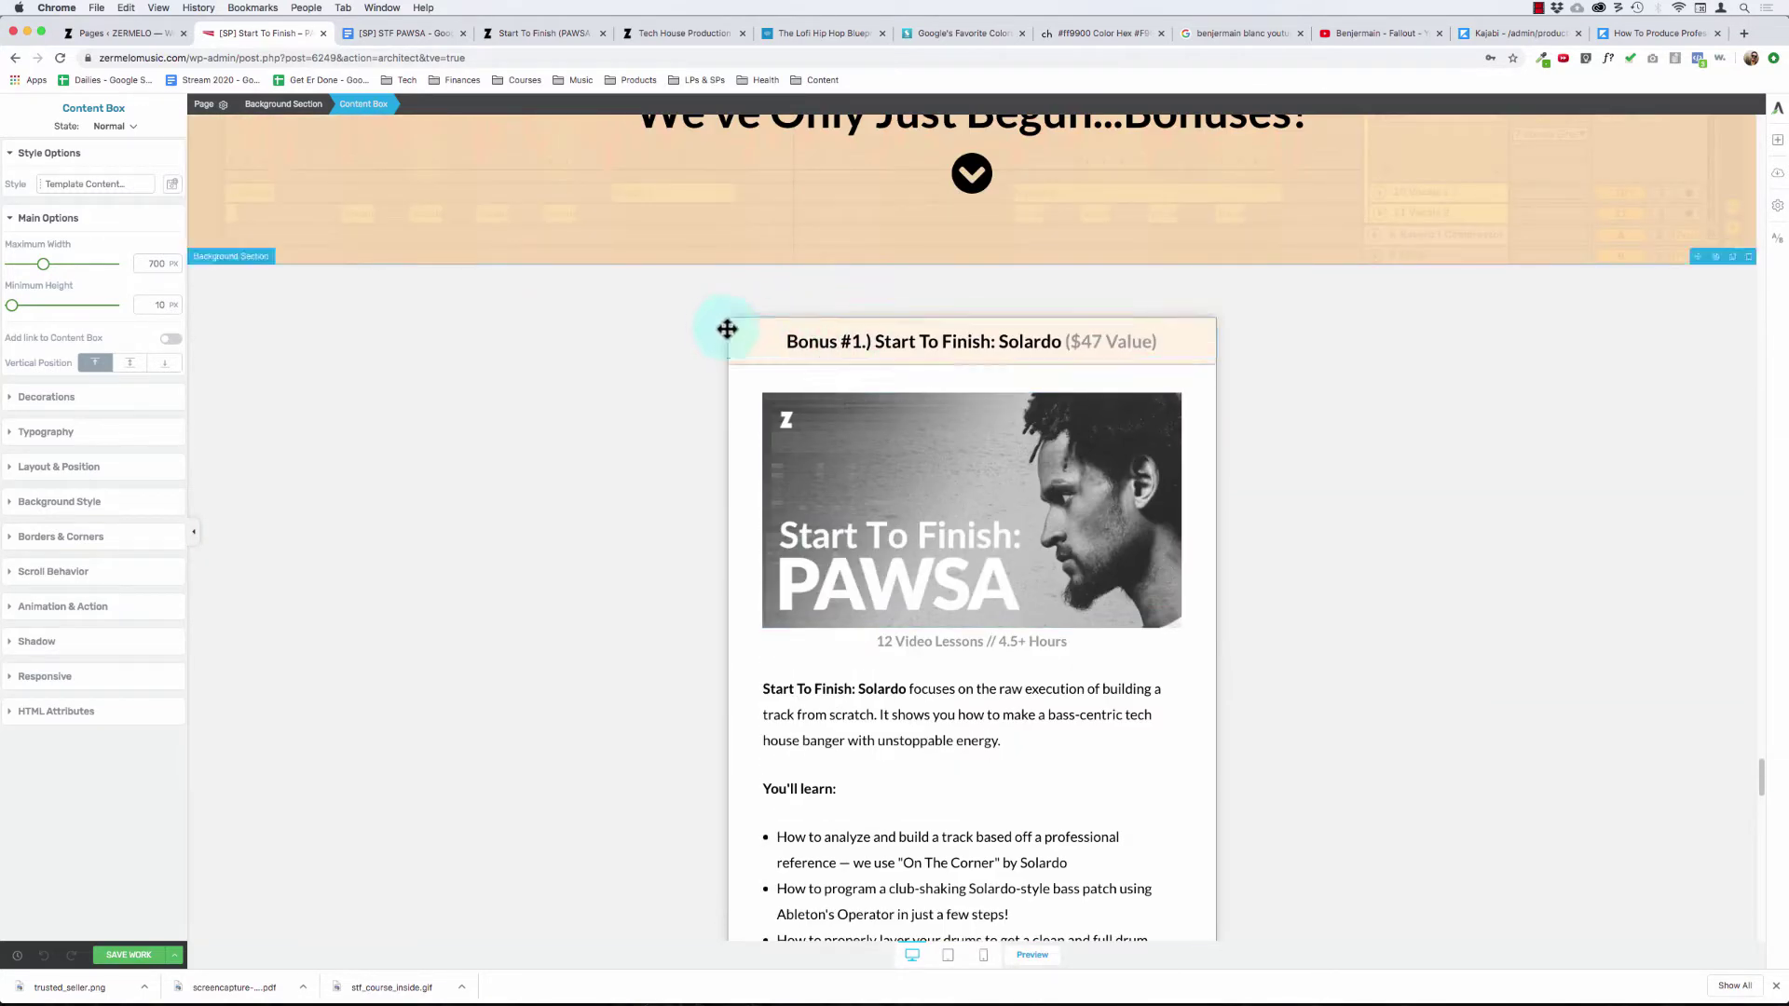
scroll(744, 394, up, 20)
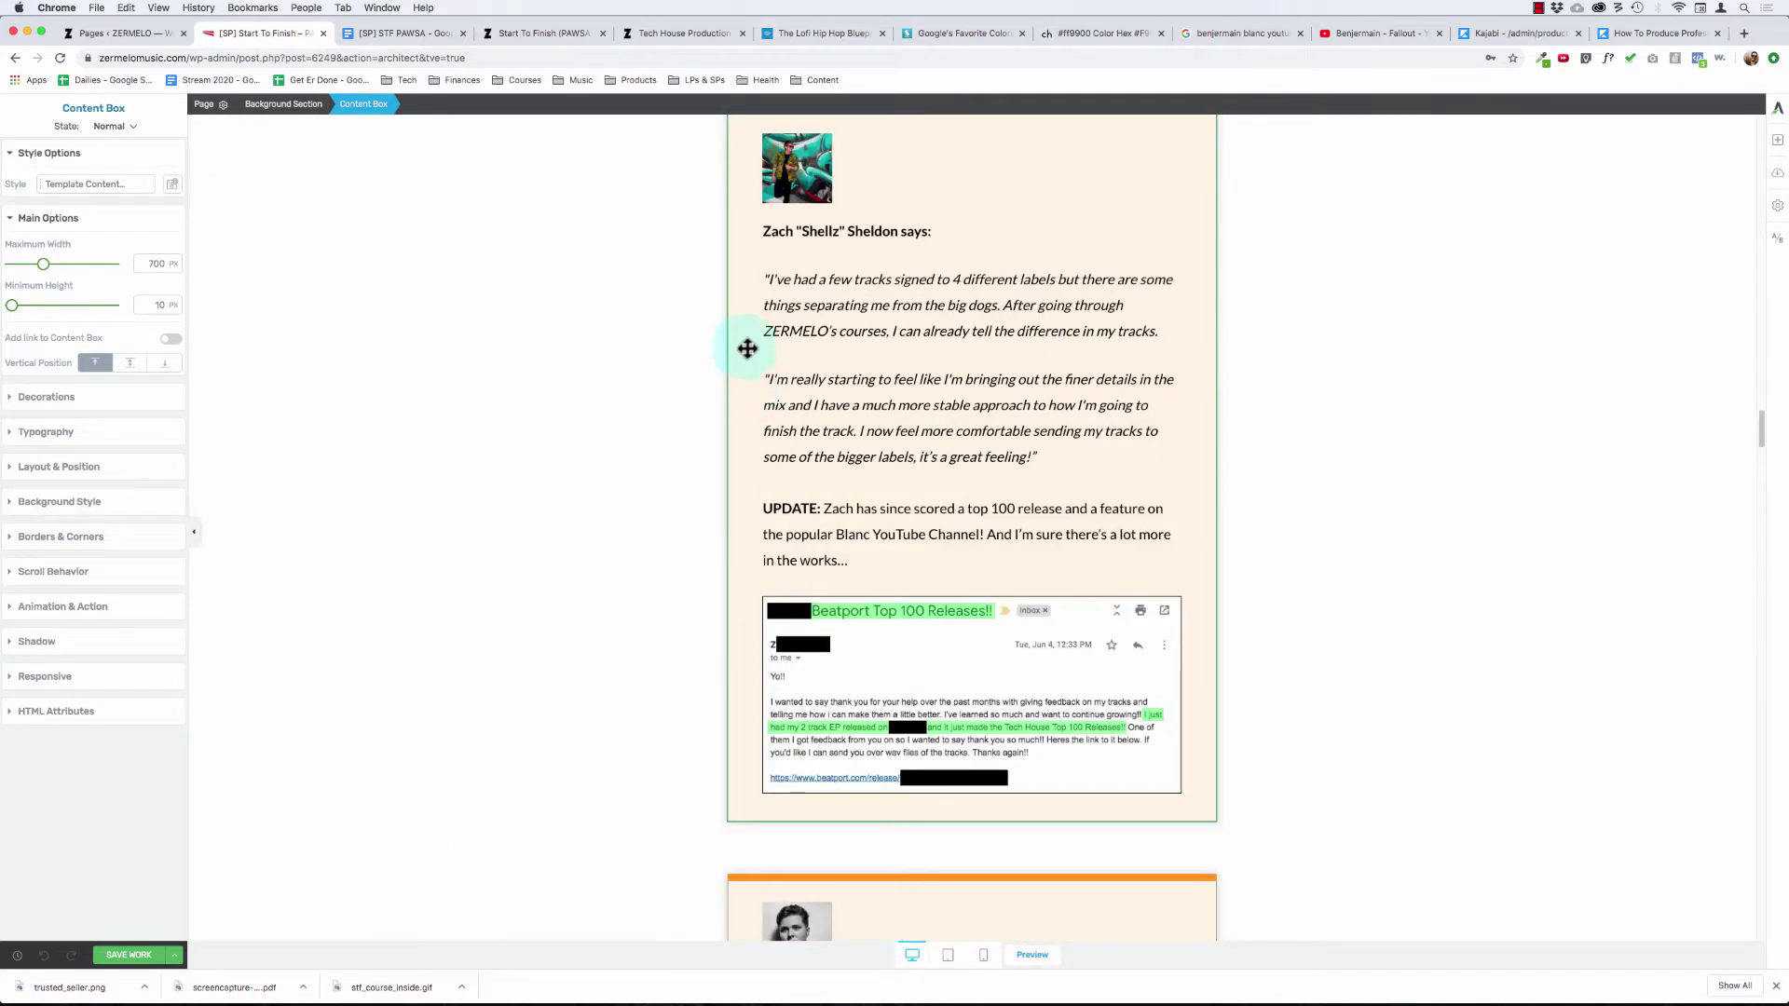
scroll(748, 349, up, 2)
- Change the first testimonial content box's background colour to white (#ffffff) and apply it
click(557, 310)
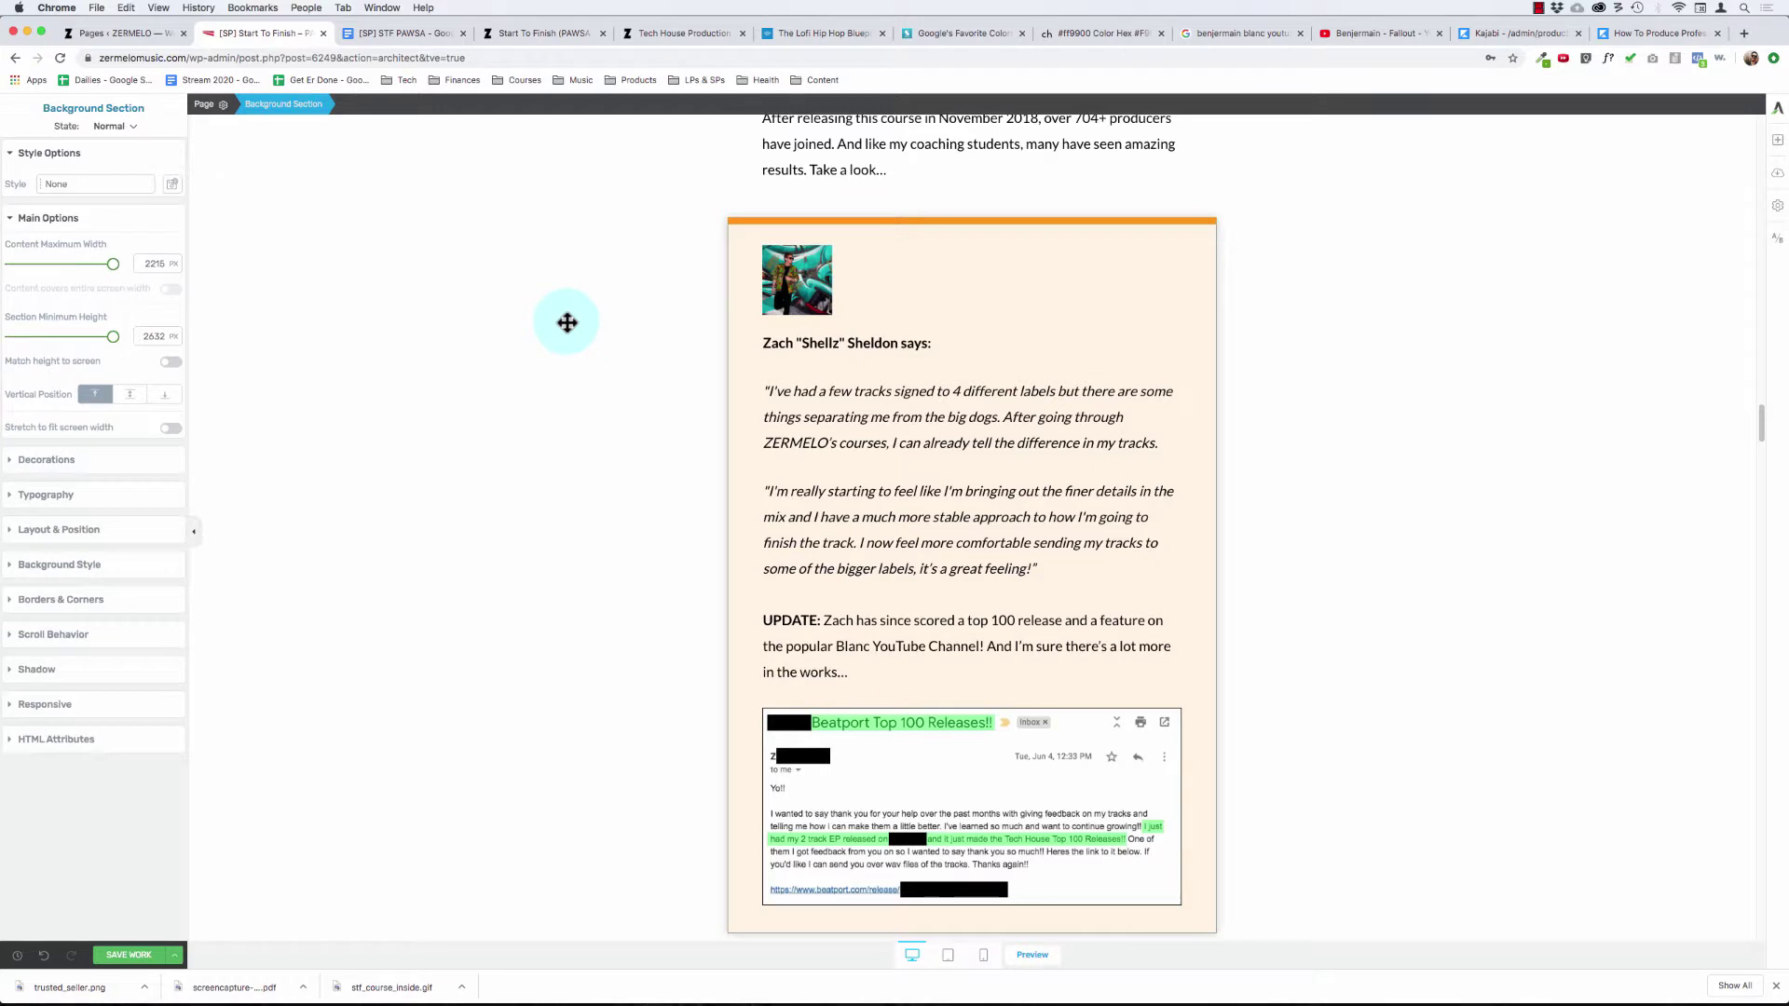
click(1059, 239)
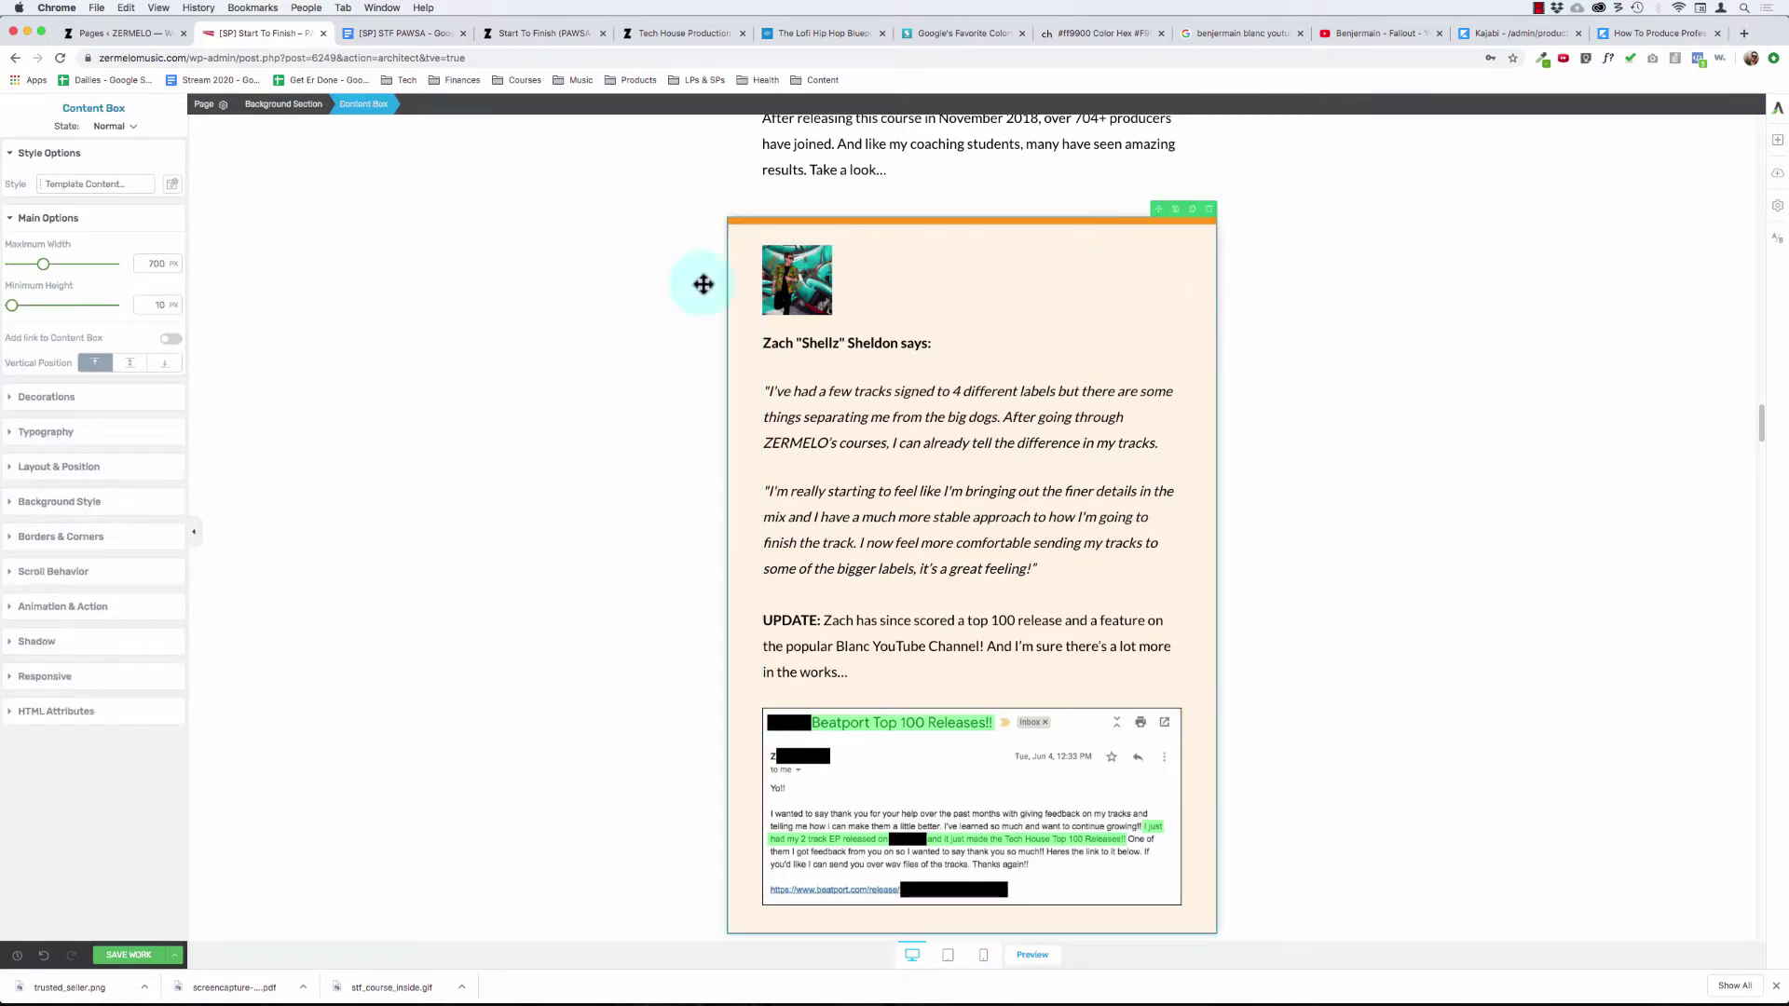
click(66, 504)
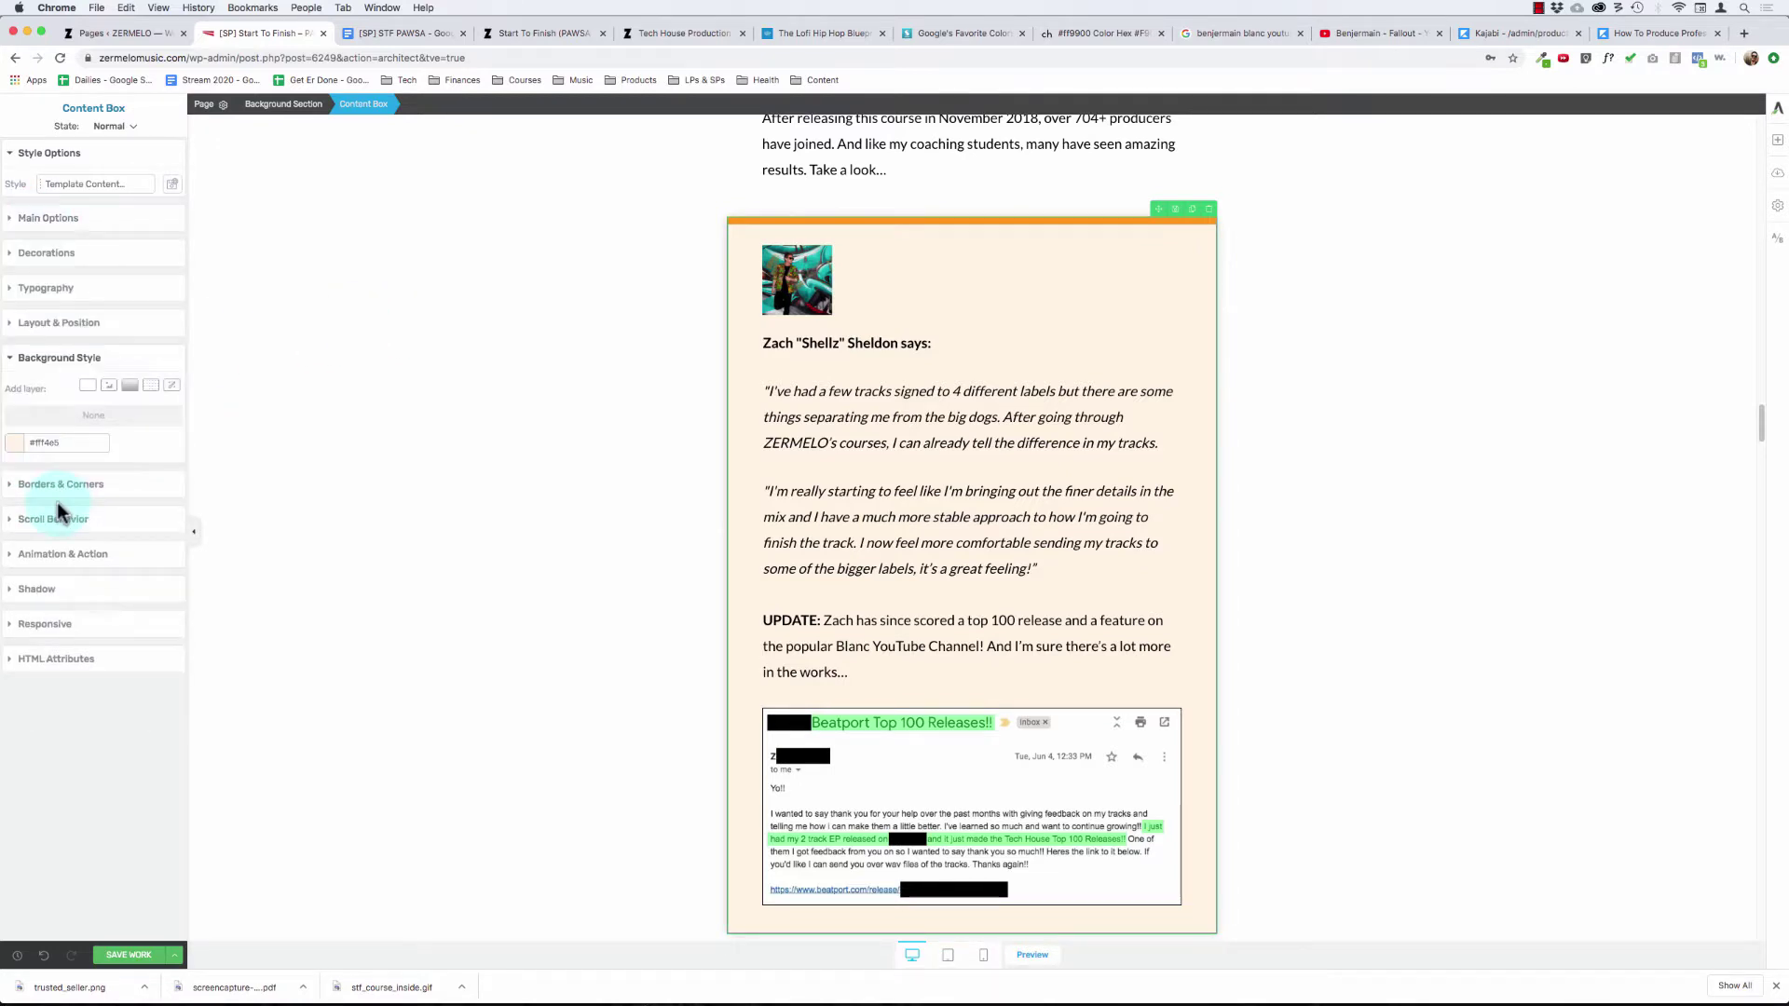
click(10, 444)
drag(43, 555, 1, 449)
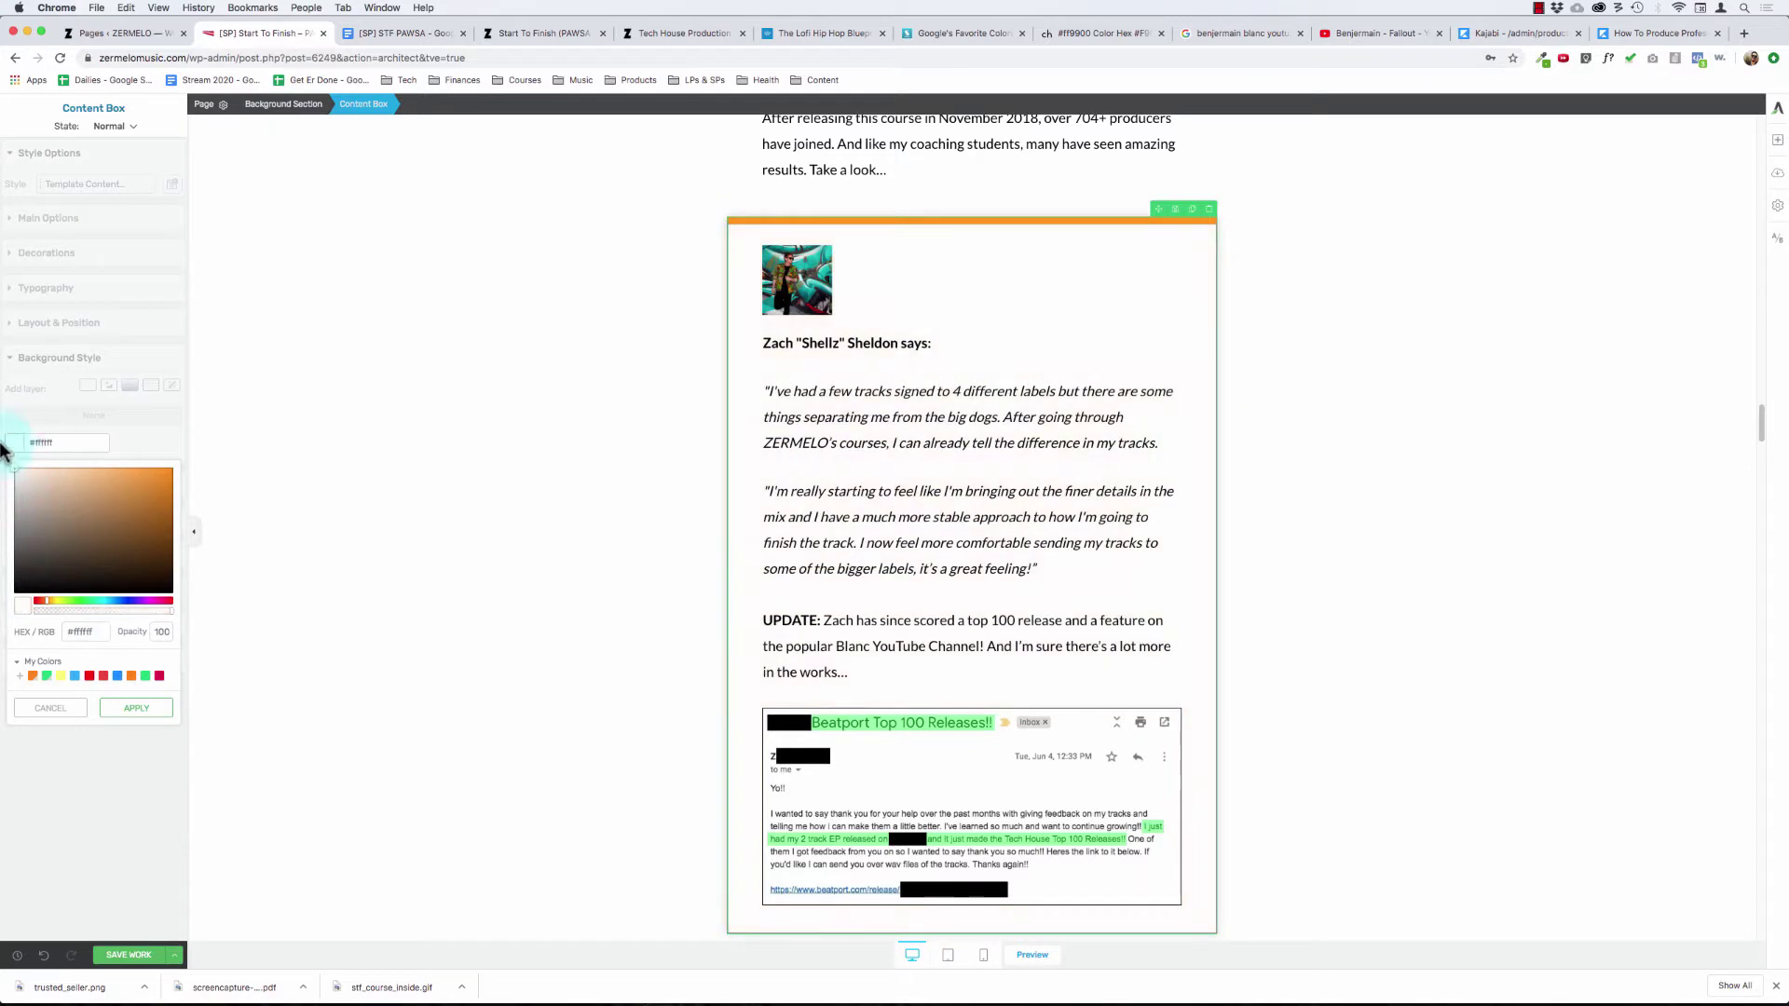
click(133, 710)
click(682, 423)
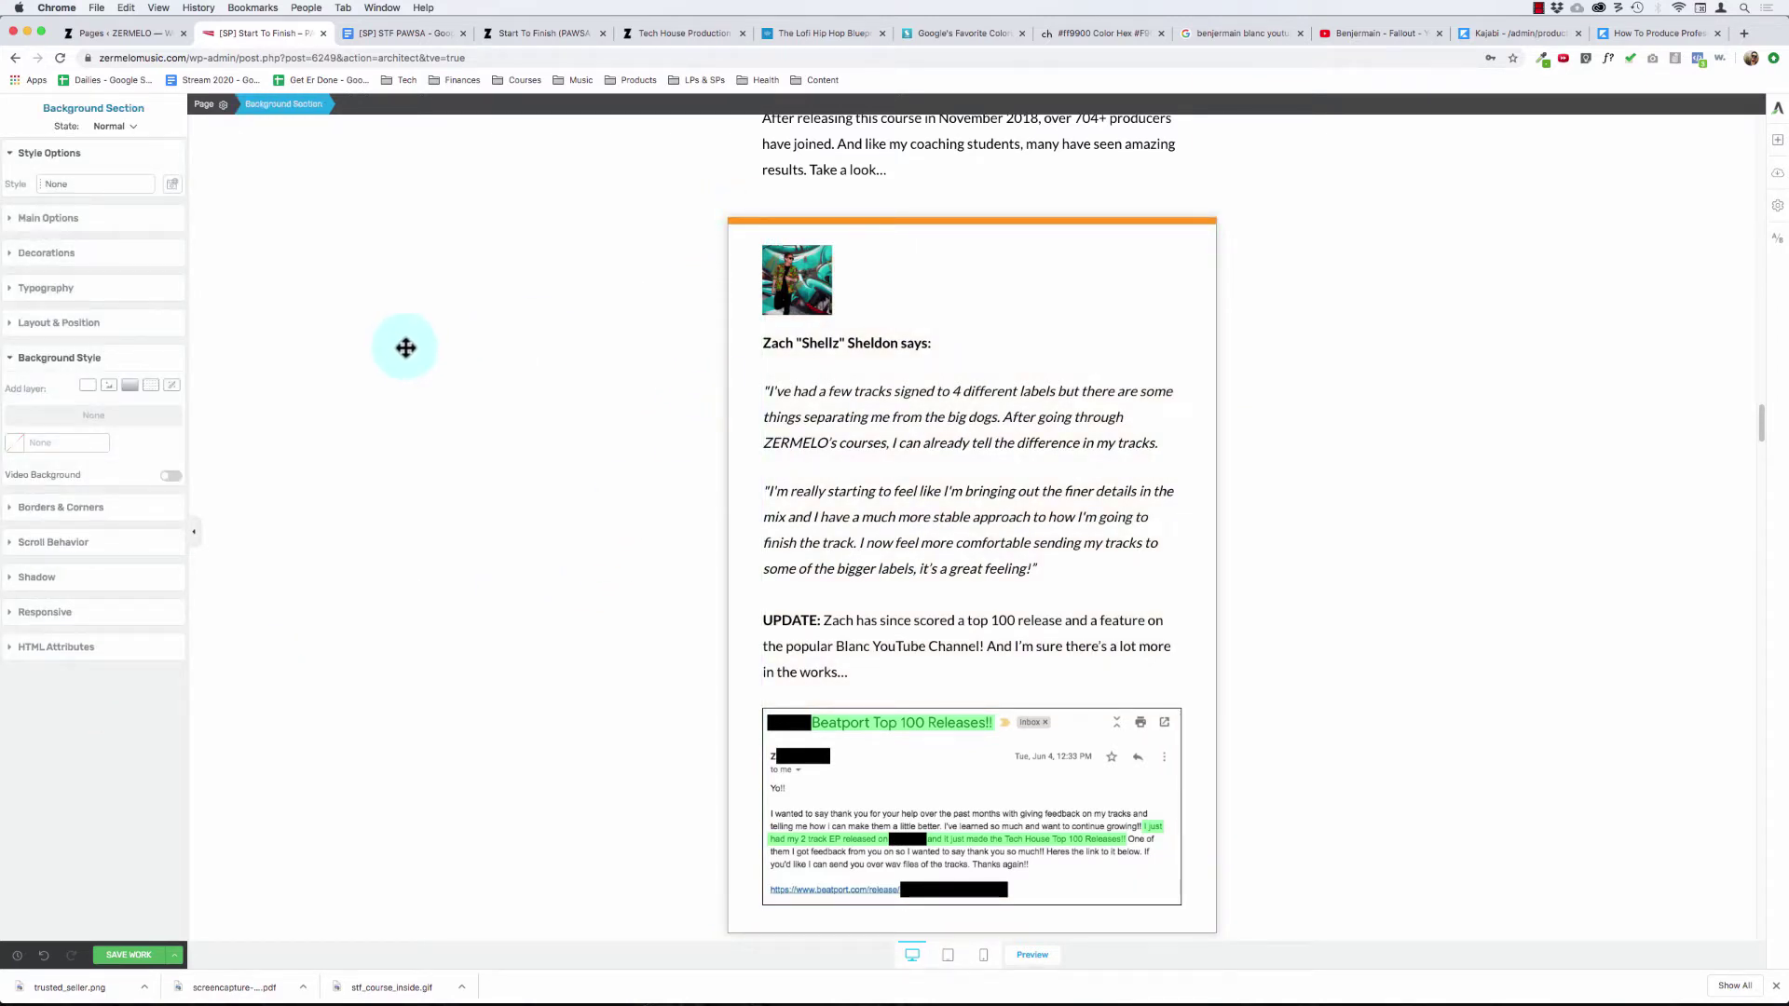
- Give the second testimonial content box the same white #ffffff background and check both boxes against the tinted banner above
scroll(400, 363, down, 5)
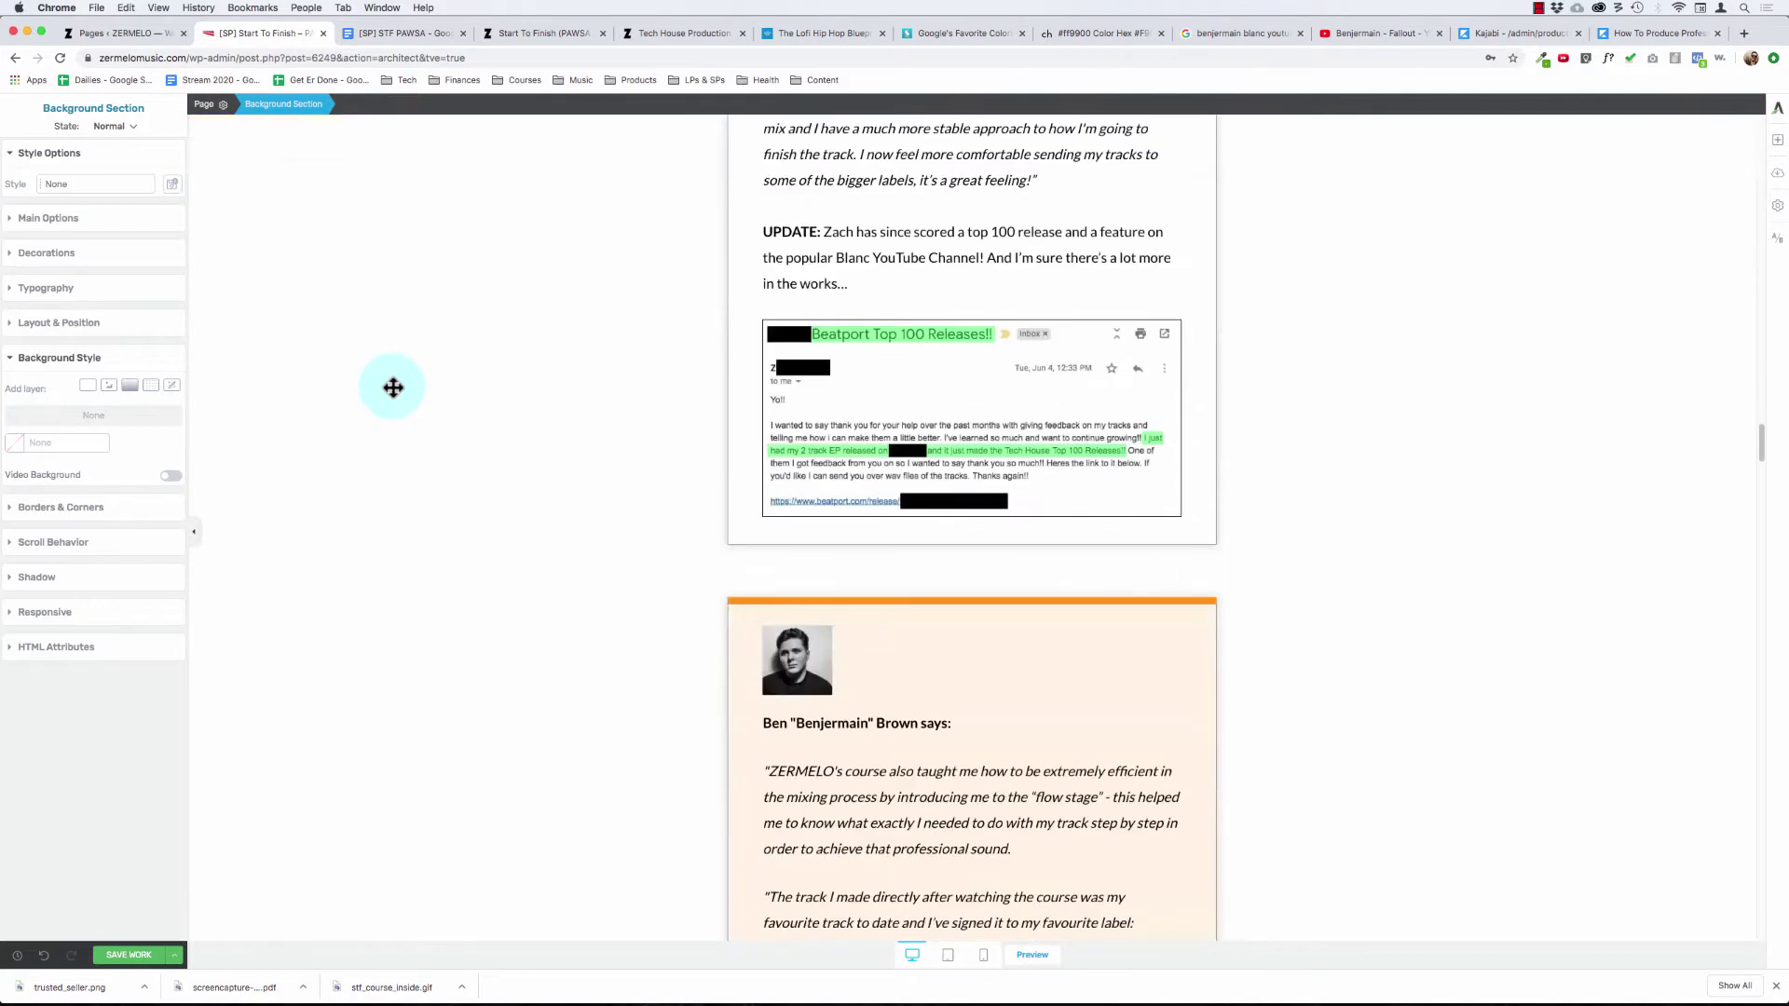
click(732, 652)
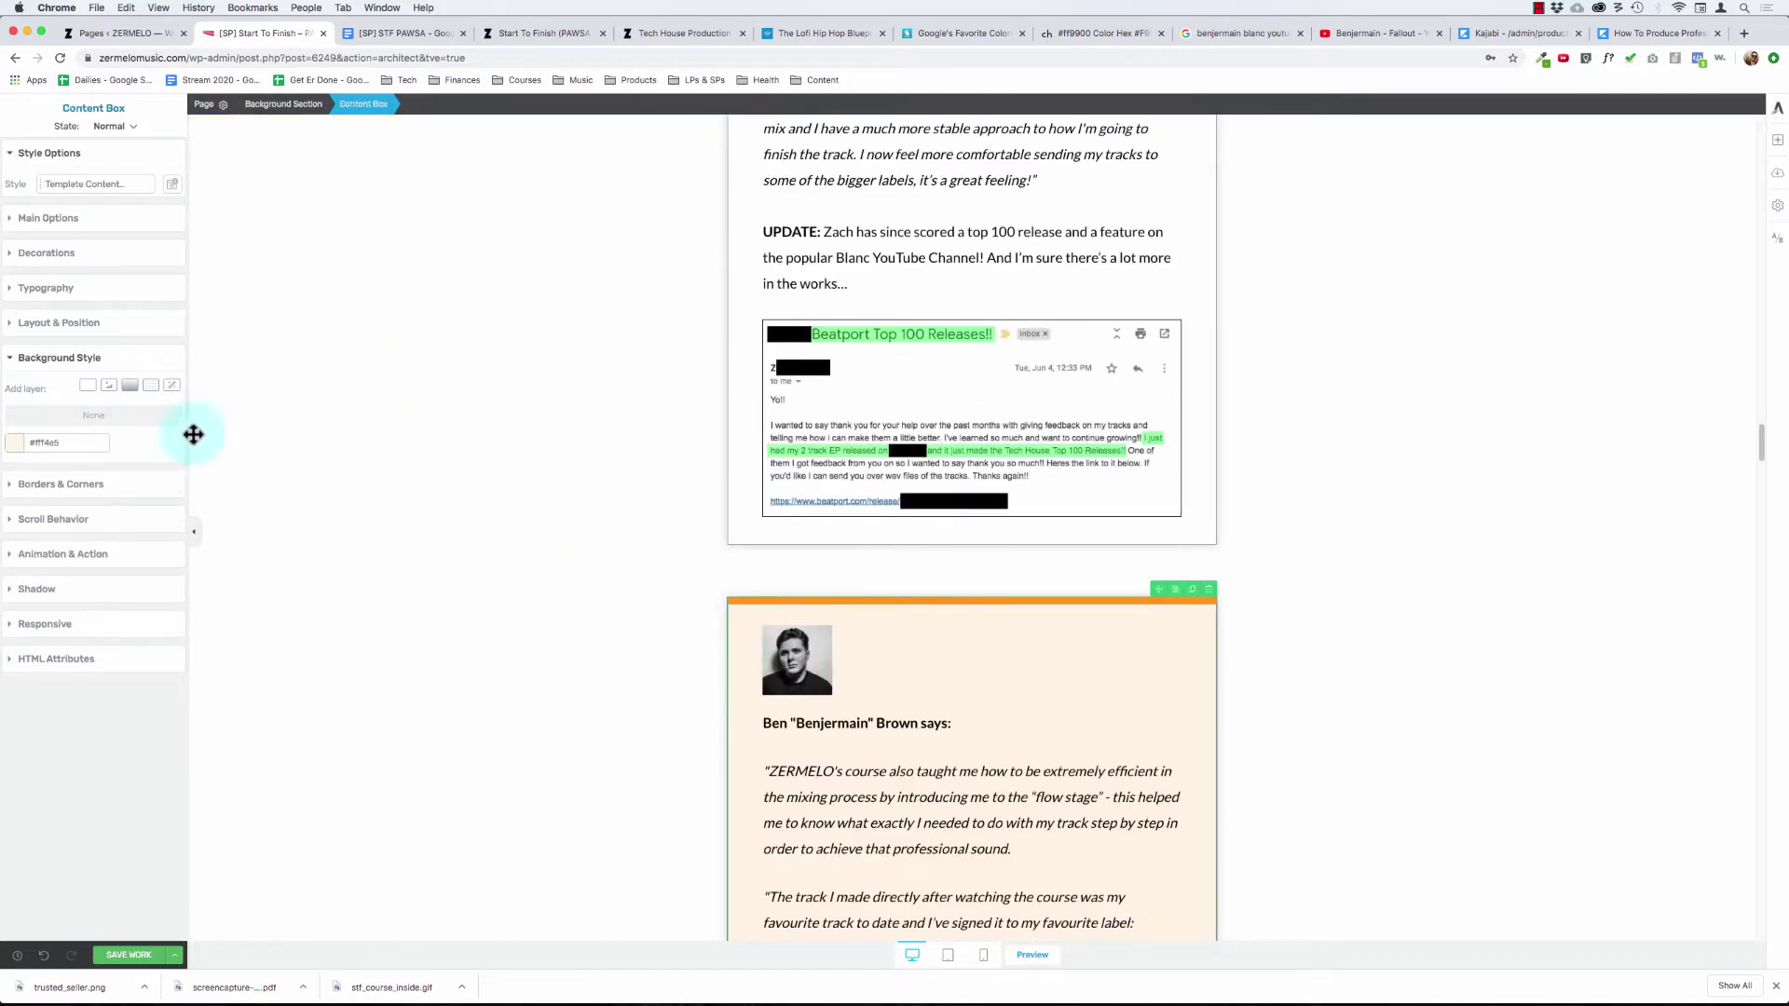
click(15, 443)
drag(64, 533, 5, 415)
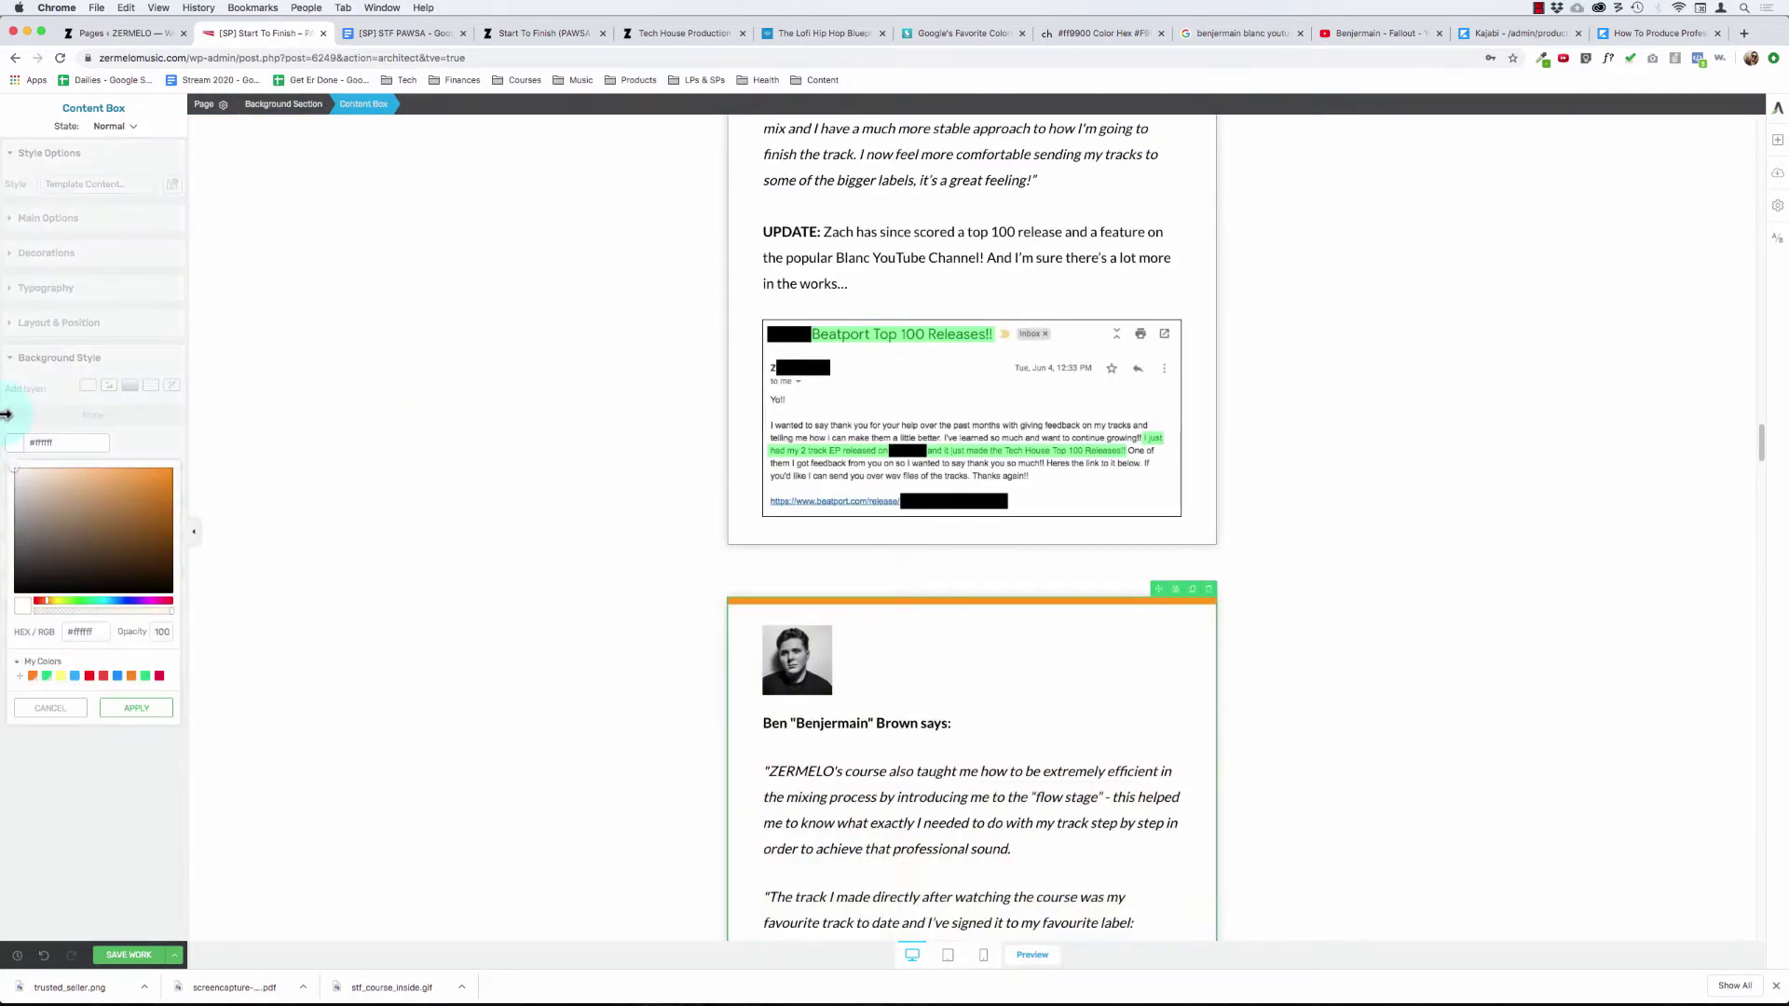
click(136, 708)
click(568, 613)
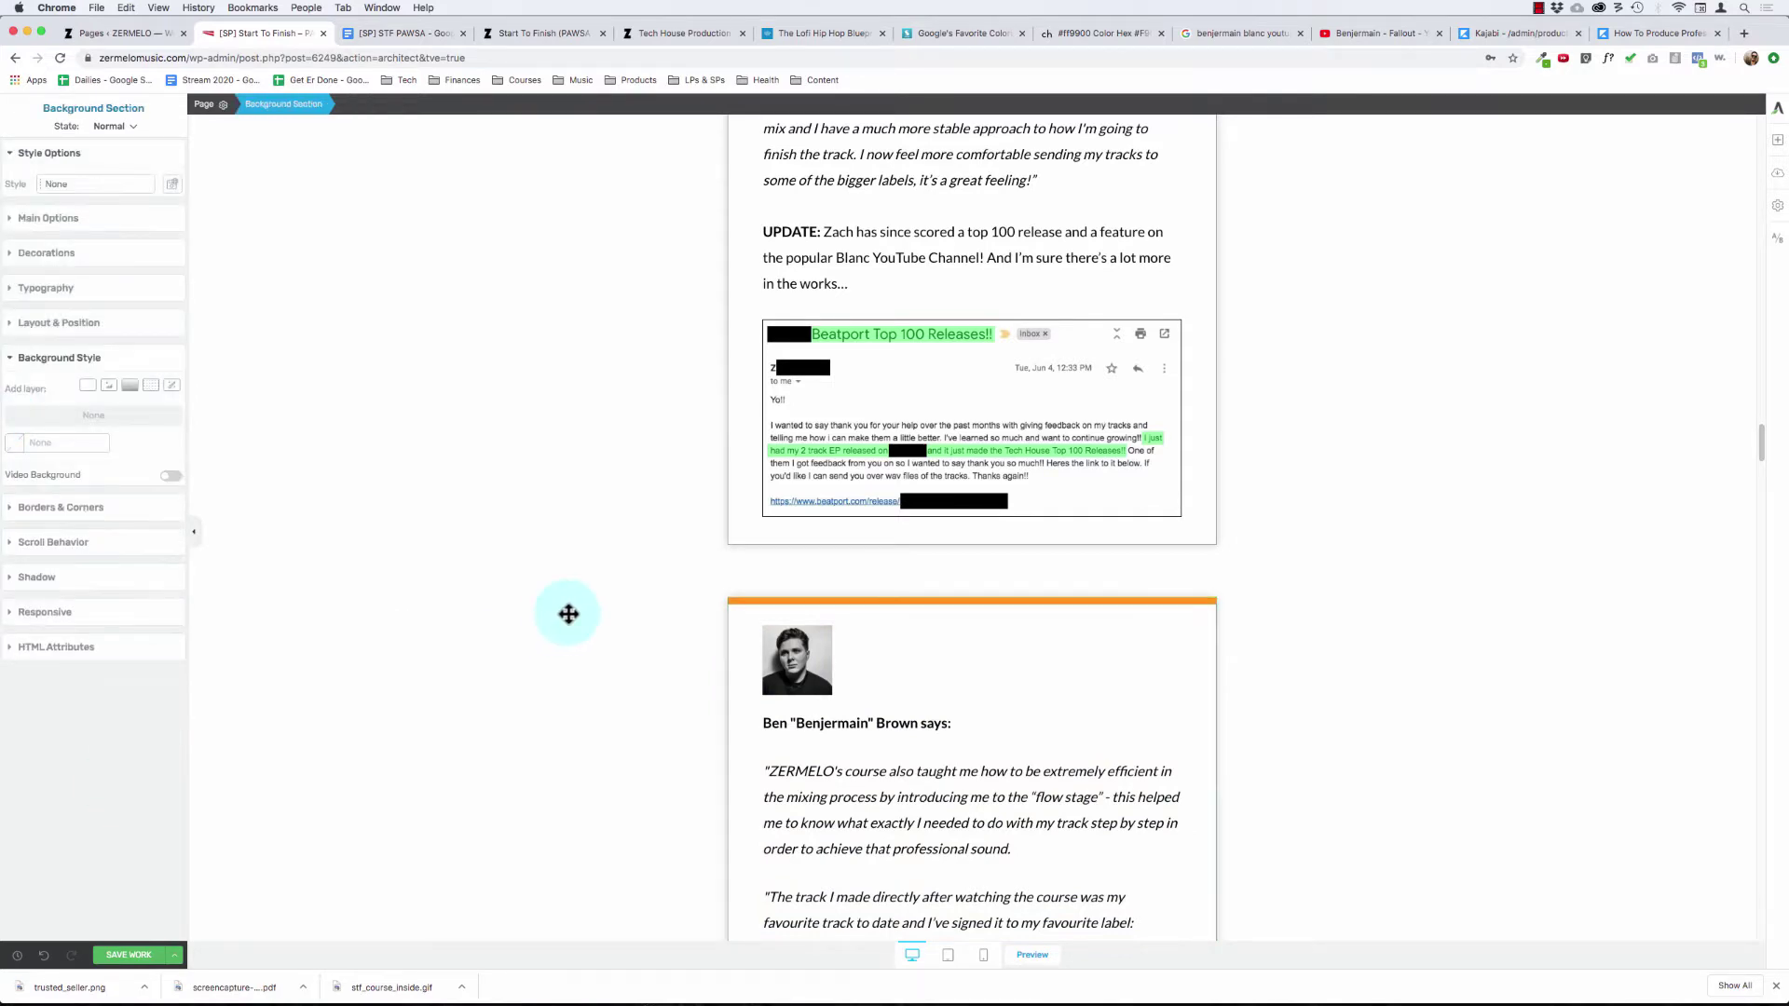
scroll(568, 614, down, 10)
scroll(568, 614, up, 11)
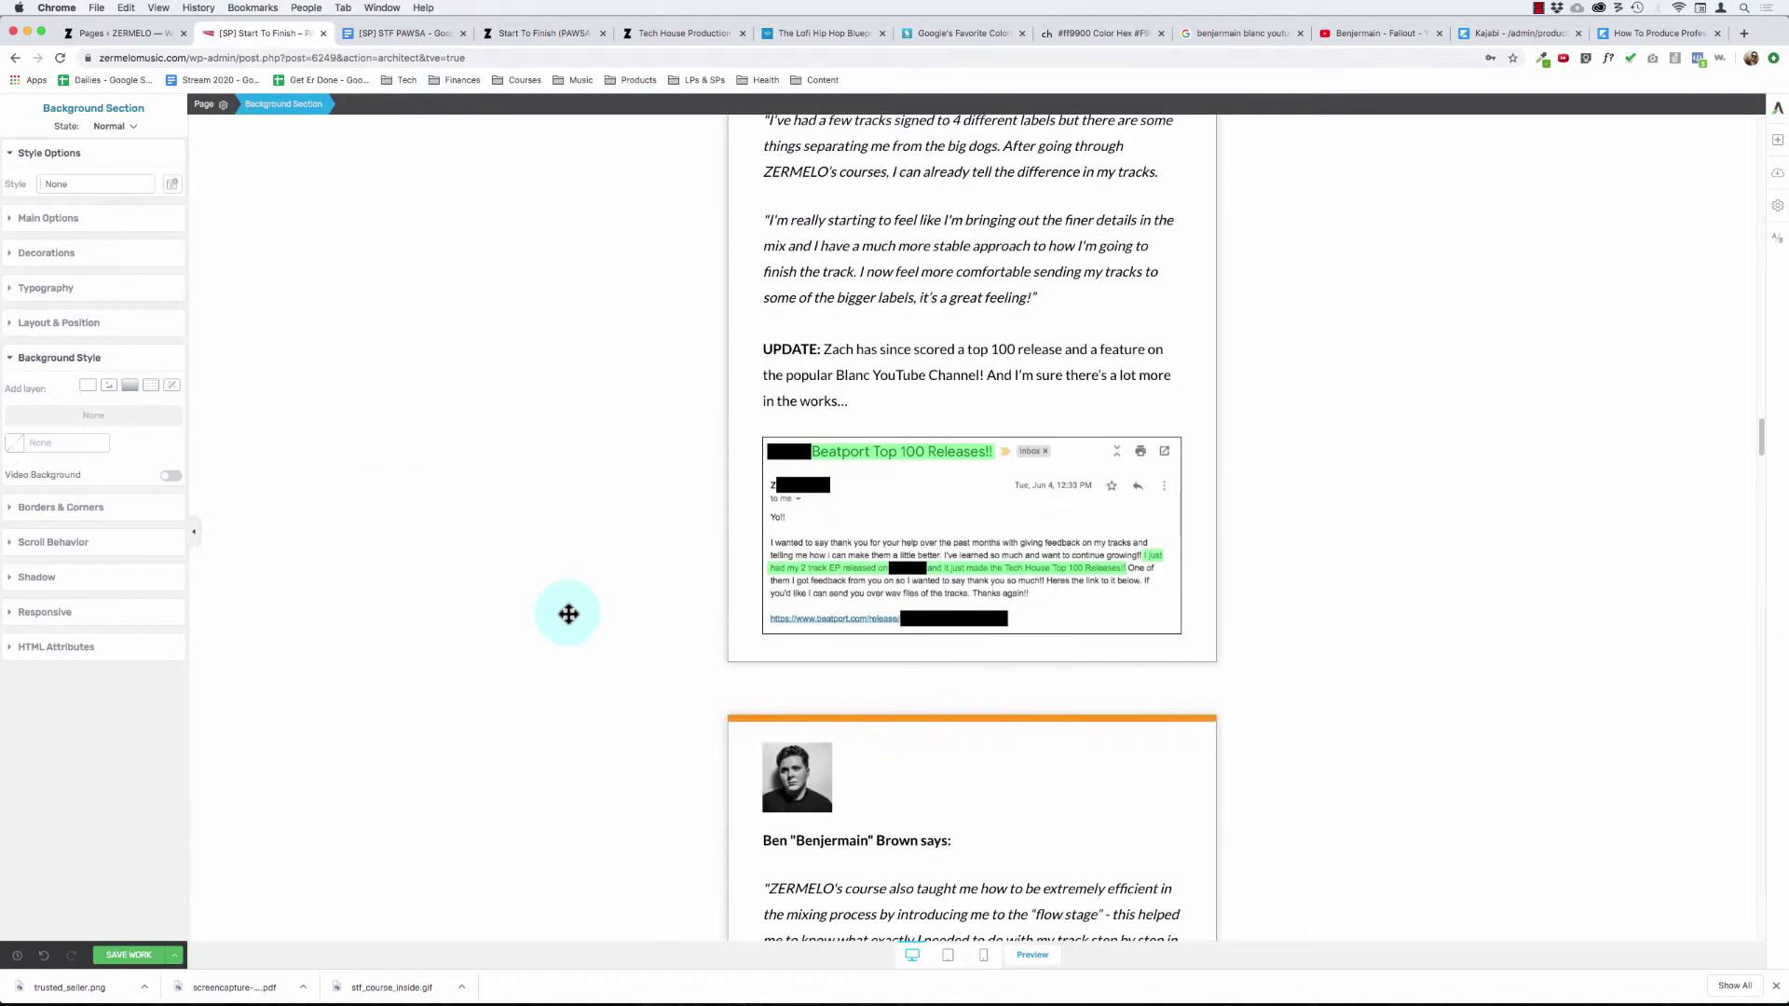
scroll(568, 614, up, 15)
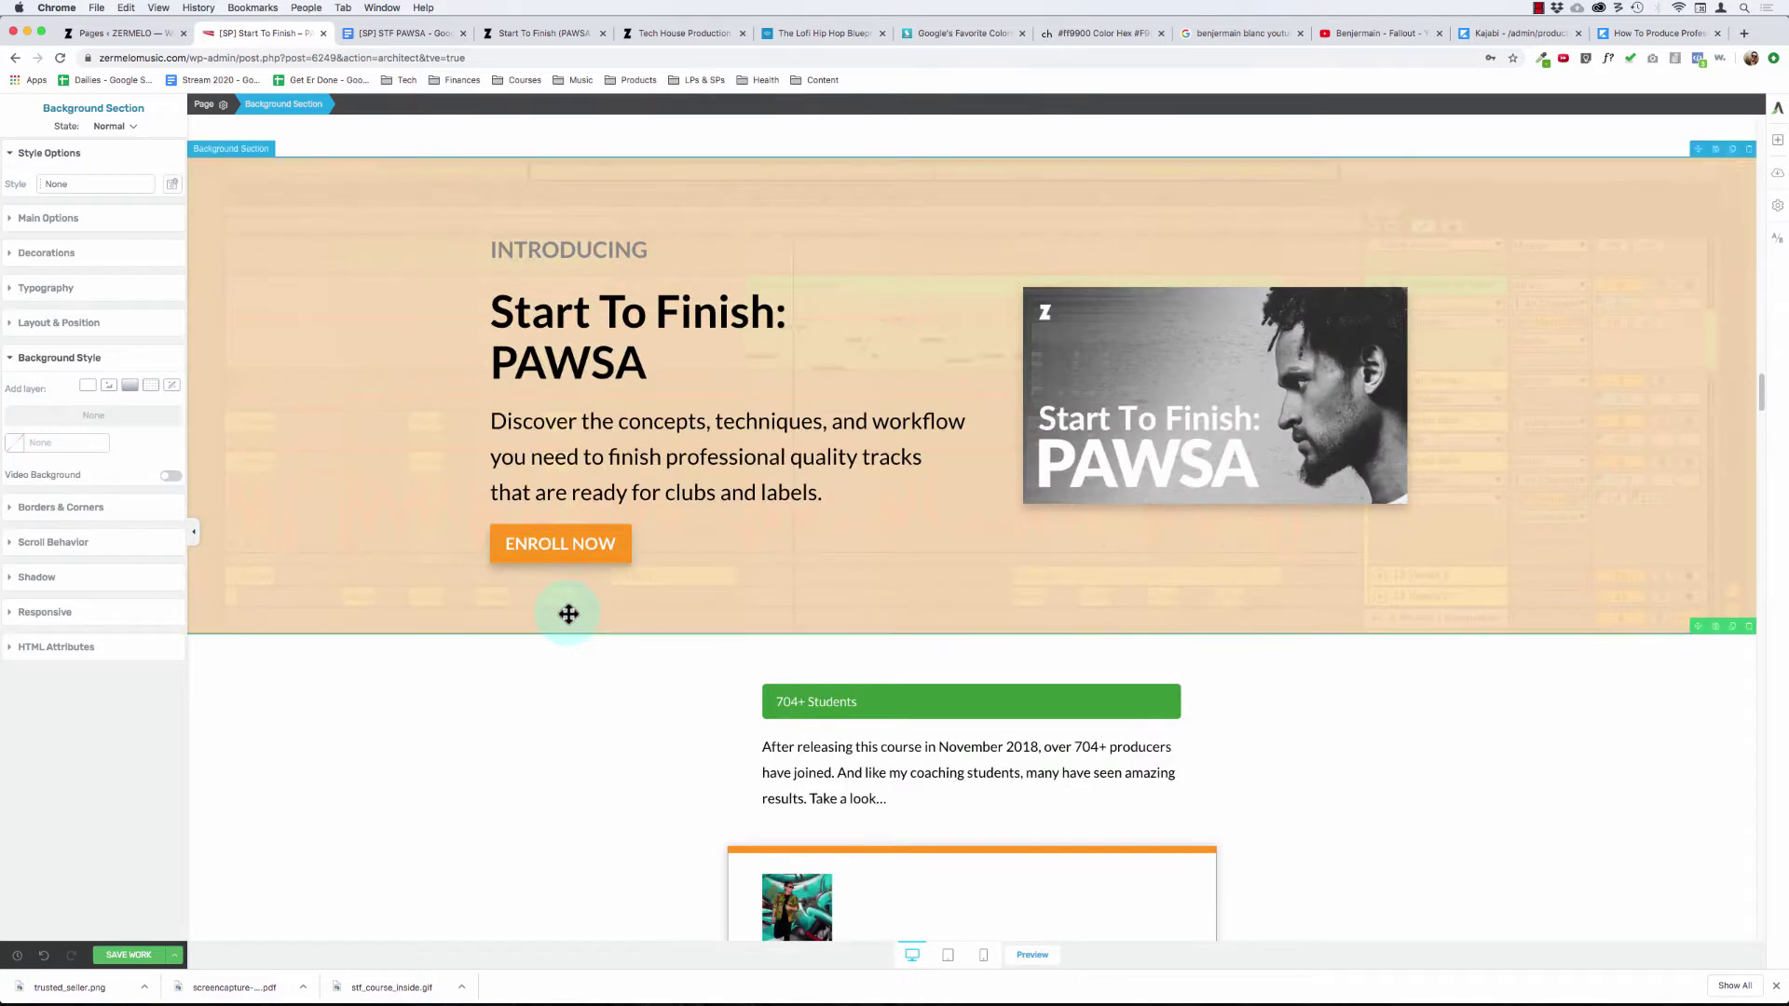
- Check both white testimonial boxes below the "704+ Students" bar against the tinted introduction banner and save the page
scroll(569, 614, down, 4)
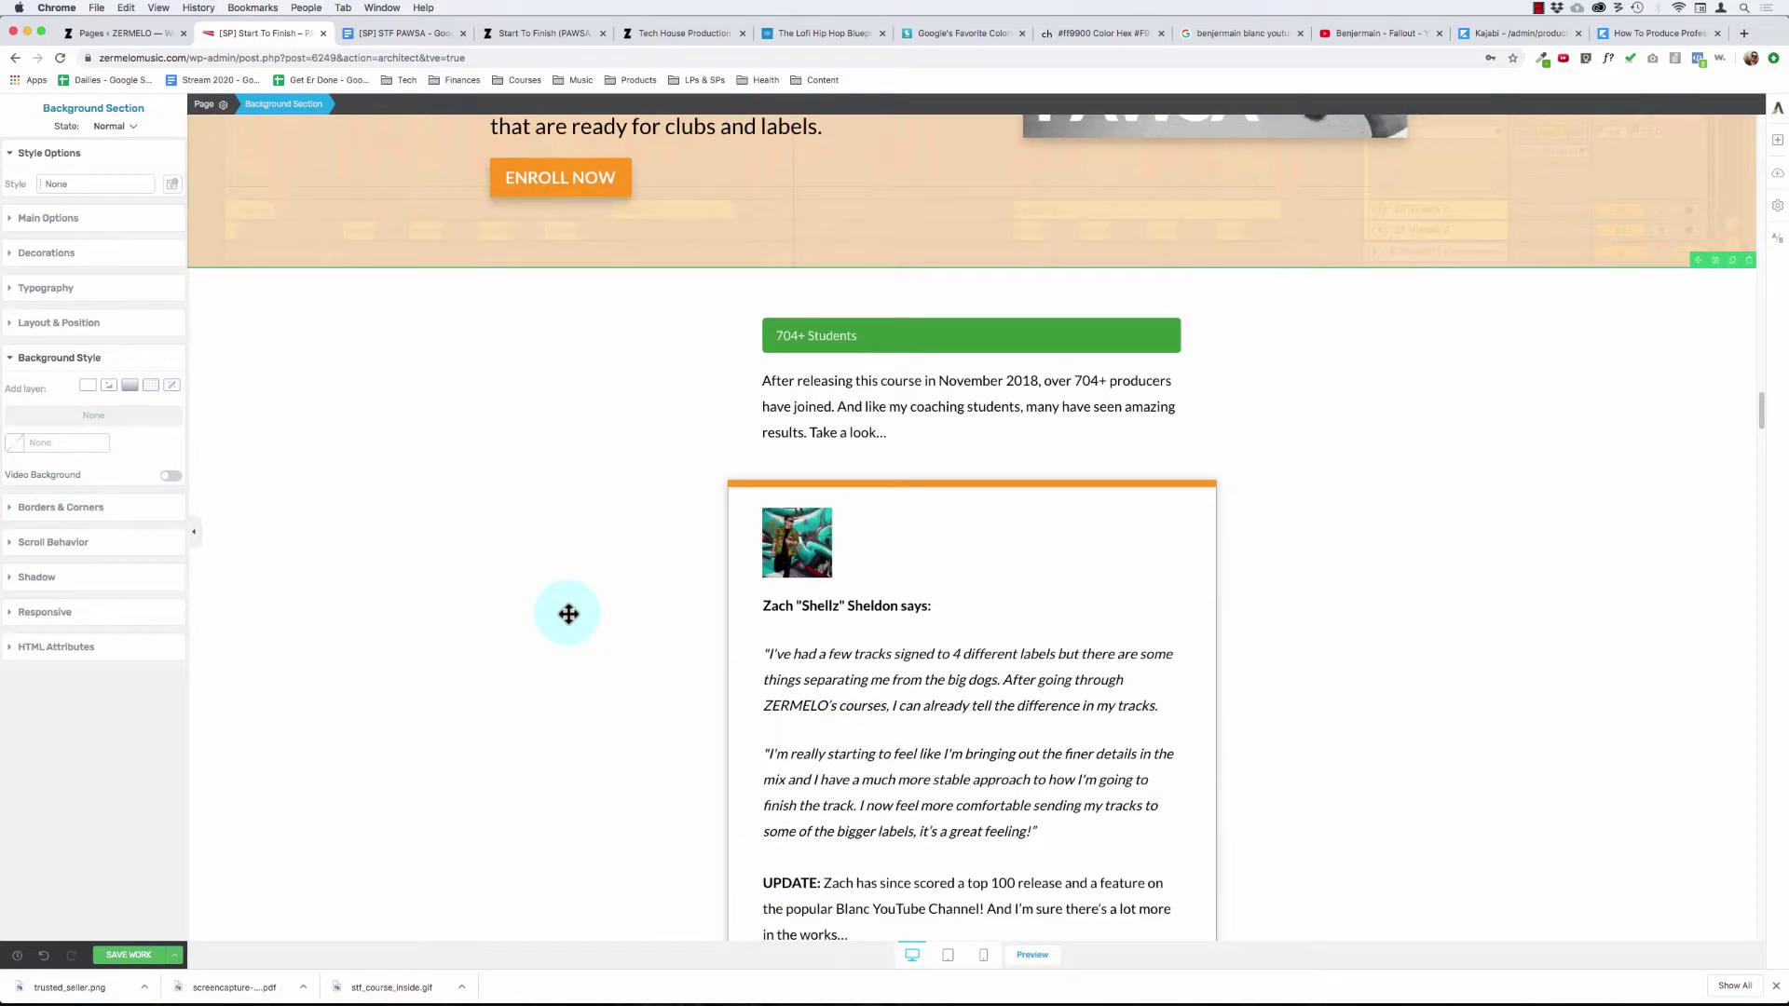
scroll(568, 614, down, 6)
scroll(568, 614, up, 6)
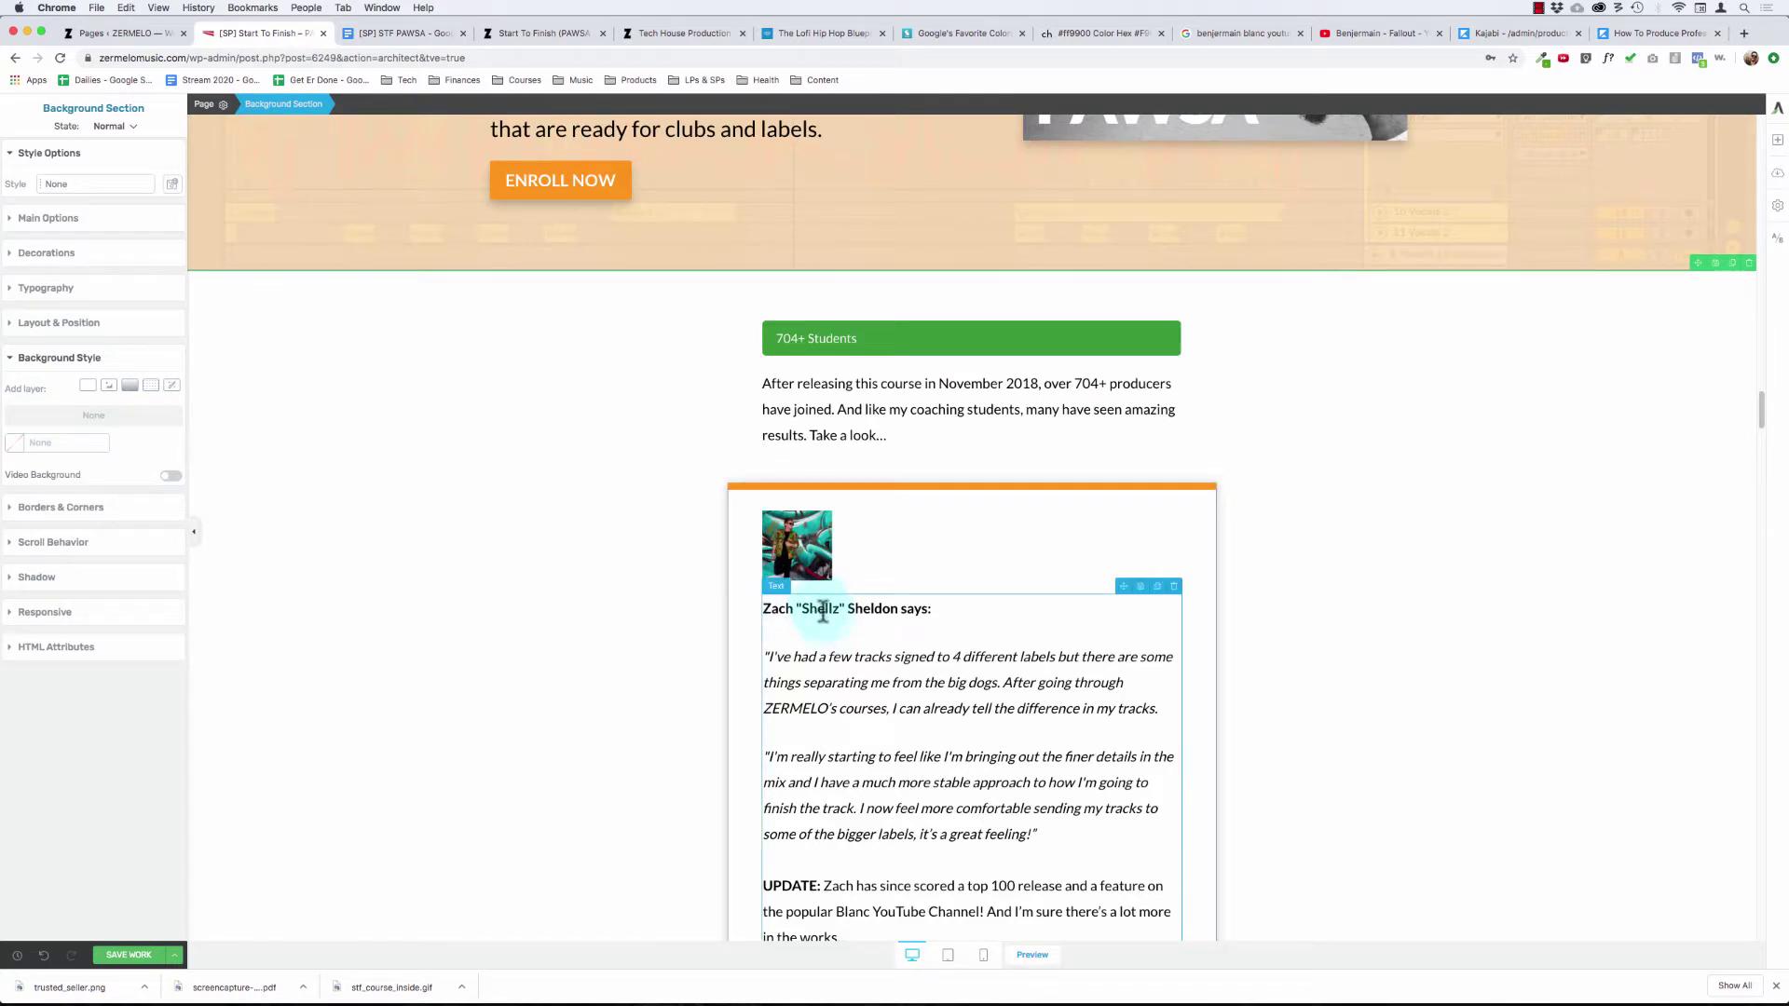
scroll(824, 619, down, 10)
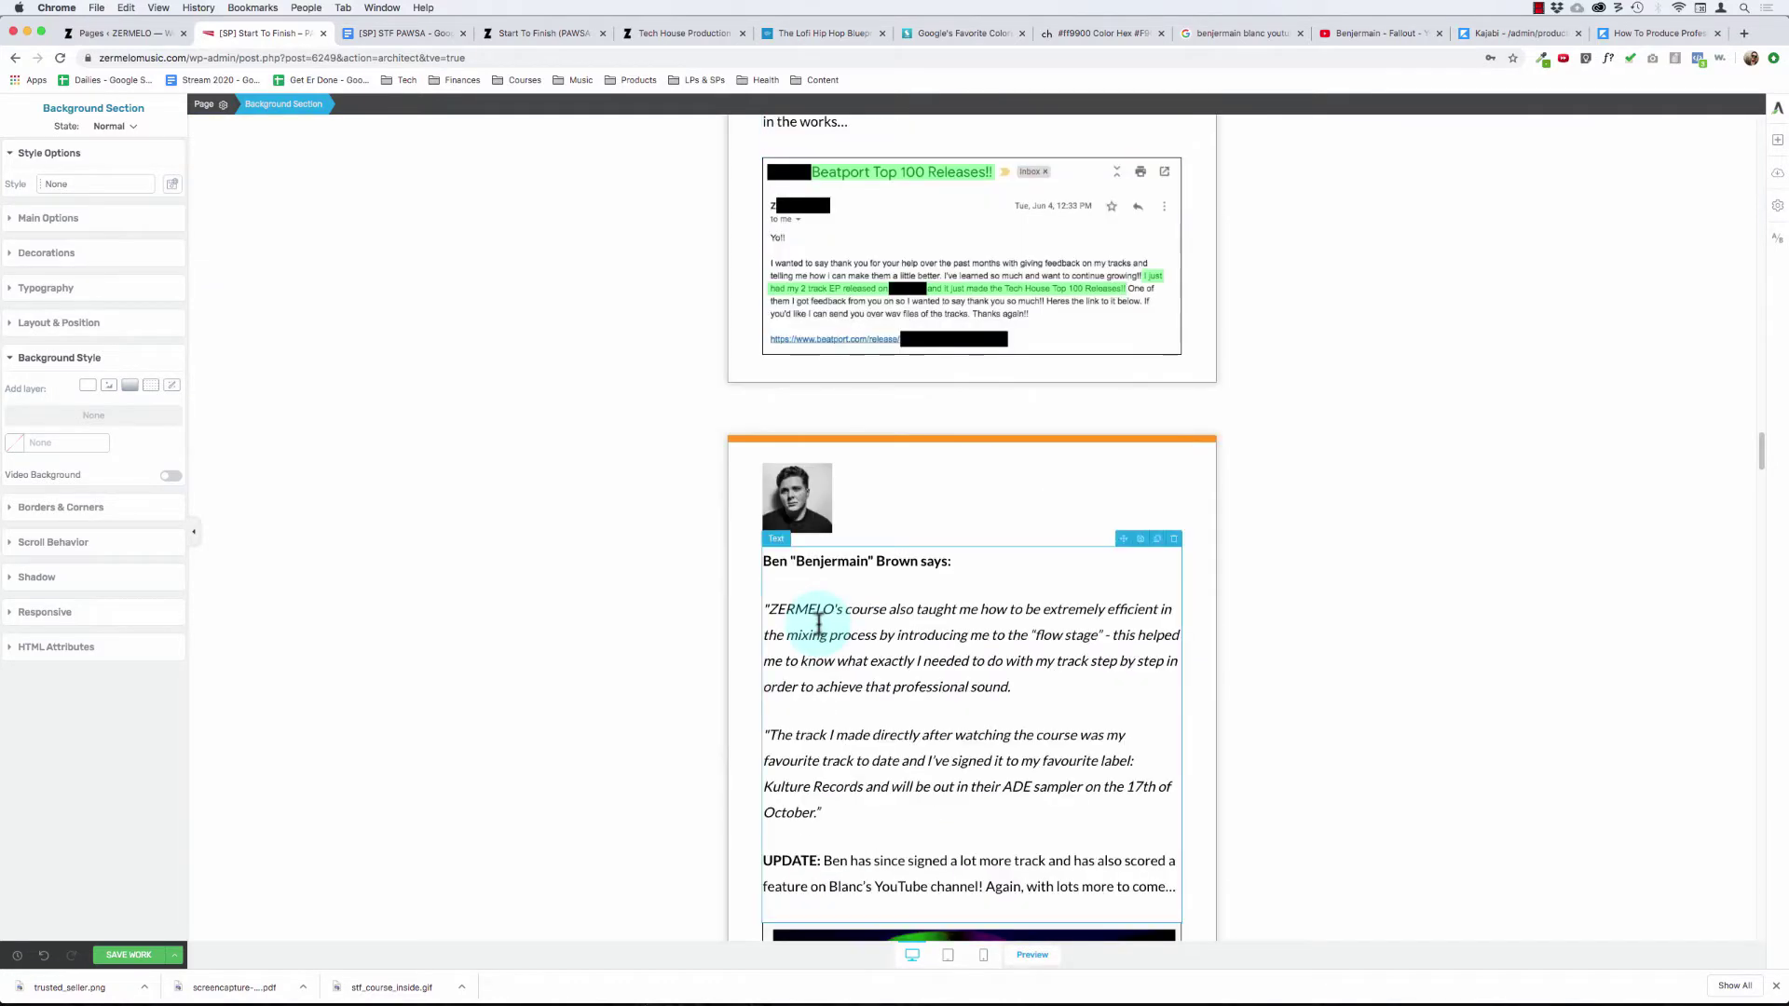
scroll(818, 622, up, 12)
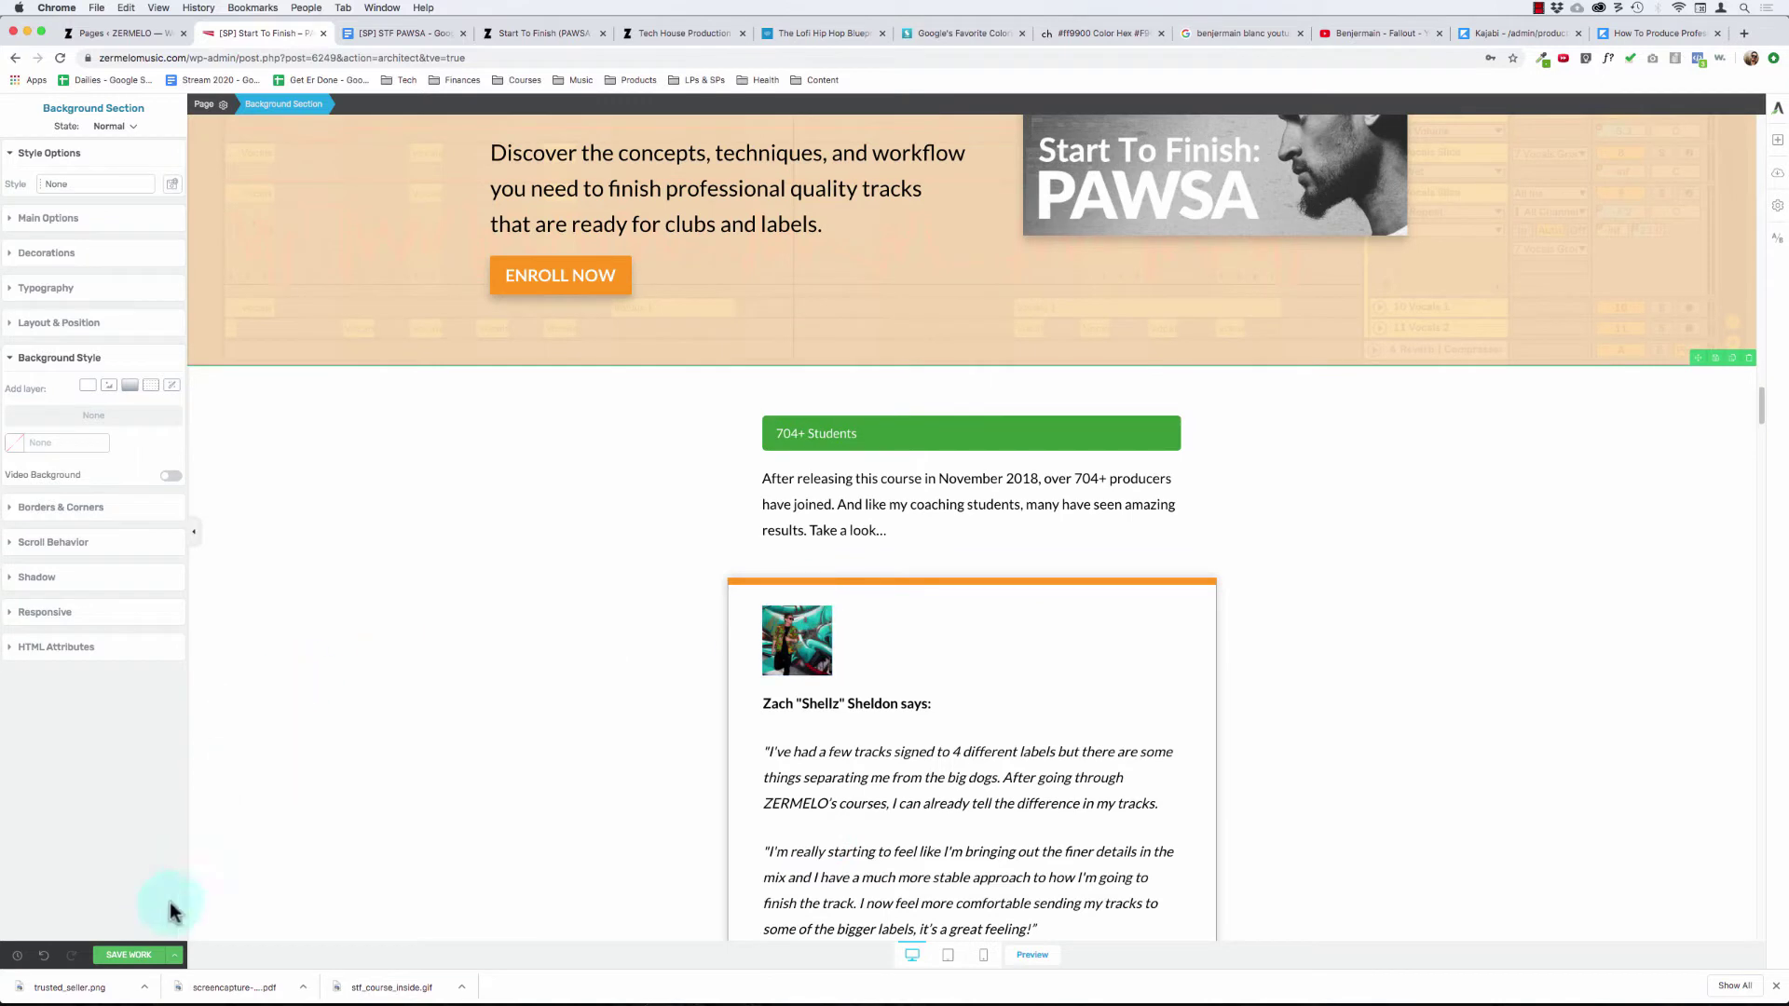
click(128, 955)
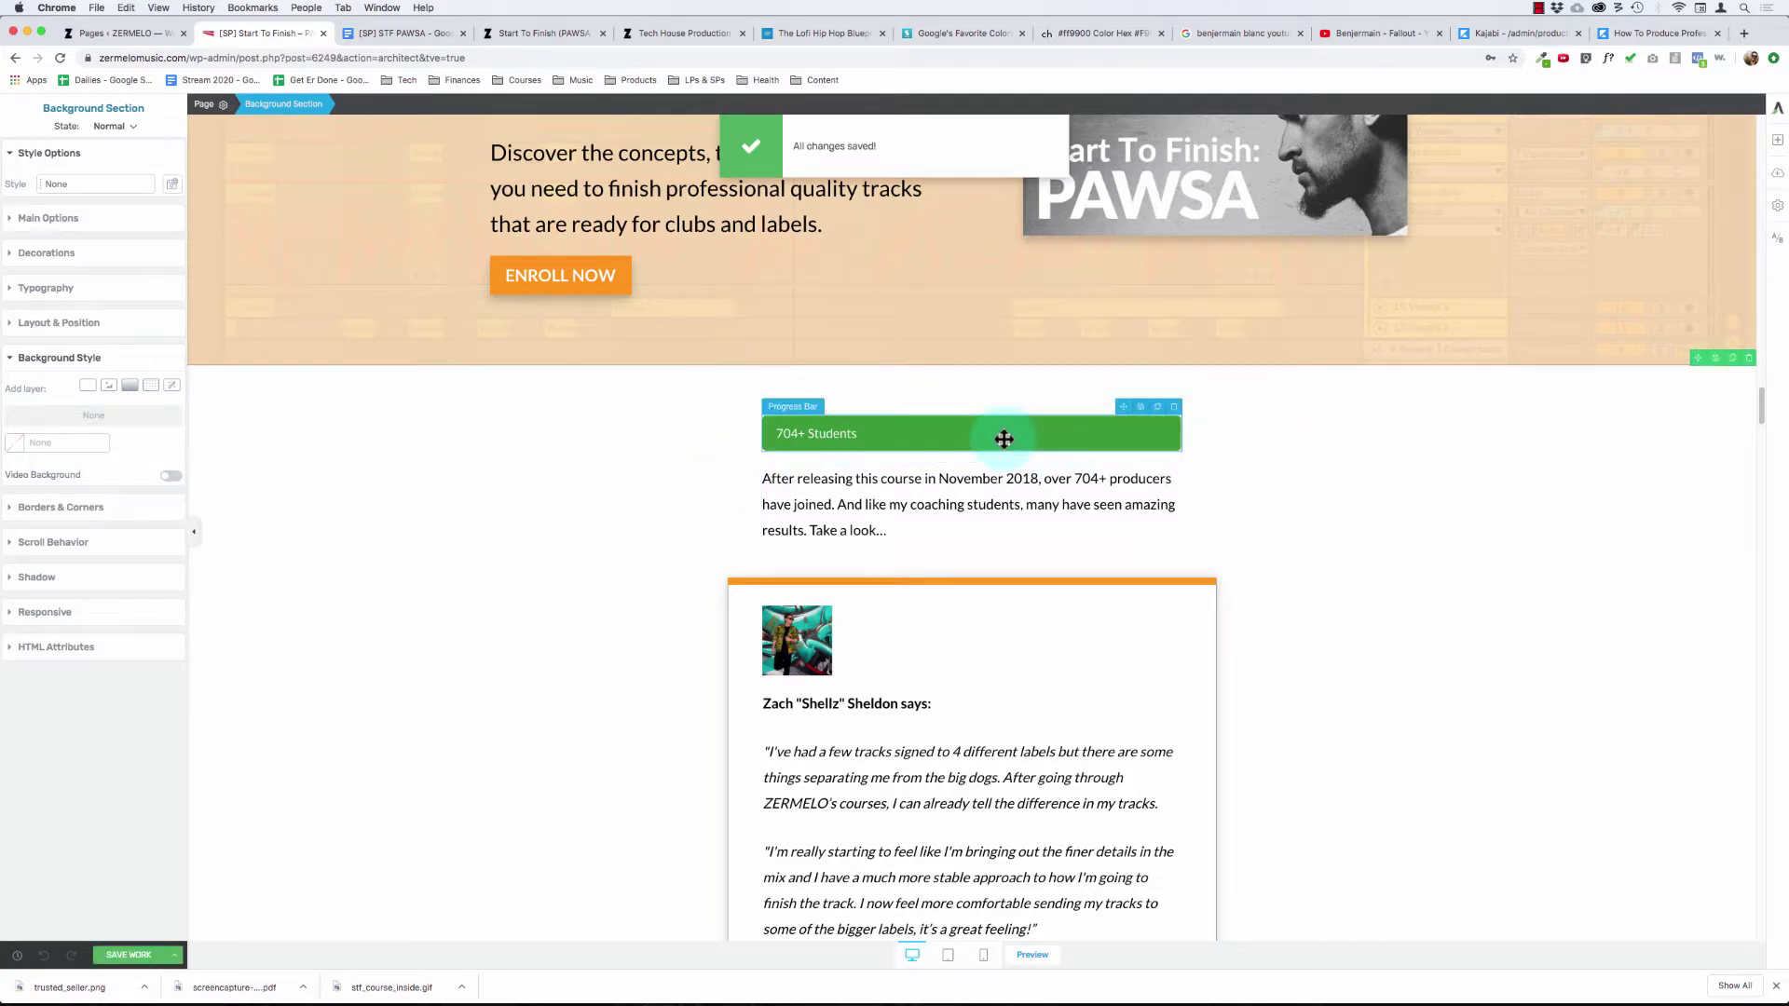
- Review the "What Kind Of Results Can YOU Expect?" section, examining its student result boxes against the grey background down to the enroll button
scroll(842, 466, down, 2)
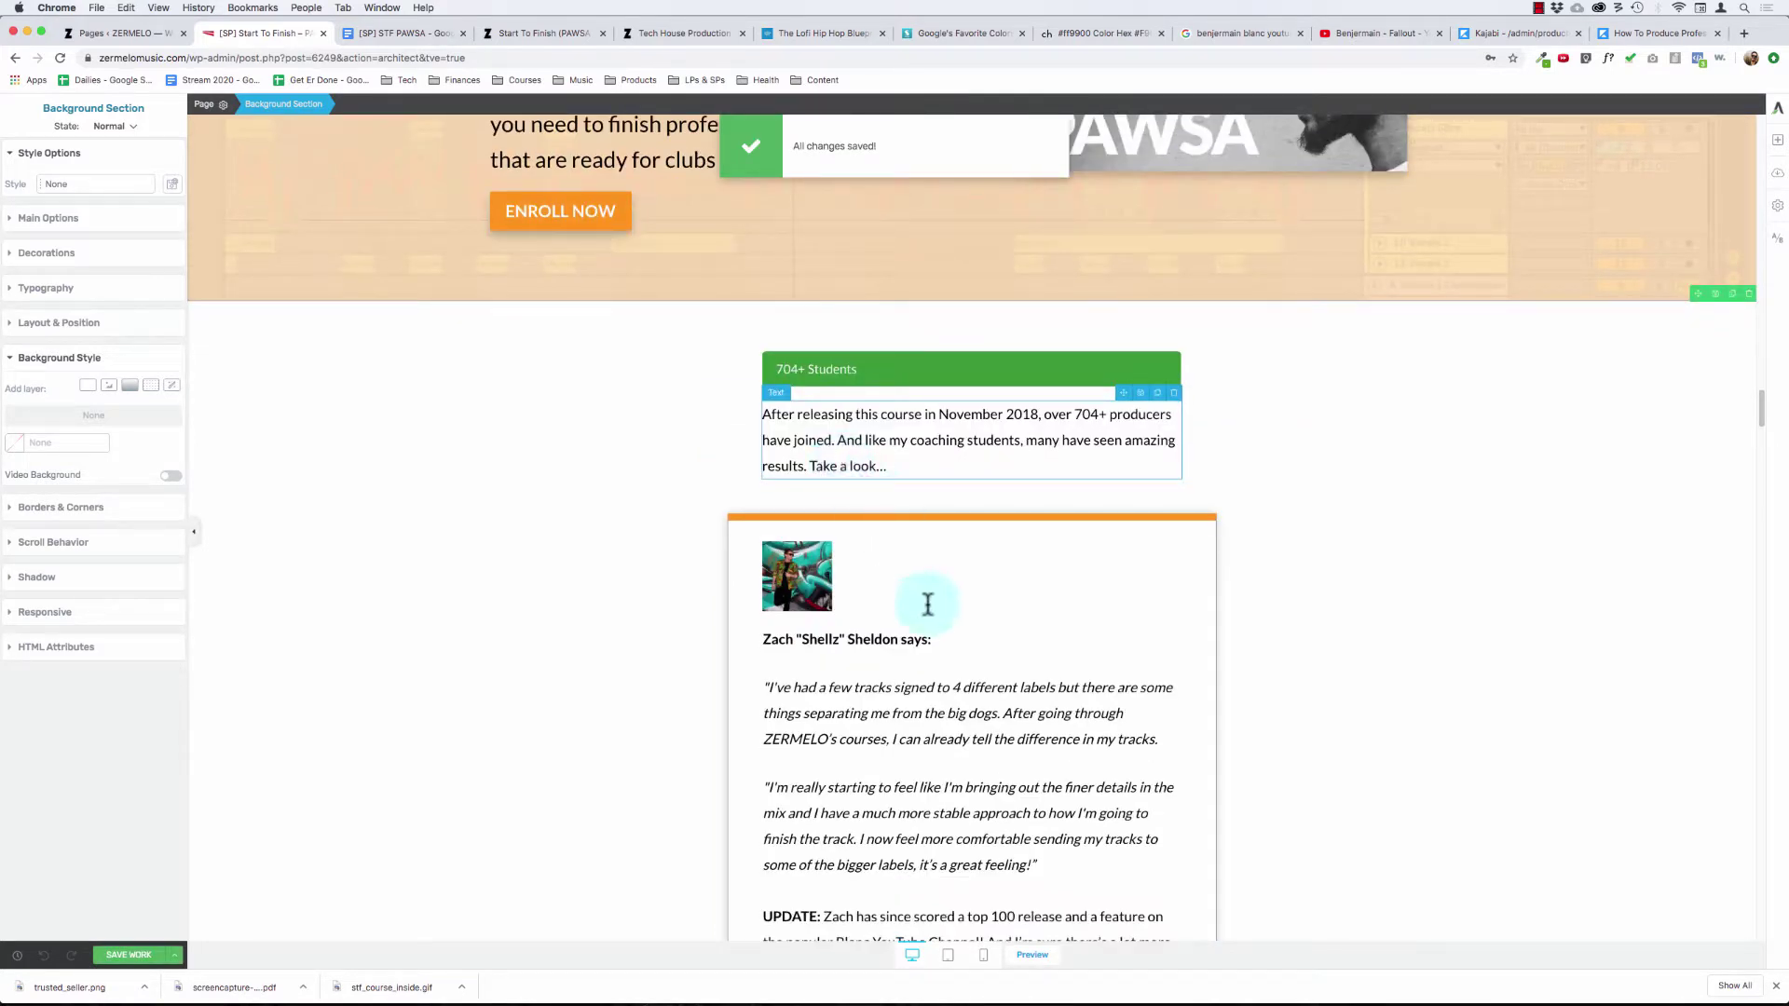
scroll(928, 604, down, 20)
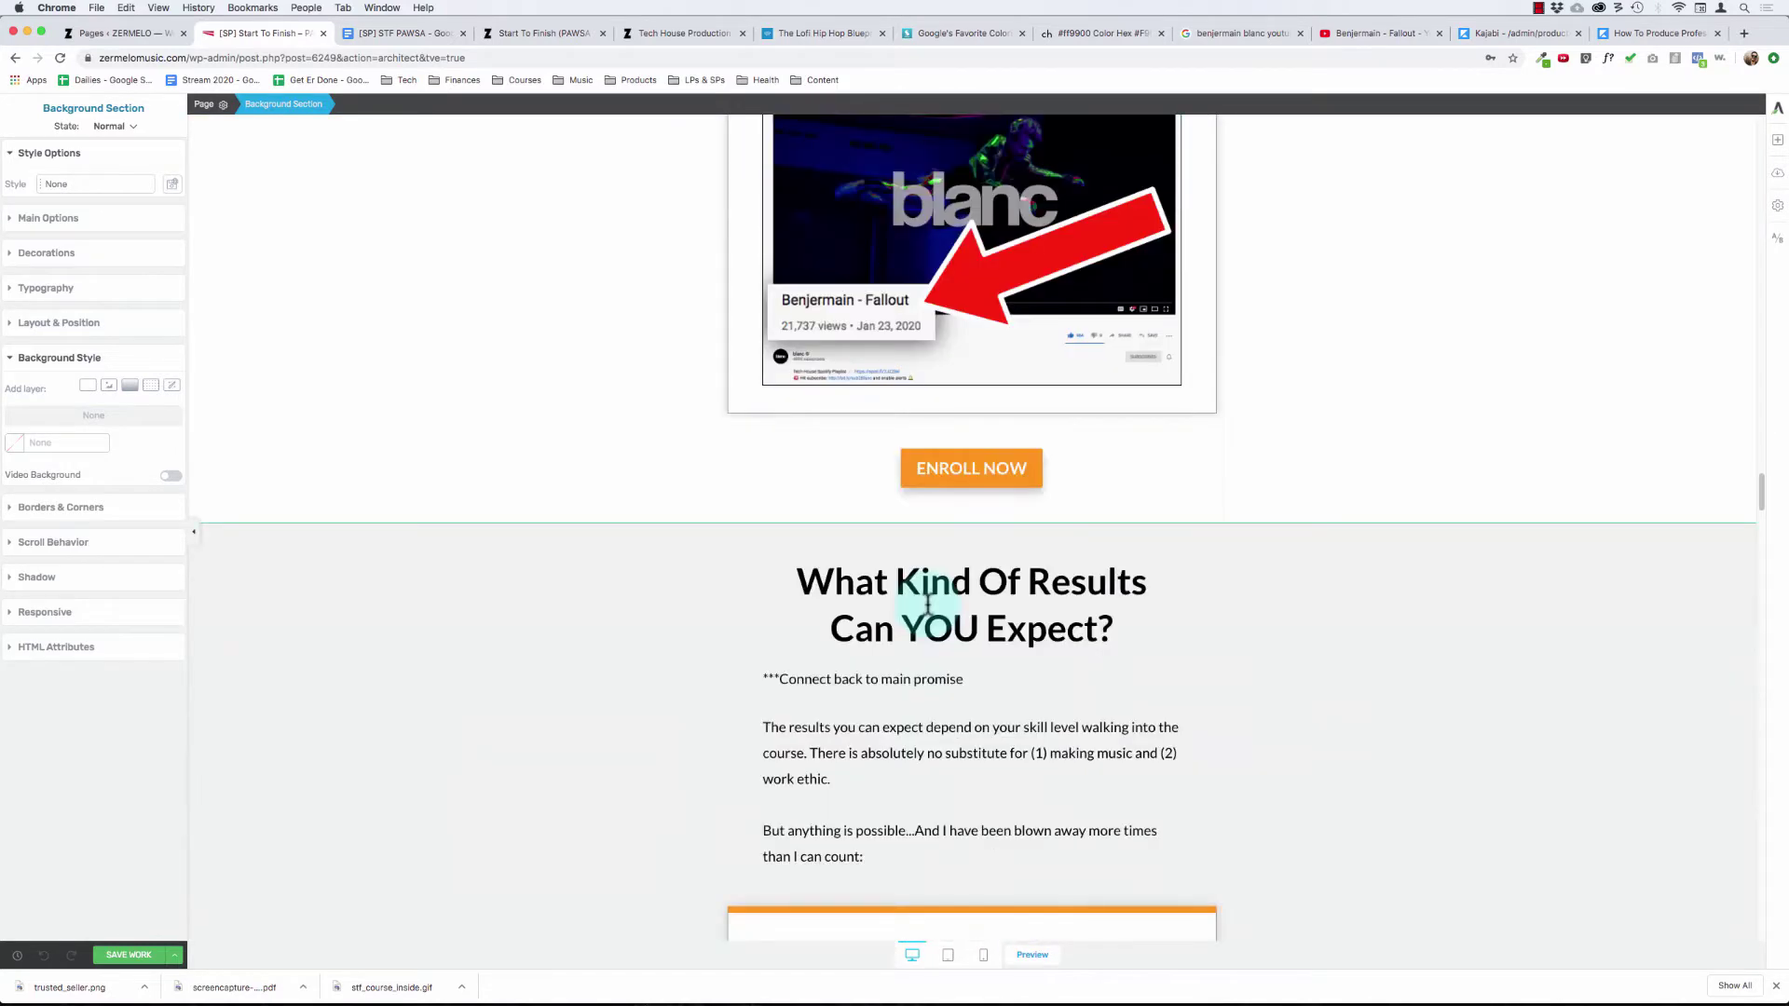
scroll(928, 604, down, 5)
scroll(979, 483, down, 10)
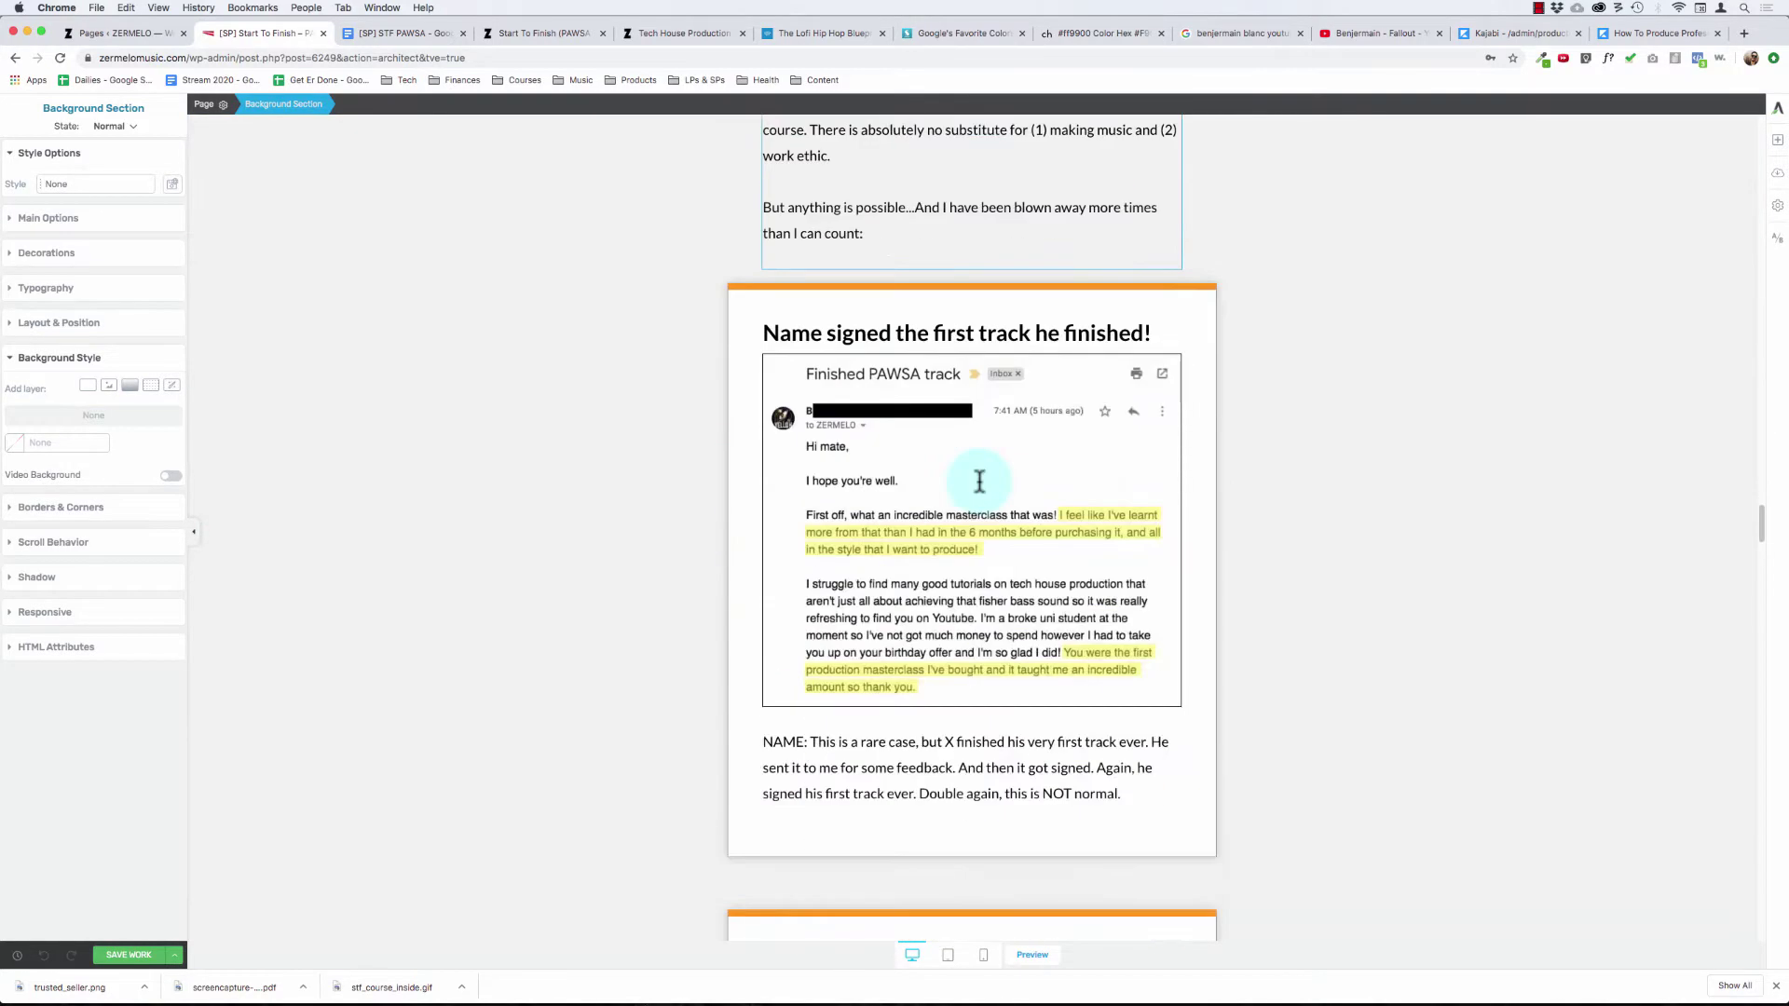
scroll(979, 483, down, 2)
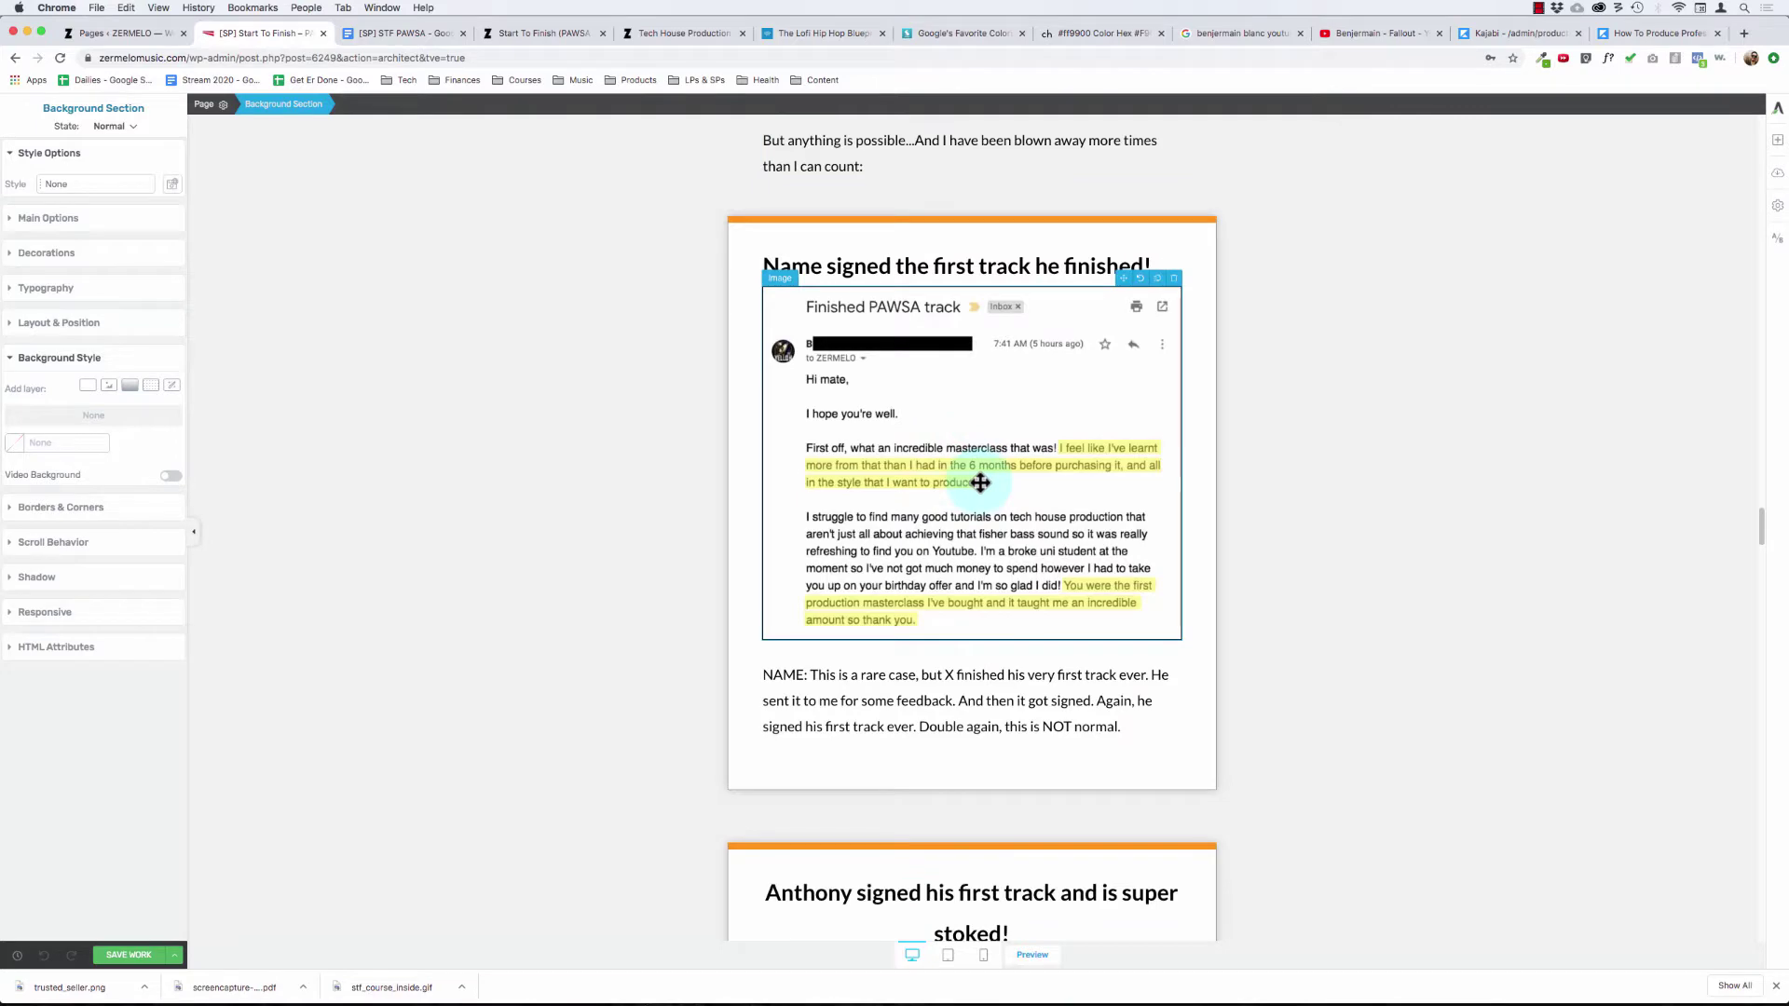
scroll(979, 483, down, 20)
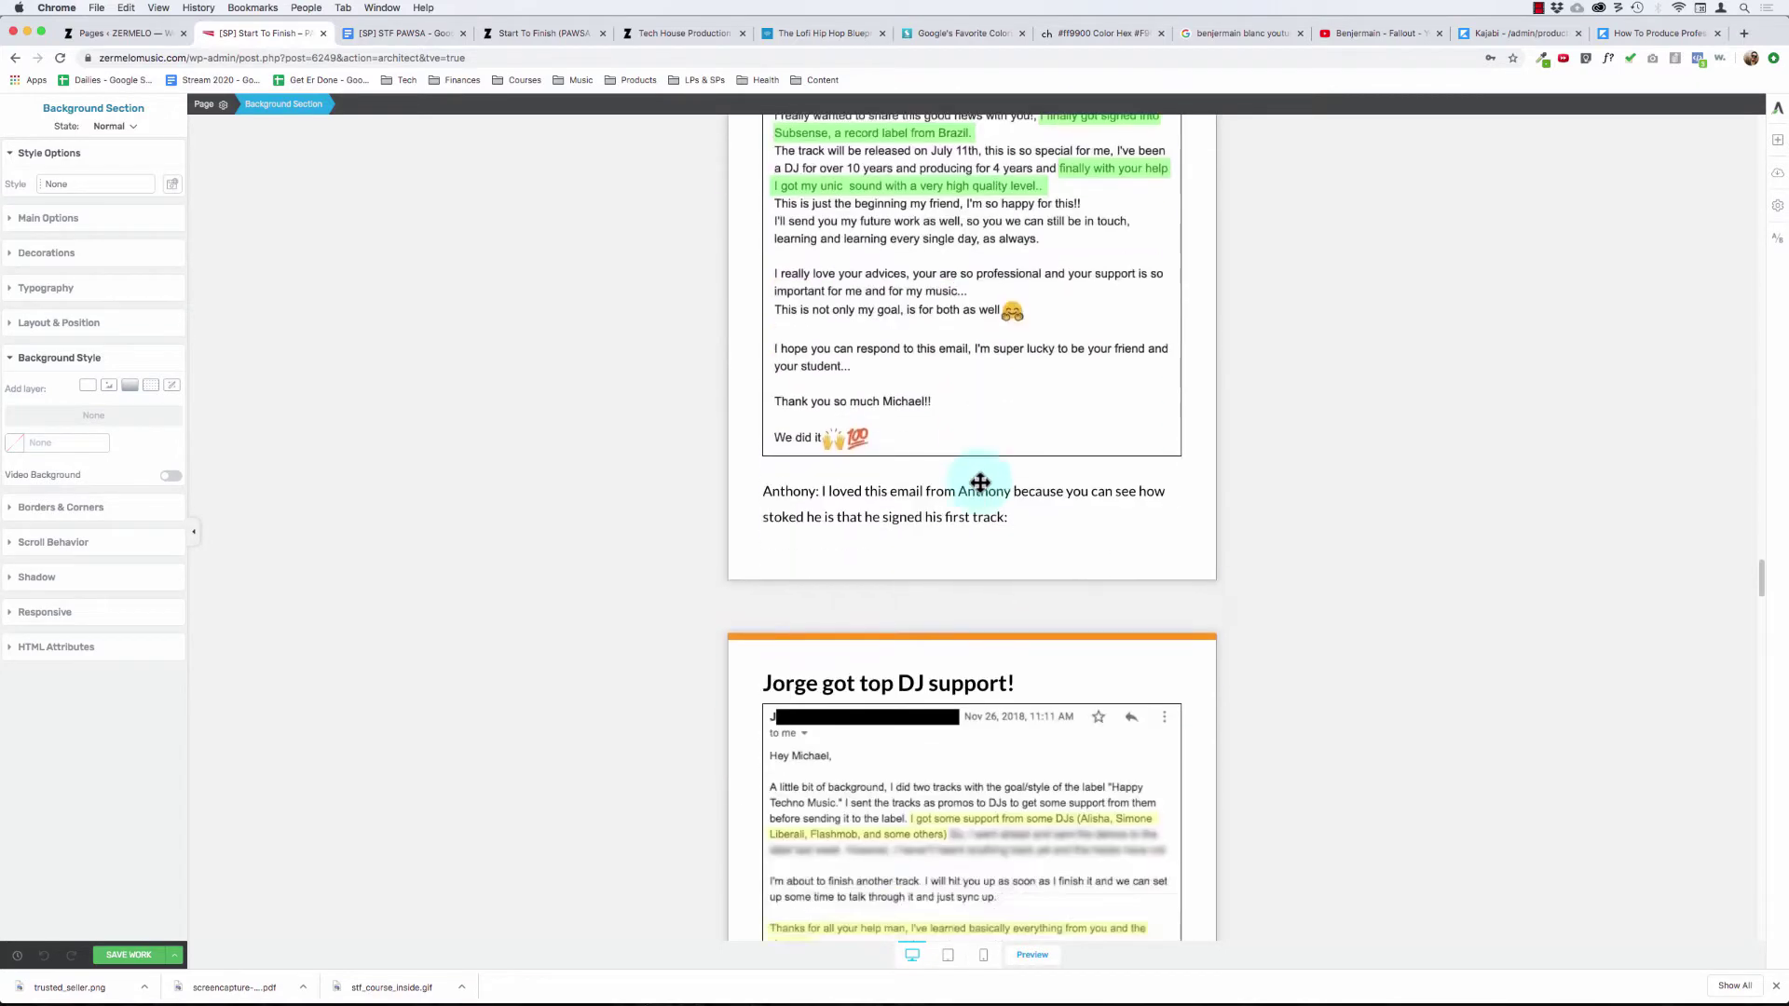
scroll(979, 483, down, 5)
scroll(980, 482, up, 10)
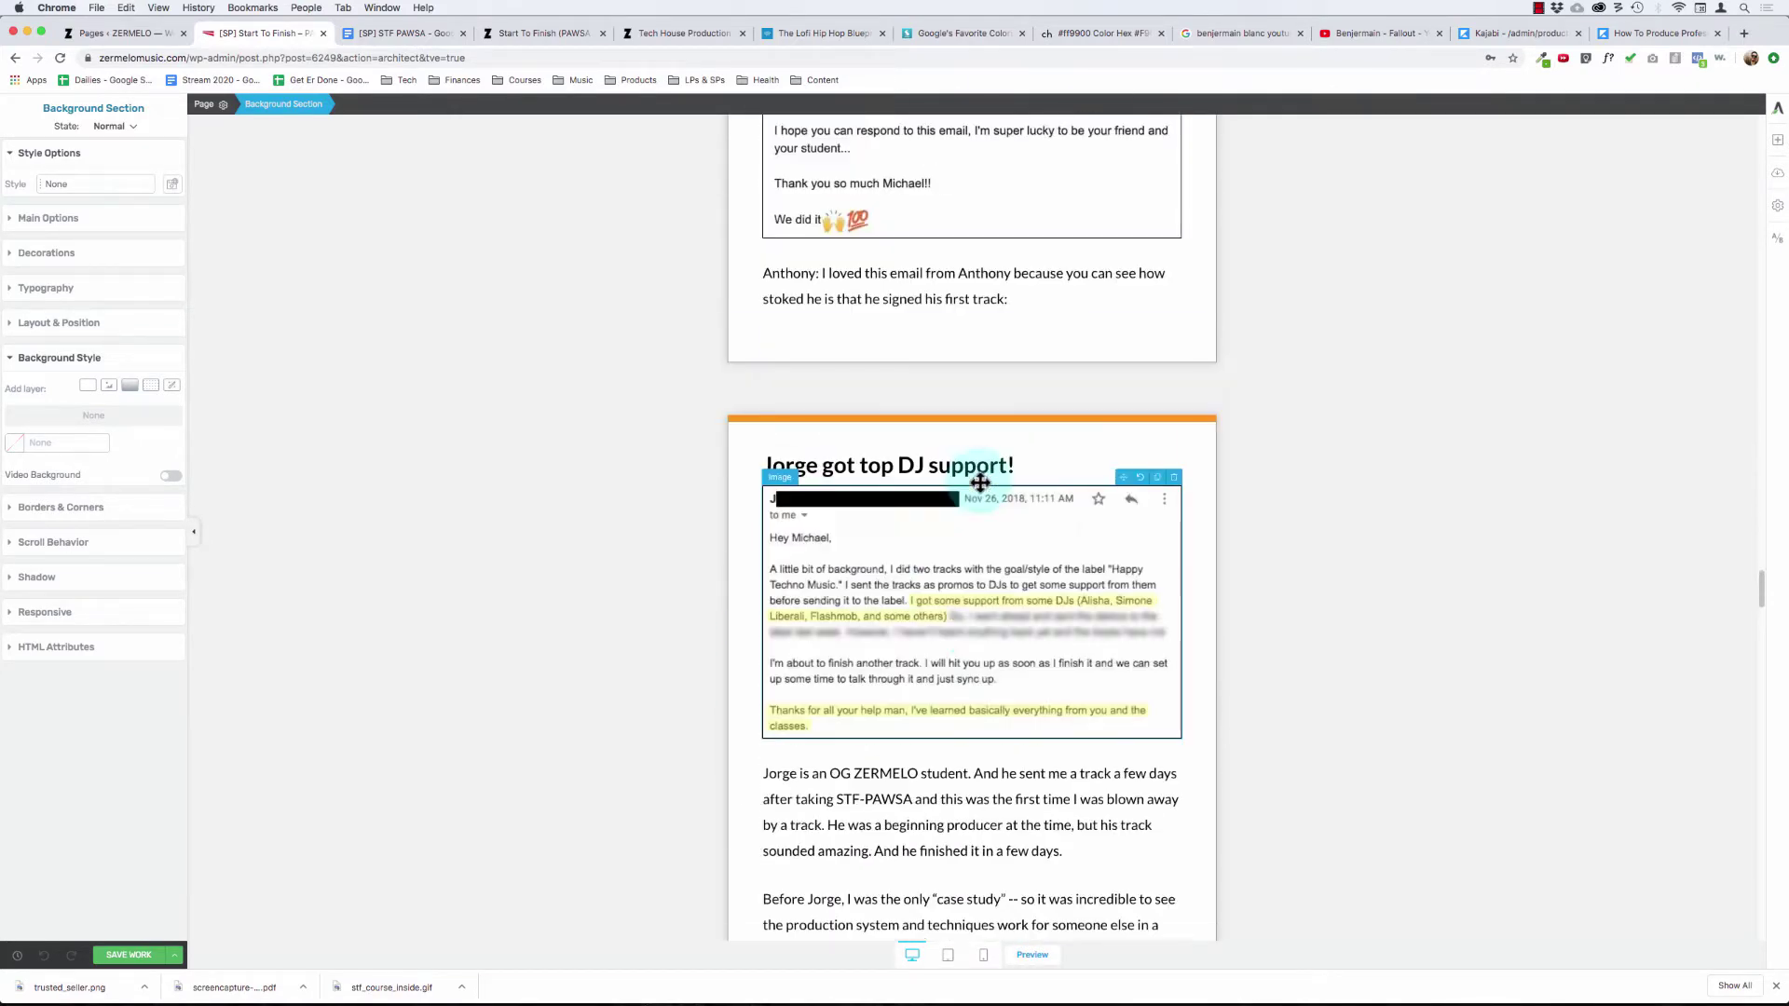
scroll(960, 470, down, 3)
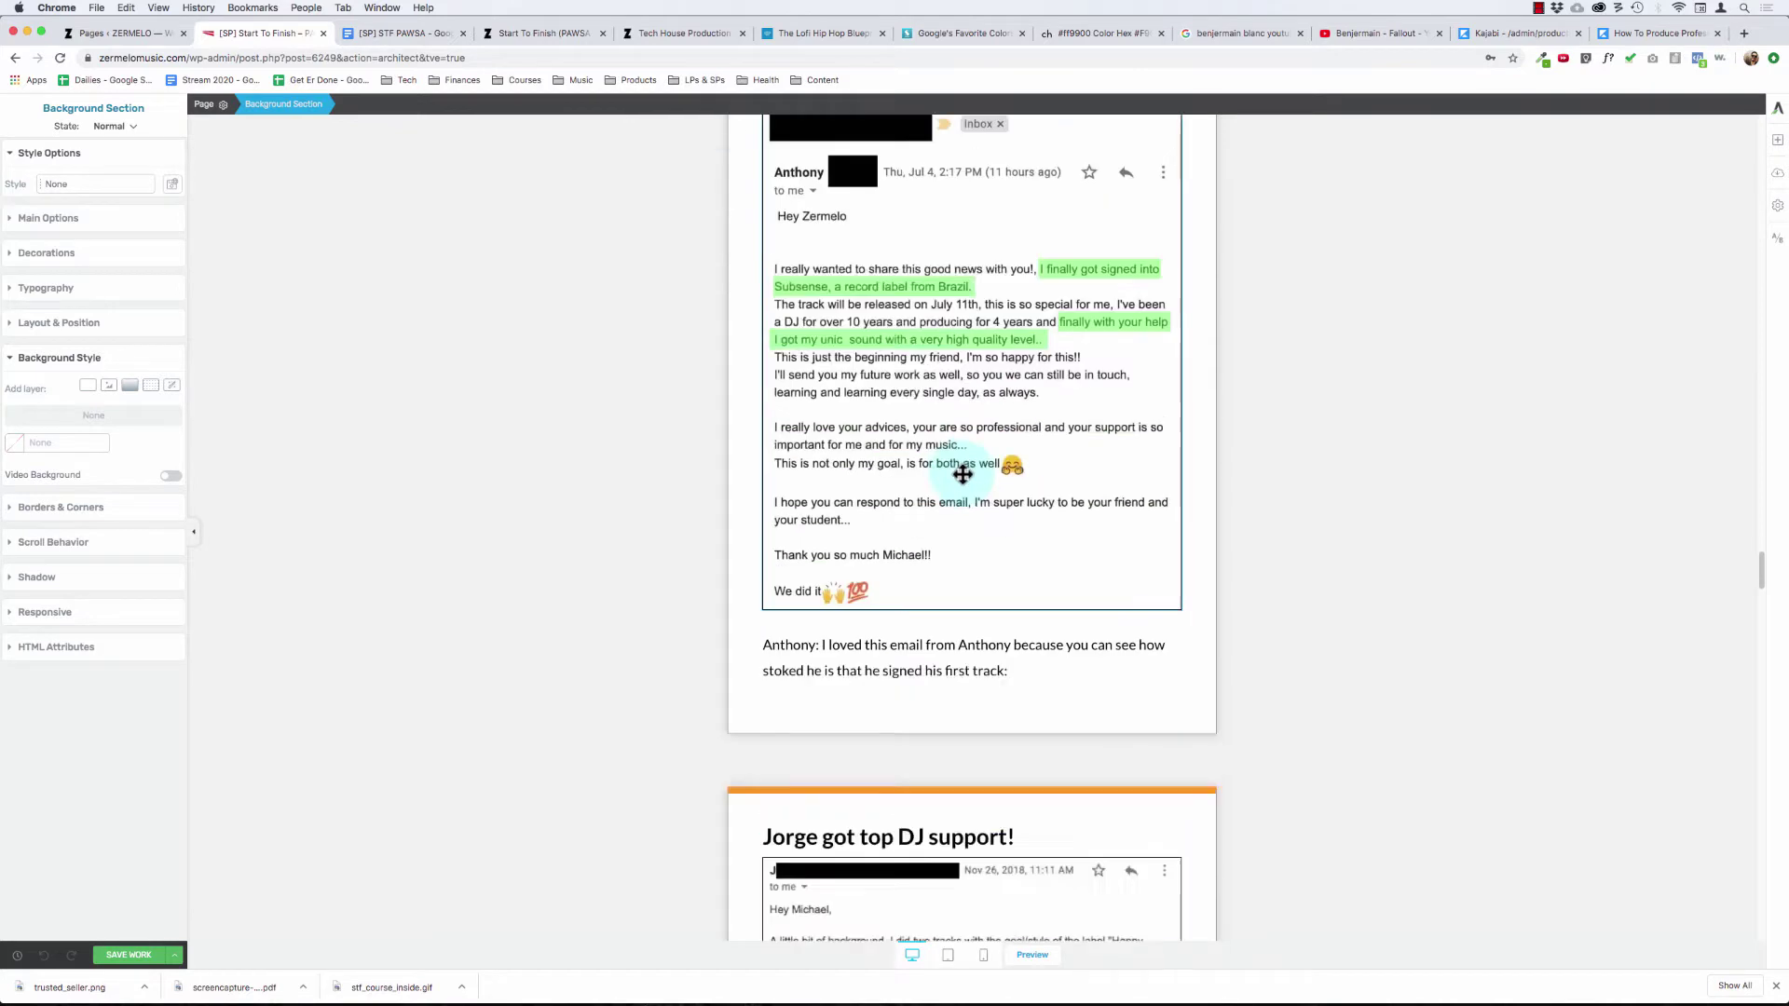
scroll(962, 475, down, 1)
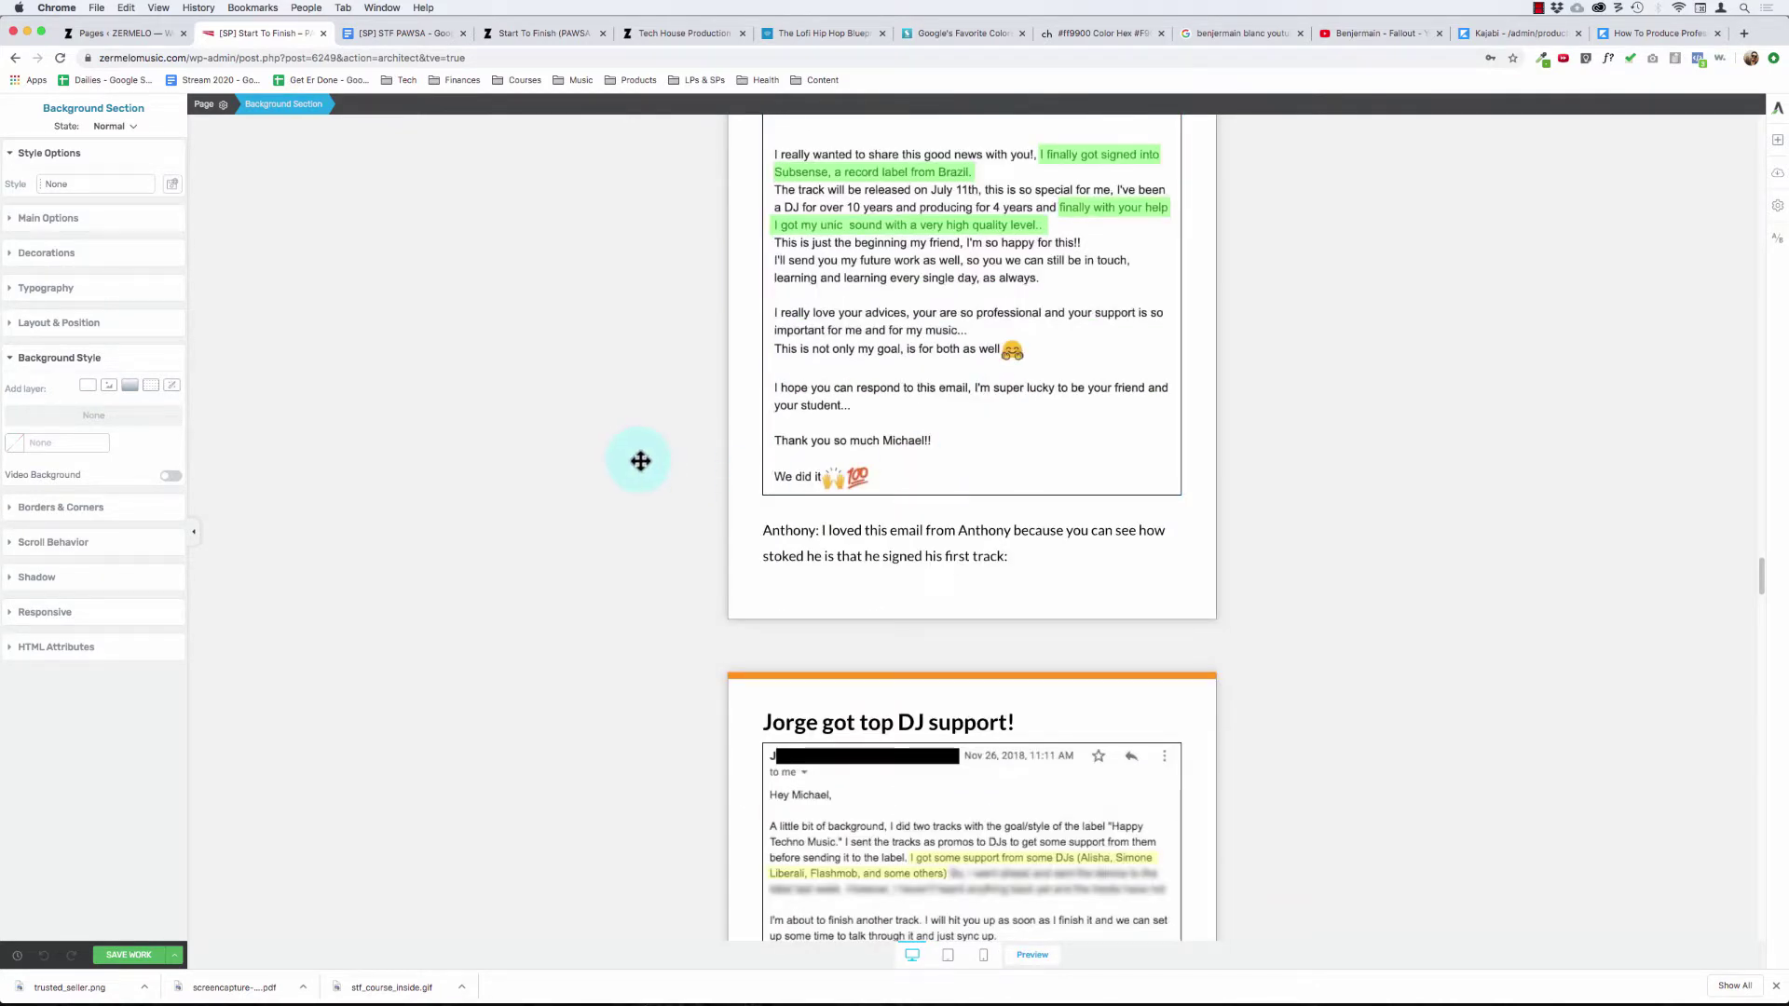
scroll(653, 473, down, 6)
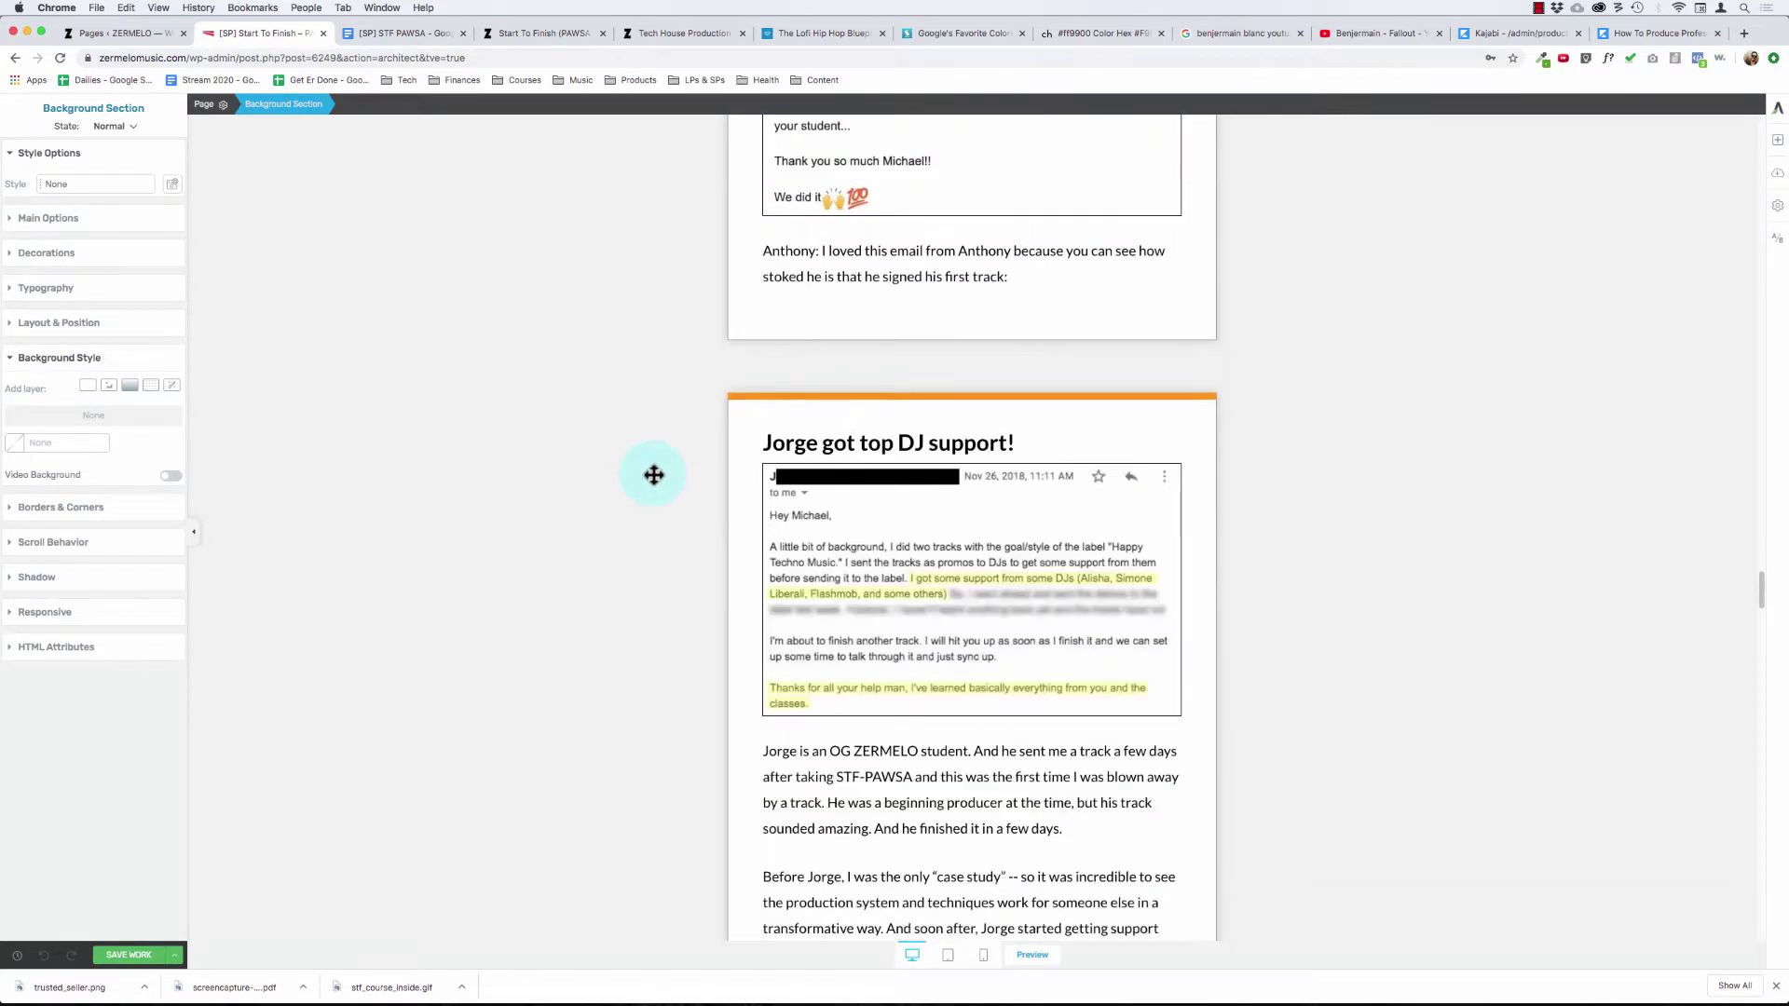
scroll(760, 472, down, 3)
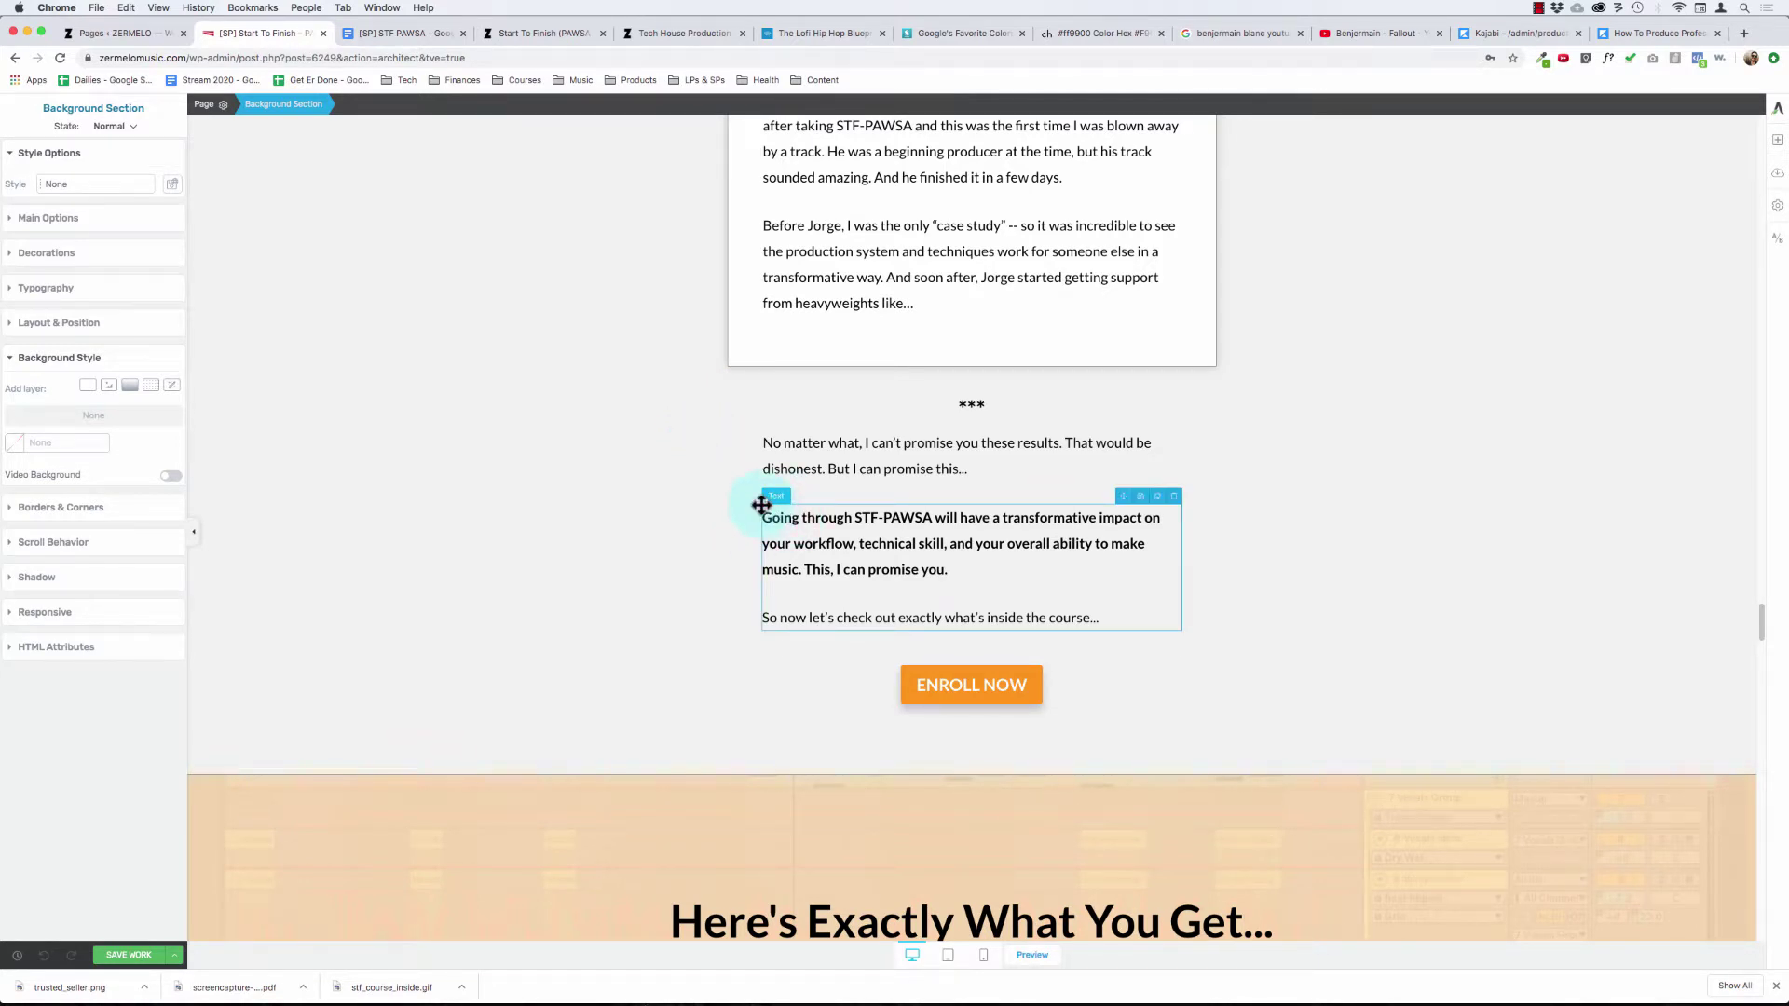
scroll(759, 503, down, 2)
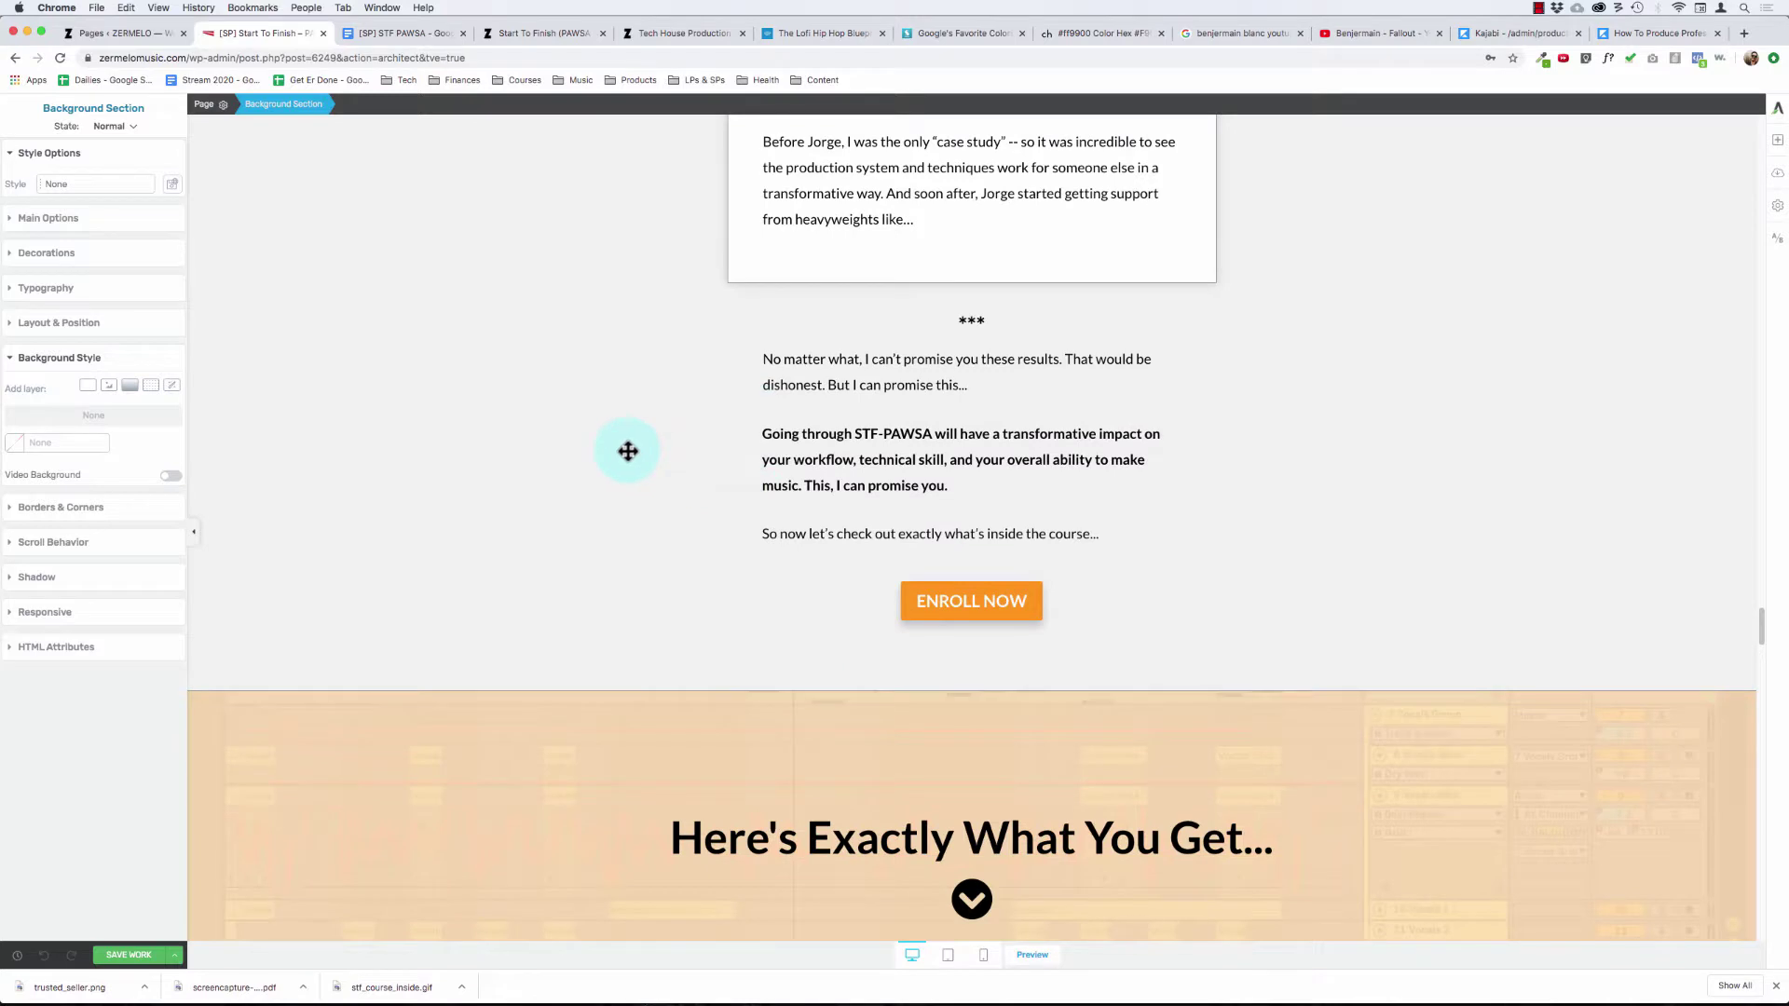
- Examine how the "Here's Exactly What You Get..." banner transitions between the grey results section above and the course overview below
scroll(628, 451, down, 5)
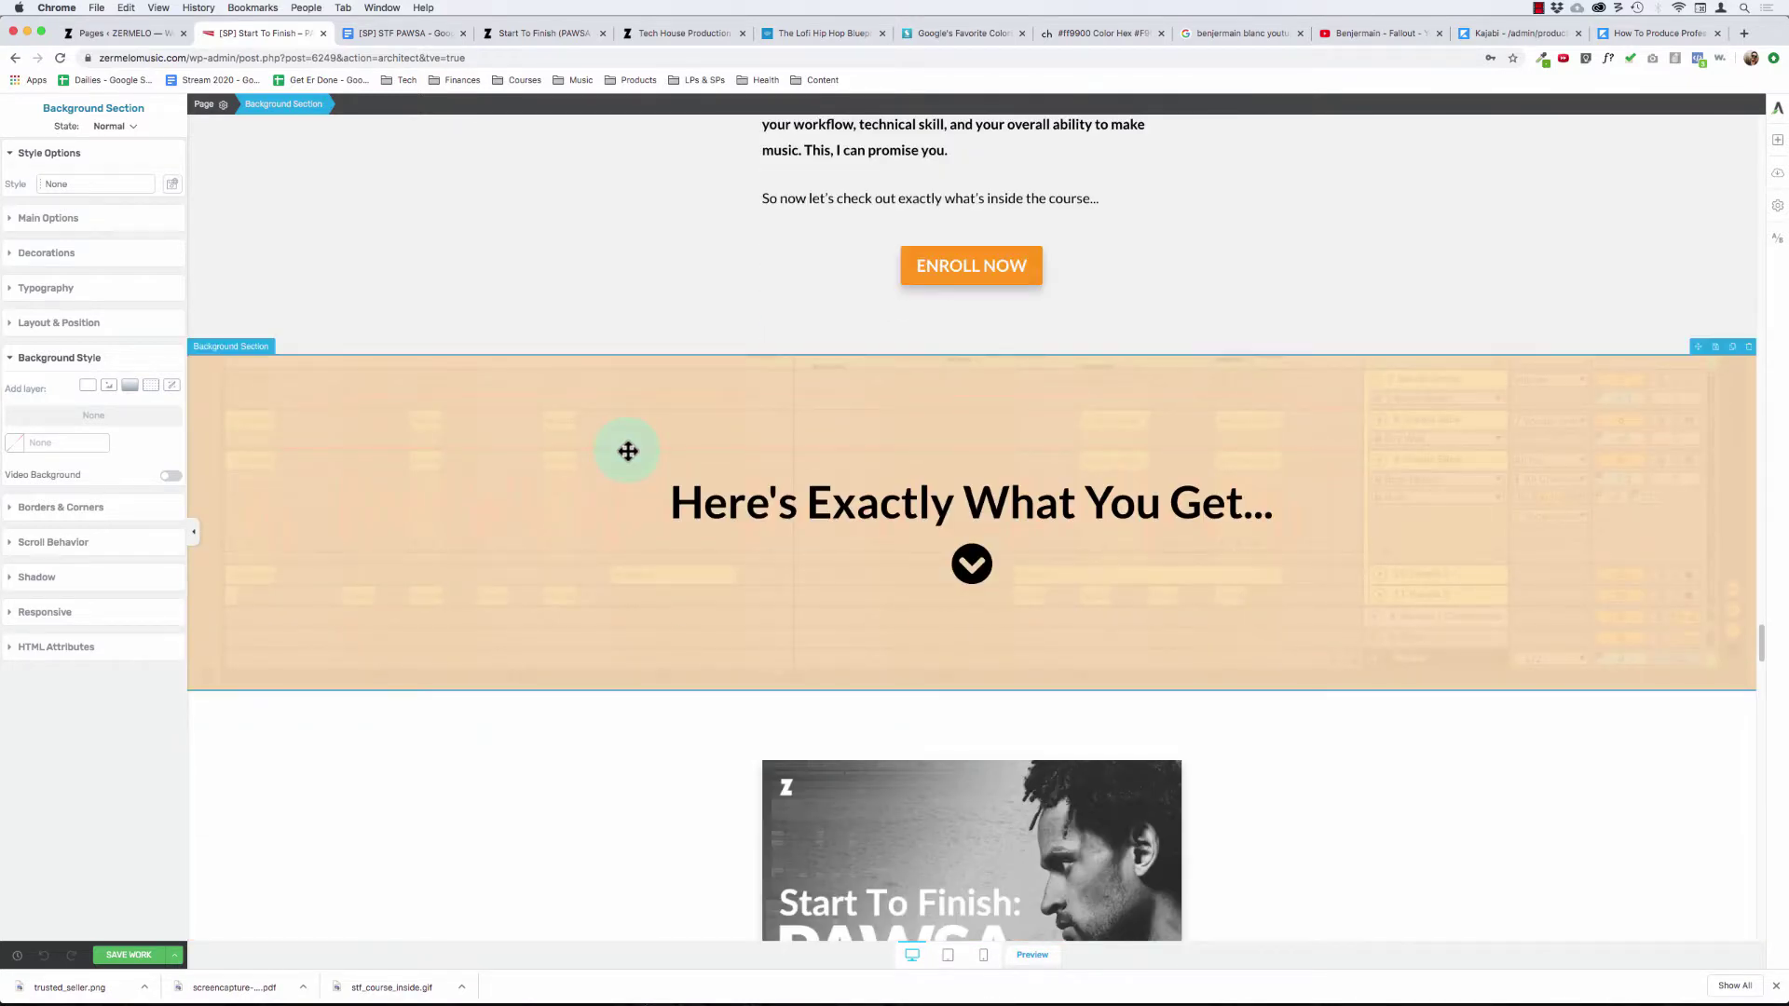
scroll(628, 451, down, 1)
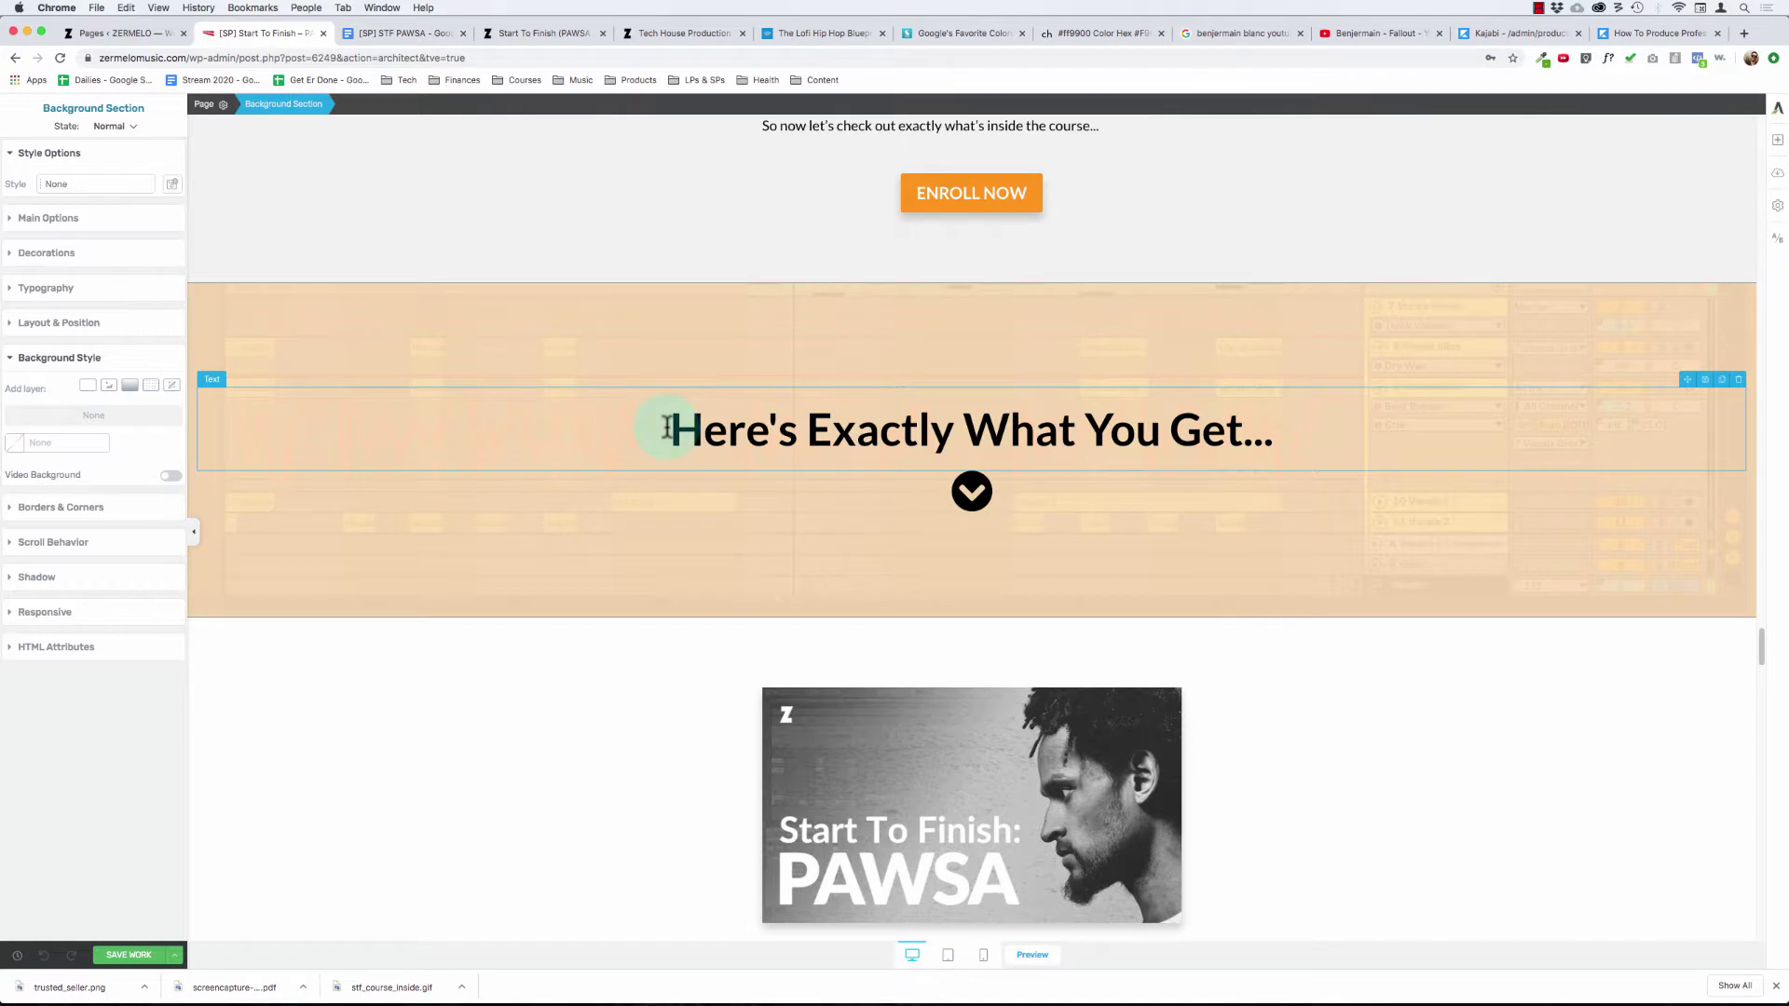
scroll(676, 424, down, 4)
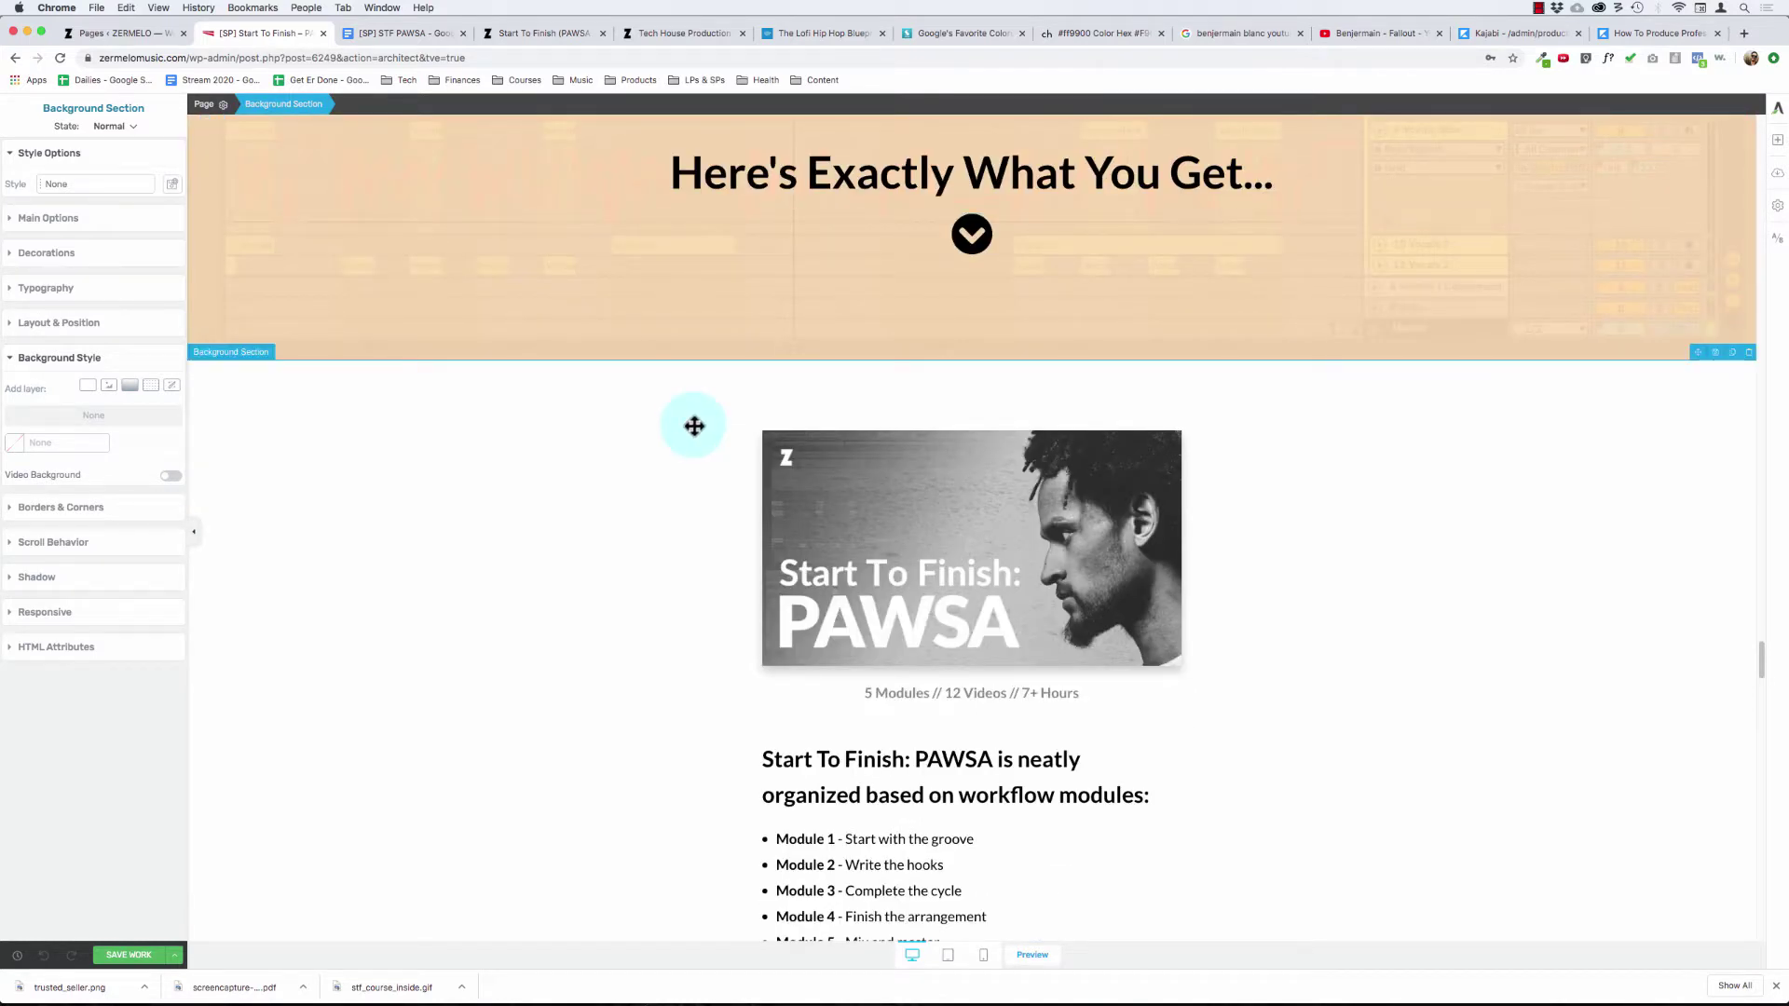
scroll(722, 385, up, 10)
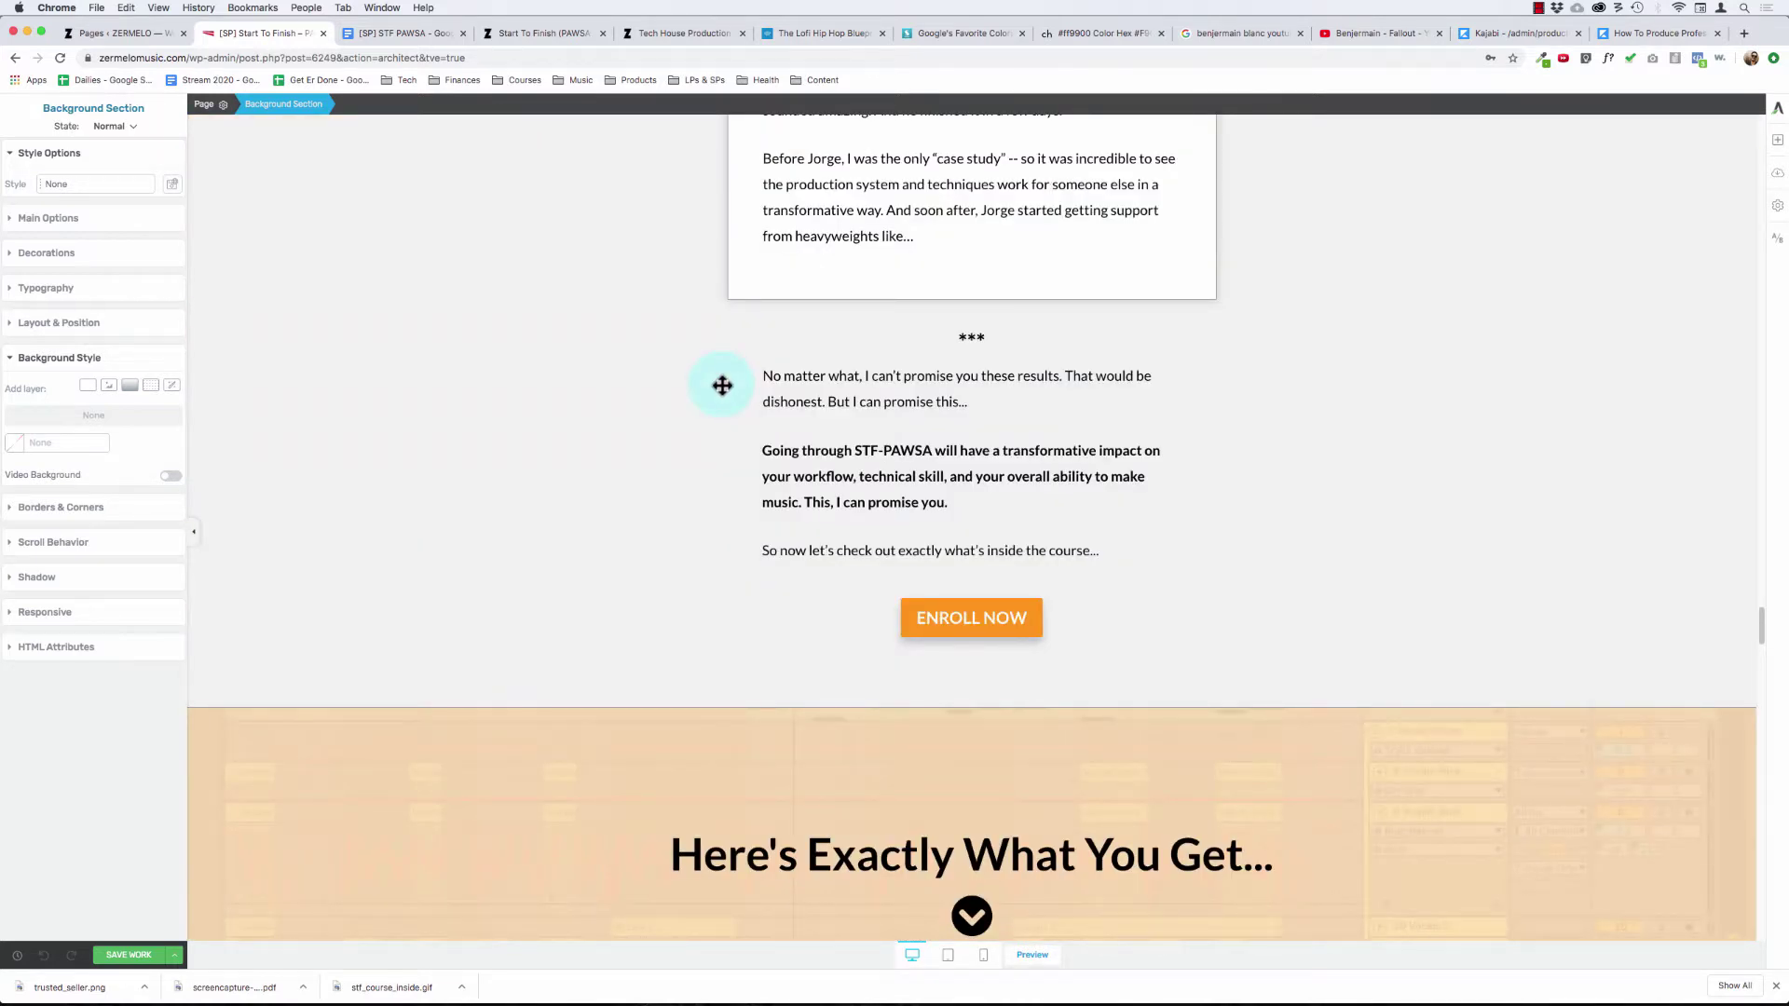
scroll(722, 385, down, 1)
scroll(722, 385, down, 8)
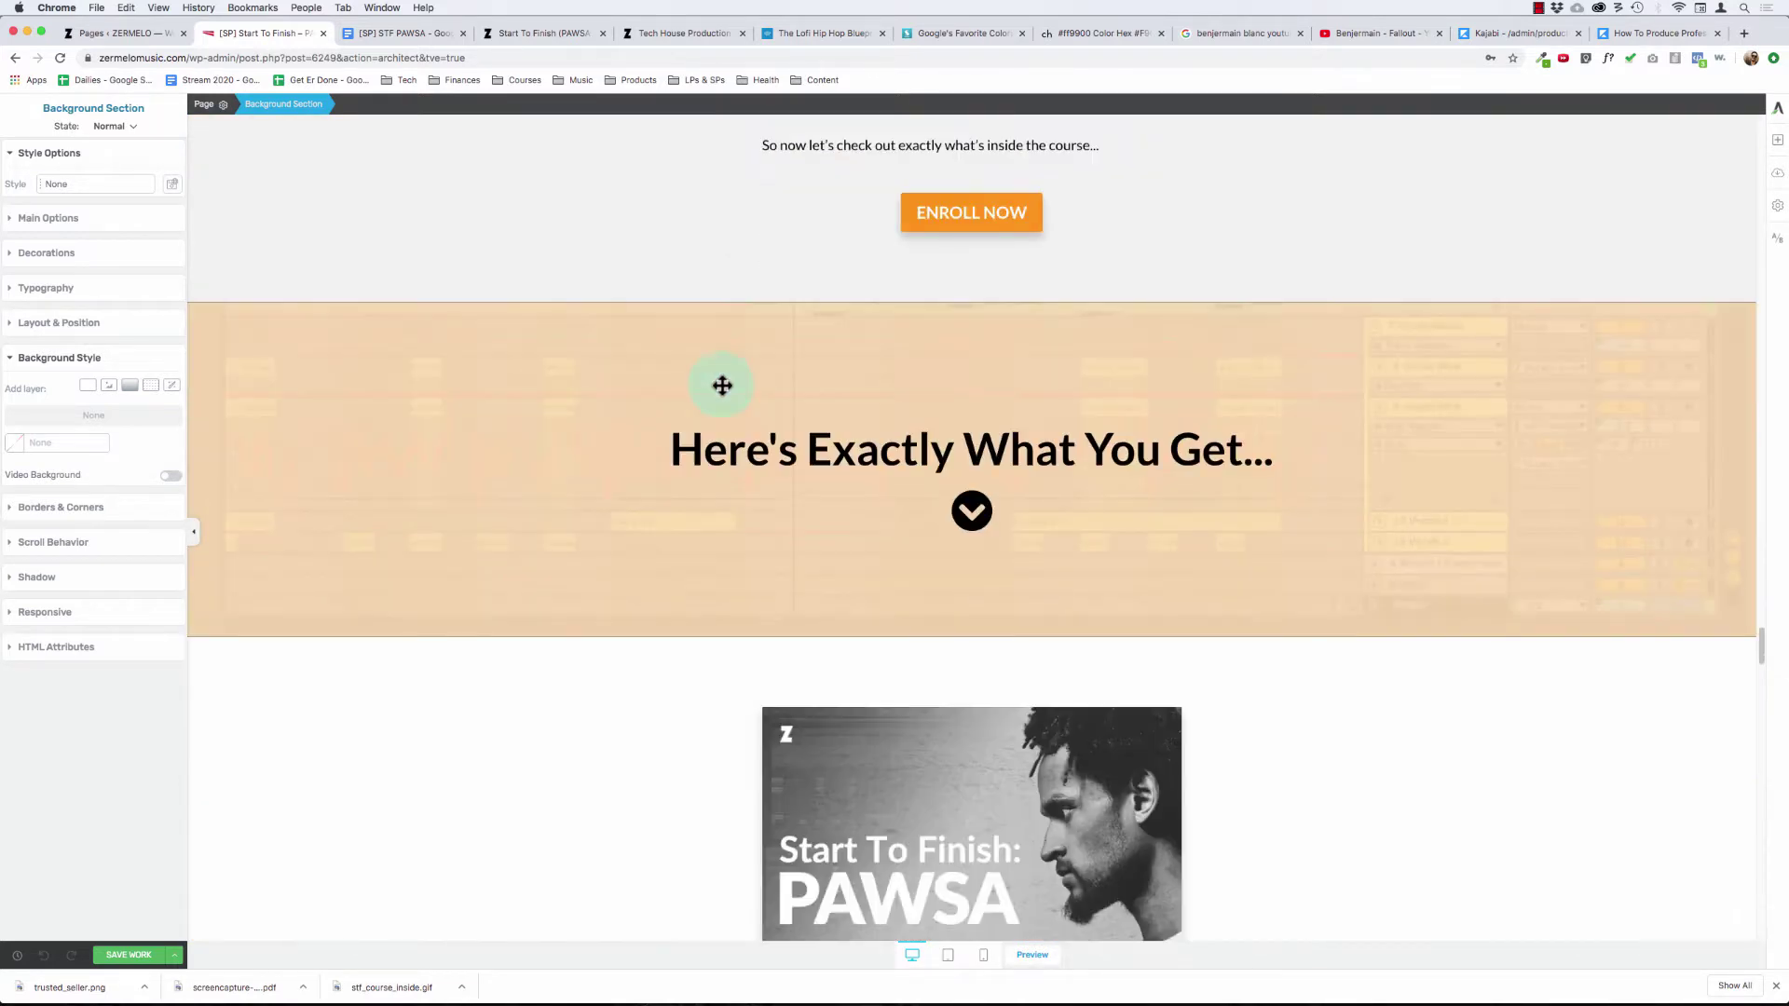
scroll(776, 483, down, 5)
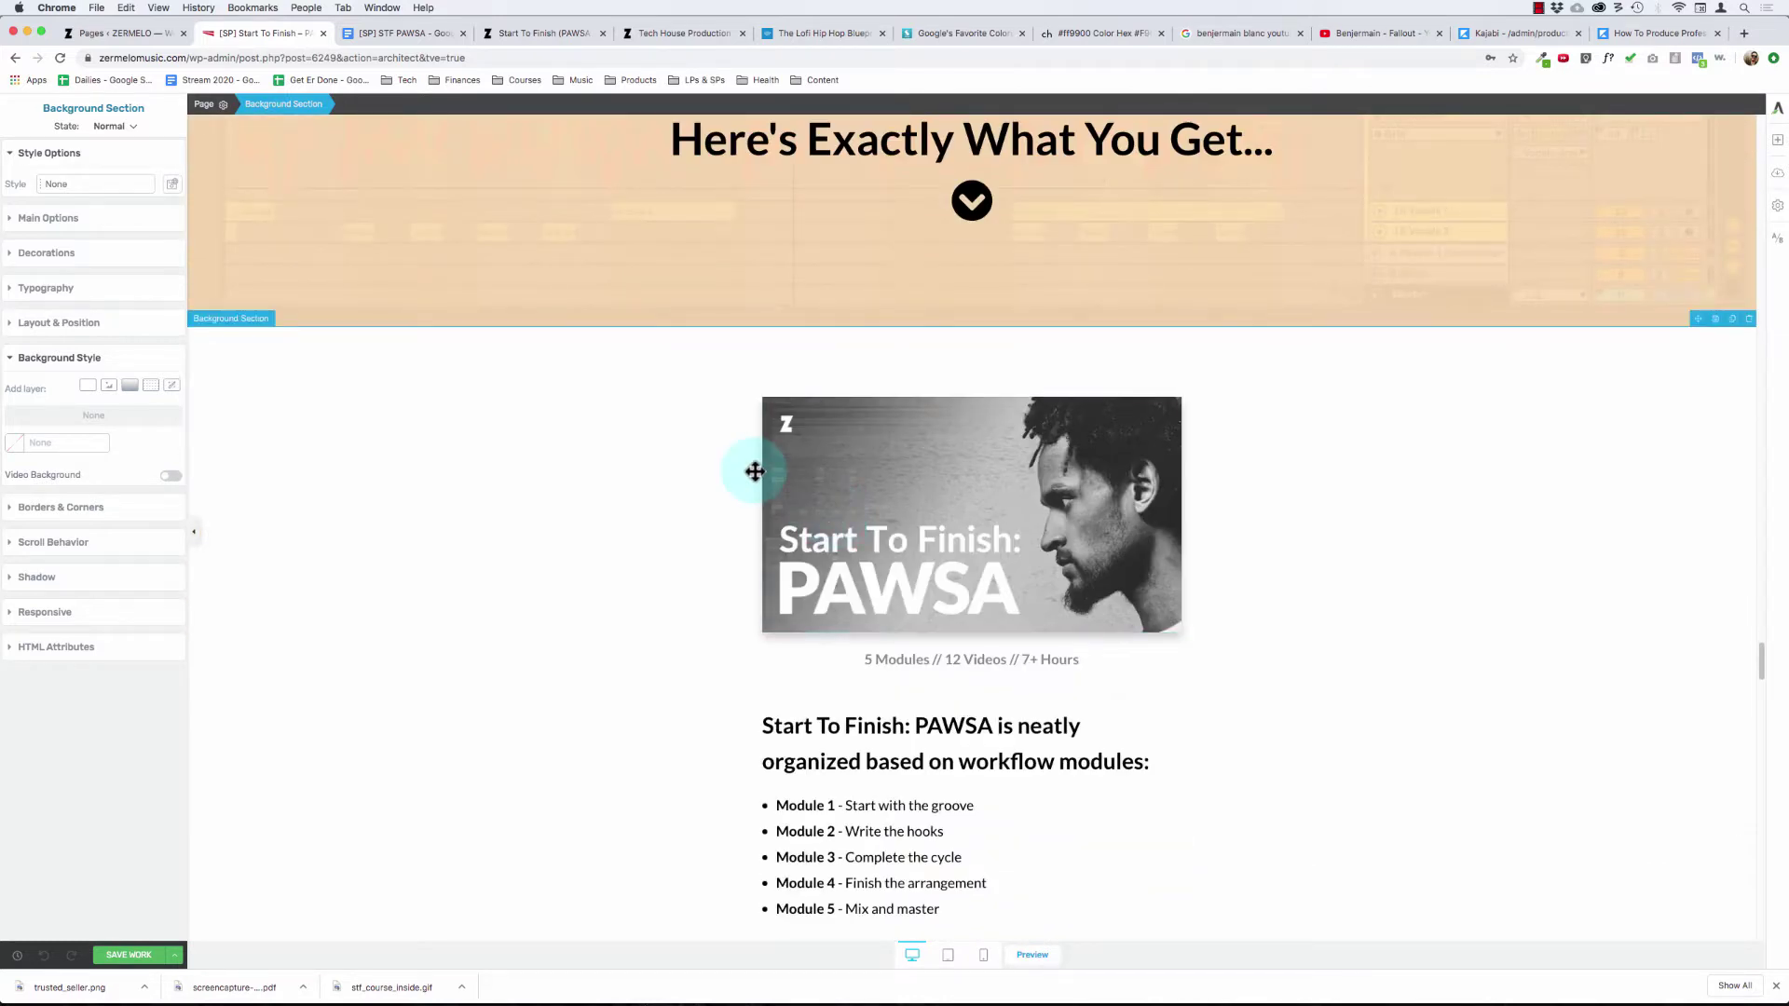
scroll(754, 472, up, 4)
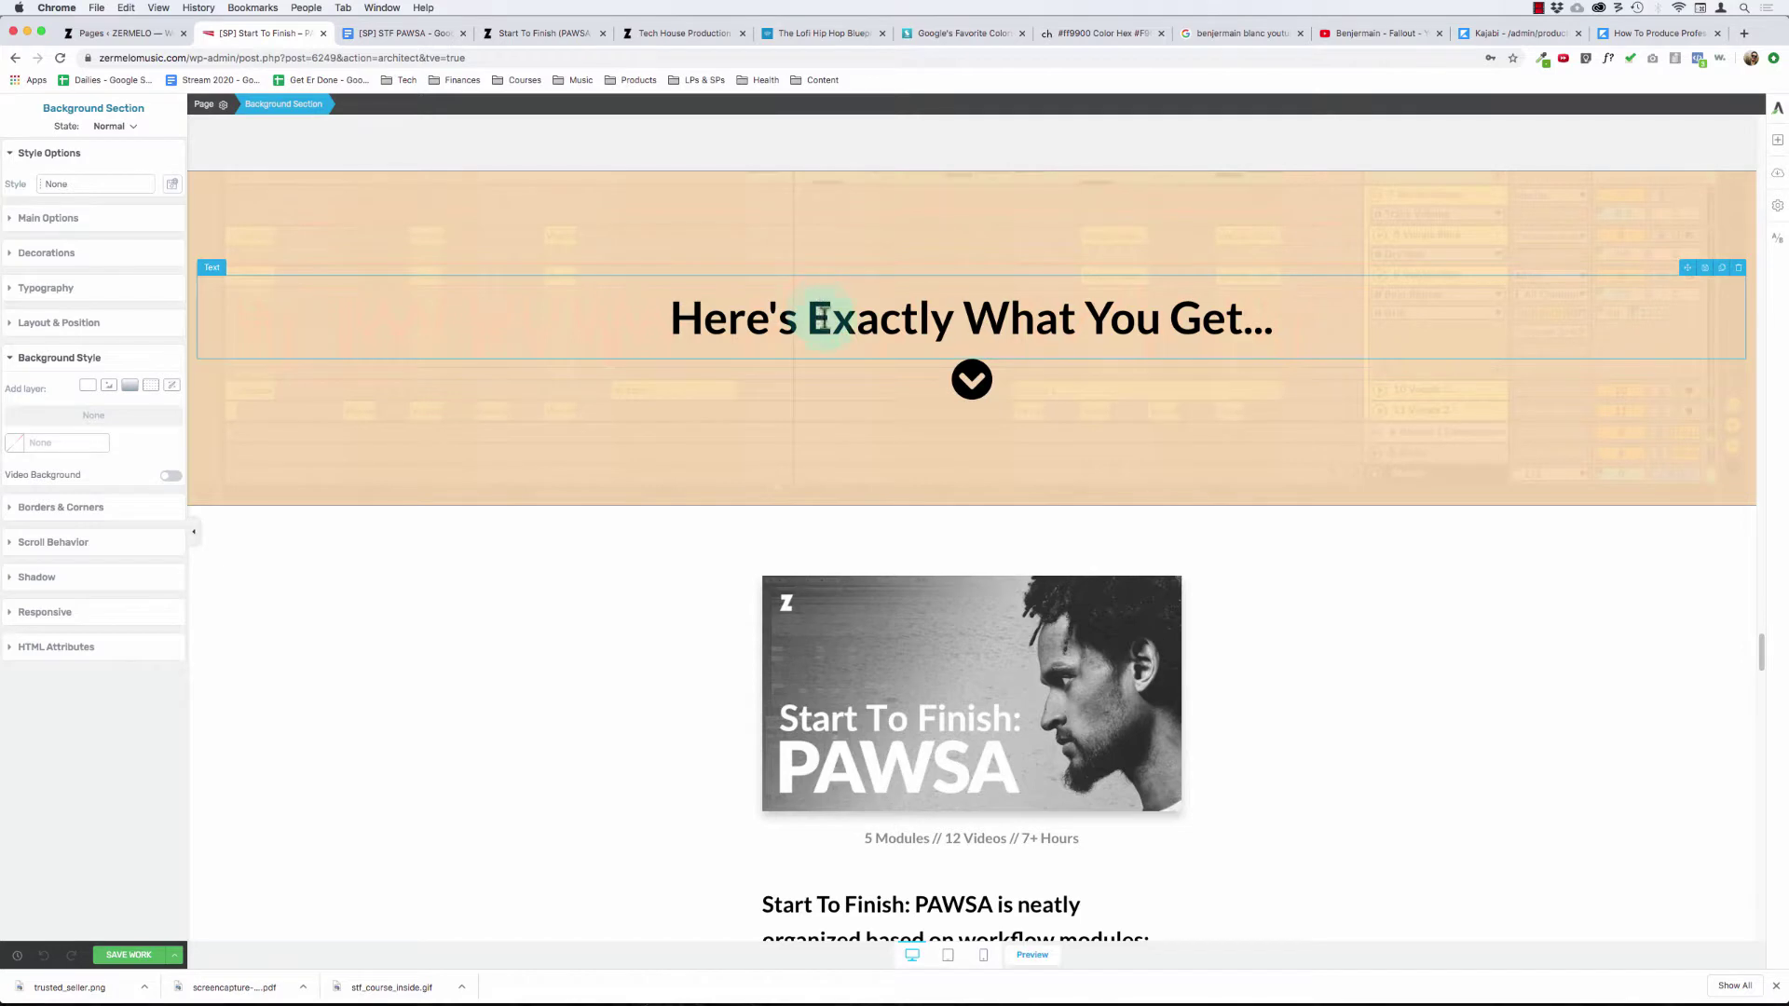
scroll(820, 326, down, 1)
scroll(763, 342, down, 2)
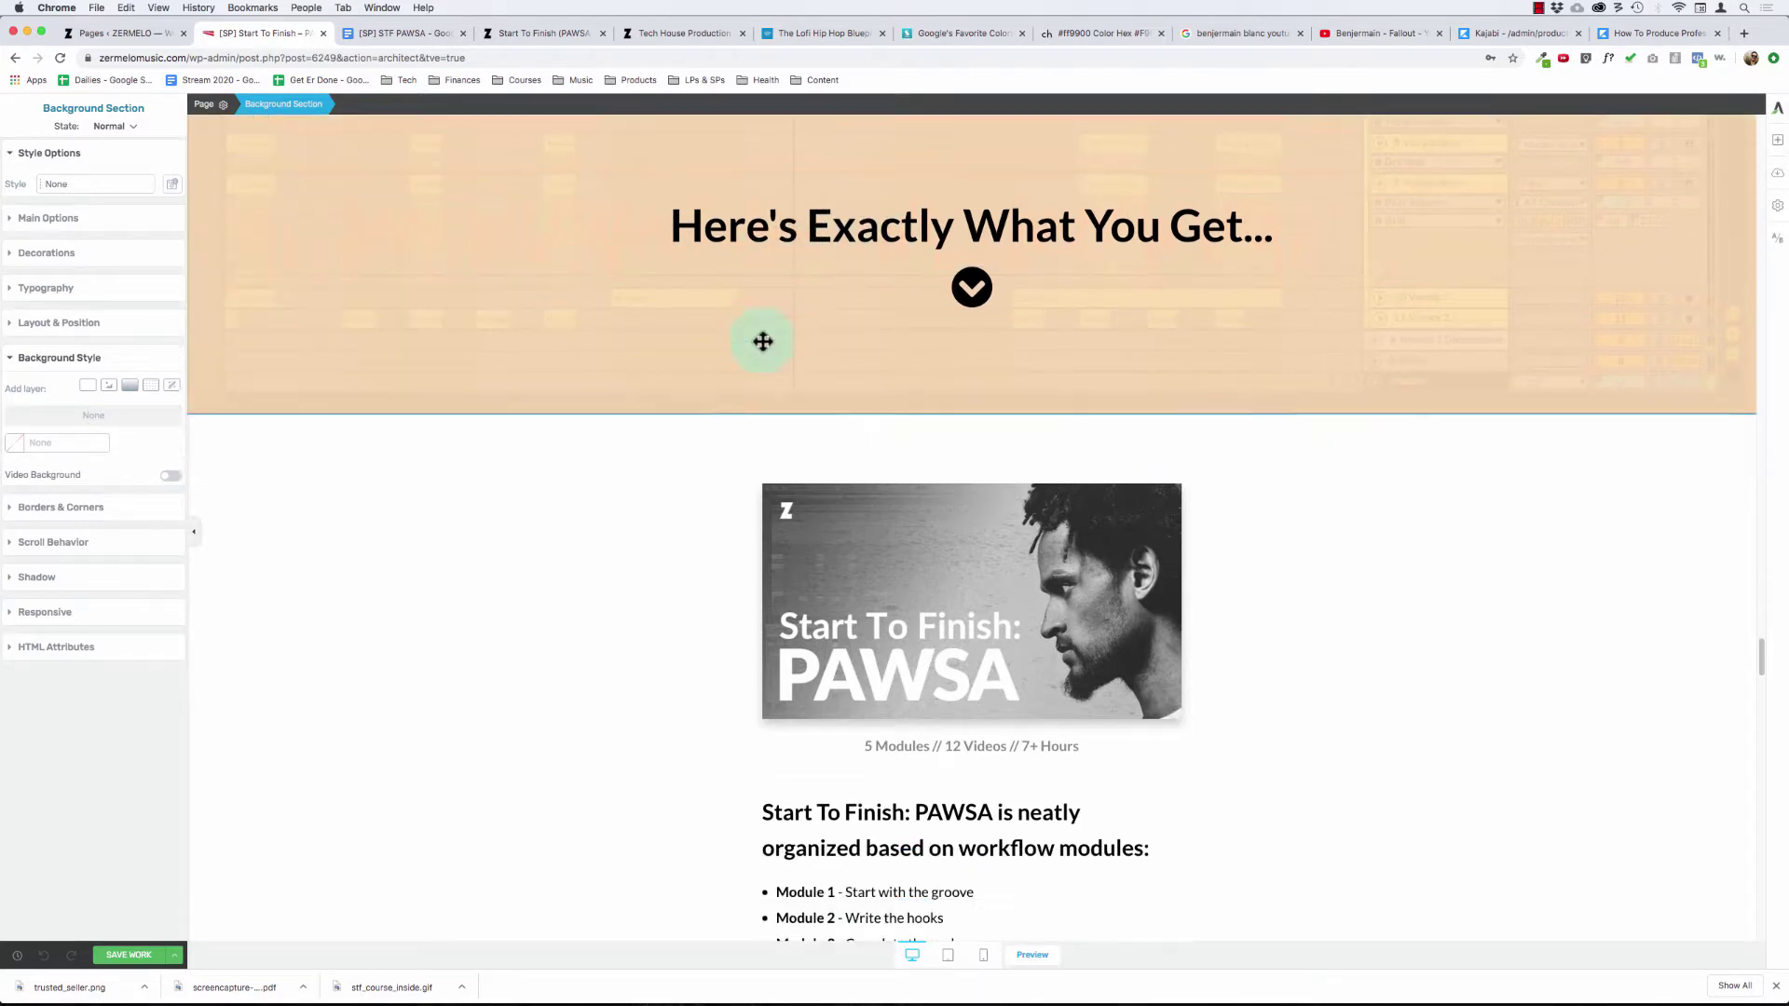
scroll(577, 305, up, 8)
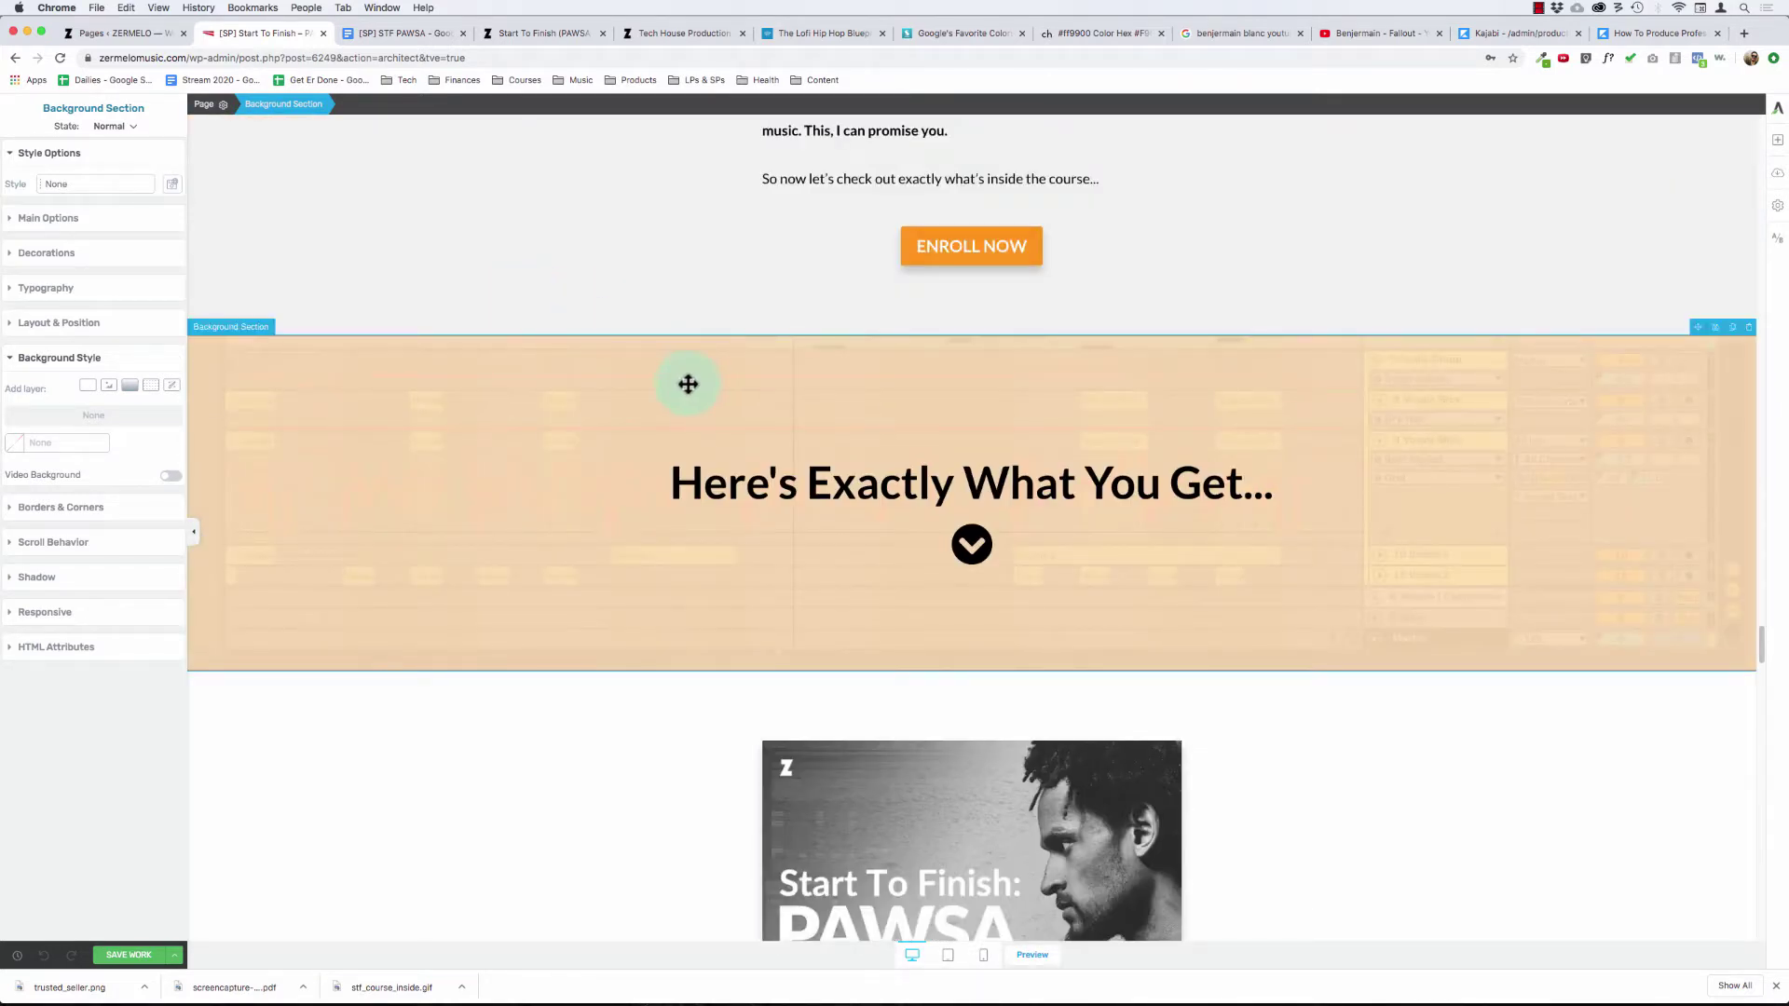
scroll(671, 399, down, 6)
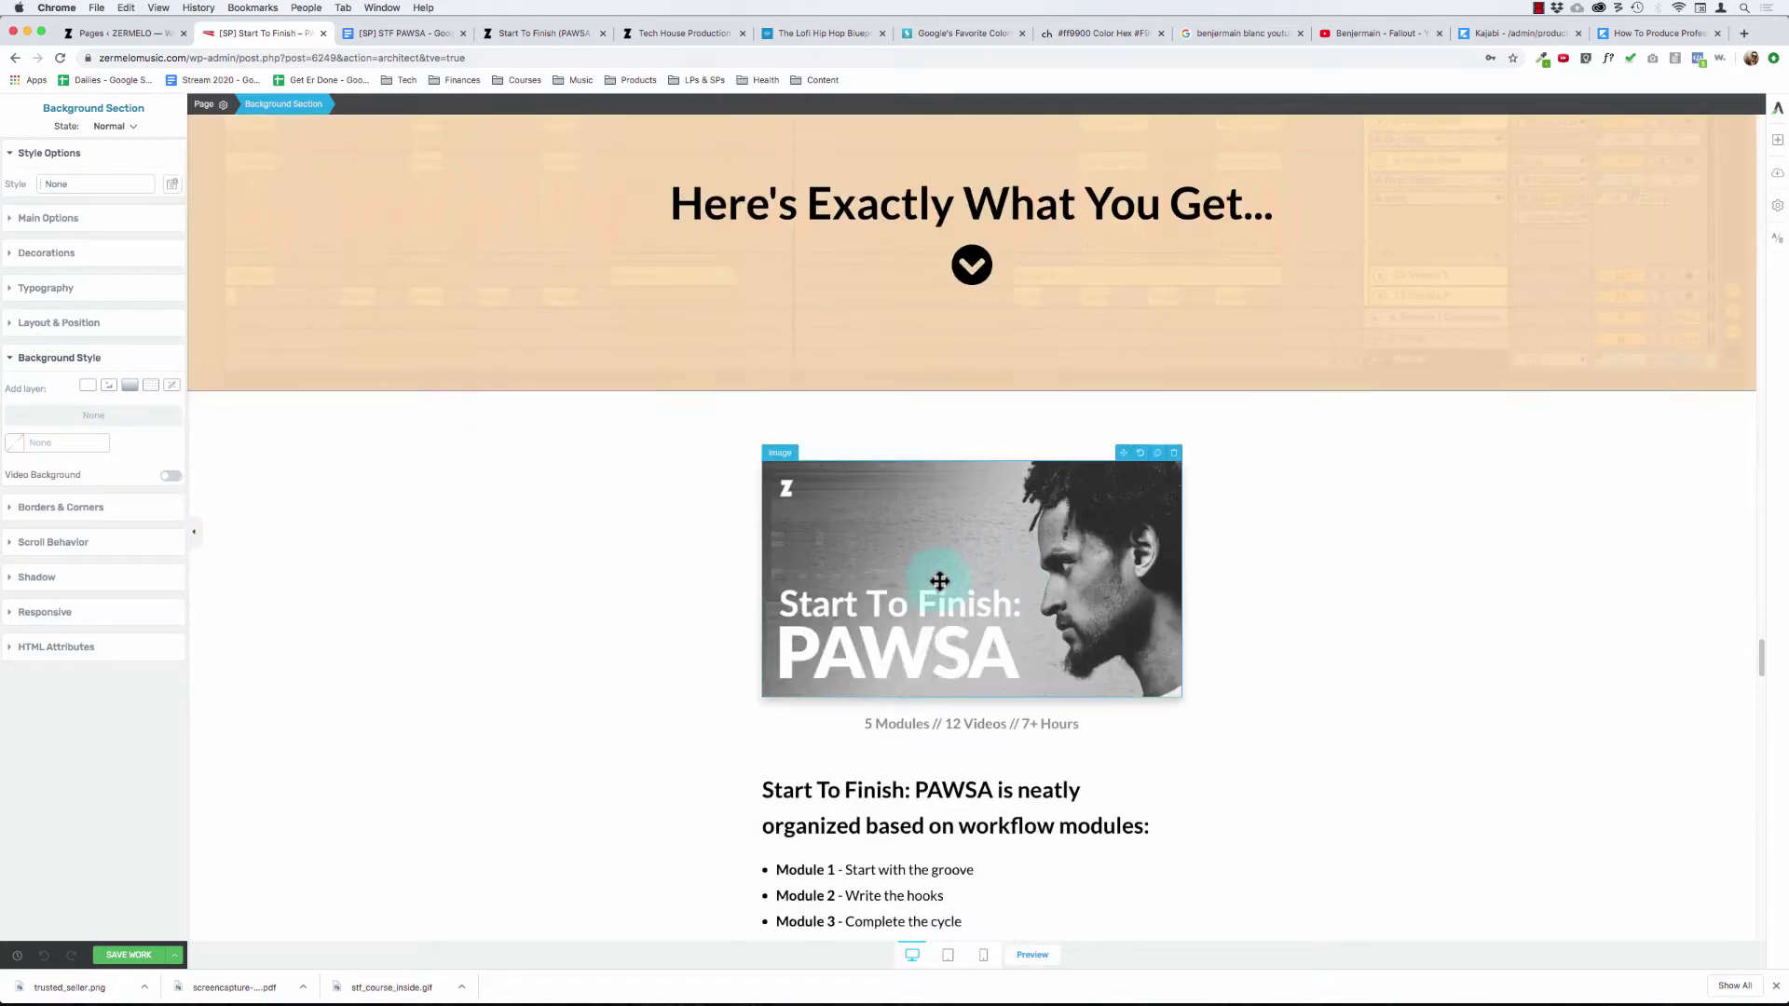
- Insert the word "module" after "Full" in the syllabus heading so that it reads "Full module breakdown & syllabus:"
scroll(931, 580, down, 4)
scroll(810, 592, down, 2)
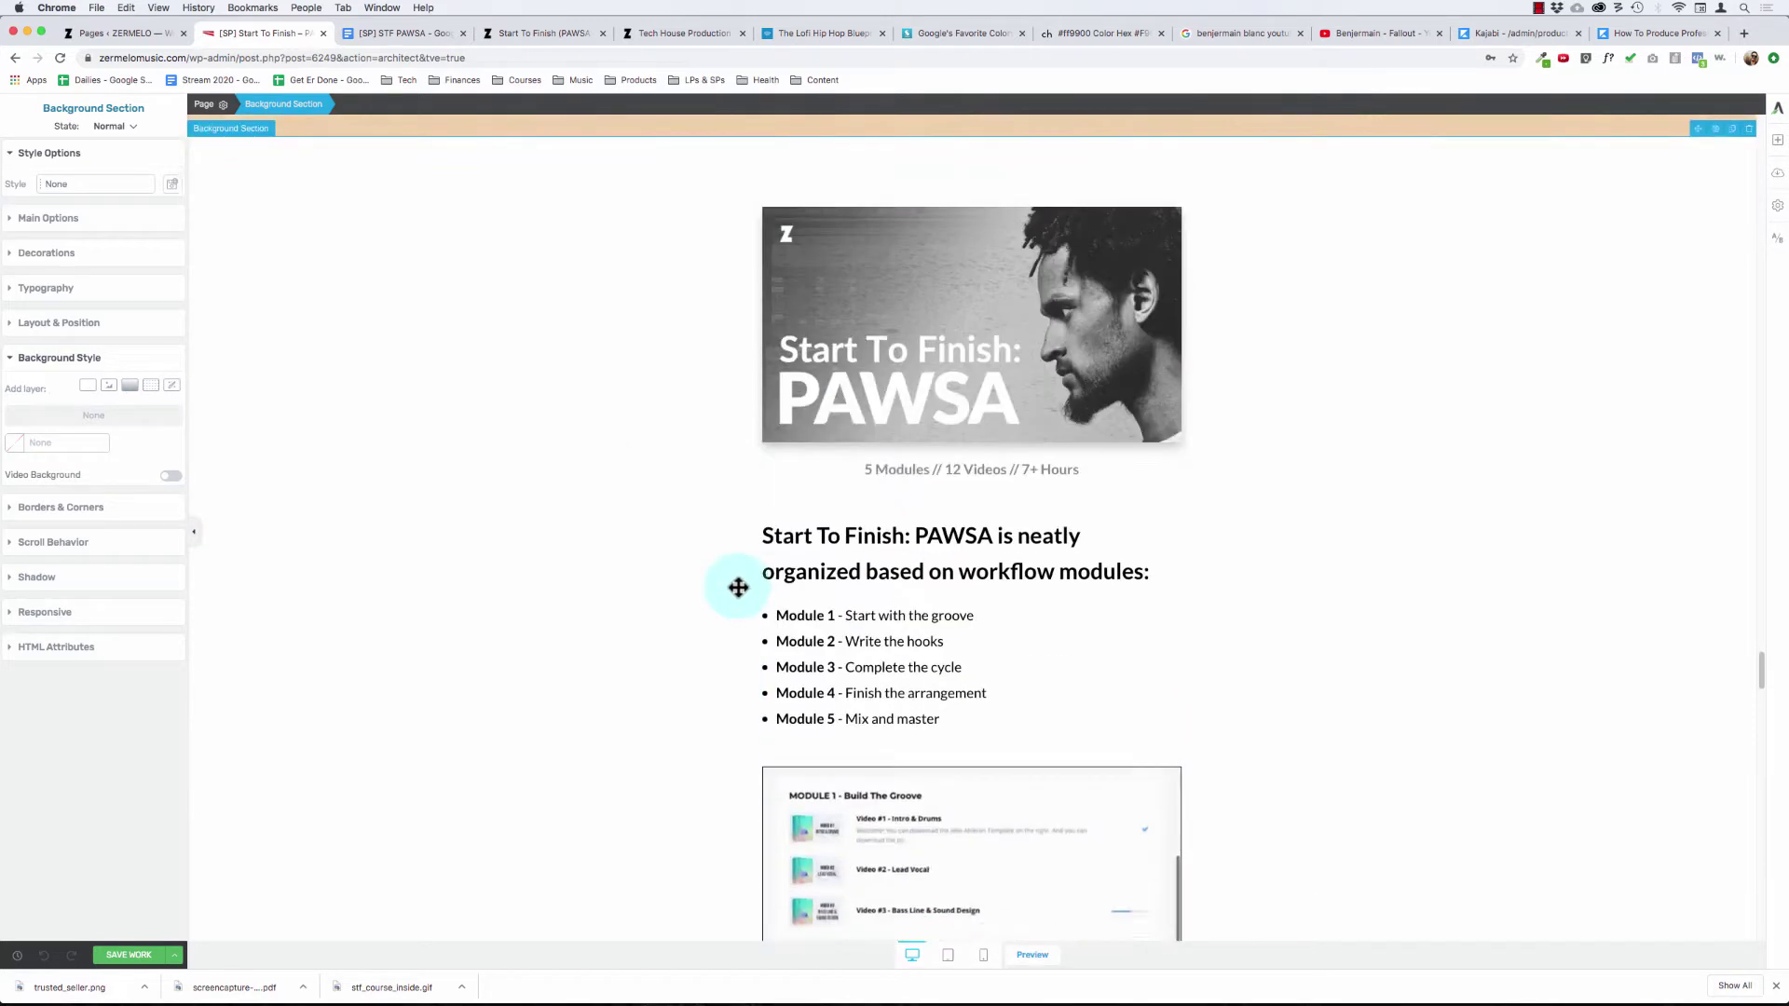
scroll(847, 559, down, 4)
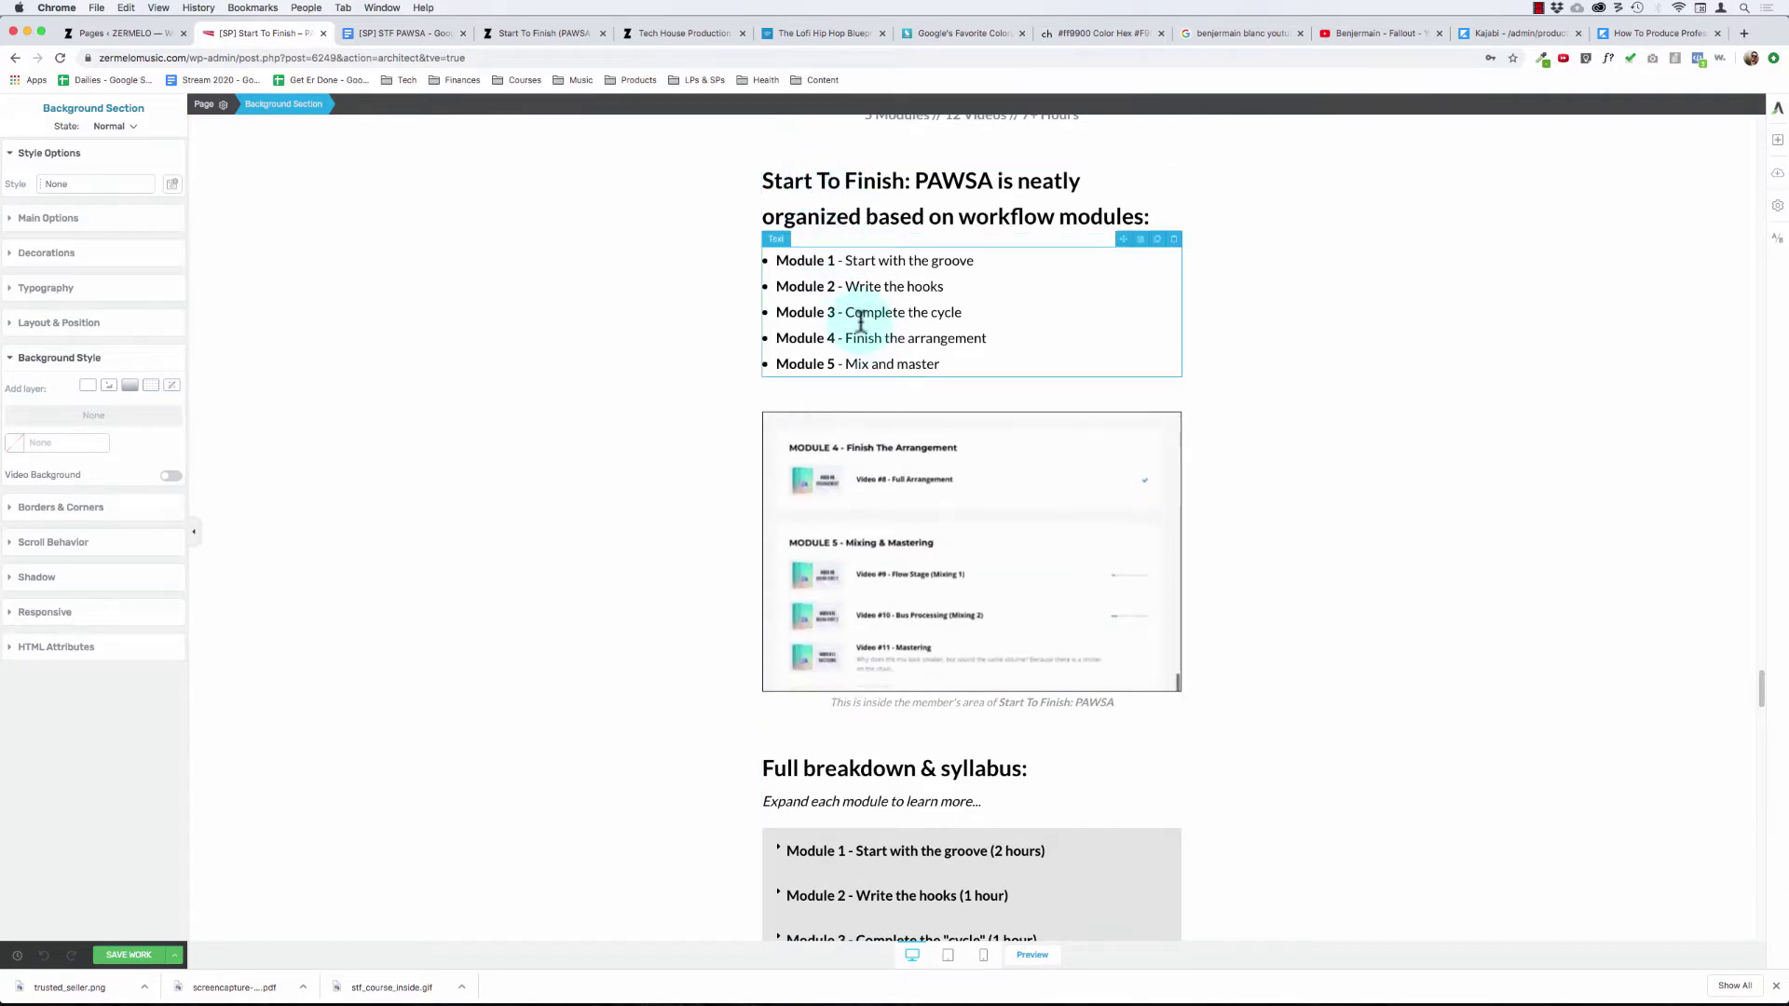
scroll(866, 354, down, 1)
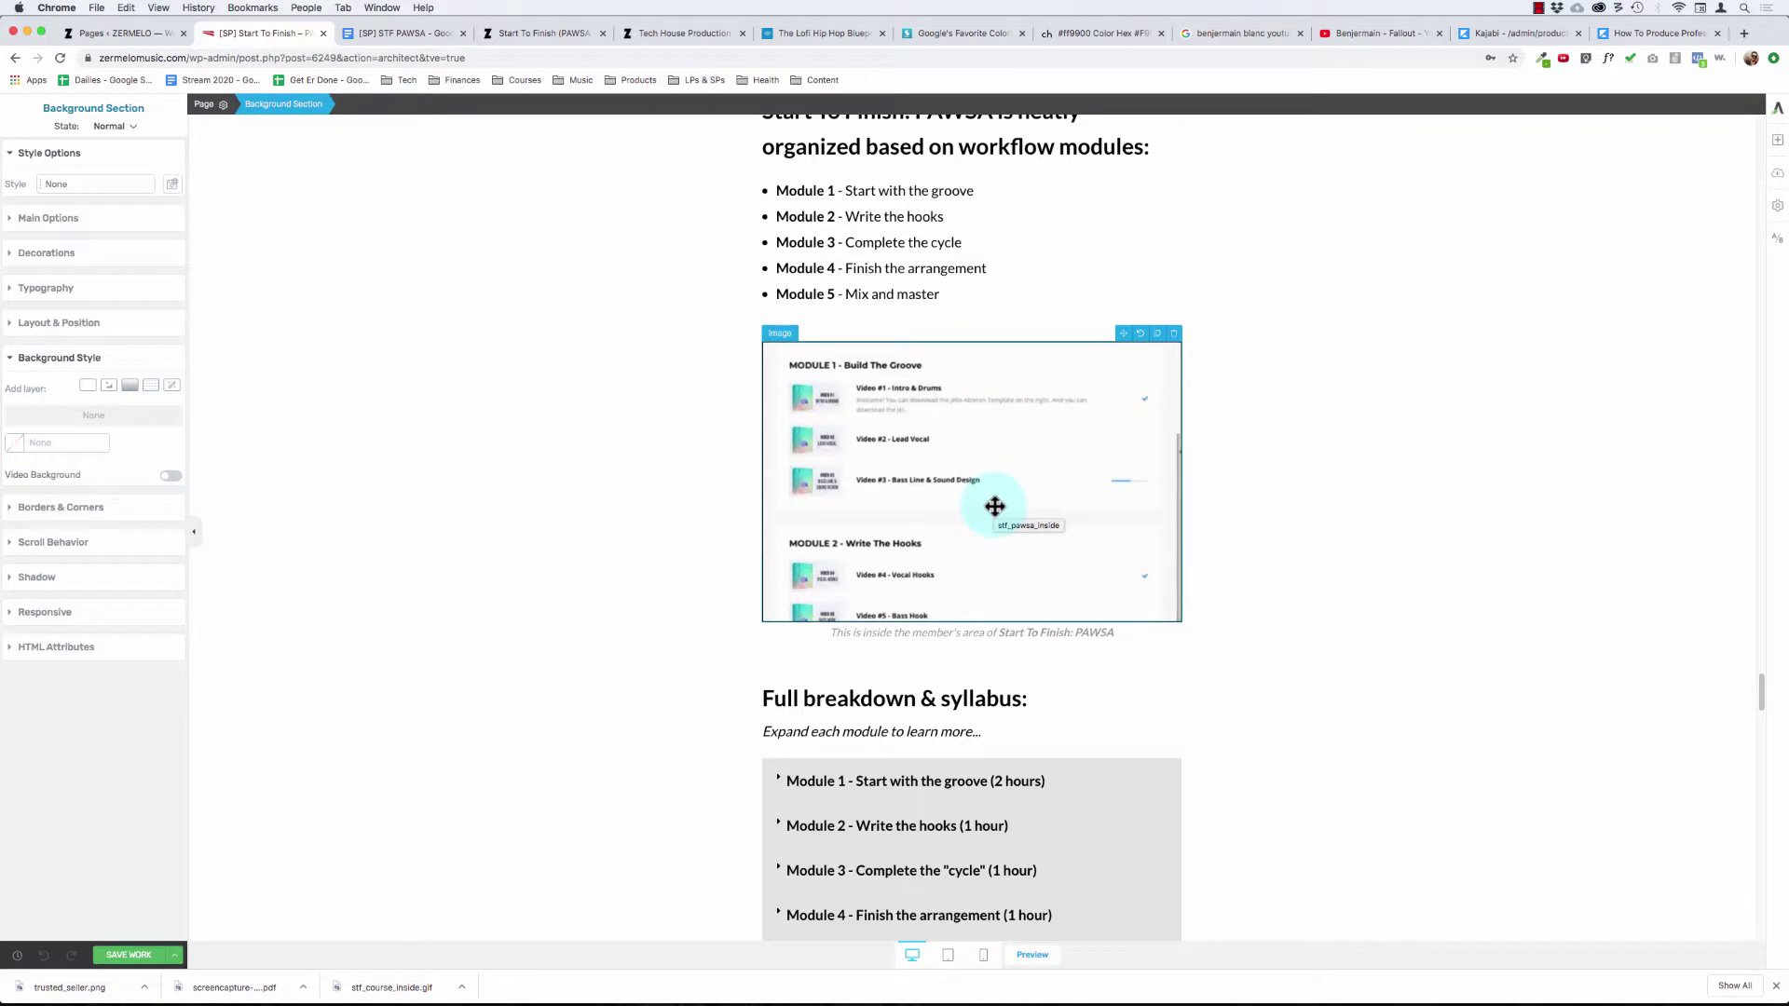
scroll(1034, 511, down, 1)
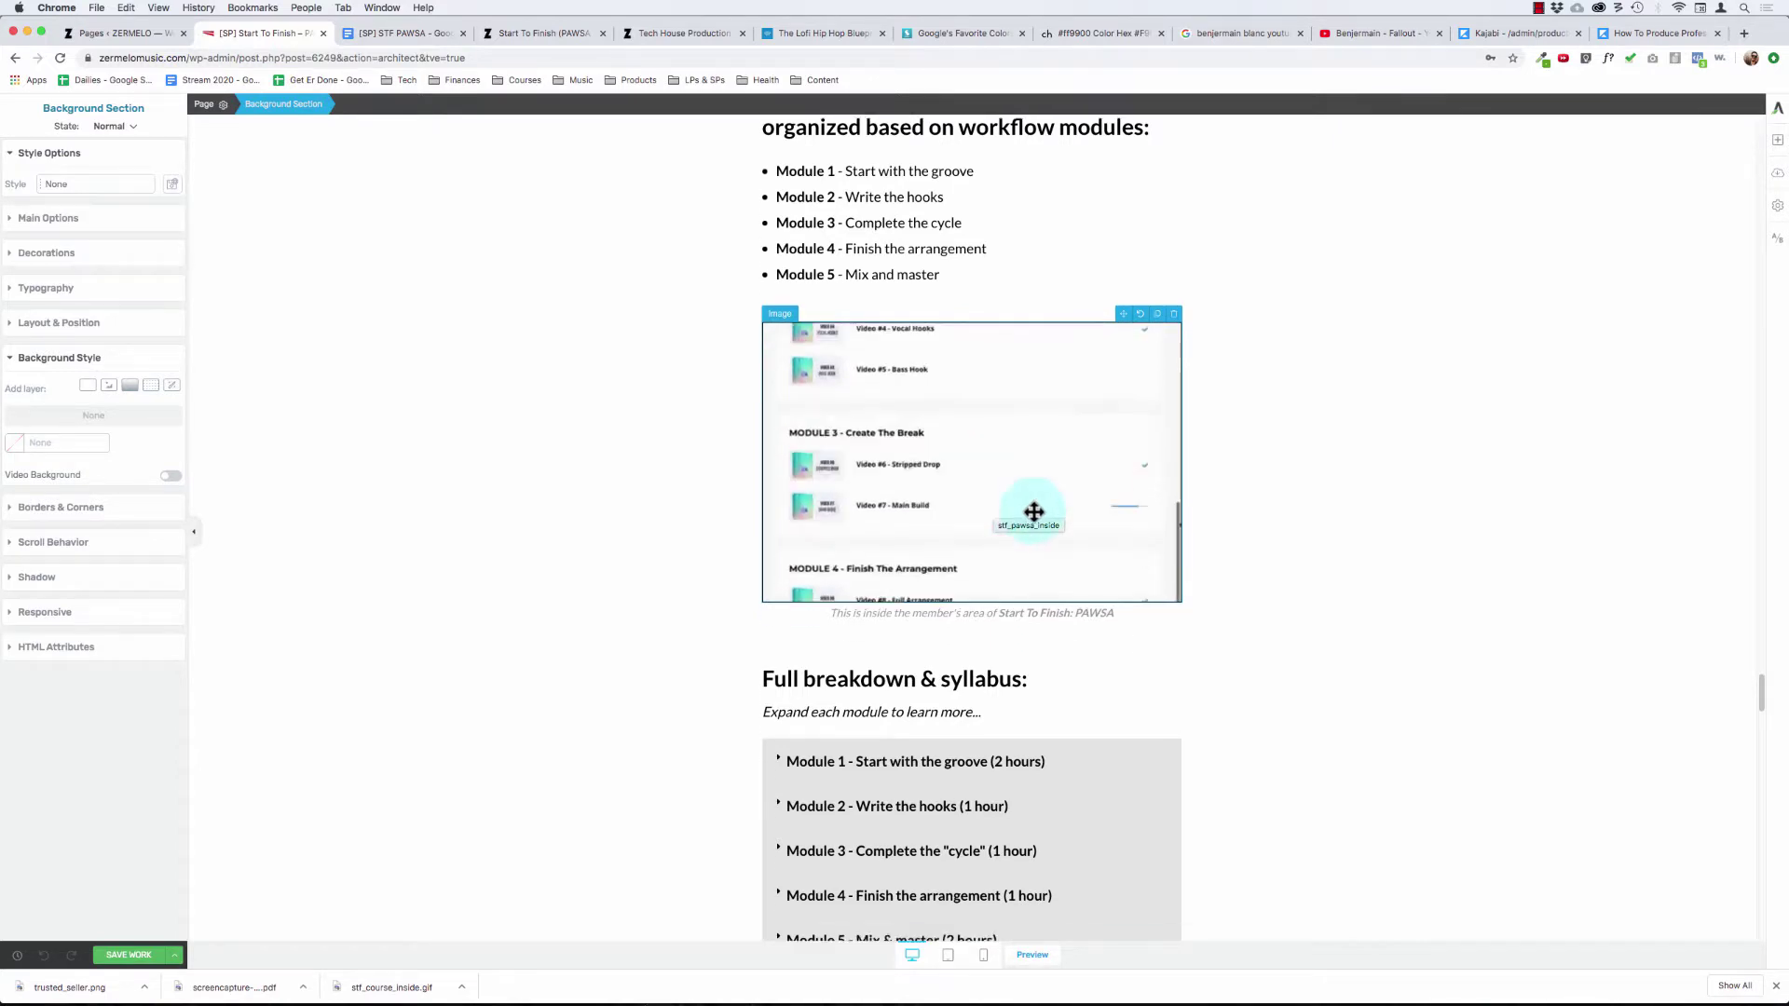
scroll(1034, 512, down, 2)
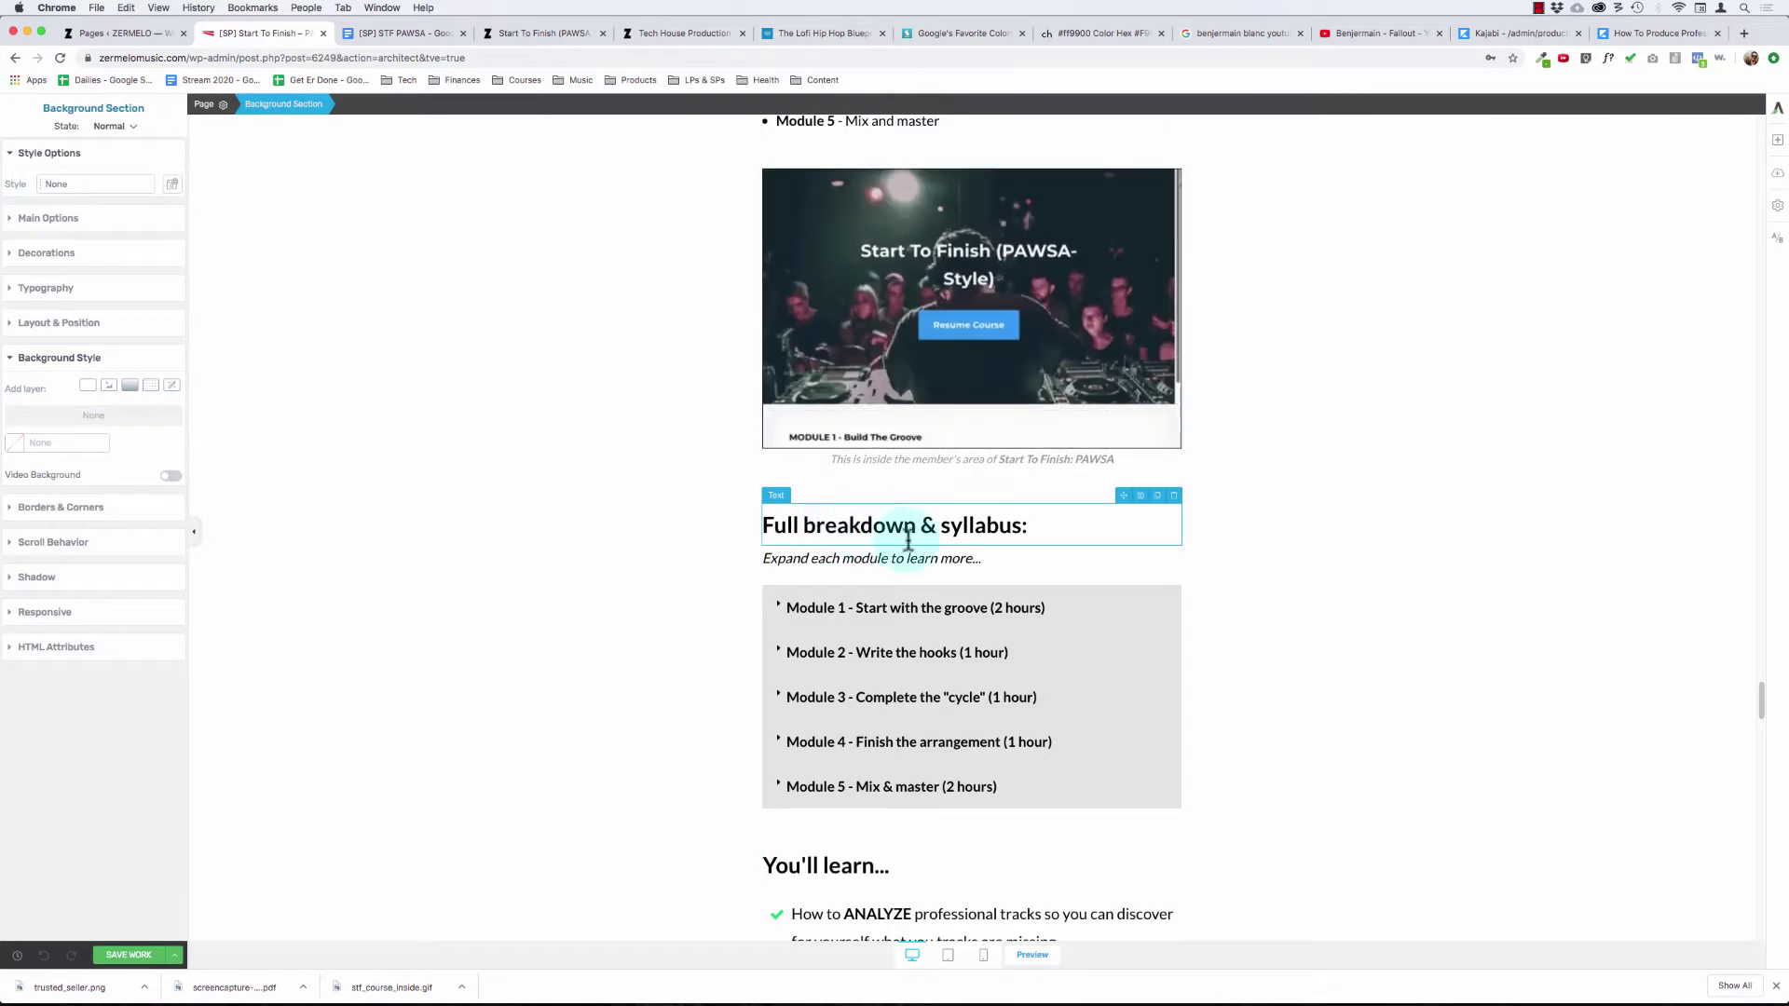
scroll(909, 539, down, 2)
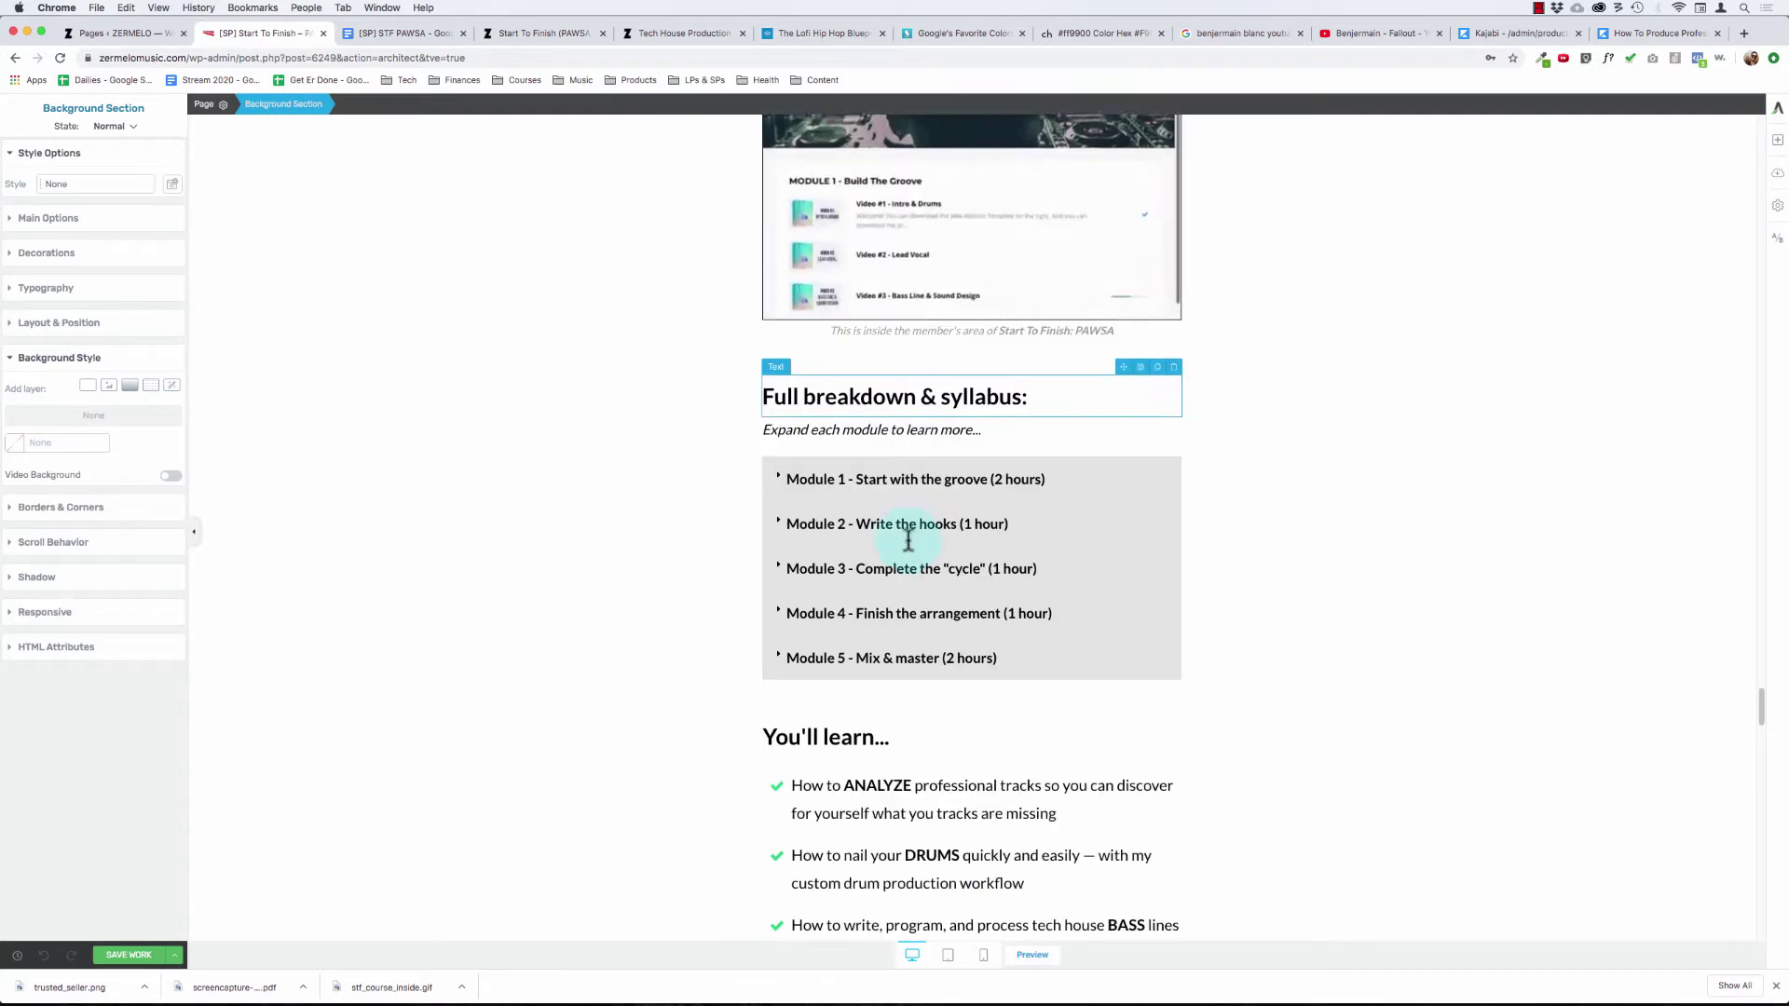
click(800, 396)
text(module)
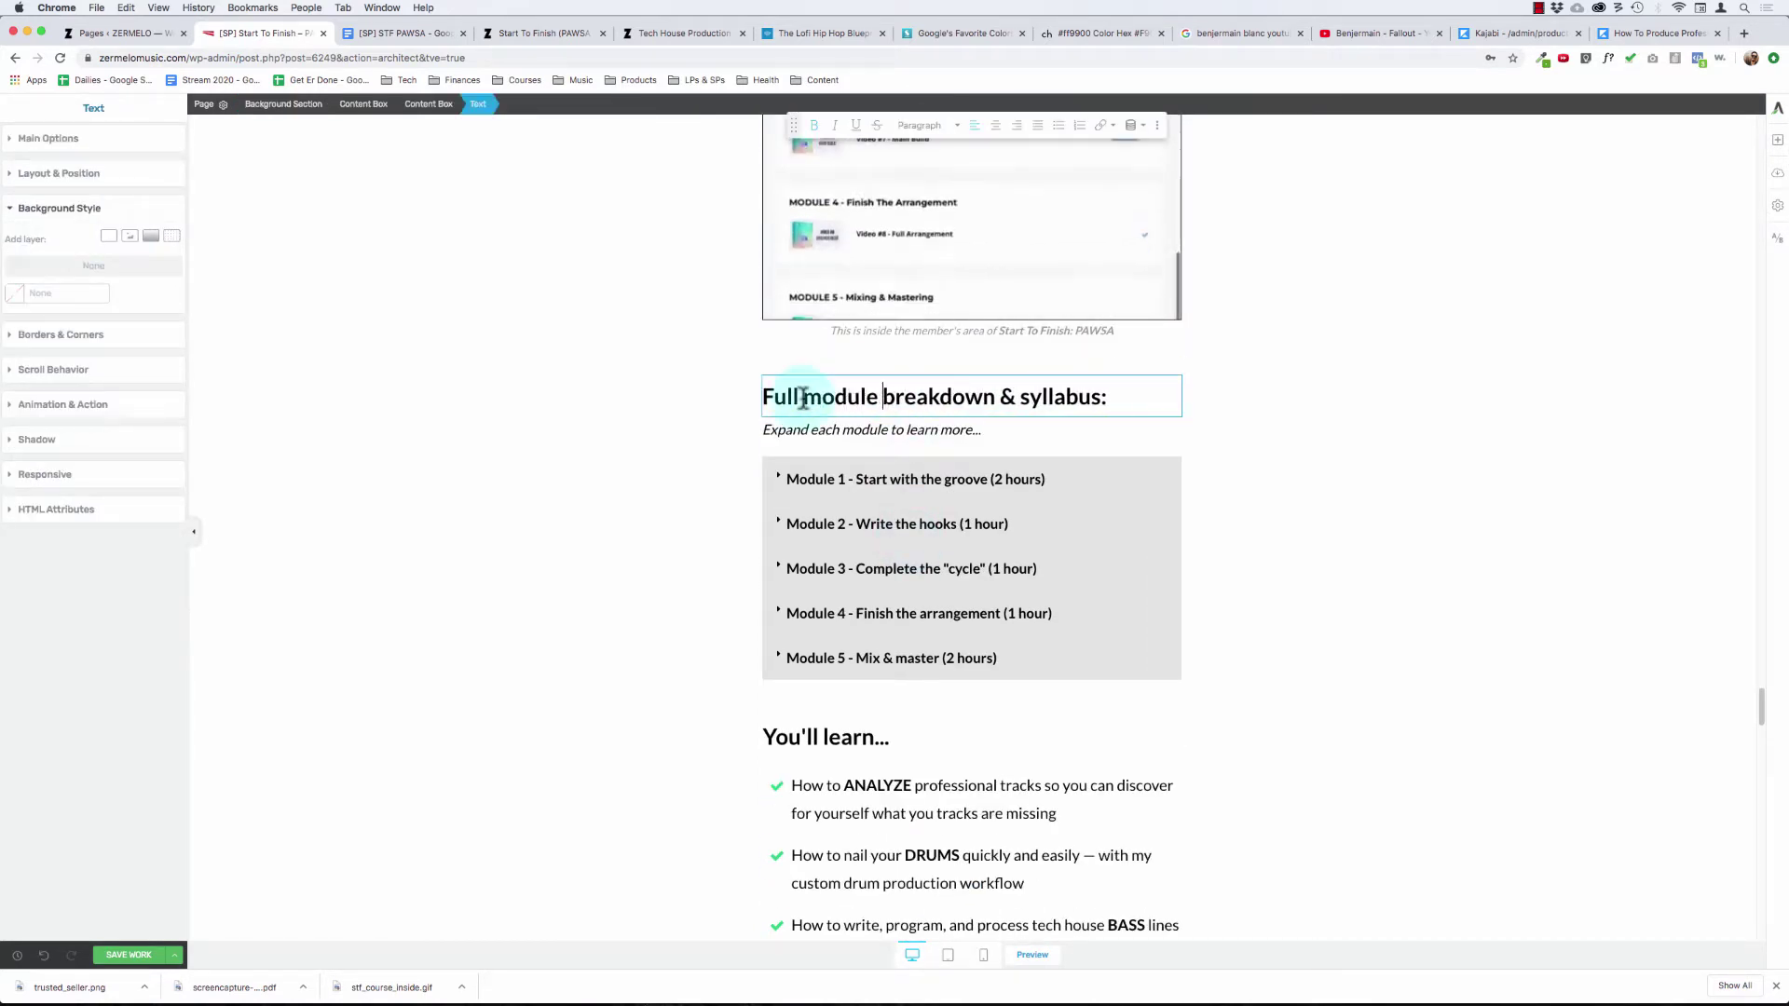
- Compare the wording of the "workflow modules" heading and its module list with the "Full module breakdown & syllabus:" heading
scroll(610, 410, up, 7)
scroll(624, 439, up, 4)
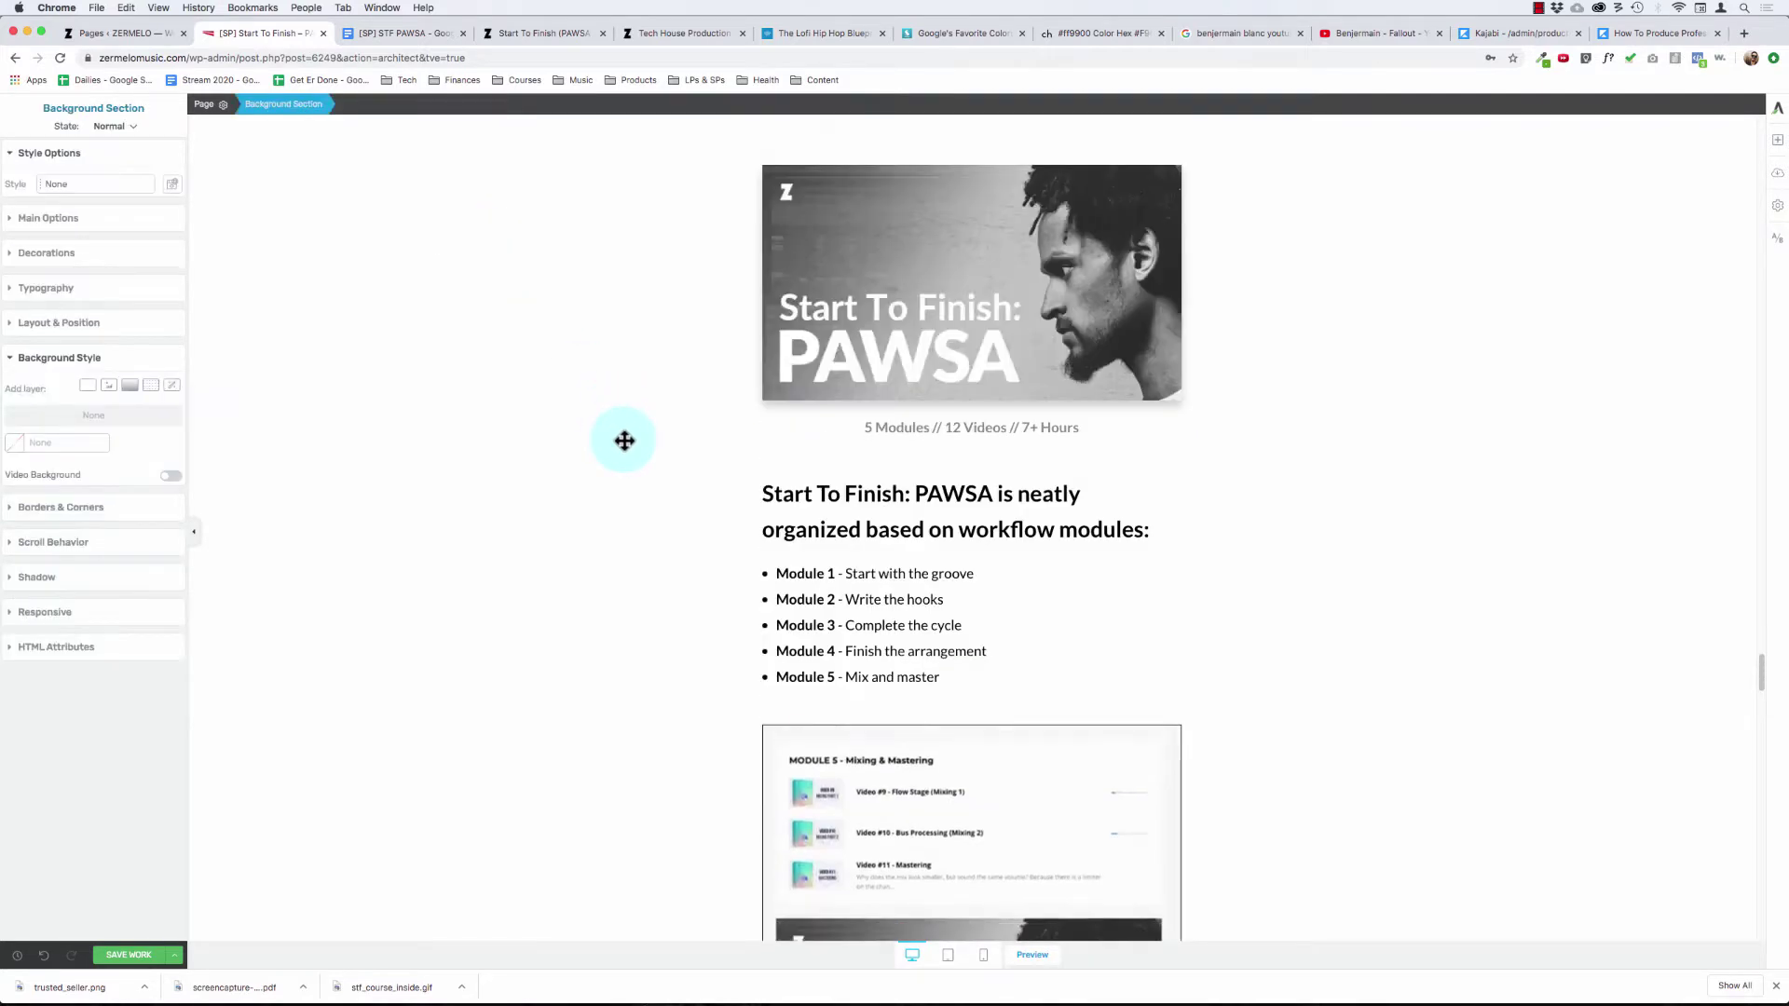
double_click(1086, 530)
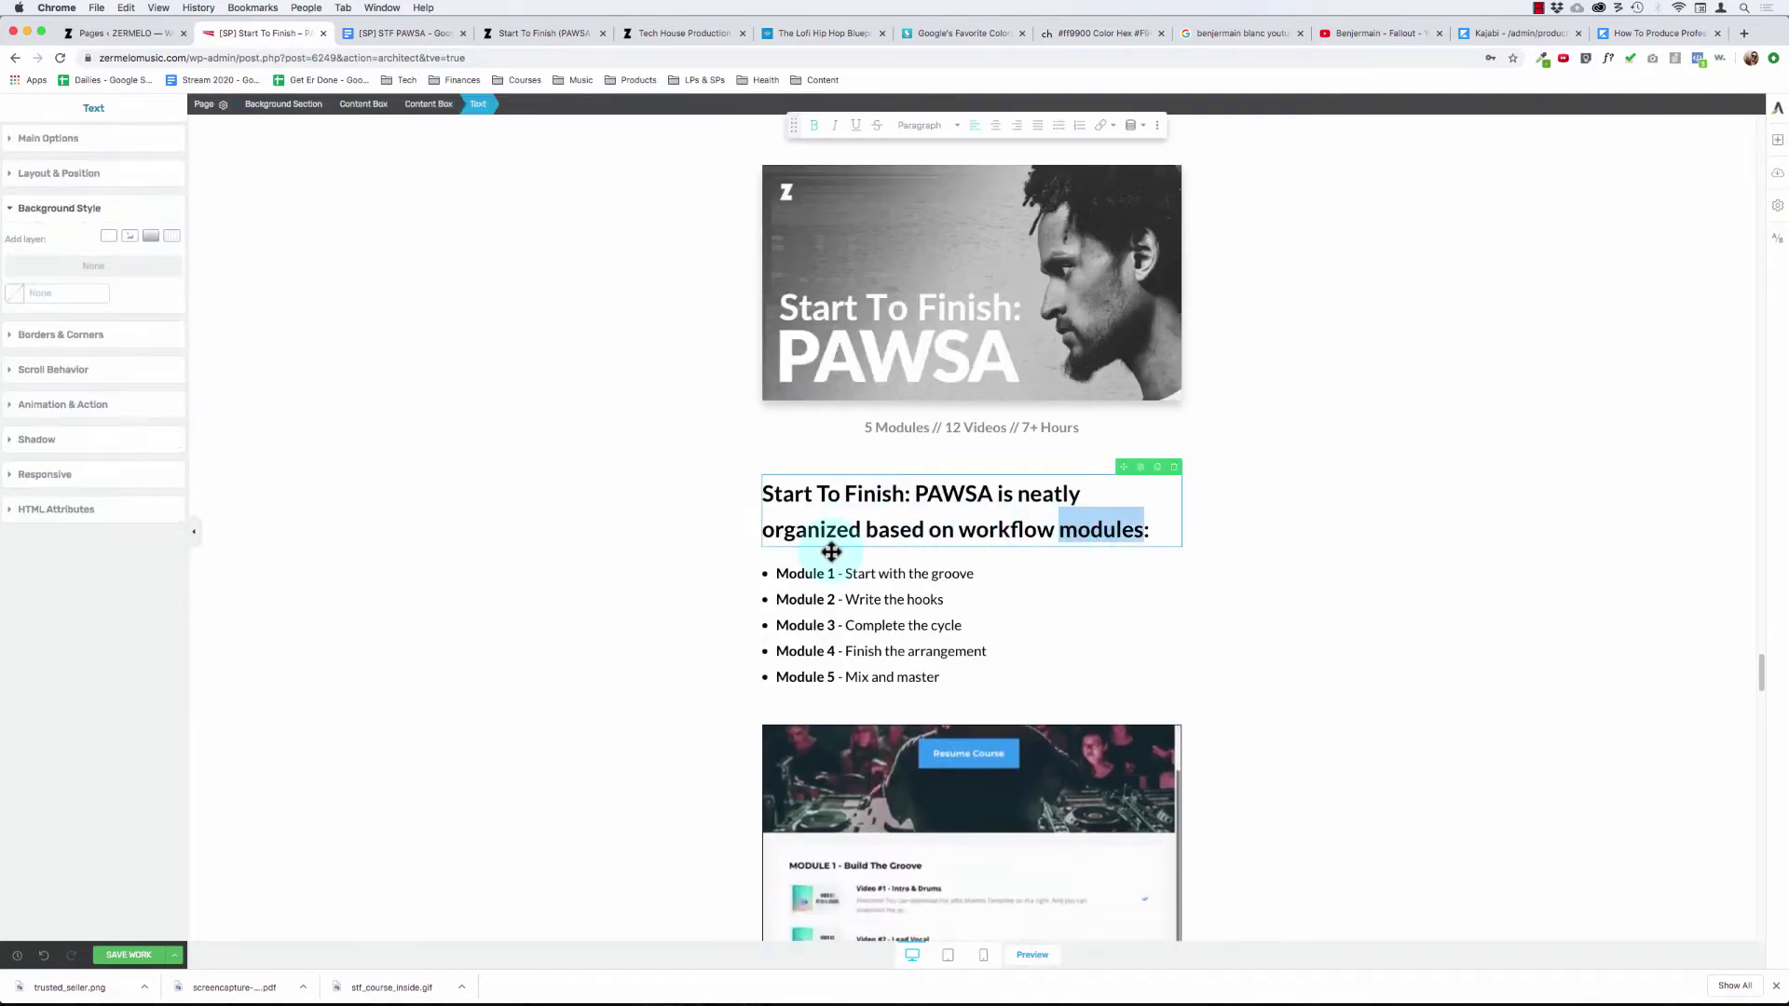
click(823, 574)
scroll(918, 592, down, 5)
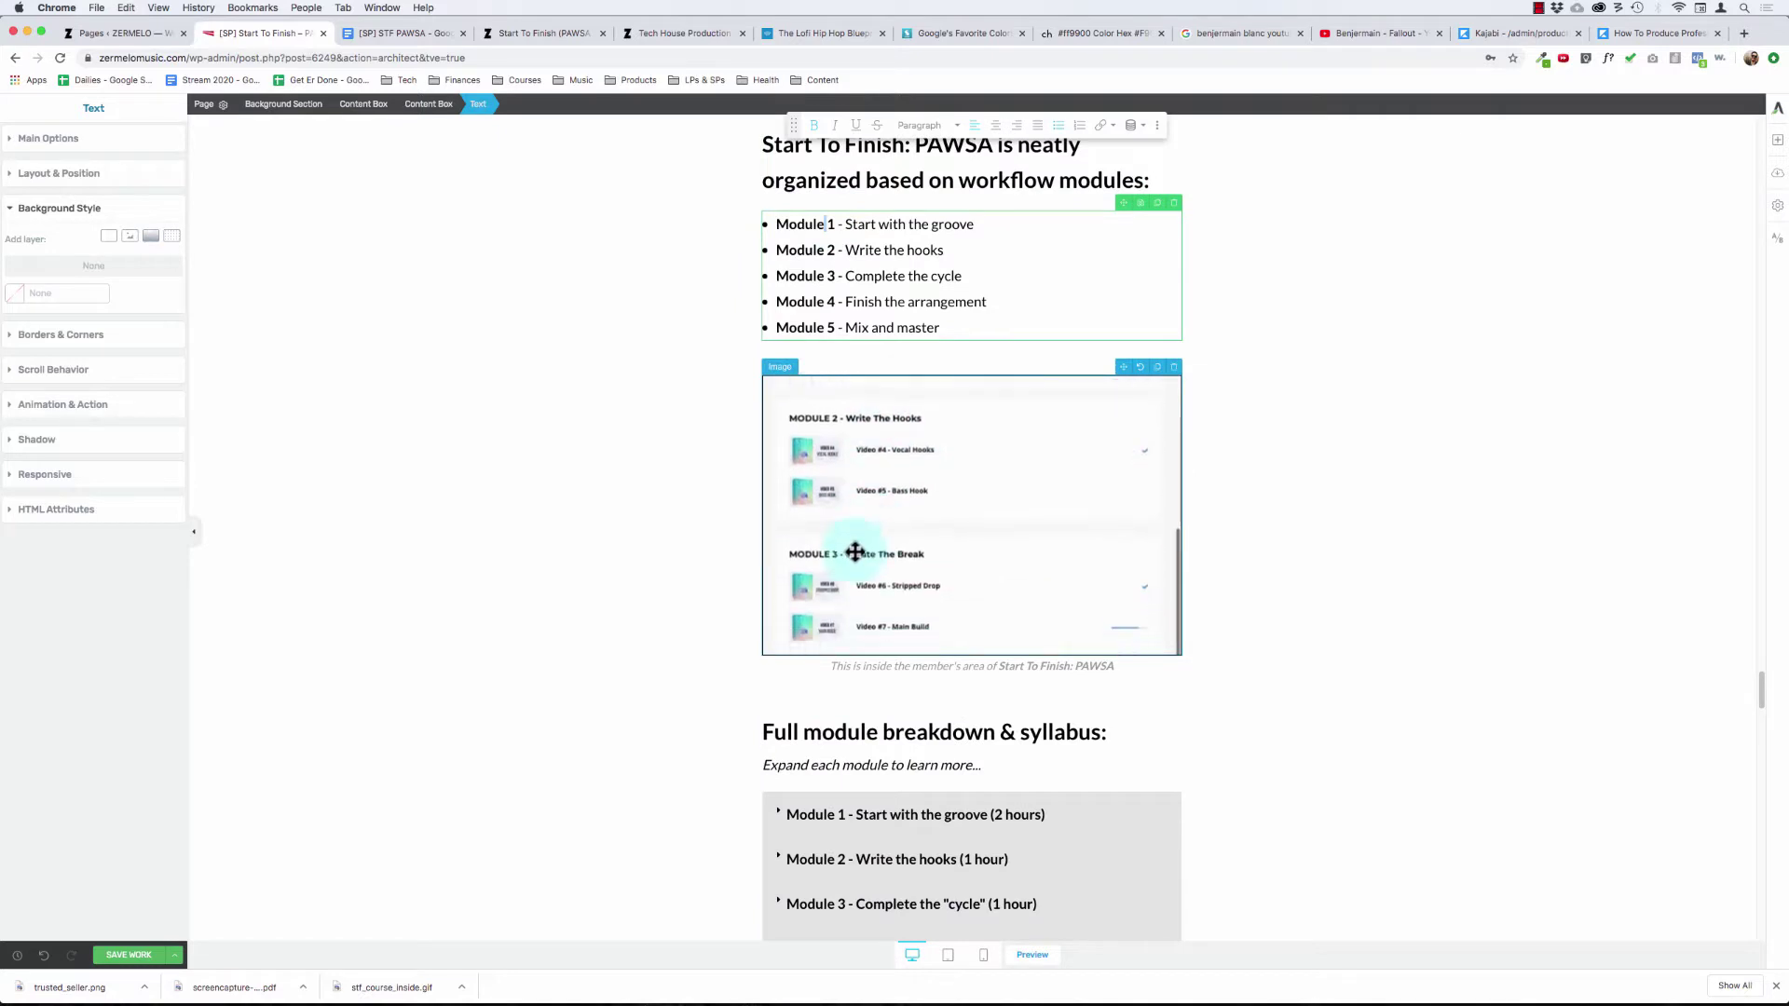
scroll(671, 655, down, 2)
click(857, 603)
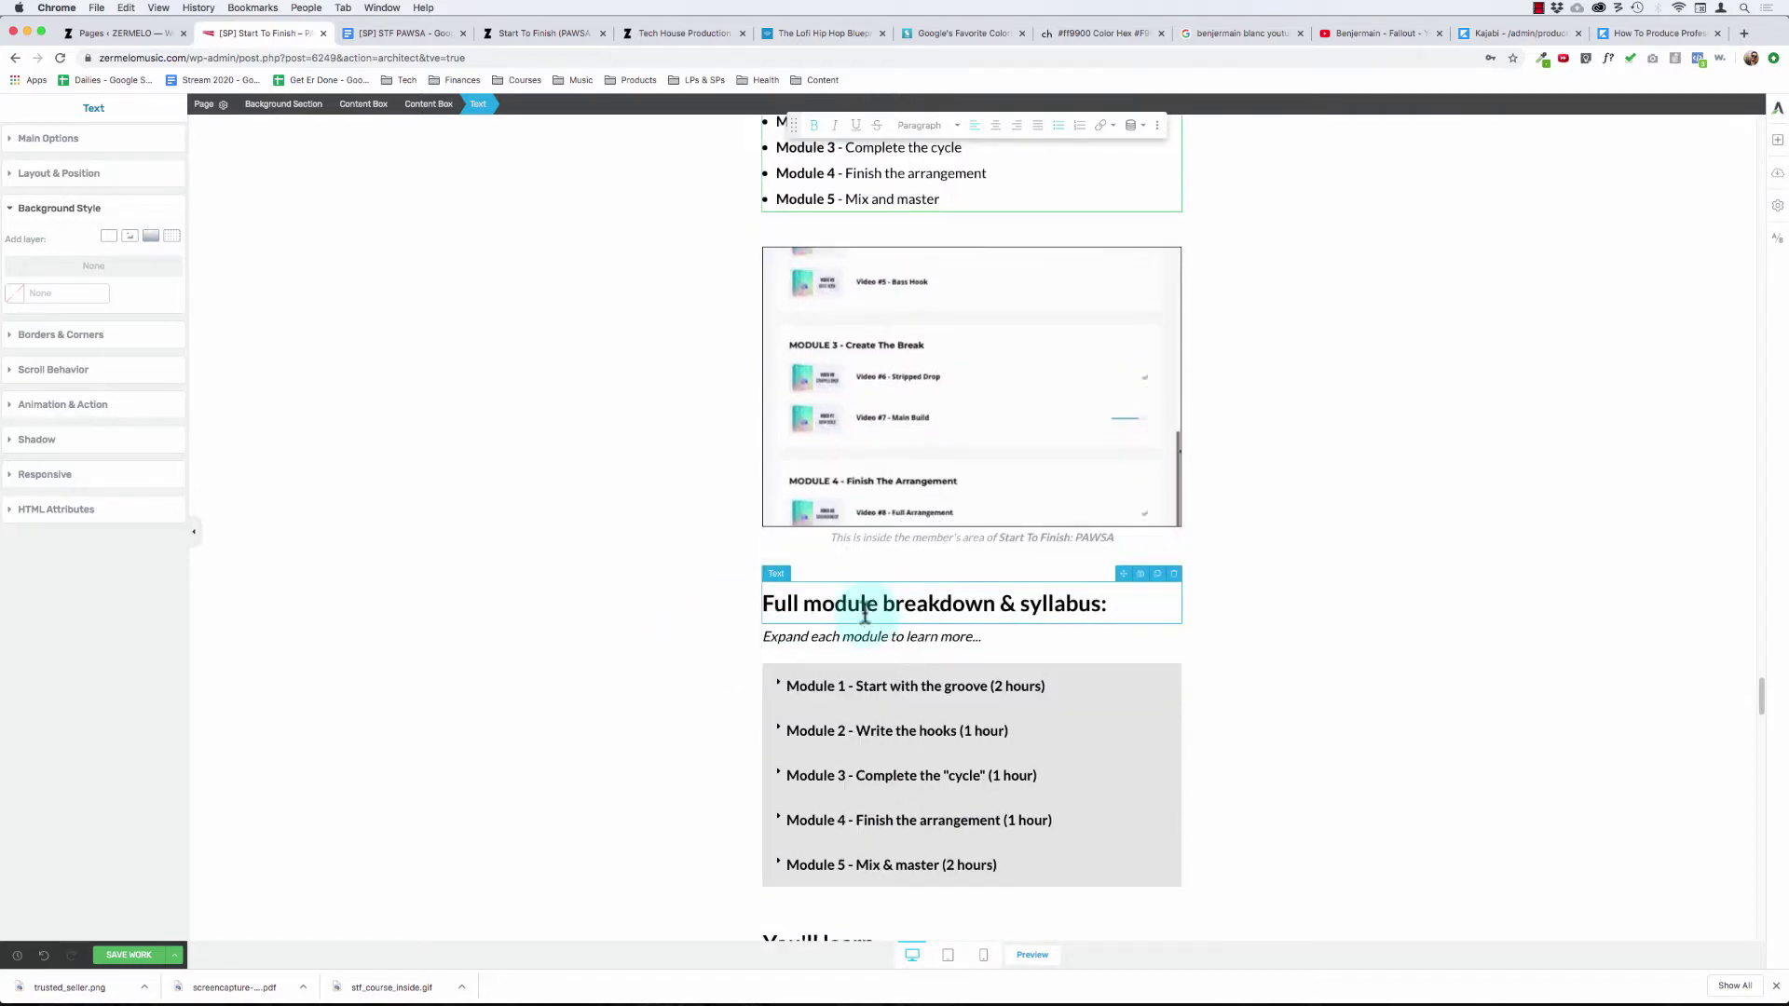
click(616, 627)
double_click(1062, 602)
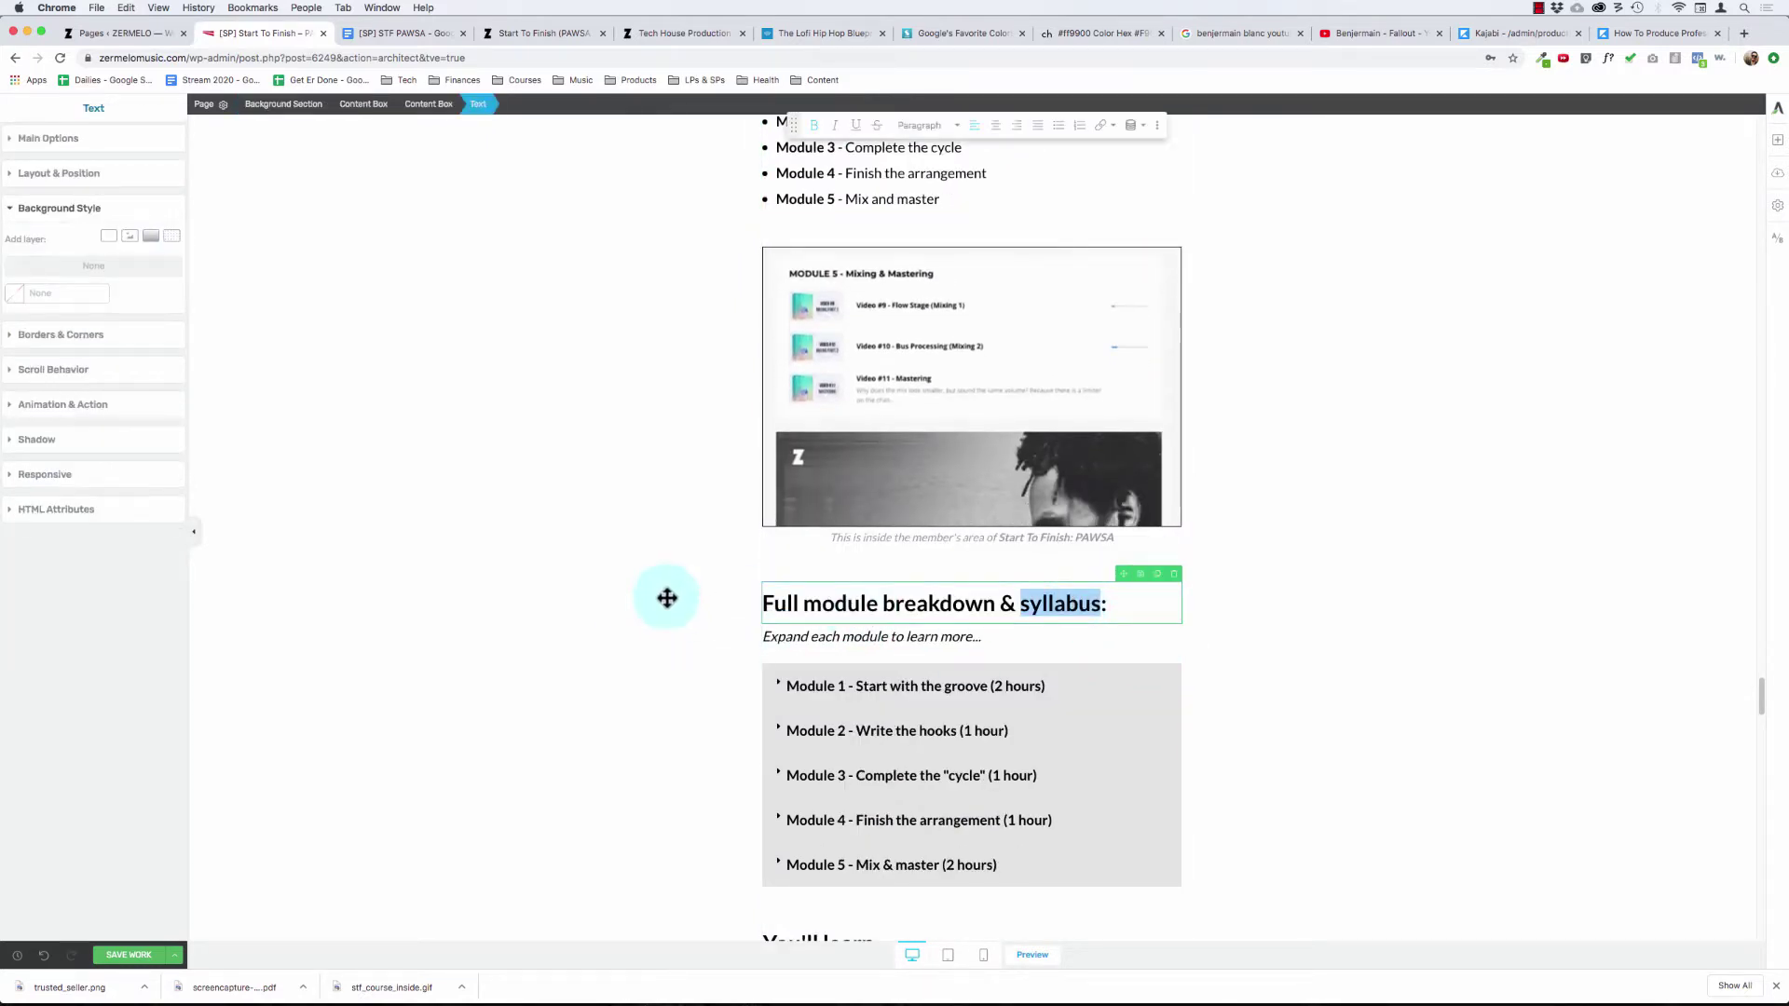
click(634, 599)
scroll(634, 599, down, 1)
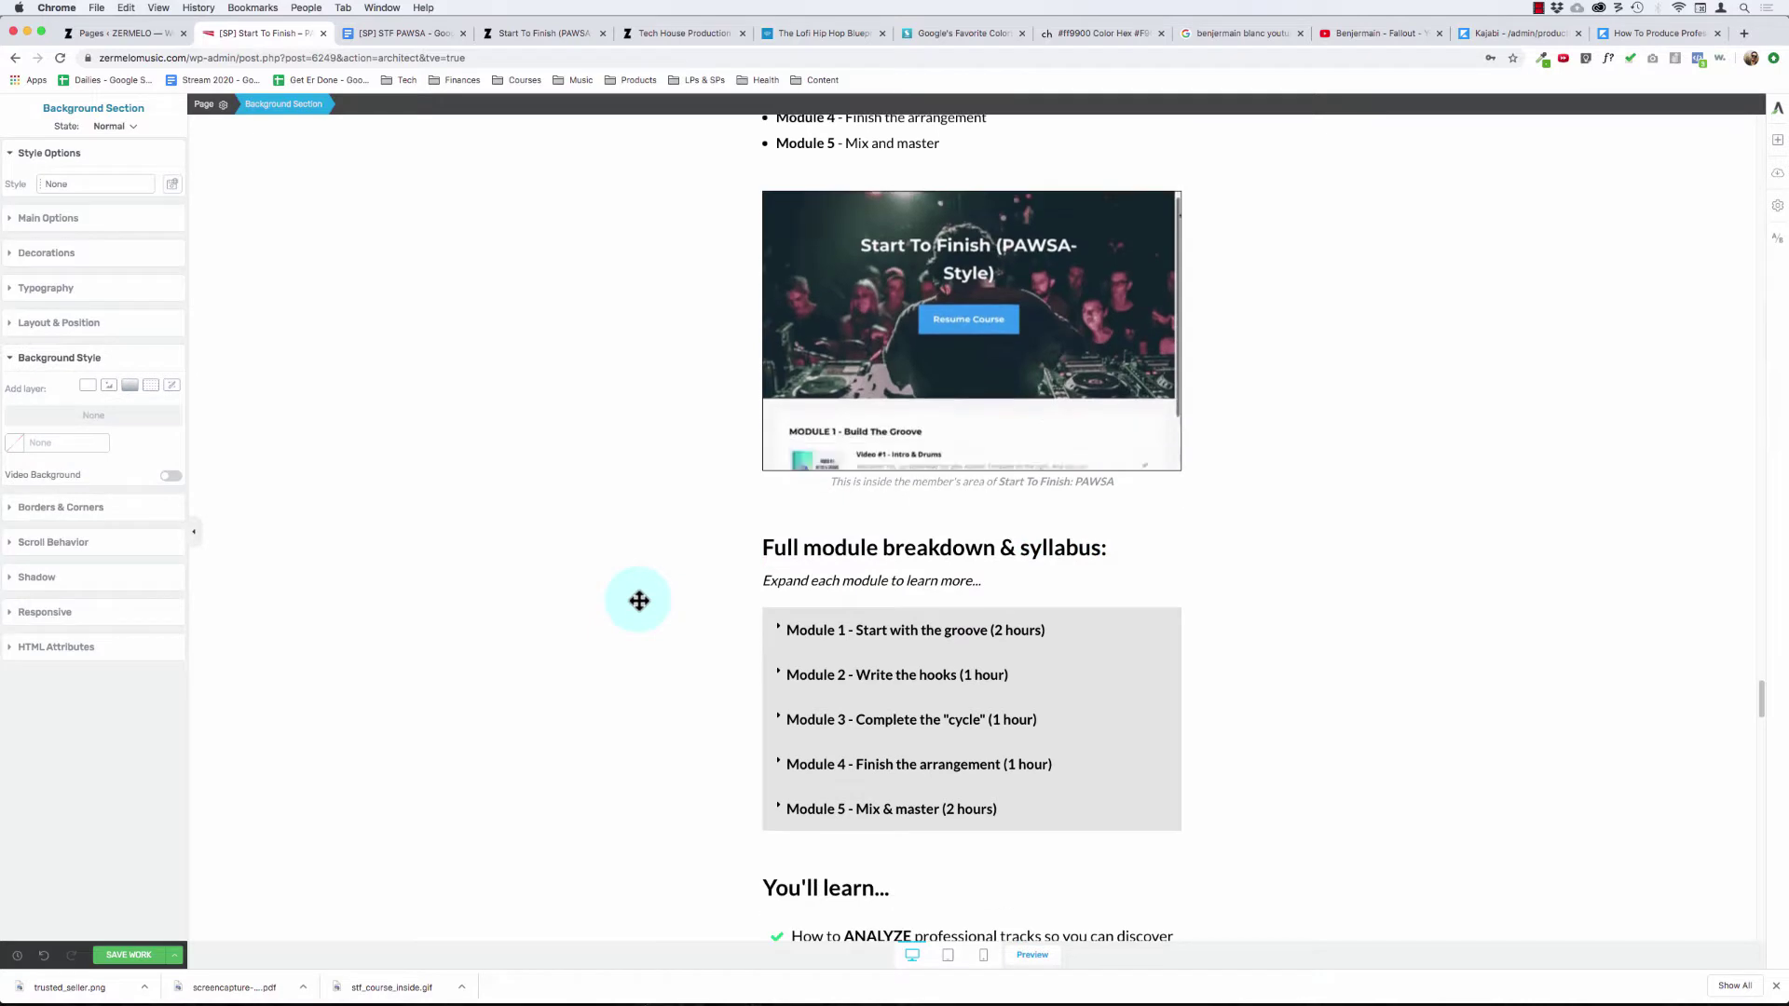
- Expand and collapse "Module 1 - Start with the groove" in the syllabus toggle to check how its lesson list displays
click(769, 612)
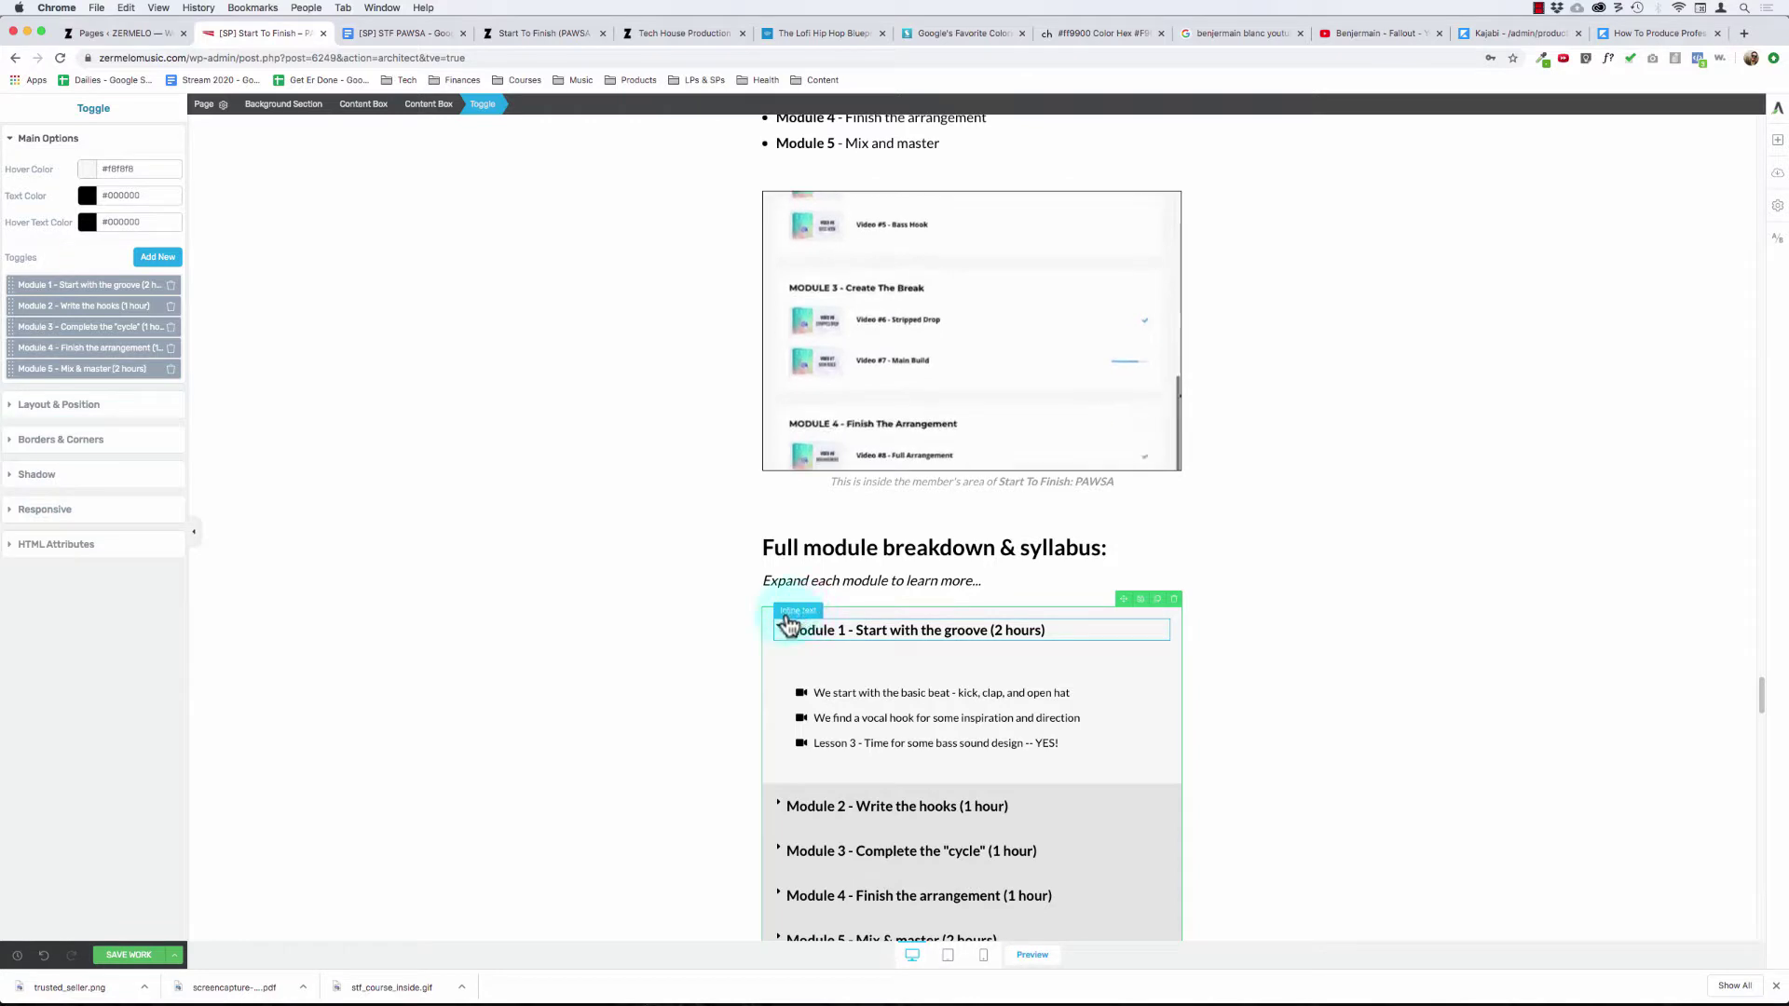
click(585, 578)
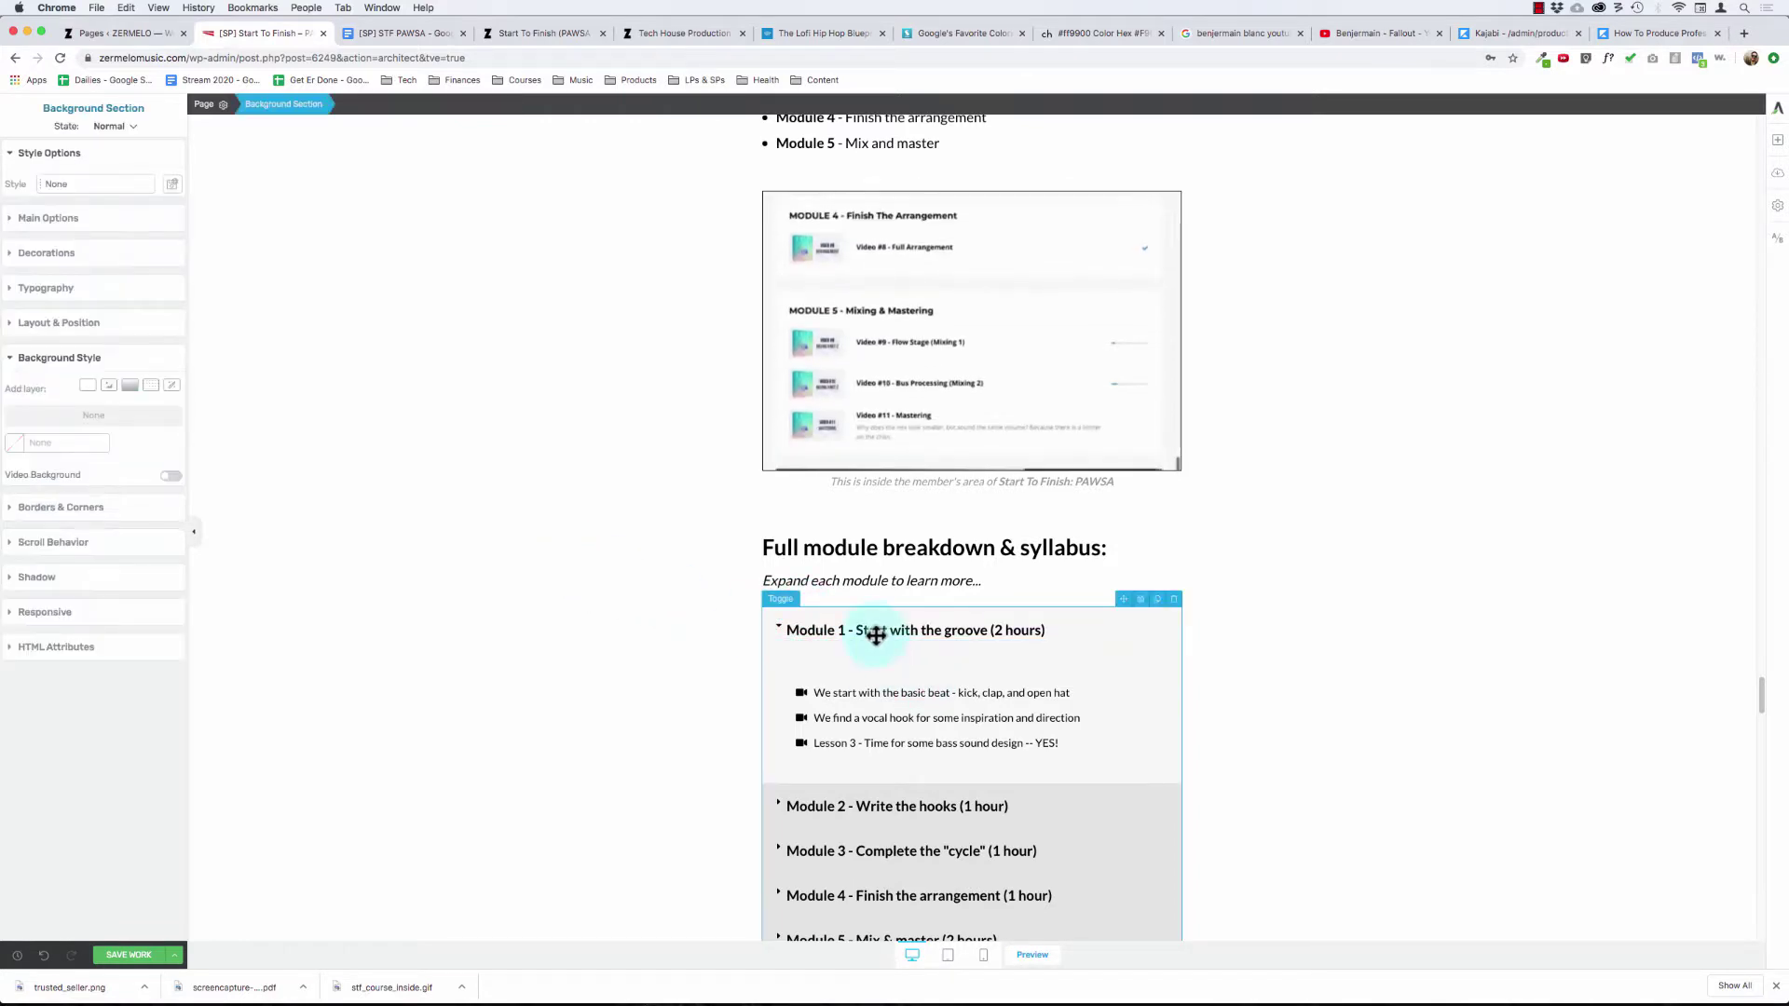
click(773, 610)
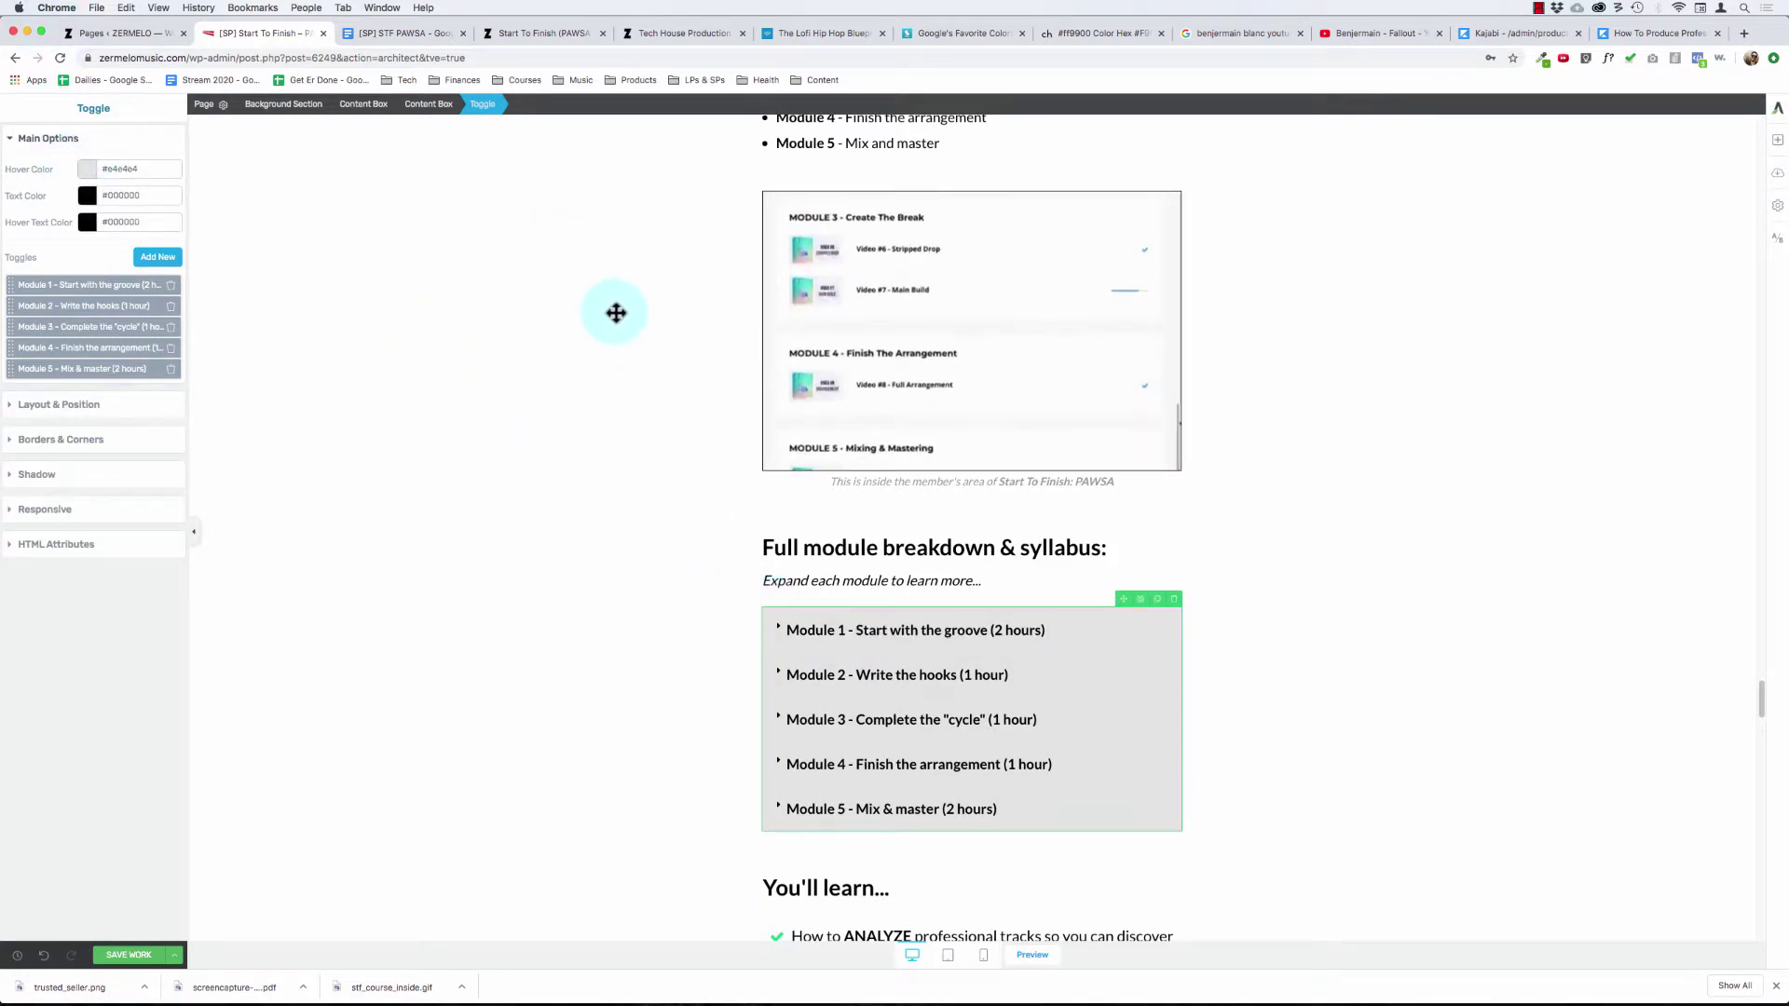
click(820, 612)
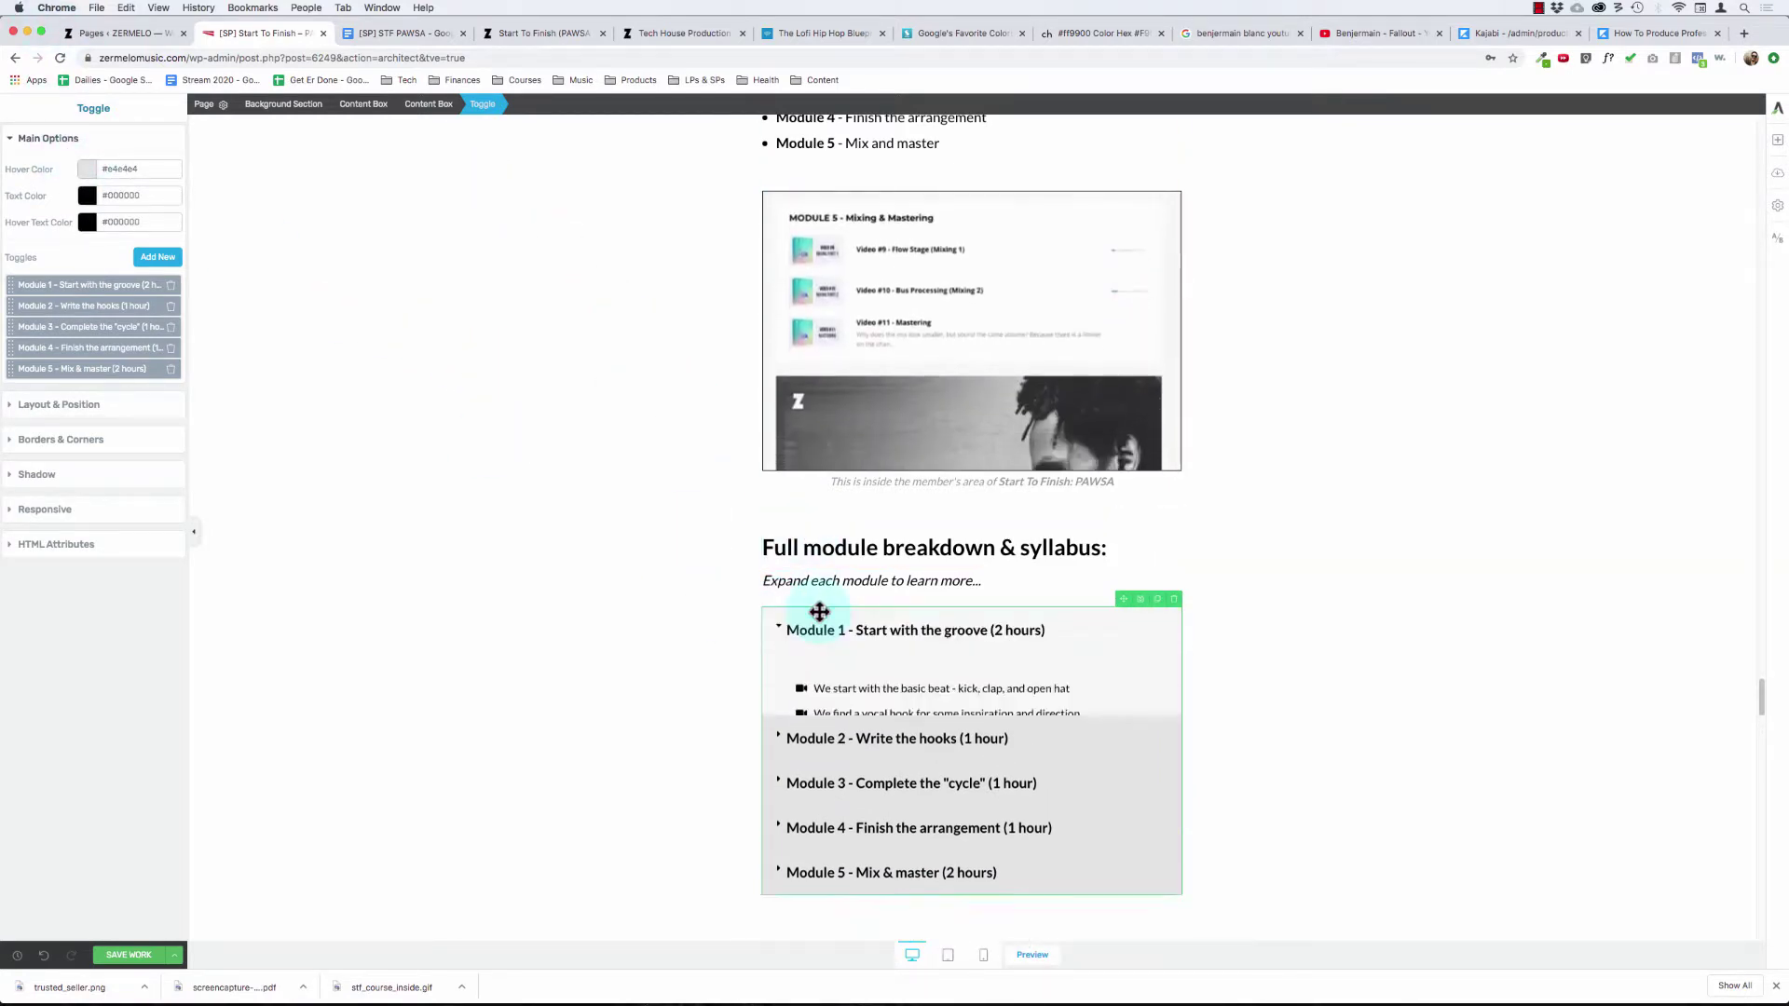
click(820, 612)
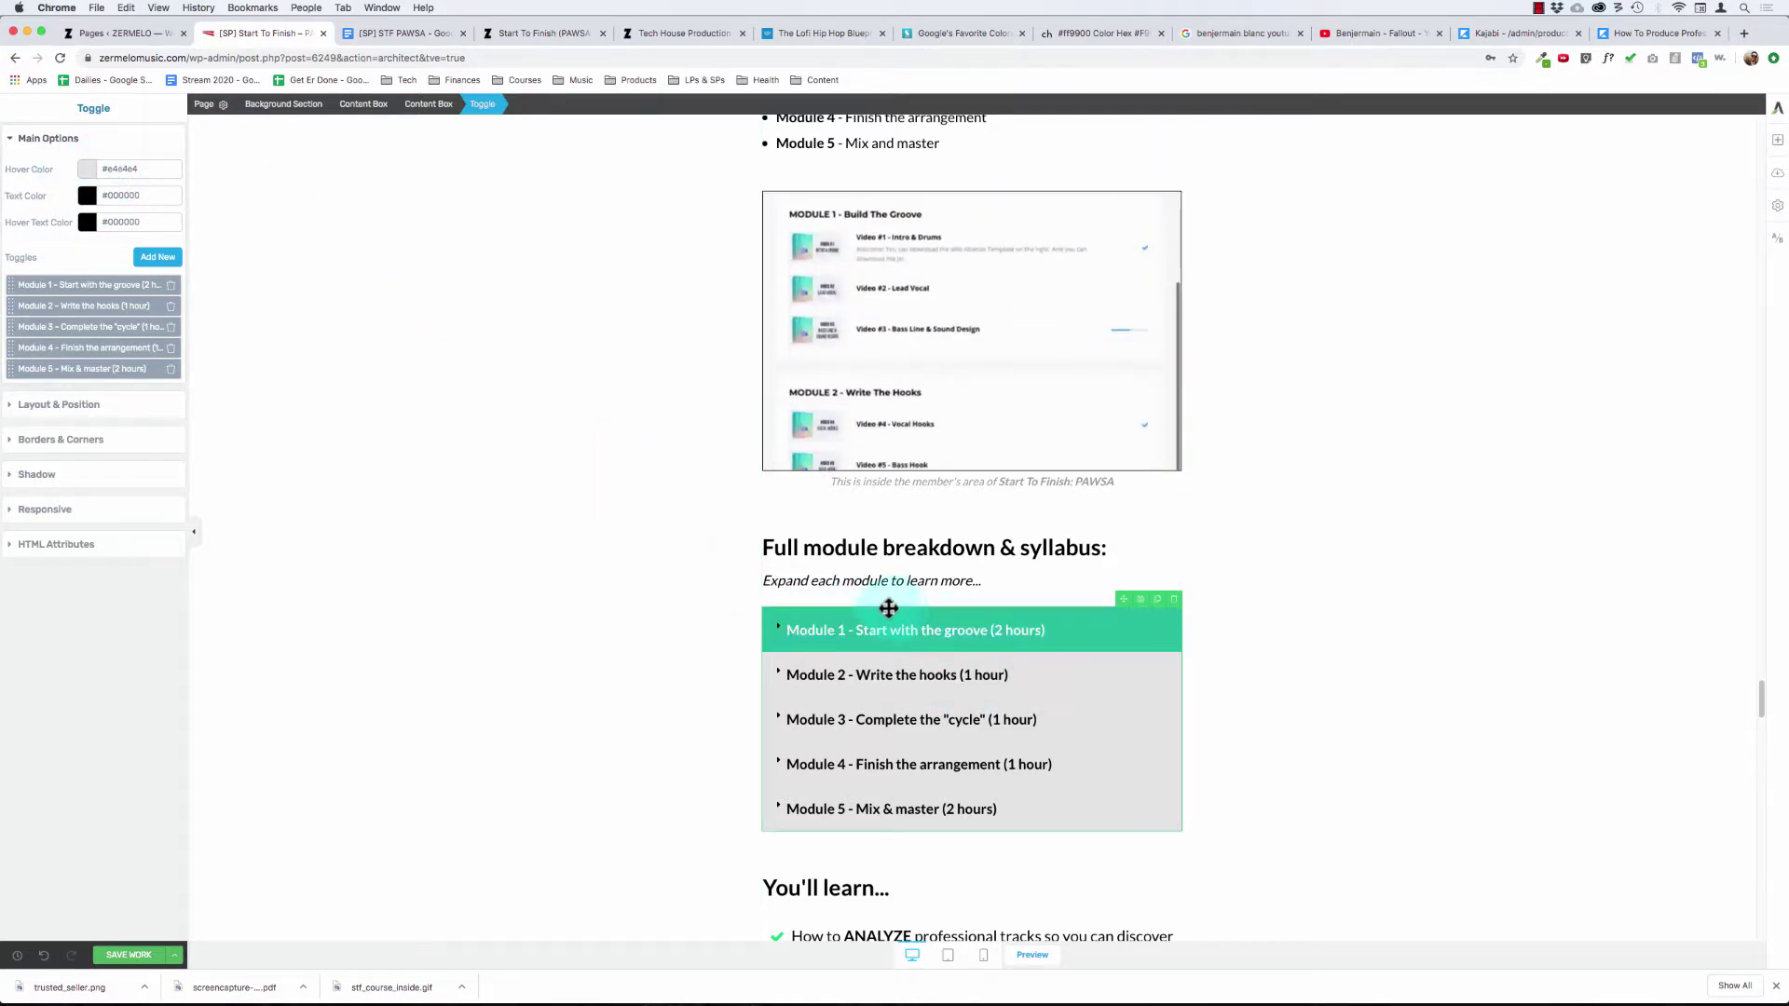
- Look through the #ff9900 shades and tints, the Google colour codes and the tech house course page, then return to the sales page
scroll(646, 534, up, 15)
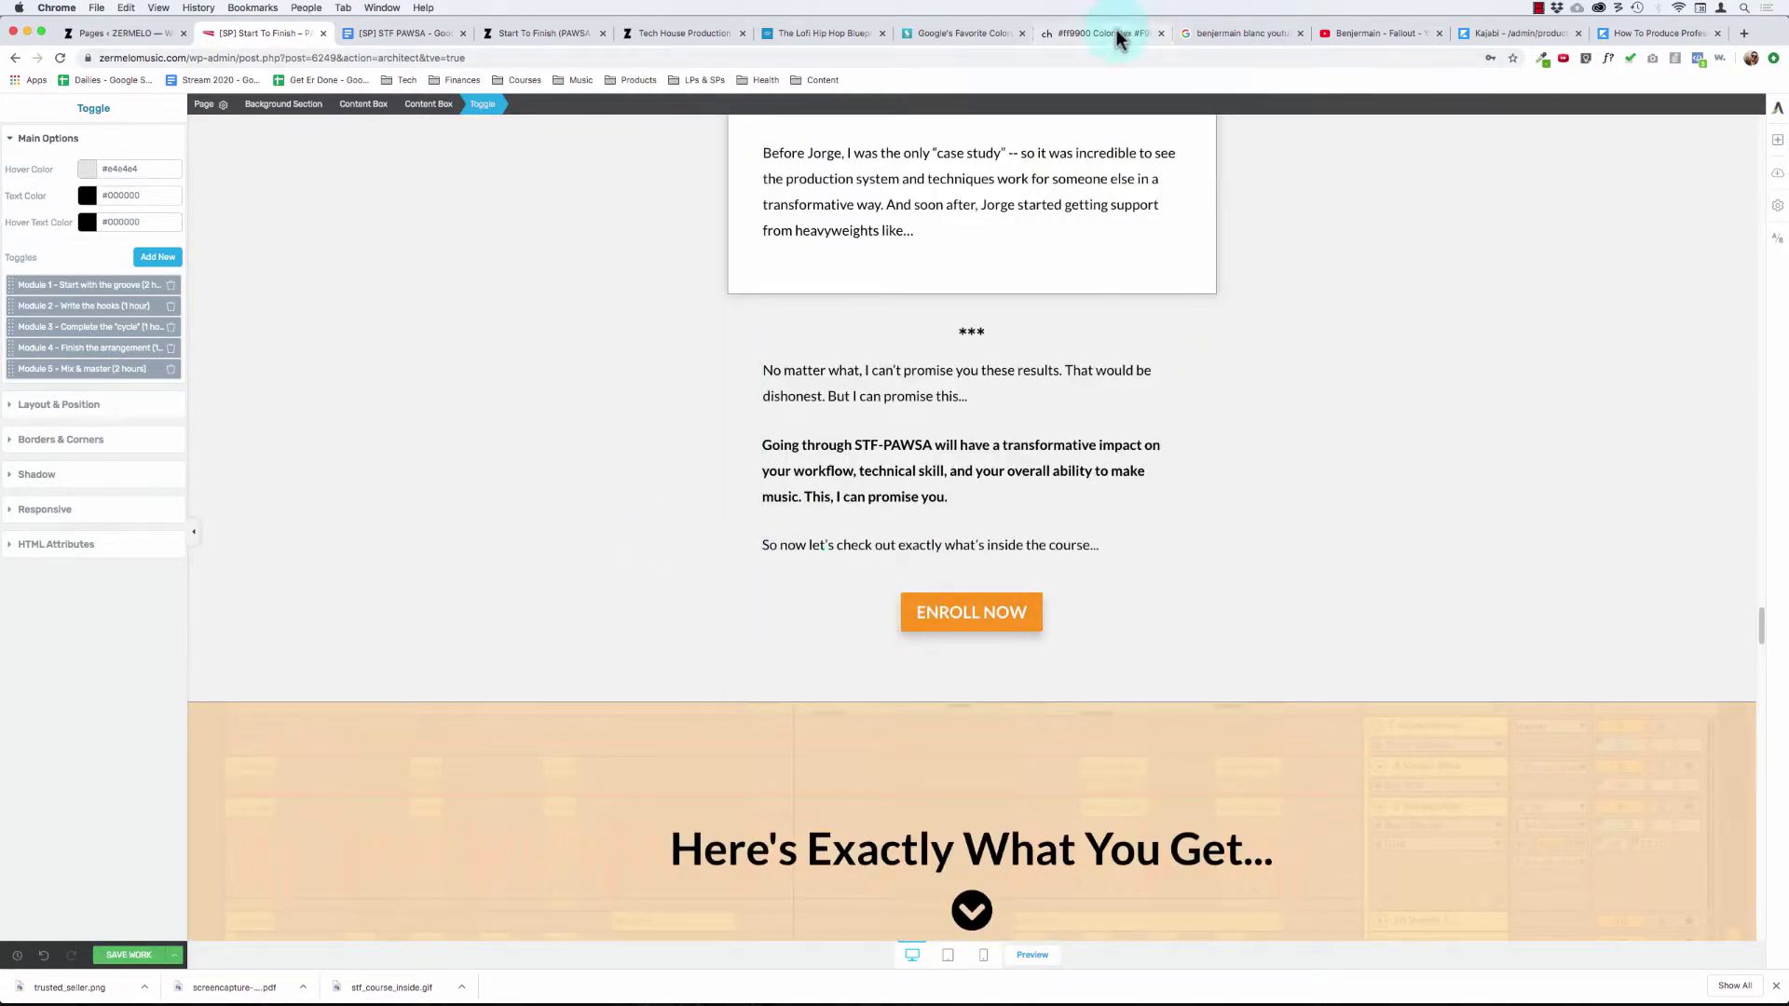
click(1067, 35)
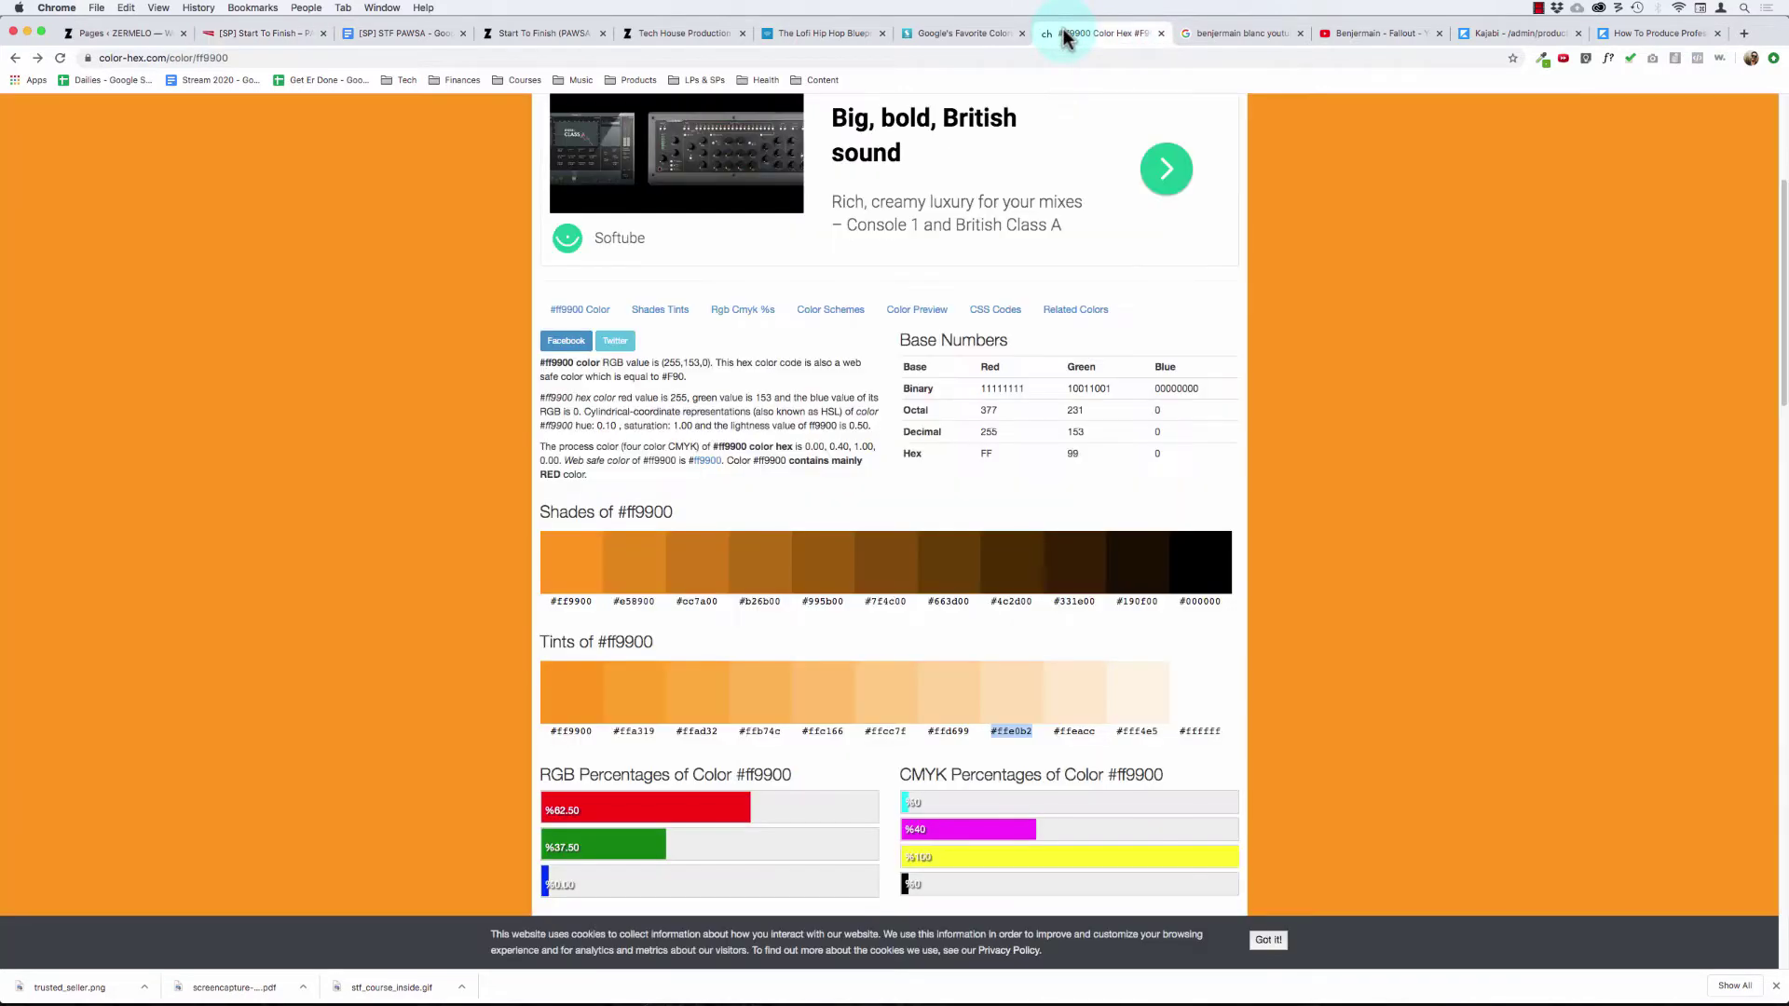
scroll(378, 438, up, 4)
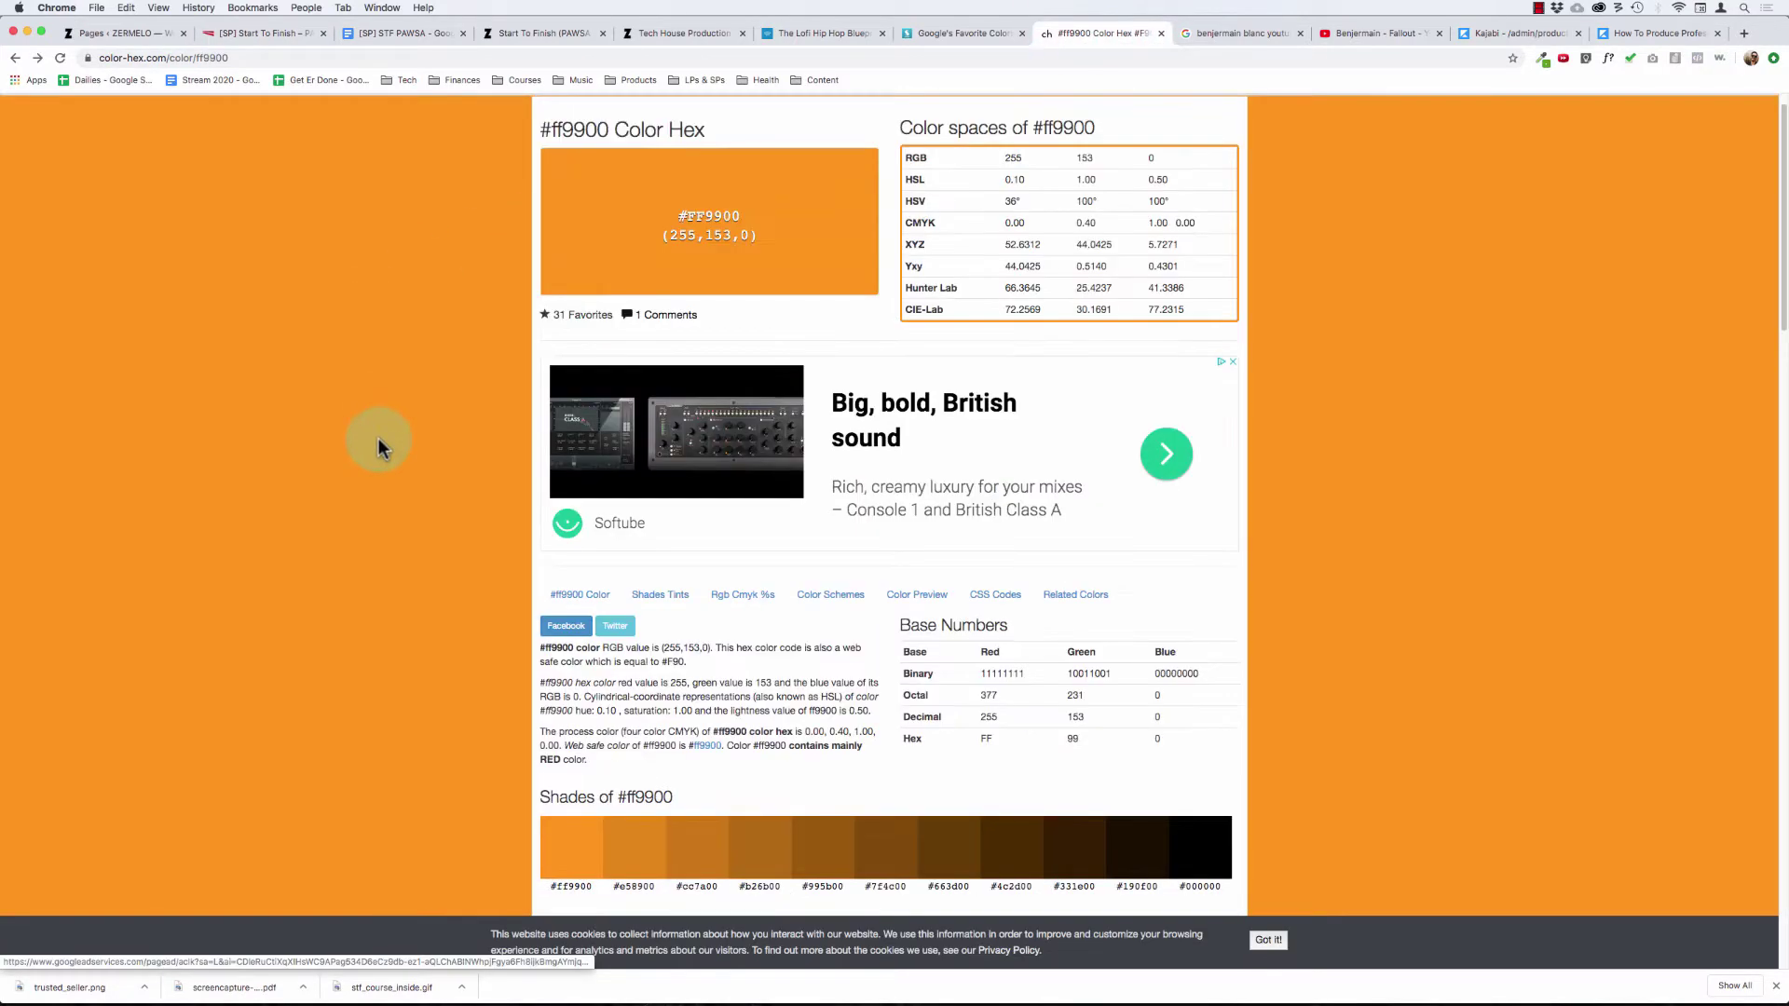
scroll(378, 438, down, 7)
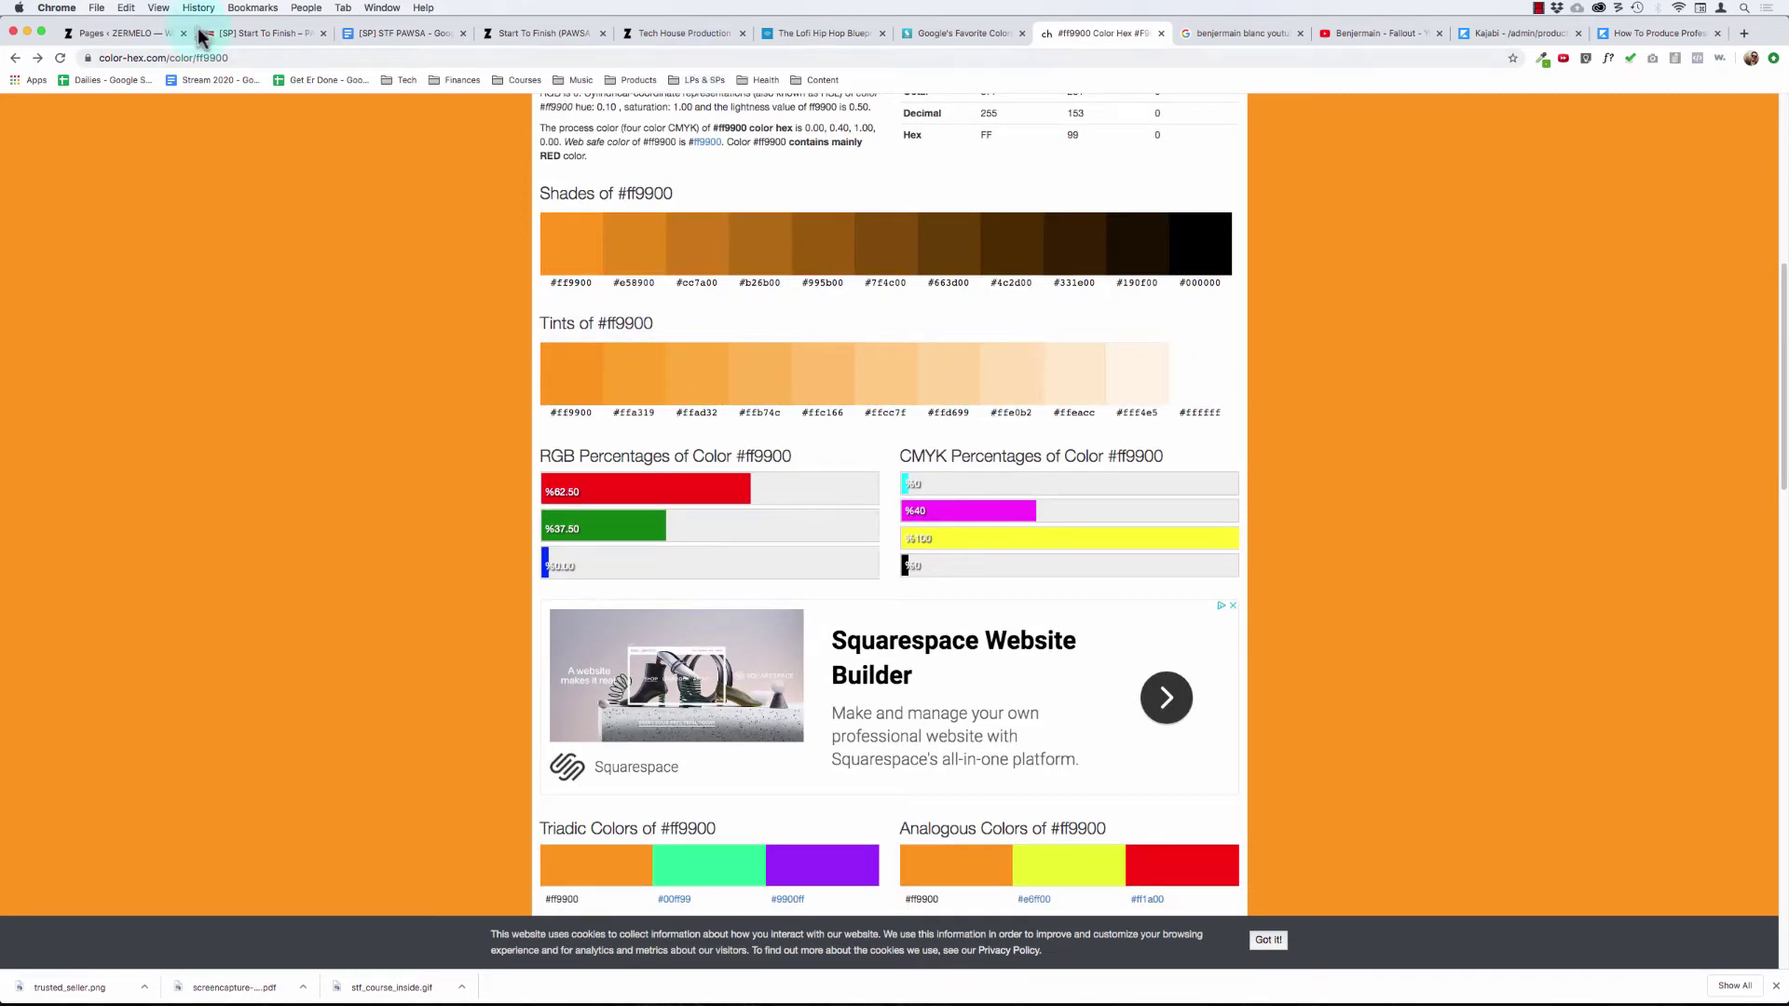
click(250, 37)
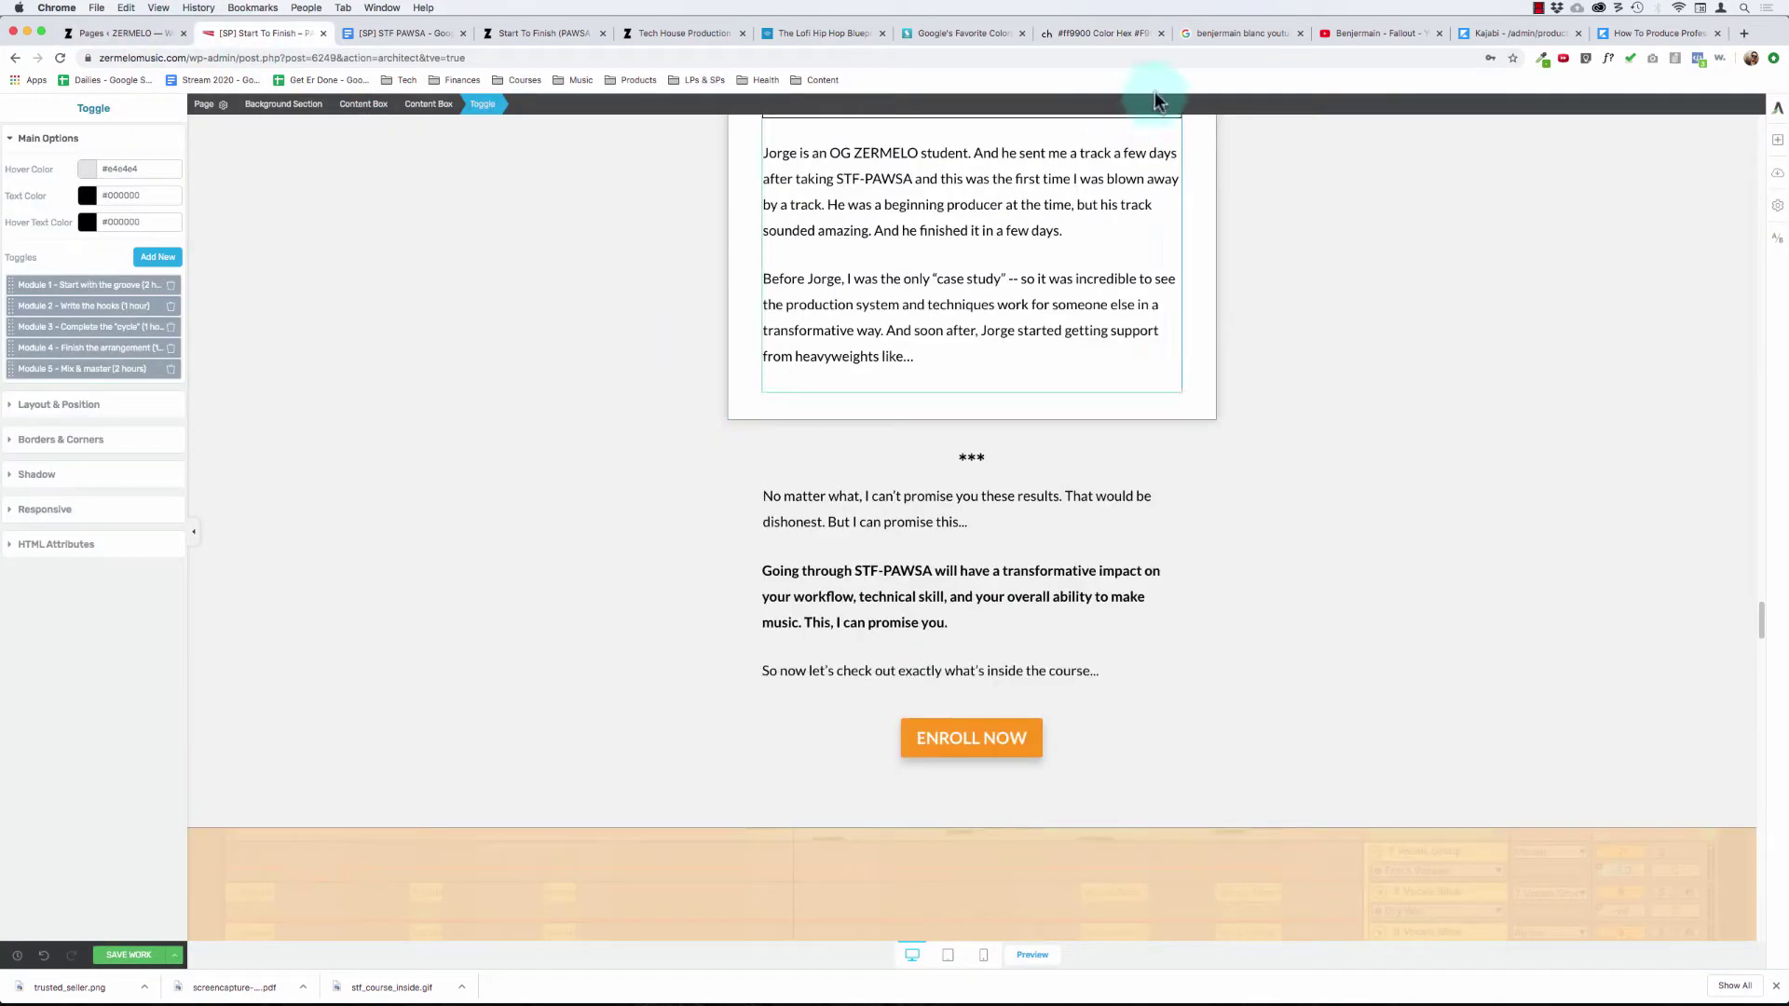
click(1234, 32)
click(1075, 30)
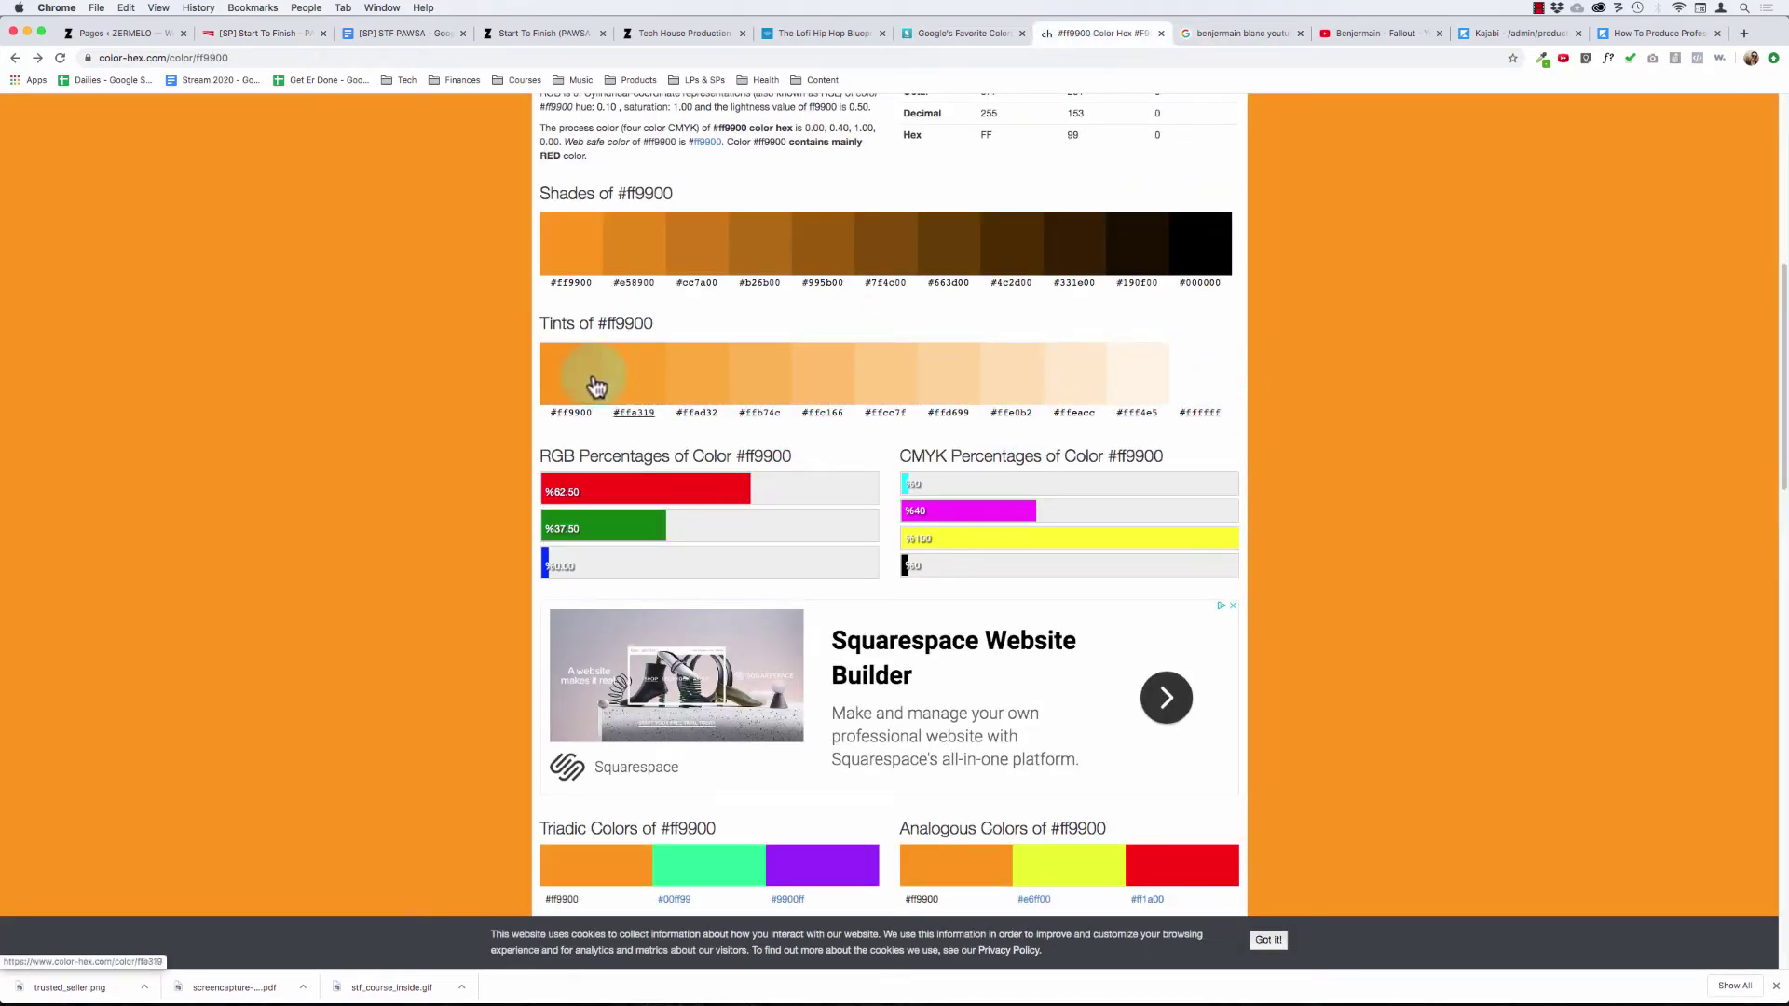
click(952, 39)
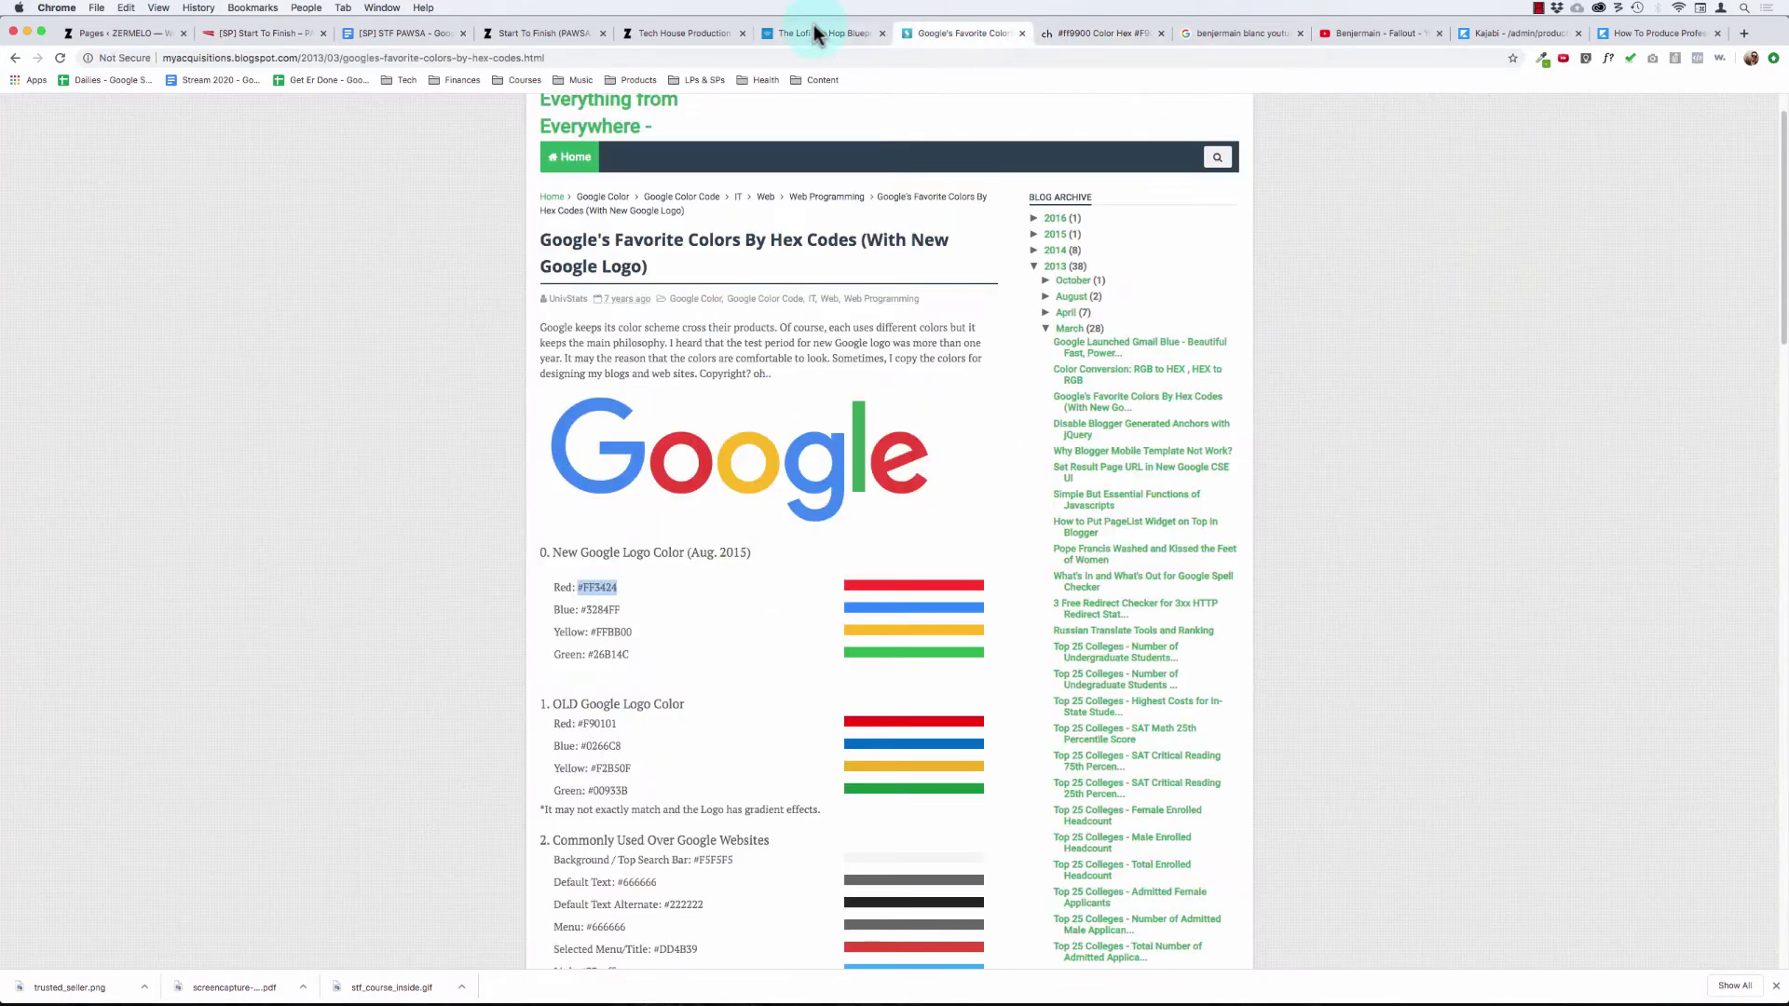
click(815, 34)
click(663, 37)
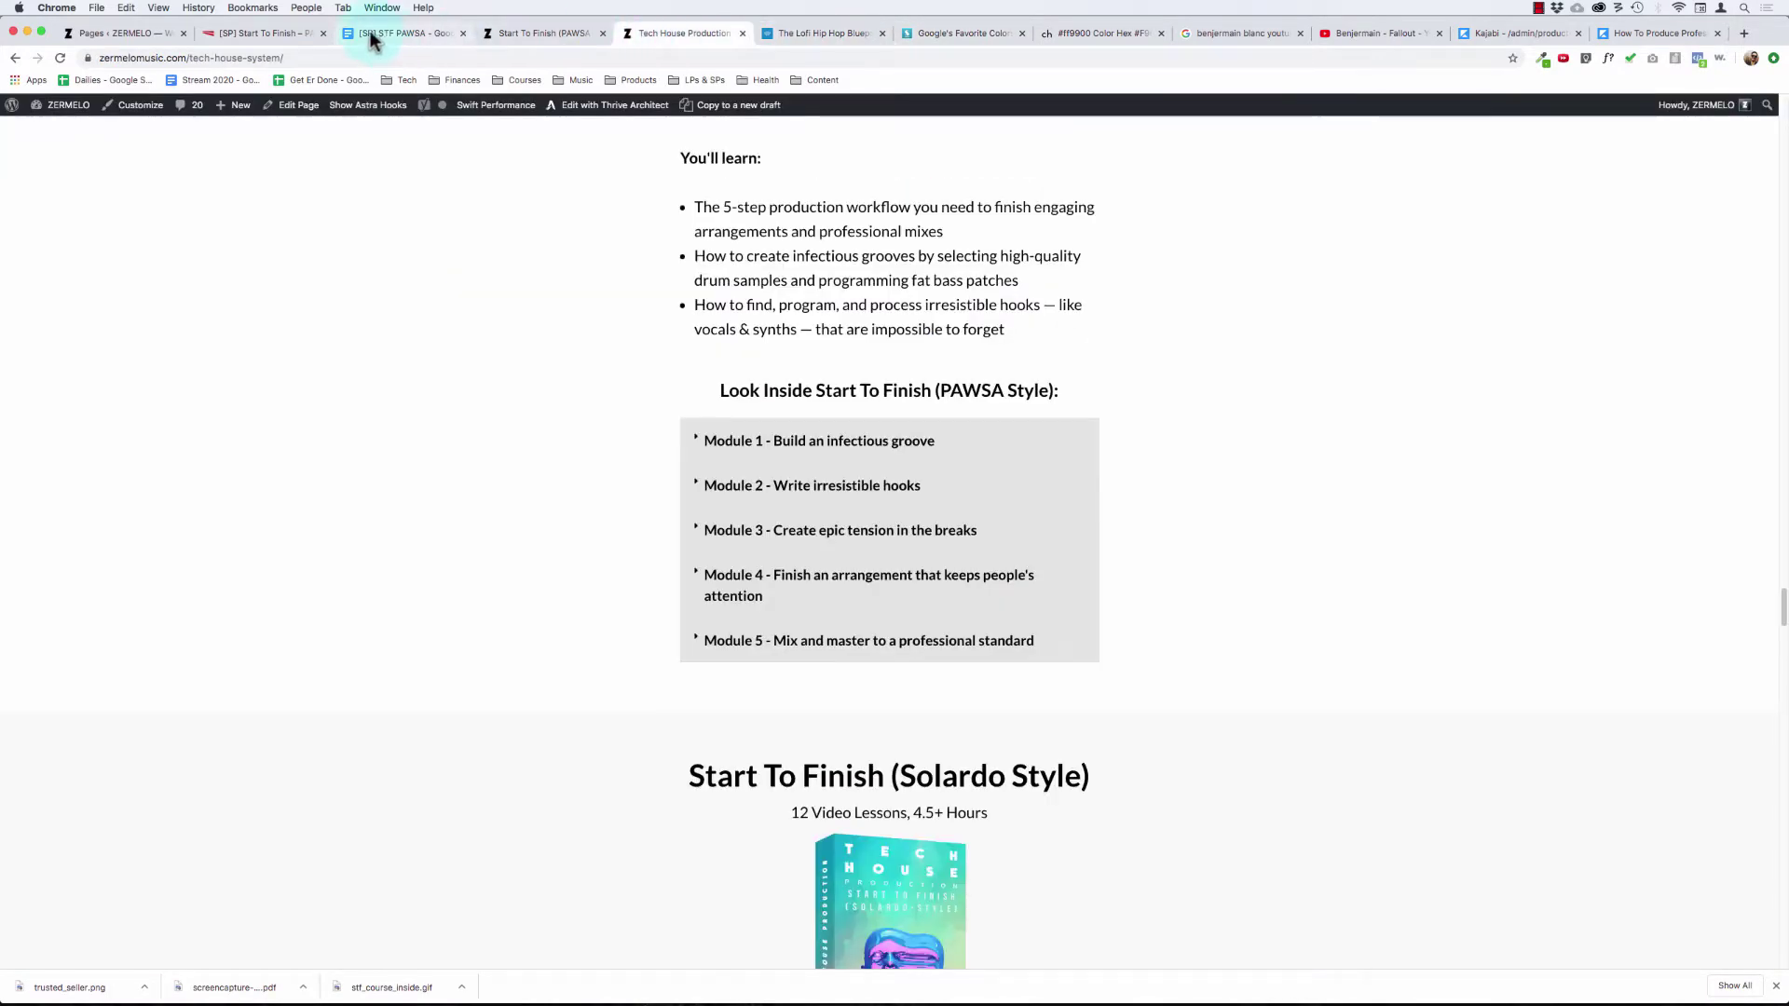
click(282, 36)
- Expand Module 1 in the syllabus toggle and examine the styling options of the toggle and its headline text
scroll(758, 500, down, 3)
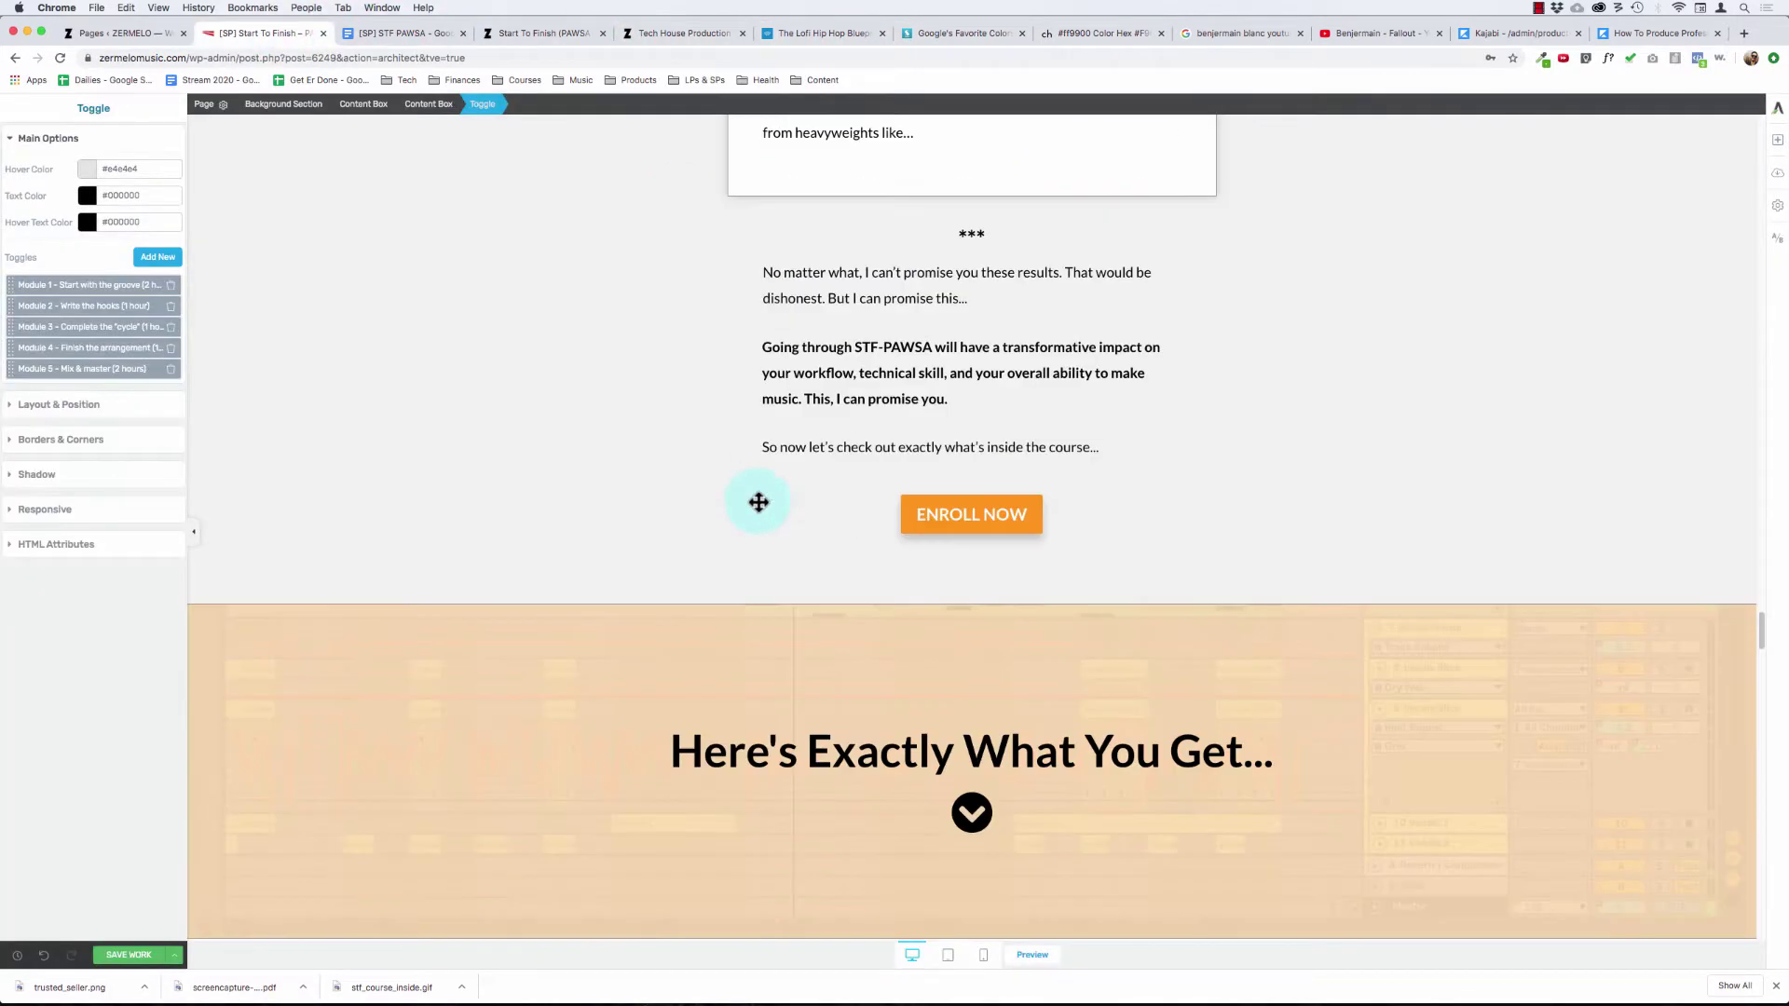
scroll(758, 502, up, 3)
scroll(758, 502, down, 20)
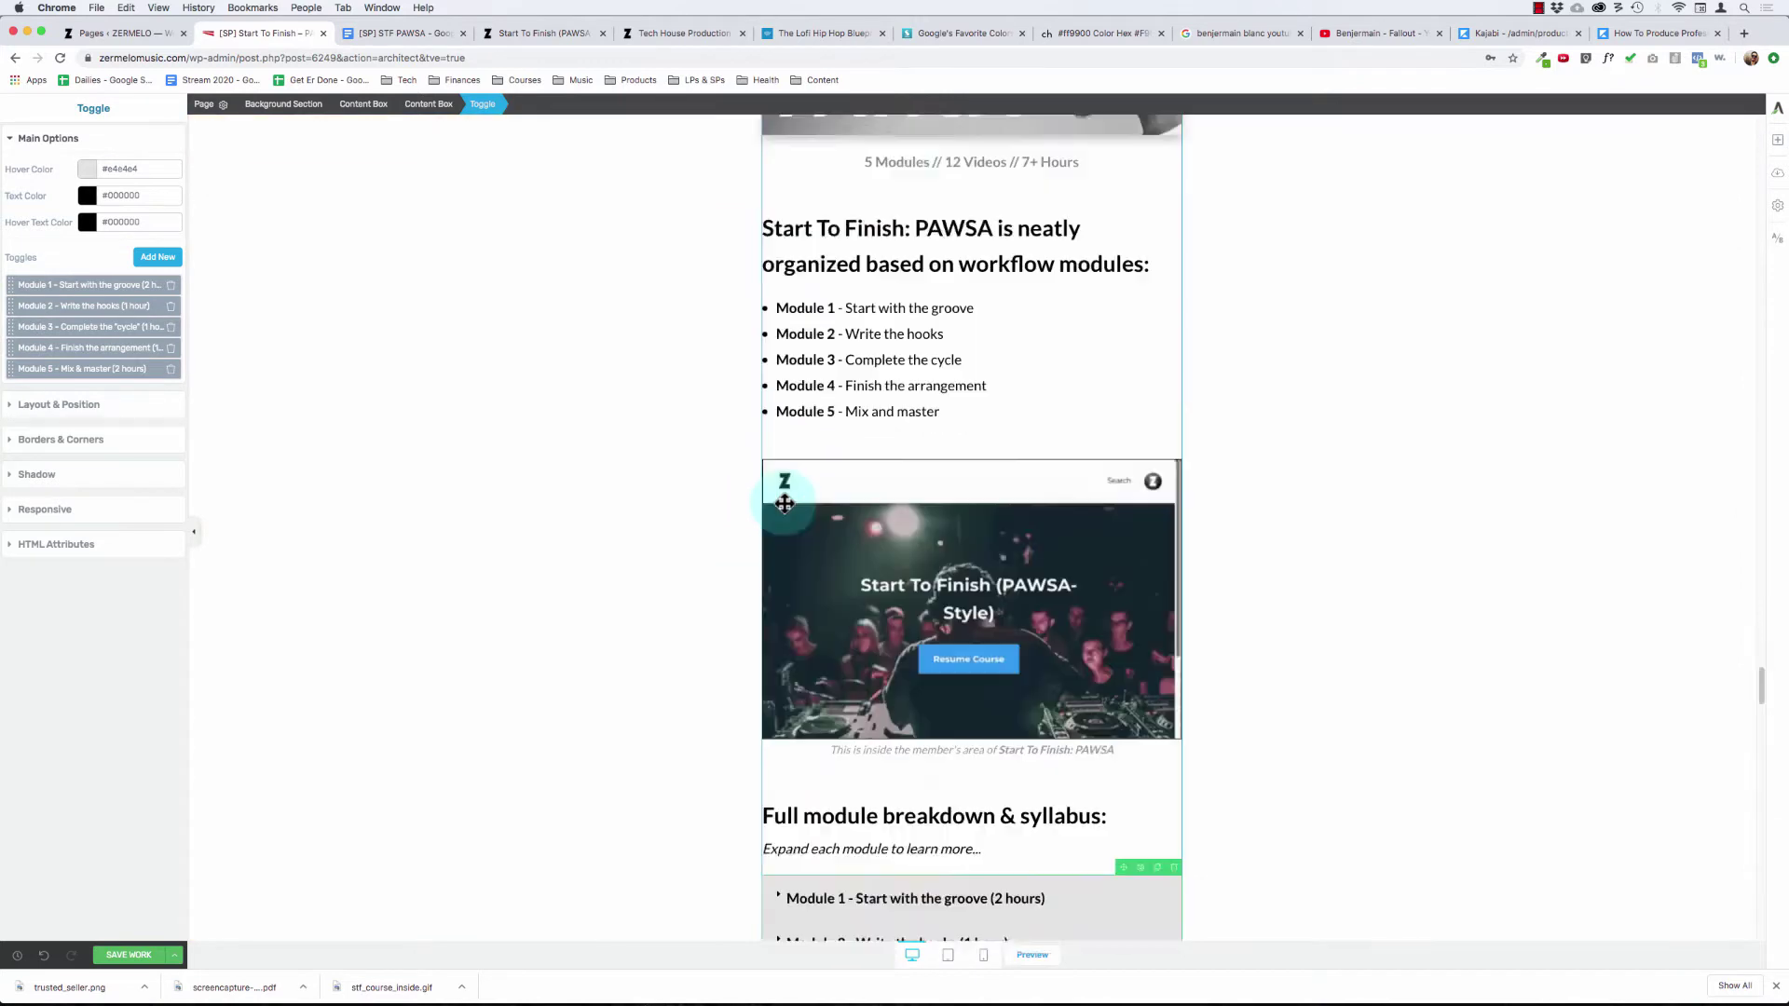
scroll(785, 503, up, 5)
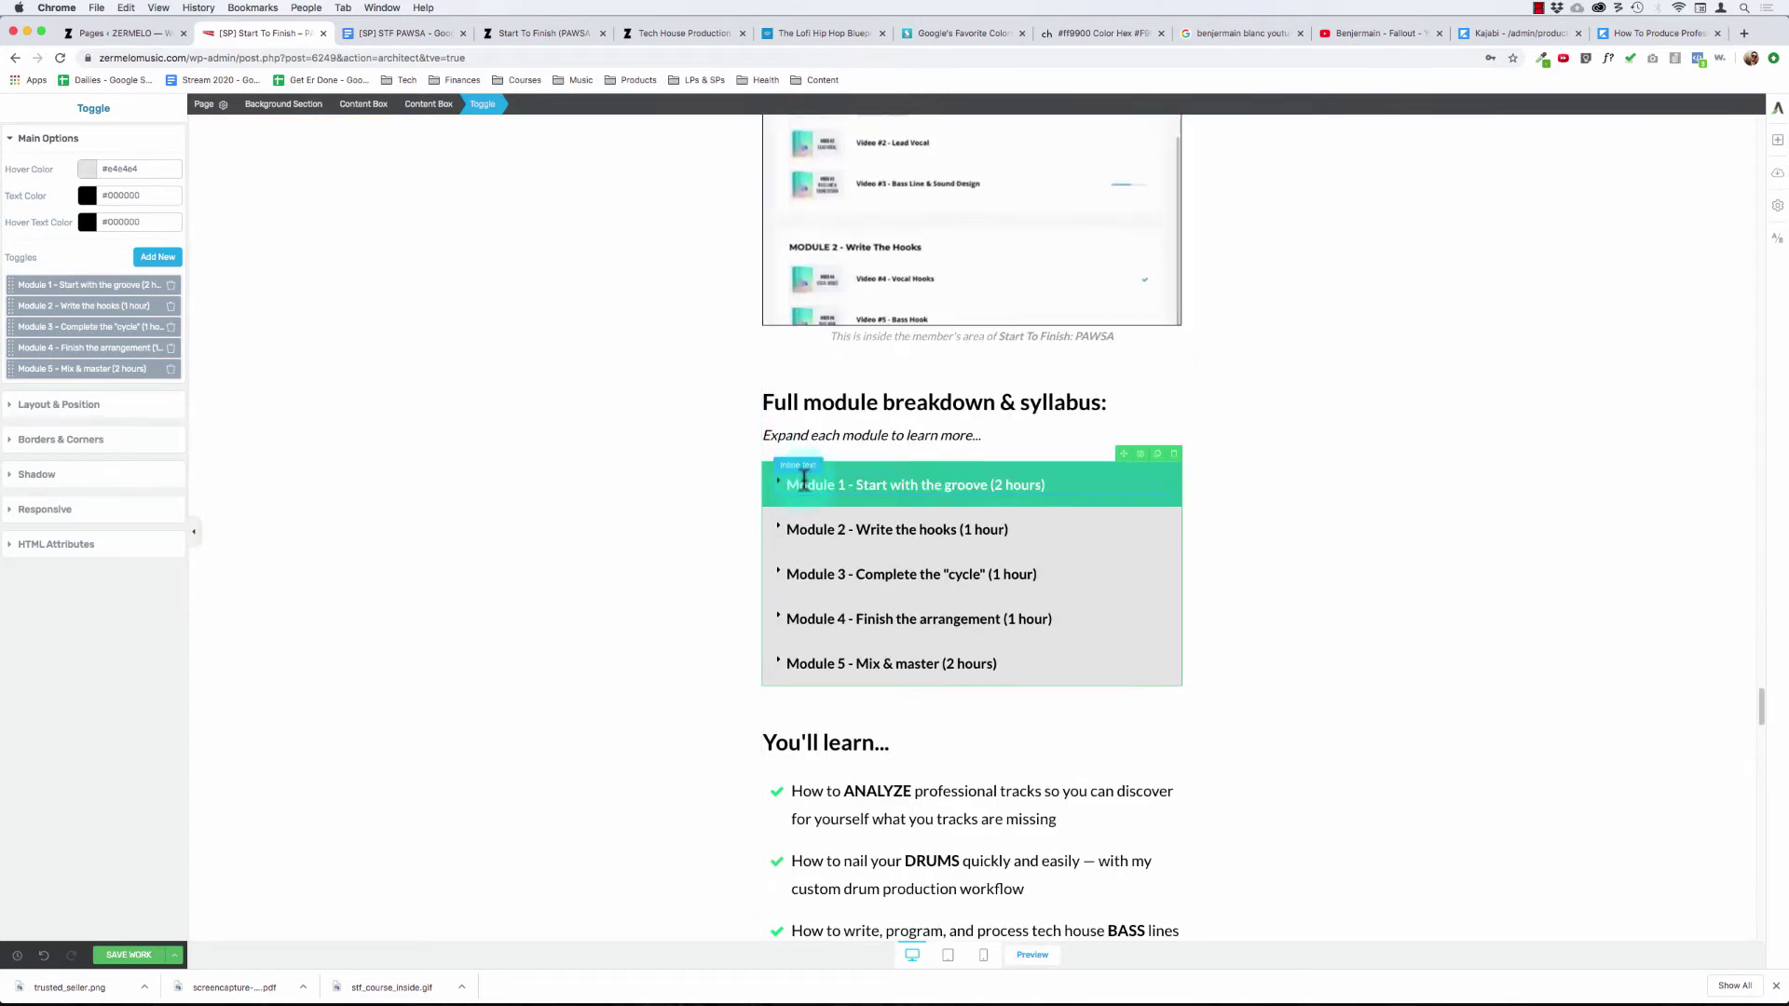
click(766, 470)
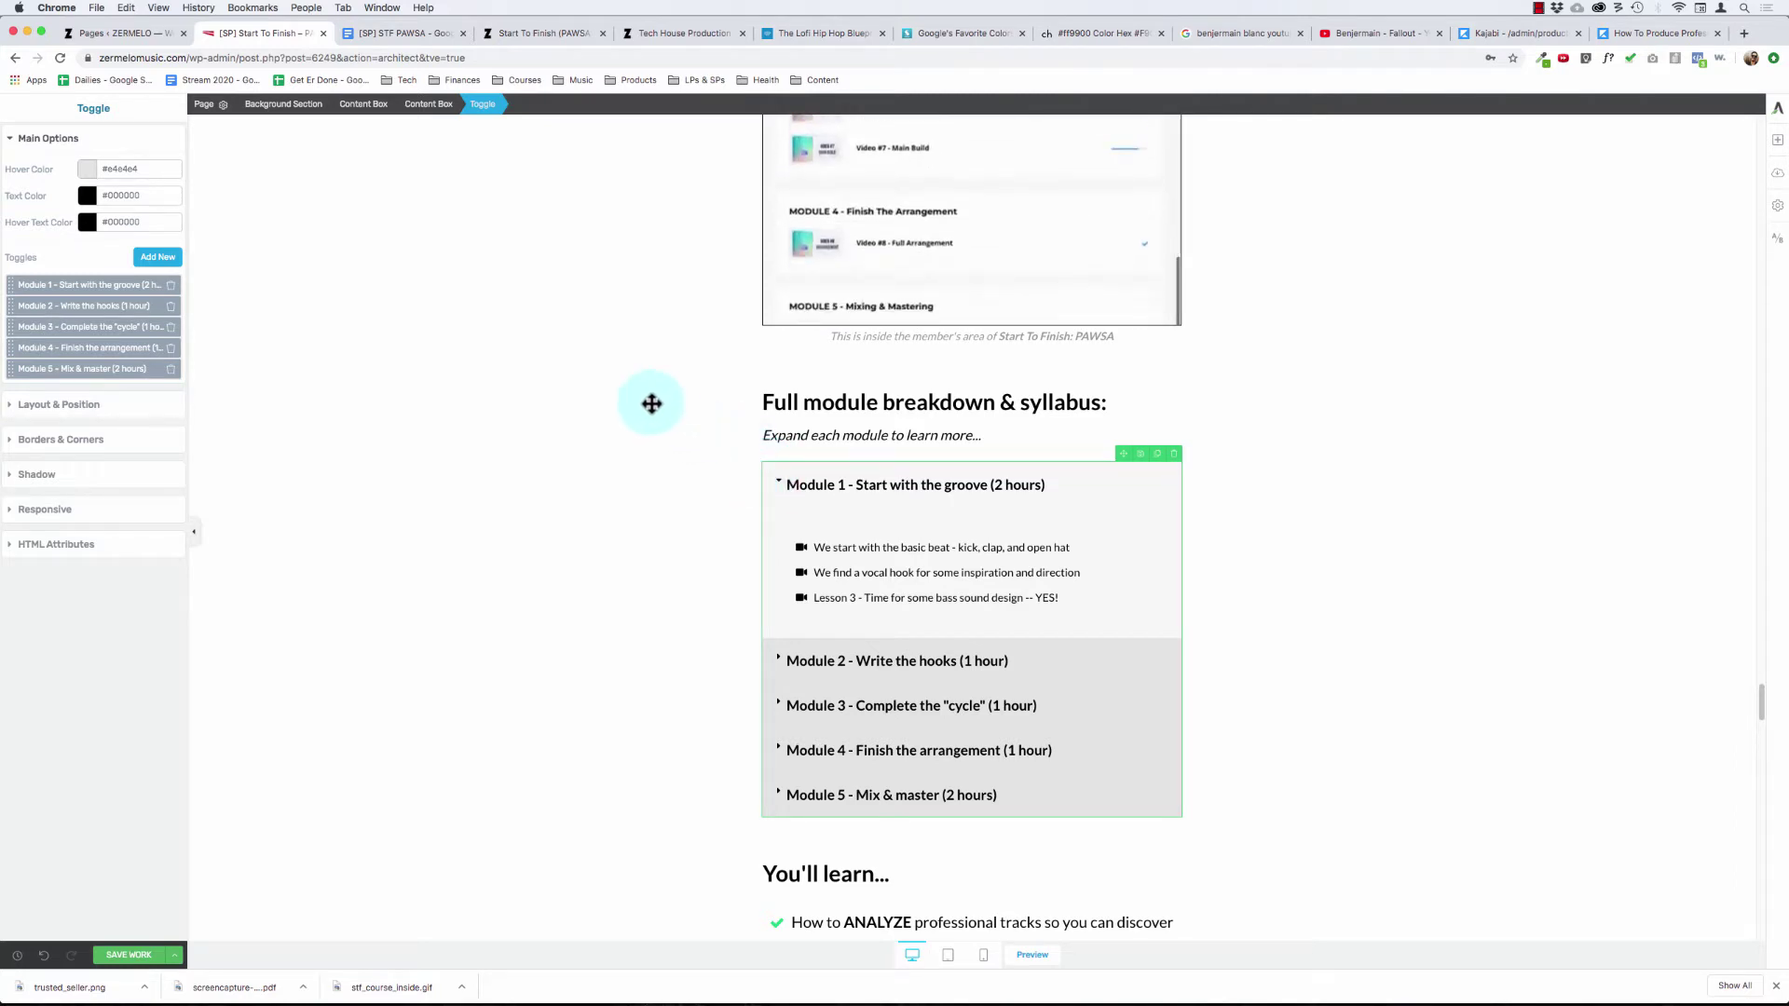
click(94, 175)
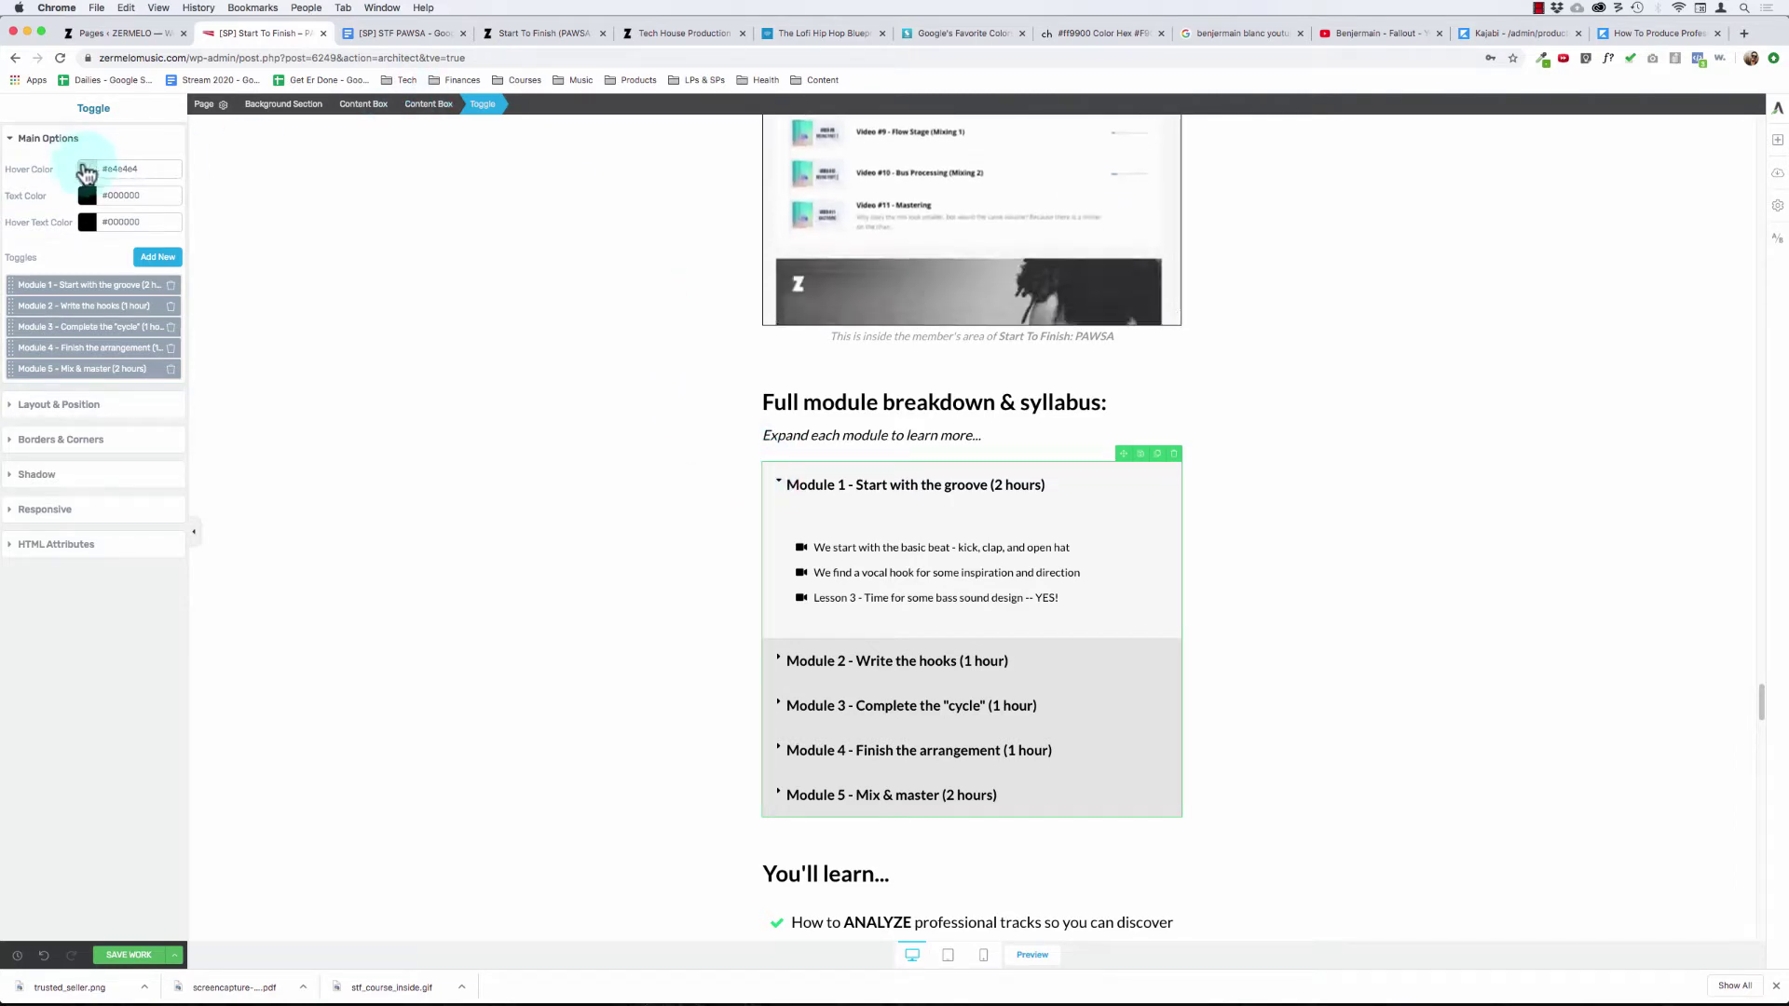
click(42, 436)
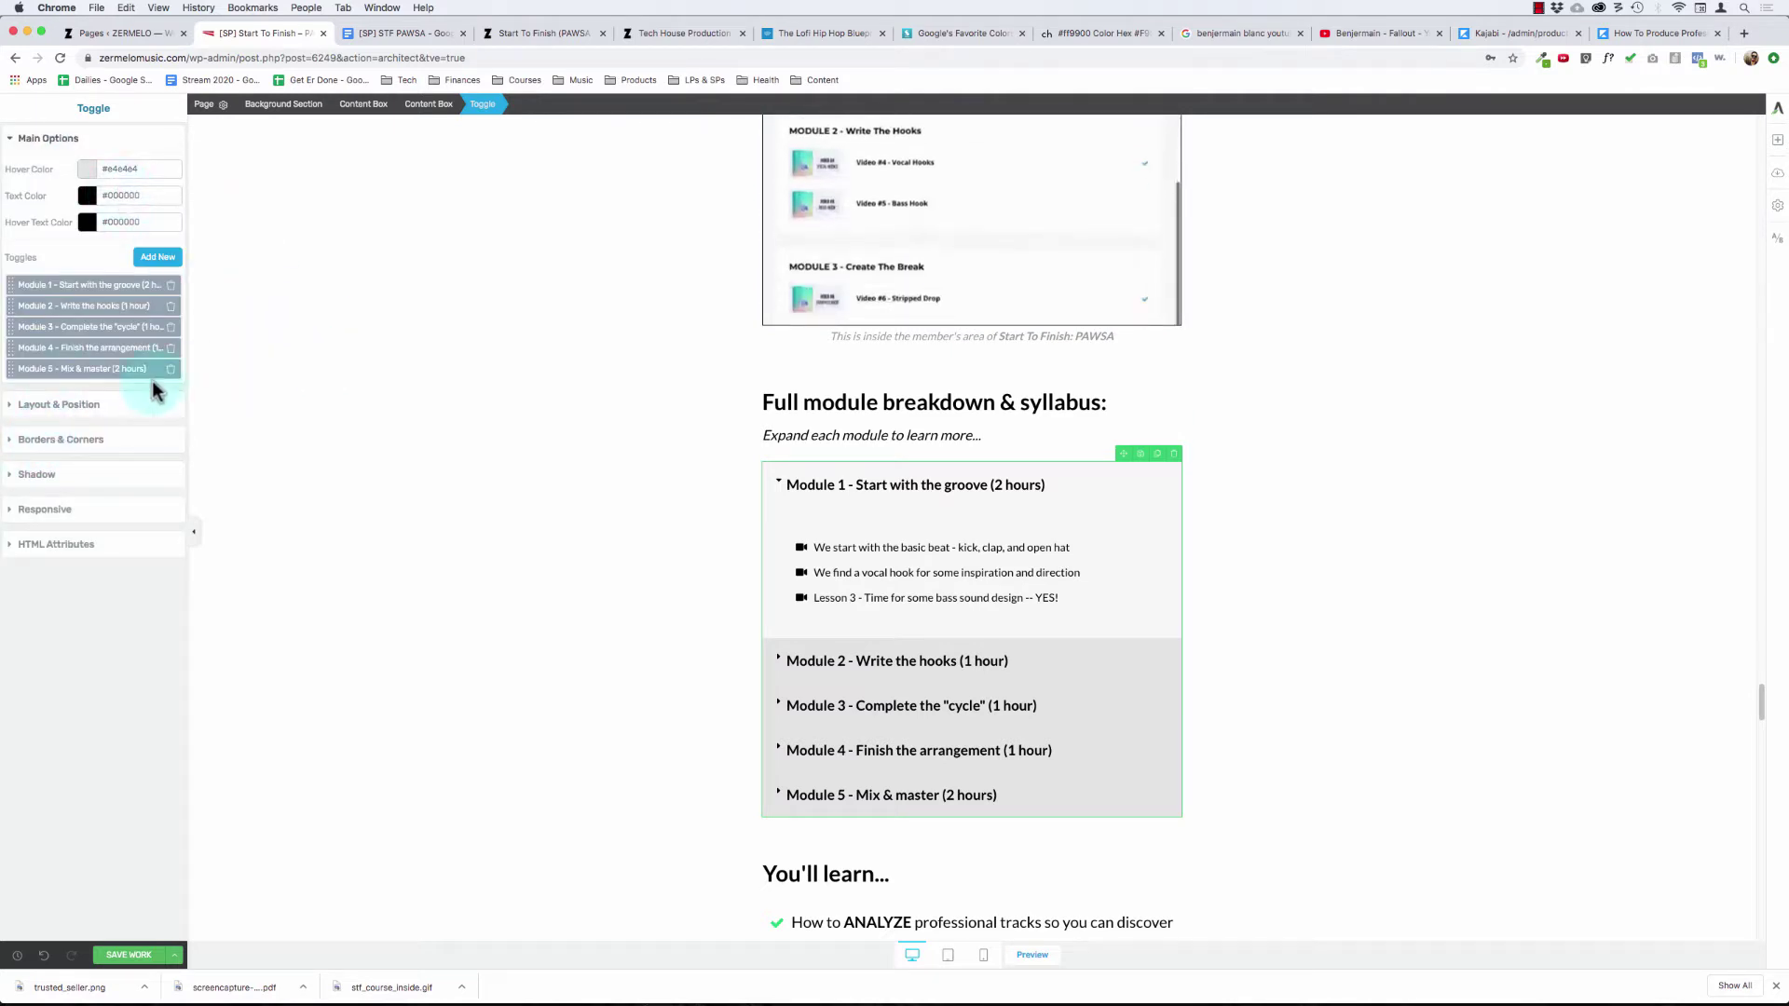
click(917, 482)
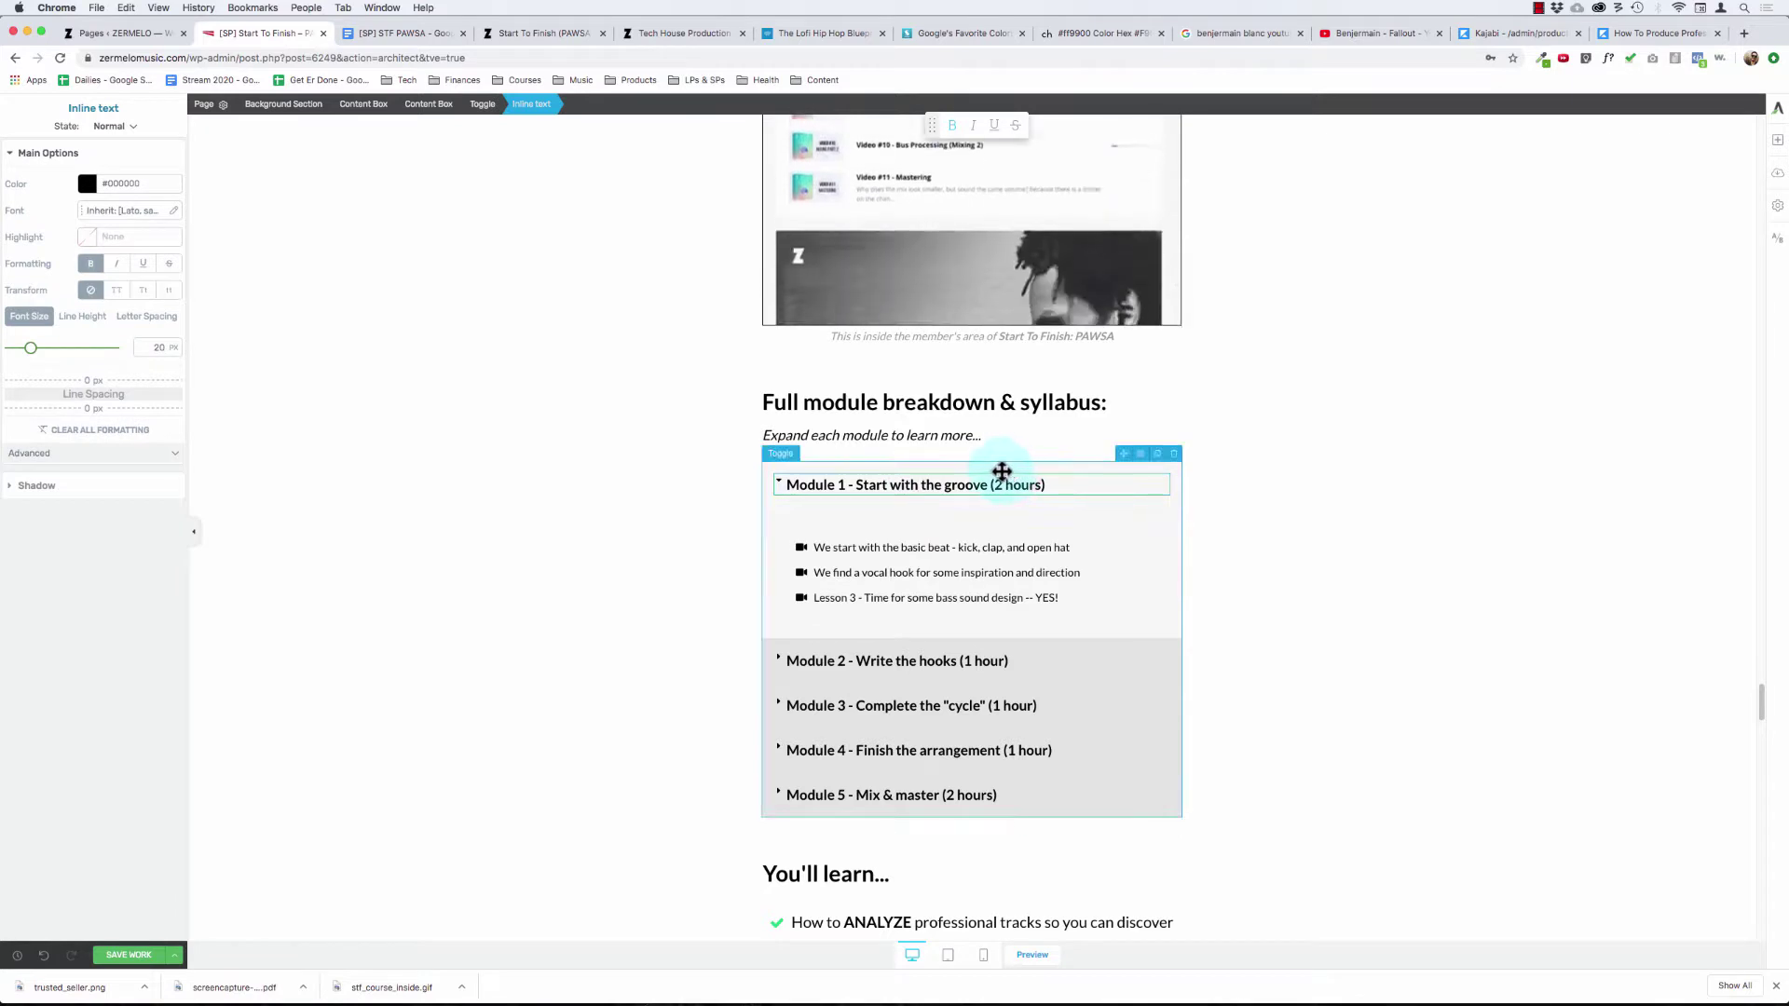
click(483, 103)
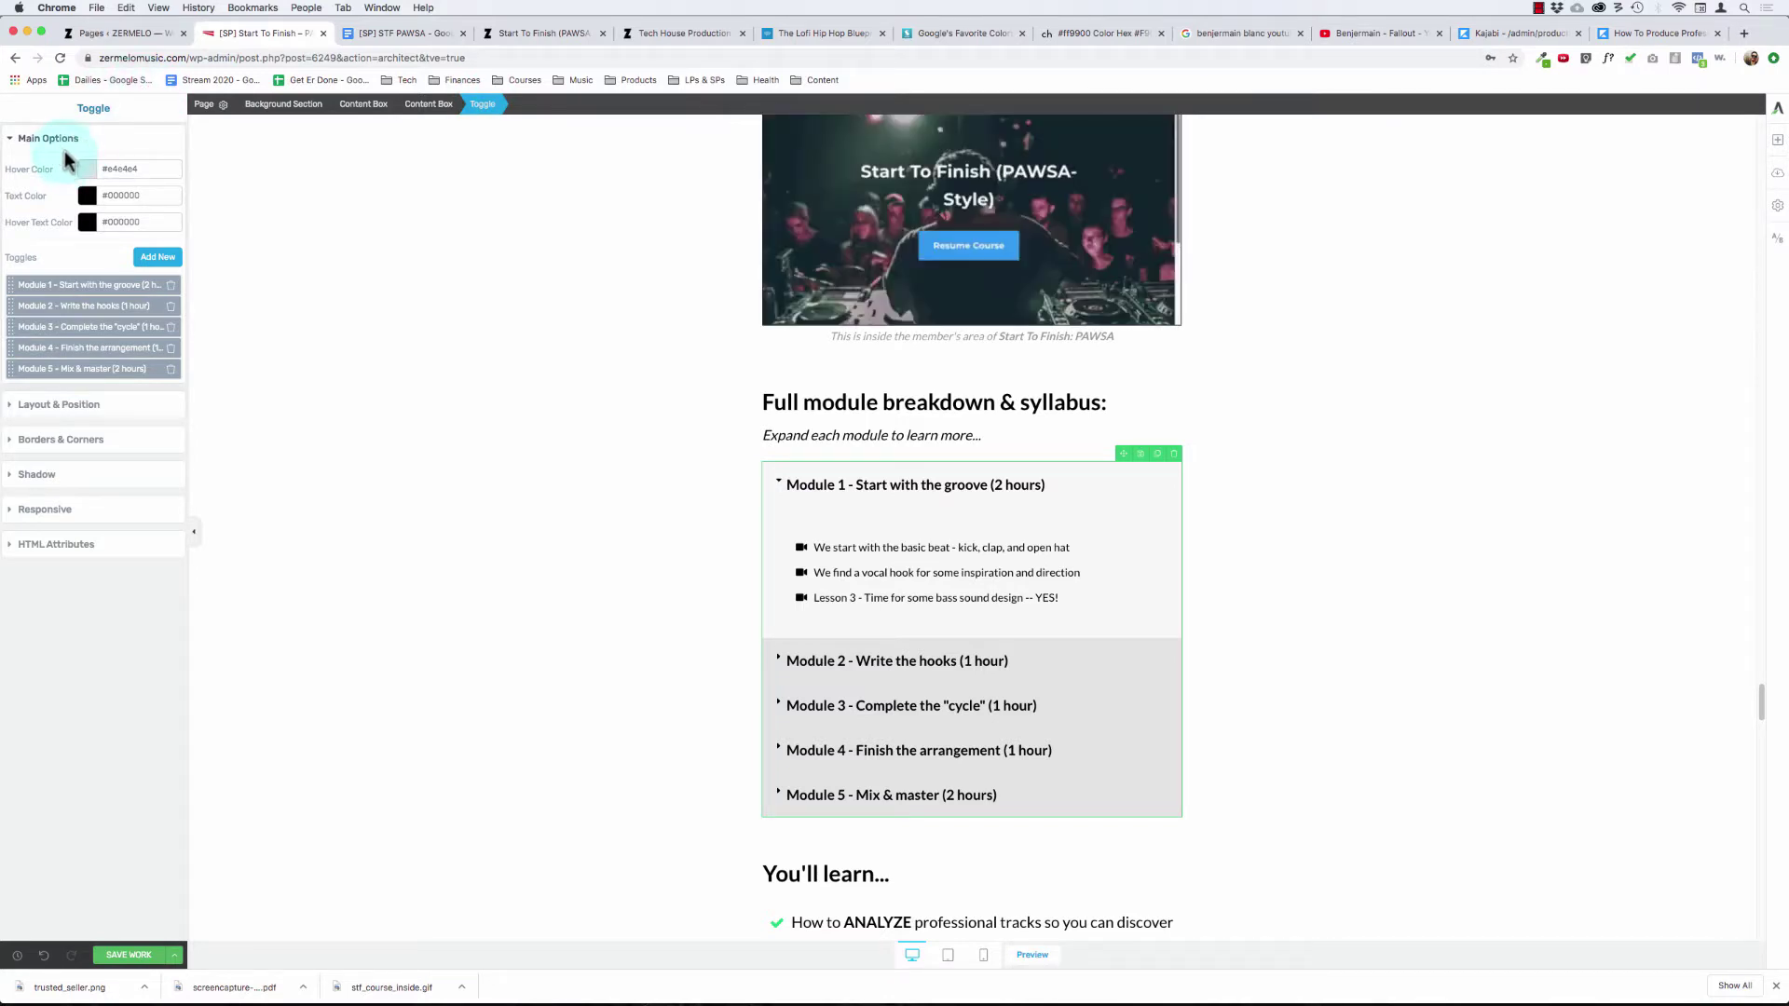
- Insert a new Toggle element between the "Expand each module to learn more..." line and the existing module toggle
click(1772, 149)
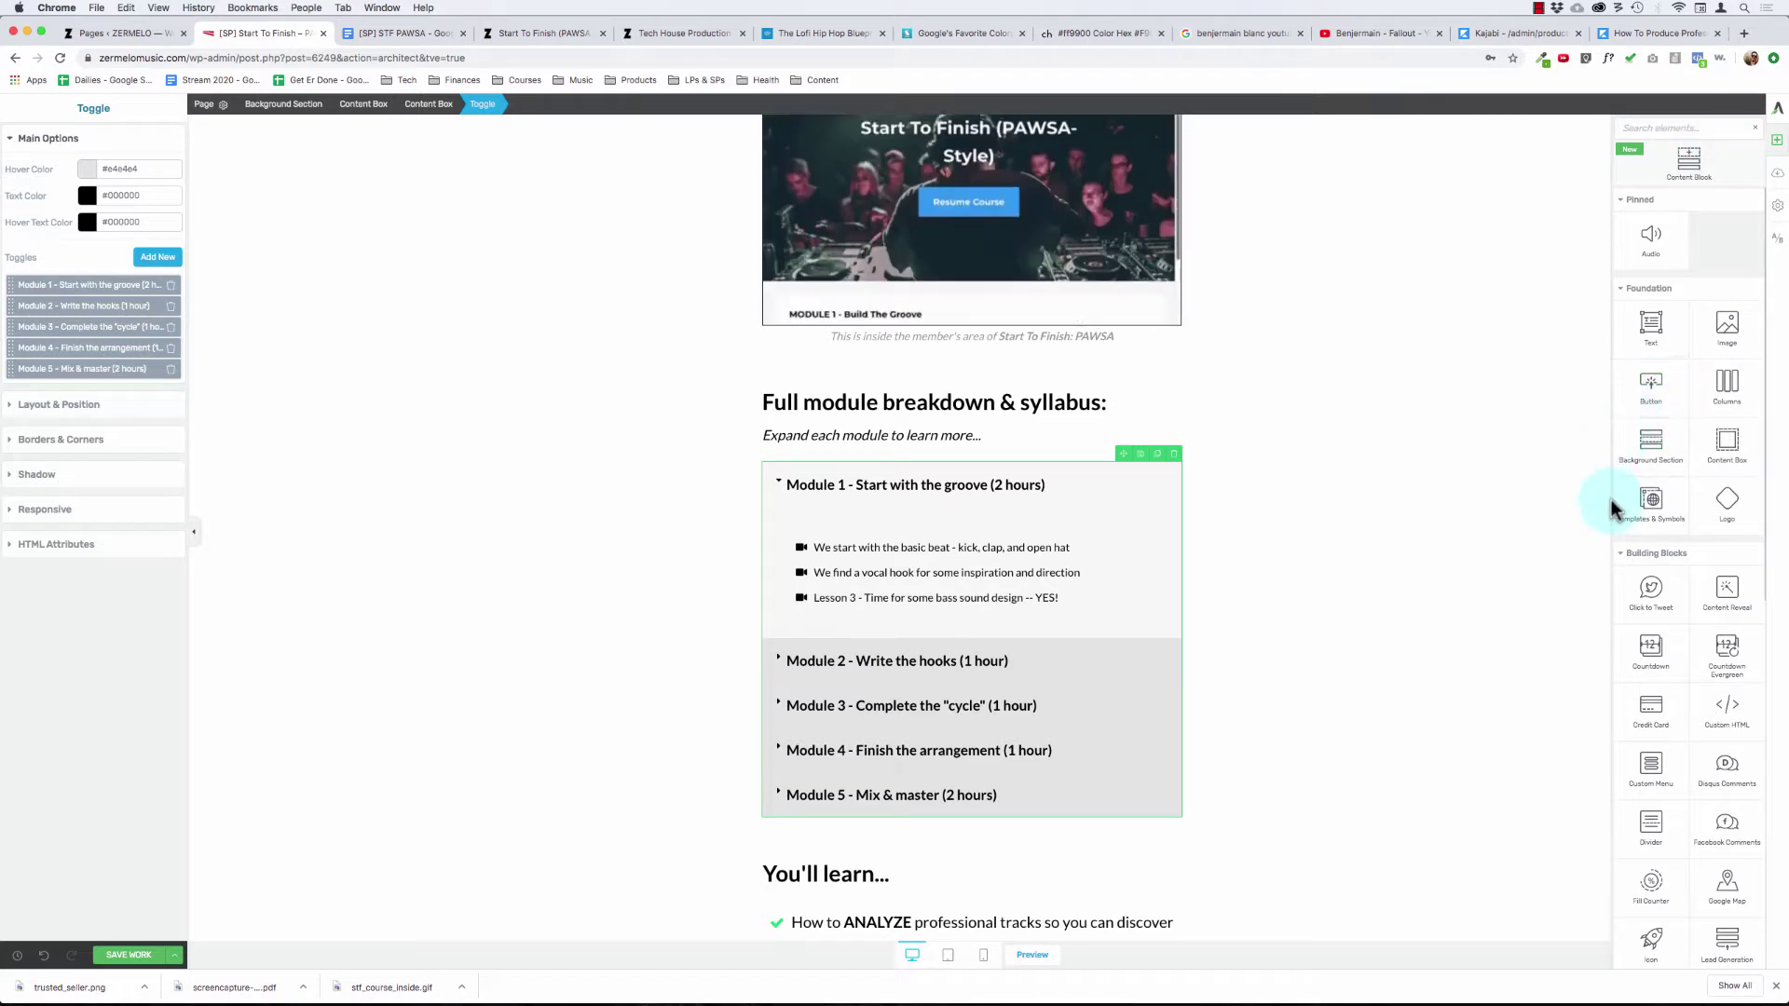
scroll(1662, 538, down, 5)
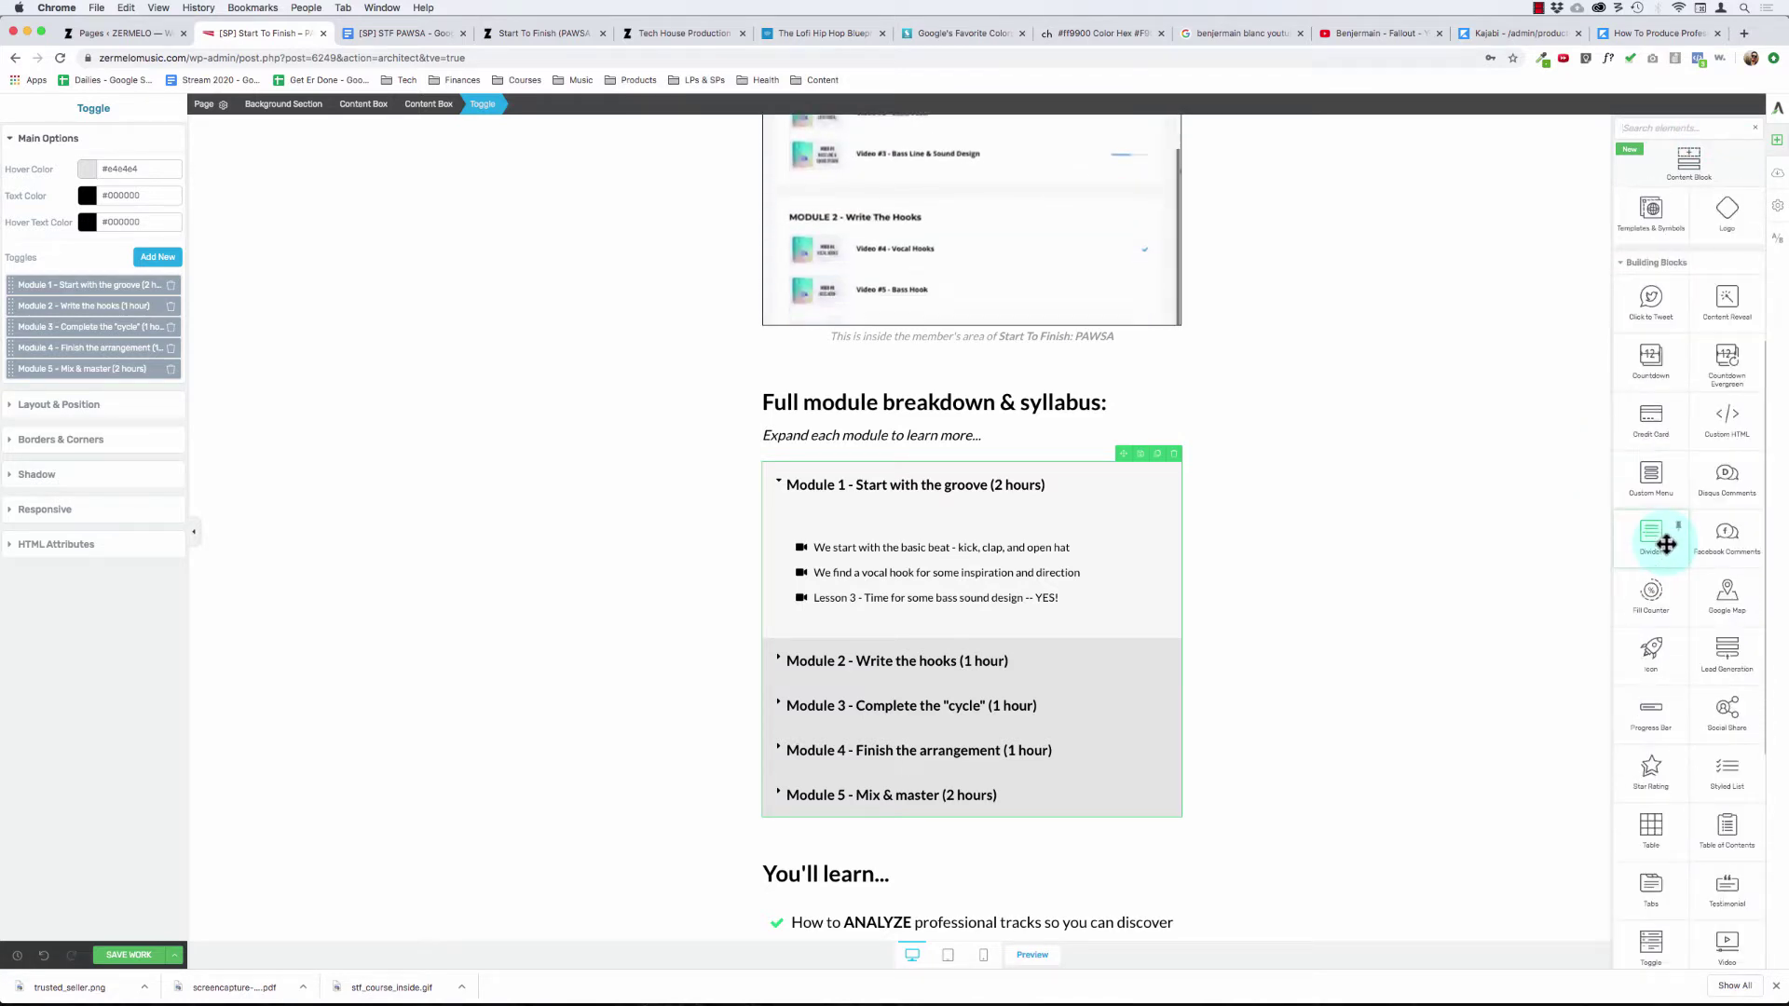
scroll(1665, 544, down, 1)
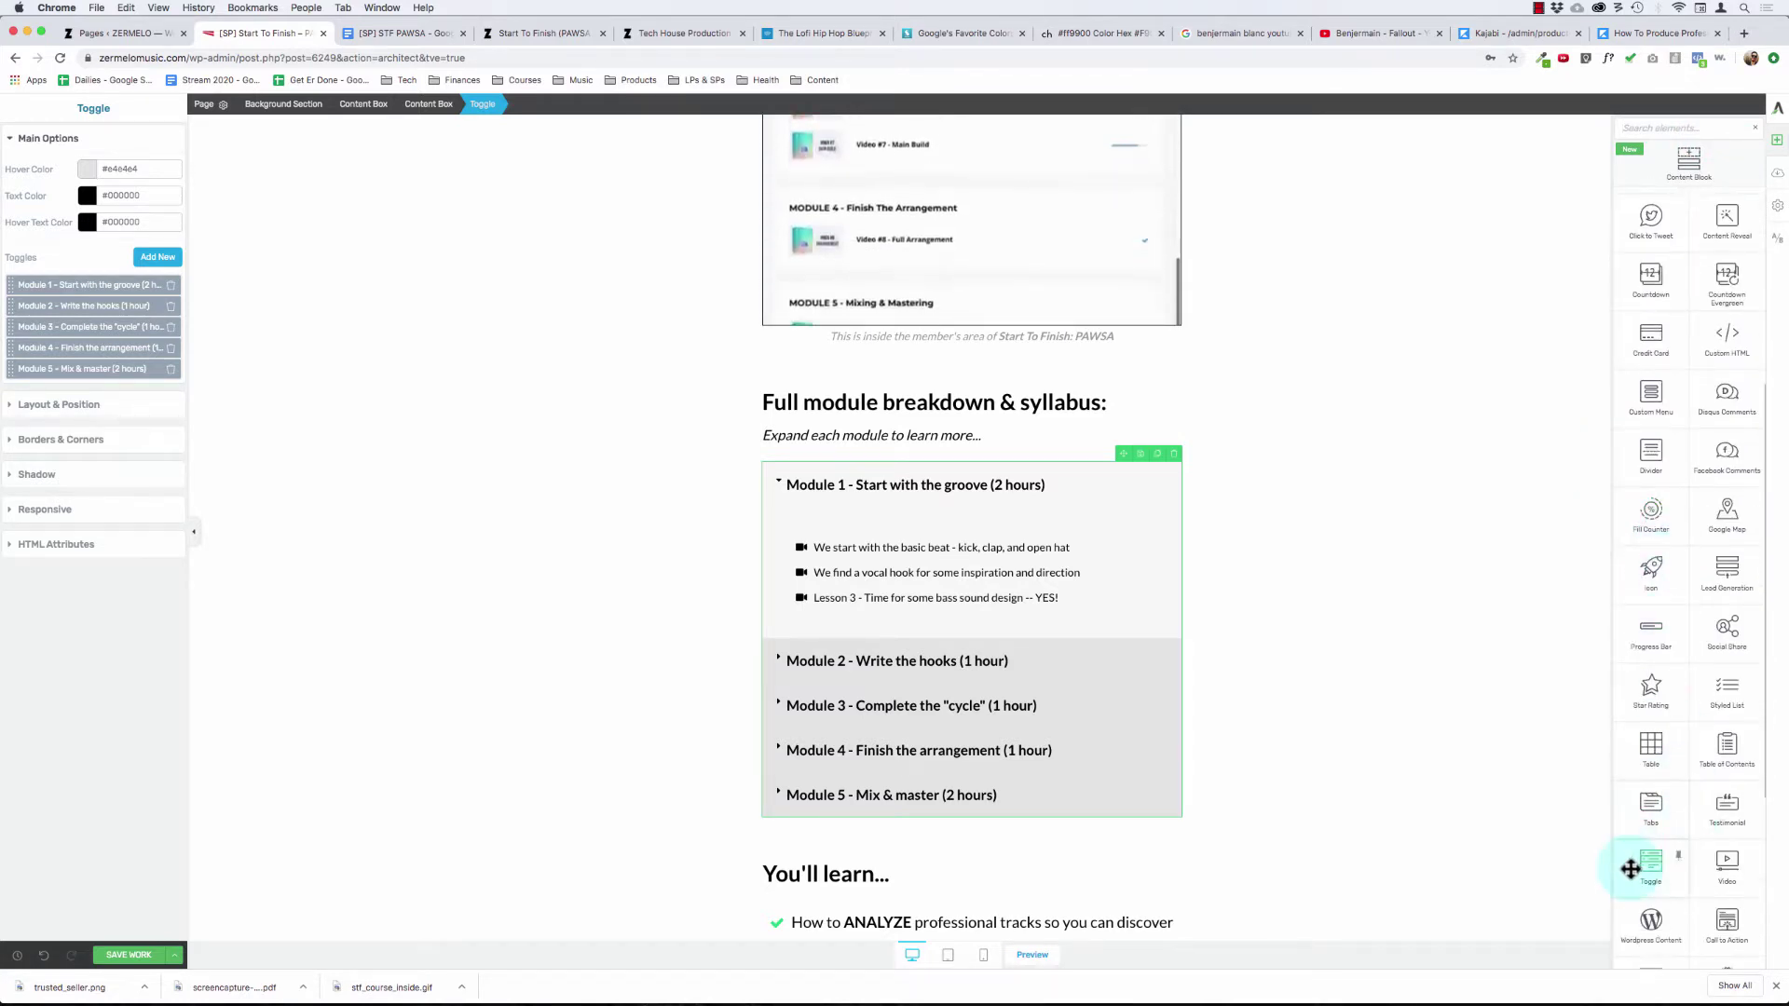
drag(1653, 871, 913, 436)
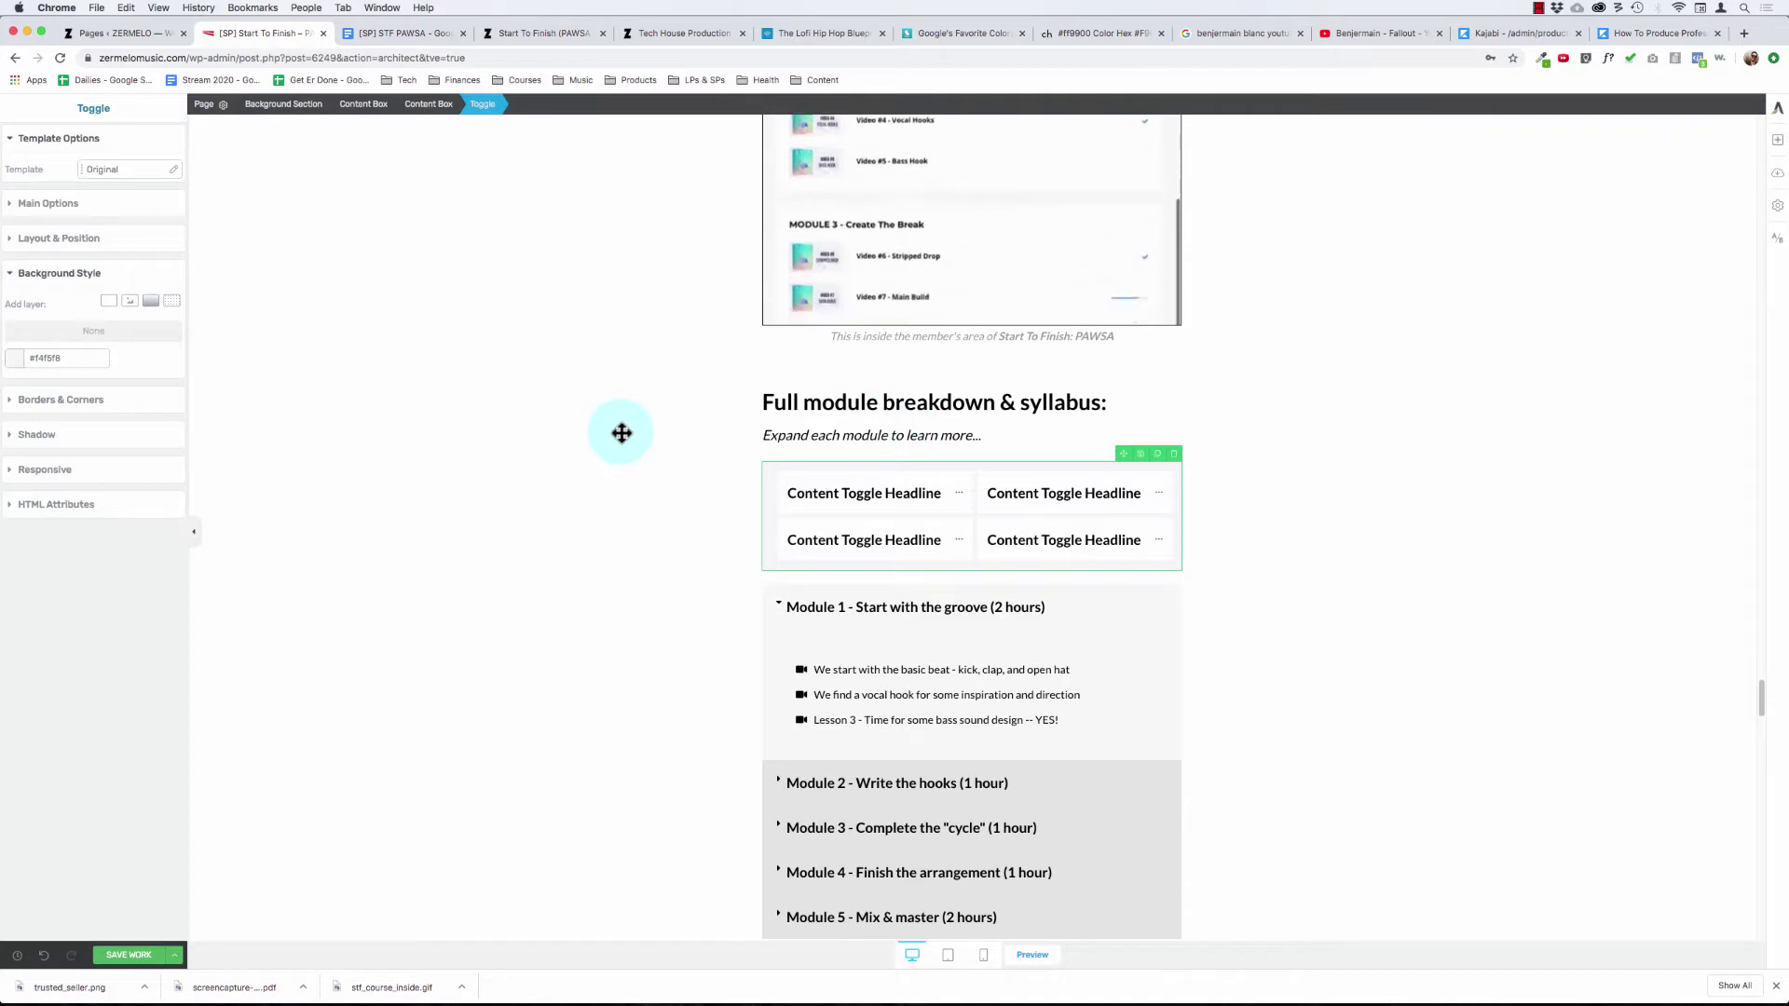
- Expand and collapse the first-row items of the new toggle to check how they open
click(819, 479)
click(817, 493)
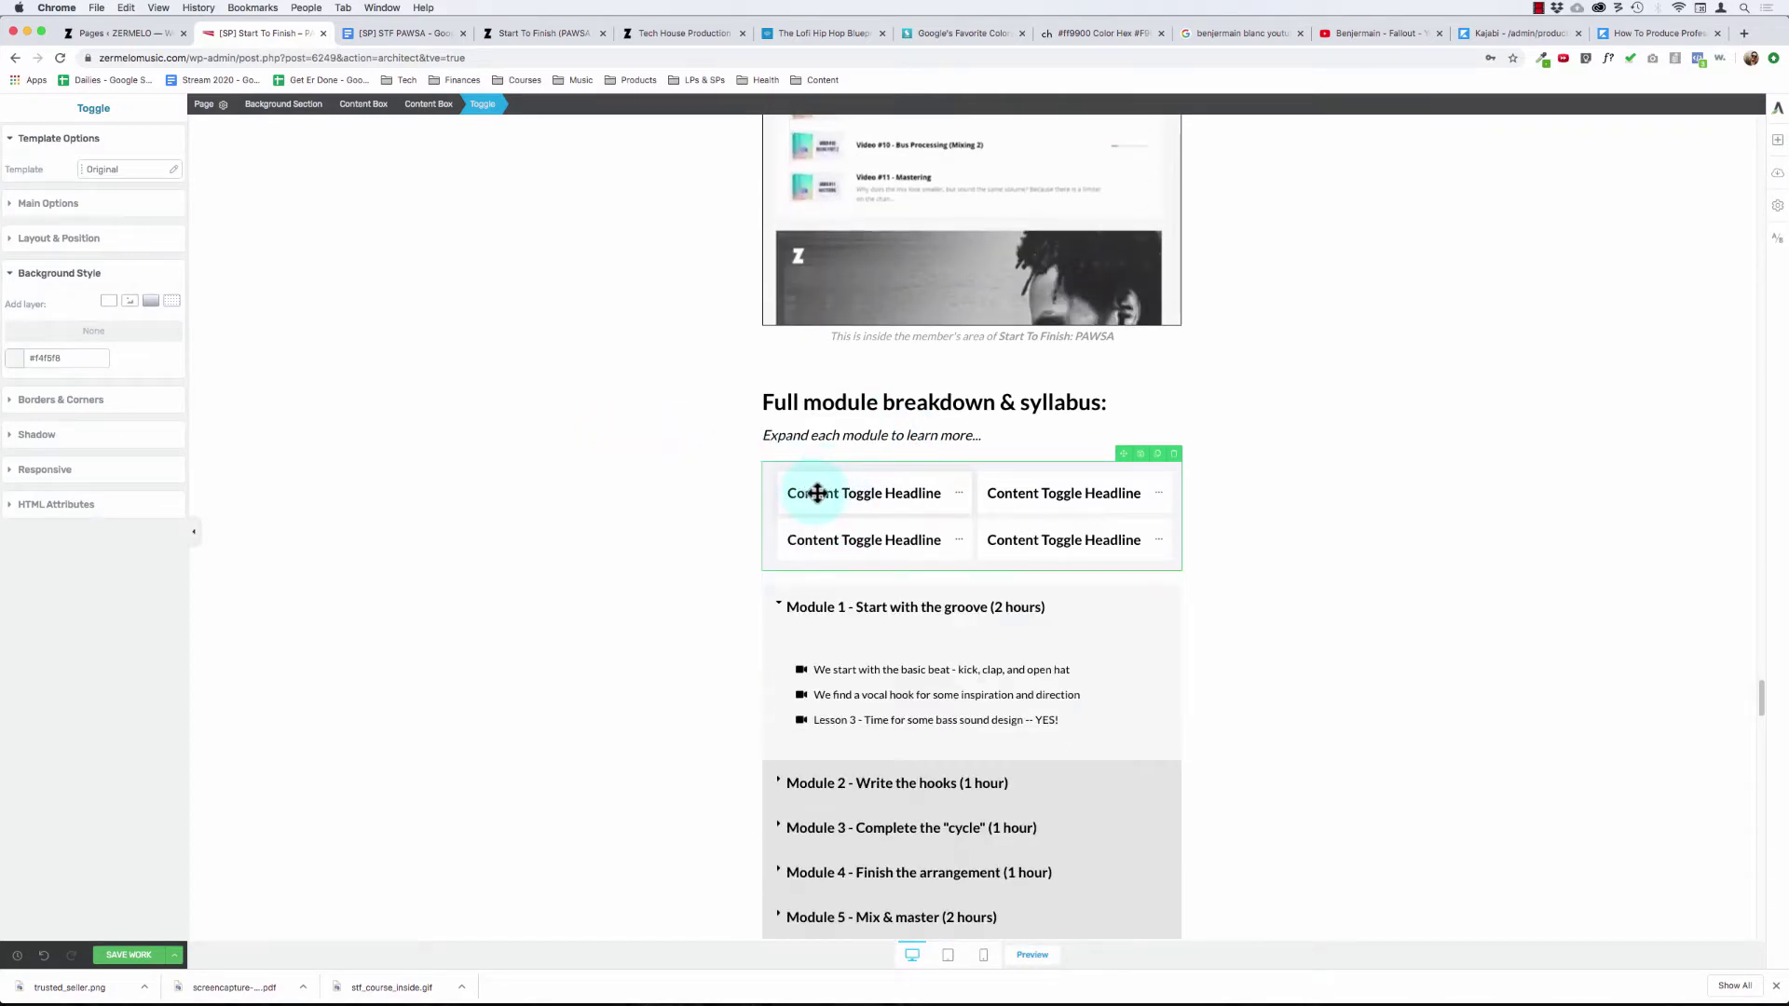
click(1049, 501)
click(1047, 500)
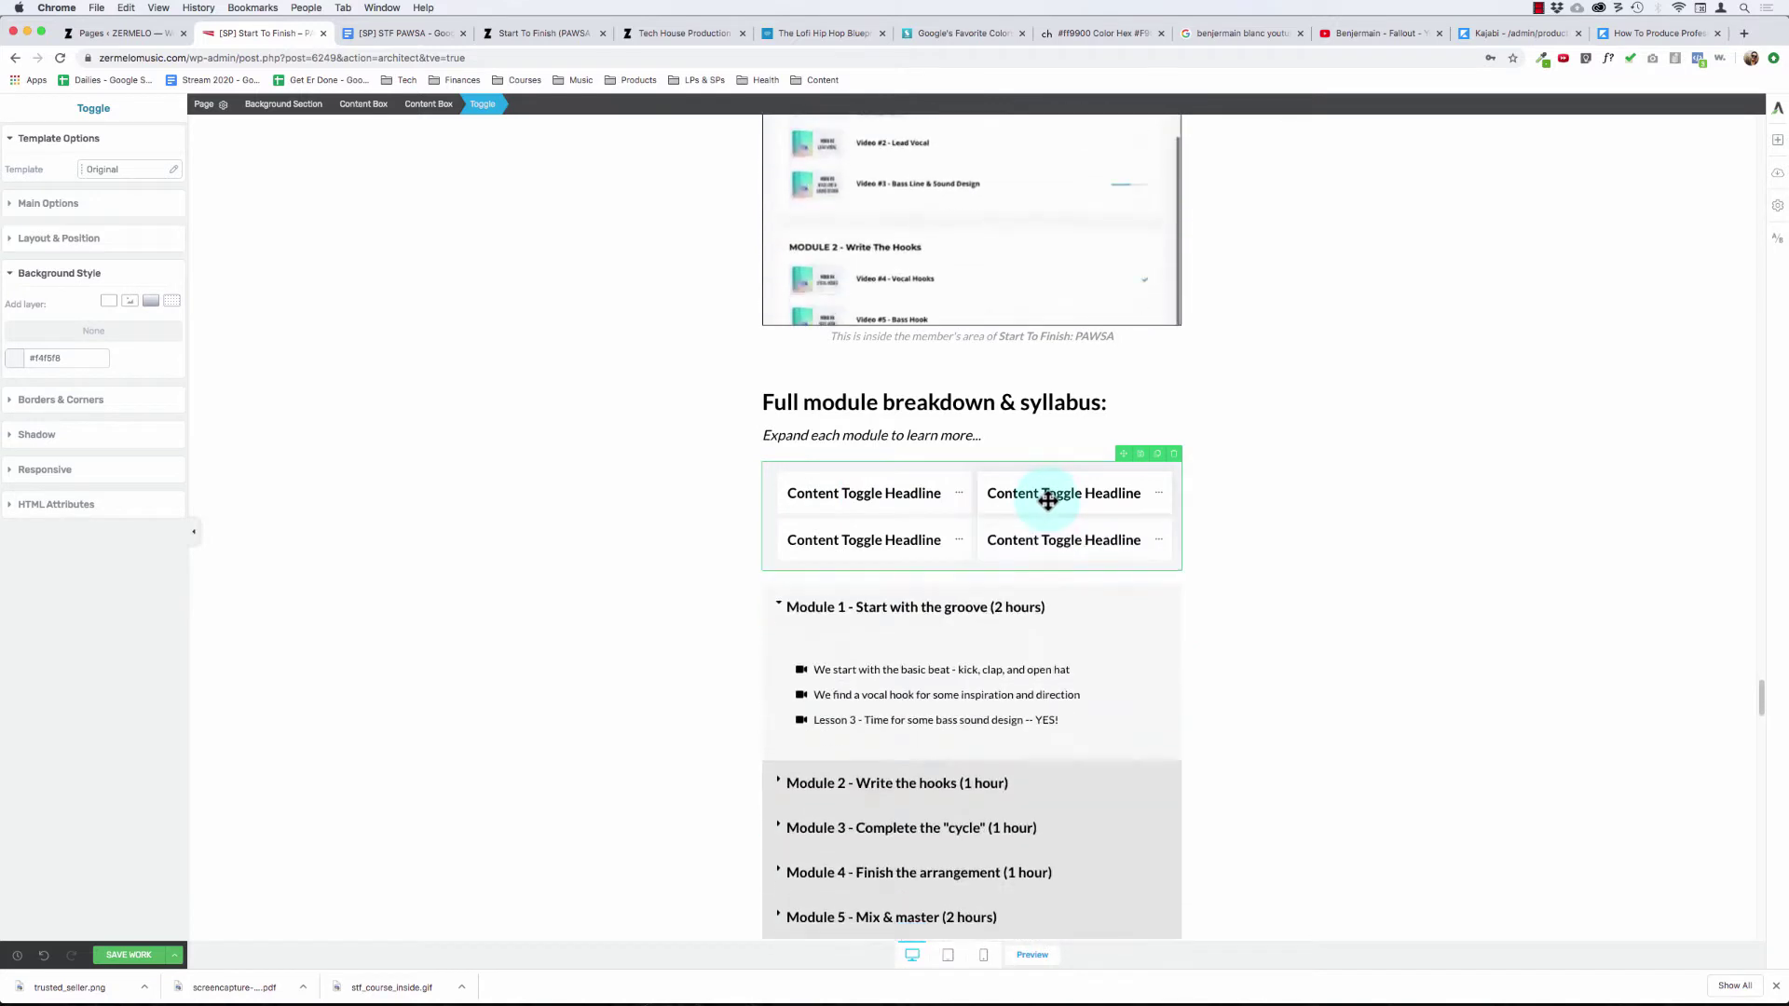
click(879, 480)
click(879, 479)
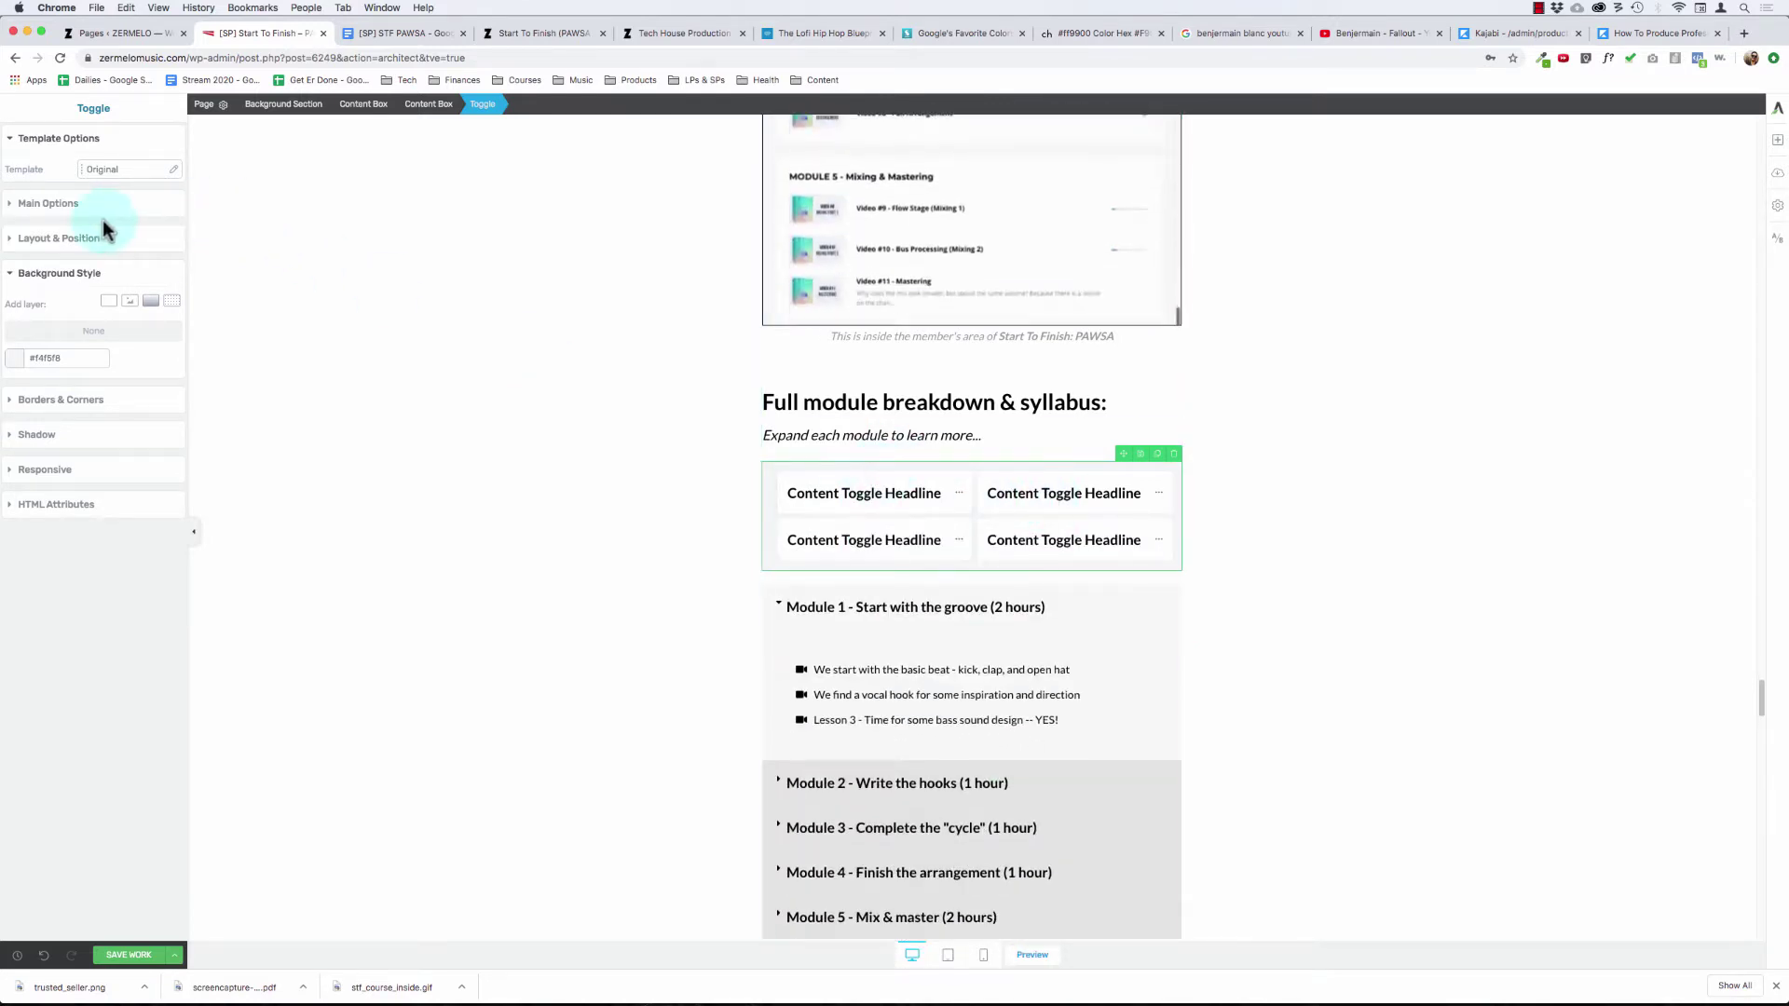
- Arrange the new toggle in 1 column and test expanding and collapsing its first item
click(61, 205)
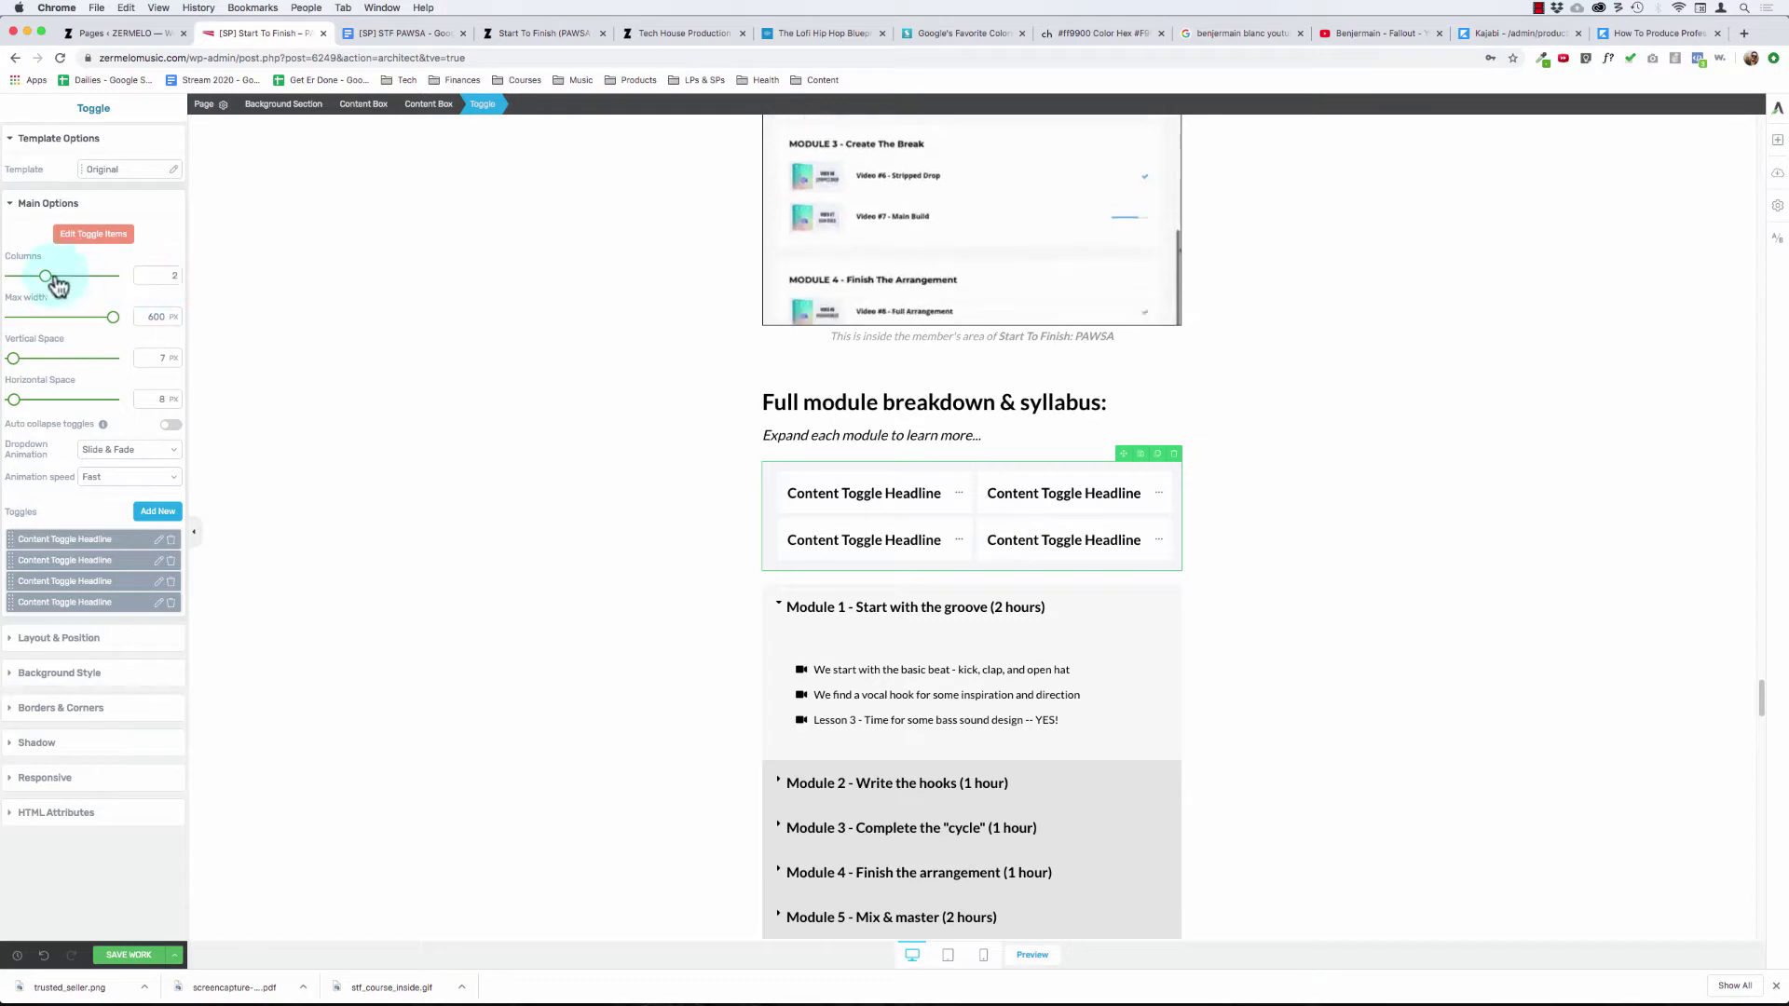
drag(45, 277, 19, 276)
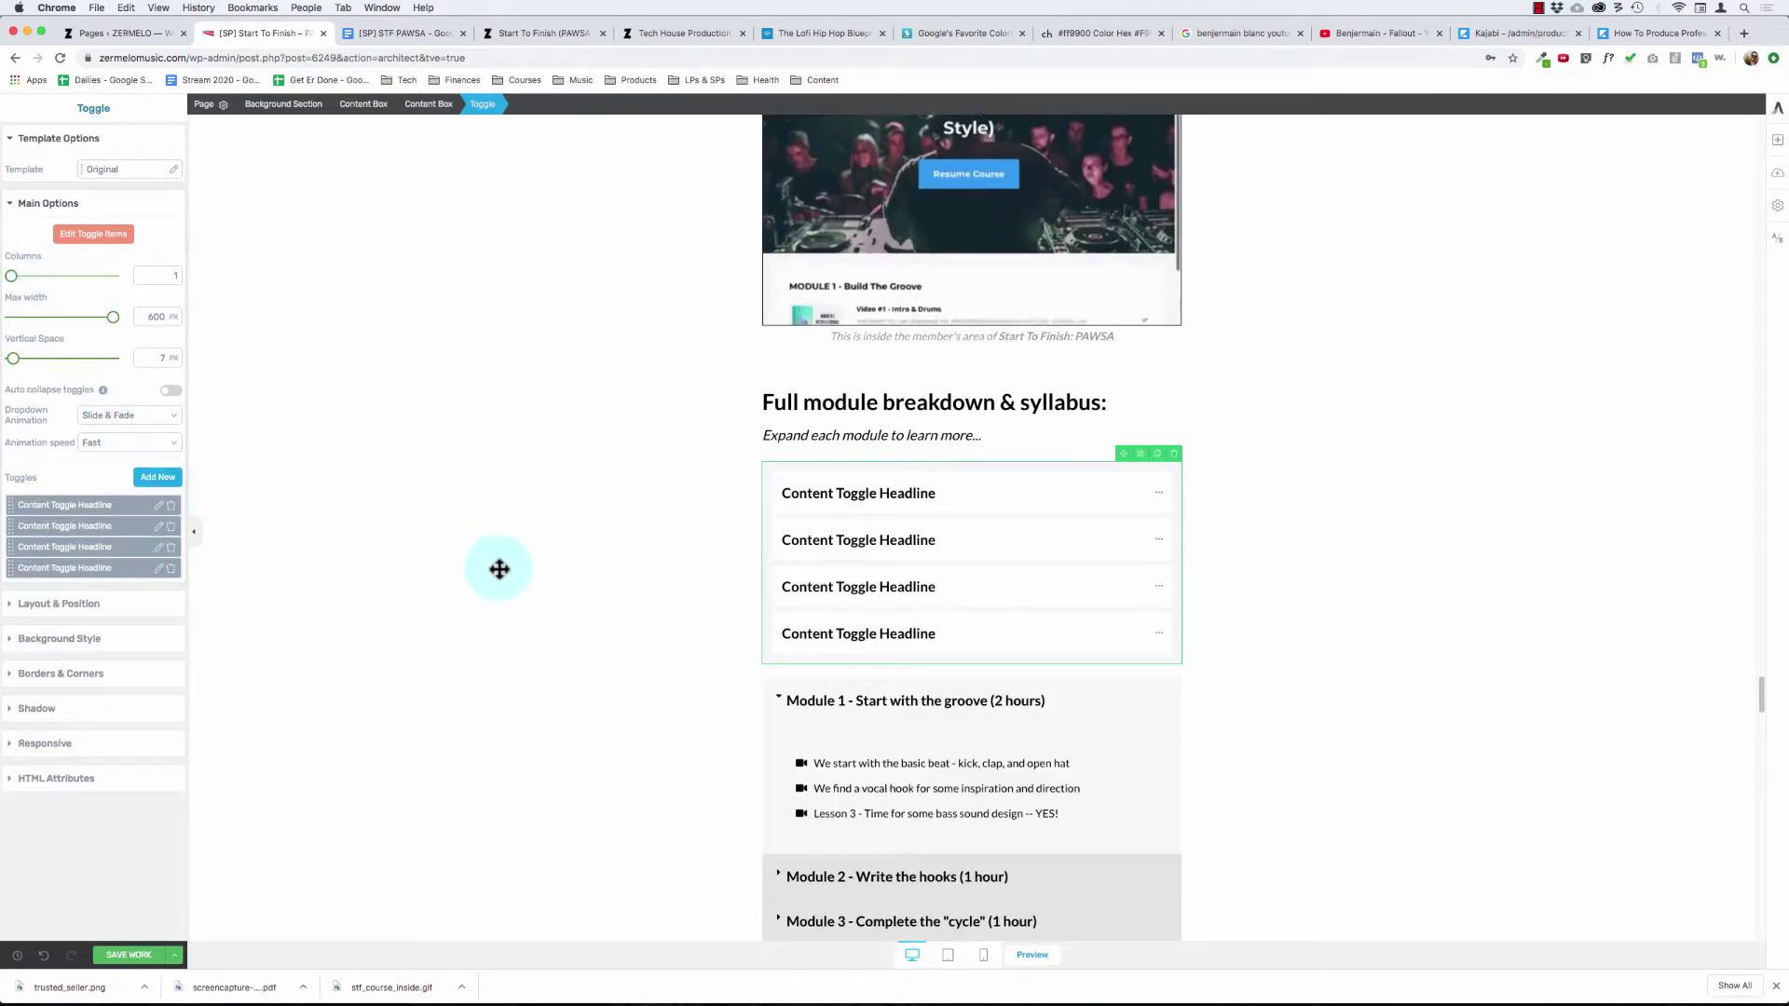
click(946, 495)
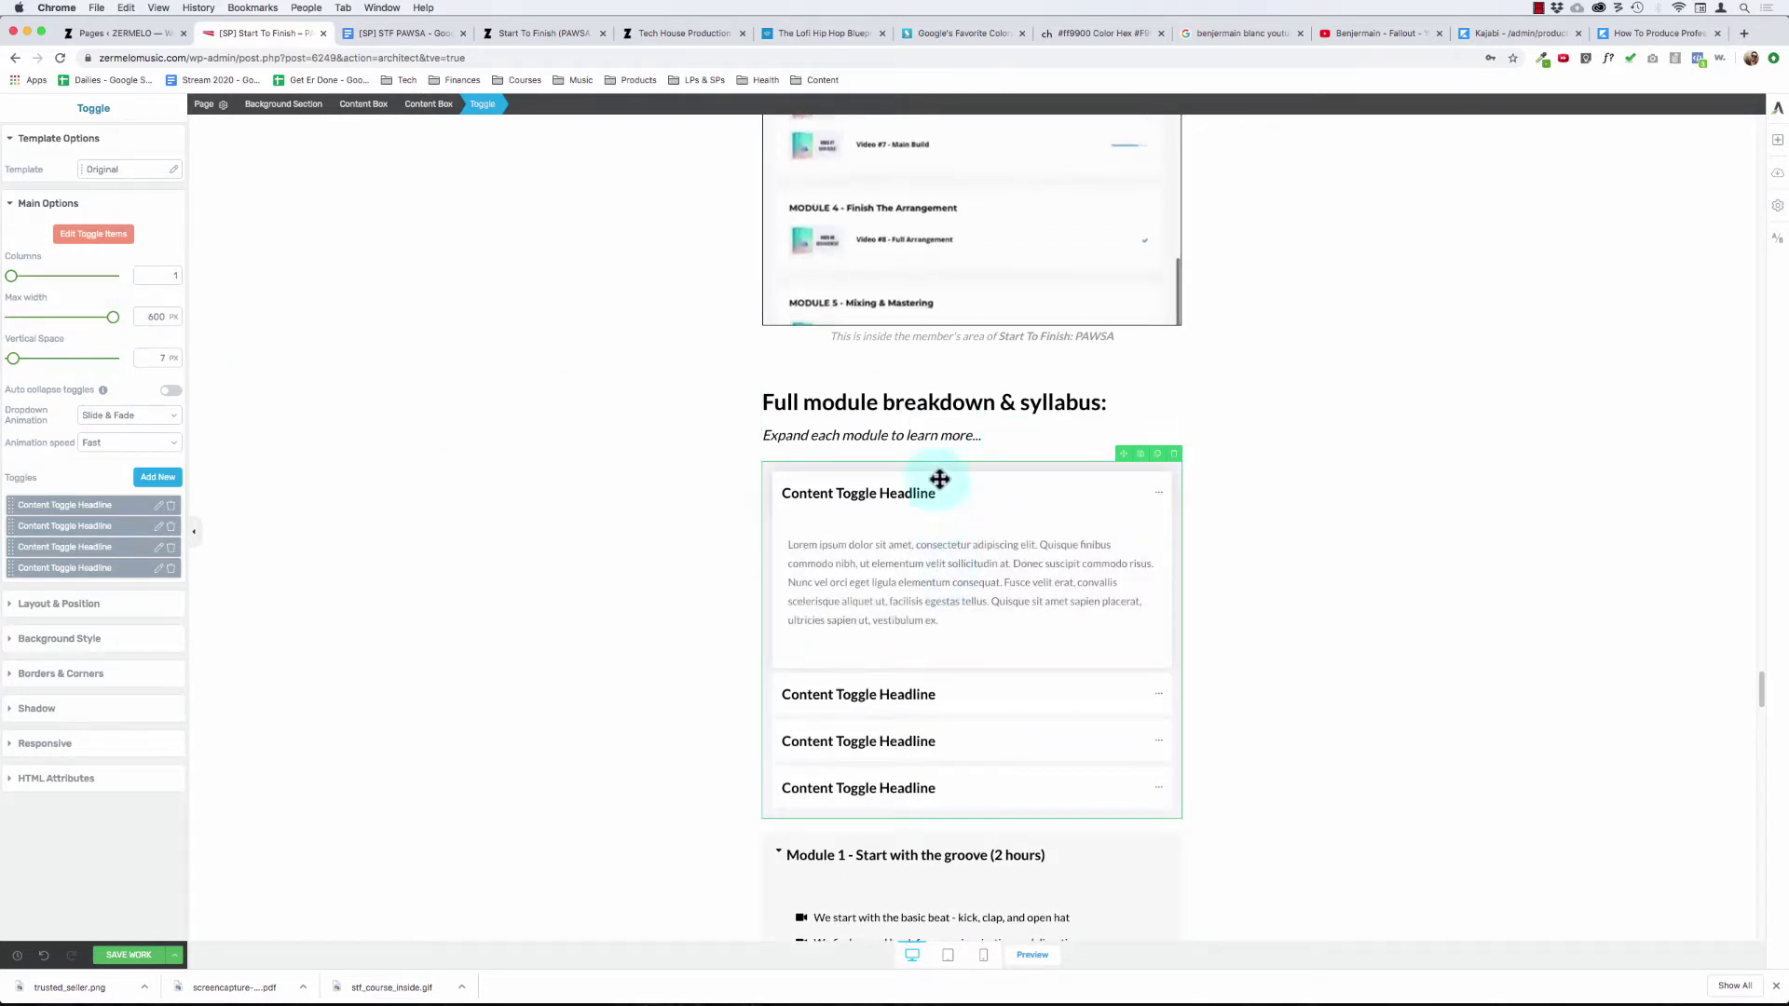
click(935, 494)
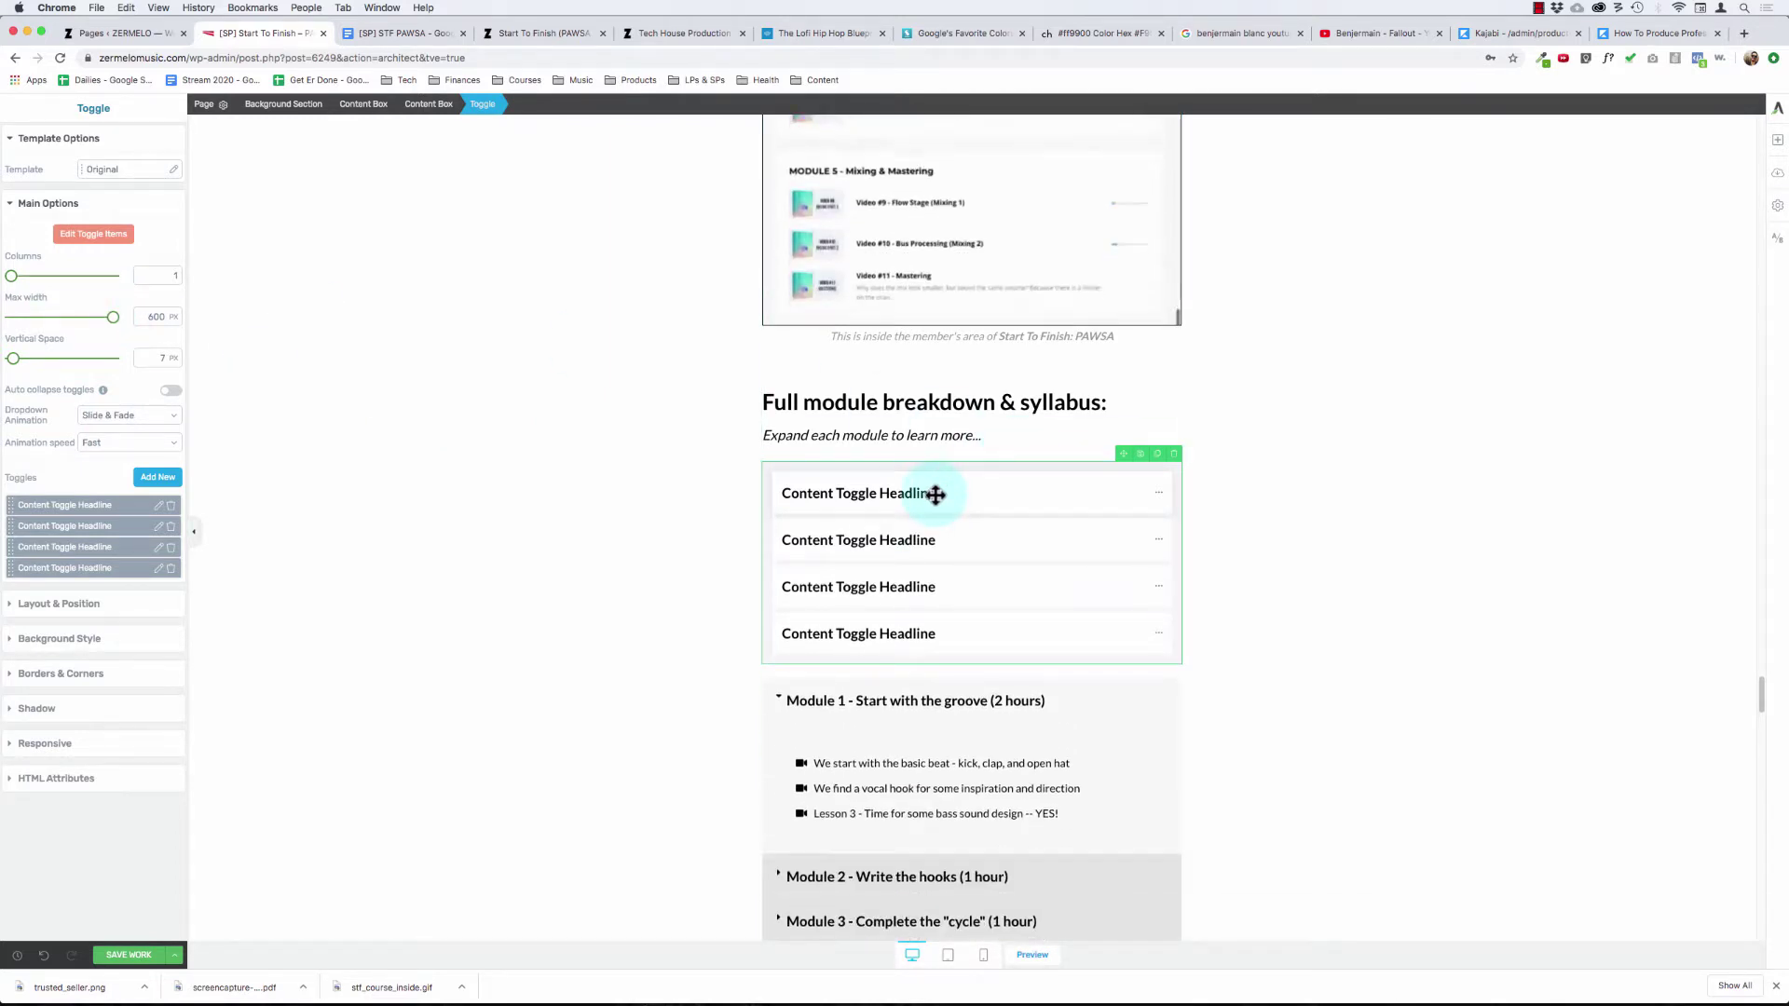
click(613, 501)
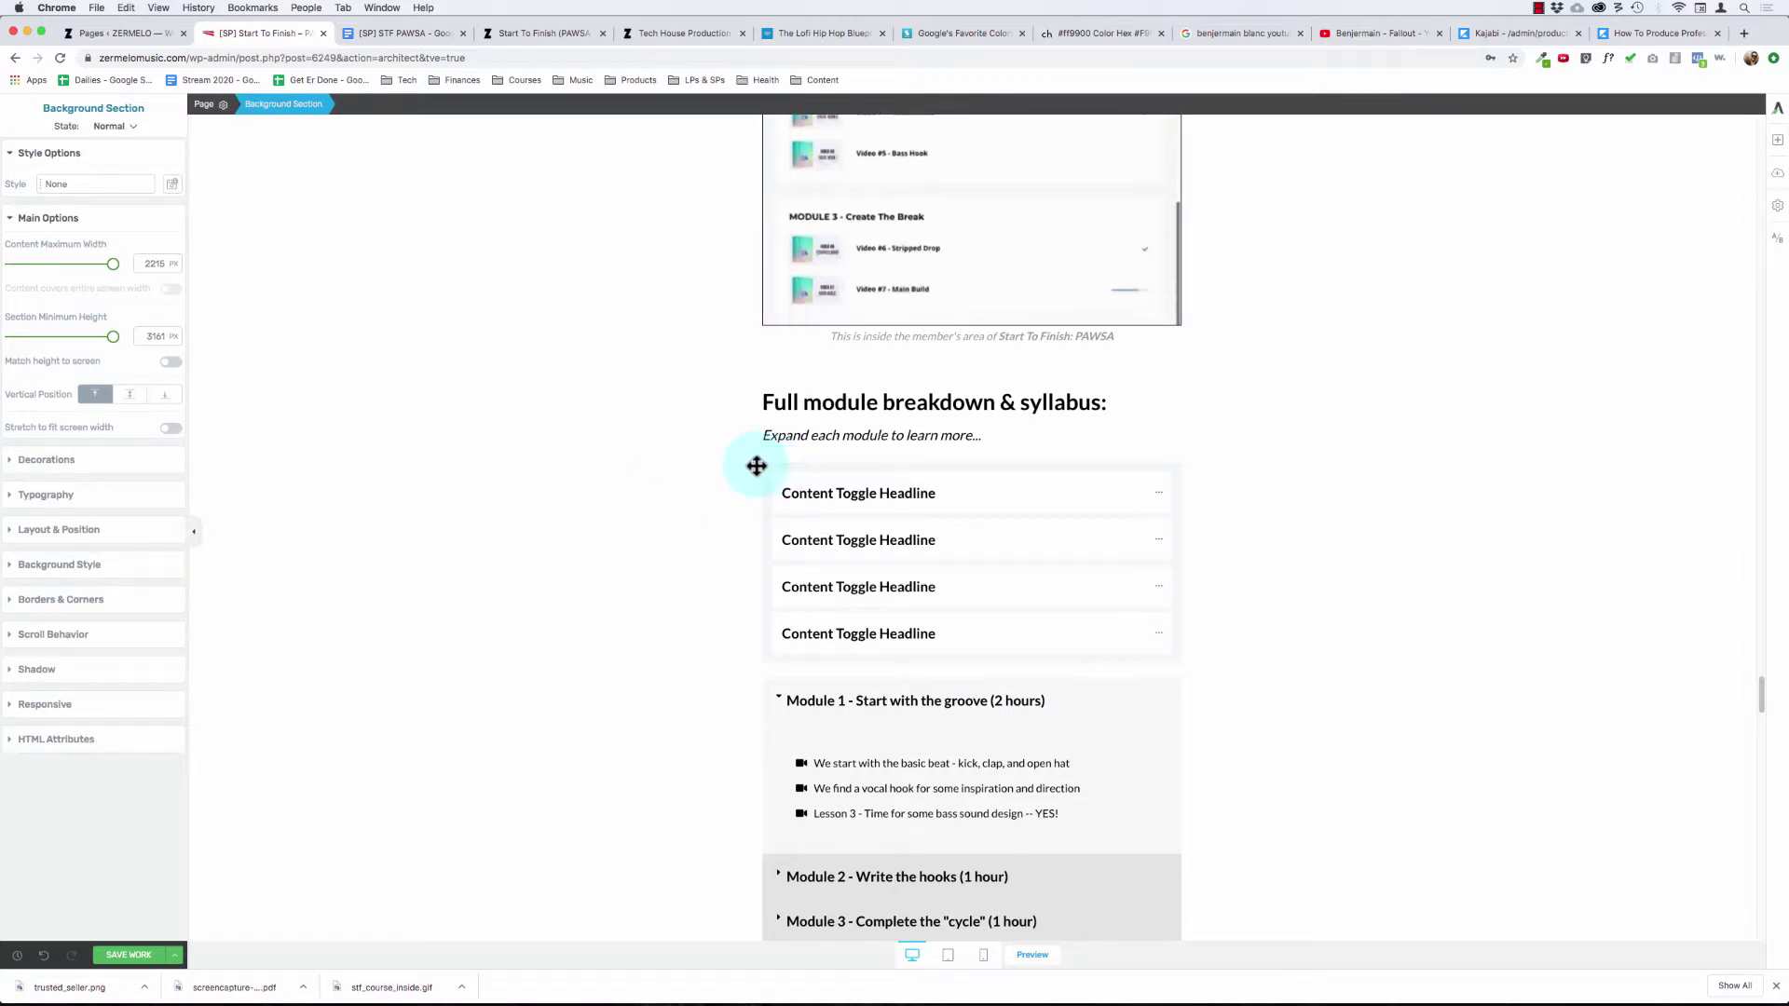
- Check the first item's expansion again and add a fifth item to the new toggle
click(792, 464)
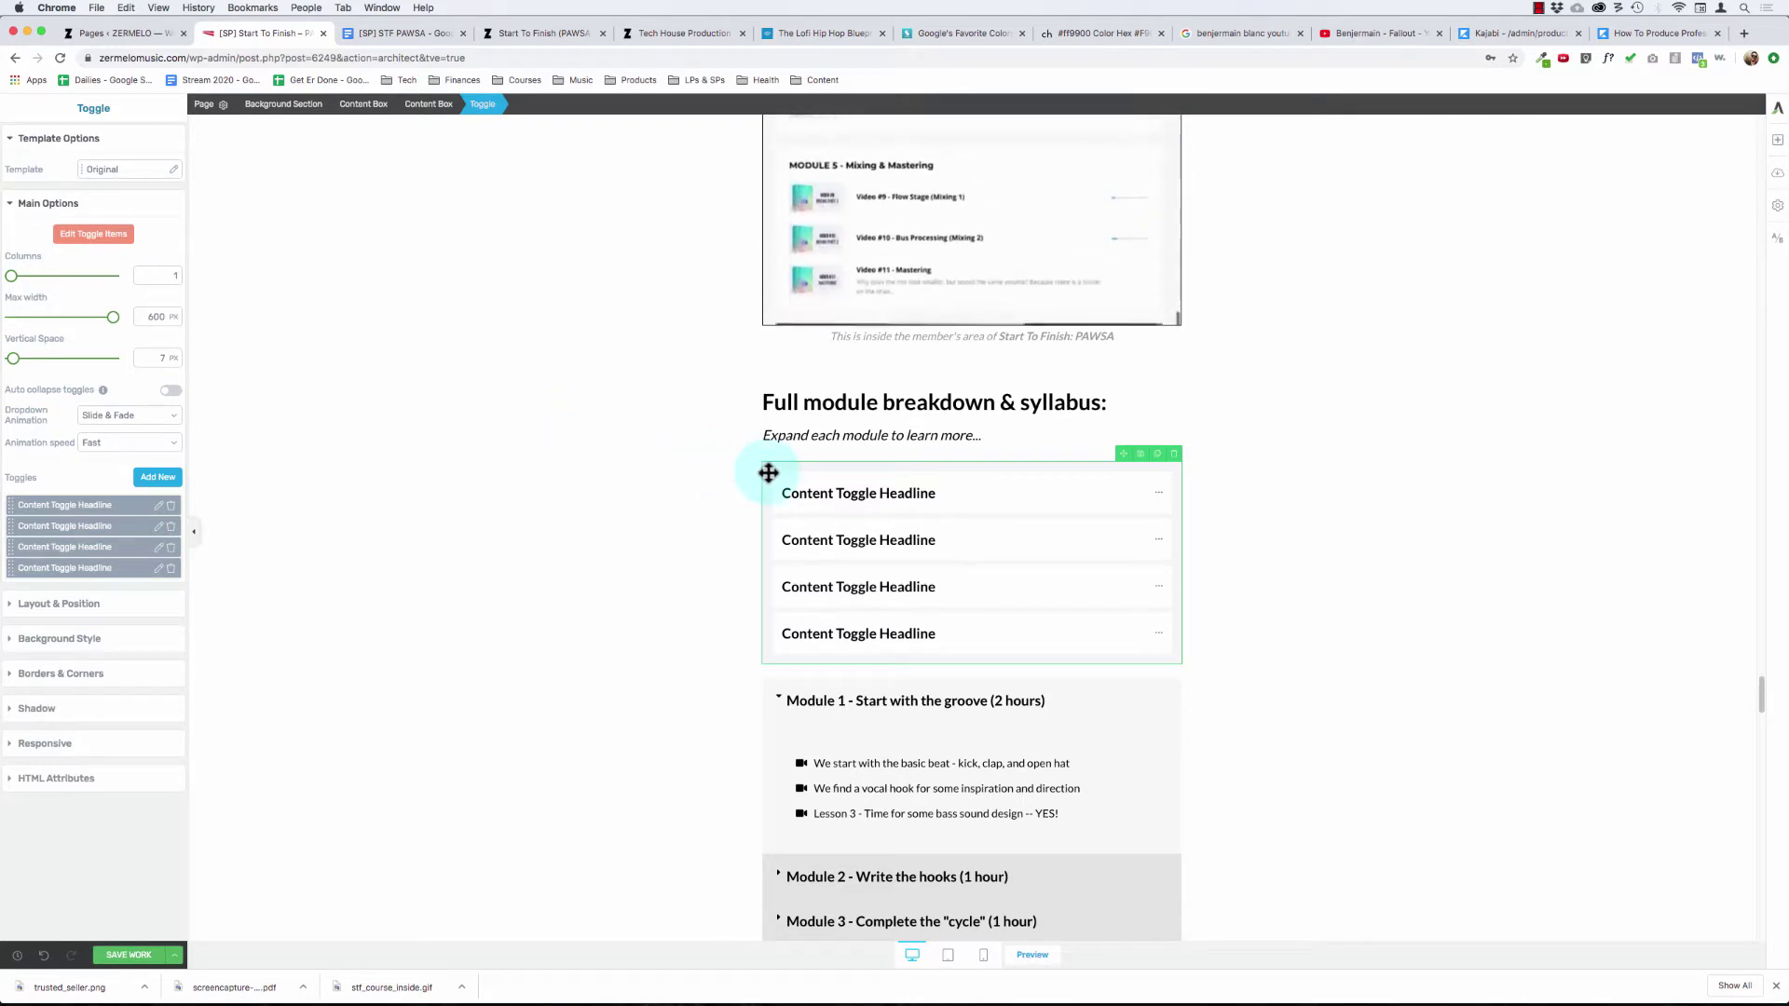
click(851, 496)
click(852, 497)
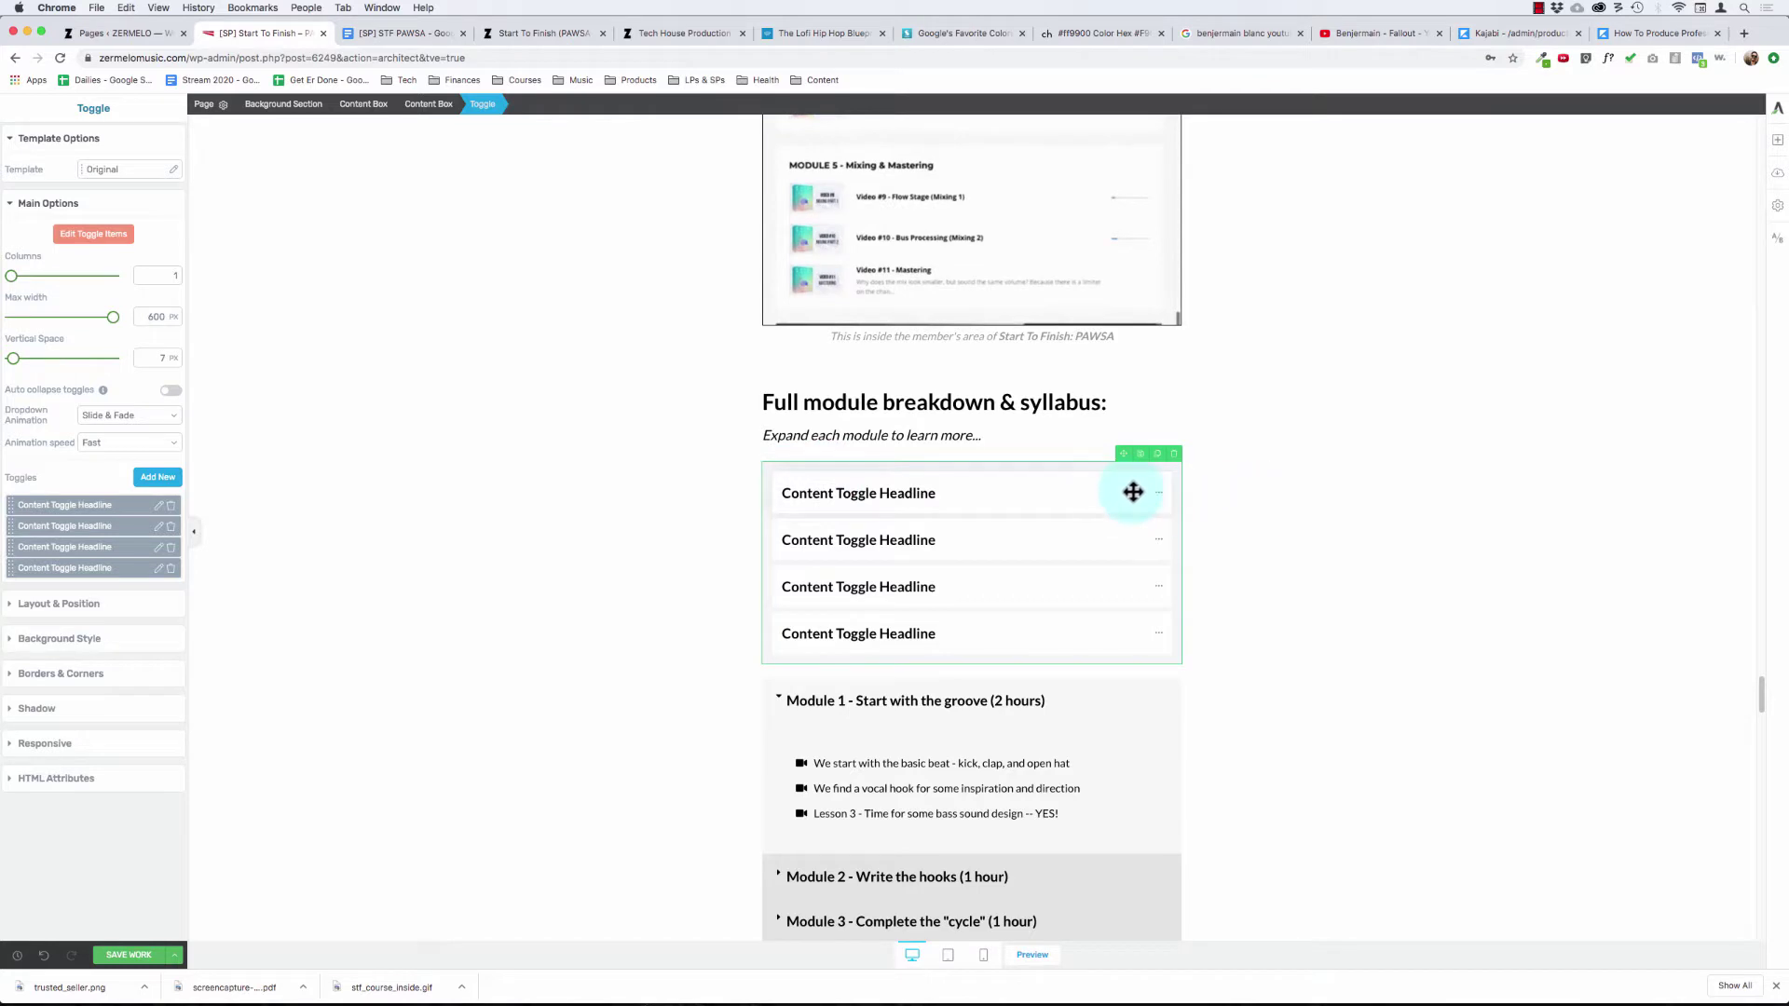
click(1164, 493)
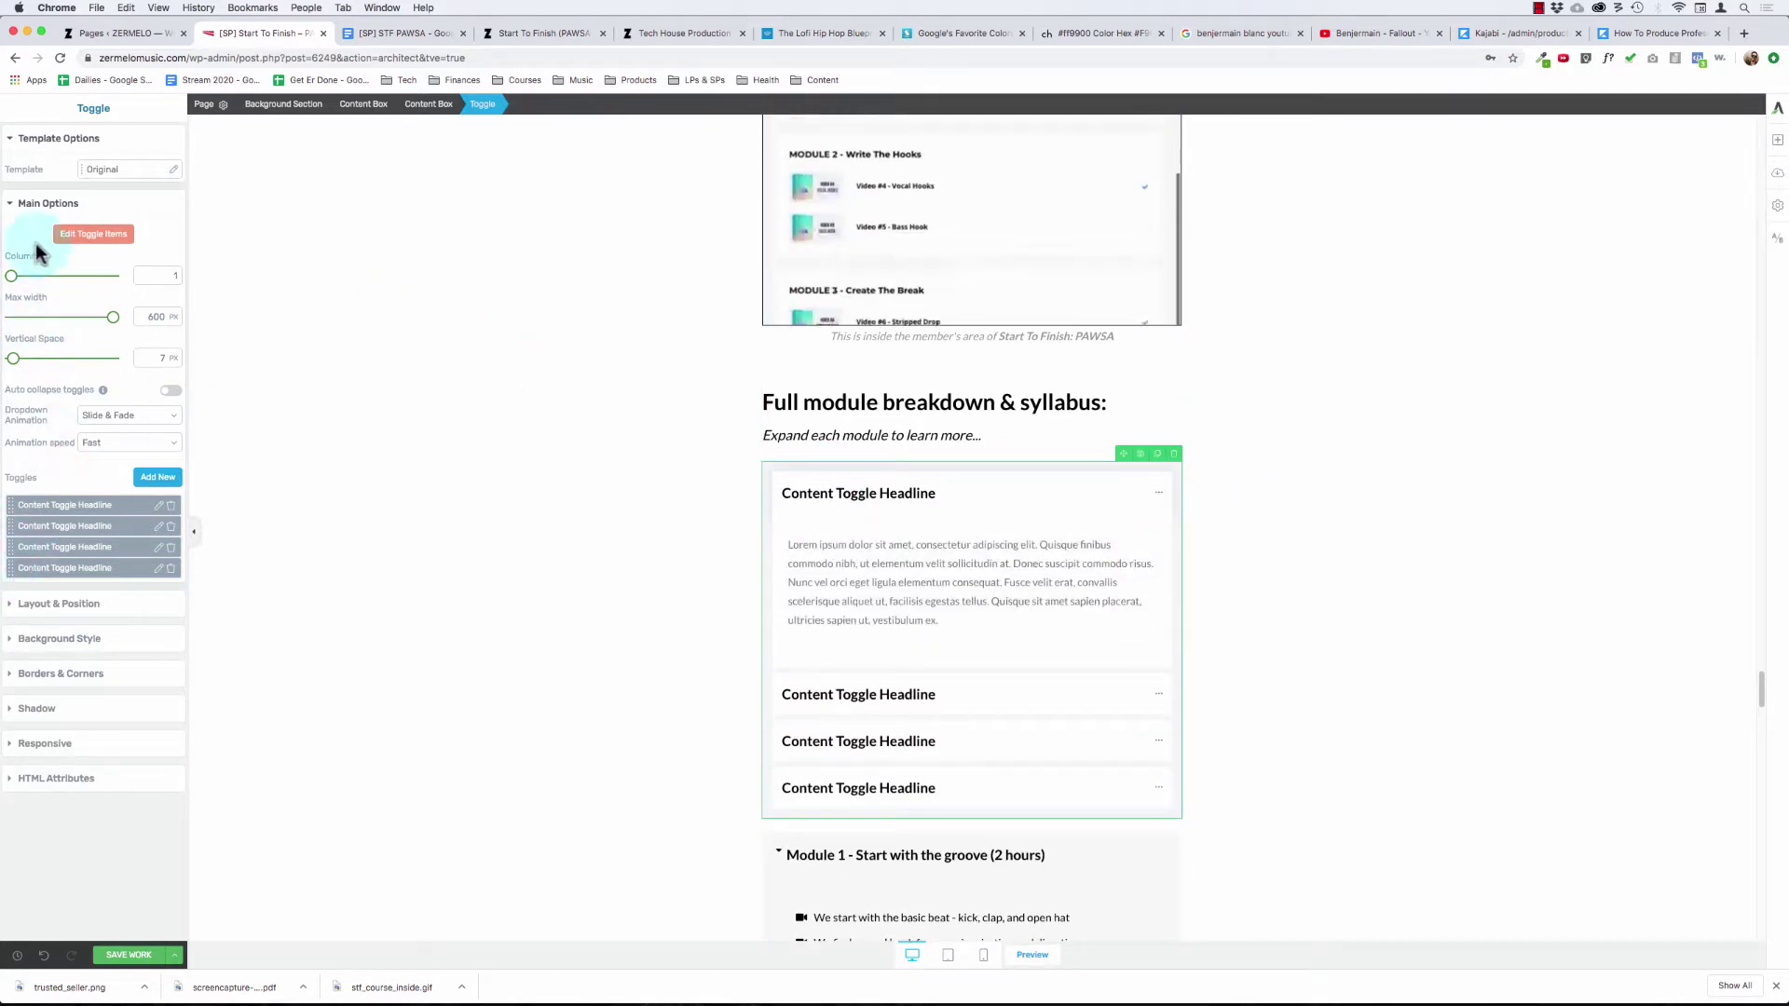
click(80, 238)
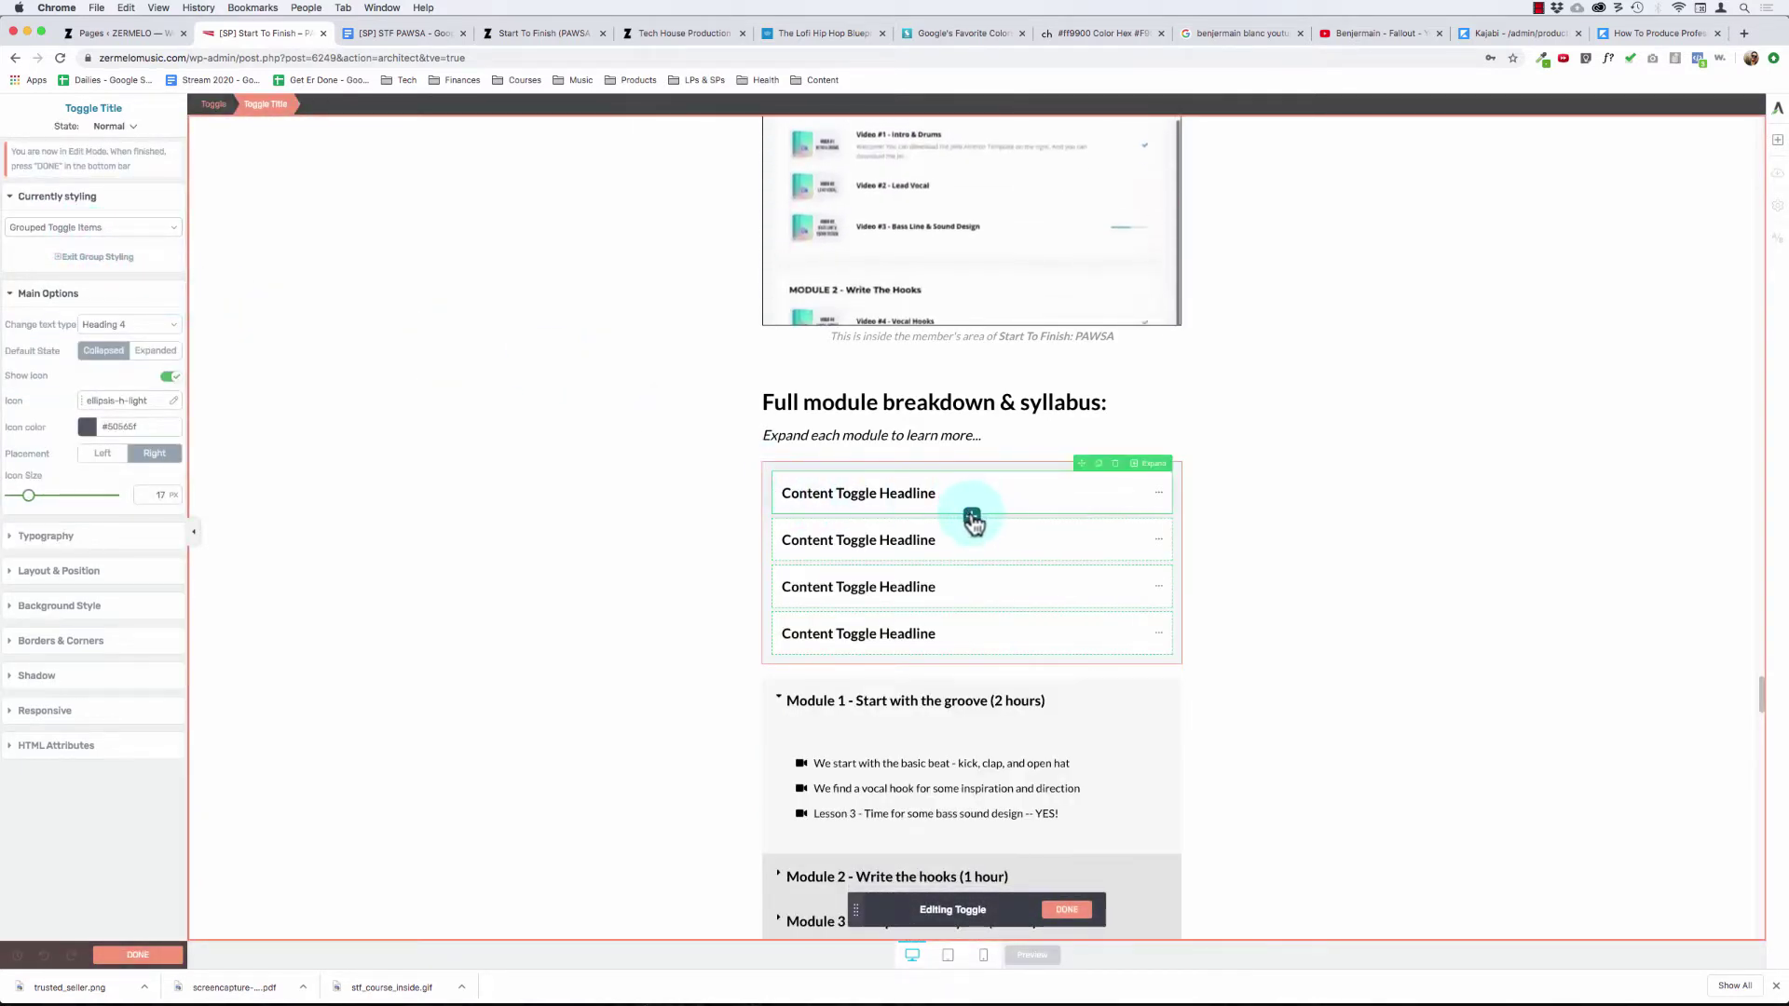
click(972, 515)
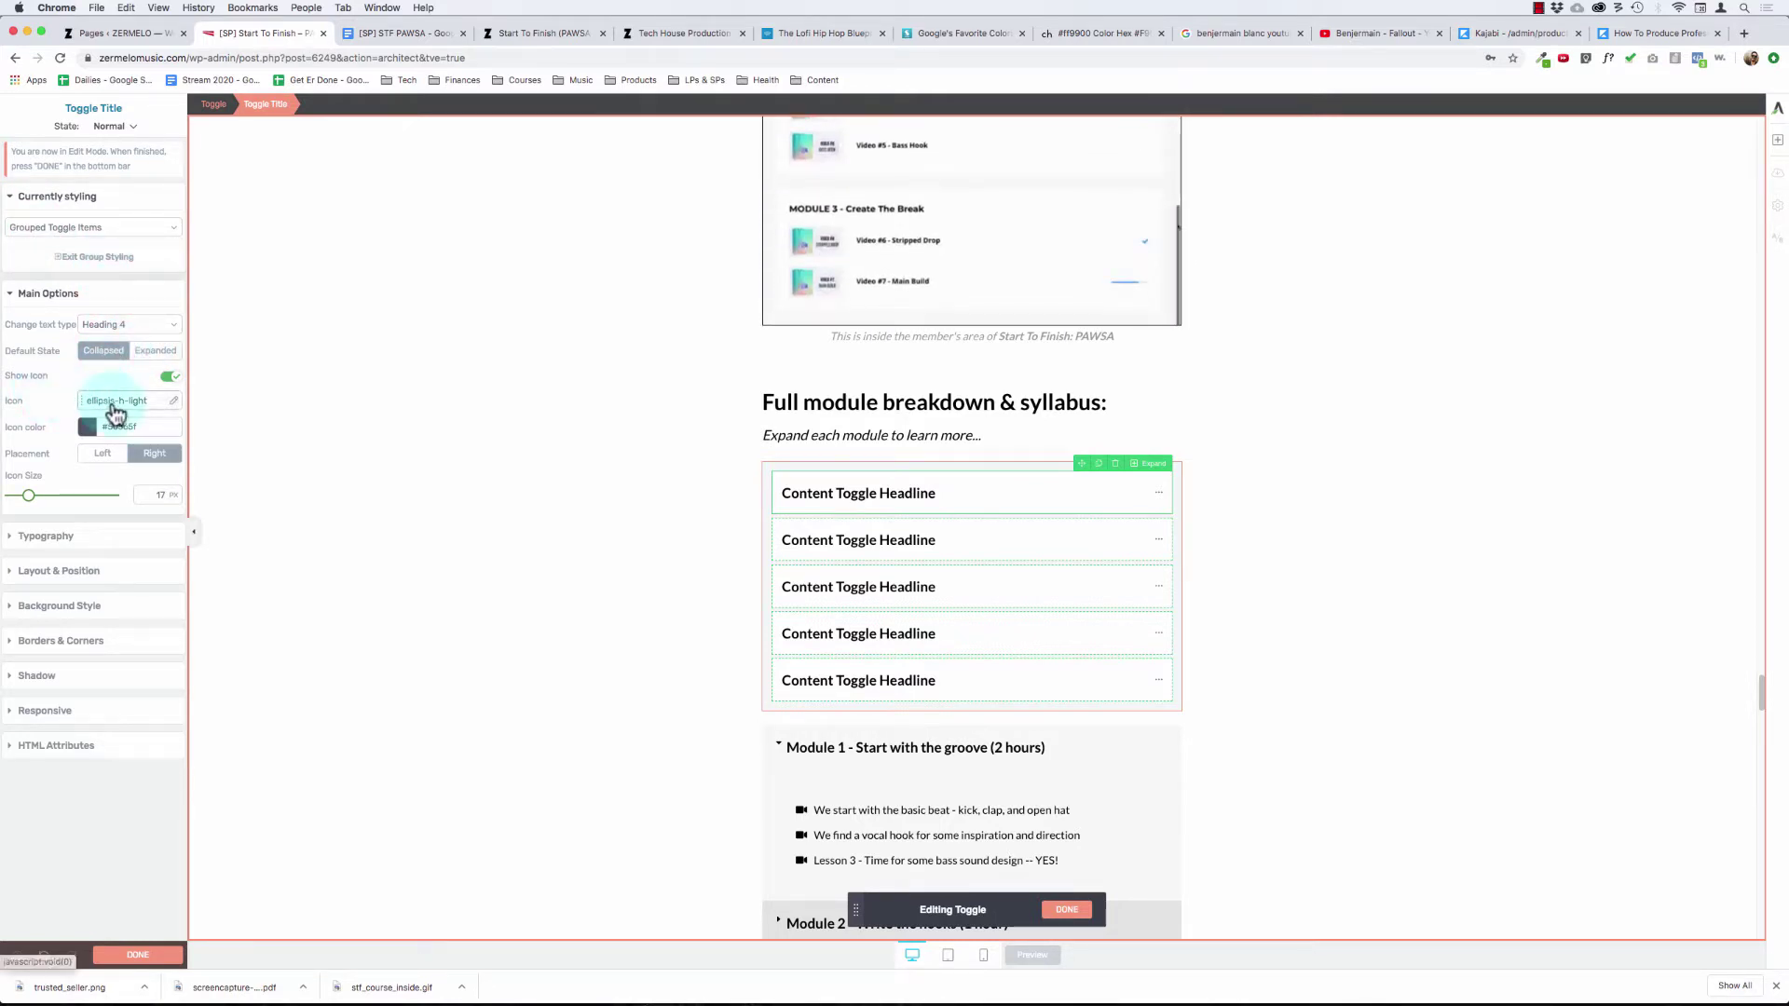
- Look through the Font Awesome icons available for the toggle items, leaving the current icon in place
click(174, 402)
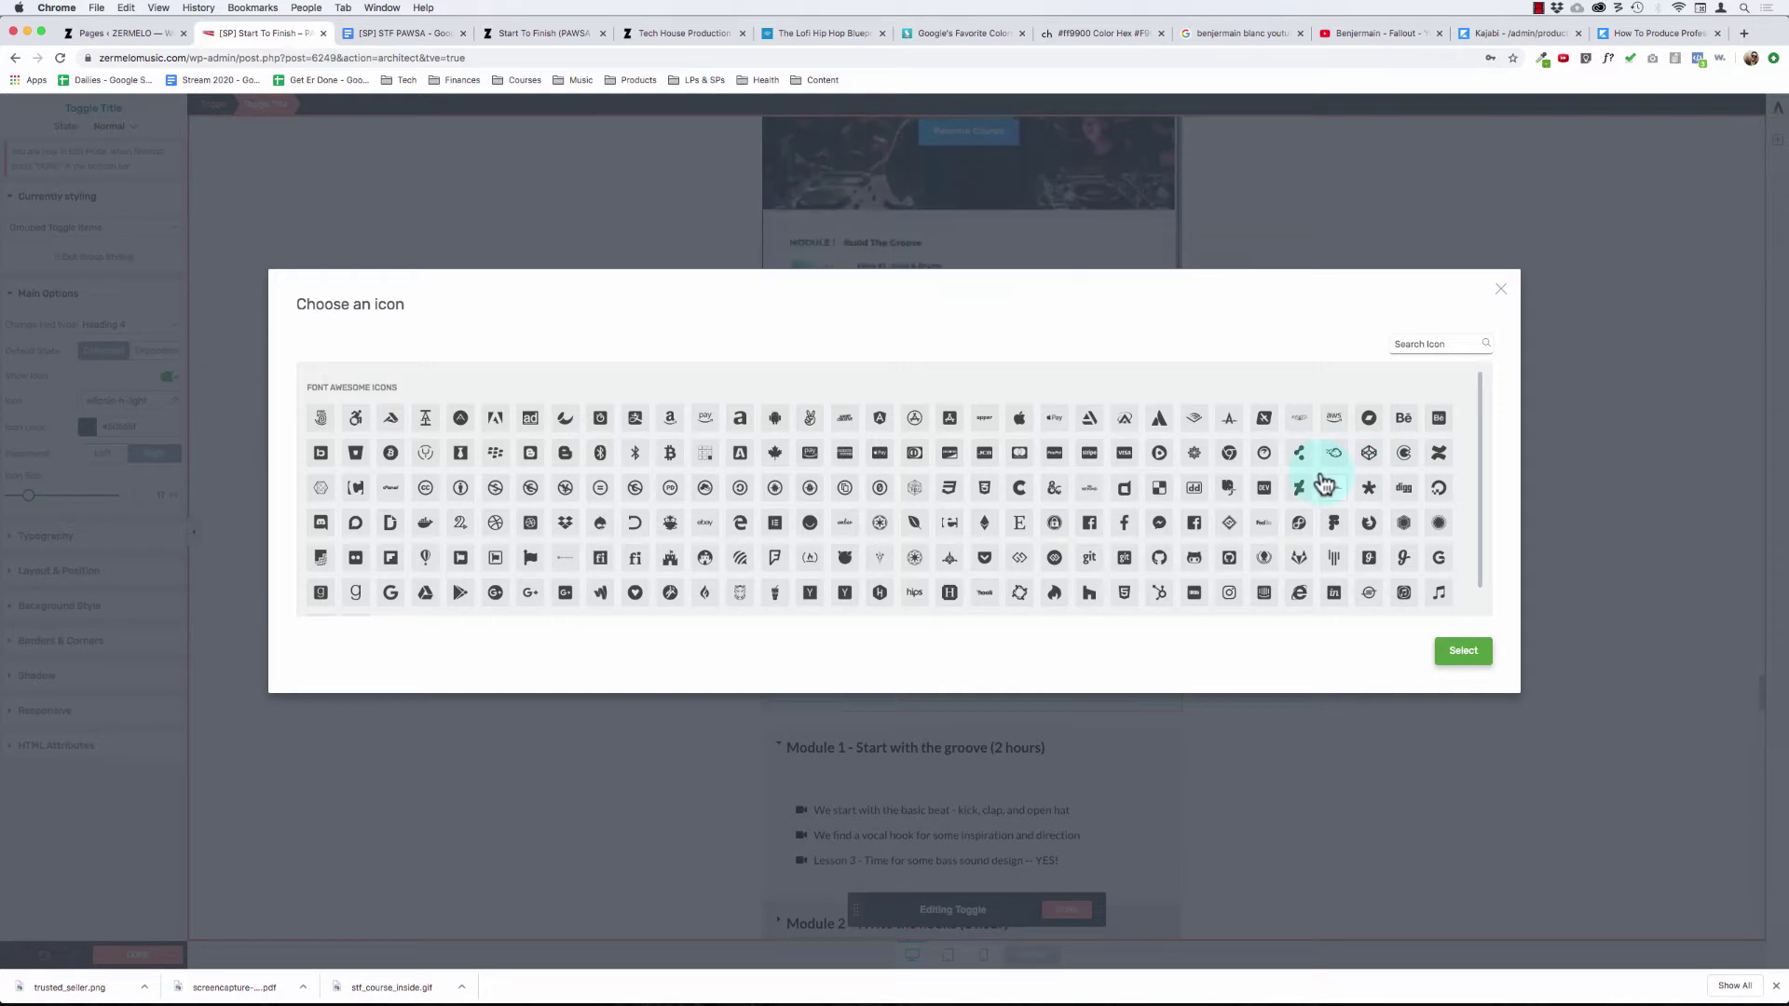
scroll(1226, 519, down, 10)
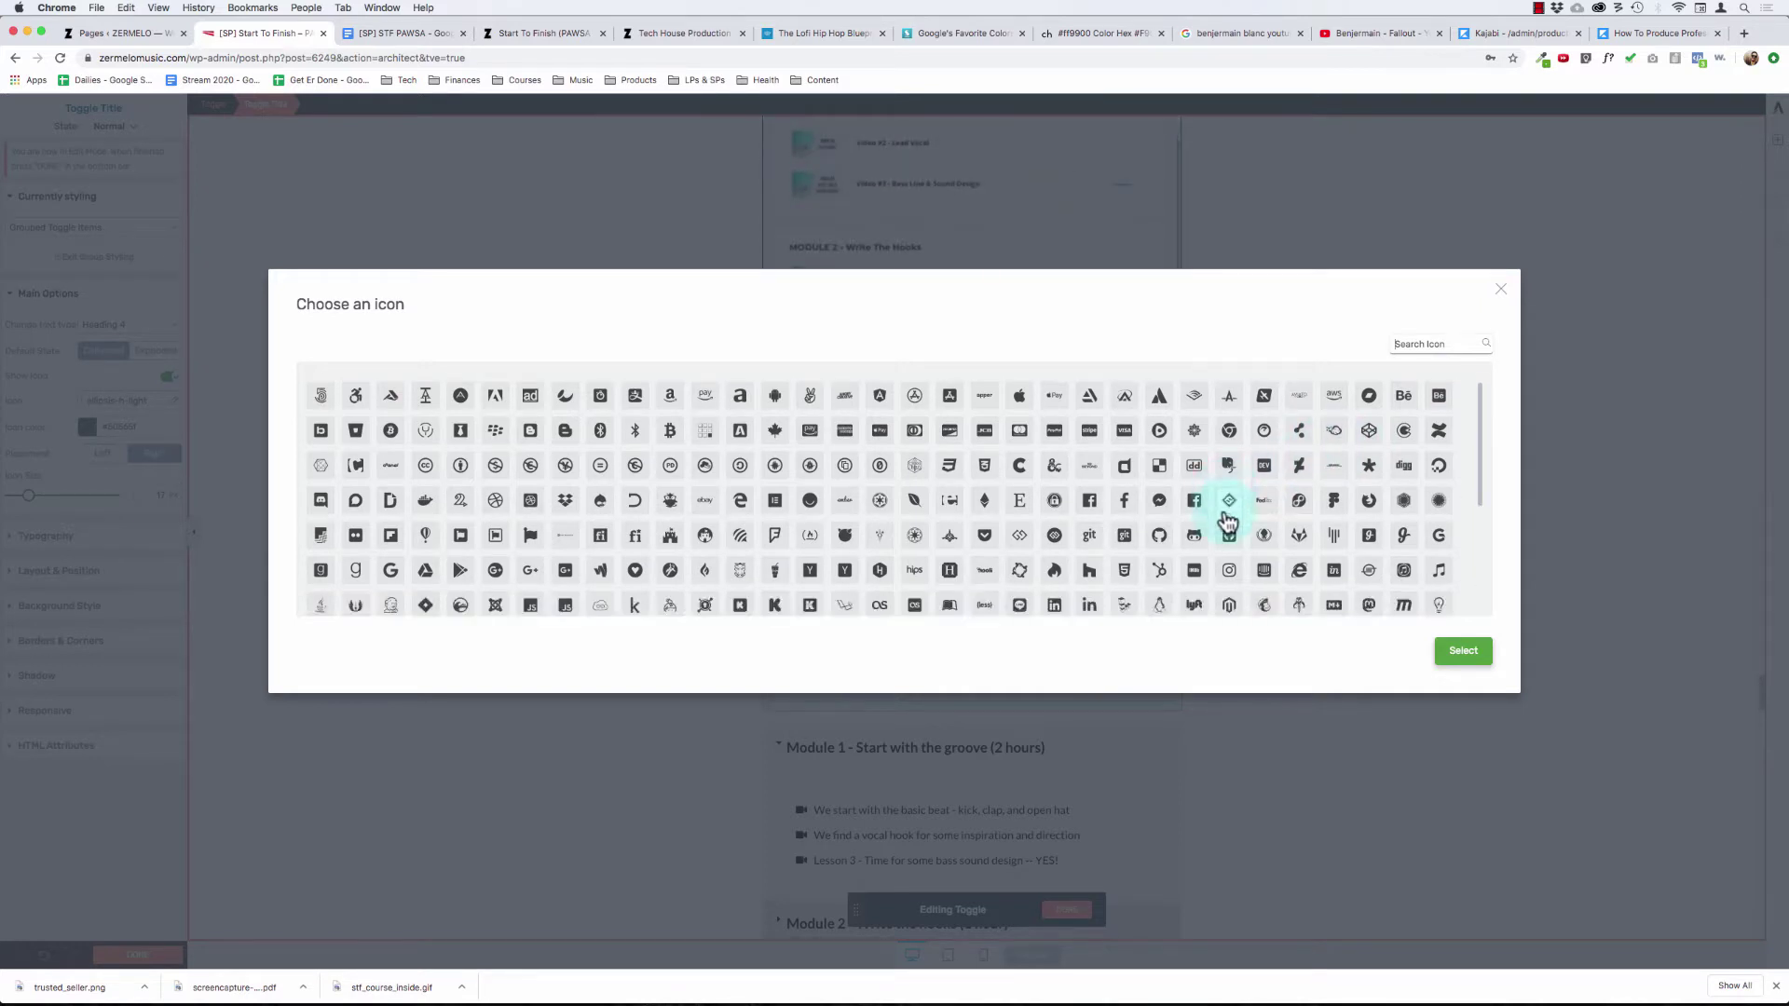
click(1500, 297)
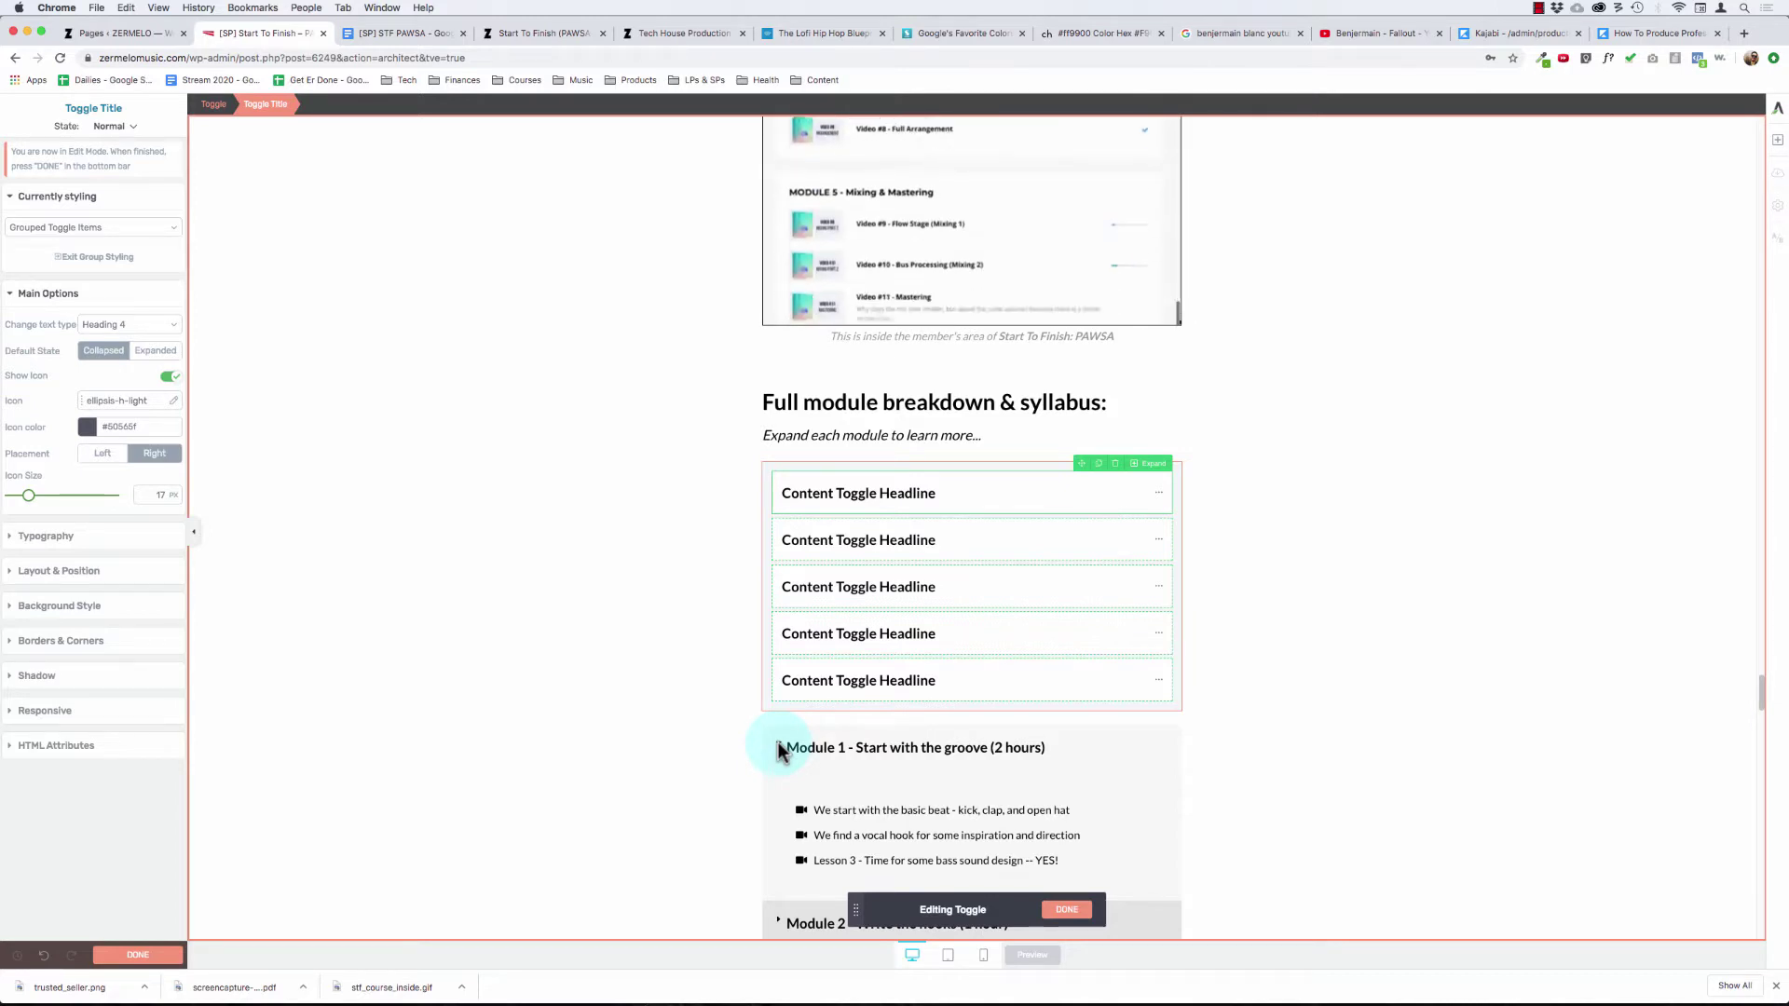
- Check the first item's expanded state, then try left icon placement on the toggle items and switch it back to right
click(1155, 467)
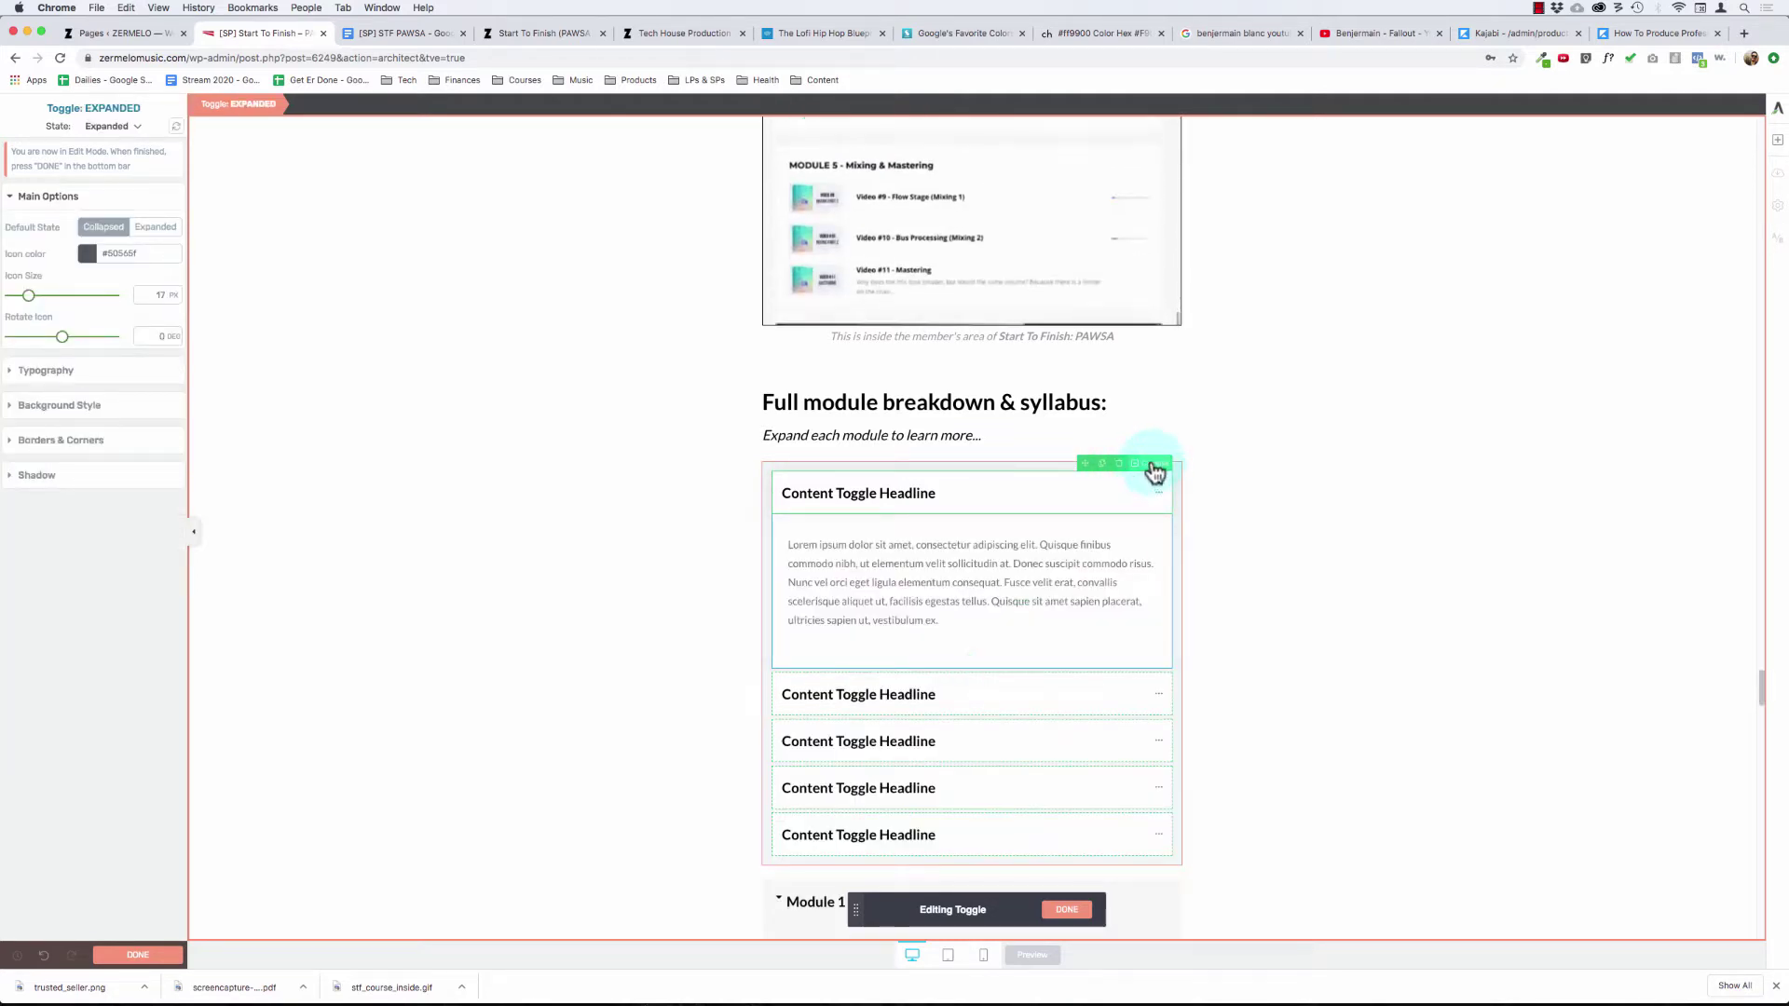
click(1153, 464)
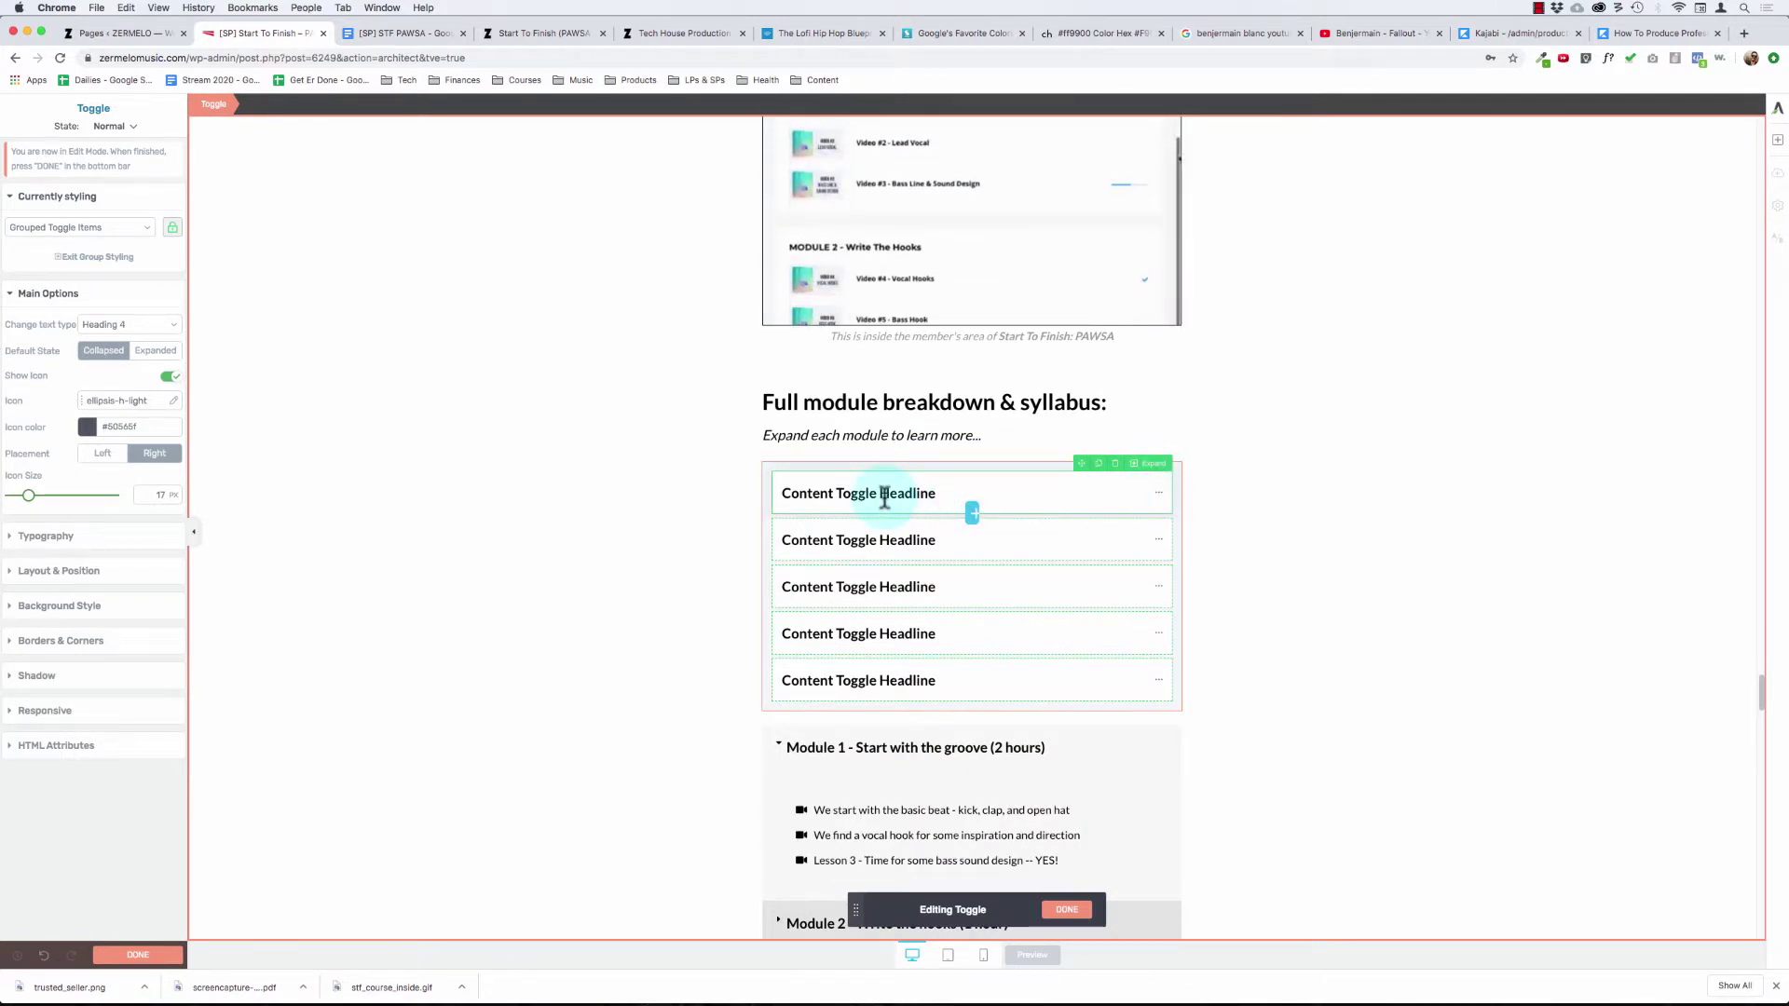
click(104, 454)
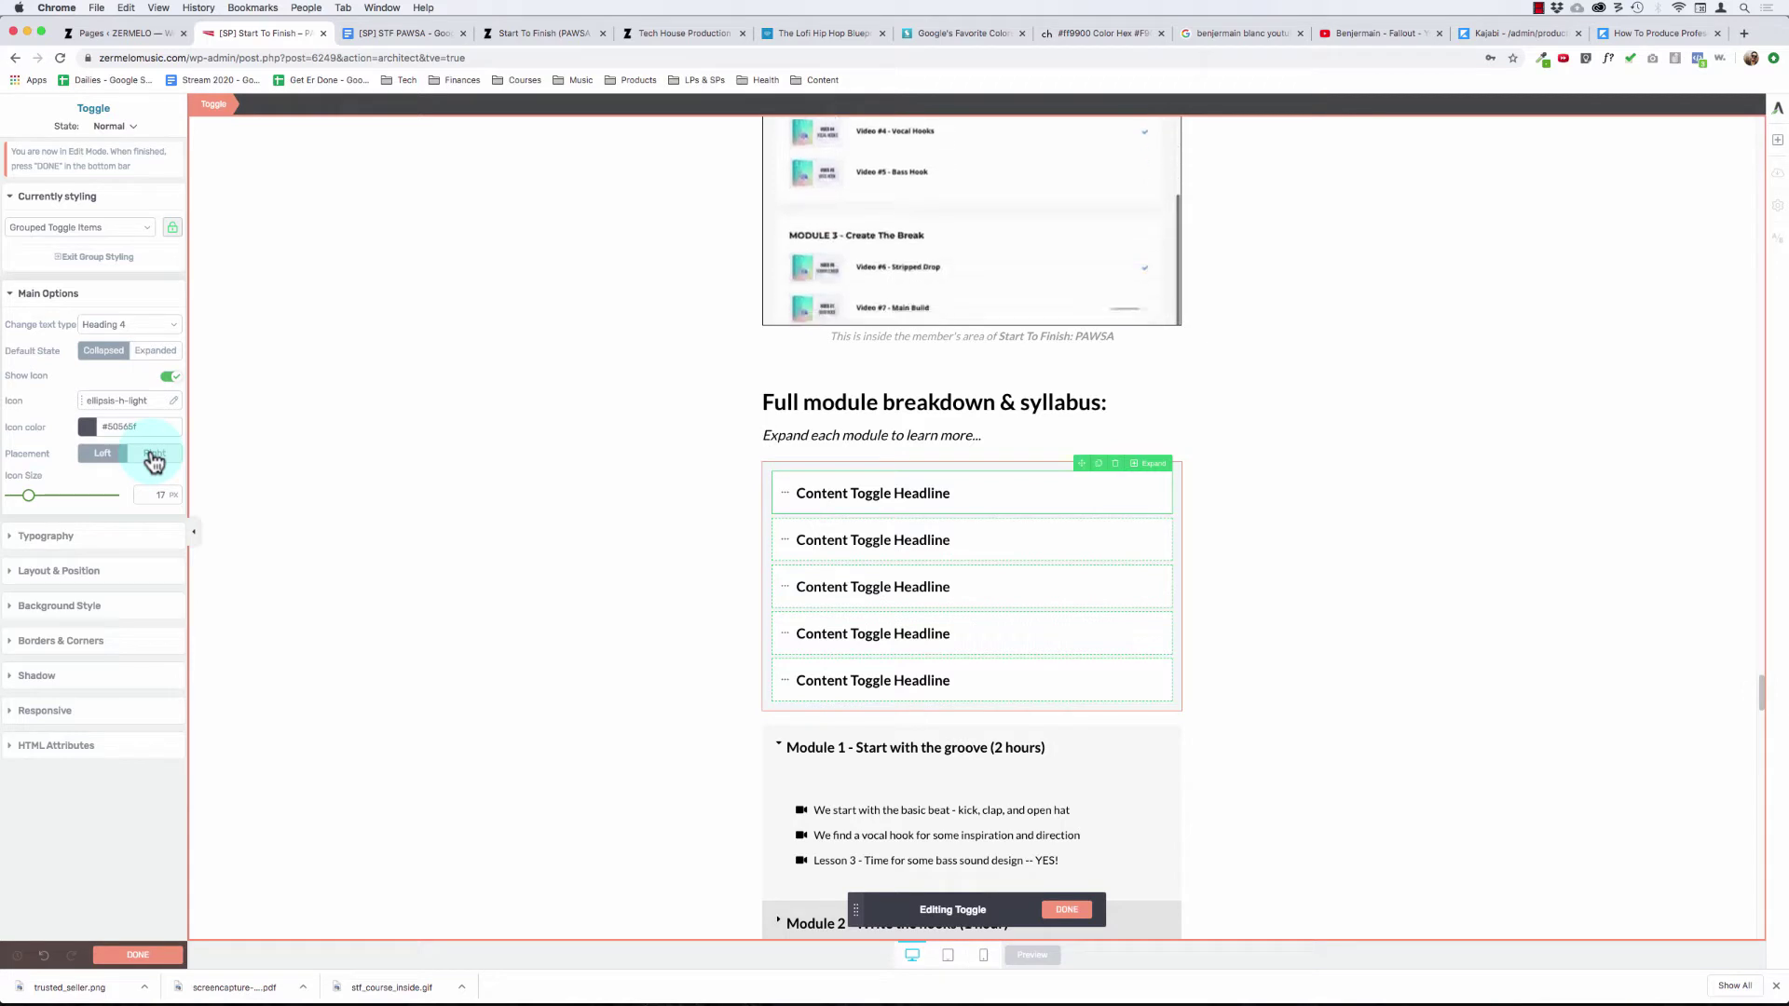
click(155, 455)
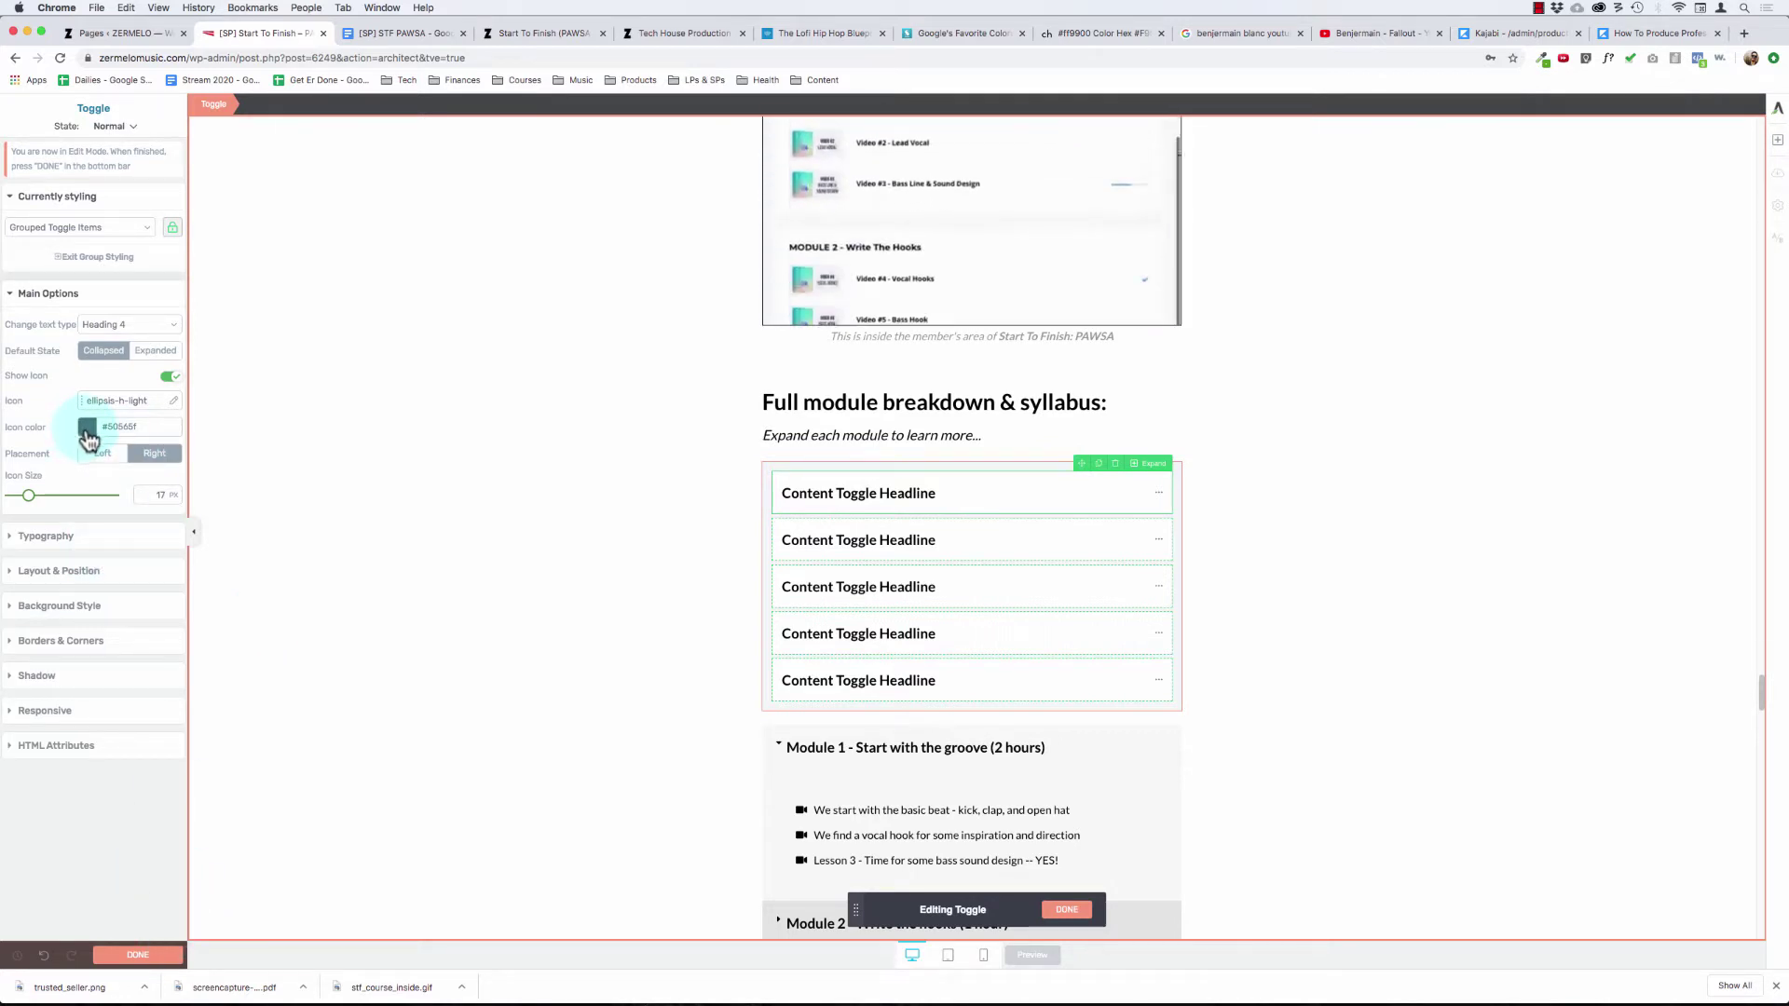
- Look through the text type and typography options of the grouped toggle items and leave the item editing mode
click(110, 323)
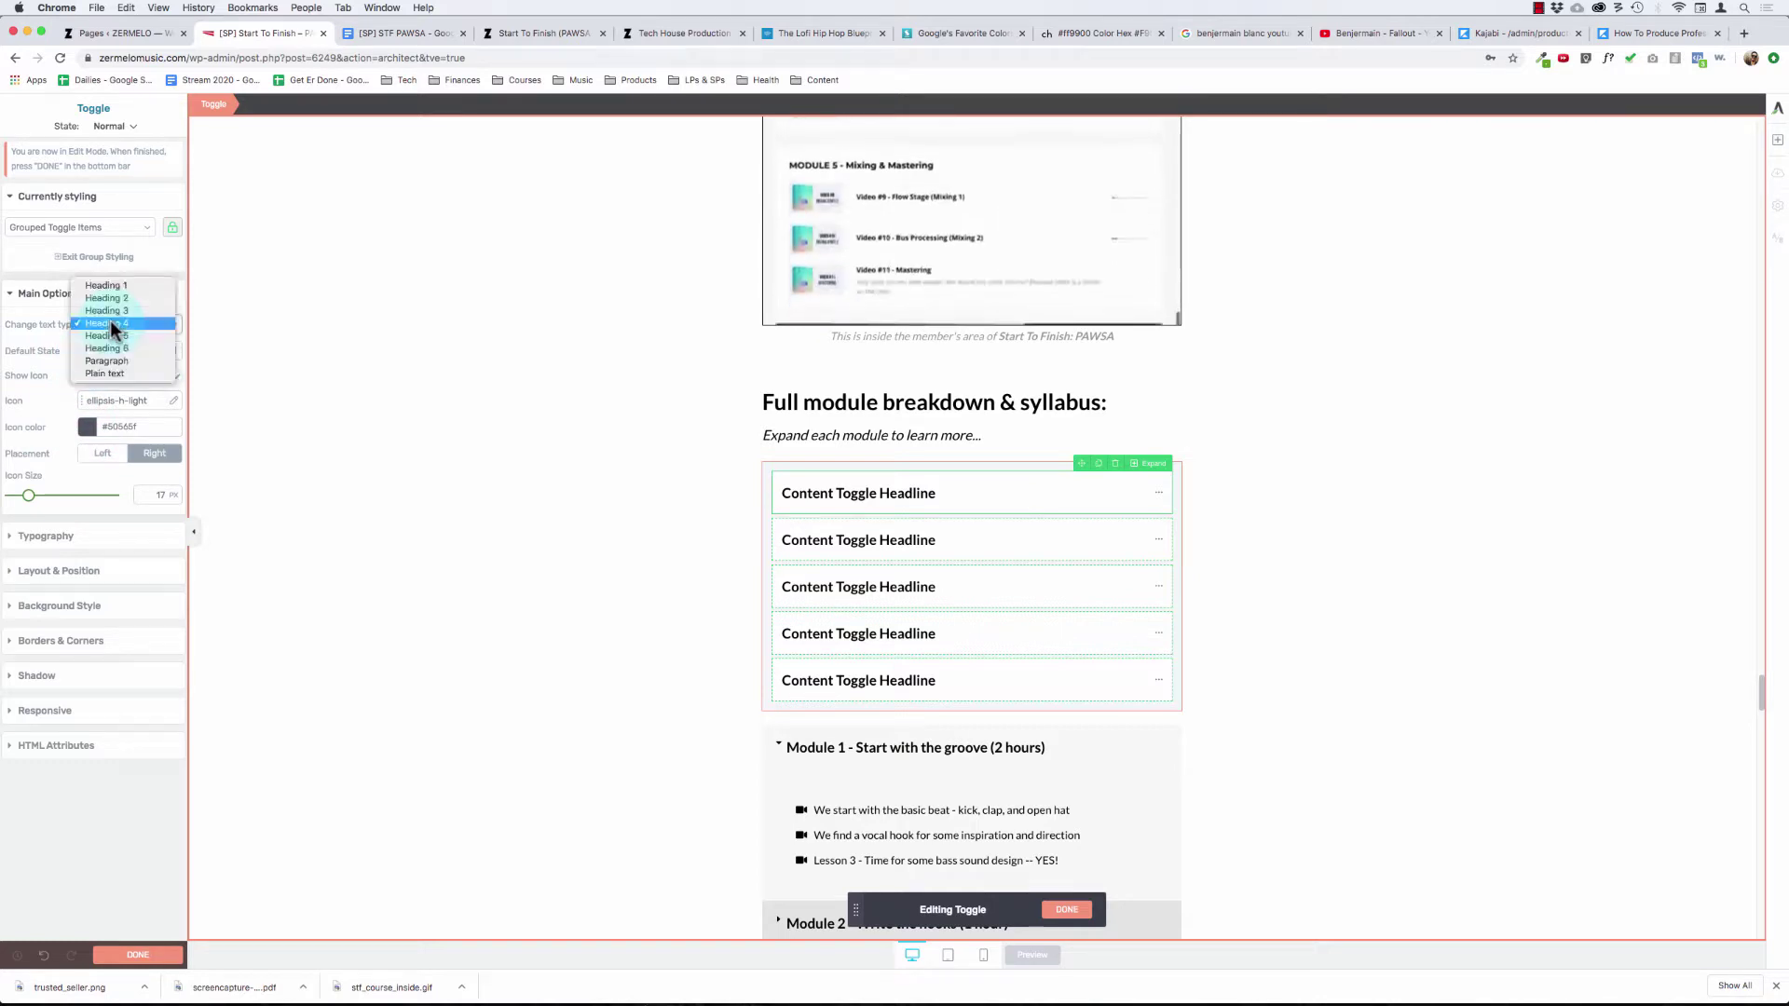
click(58, 300)
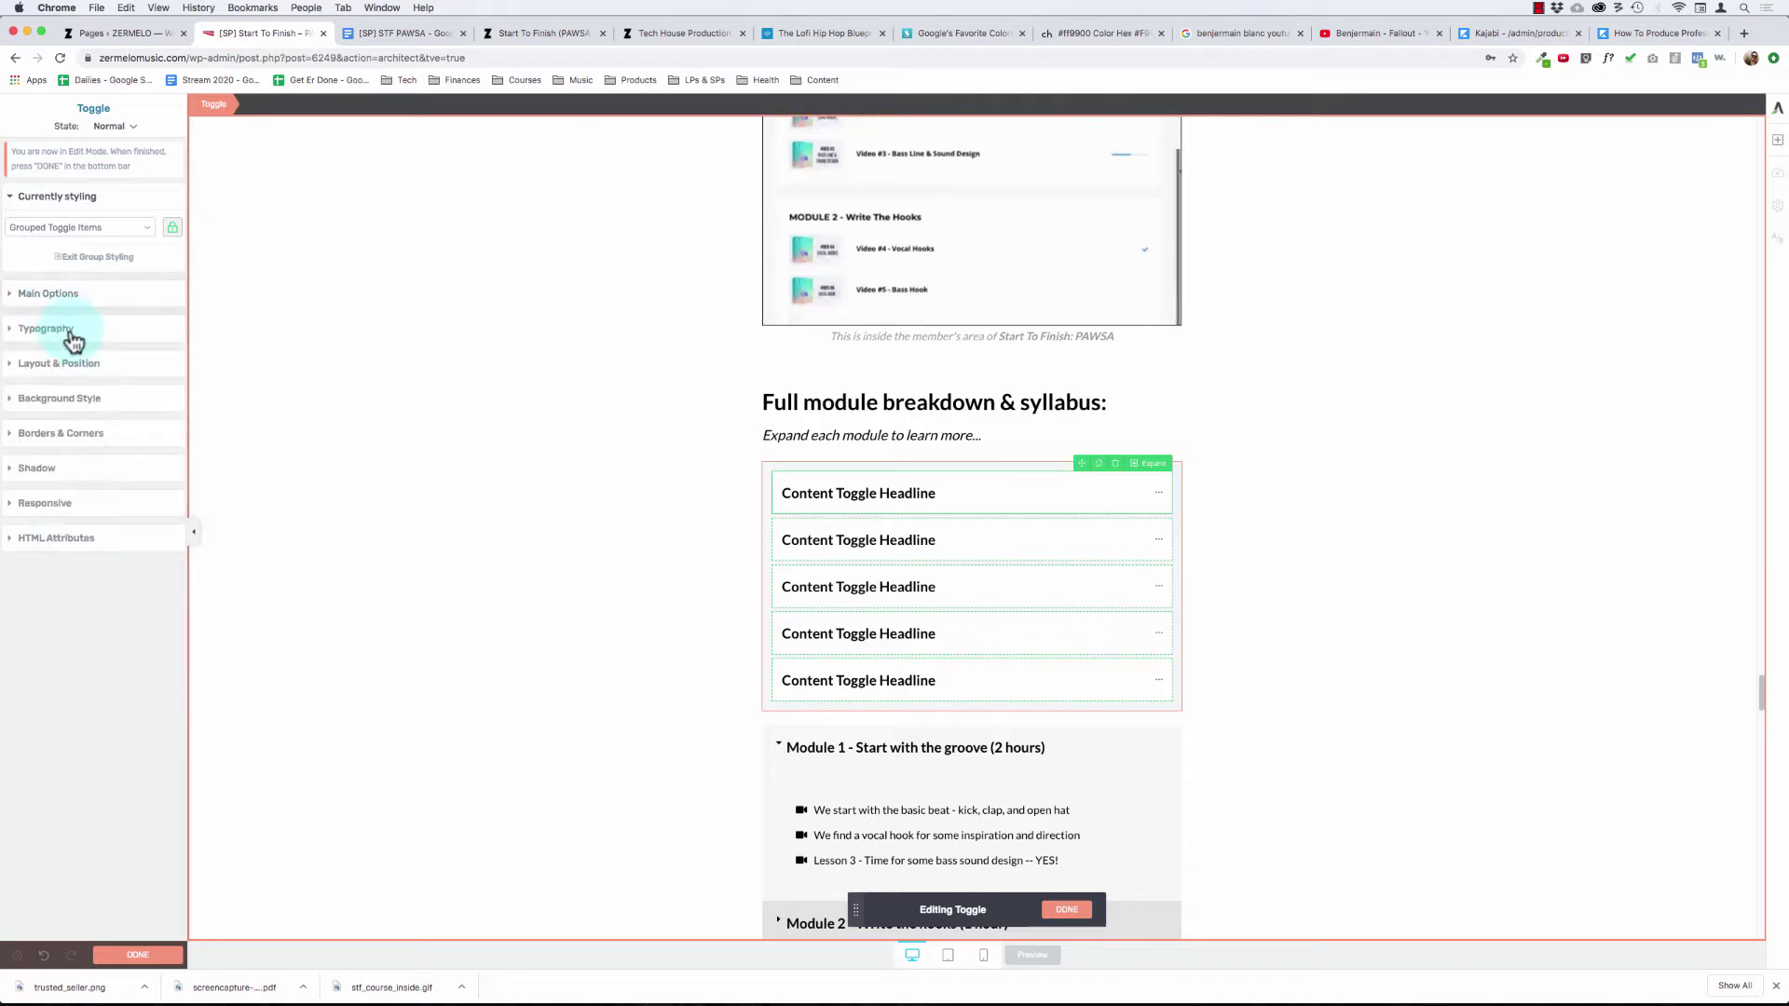
click(70, 332)
click(72, 333)
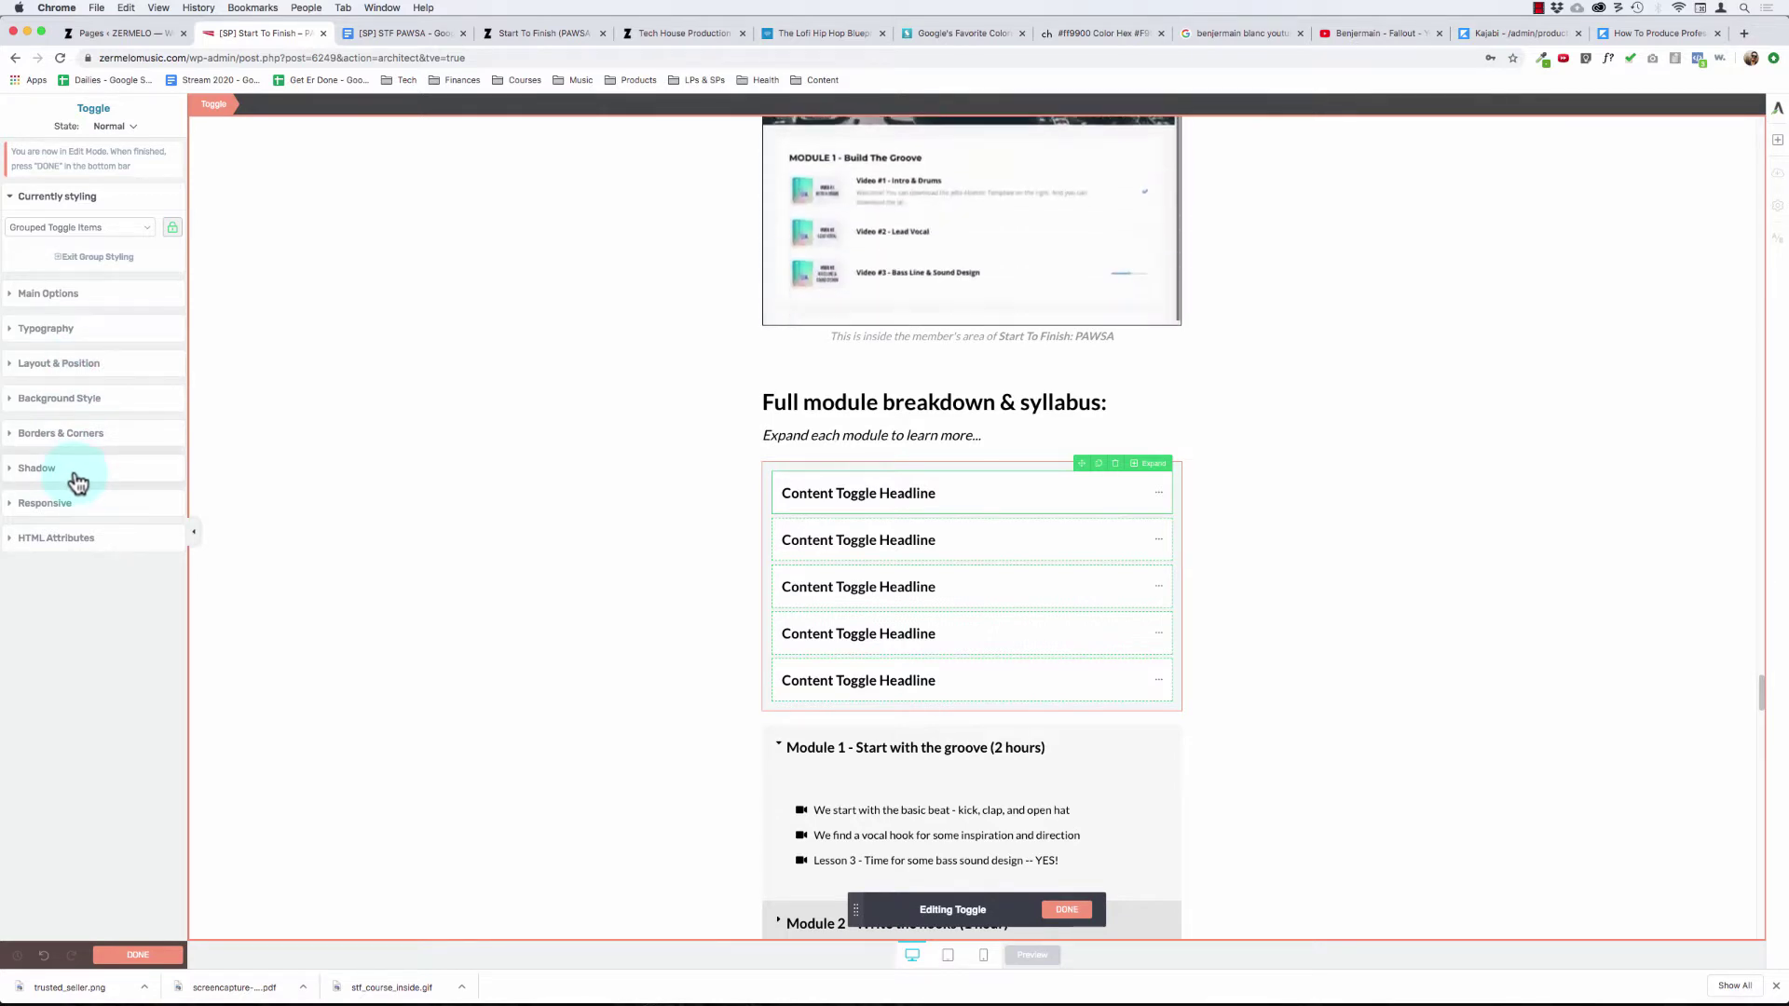
click(137, 956)
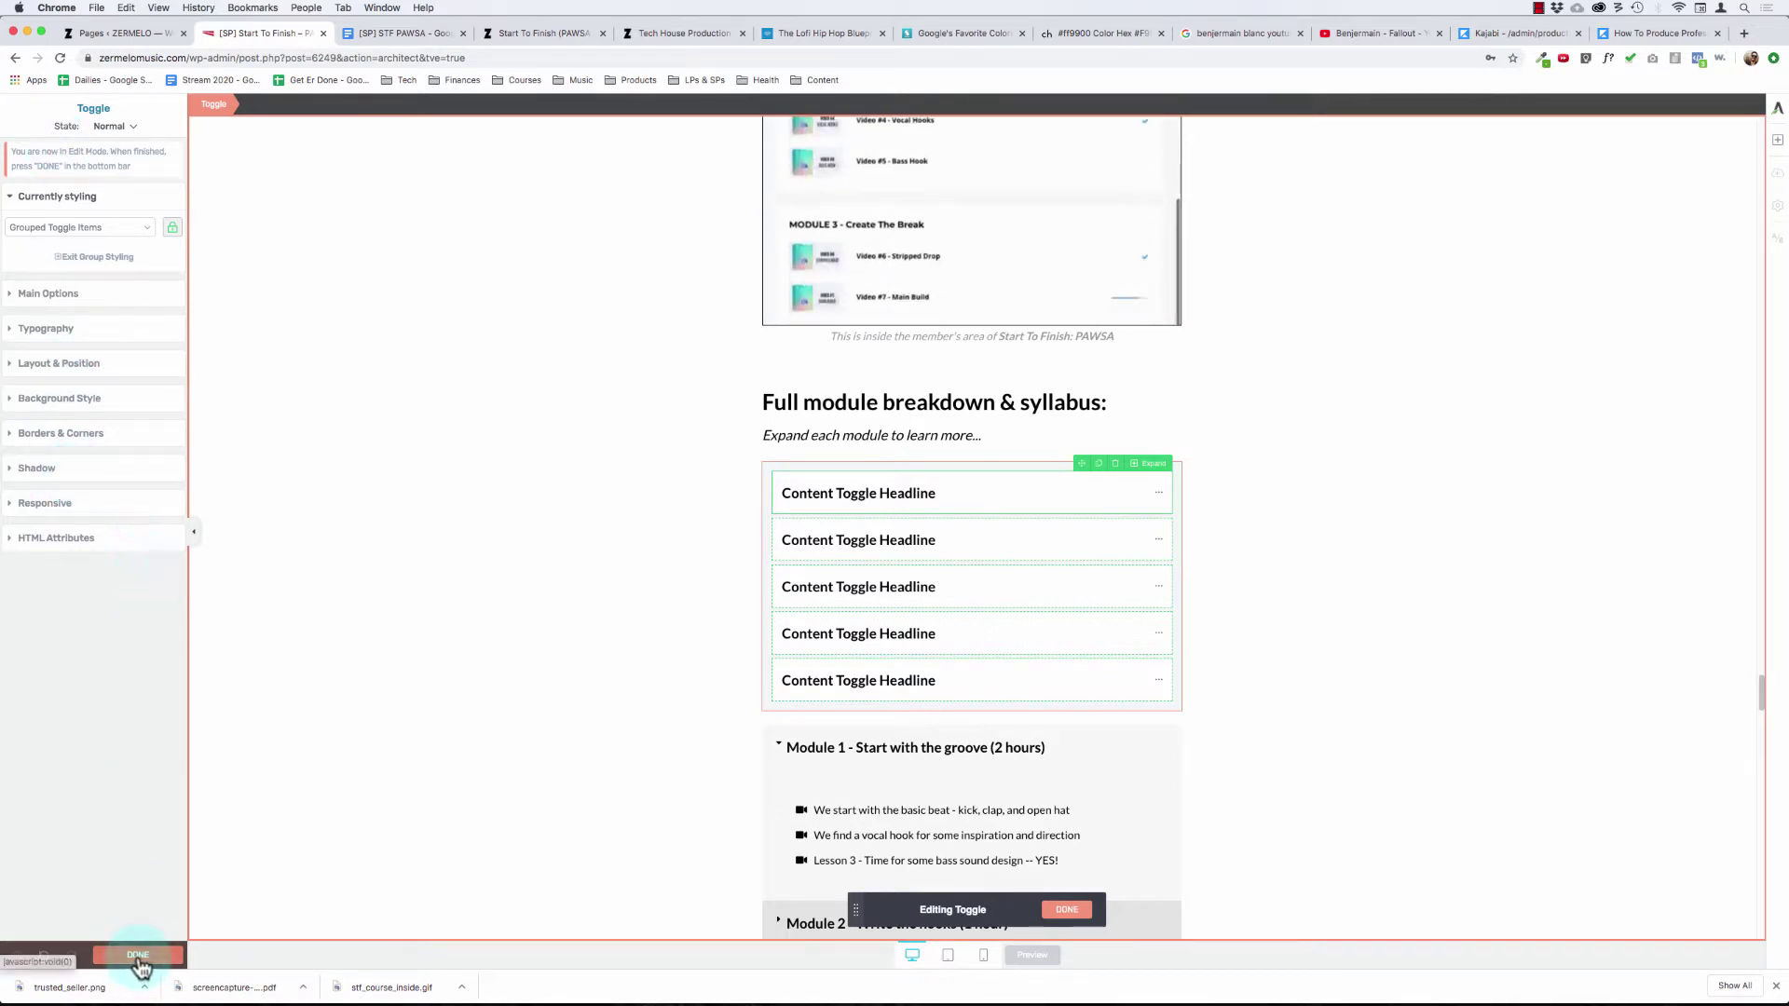
click(886, 492)
click(886, 491)
click(885, 488)
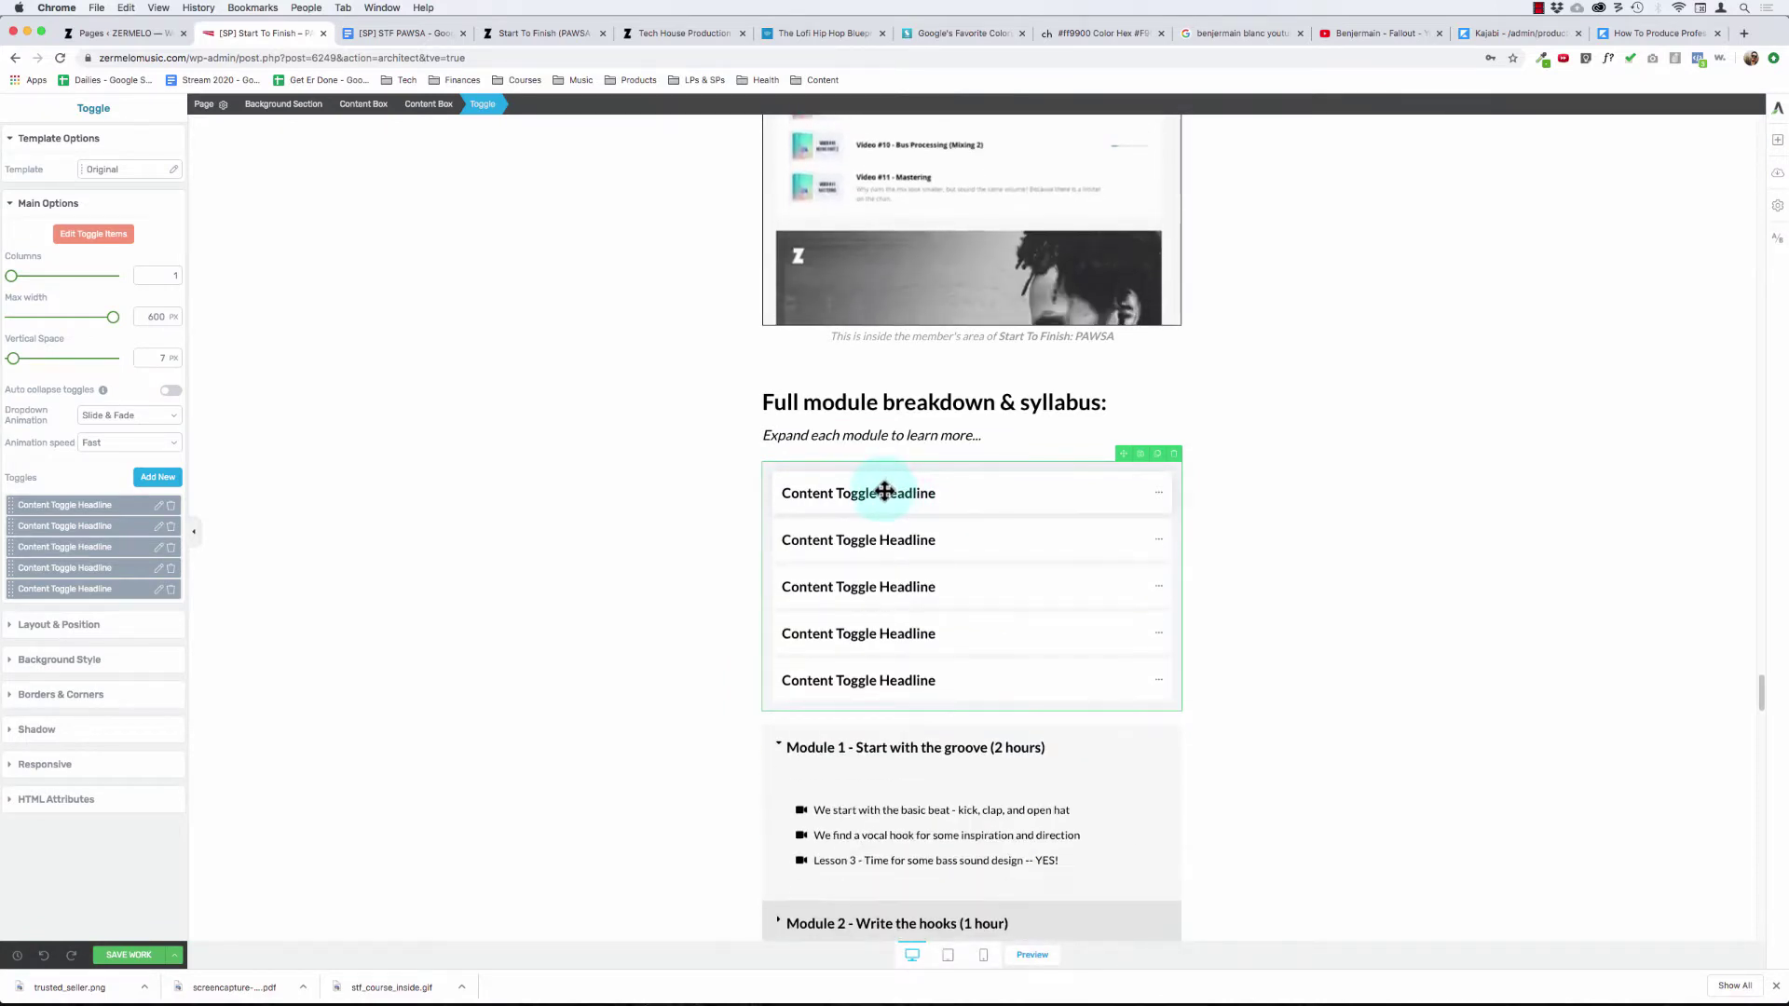
click(885, 488)
click(100, 504)
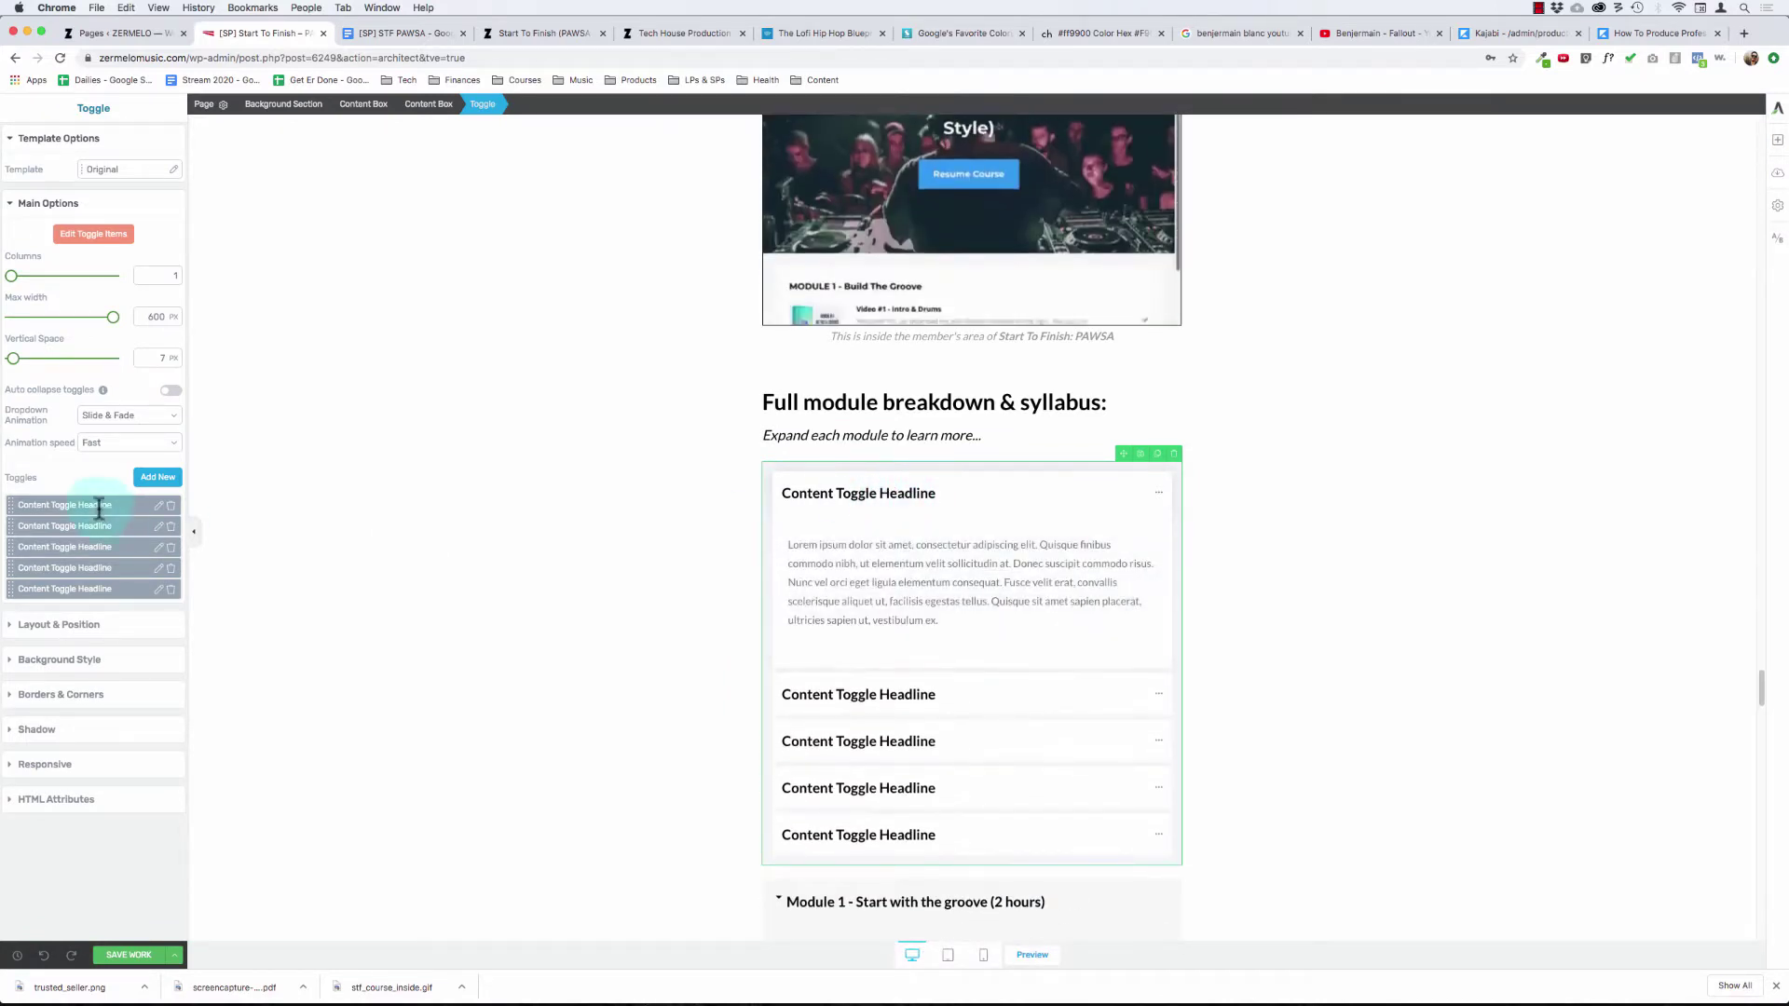
click(159, 504)
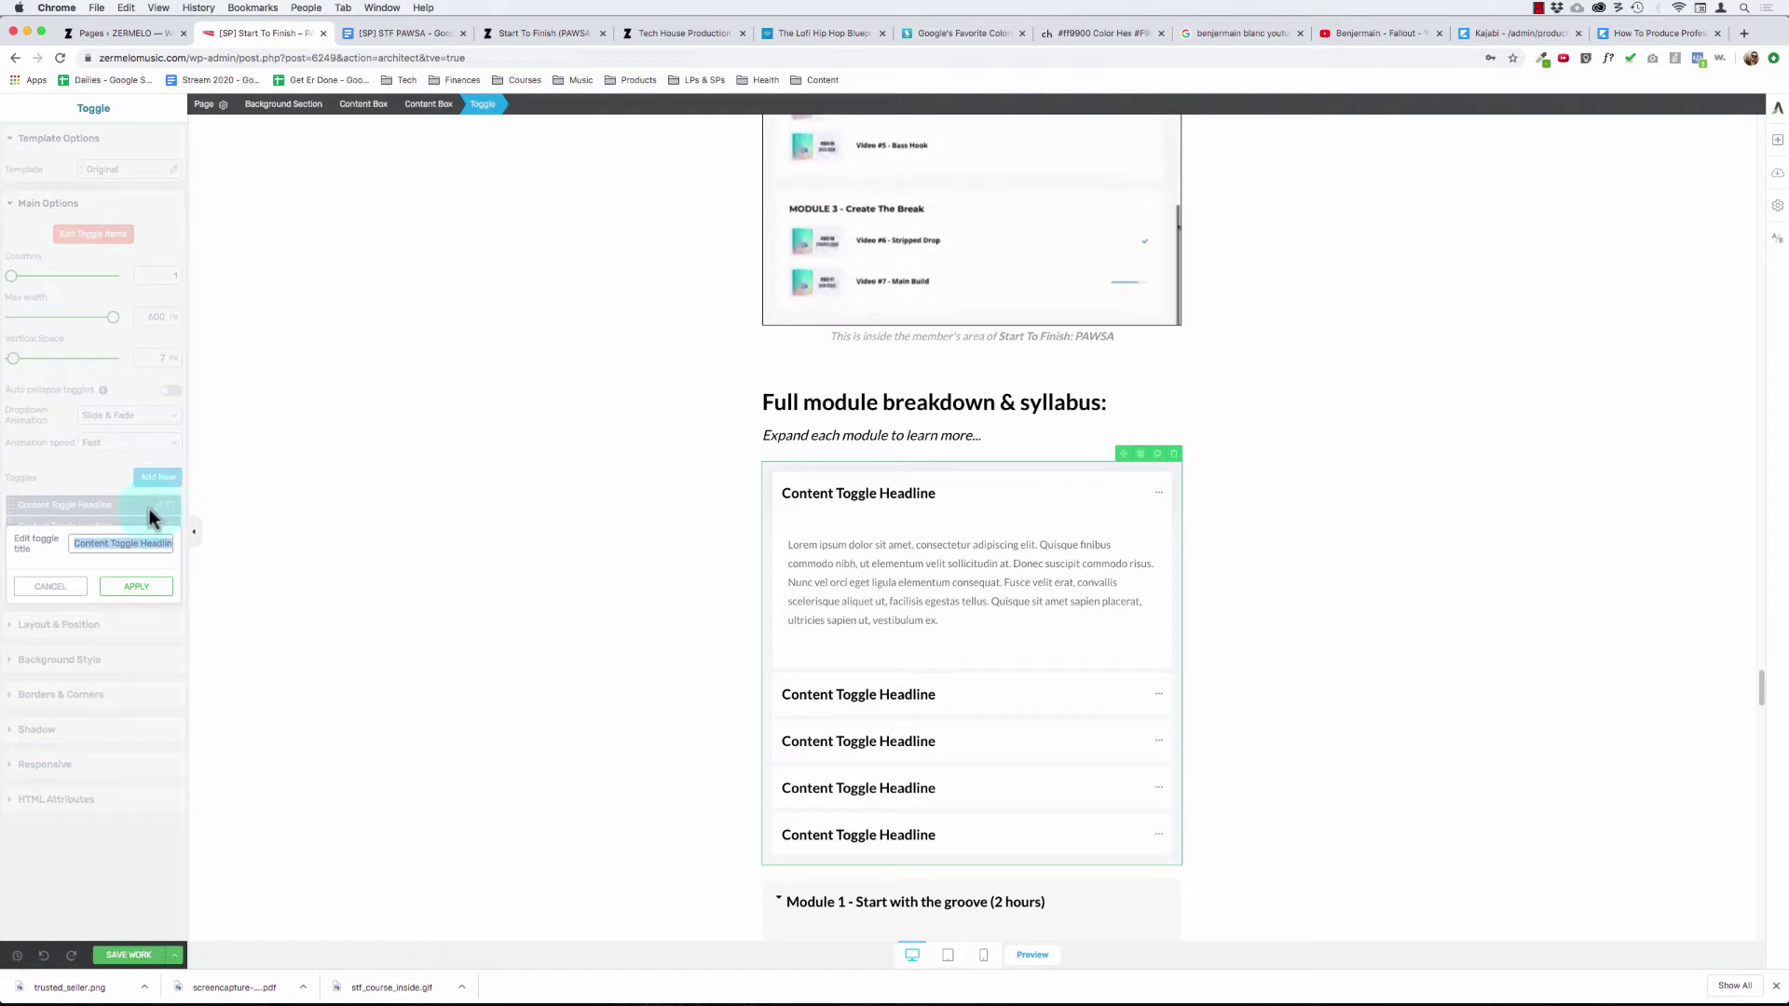
click(51, 590)
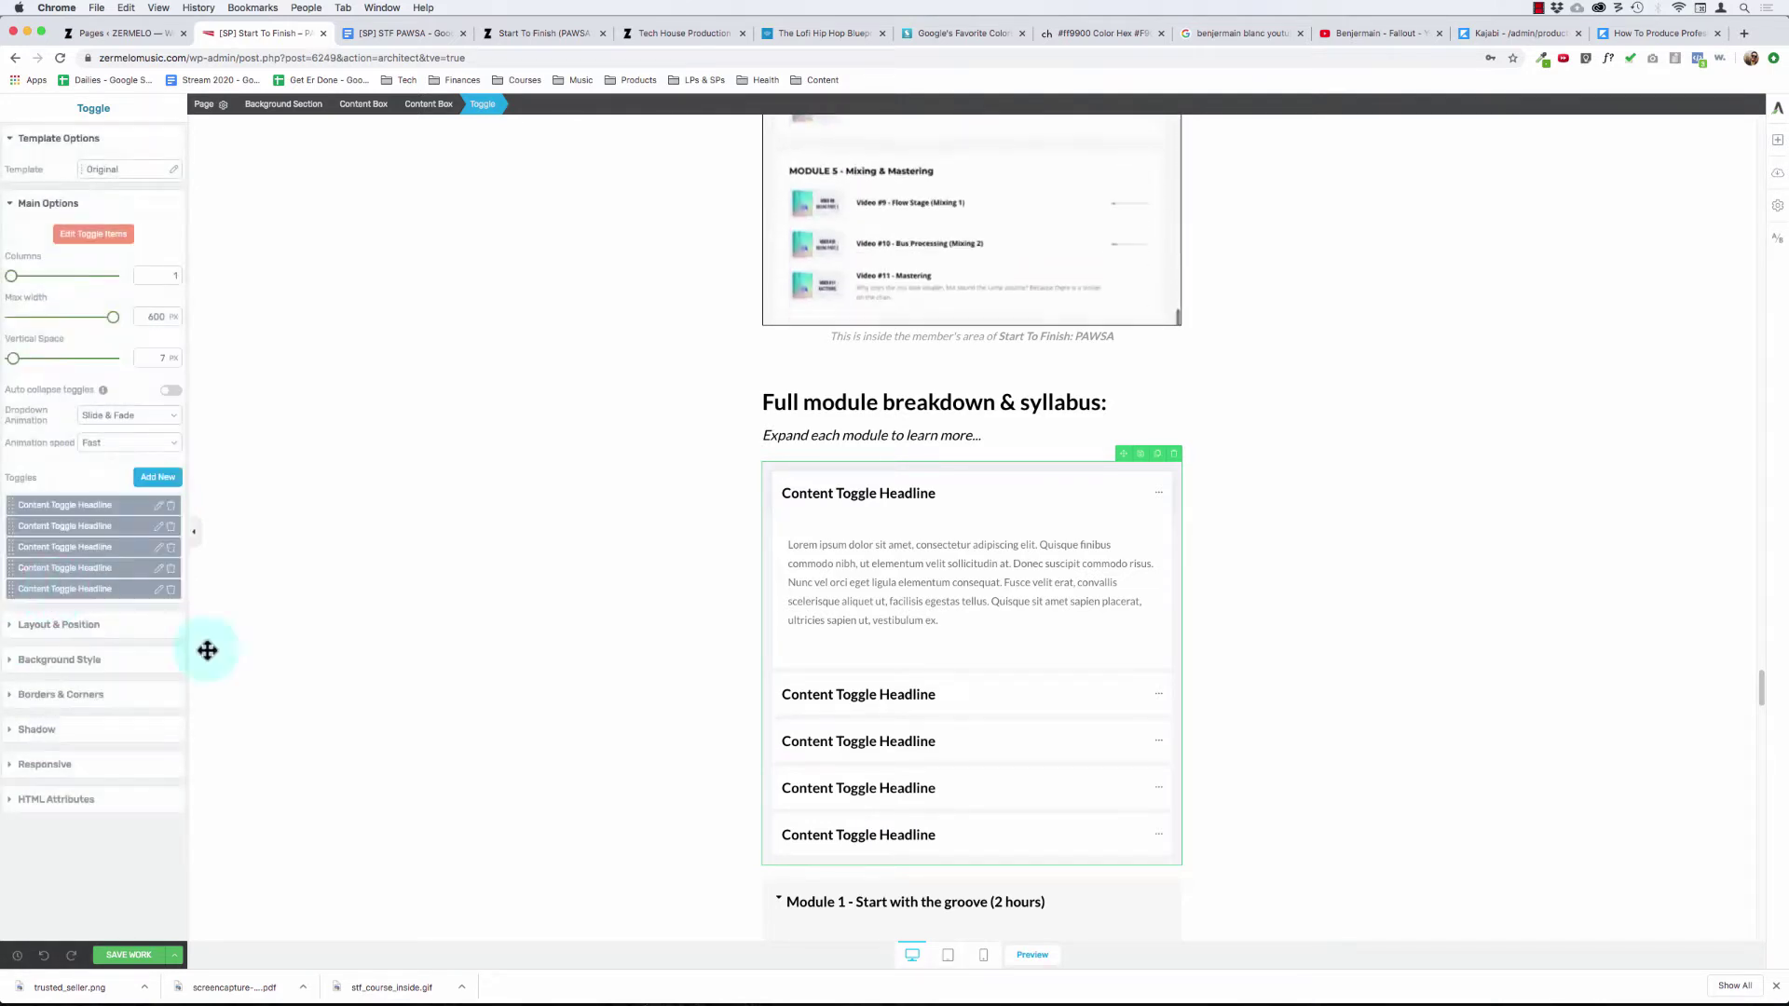
- Collapse the first item of the new toggle and open the toggle items for editing
scroll(663, 759, down, 3)
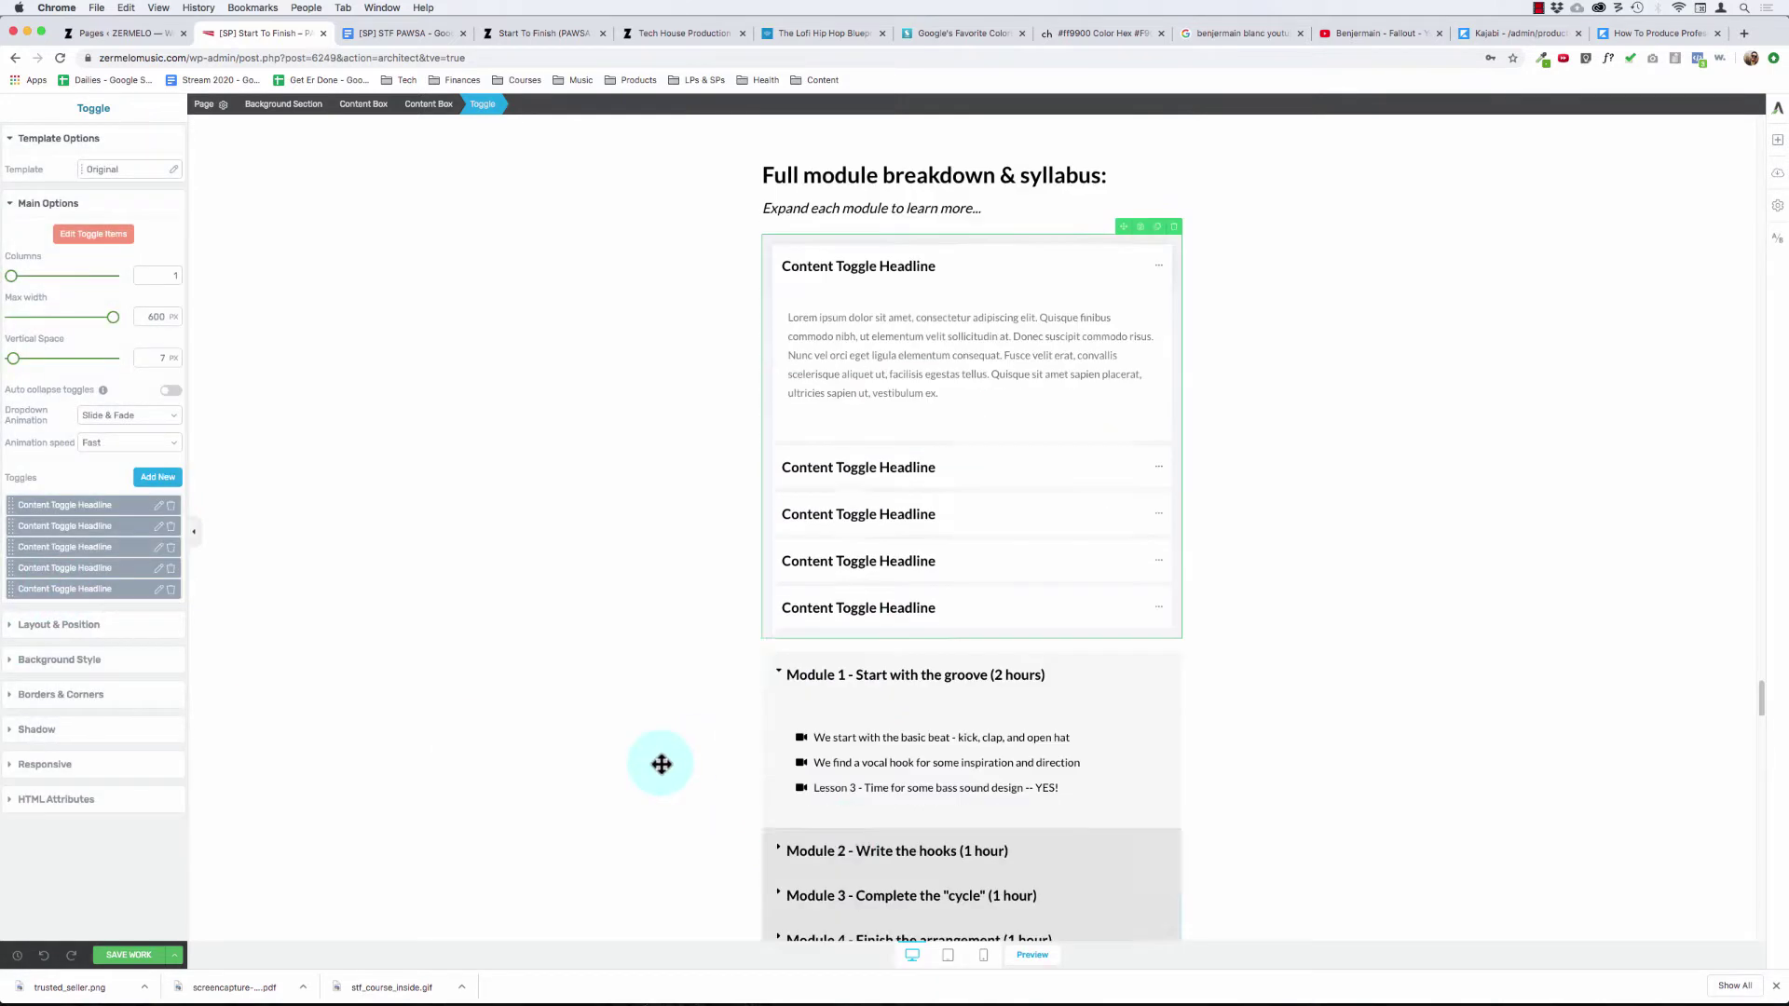
triple_click(899, 673)
click(609, 533)
scroll(609, 533, up, 6)
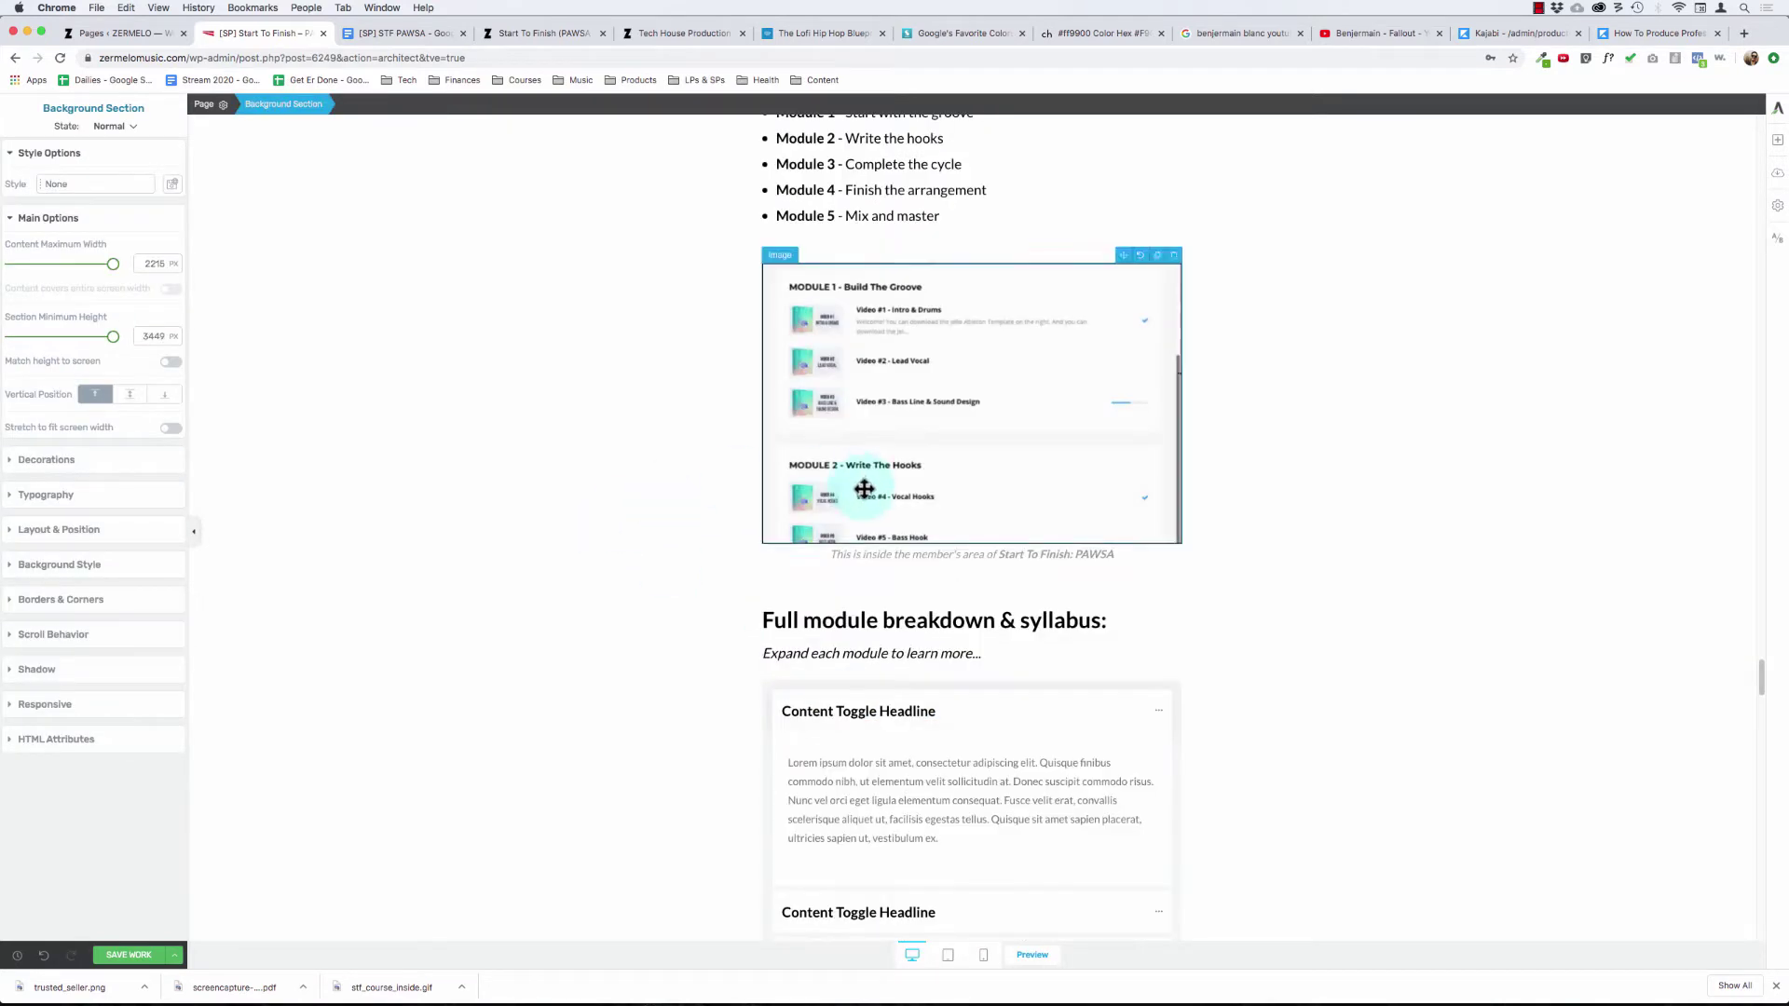
click(875, 717)
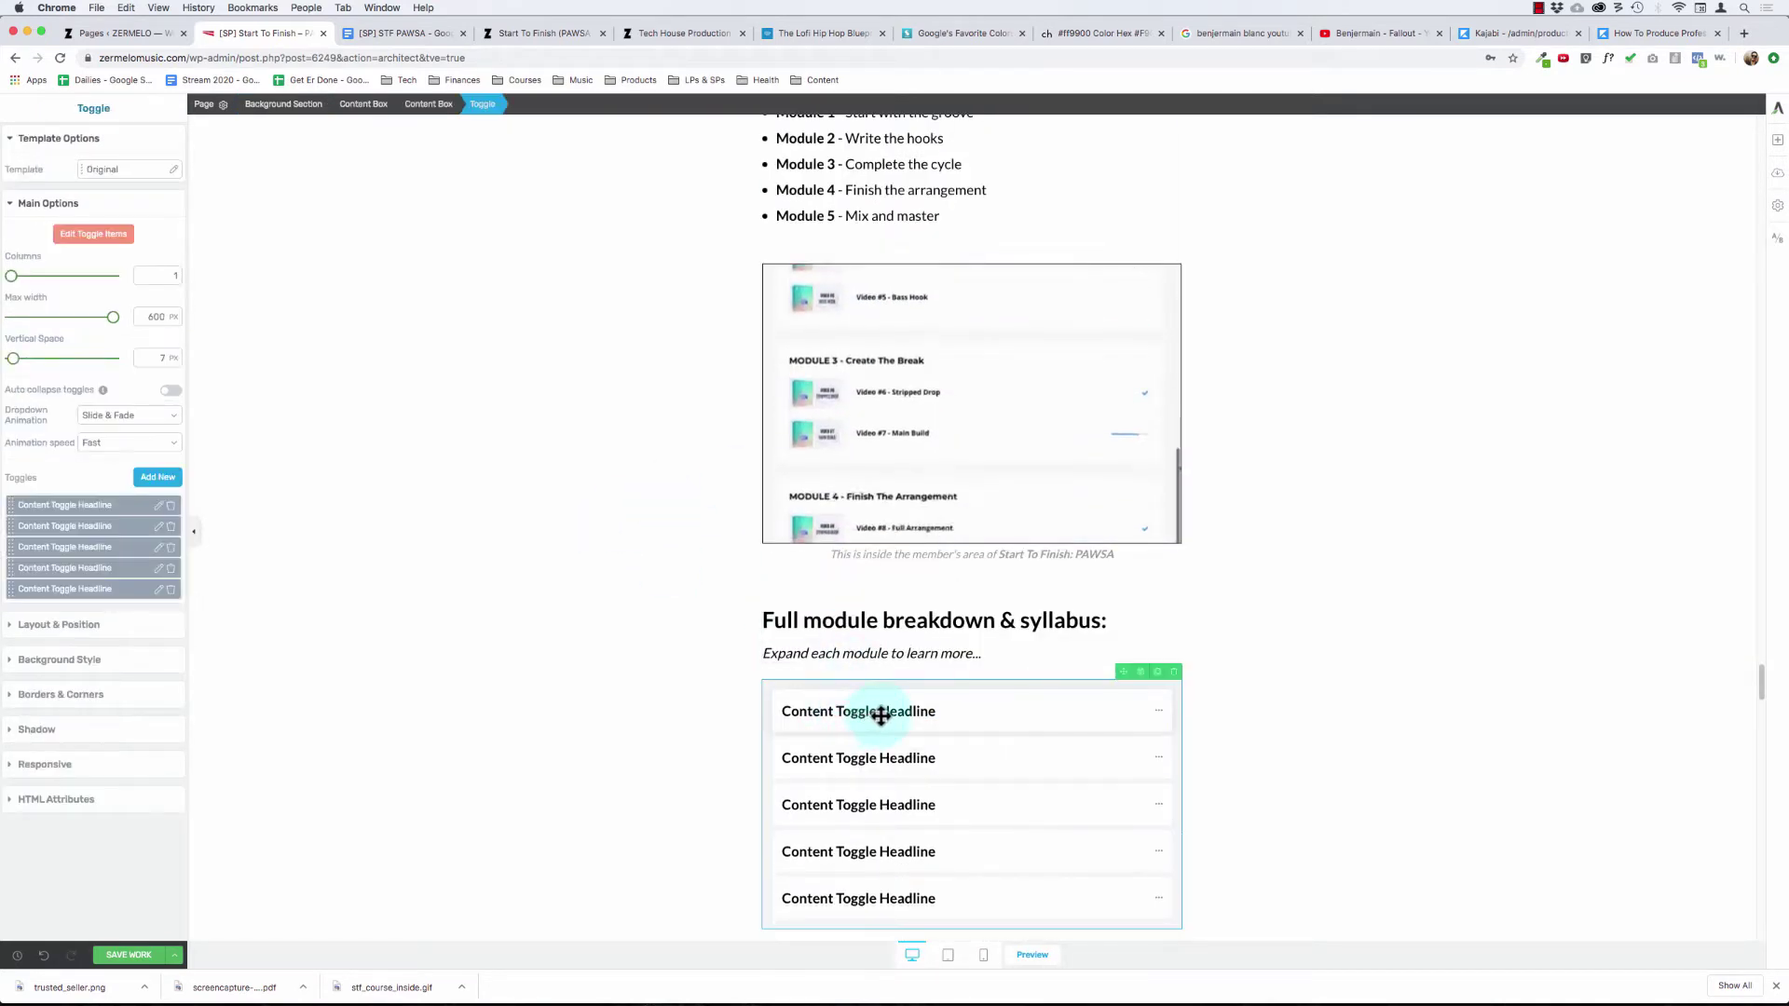
click(106, 232)
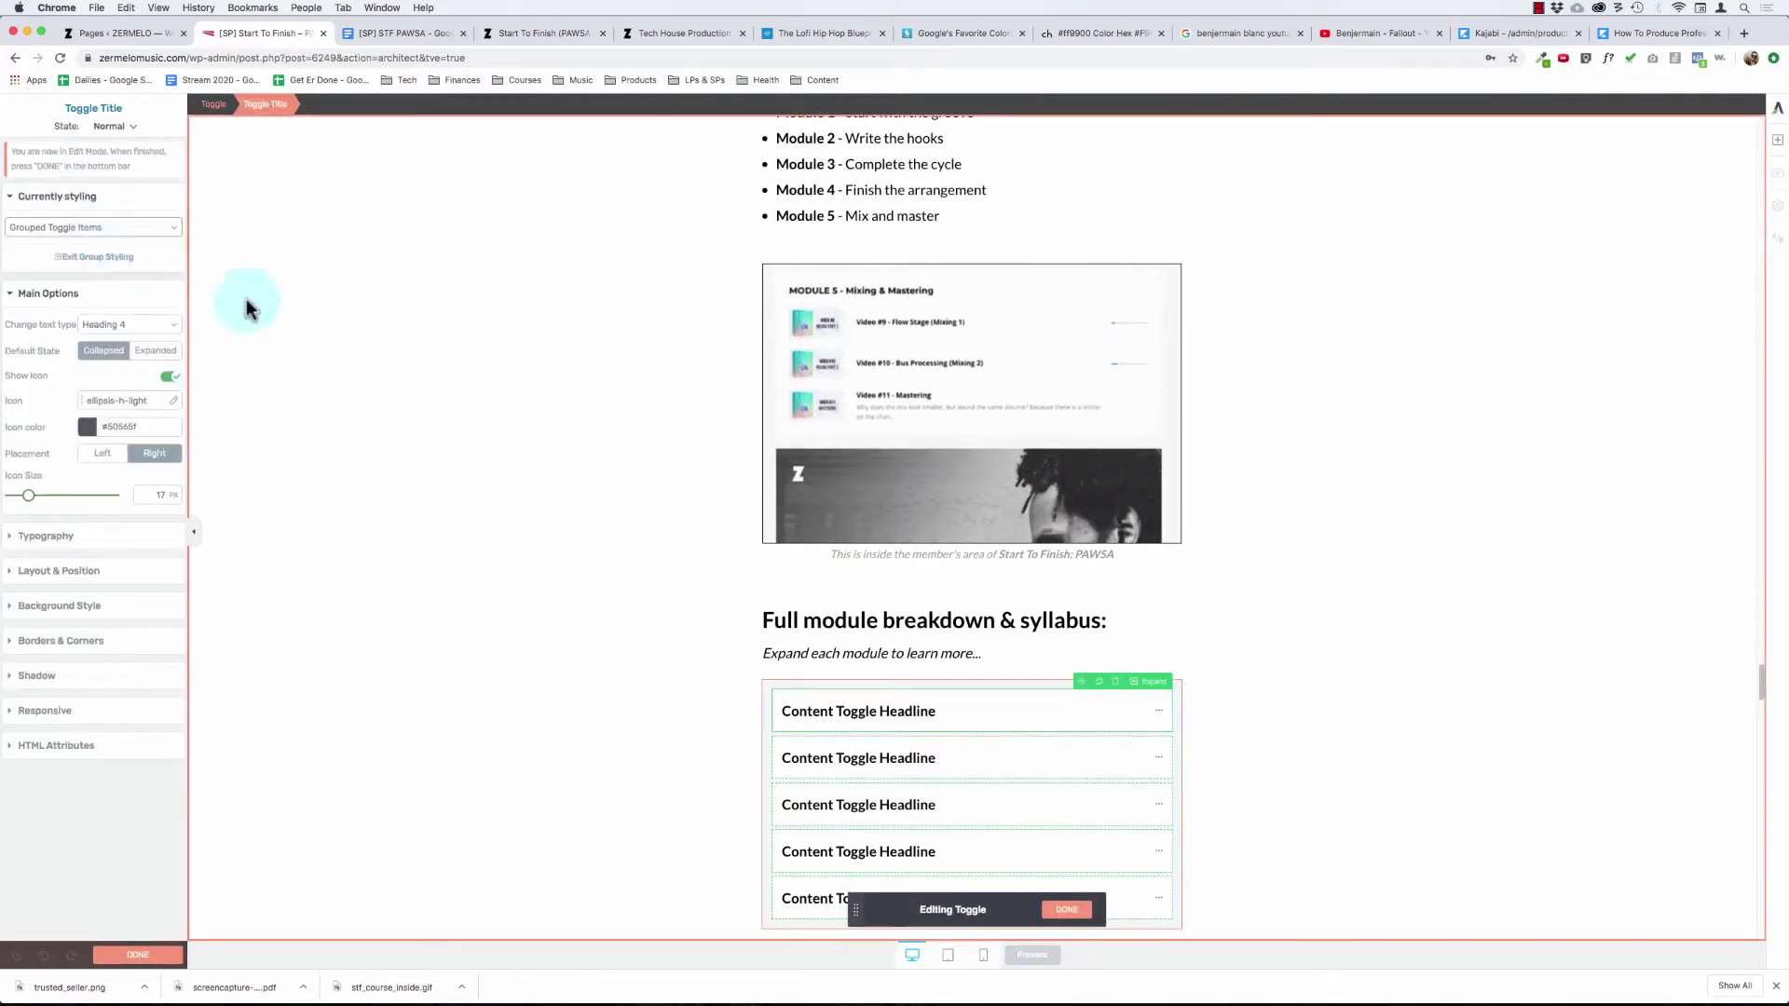
- Replace the first toggle headline with "Module 1 - Start with the groove (2 hours)"
triple_click(834, 716)
scroll(841, 705, down, 1)
key(BackSpace)
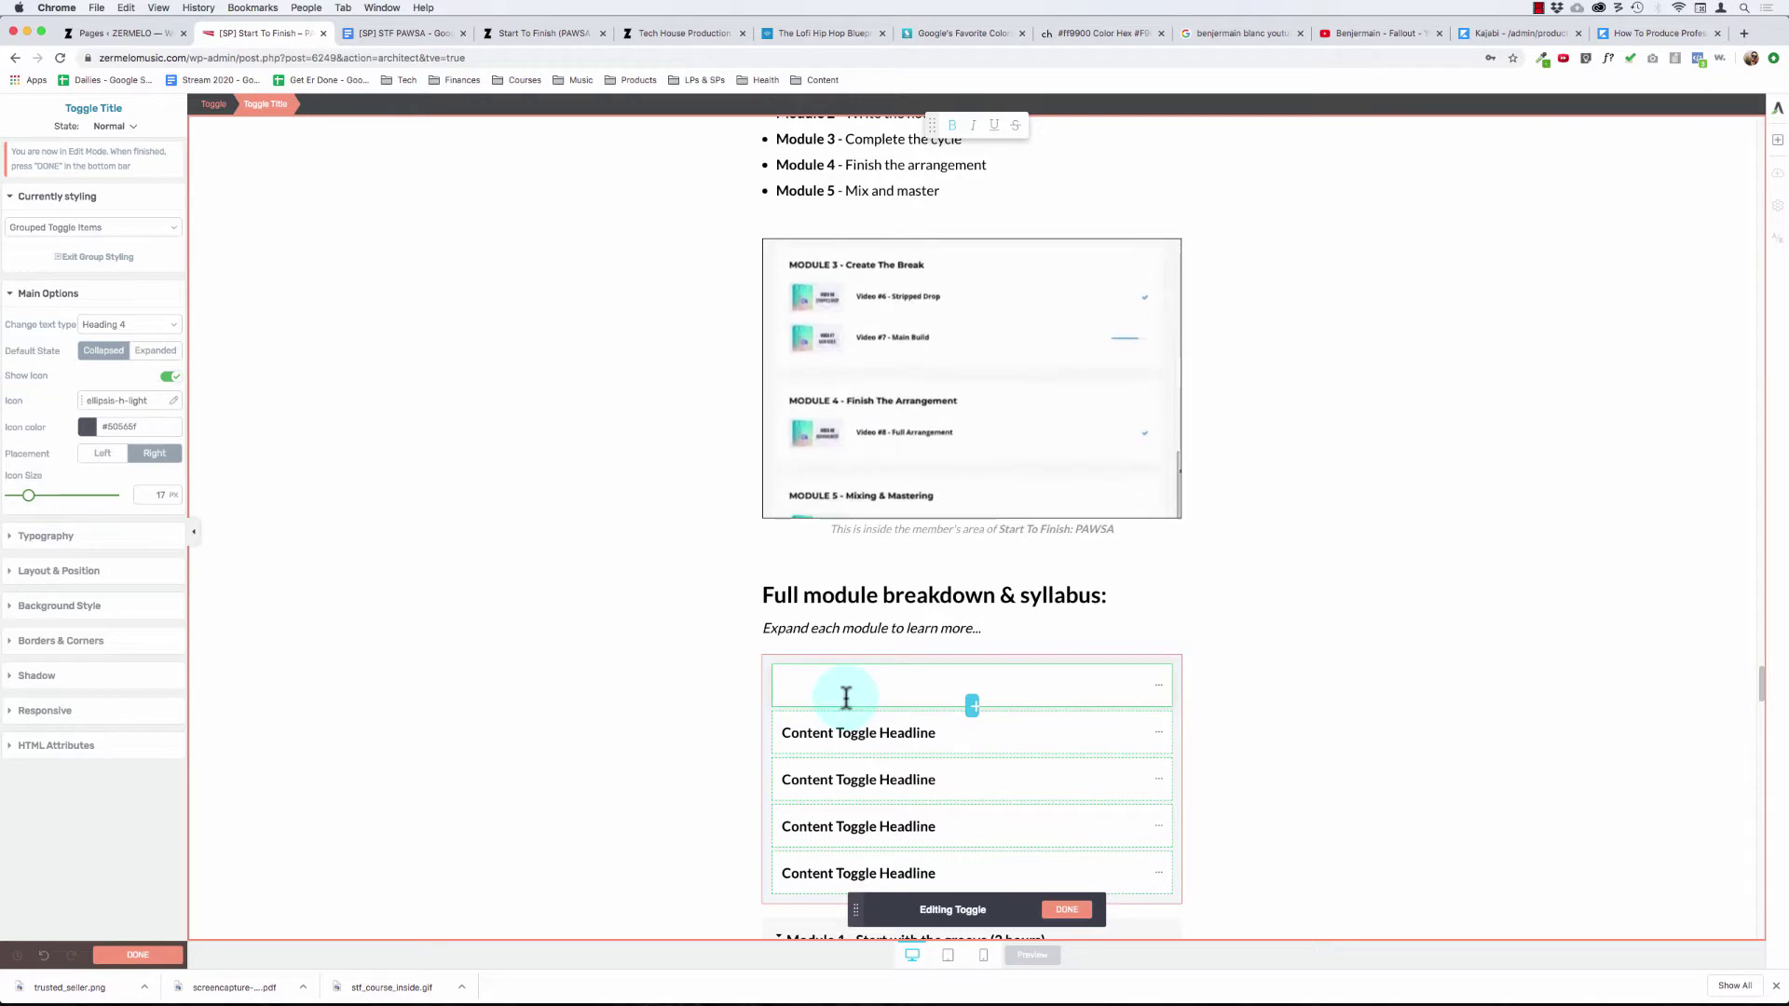
scroll(851, 718, down, 5)
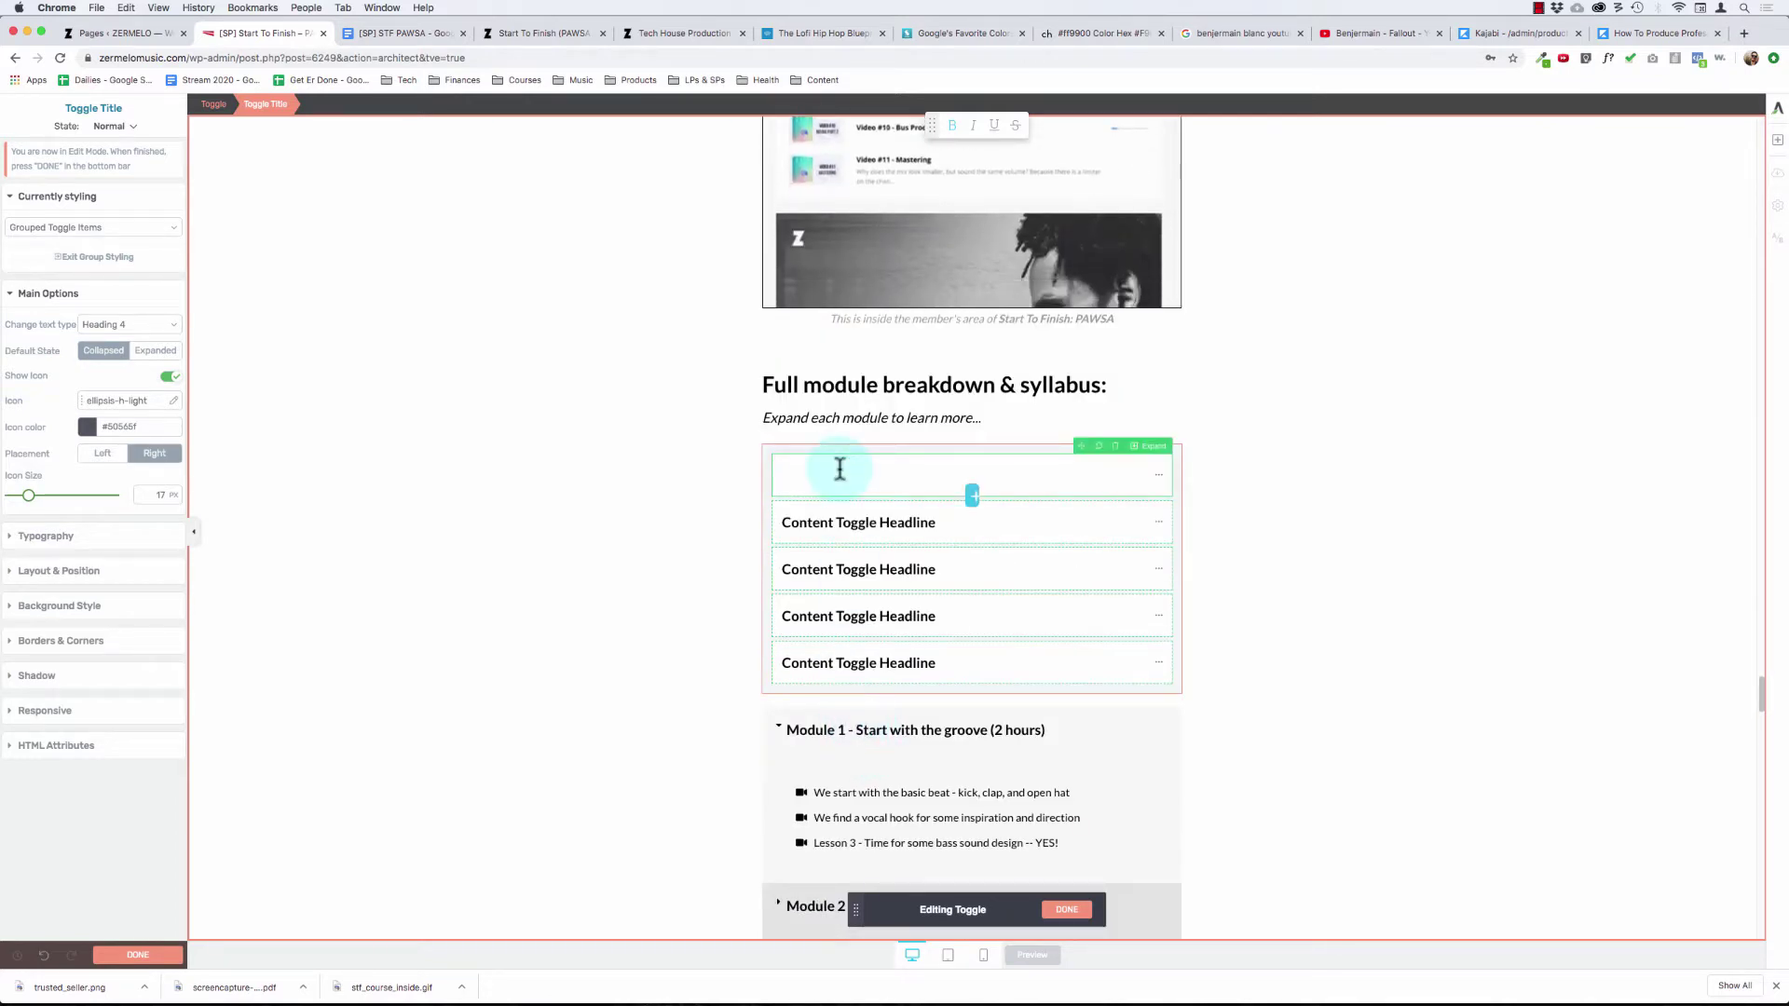
text(Module 1)
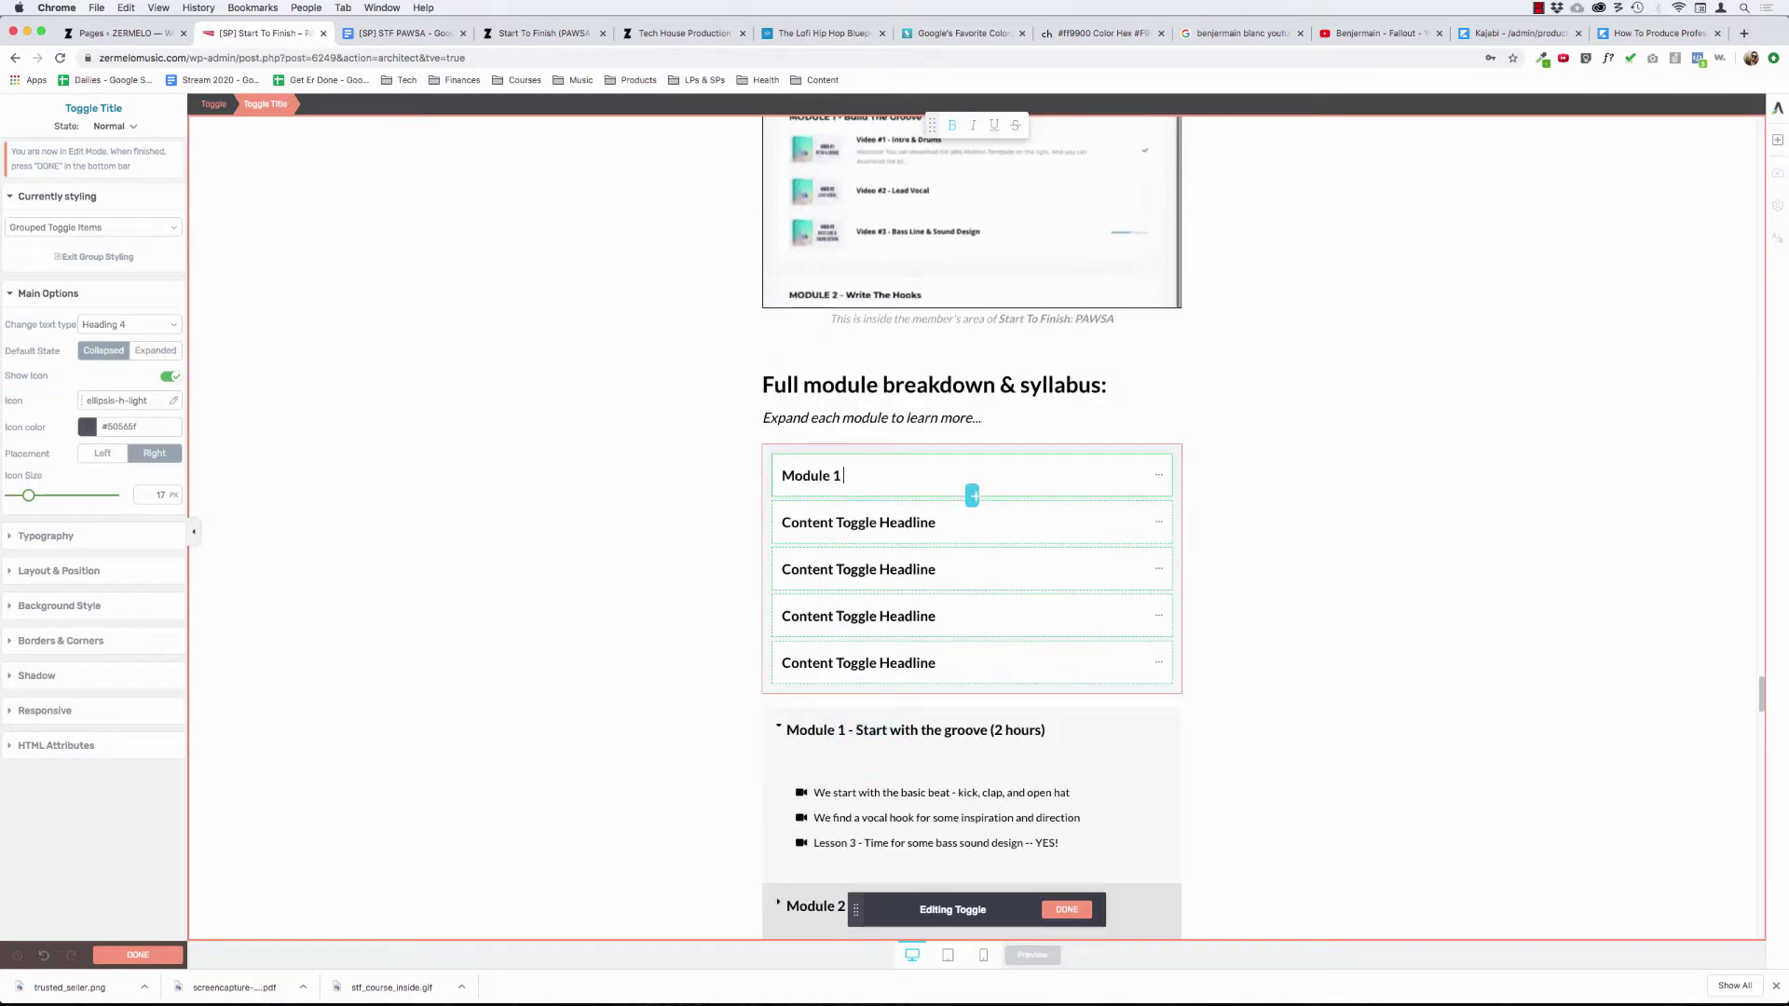
text( - Start wi)
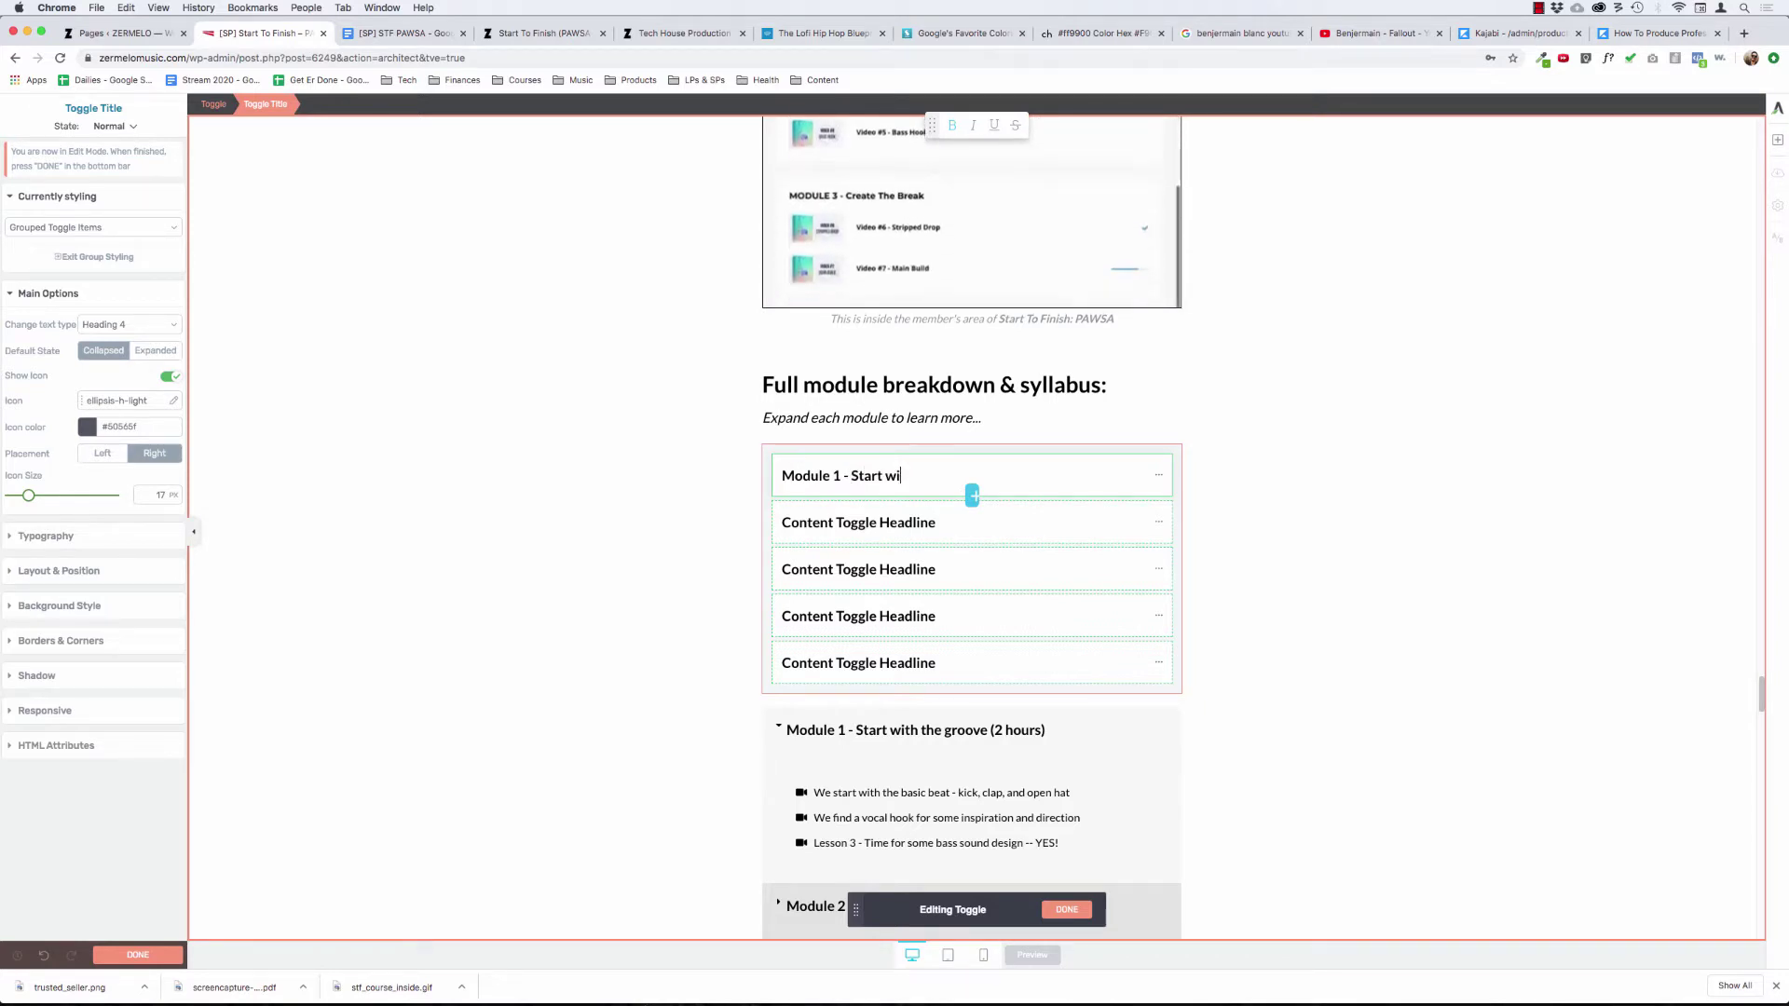
text(th the groove ()
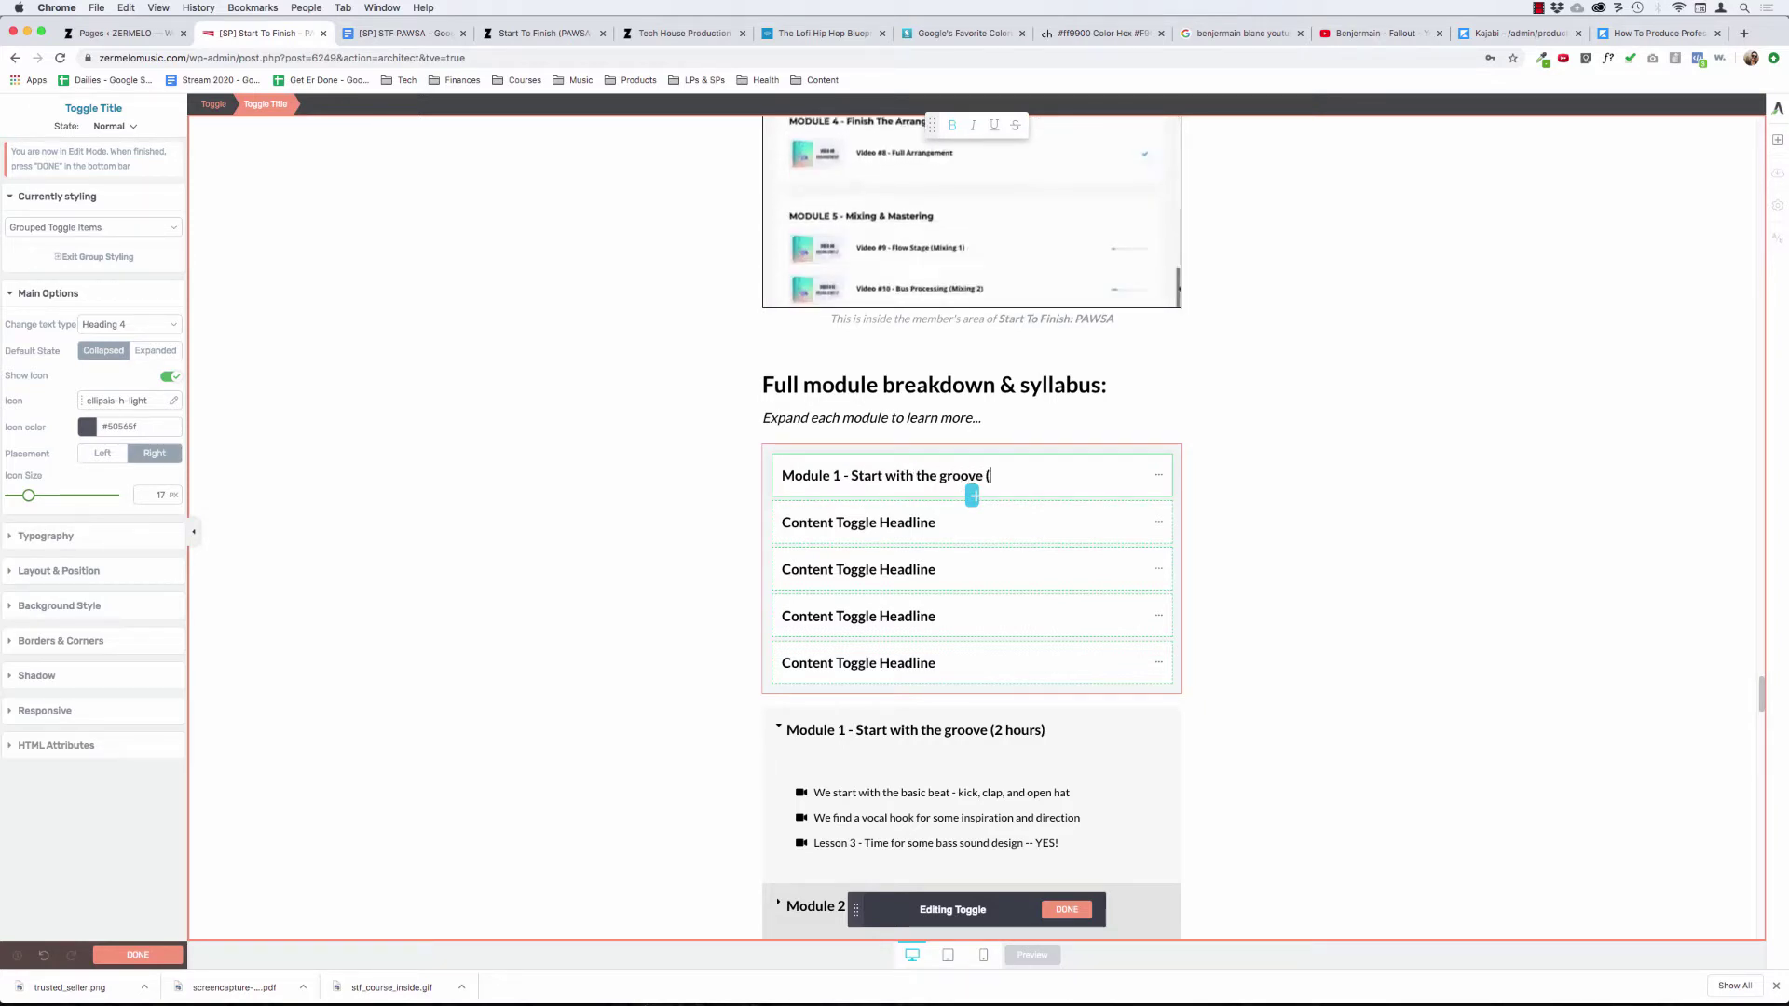
text(2 hours))
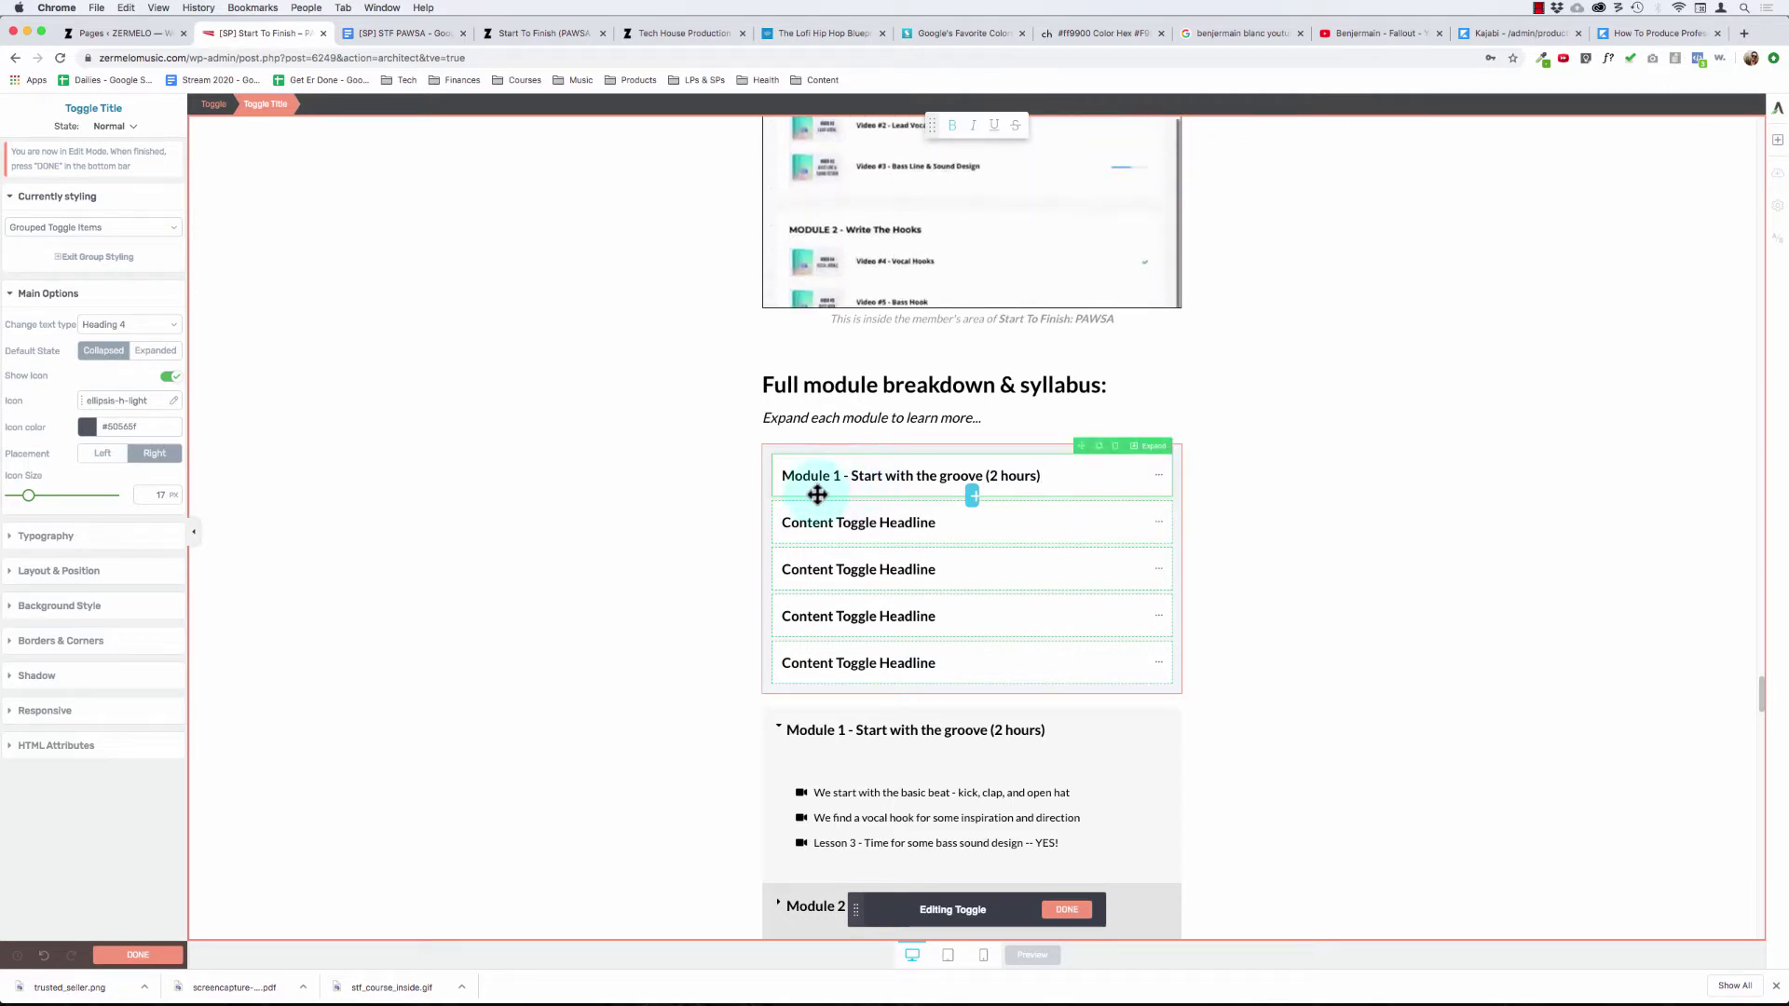
- Replace the second toggle headline with "Module 2 - Write the hooks (1 hour)", matching the old syllabus list
key(shift+super+Right)
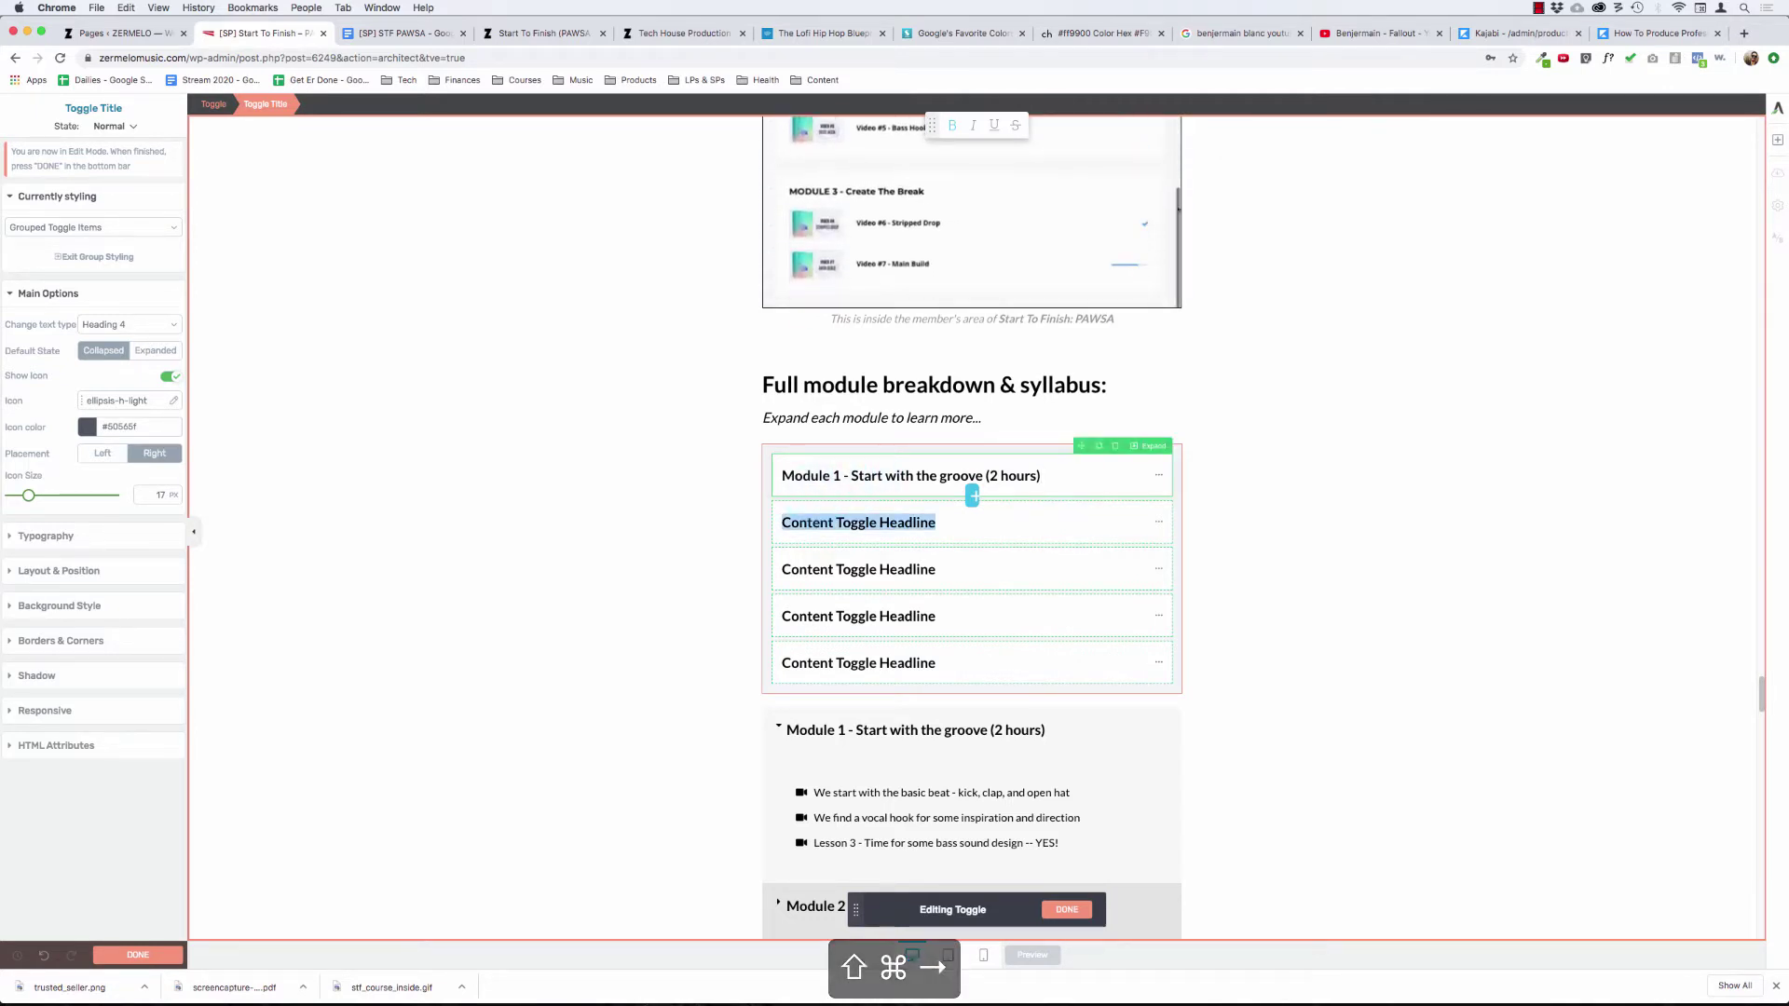
text(Module 2 -)
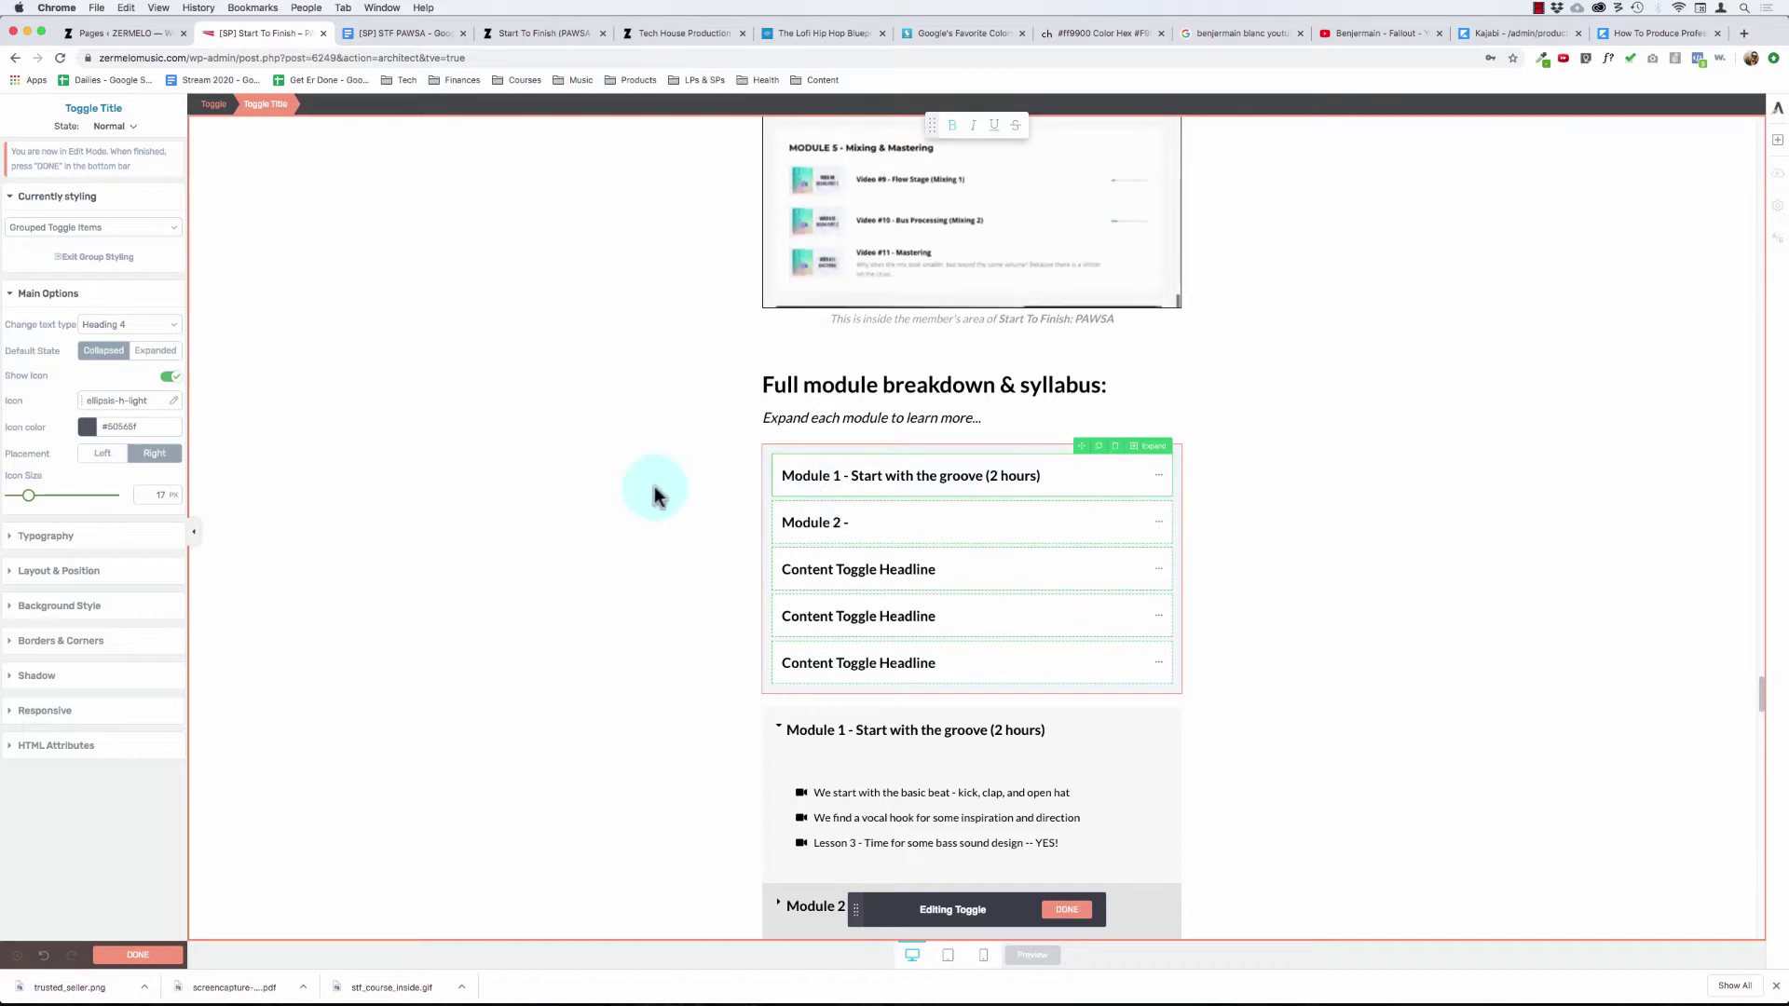
scroll(654, 486, down, 2)
scroll(654, 486, down, 1)
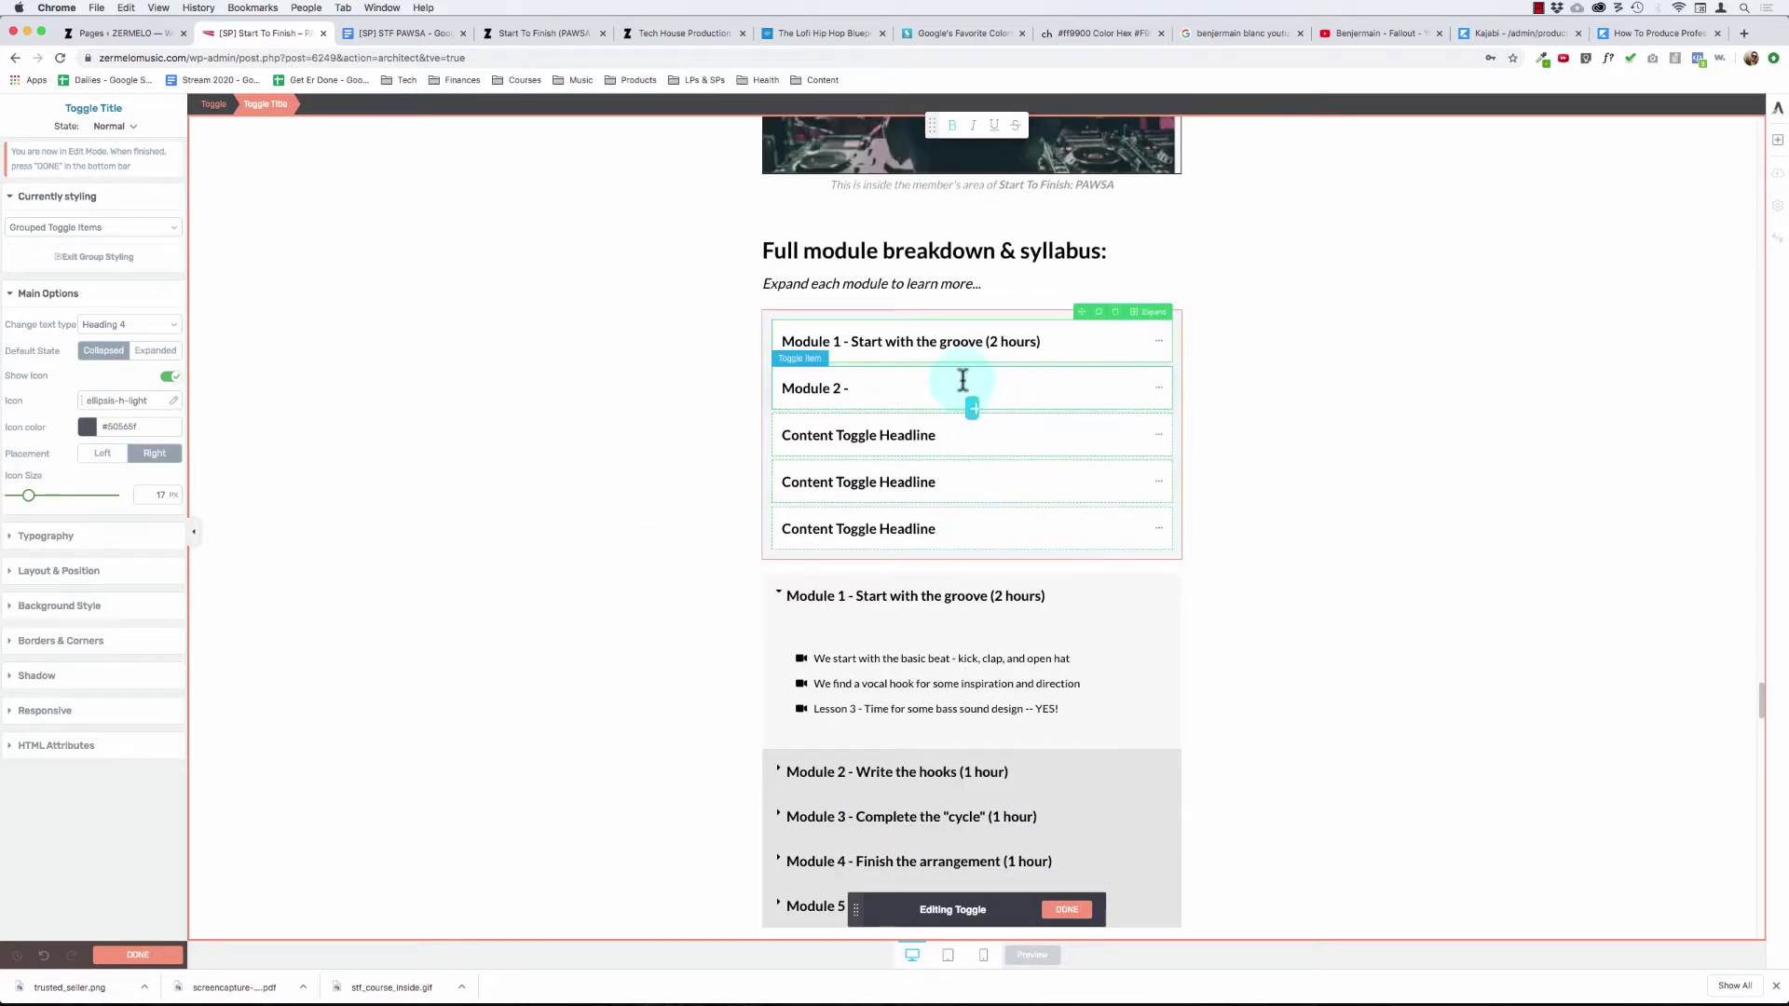
text(Write the hooks (1 hour)
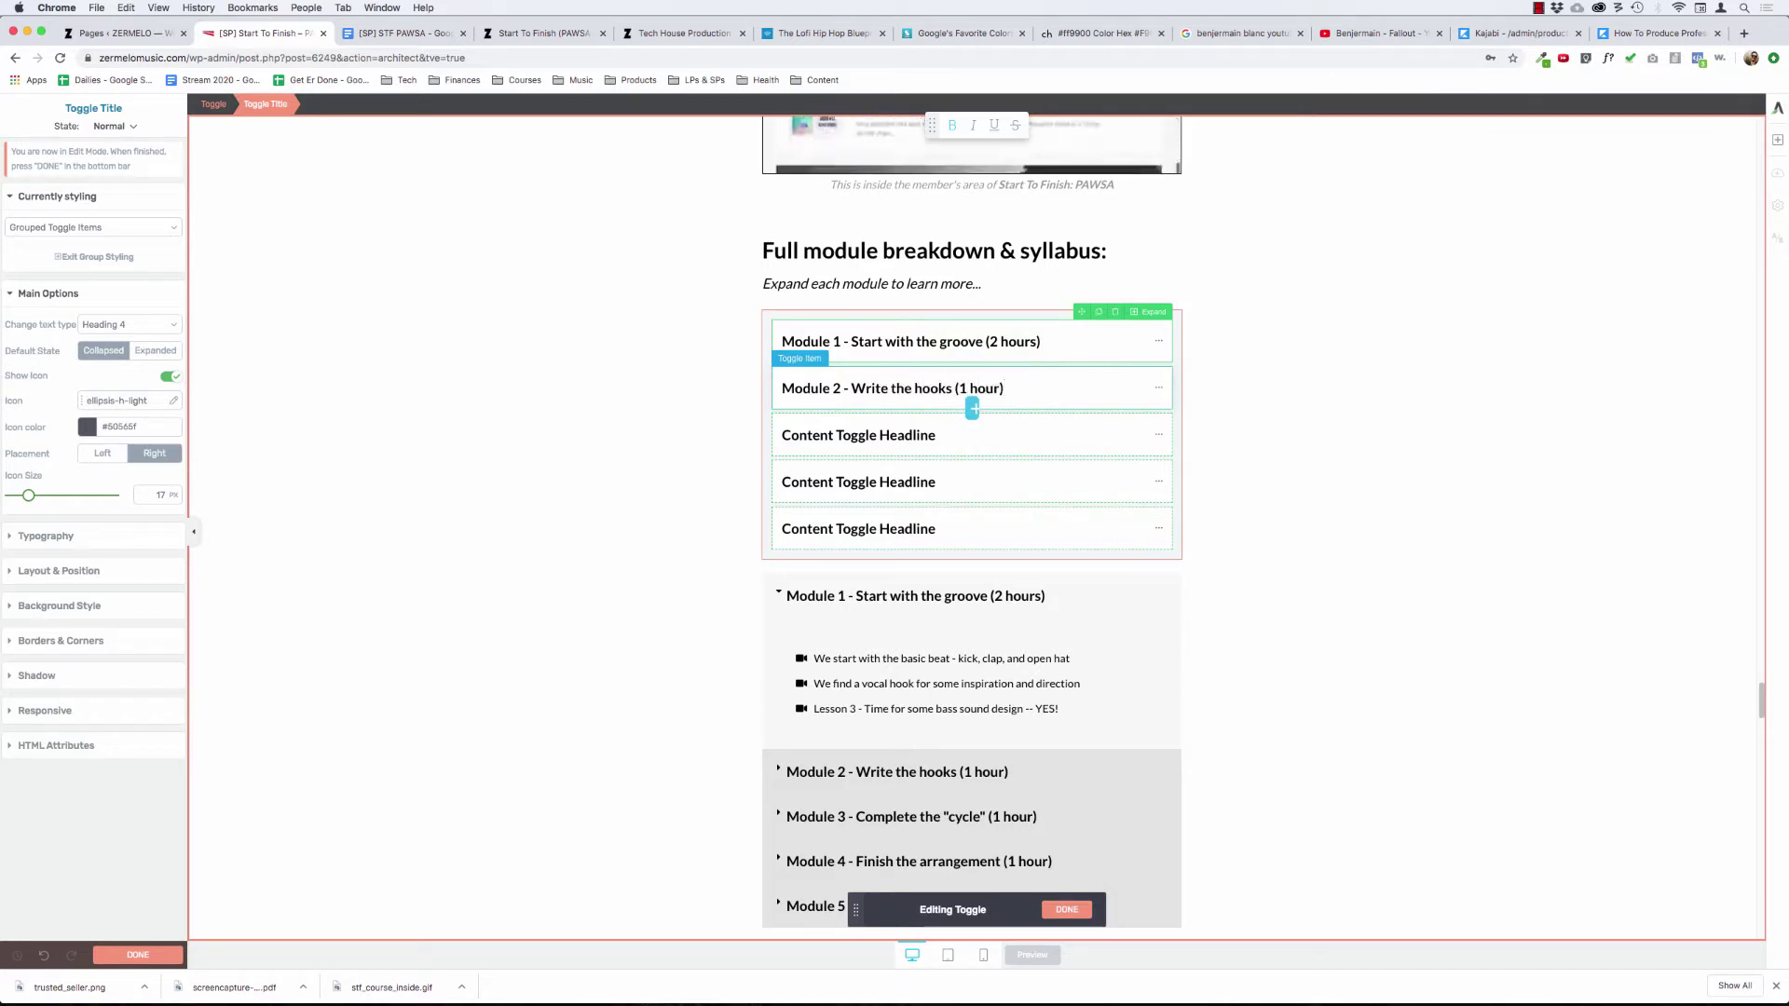
- Replace the third toggle headline with "Module 3 - Complete the "cycle" (1 hour)"
key(Tab)
click(908, 433)
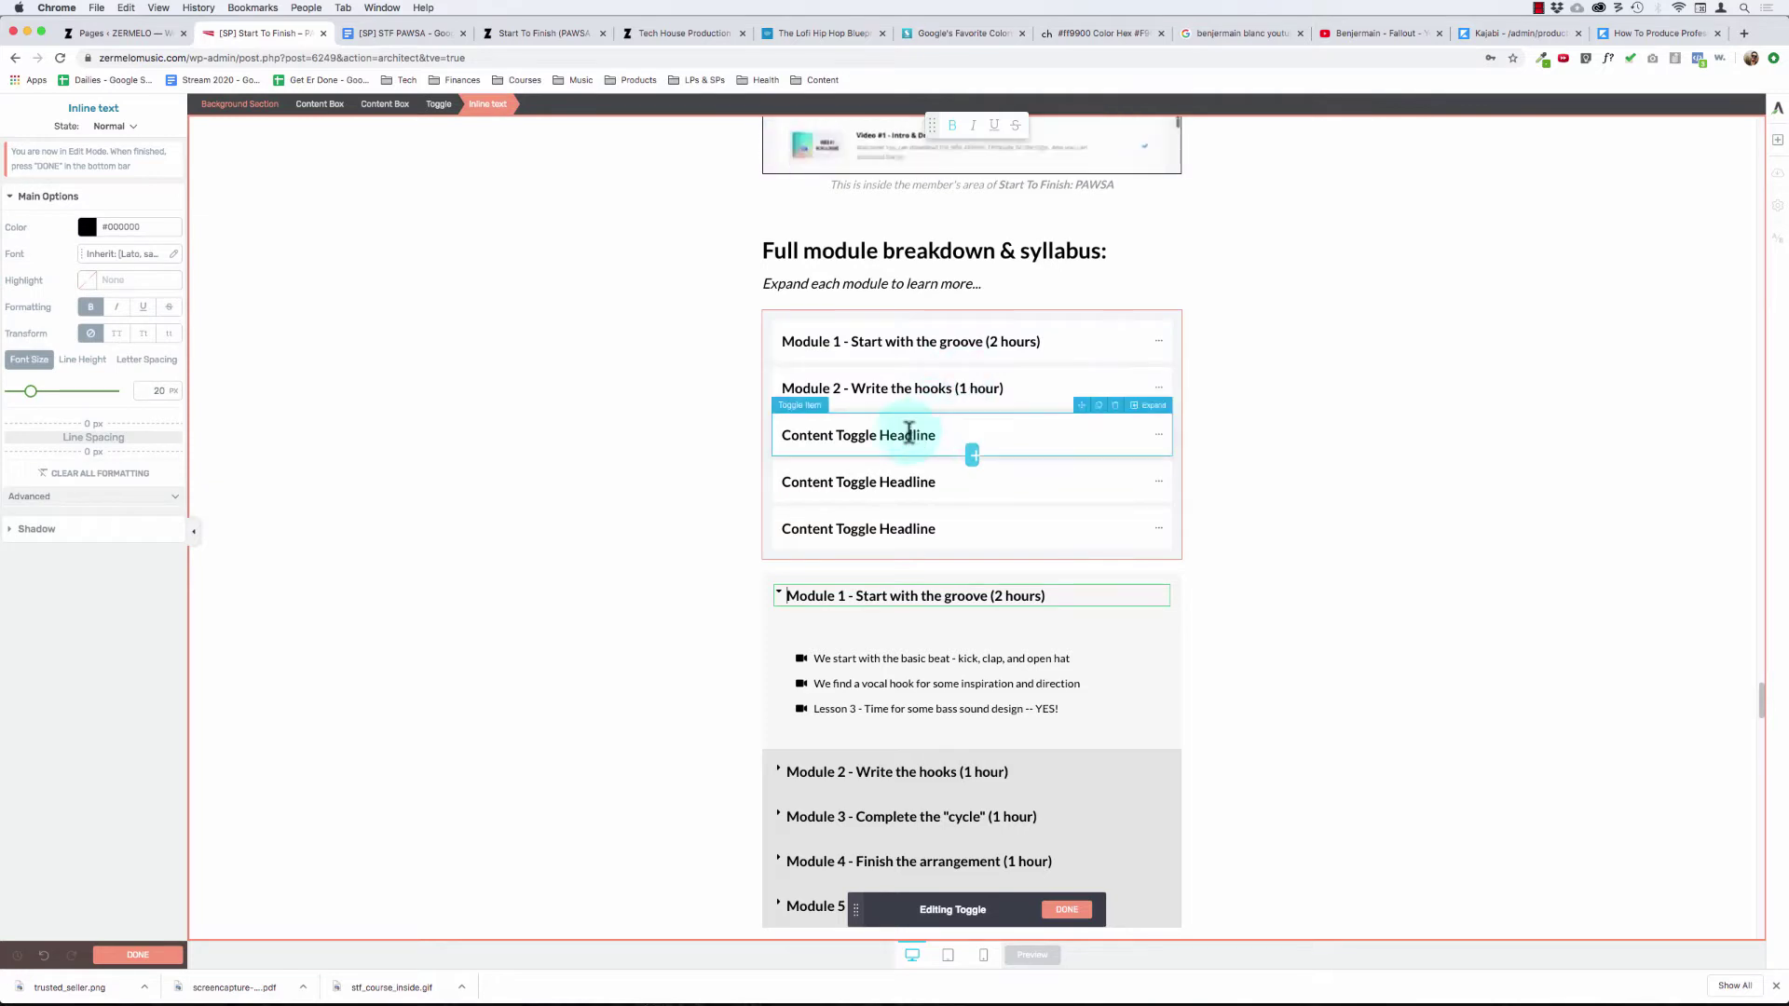
triple_click(905, 433)
text(Moudl)
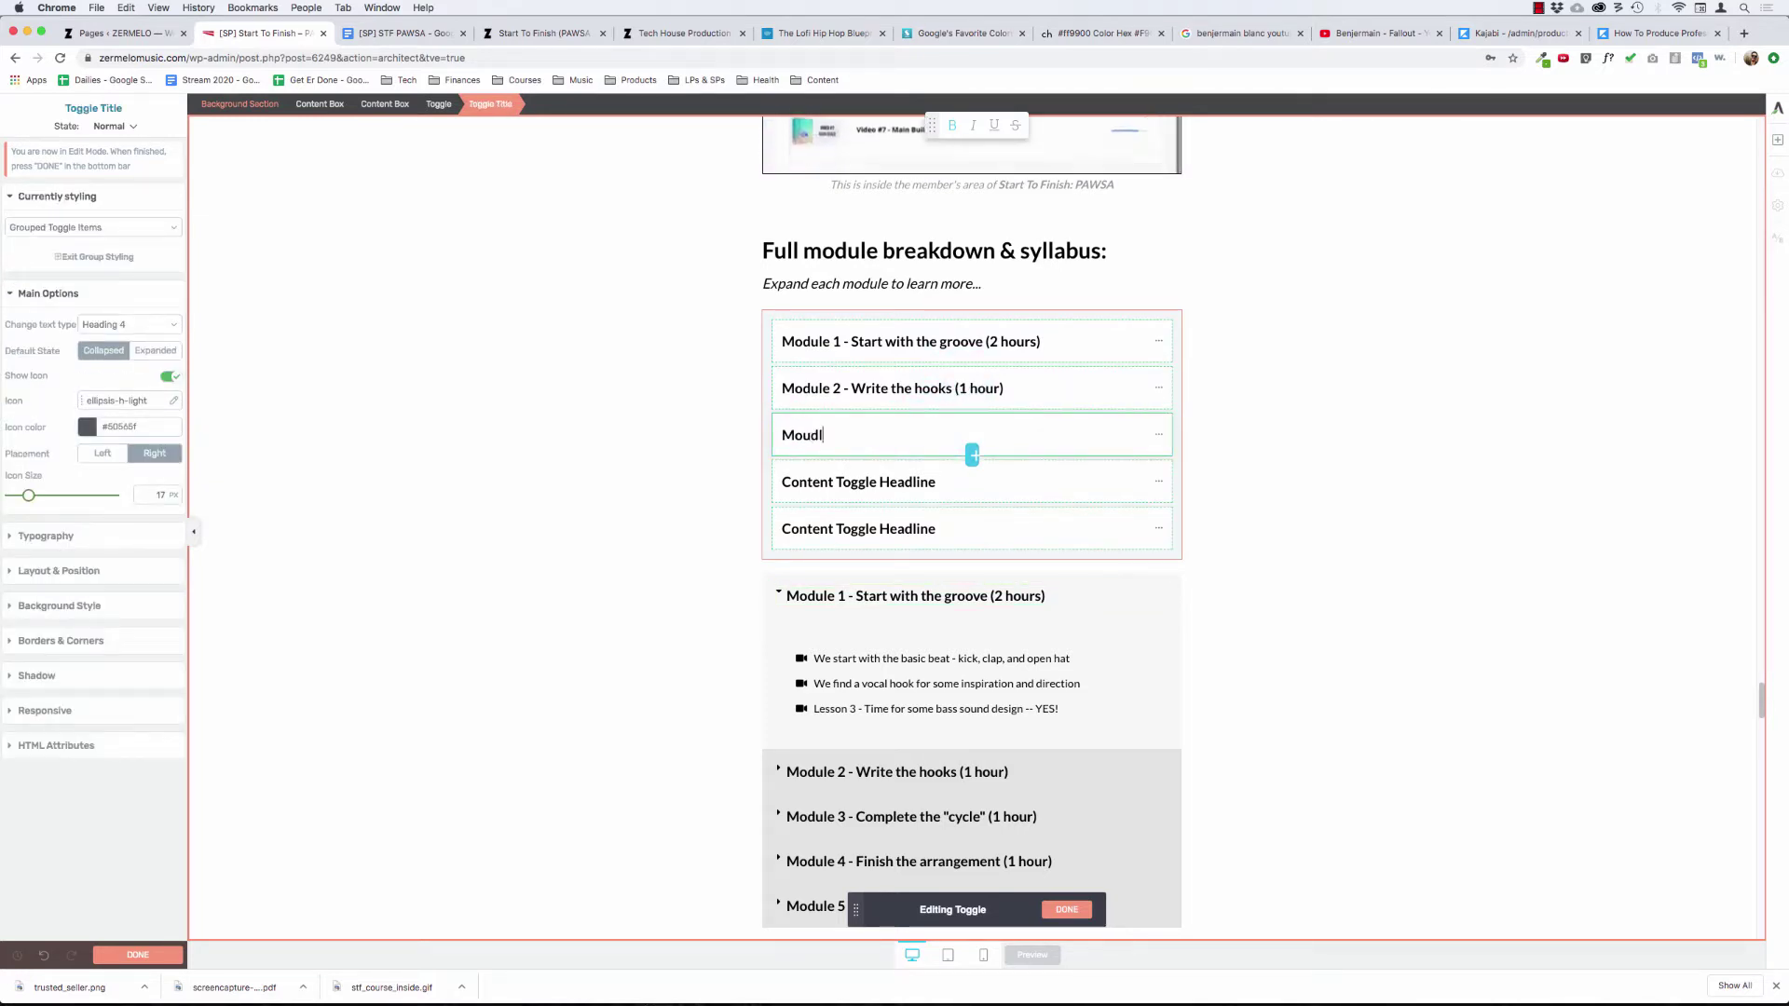
key(alt+BackSpace)
text(Module )
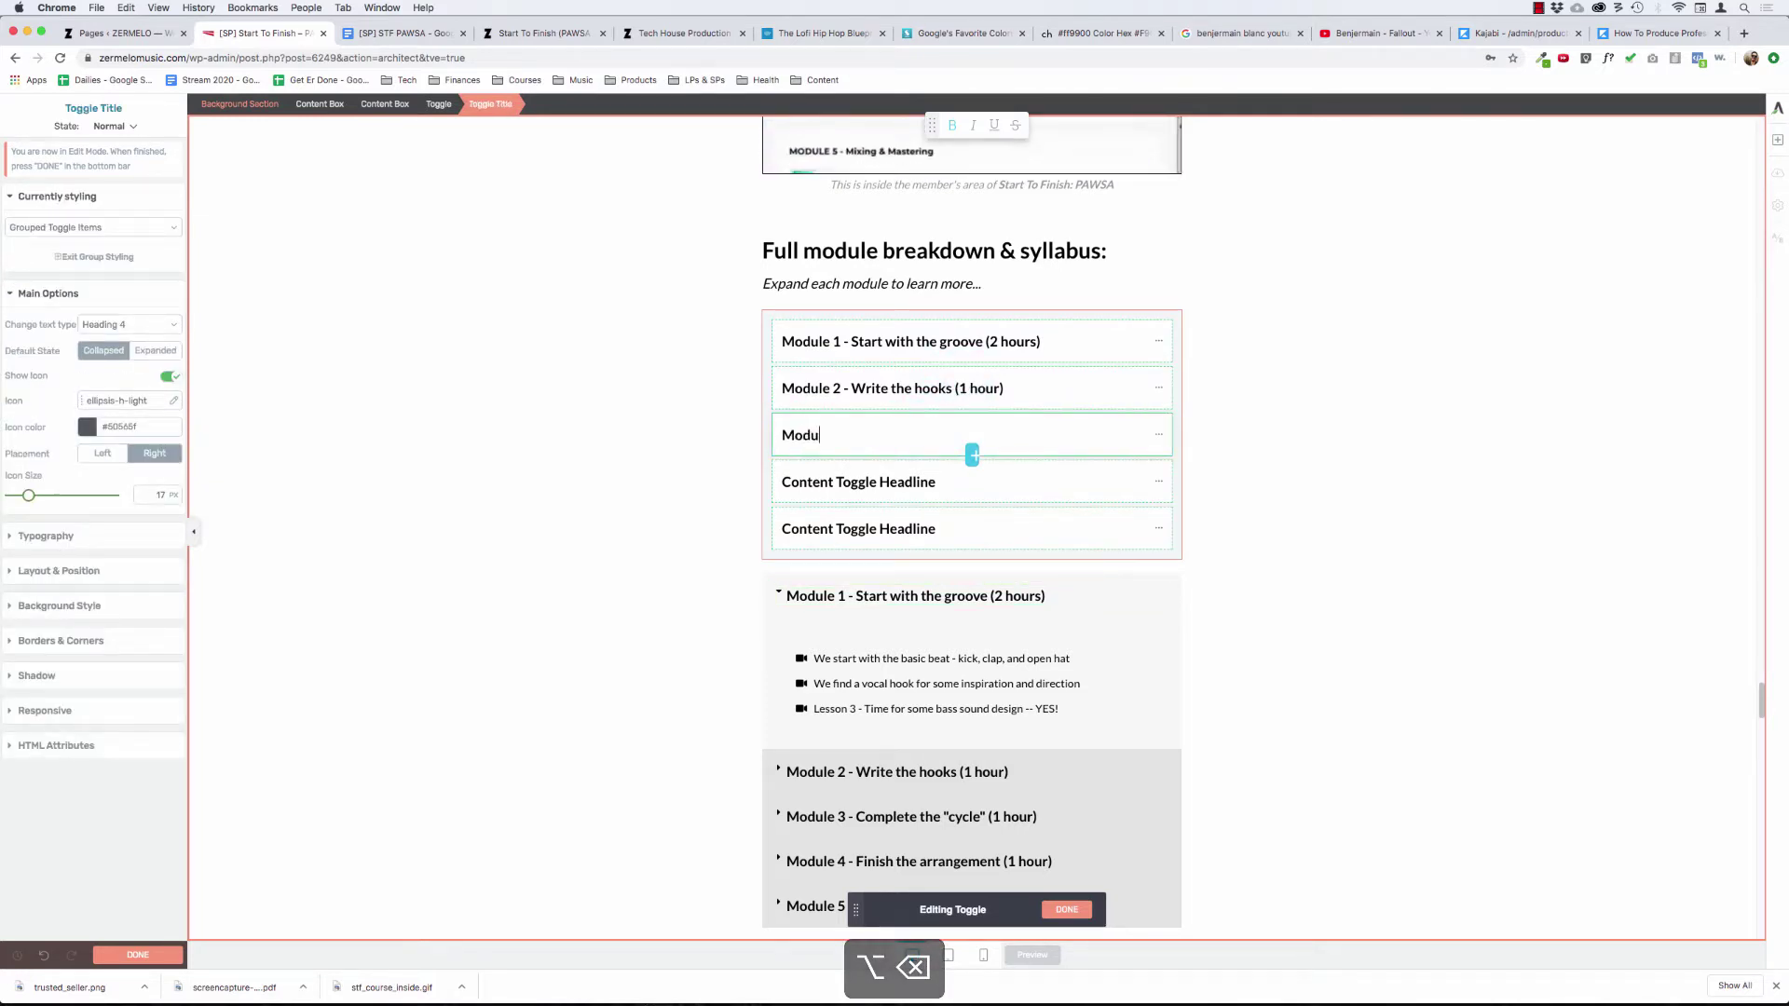
text(3 -)
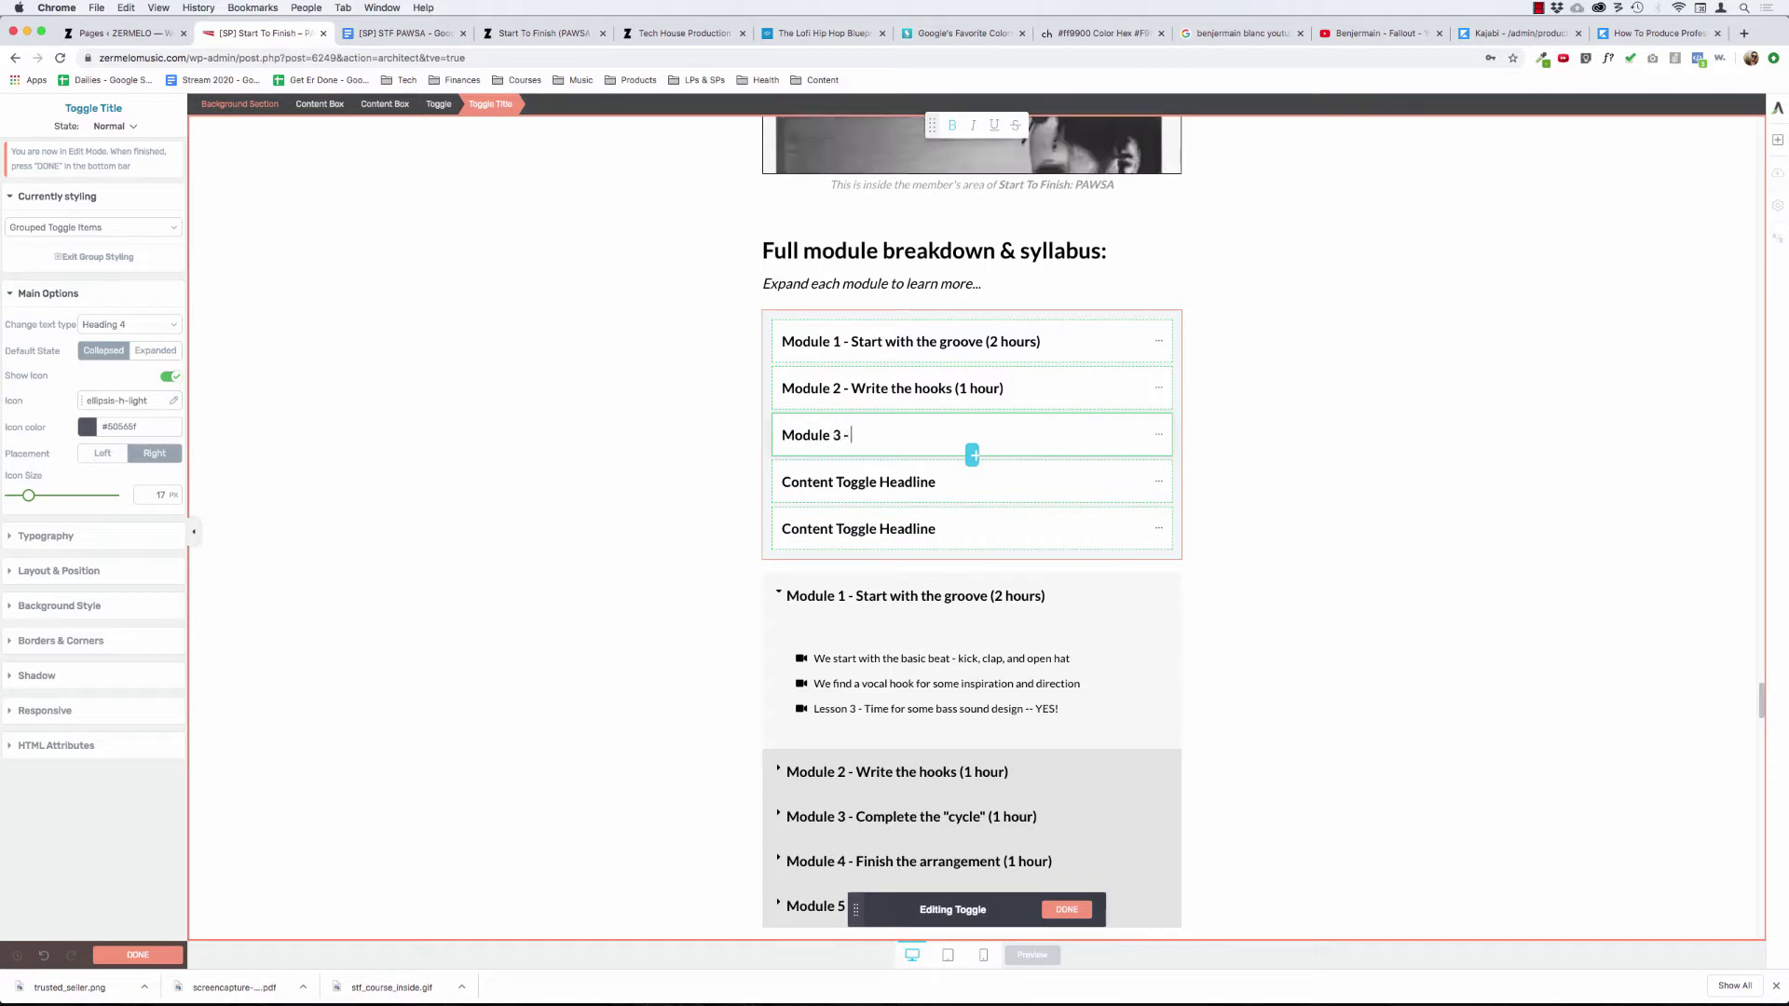
text( Complet)
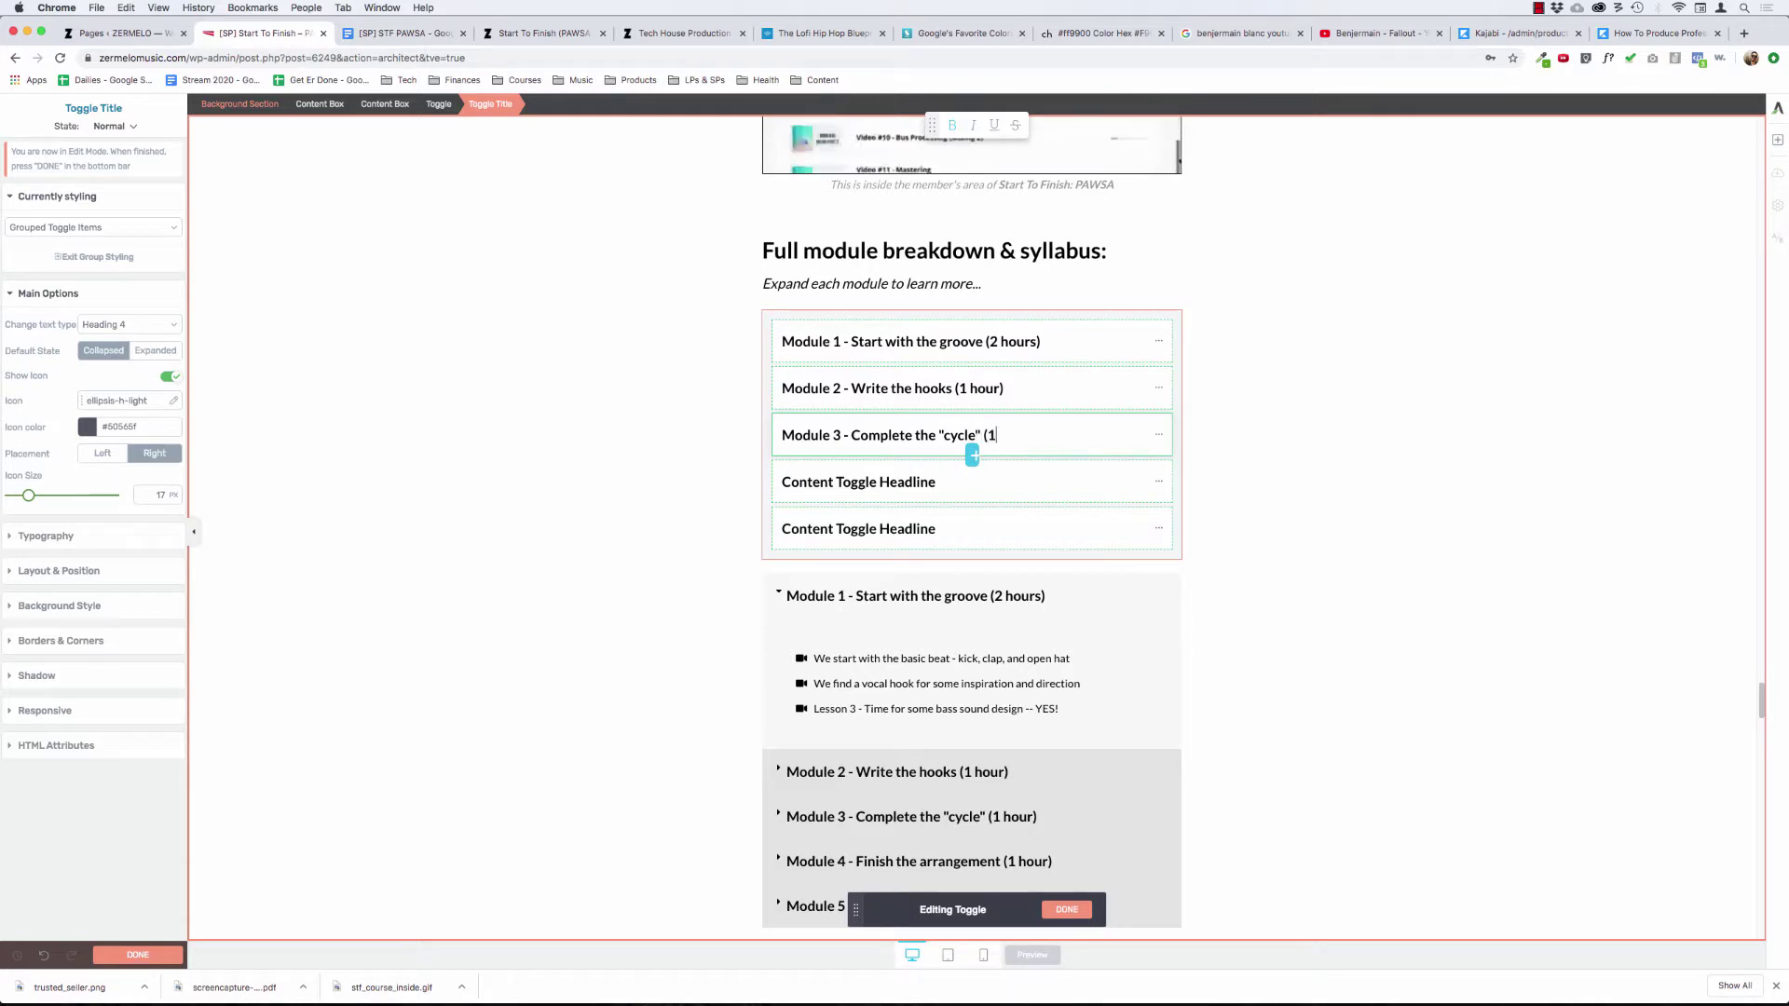
text(e the "cycle" (1 hour)
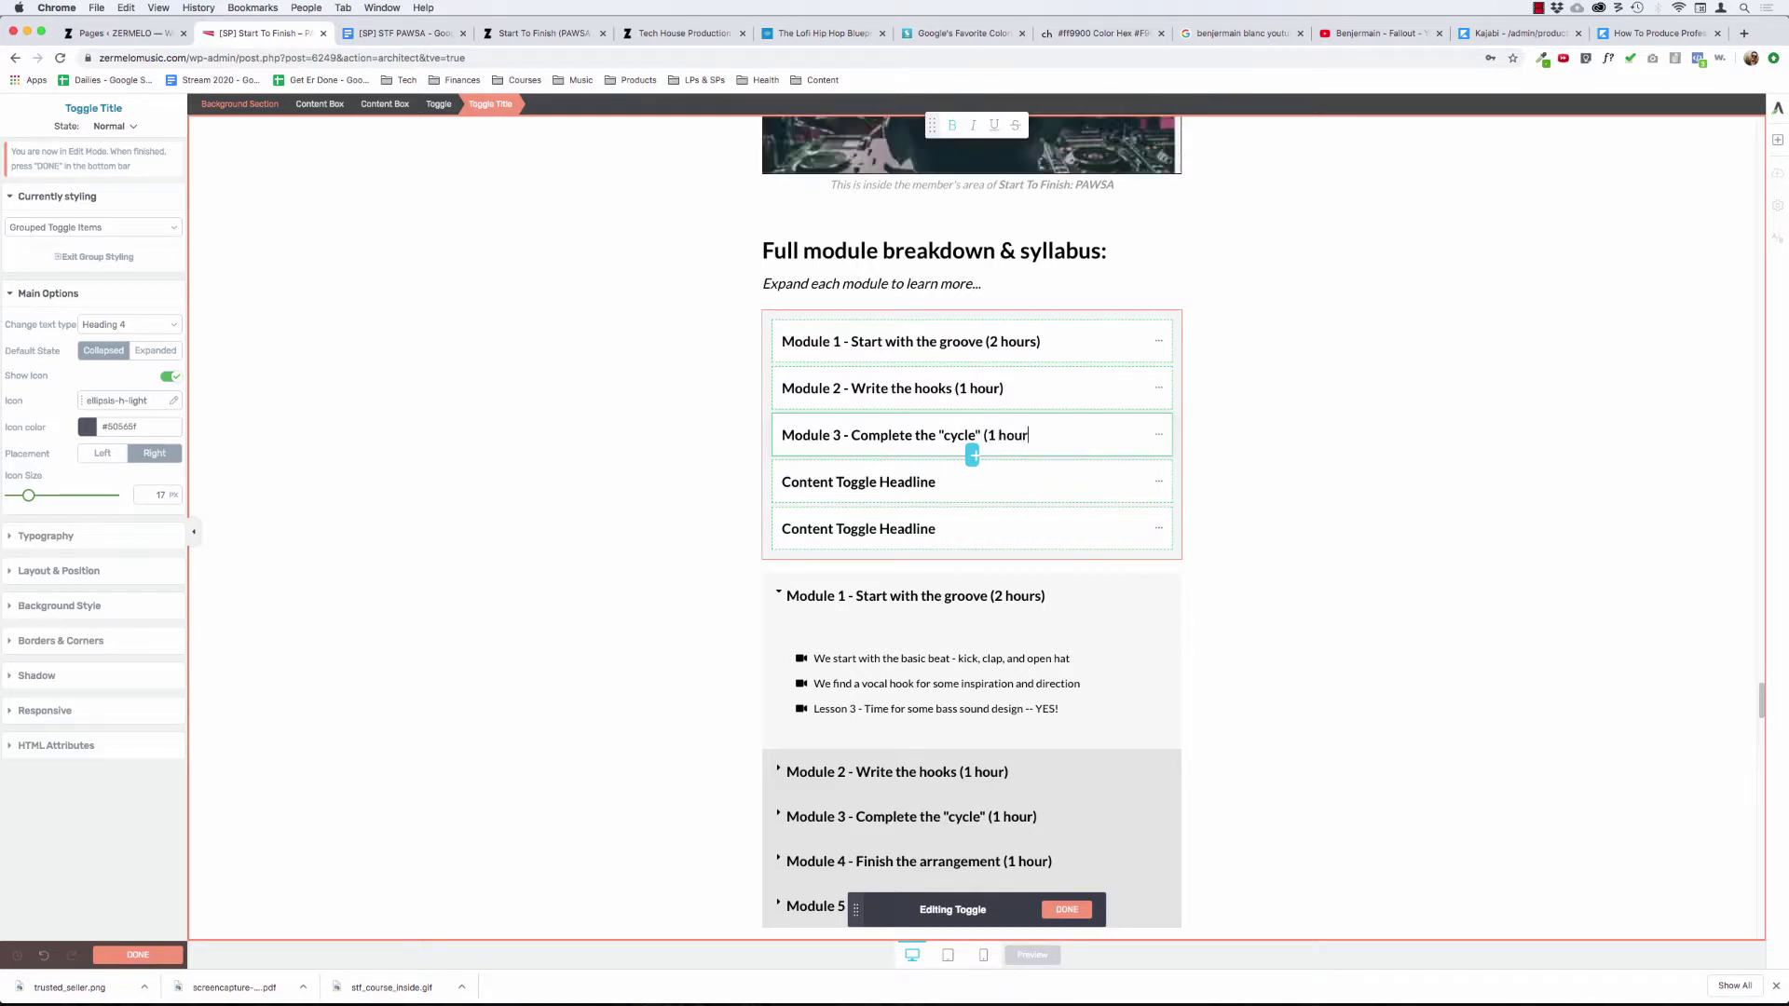
text())
- Replace the fourth toggle headline with "Module 4 - Finish the arrangement (1 hour)"
click(850, 475)
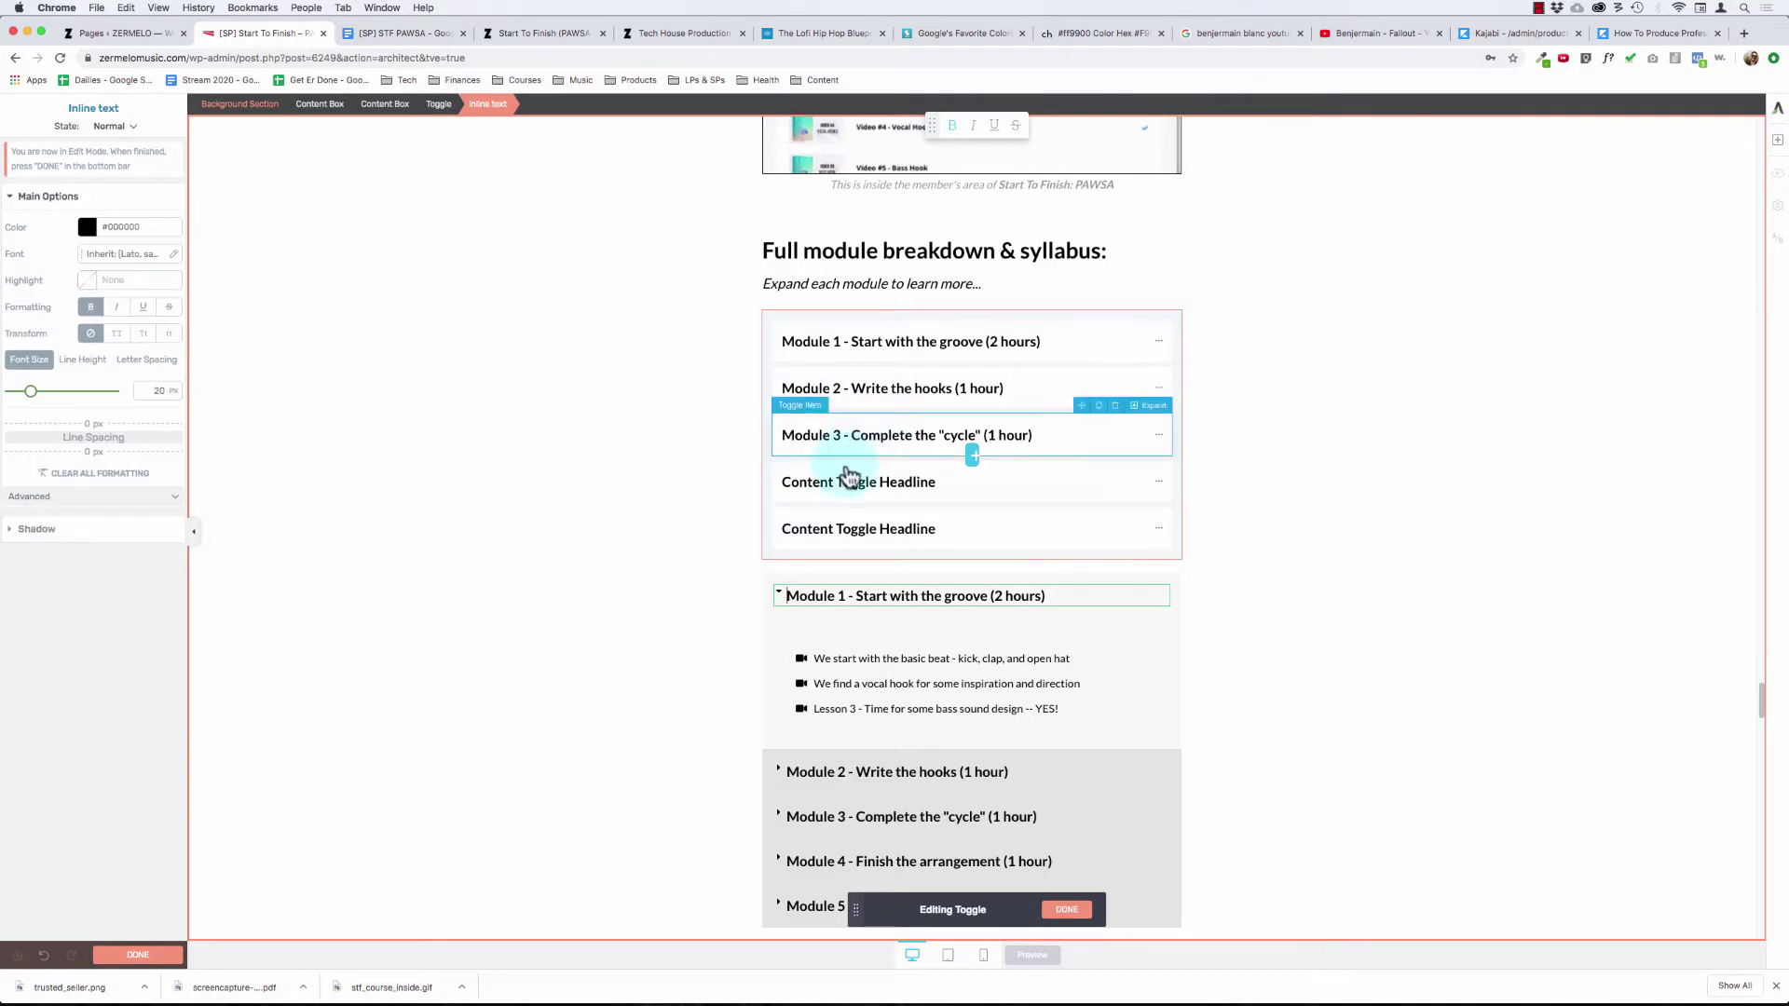
triple_click(849, 469)
text(Mopdule)
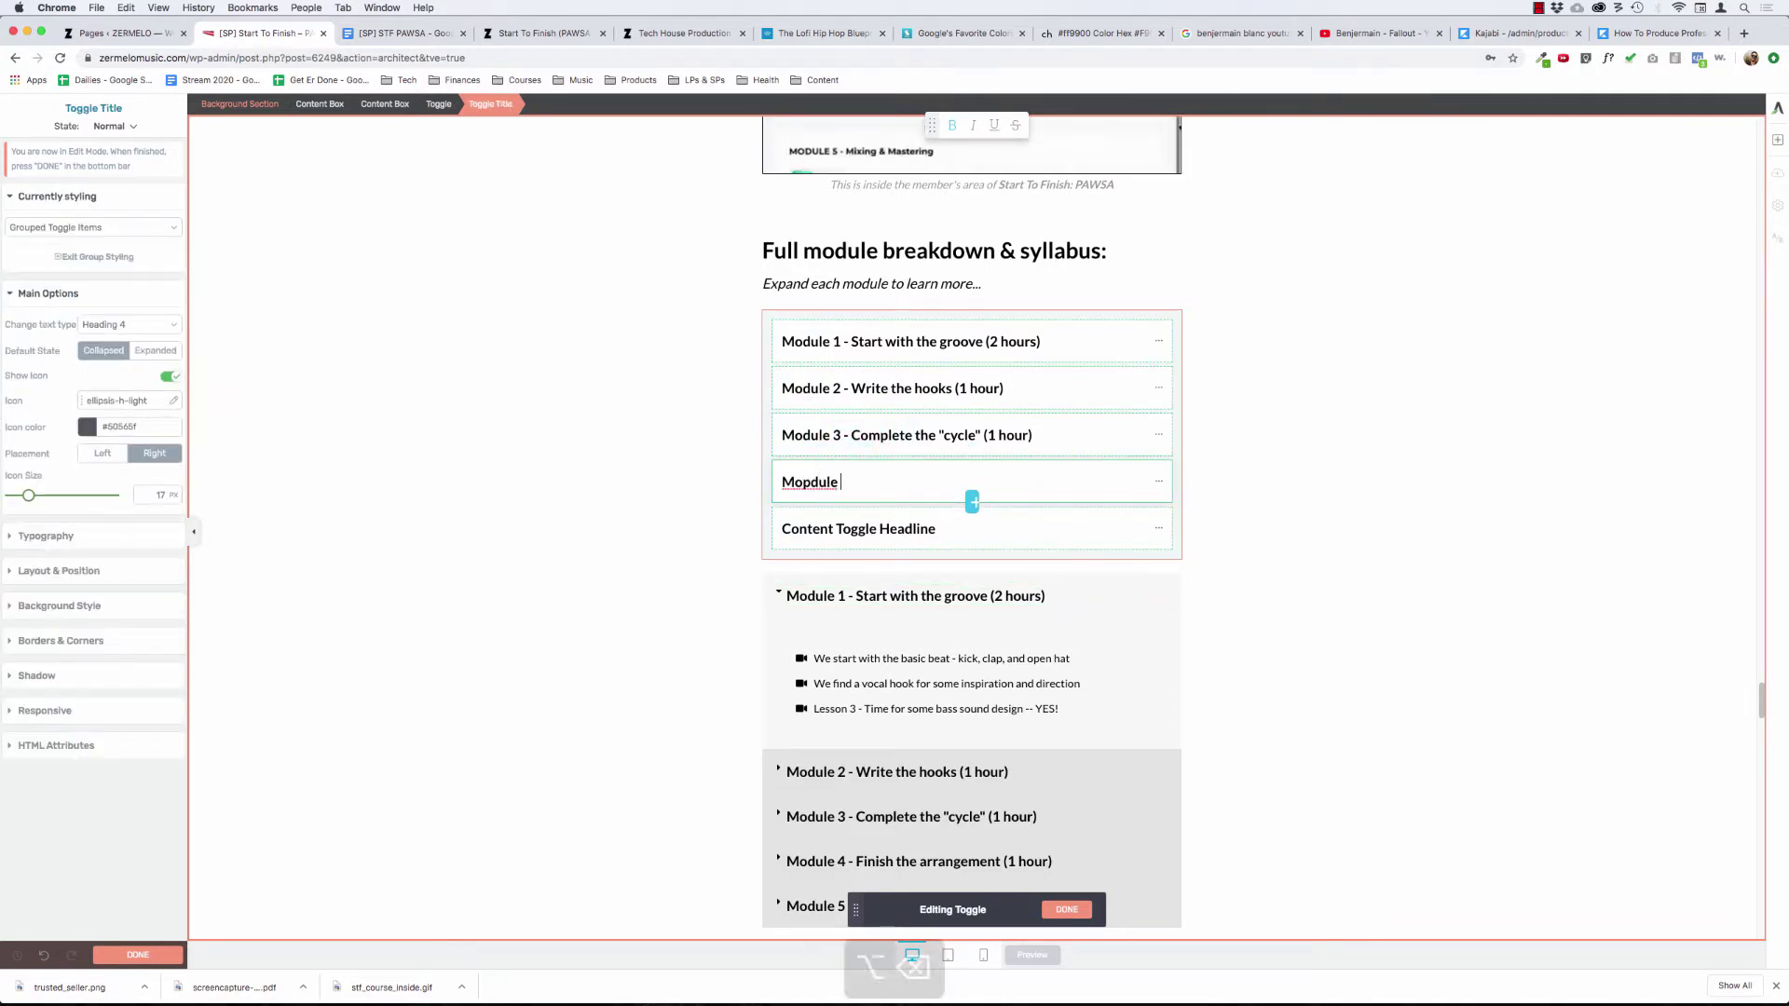
key(alt+BackSpace)
text(M)
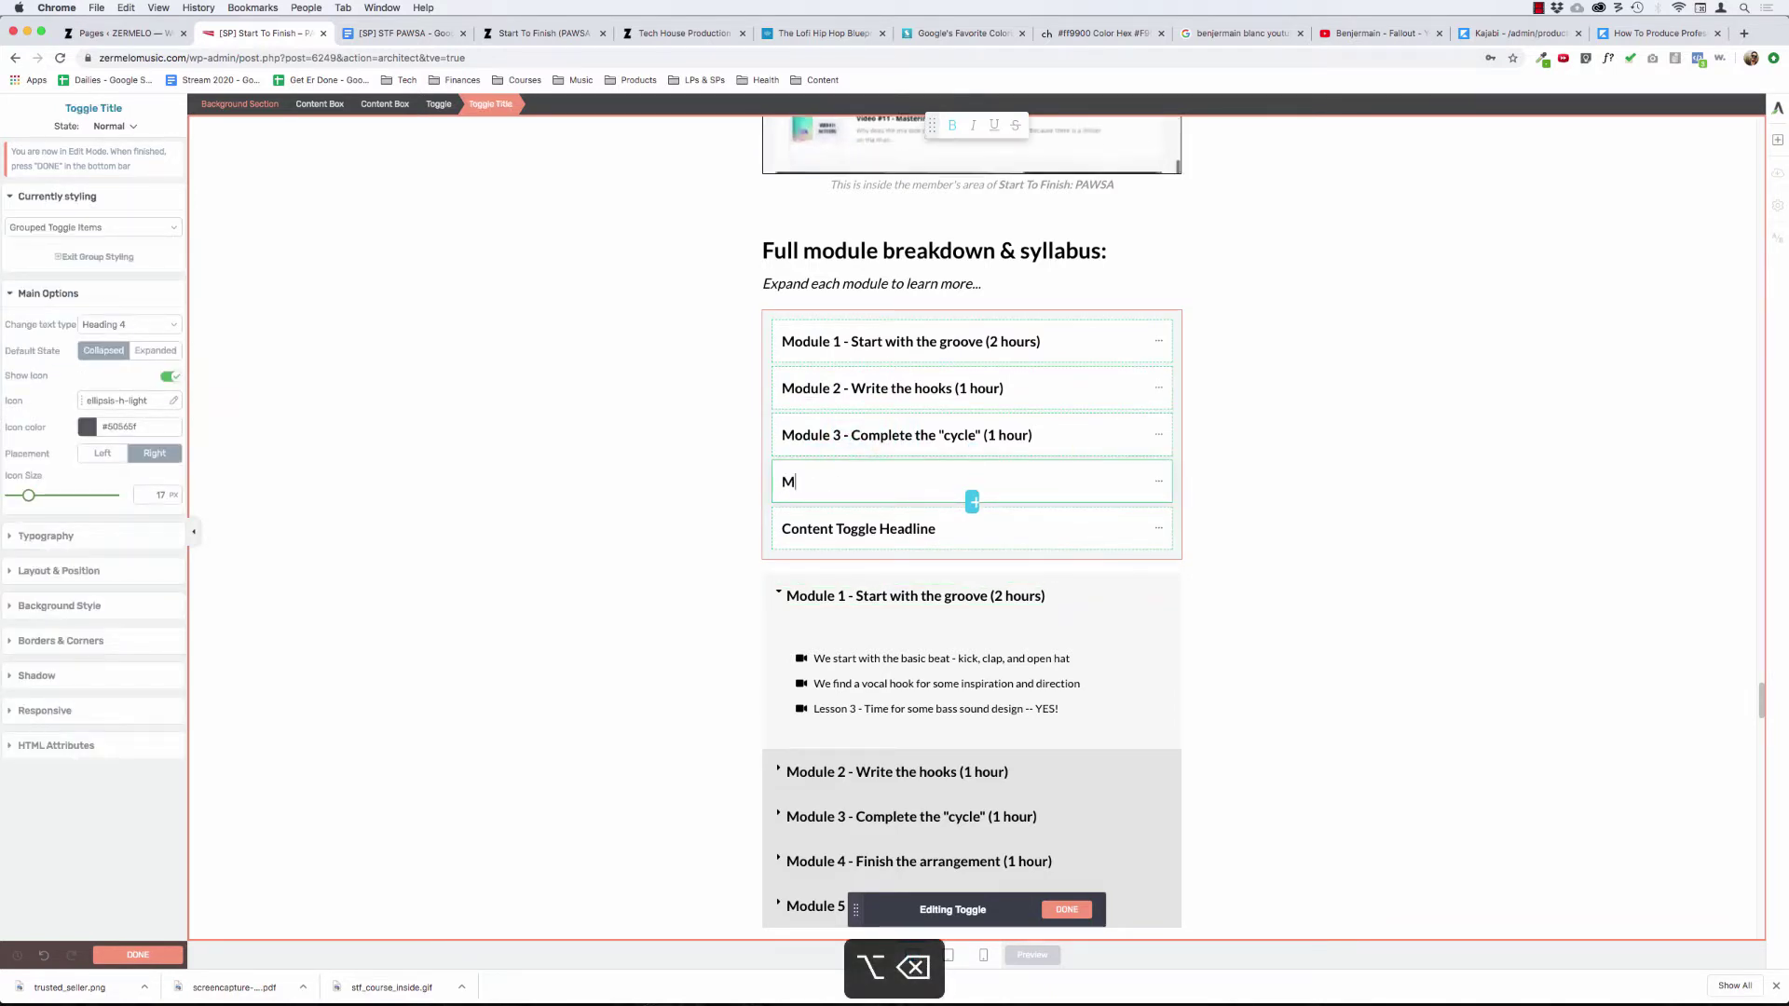
text(odule 4 -)
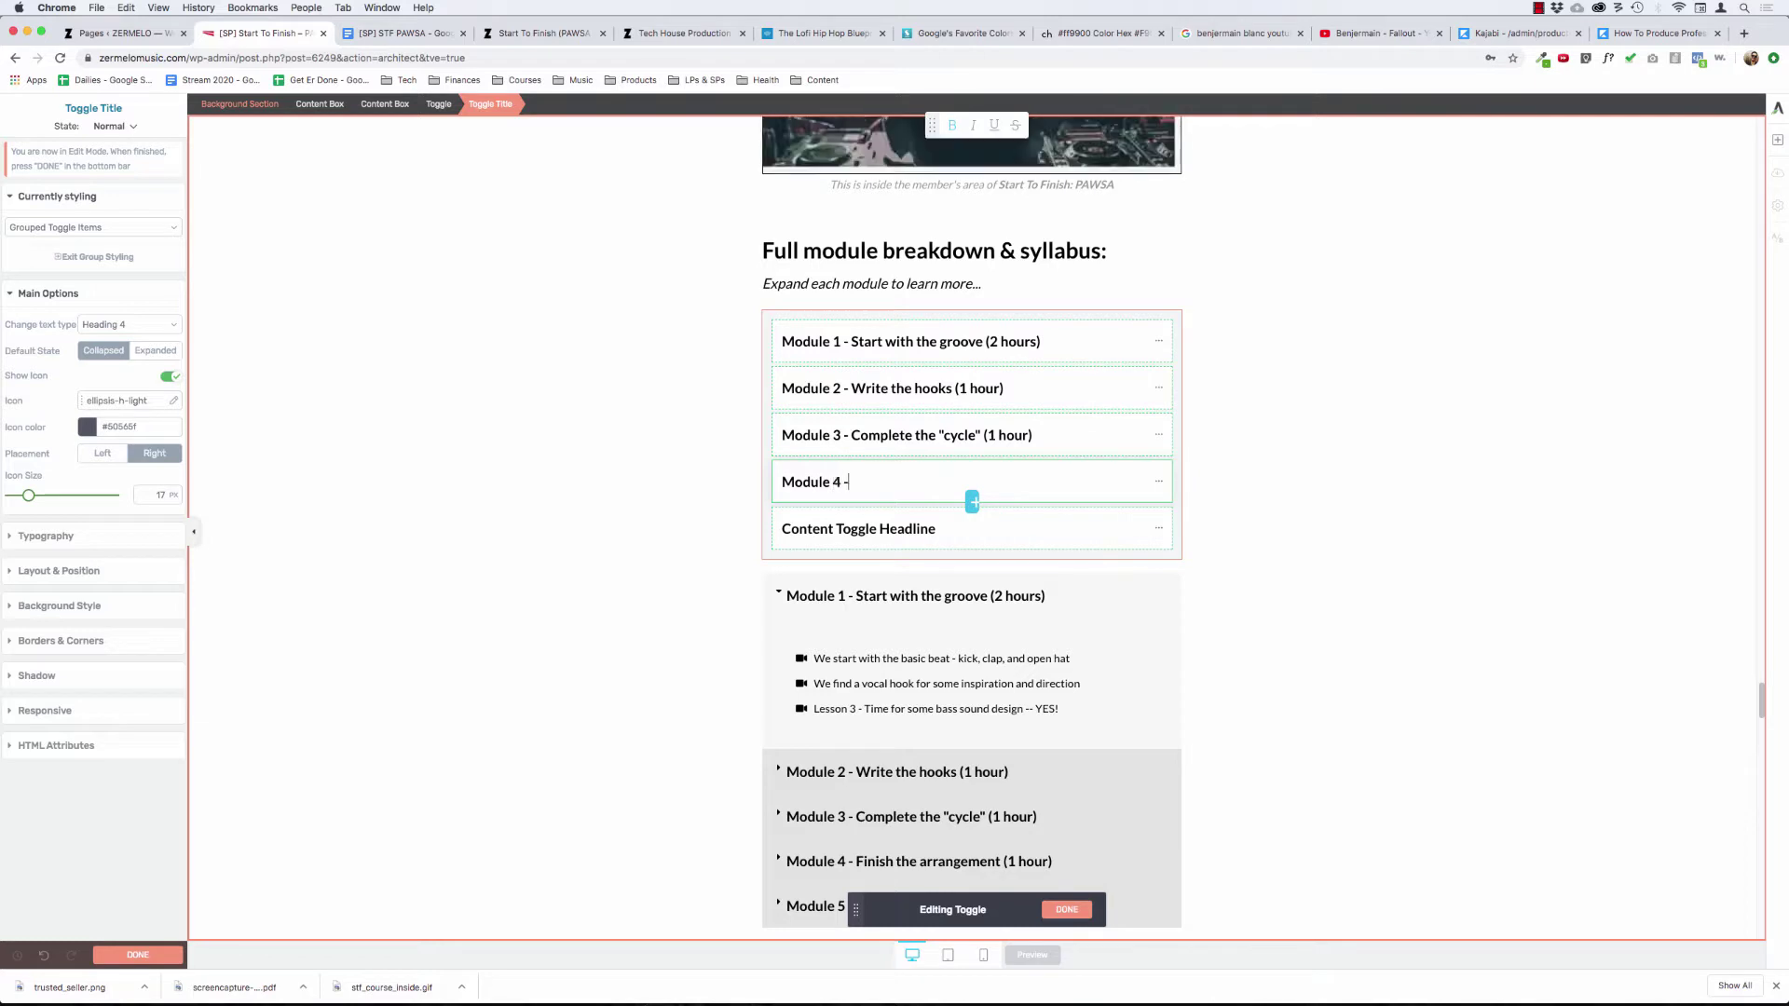
text( Finish th)
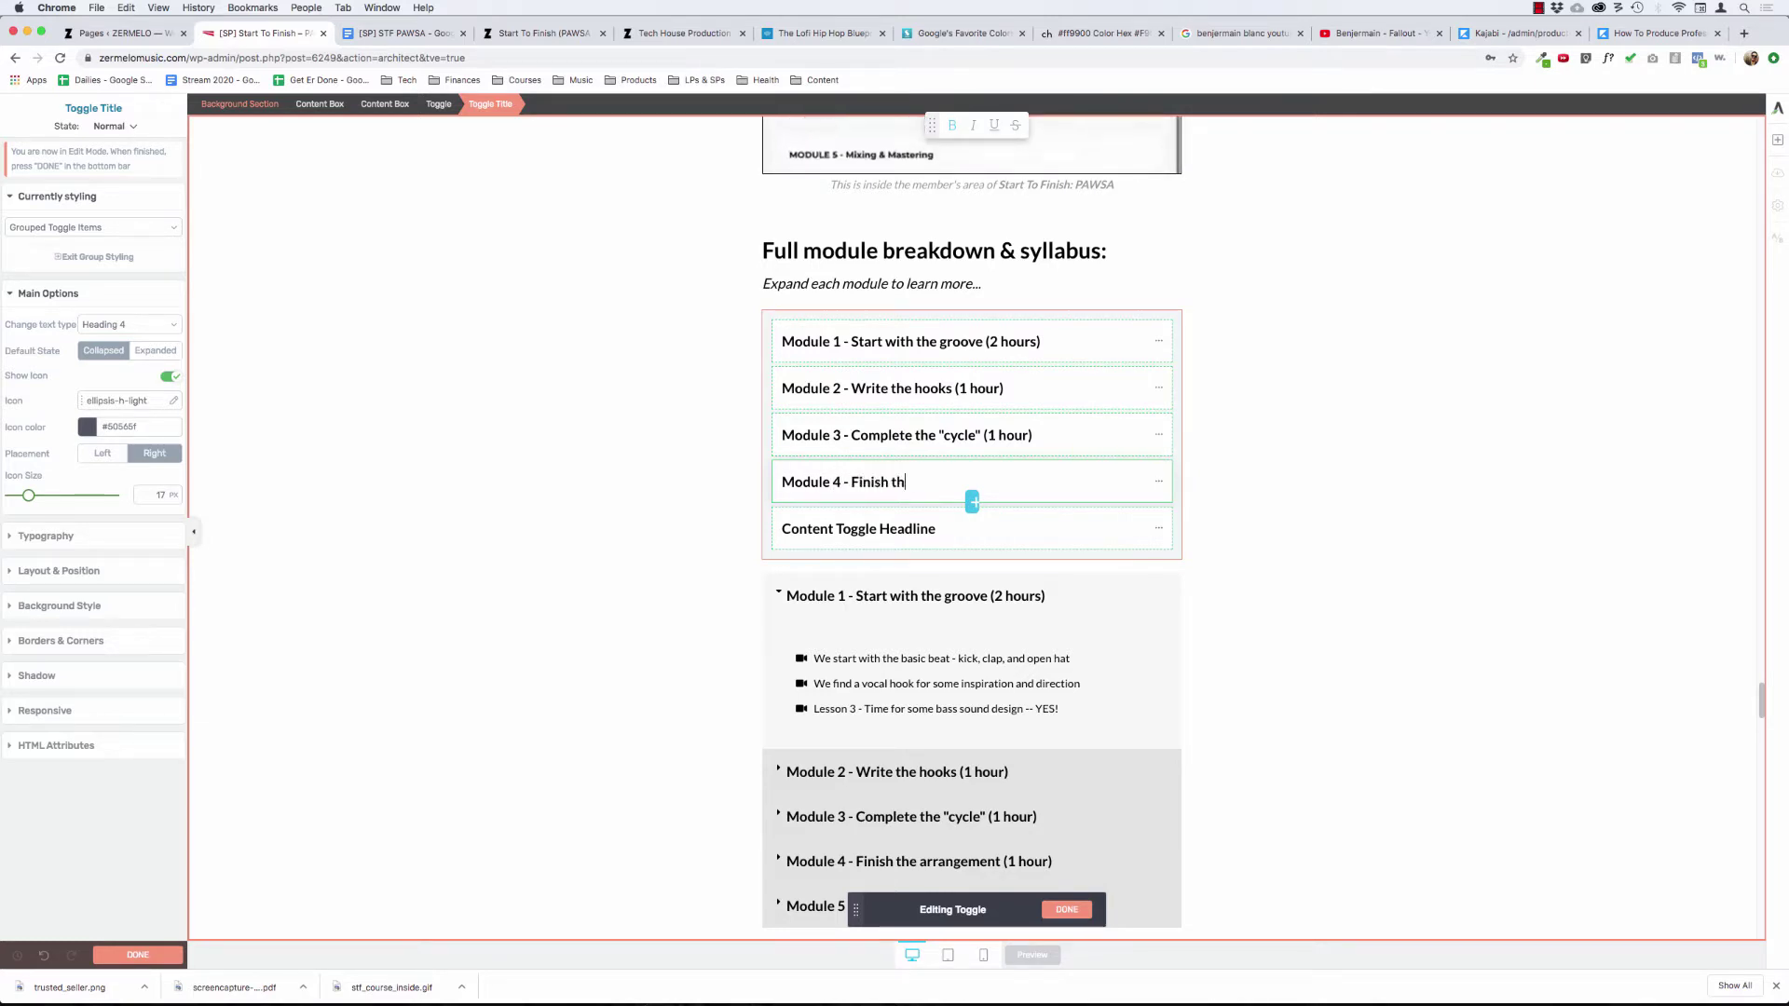
text(e arrangement (1 hour))
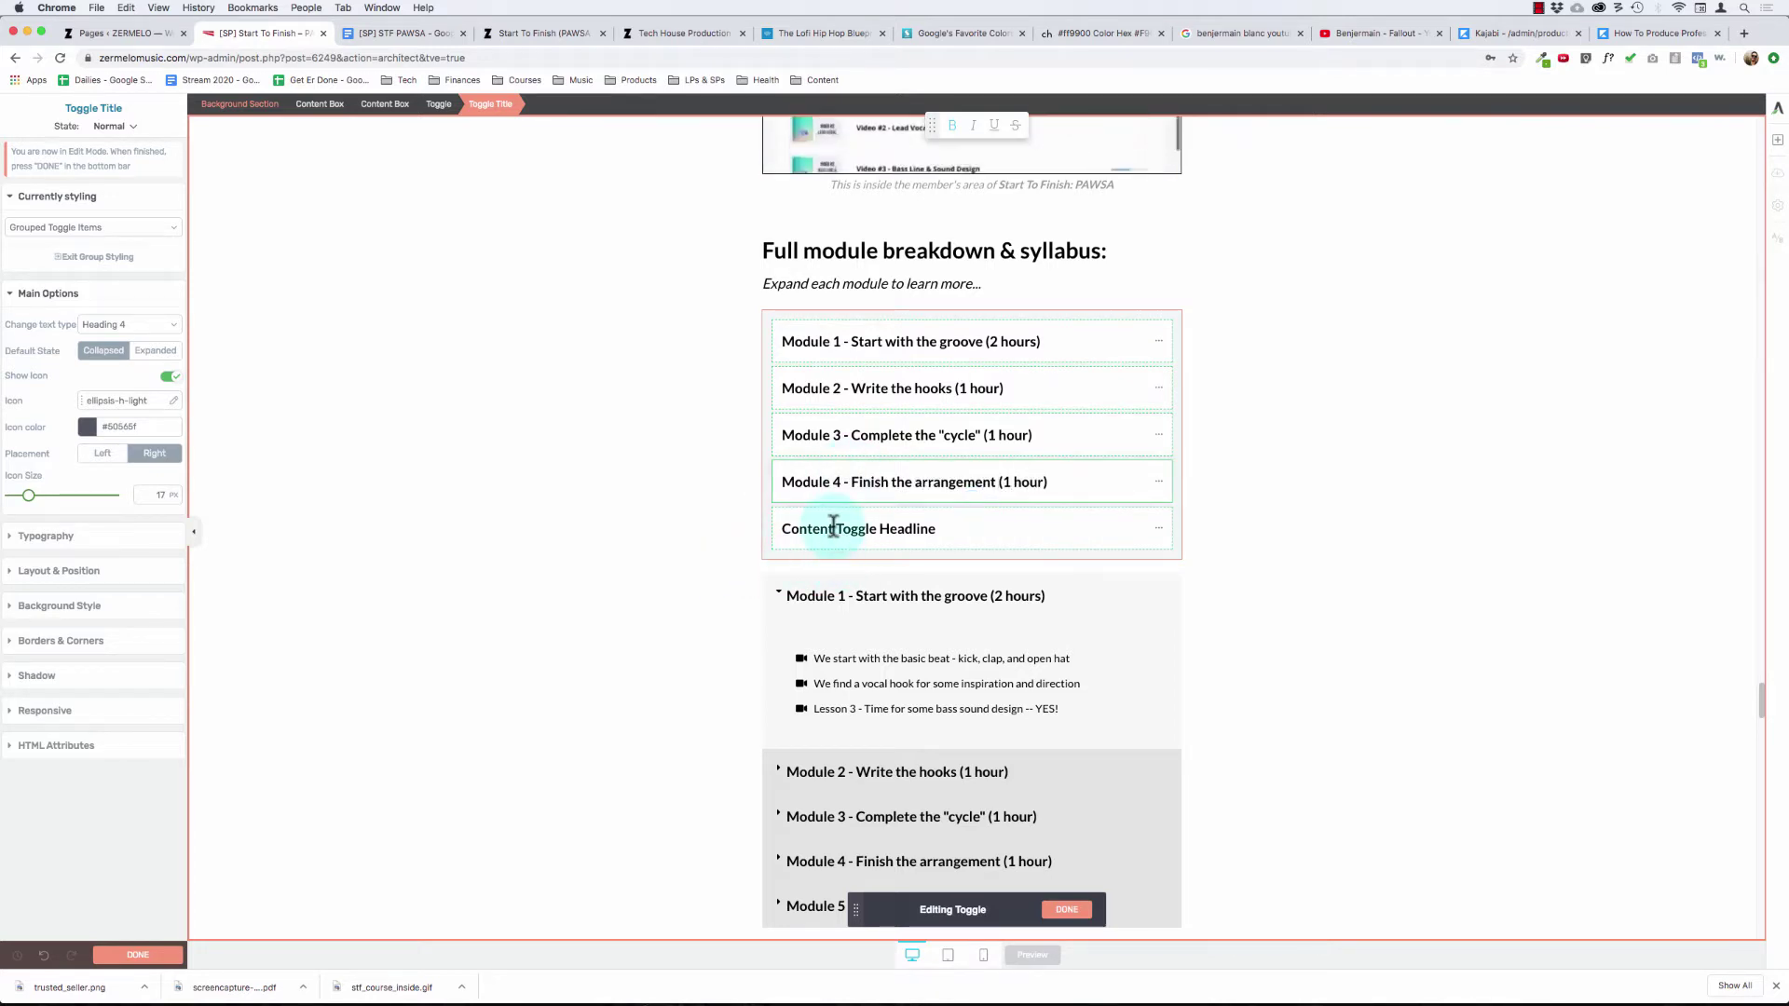
- Replace the fifth toggle headline with "Module 5 - Mixing & mastering (2 hours)" and finish editing the toggle items
click(787, 528)
key(ctrl+a)
text(Modu)
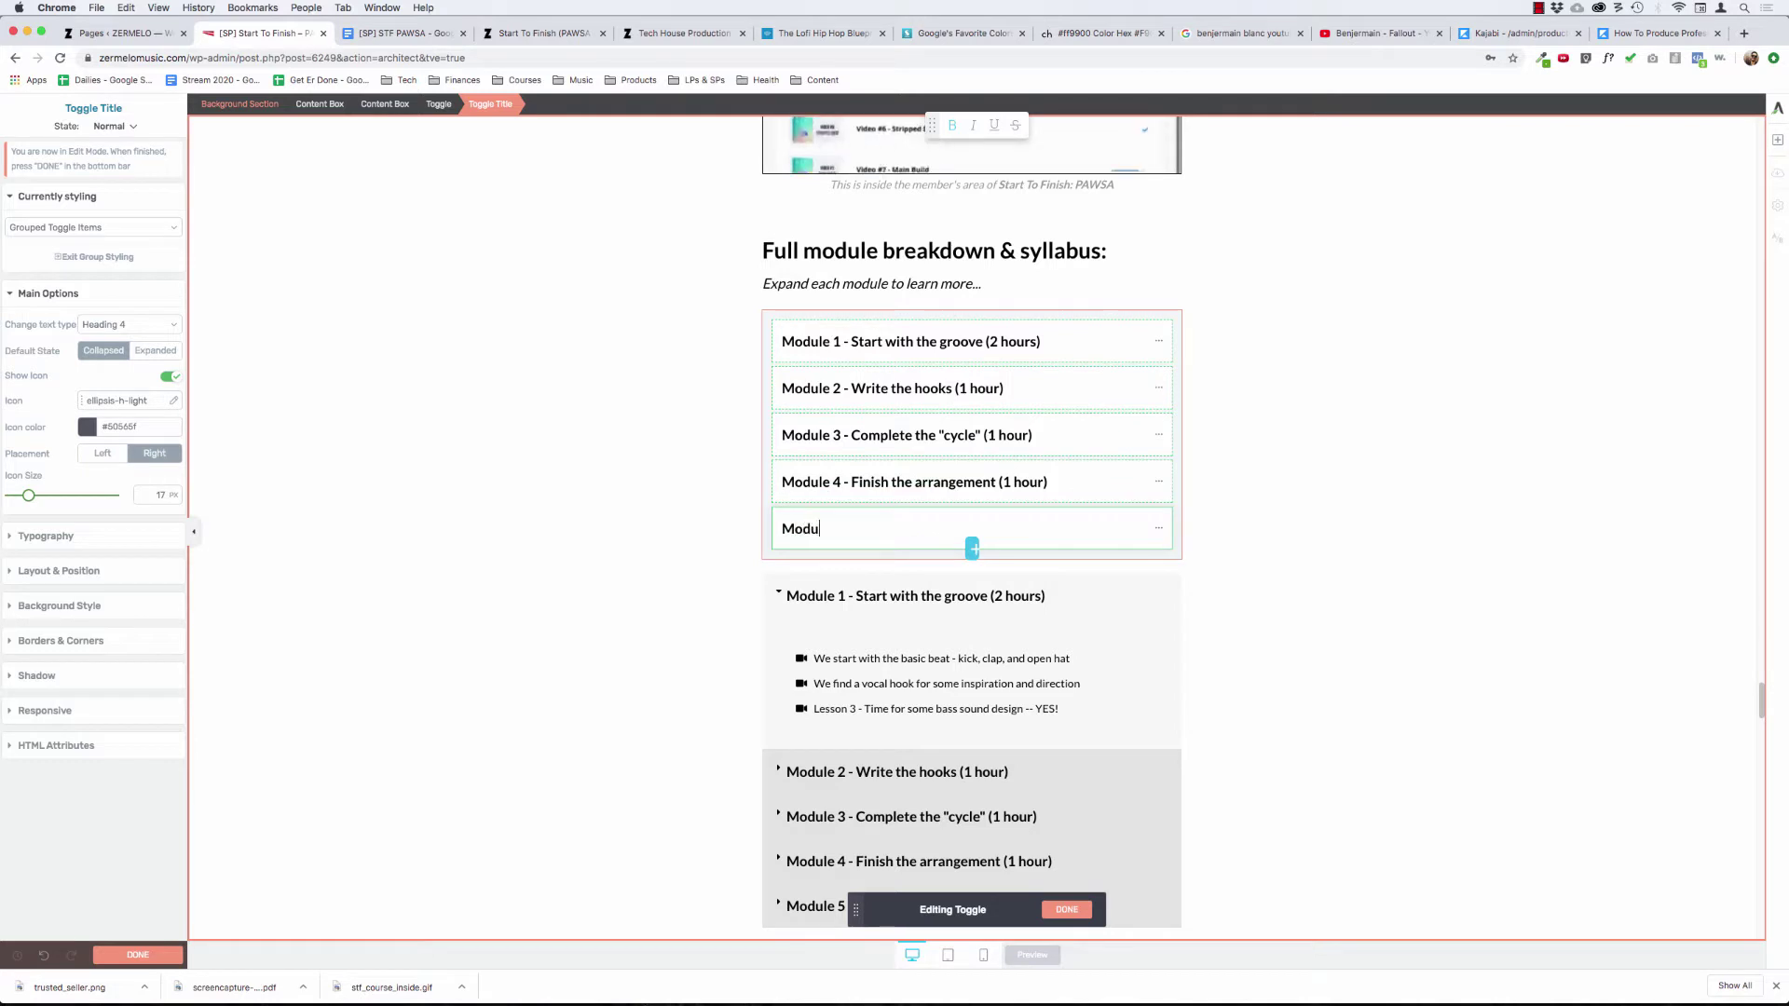
text(le 5 - Mixing)
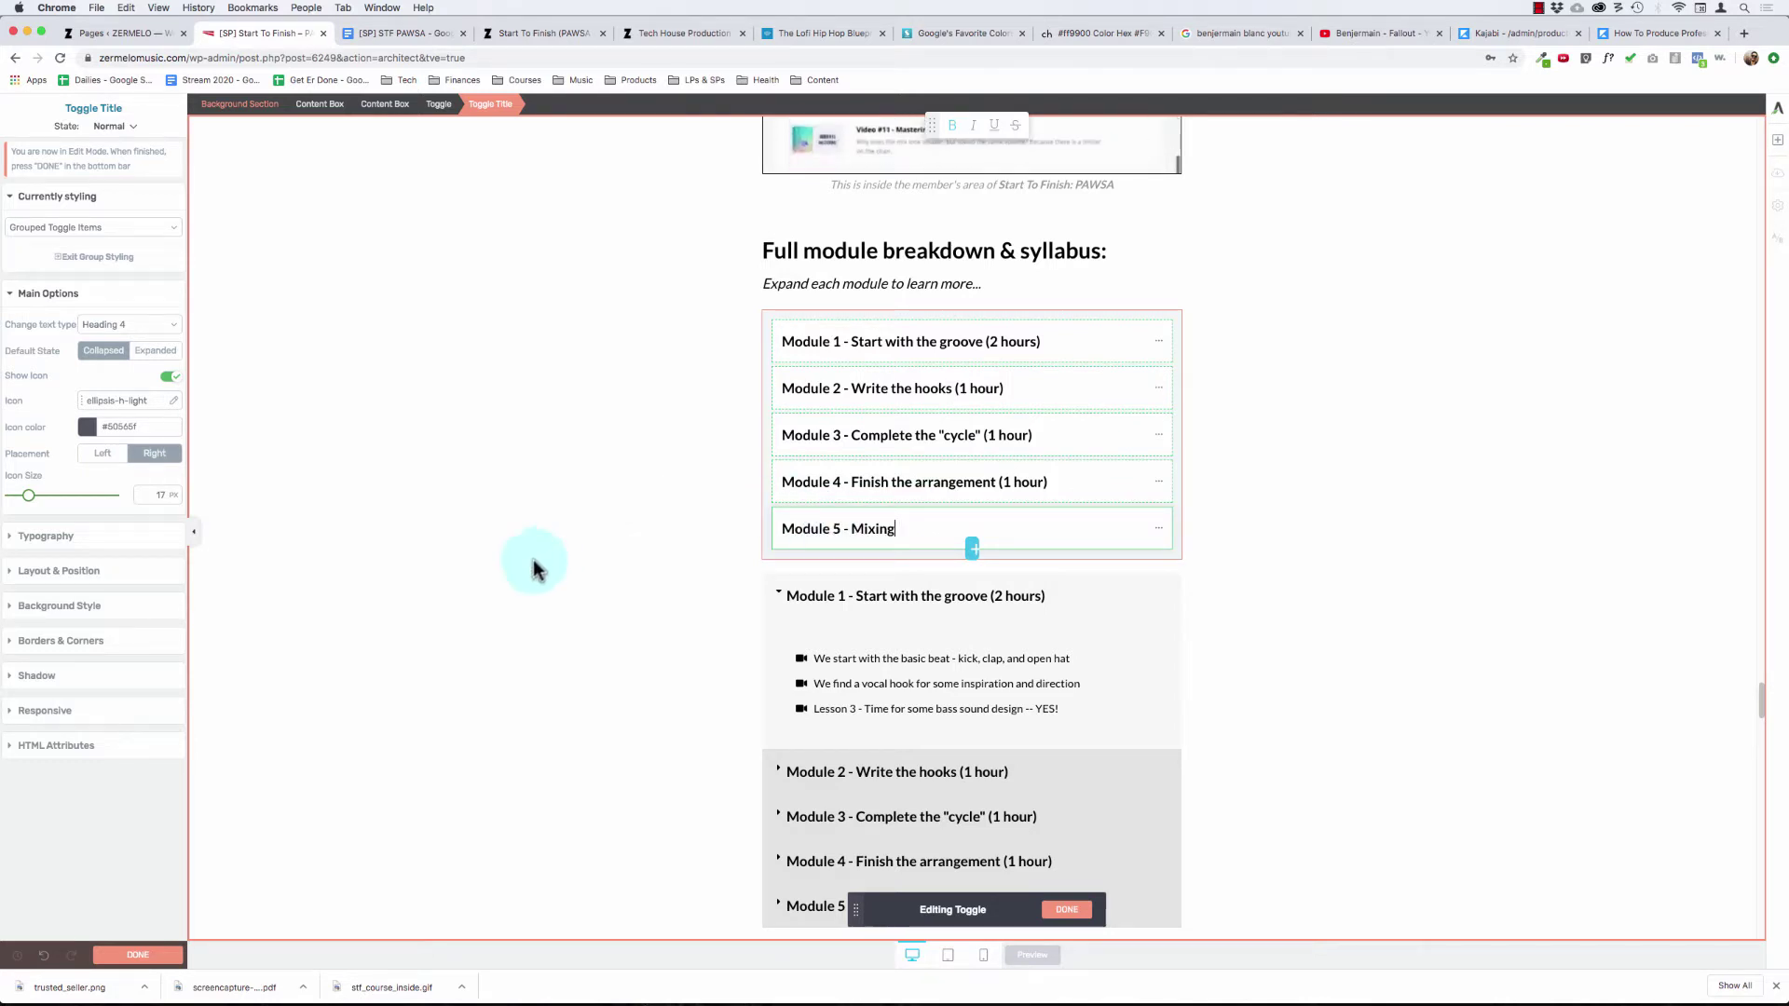
scroll(535, 562, down, 2)
scroll(598, 589, up, 2)
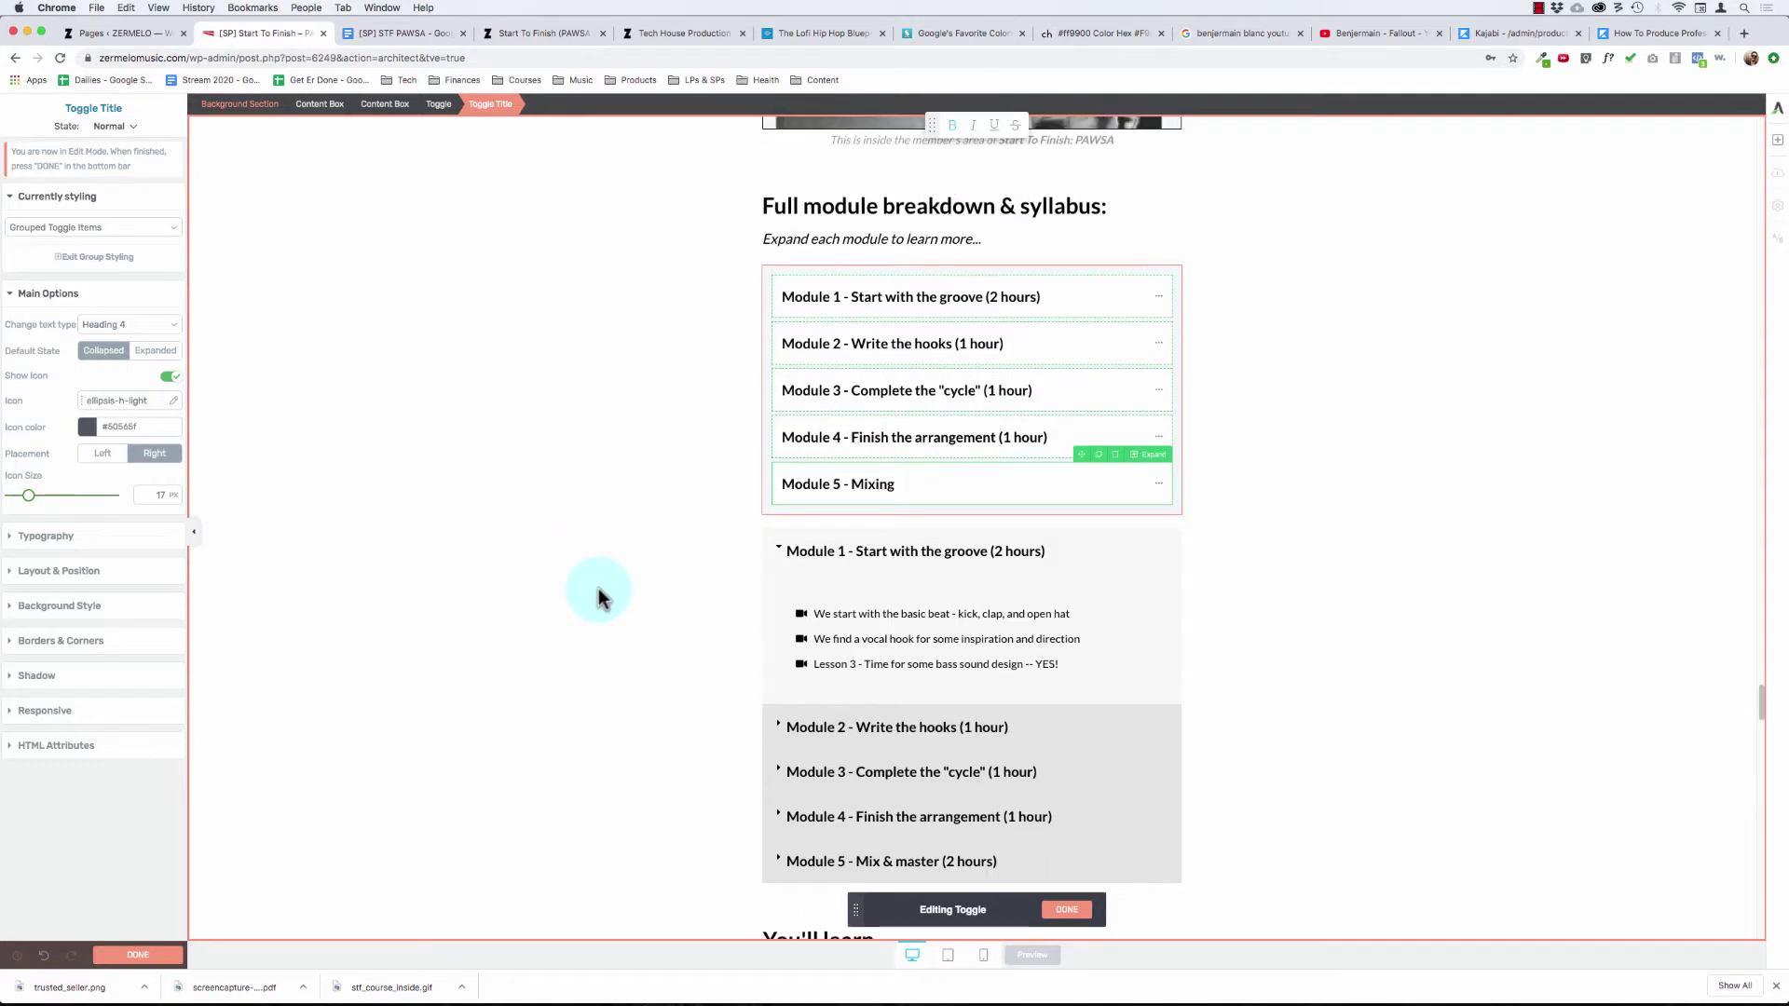
text(& mastering (2 hours)
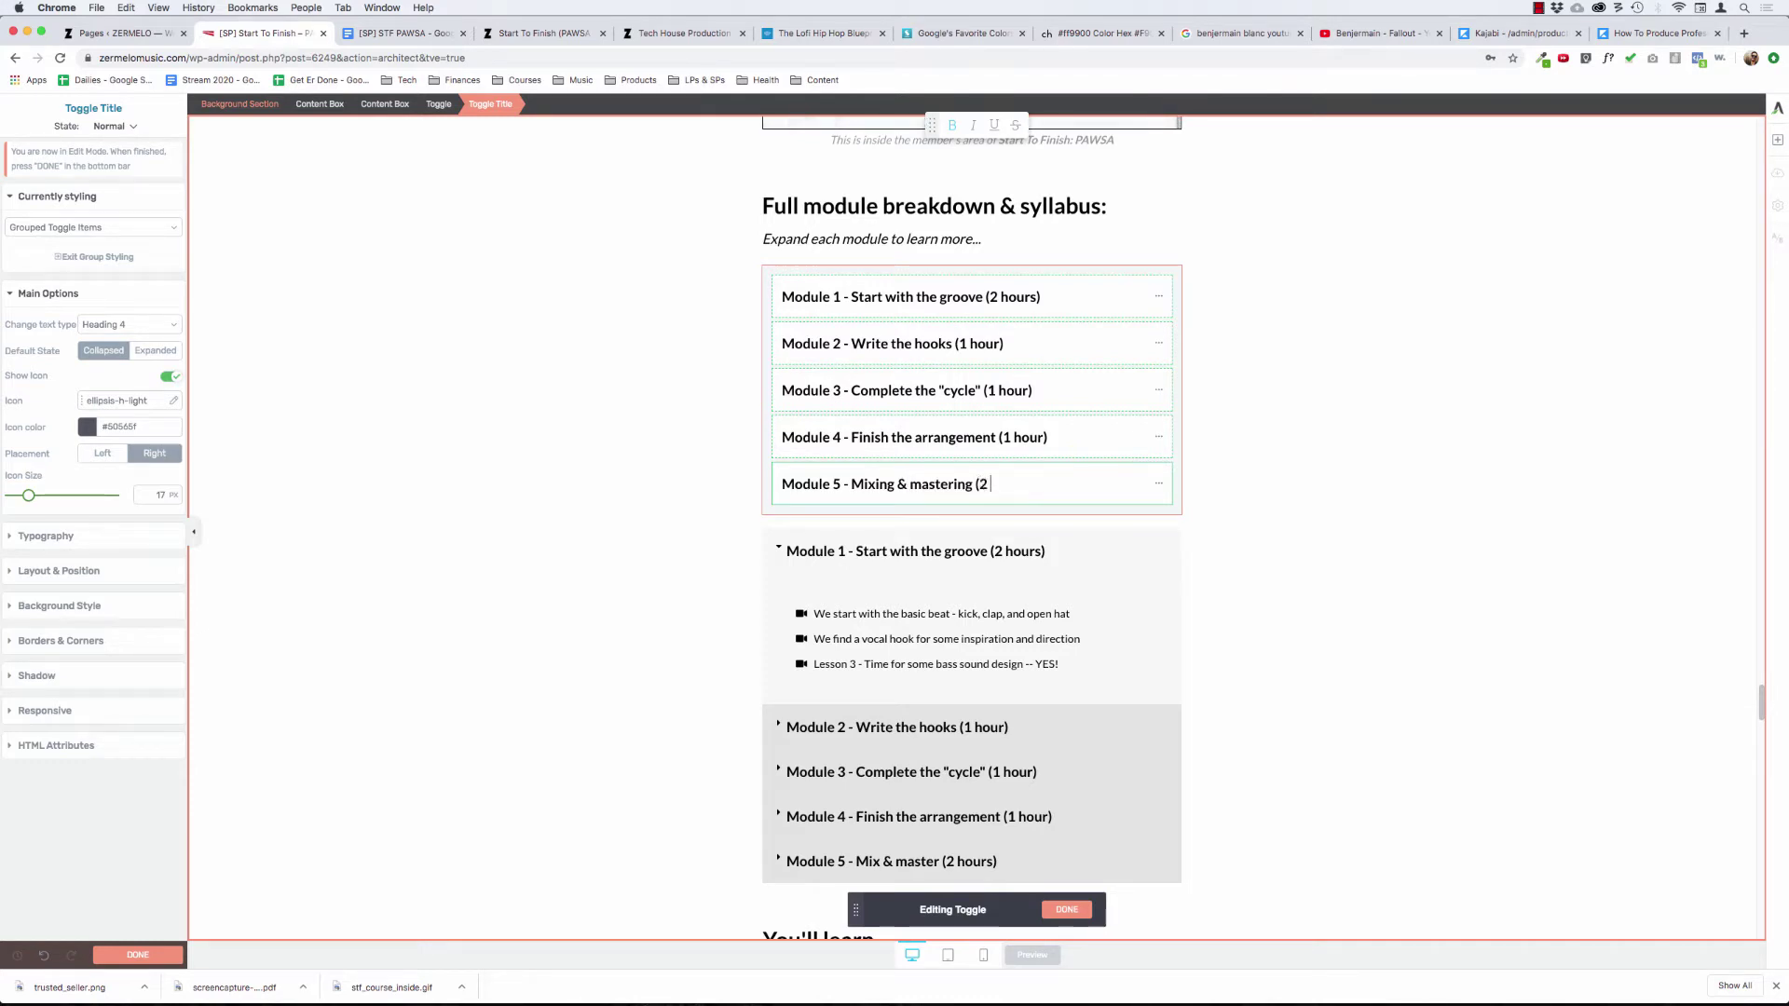
click(693, 579)
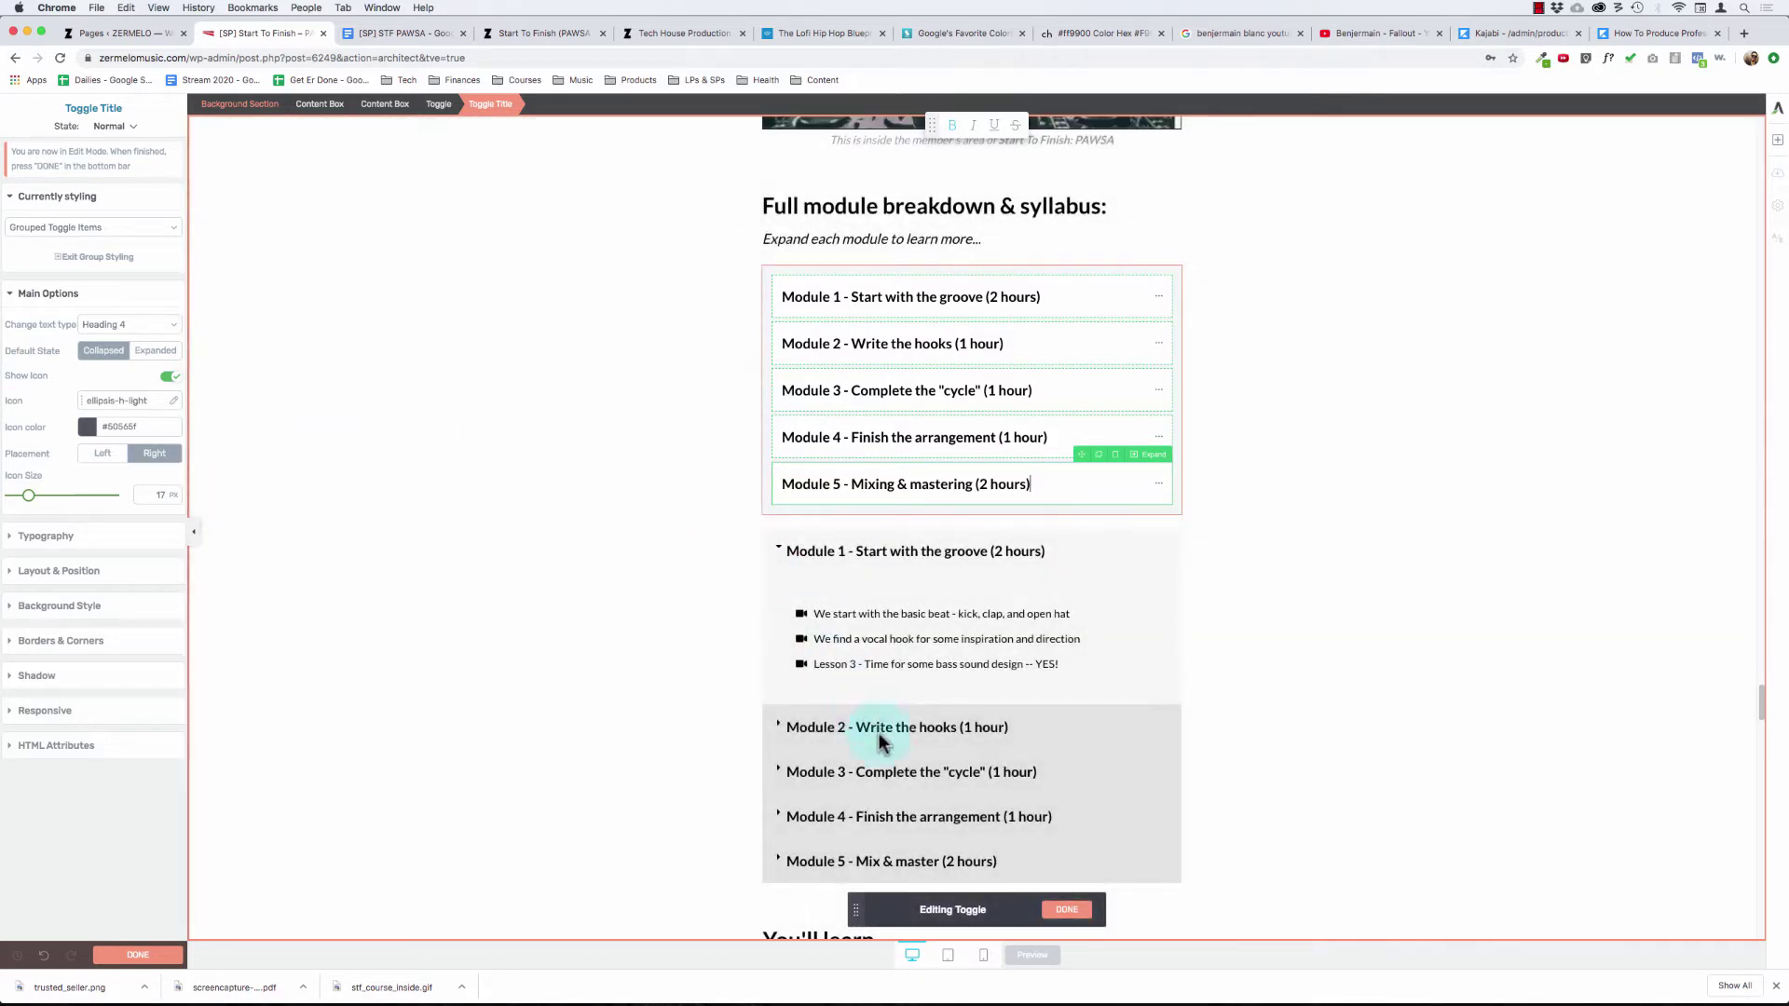
click(1083, 913)
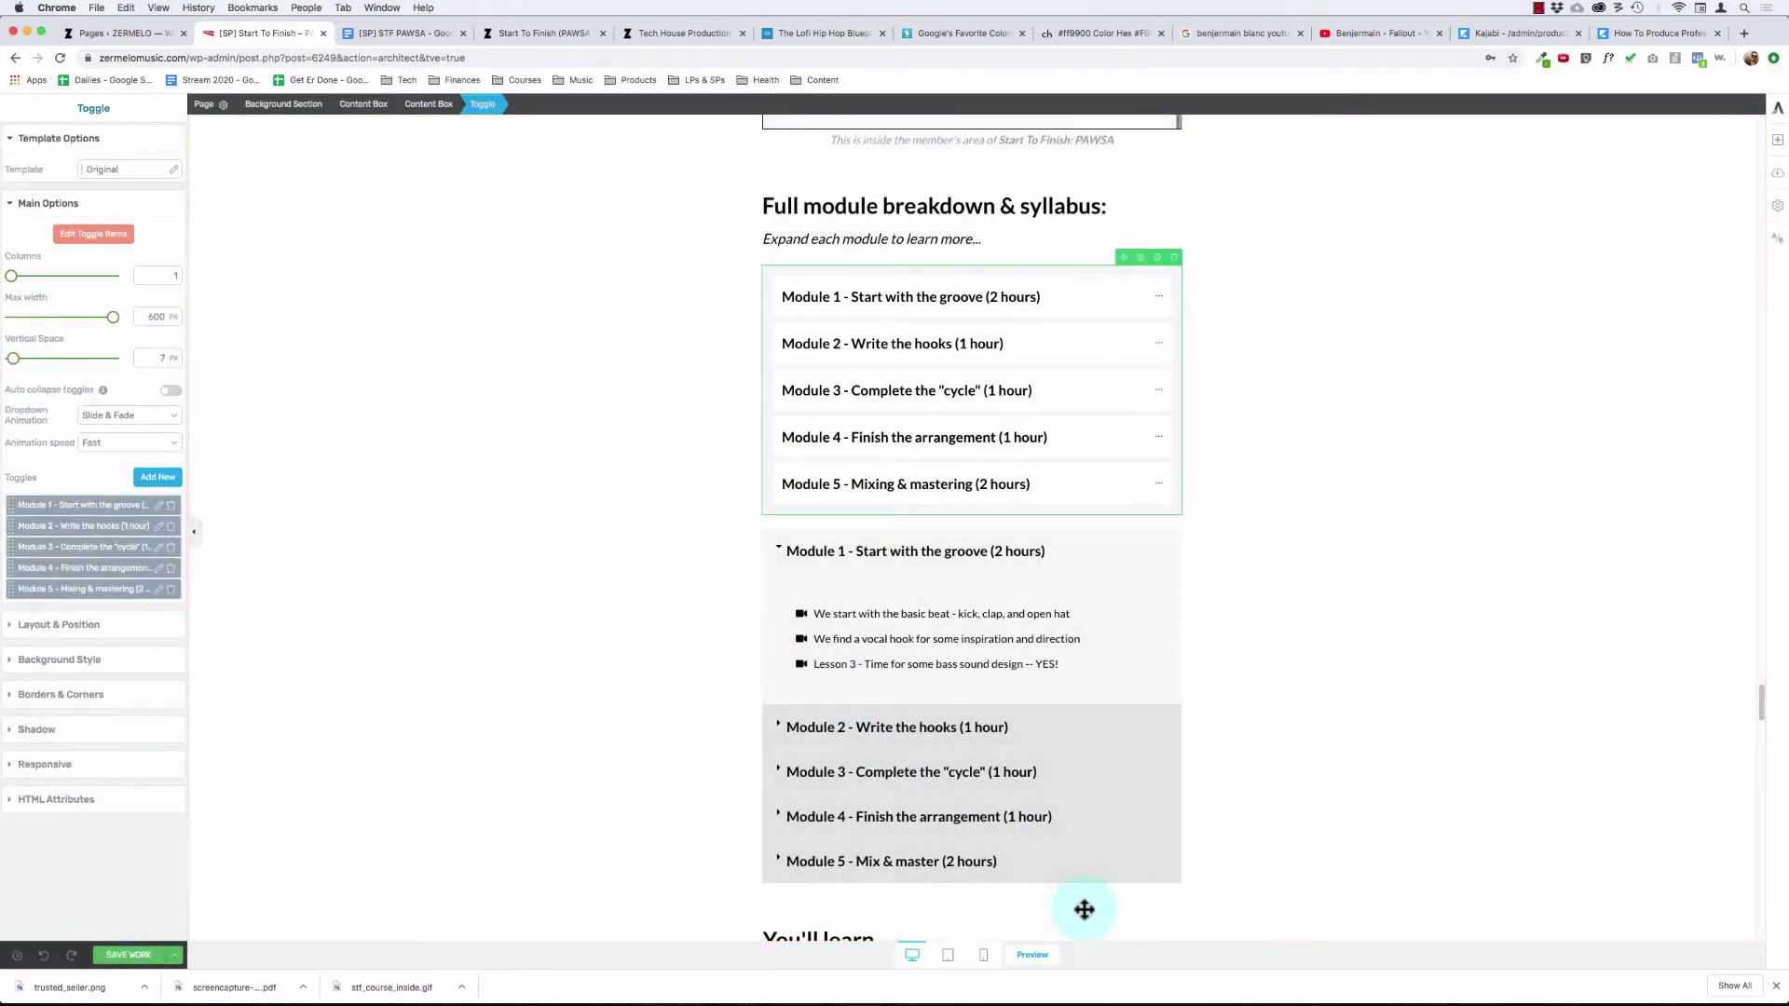
- Expand the Module 1 item of the new toggle and compare its body with the old Module 1 lesson list
click(1134, 290)
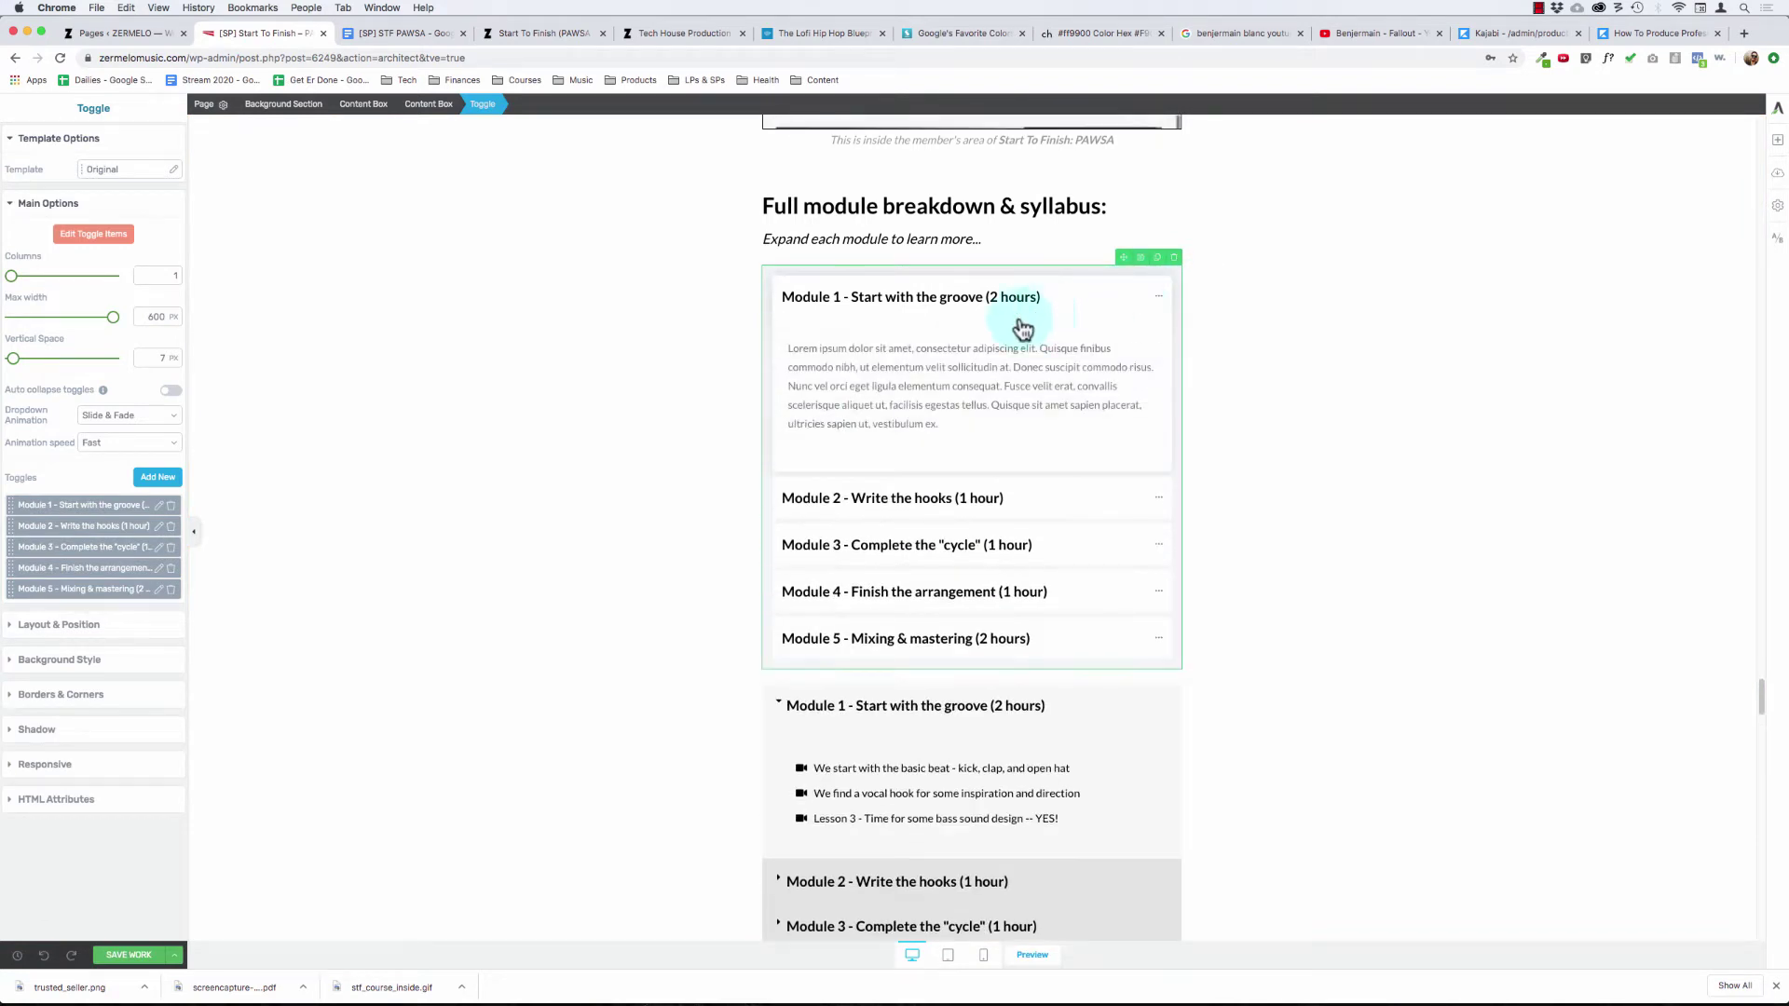
scroll(786, 639, down, 2)
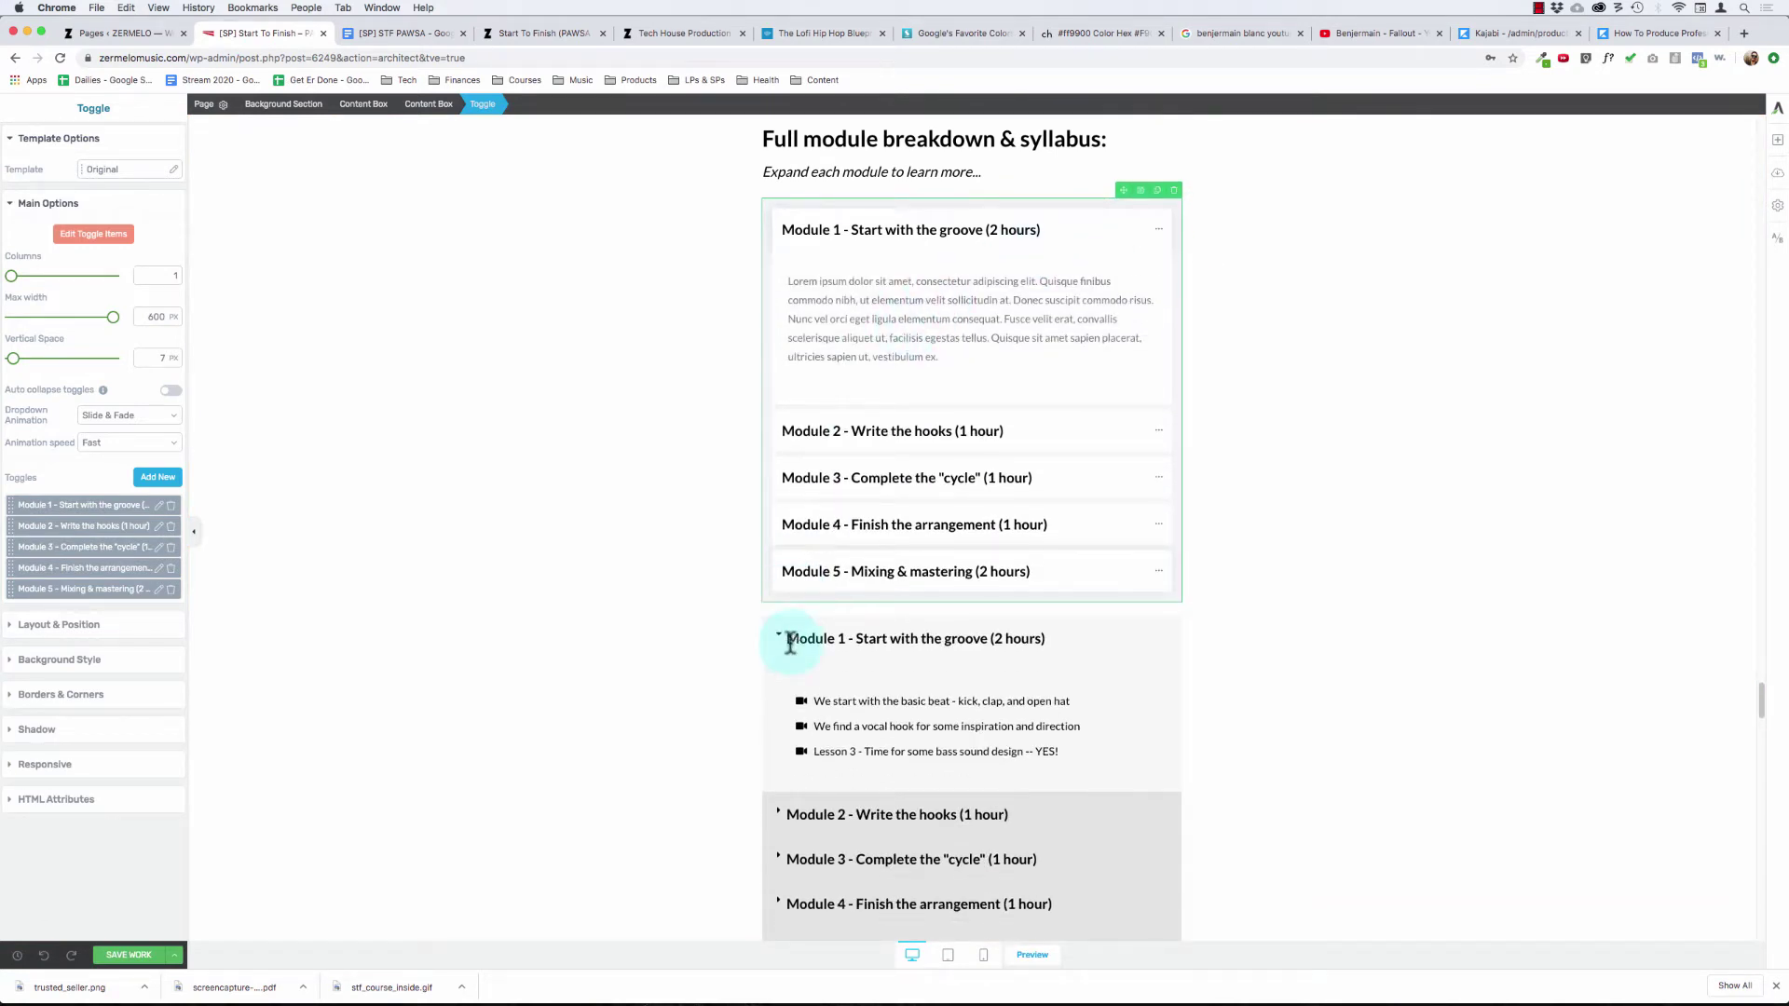
click(158, 505)
click(51, 587)
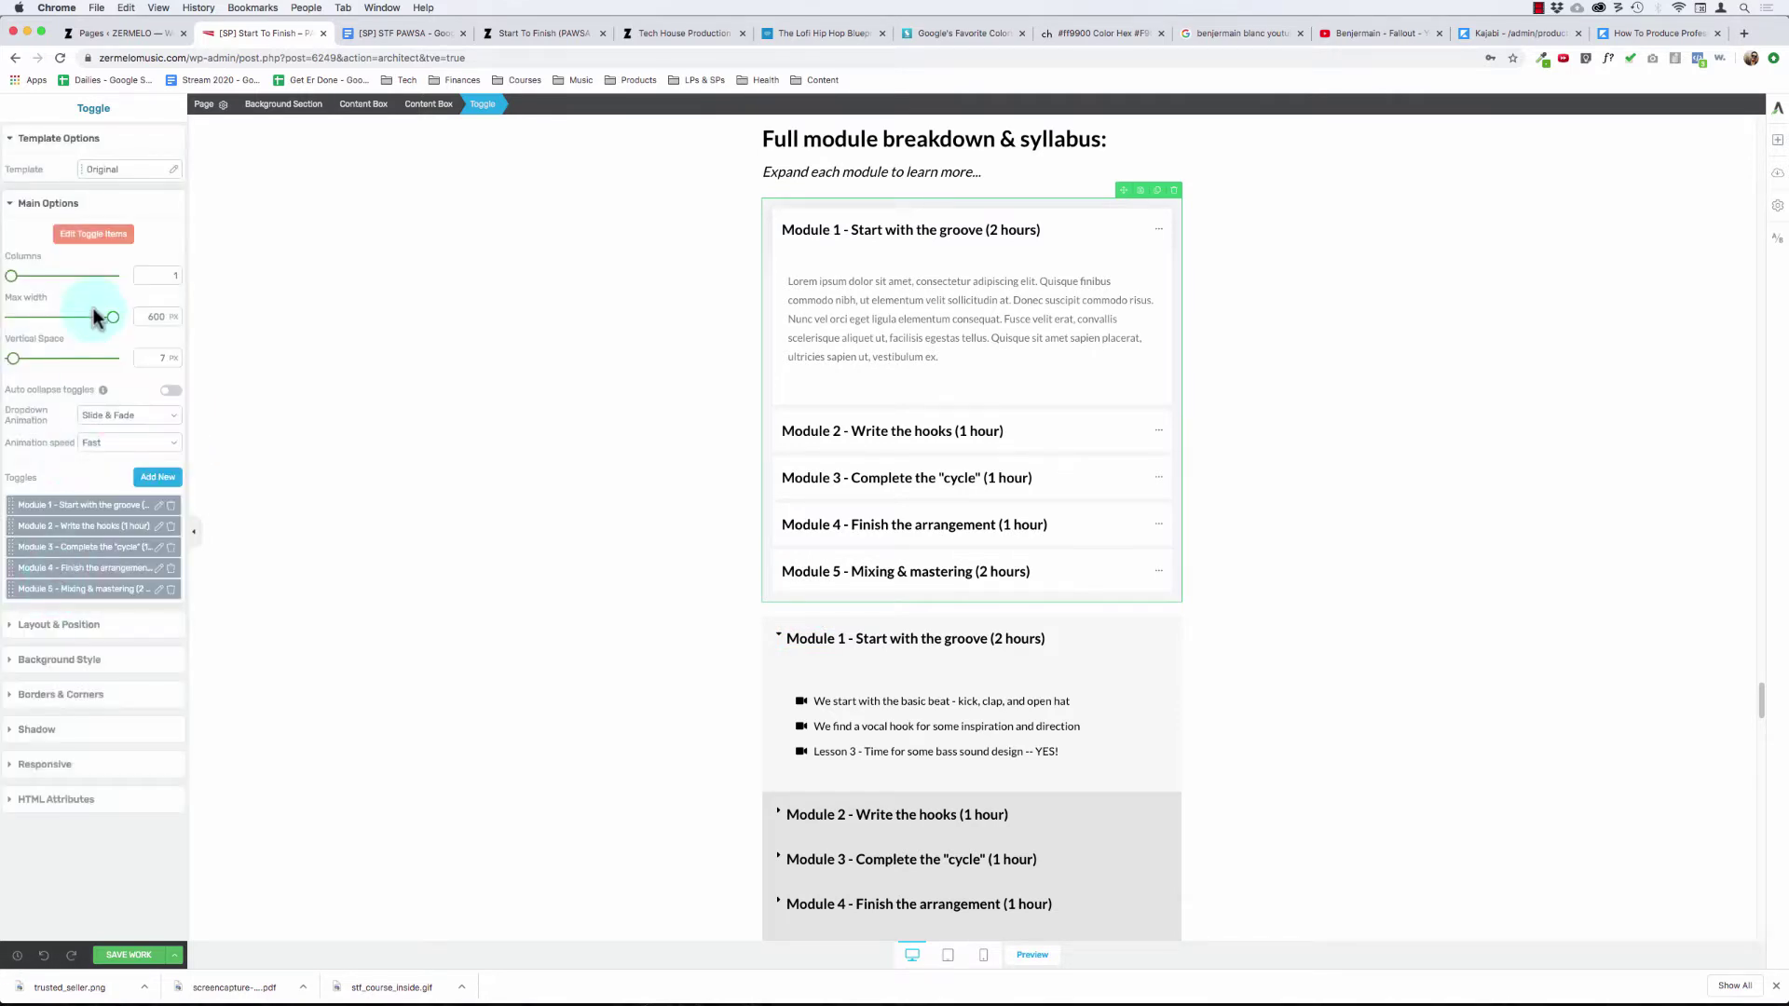
- Delete the placeholder paragraph from the Module 1 content of the new toggle and finish editing the toggle items
click(102, 238)
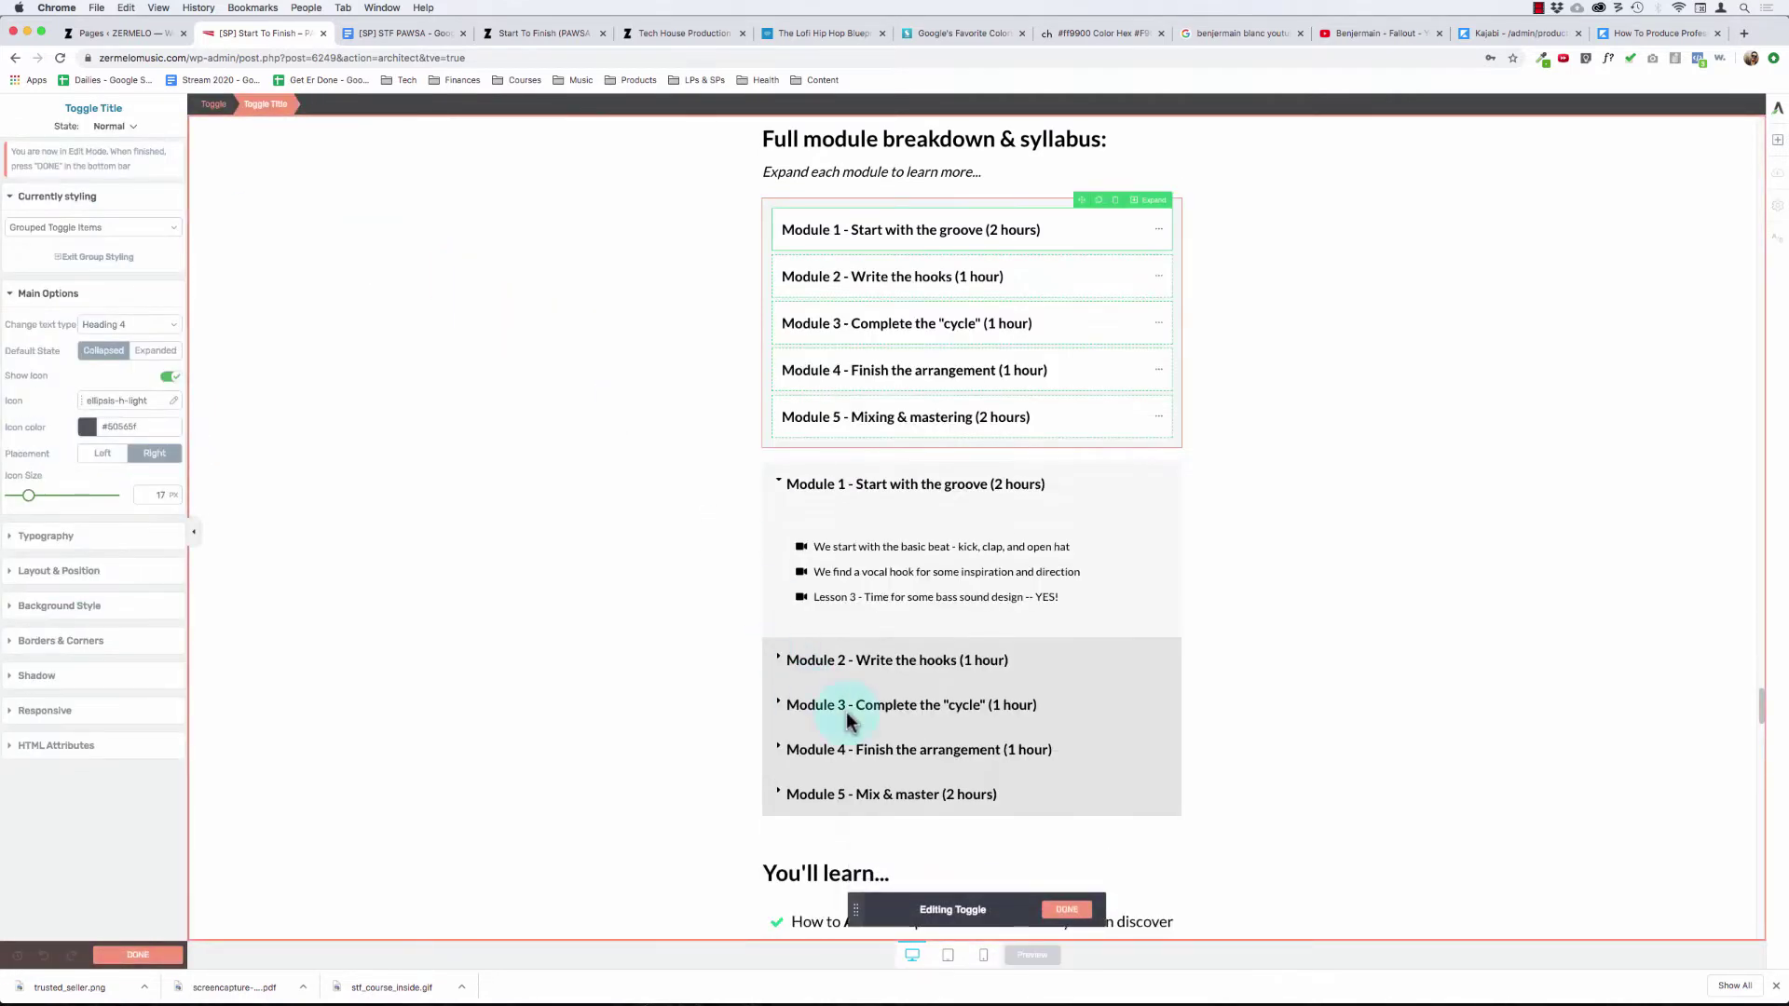
click(1156, 209)
click(960, 293)
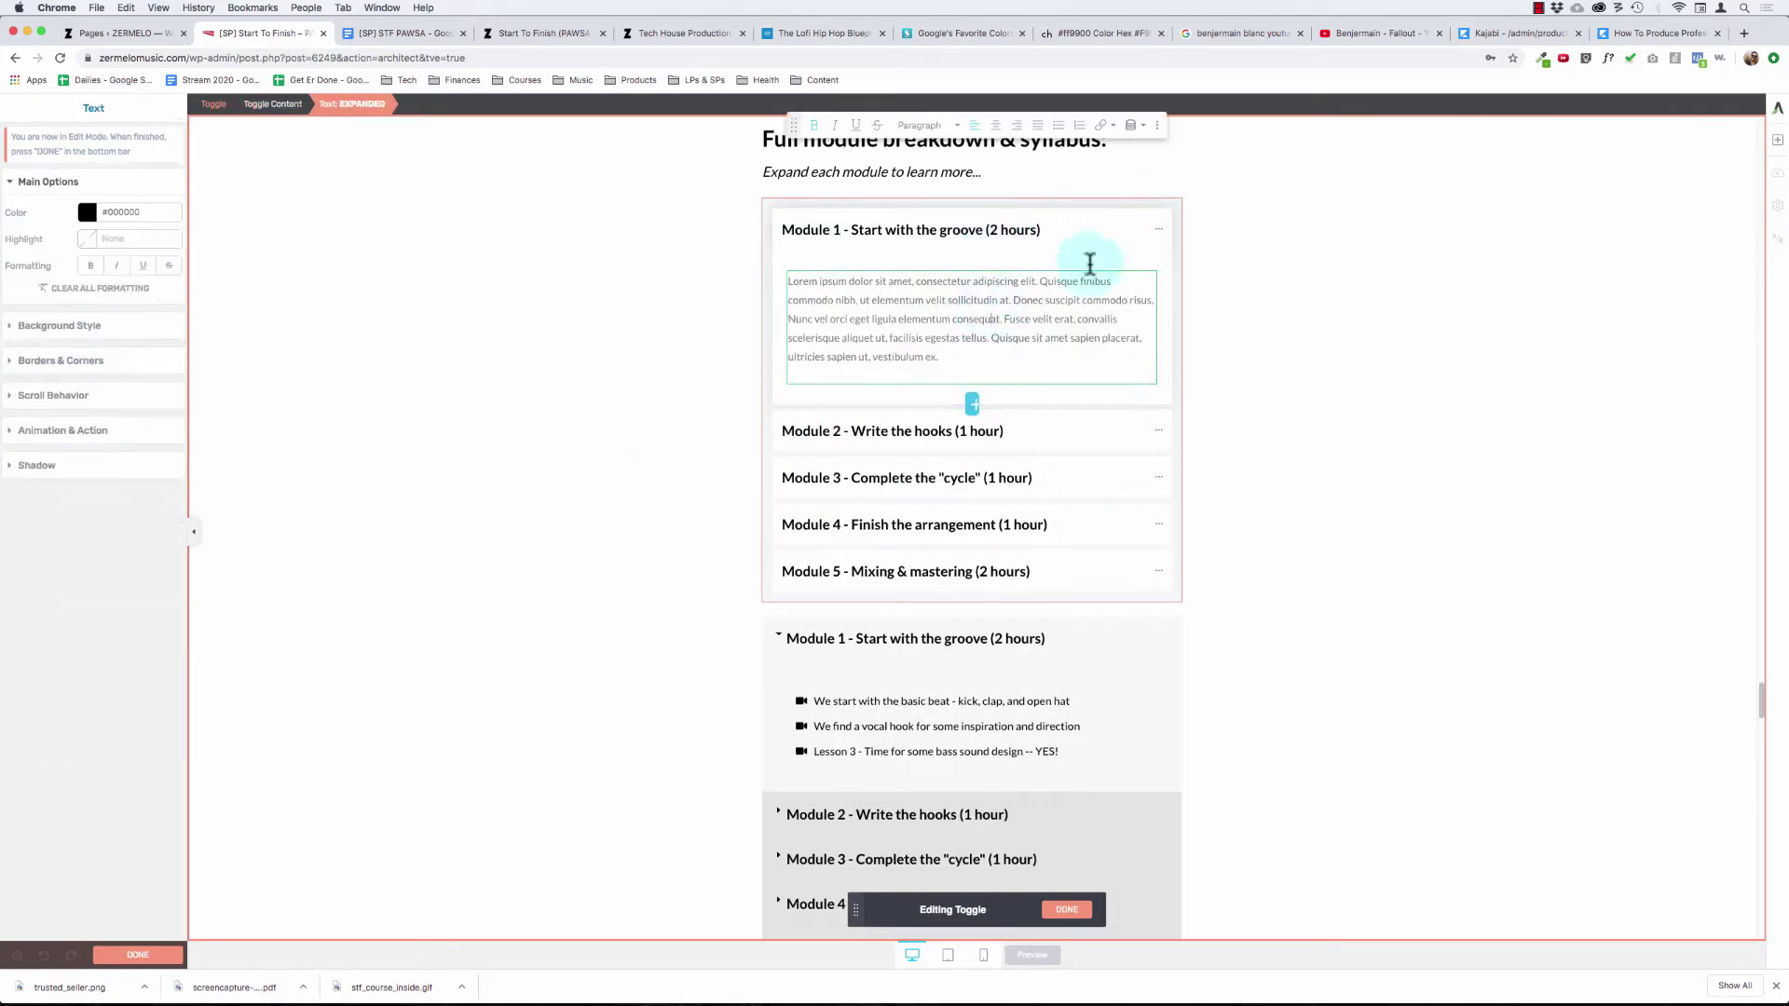
click(1149, 264)
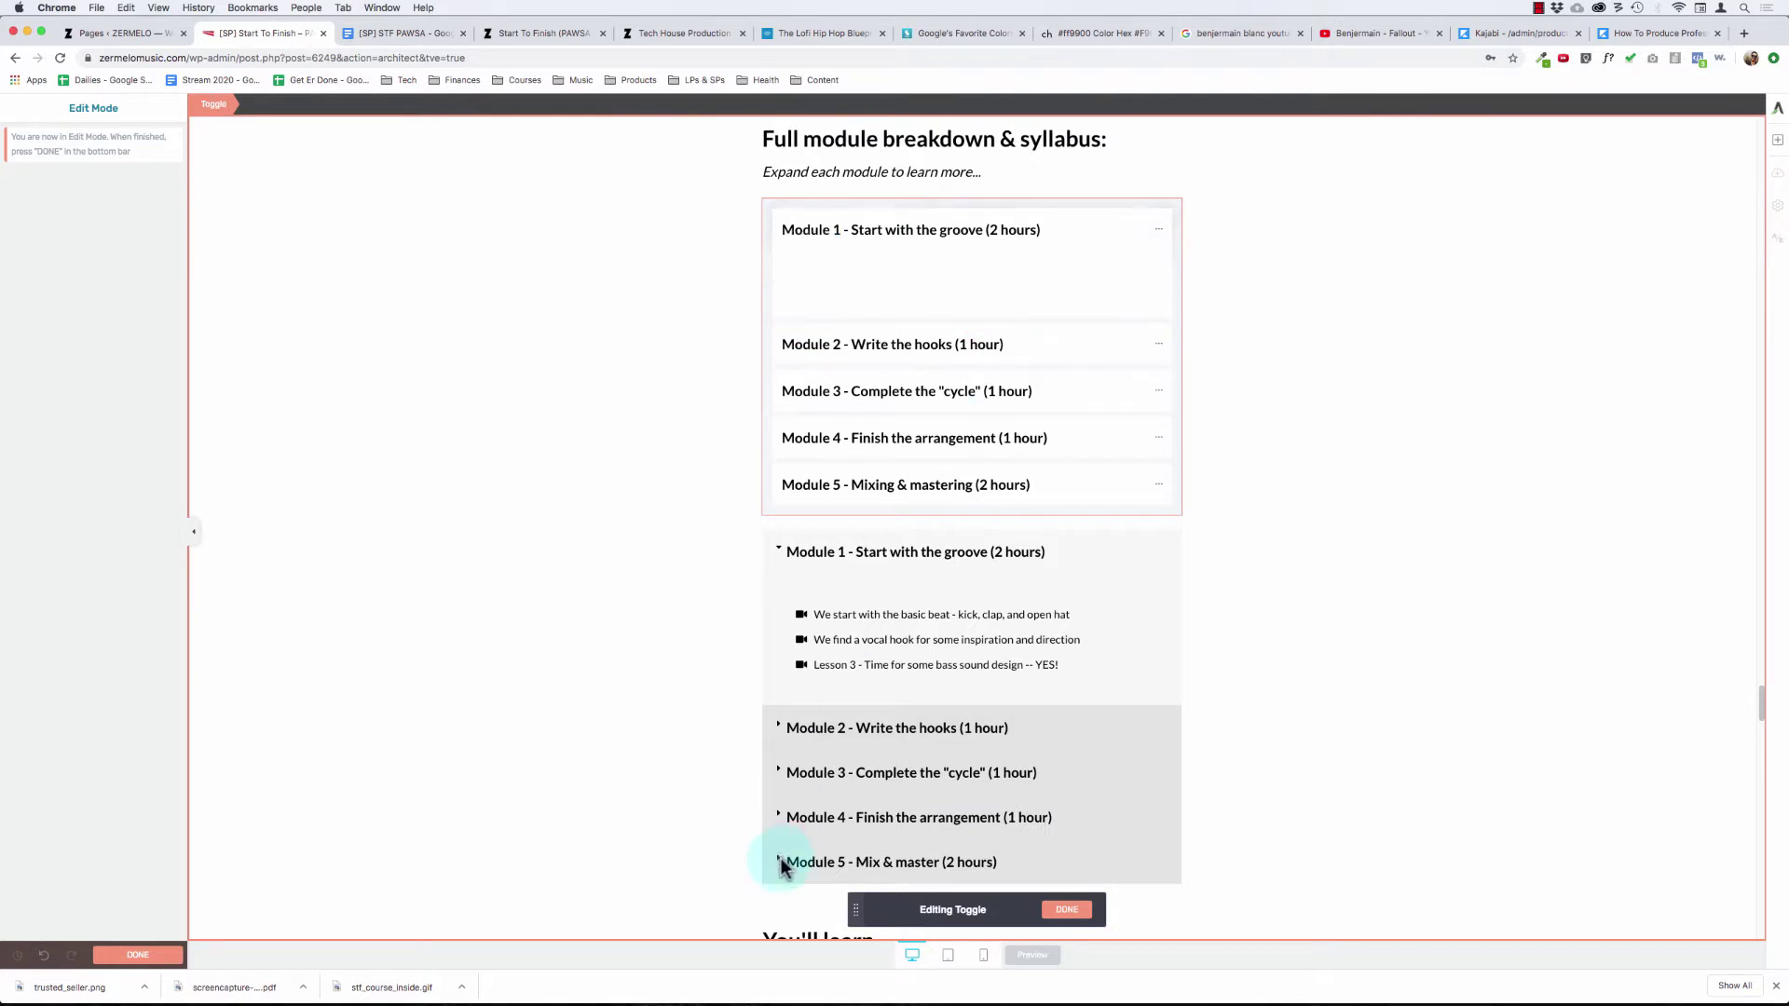
click(861, 619)
click(861, 614)
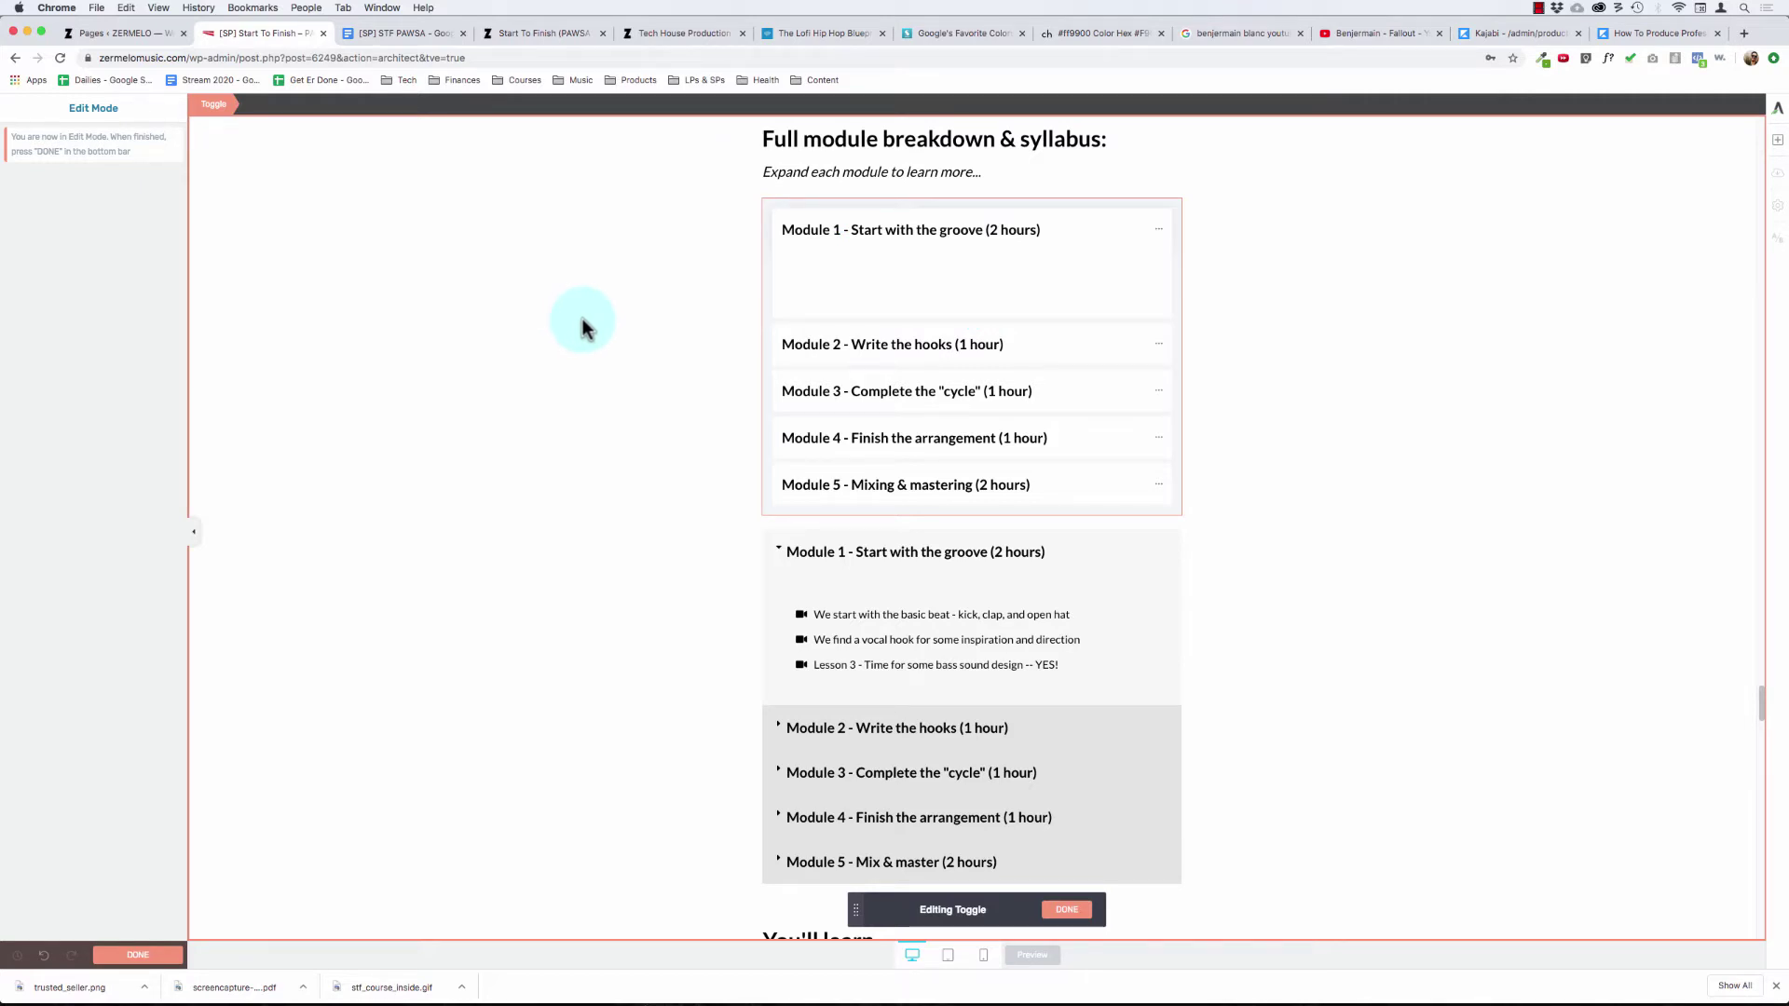
click(1067, 911)
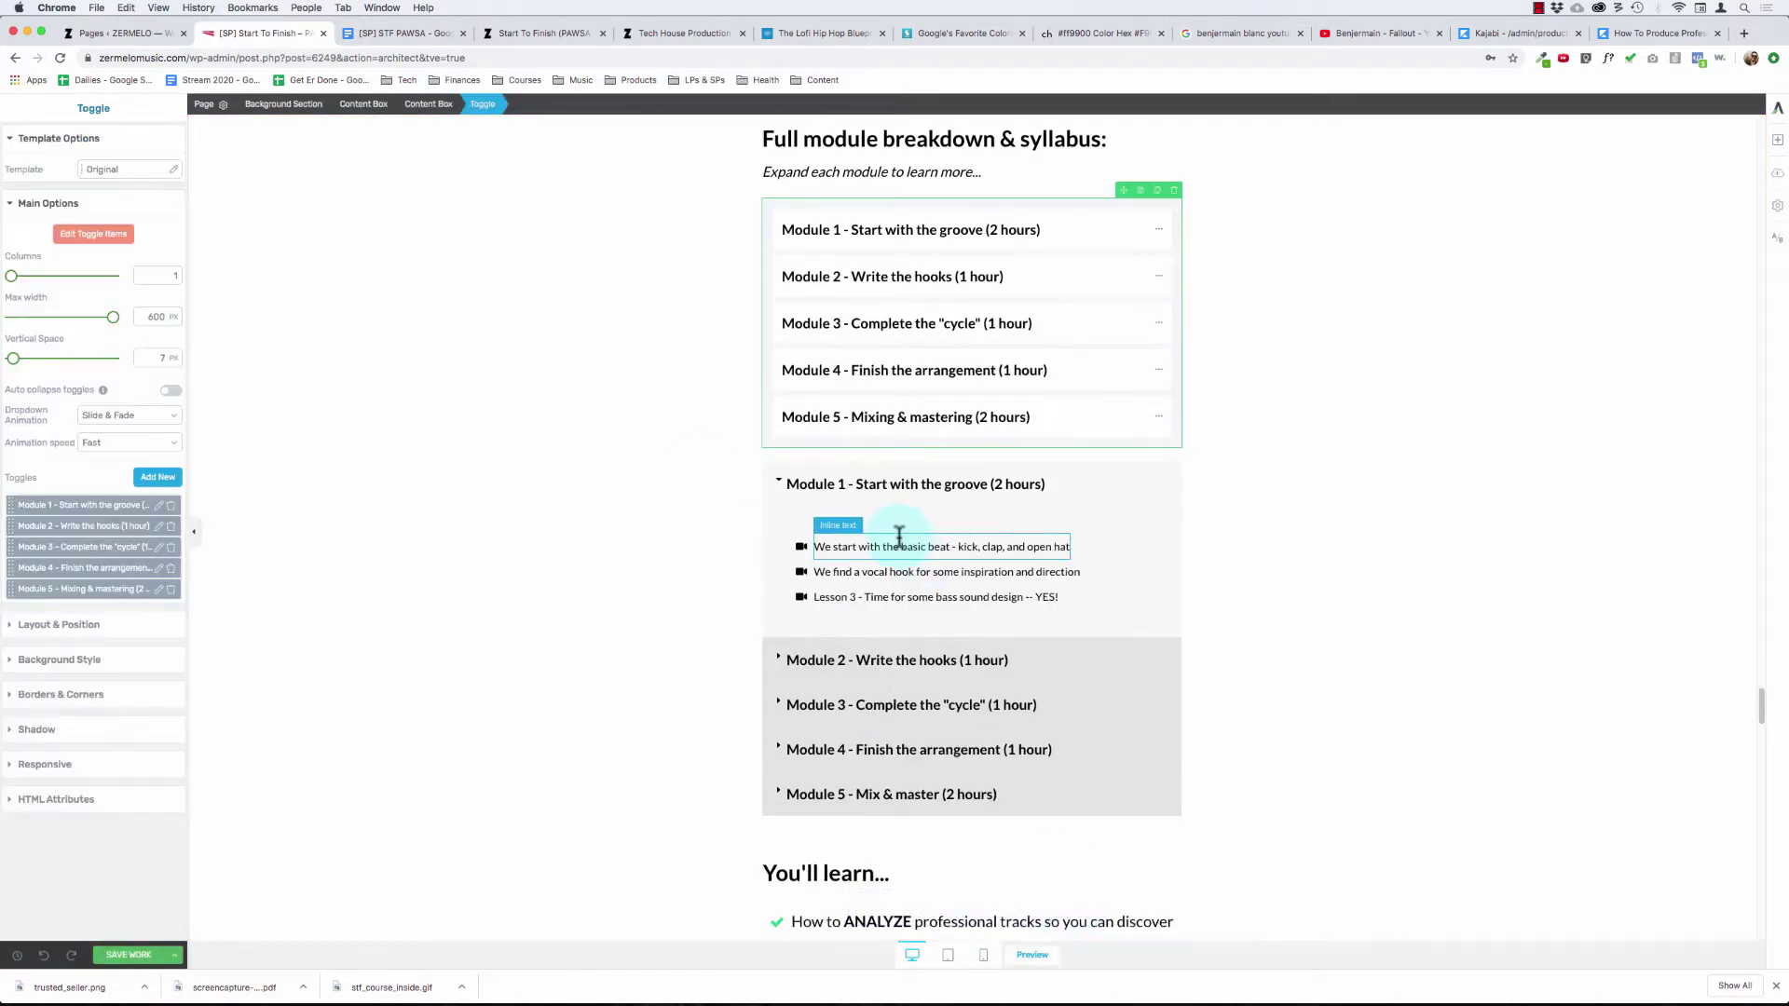
- Try to move the styled lesson list from the old toggle's Module 1 into the new toggle's Module 1
click(848, 539)
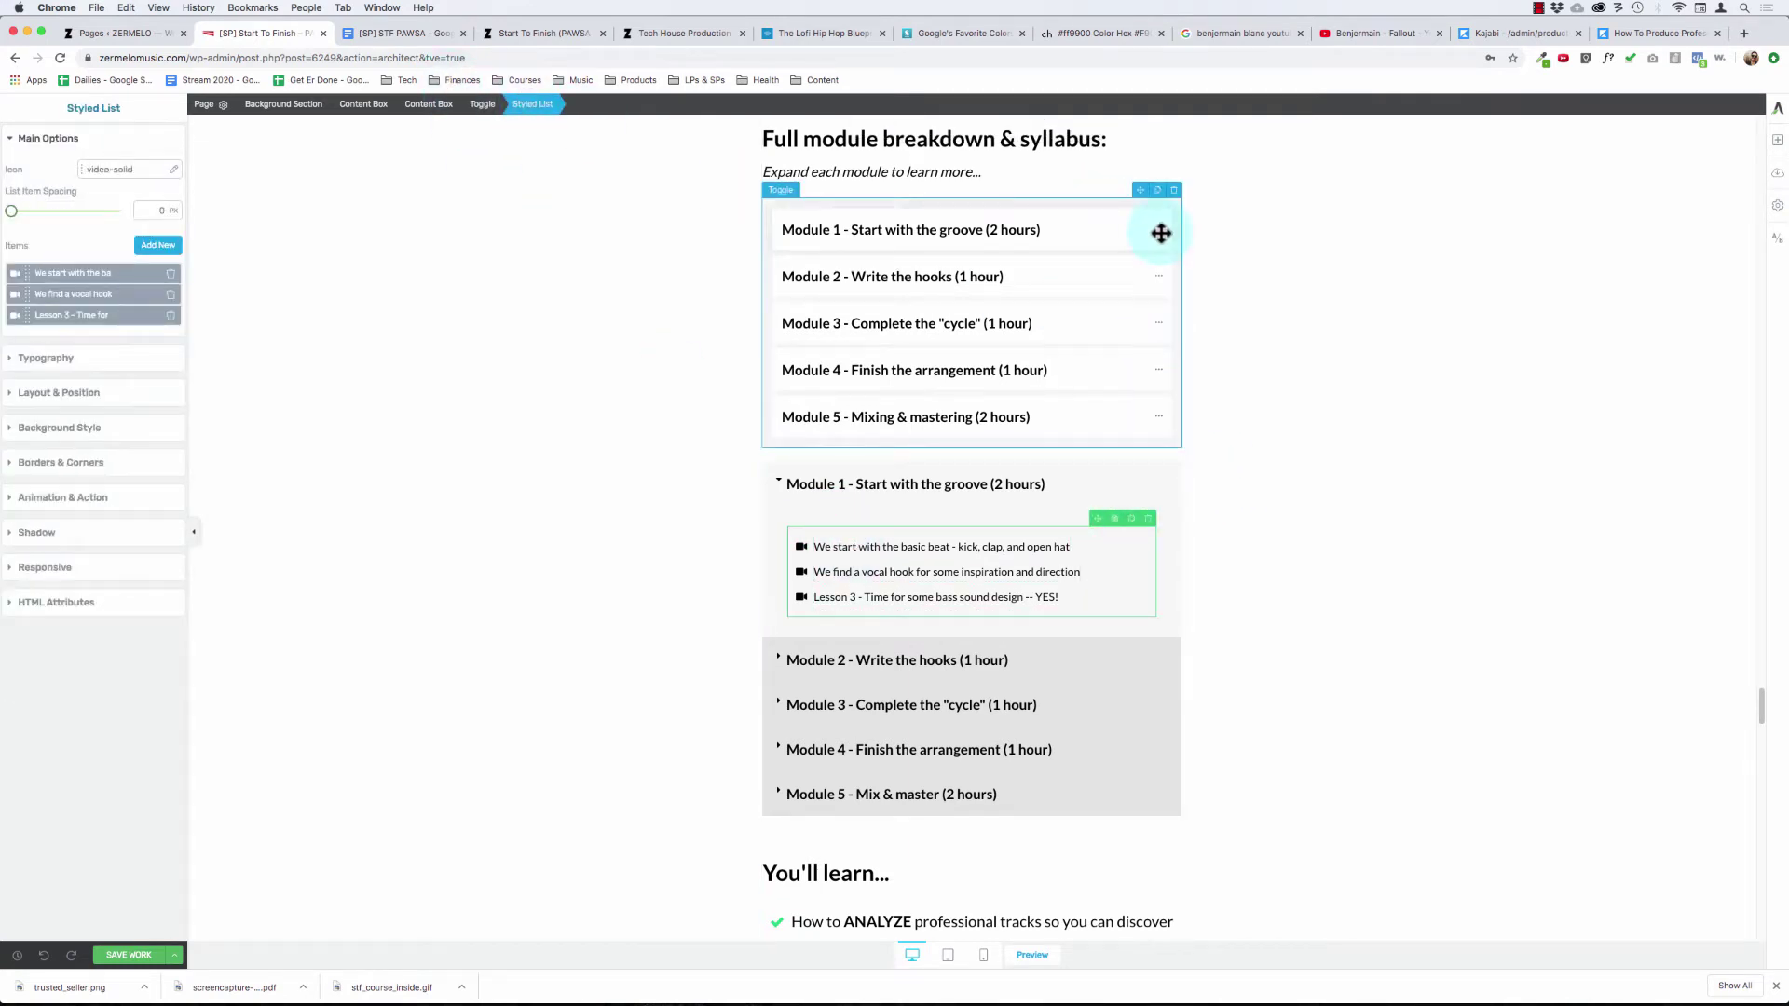
click(1161, 233)
click(958, 613)
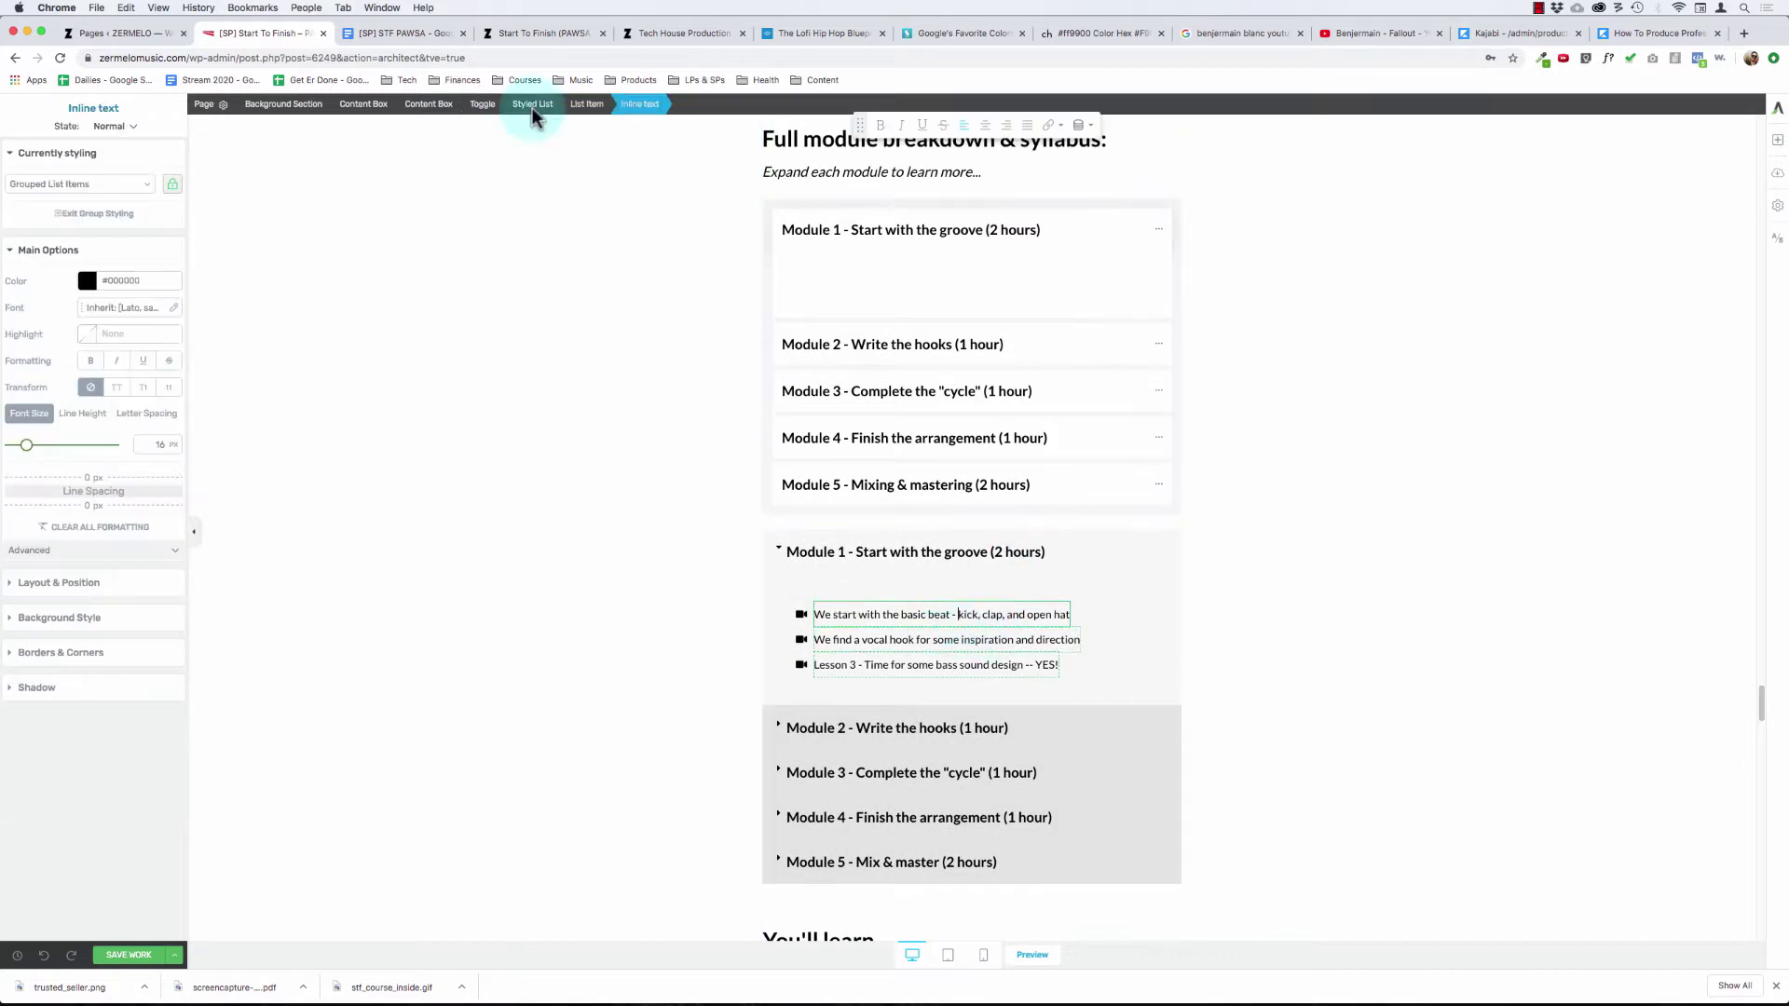
click(533, 106)
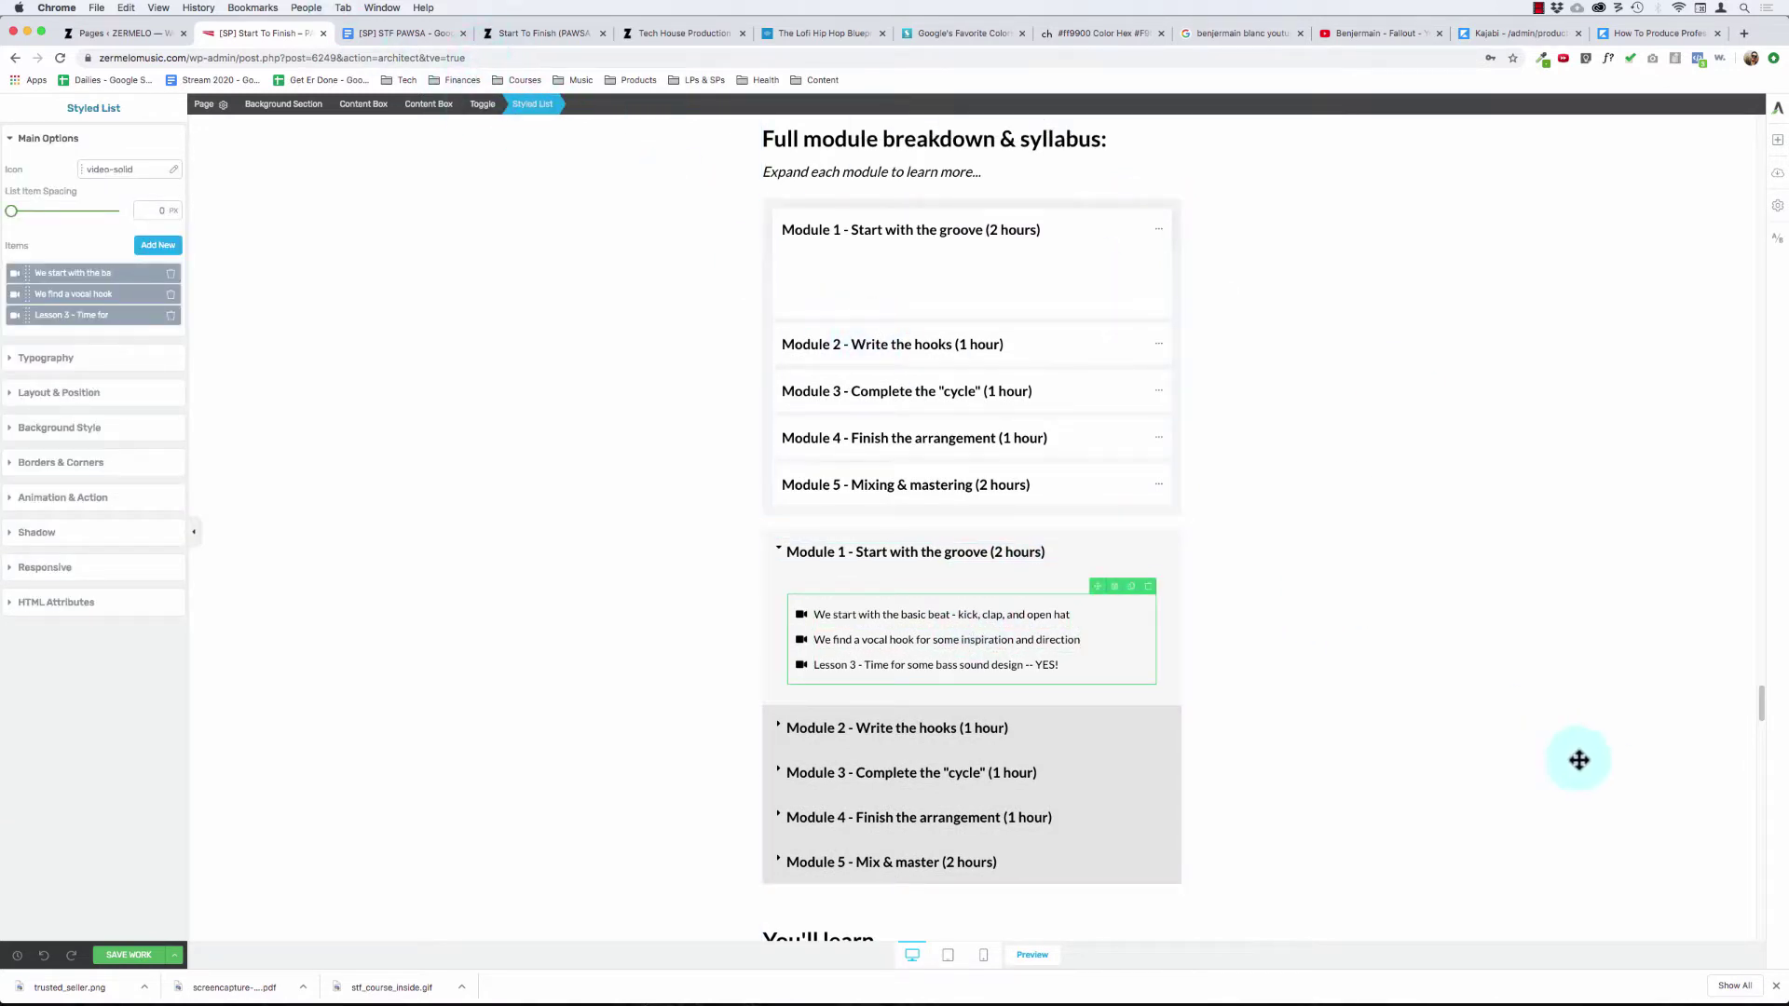
drag(1099, 586, 922, 271)
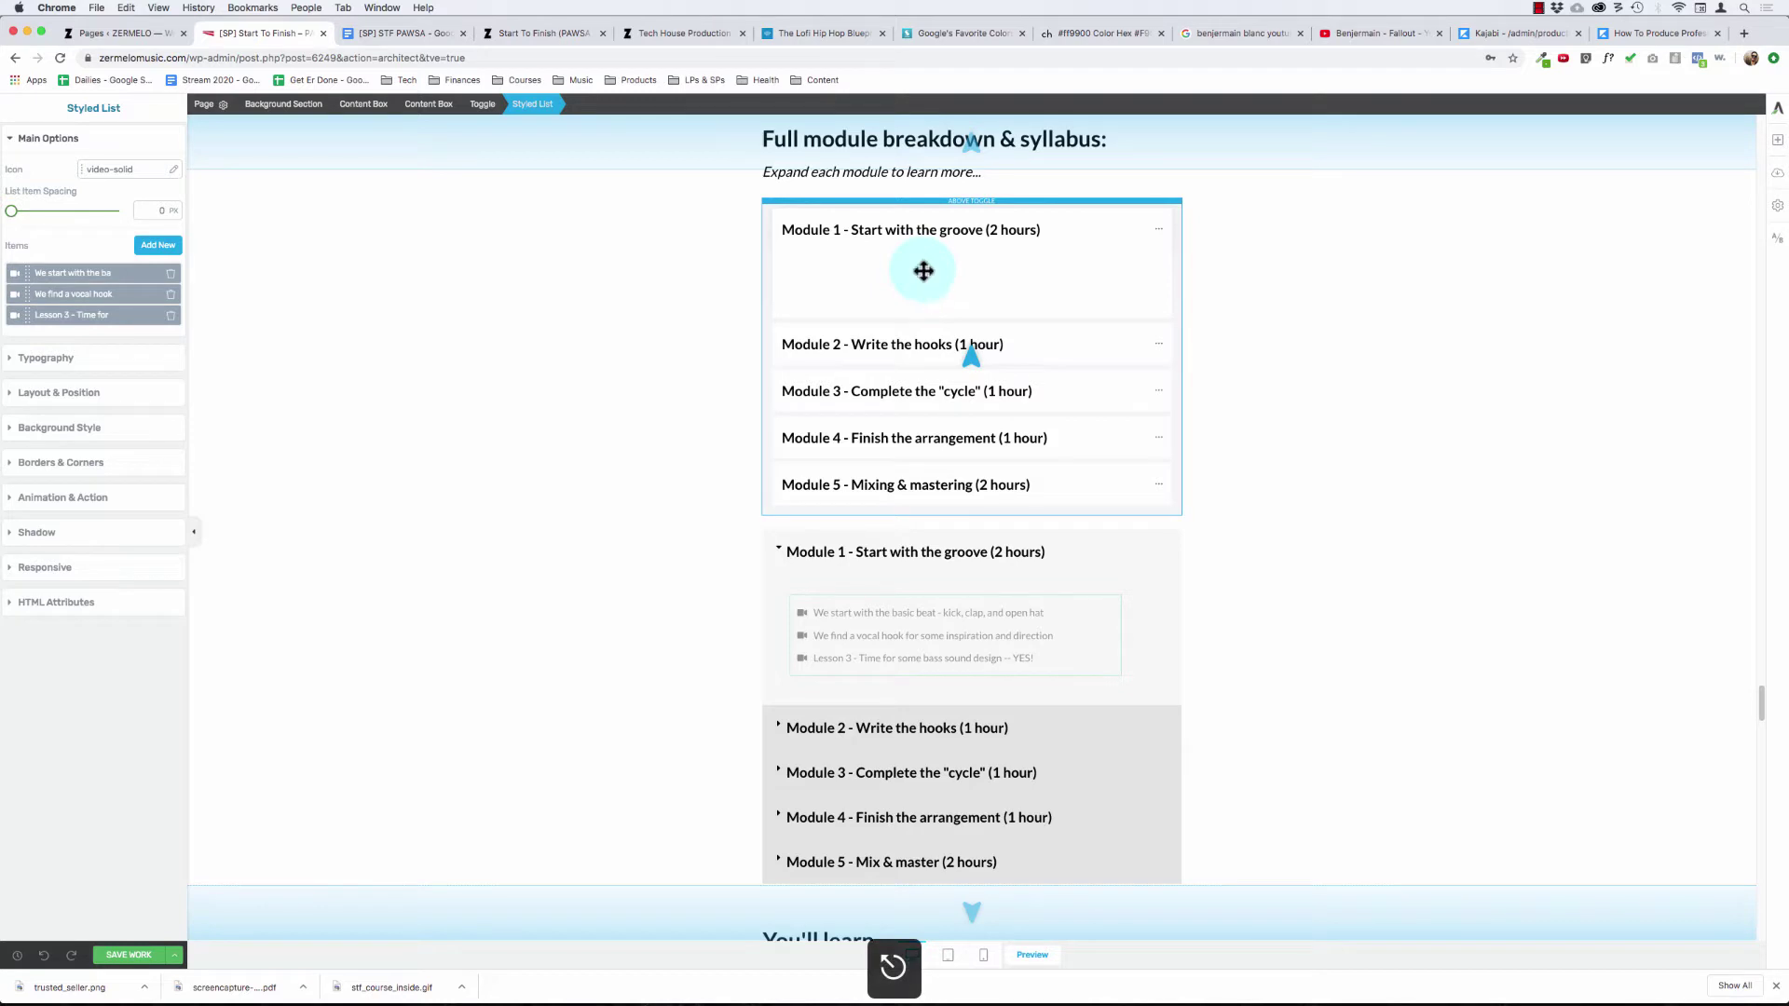
click(650, 334)
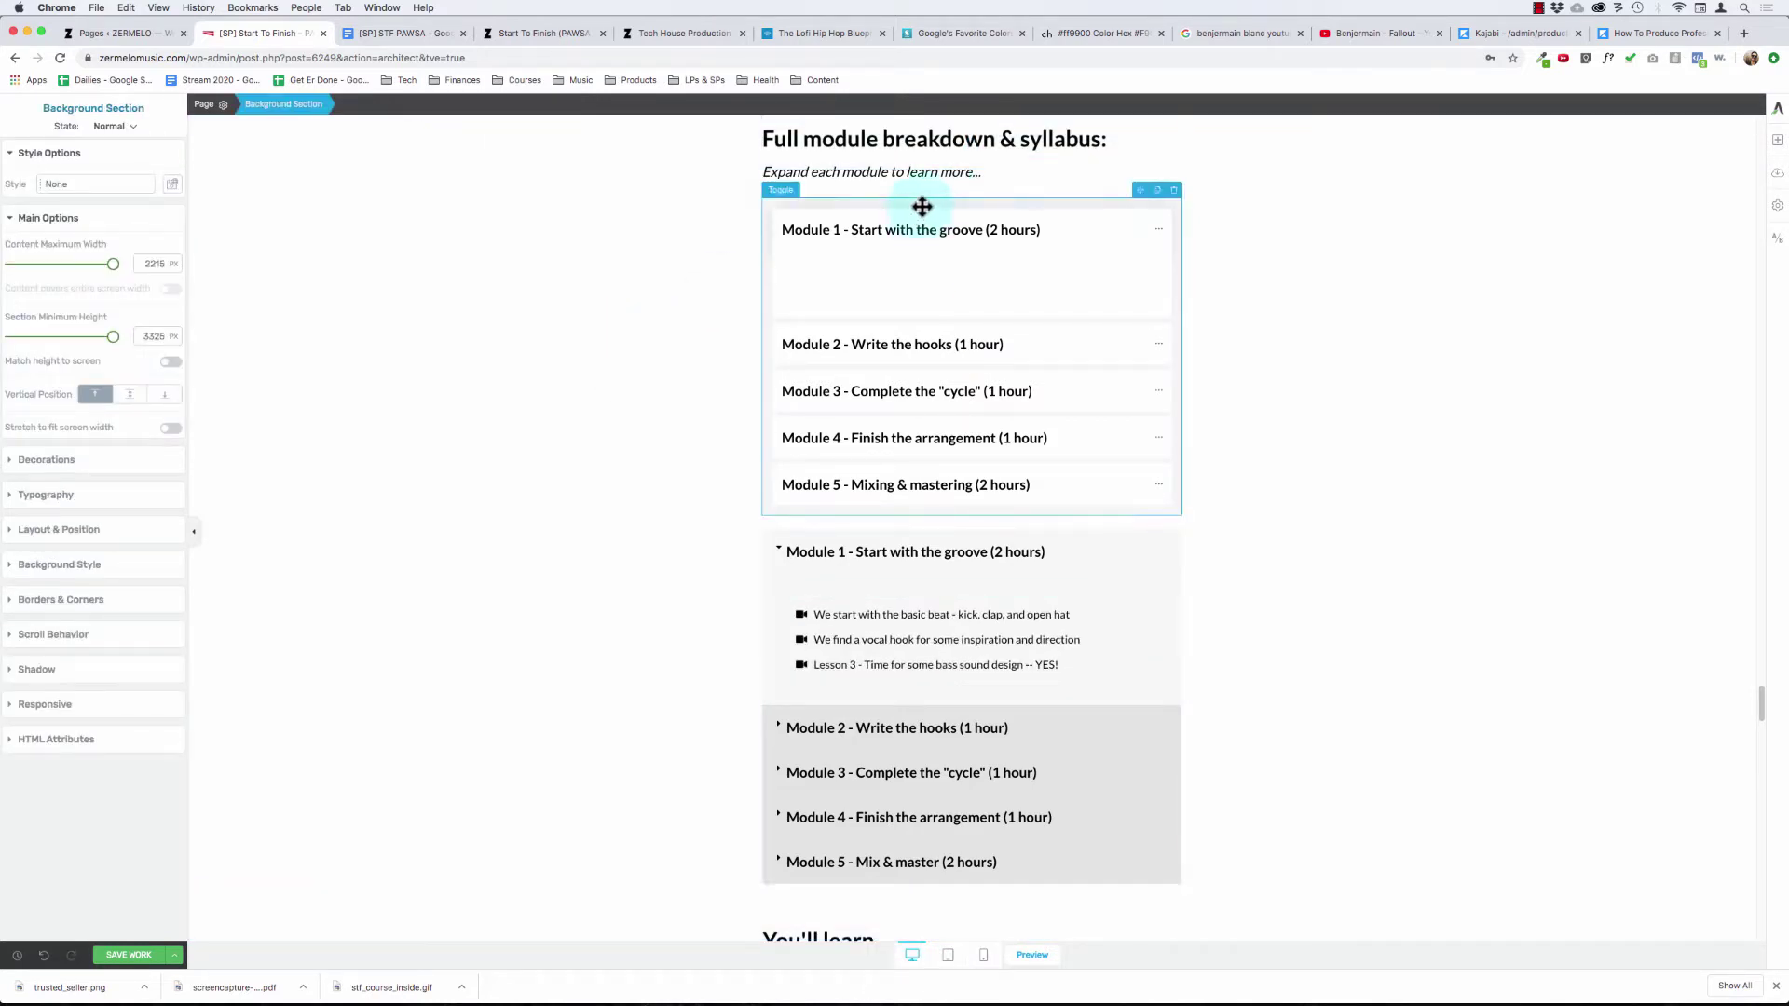
- Delete the new toggle from the syllabus section and collapse Module 1 in the old toggle
click(820, 208)
click(1175, 191)
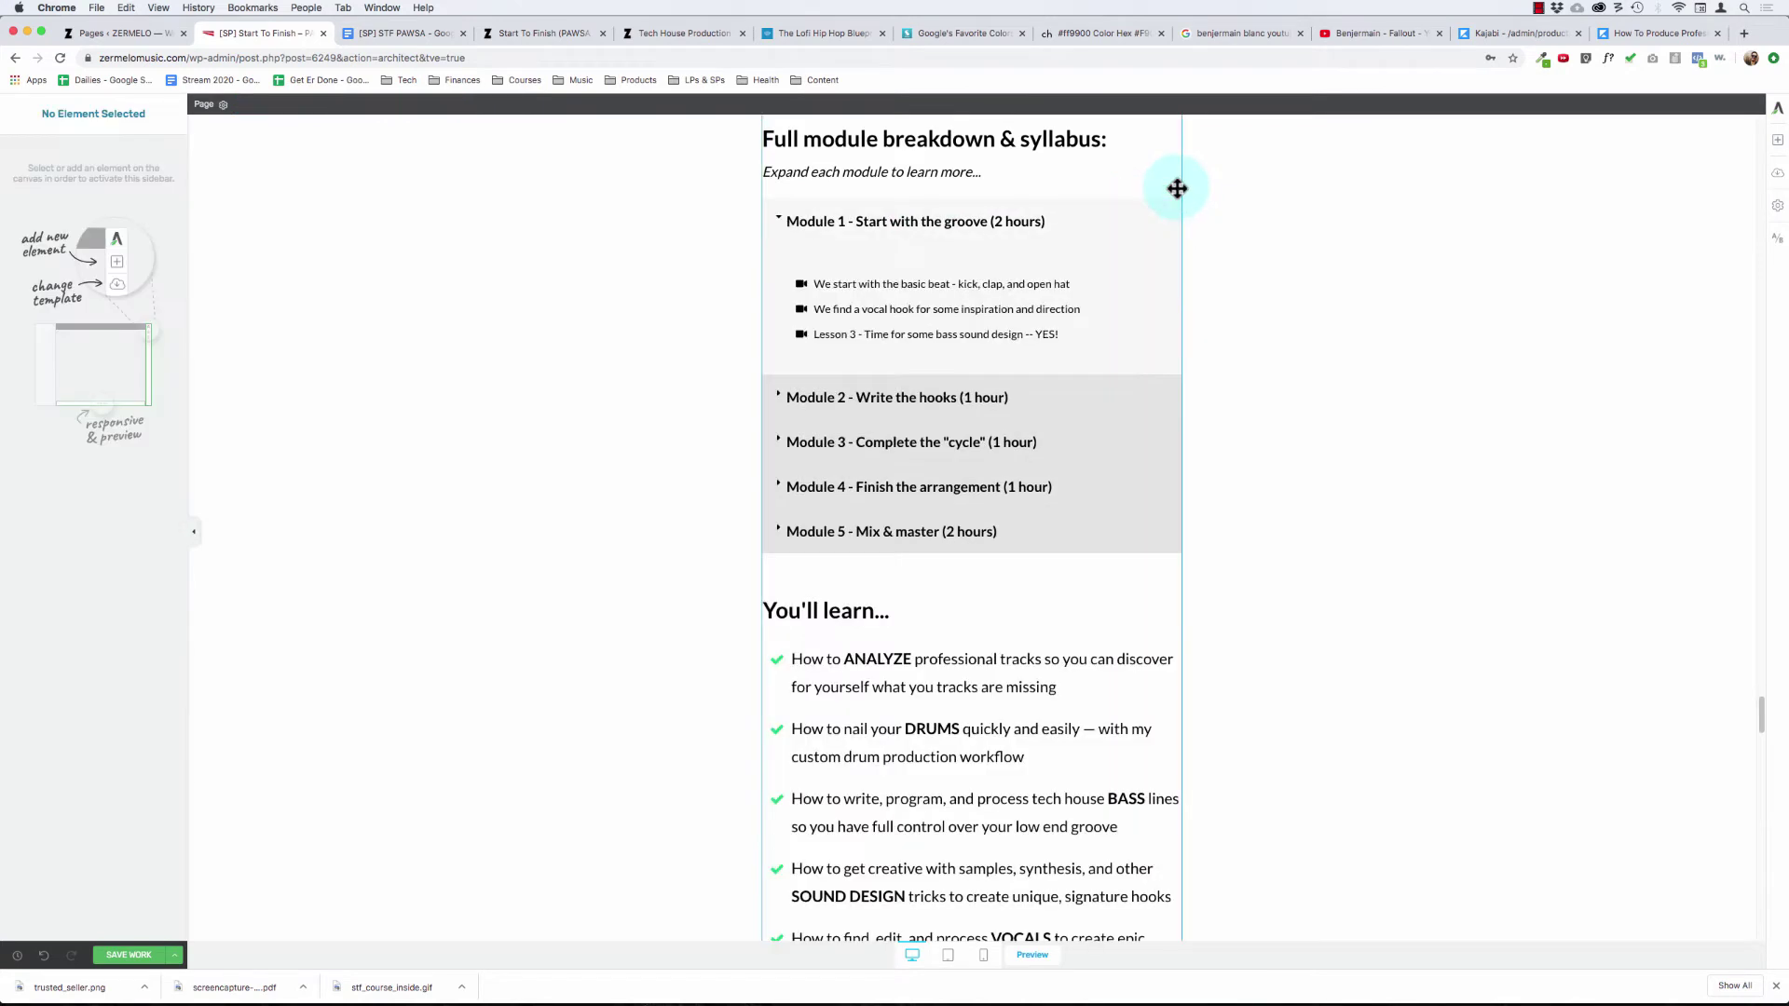
click(906, 208)
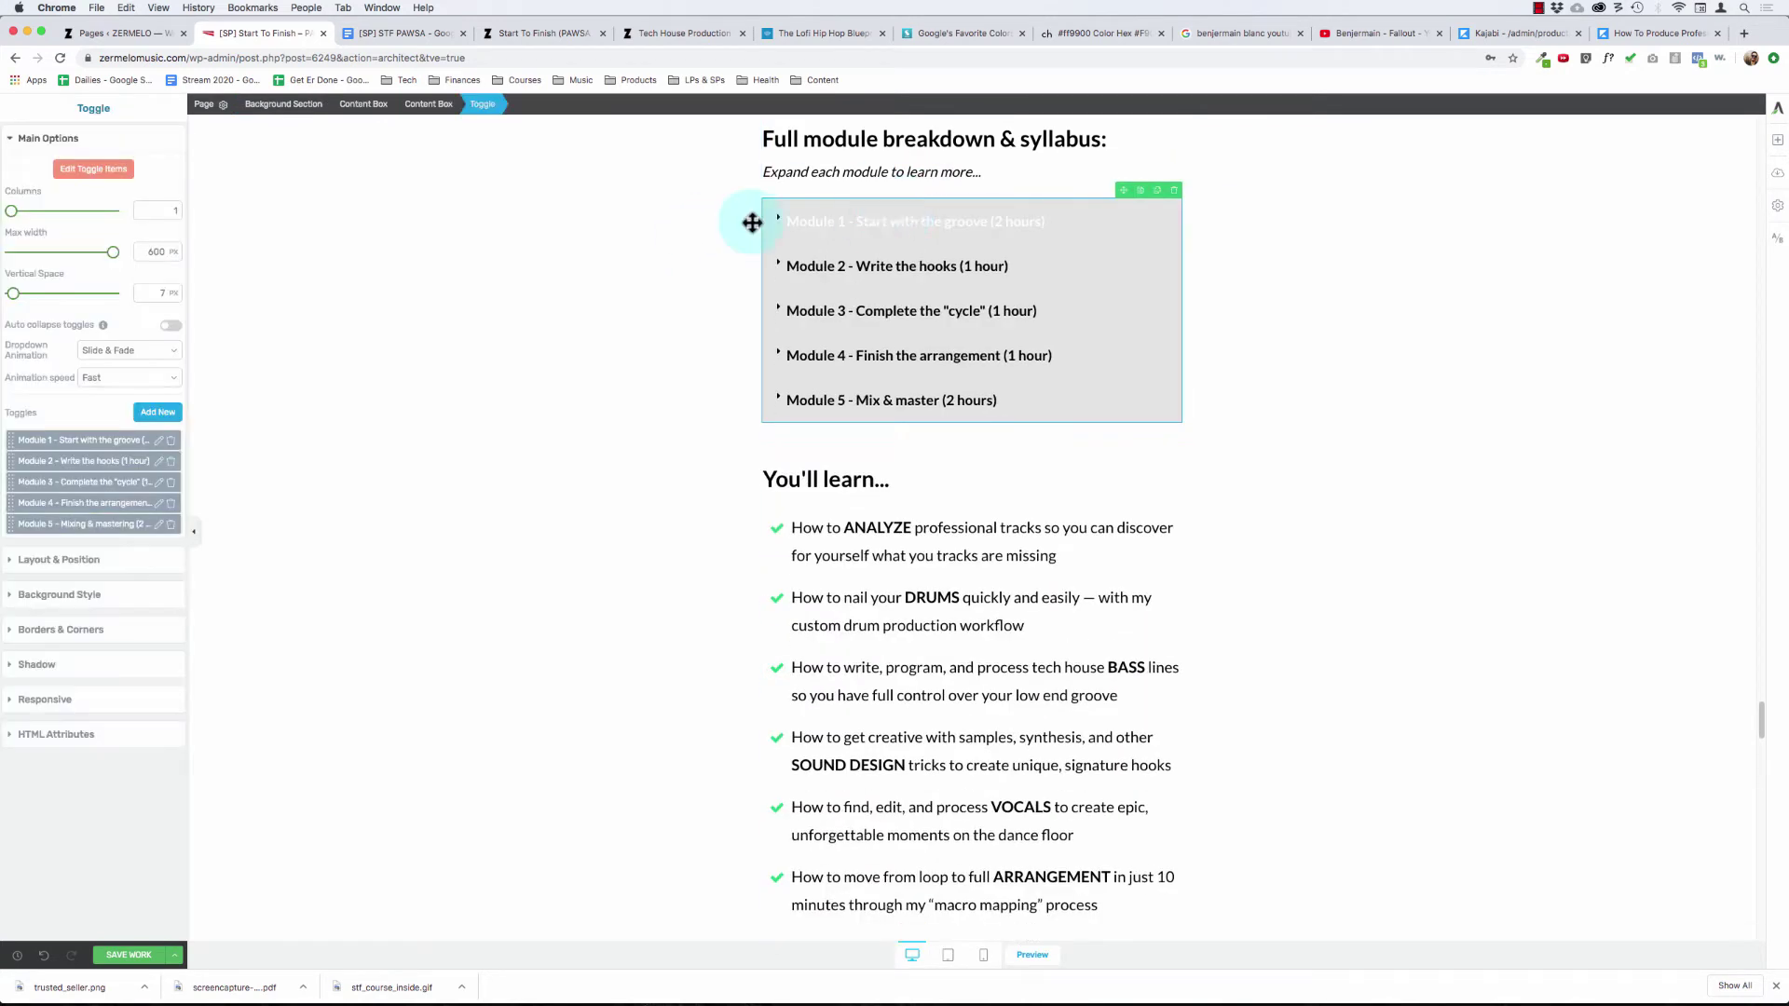
click(665, 229)
scroll(667, 229, up, 3)
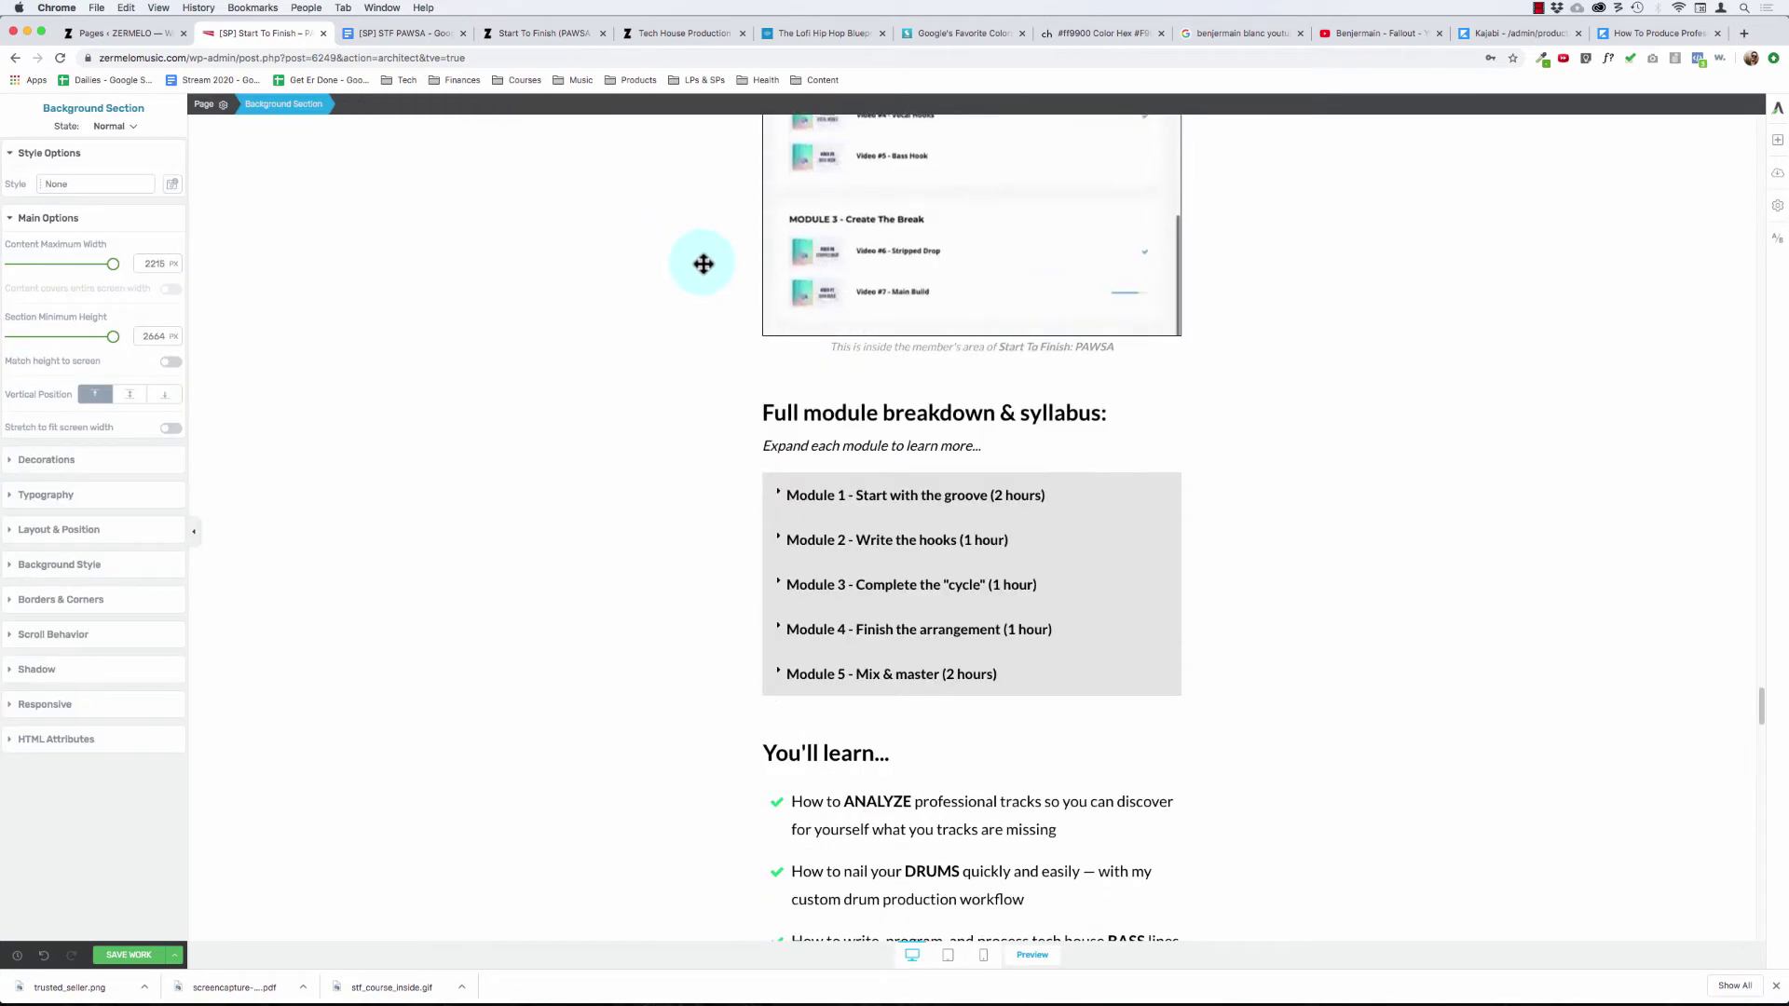
- Inspect the settings of the remaining syllabus toggle and its surrounding content box with Module 1 expanded and collapsed
click(769, 480)
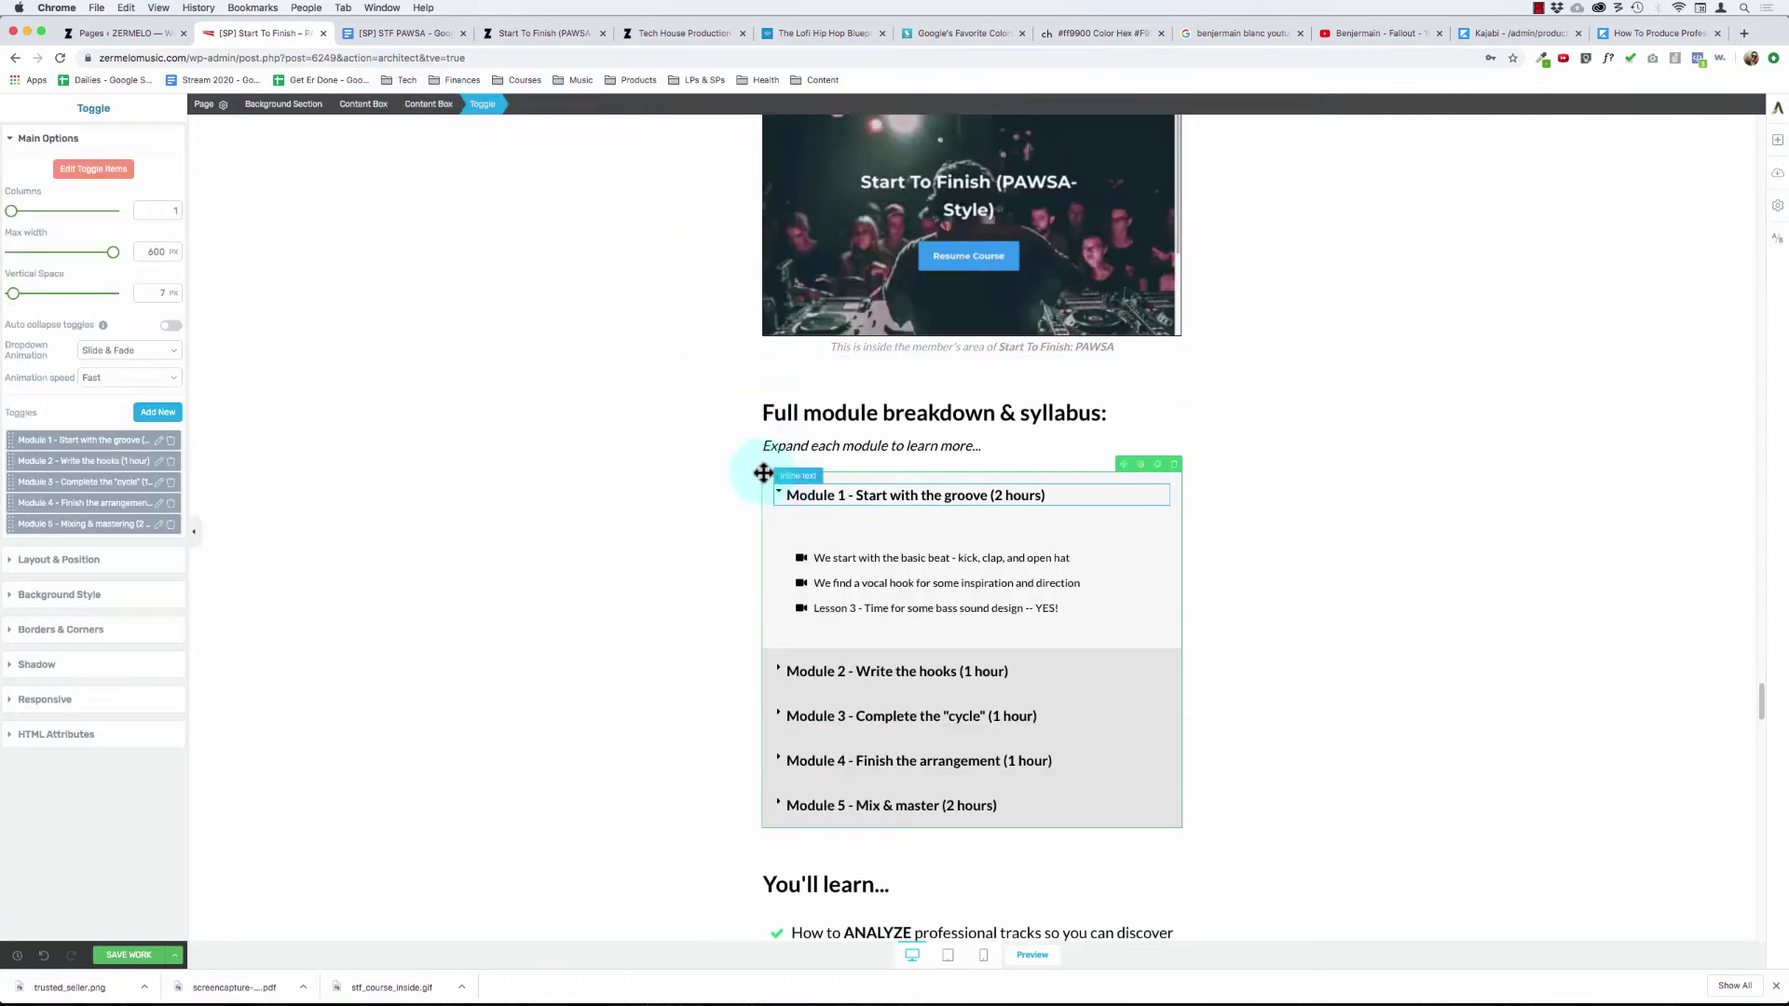
click(765, 473)
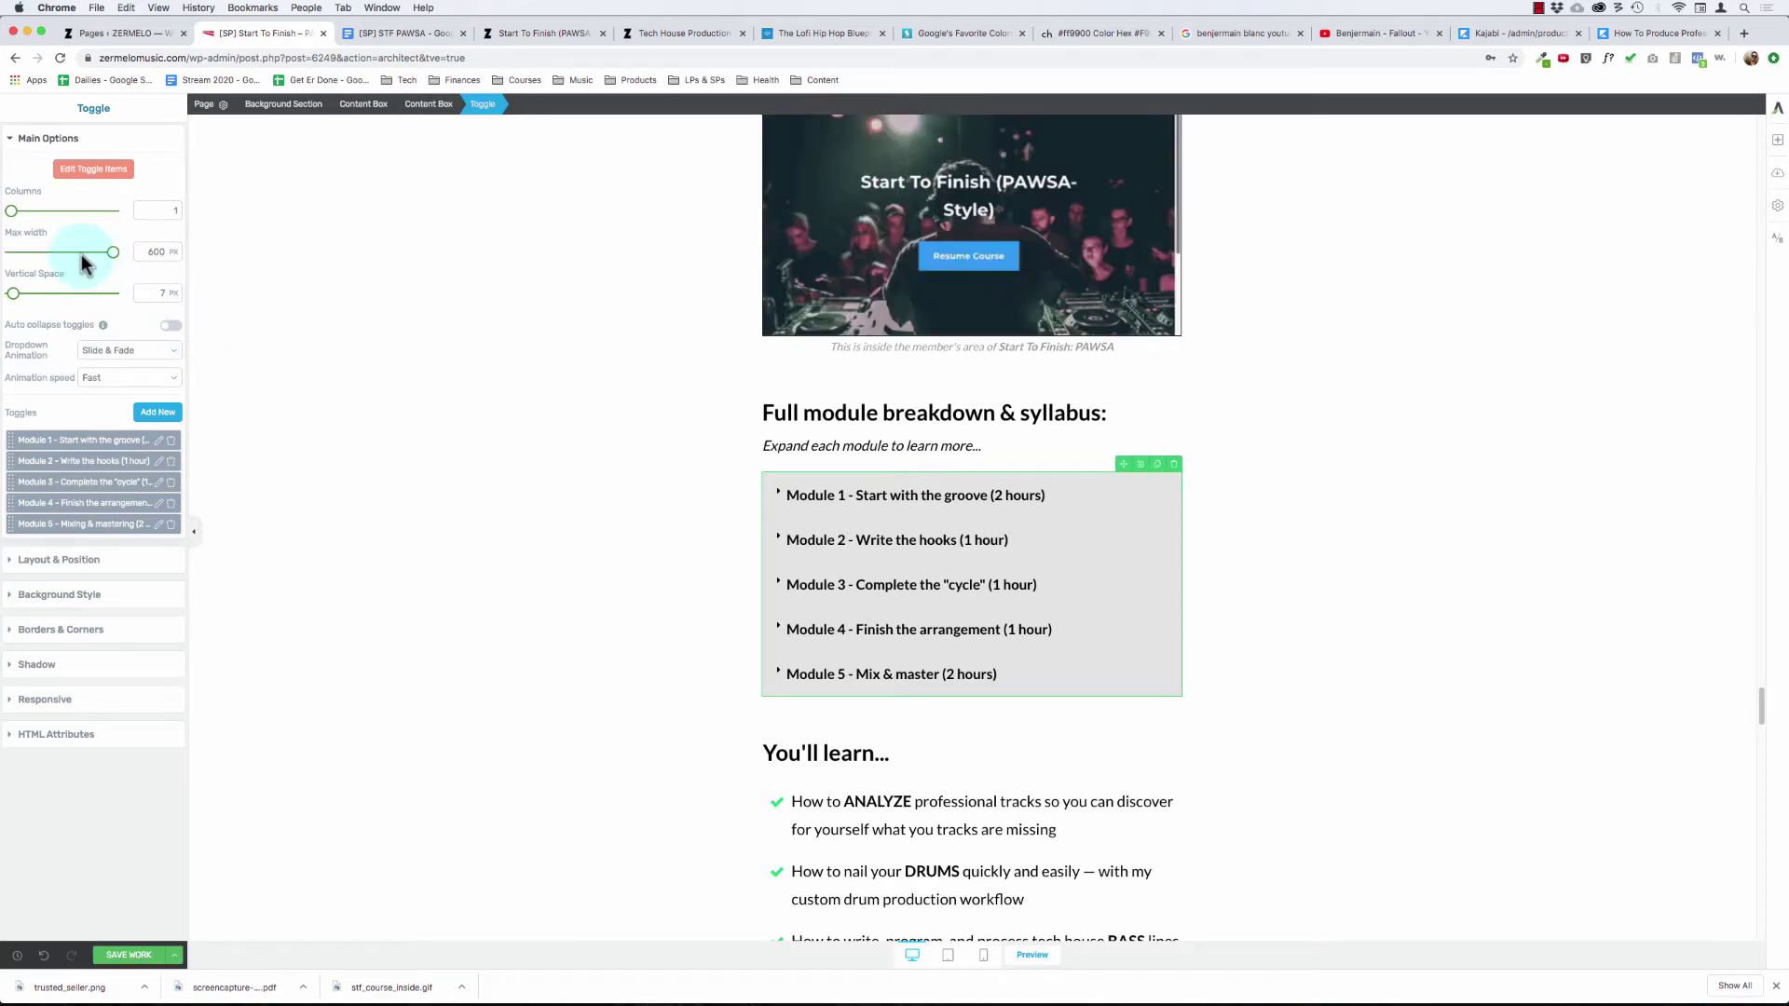
click(826, 497)
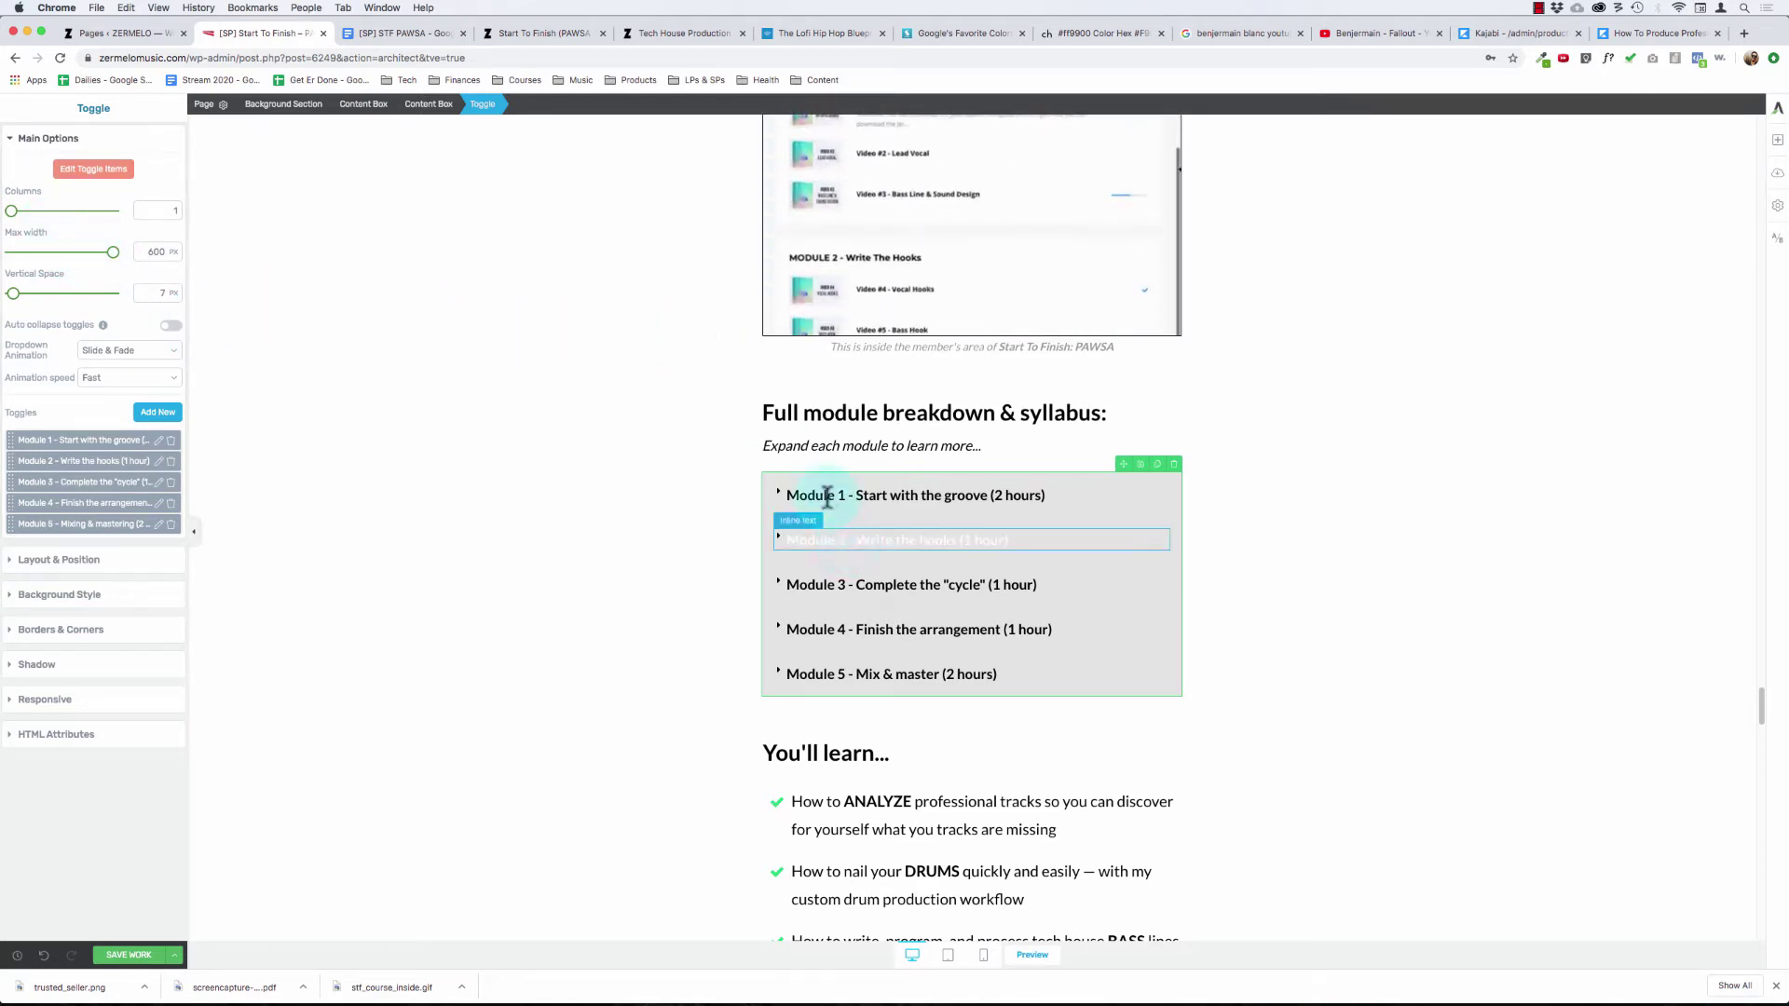
drag(827, 497, 830, 476)
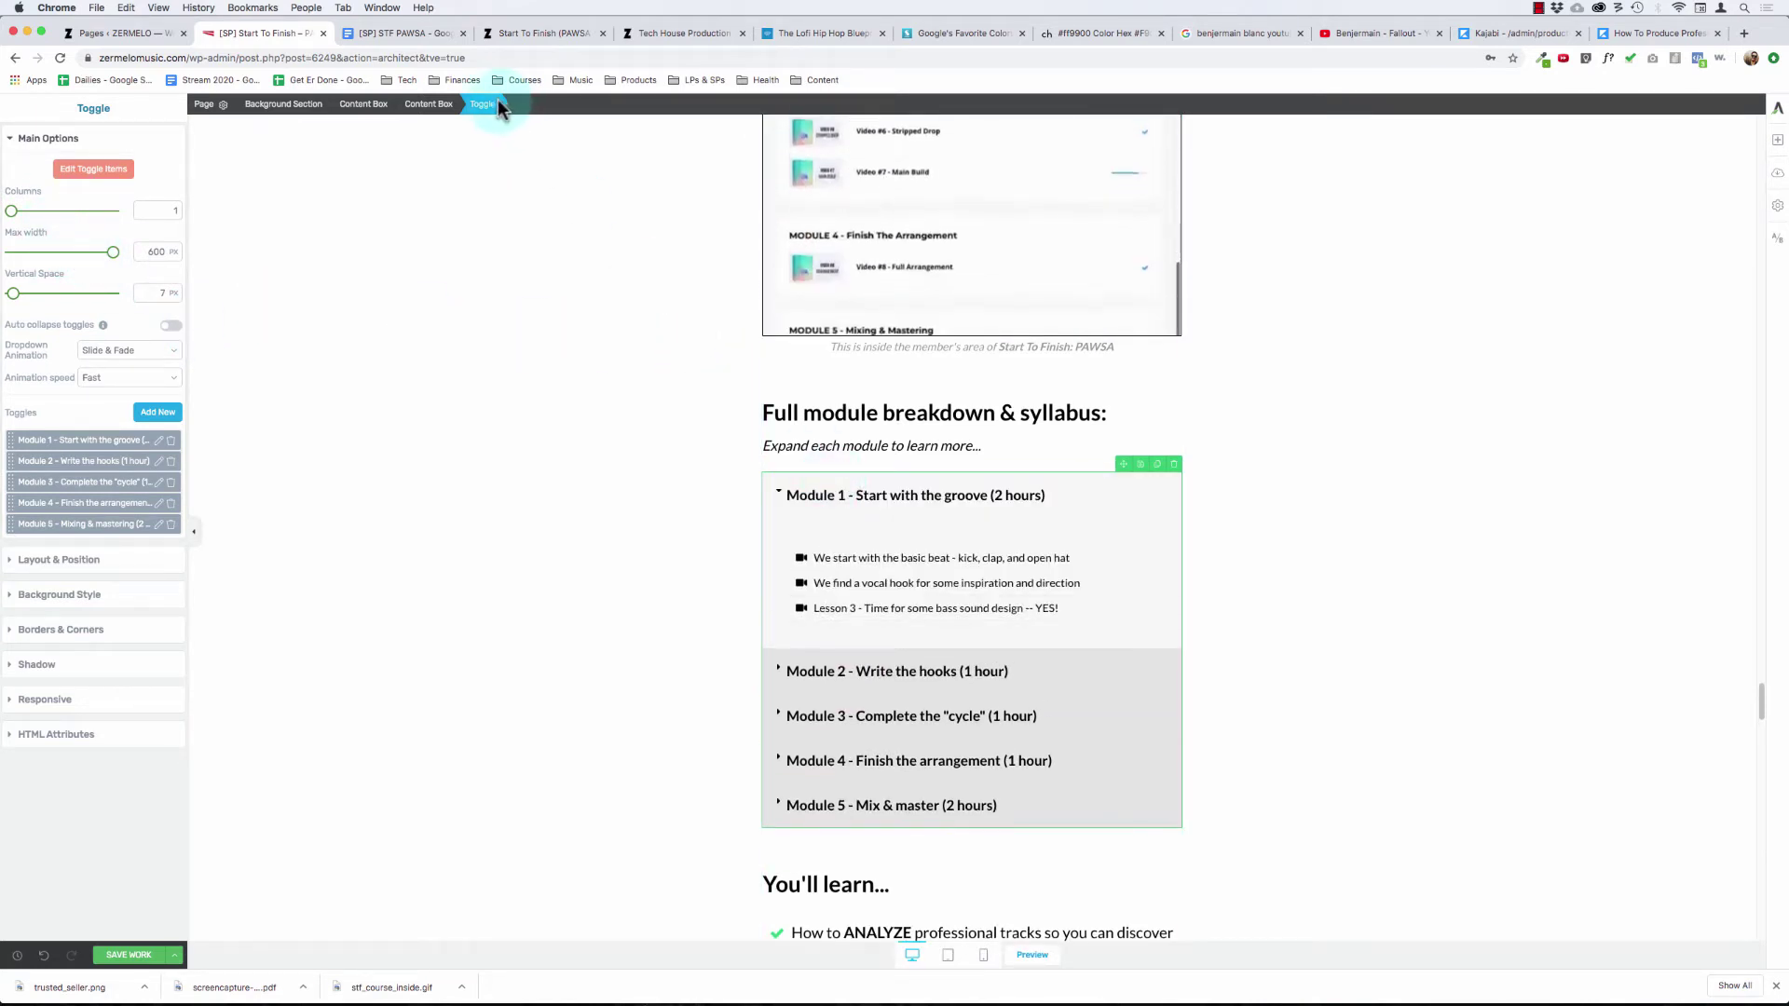
click(433, 106)
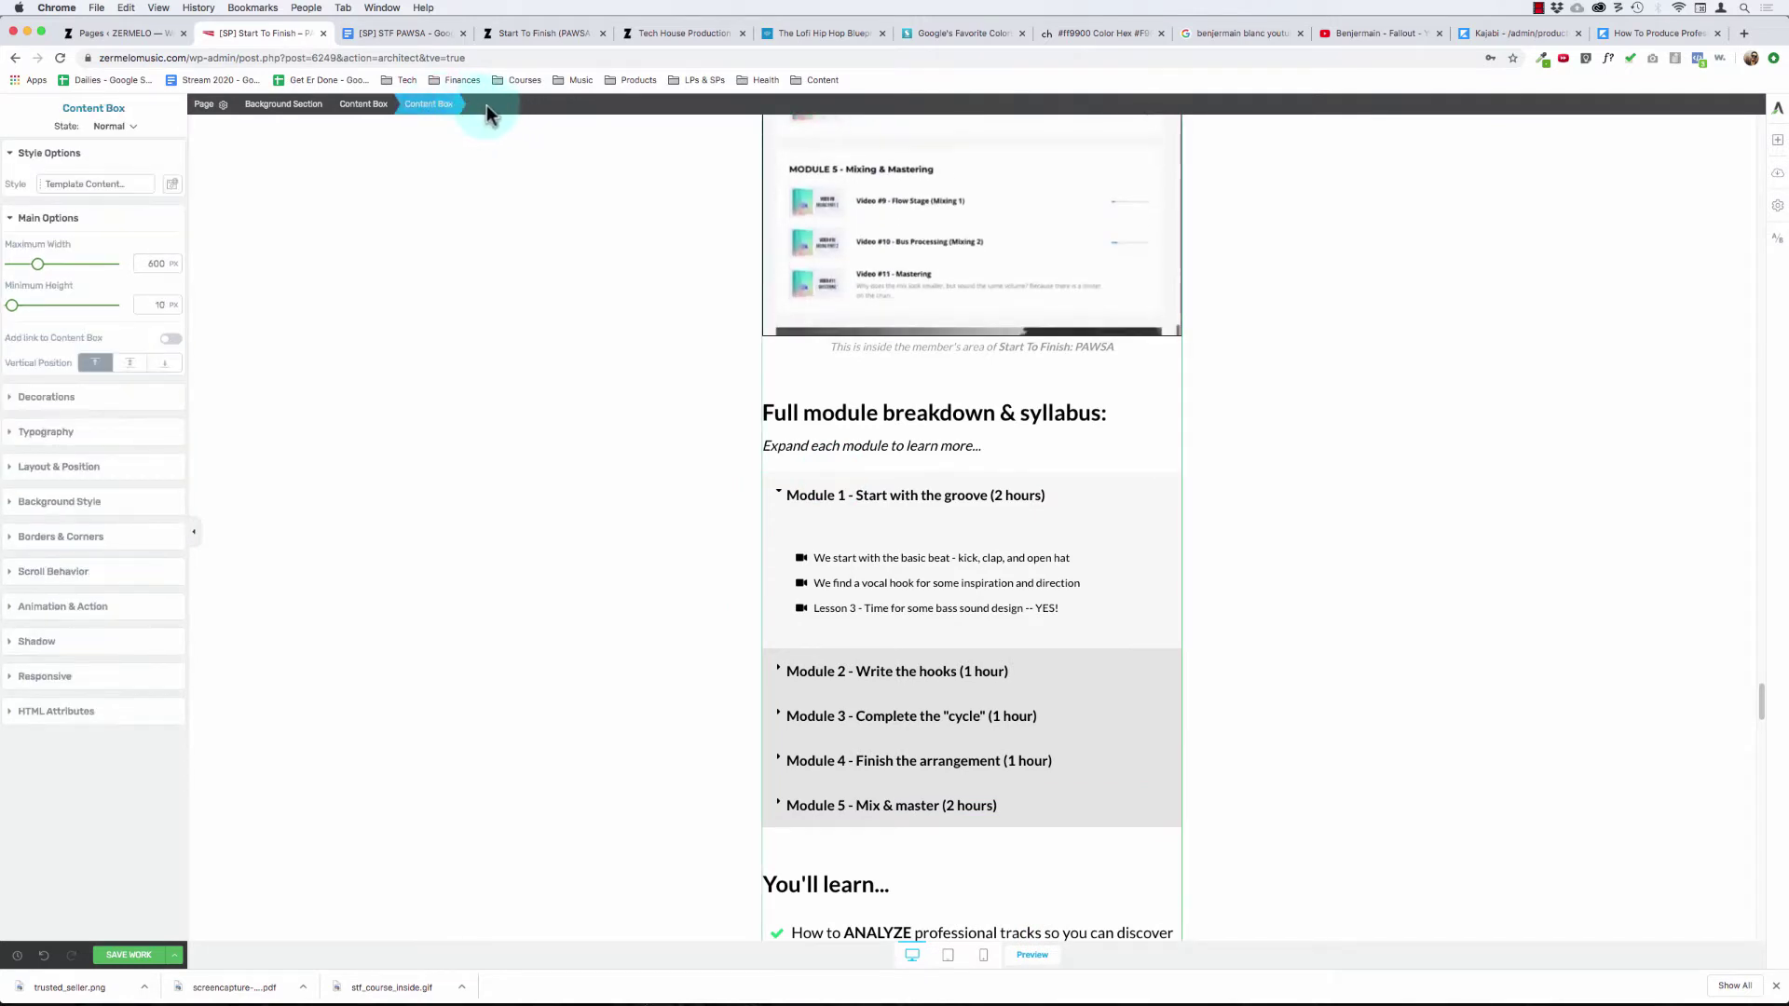
- Try a vertical space of 0 px on the syllabus toggle, restore it to 7 px and deselect the toggle
click(890, 483)
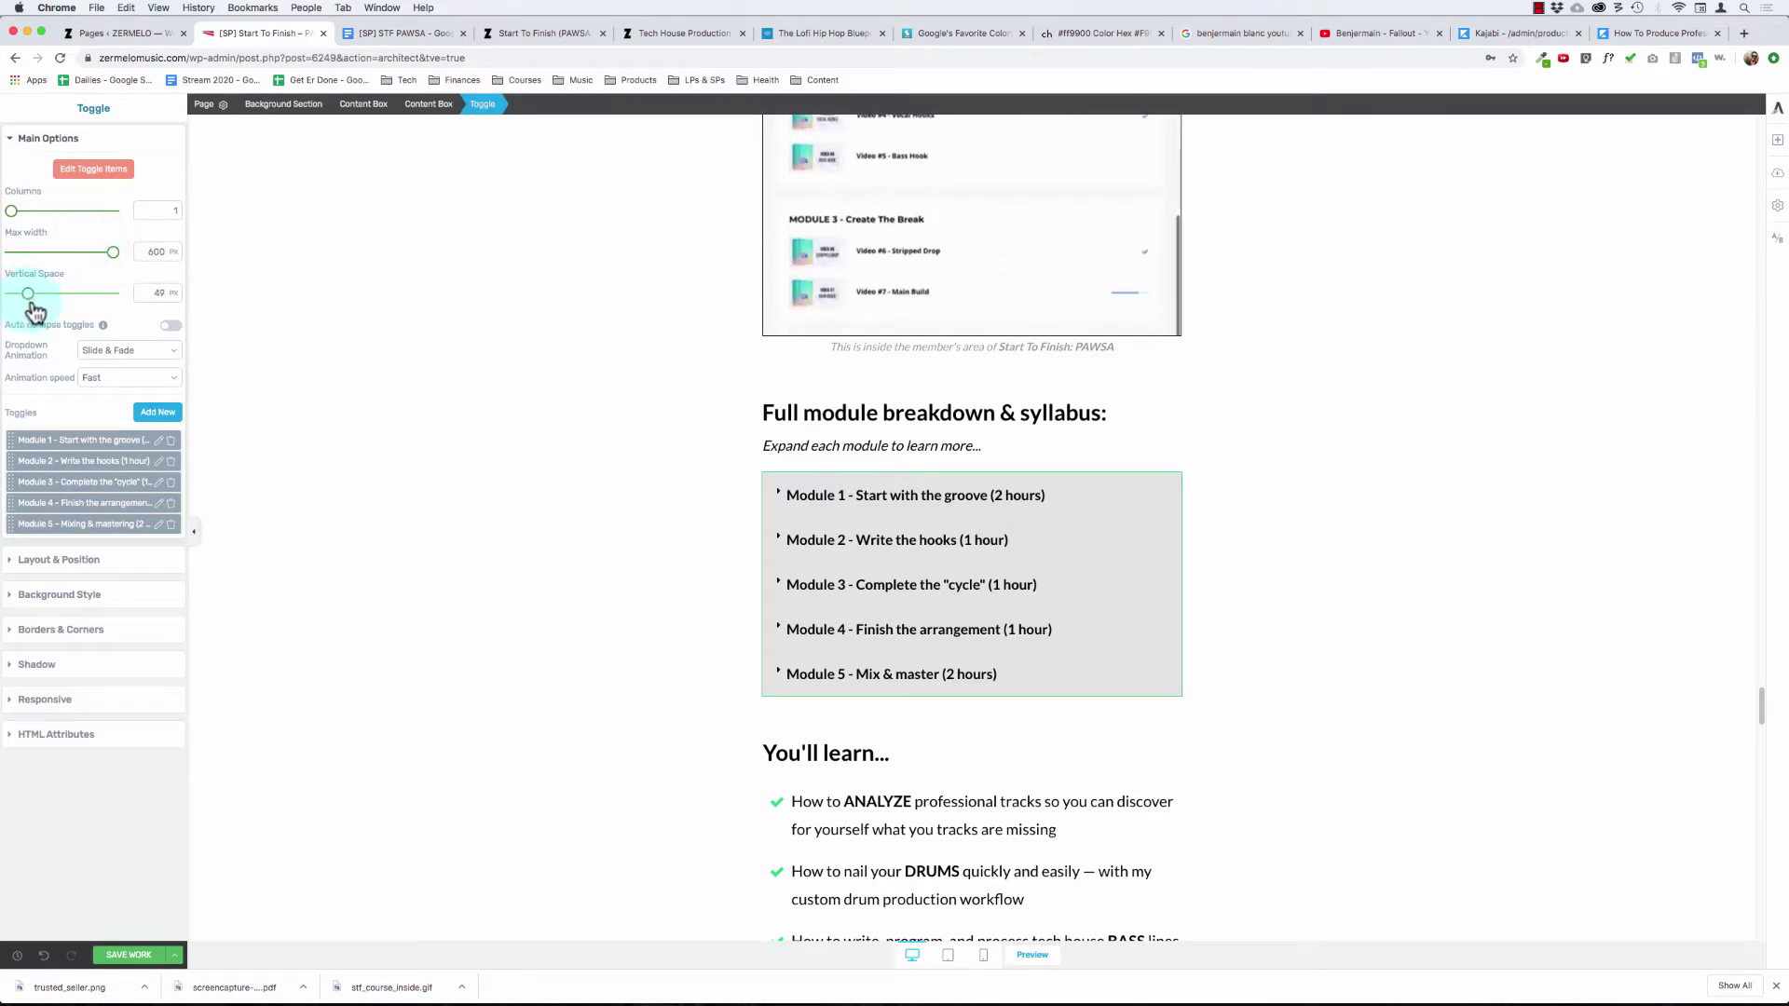
drag(54, 311, 8, 317)
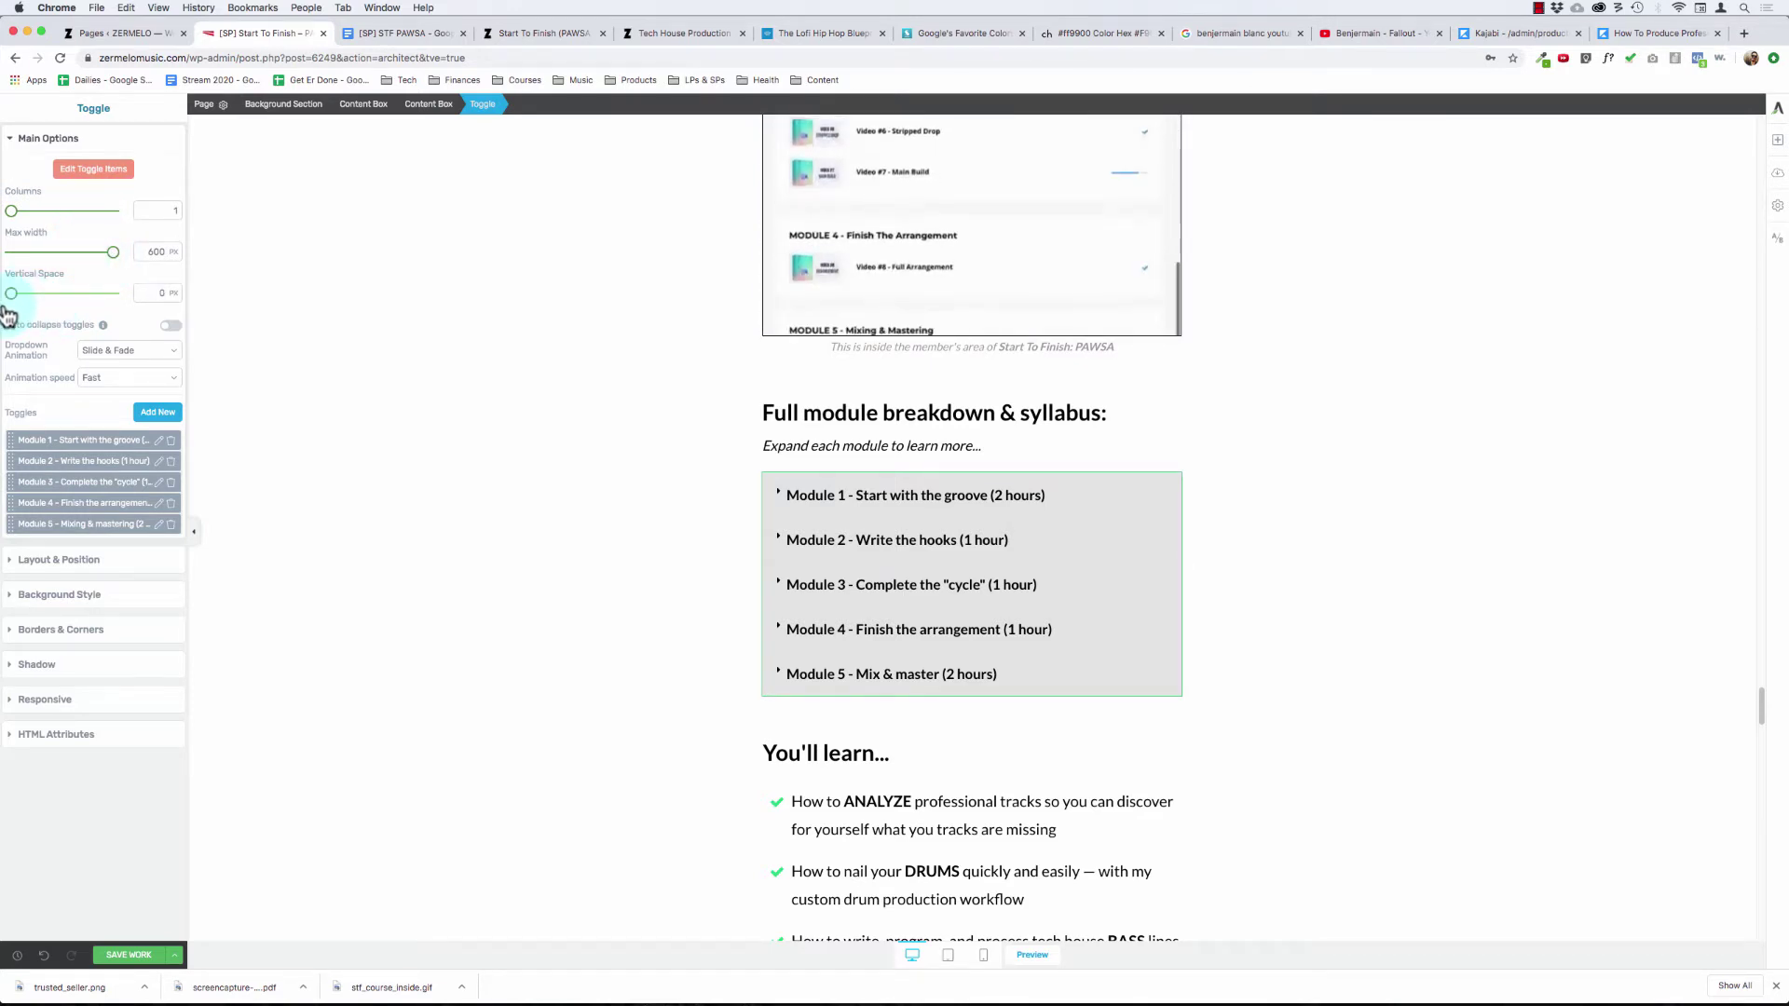
click(156, 292)
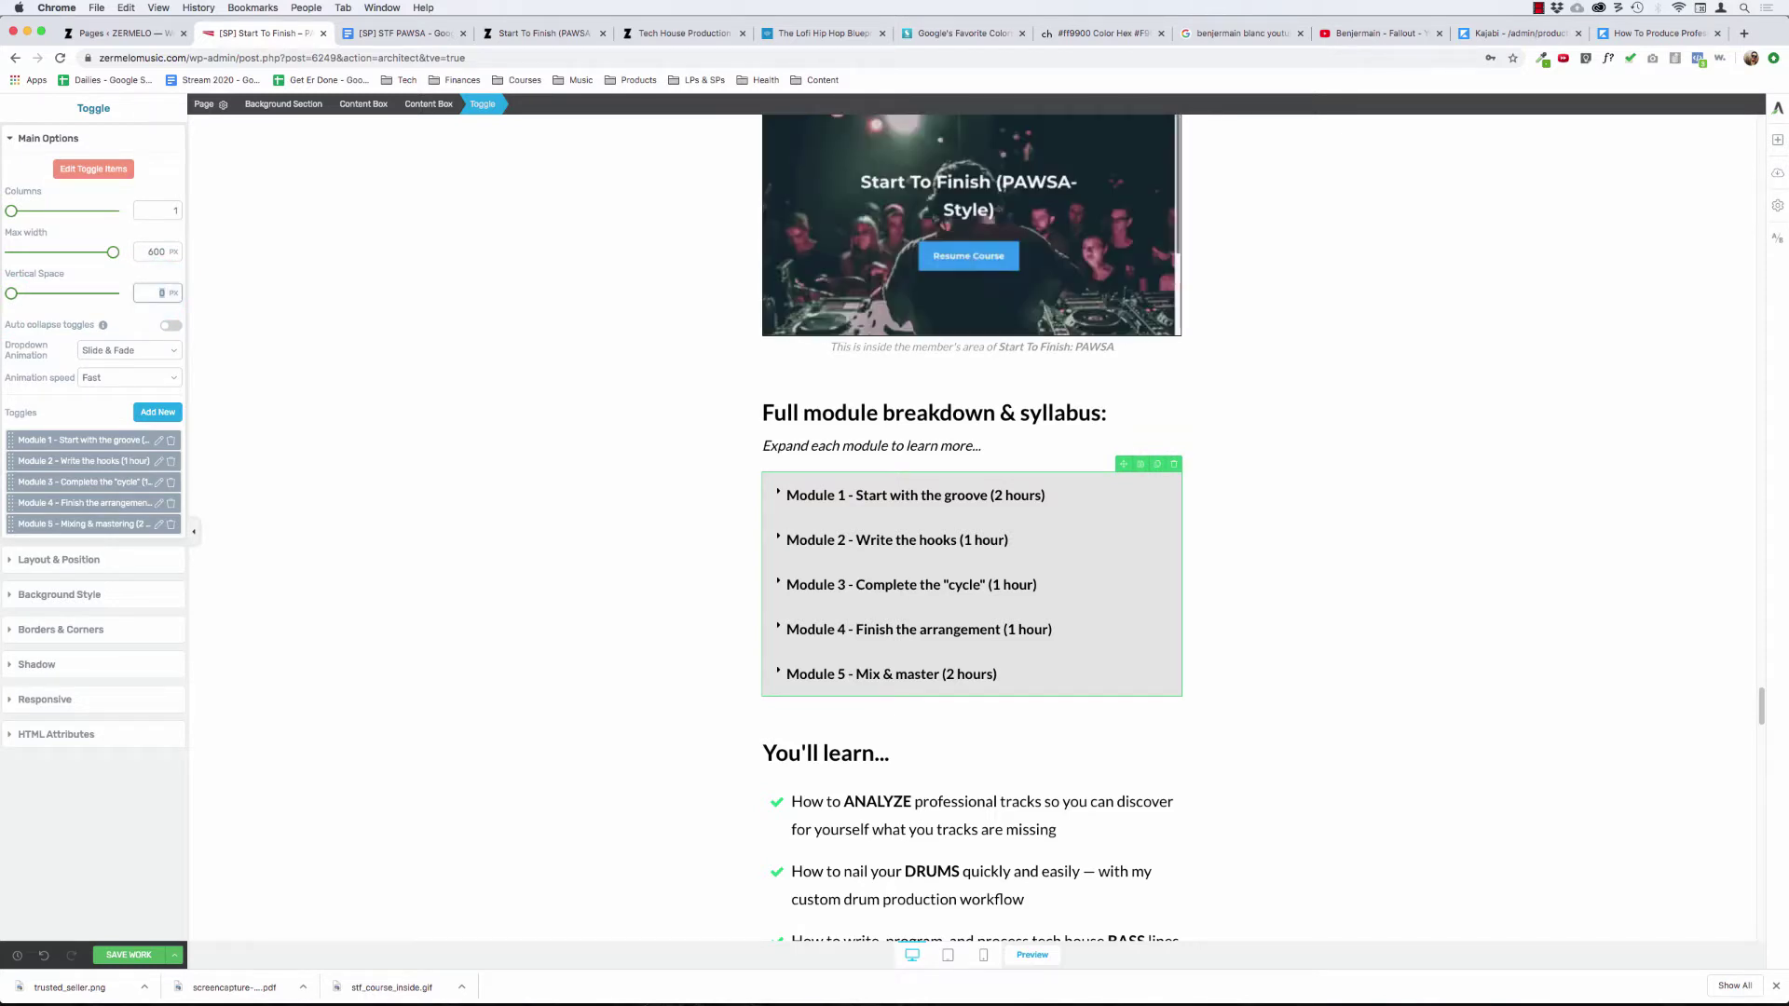
click(649, 450)
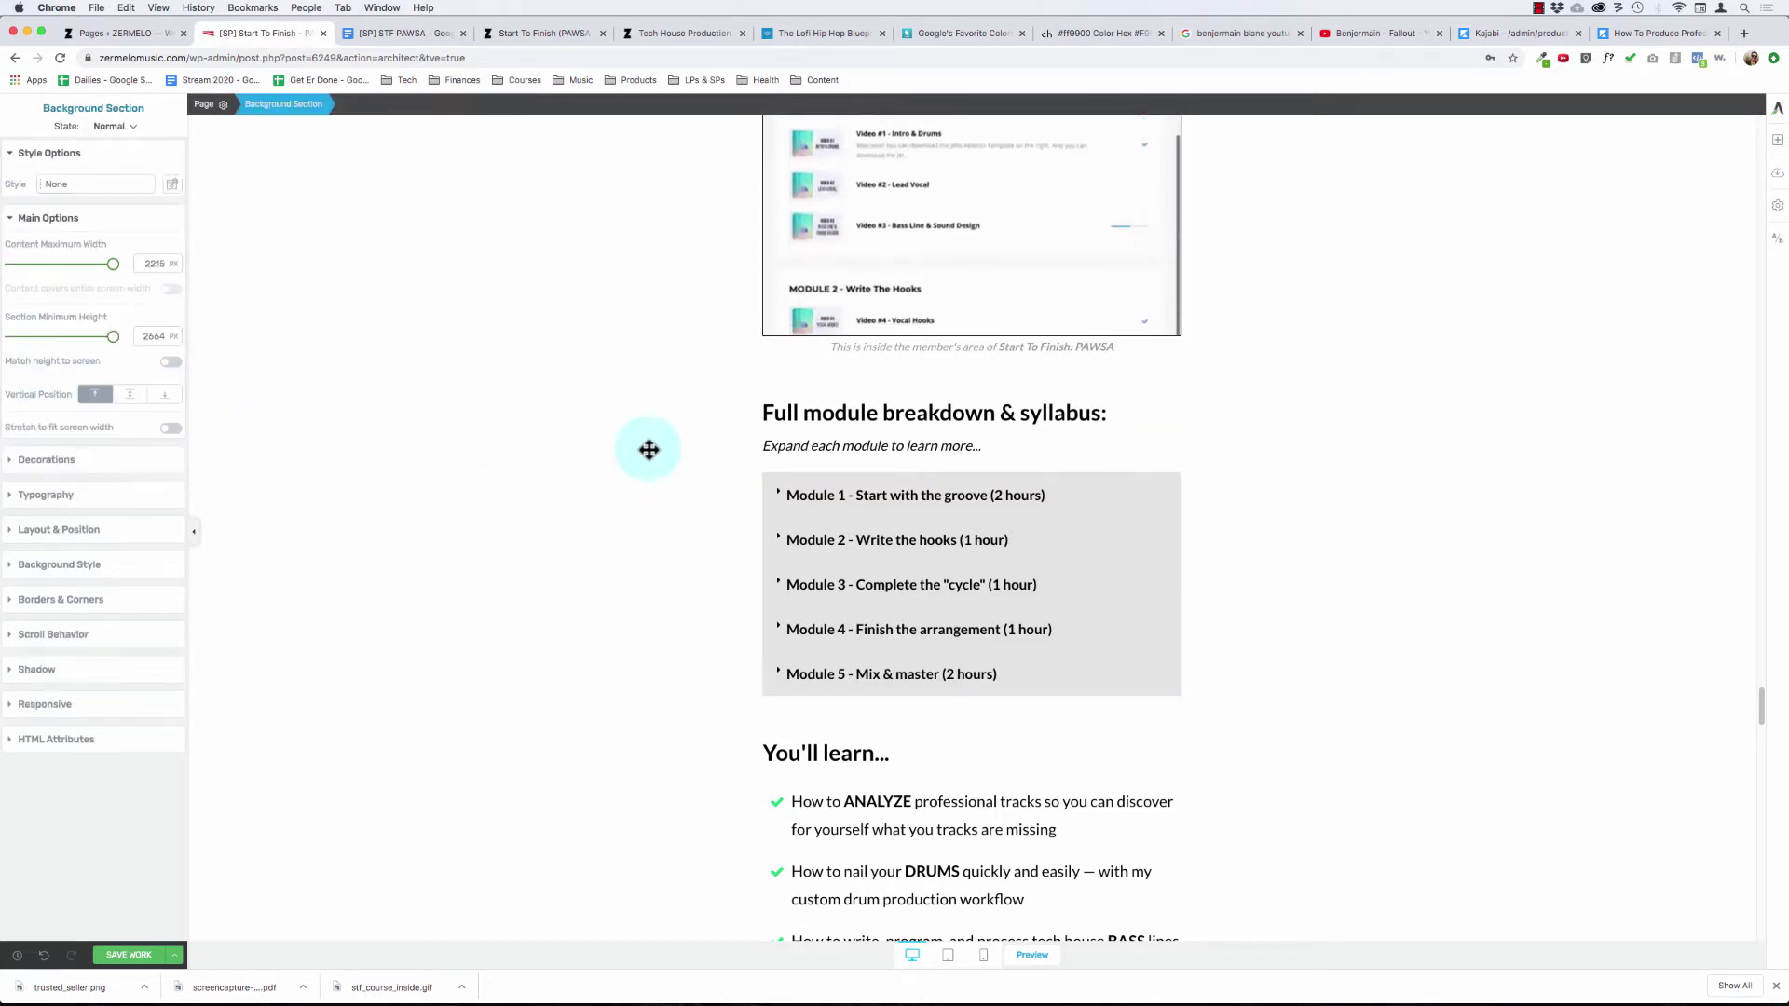
- Expand Module 1 to check its lesson list text, and collapse it again
click(838, 476)
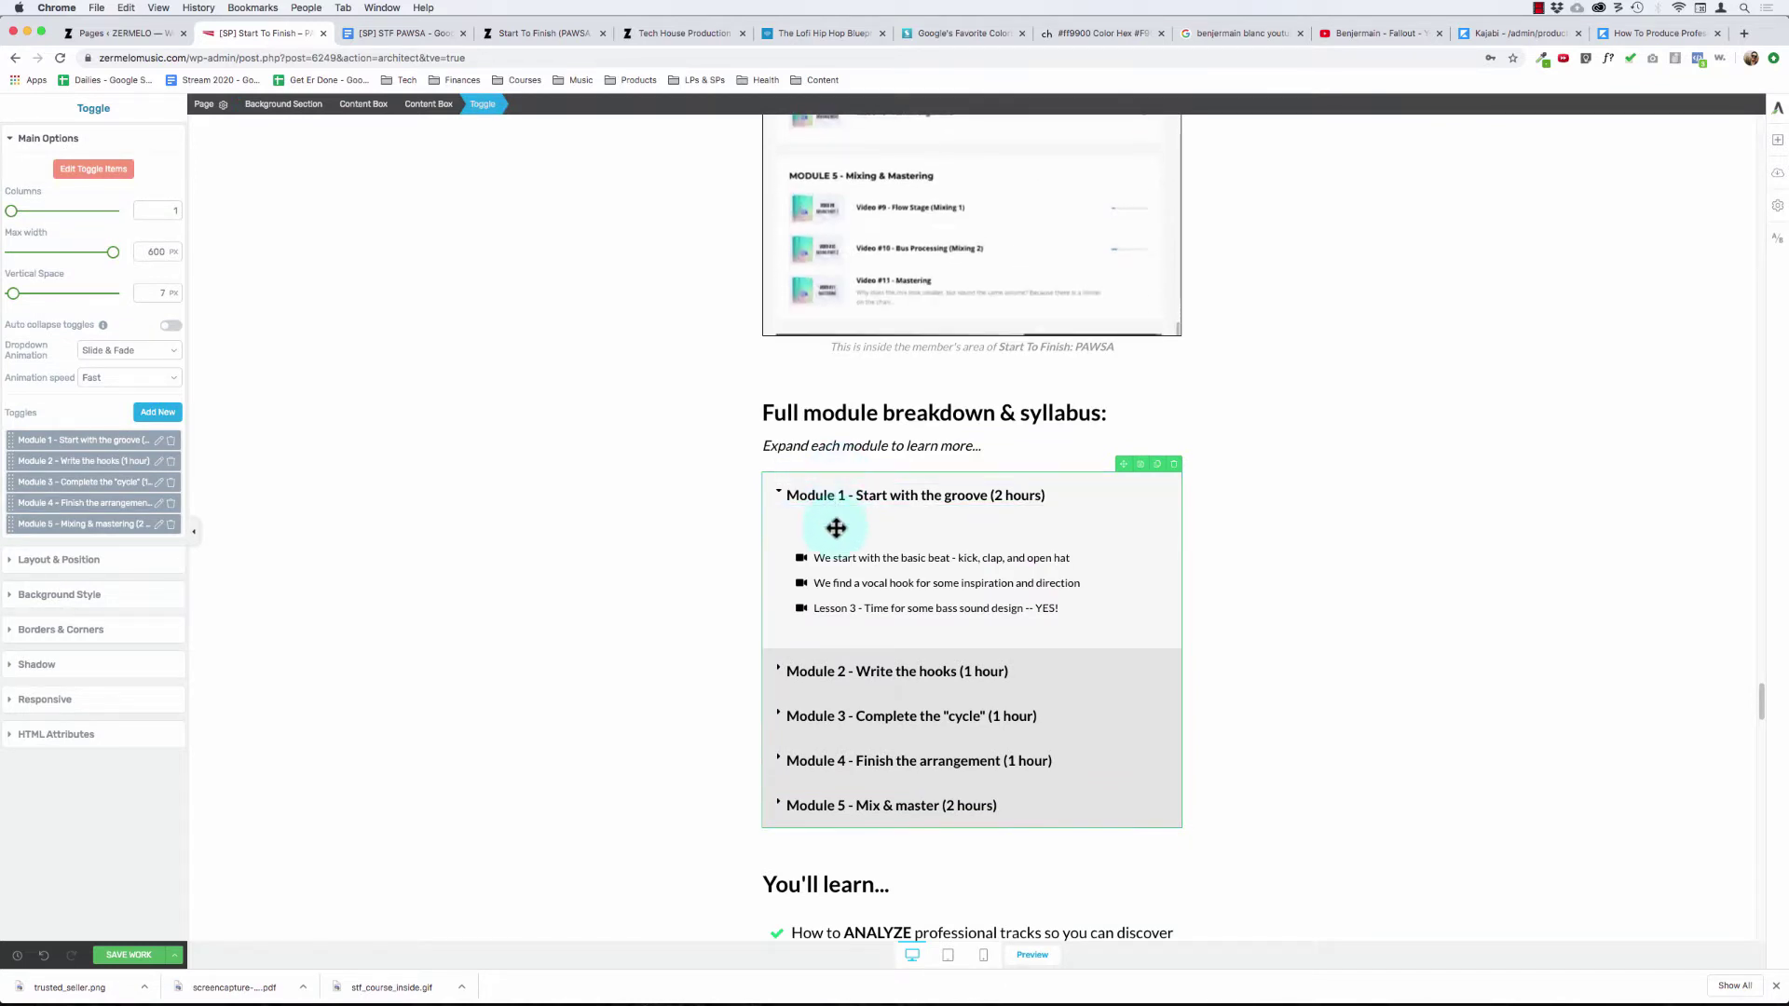
click(828, 557)
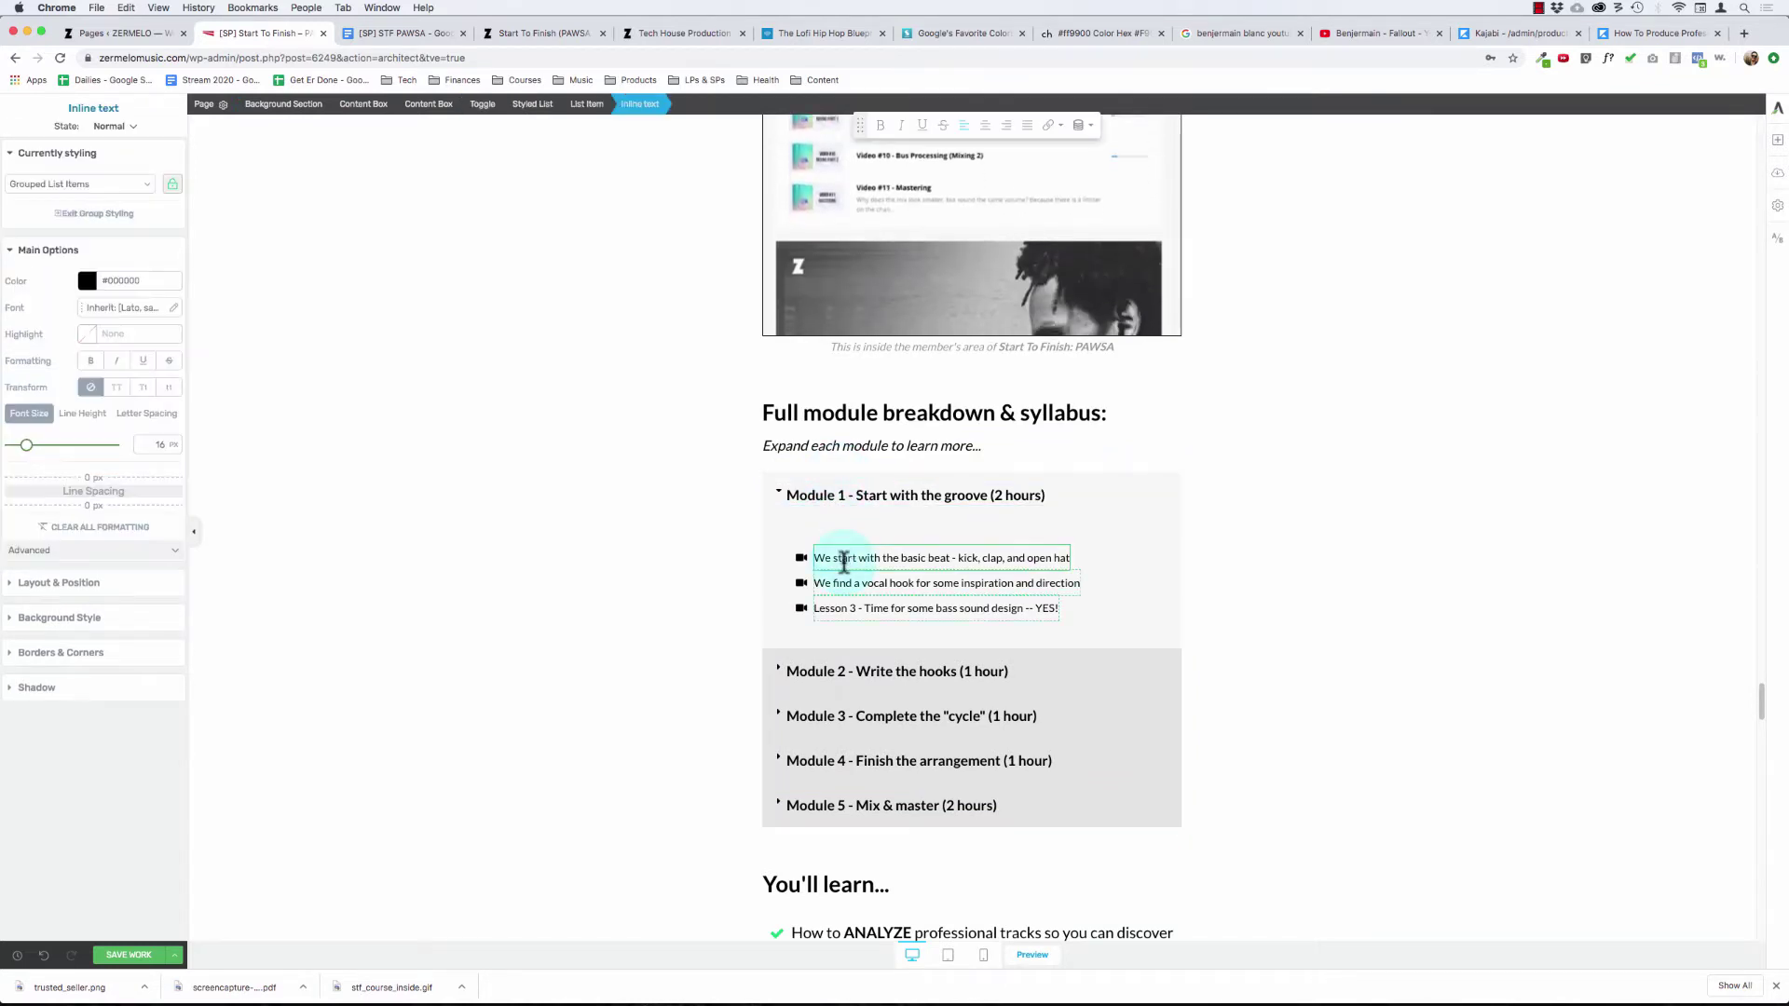
click(838, 478)
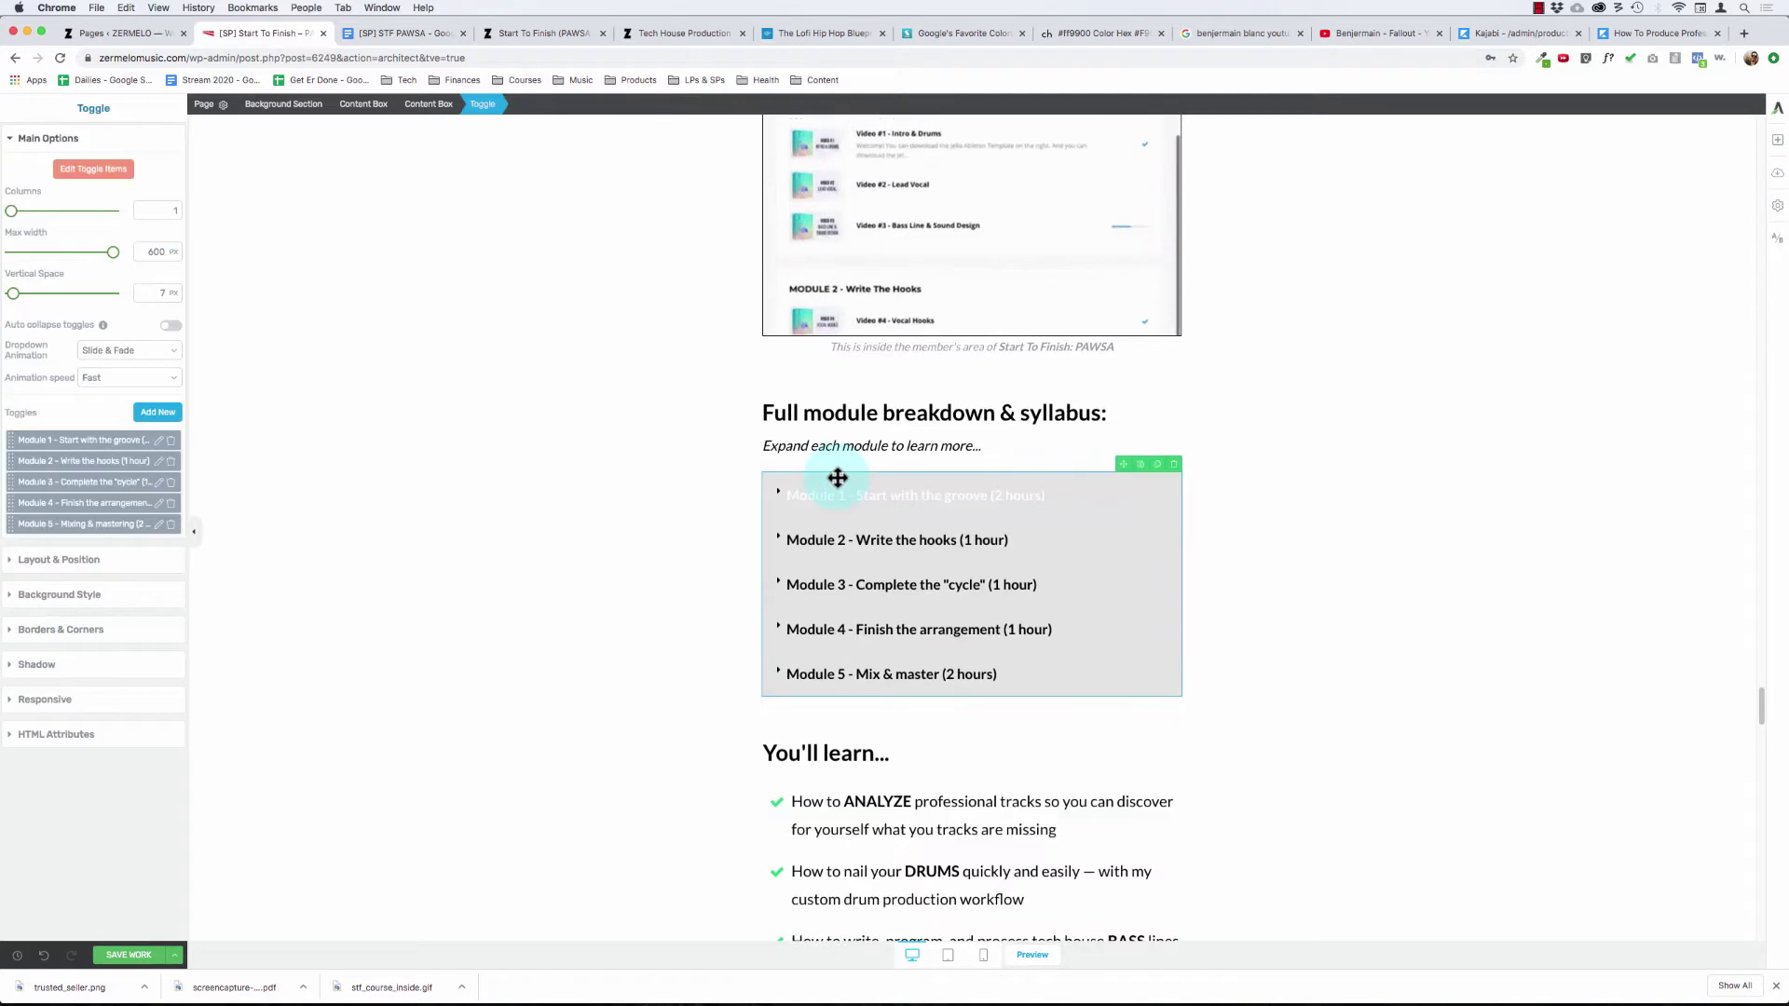
click(695, 463)
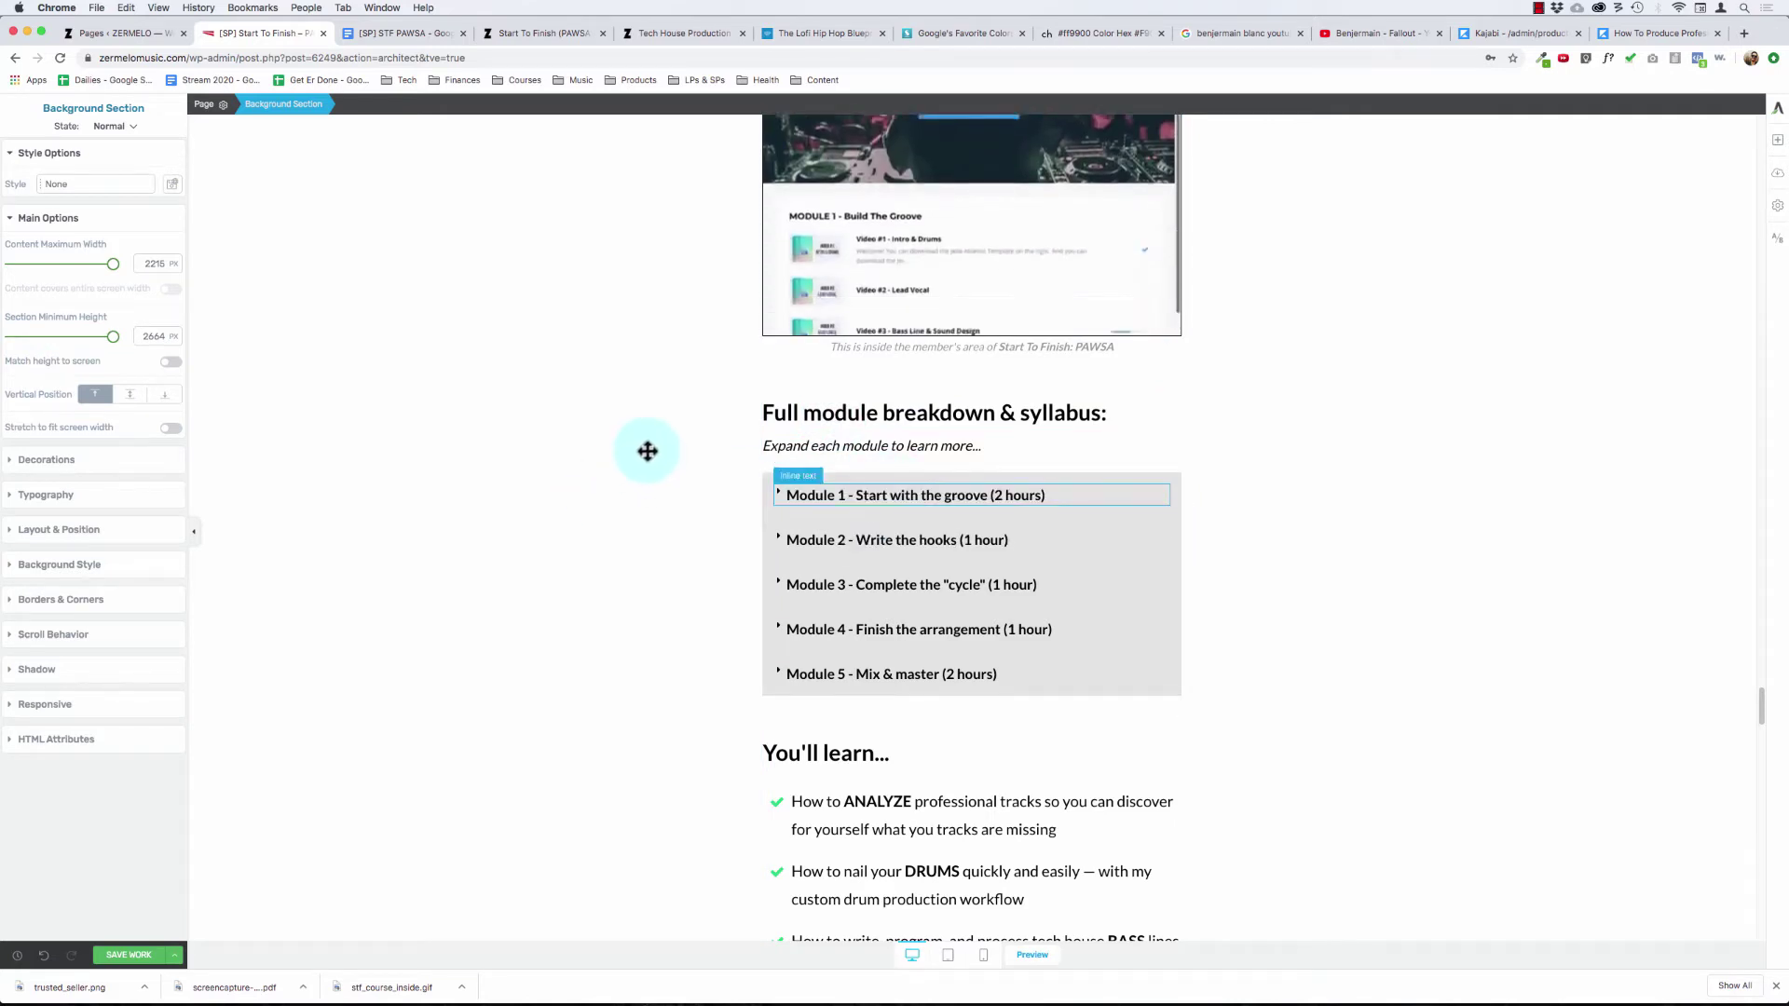
- Change the last toggle headline to "Module 5 - Mixing & mastering (2 hours)"
scroll(644, 490, down, 1)
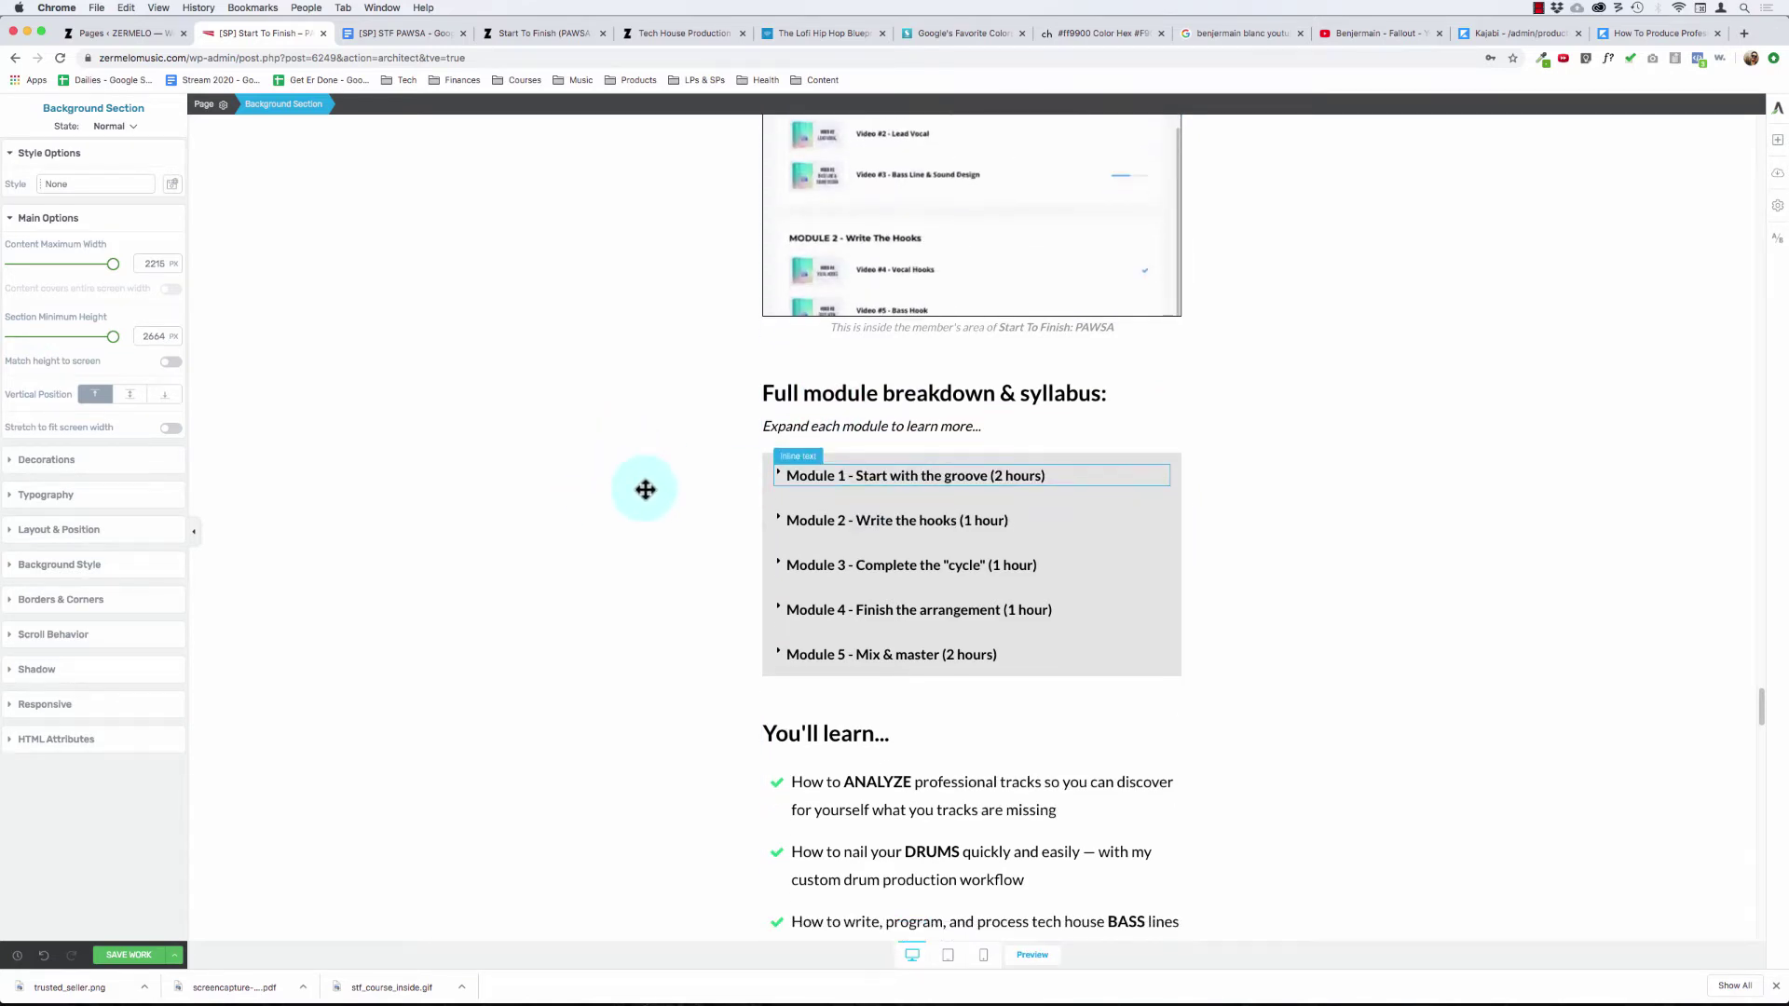
click(881, 654)
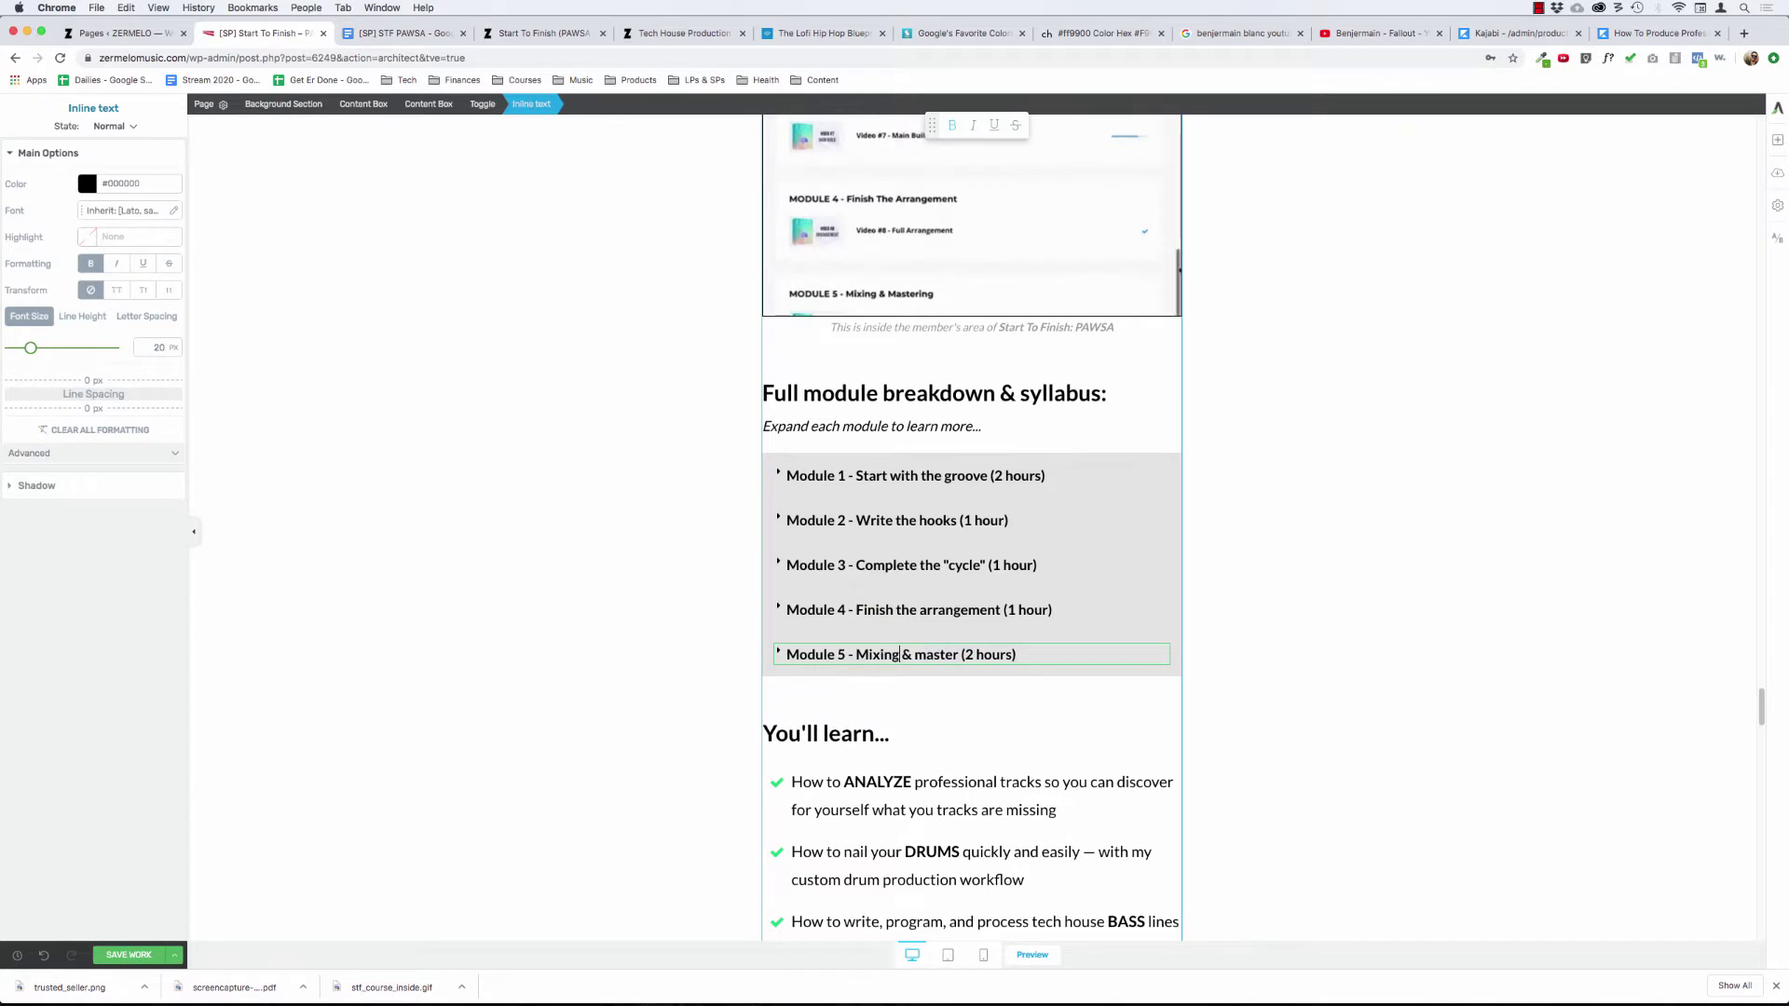
key(Right)
key(Right)
key(Right)
key(Right)
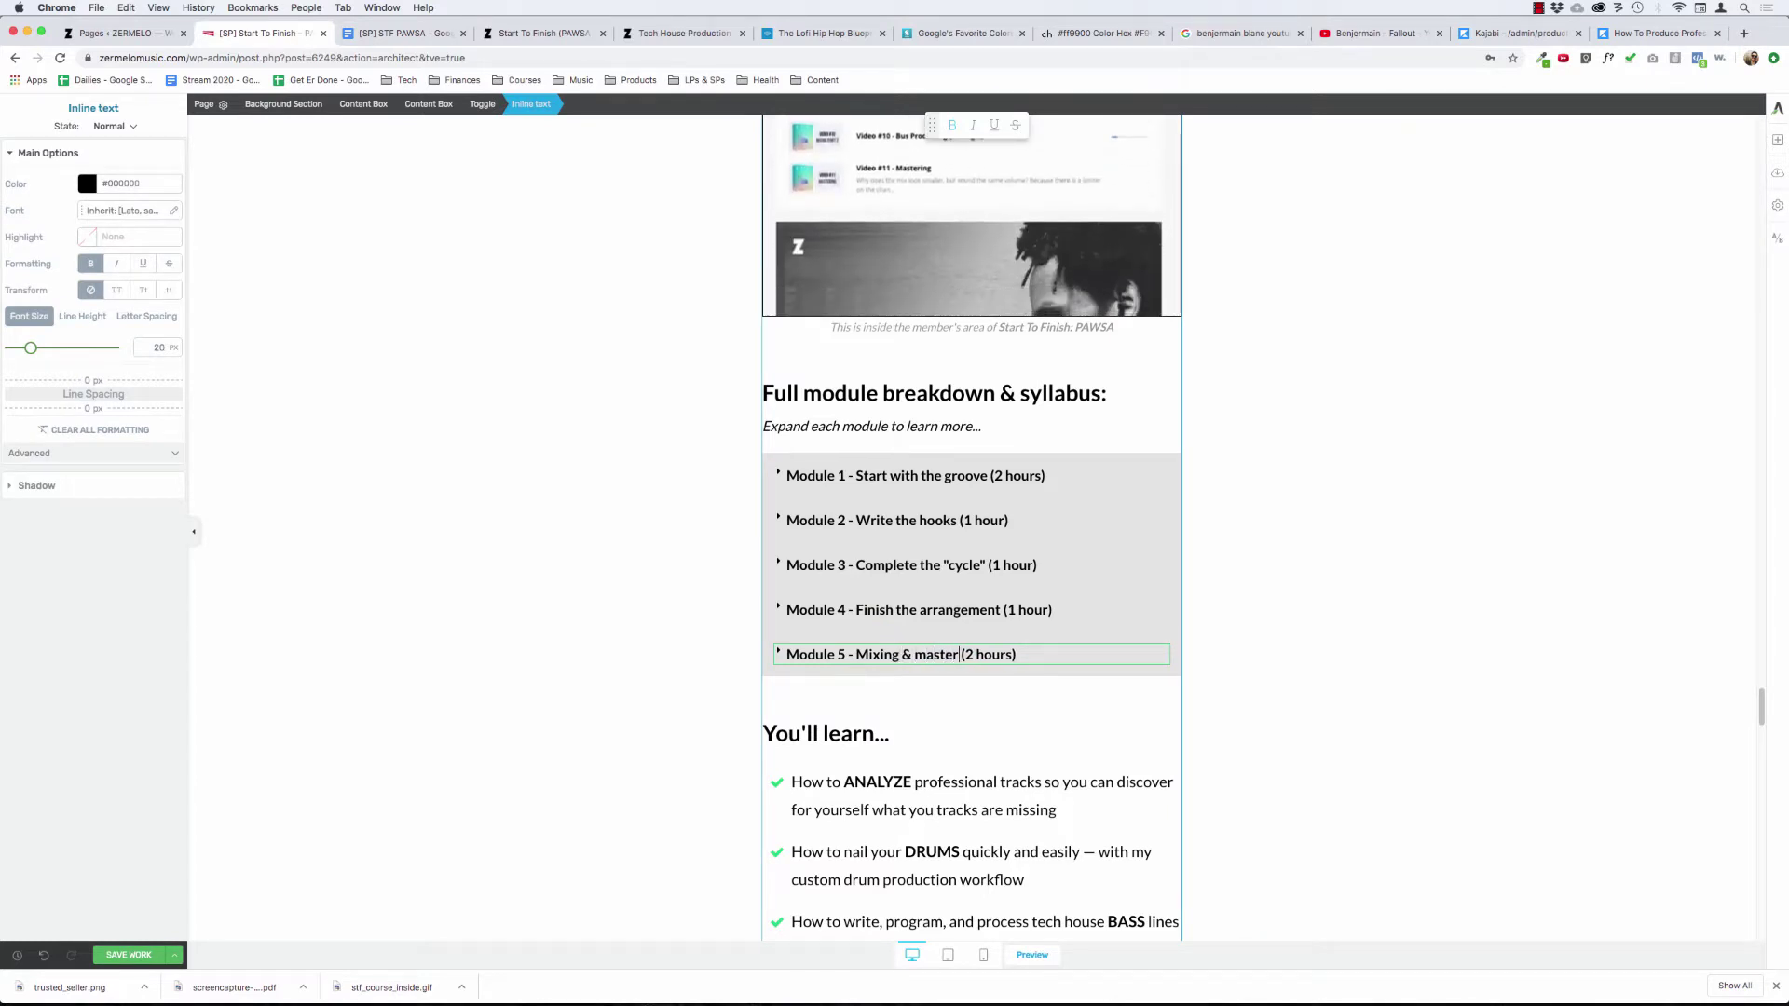
text(ing)
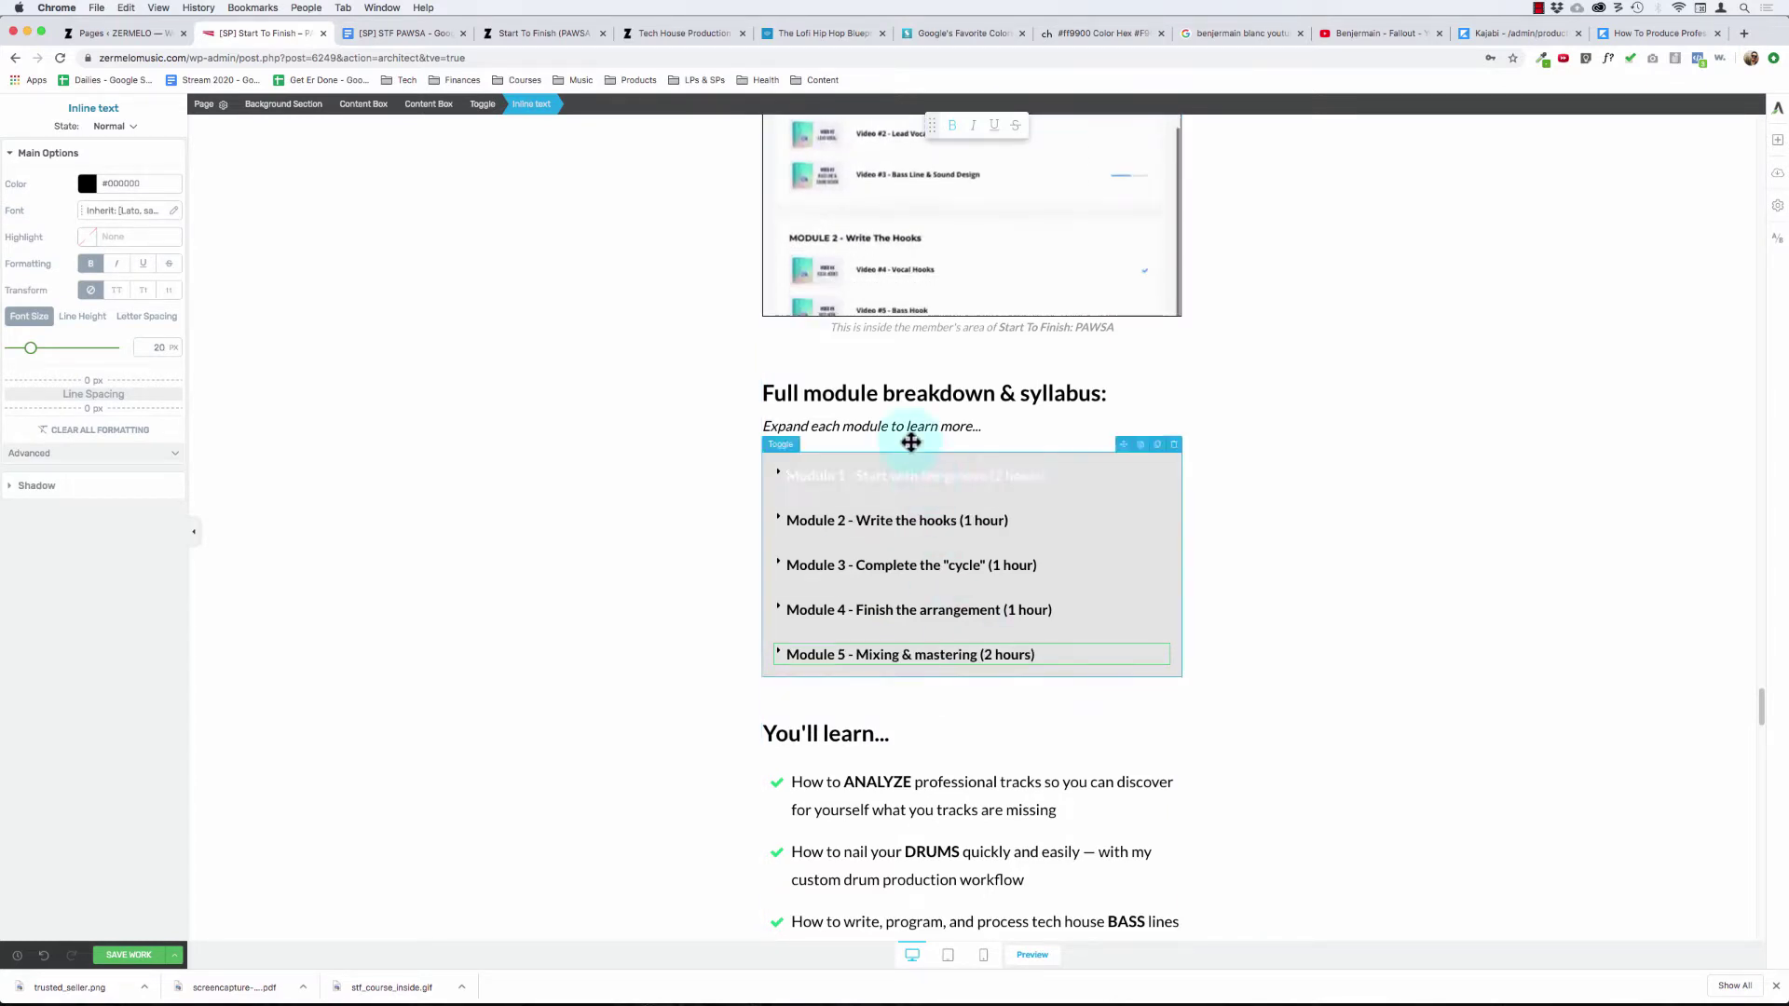
- Select the whole syllabus toggle and save the page
drag(819, 471, 826, 457)
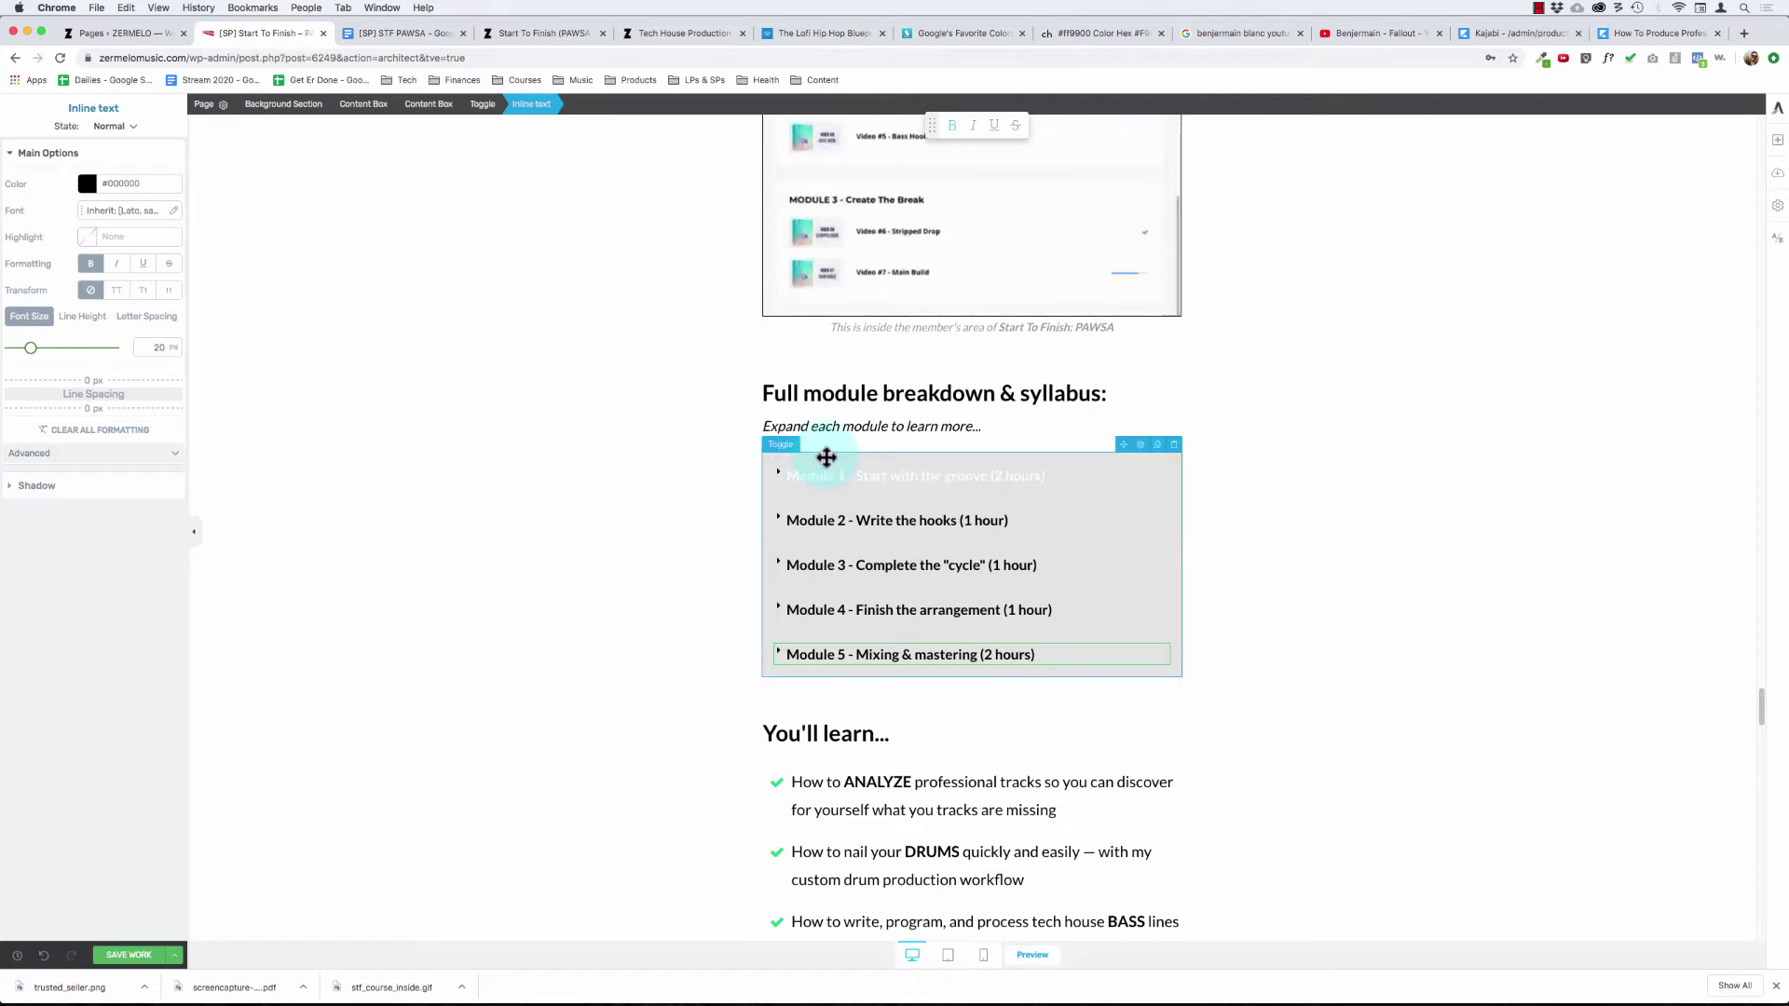
click(826, 458)
click(826, 458)
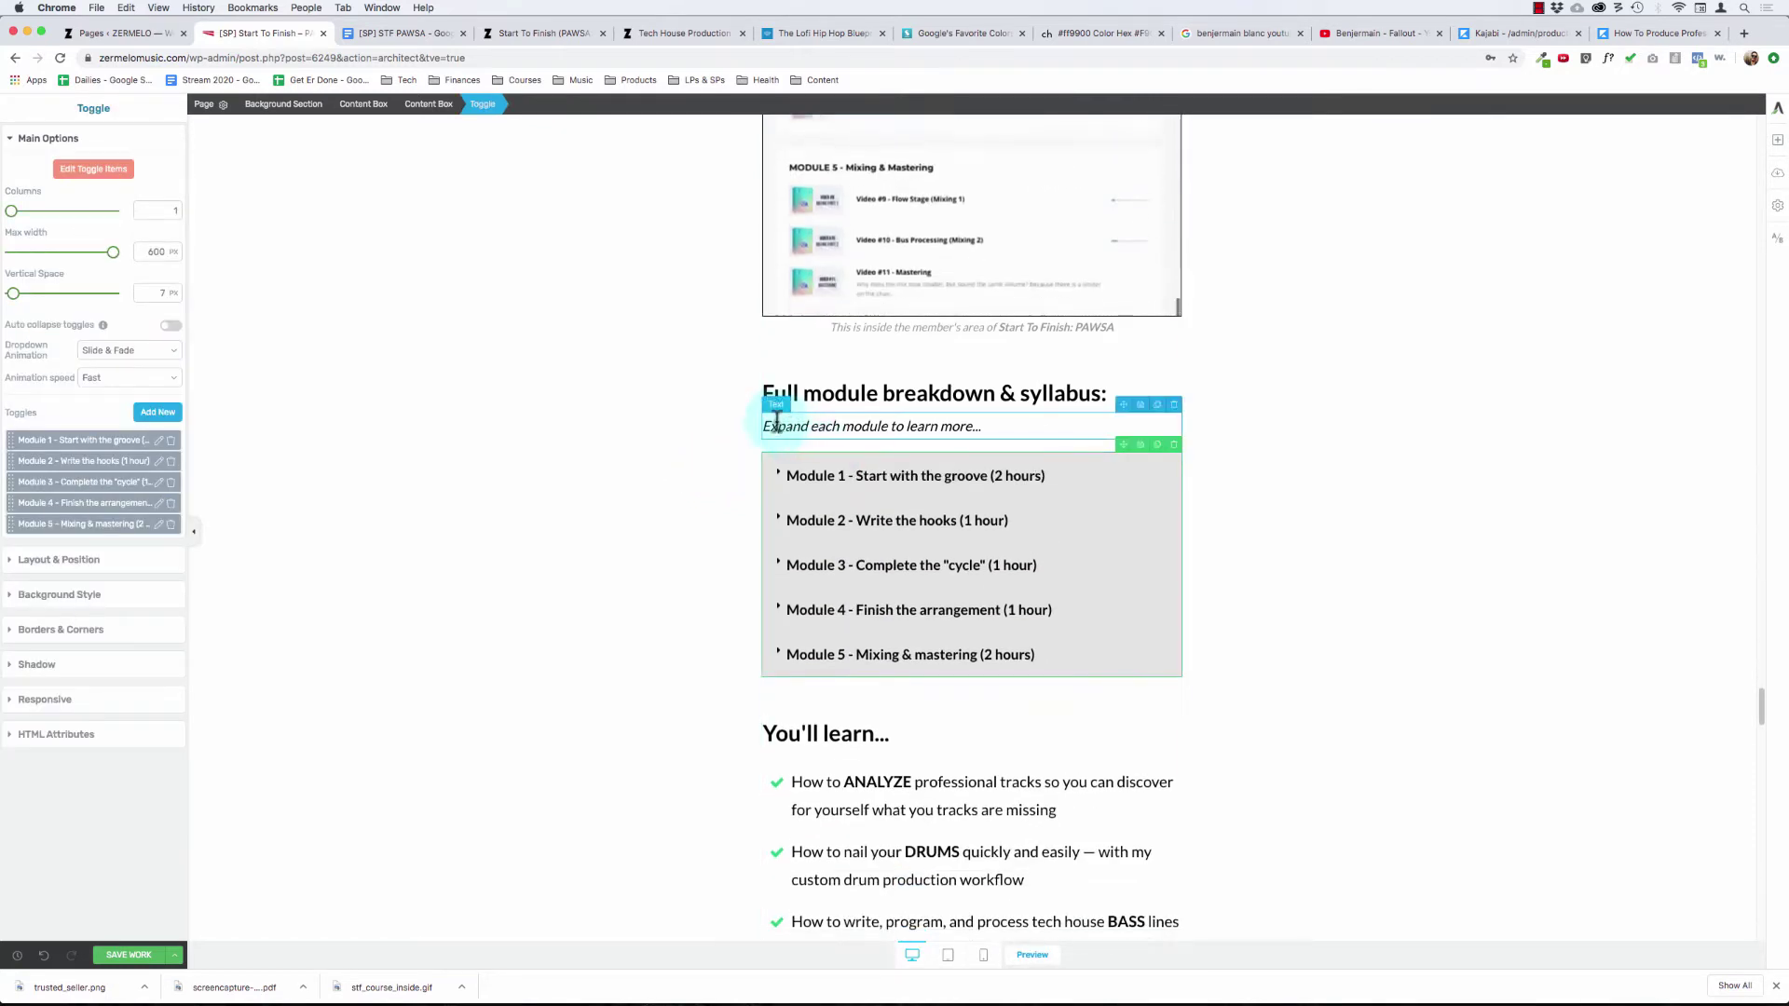
click(849, 458)
click(848, 462)
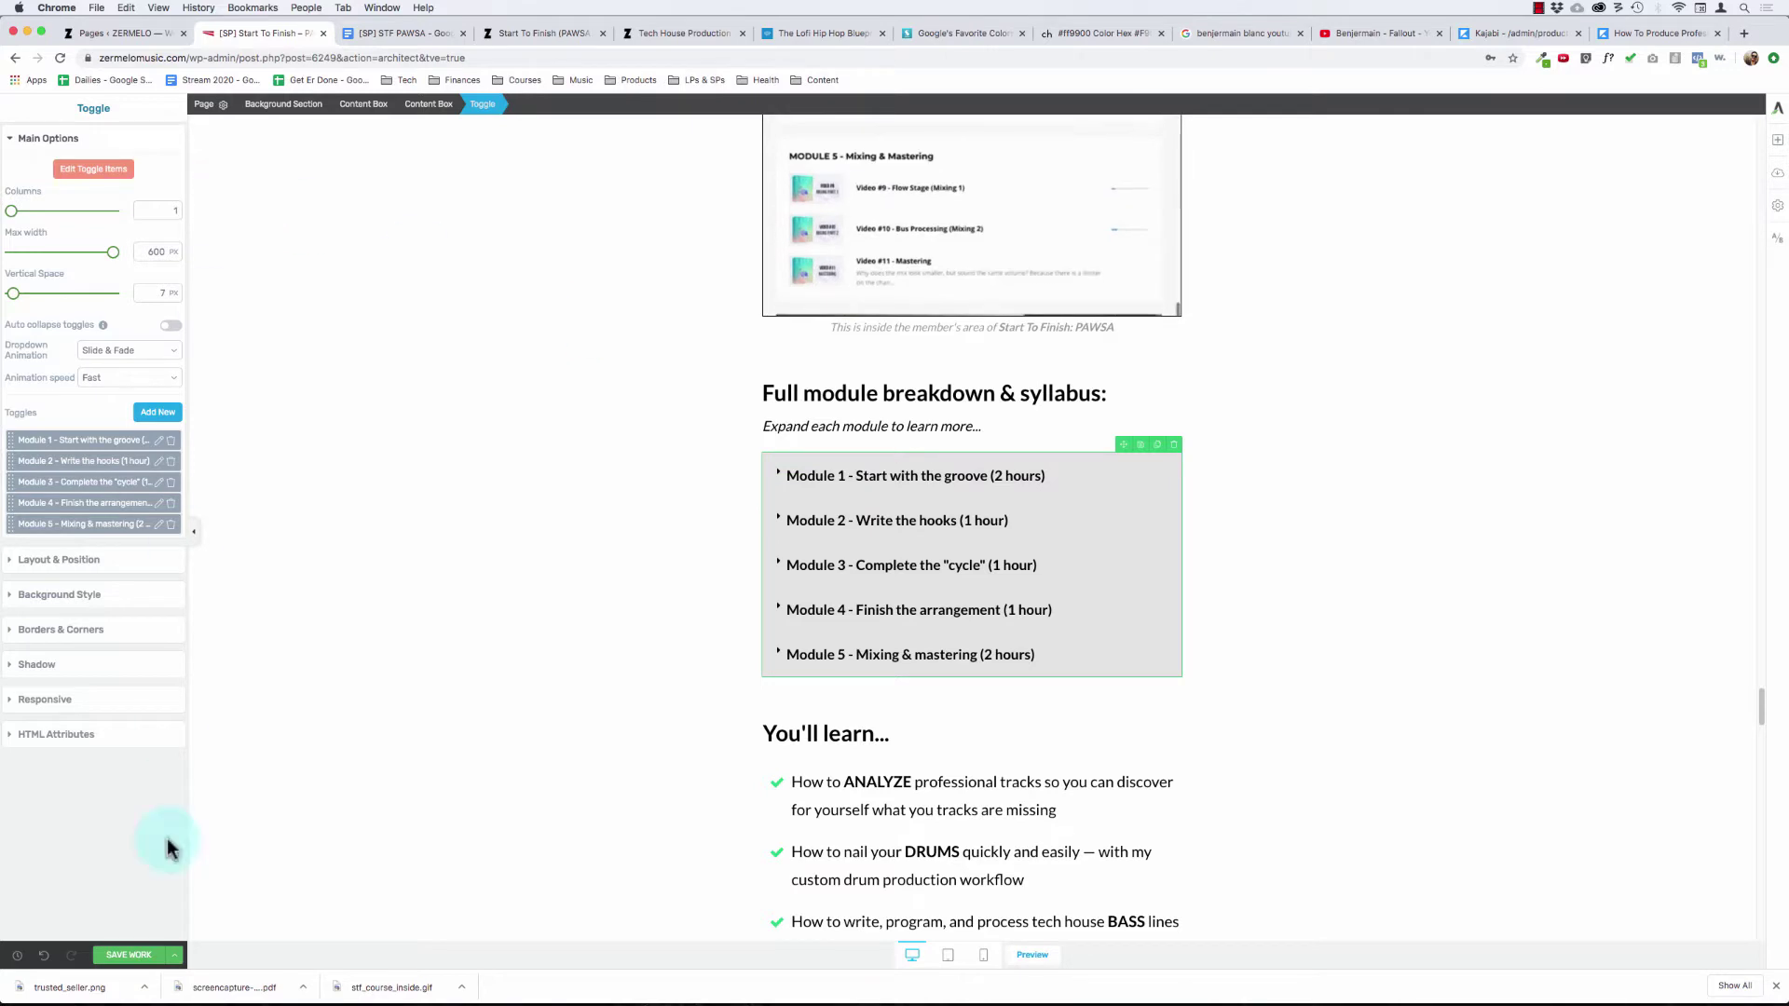
click(130, 943)
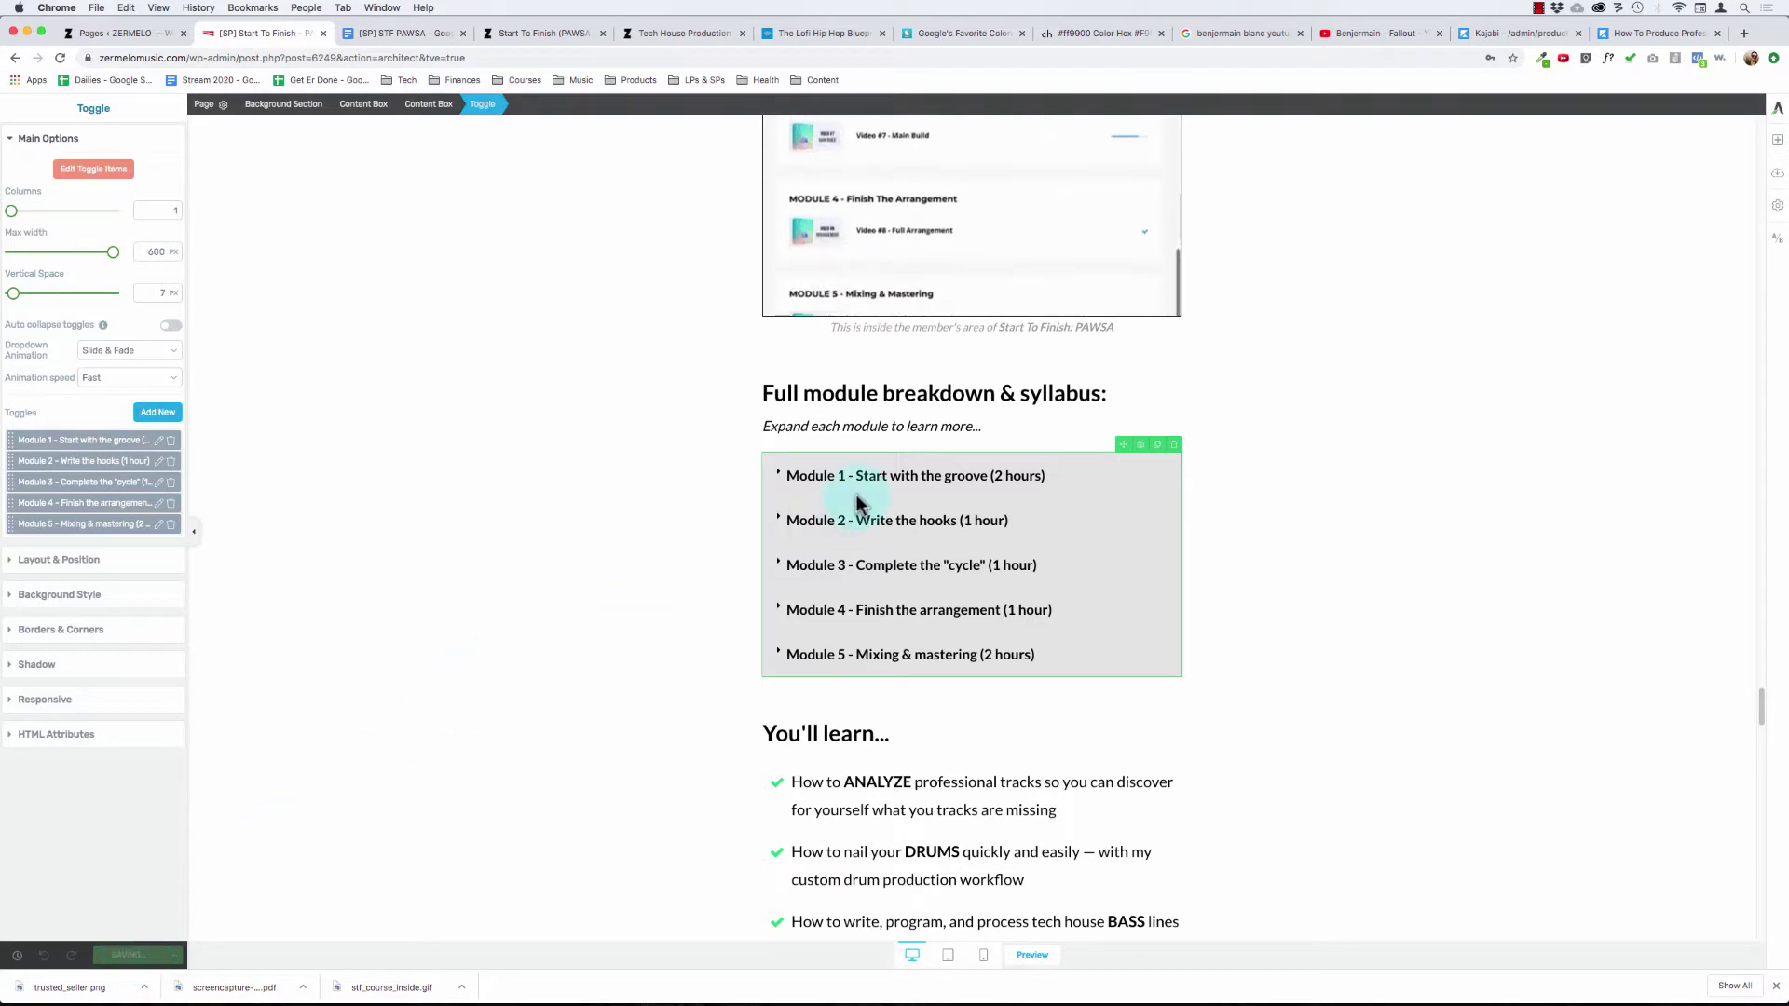
click(766, 458)
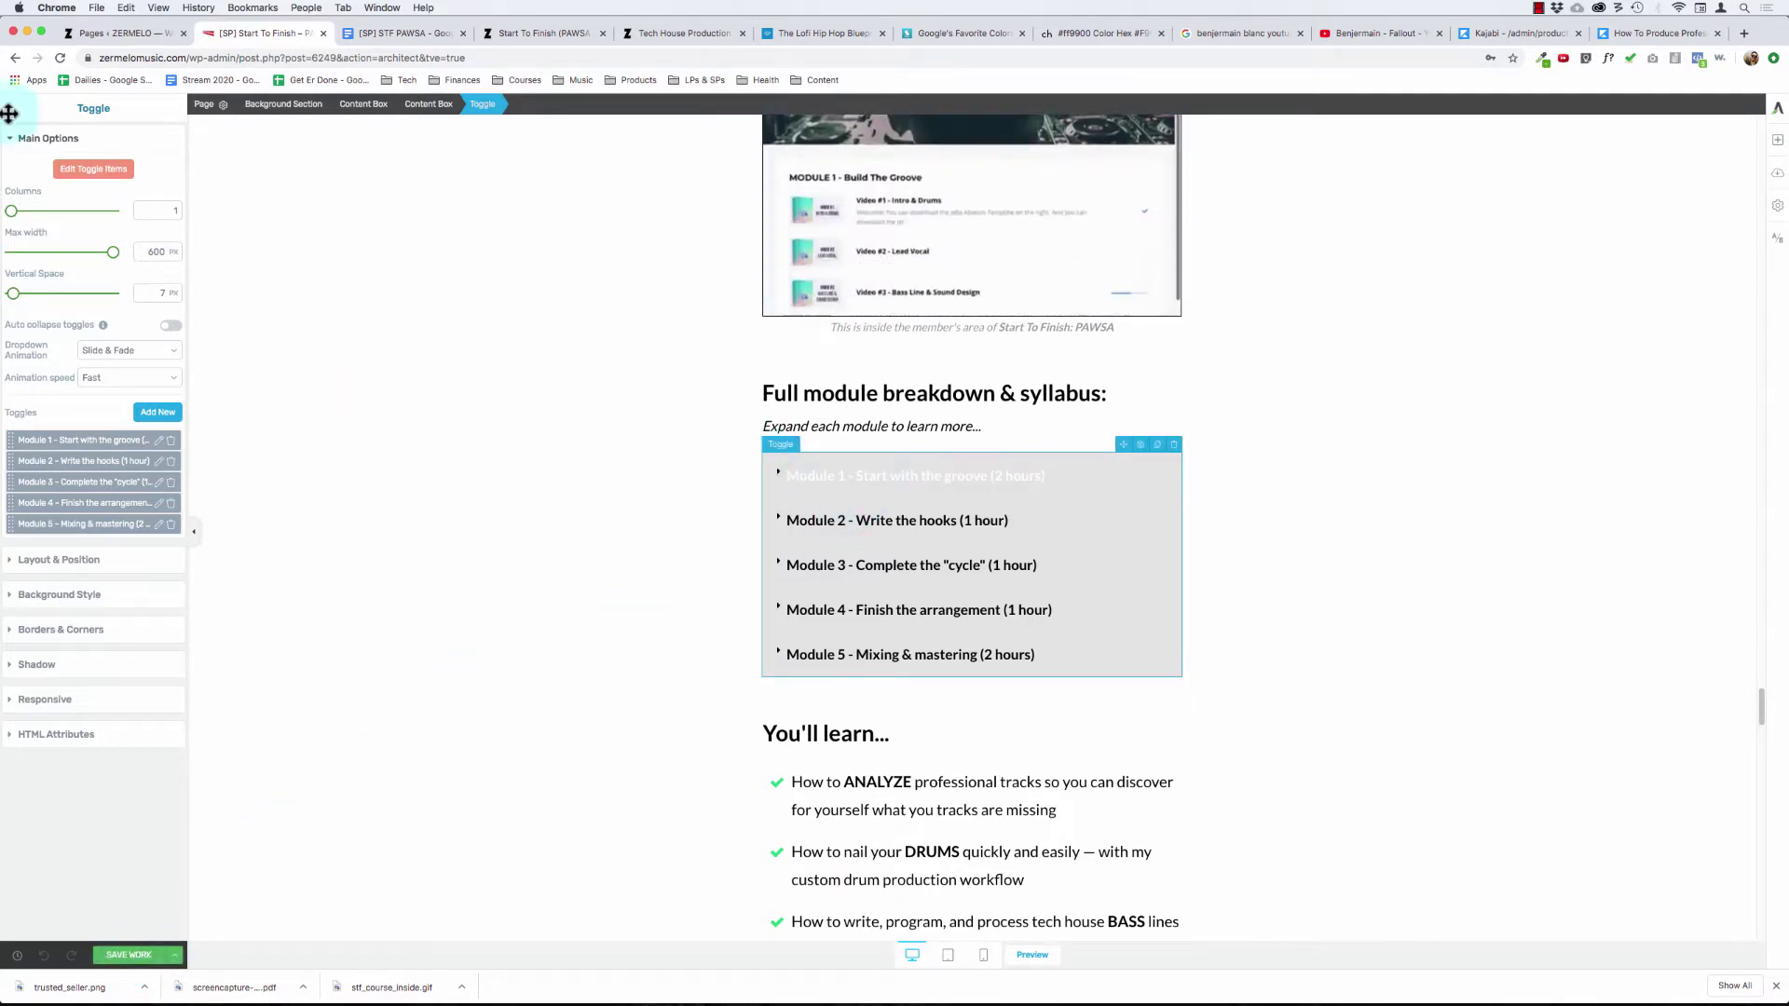
click(44, 139)
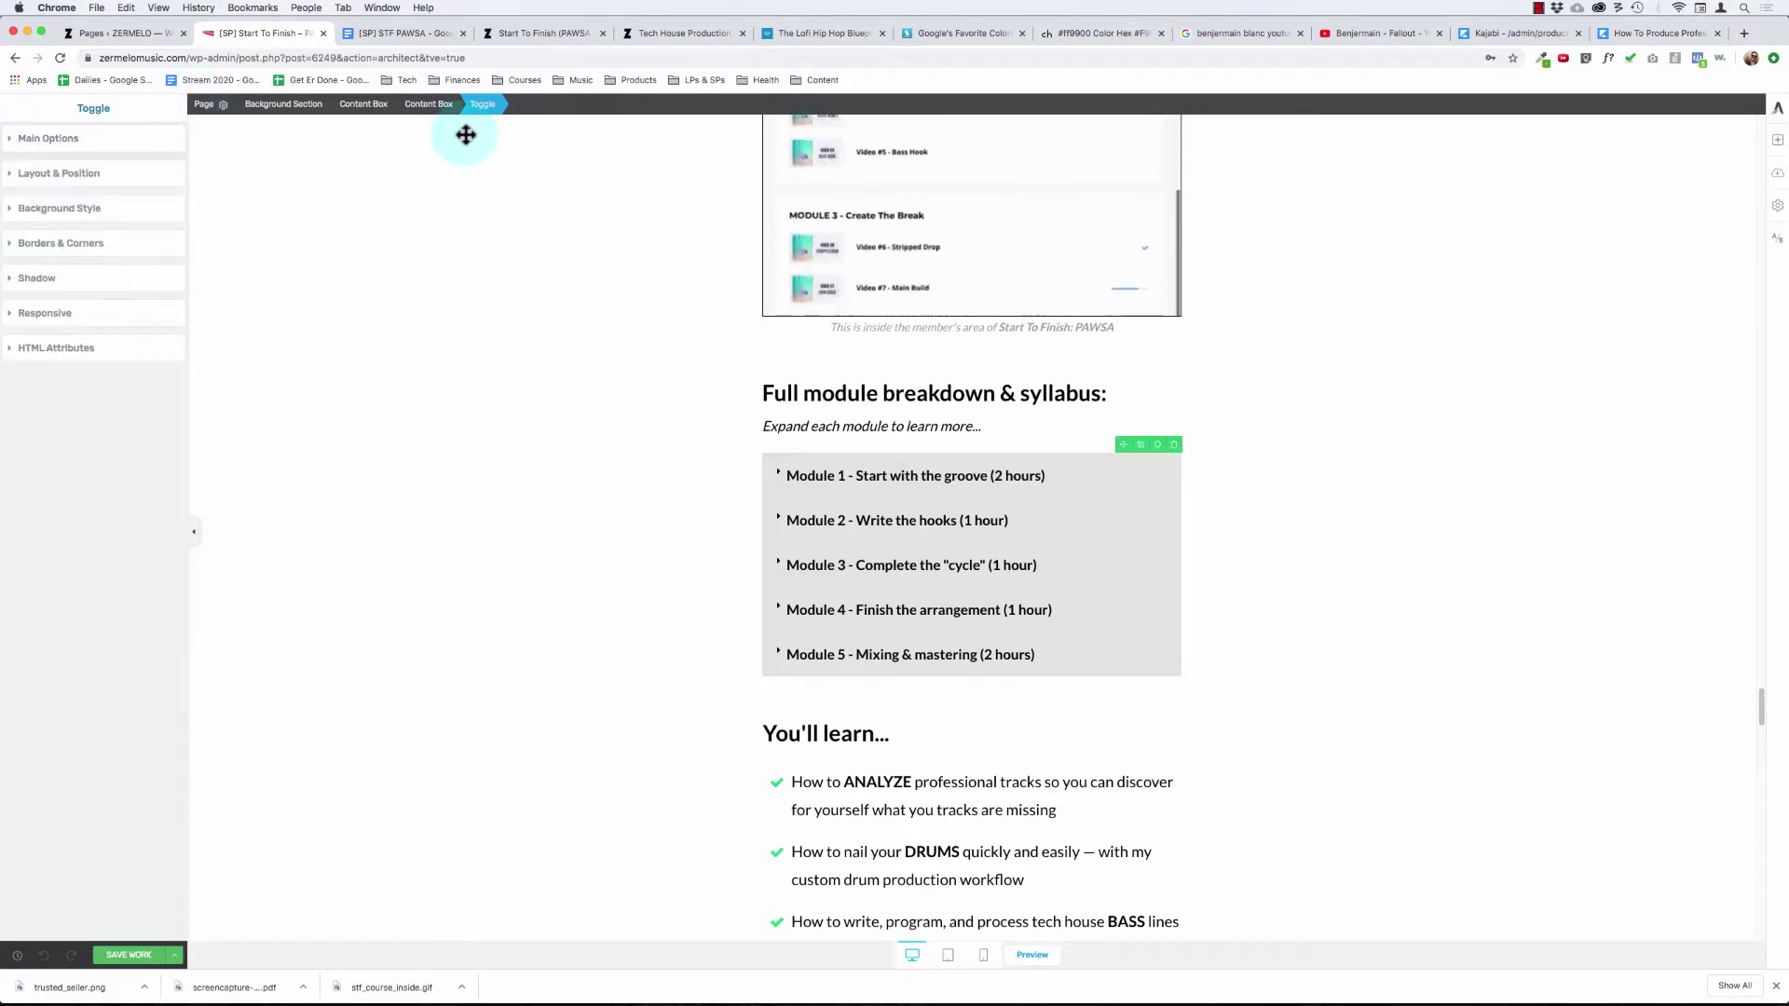
click(461, 105)
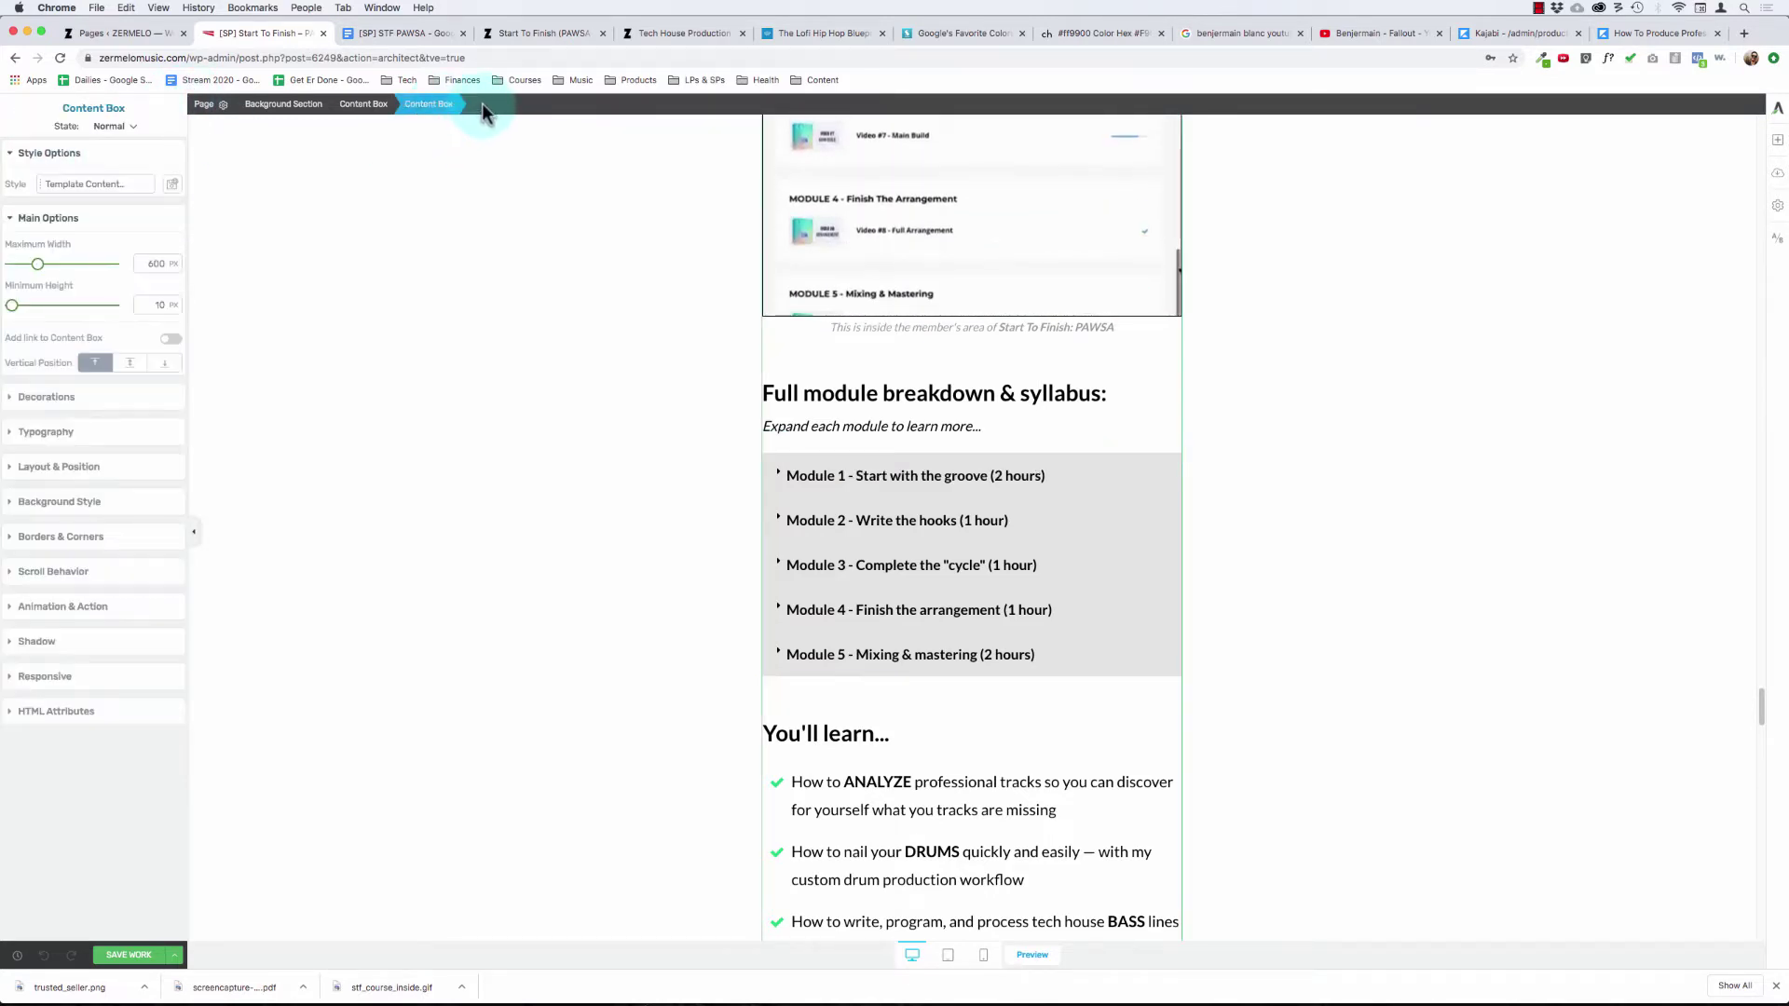
click(798, 458)
click(801, 459)
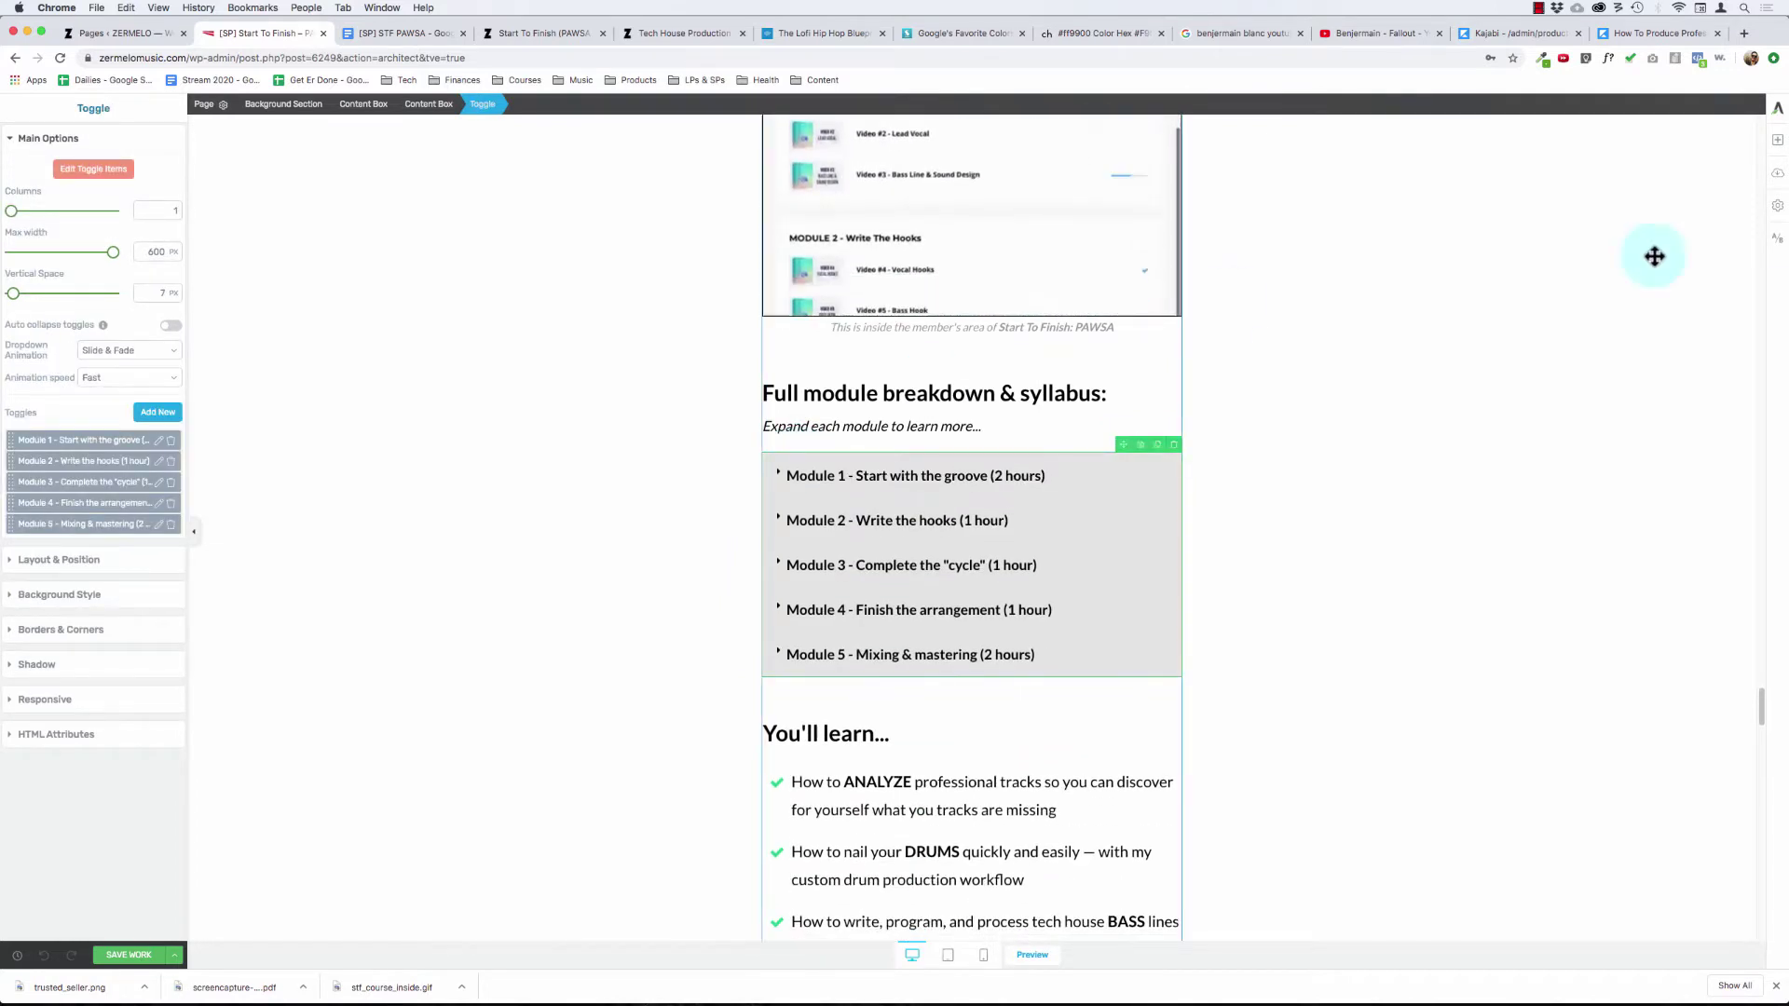
- Add a Templates & Symbols element below the syllabus toggle and load the saved "[OFFER] STF PAWSA" template into it
click(1777, 144)
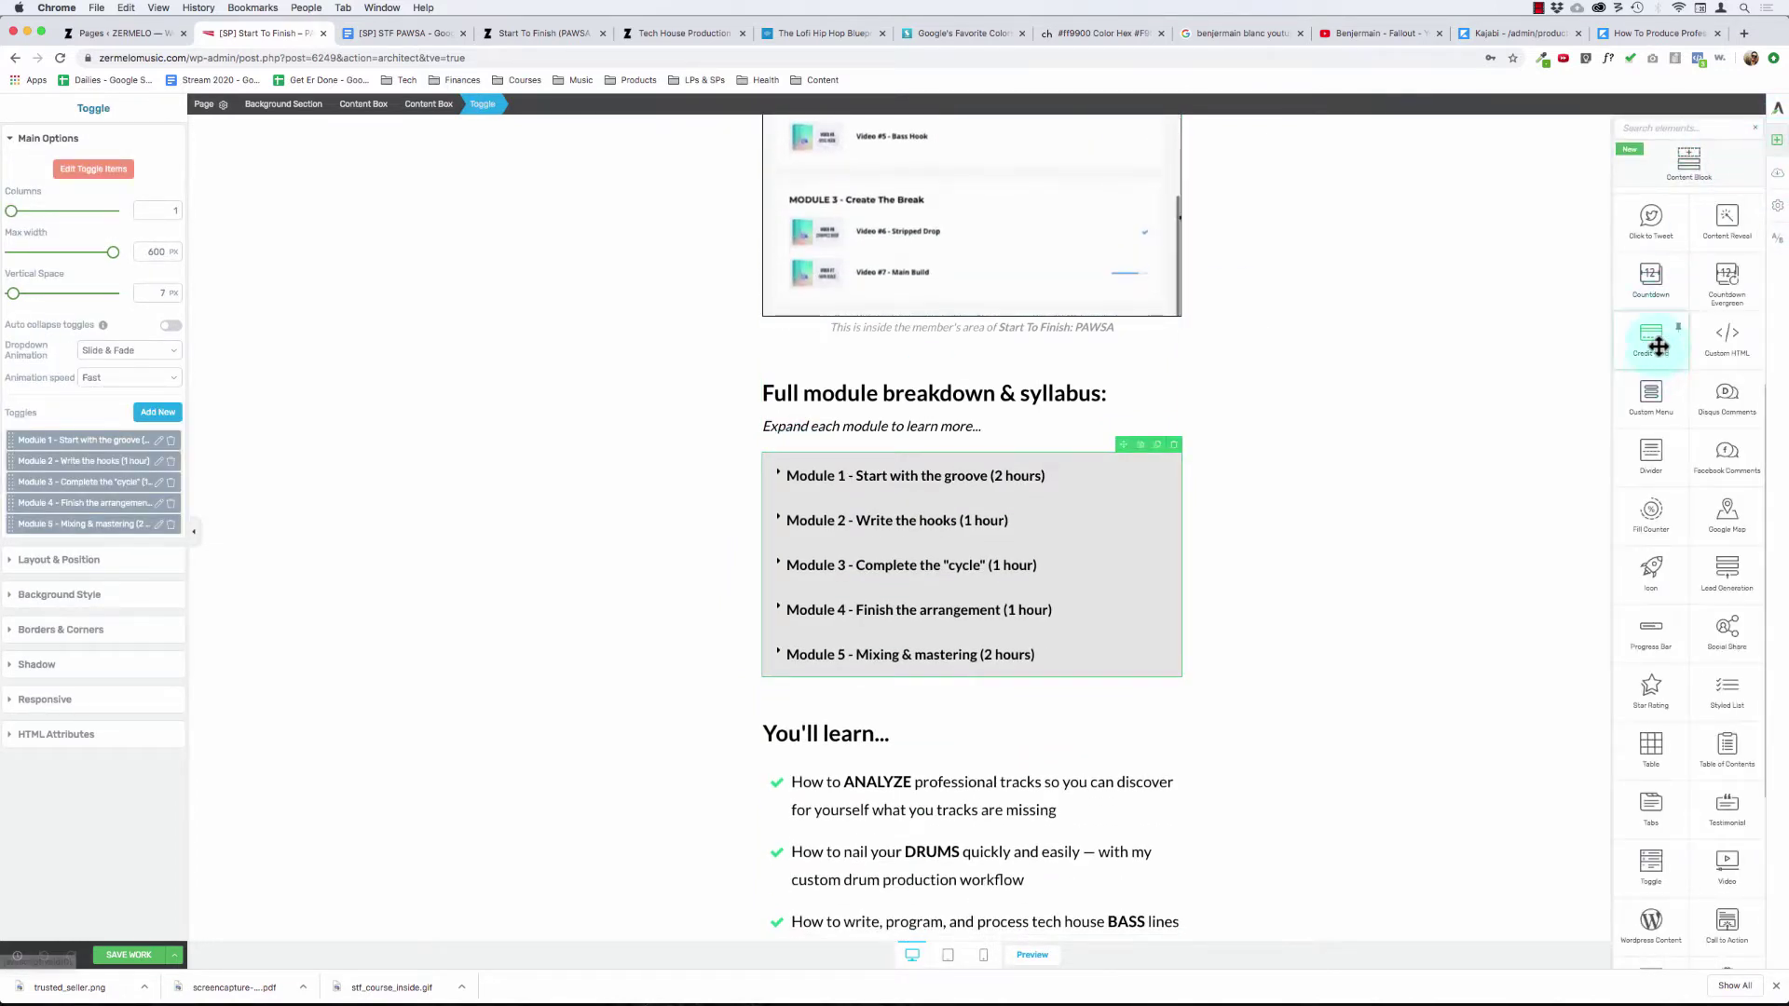
scroll(1658, 316, up, 5)
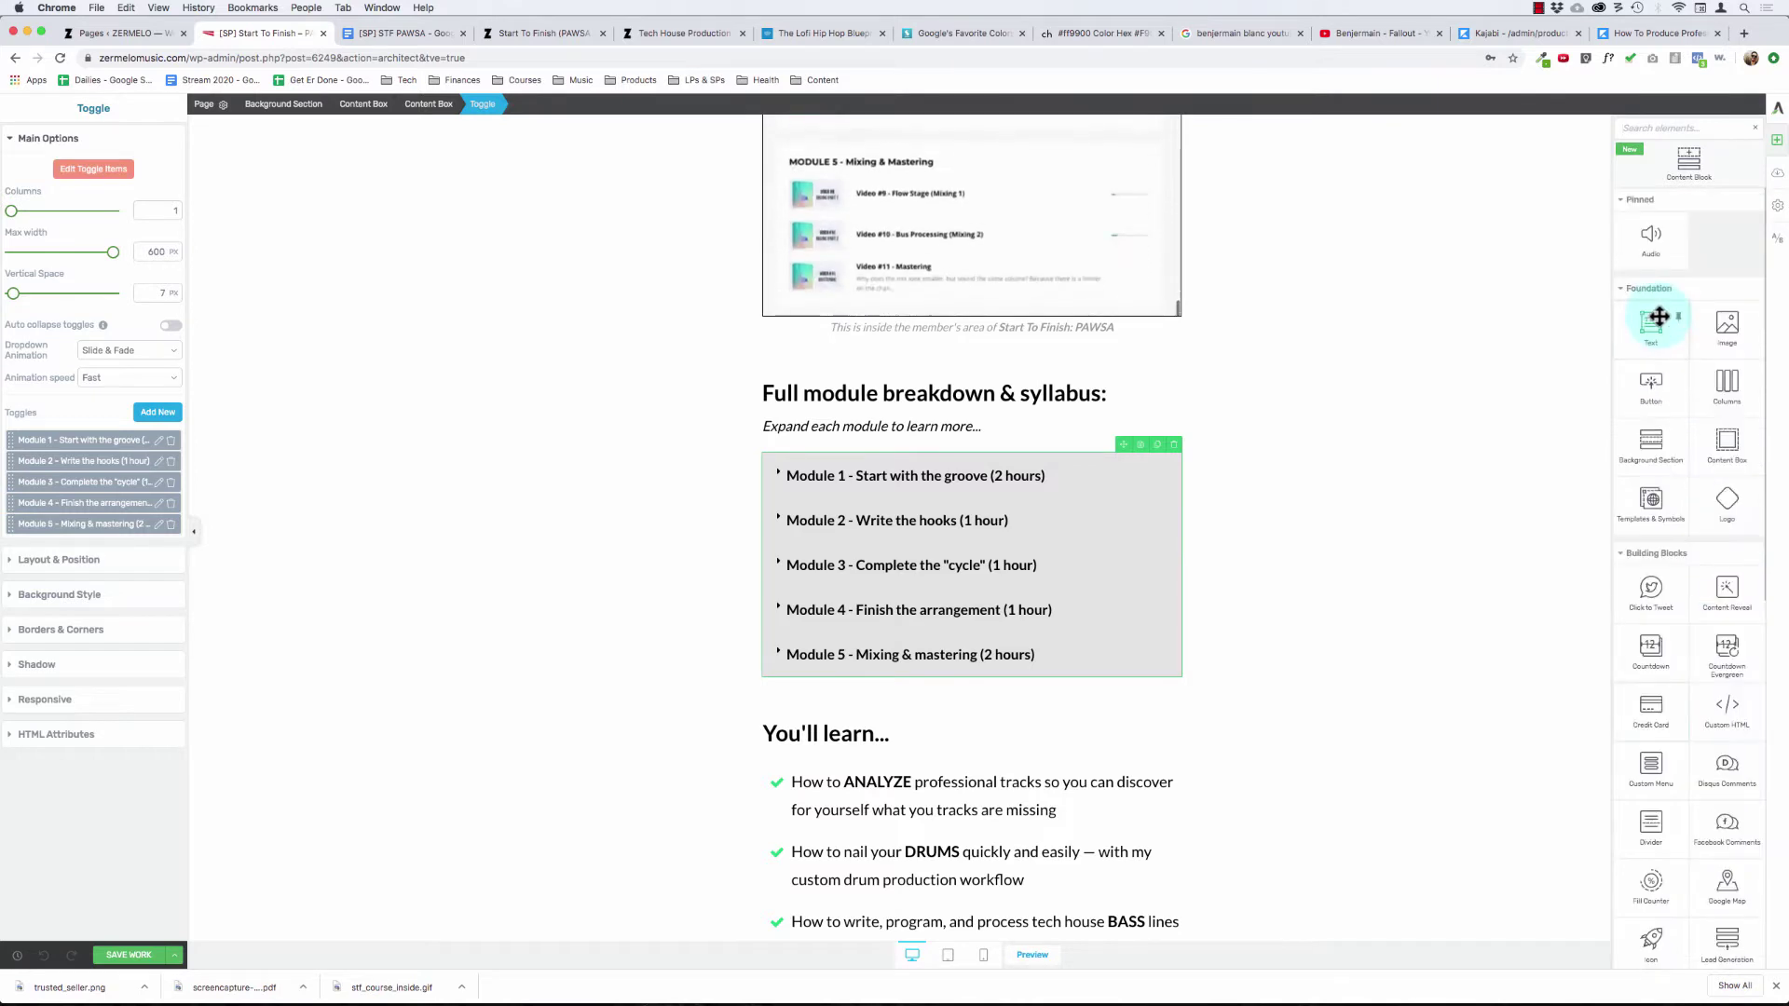
drag(1651, 507, 921, 669)
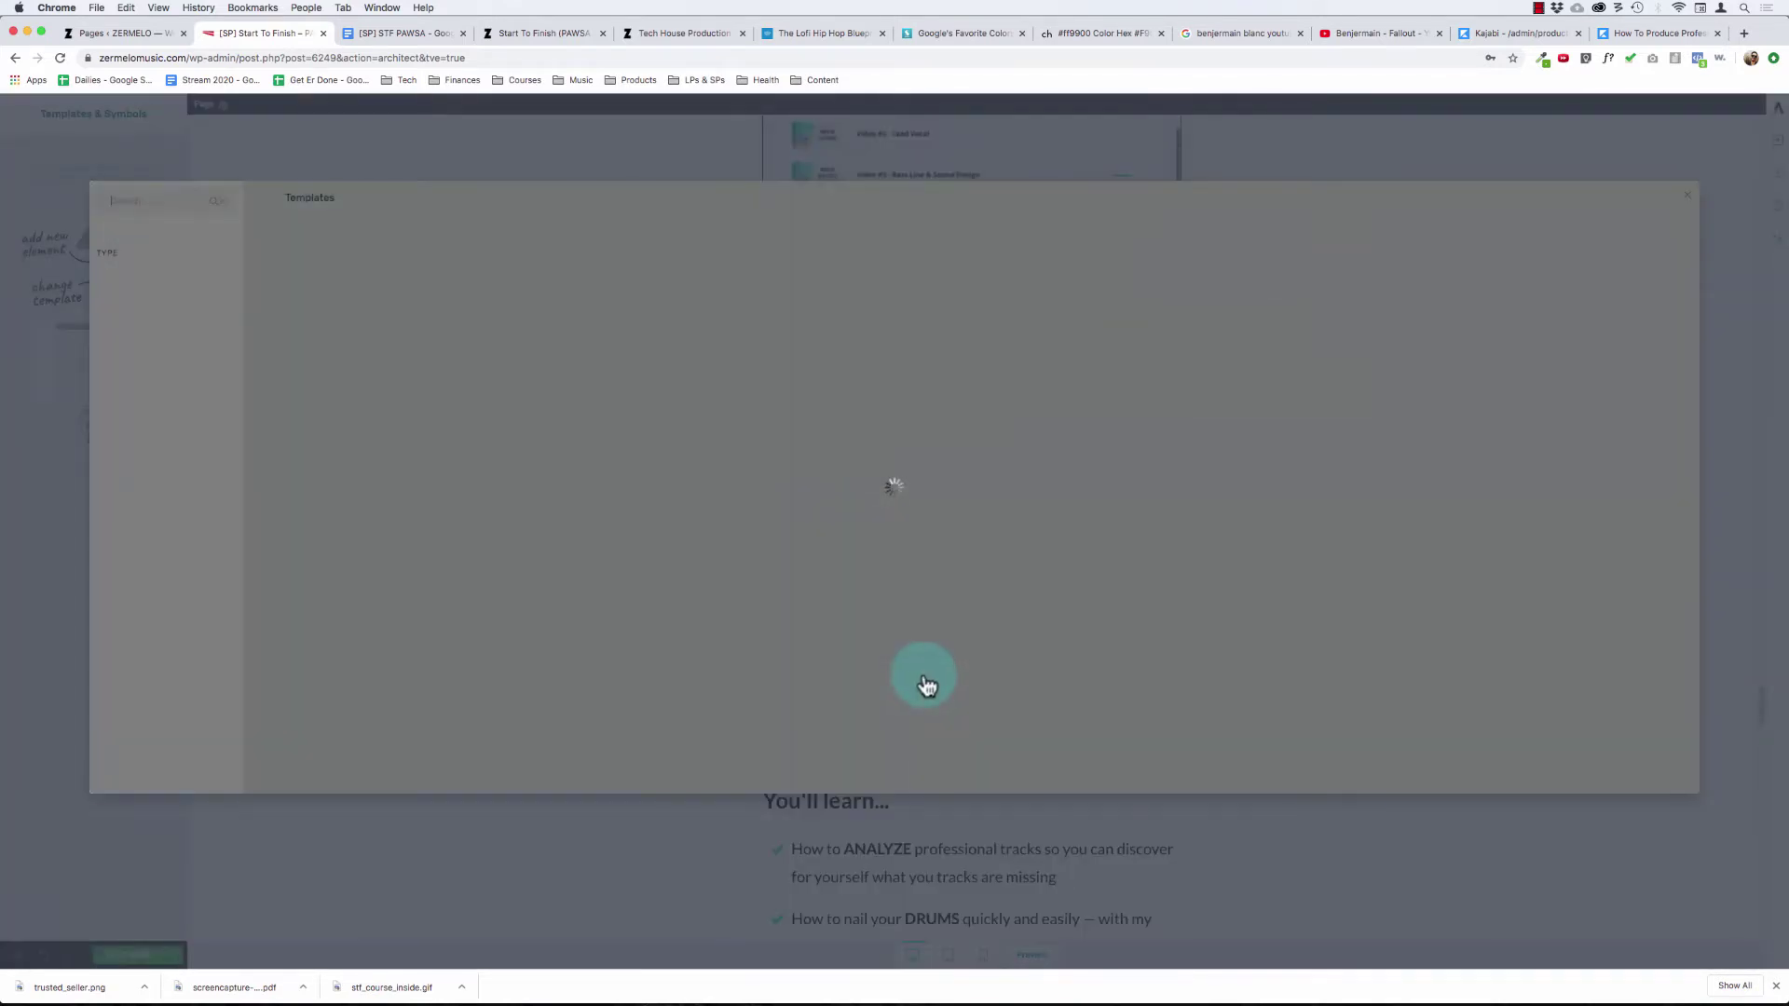
scroll(762, 590, down, 20)
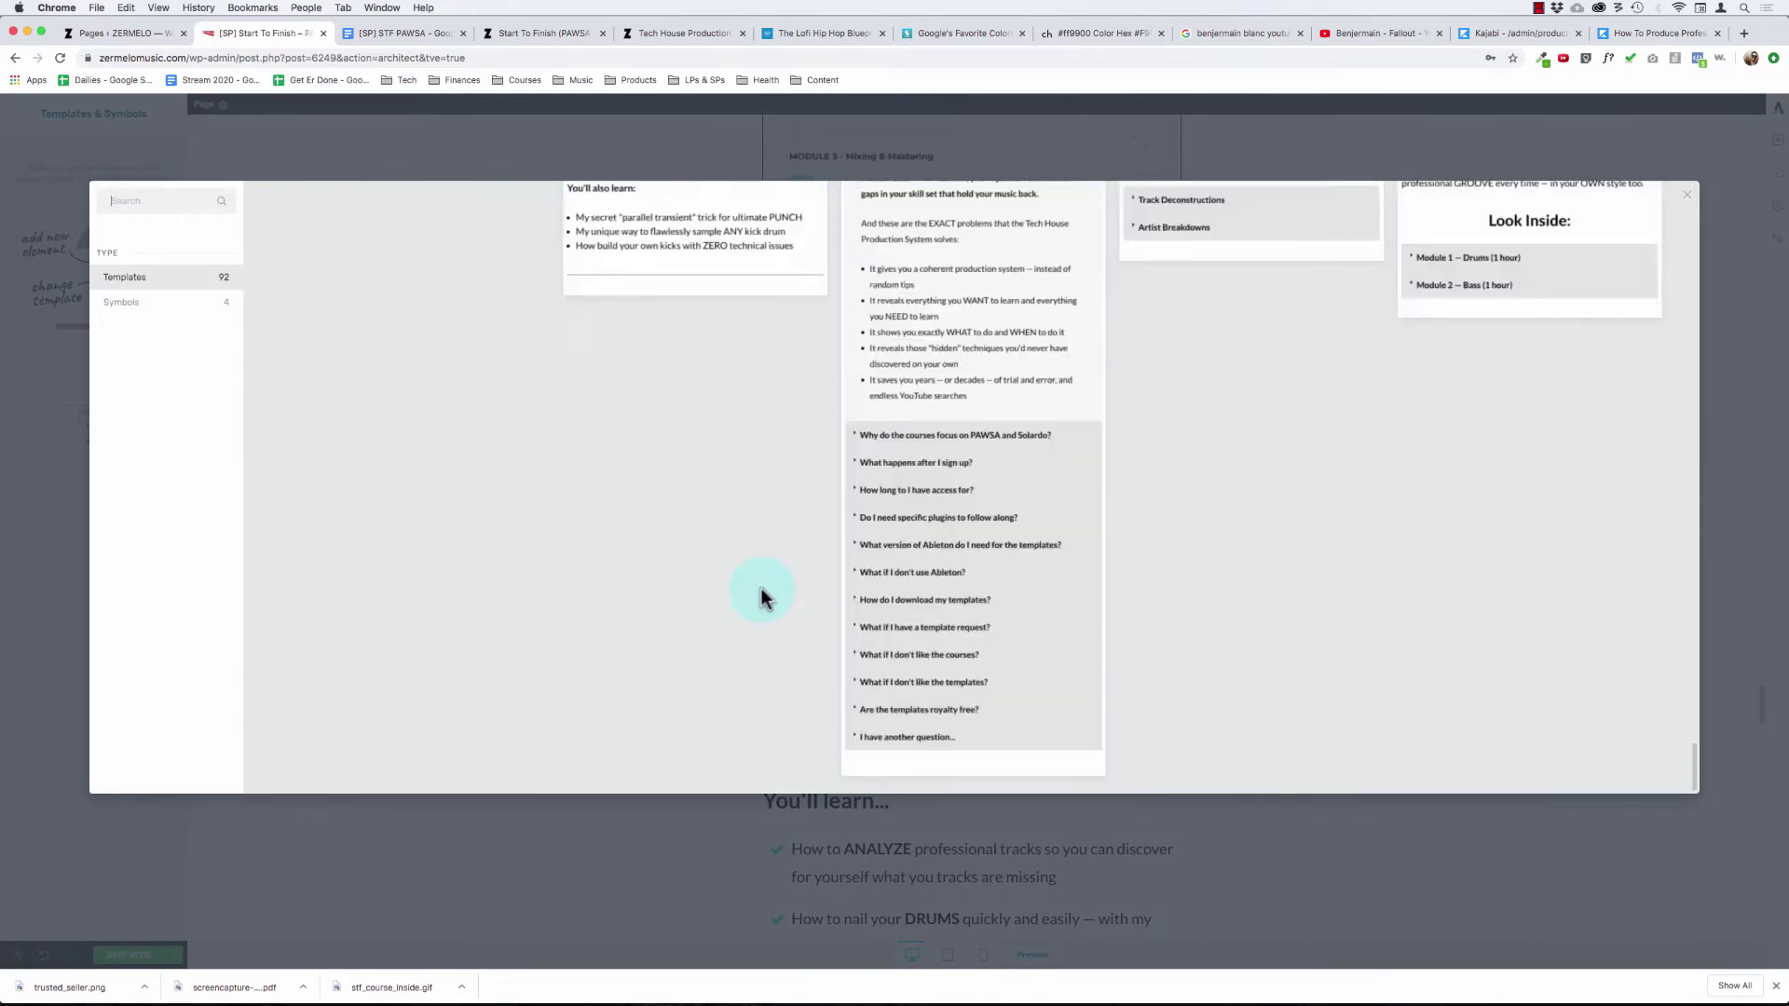
scroll(762, 588, up, 10)
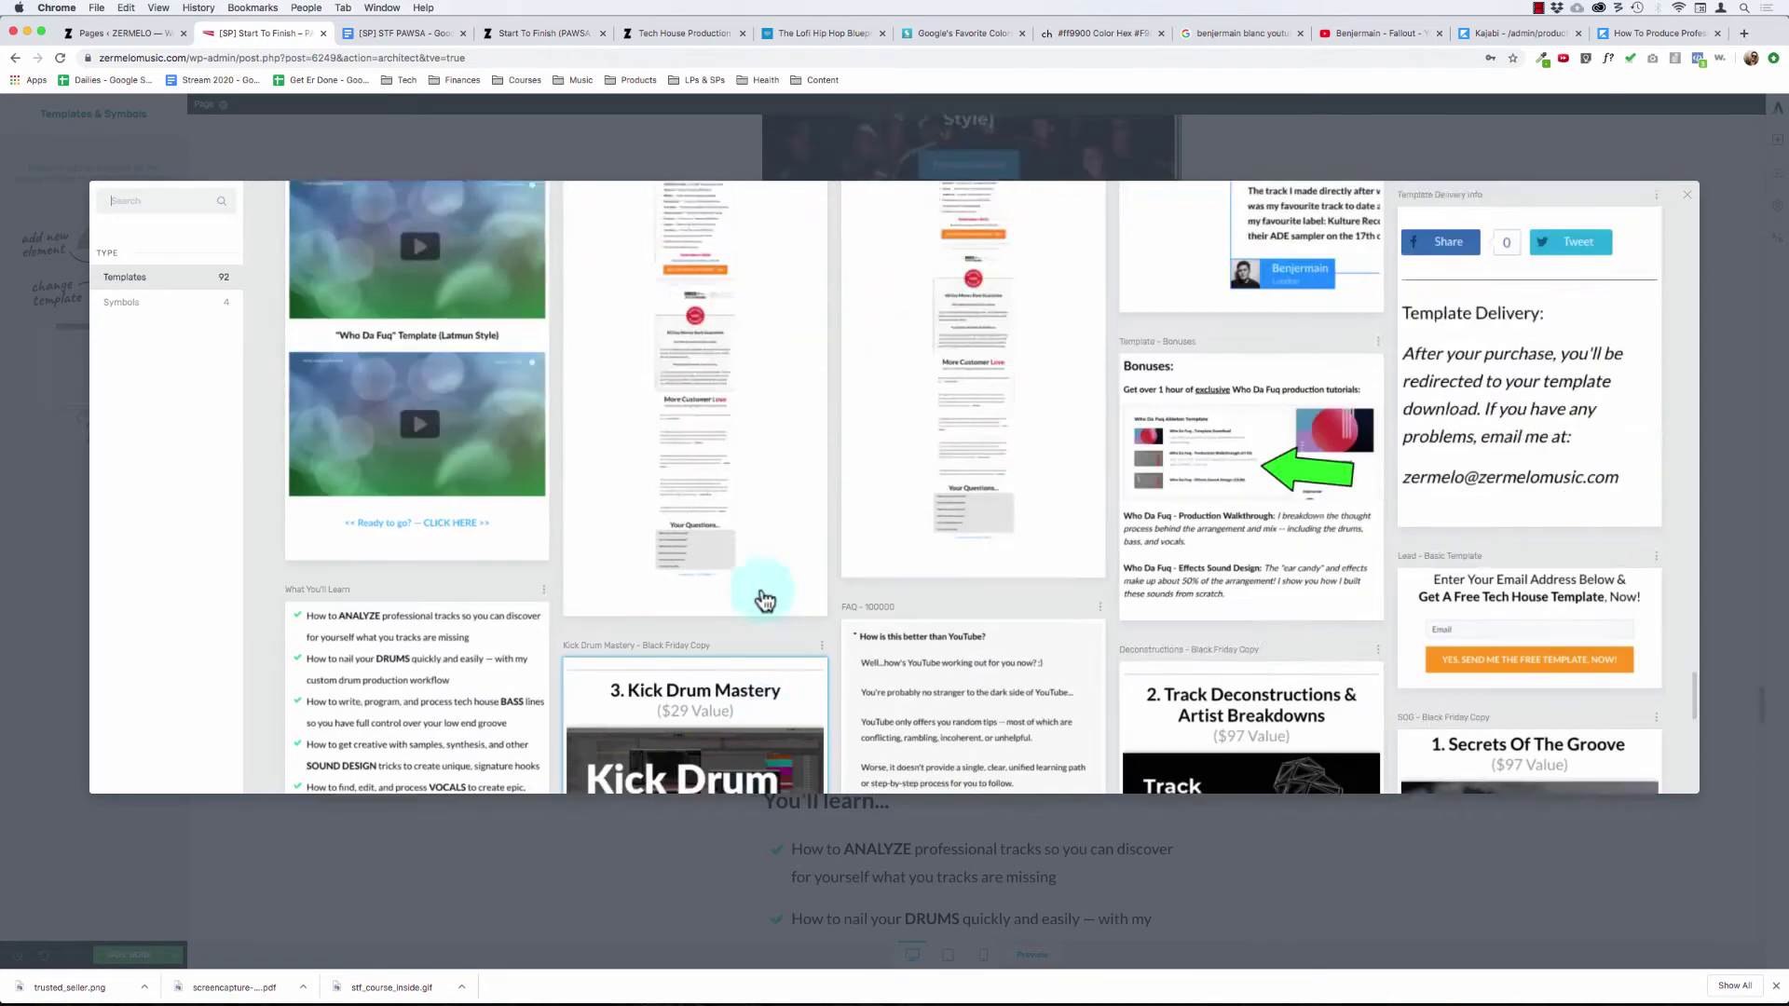
scroll(990, 687, up, 5)
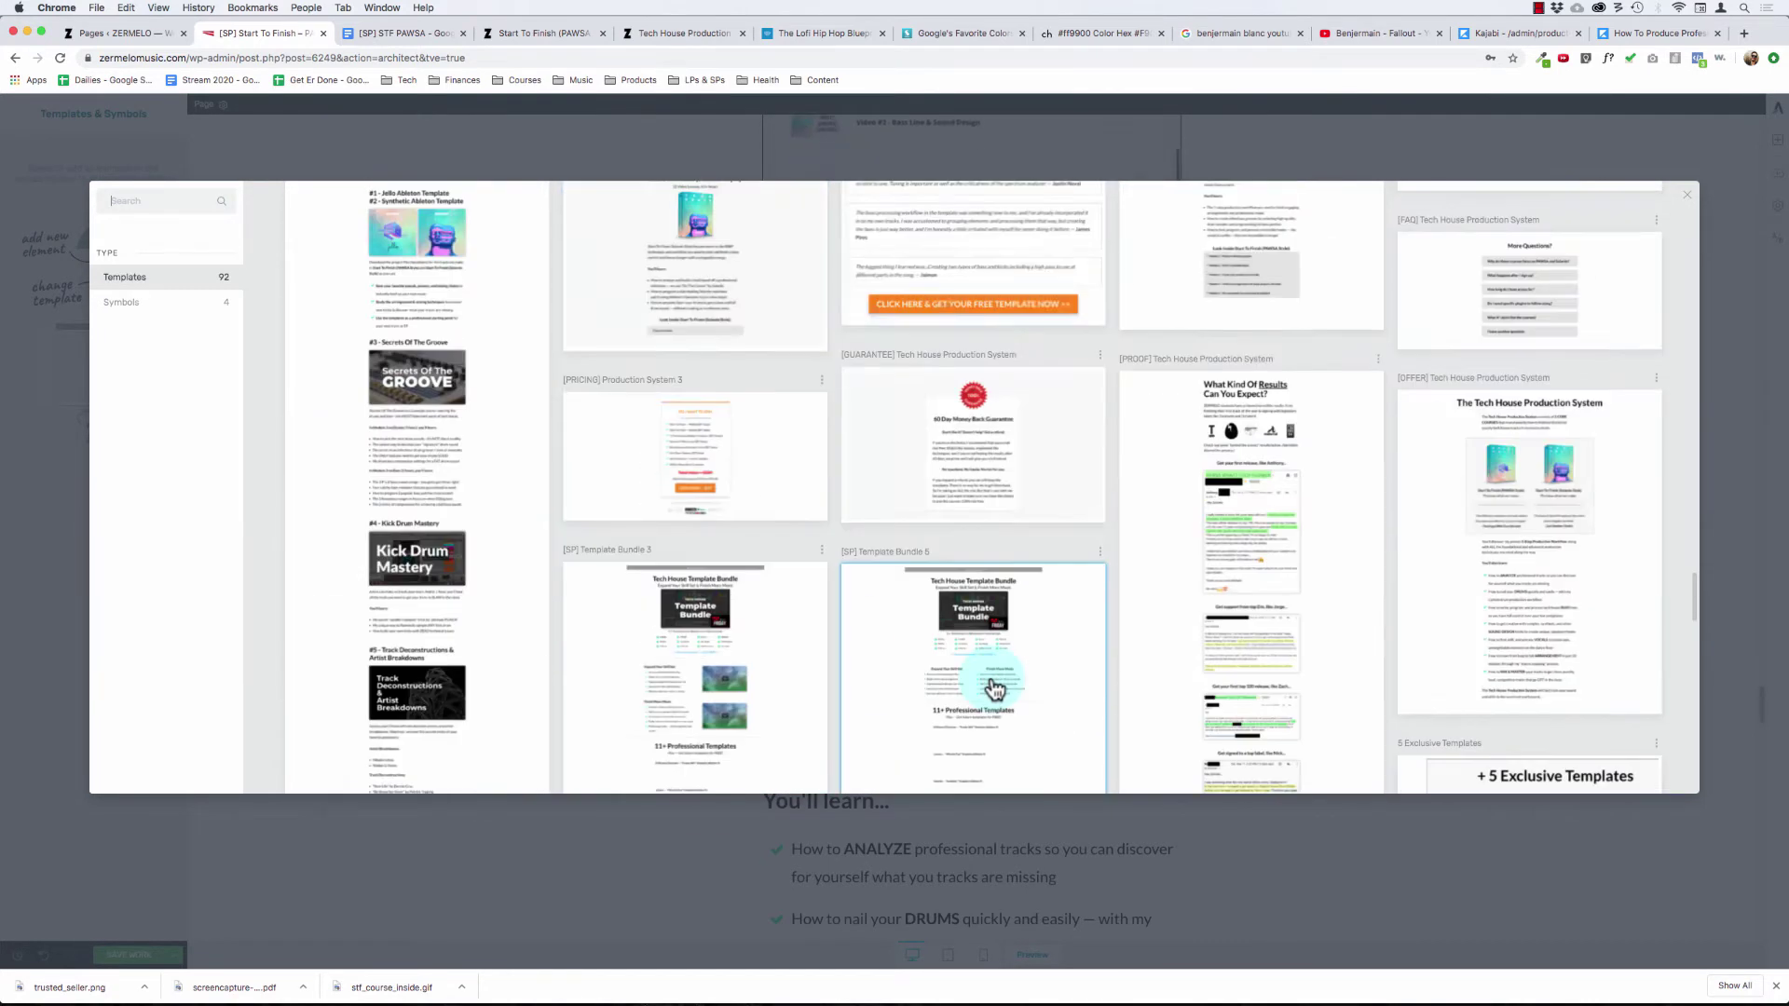
scroll(995, 688, up, 3)
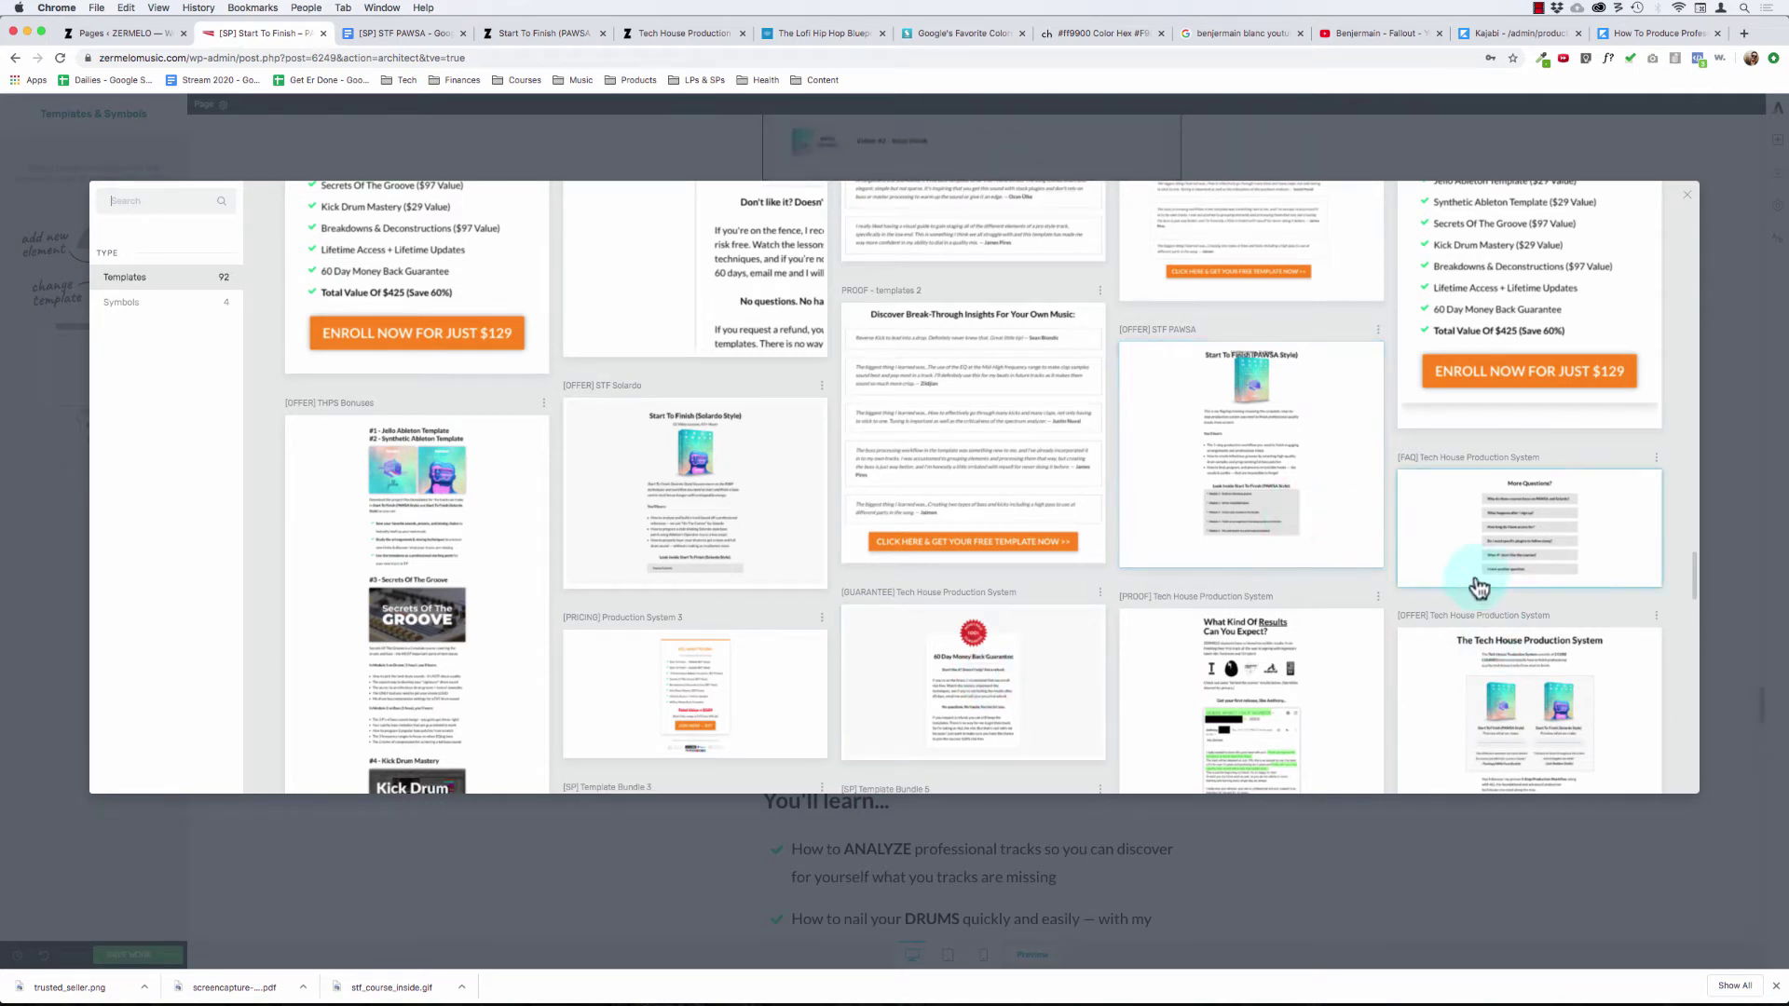
click(1283, 504)
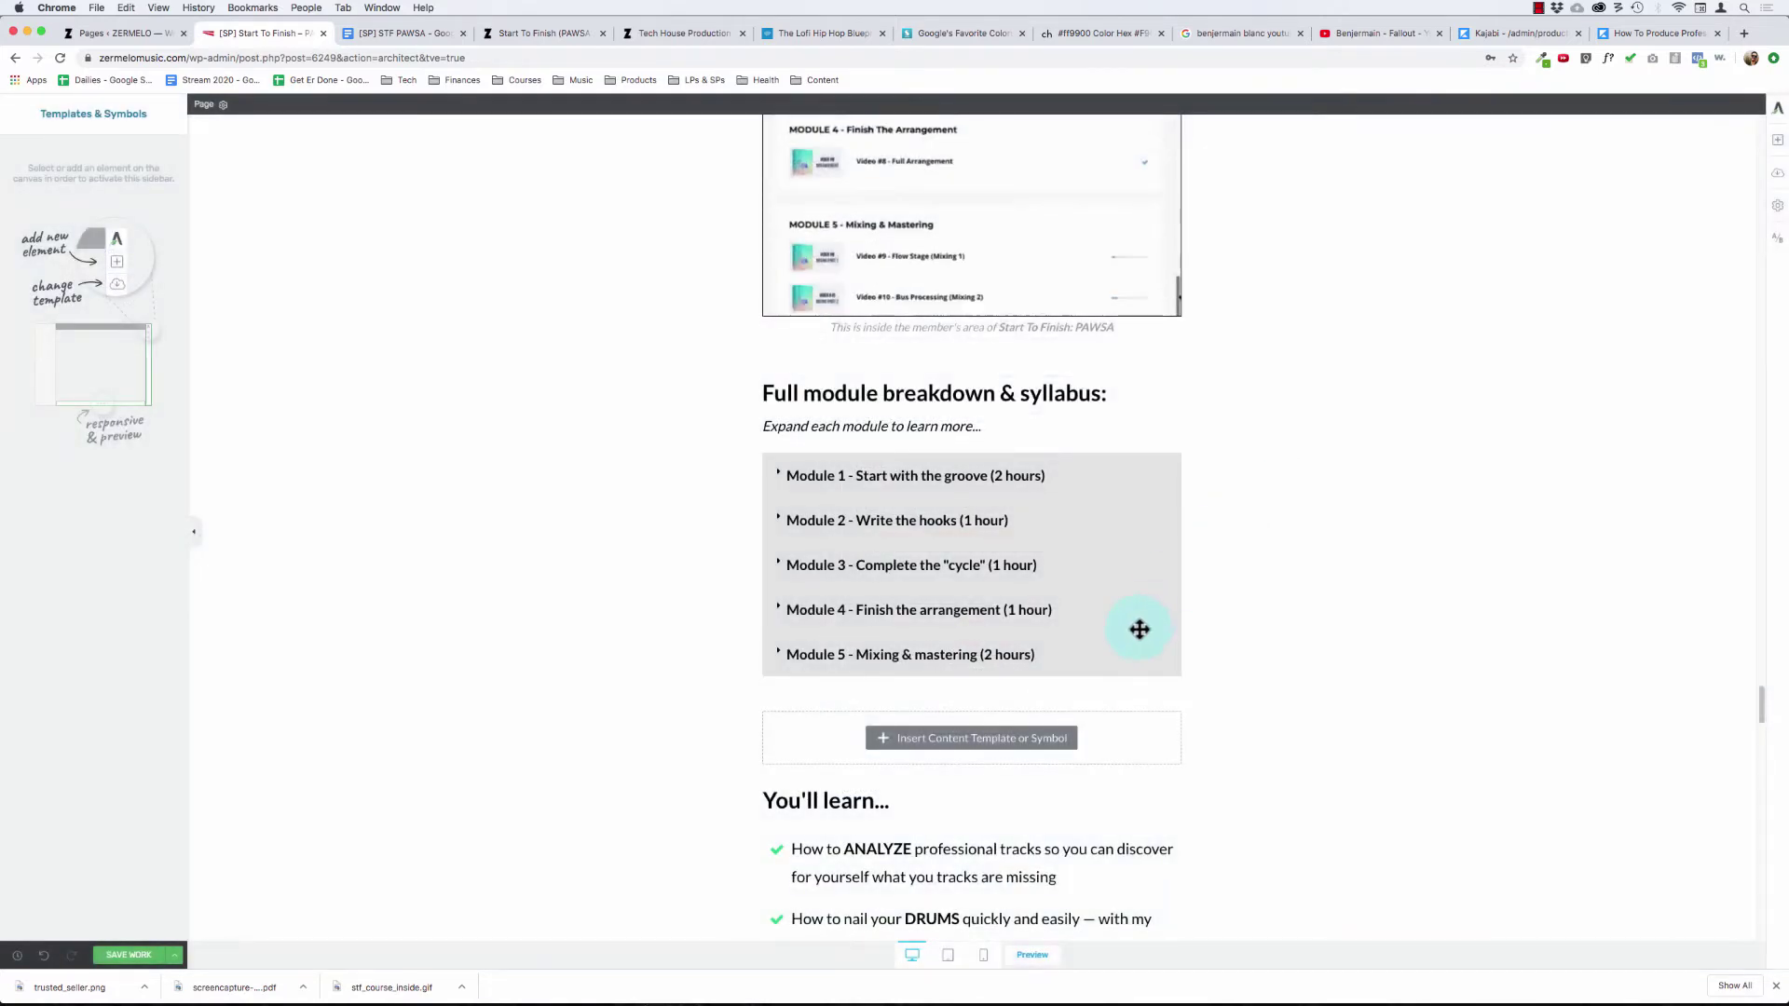
- Expand Module 1 in the template's toggle and move that toggle out of the template to directly below the original syllabus toggle
scroll(1140, 630, down, 6)
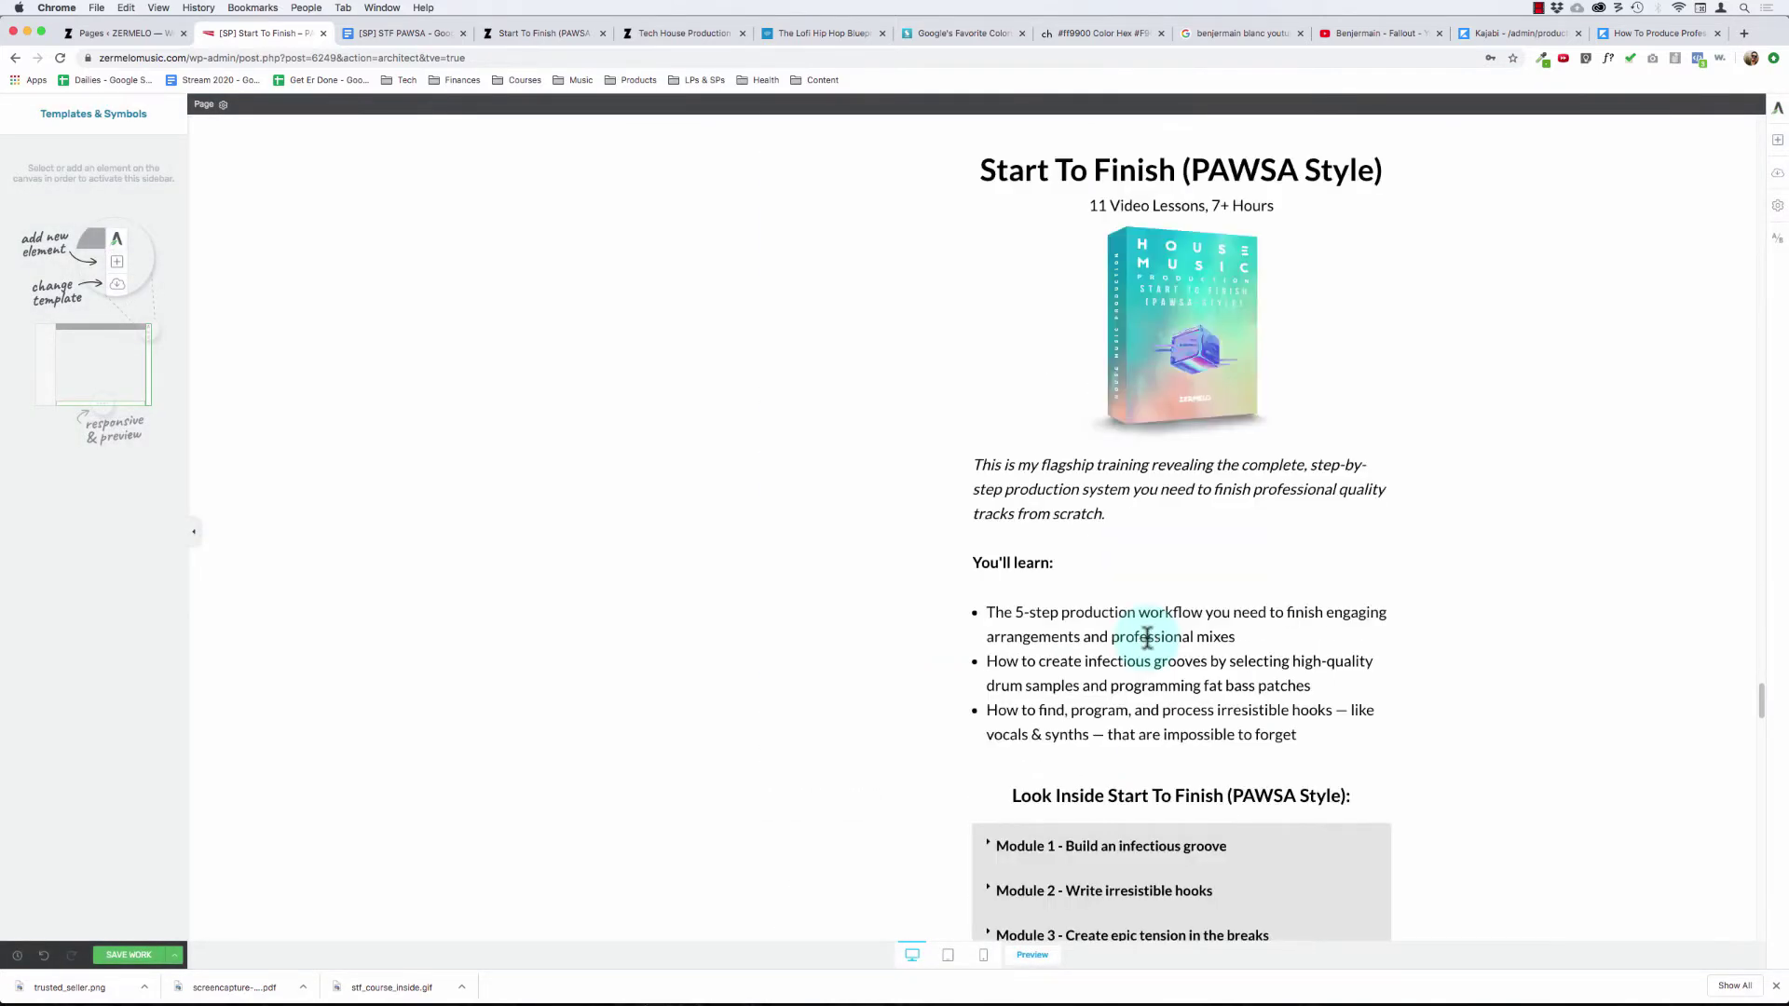
scroll(1146, 636, down, 4)
click(1120, 453)
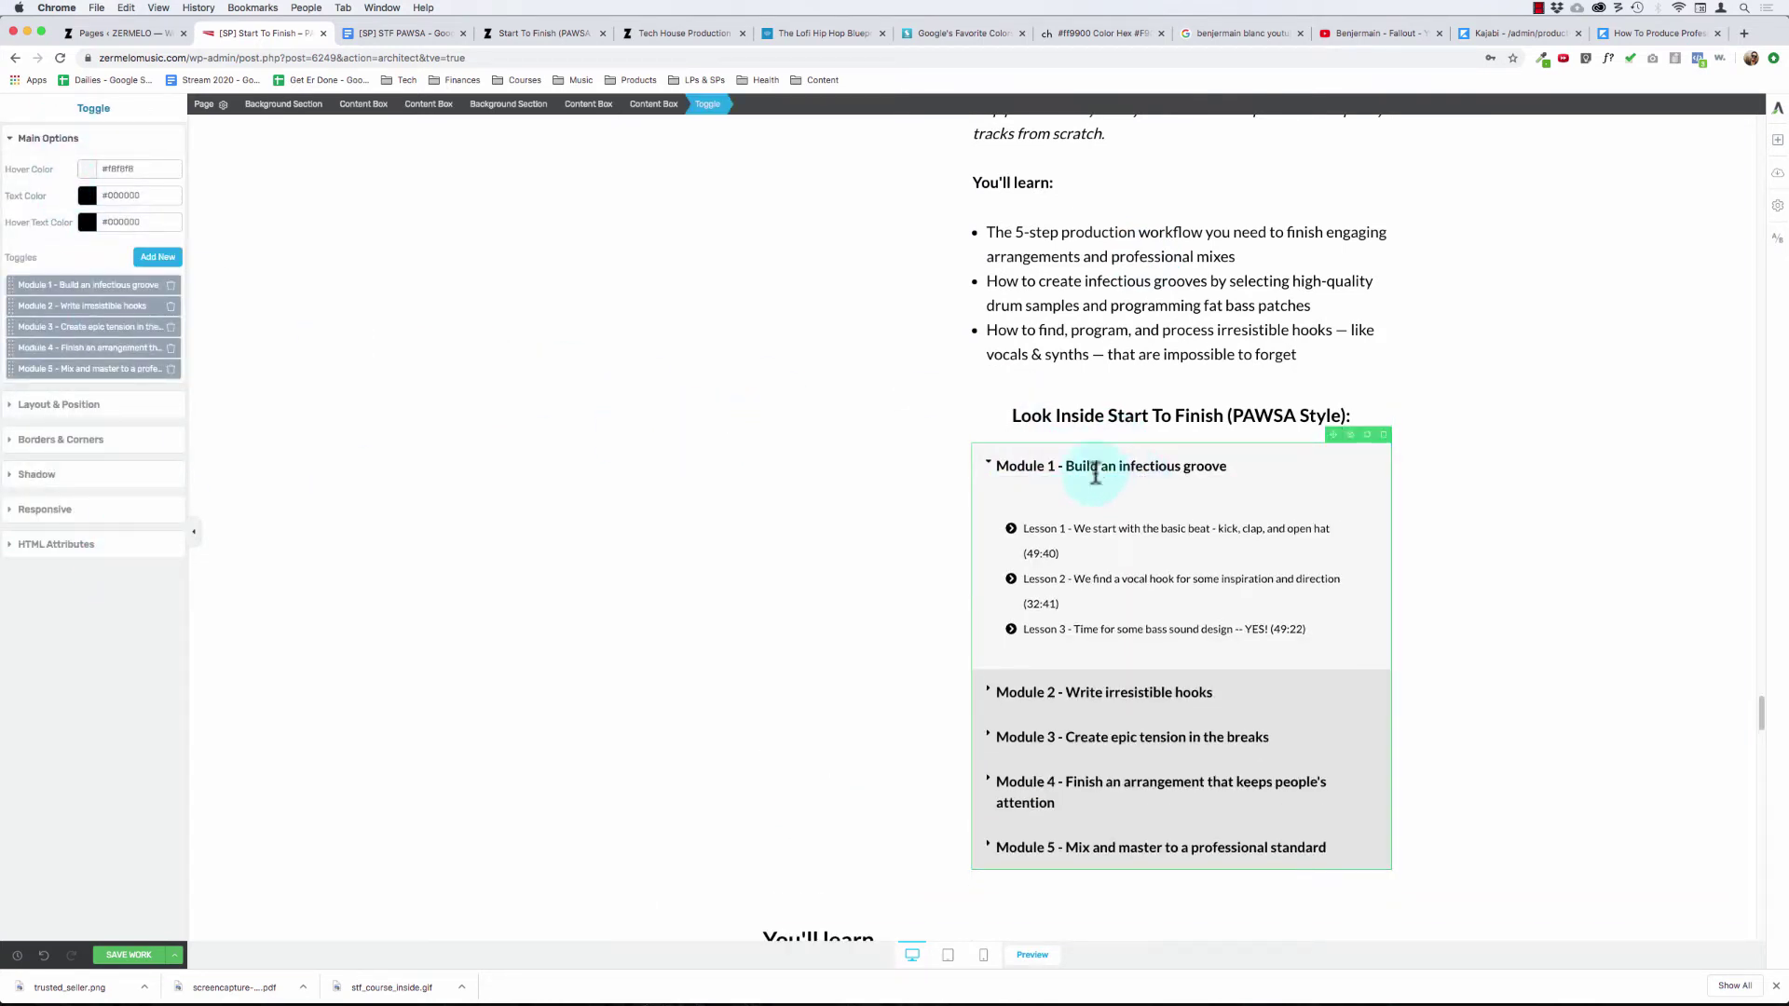
scroll(1167, 496, up, 1)
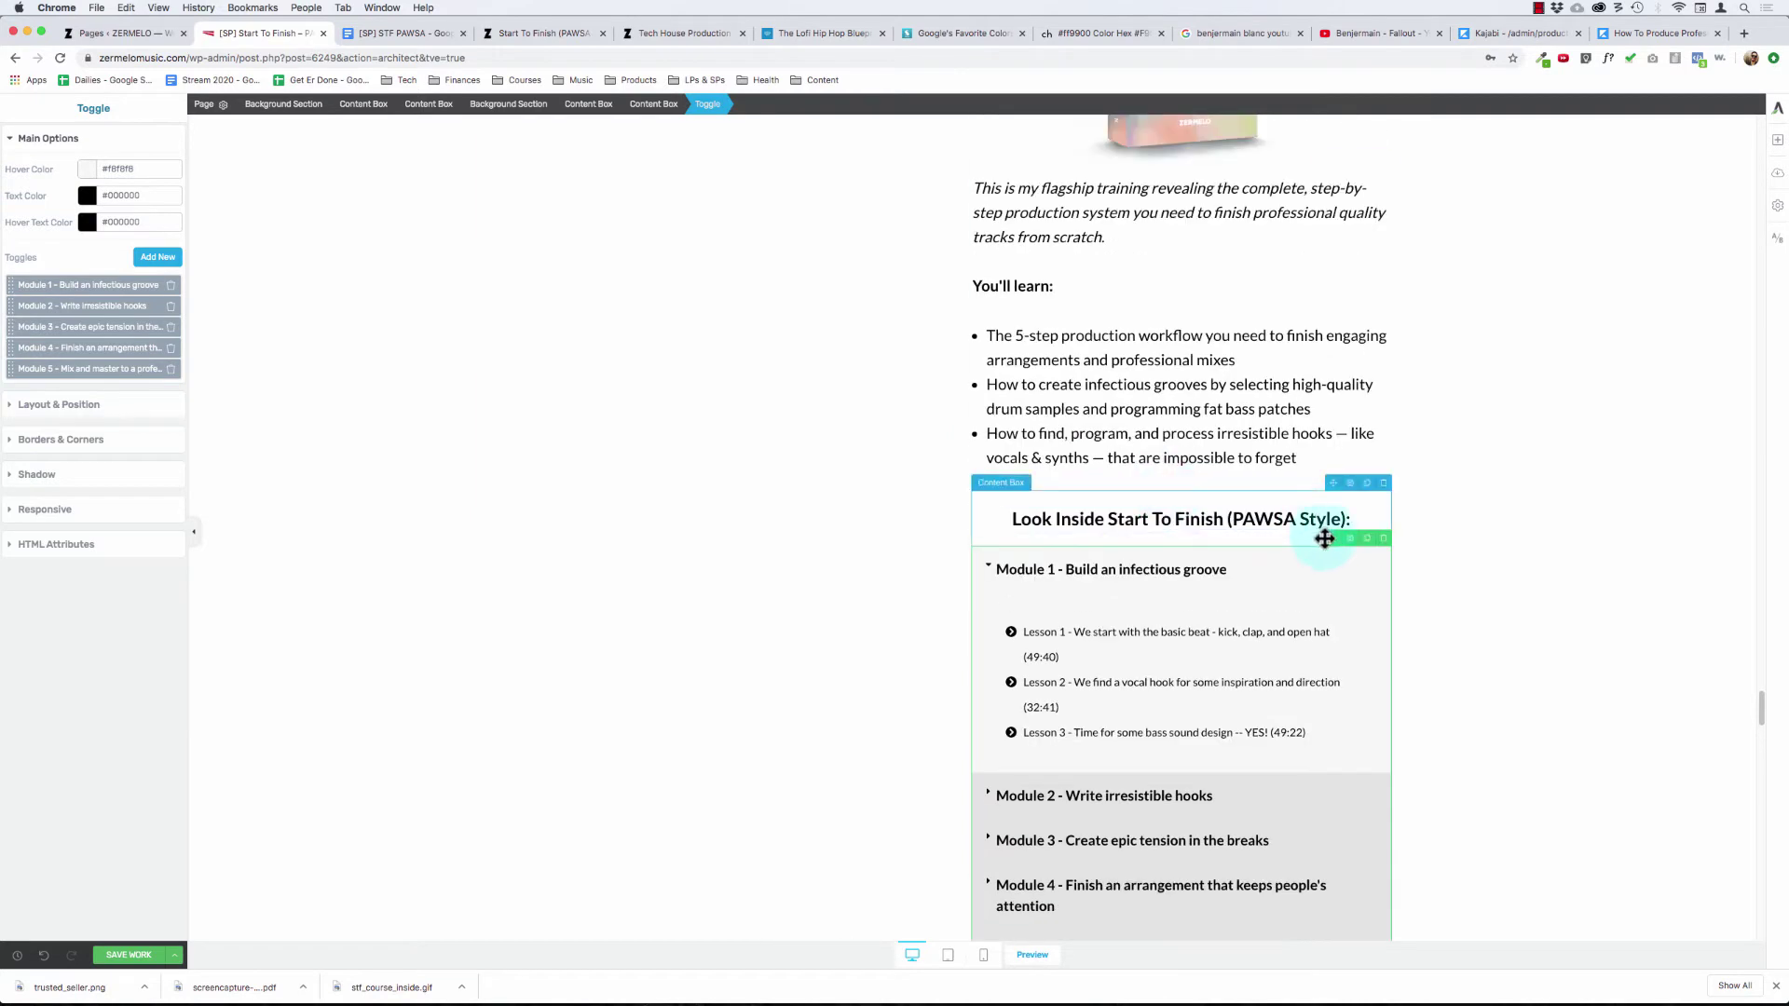
drag(1337, 542, 948, 310)
scroll(829, 522, down, 1)
- Delete the leftover template background section containing the "Start To Finish (PAWSA Style)" heading and product image
click(839, 734)
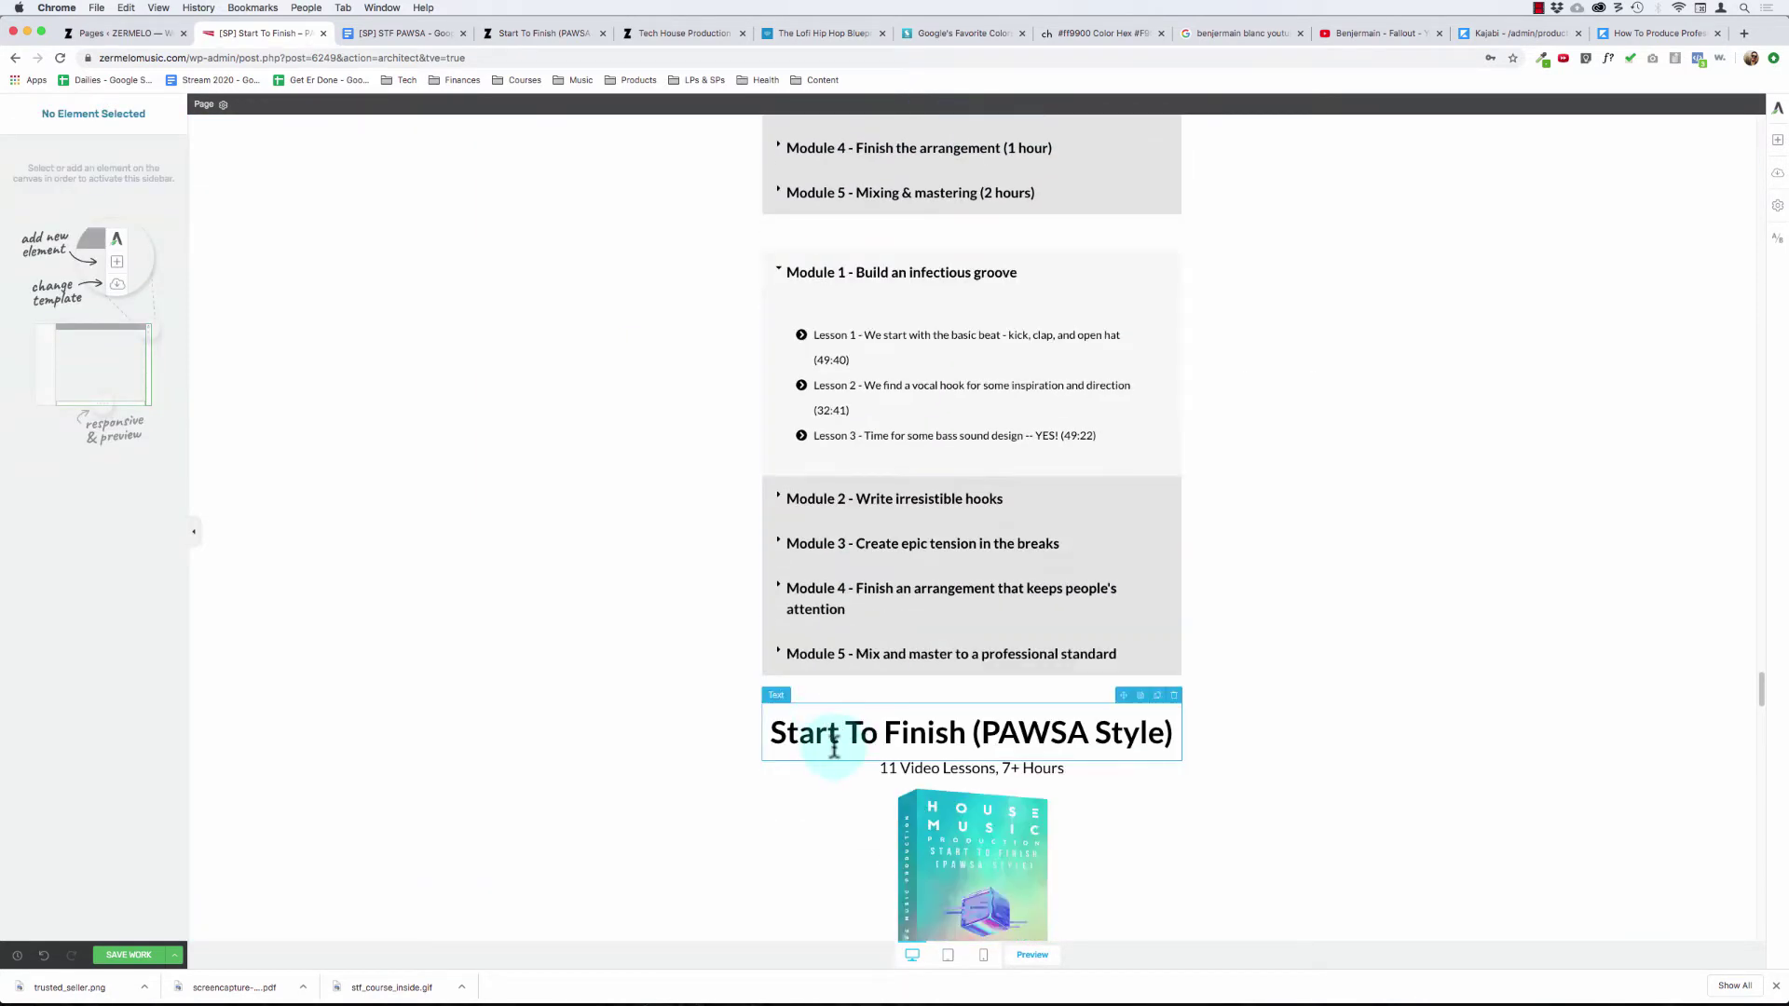
click(523, 105)
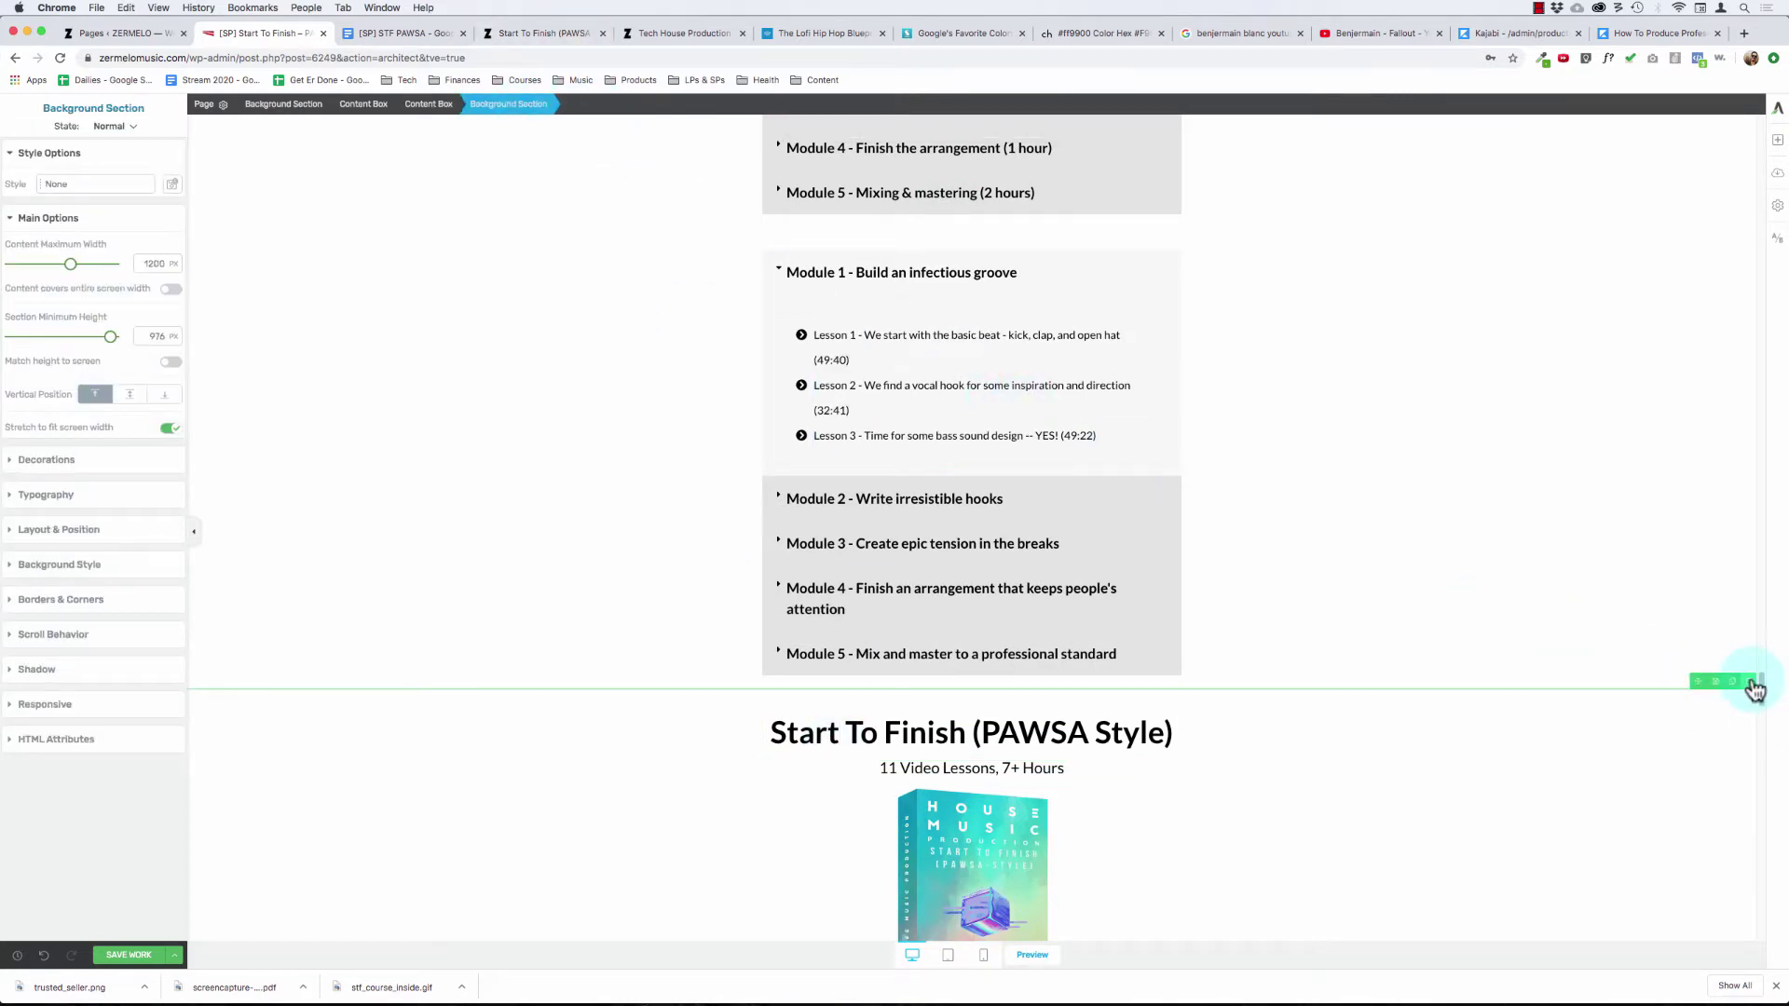
key(Delete)
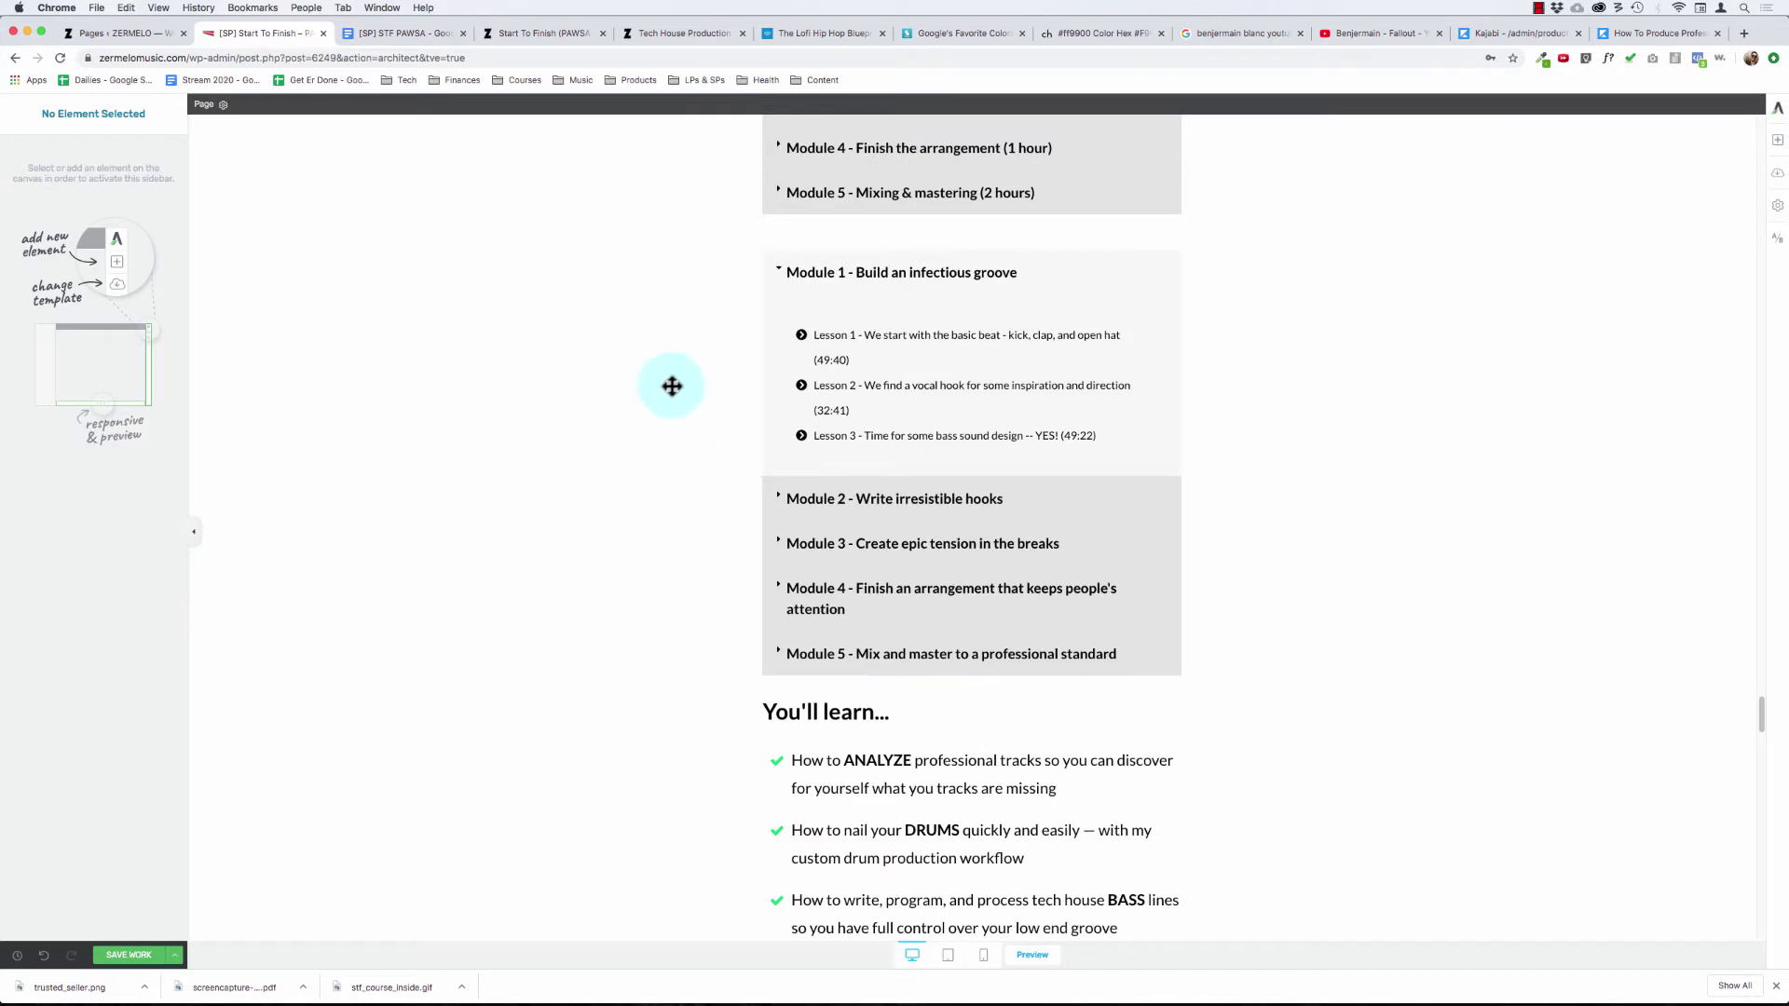
- Change the first headline of the moved toggle to "Module 1 - Start with the groove (2 hours)"
scroll(671, 384, up, 3)
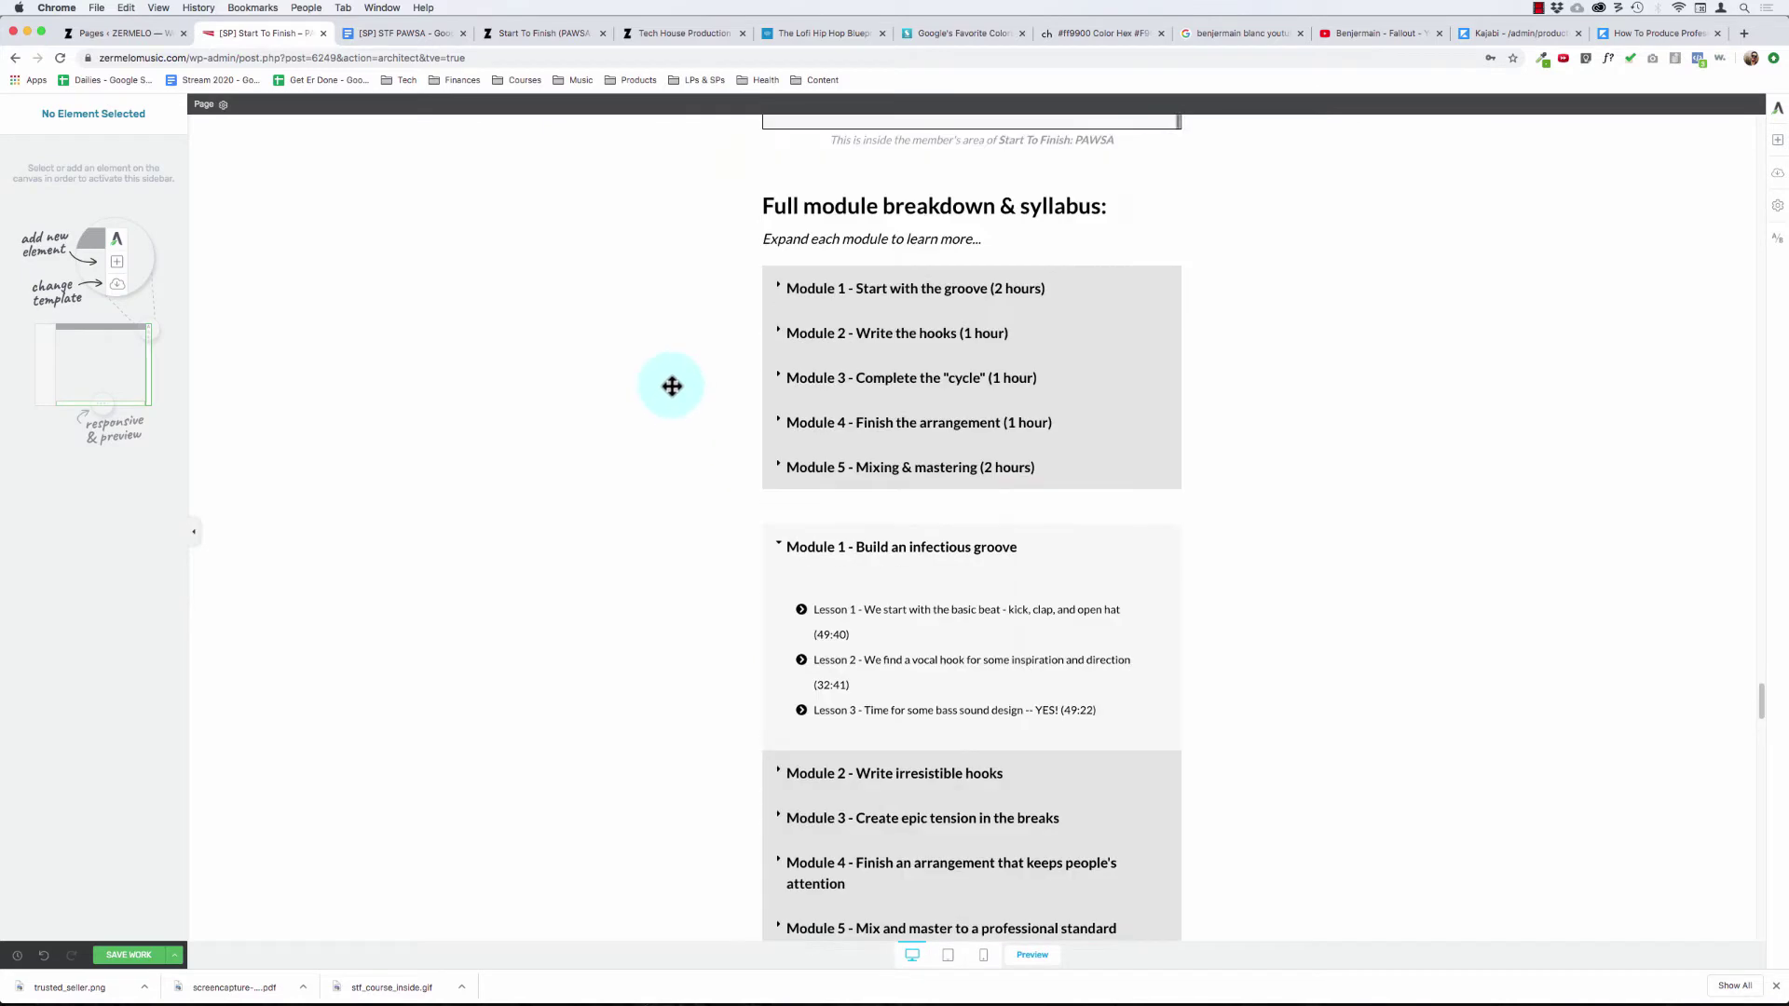
click(868, 526)
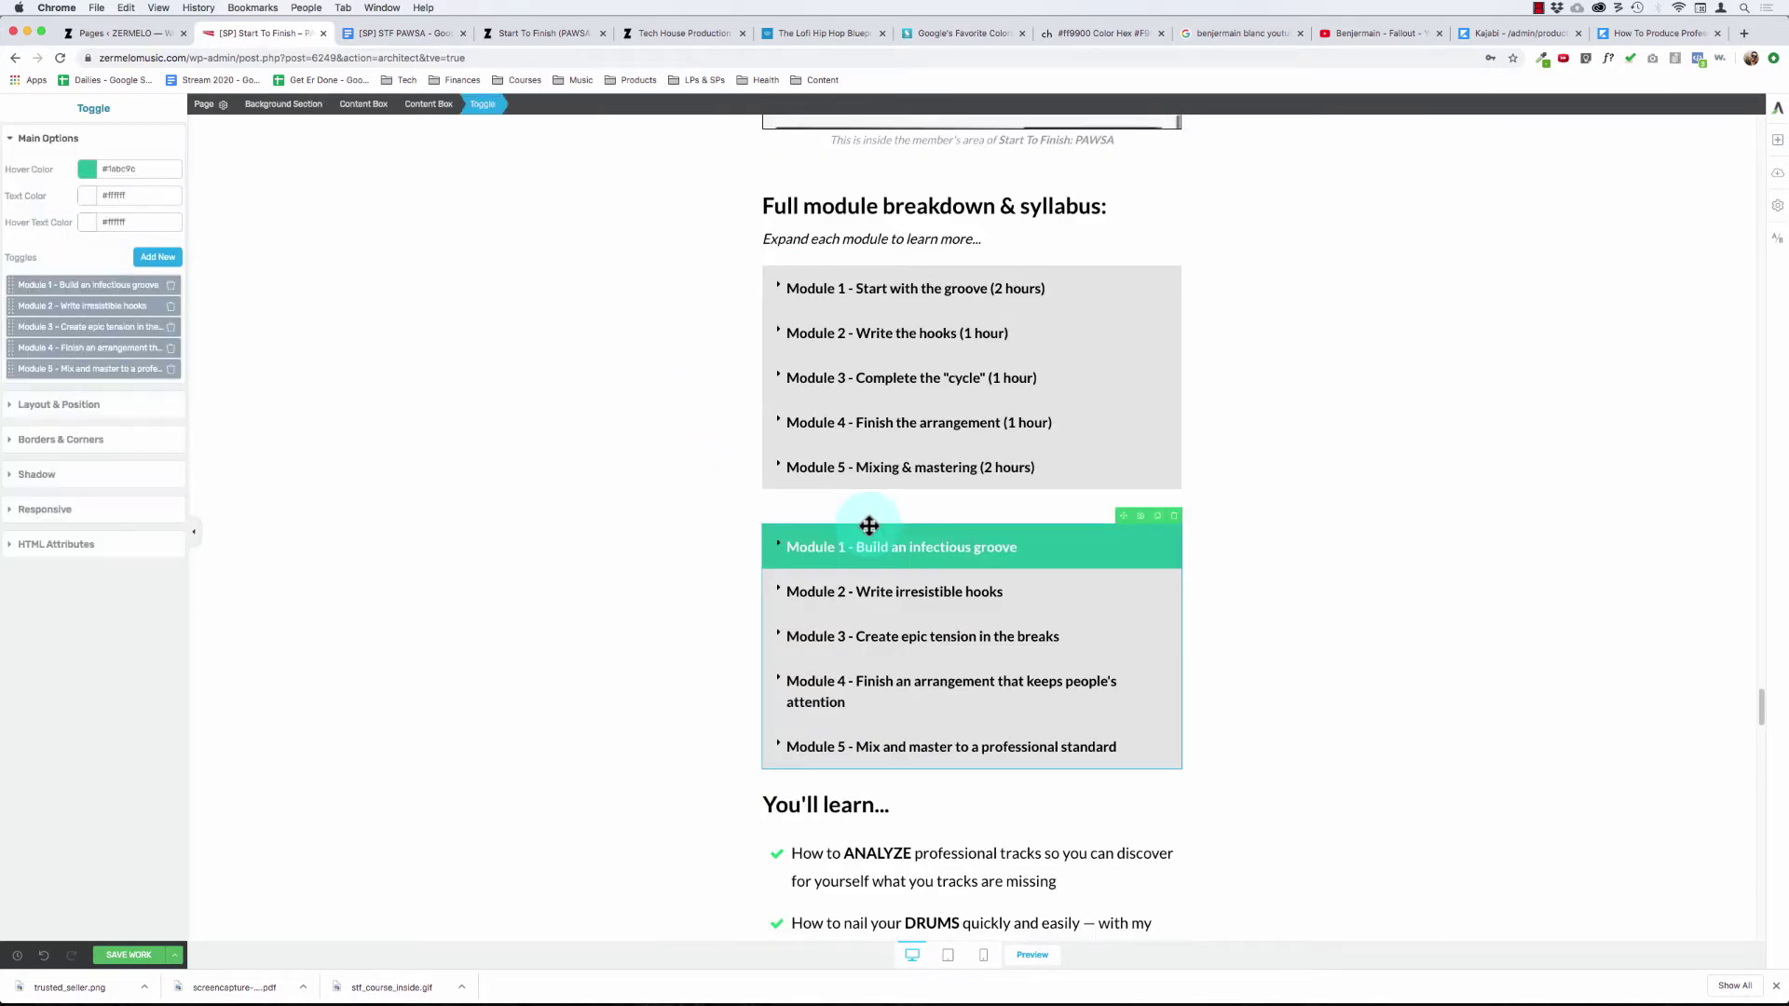
click(859, 269)
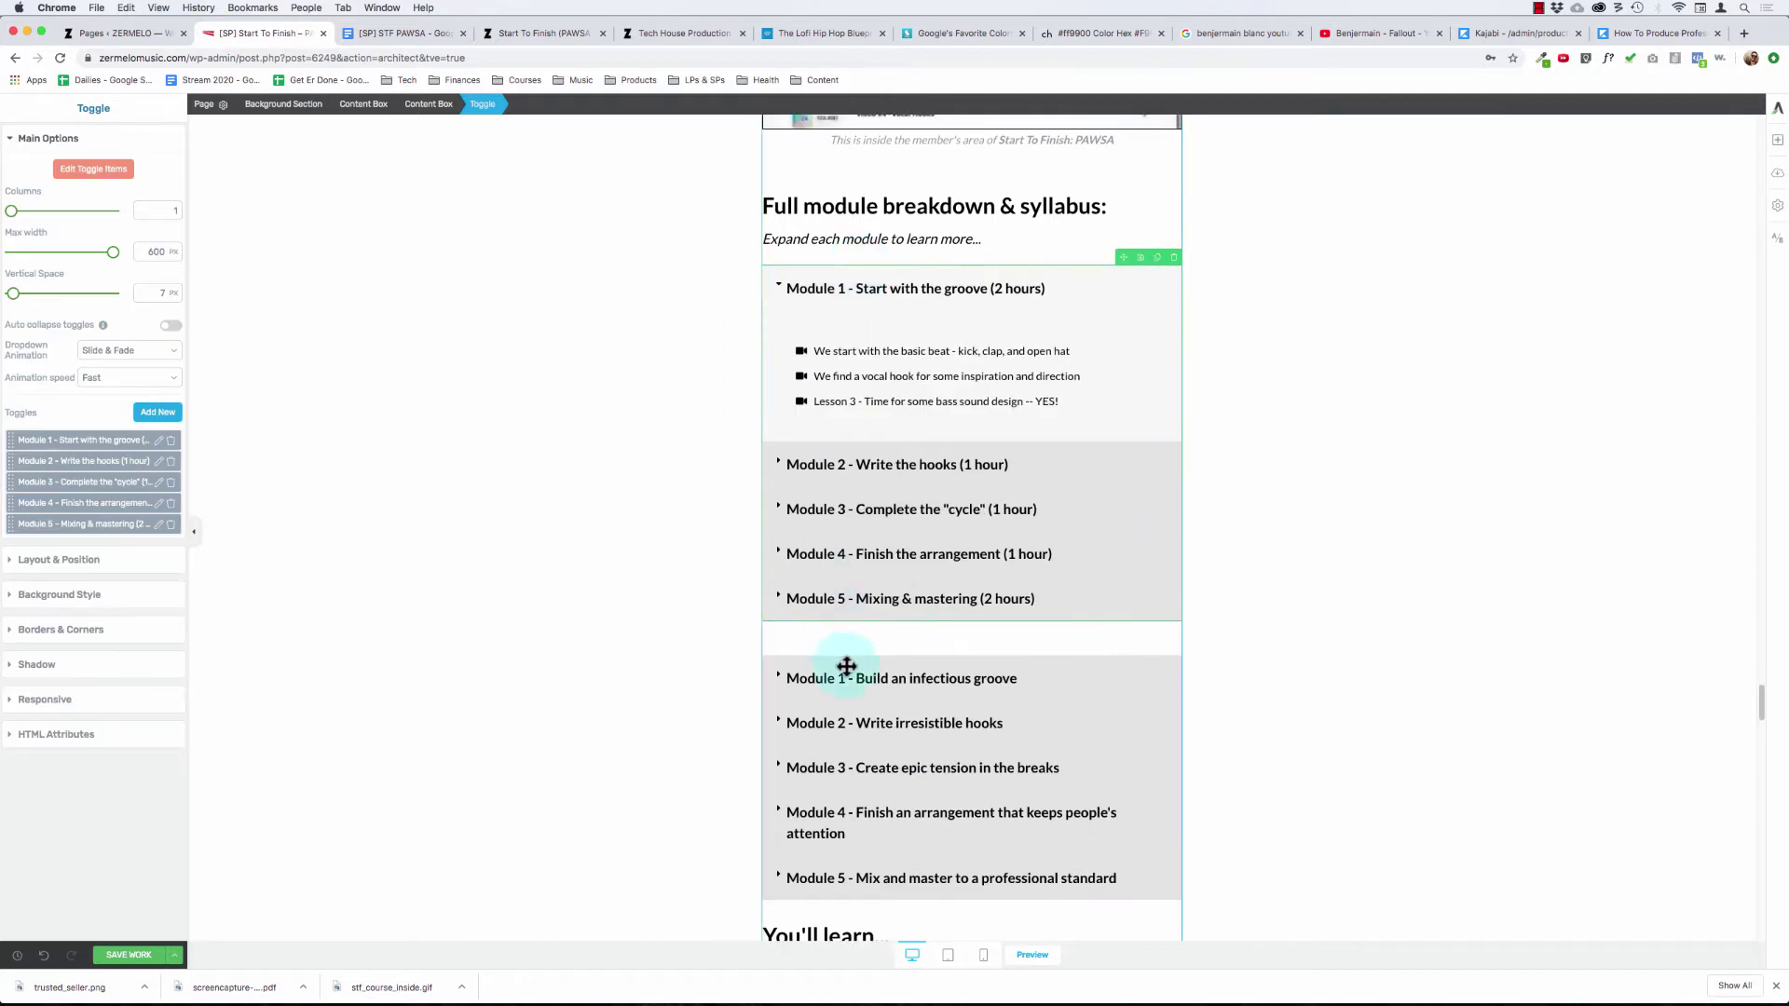
click(877, 685)
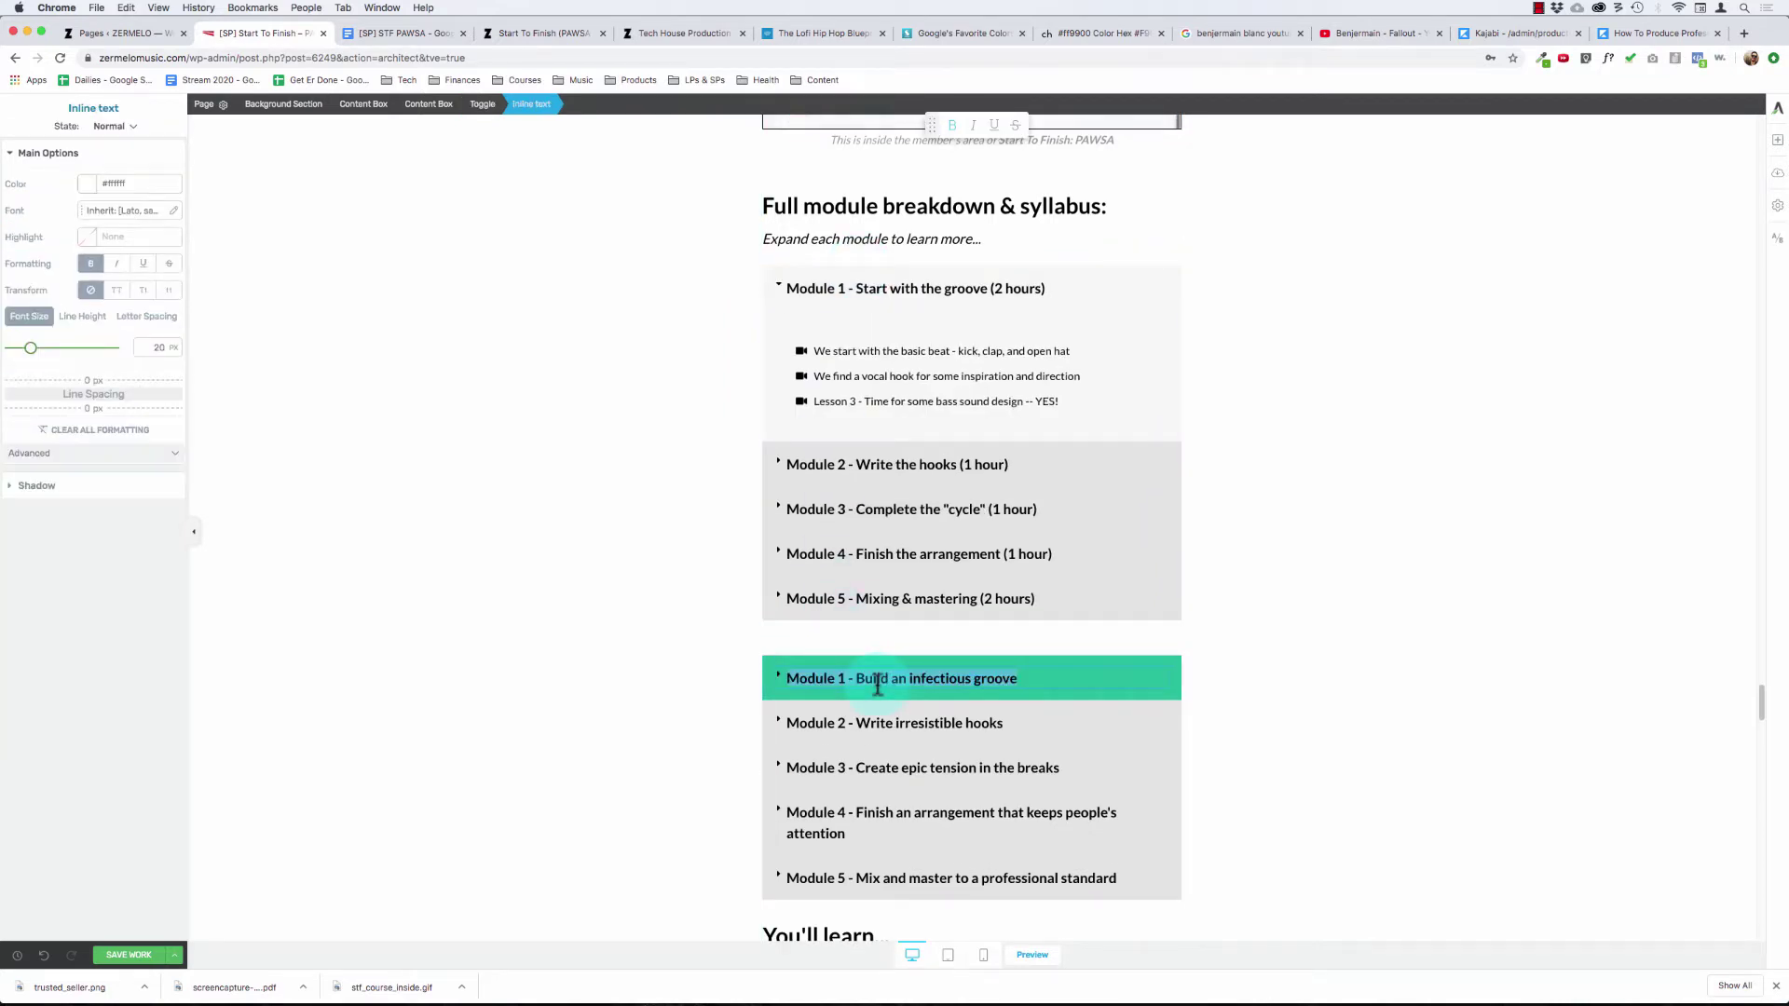
key(Right)
key(alt+shift+Left)
key(alt+shift+Left)
key(alt+shift+Left)
key(alt+shift+Left)
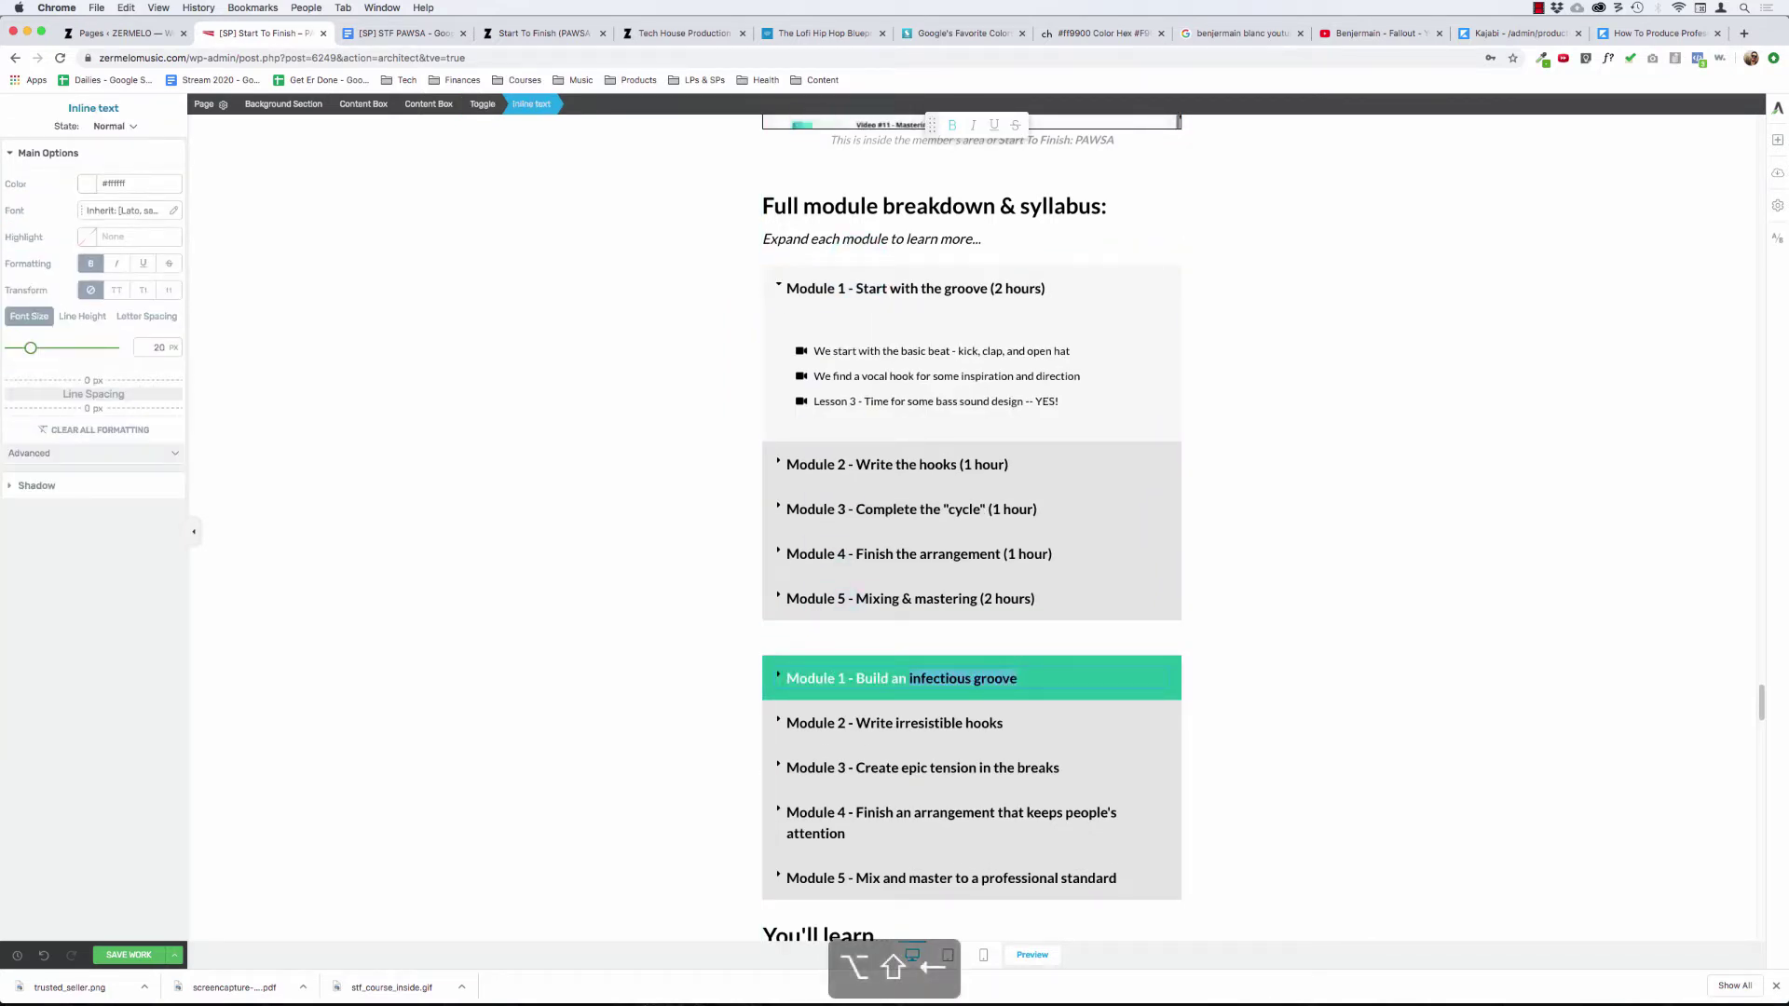
text(Start)
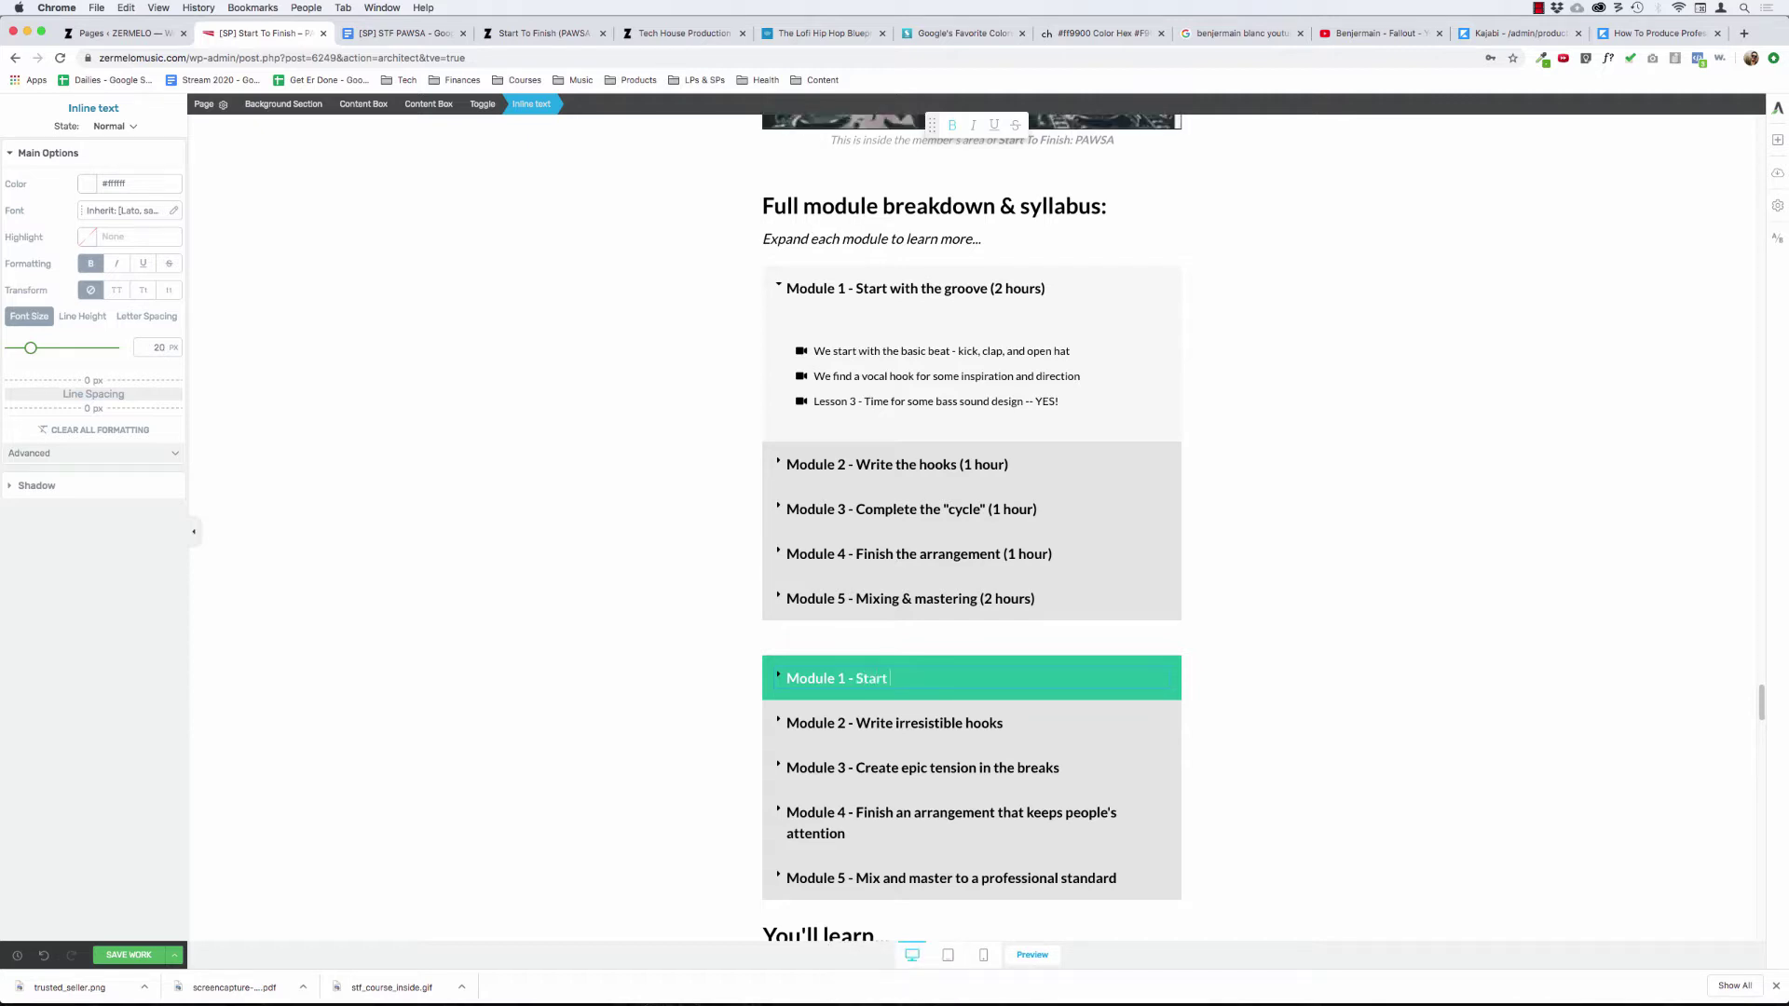
text( with the groove (2 hours)
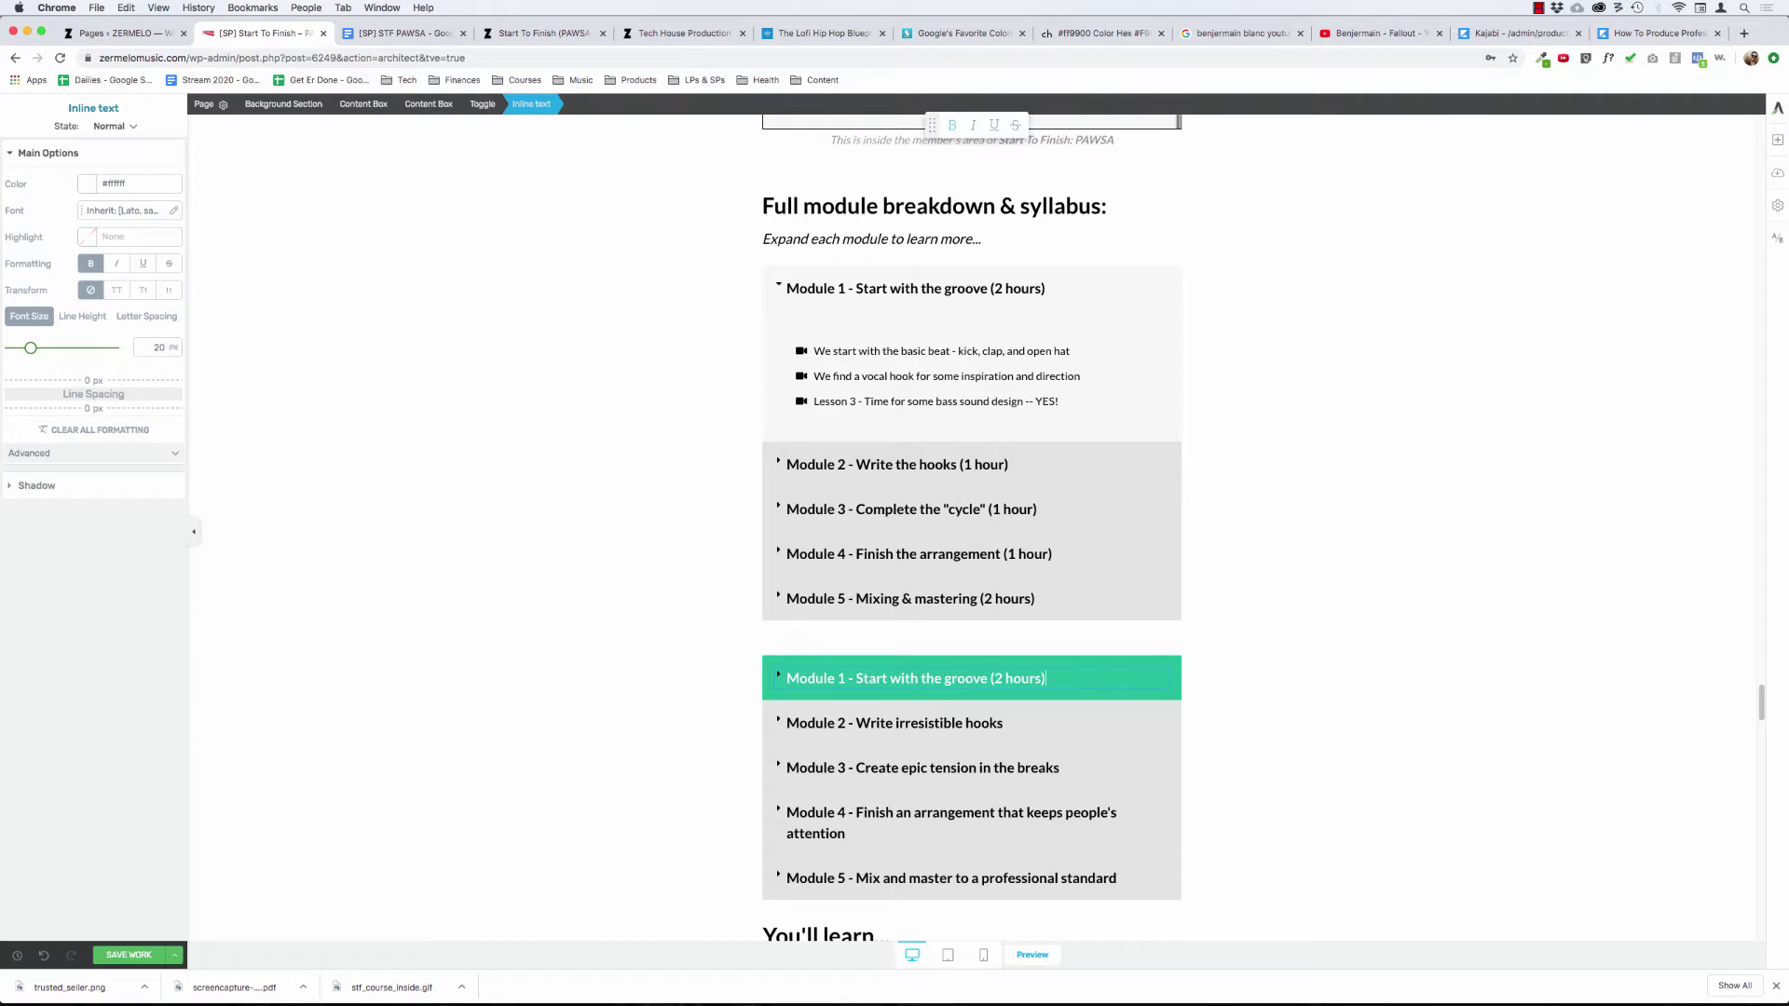
- Change the second headline of the moved toggle to "Module 2 - Write the hooks (1 hour)"
double_click(912, 723)
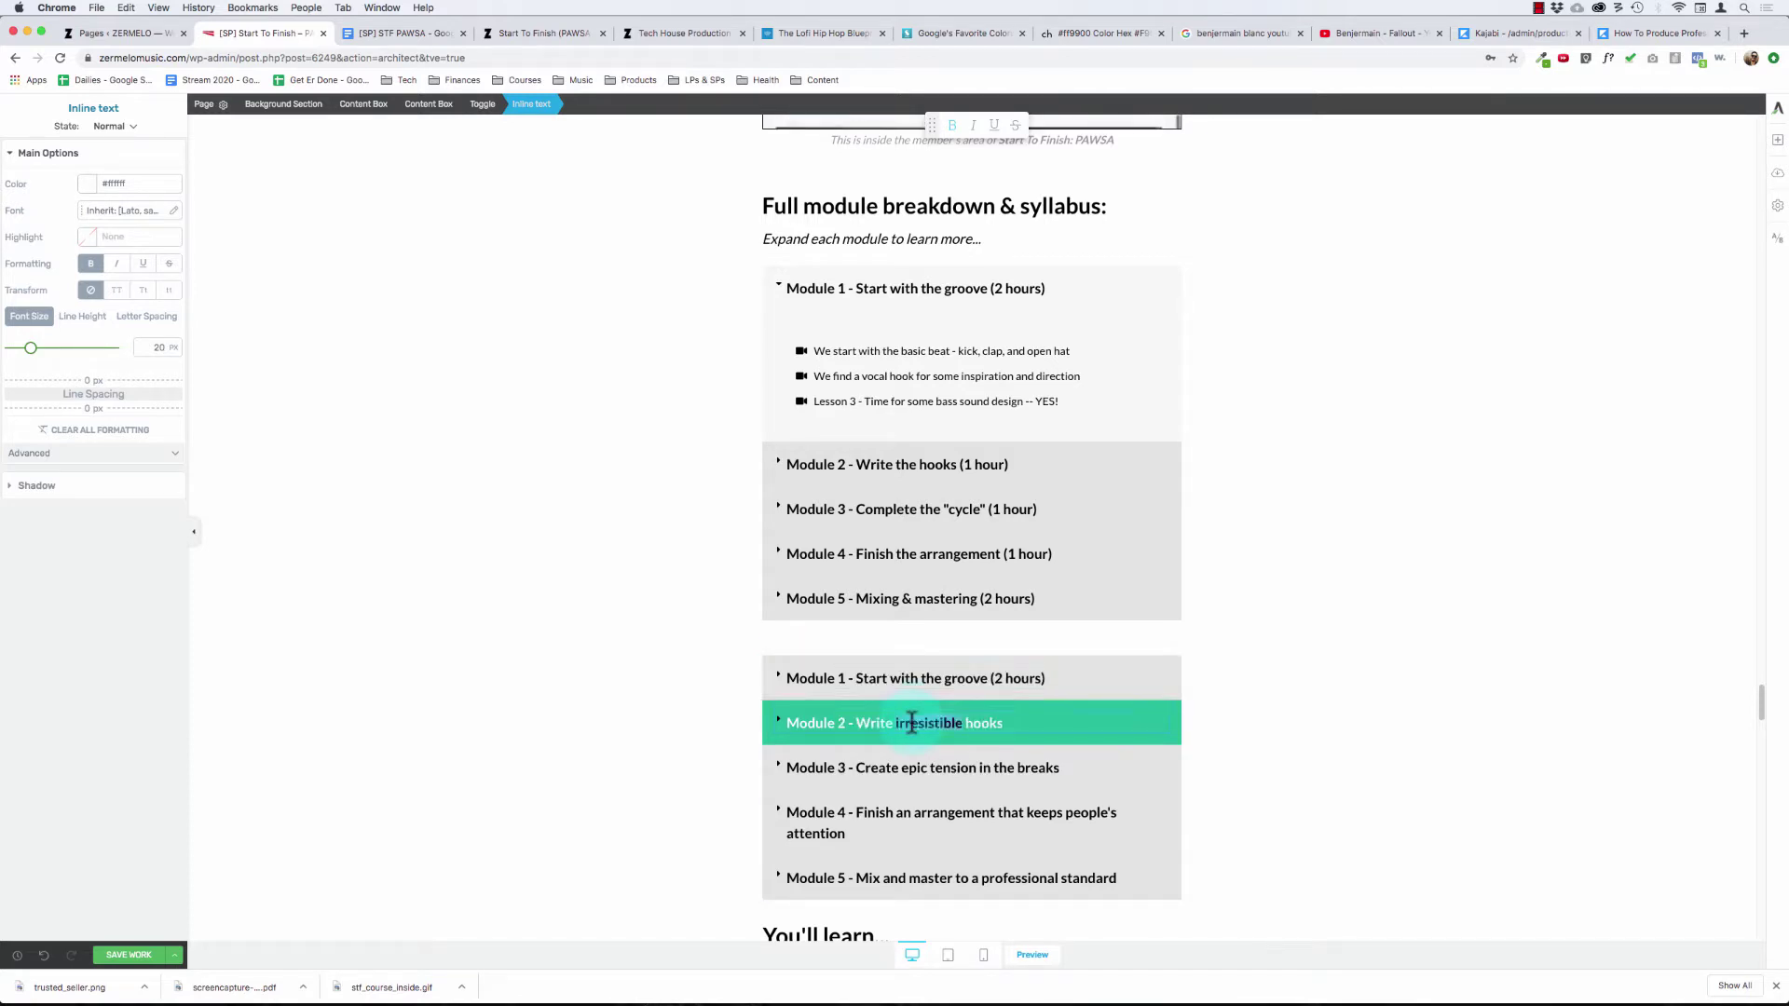
key(Left)
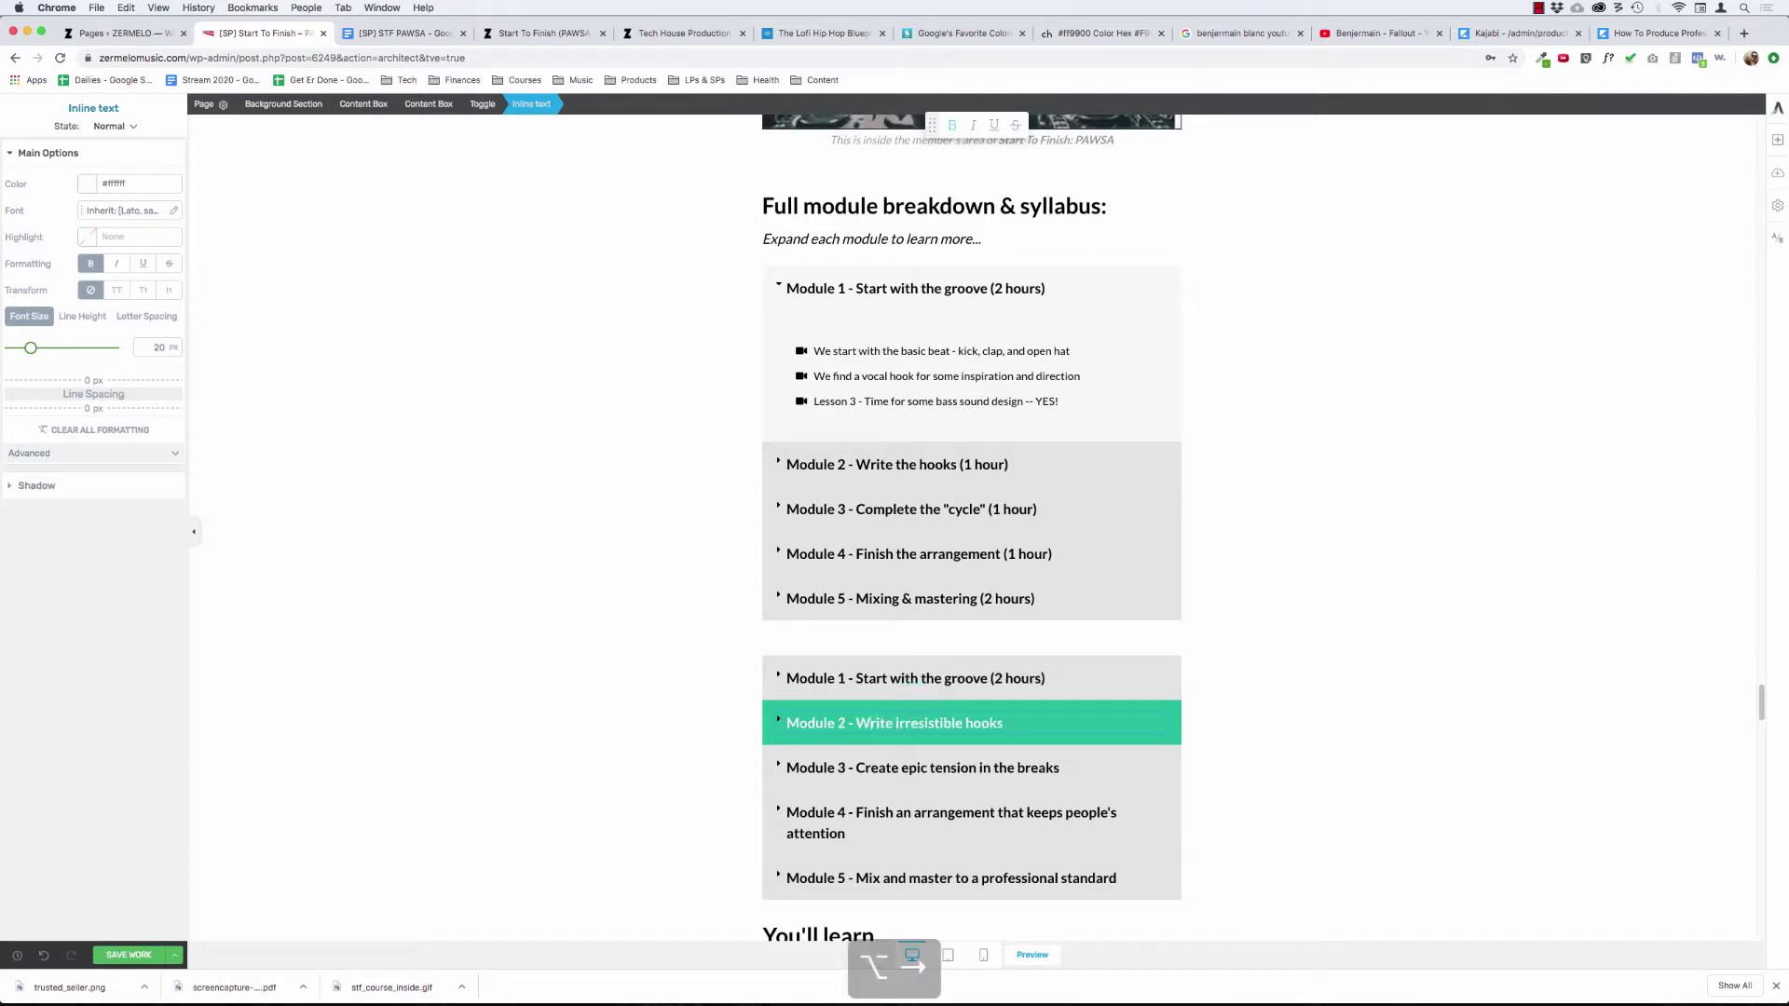
key(alt+shift+Right)
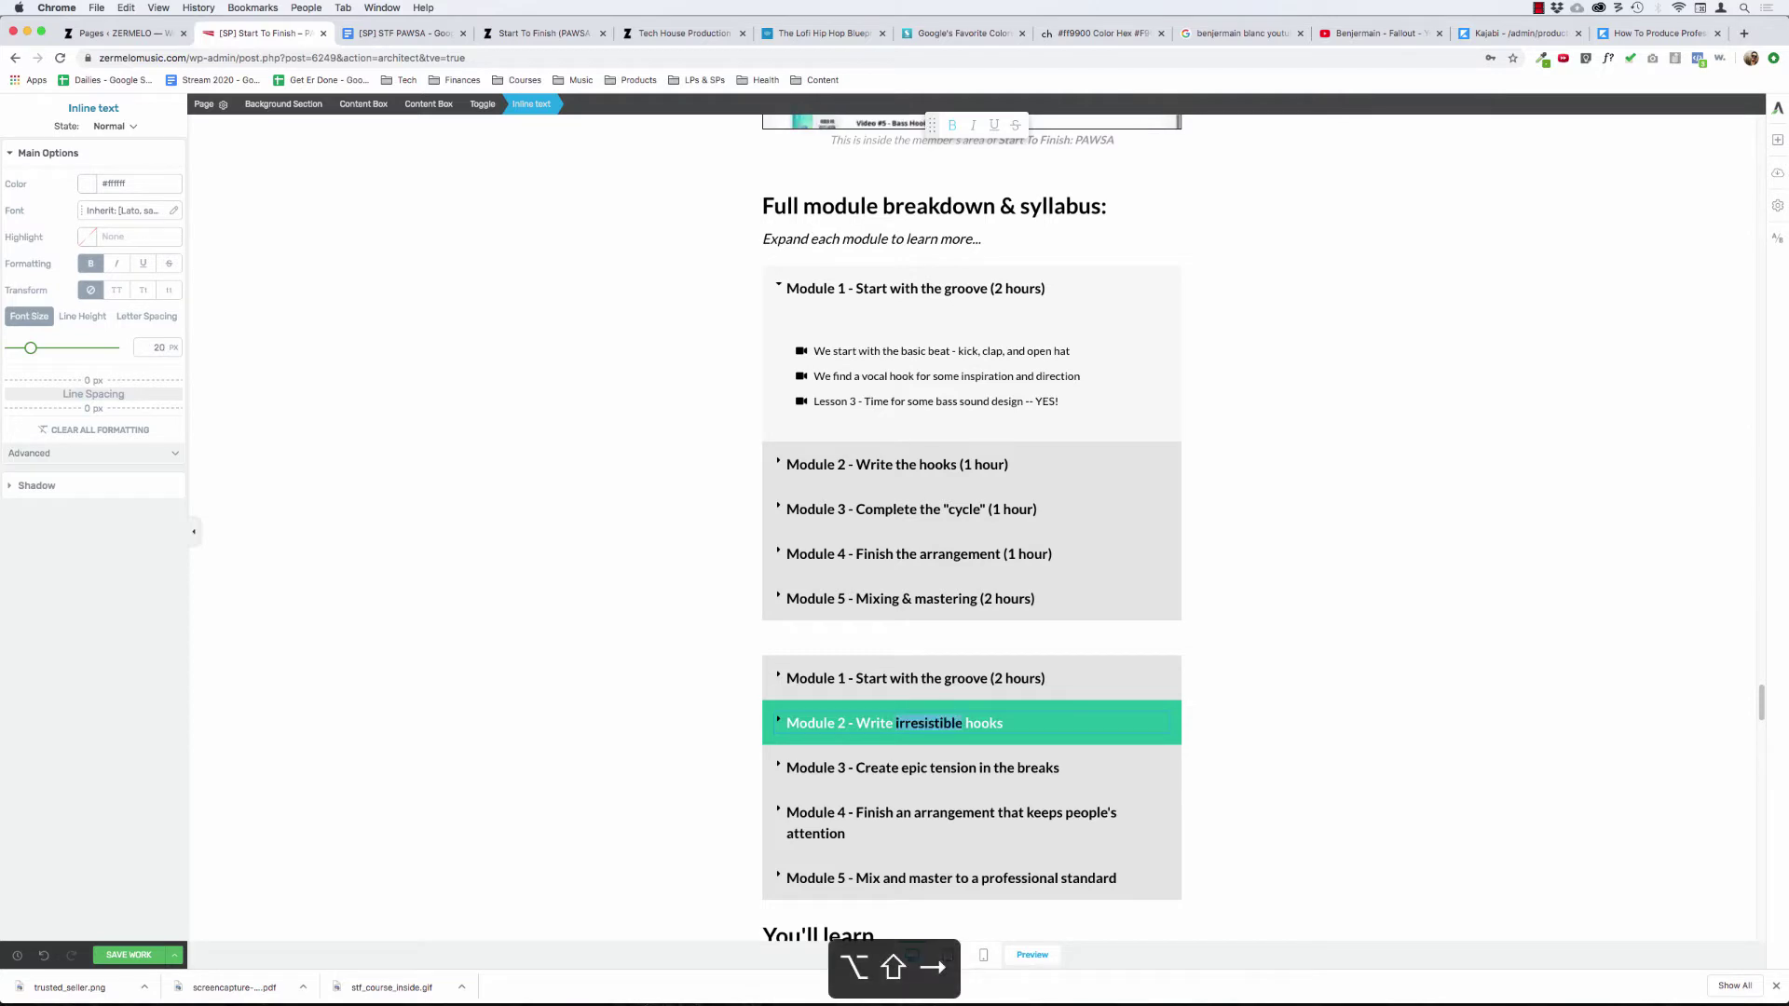
text(the)
key(super+Right)
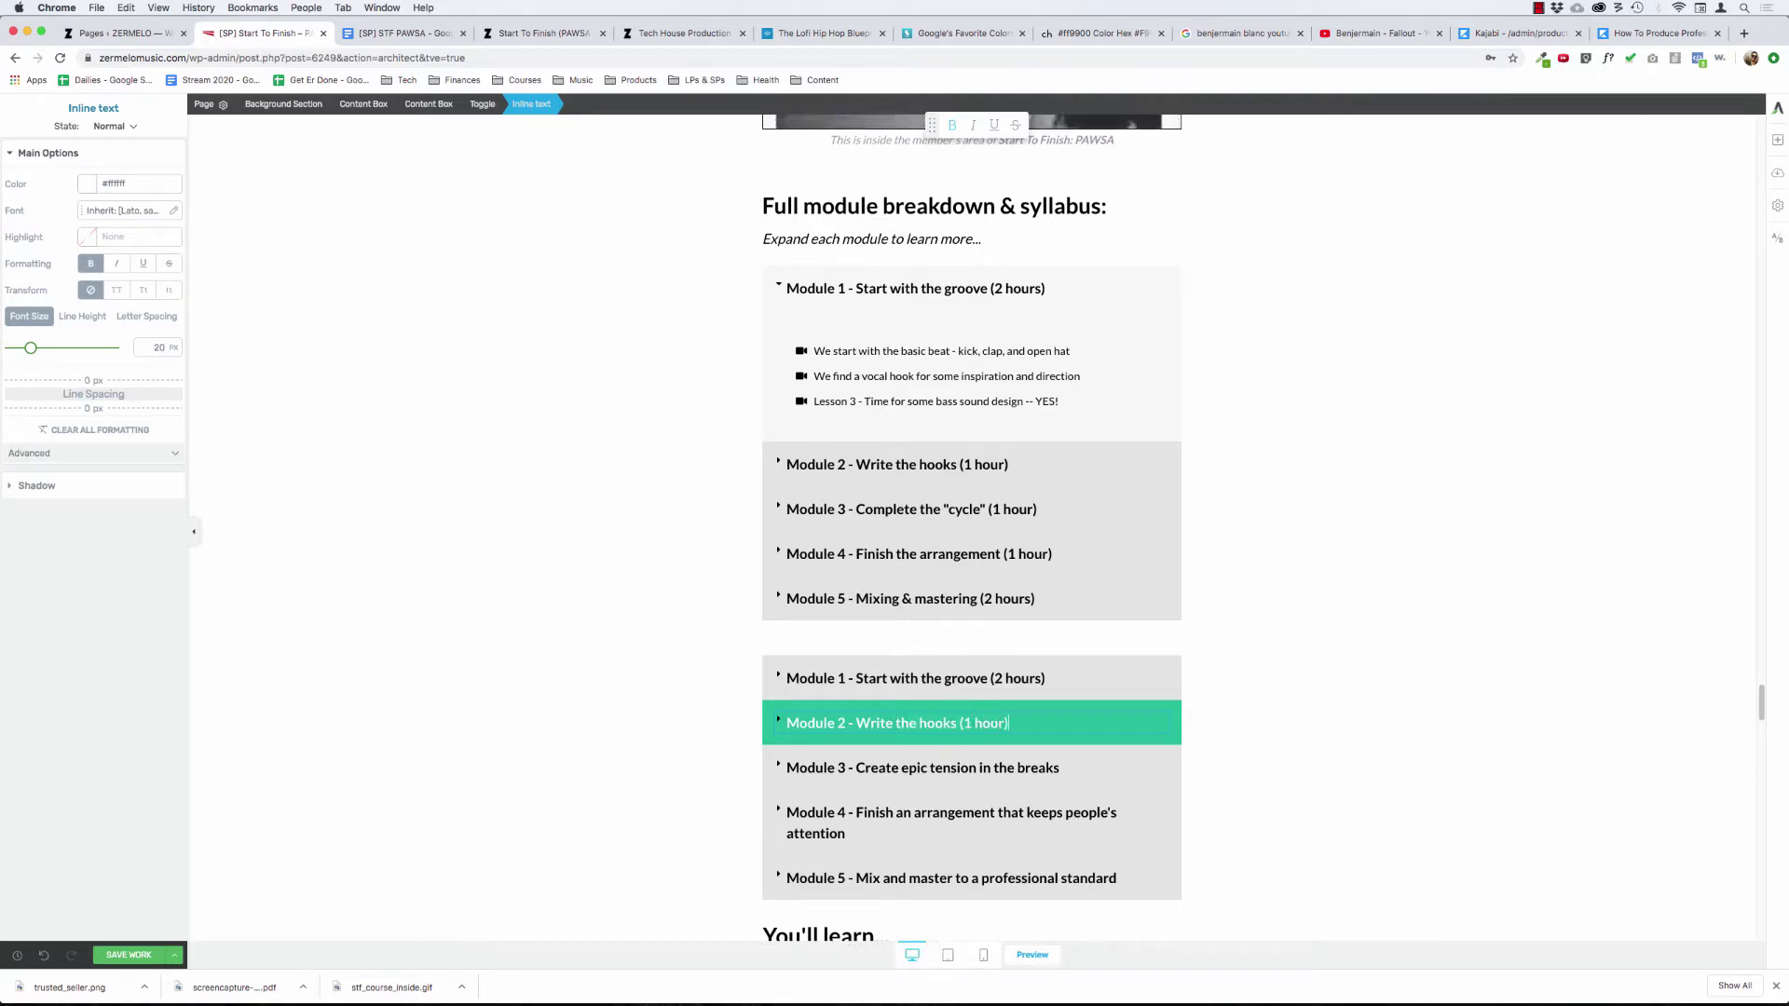
- Change the third headline of the moved toggle to "Module 3 - Complete the "cycle" (1 hour)"
key(alt+Right)
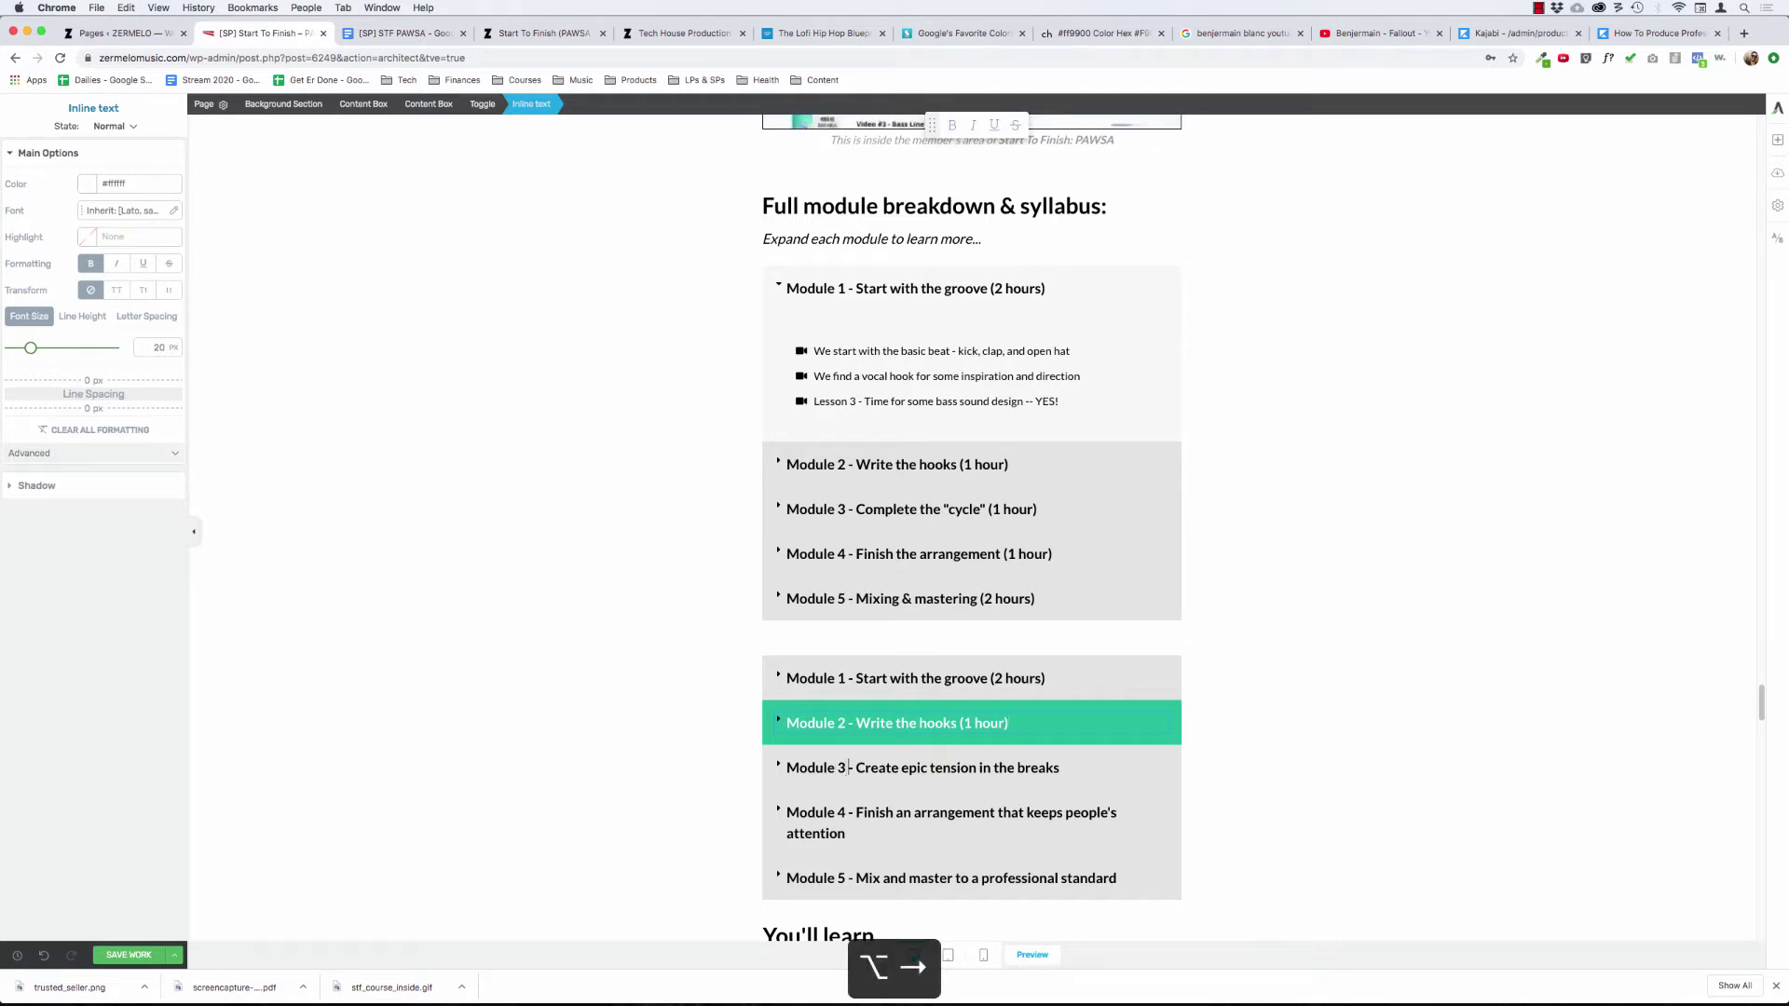
key(shift+super+Right)
text(Complete the "cycle" (1 hour)
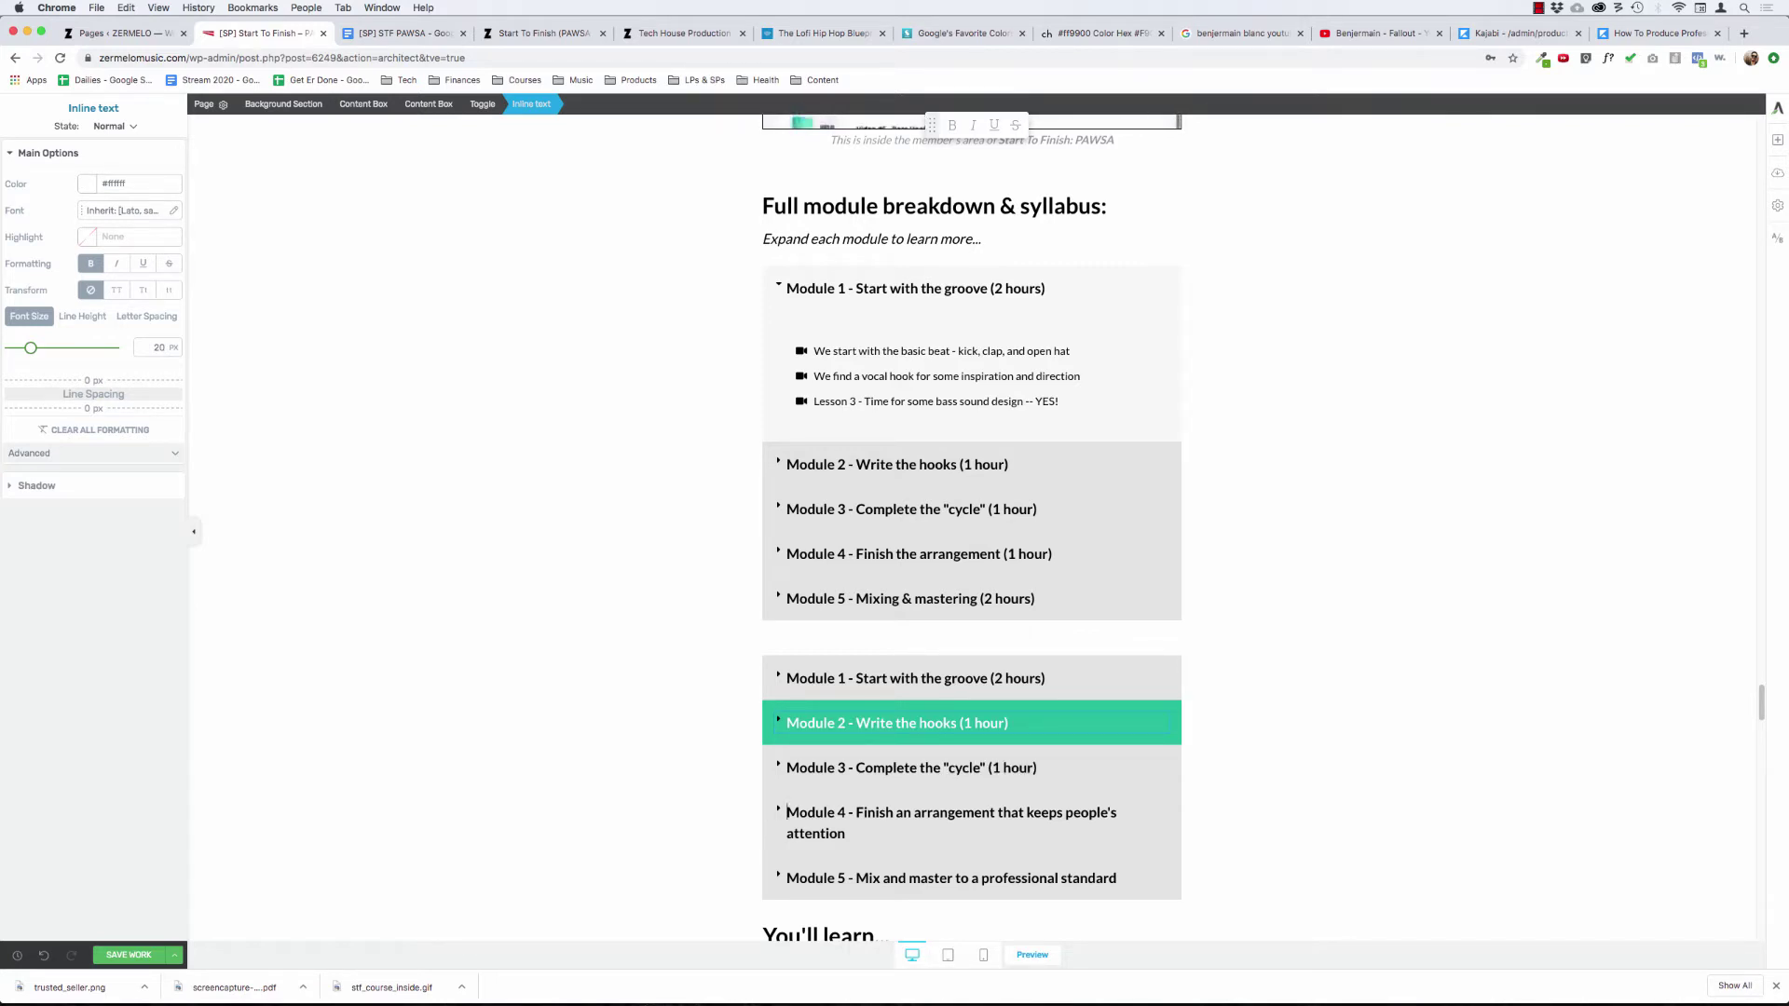
- Change the fourth headline of the moved toggle to "Module 4 - Finish the arrangement (1 hour)"
key(alt+Right)
key(alt+Right)
key(alt+Right)
key(alt+Right)
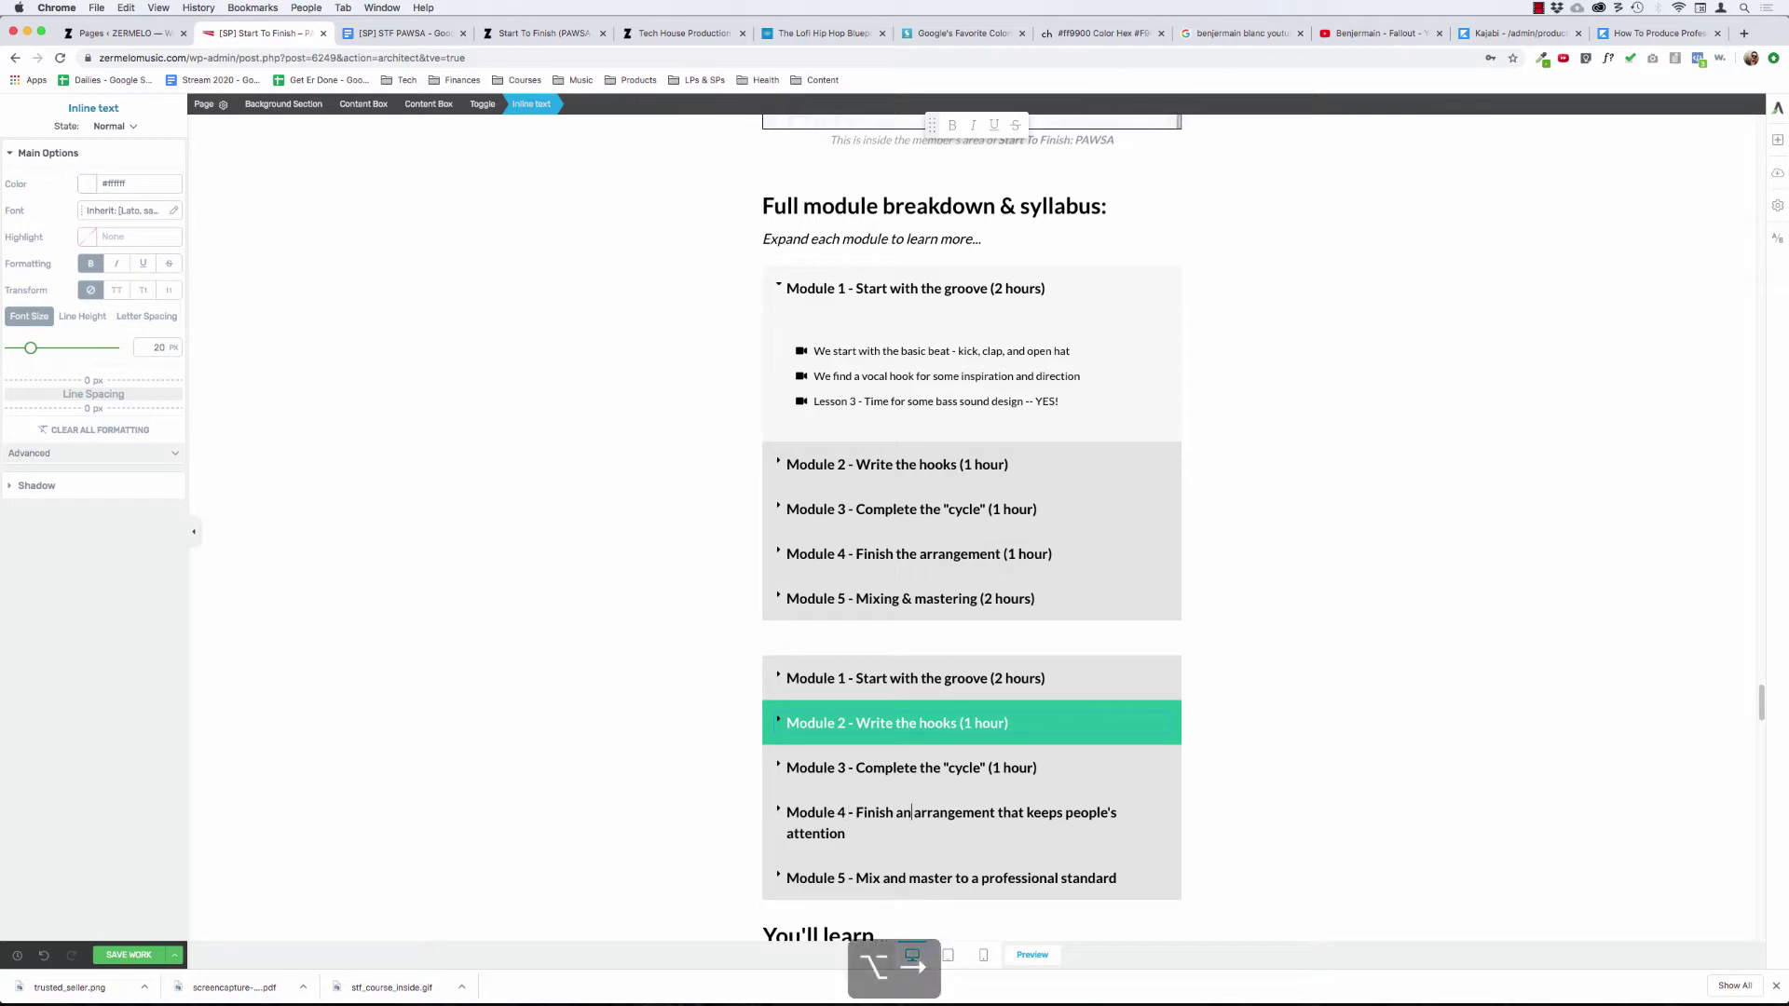
key(alt+BackSpace)
text(the)
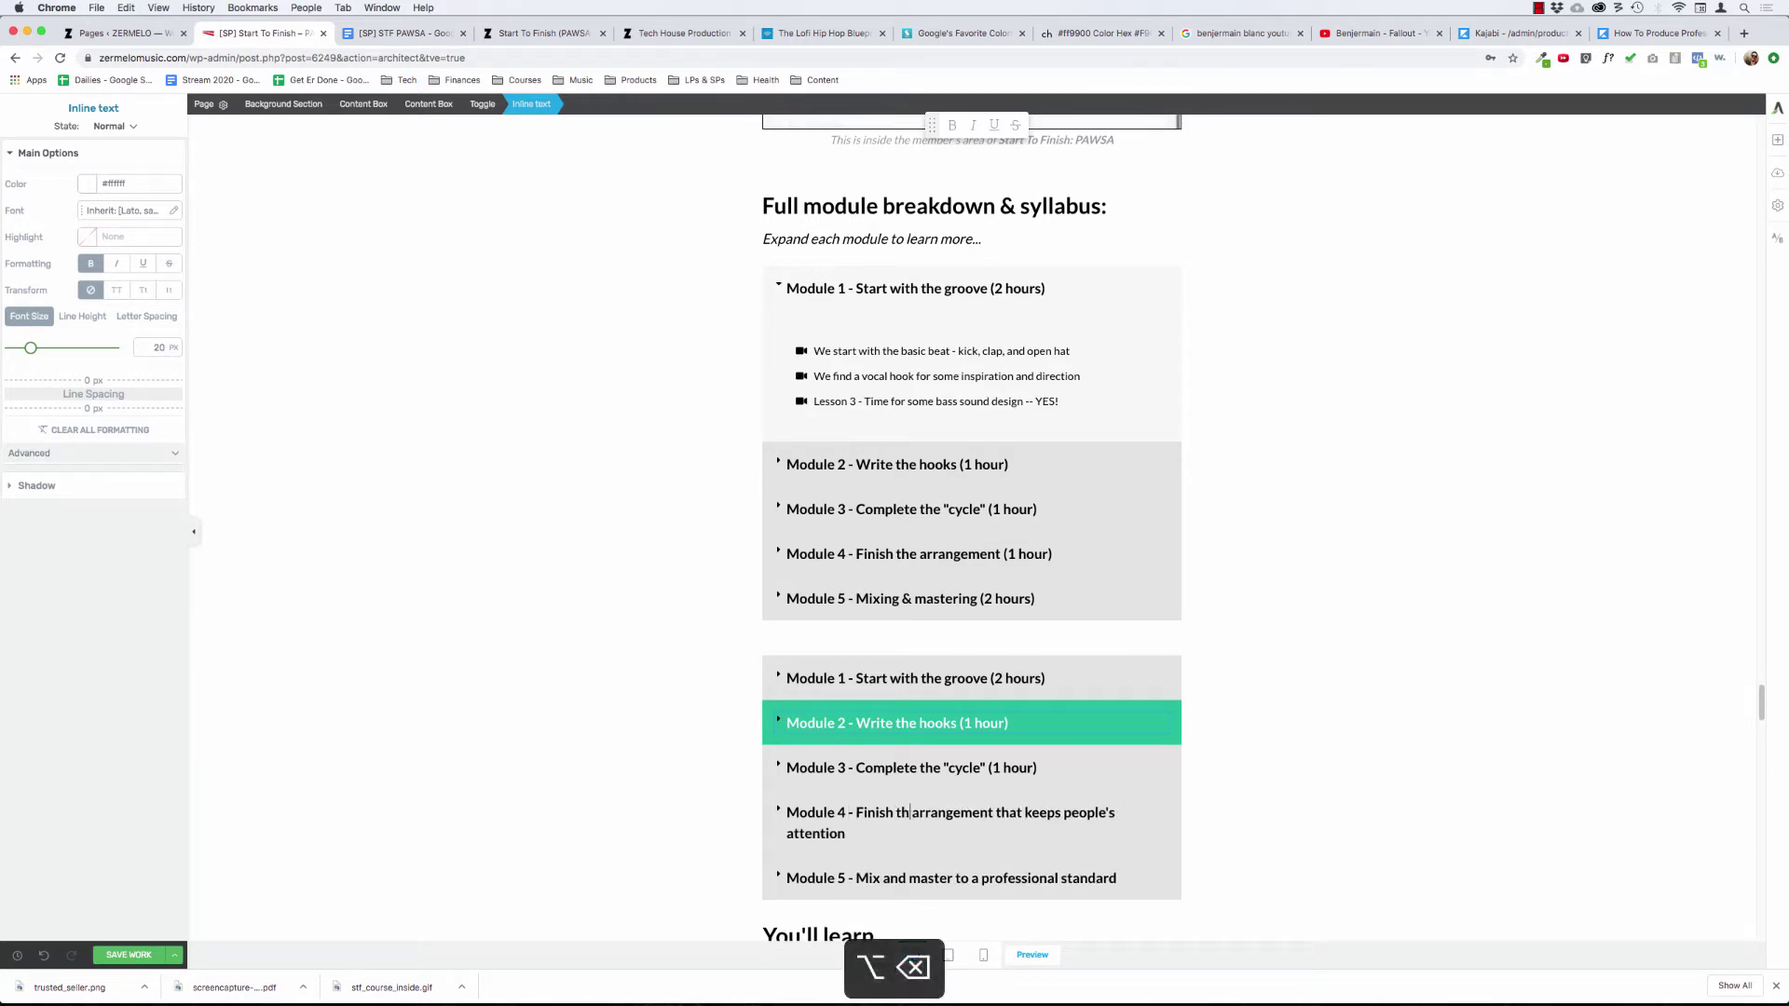
key(alt+Right)
key(shift+alt+Right)
key(shift+alt+Right)
key(shift+alt+Right)
key(shift+alt+Right)
key(BackSpace)
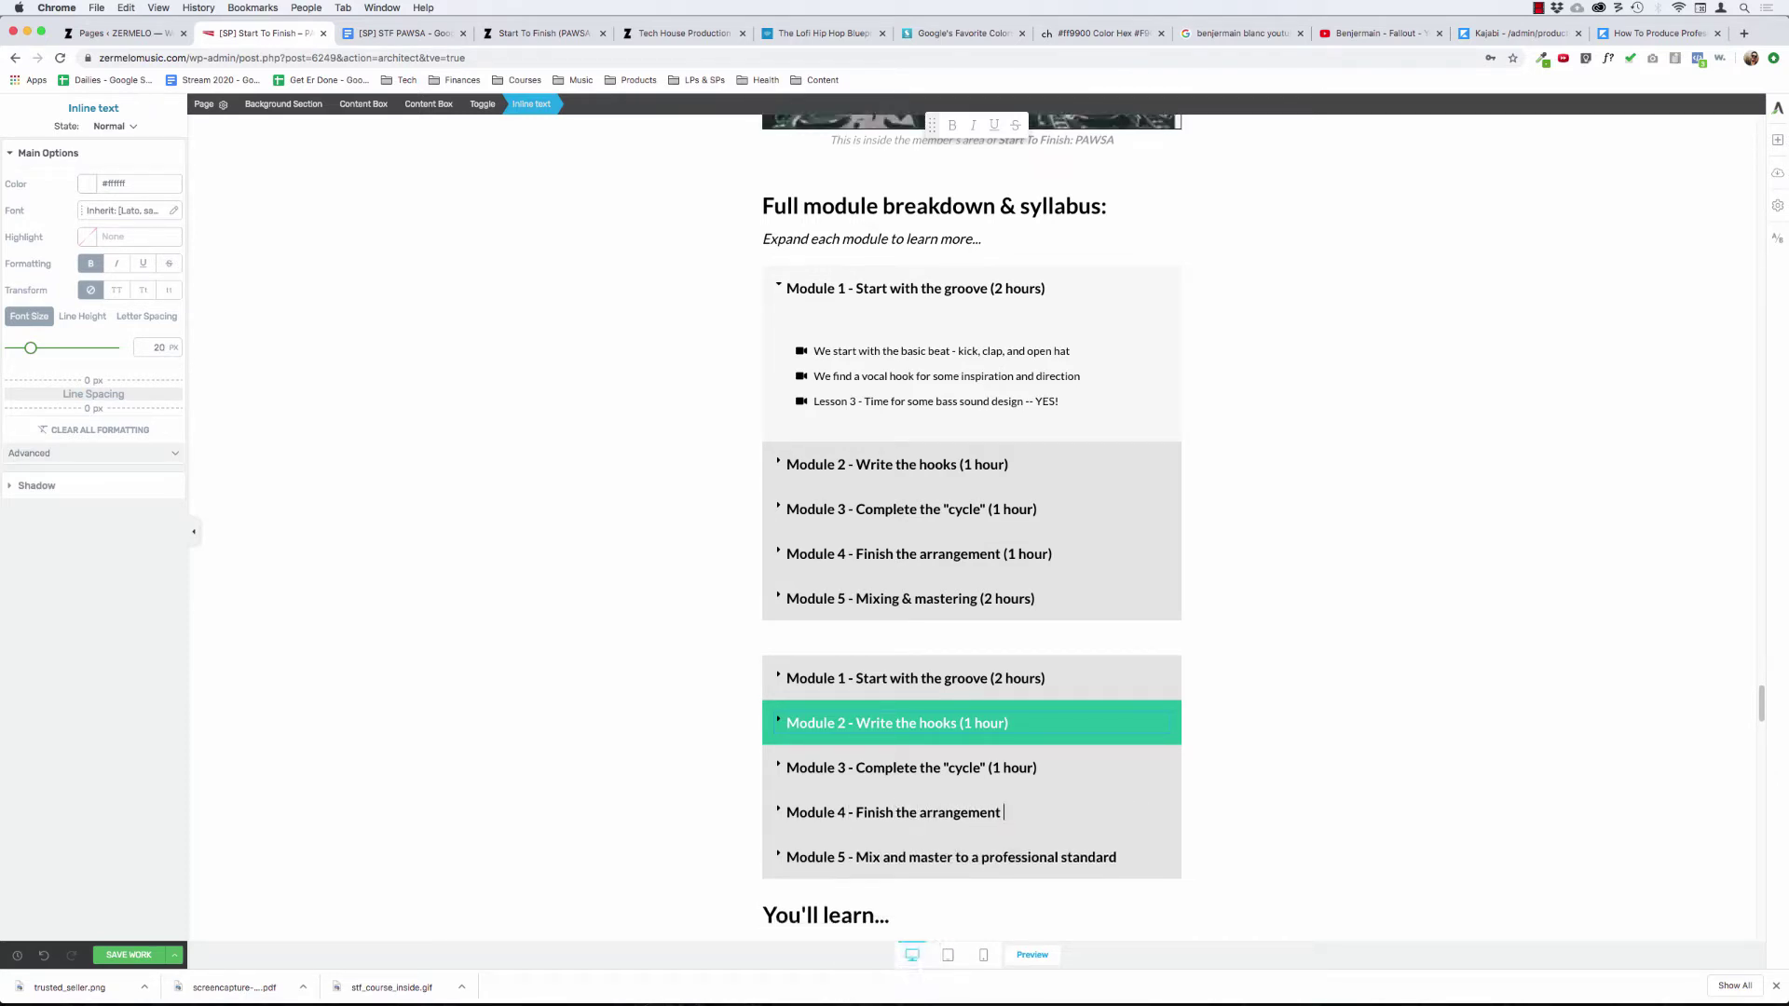
text((1 hour)
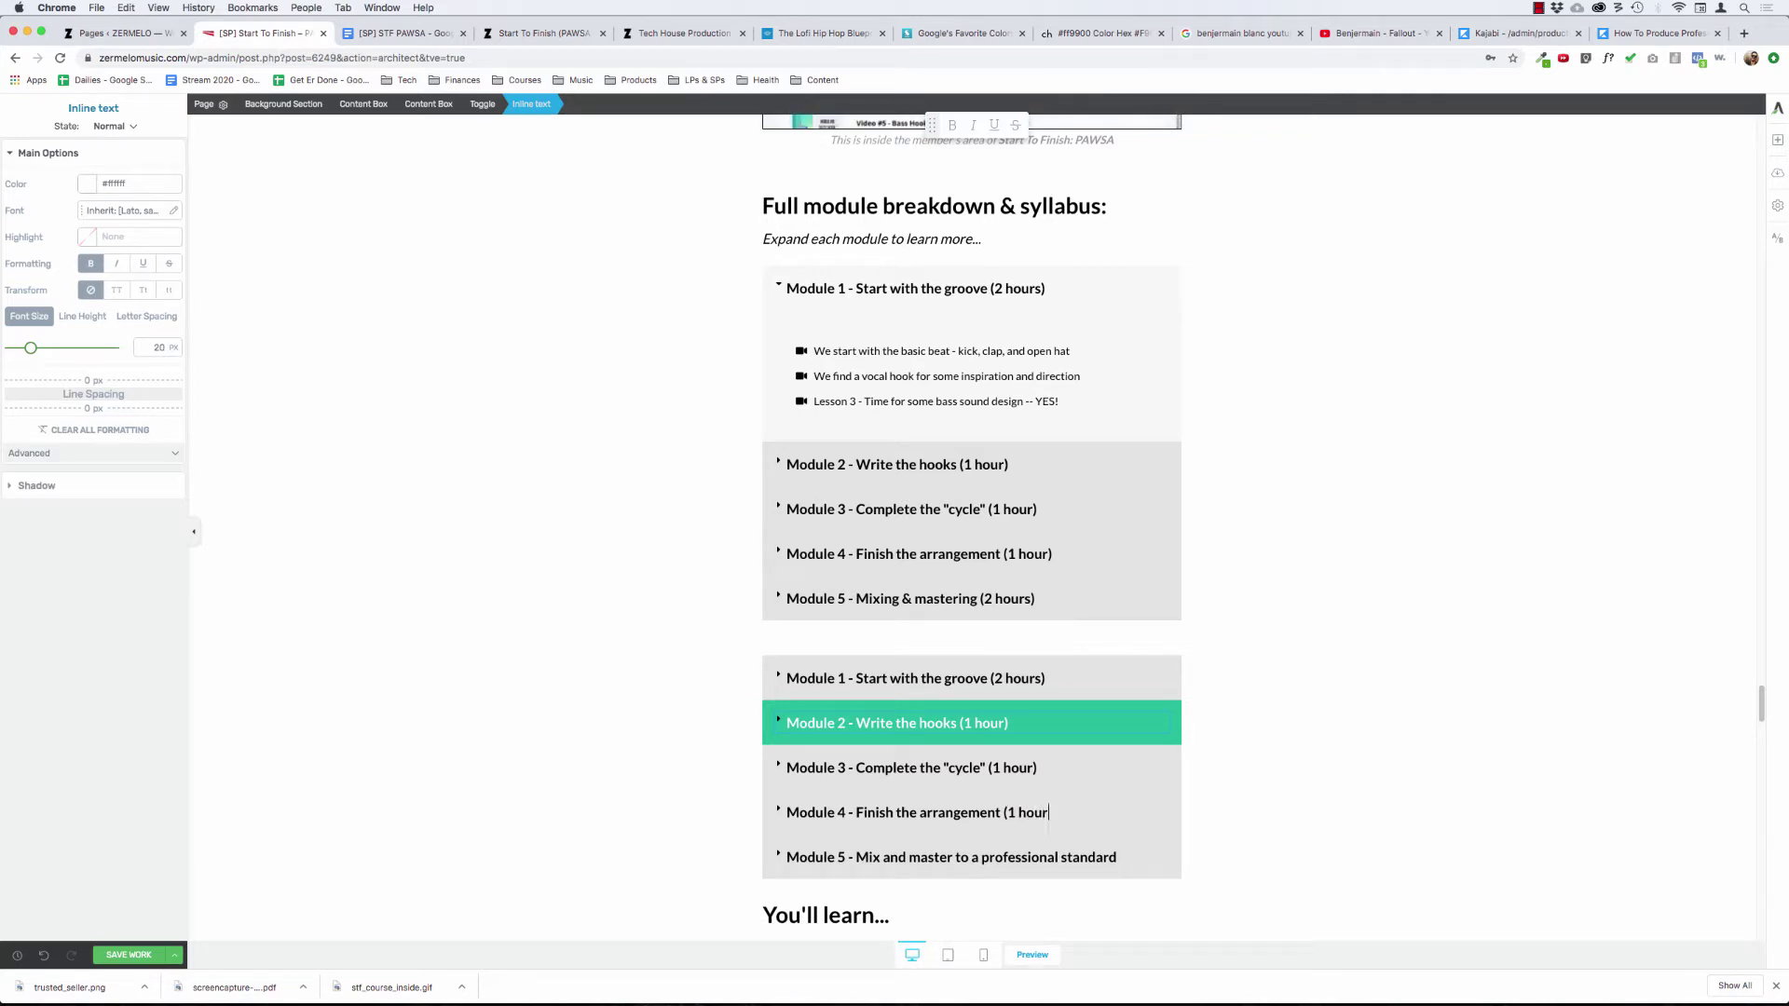
scroll(972, 522, down, 10)
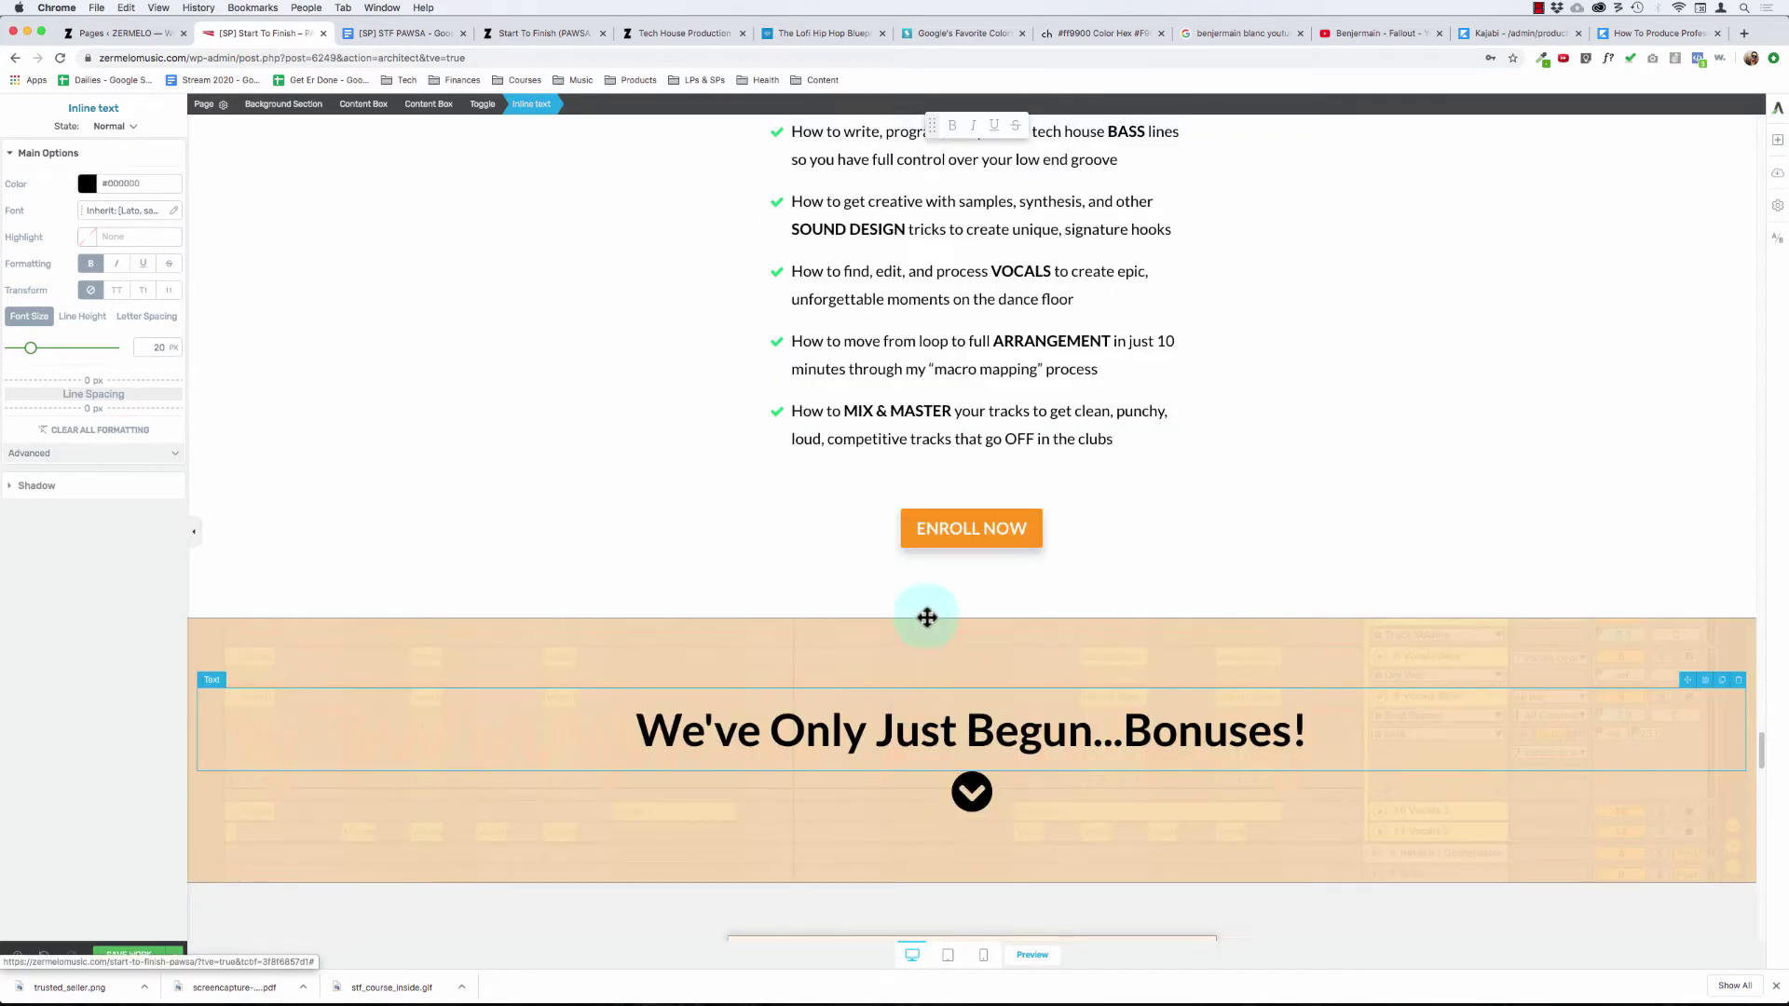
- Change the fifth headline of the lower toggle to "Module 5 - Mixing & mastering (2 hours)"
scroll(926, 617, down, 15)
scroll(932, 624, up, 20)
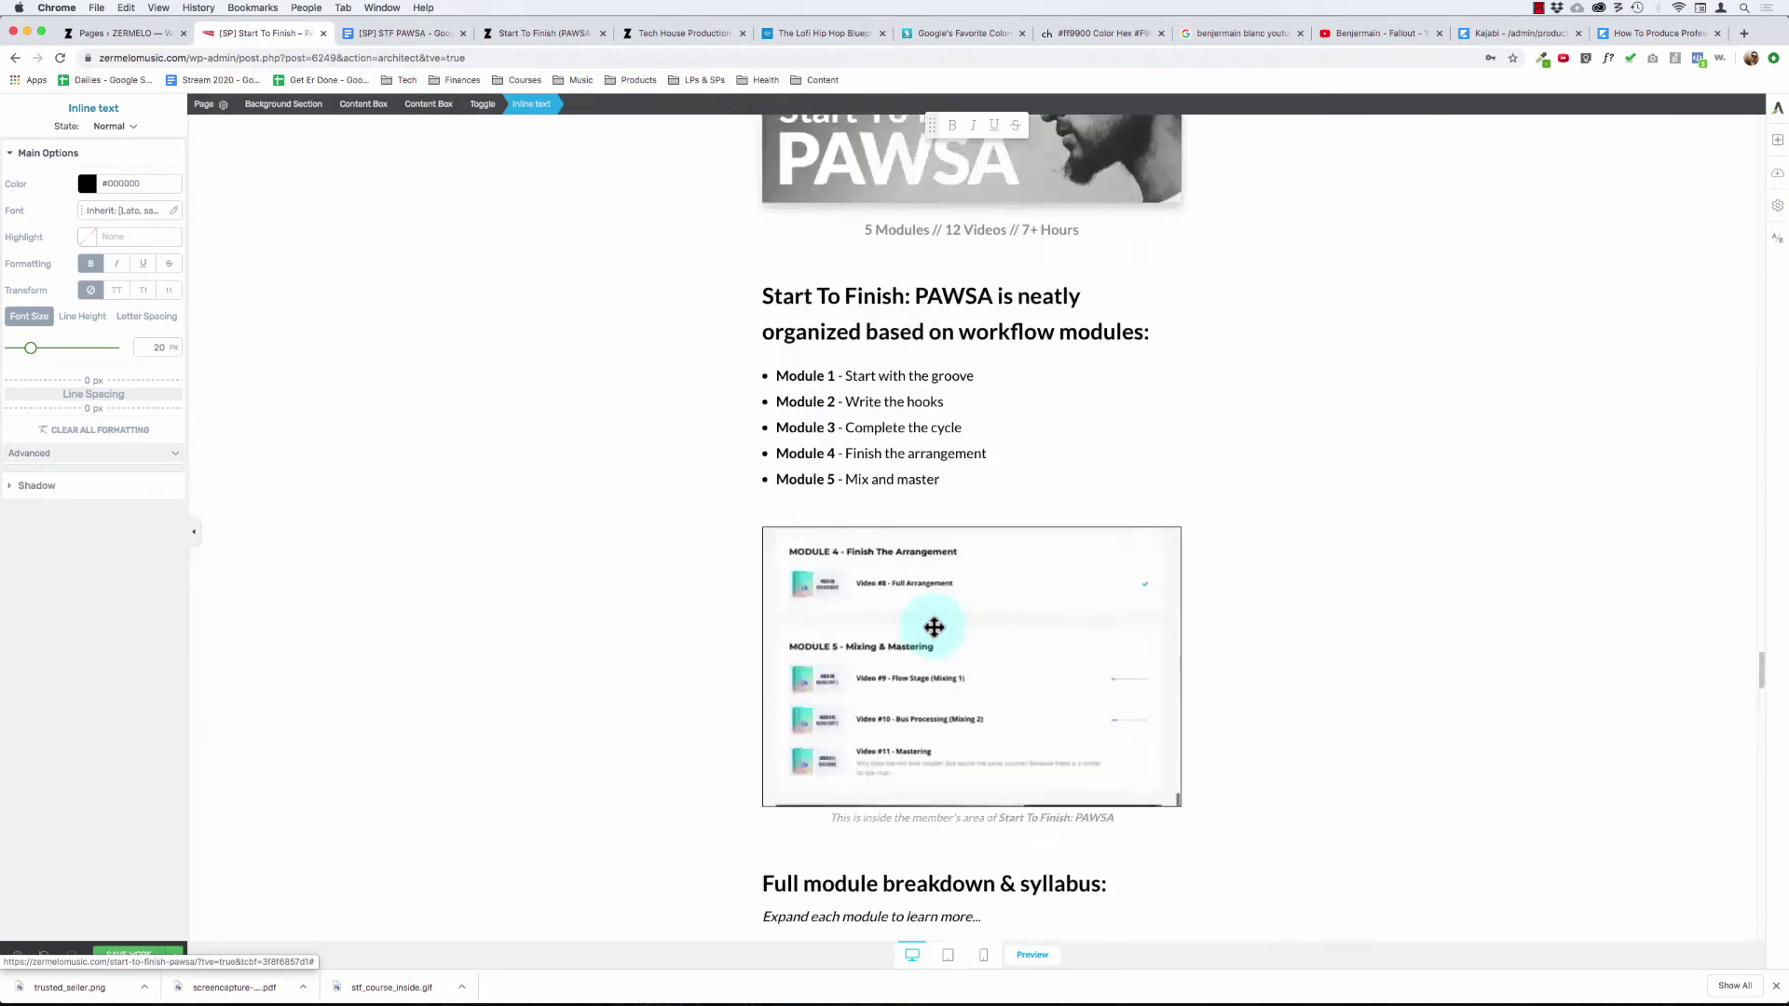
scroll(933, 627, up, 15)
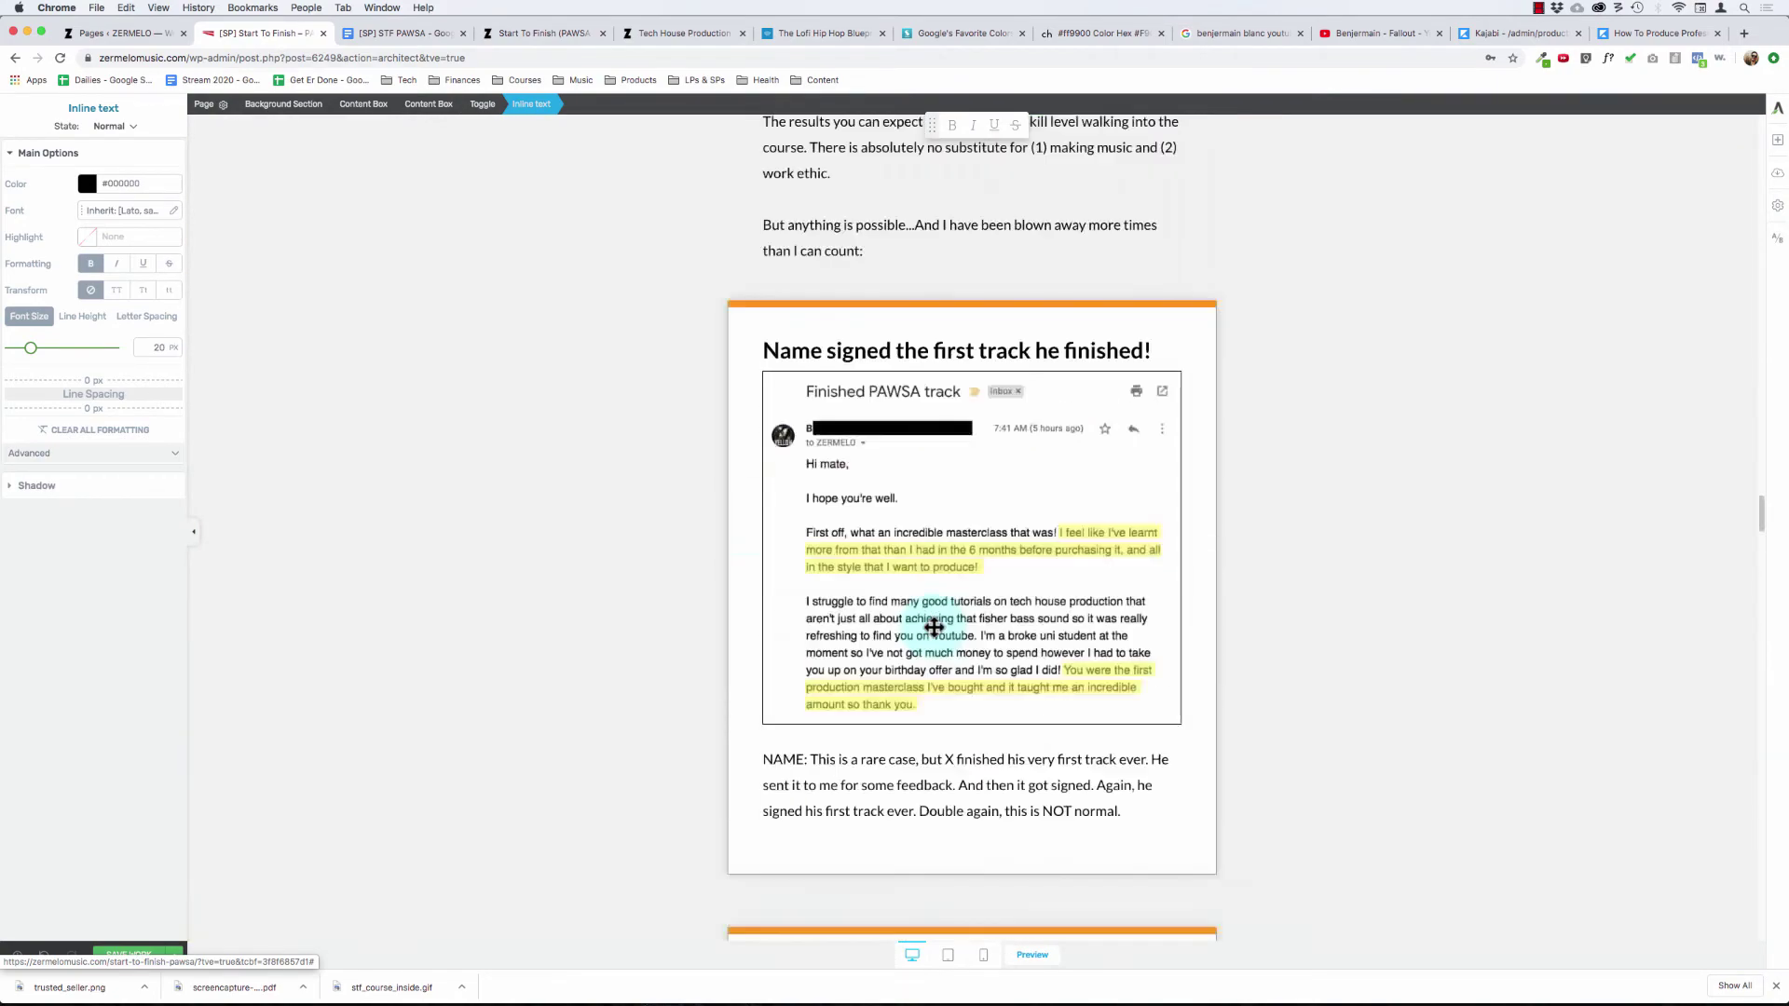
scroll(933, 627, up, 20)
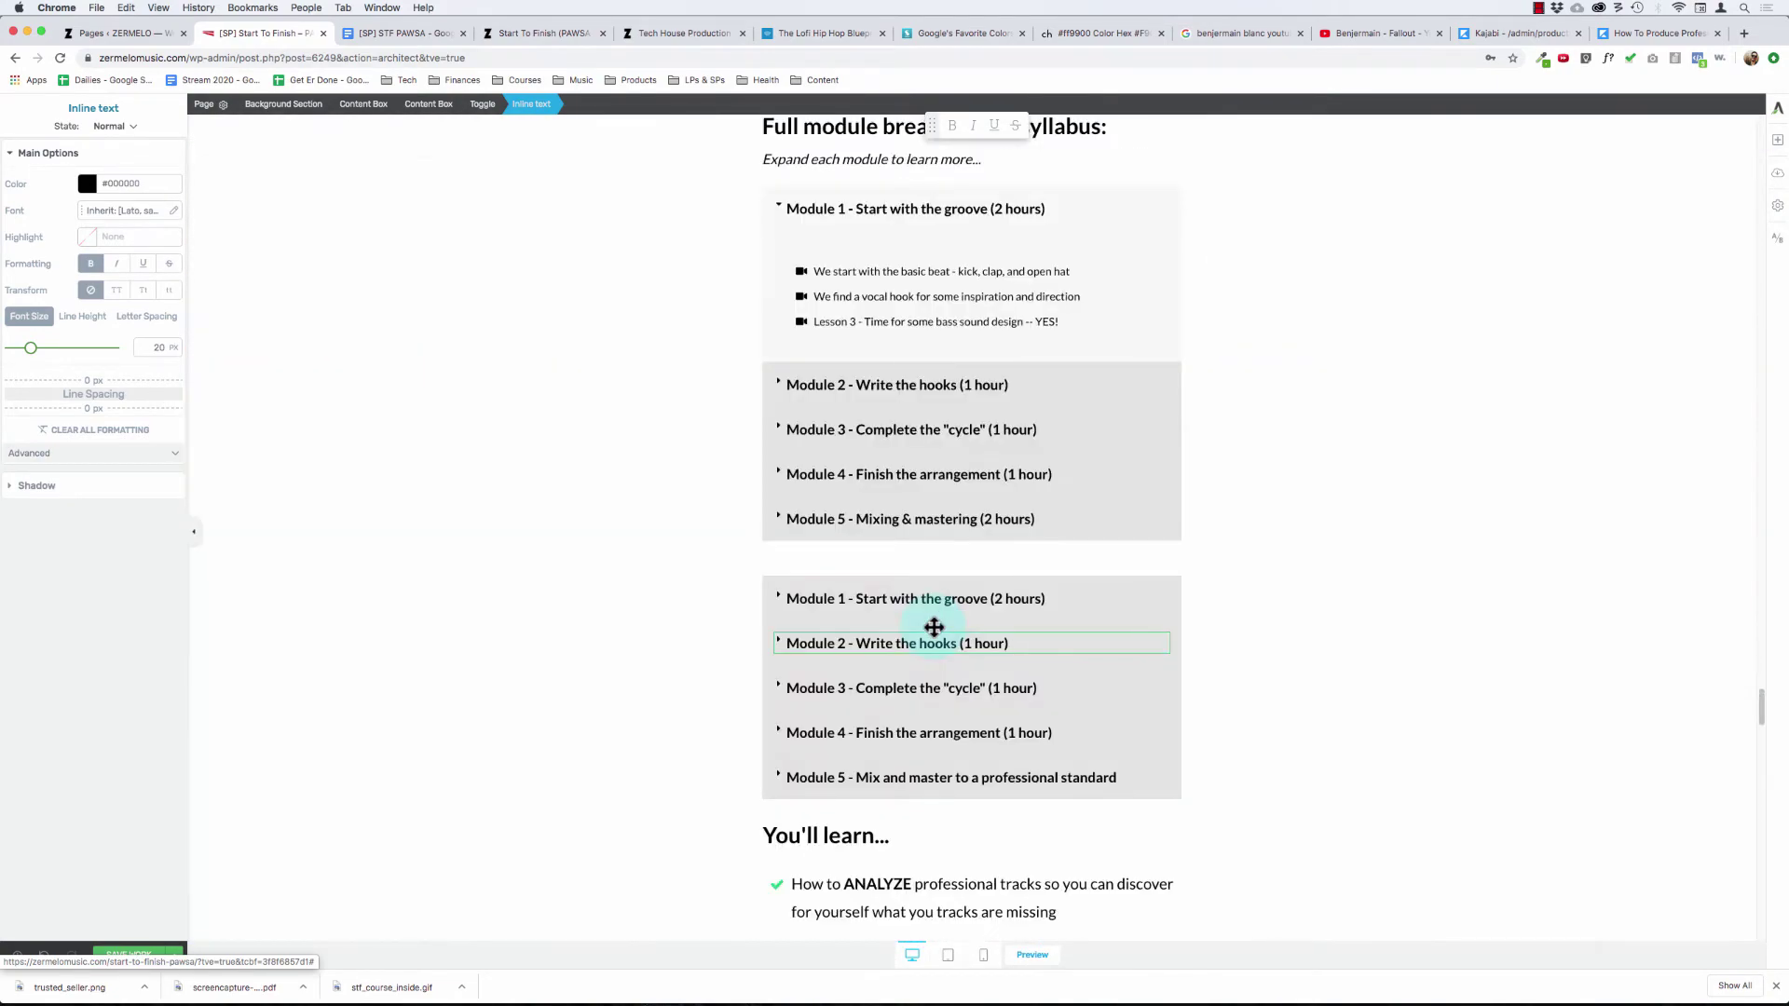
click(896, 781)
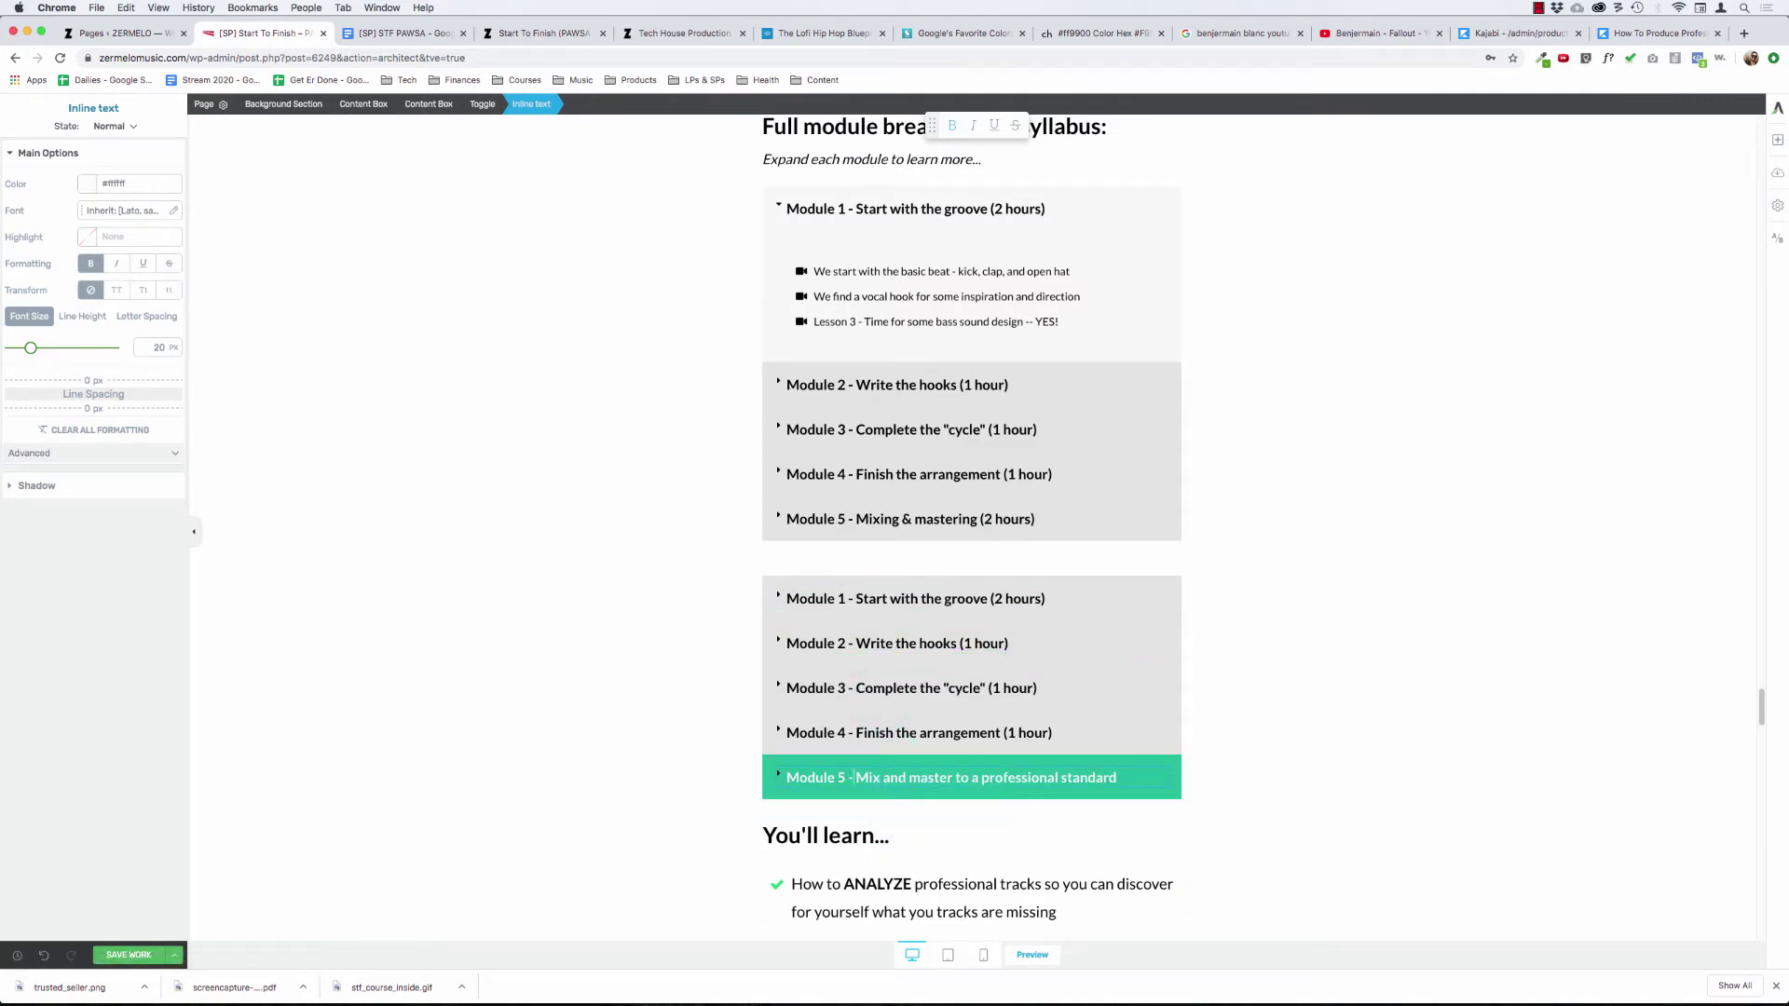
key(shift+super+Right)
text(Mixing)
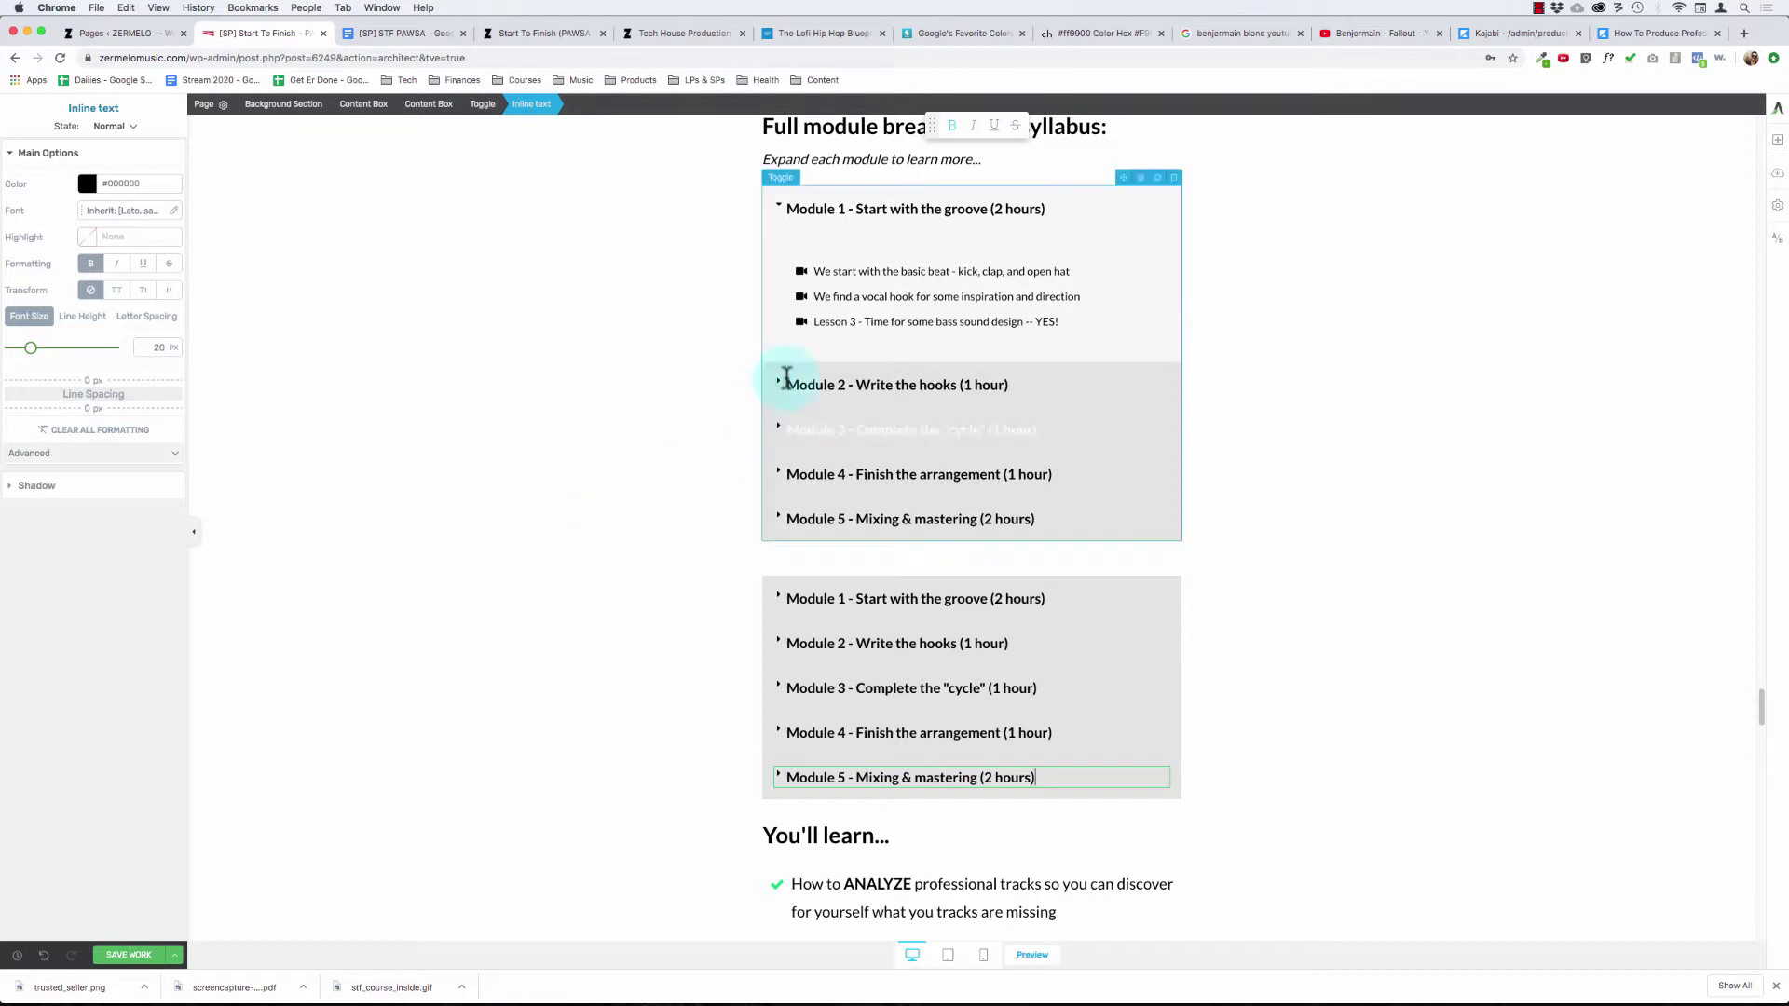
- Replace the lesson list under Module 1 in the lower toggle with the video-icon styled list from Module 1 of the upper toggle
click(844, 585)
click(845, 582)
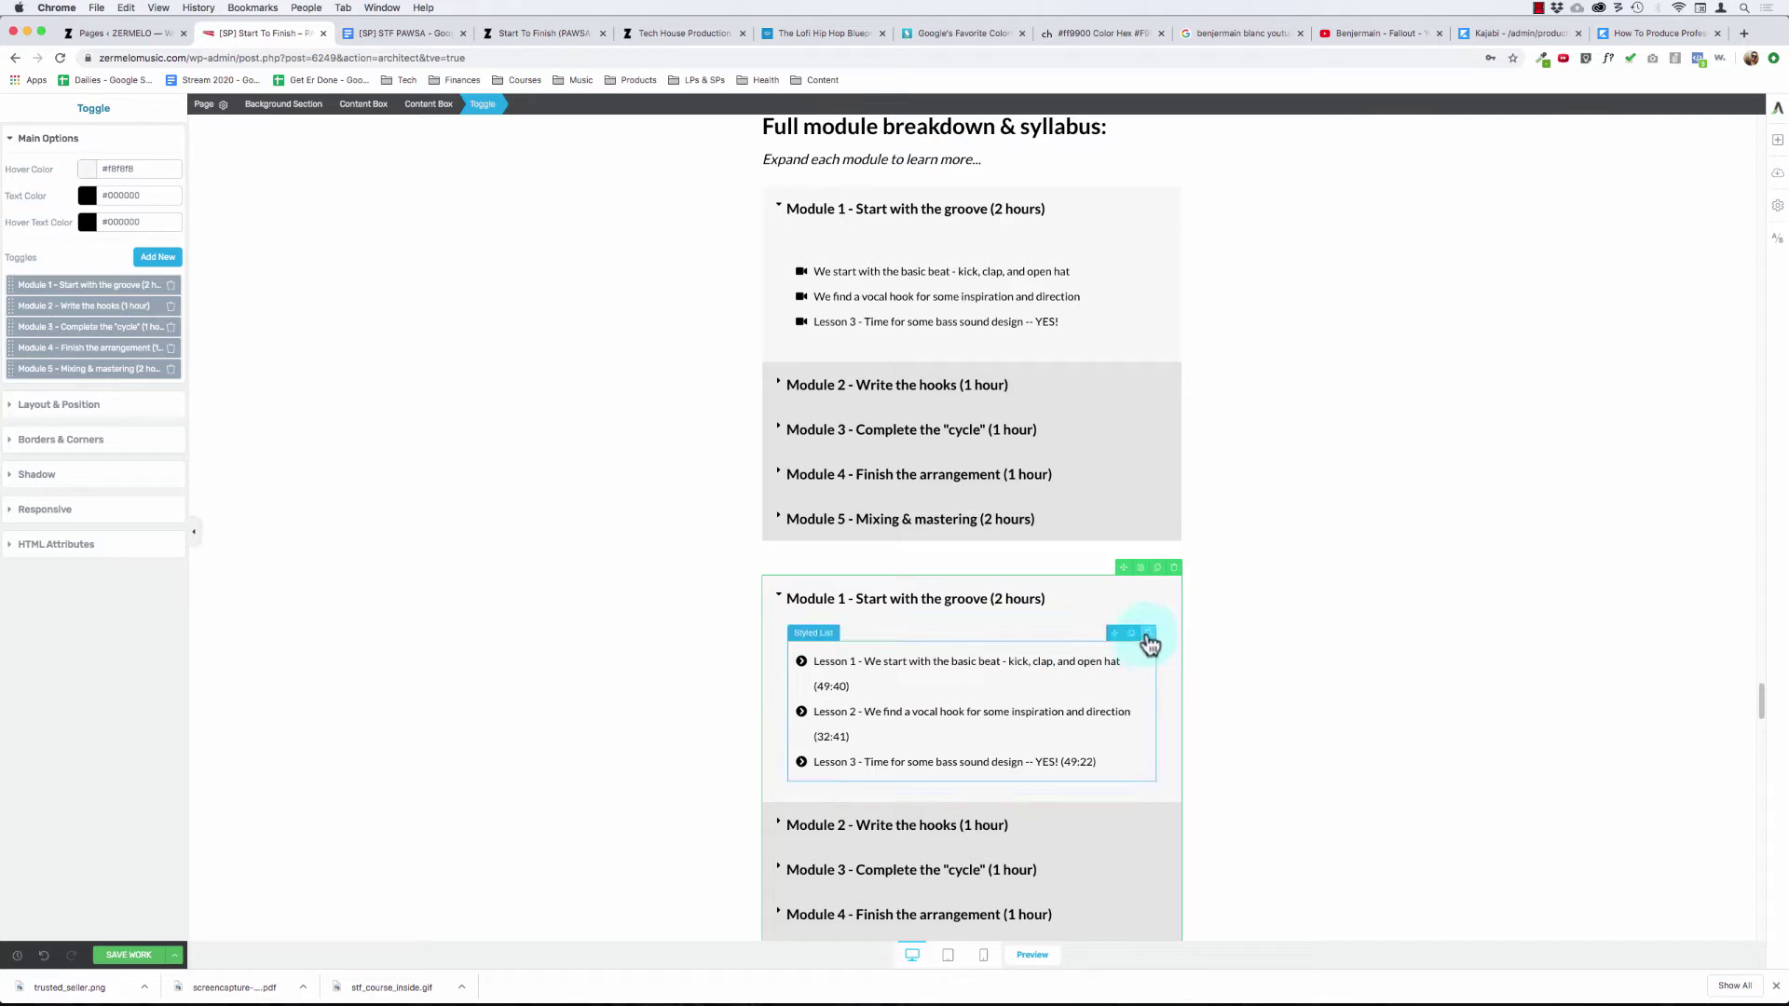
click(1149, 636)
click(1004, 270)
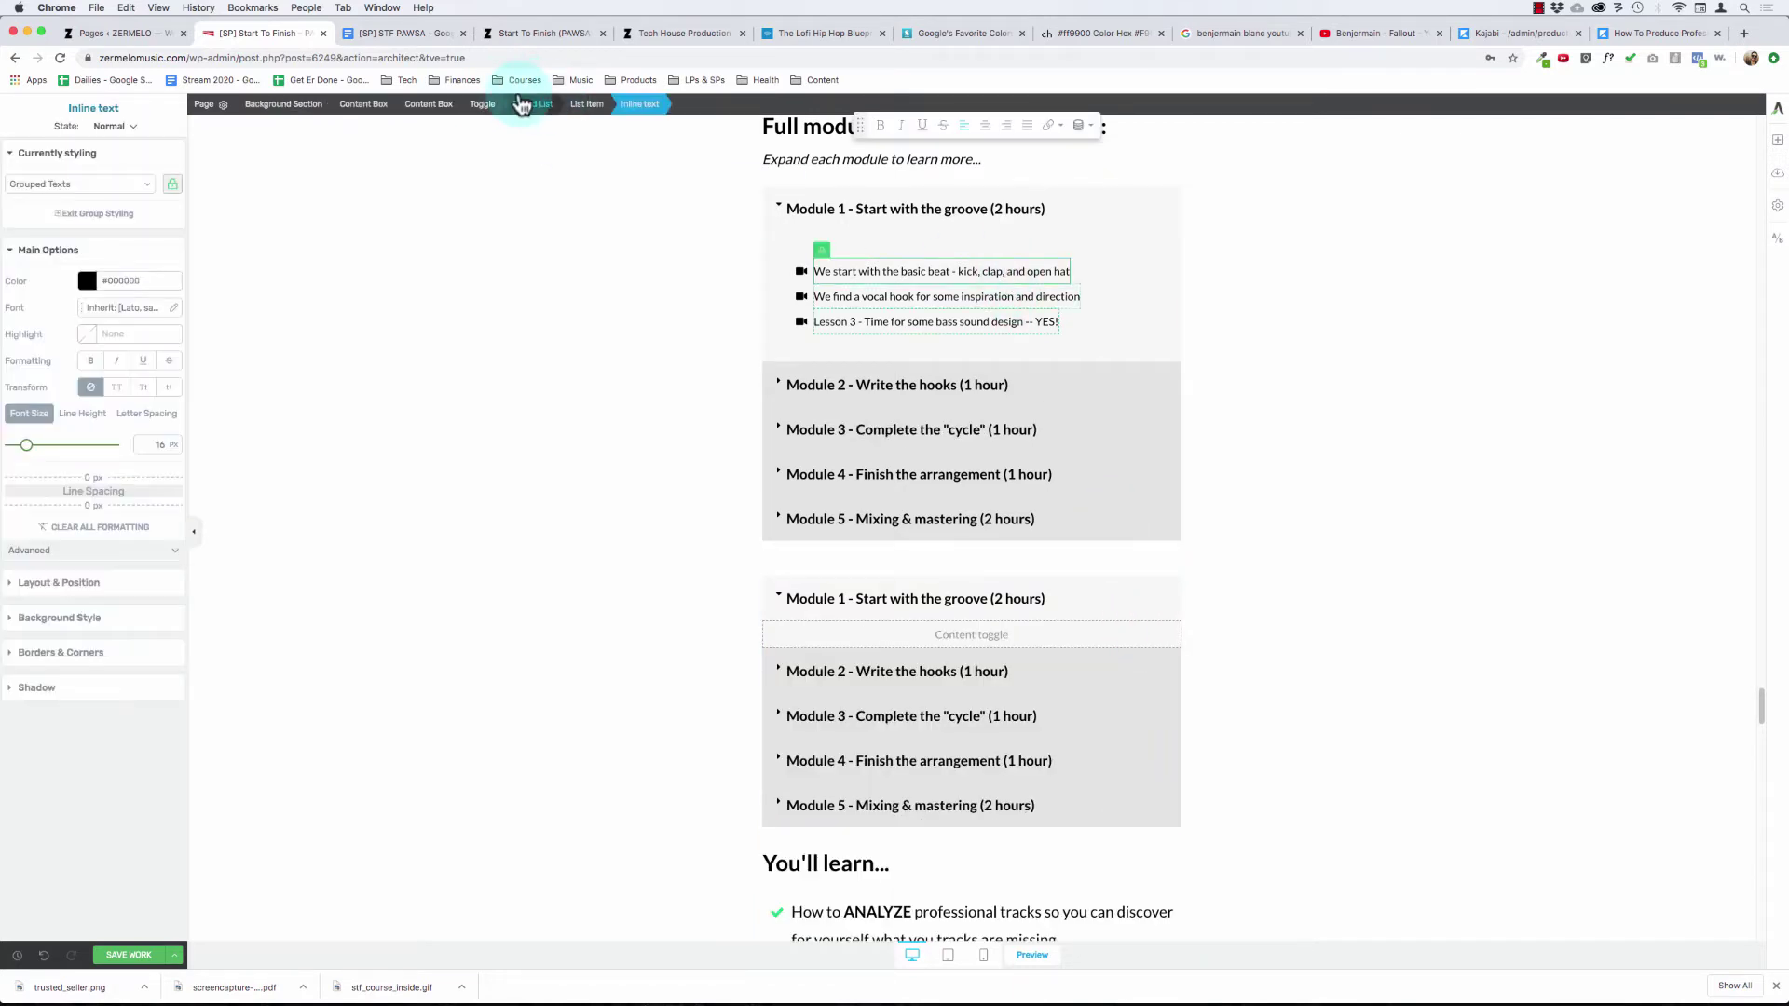
click(524, 104)
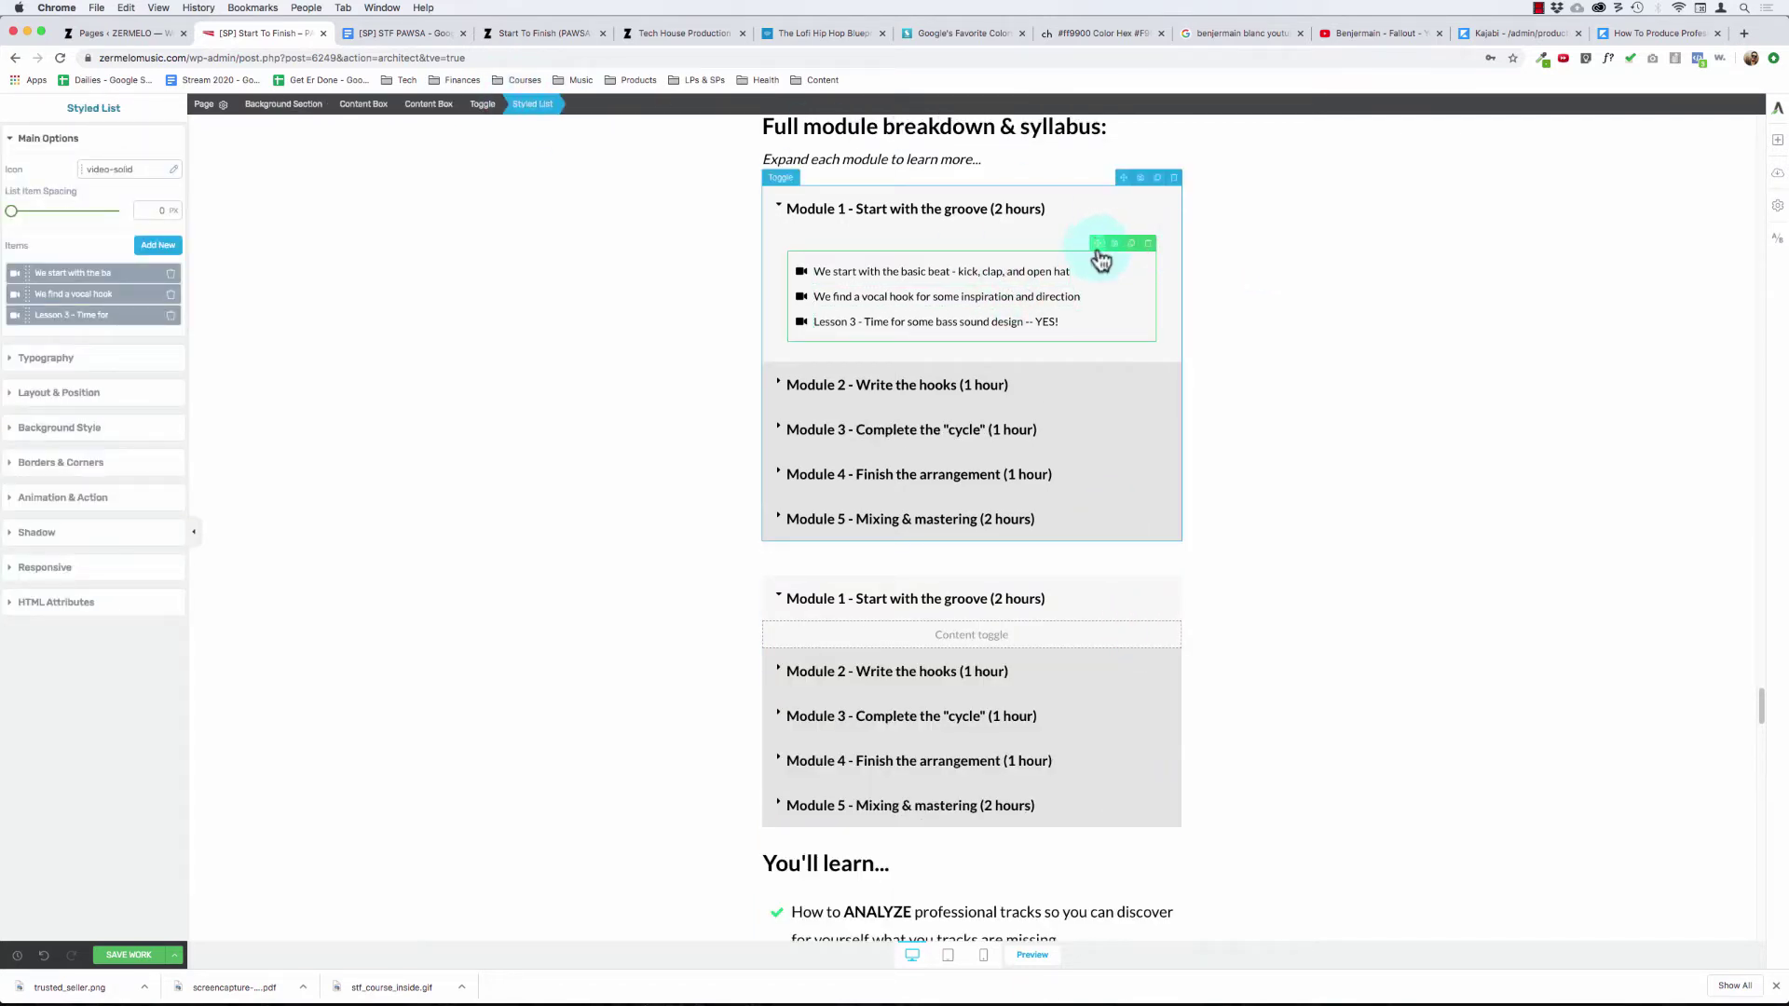
drag(1099, 256, 953, 637)
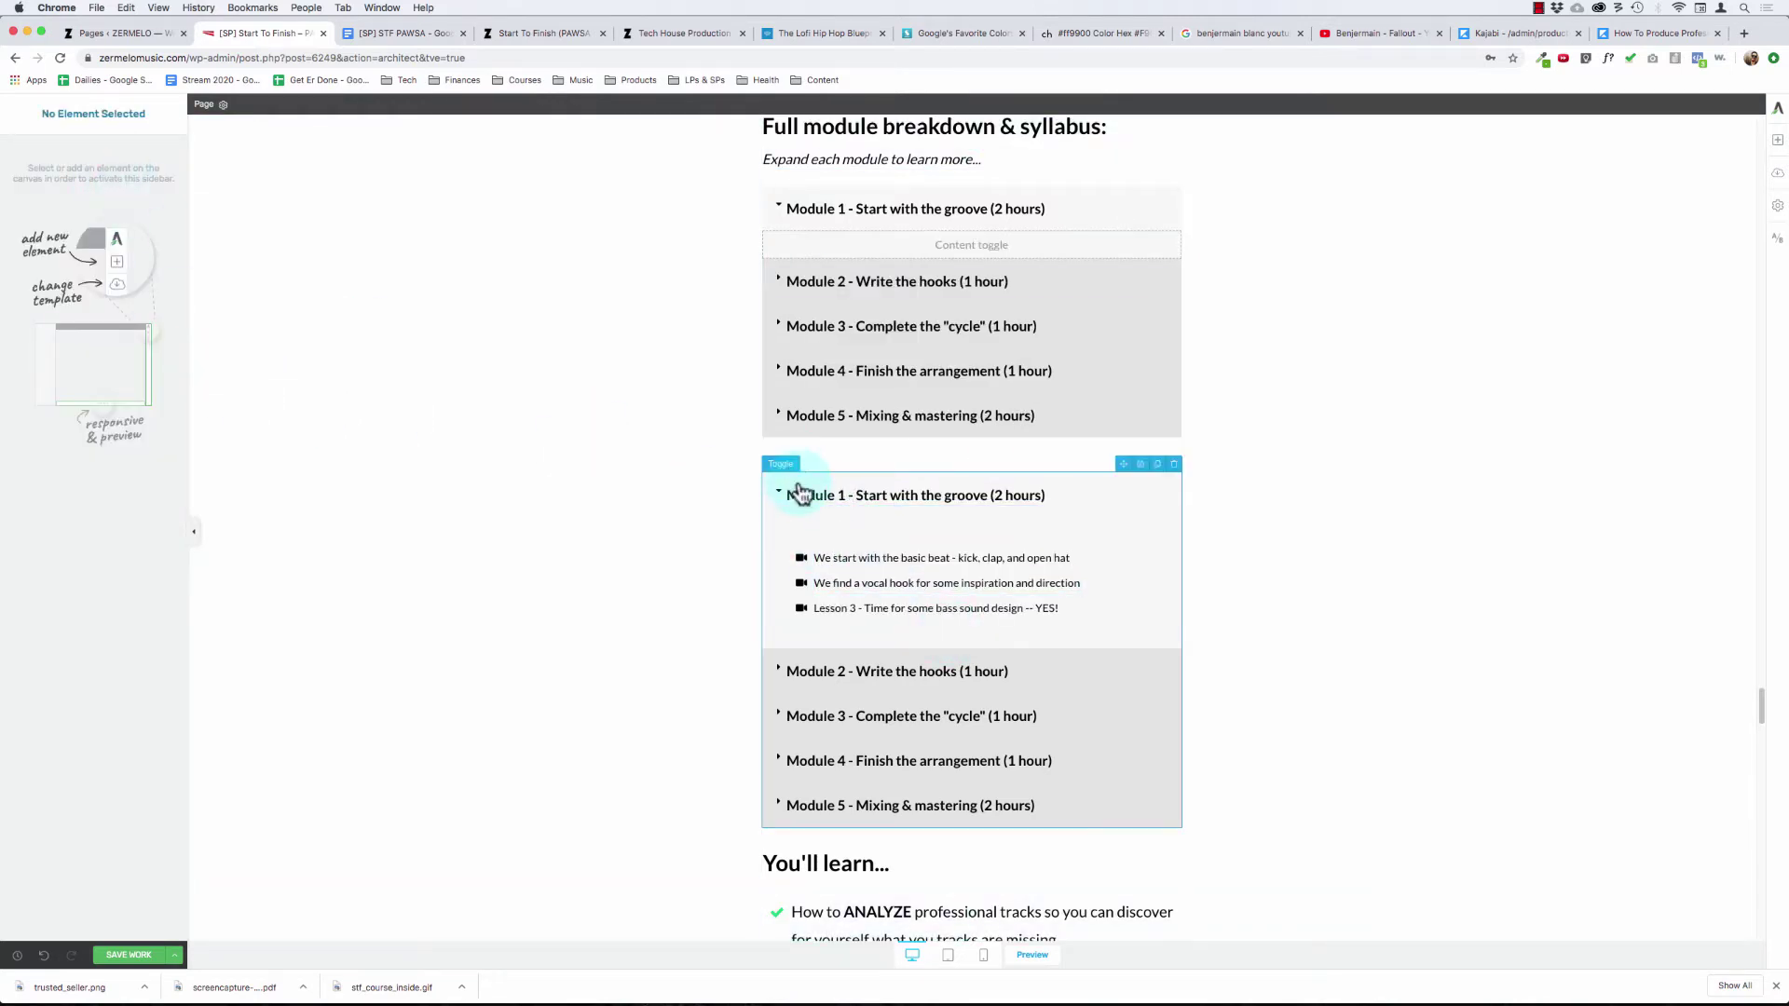
- Expand Module 2 in both toggles and delete the styled list with Lessons 4 and 5 from the lower one
scroll(692, 445, up, 2)
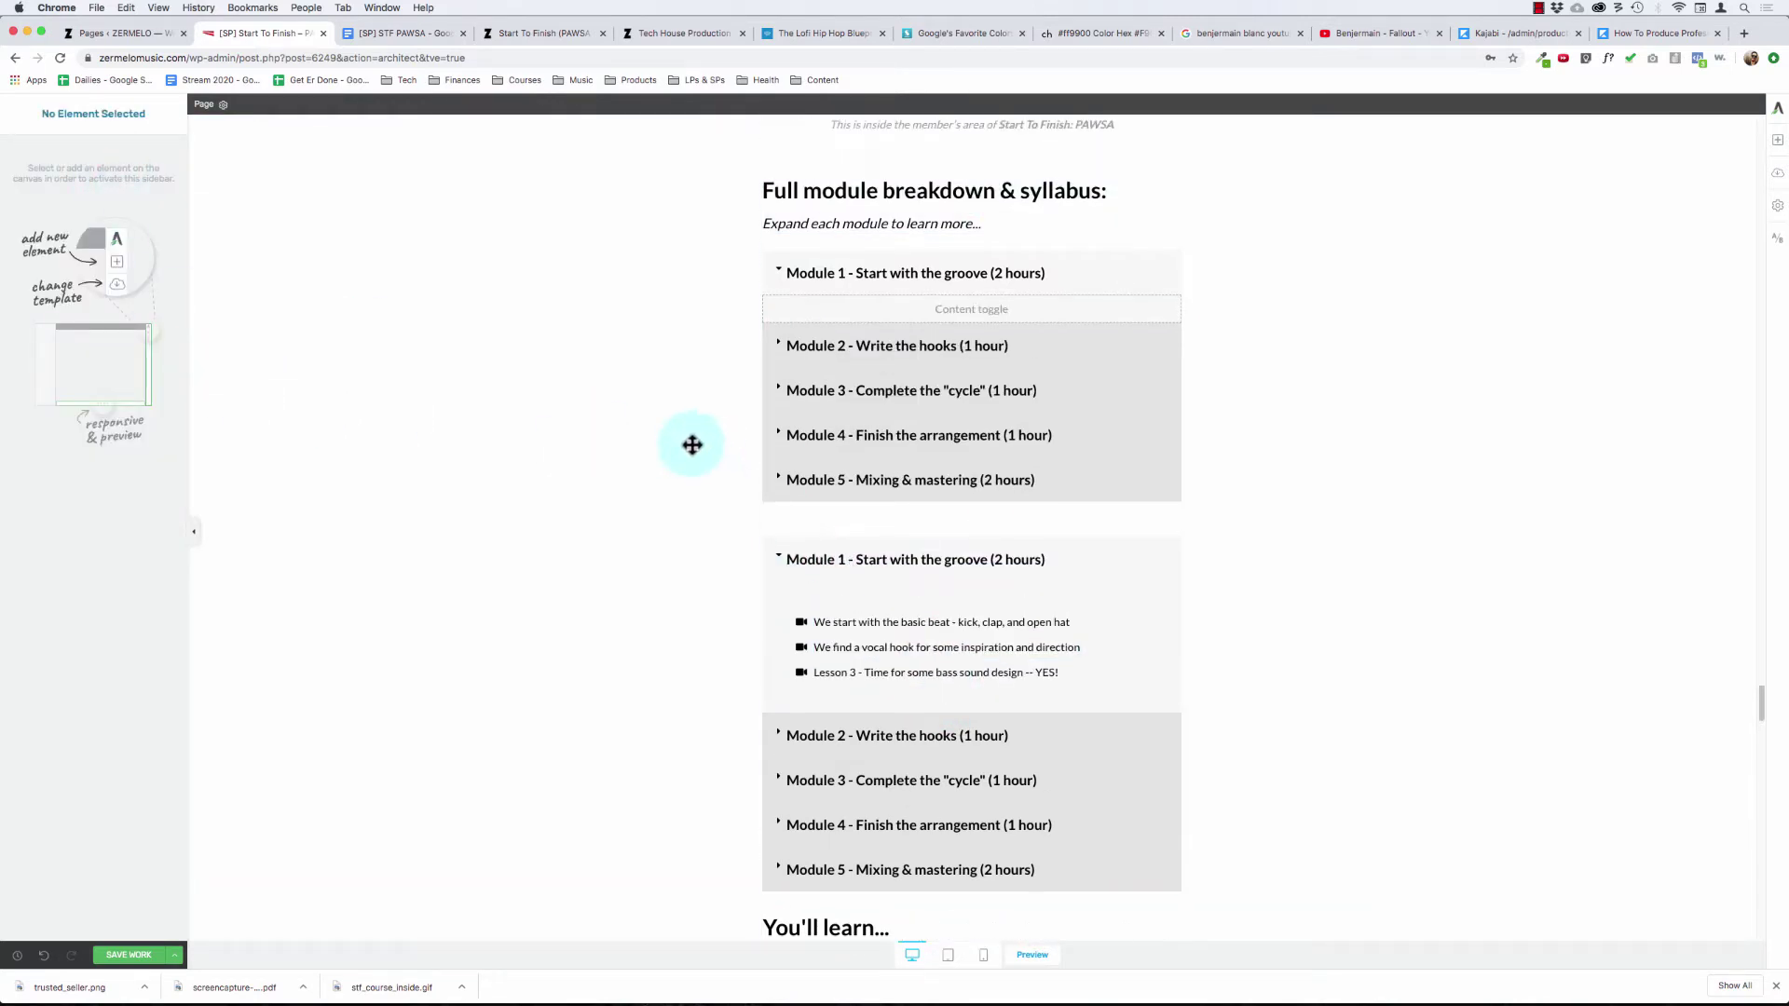
click(836, 336)
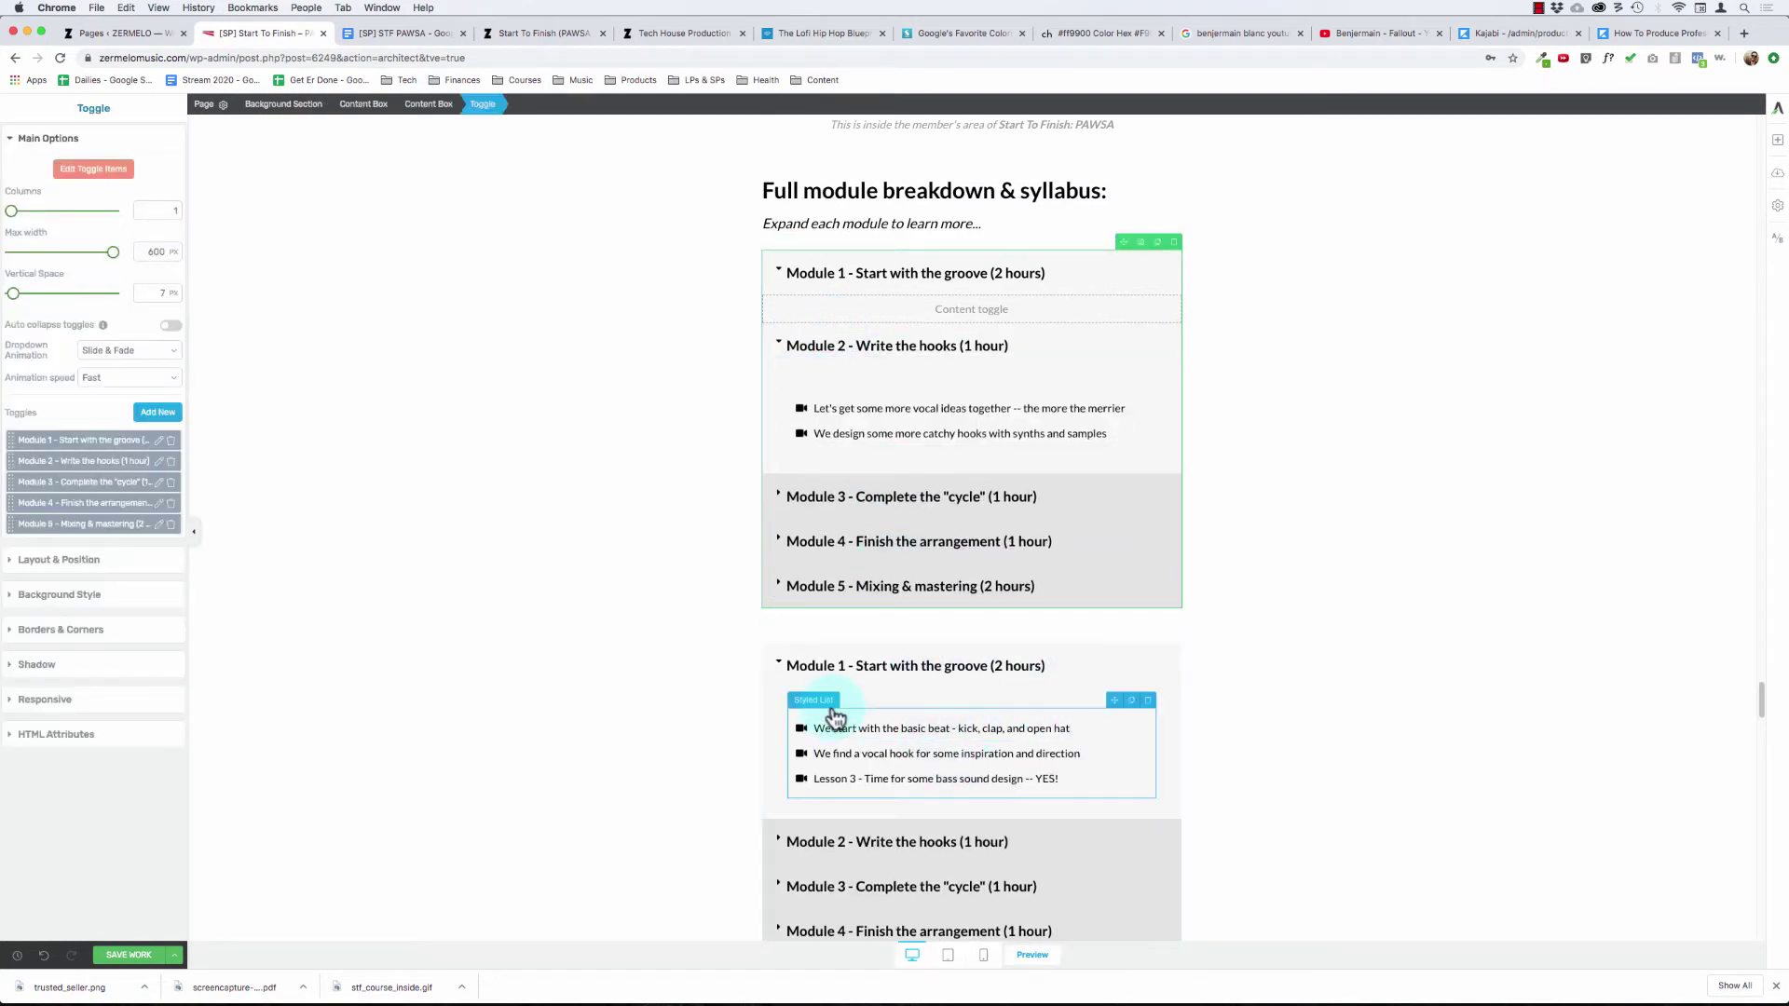
scroll(783, 680, down, 2)
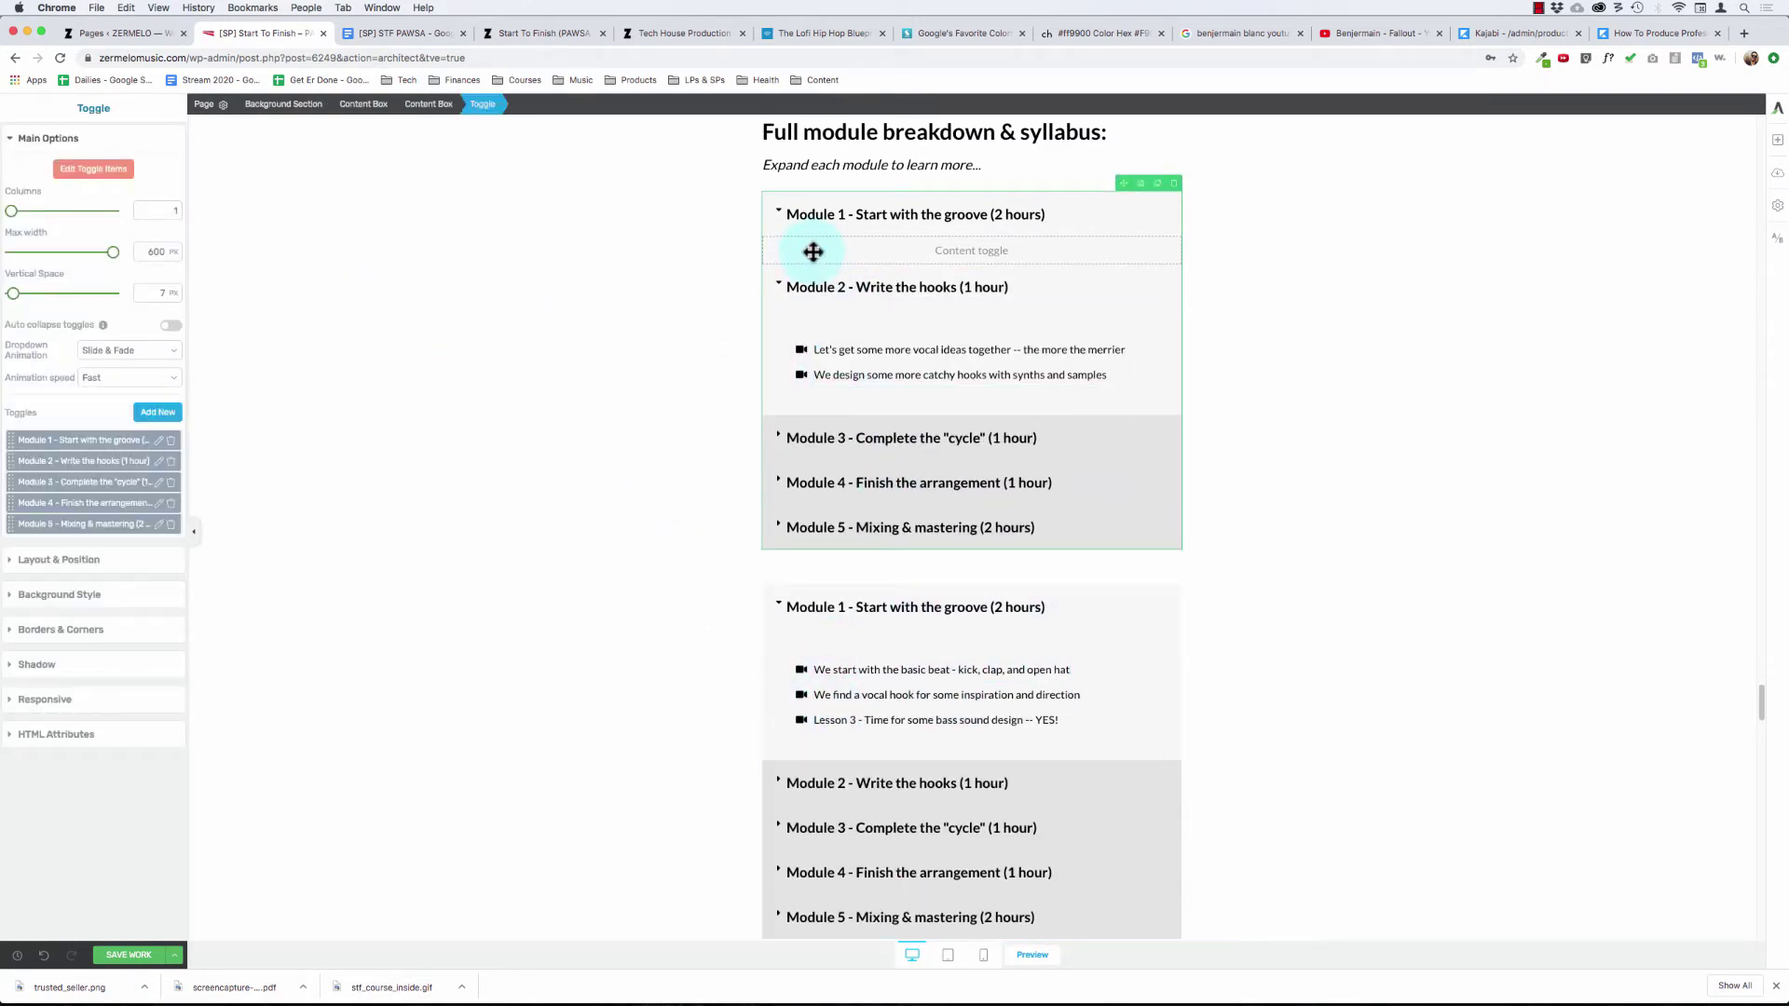
click(878, 589)
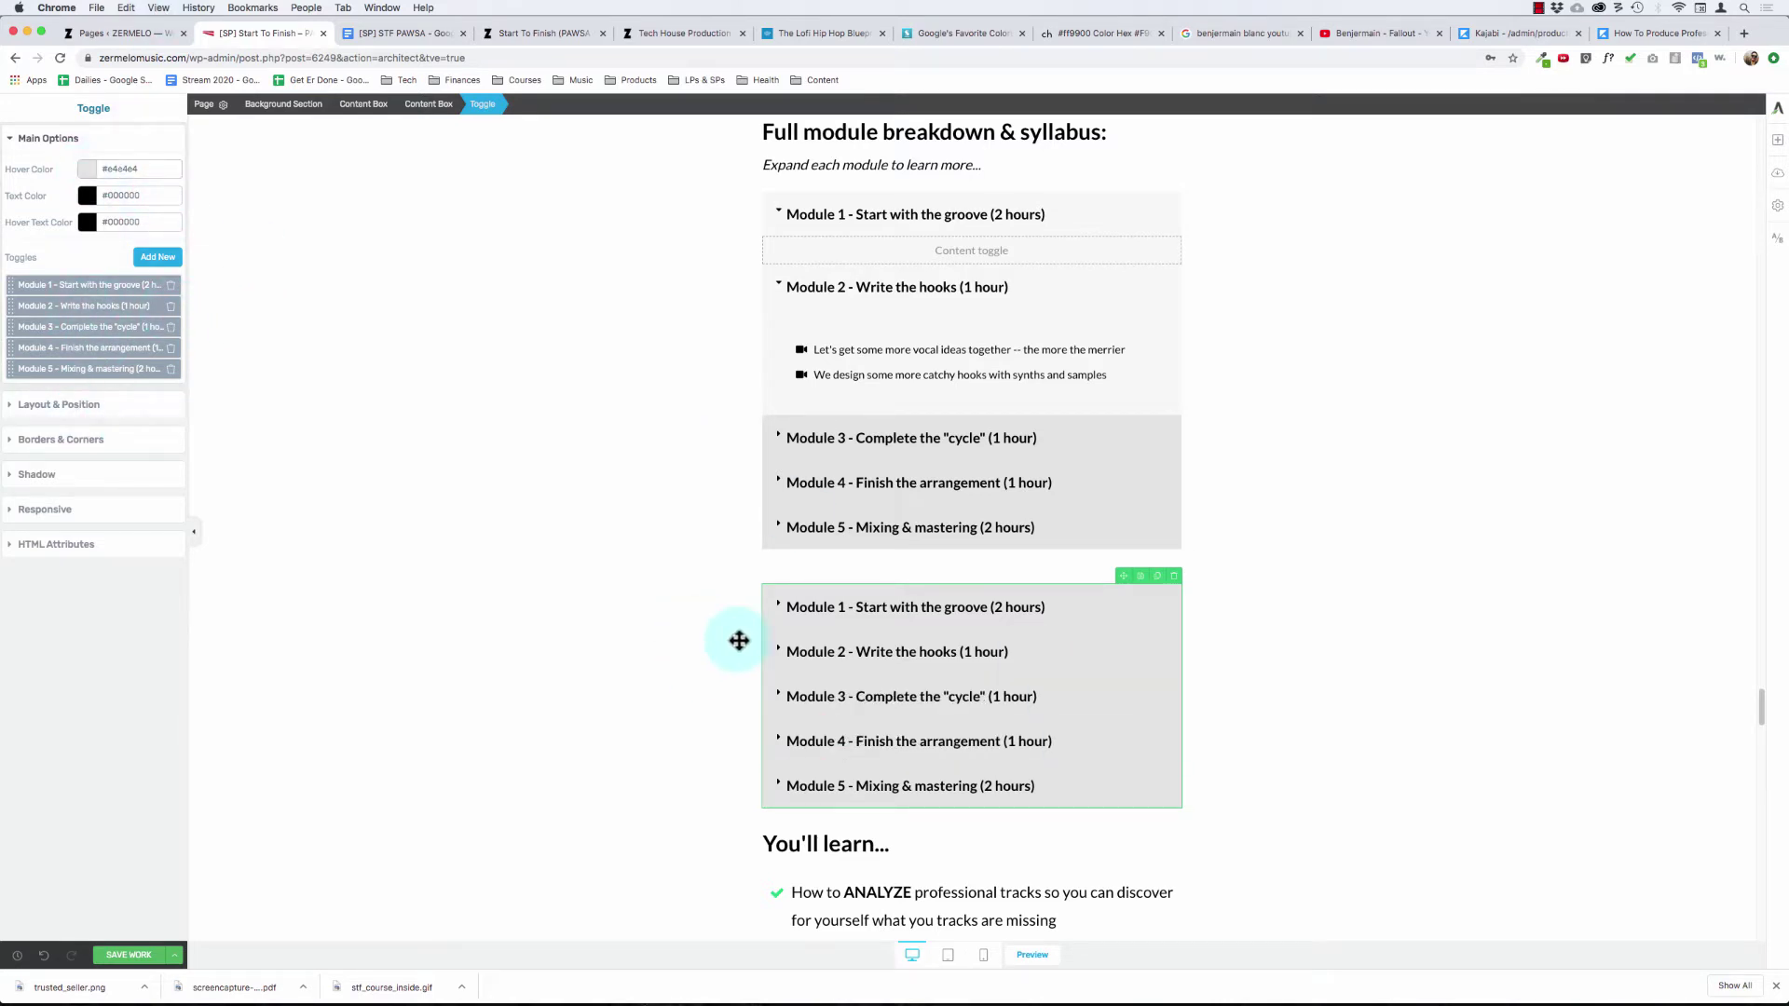
click(864, 633)
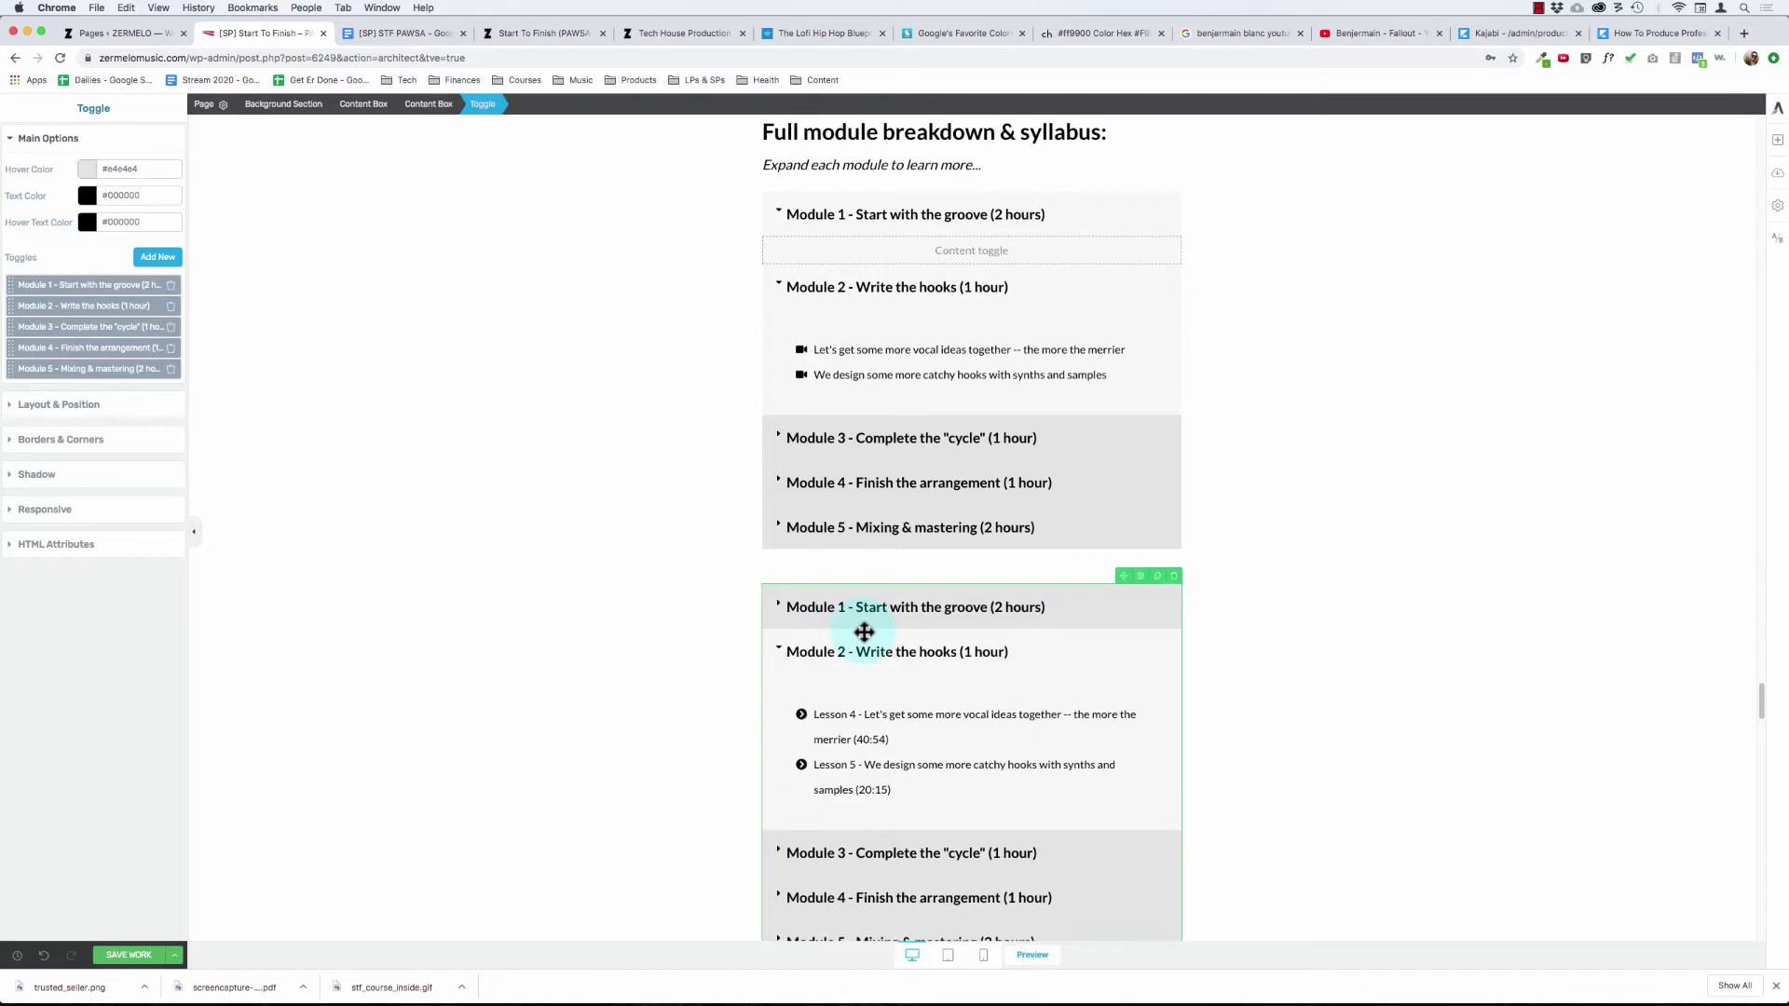
click(1038, 701)
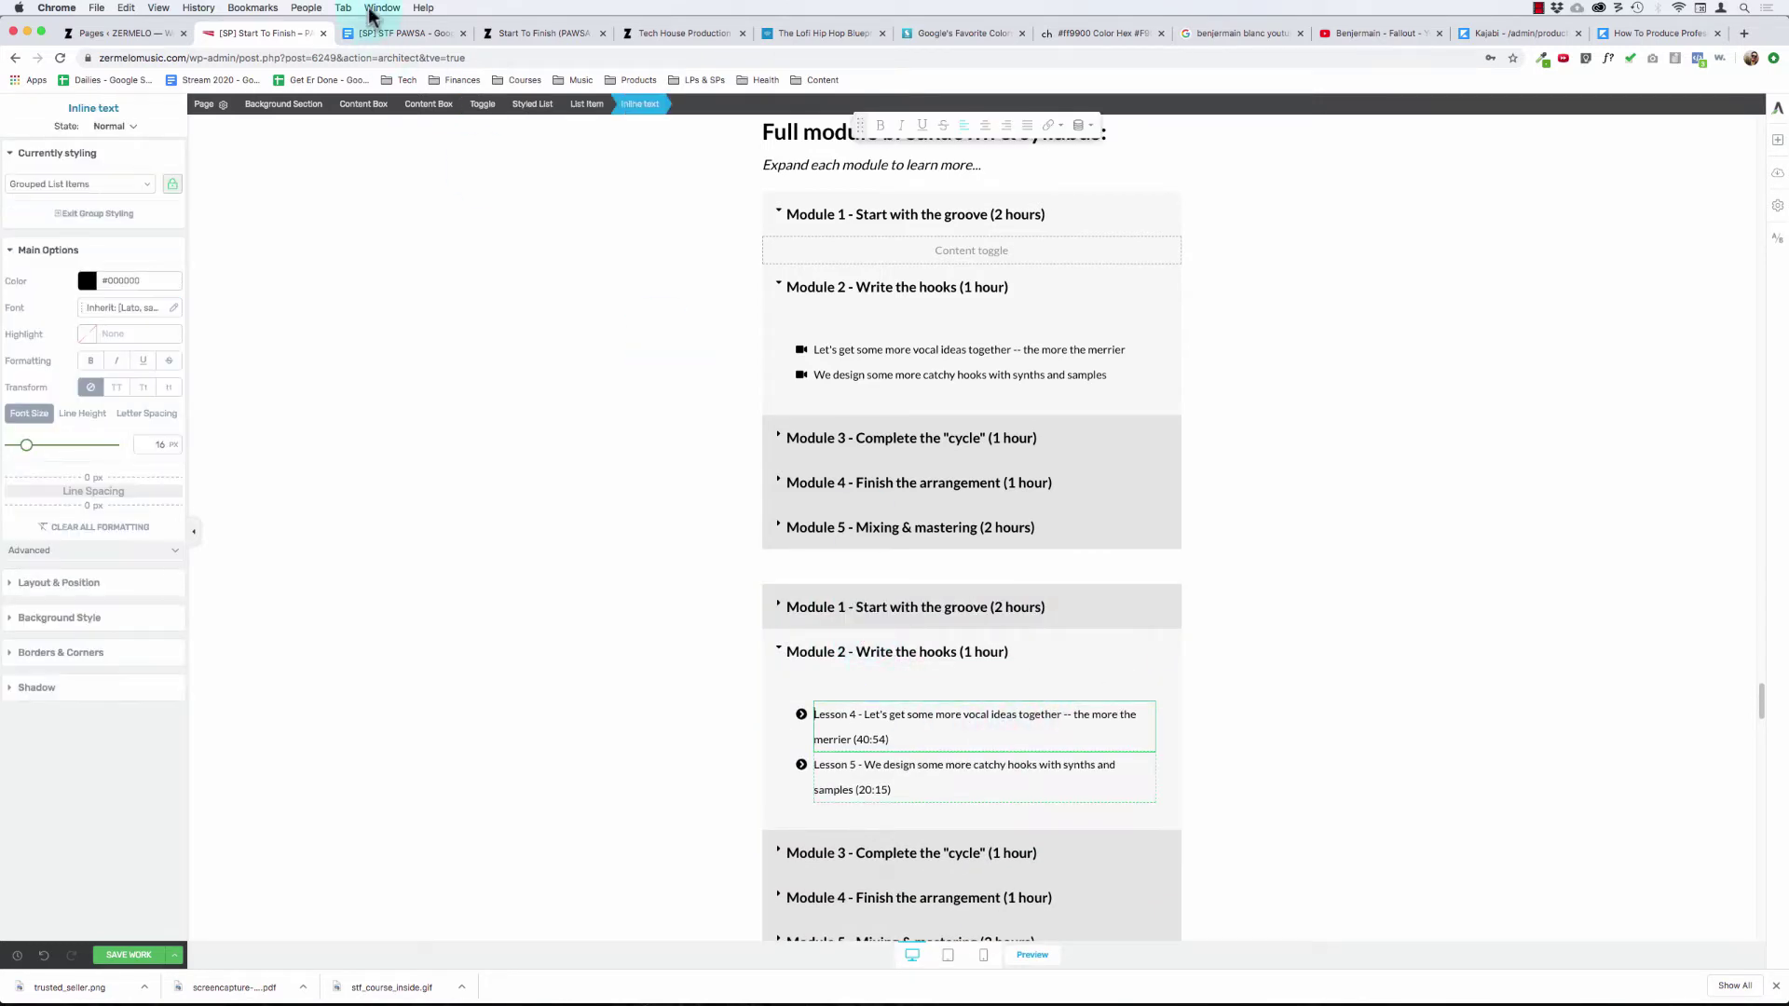
click(533, 106)
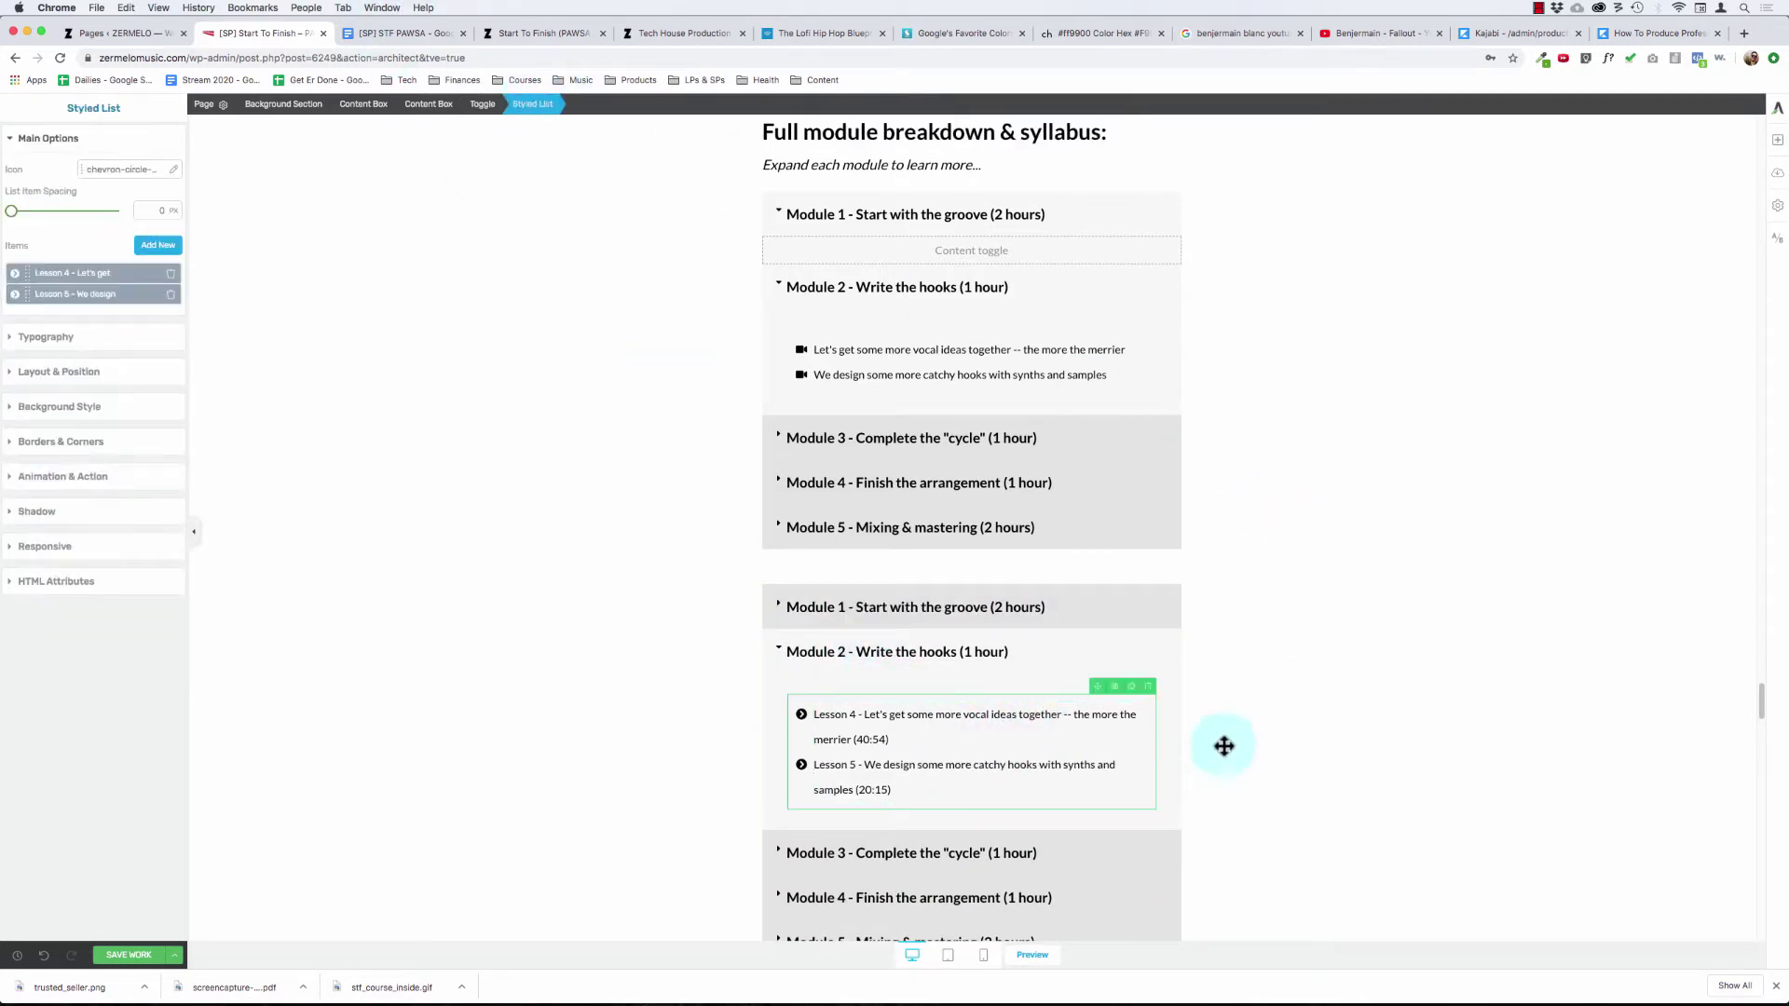
click(1148, 689)
- Move the video-icon styled list from Module 2 of the upper toggle into the empty Module 2 of the lower toggle
click(951, 350)
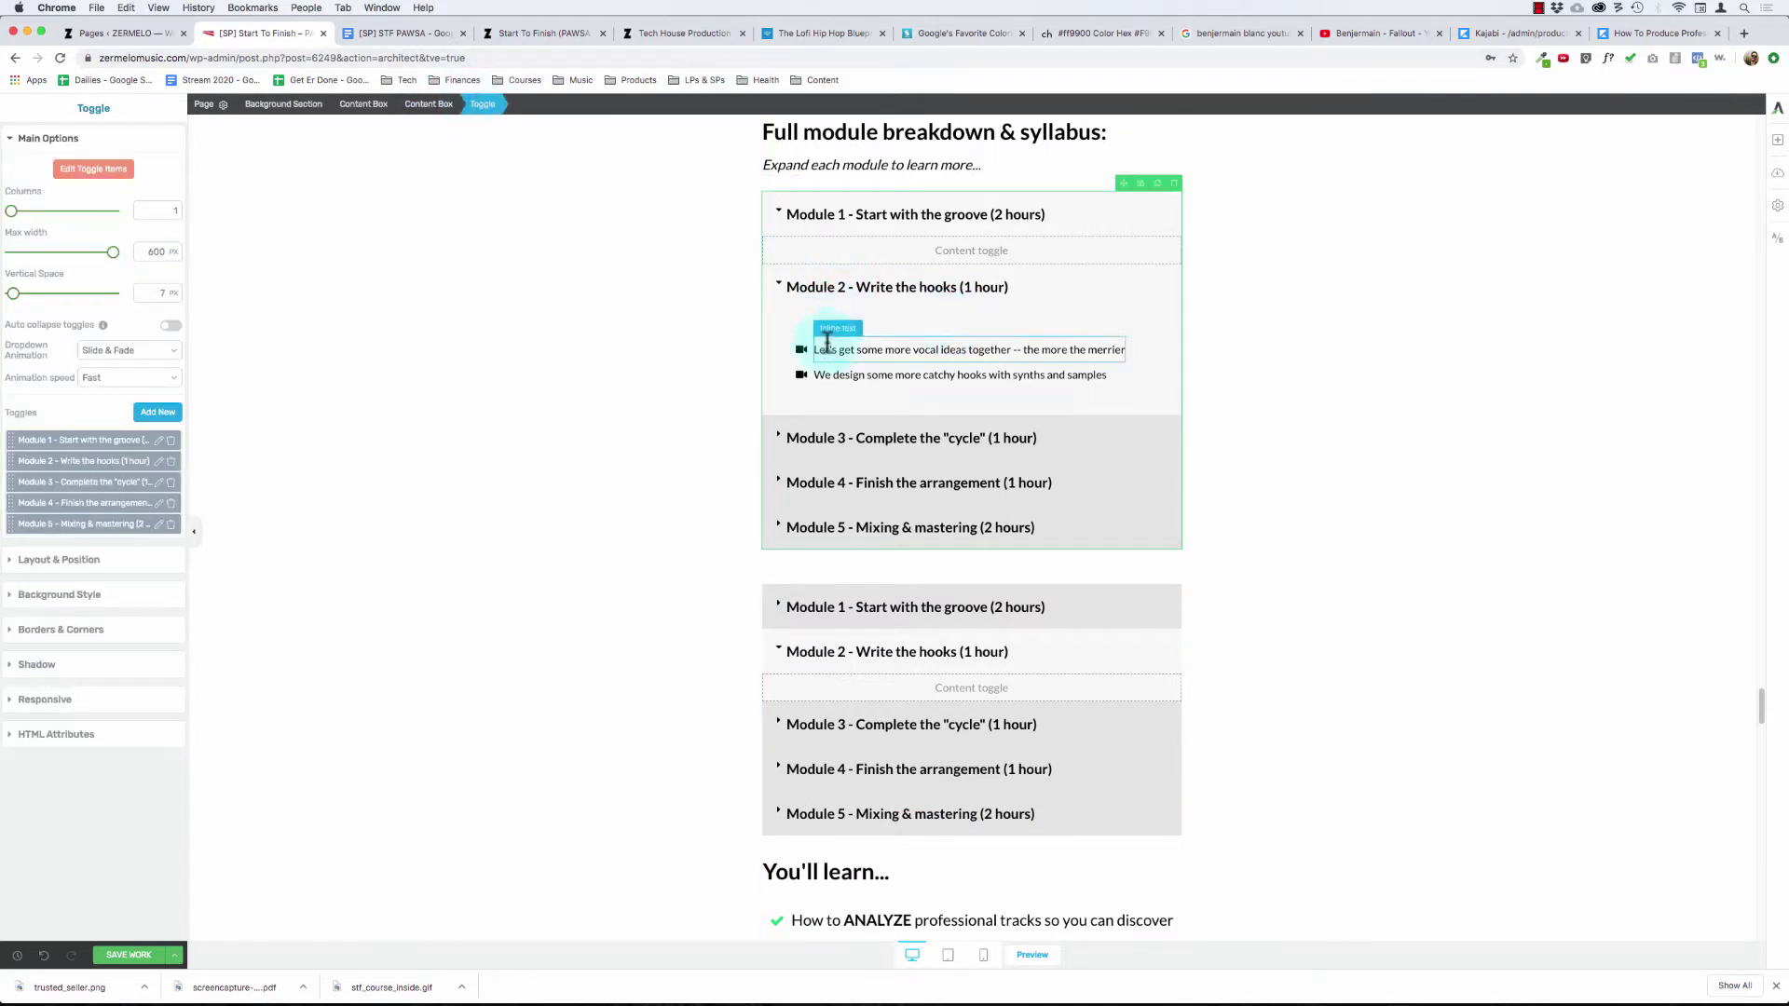
click(828, 349)
click(557, 104)
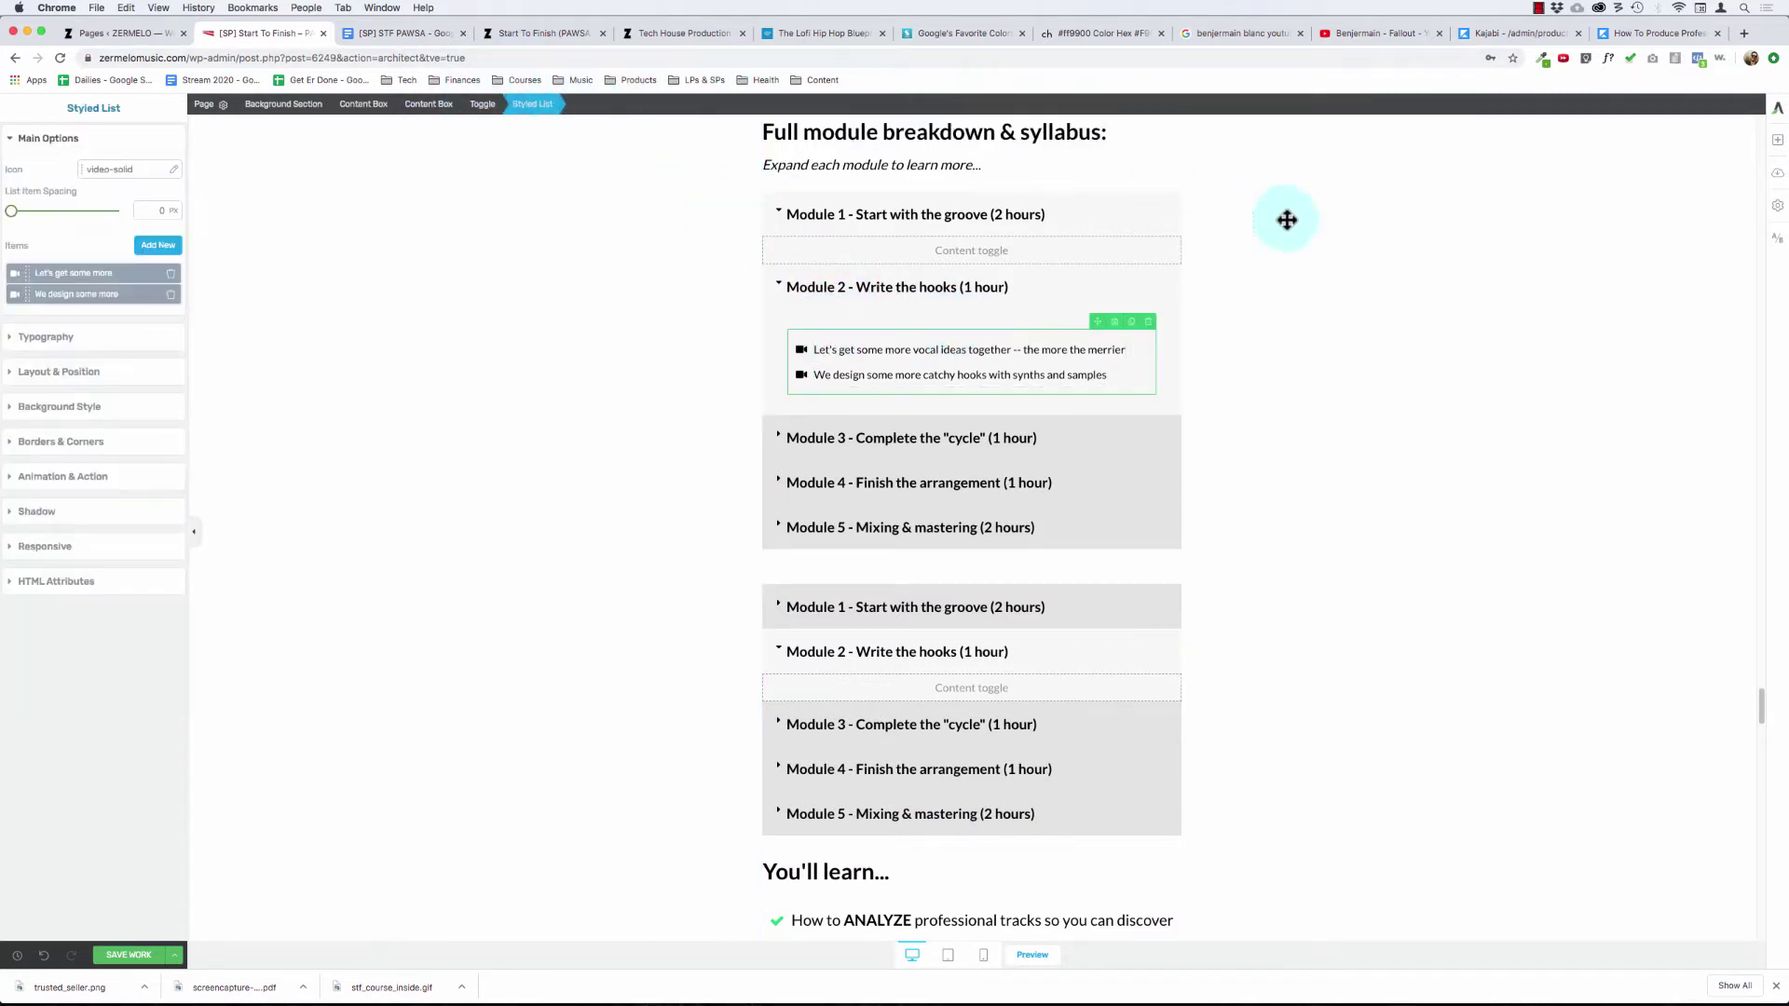
drag(1096, 321, 963, 686)
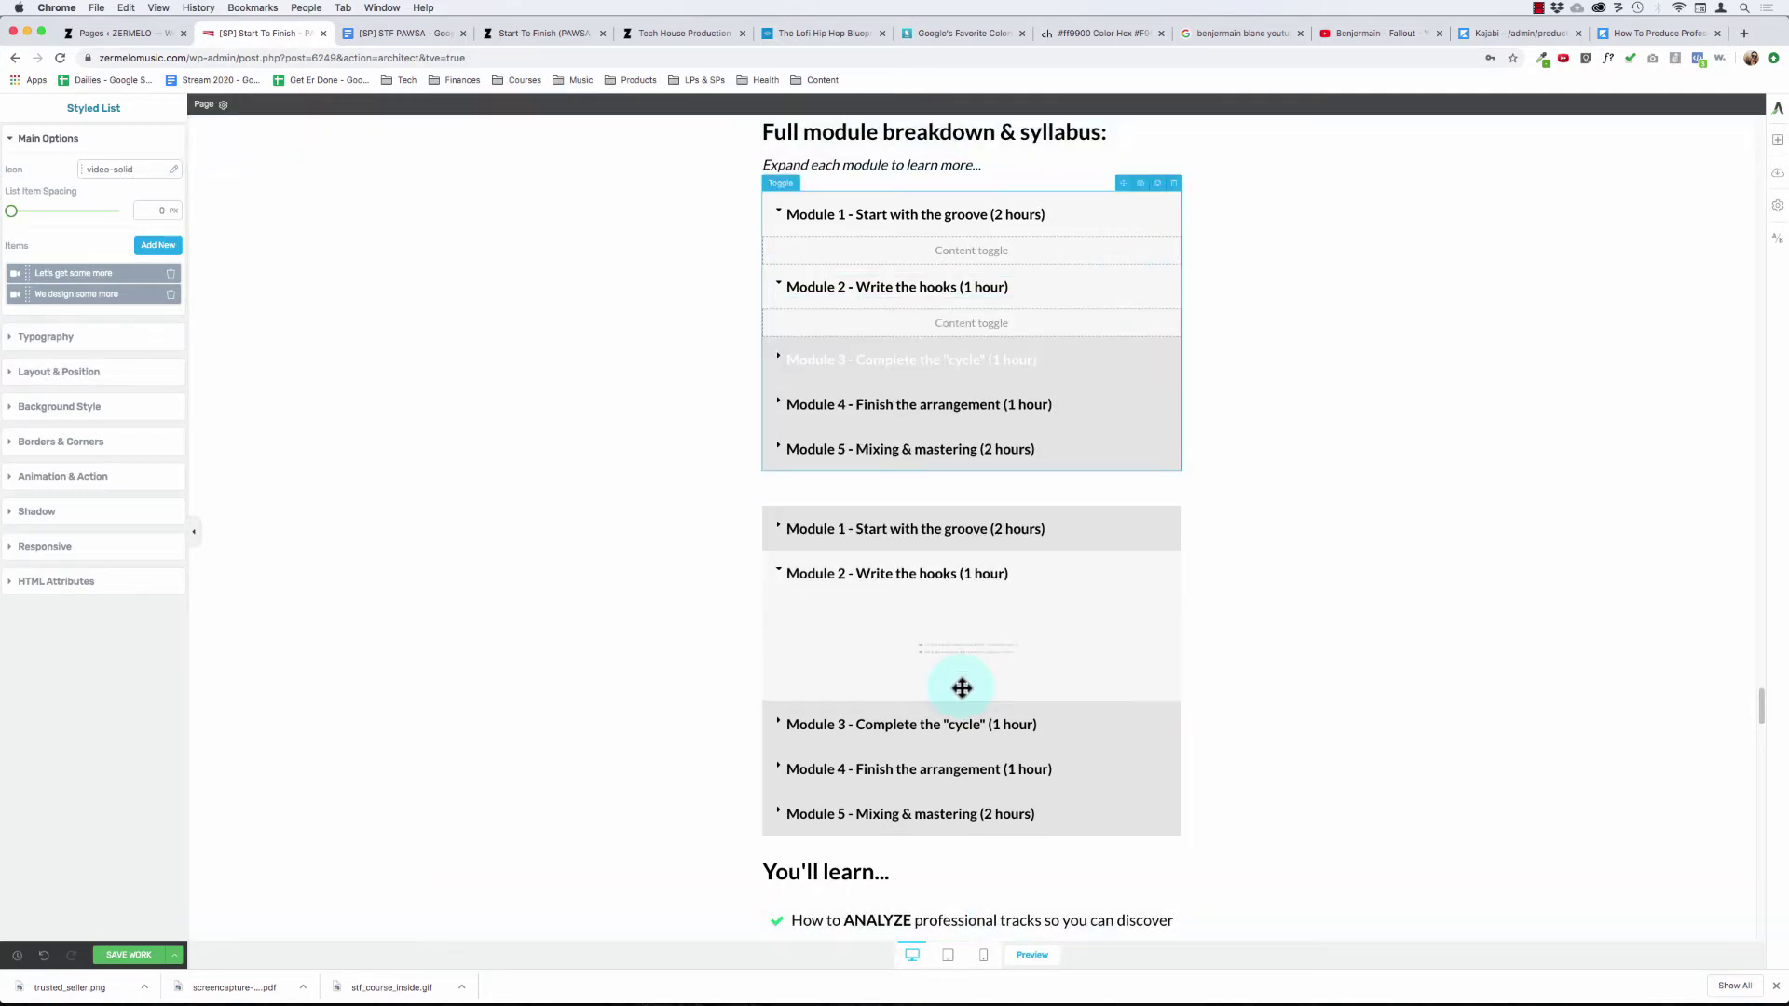
- Expand Module 3 in both toggles and move the upper one's video-icon styled list into Module 3 of the lower toggle
click(847, 557)
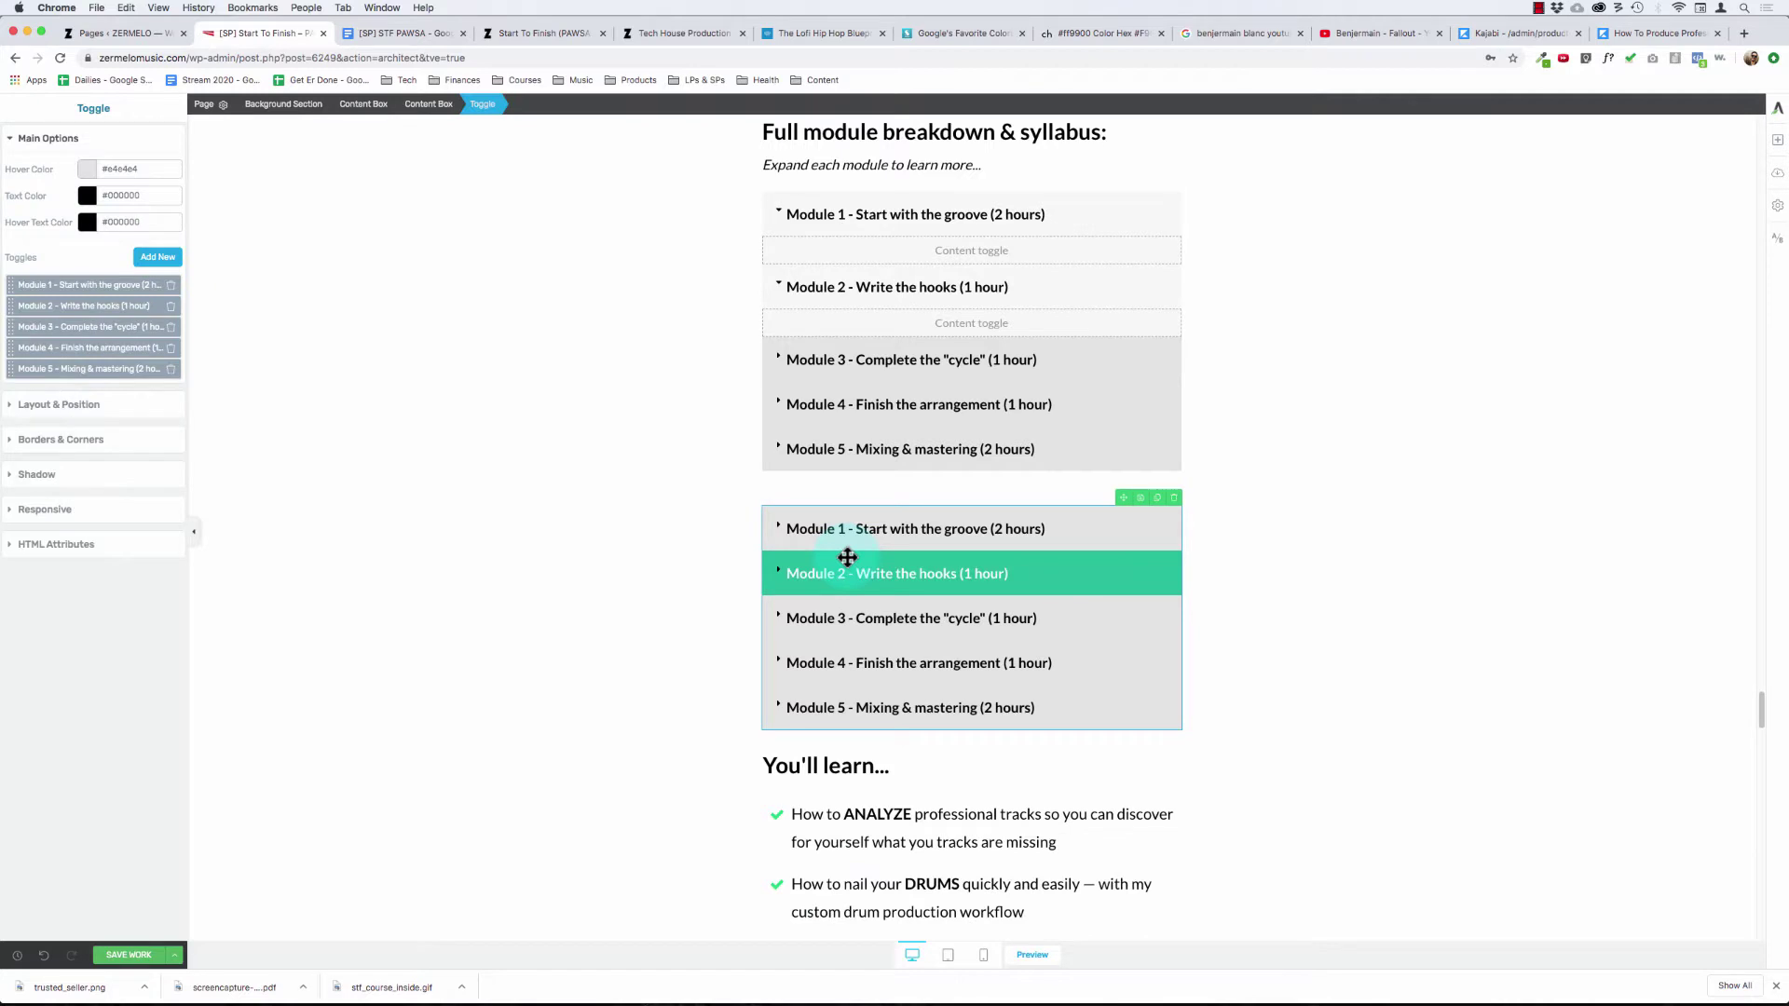
click(892, 614)
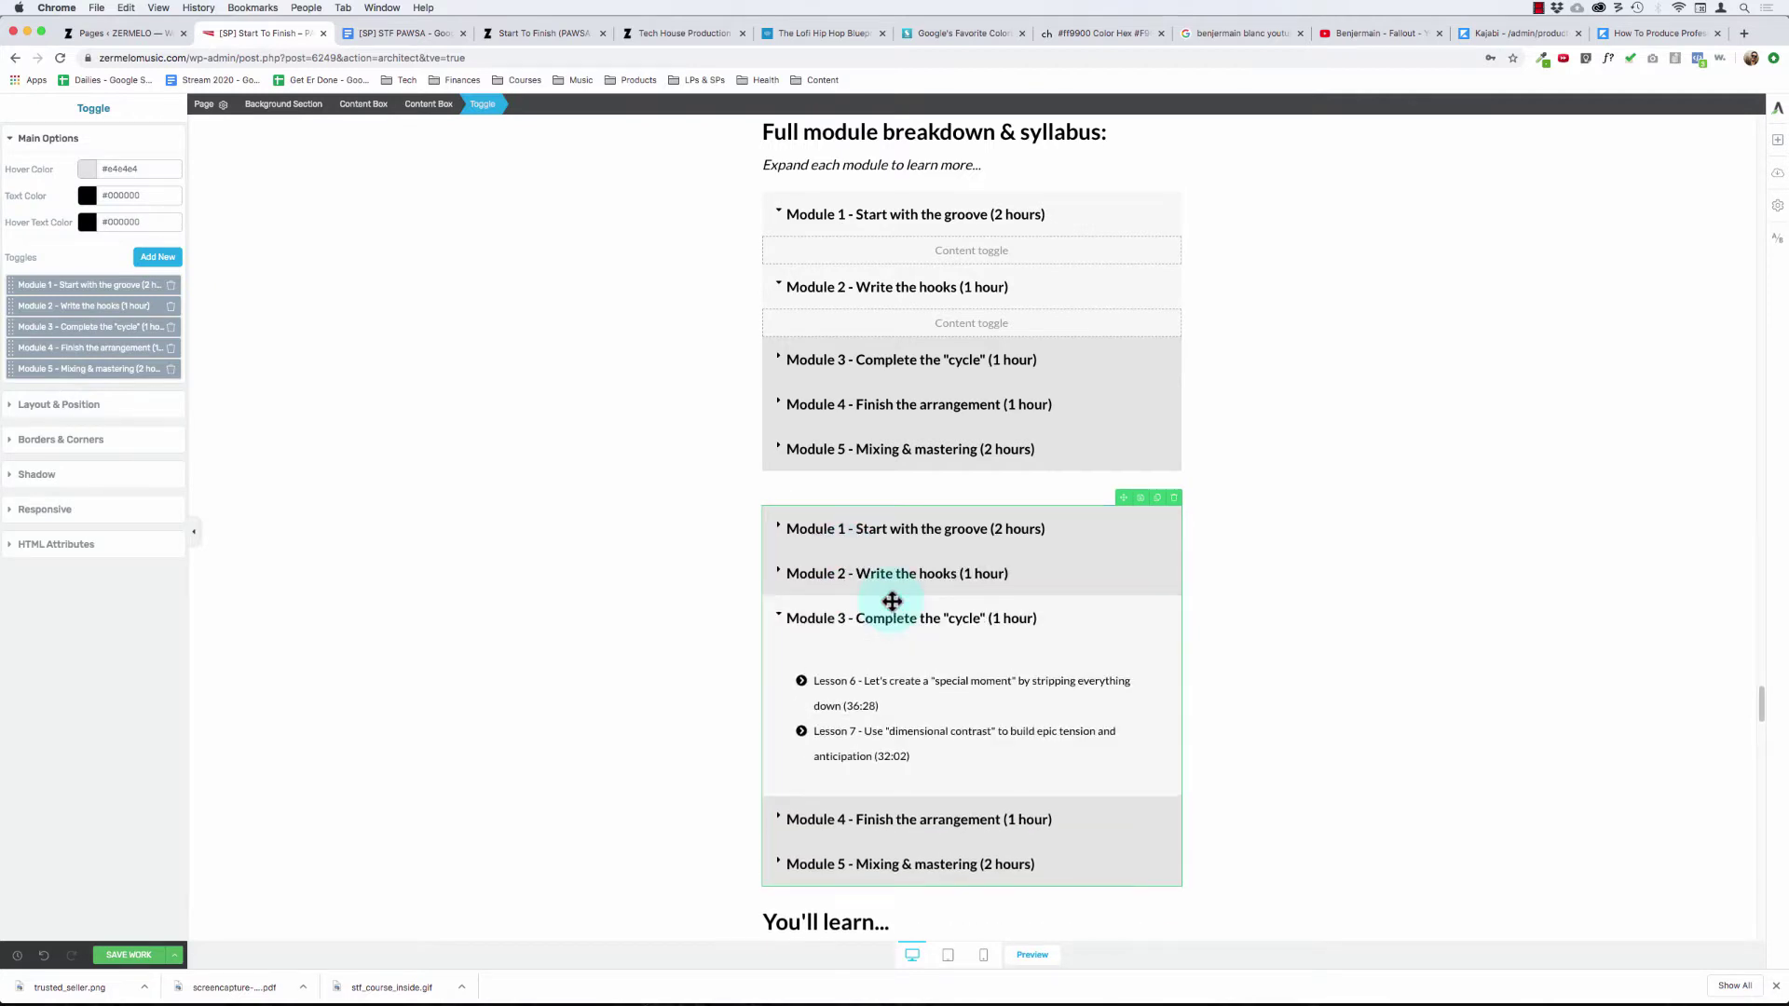
click(999, 347)
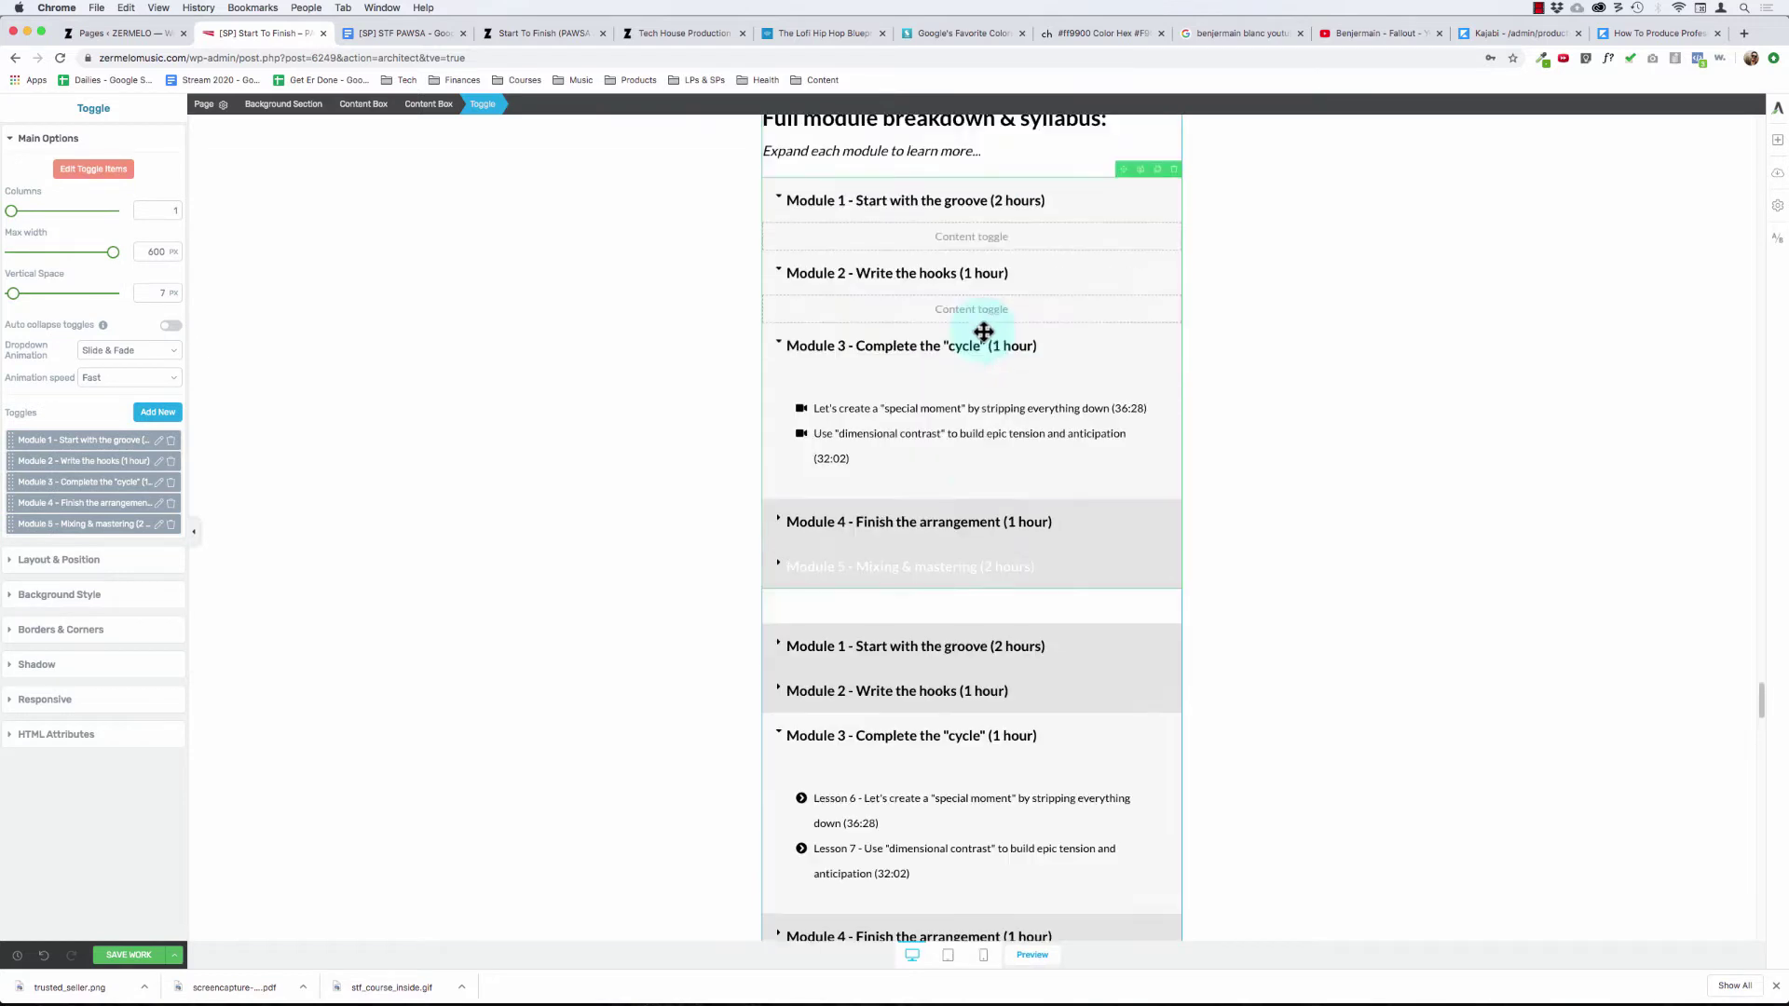
click(925, 408)
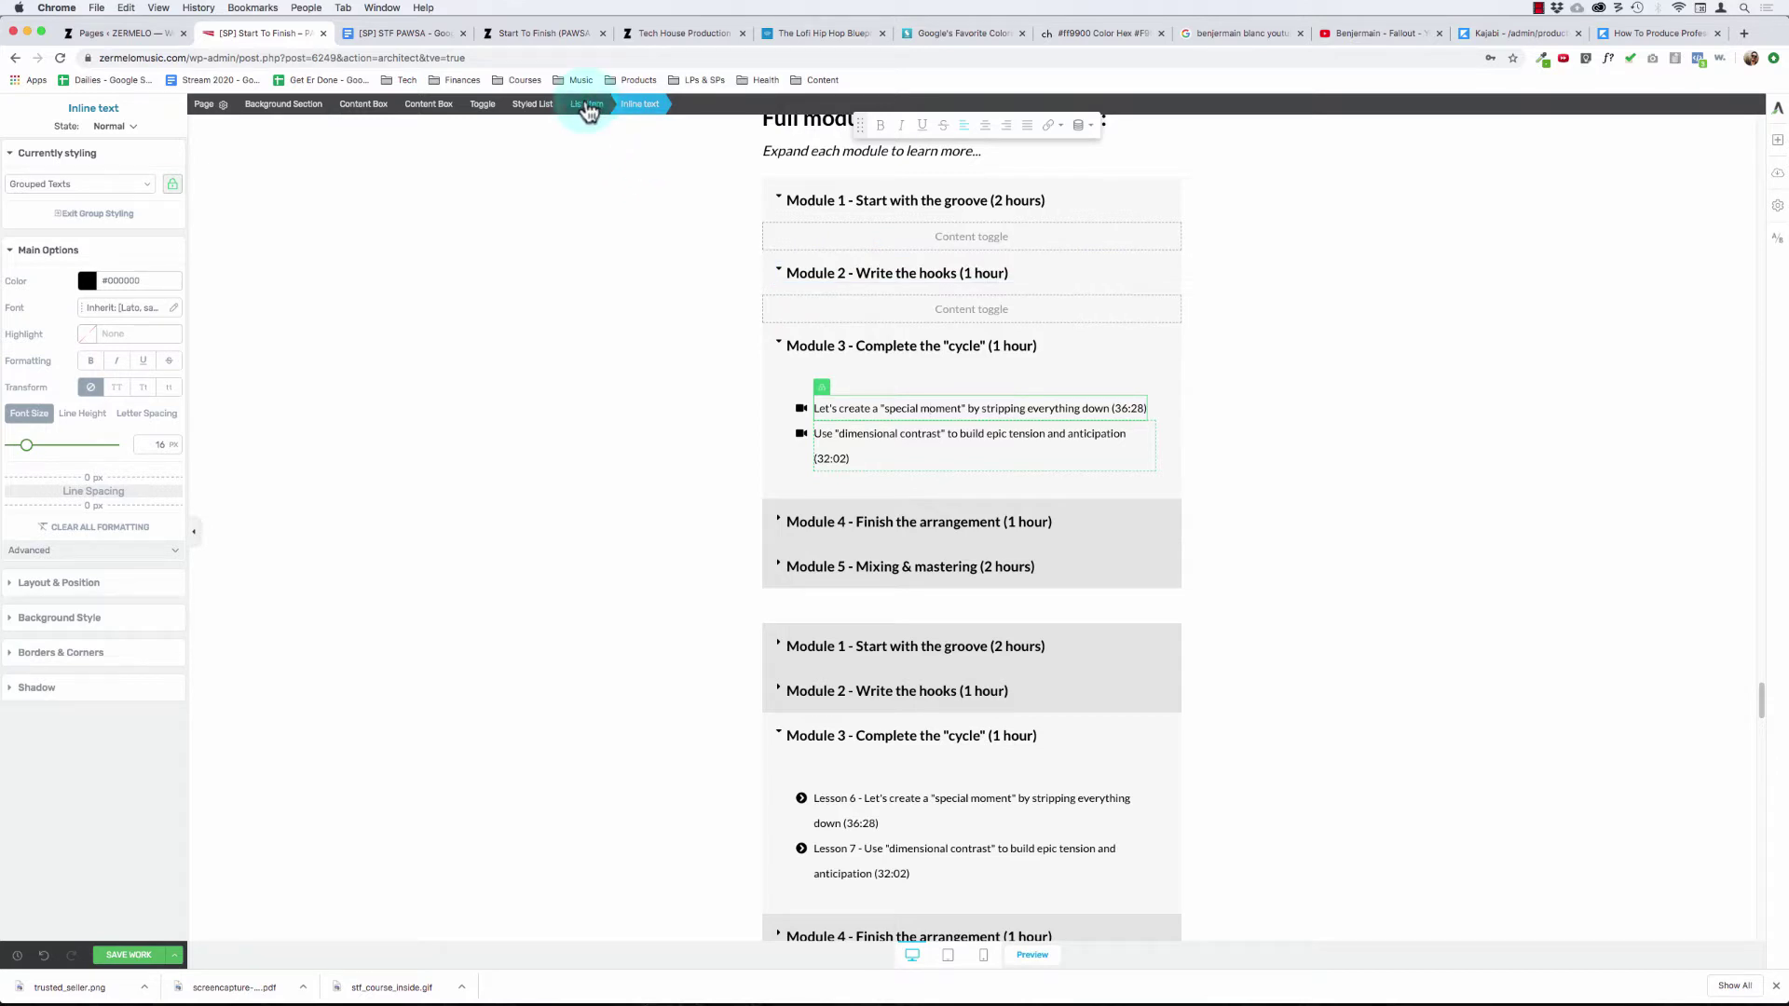
click(537, 104)
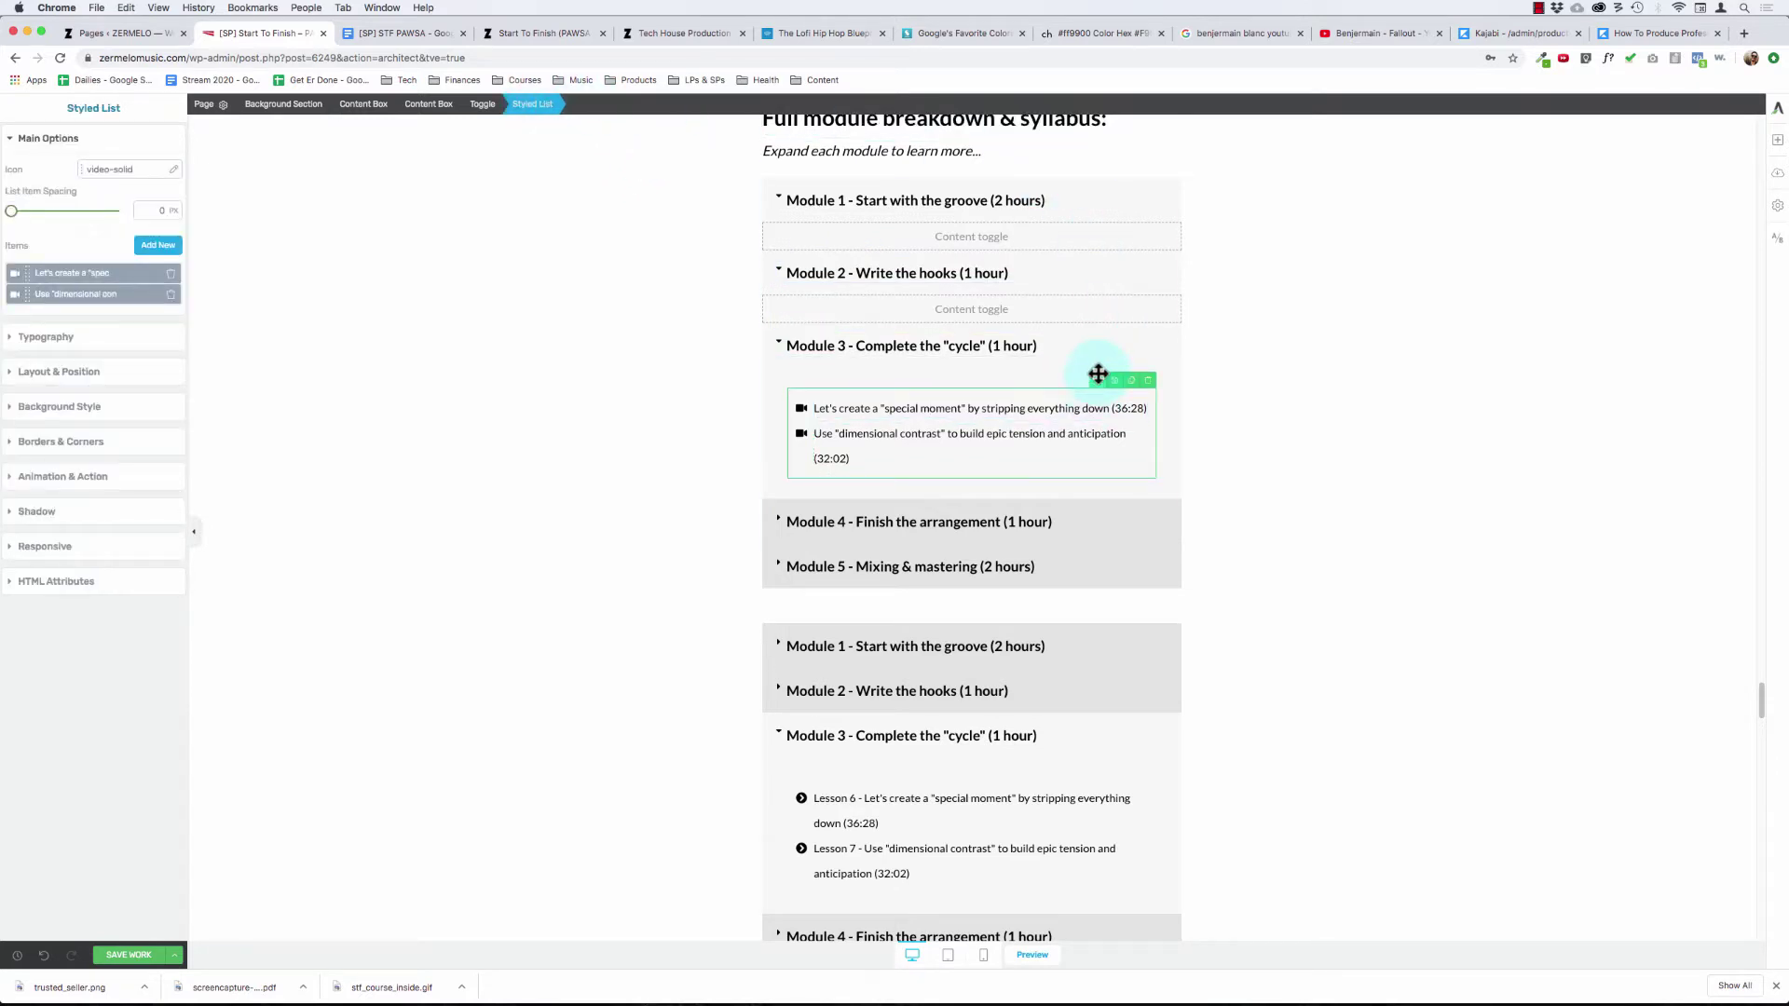
drag(1097, 380, 942, 795)
- Delete the old styled list with Lessons 6 and 7 from Module 3 of the lower toggle
click(921, 773)
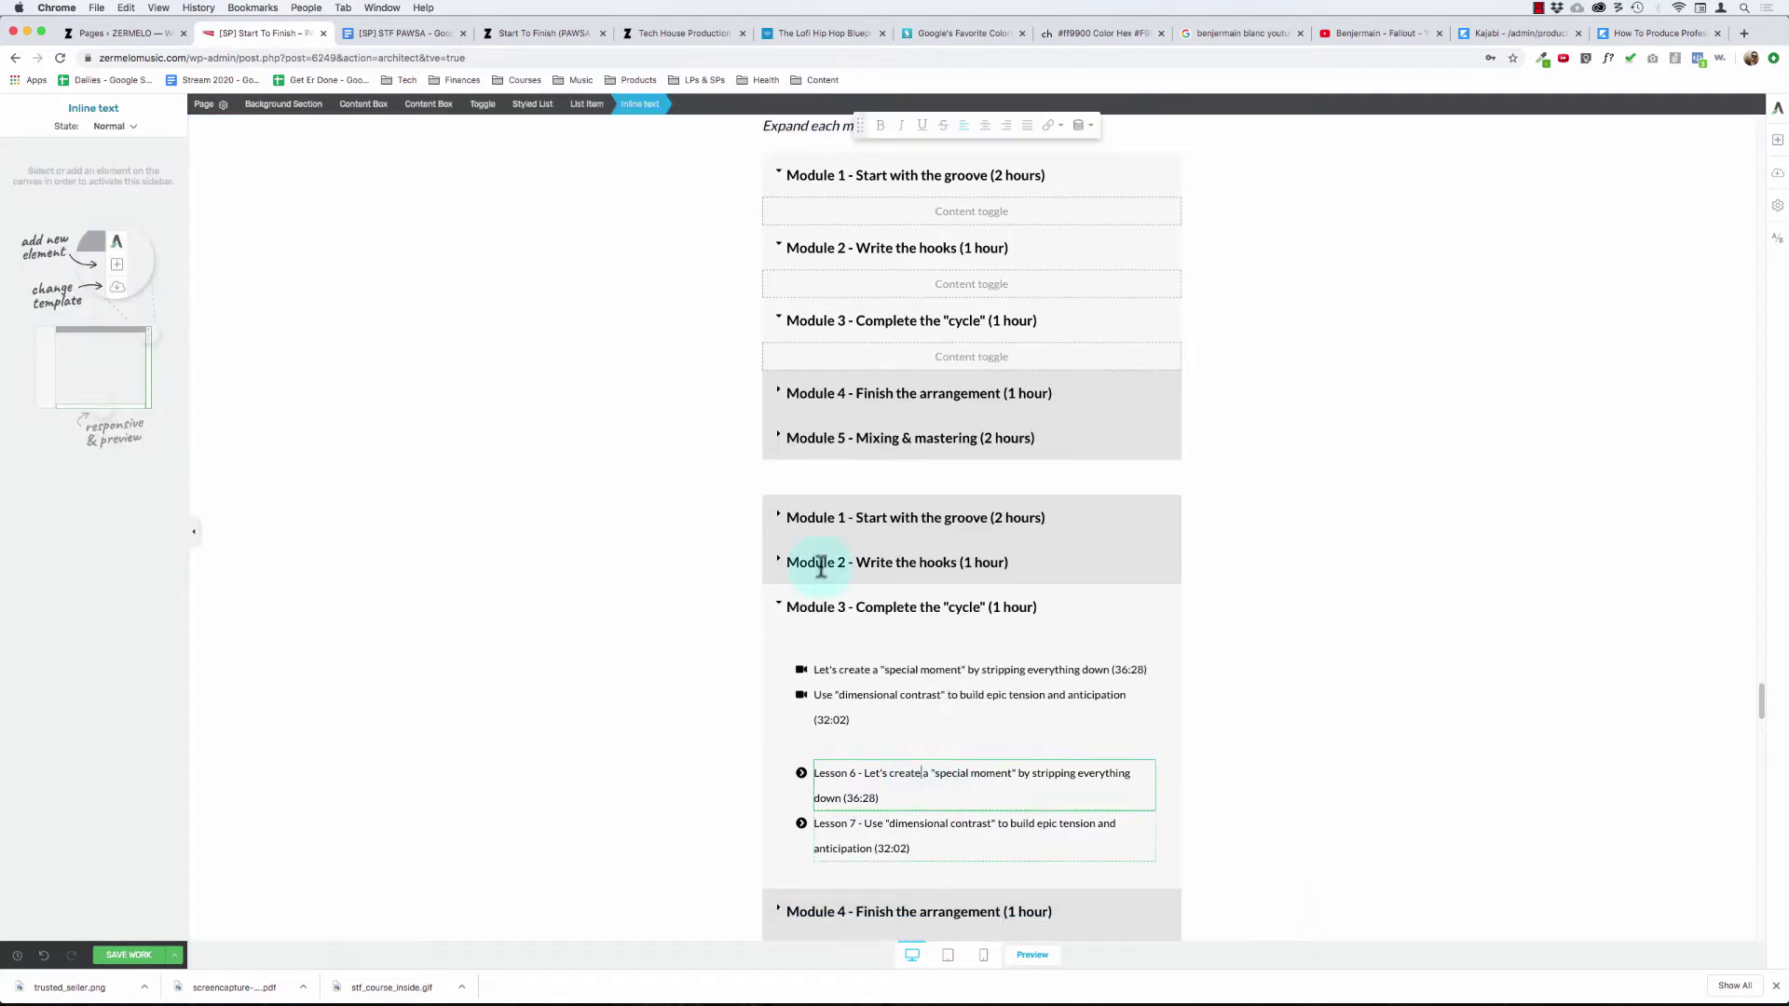
click(532, 104)
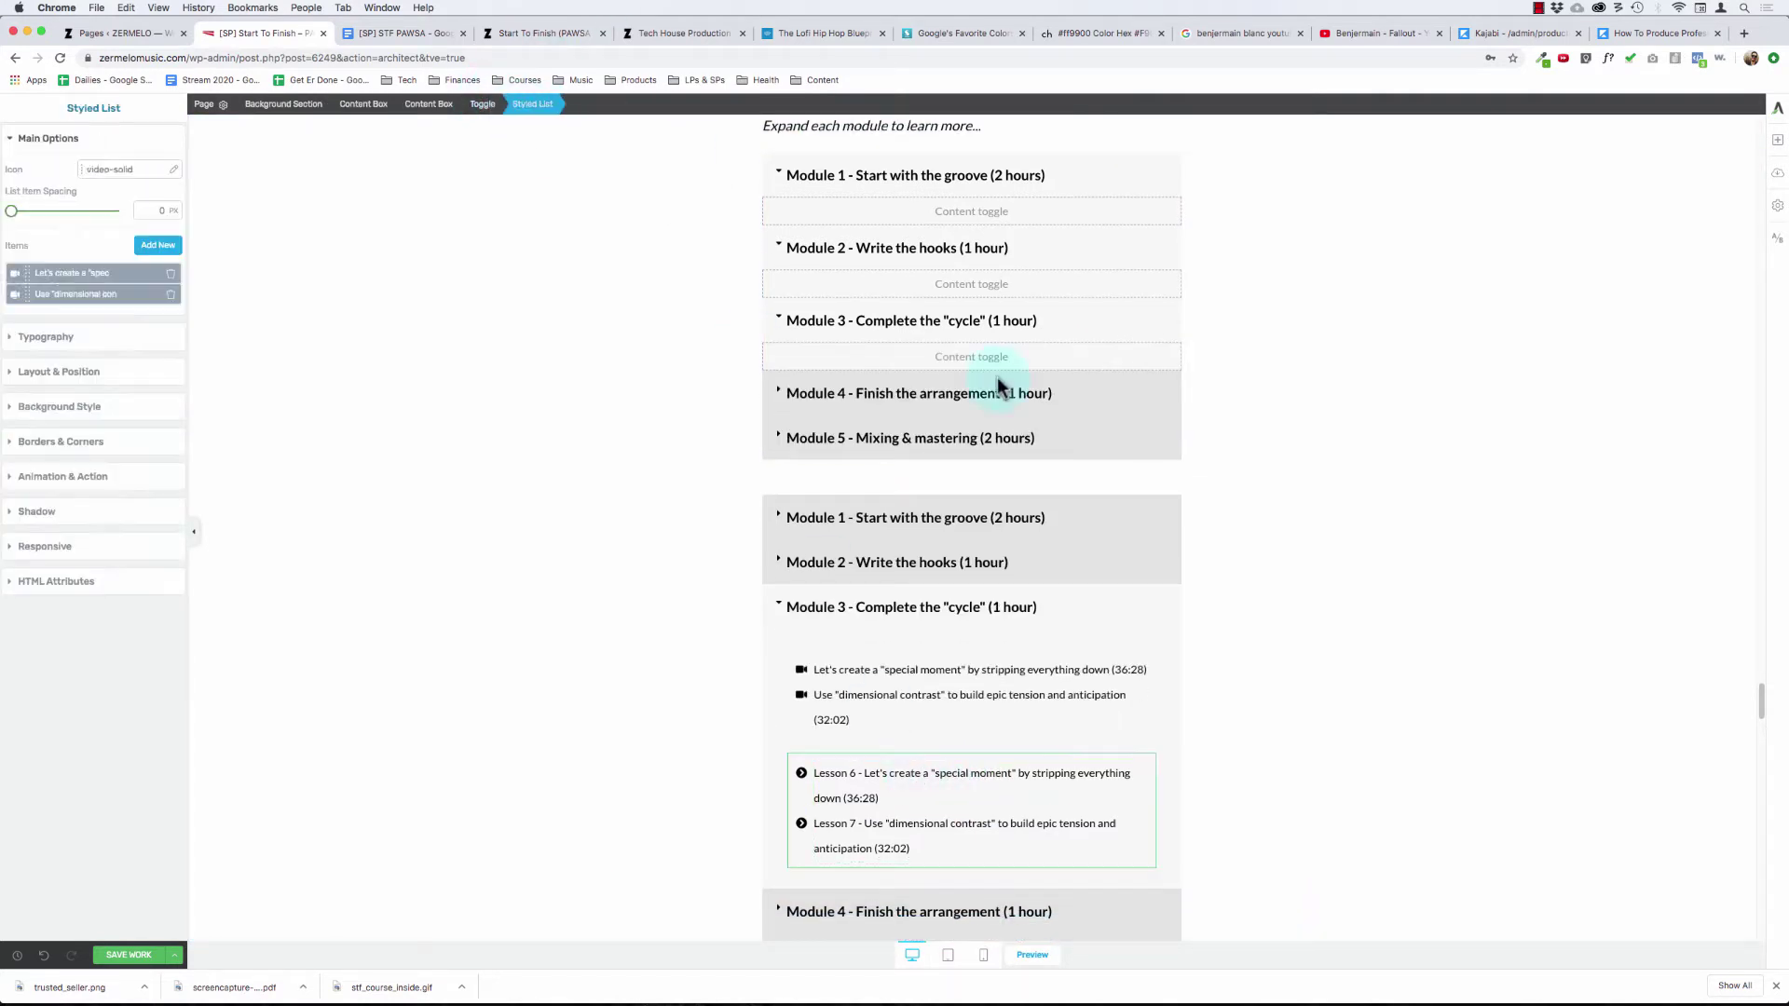
click(1147, 744)
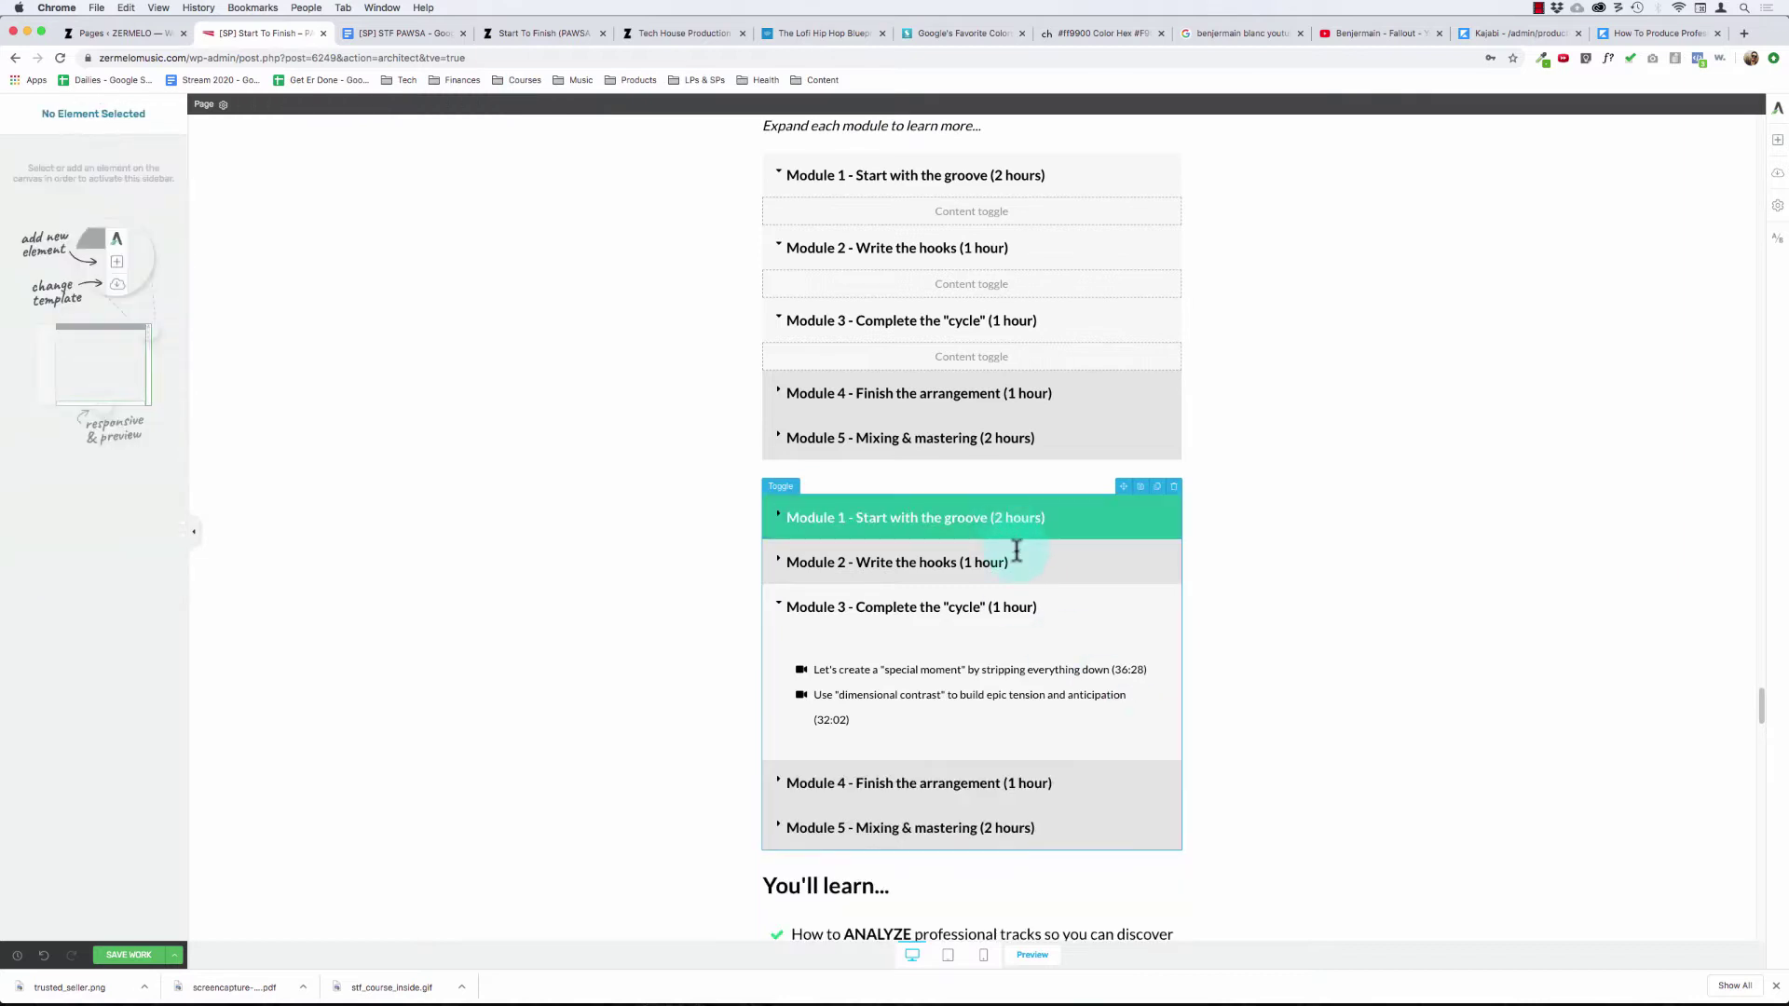
- Remove the durations (36:28) and (32:02) from the two video list items under Module 3 in the lower toggle
click(1024, 549)
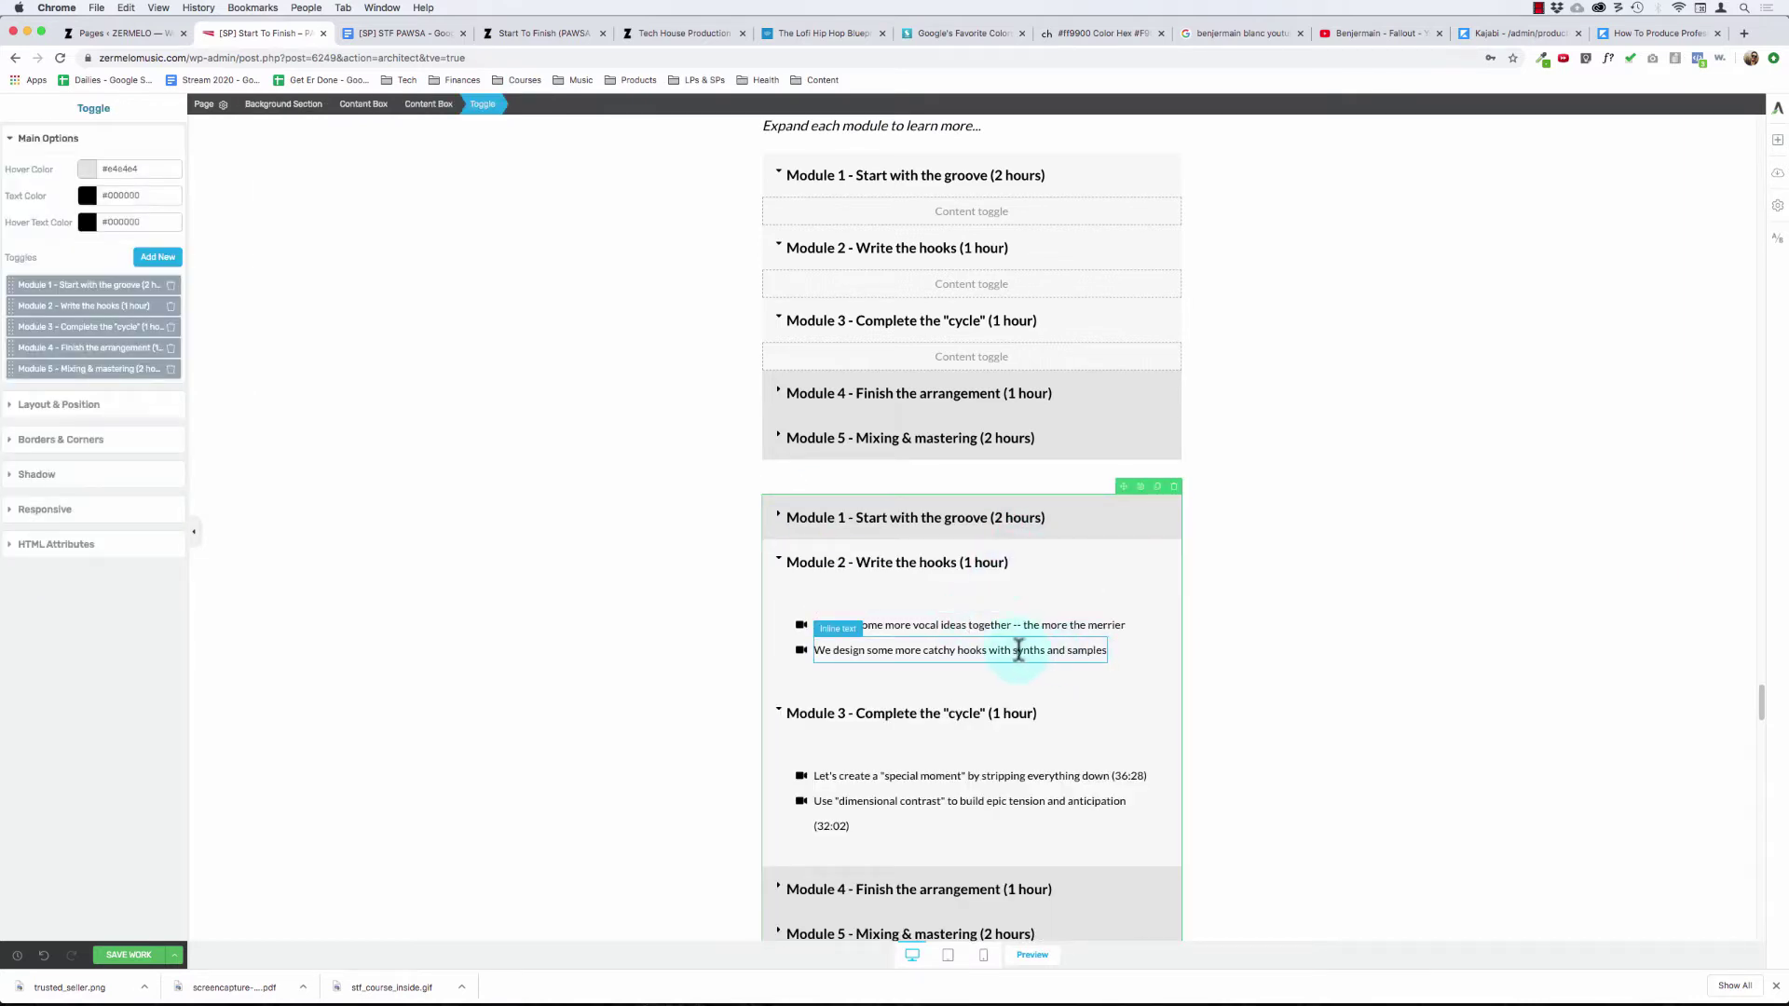
click(1106, 776)
key(shift+super+Right)
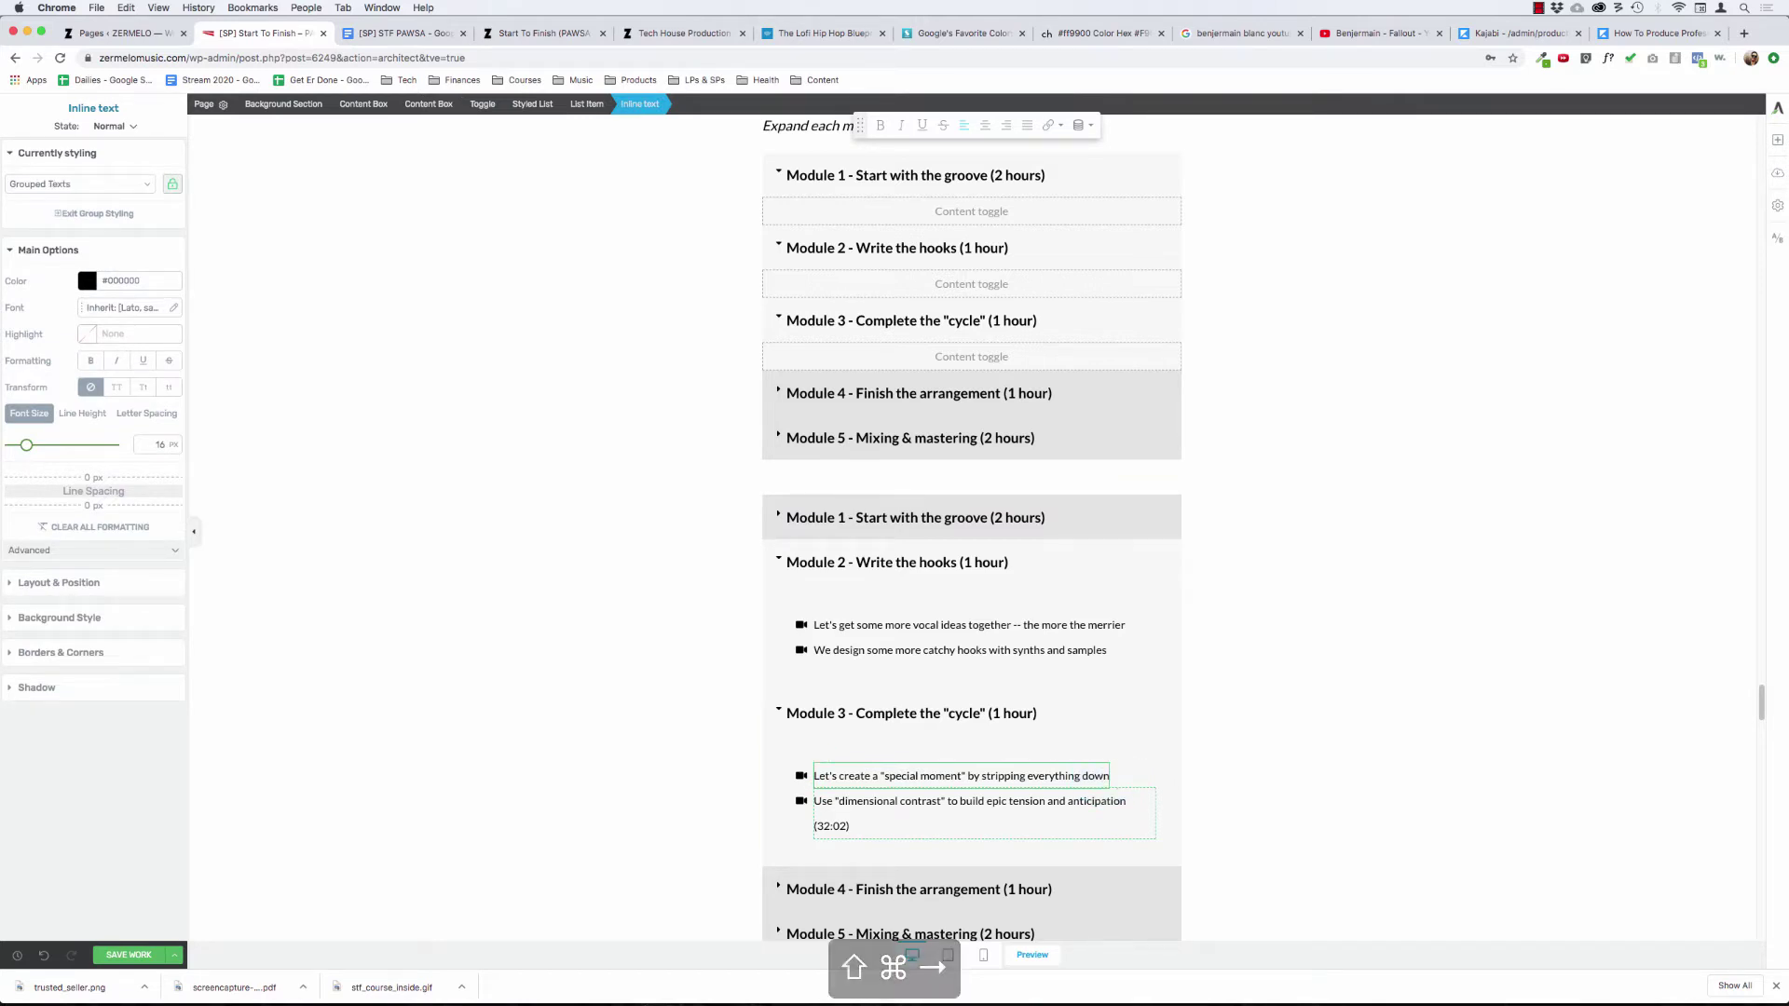
click(862, 822)
key(shift+super+Left)
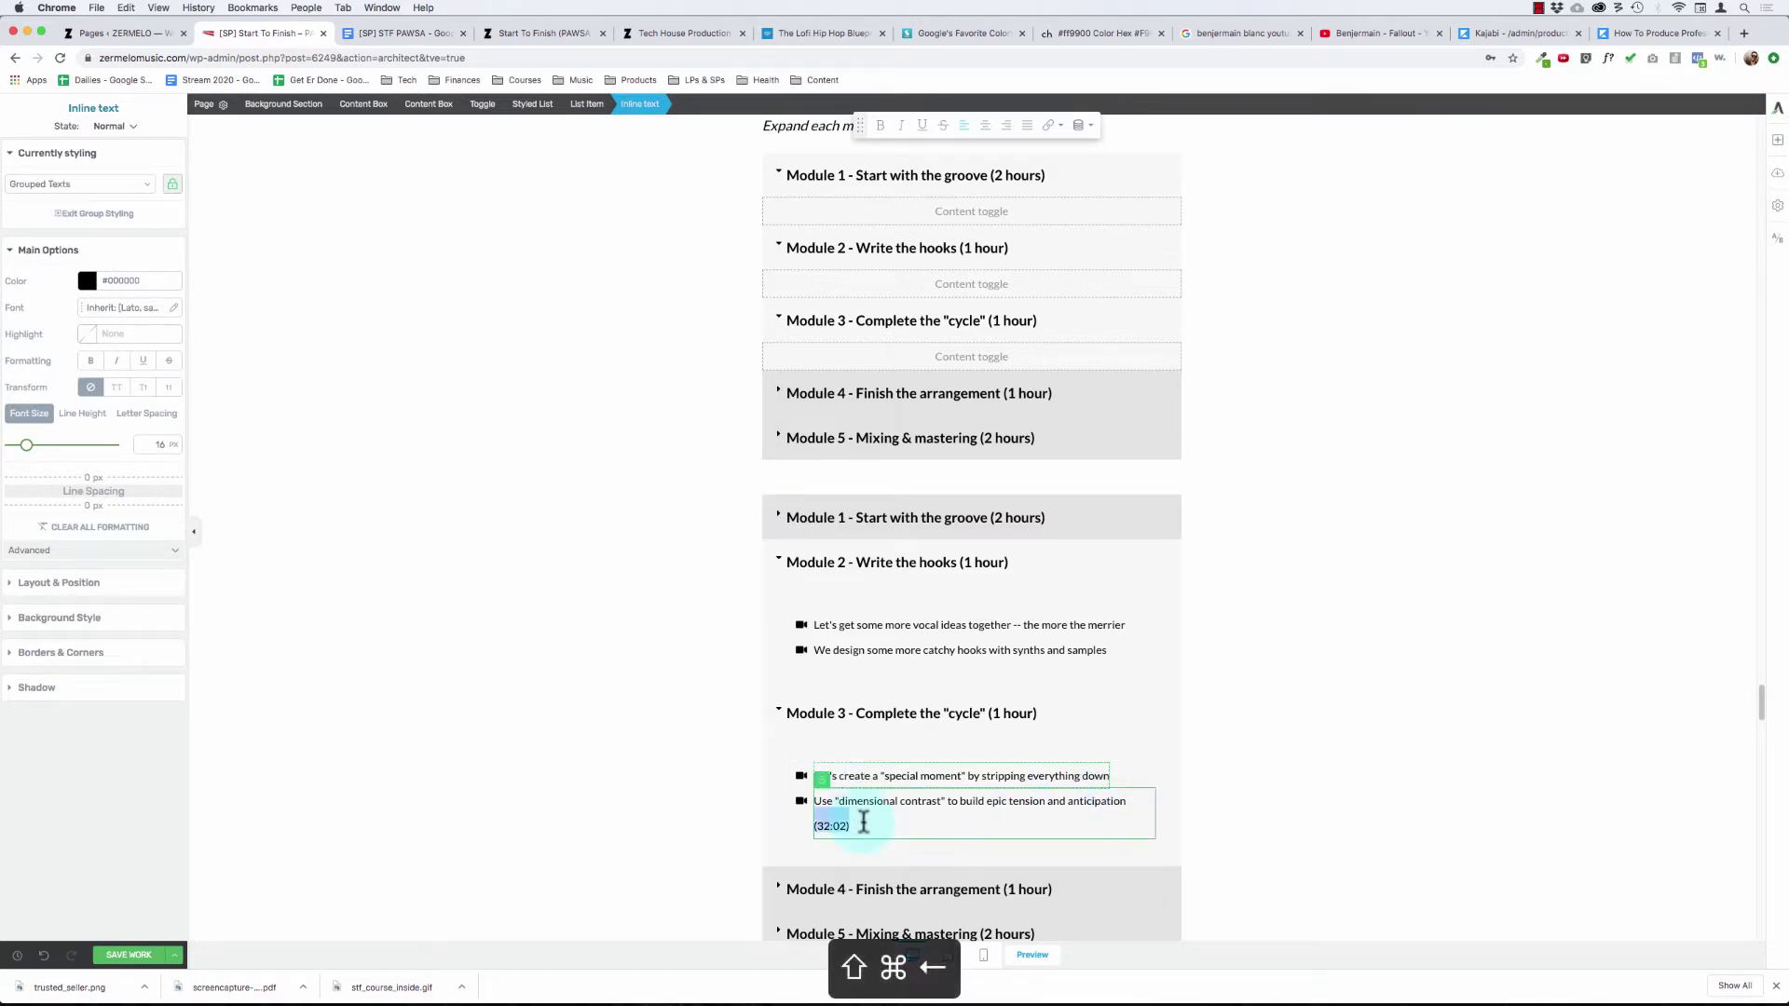
key(BackSpace)
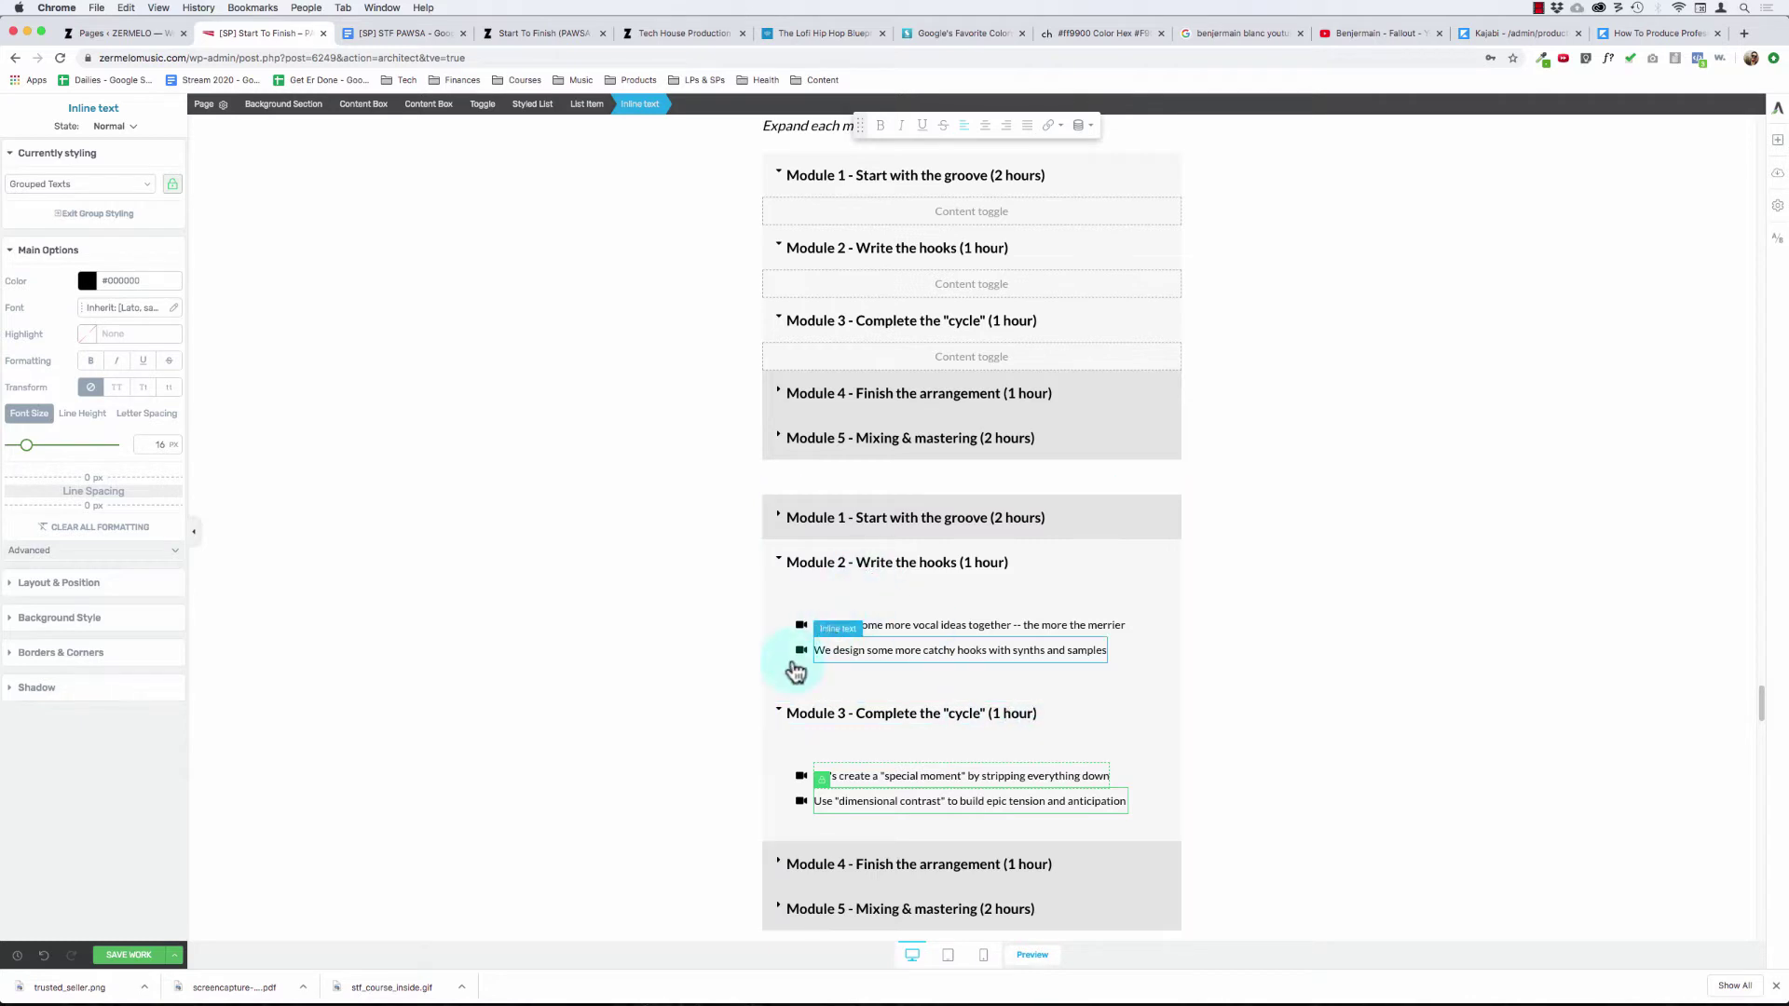
- Collapse Modules 2 and 3 in the lower toggle and expand its Module 4
click(846, 697)
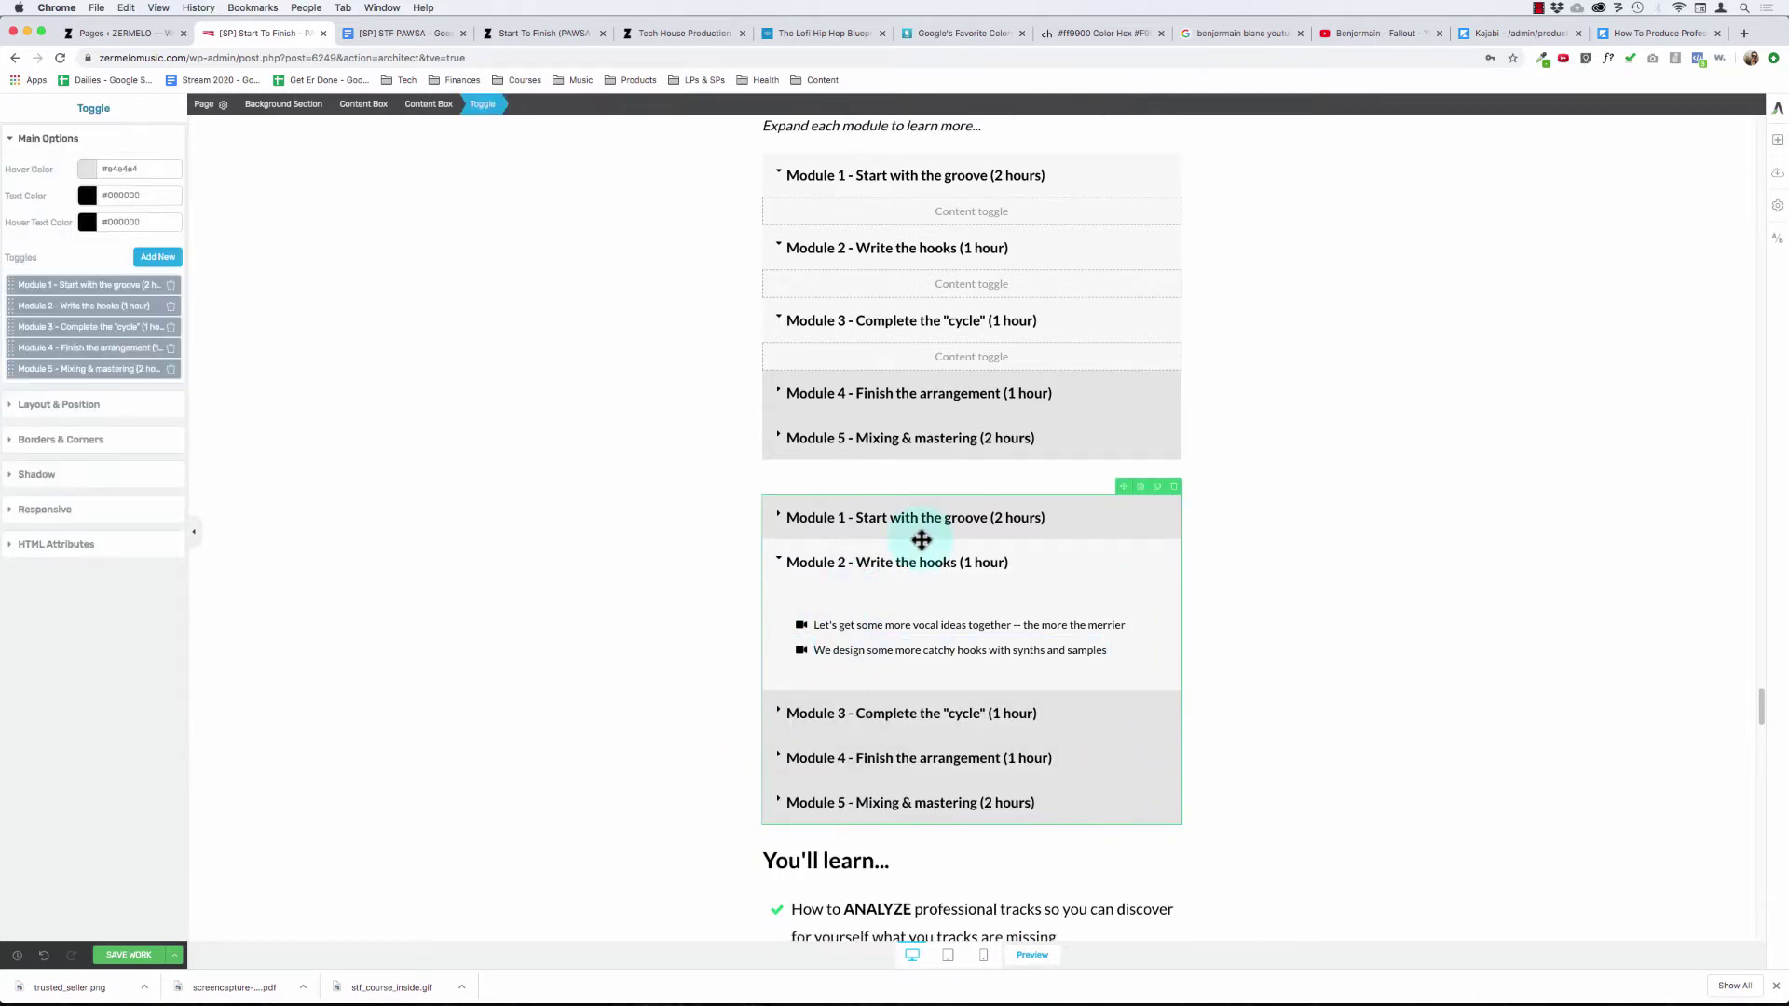
click(984, 551)
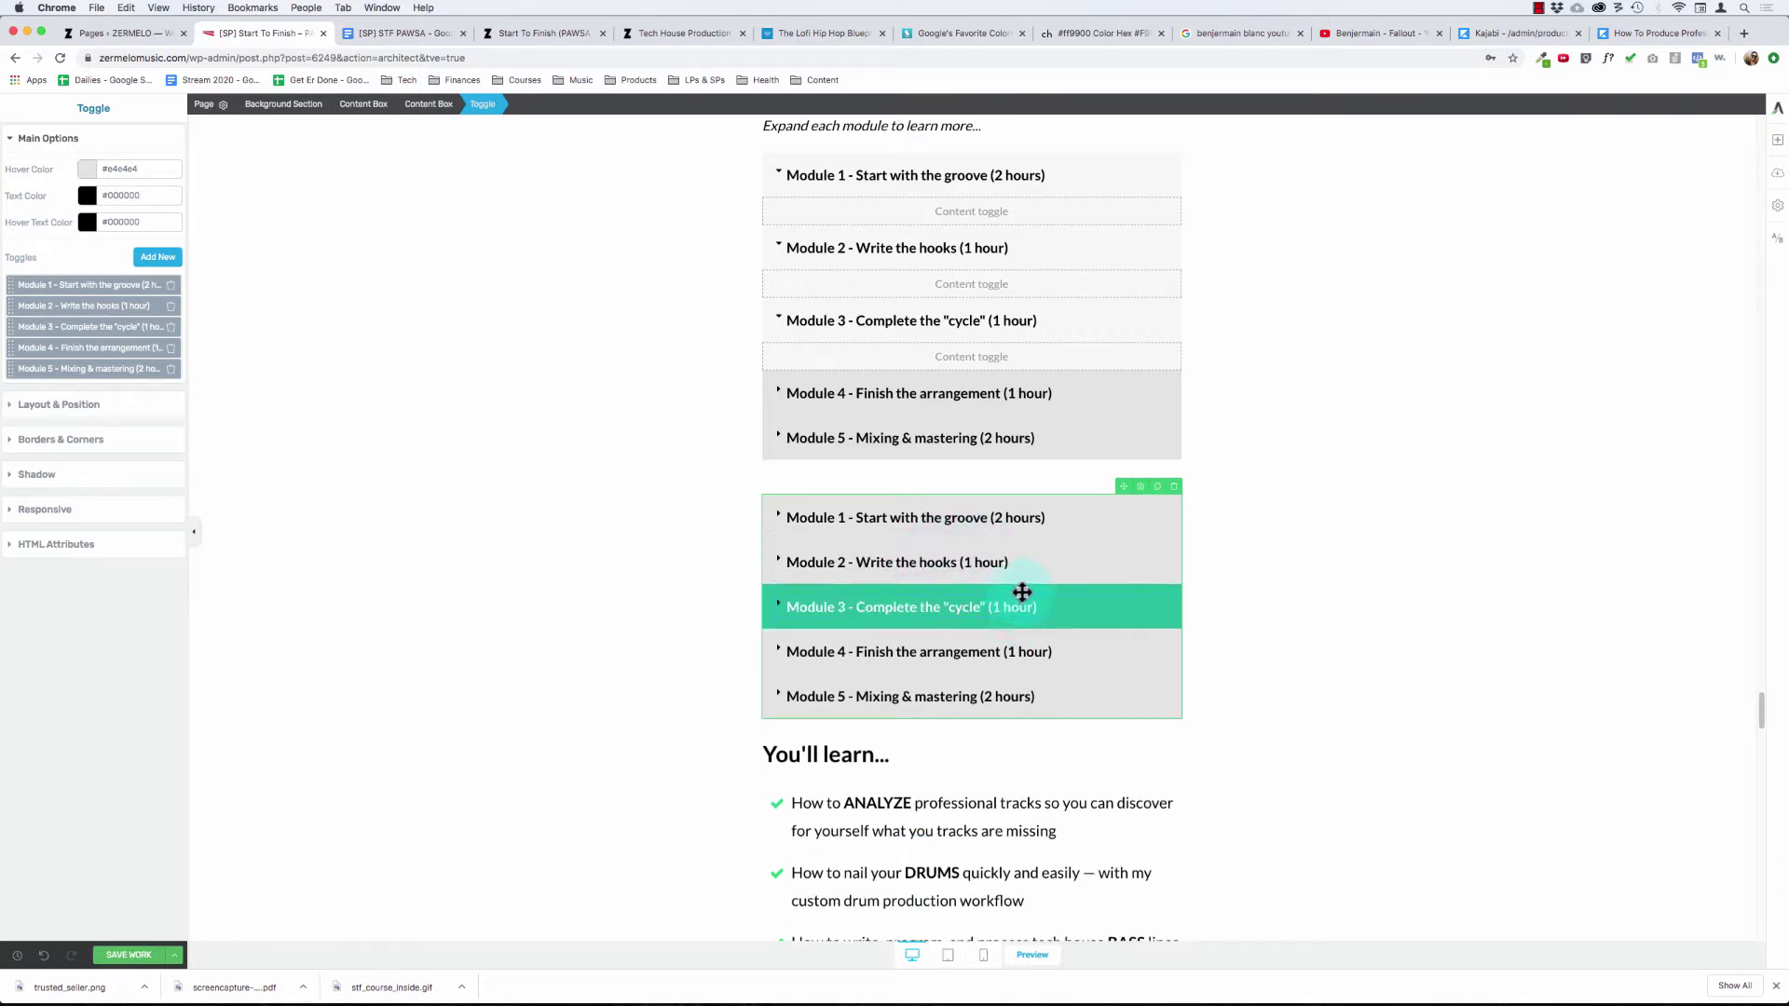
click(1024, 589)
click(1025, 601)
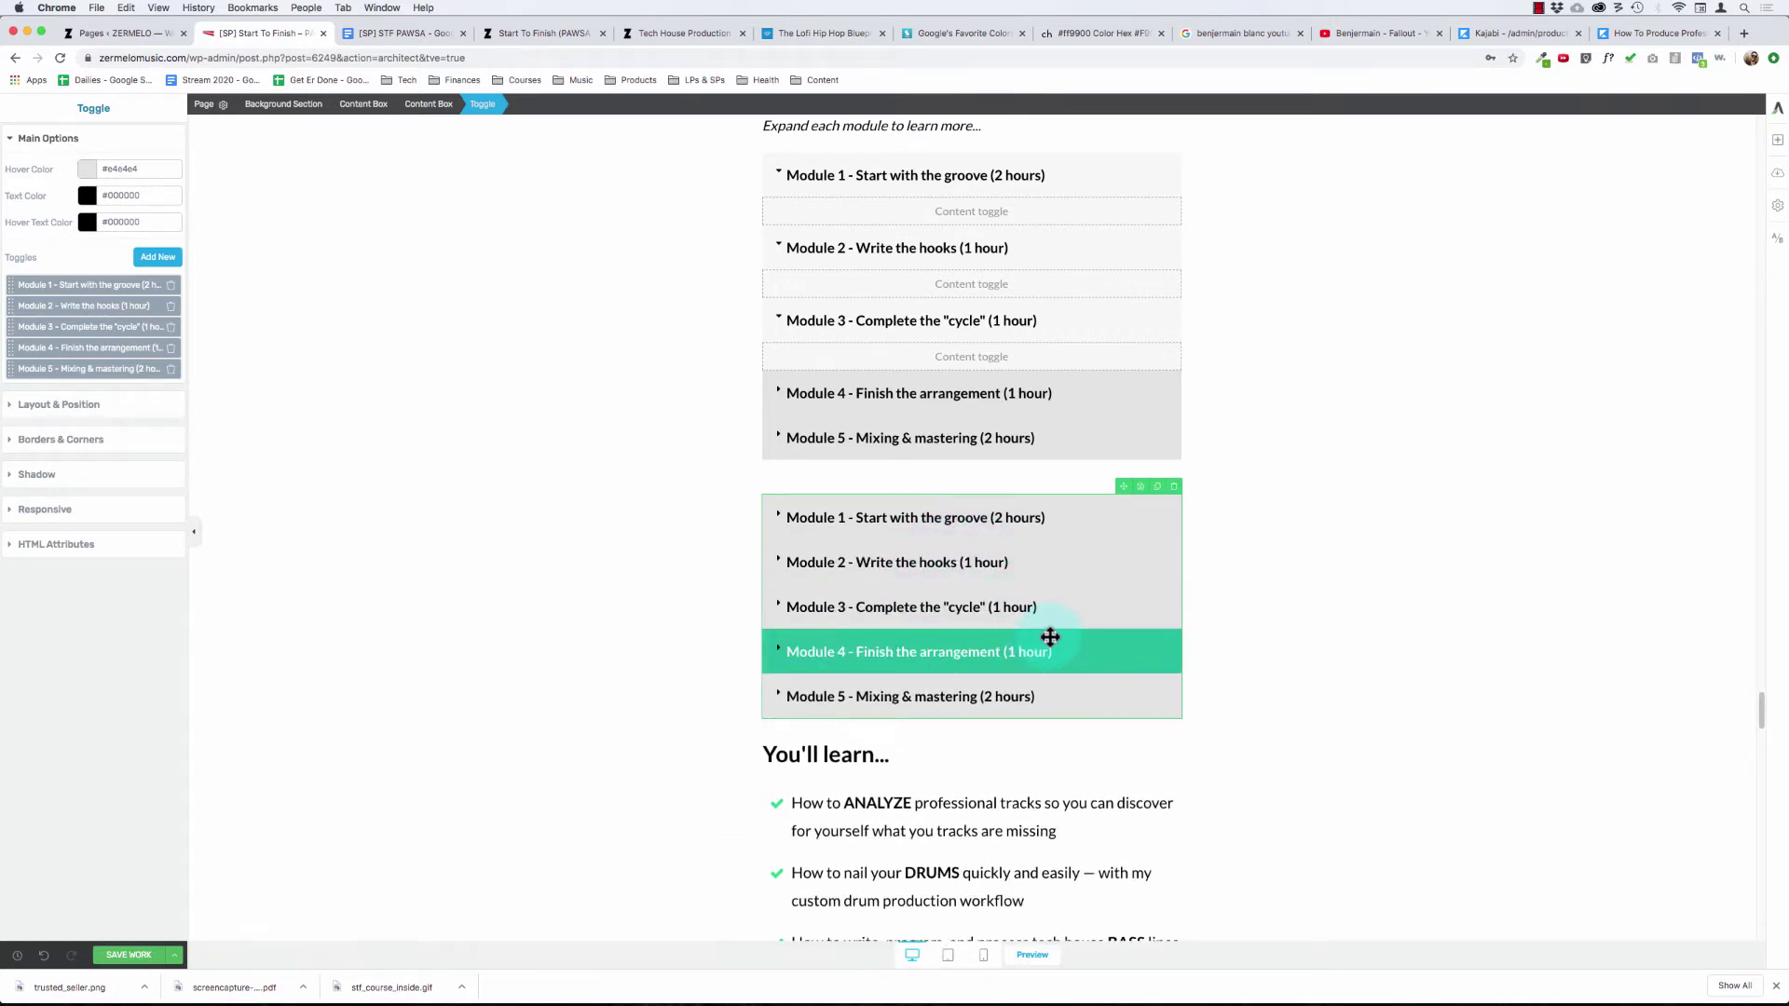
click(1049, 636)
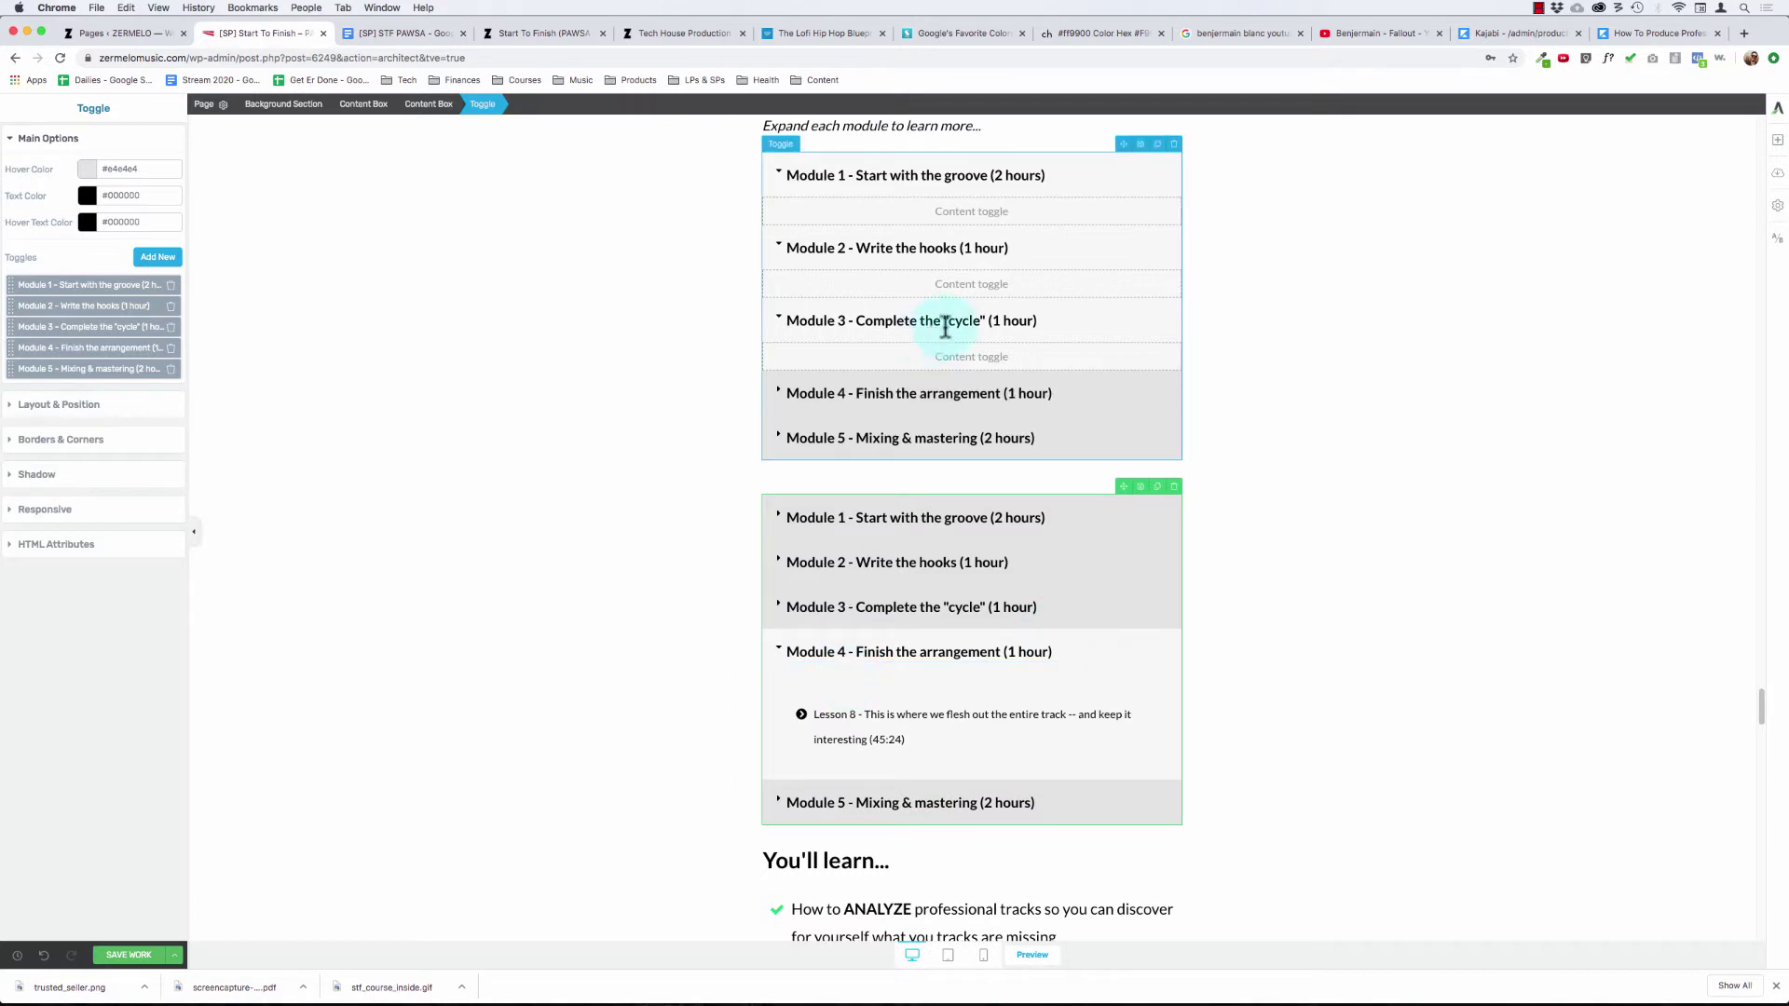
- Expand Module 4 in the upper toggle to reveal its video-icon styled list
click(902, 378)
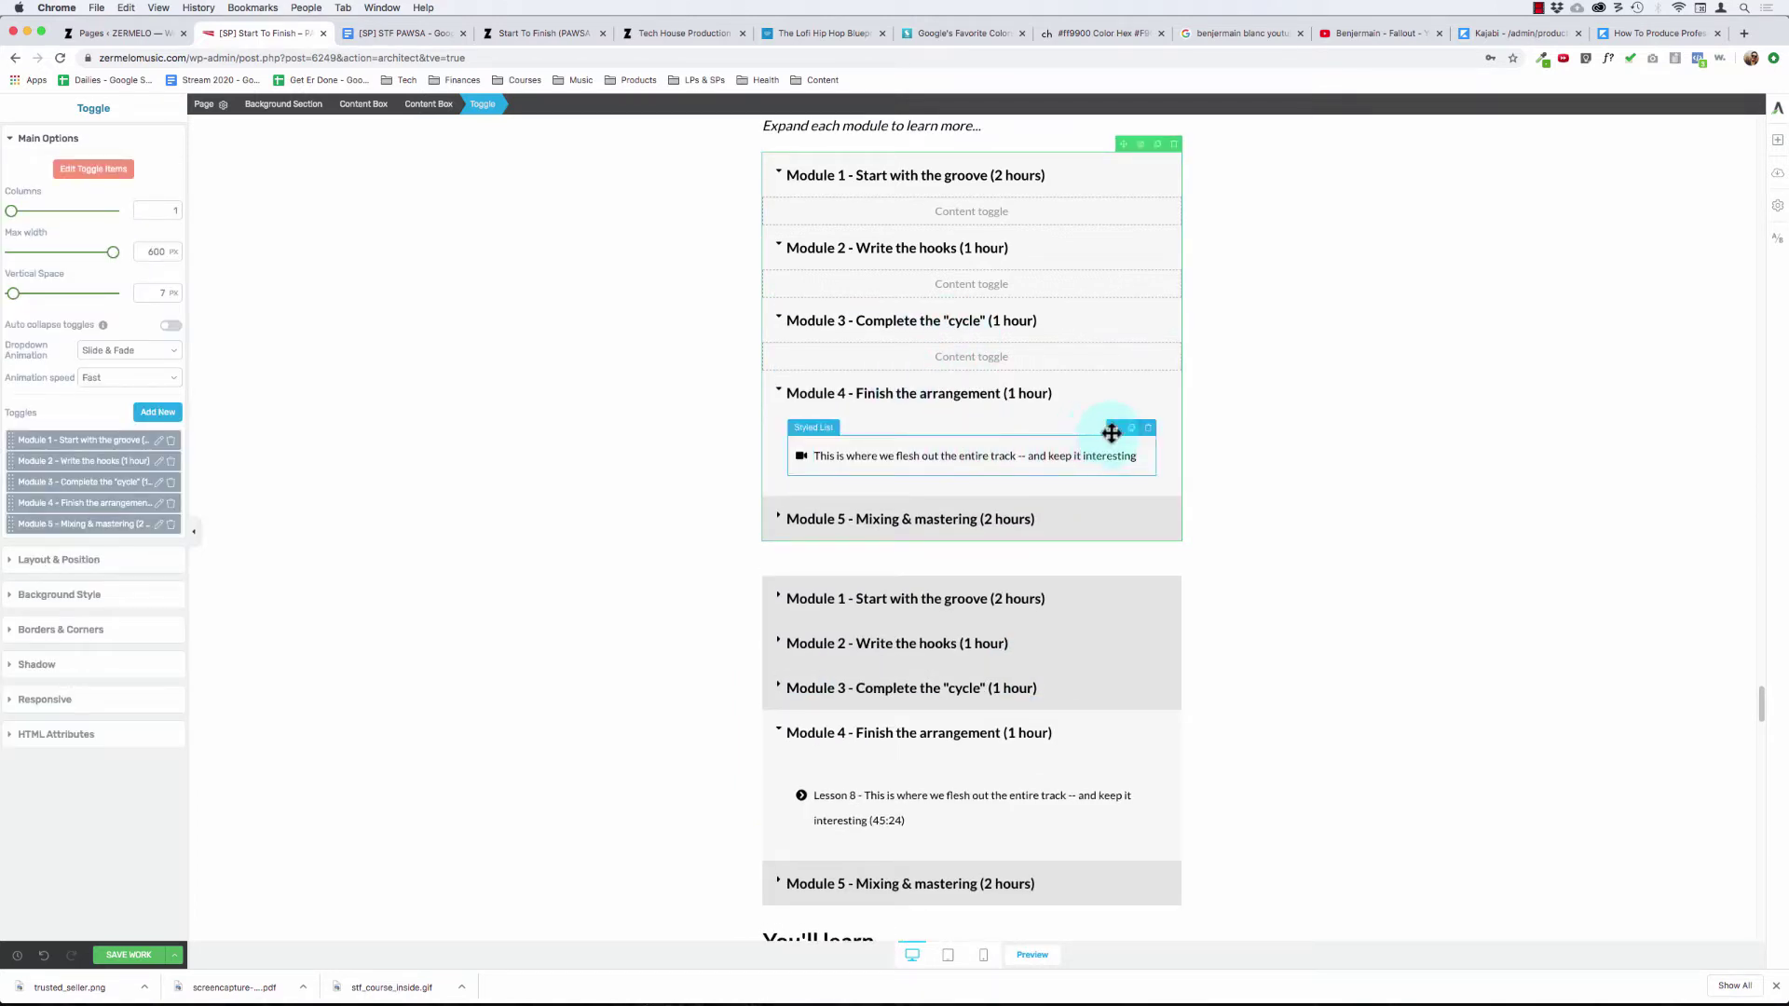
drag(1111, 431, 930, 798)
click(897, 803)
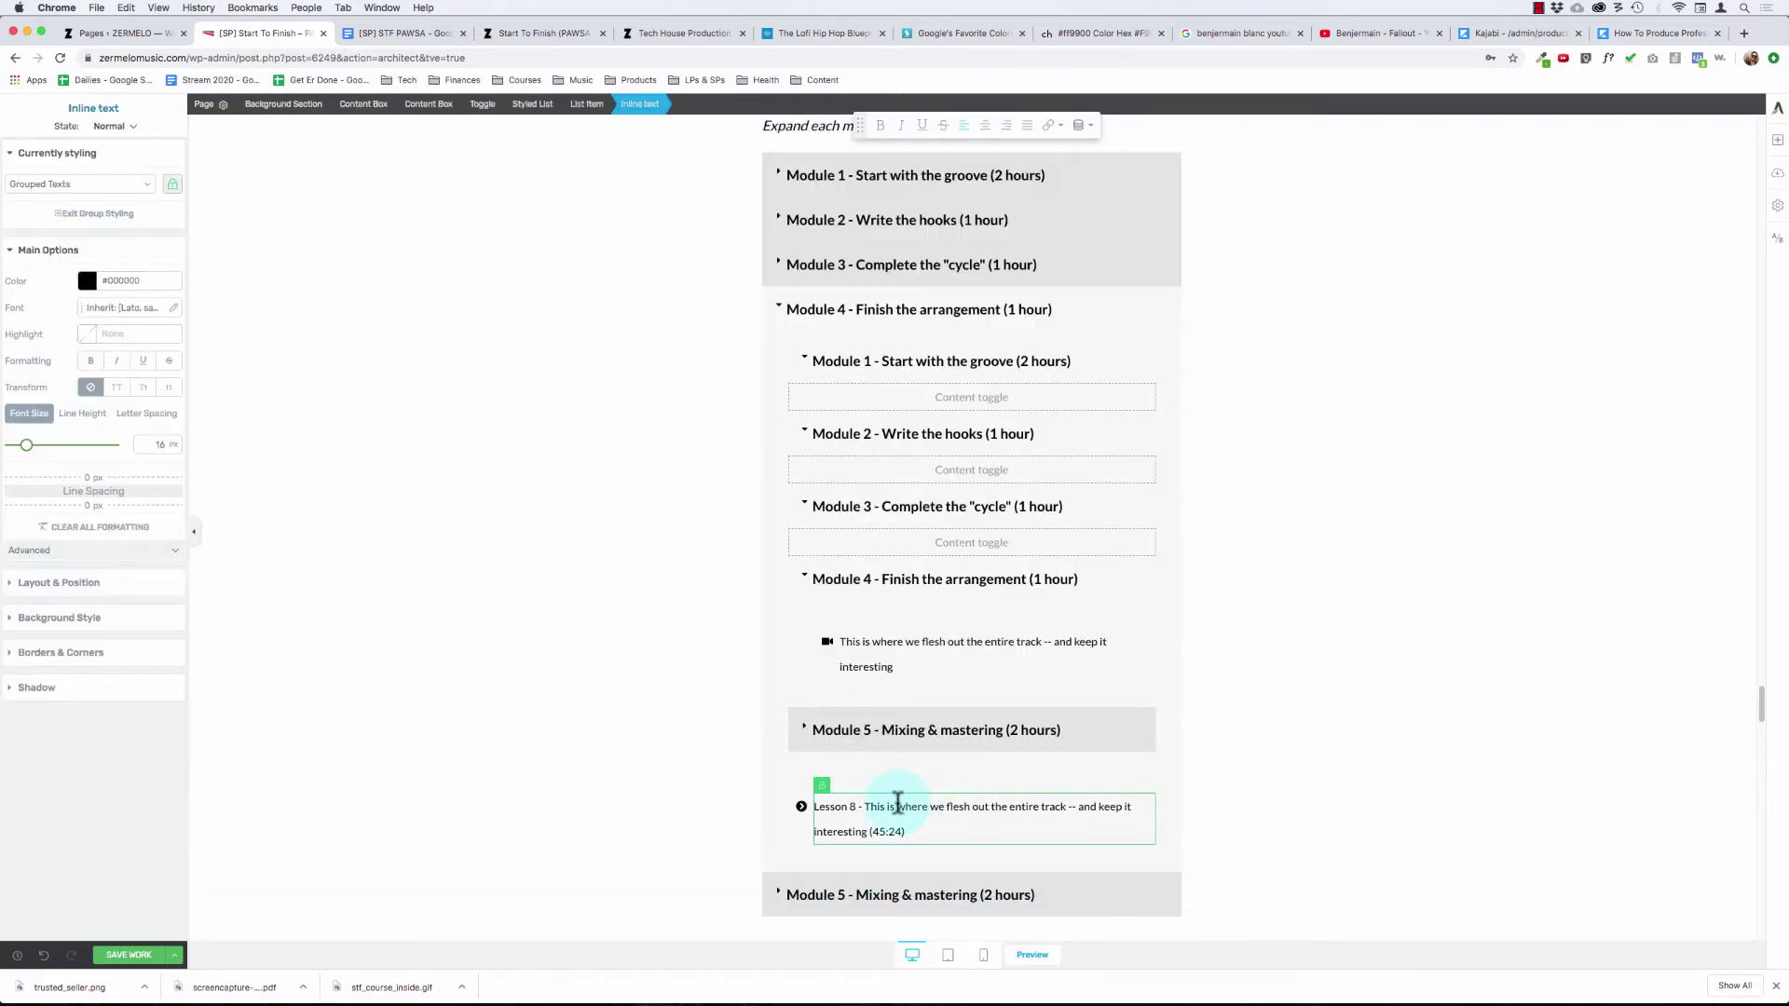
scroll(898, 803, down, 5)
scroll(897, 804, up, 6)
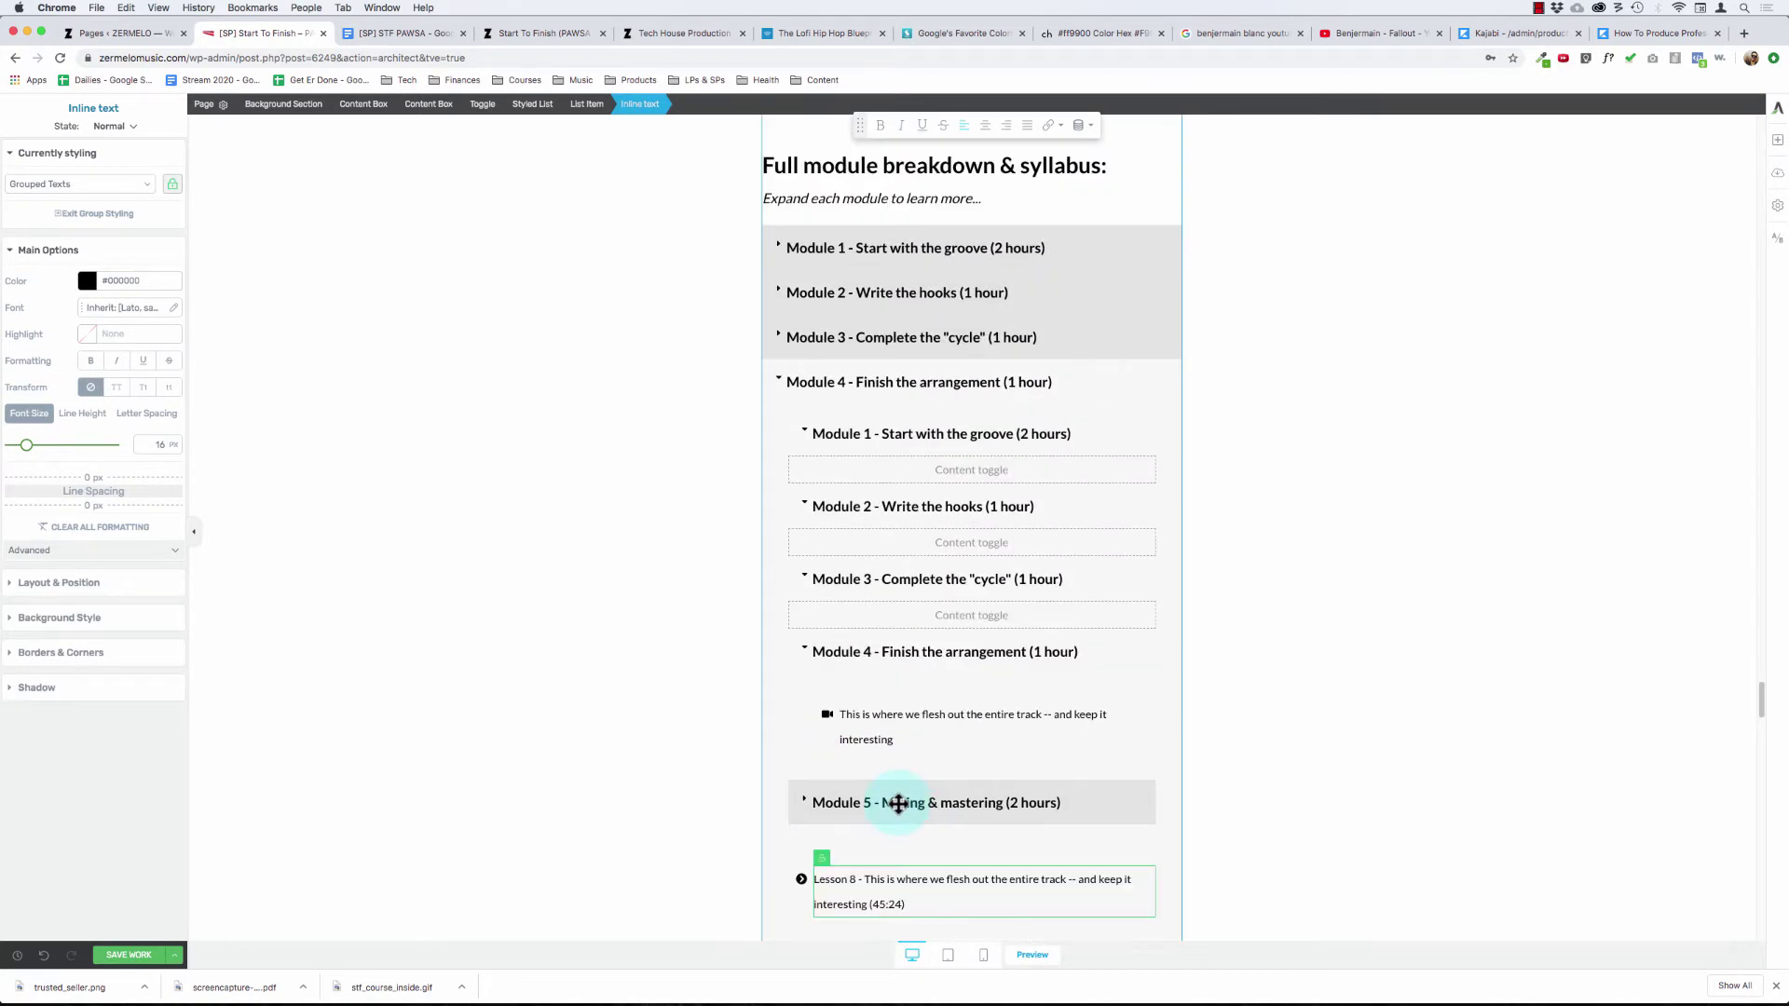
click(44, 955)
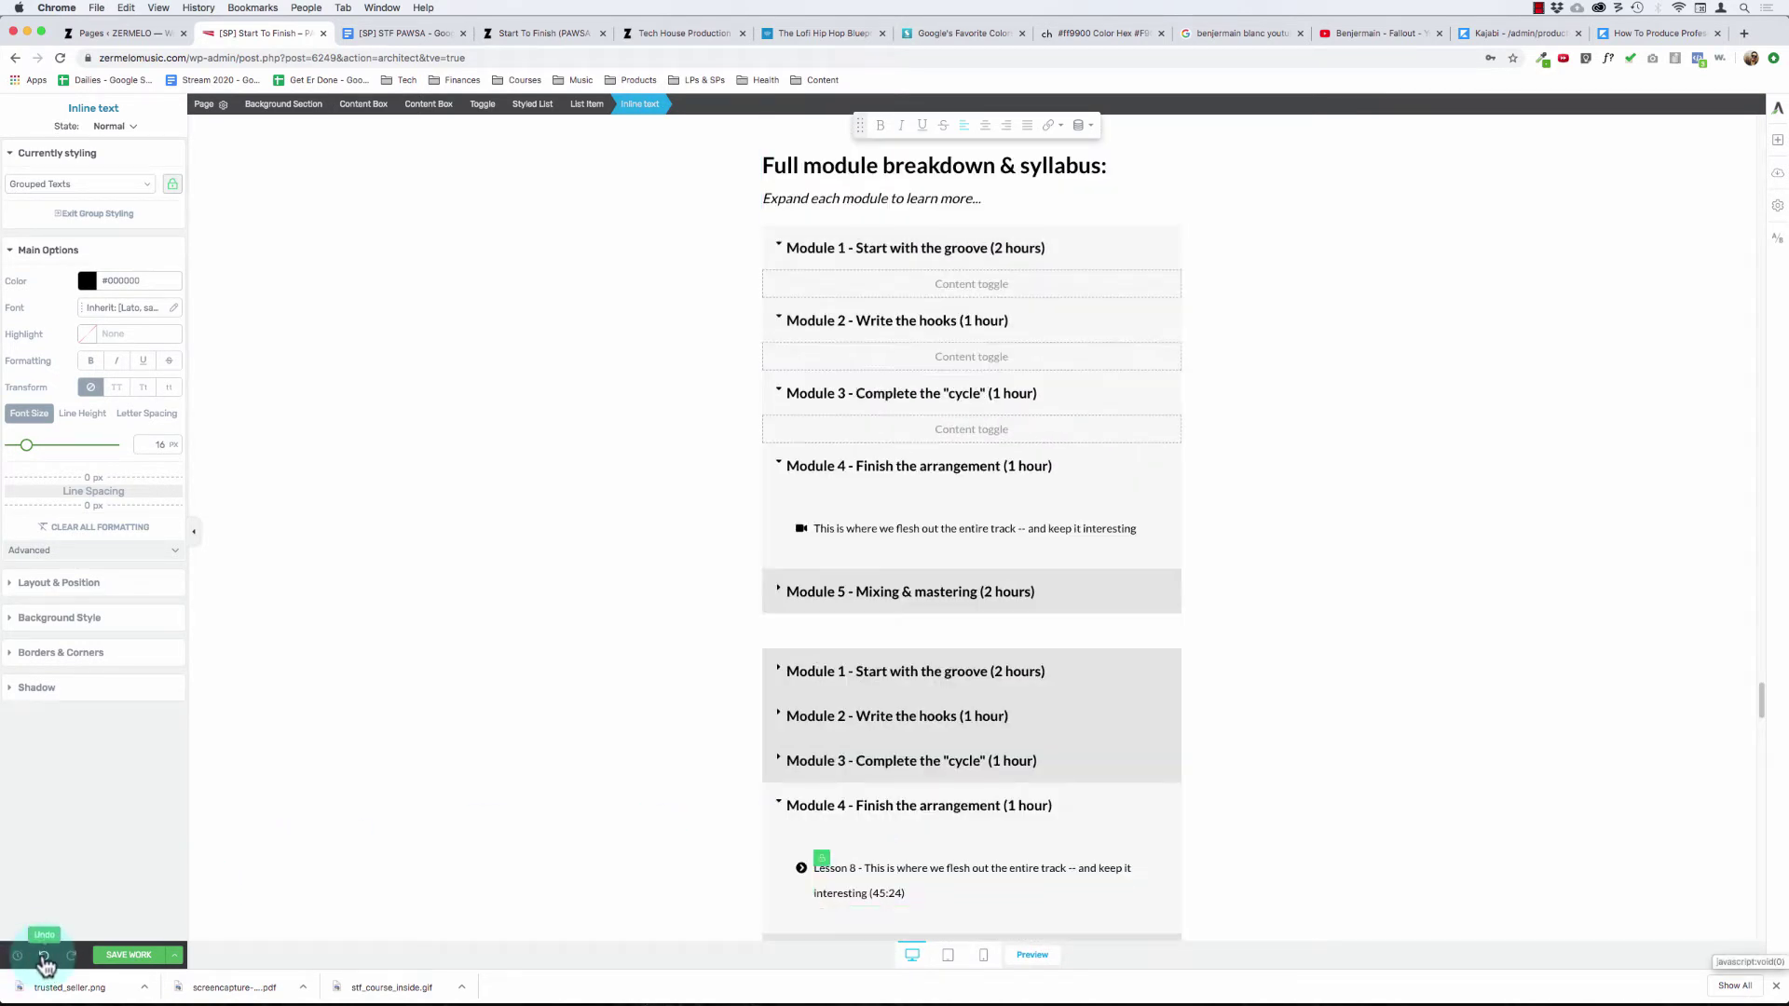
- Delete the old Lesson 8 list from Module 4 of the lower toggle and move the upper toggle's video-icon list there
scroll(820, 790, down, 1)
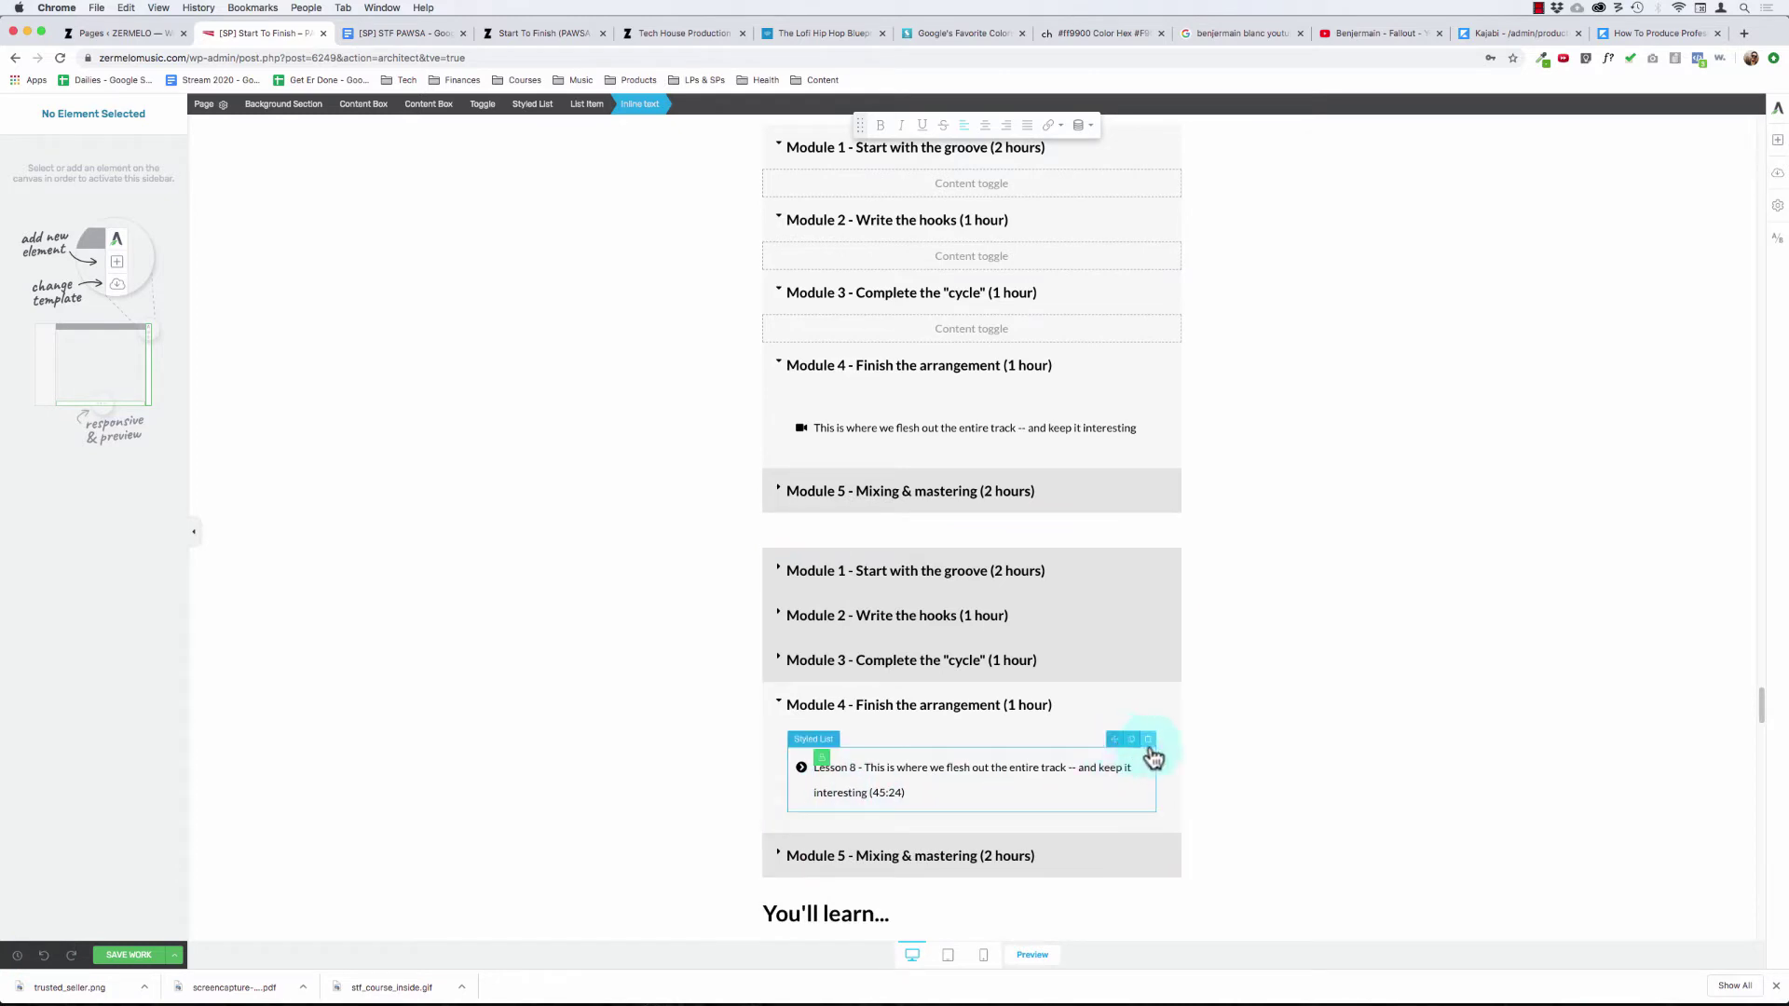
click(1148, 741)
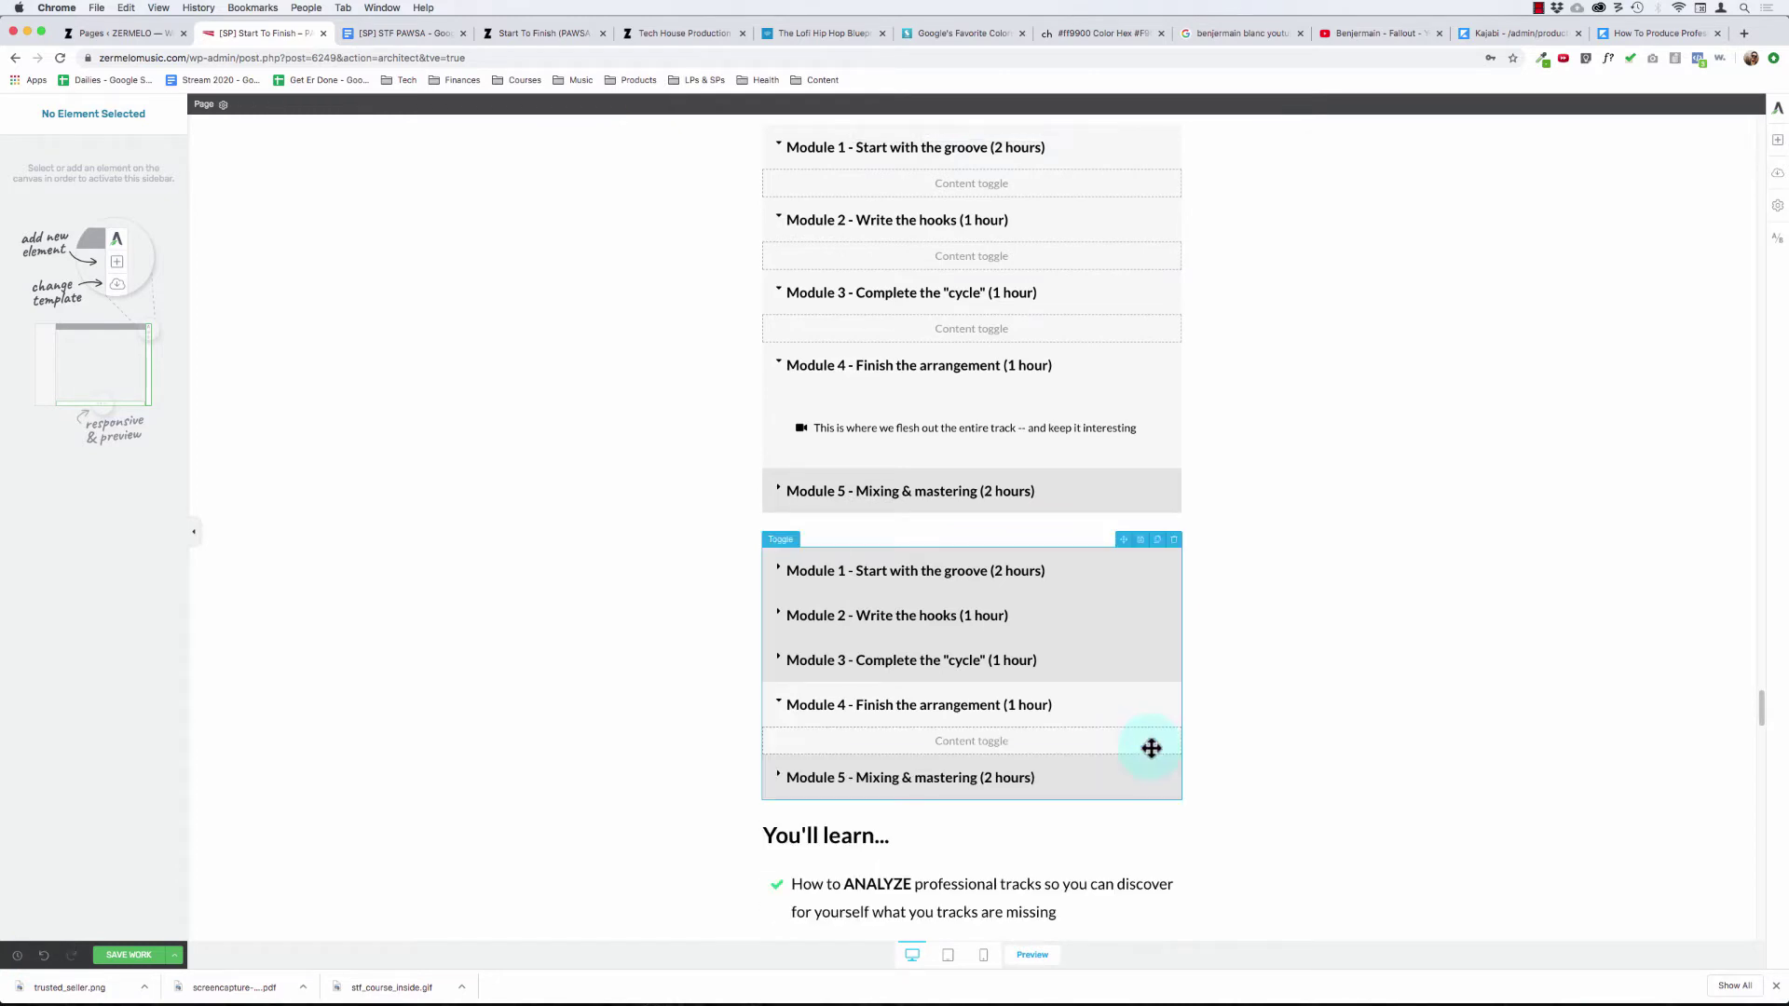
click(942, 424)
click(534, 105)
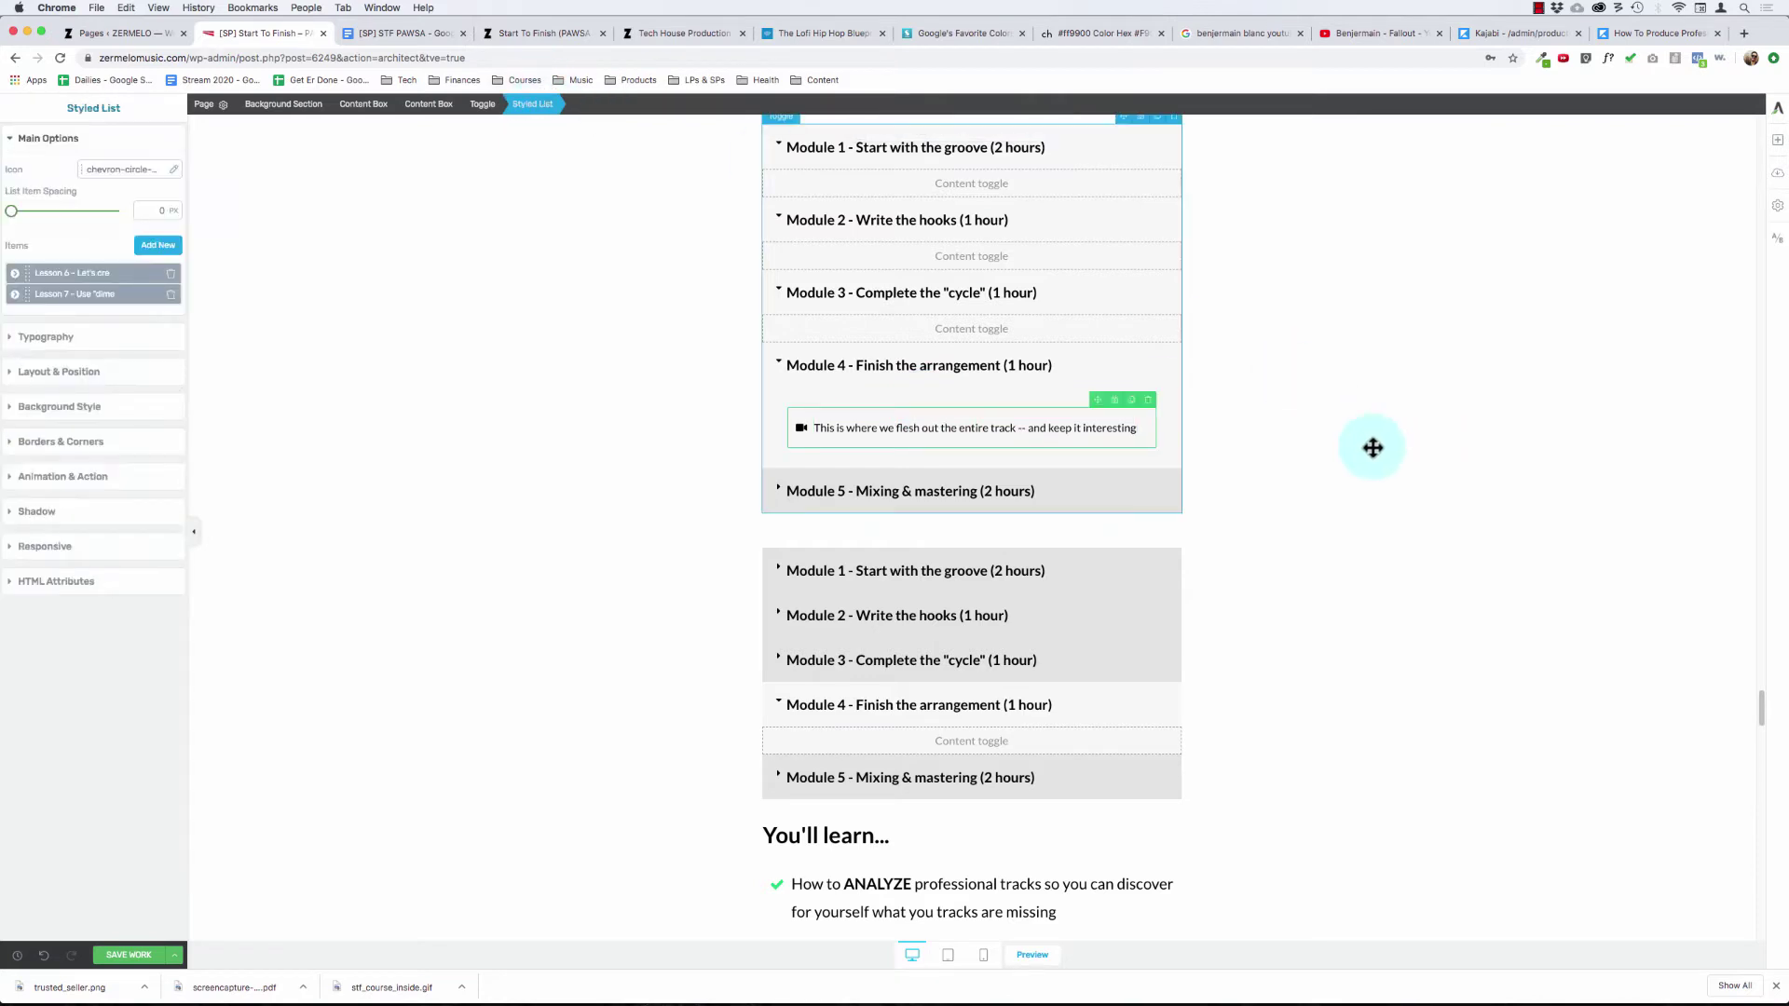
drag(1101, 398, 966, 740)
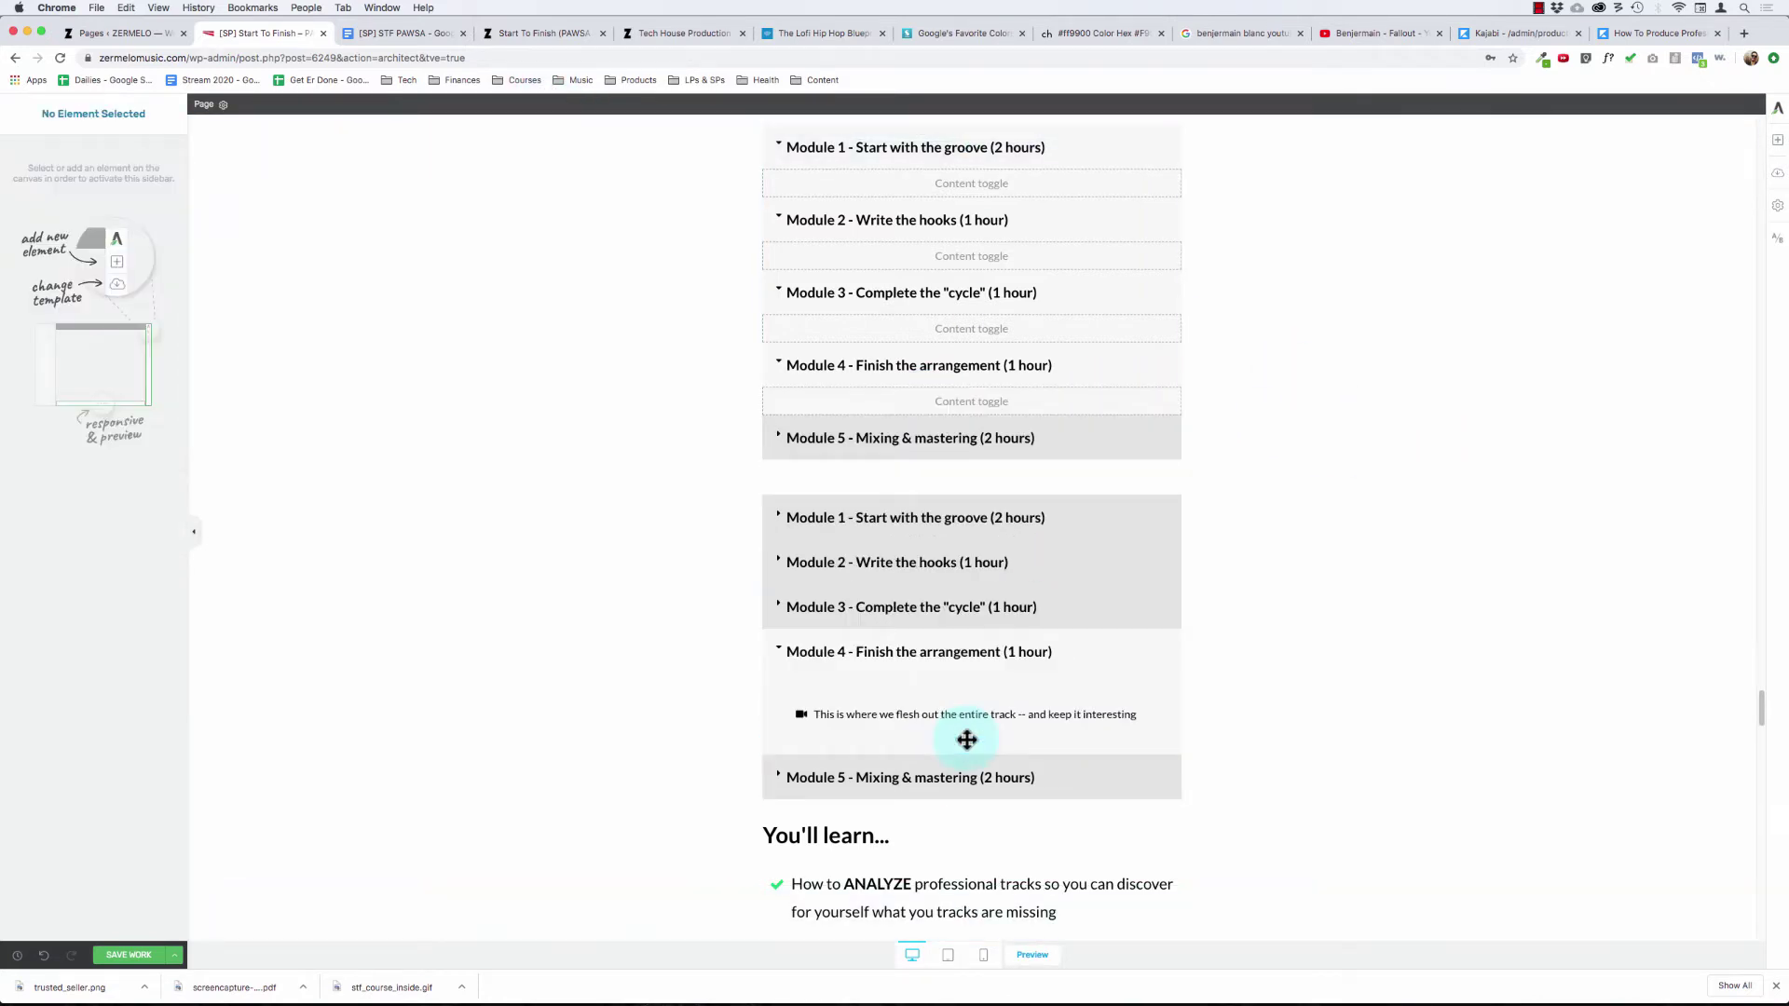
- Expand Module 5 in both toggles and replace the lower one's Lessons 9 to 11 list with the upper one's video-icon list
click(824, 436)
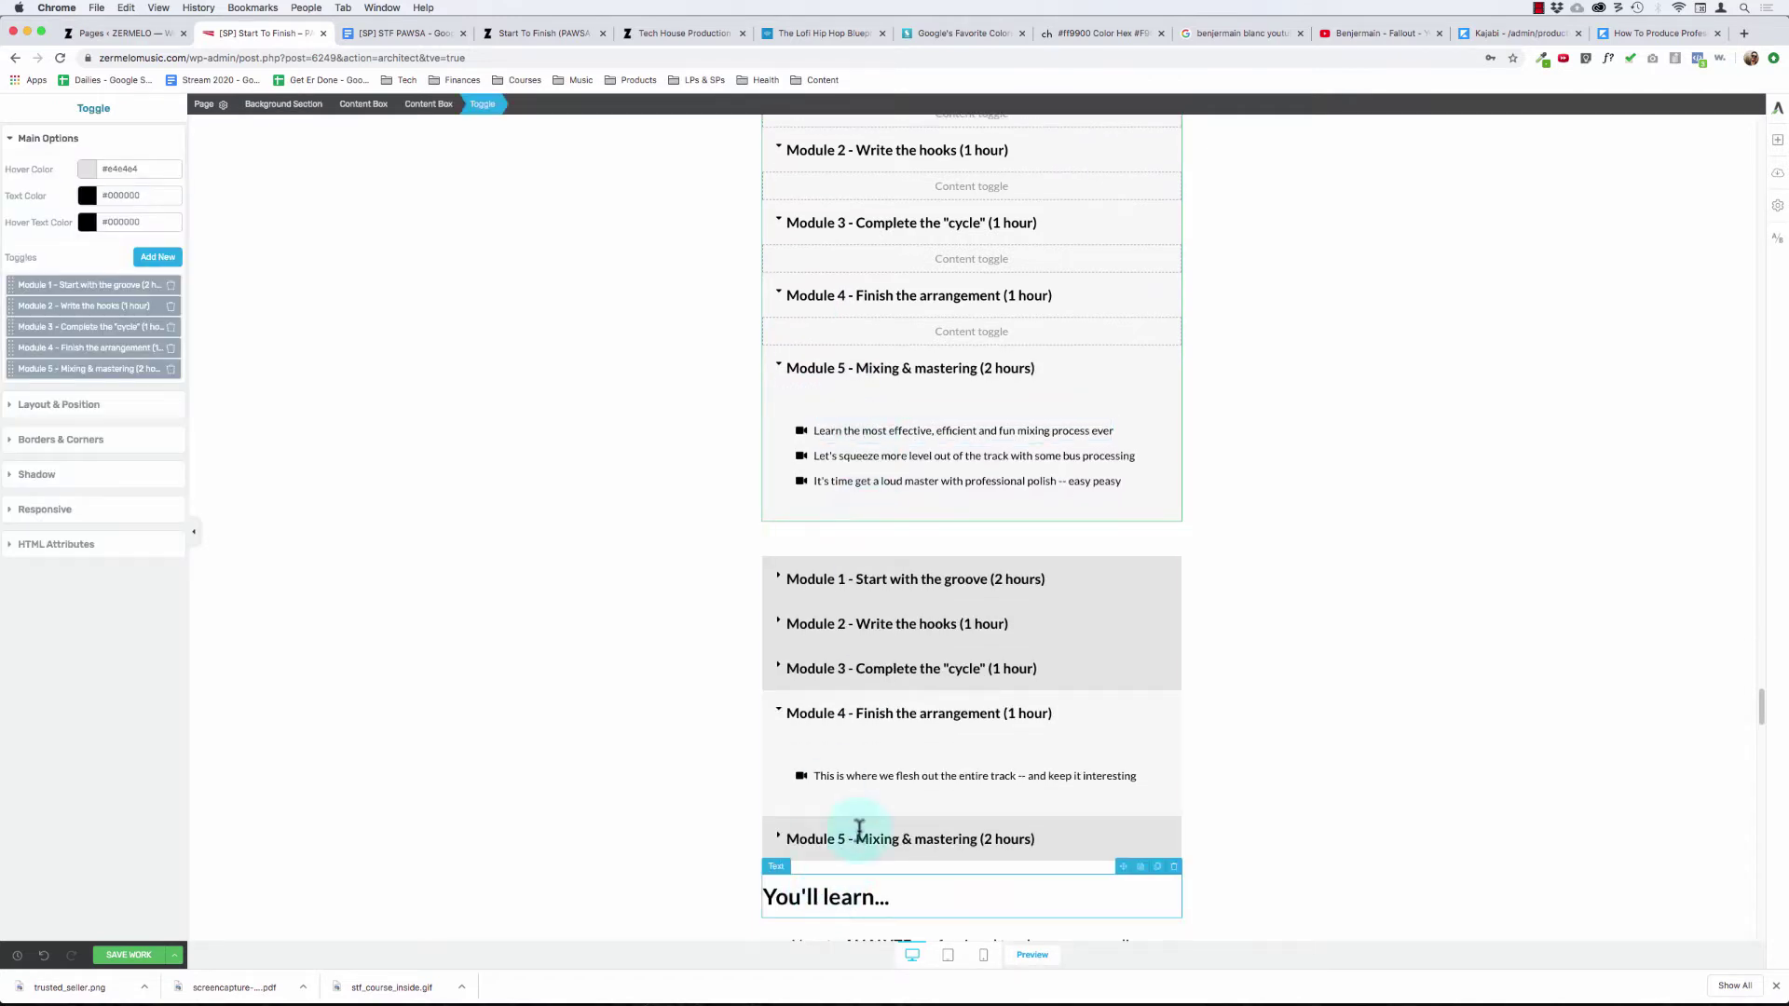
scroll(879, 807, down, 4)
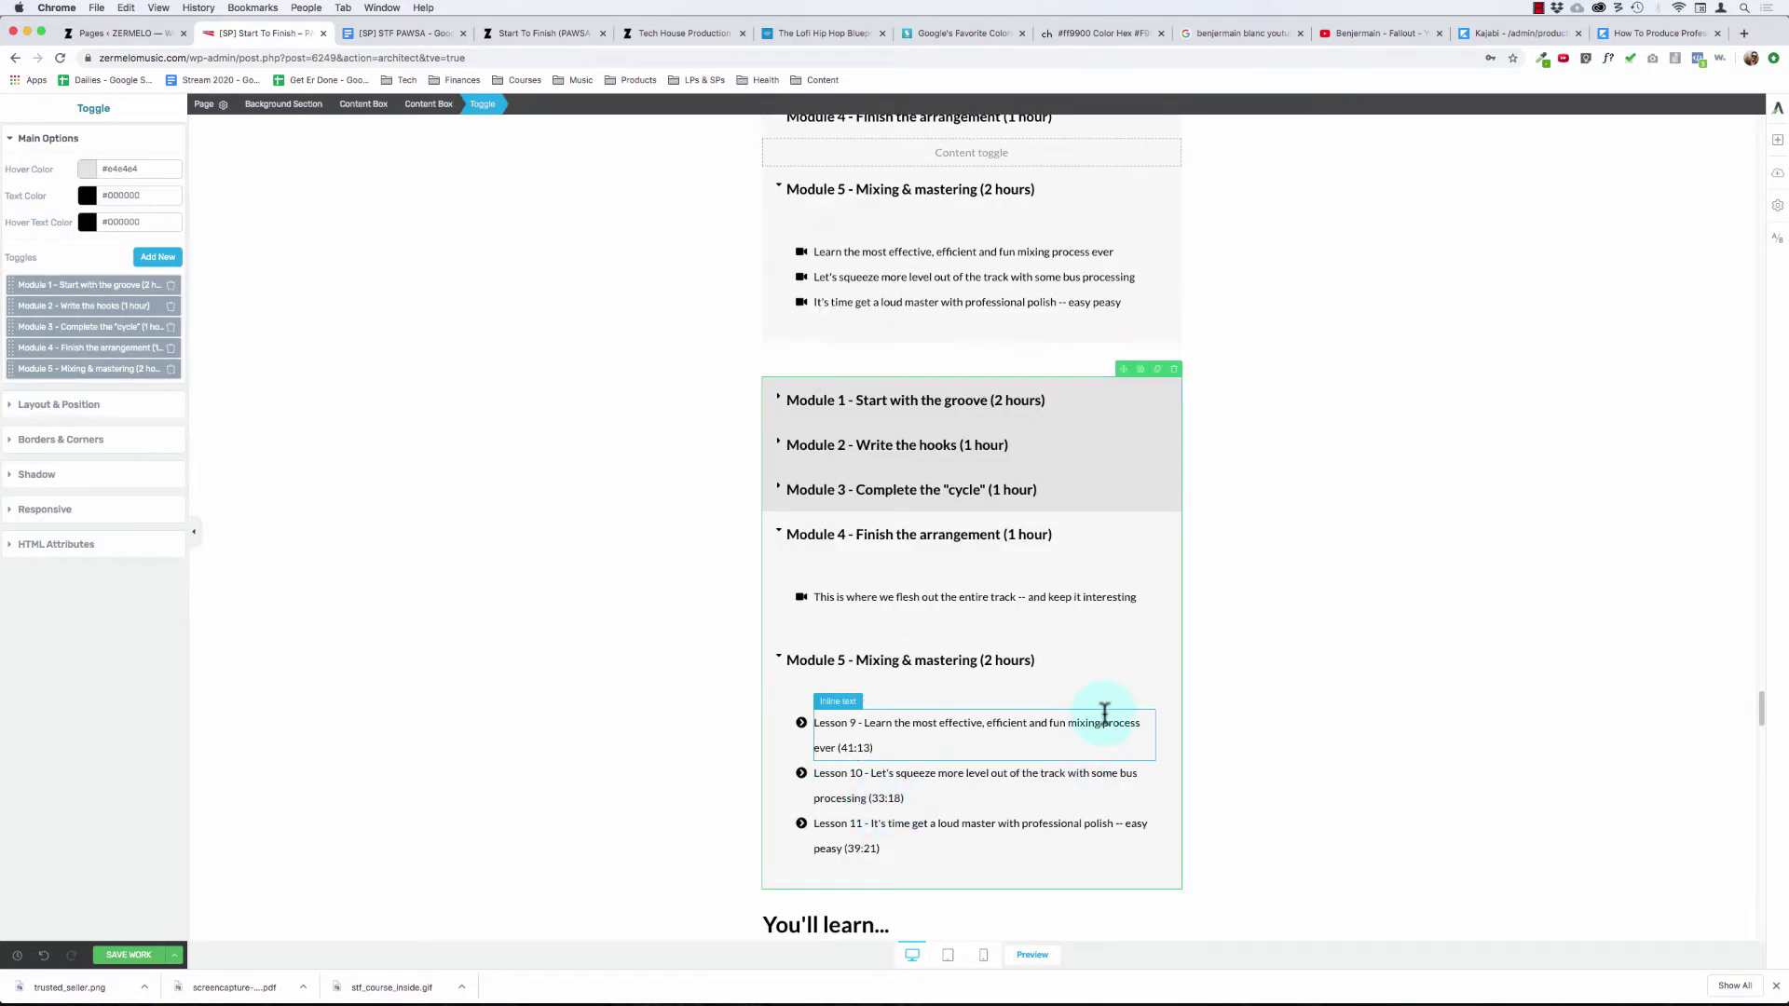
drag(1152, 705, 996, 691)
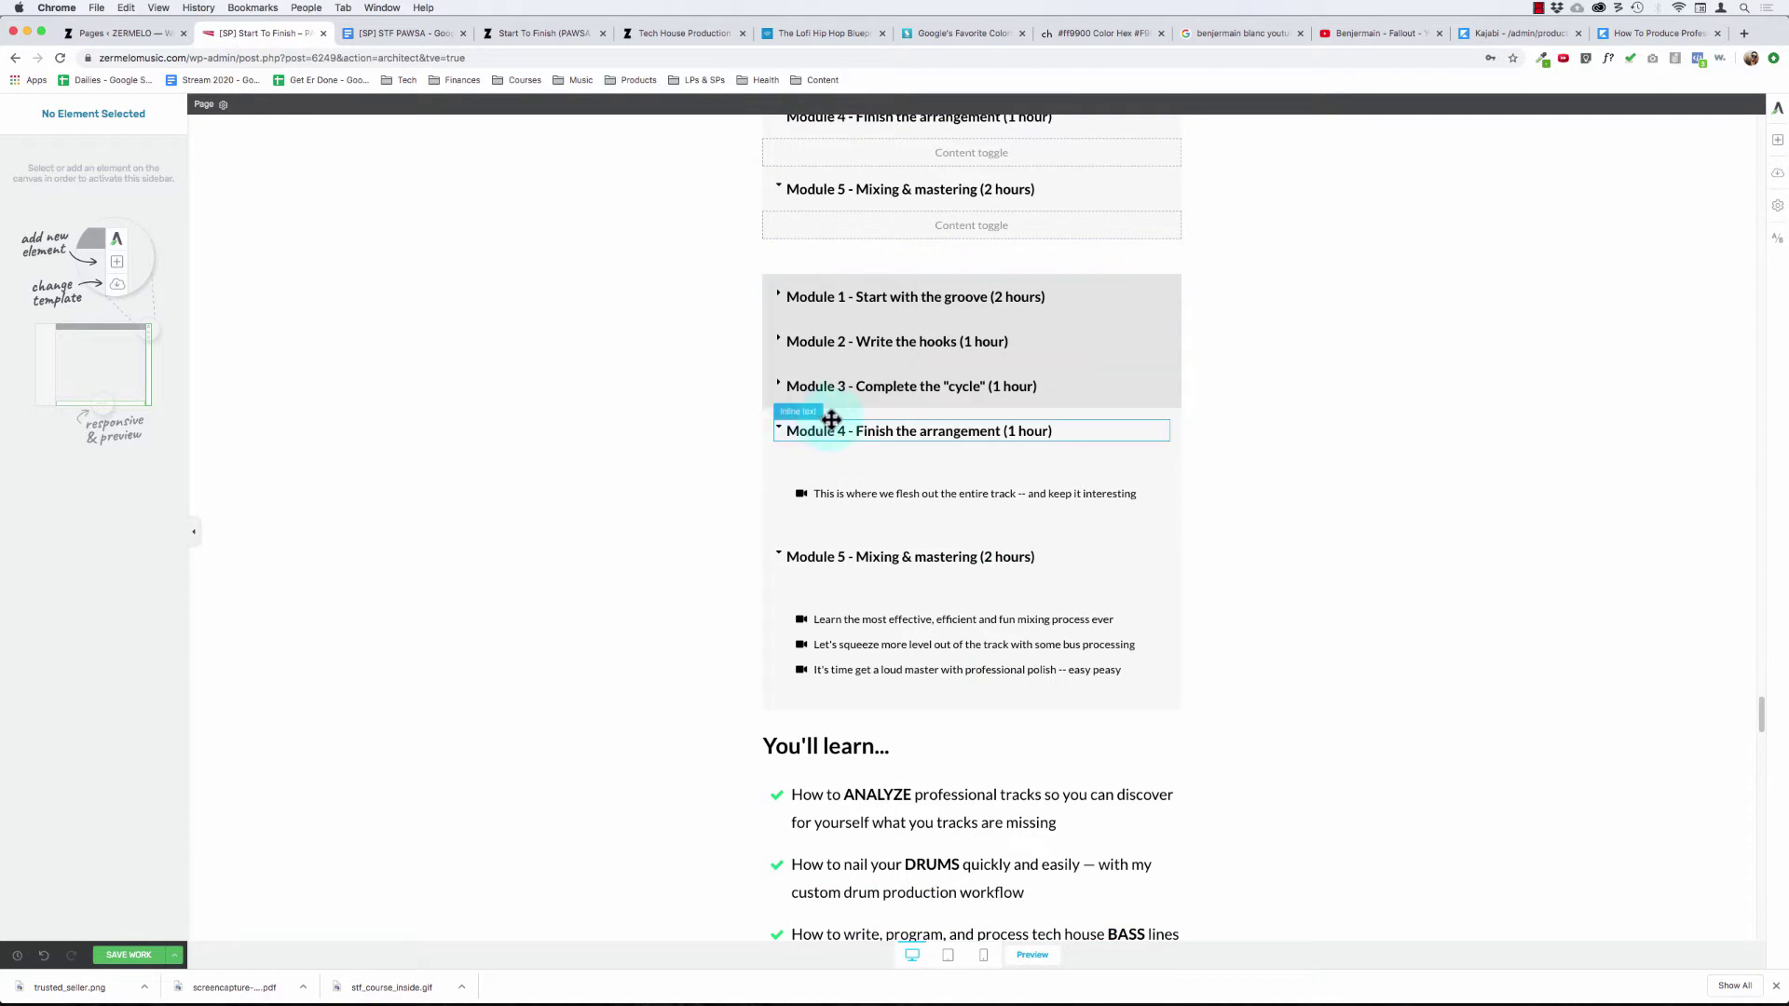
- Collapse Modules 4 and 5 in the lower toggle
click(831, 419)
click(847, 411)
click(868, 463)
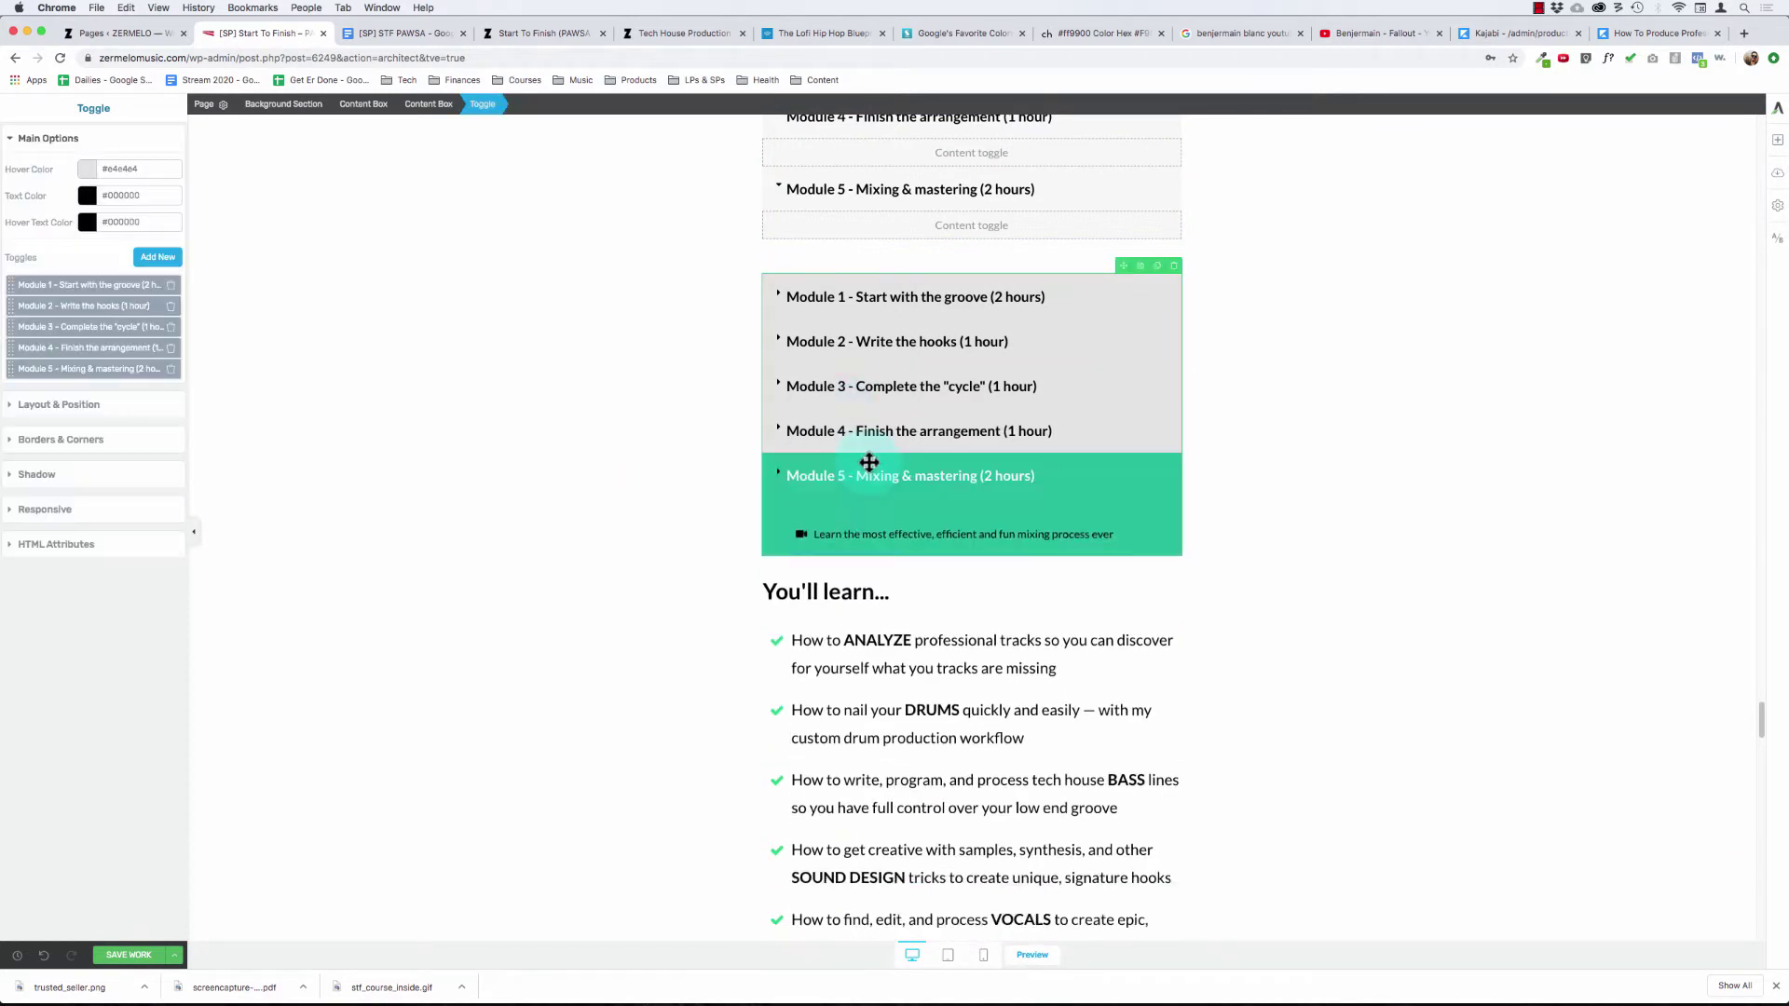
- Check the emptied upper toggle's border and margin settings, and delete that toggle
scroll(642, 419, up, 3)
click(628, 462)
scroll(628, 462, up, 5)
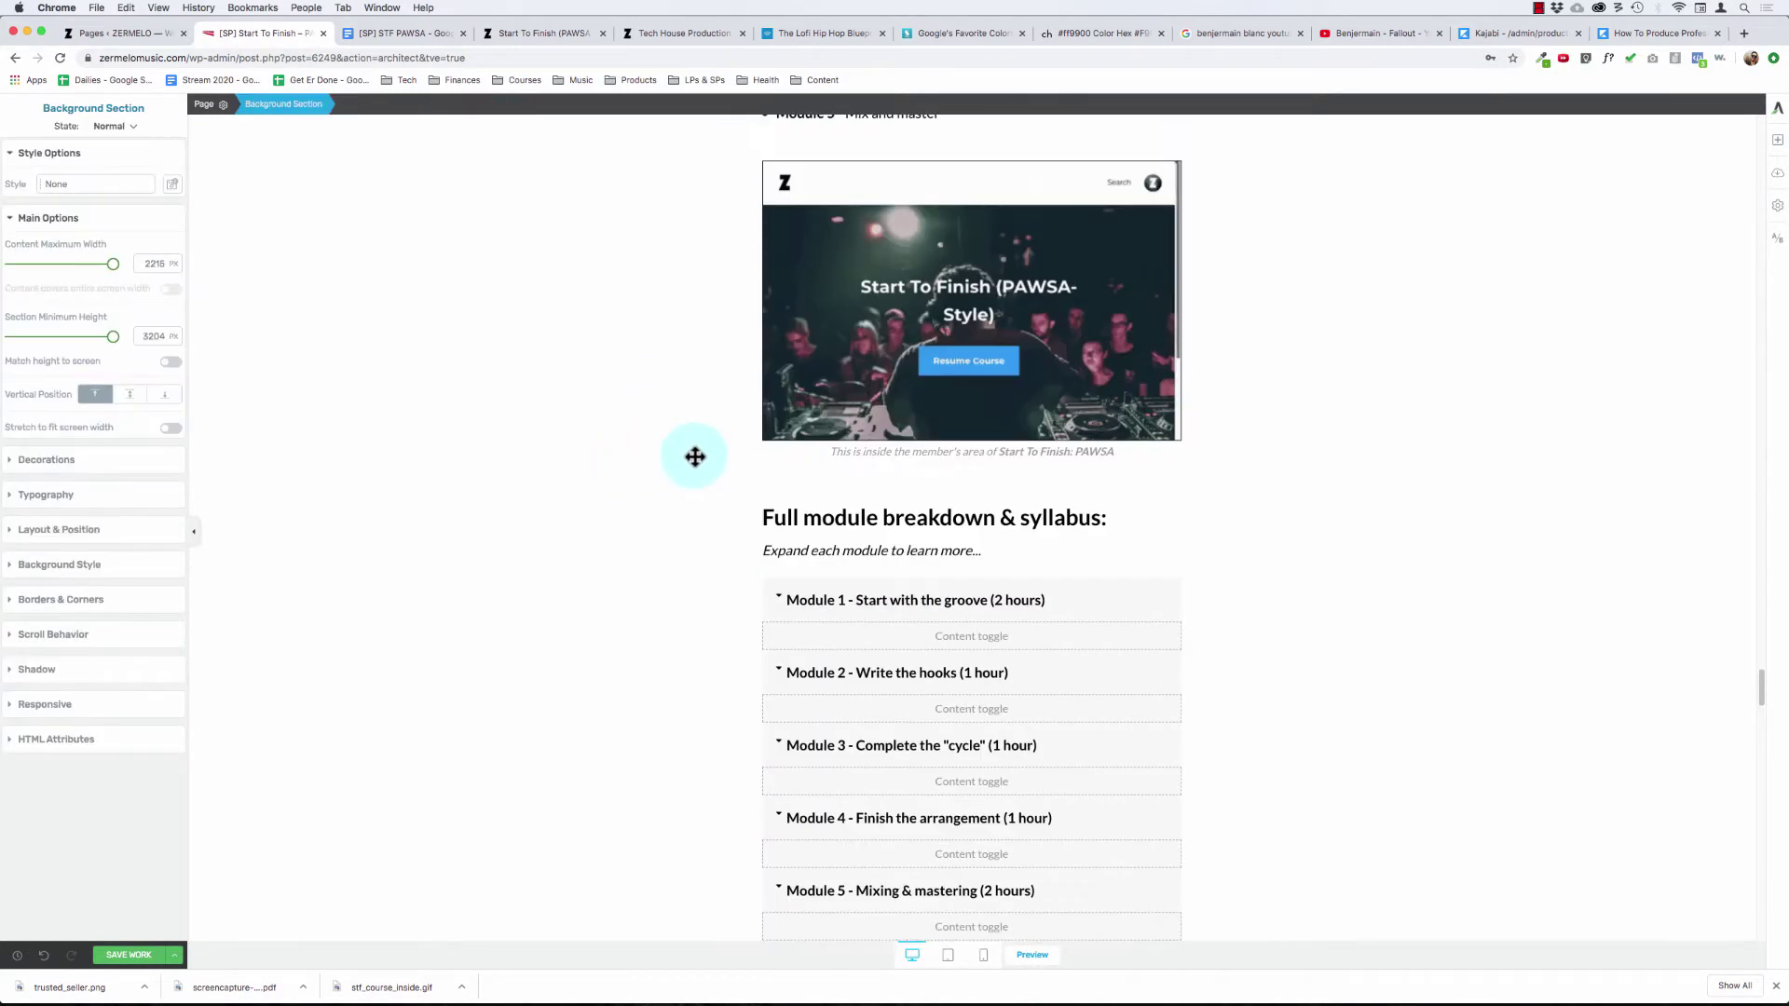
click(769, 579)
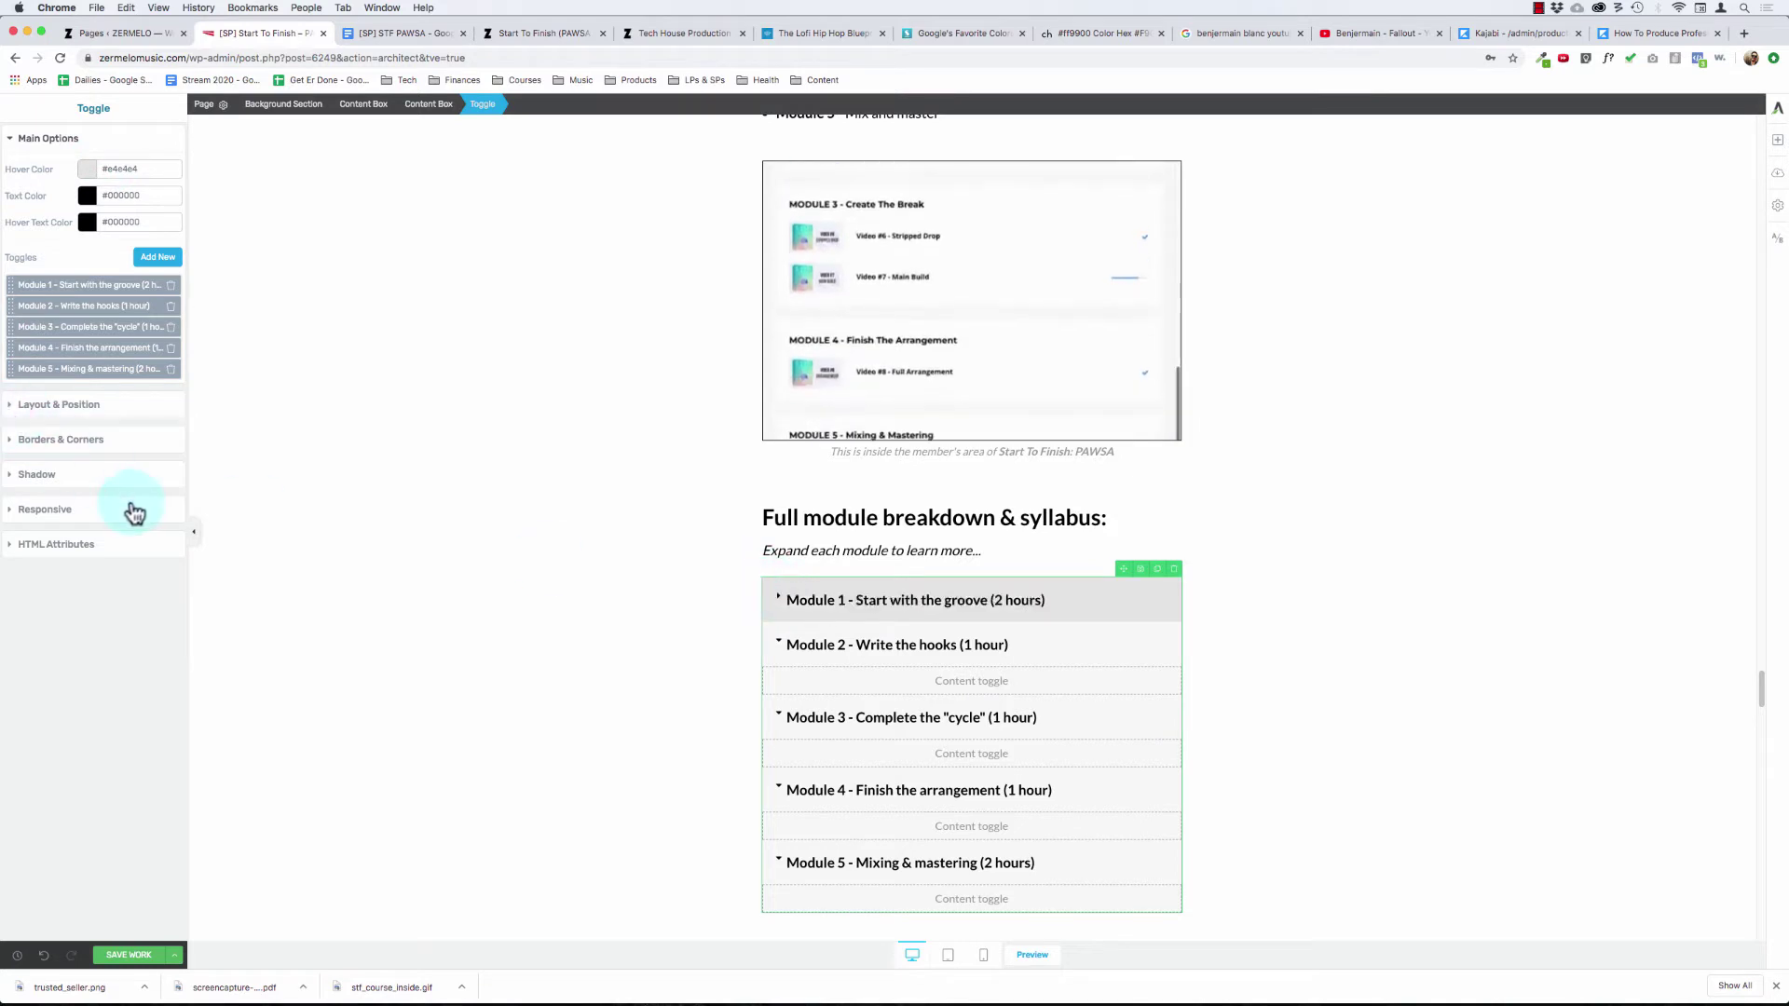
click(67, 441)
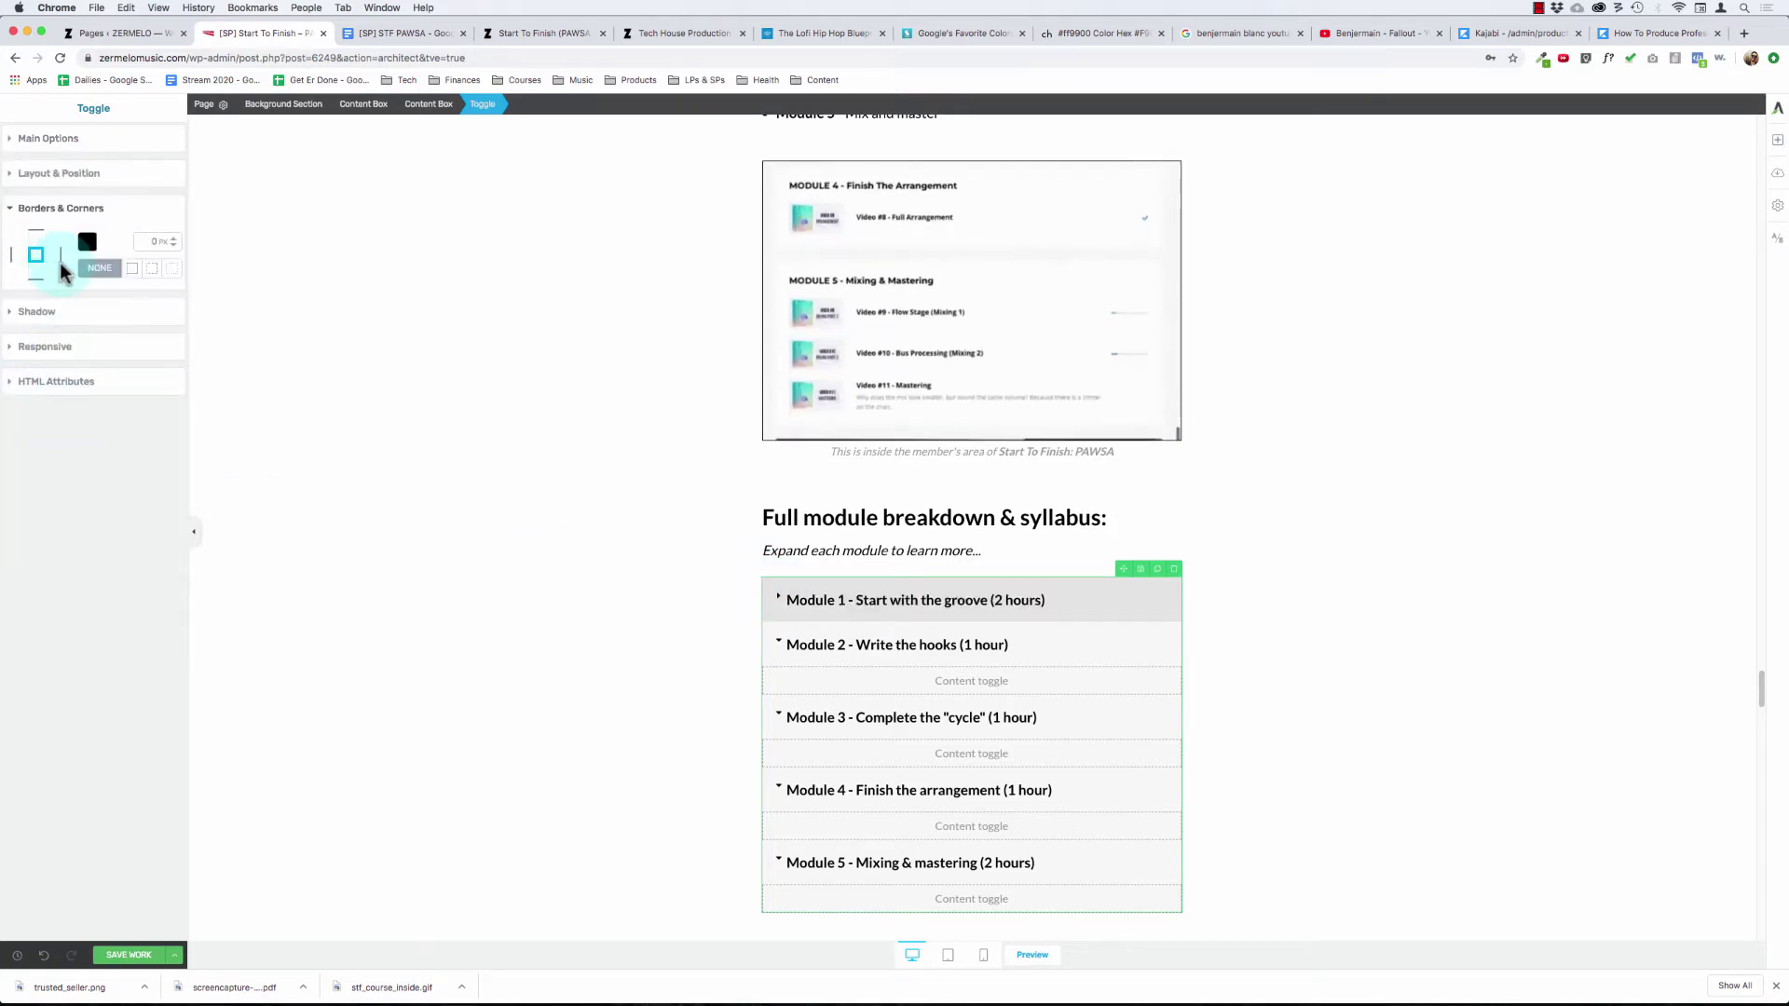
click(55, 174)
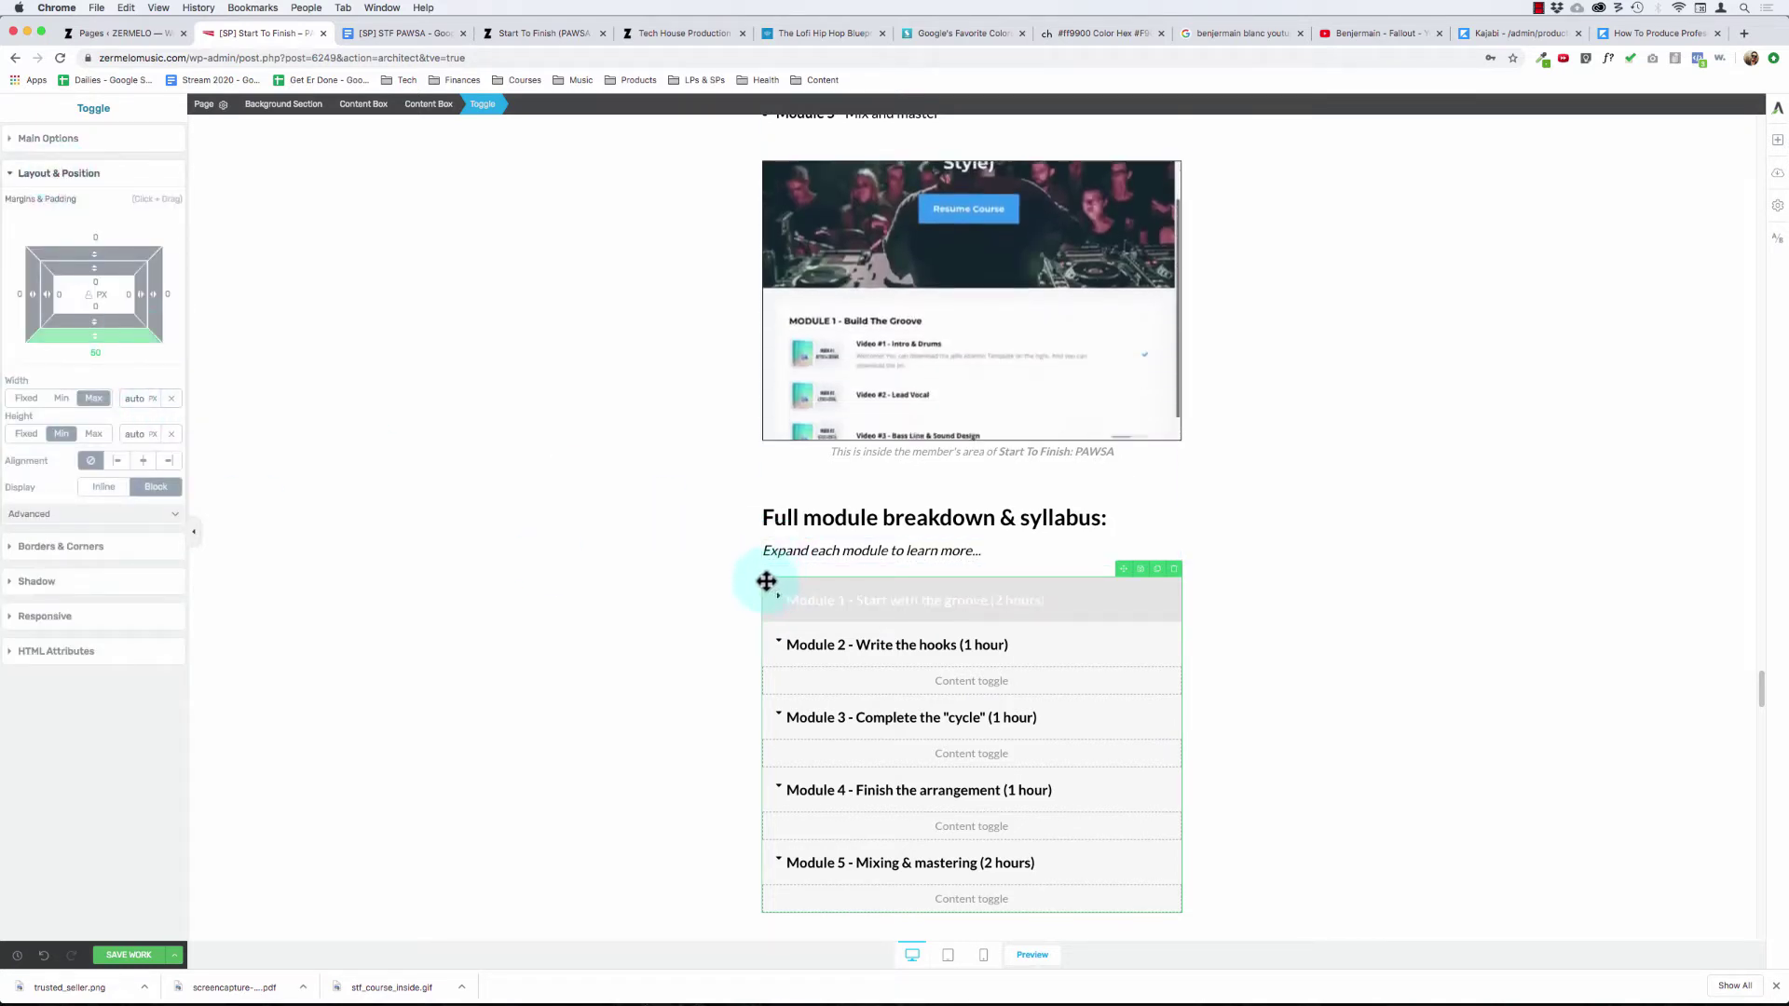
key(Escape)
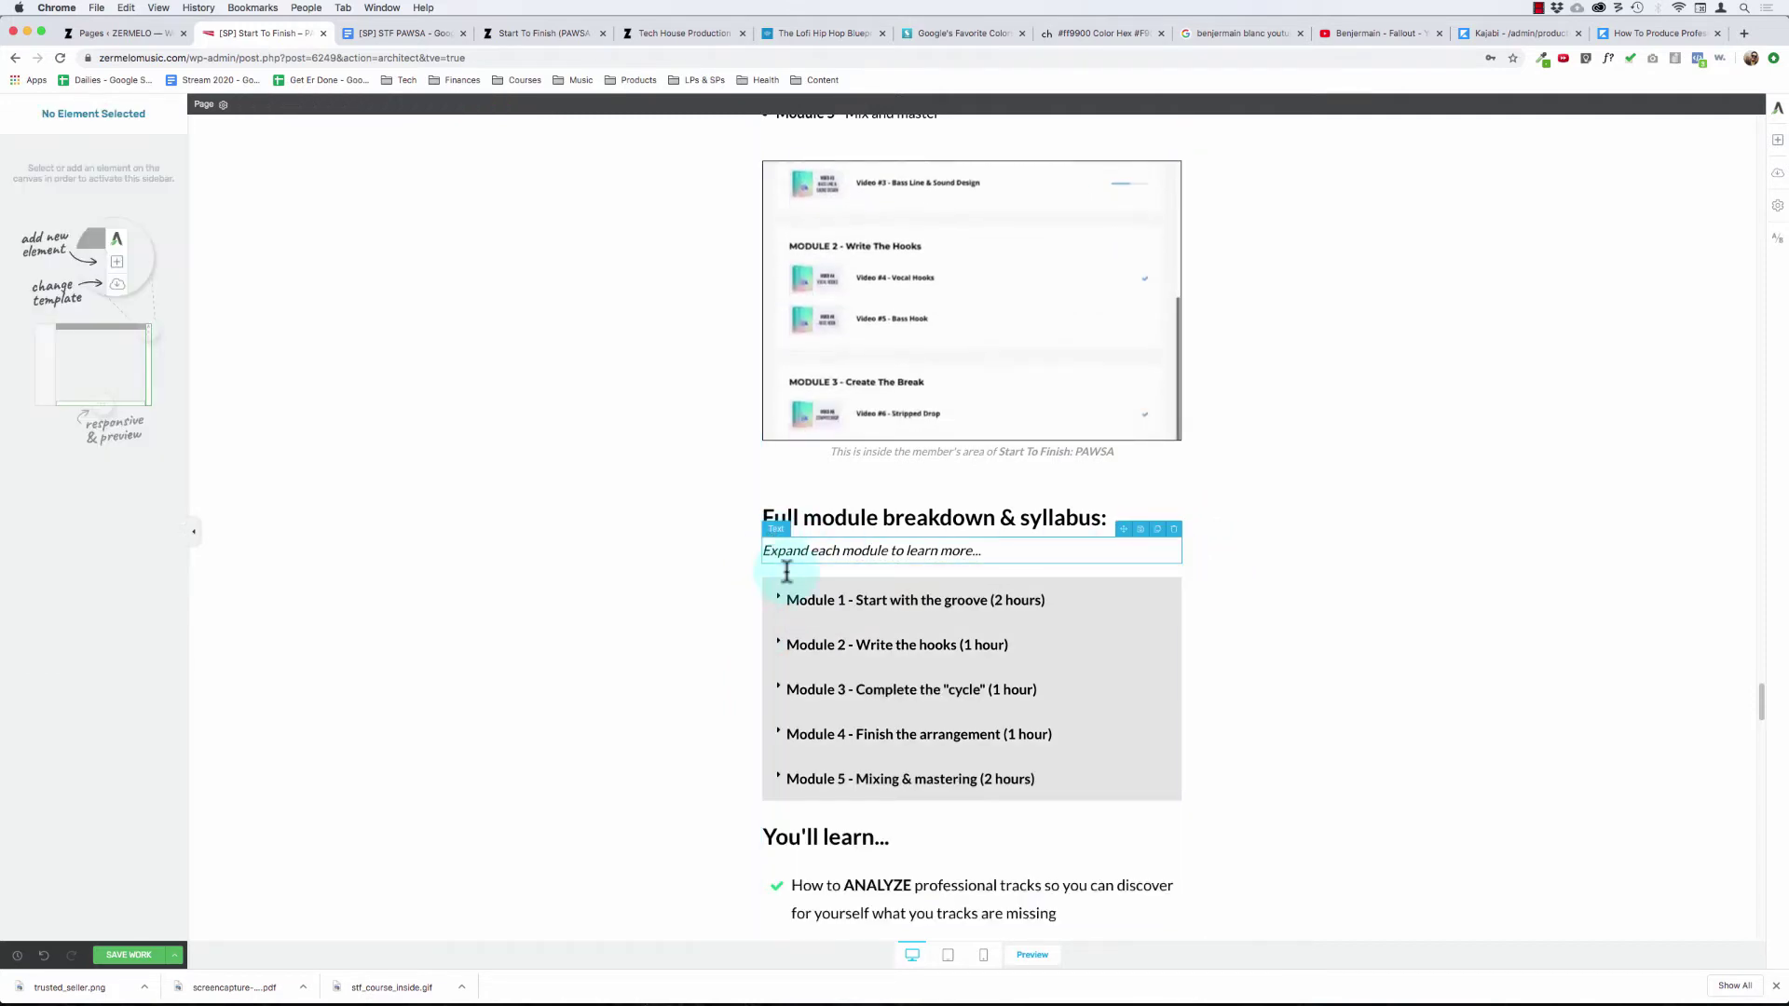
- Set the remaining syllabus toggle's bottom margin to 60 px and collapse its Module 1
click(766, 579)
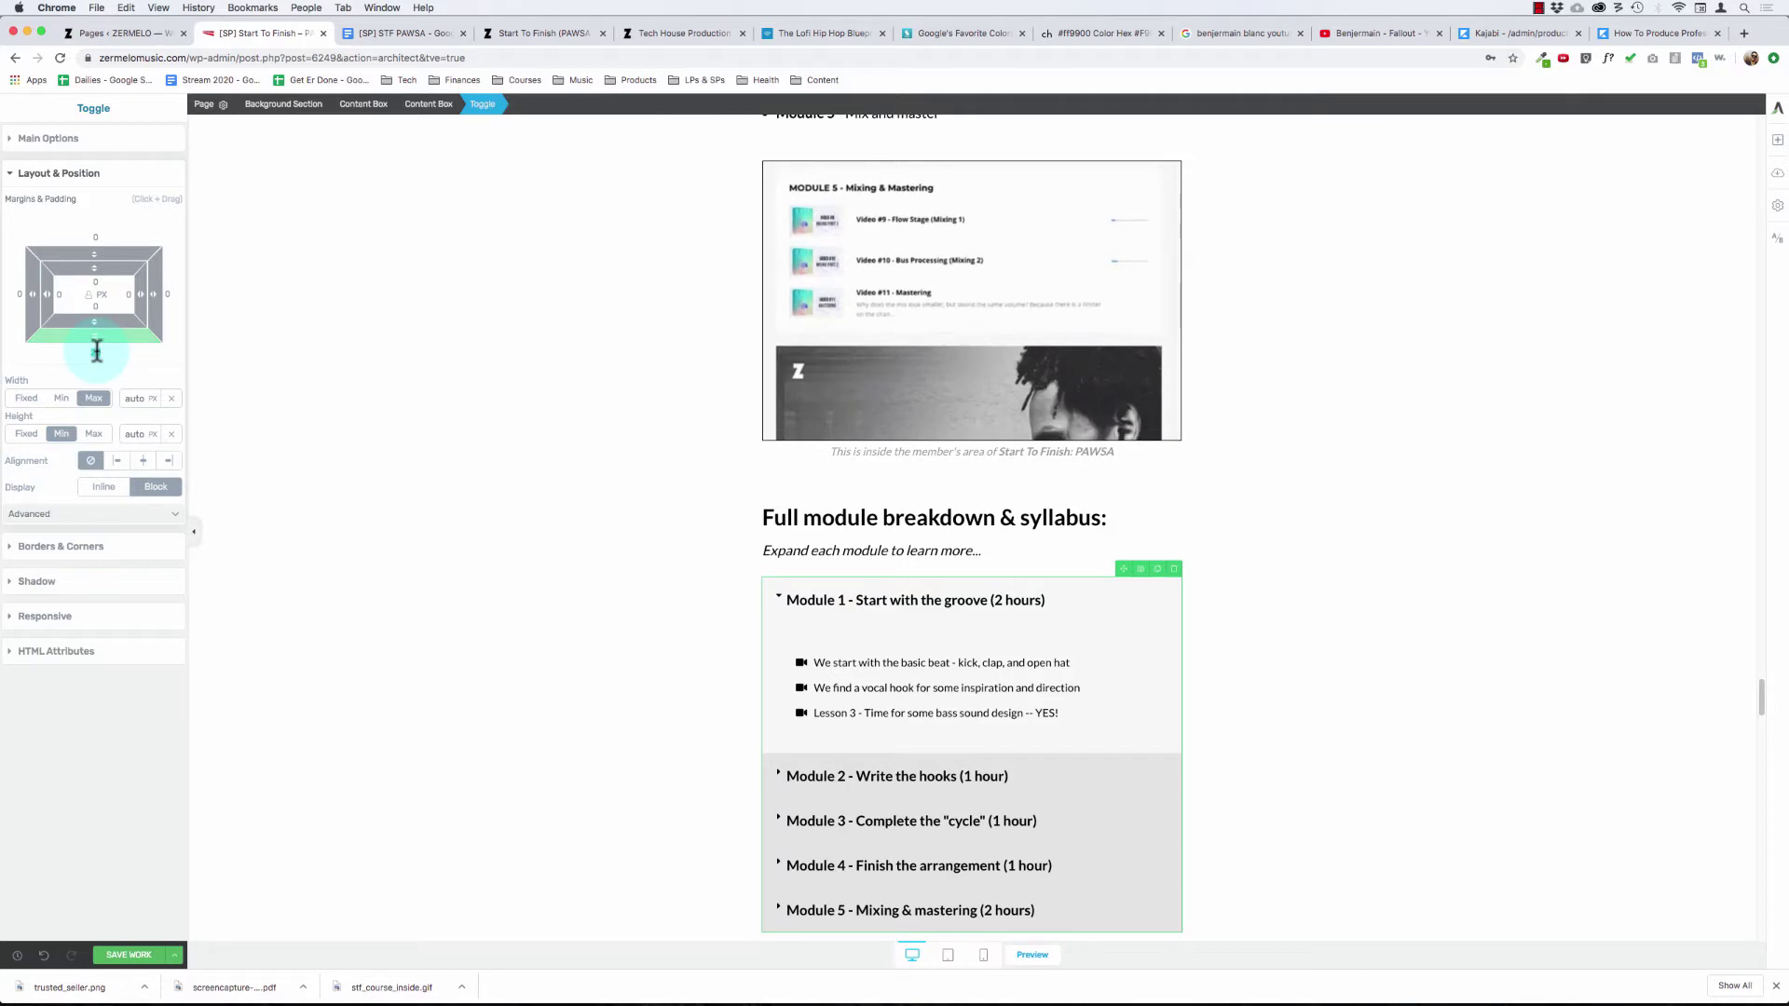
click(810, 597)
click(867, 583)
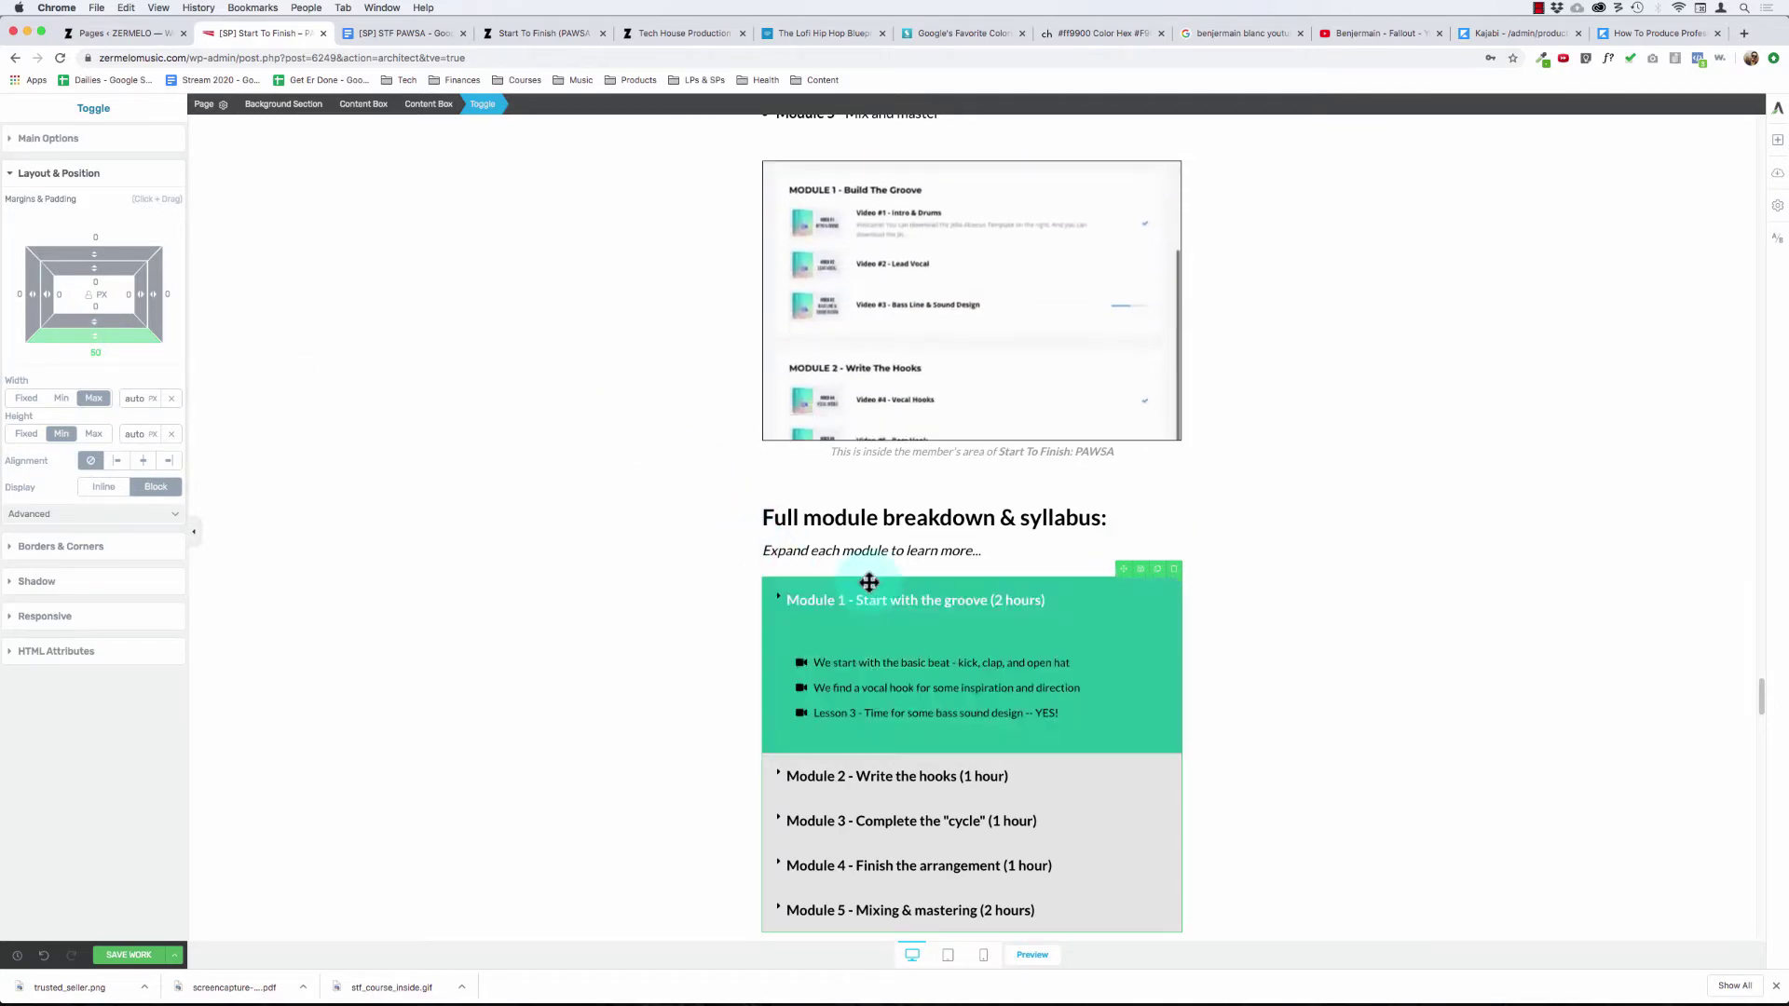
click(642, 548)
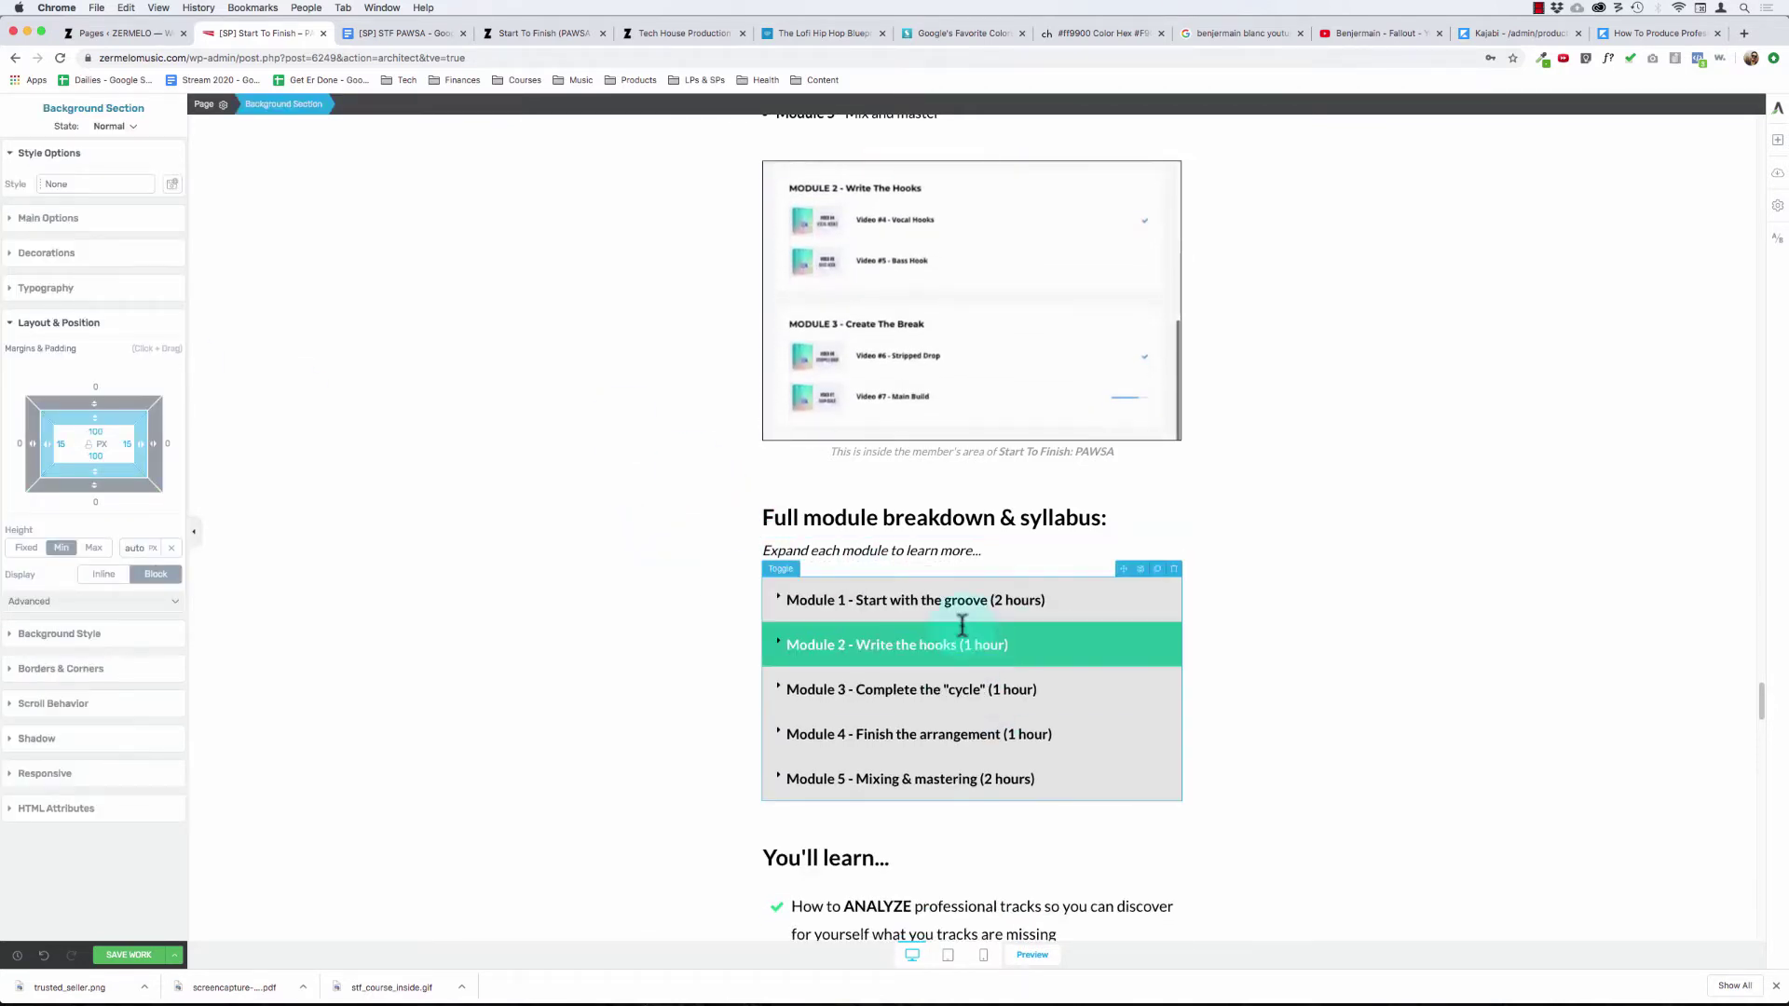
- Examine the remaining toggle's hover highlight and color options while opening and closing Module 1
click(944, 583)
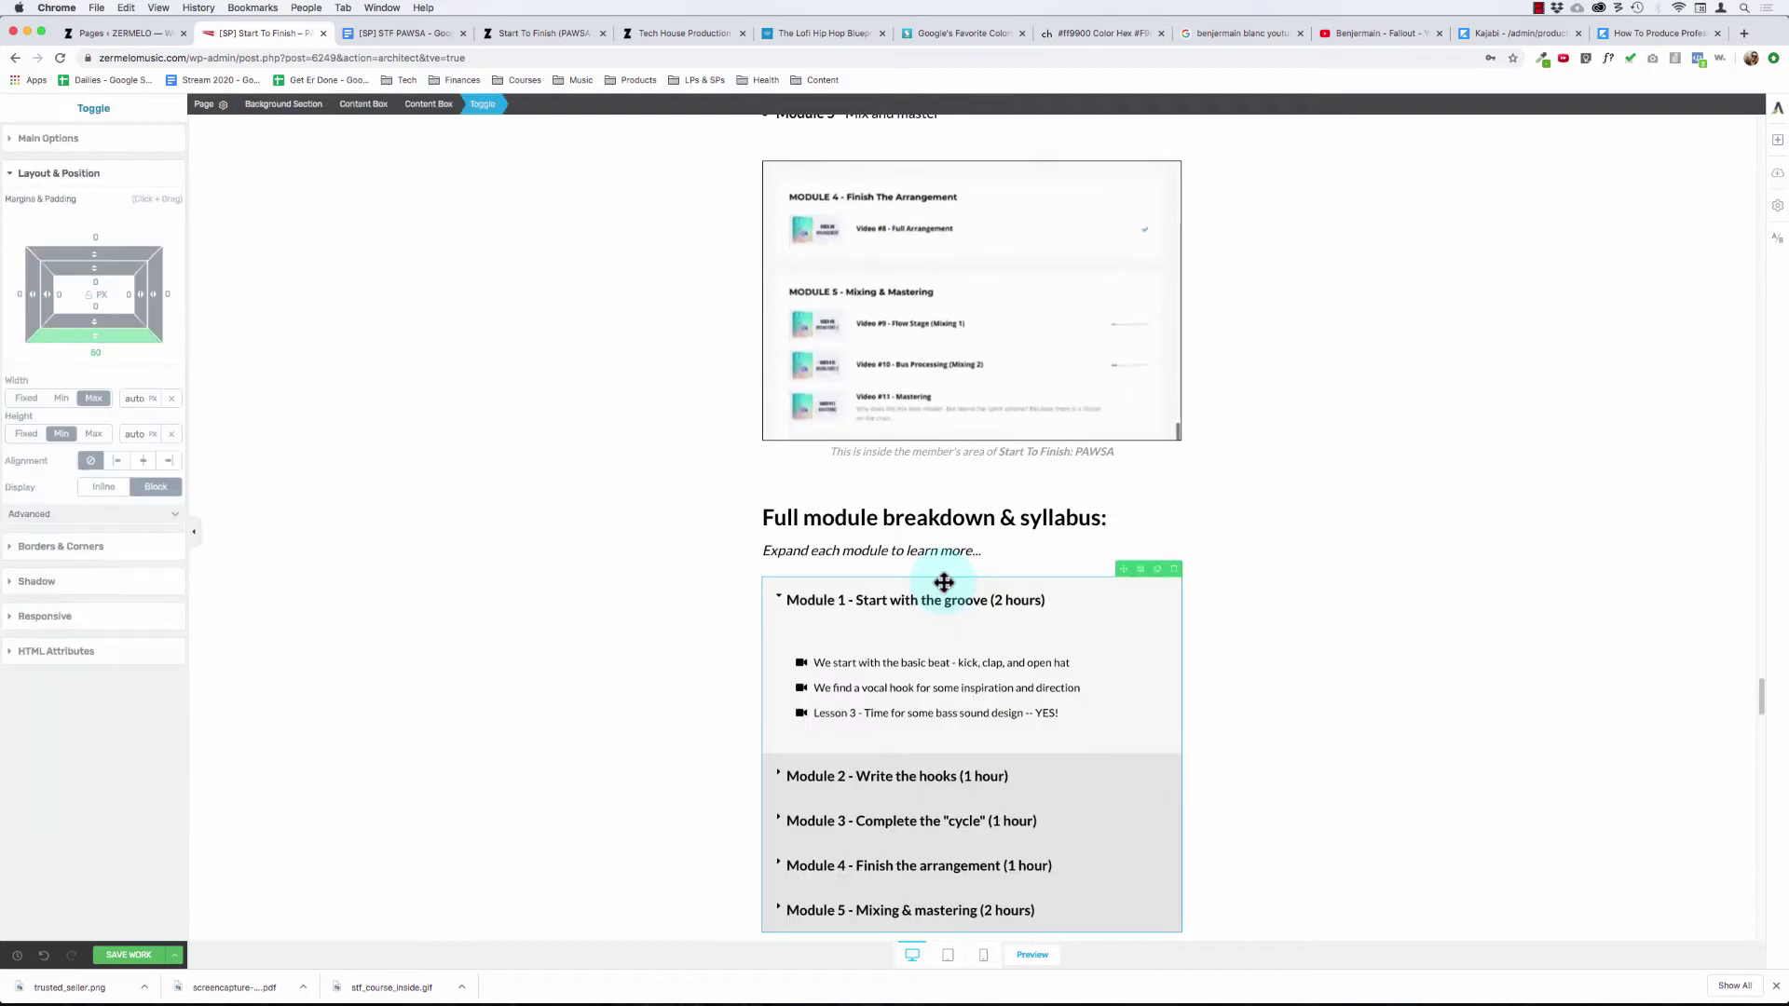
scroll(937, 582, down, 2)
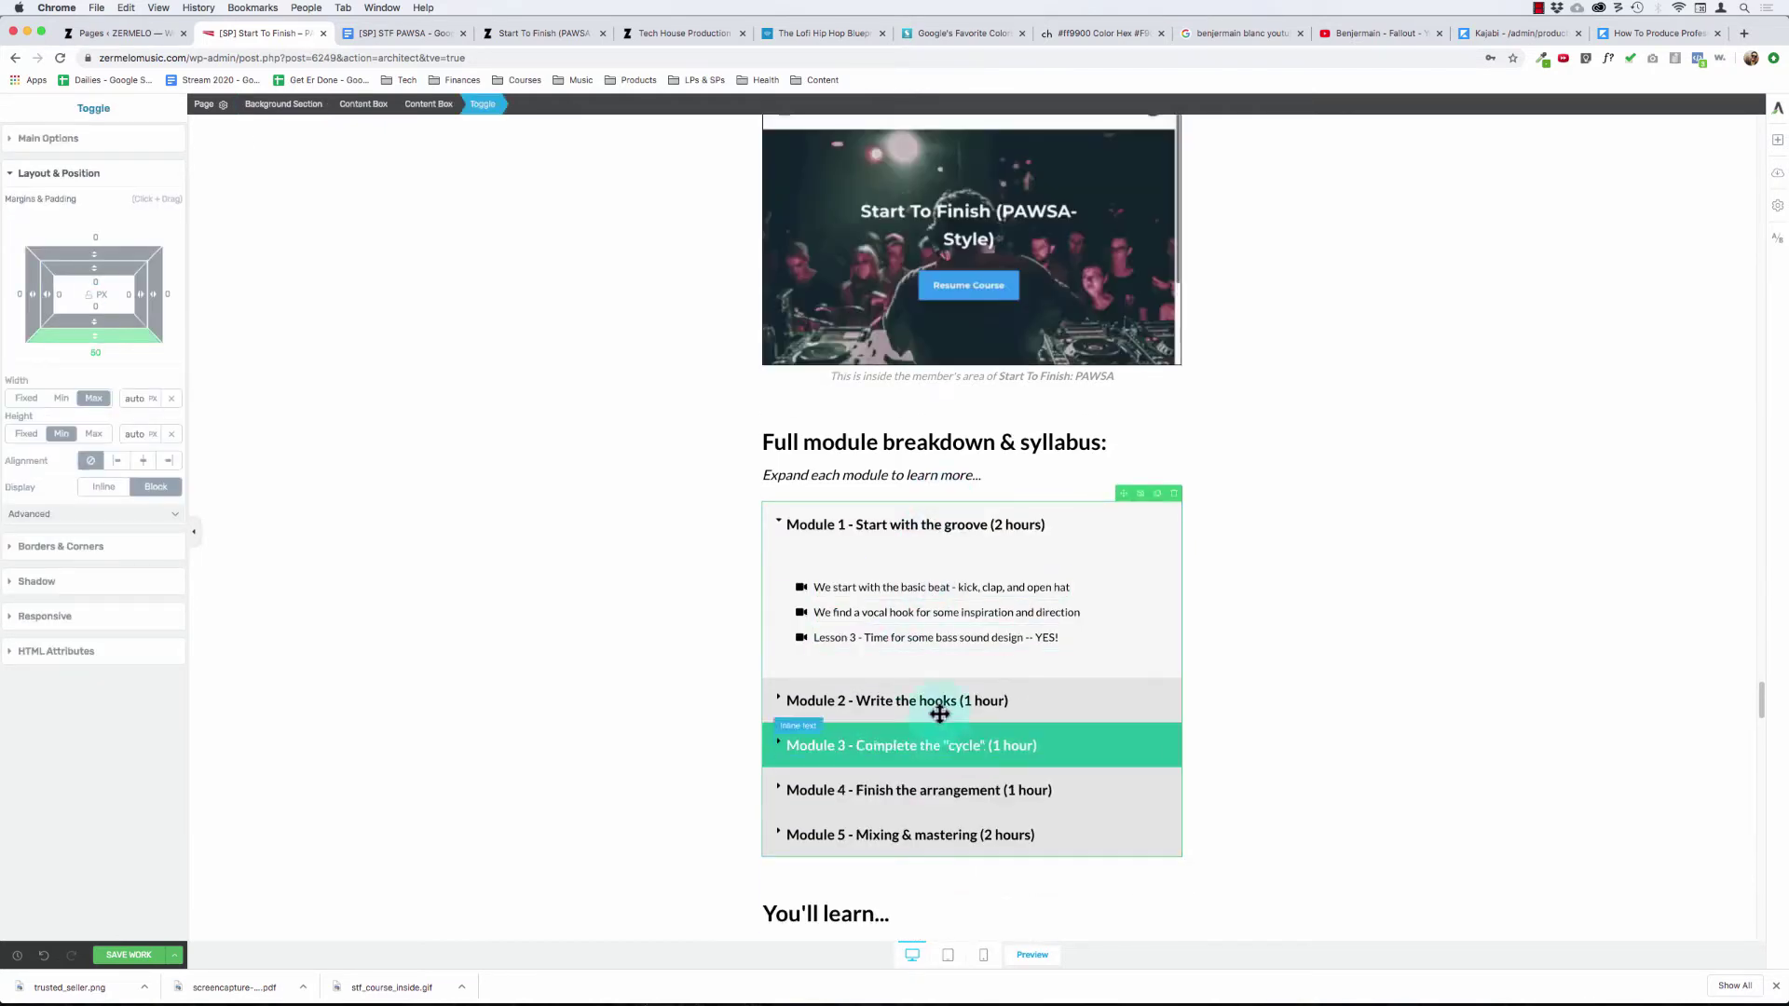
click(933, 746)
click(933, 745)
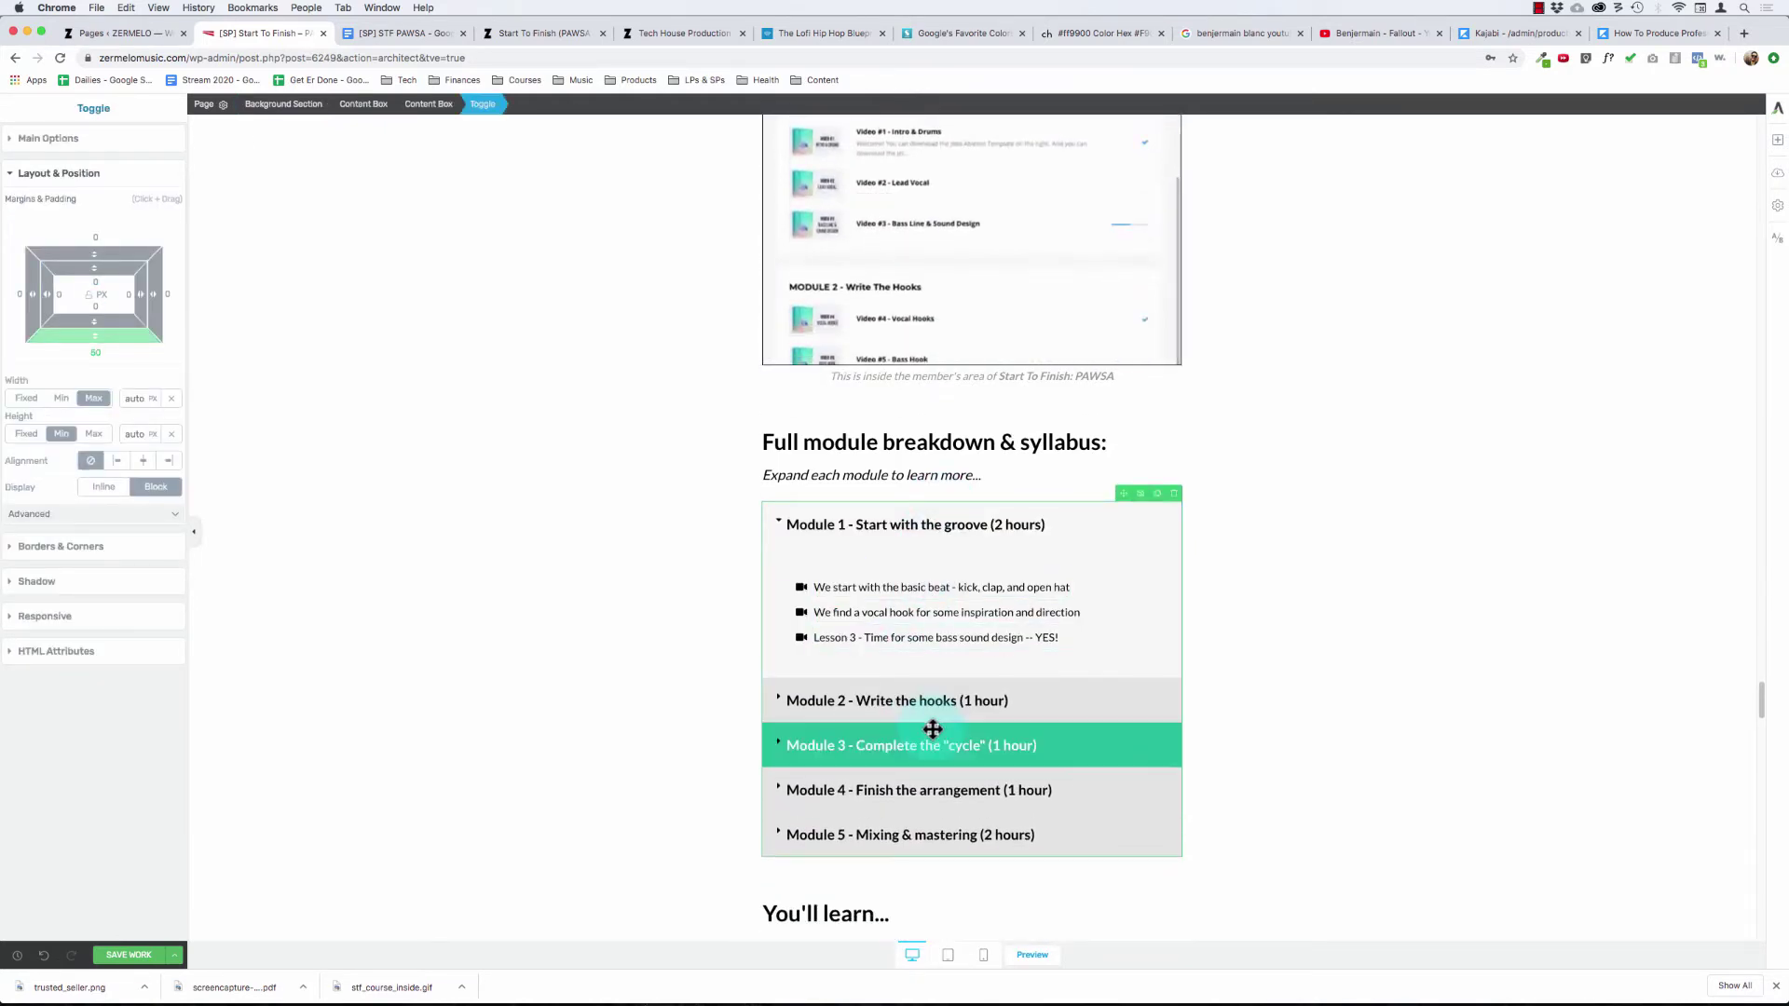
click(952, 506)
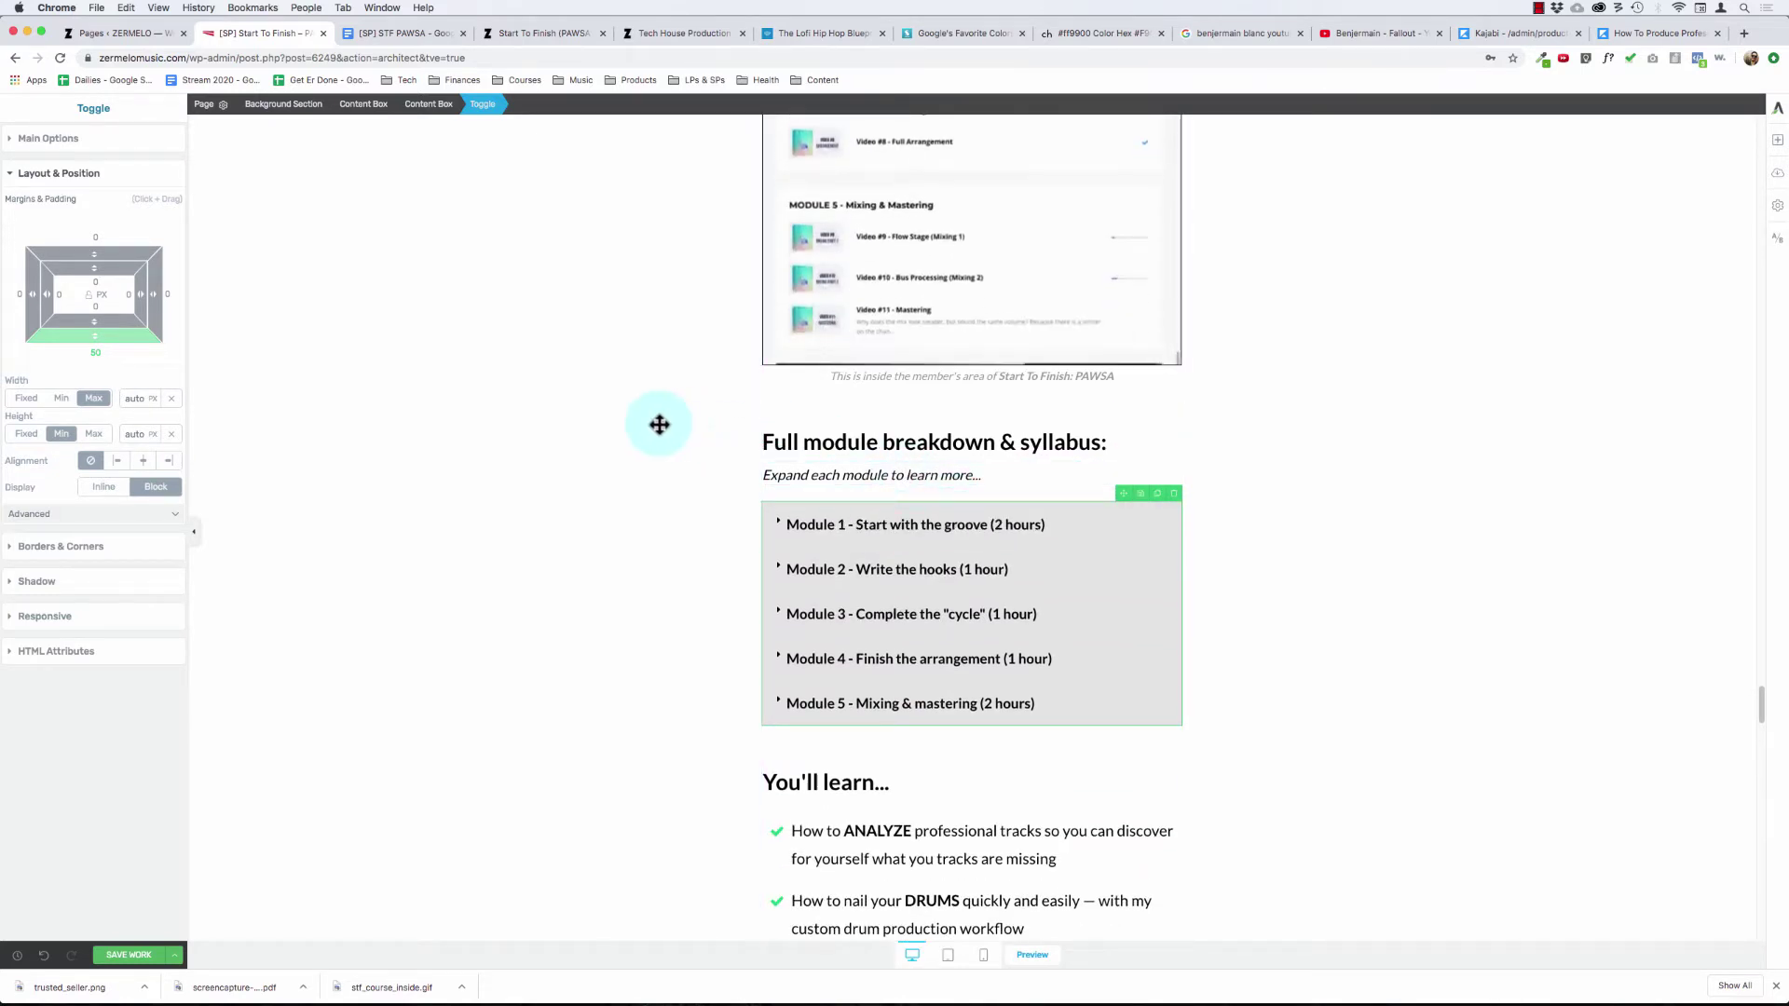
click(942, 506)
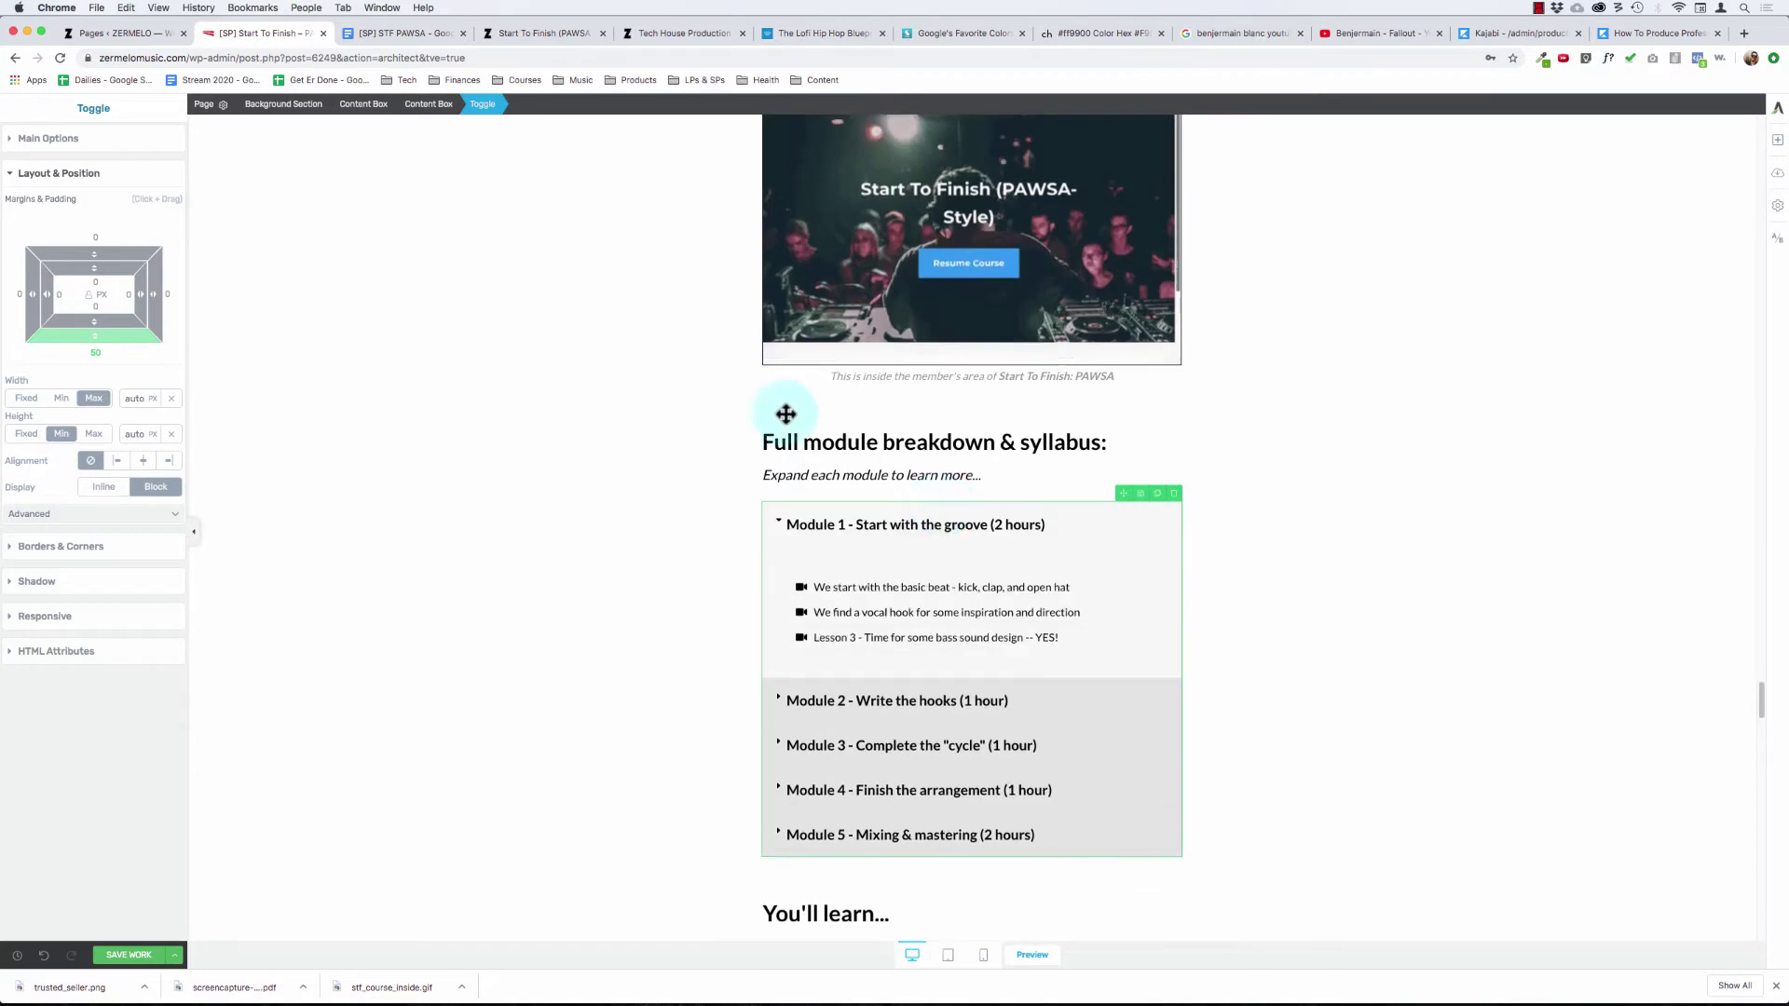
click(46, 140)
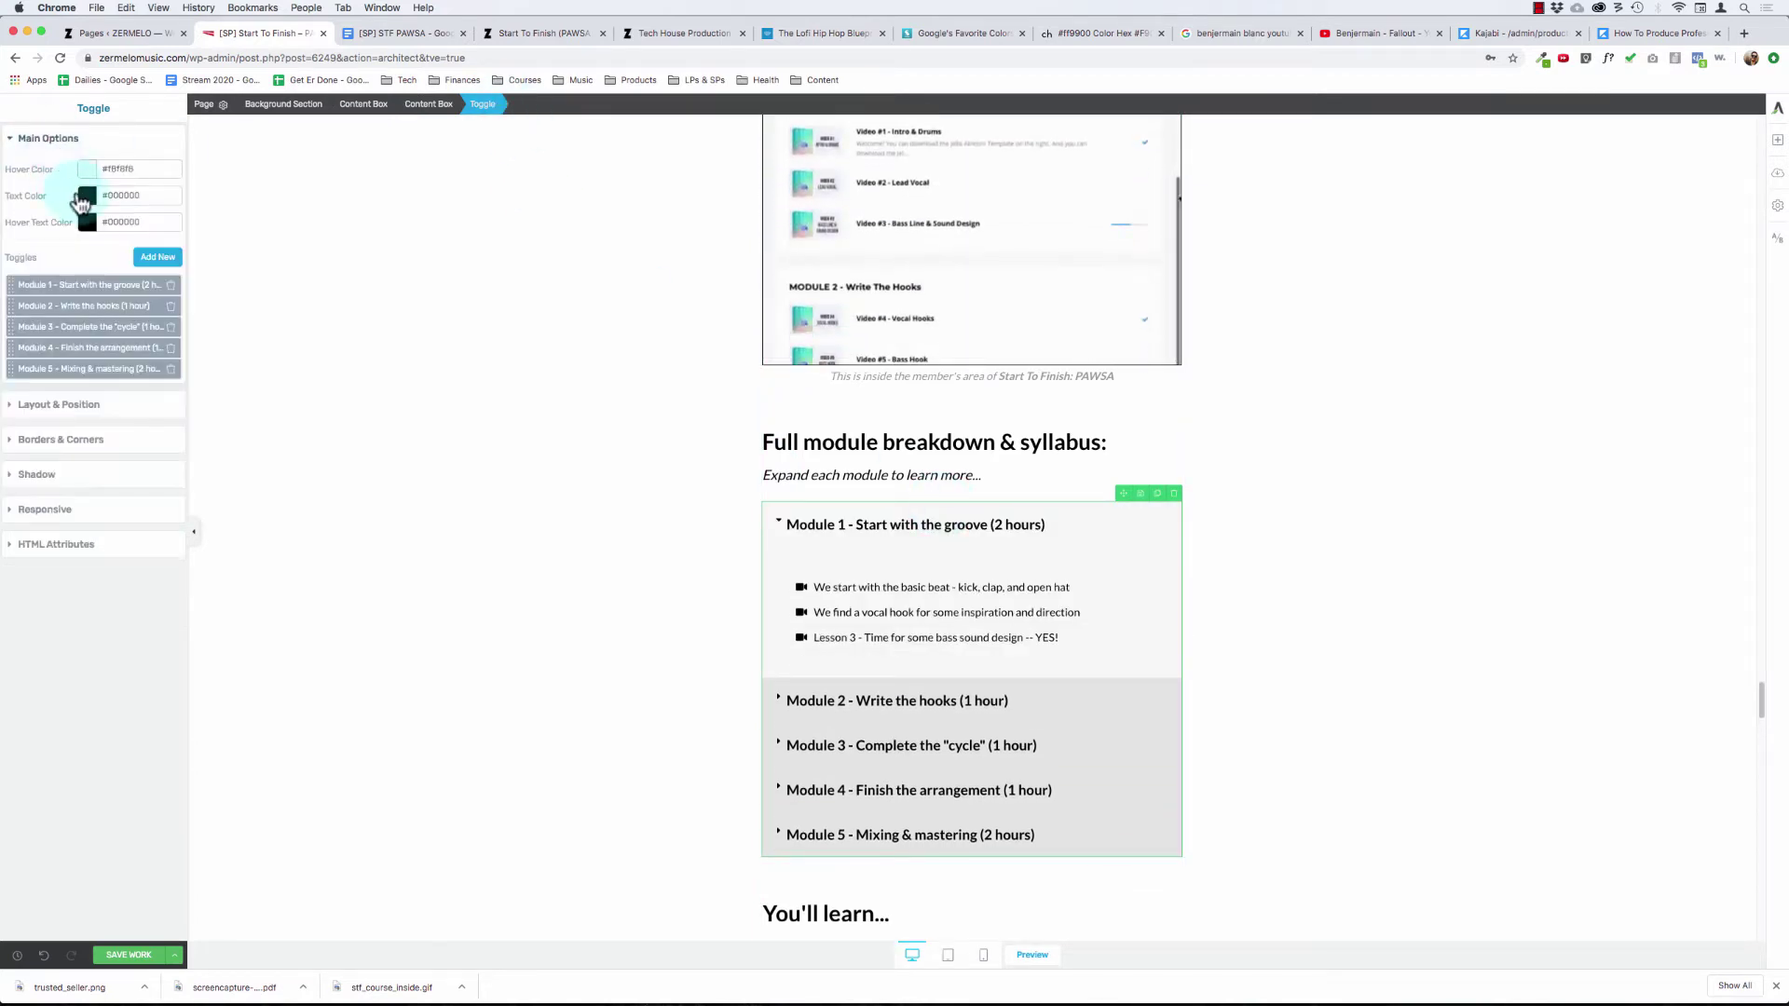
click(810, 524)
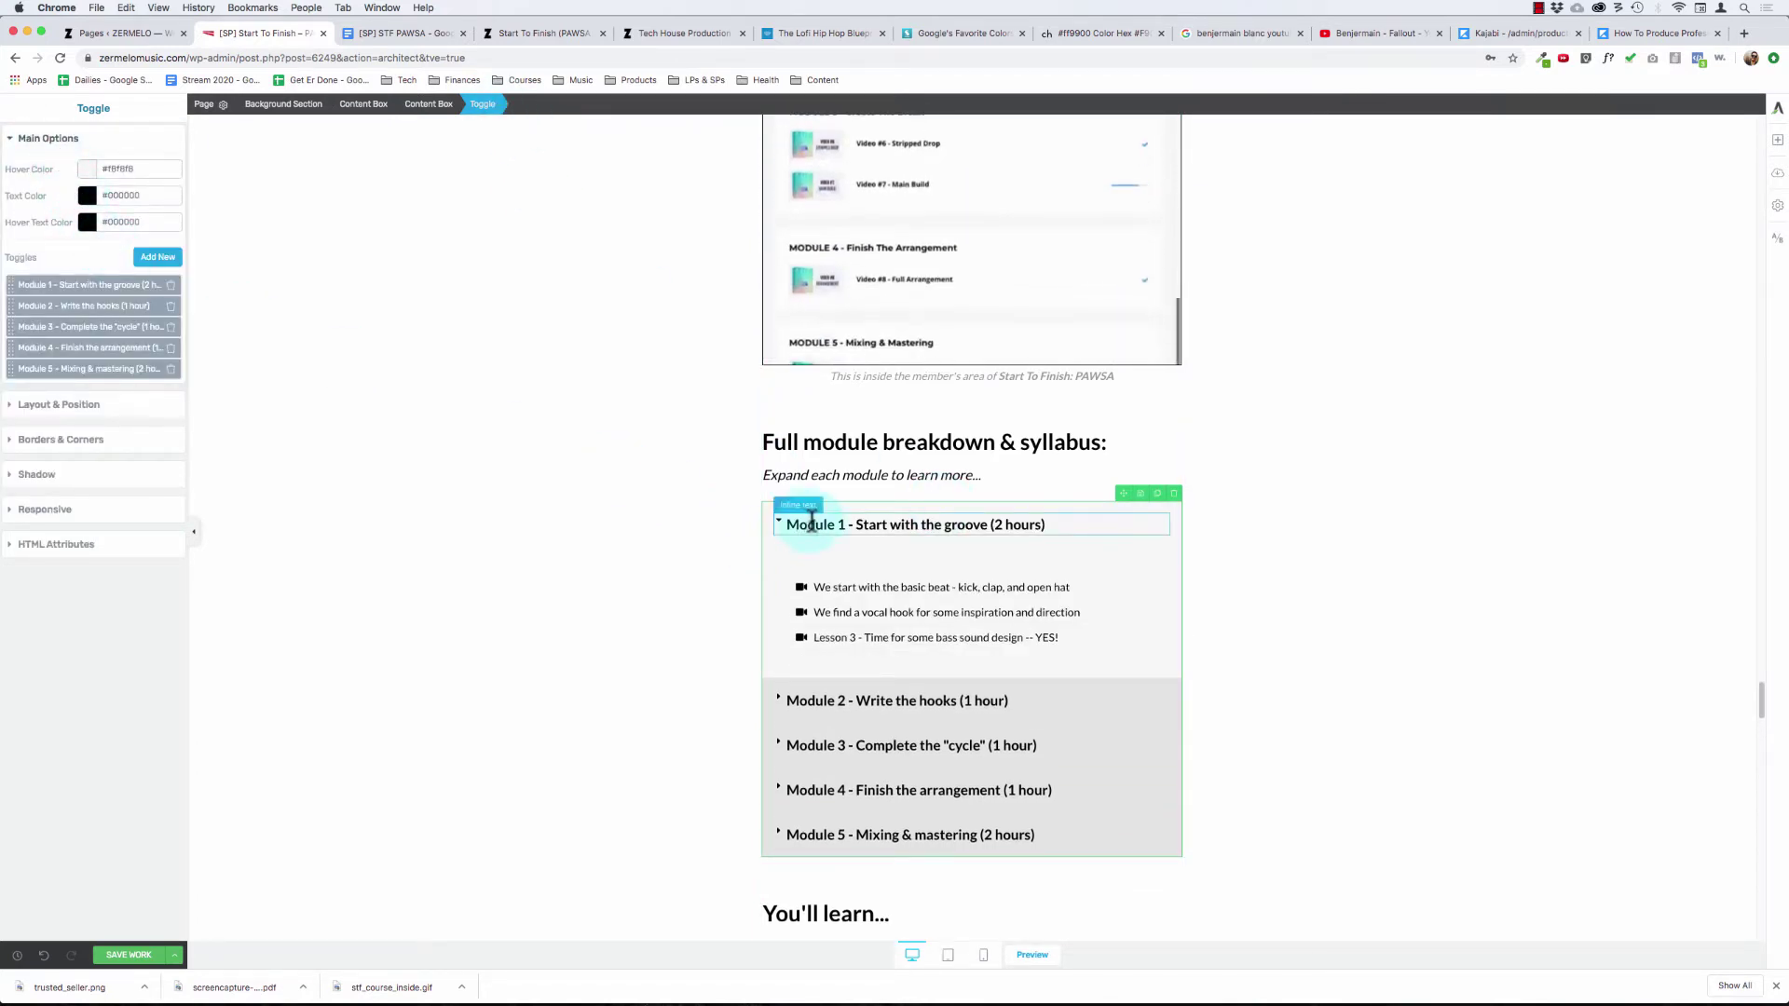
click(772, 507)
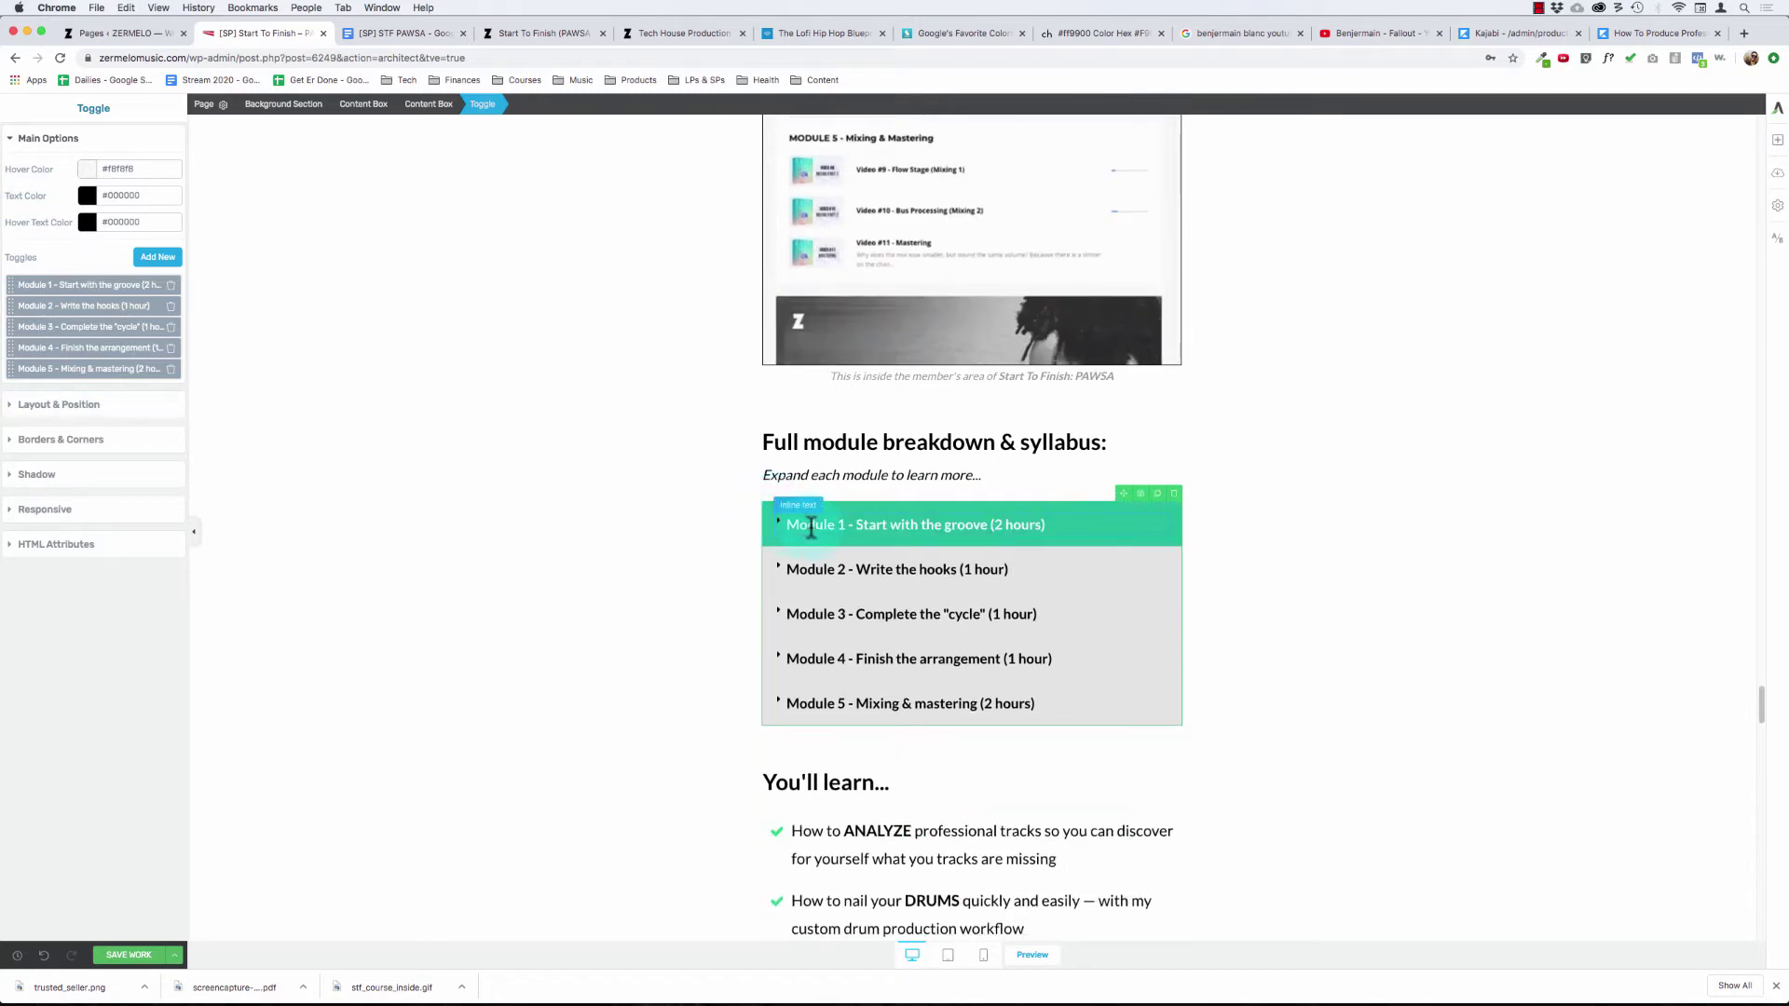
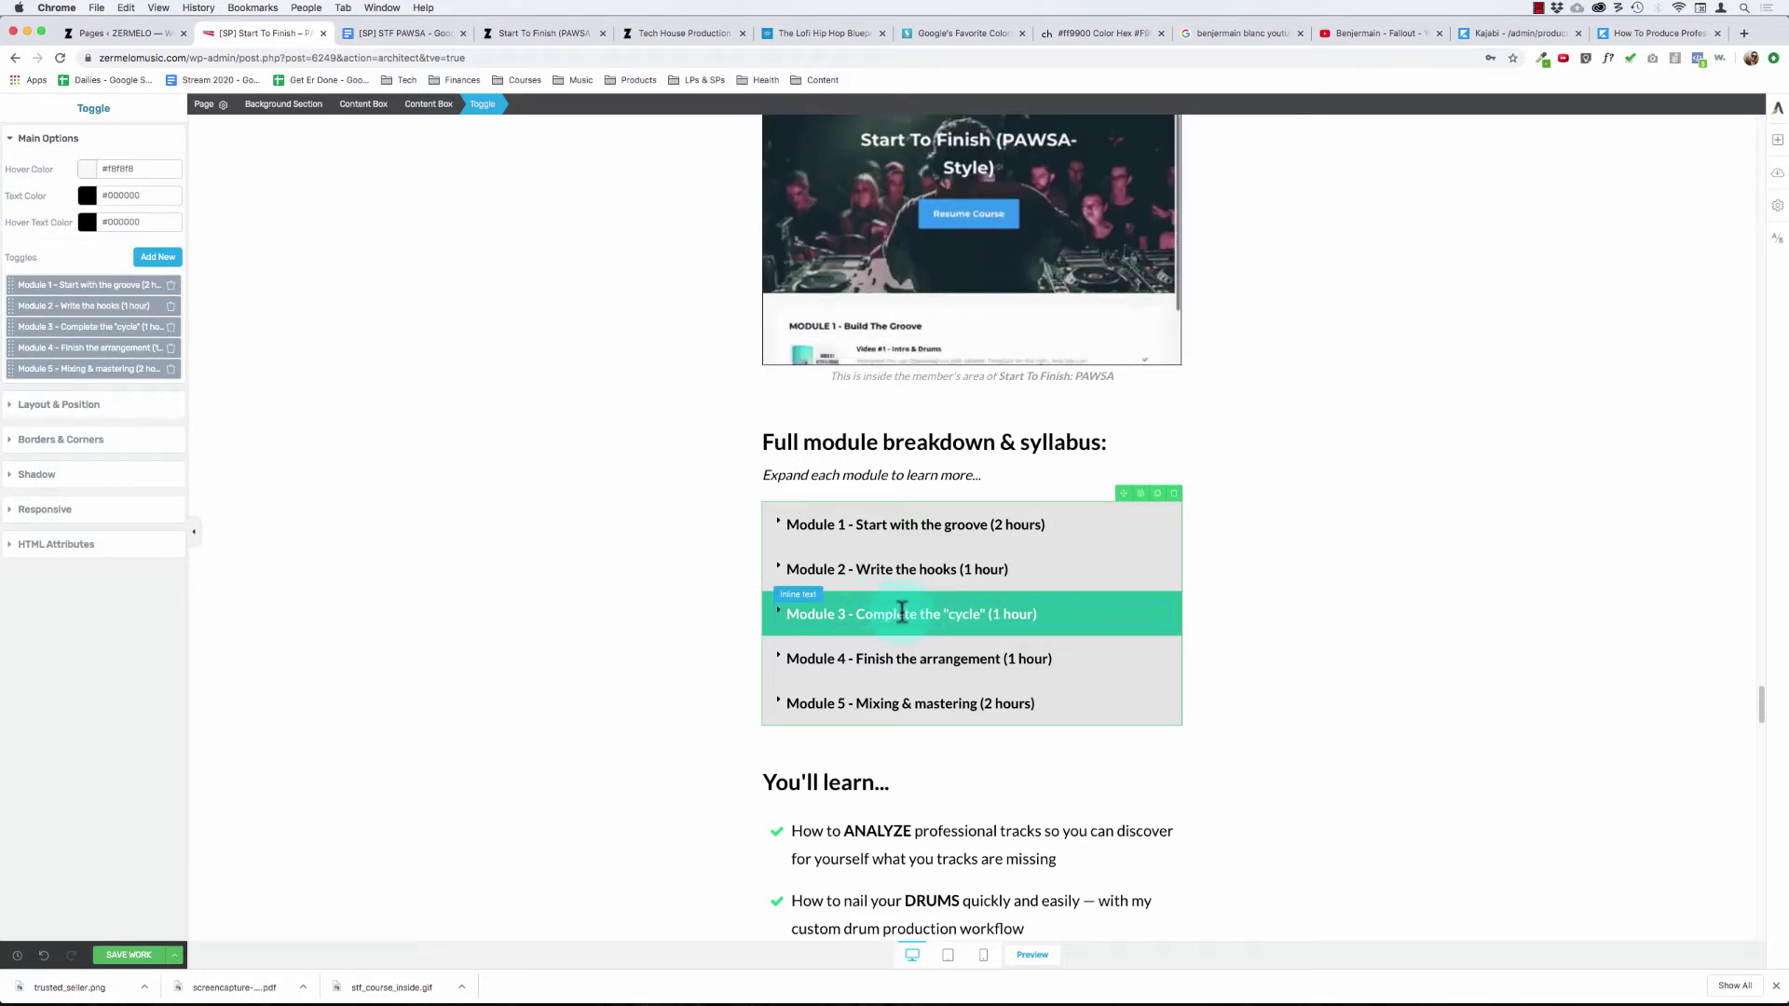
- Deselect the syllabus toggle and save the page
click(639, 478)
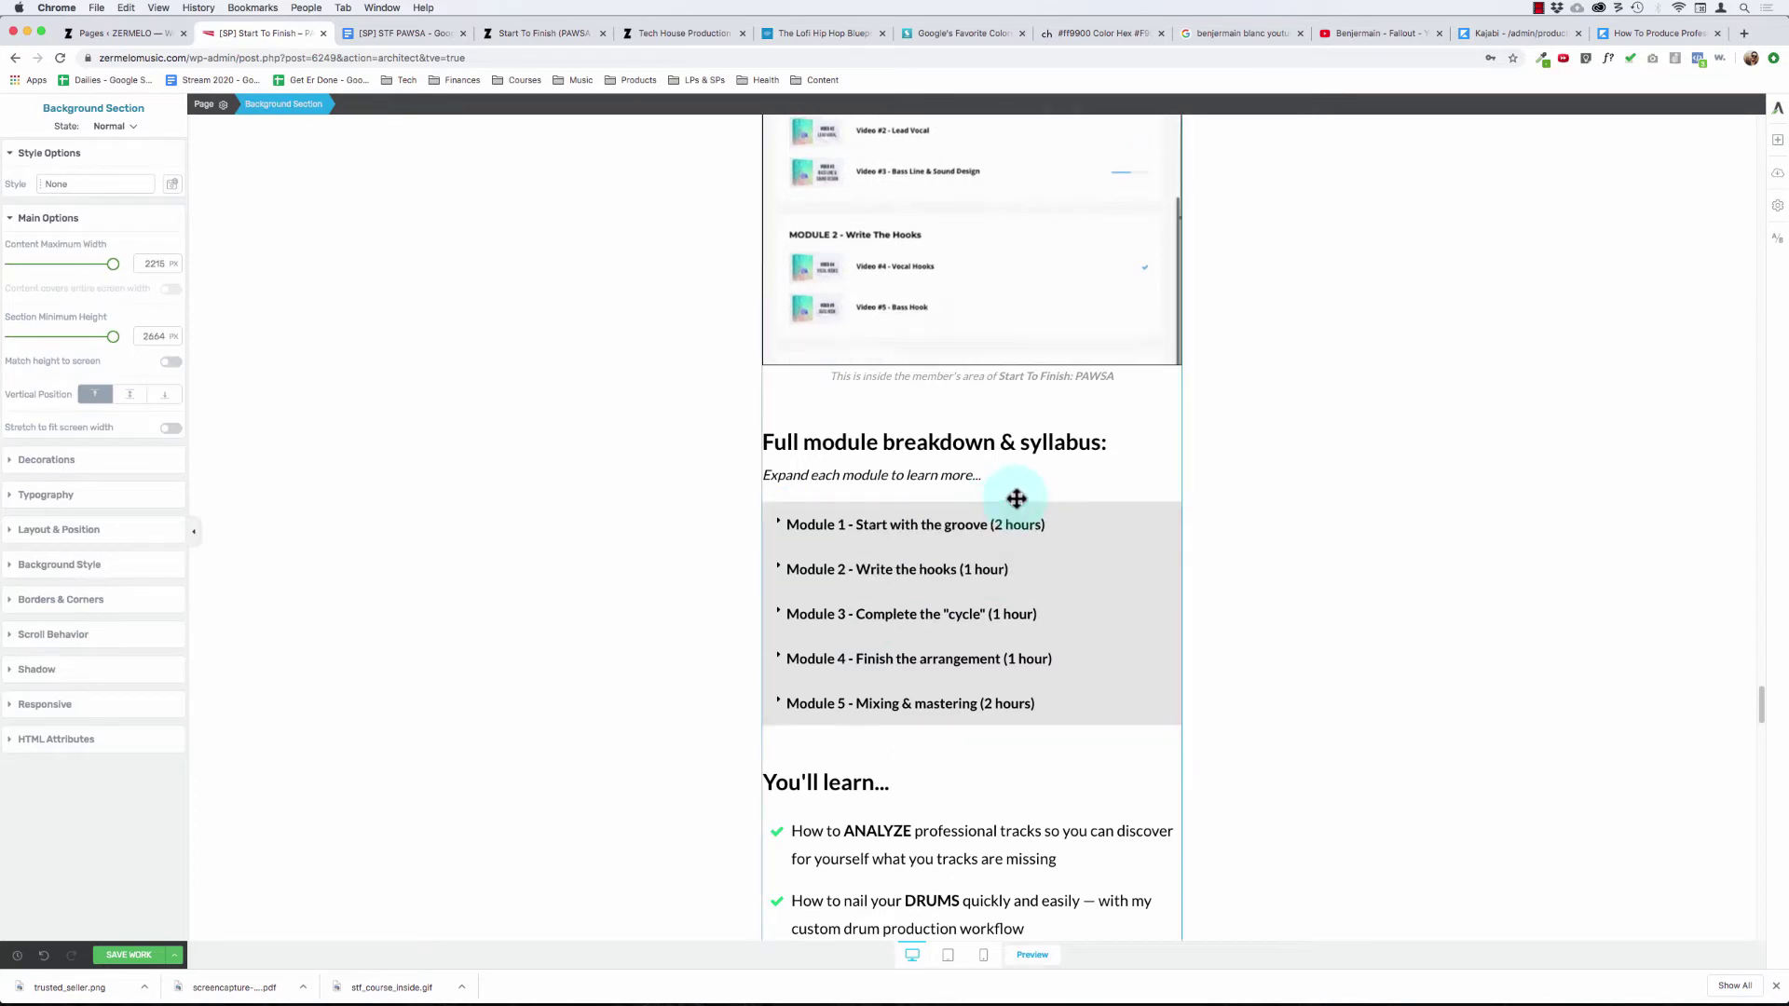
click(140, 956)
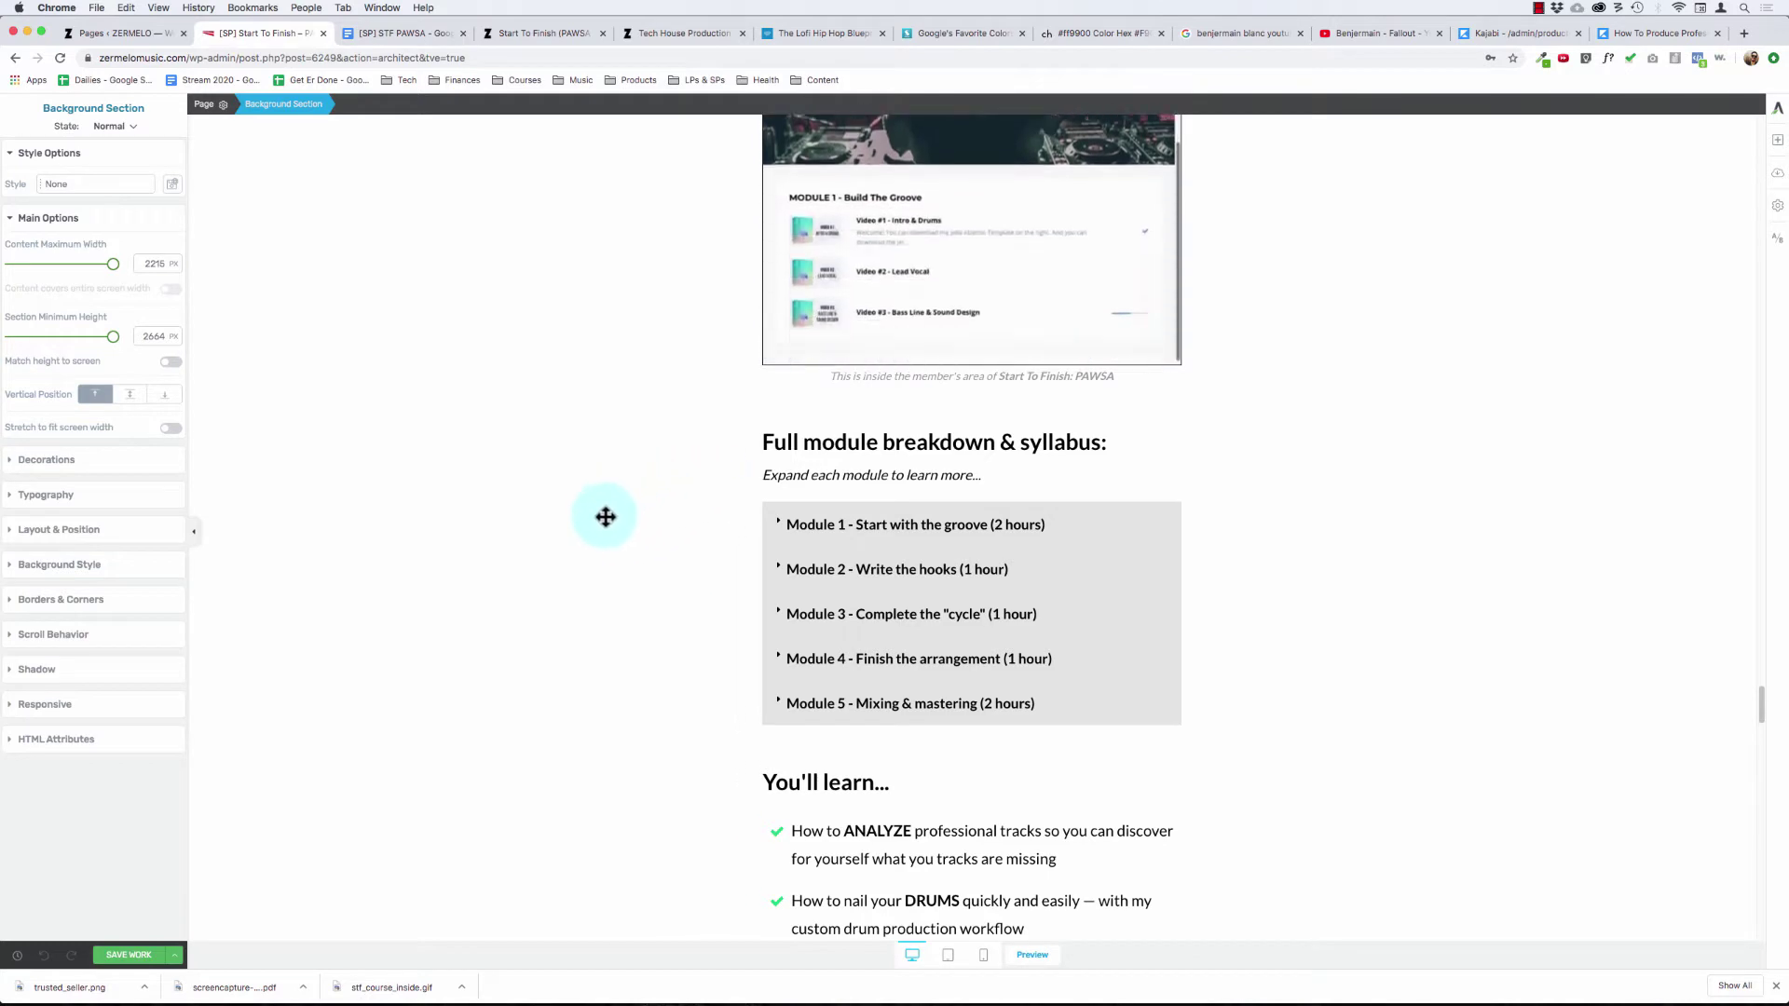
- Set the font size of the grouped list texts under "You'll learn..." to 20 px
scroll(612, 532, down, 5)
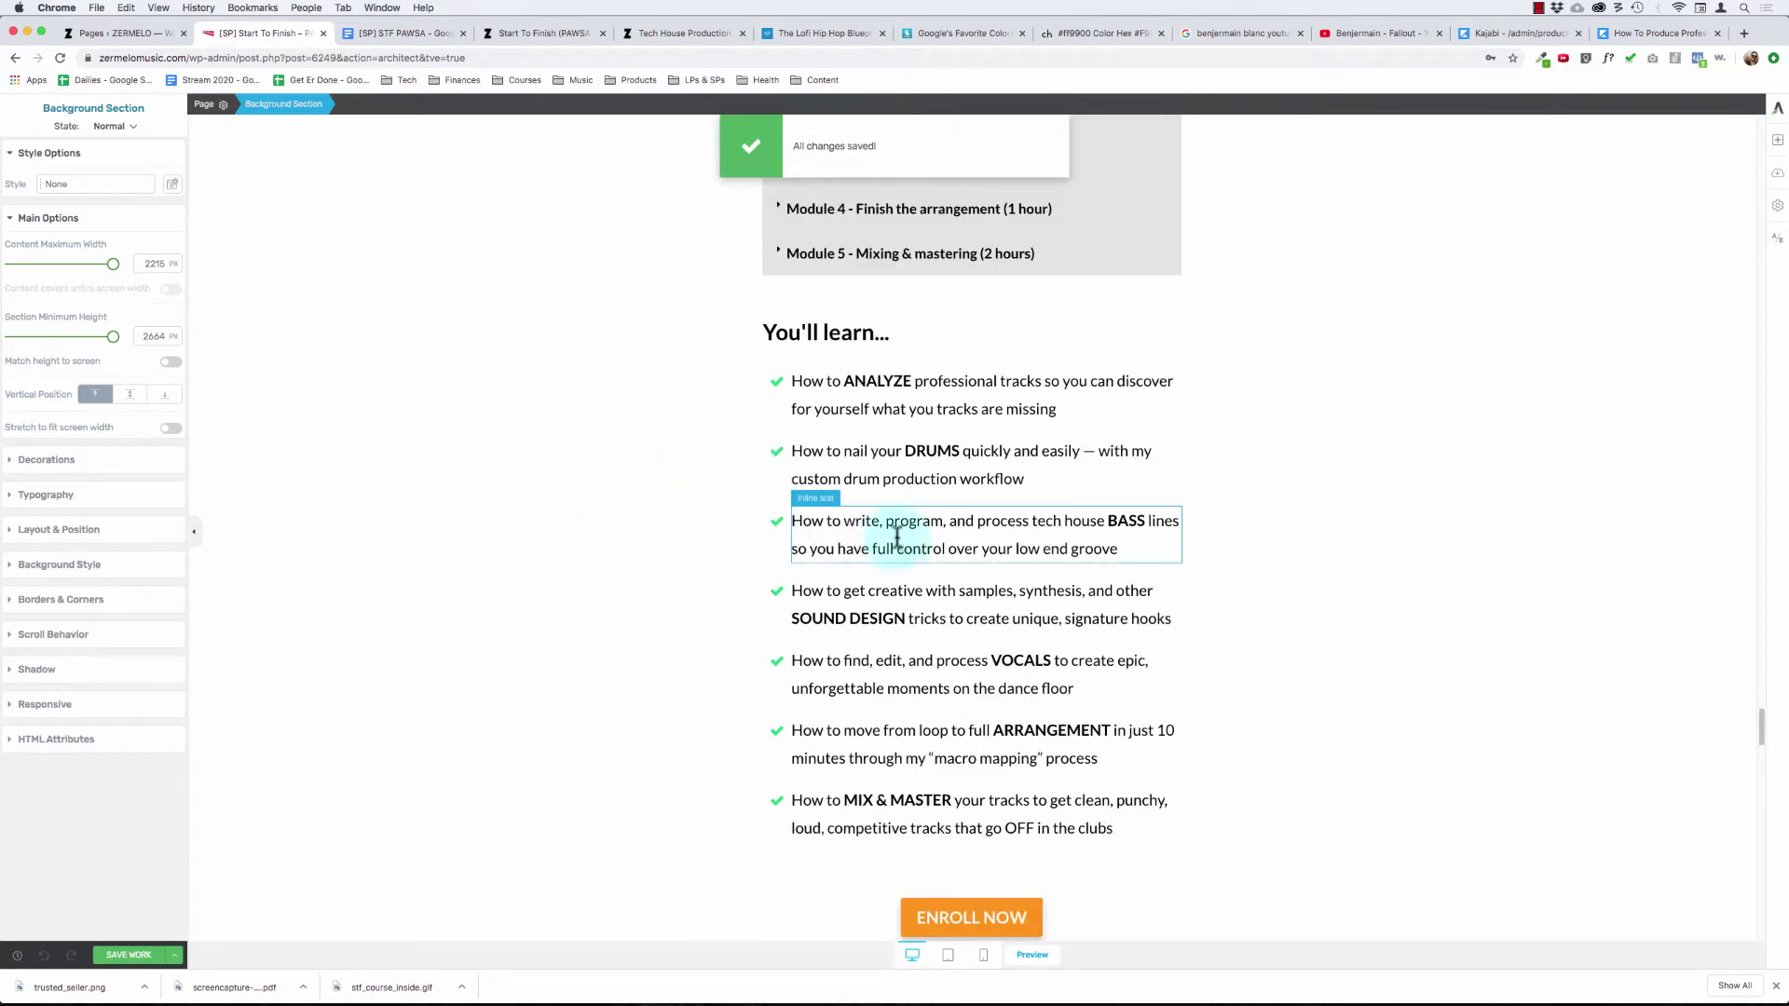
click(864, 382)
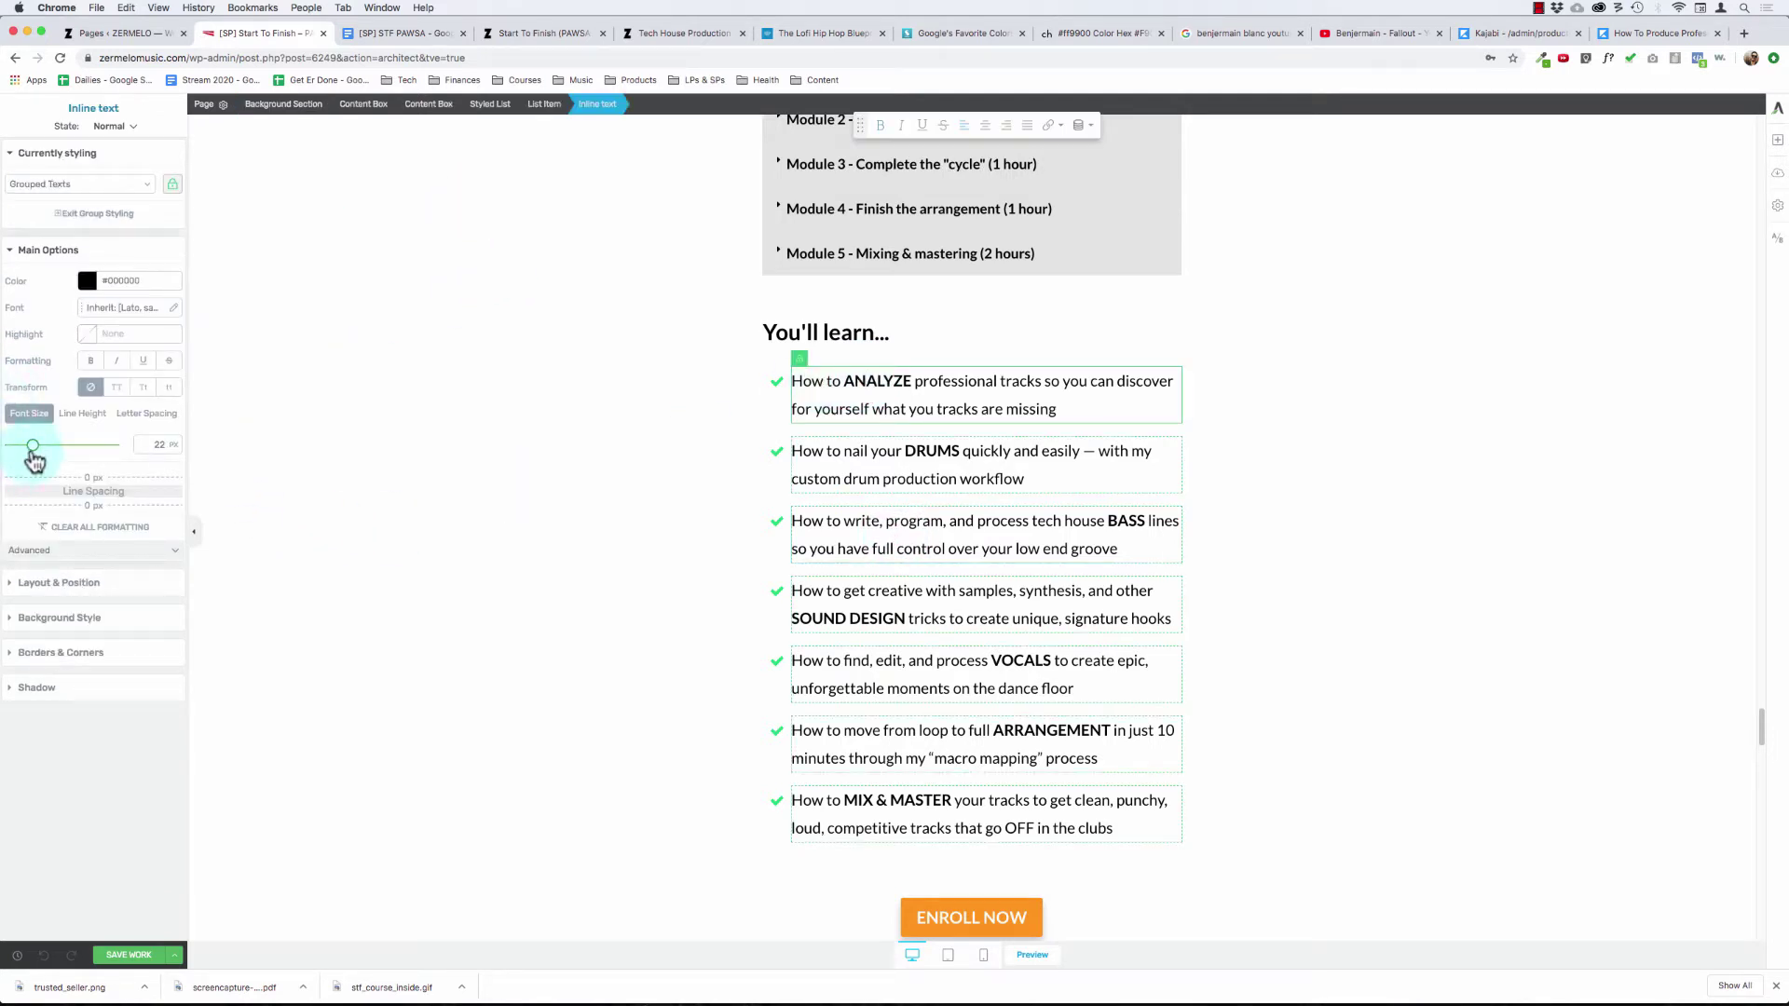
drag(35, 459, 33, 461)
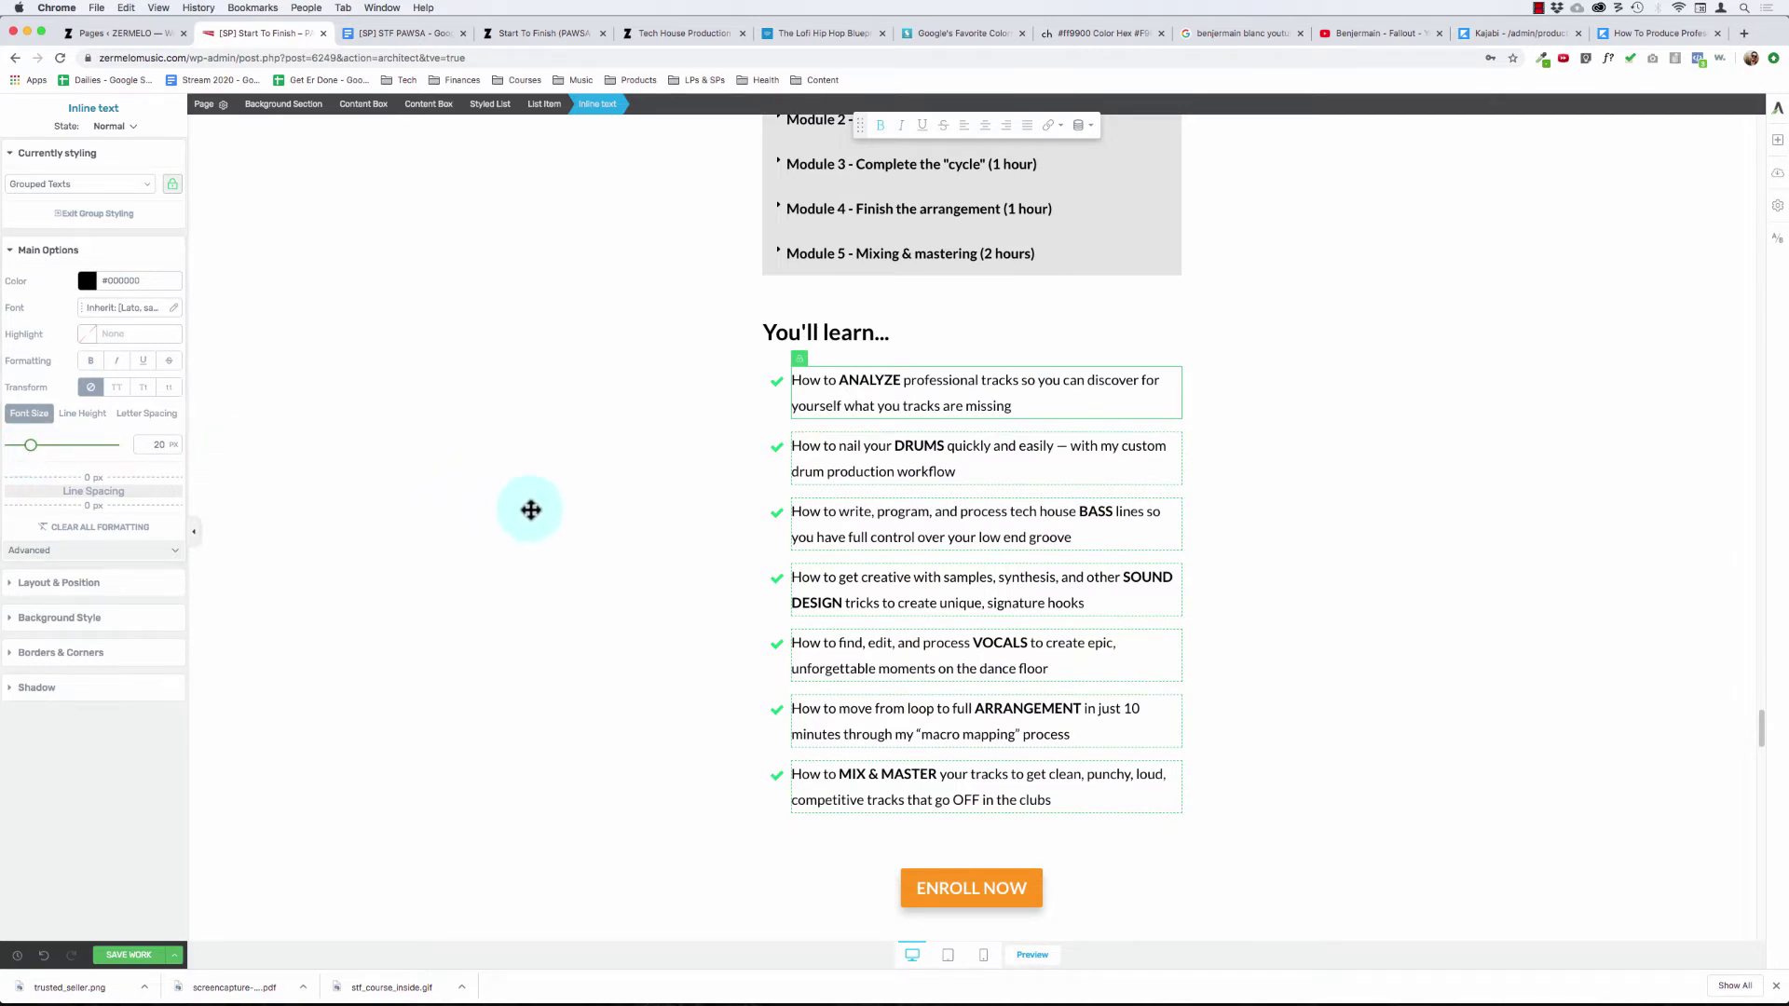
scroll(530, 510, up, 6)
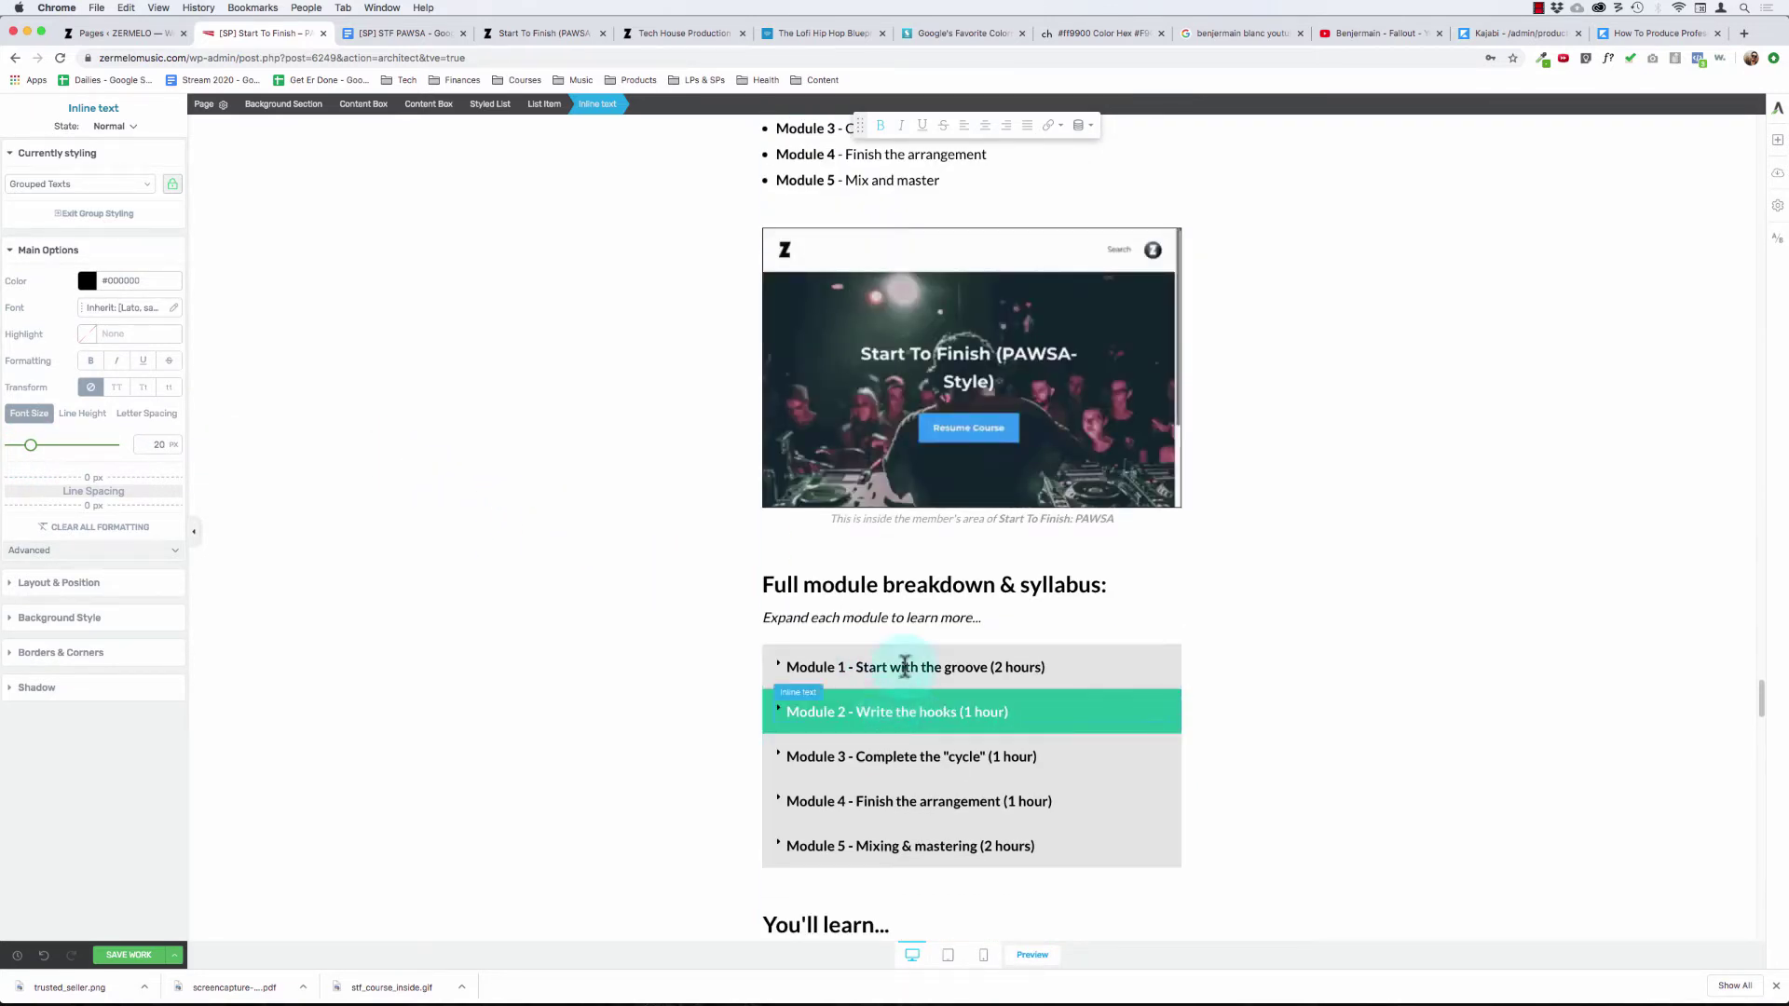
- Check the Module 1 title's text settings, and review the layout from the module syllabus down to the first bonus
click(903, 667)
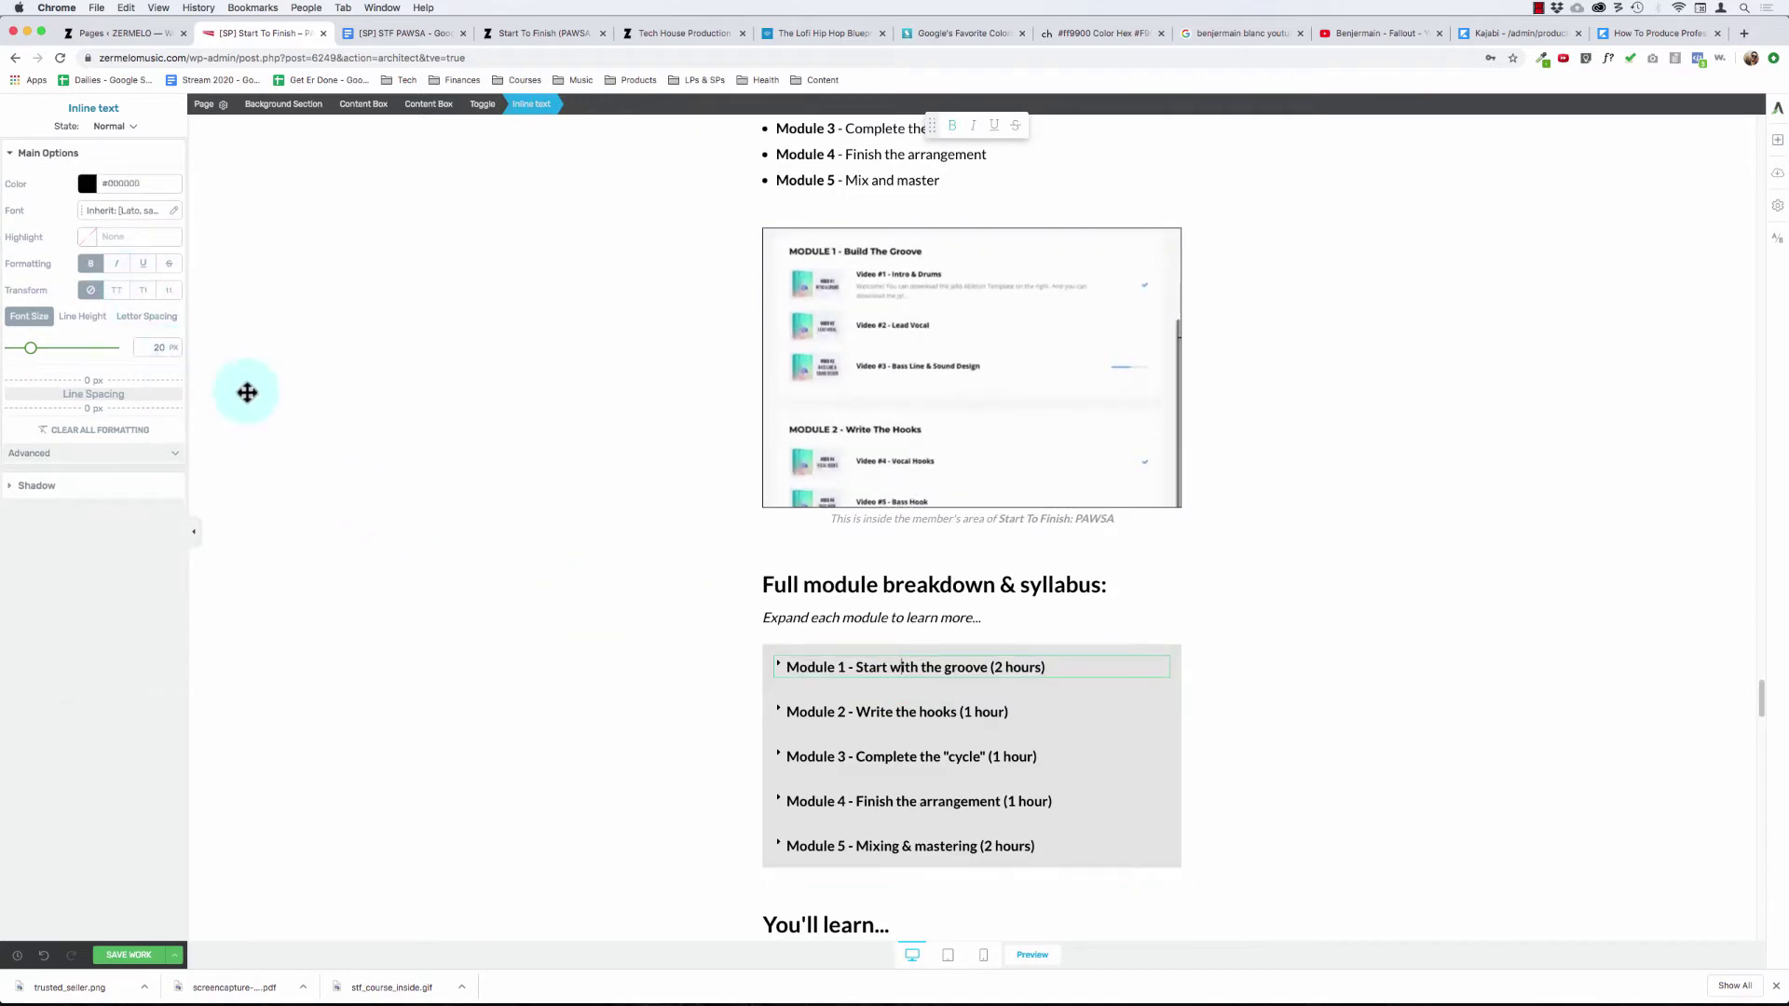
click(435, 539)
scroll(435, 540, up, 5)
scroll(435, 539, down, 5)
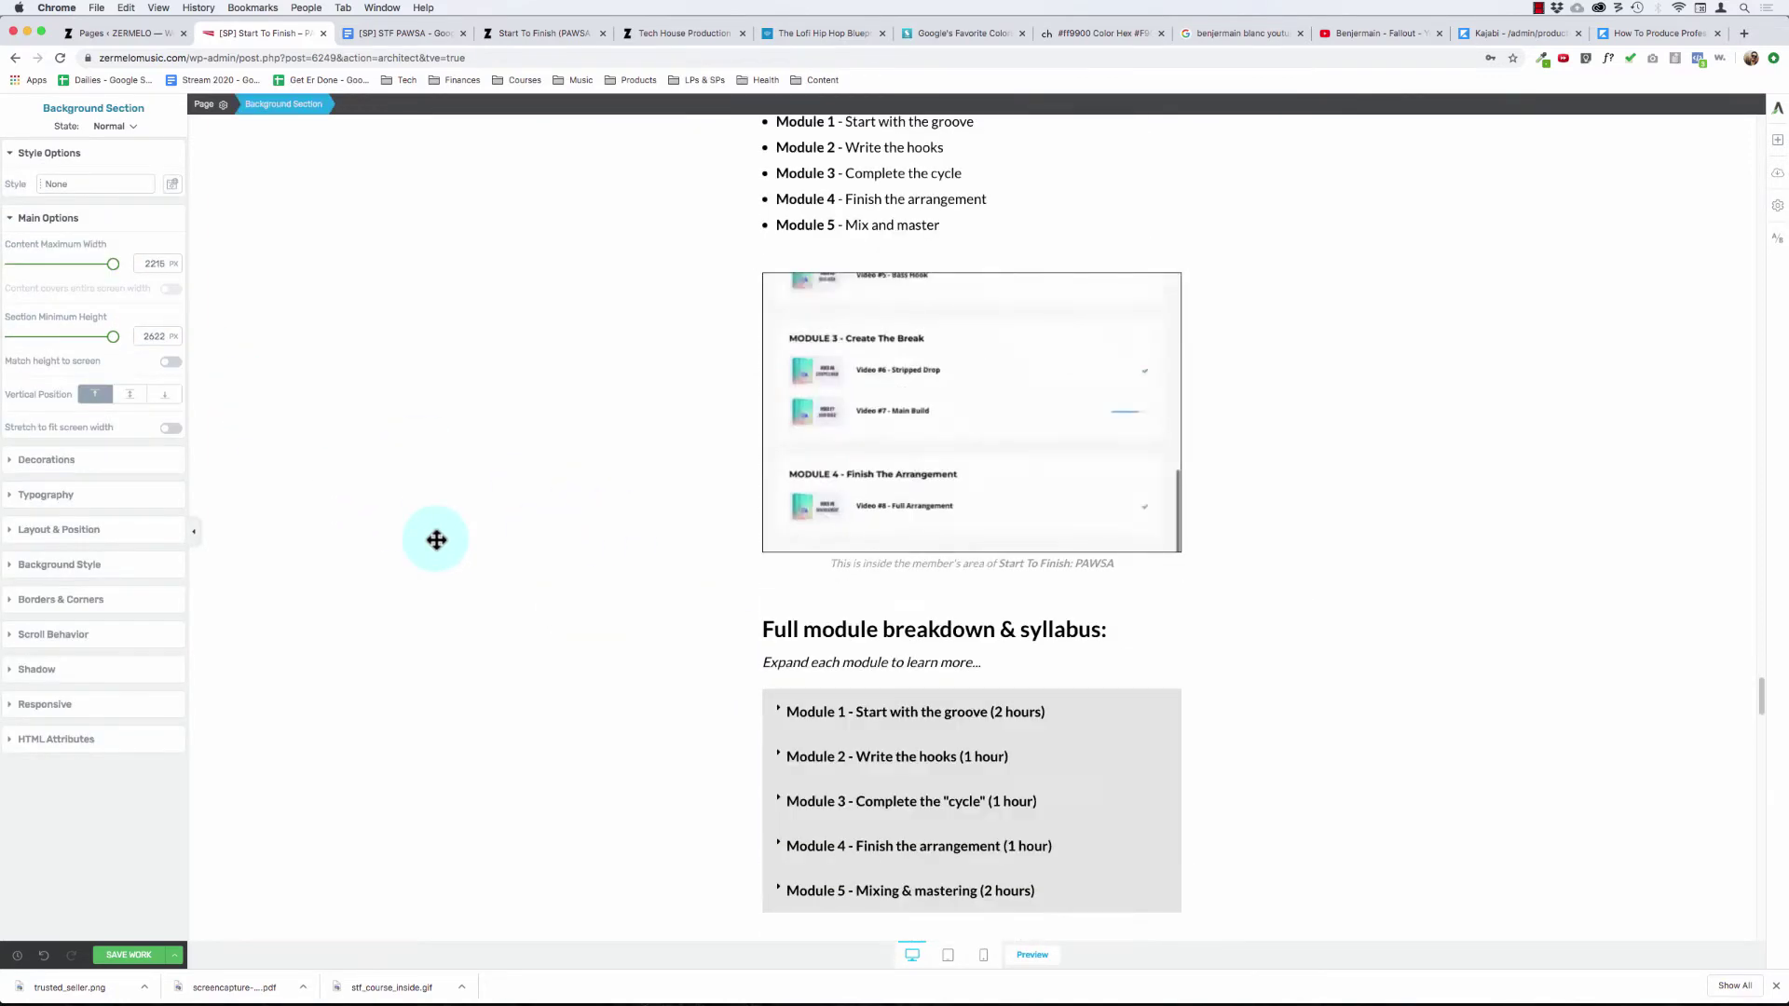
scroll(435, 539, down, 10)
scroll(571, 519, up, 6)
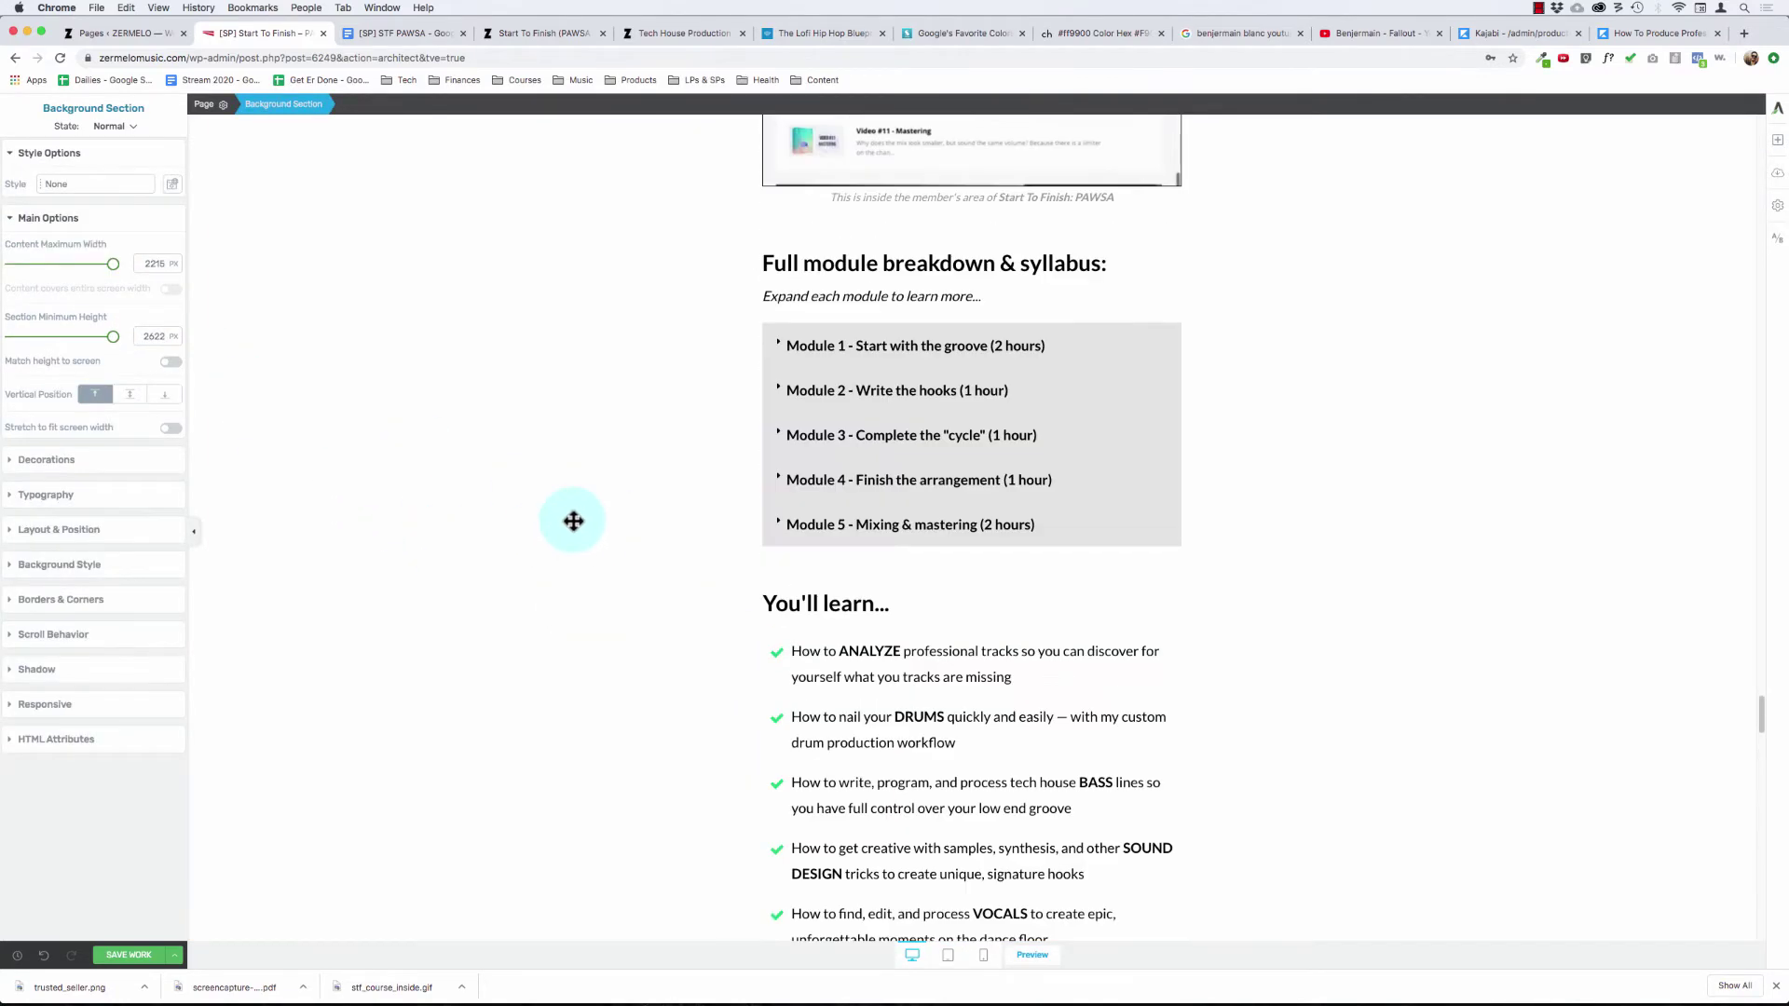
scroll(573, 521, down, 7)
scroll(573, 521, down, 2)
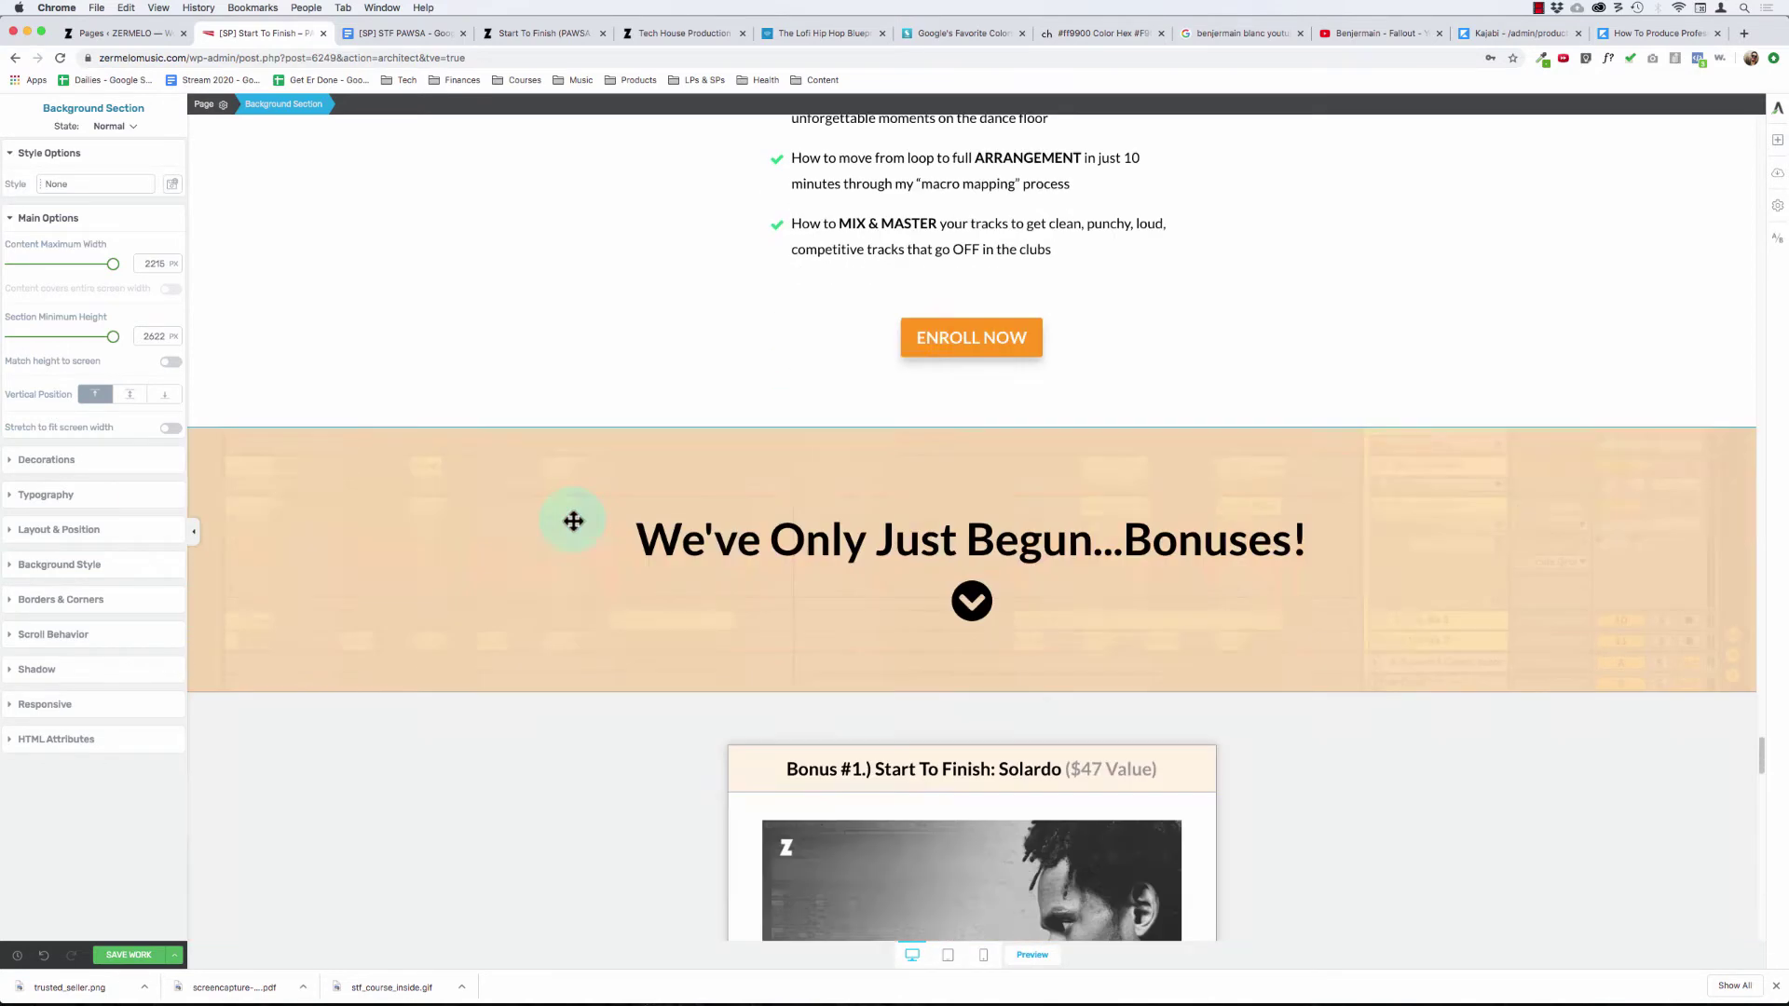
scroll(577, 517, down, 3)
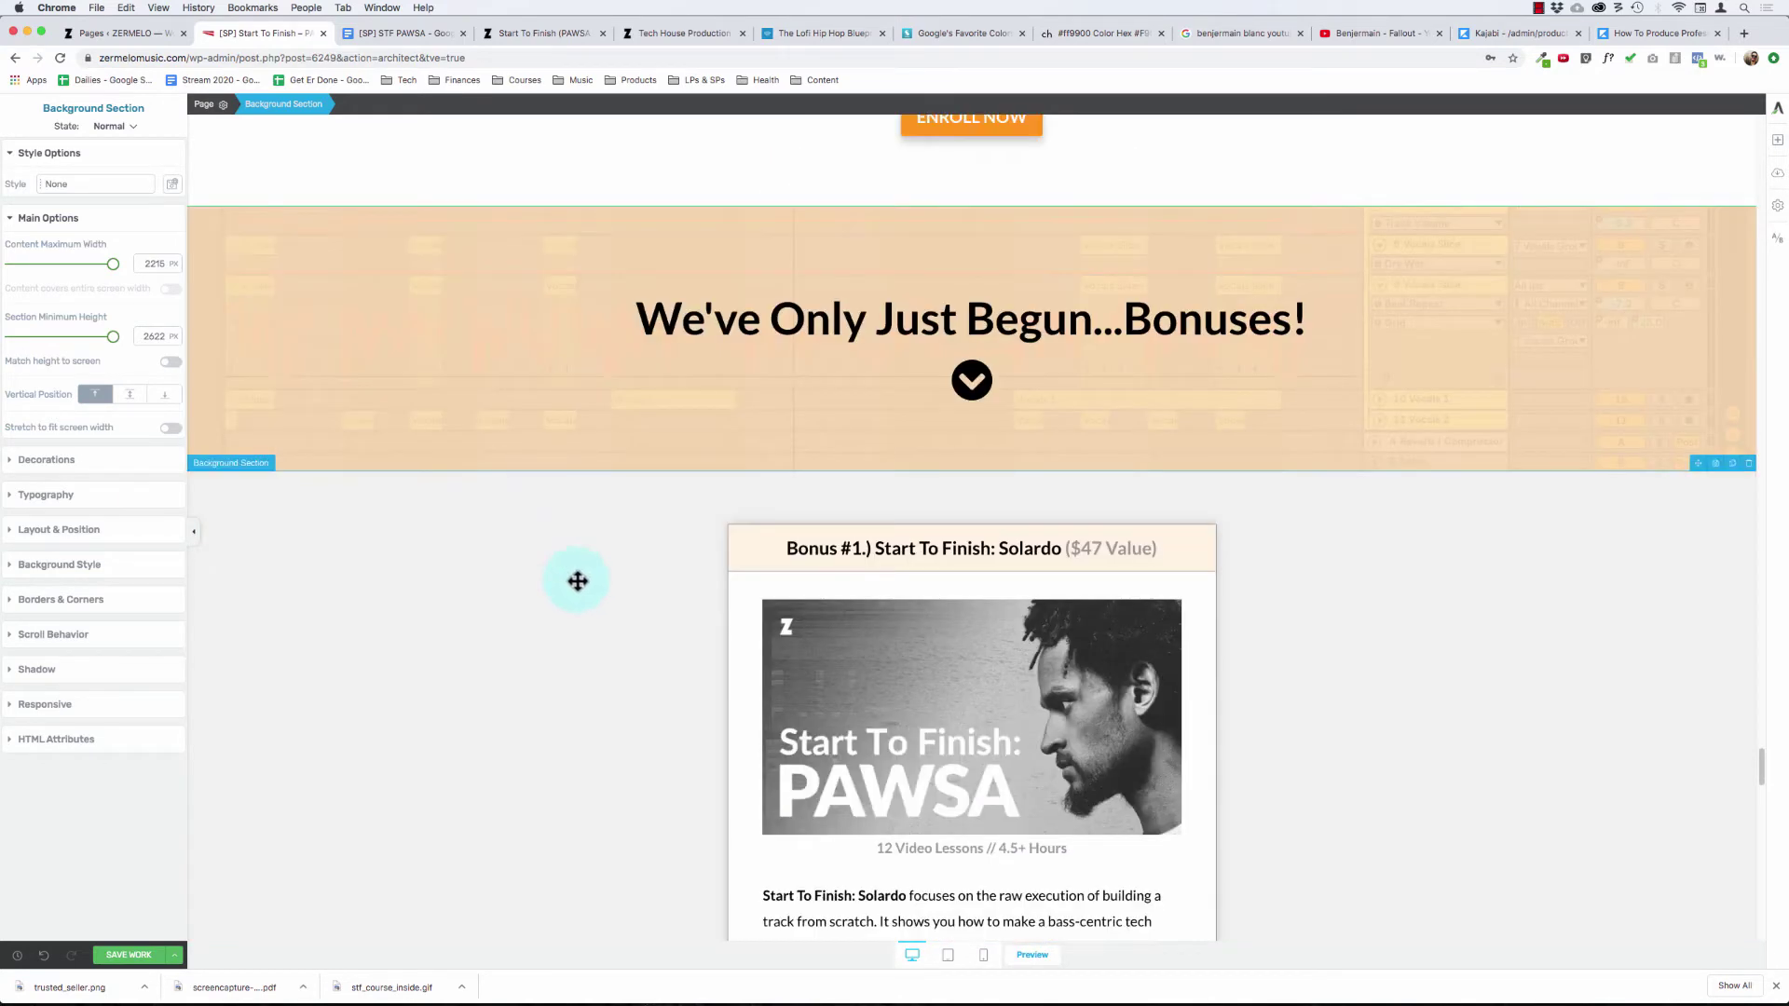
- Review the page from the student testimonials through the "Here's Exactly What You Get..." section, including the module list and syllabus toggle
scroll(578, 581, up, 10)
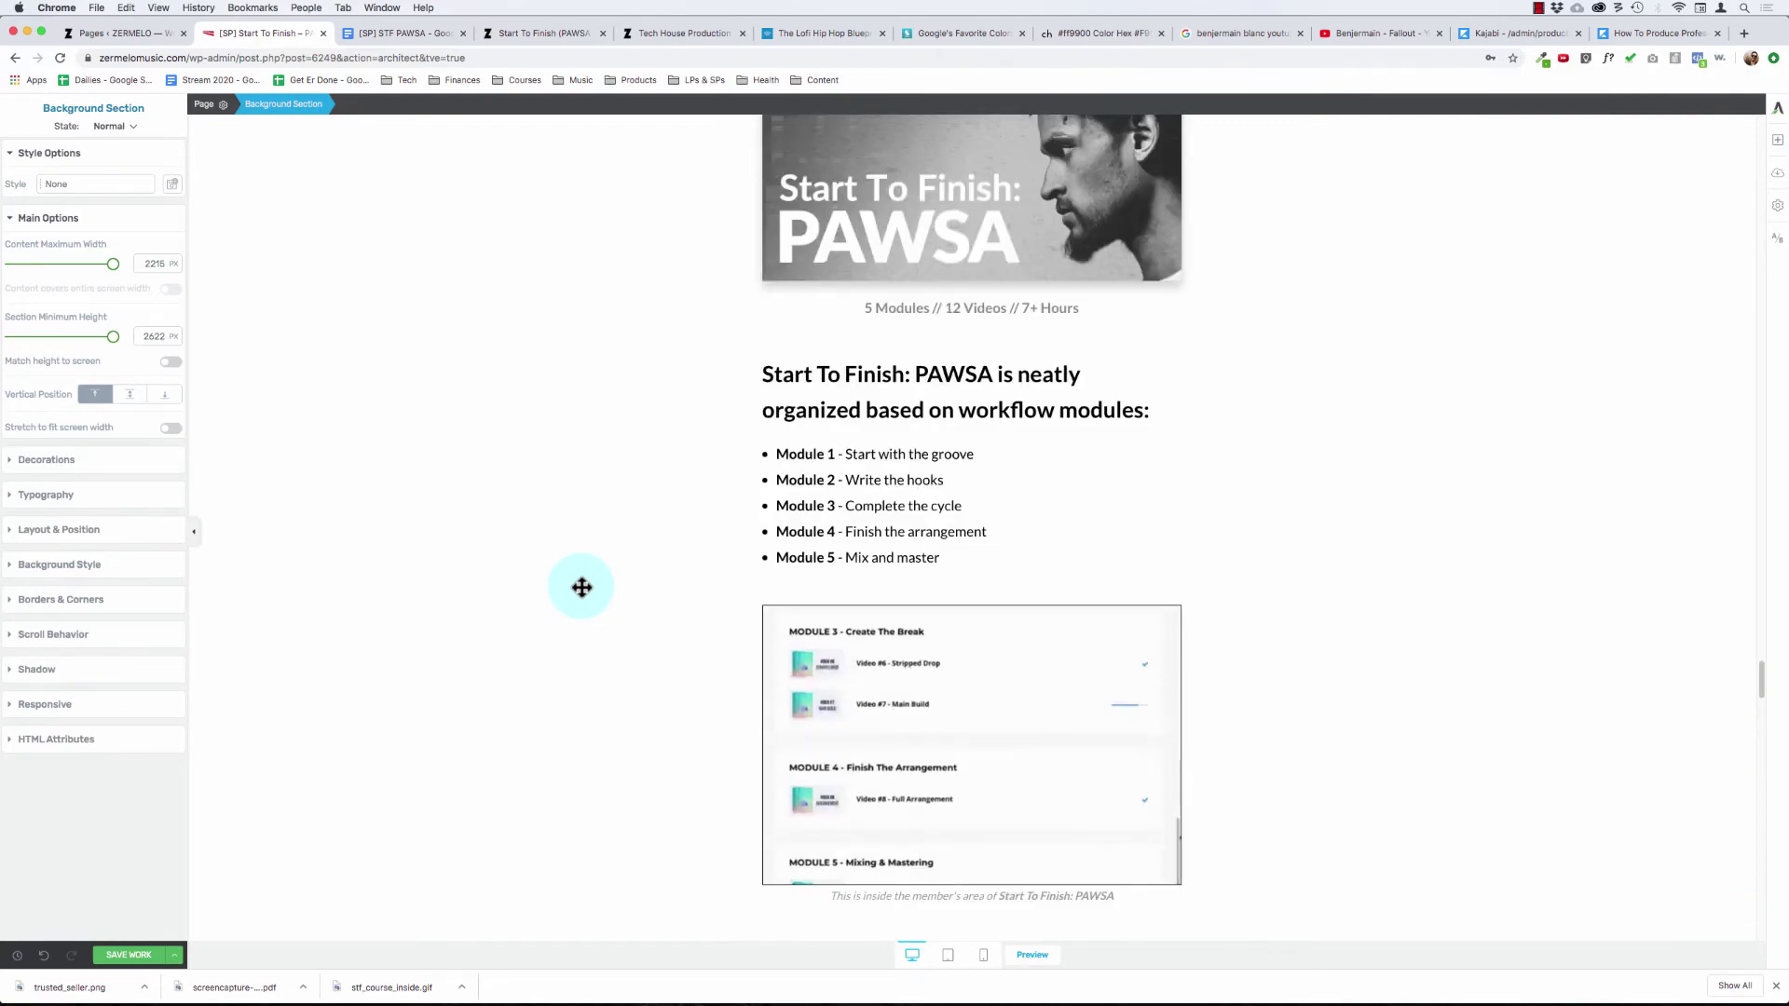
scroll(581, 587, up, 15)
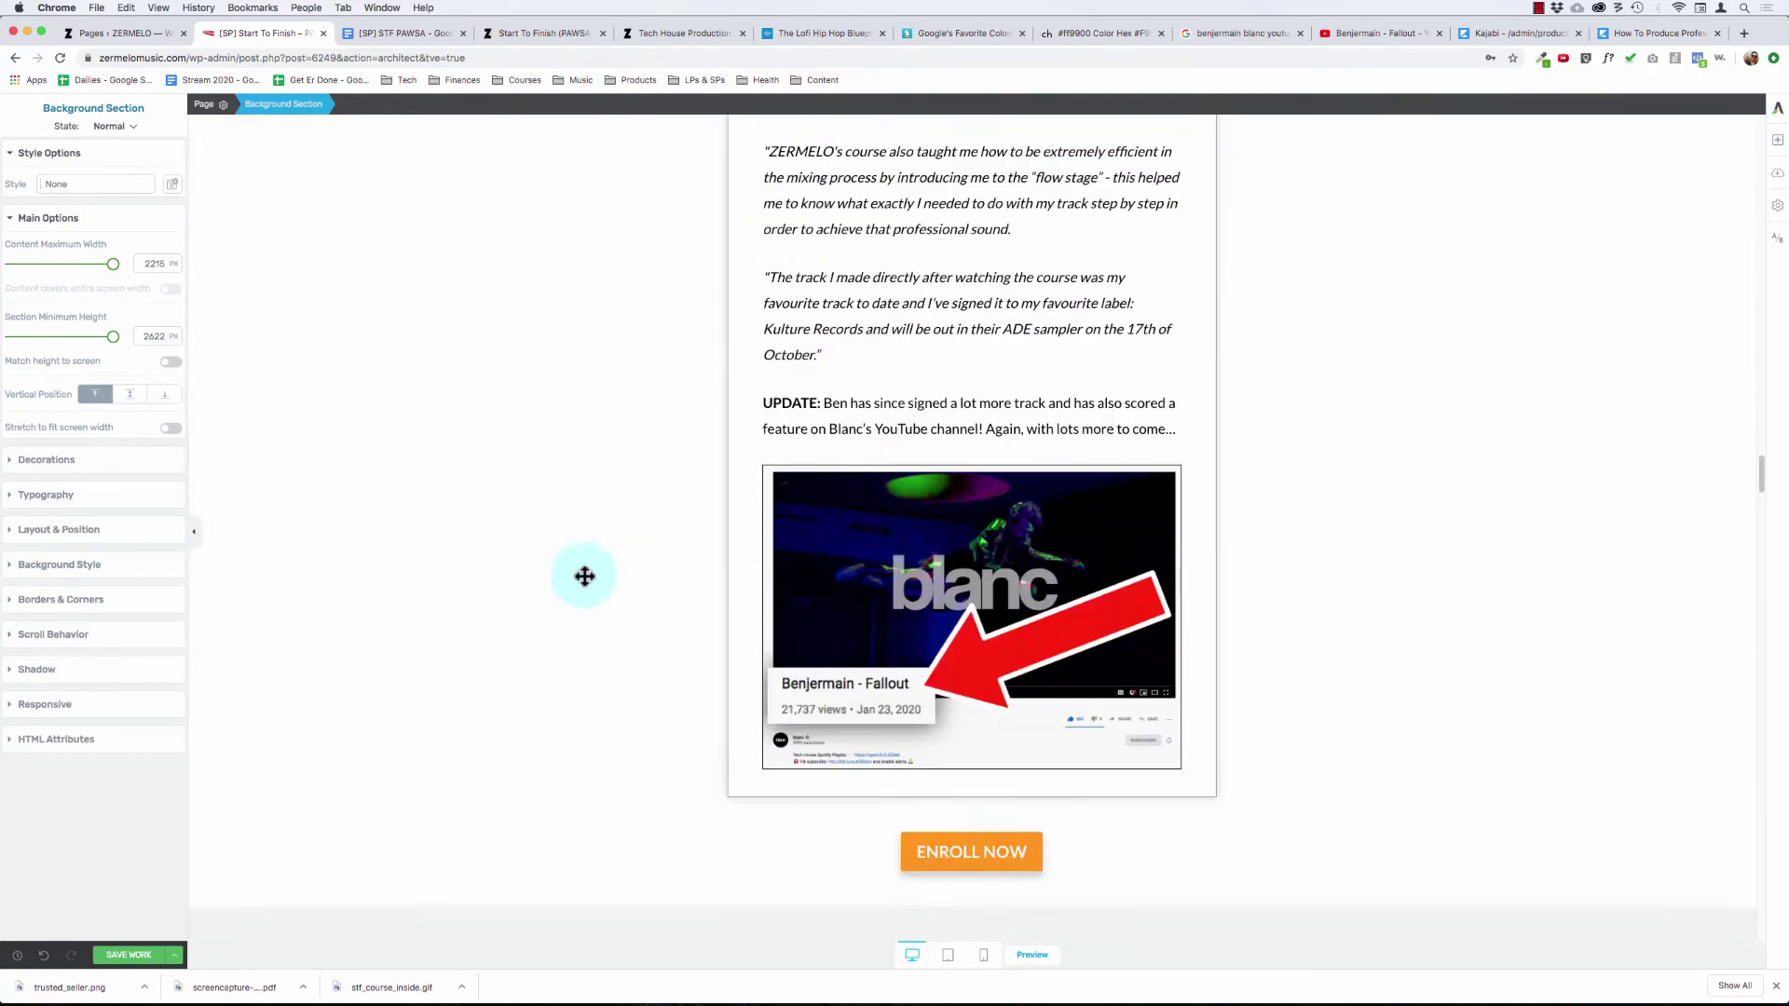
scroll(584, 575, down, 12)
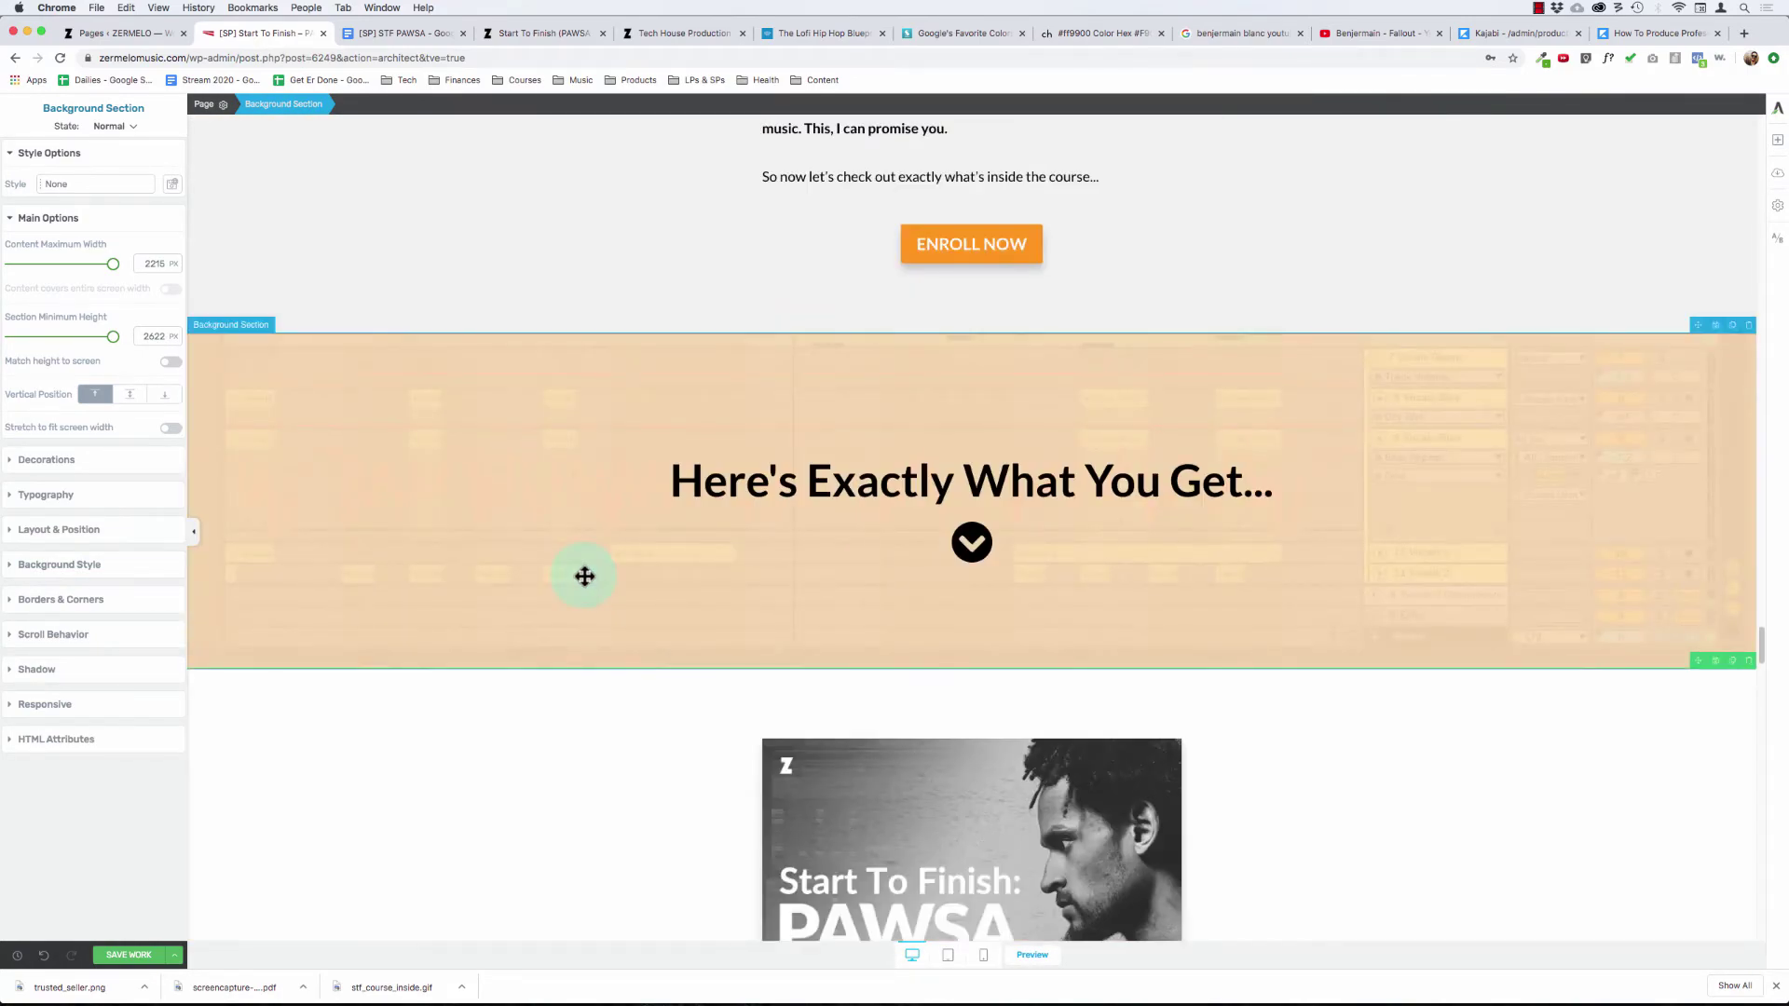
scroll(584, 576, up, 2)
scroll(584, 576, down, 15)
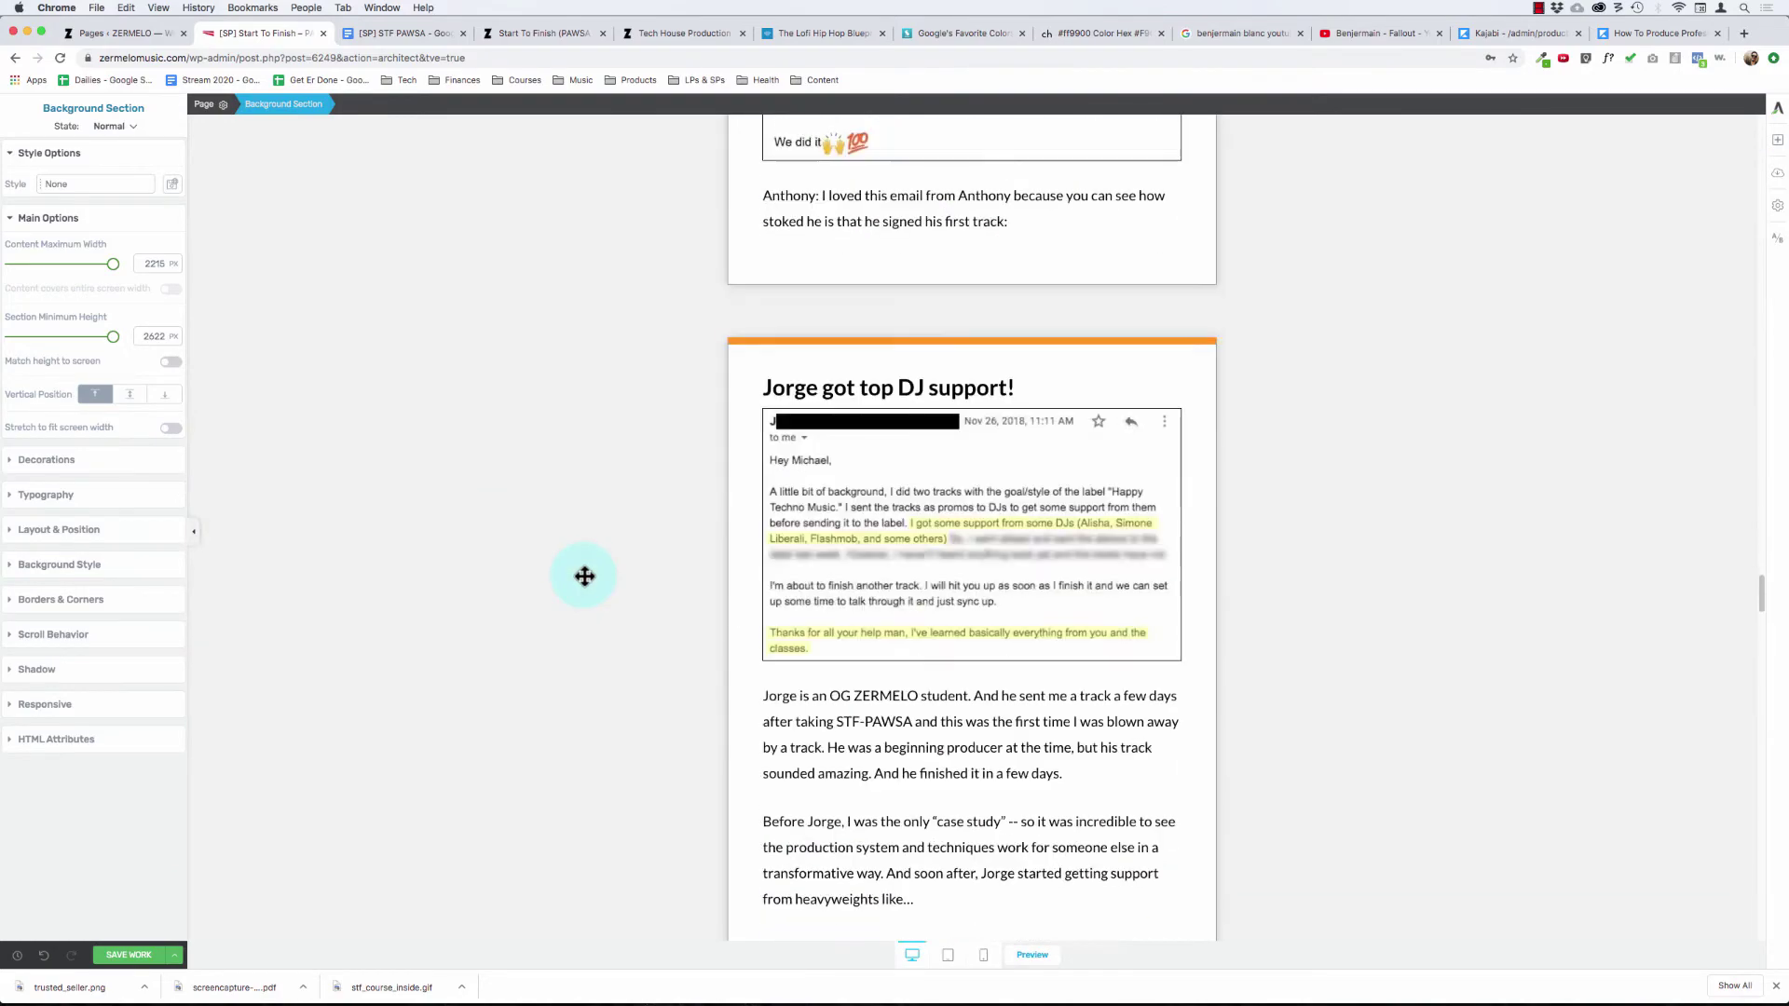
scroll(584, 576, down, 20)
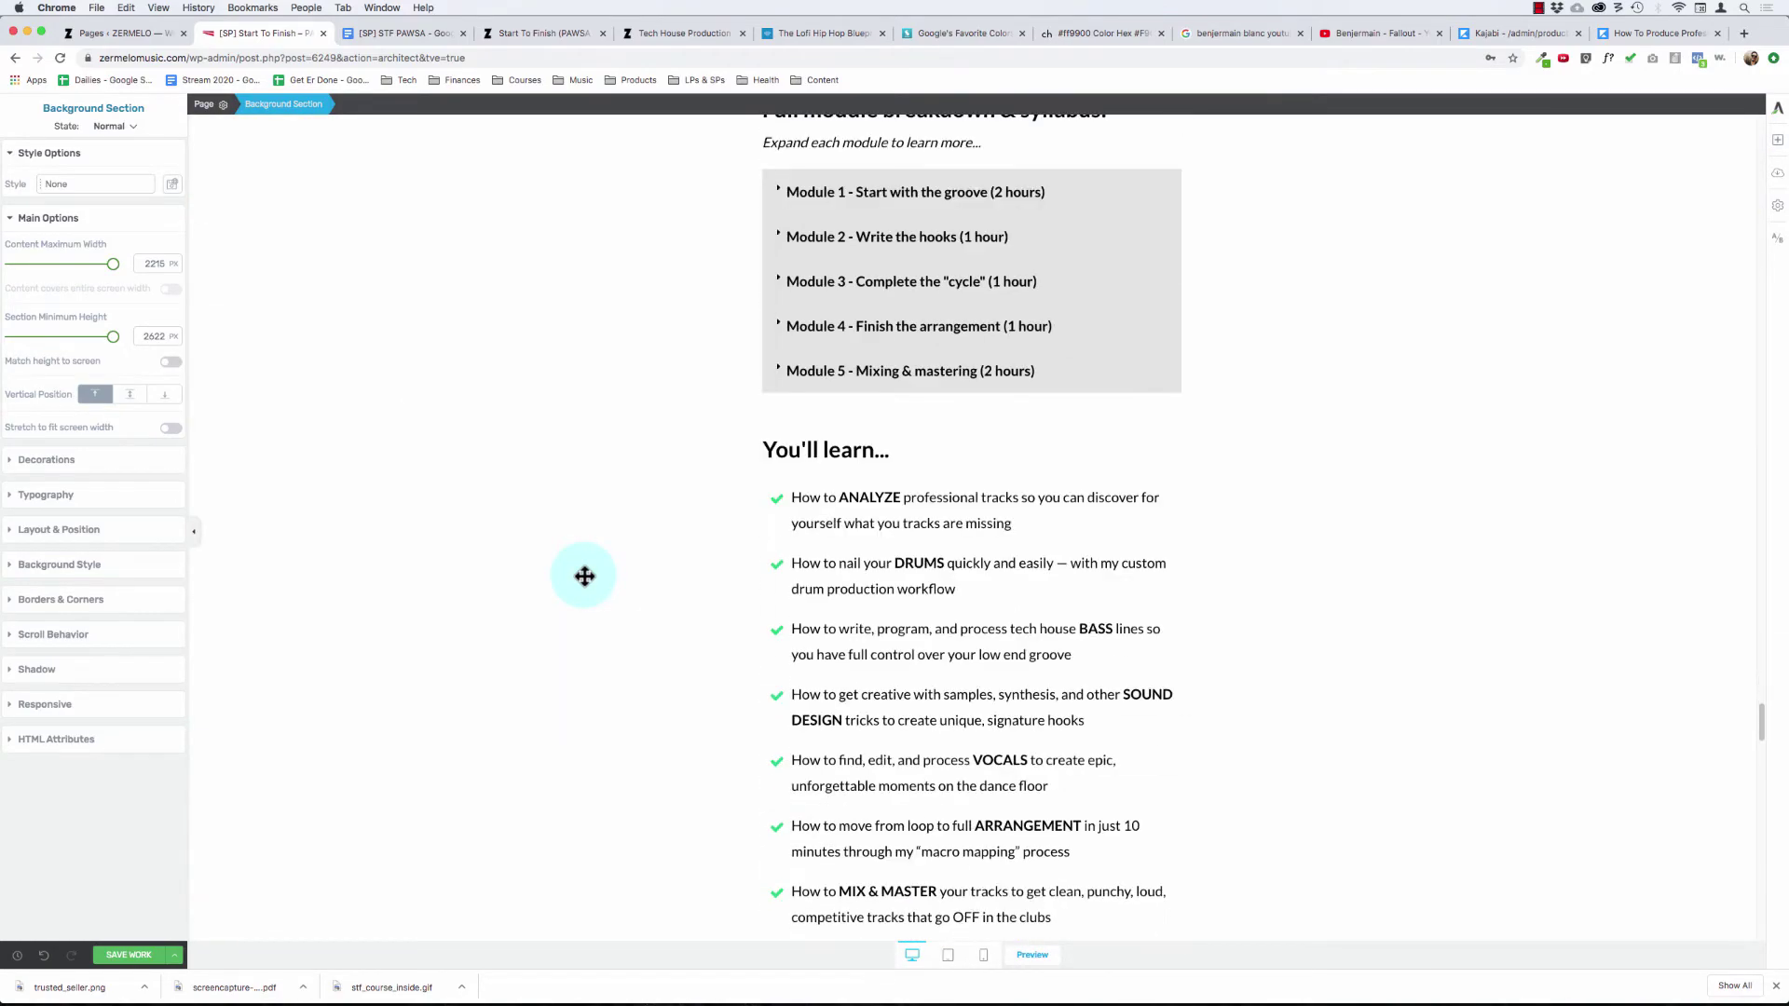
scroll(584, 576, up, 10)
scroll(584, 575, down, 8)
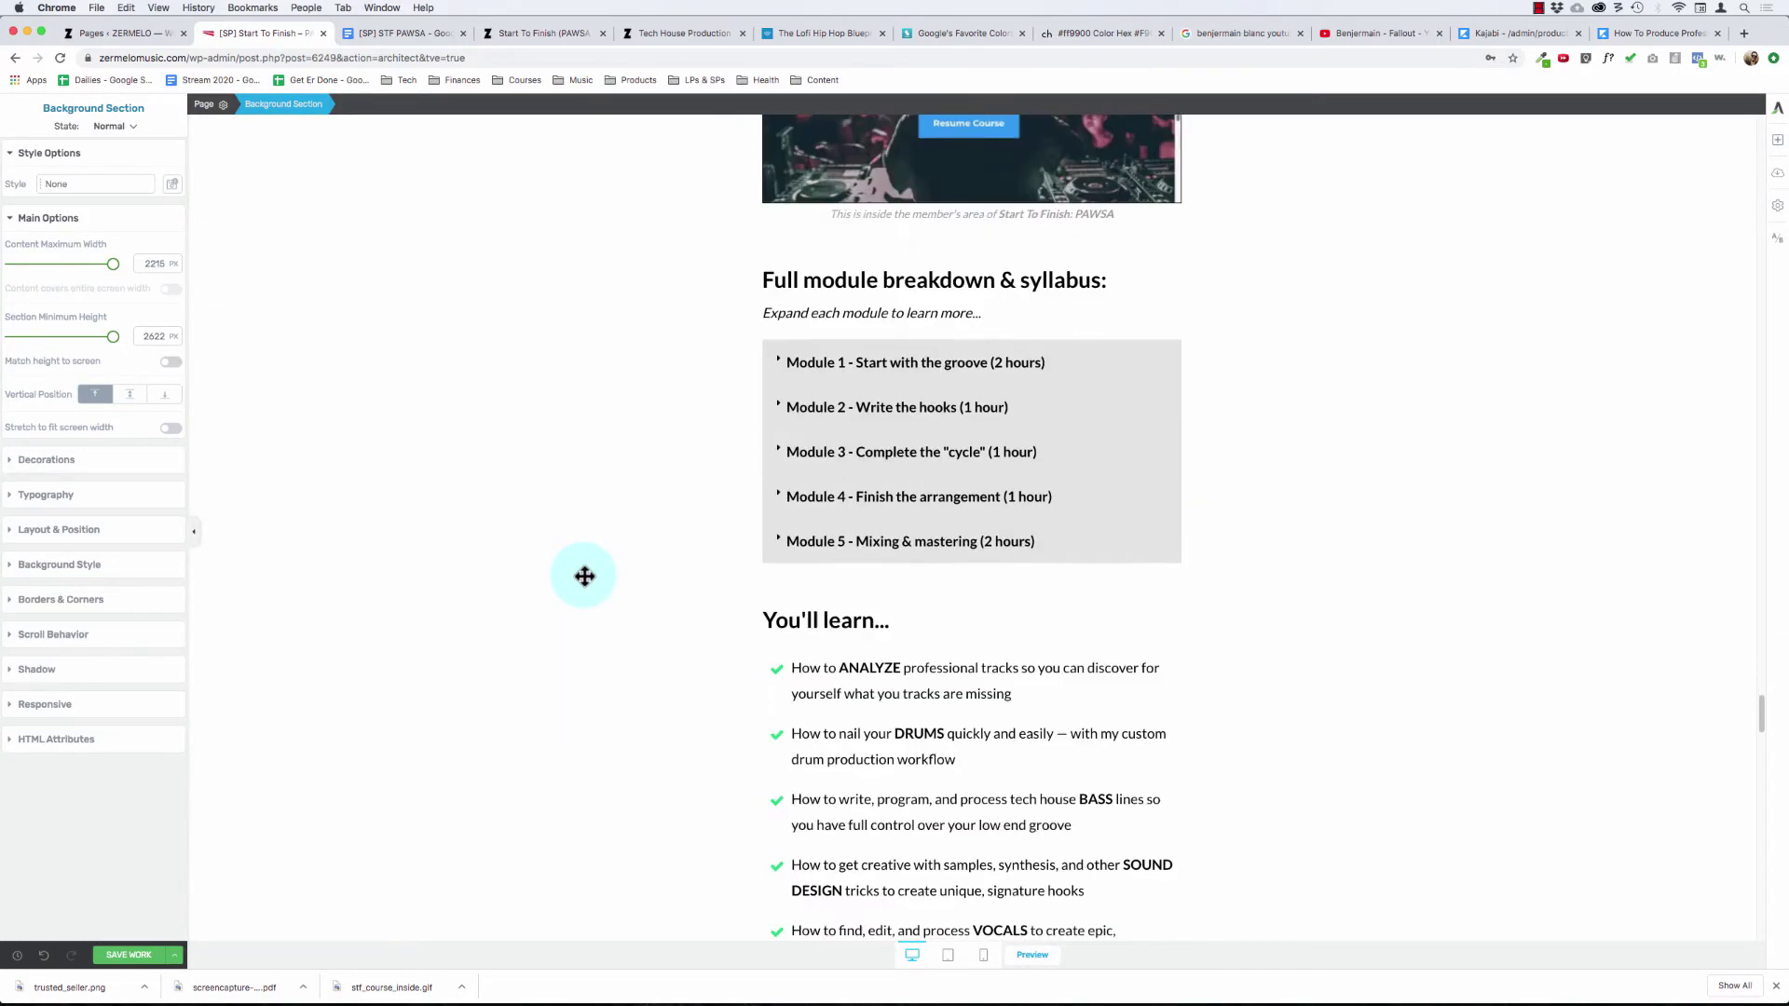
scroll(584, 575, up, 5)
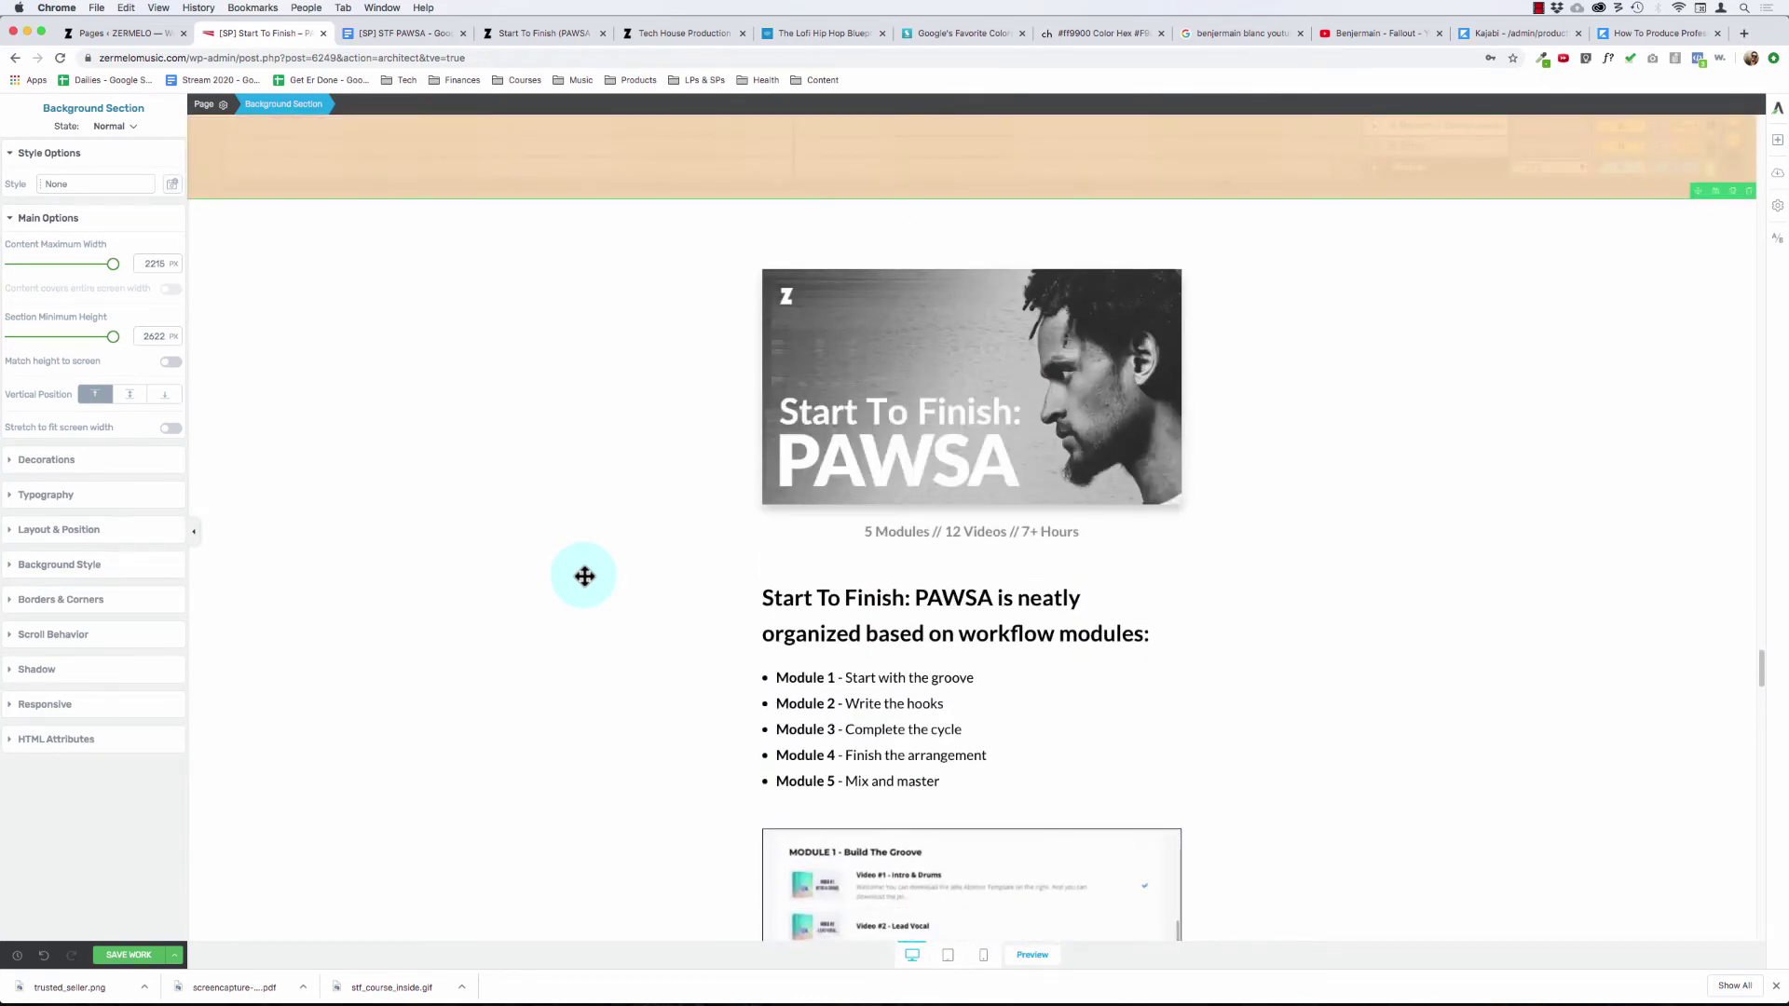
- Examine the headings and text hierarchy from the "Here's Exactly What You Get..." banner down to the module breakdown and syllabus
scroll(585, 576, up, 12)
scroll(584, 575, down, 15)
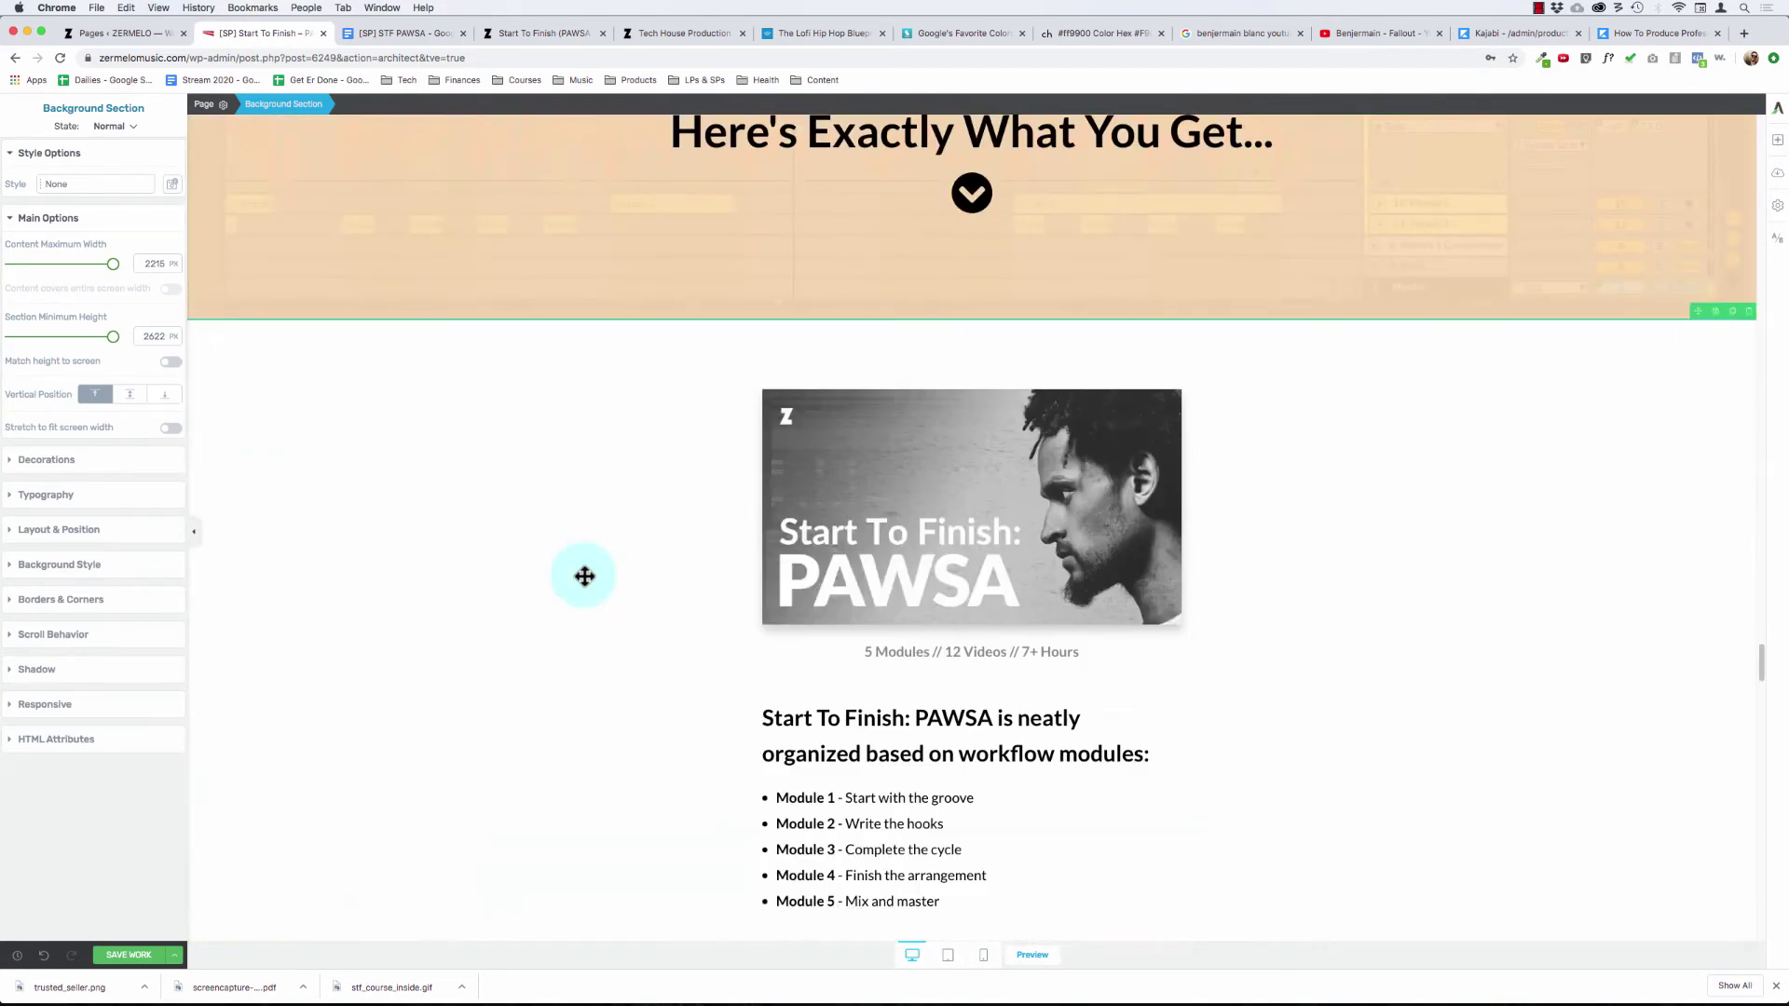
scroll(585, 576, down, 3)
scroll(584, 575, down, 6)
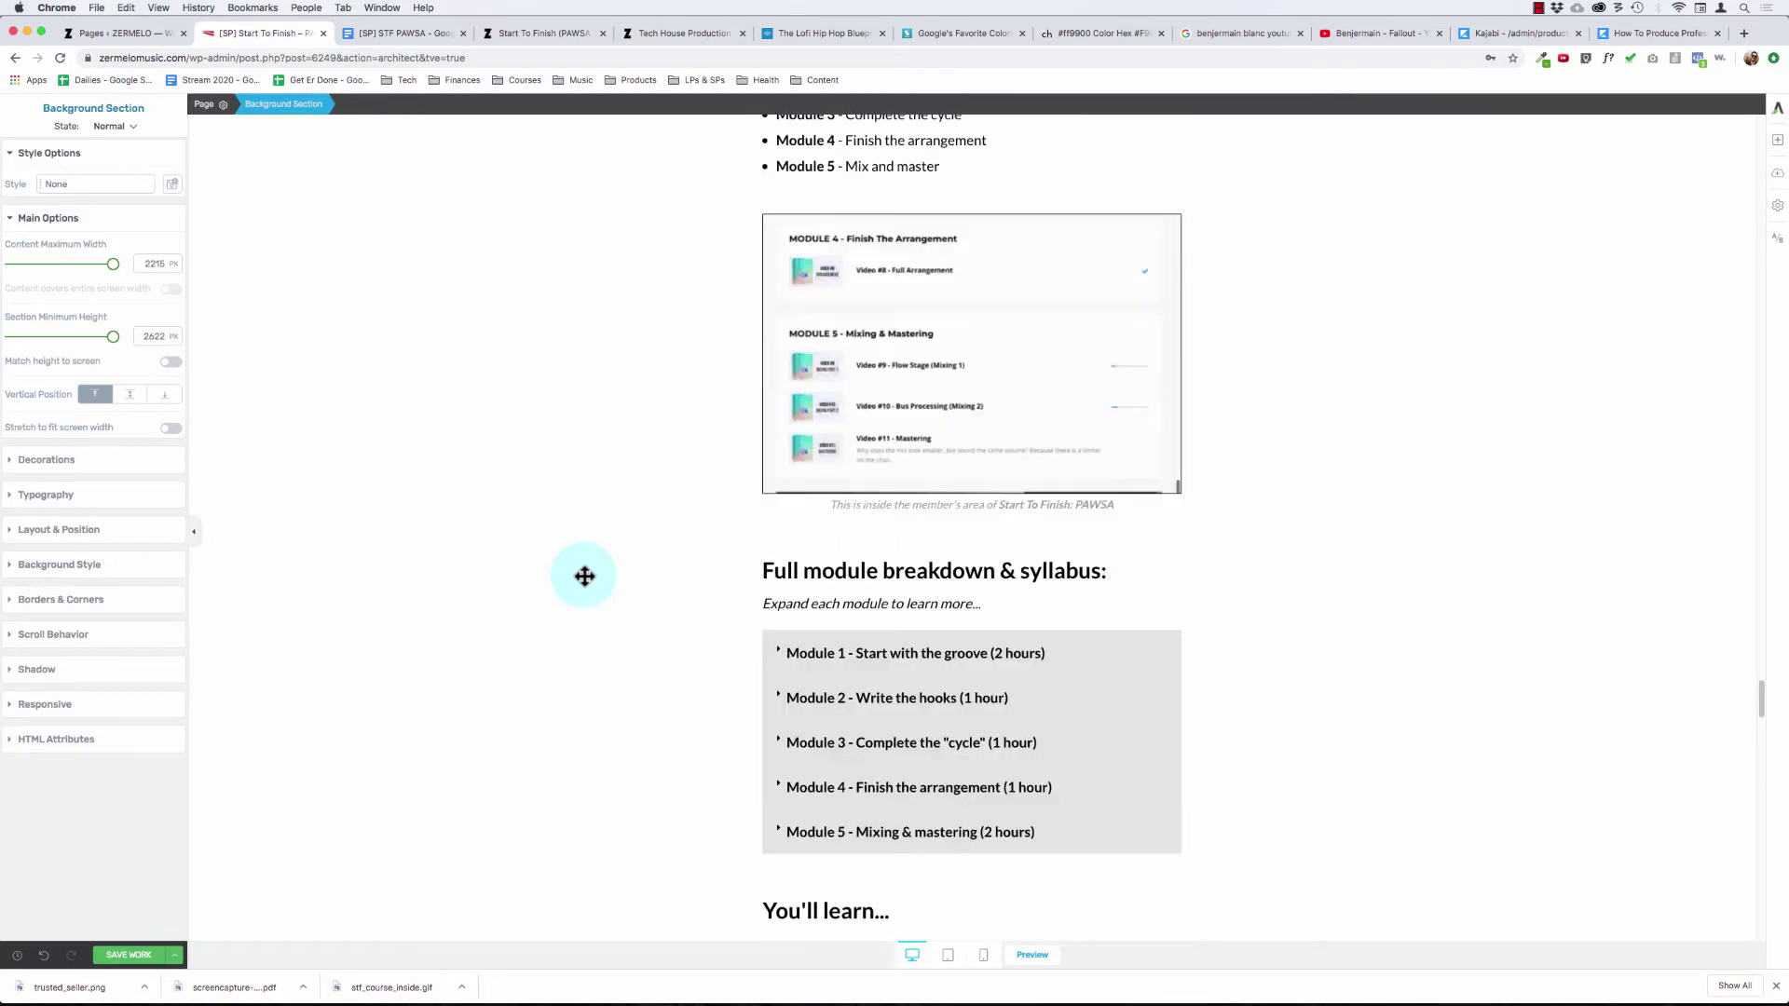
scroll(683, 580, down, 3)
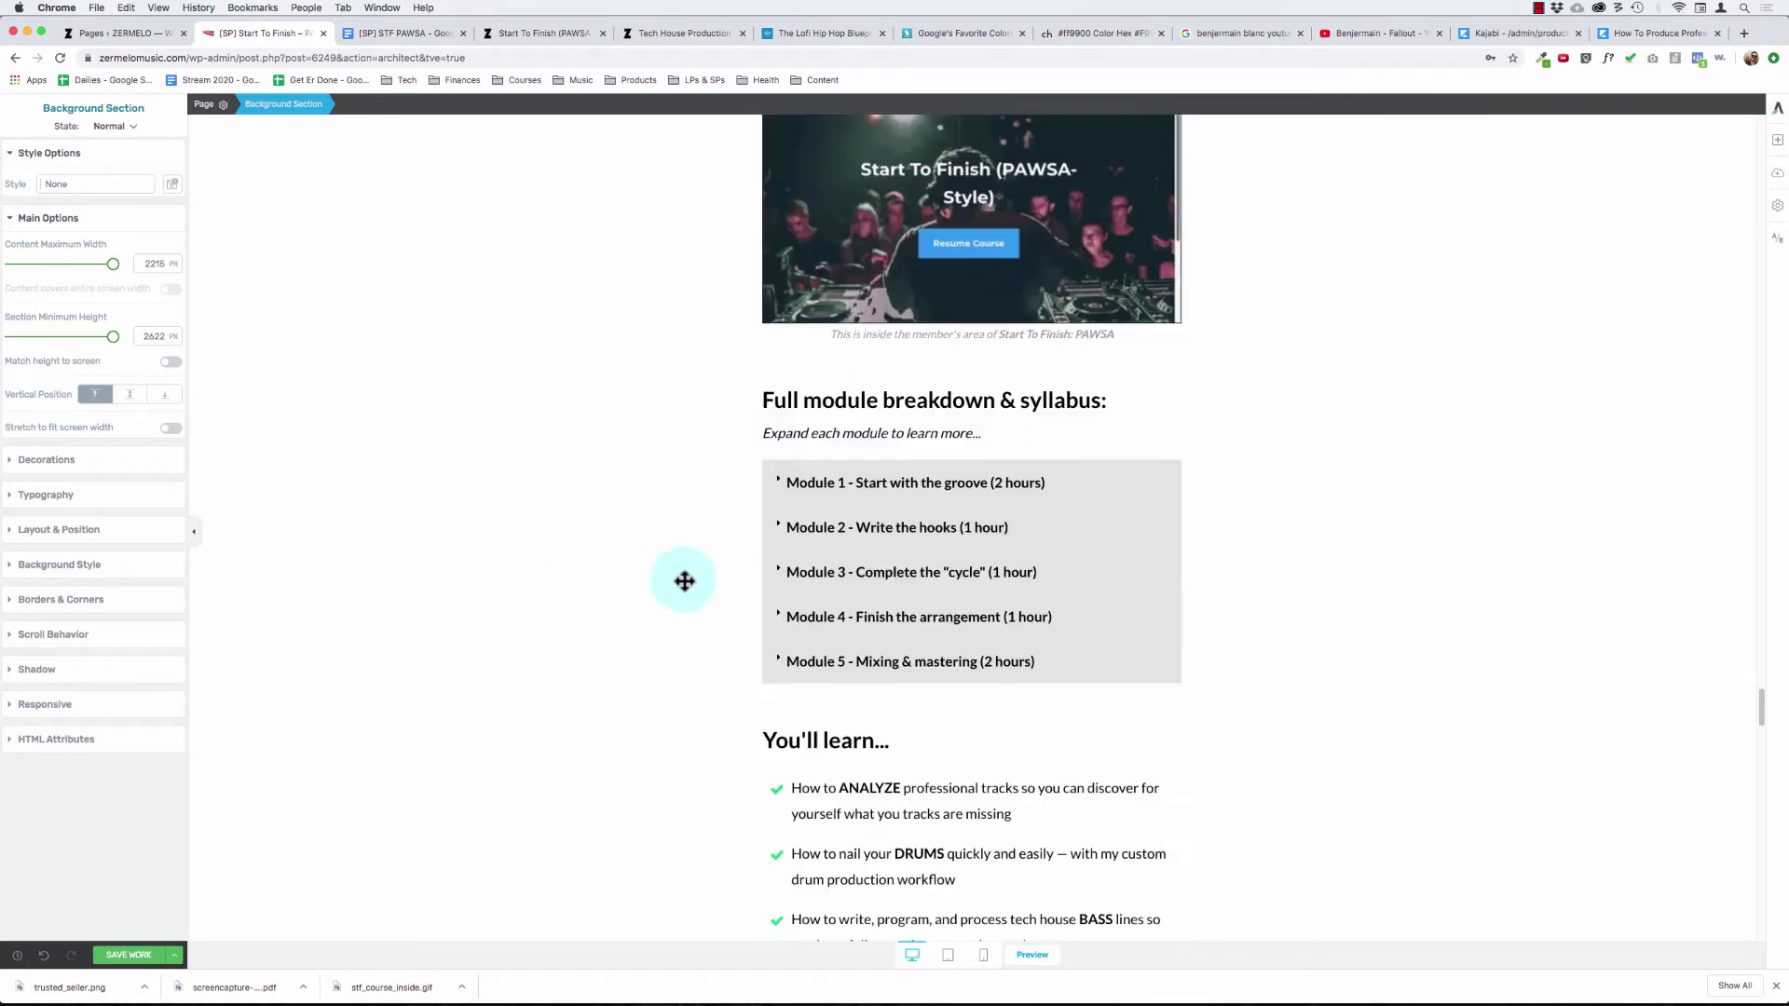
triple_click(816, 403)
click(647, 359)
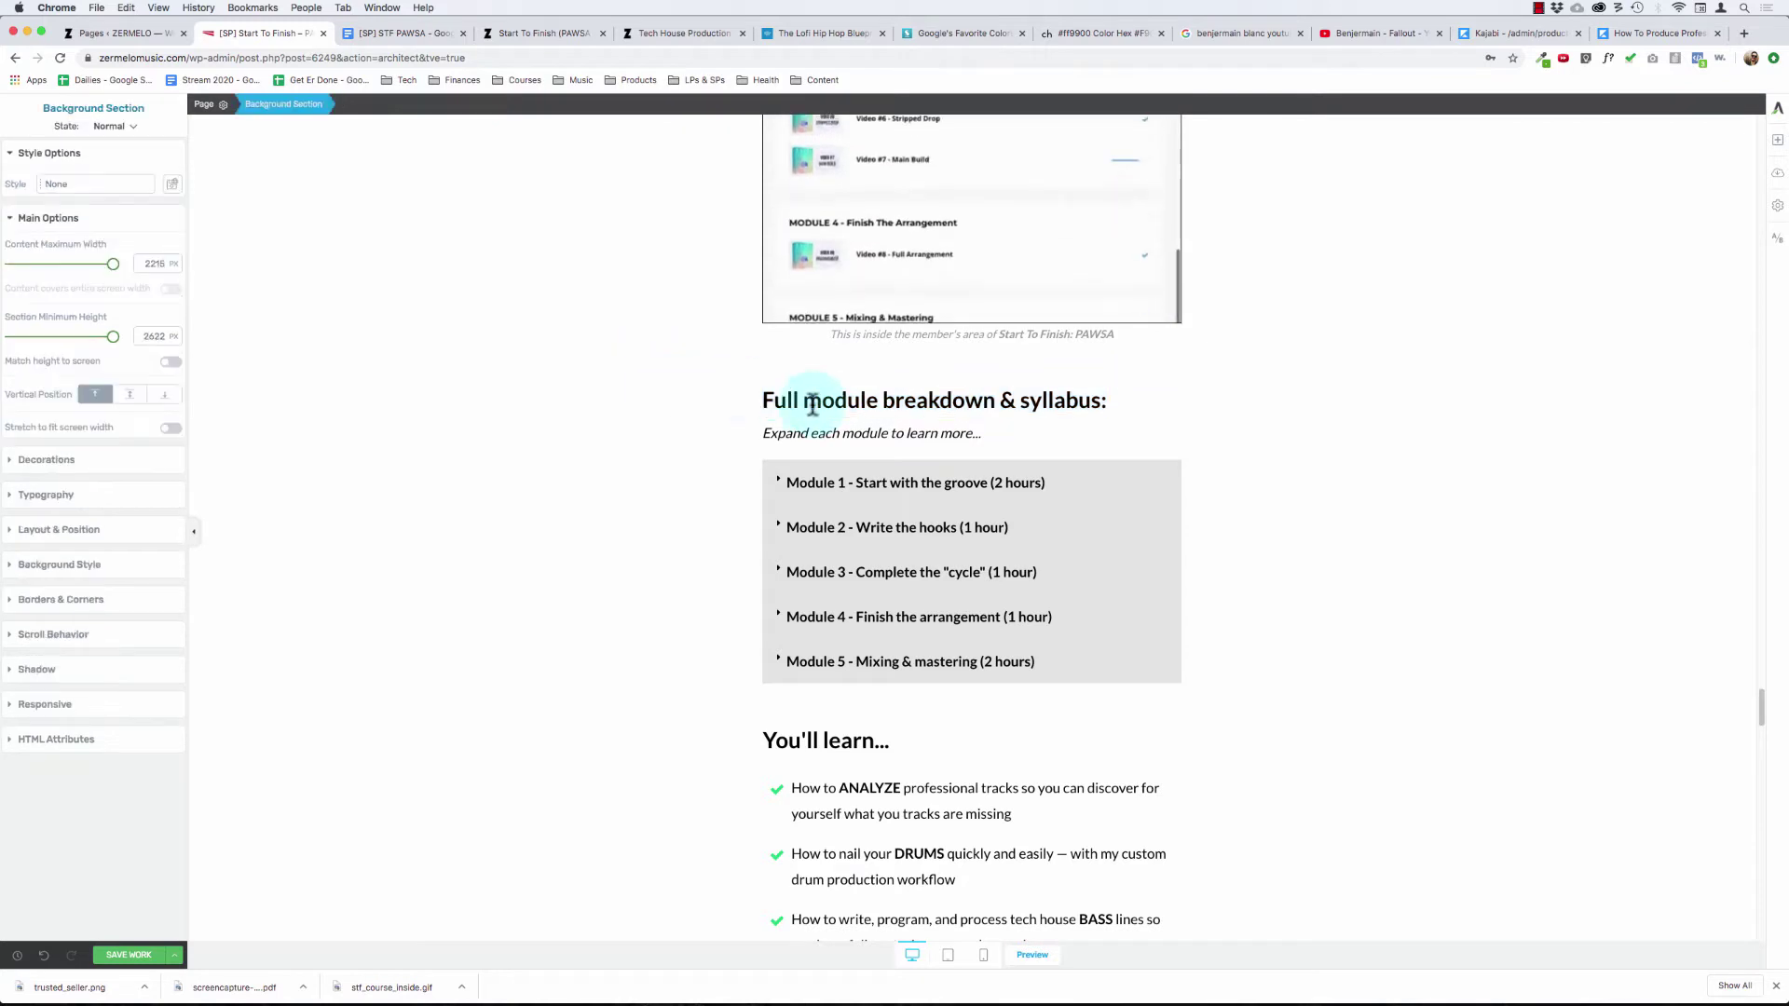
double_click(787, 400)
click(649, 438)
scroll(649, 441, up, 5)
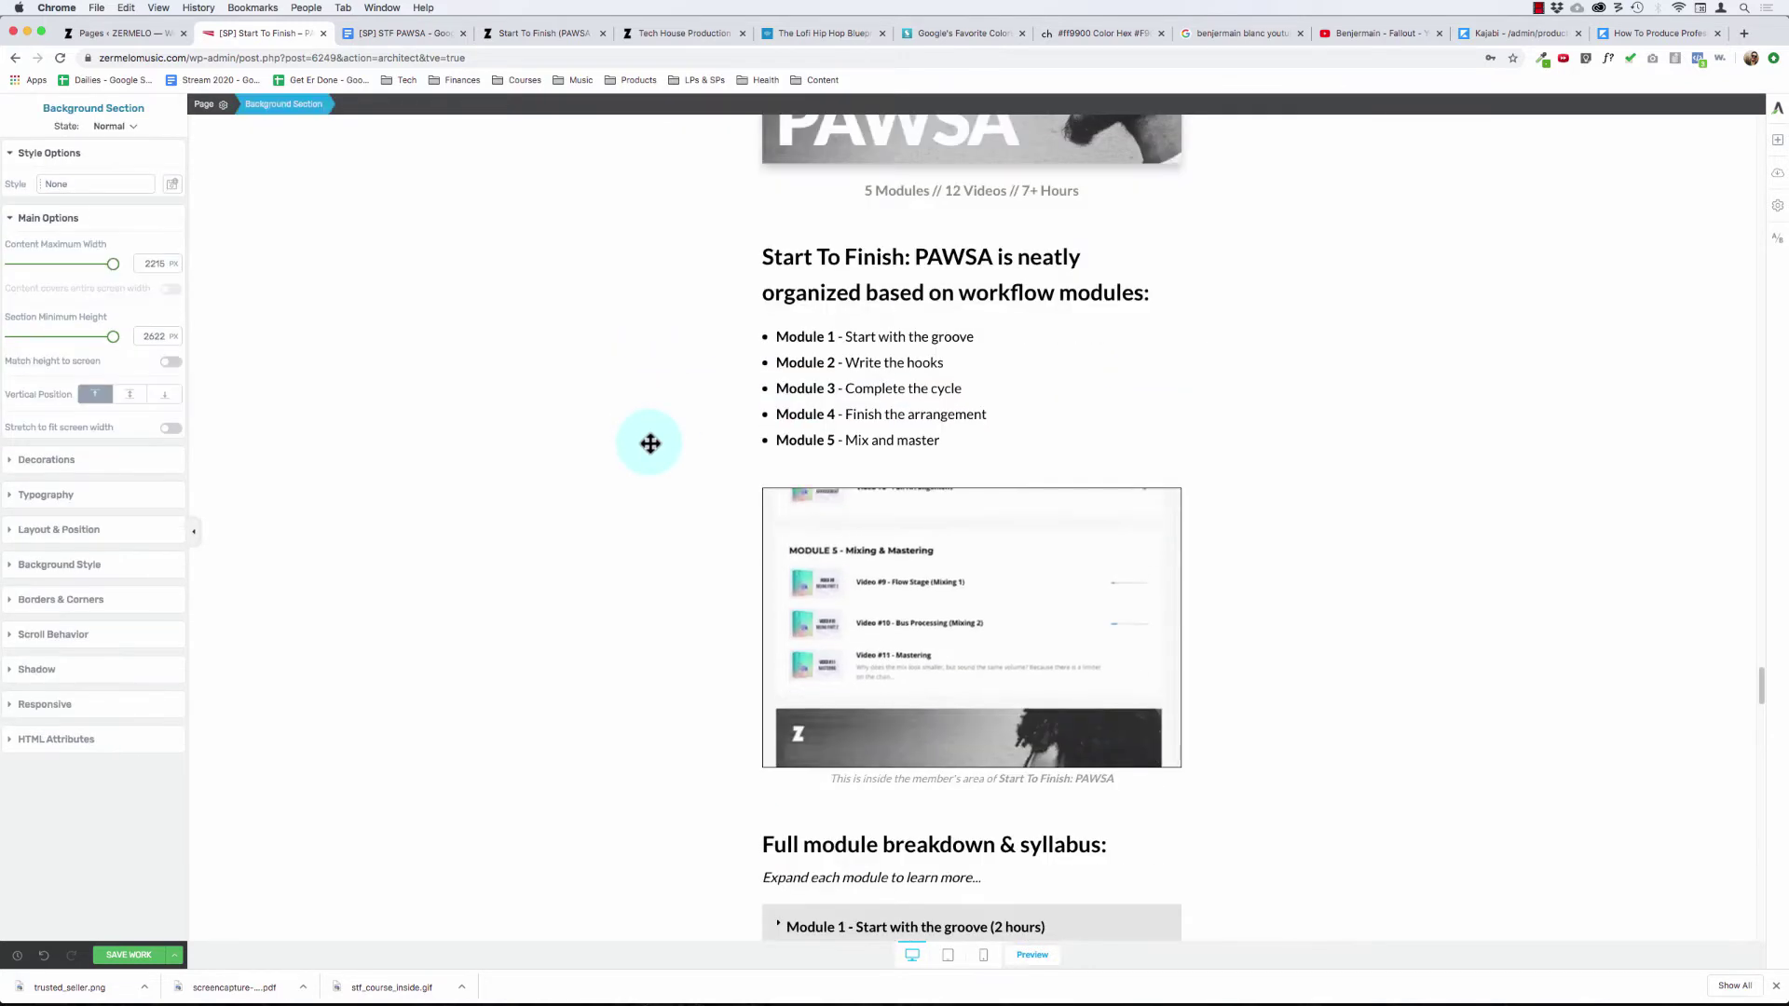
double_click(866, 258)
click(589, 363)
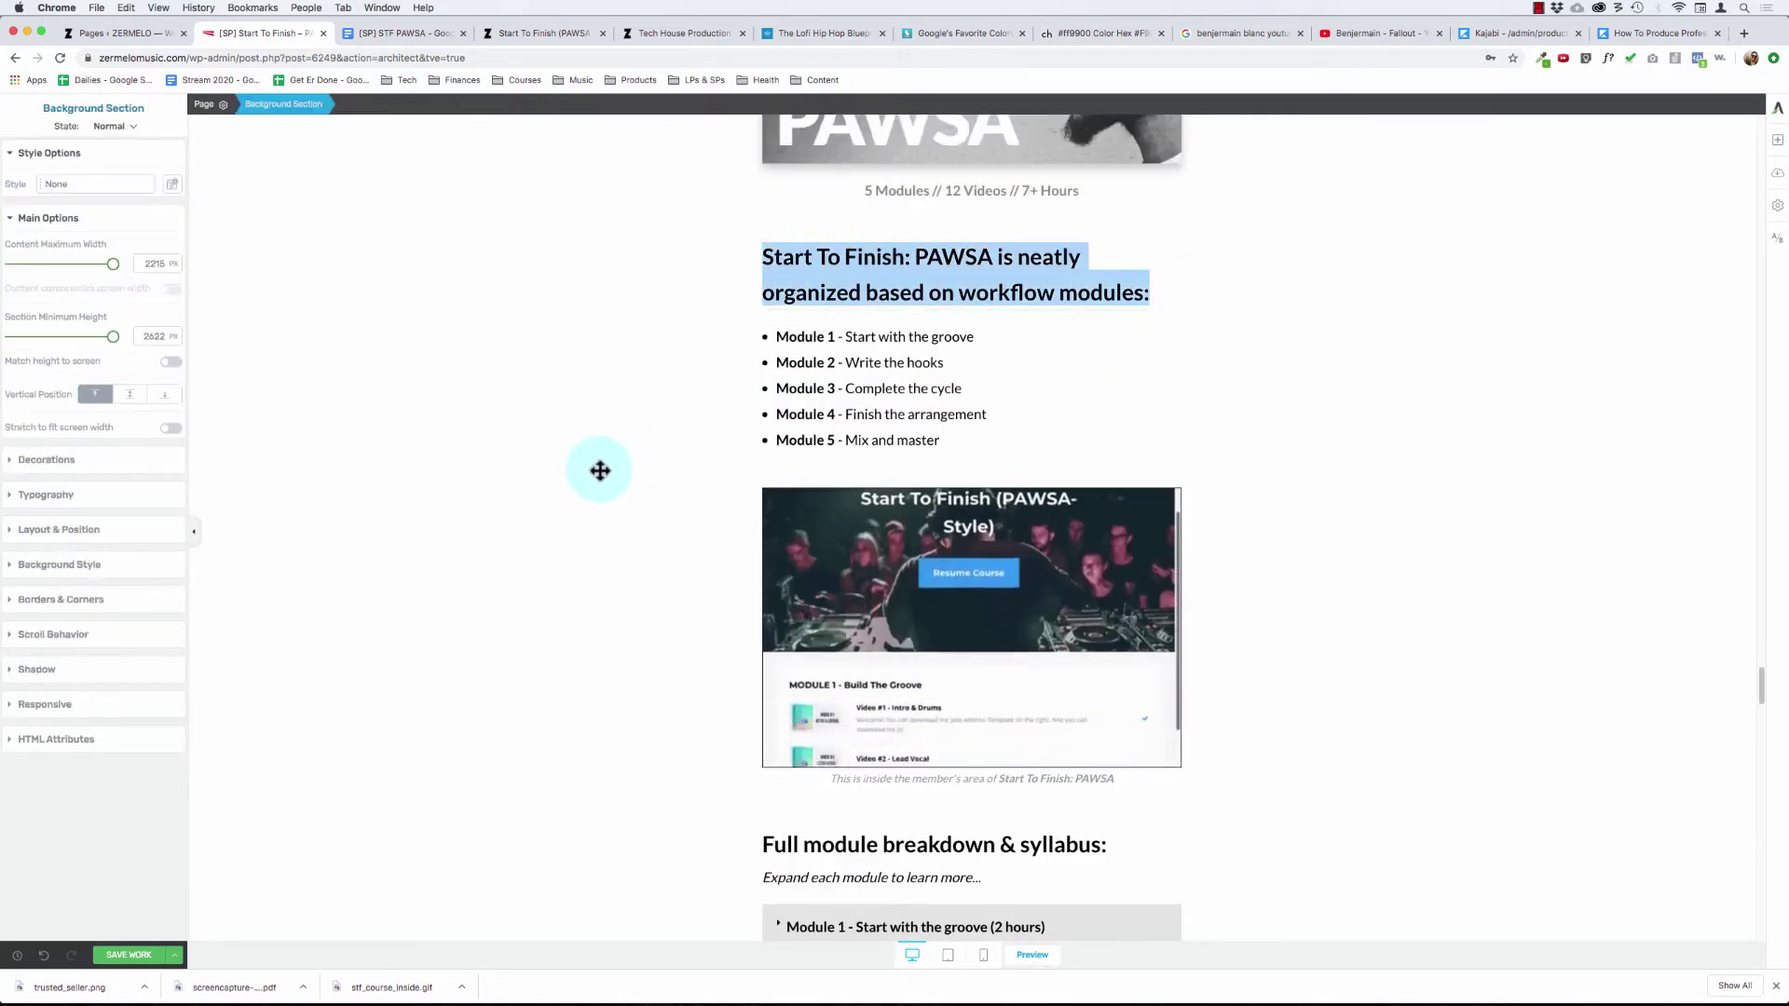
scroll(695, 615, down, 2)
scroll(690, 624, up, 5)
scroll(692, 603, up, 5)
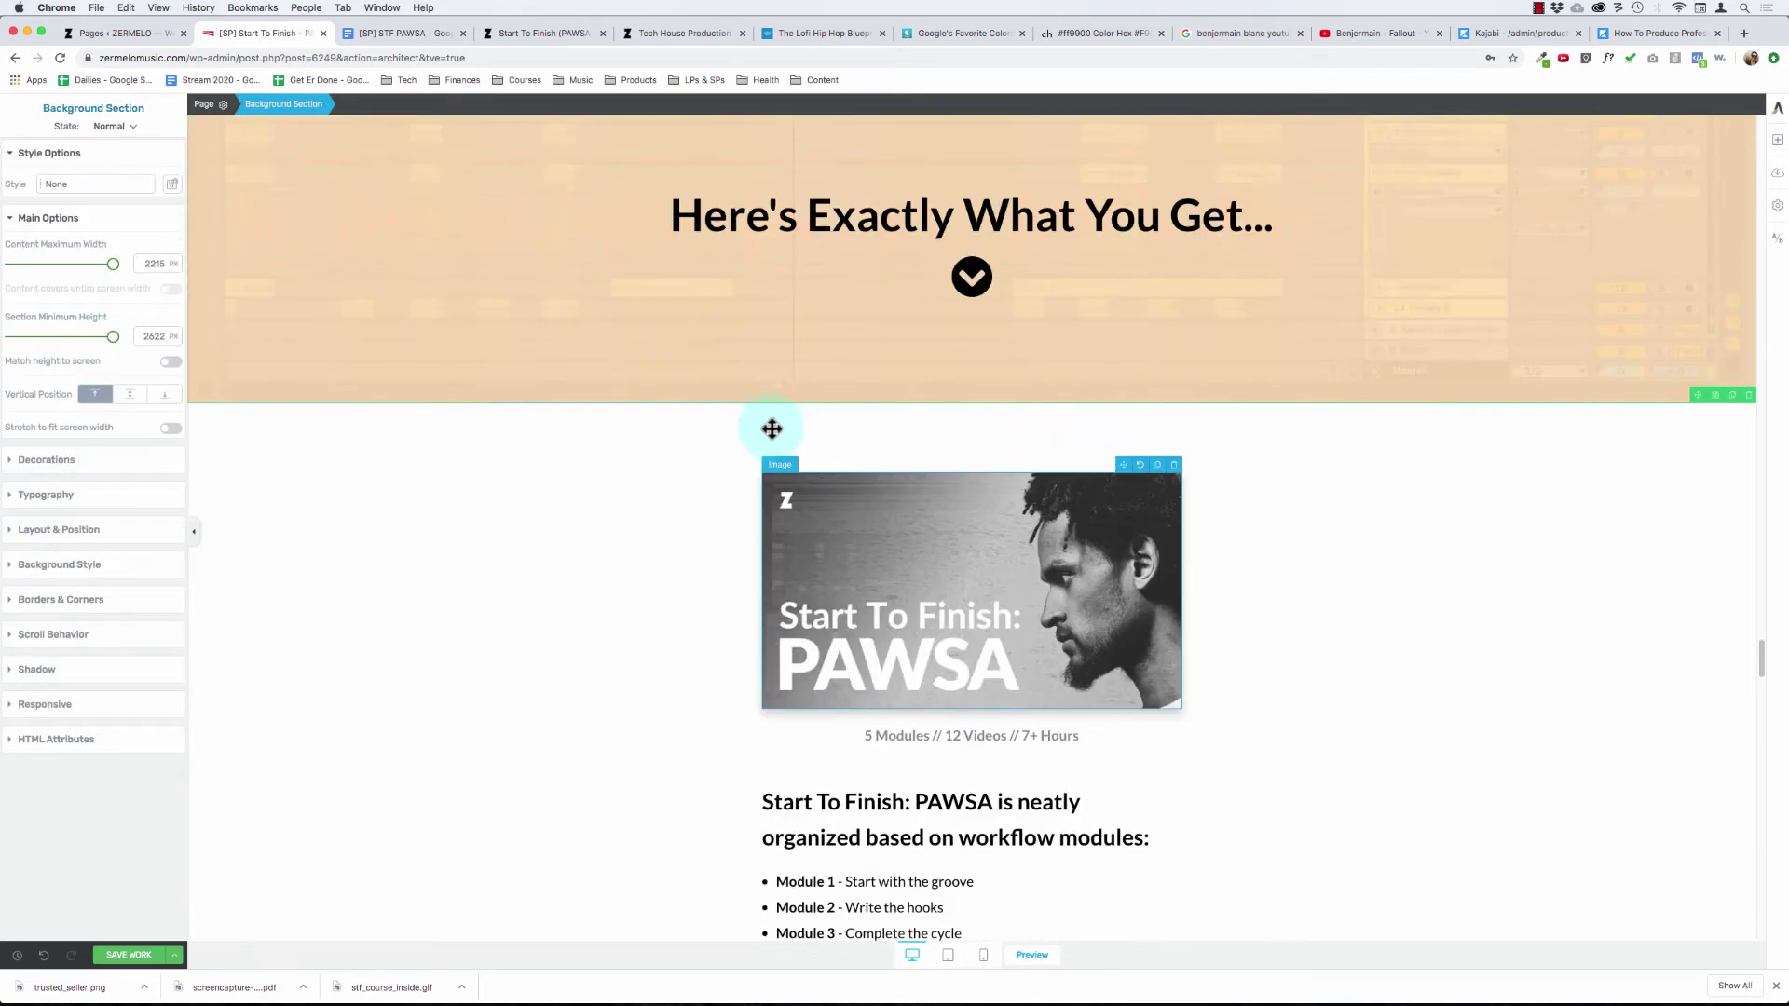
double_click(857, 226)
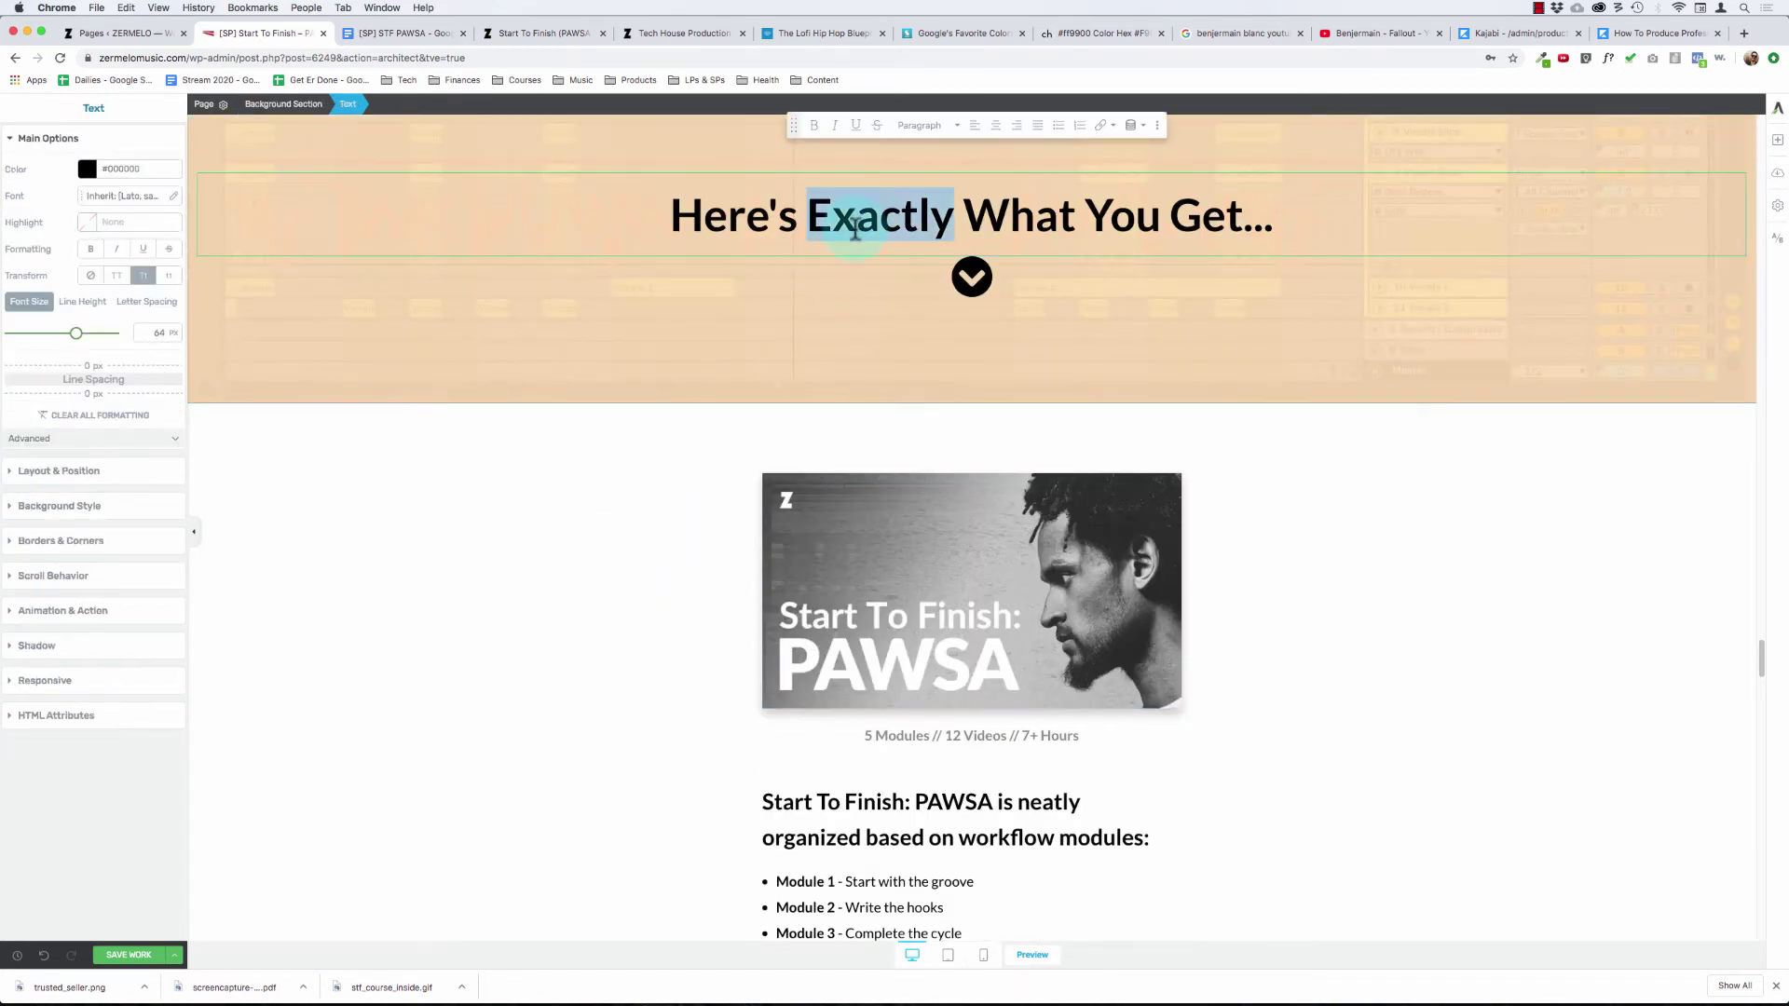
click(680, 555)
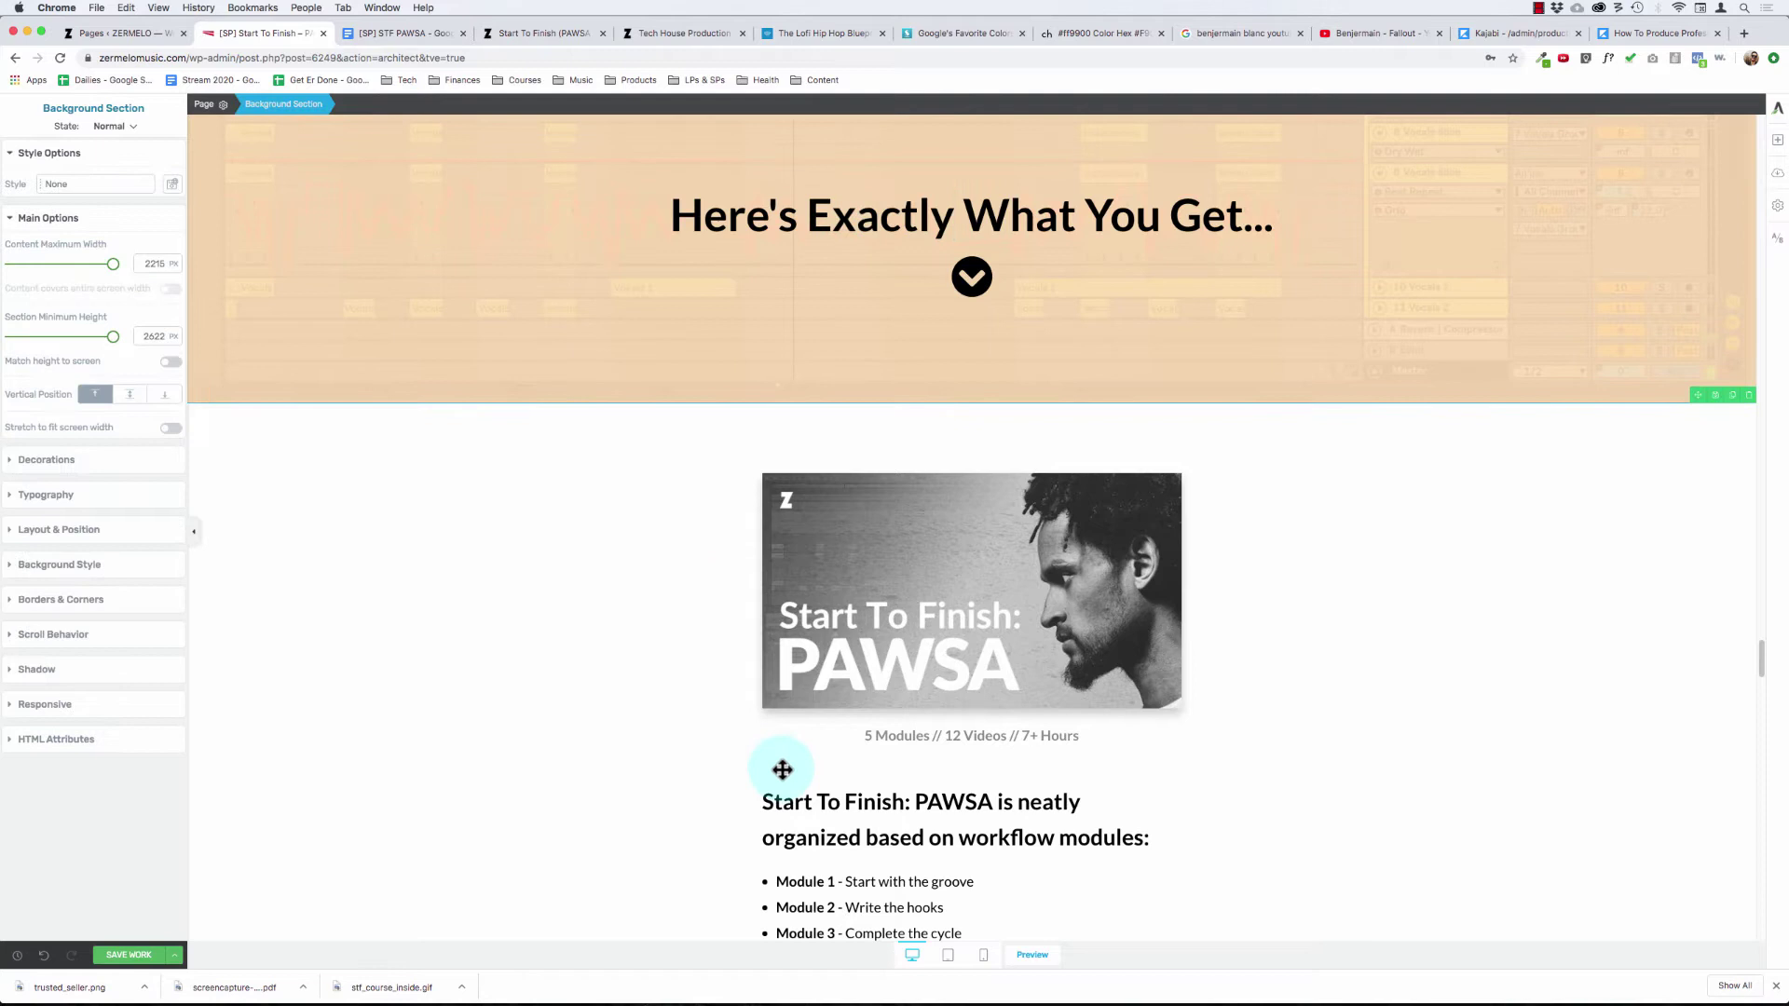
- Set the font size of the "Full module breakdown & syllabus:" heading to 52 px and compare it with the content above
click(825, 816)
scroll(615, 780, down, 12)
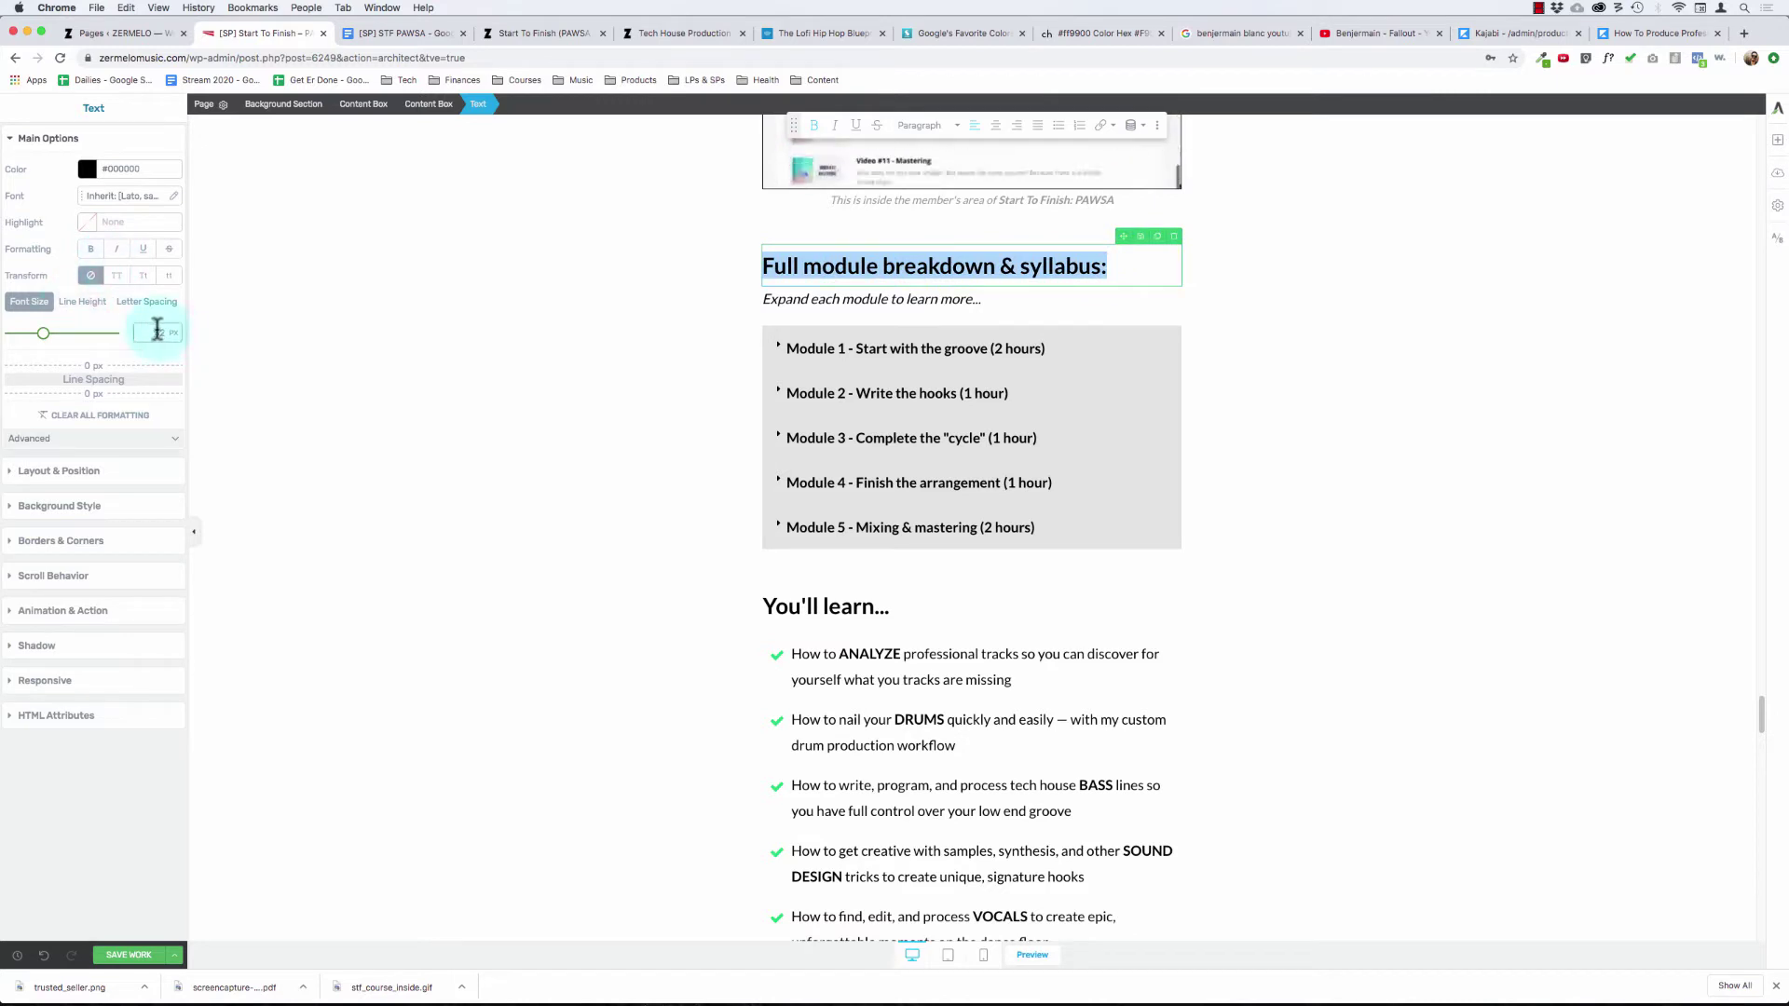
text(52)
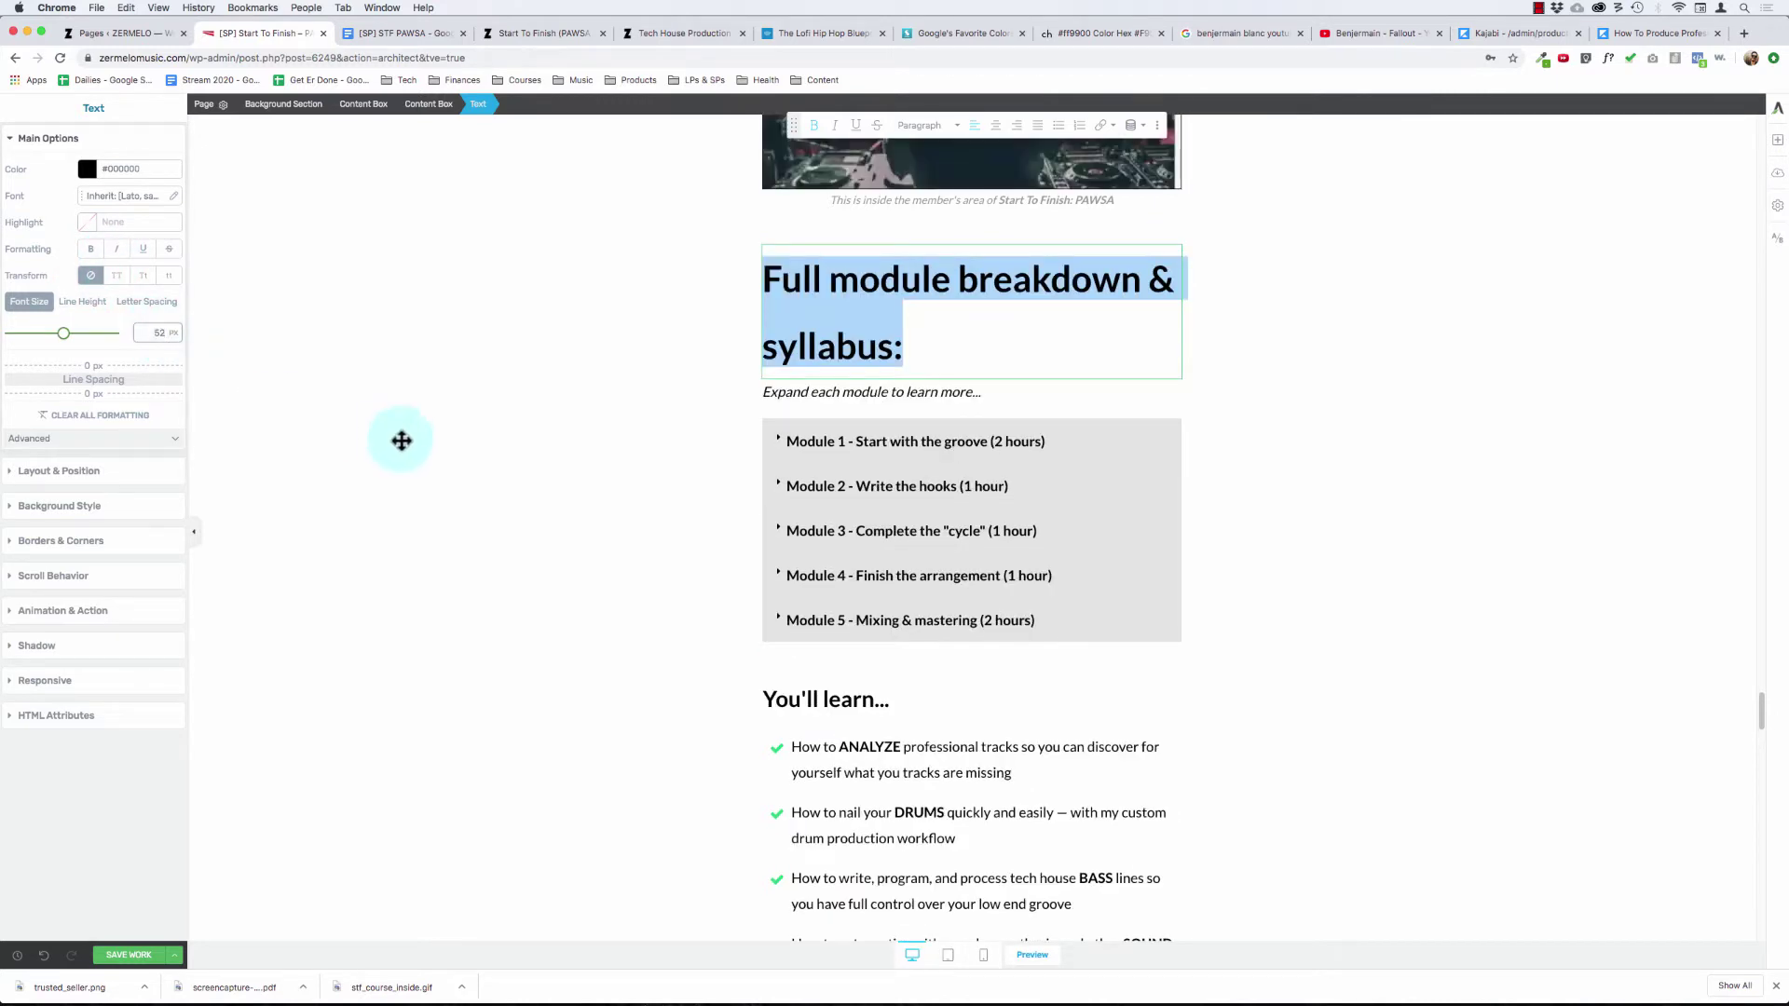
click(452, 424)
scroll(455, 422, up, 10)
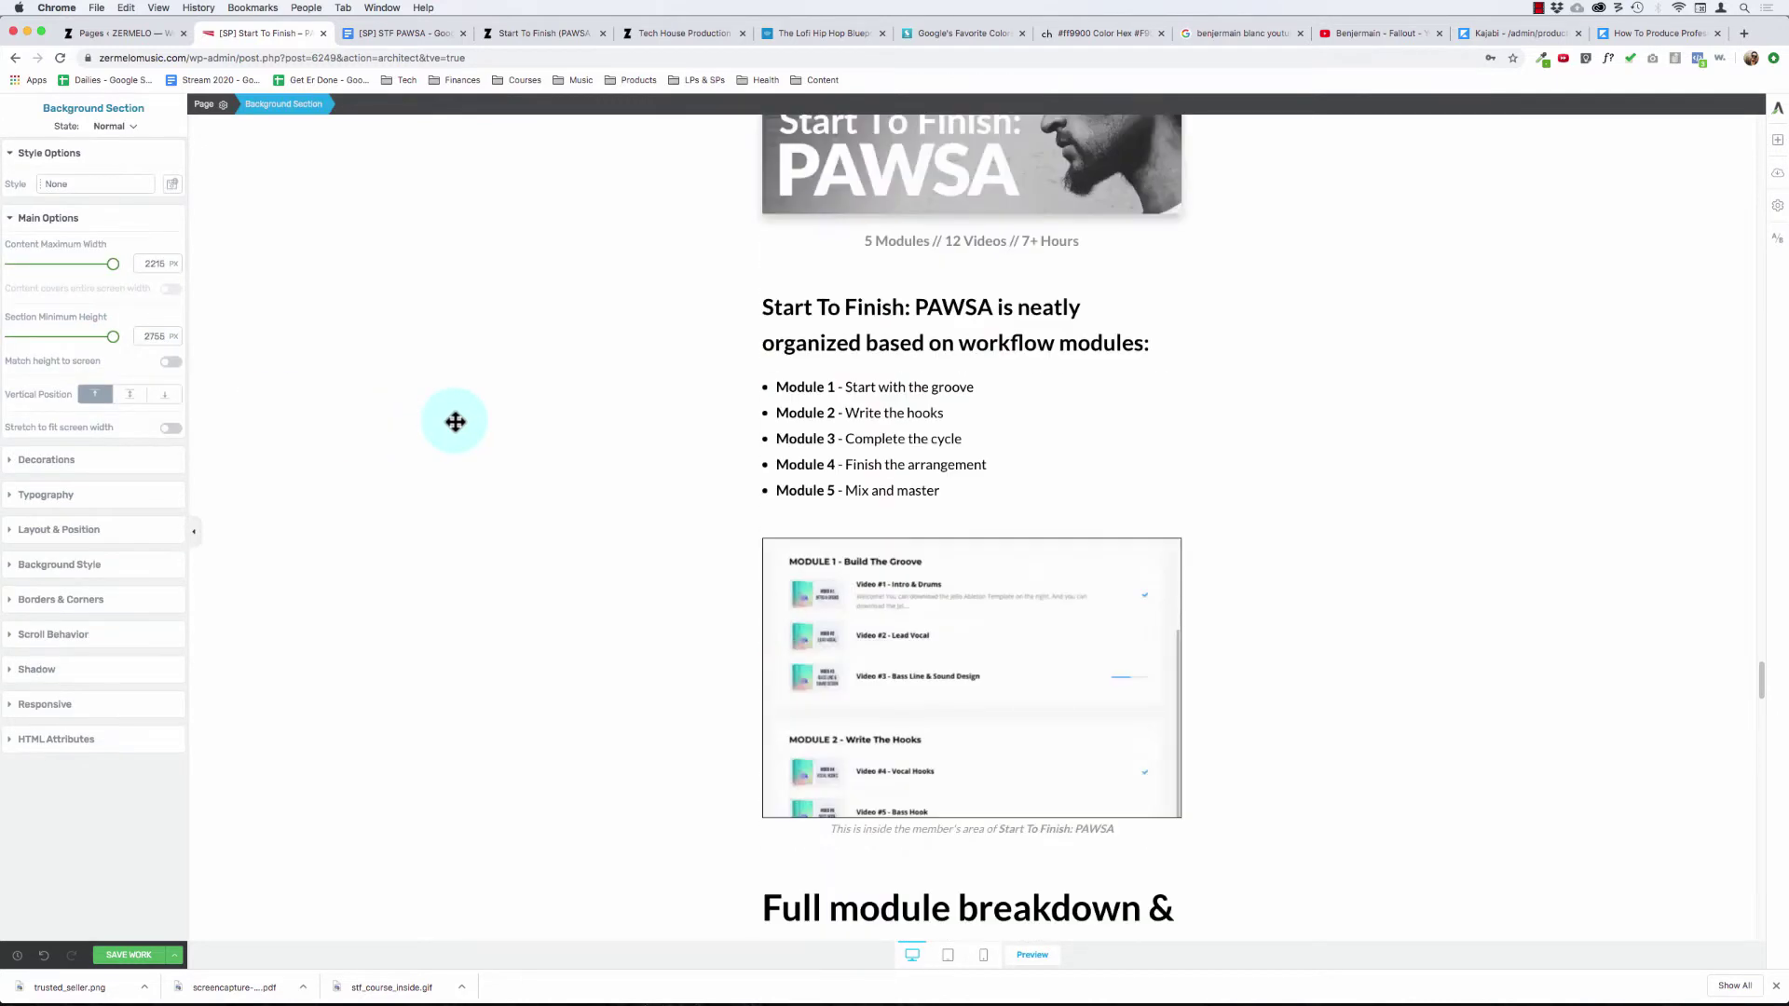
scroll(455, 422, down, 5)
scroll(455, 422, down, 5)
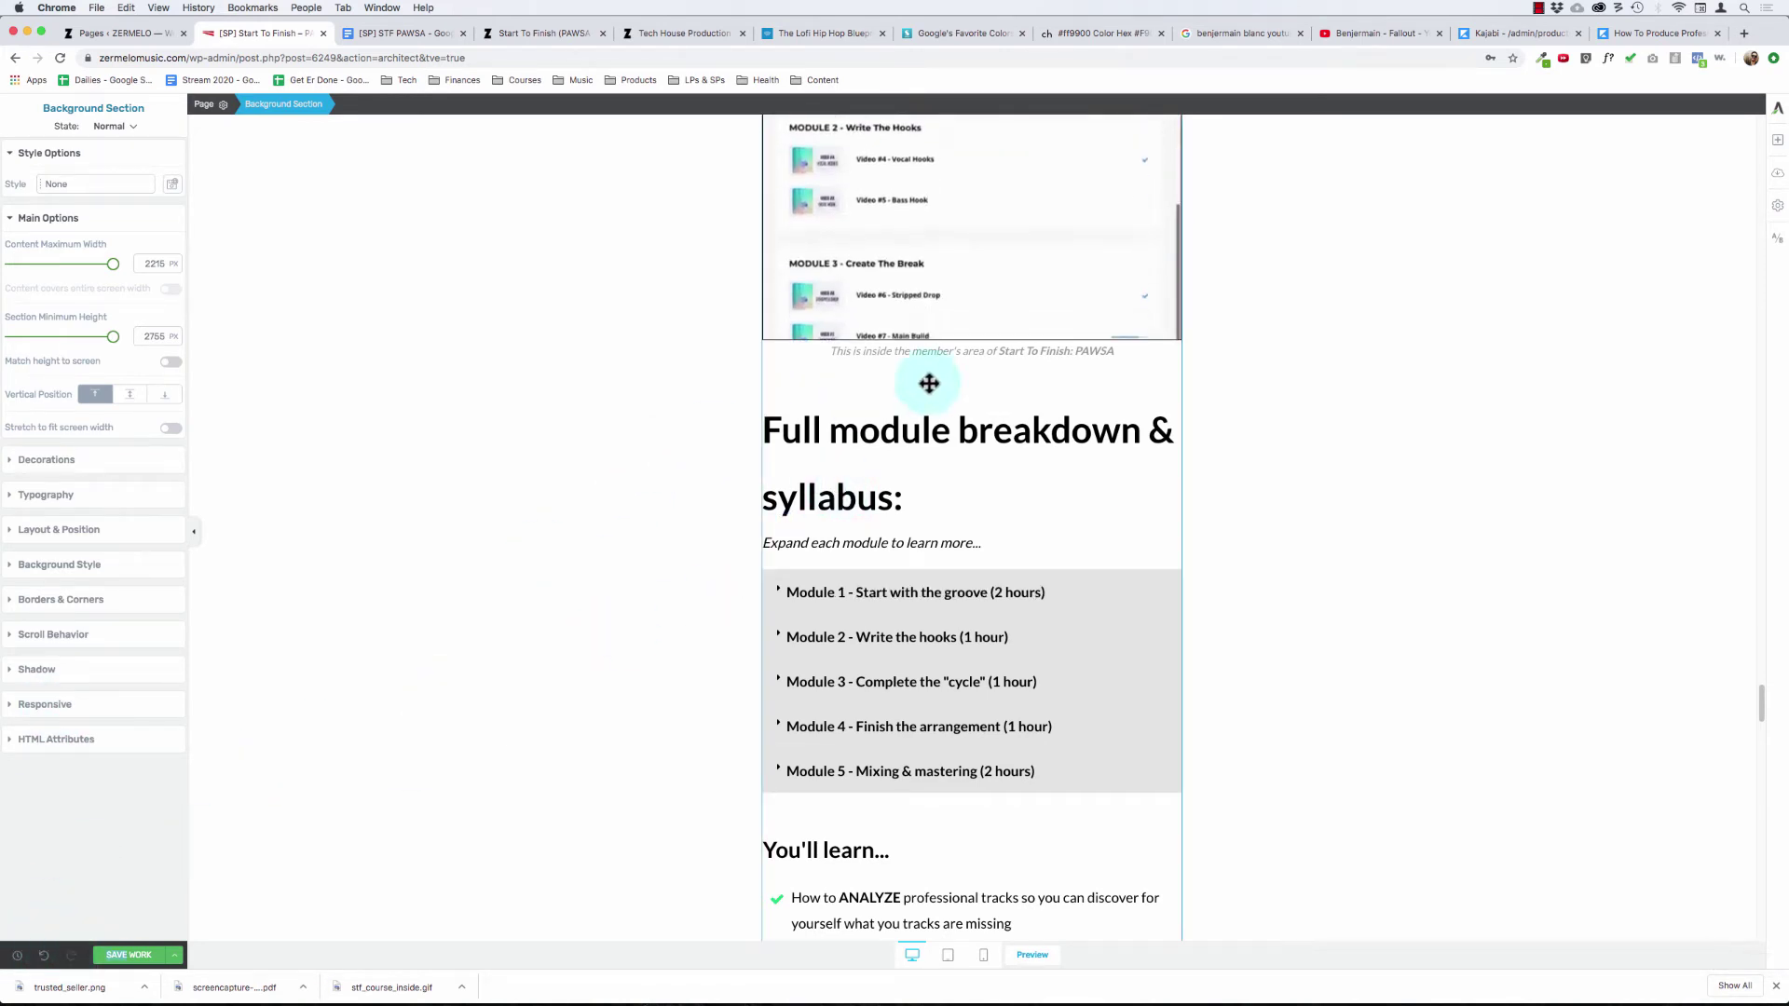
- Set the font size of the "Full module breakdown & syllabus:" heading back to 32 px
triple_click(850, 429)
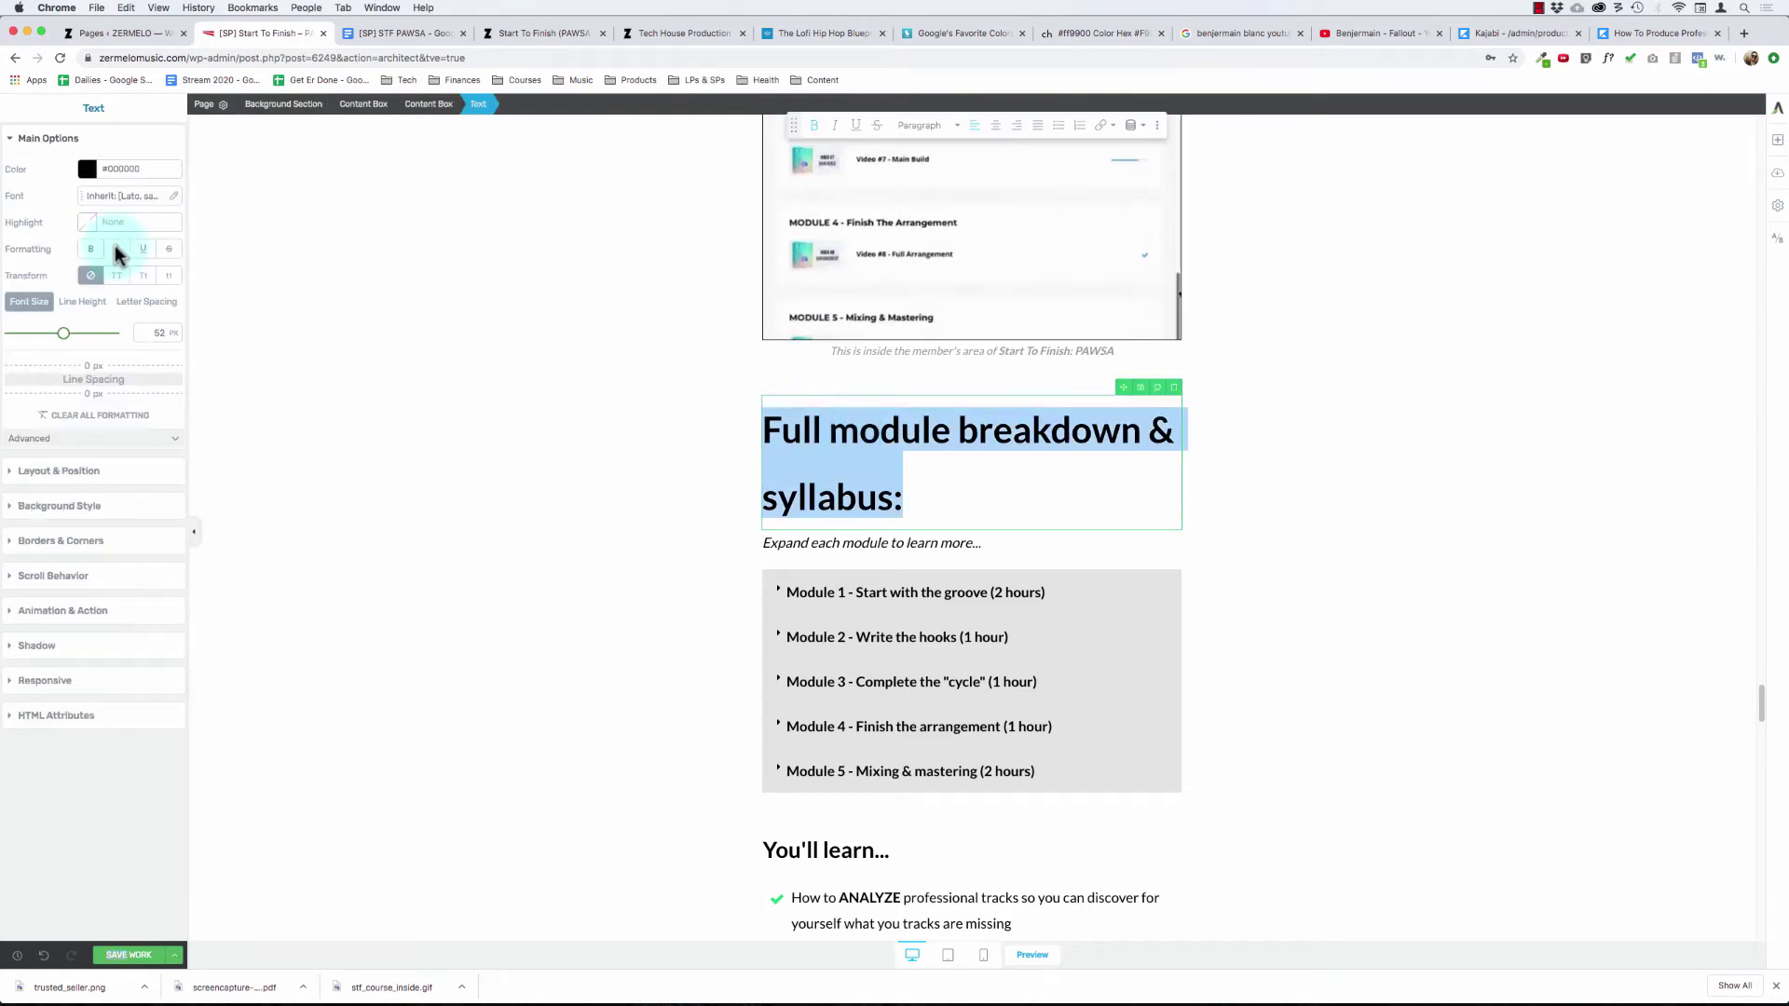
double_click(157, 333)
text(32)
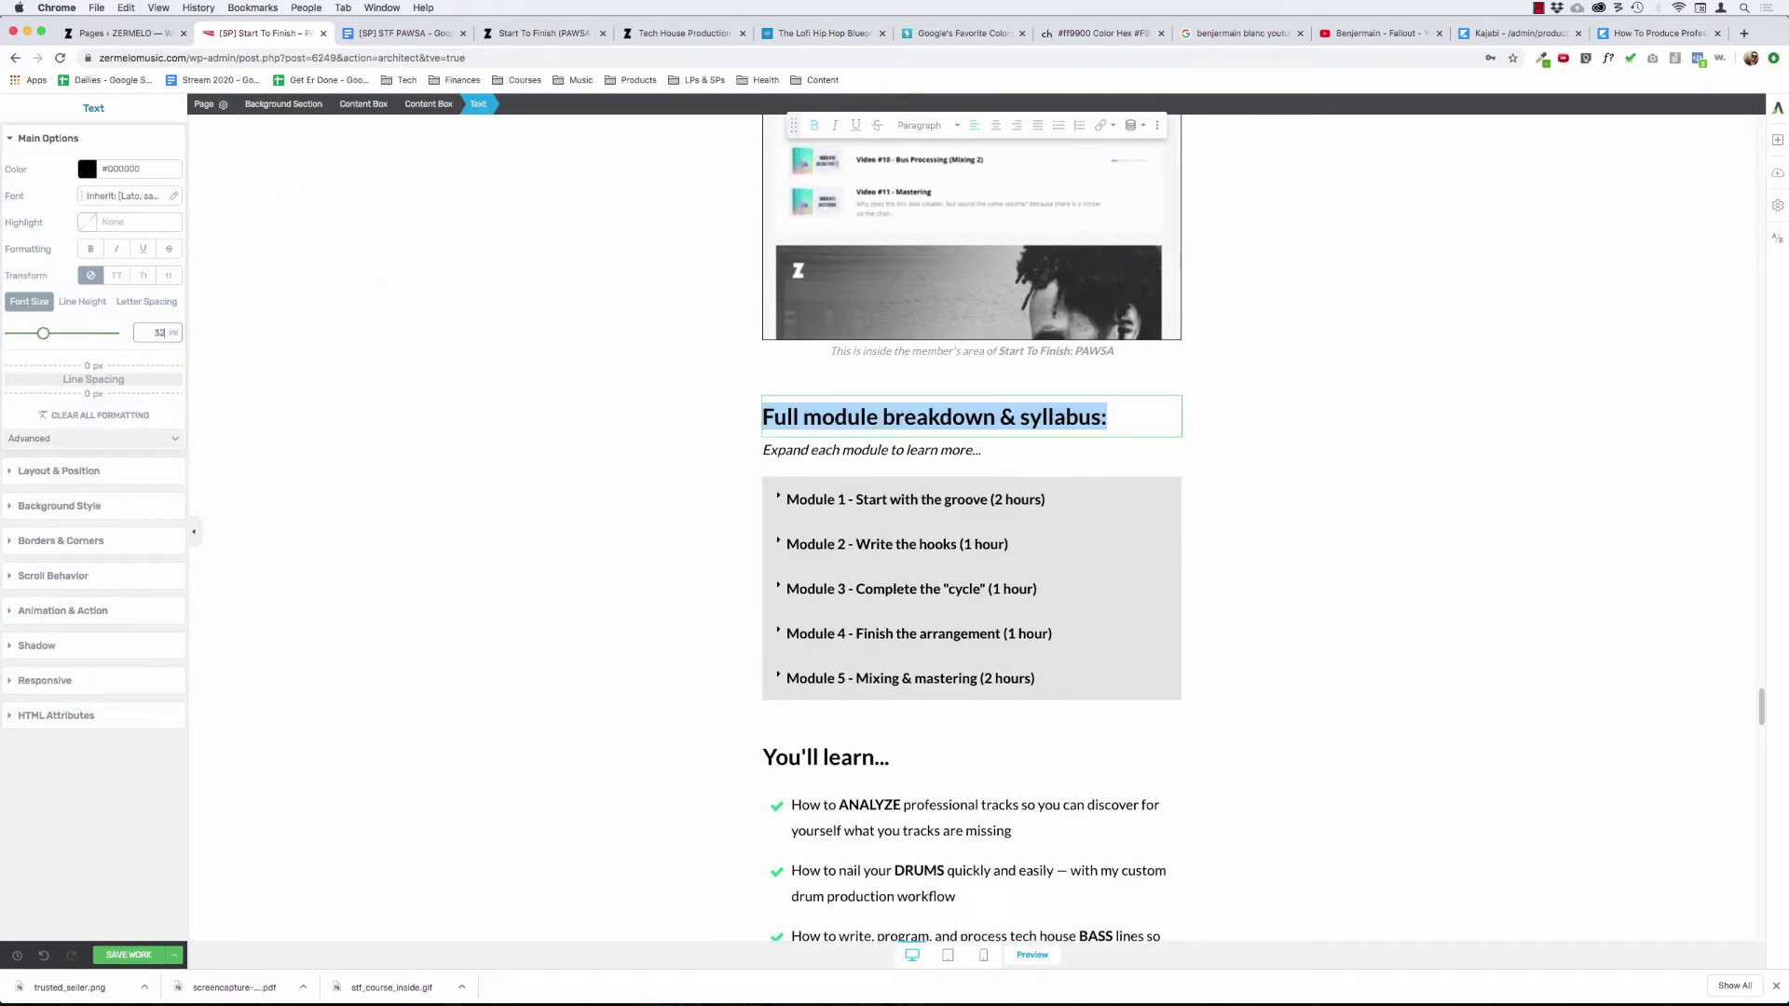
- Examine the "You'll learn..." heading, its neighbouring subheadings and the layout down to the start of the bonuses section
scroll(663, 511, down, 4)
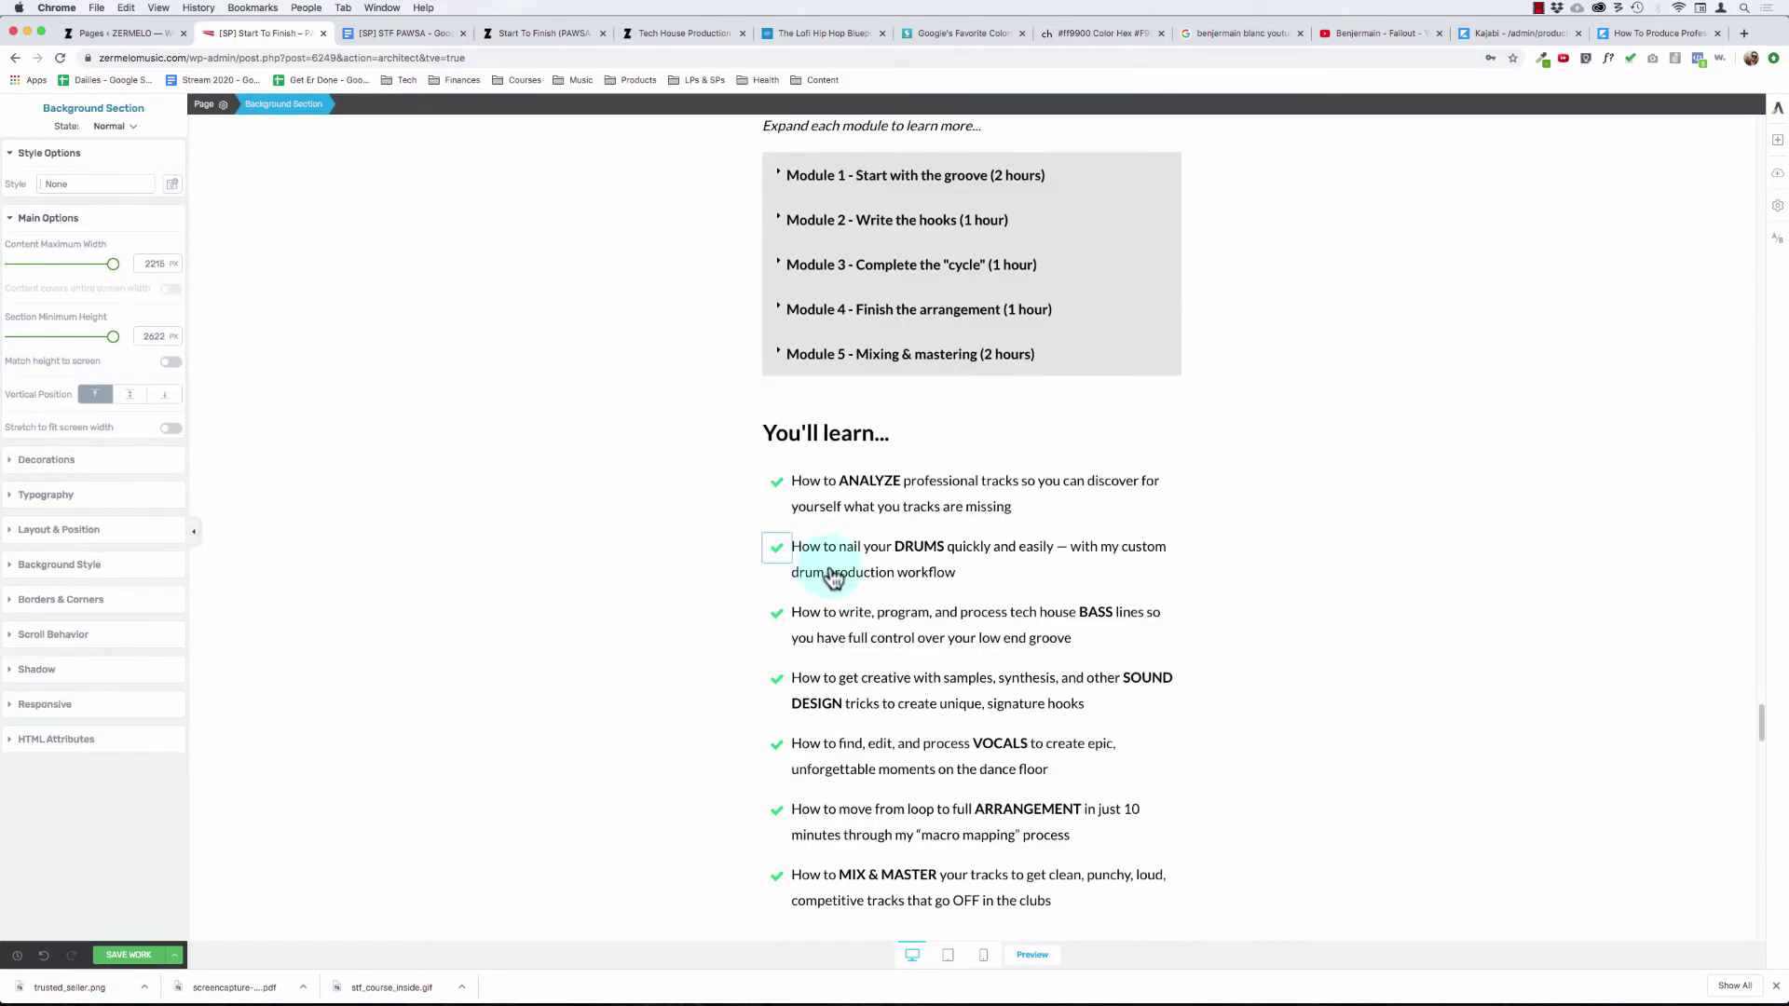
click(825, 433)
scroll(687, 415, up, 6)
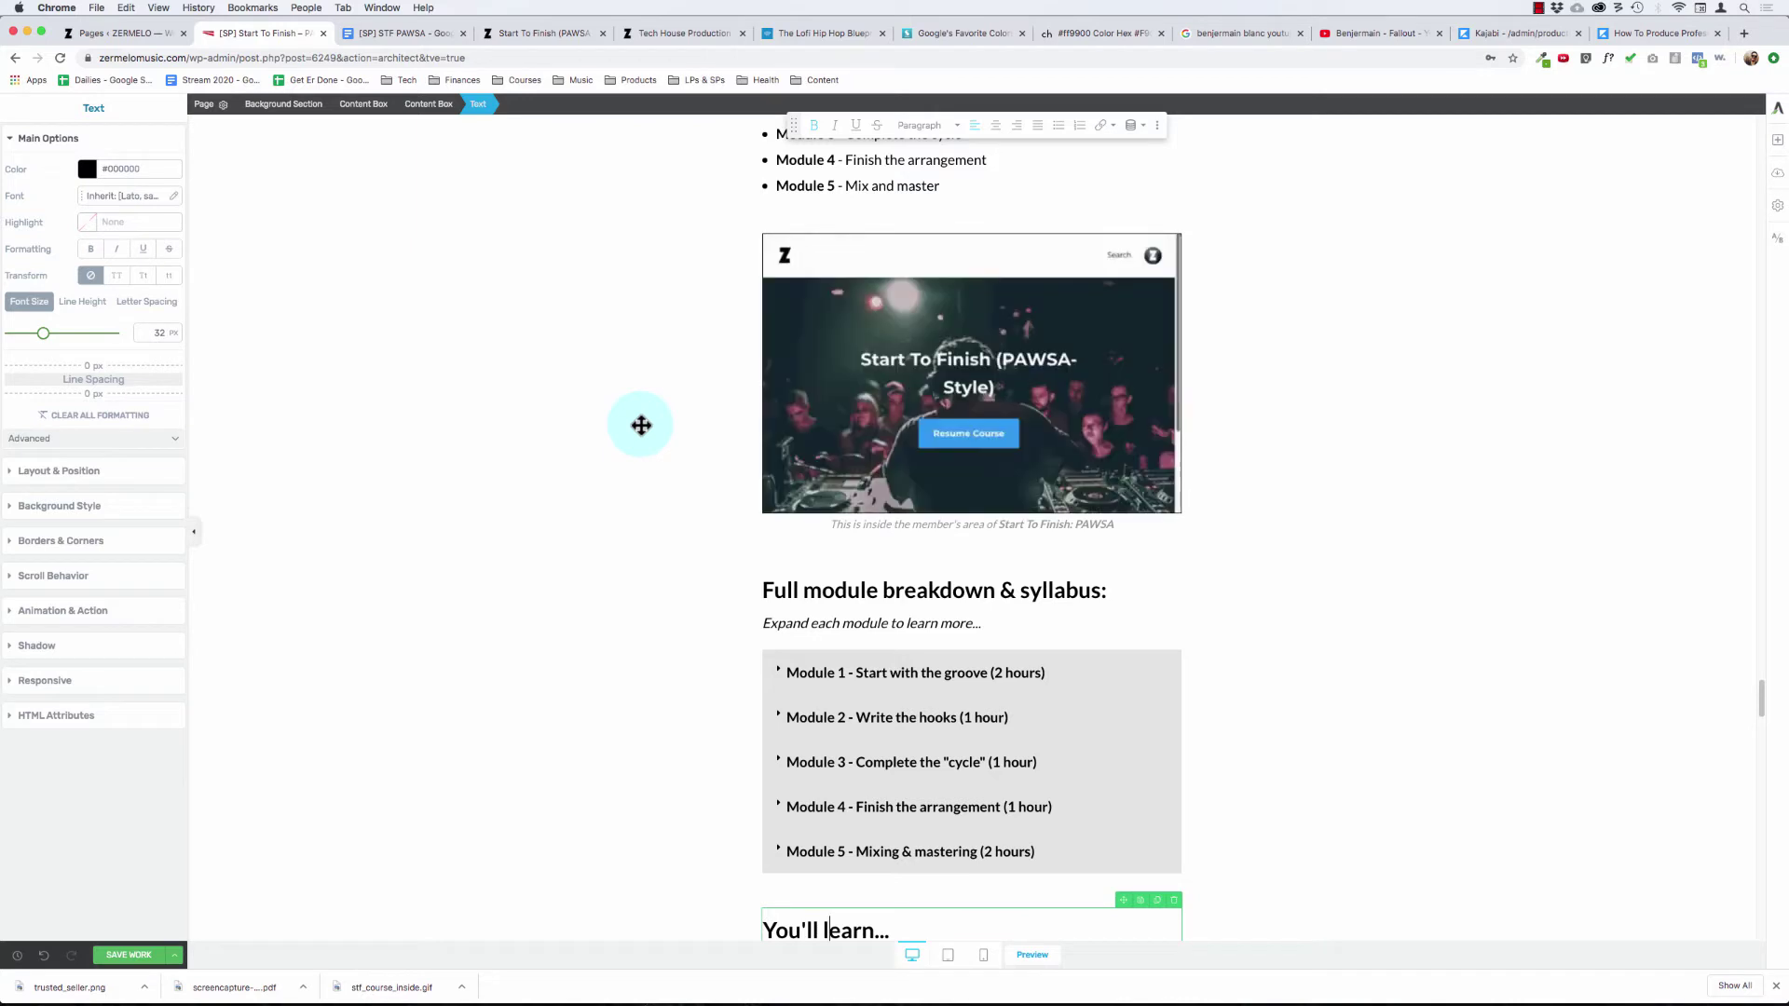
scroll(641, 424, down, 1)
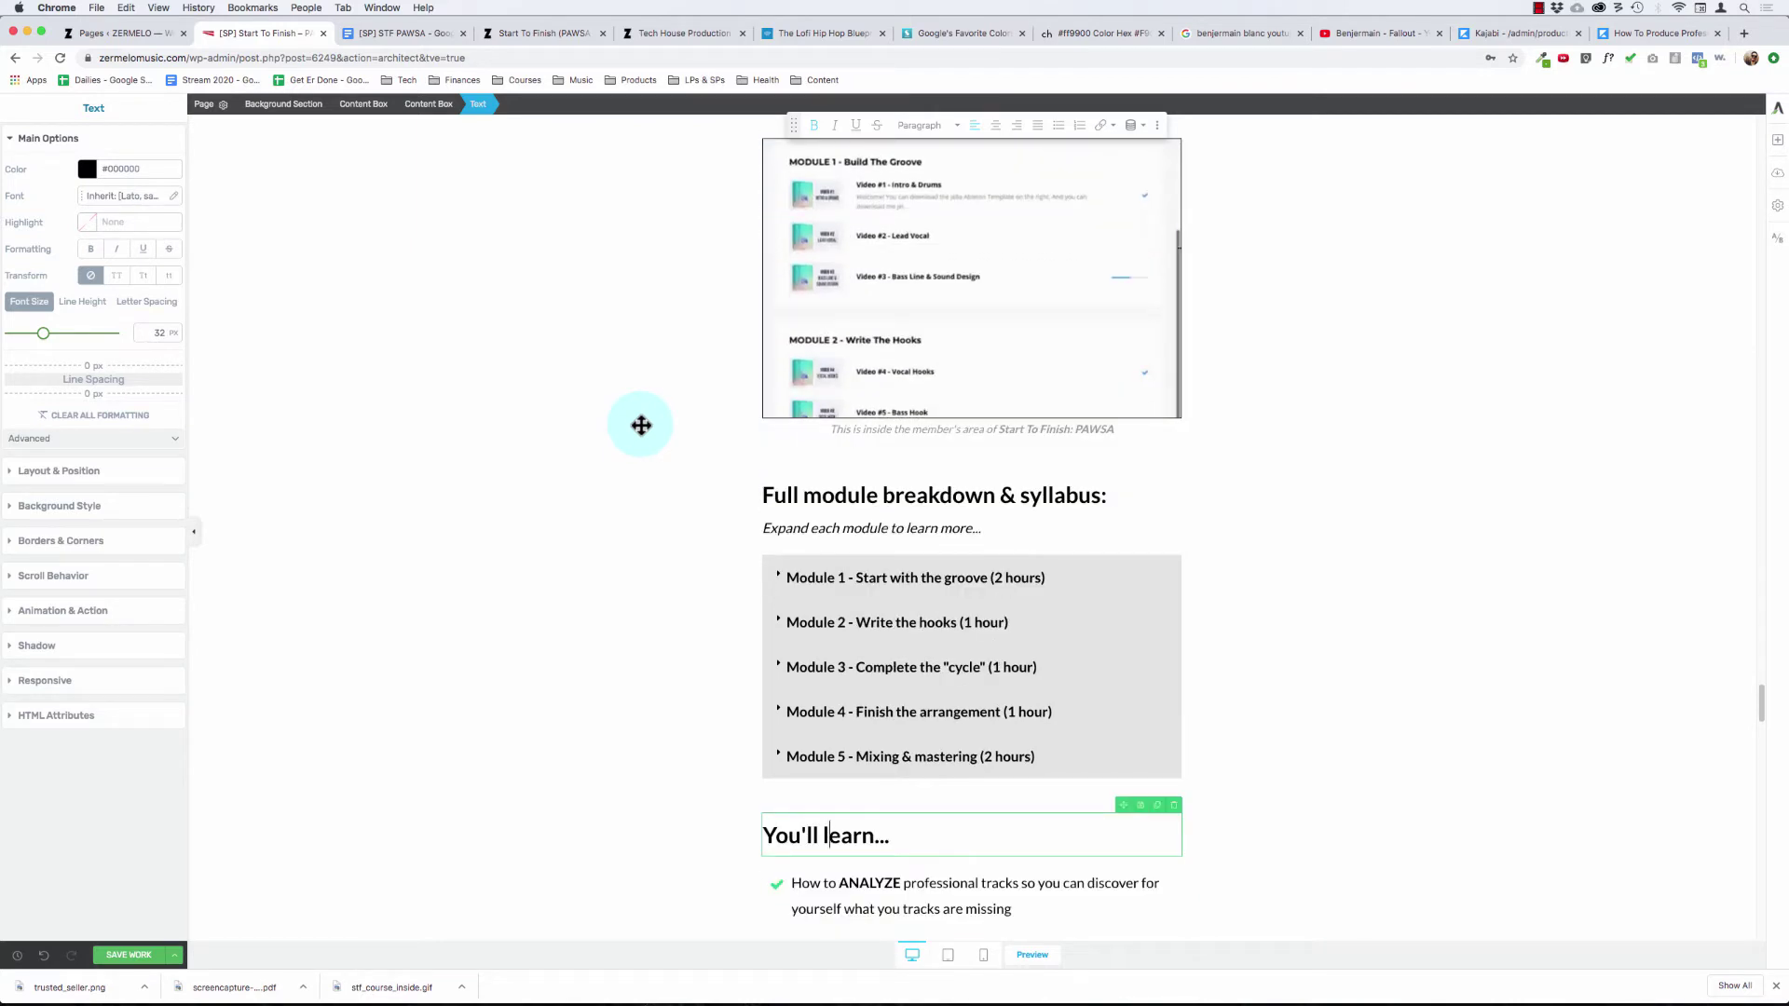
scroll(641, 425, down, 4)
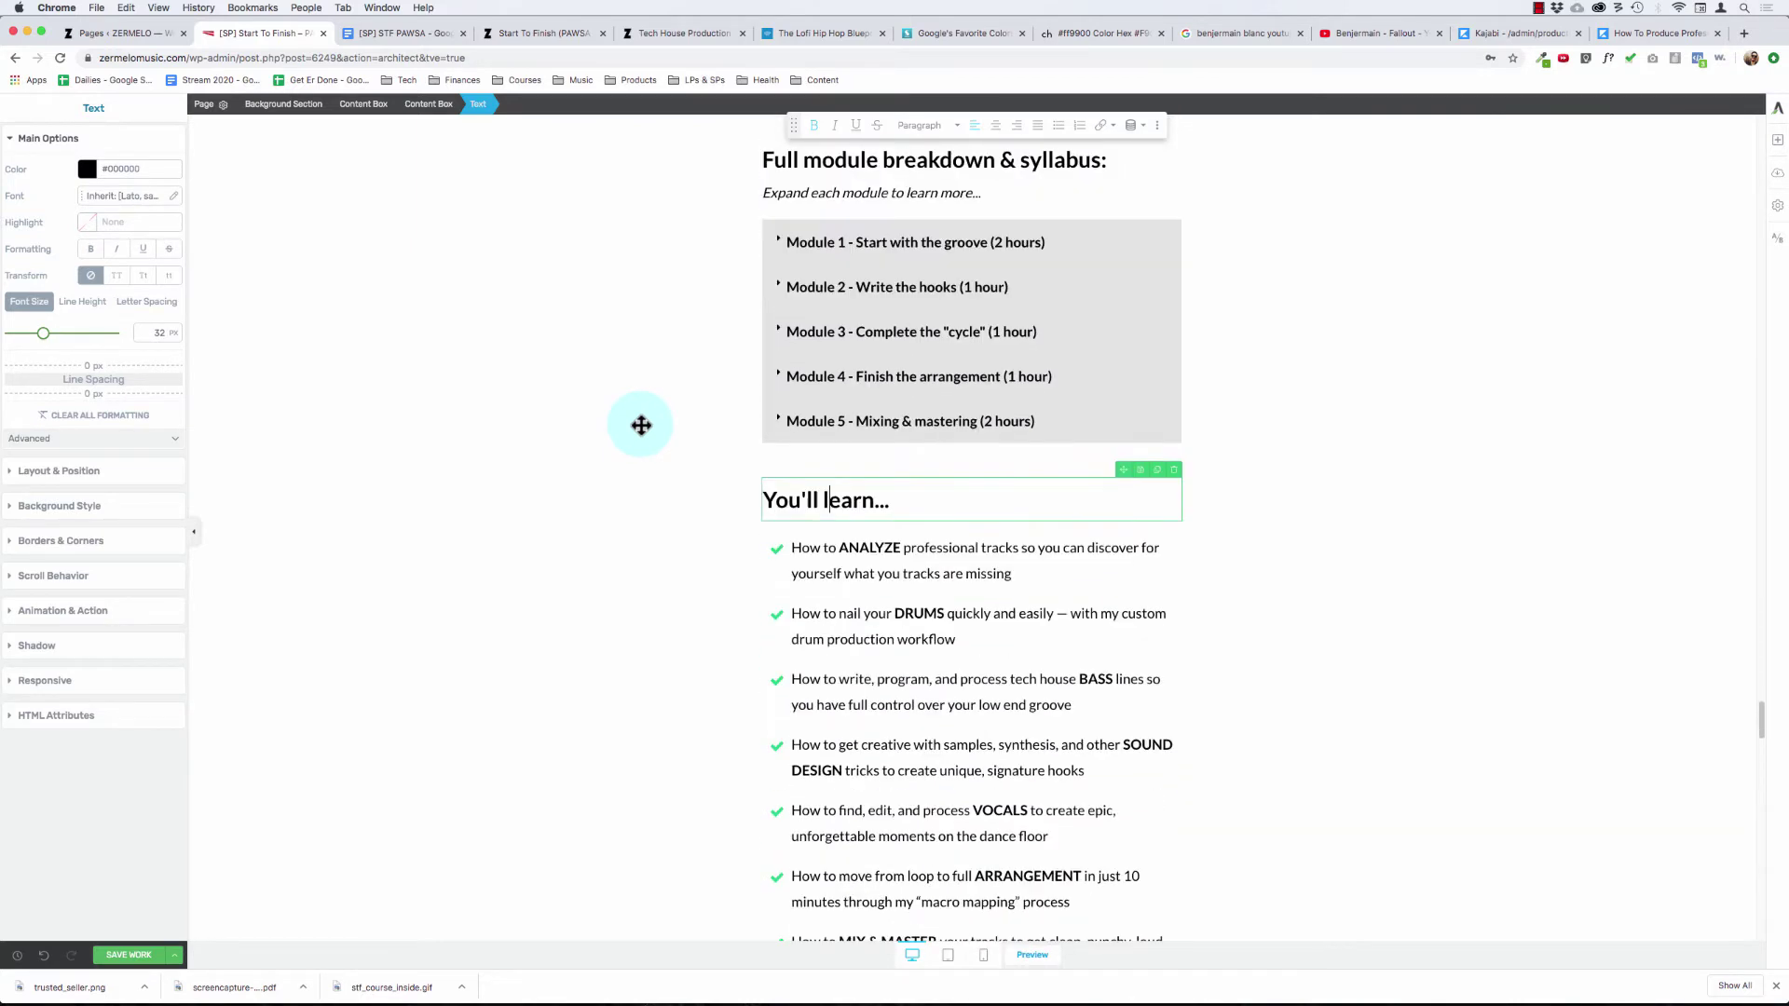
scroll(641, 424, down, 12)
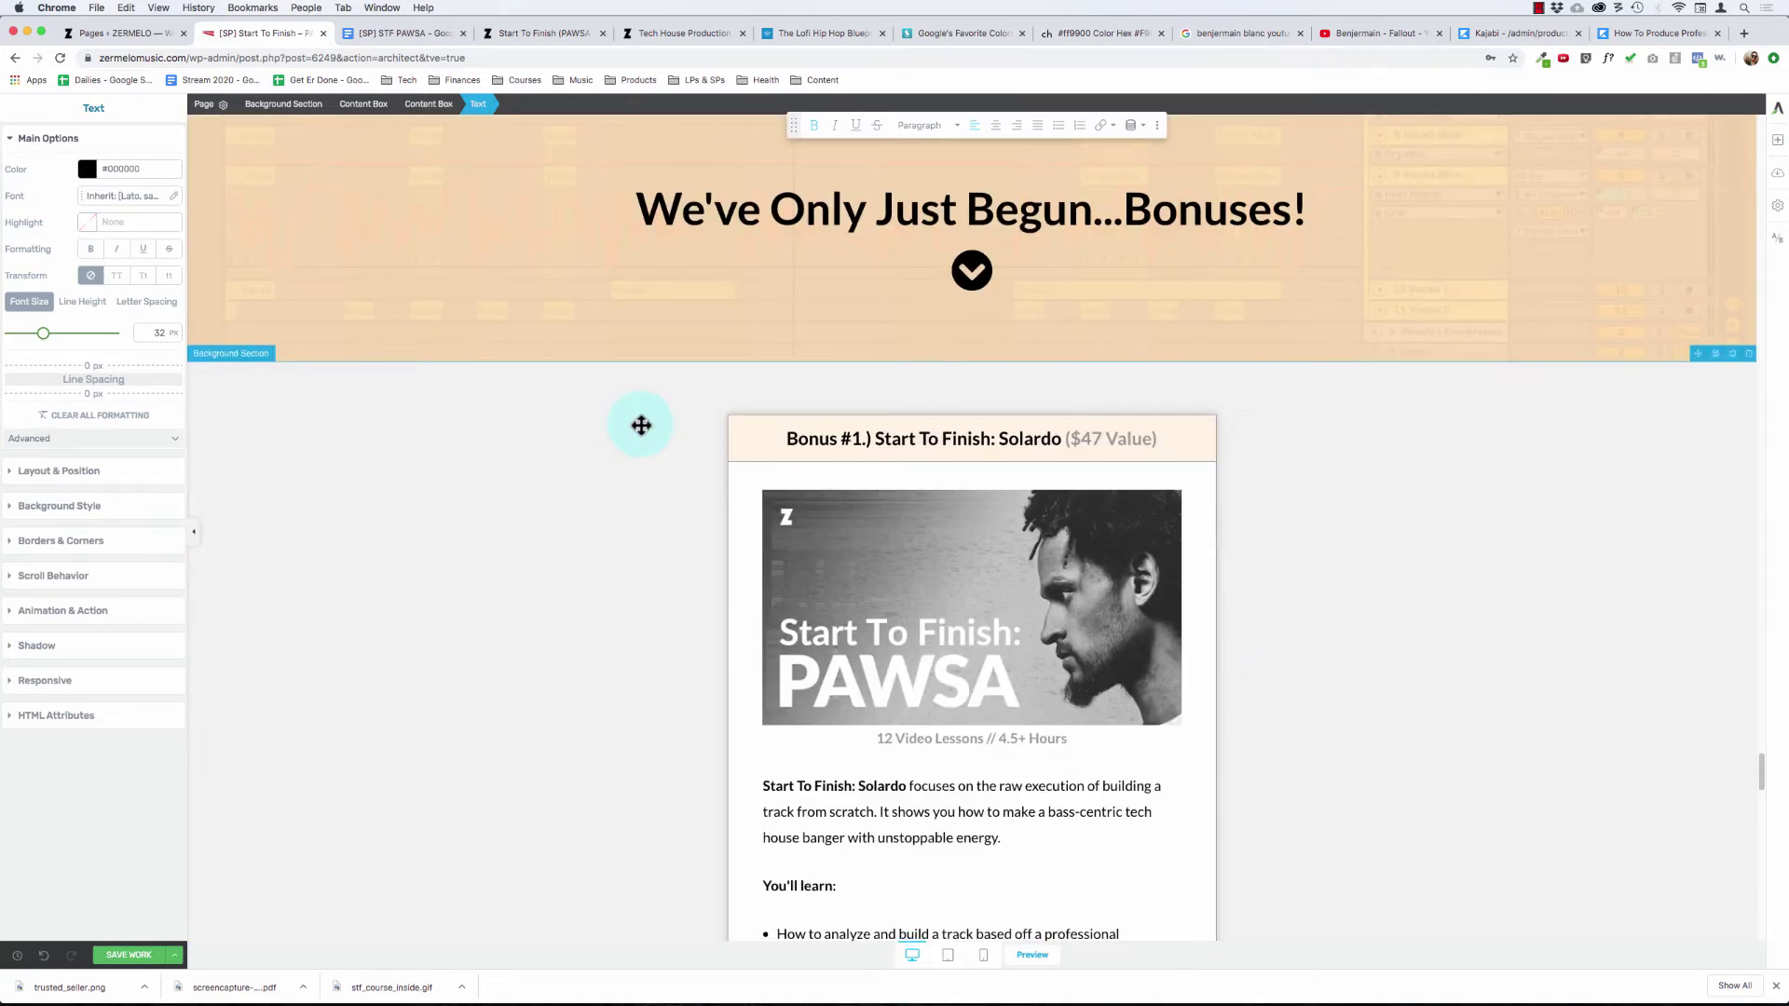
scroll(641, 425, down, 1)
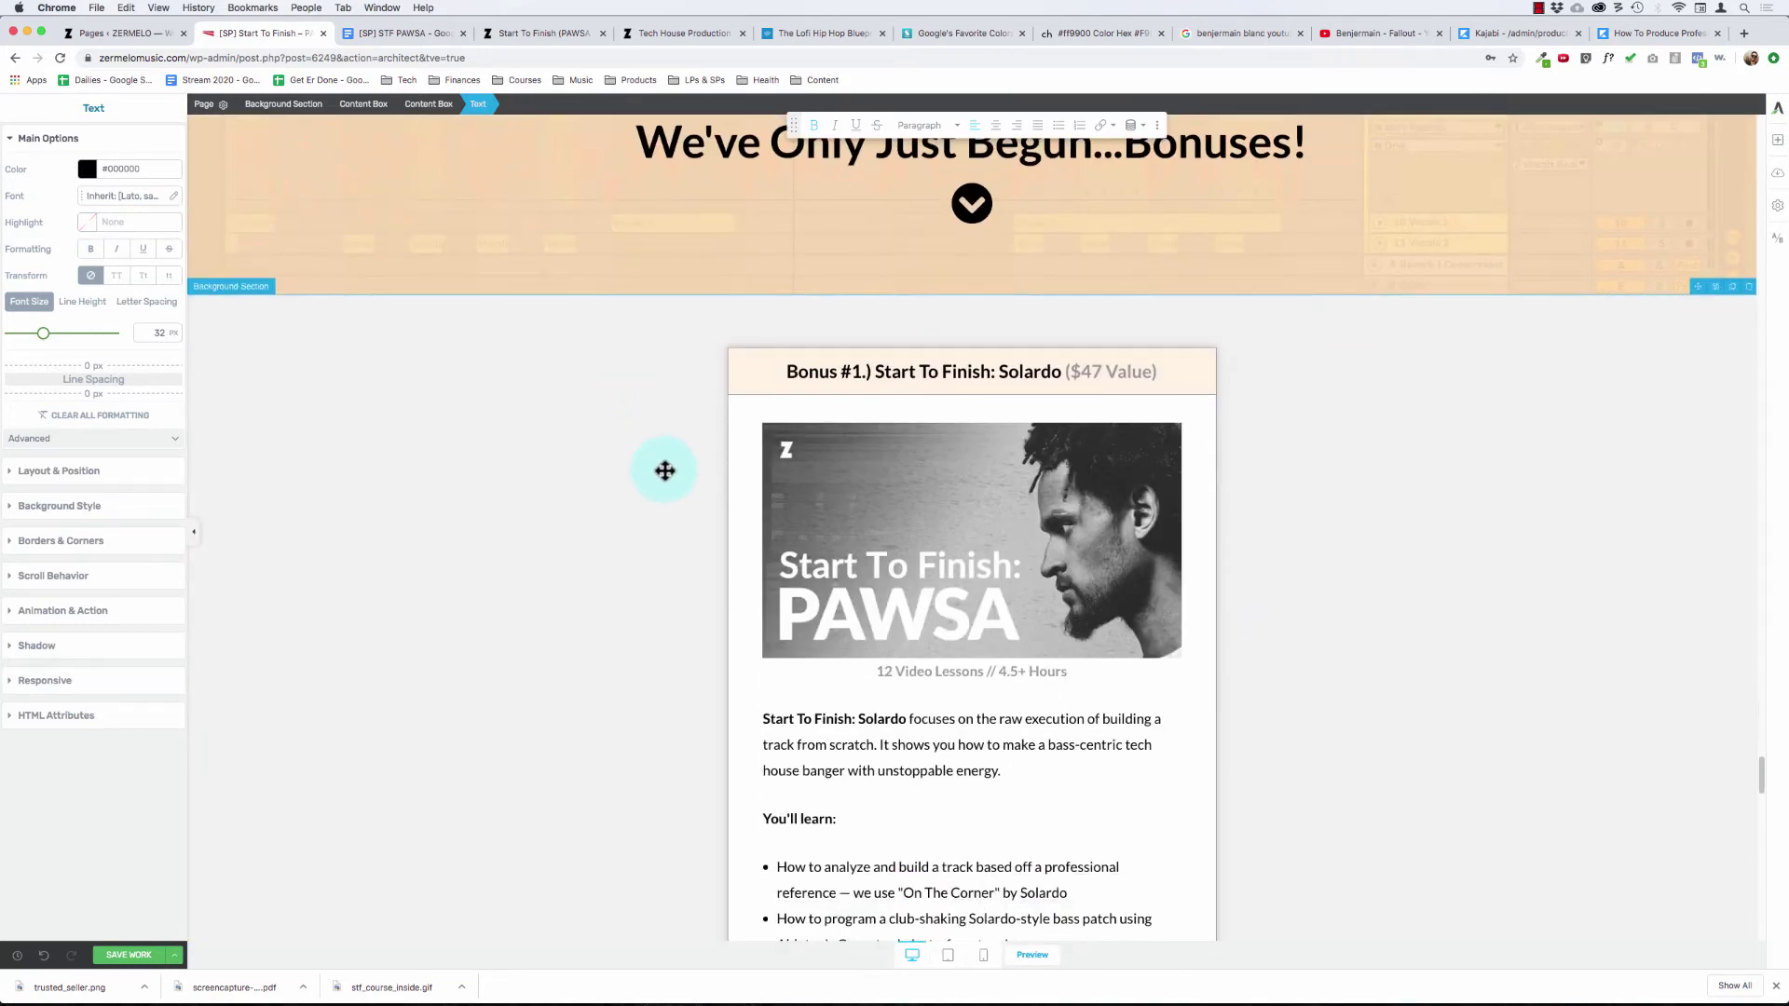
- Expand the course contents toggle in the Bonus #1 box and change its grouped lesson list icons to the solid video icon
scroll(636, 492, down, 5)
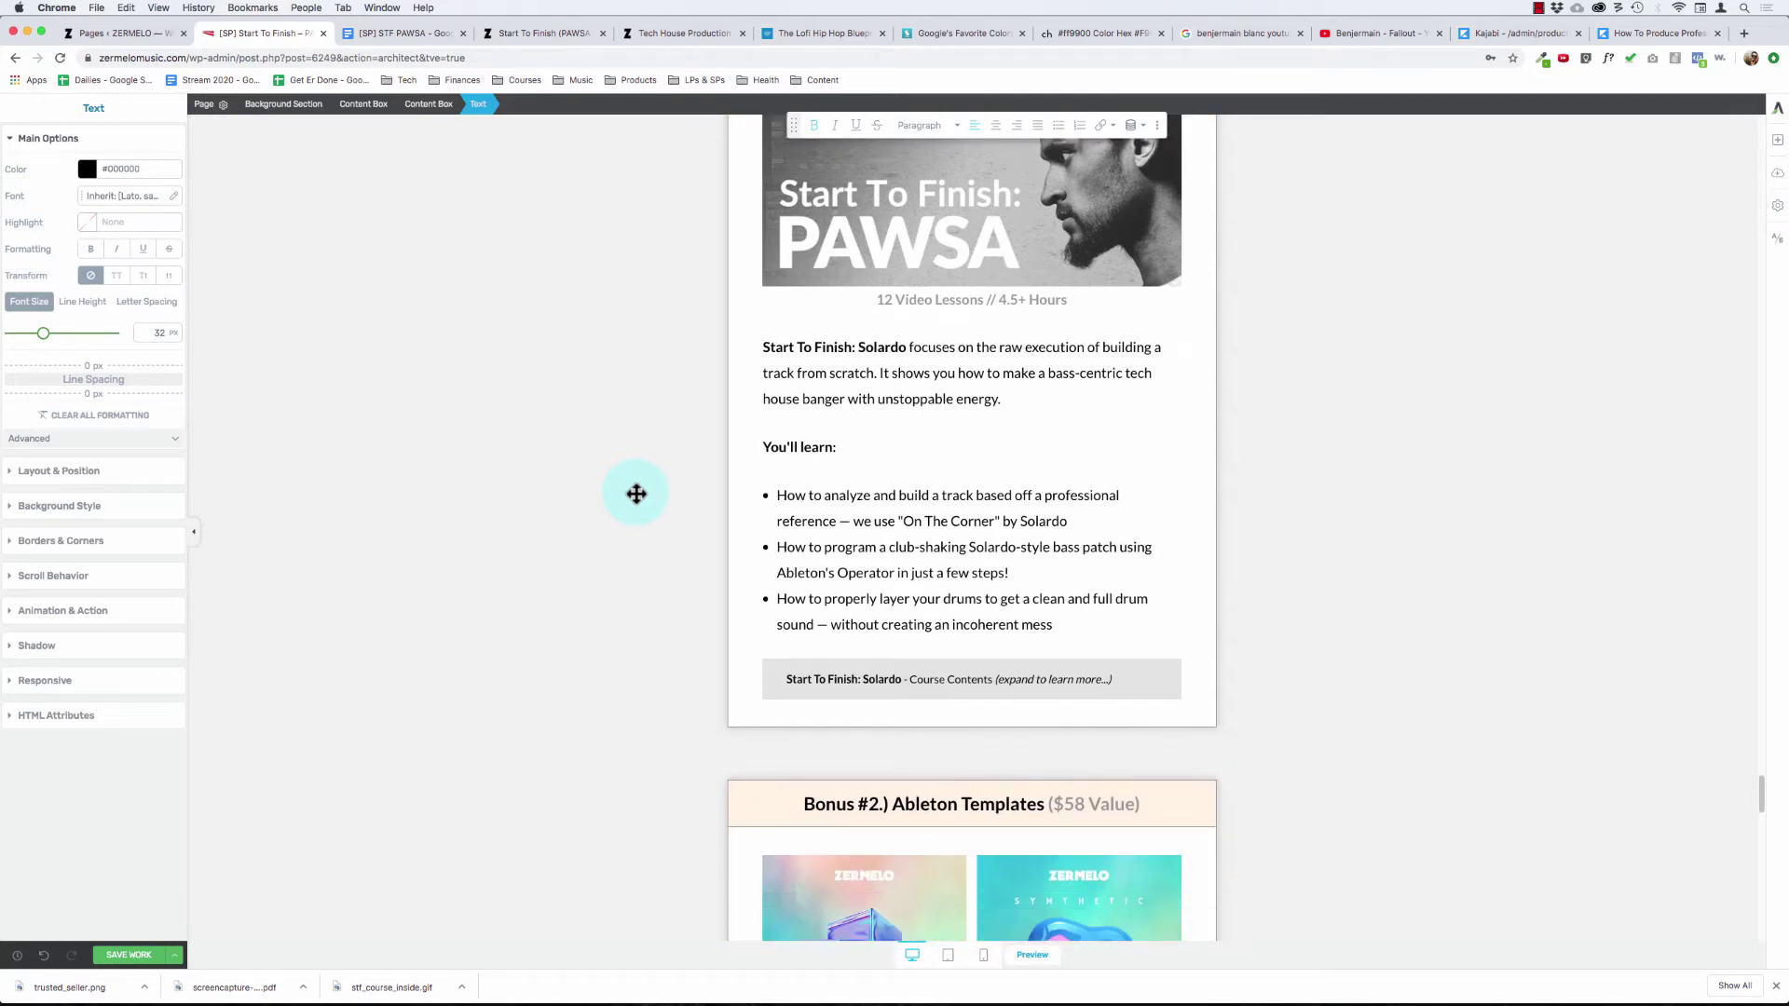
click(834, 666)
scroll(843, 678, down, 1)
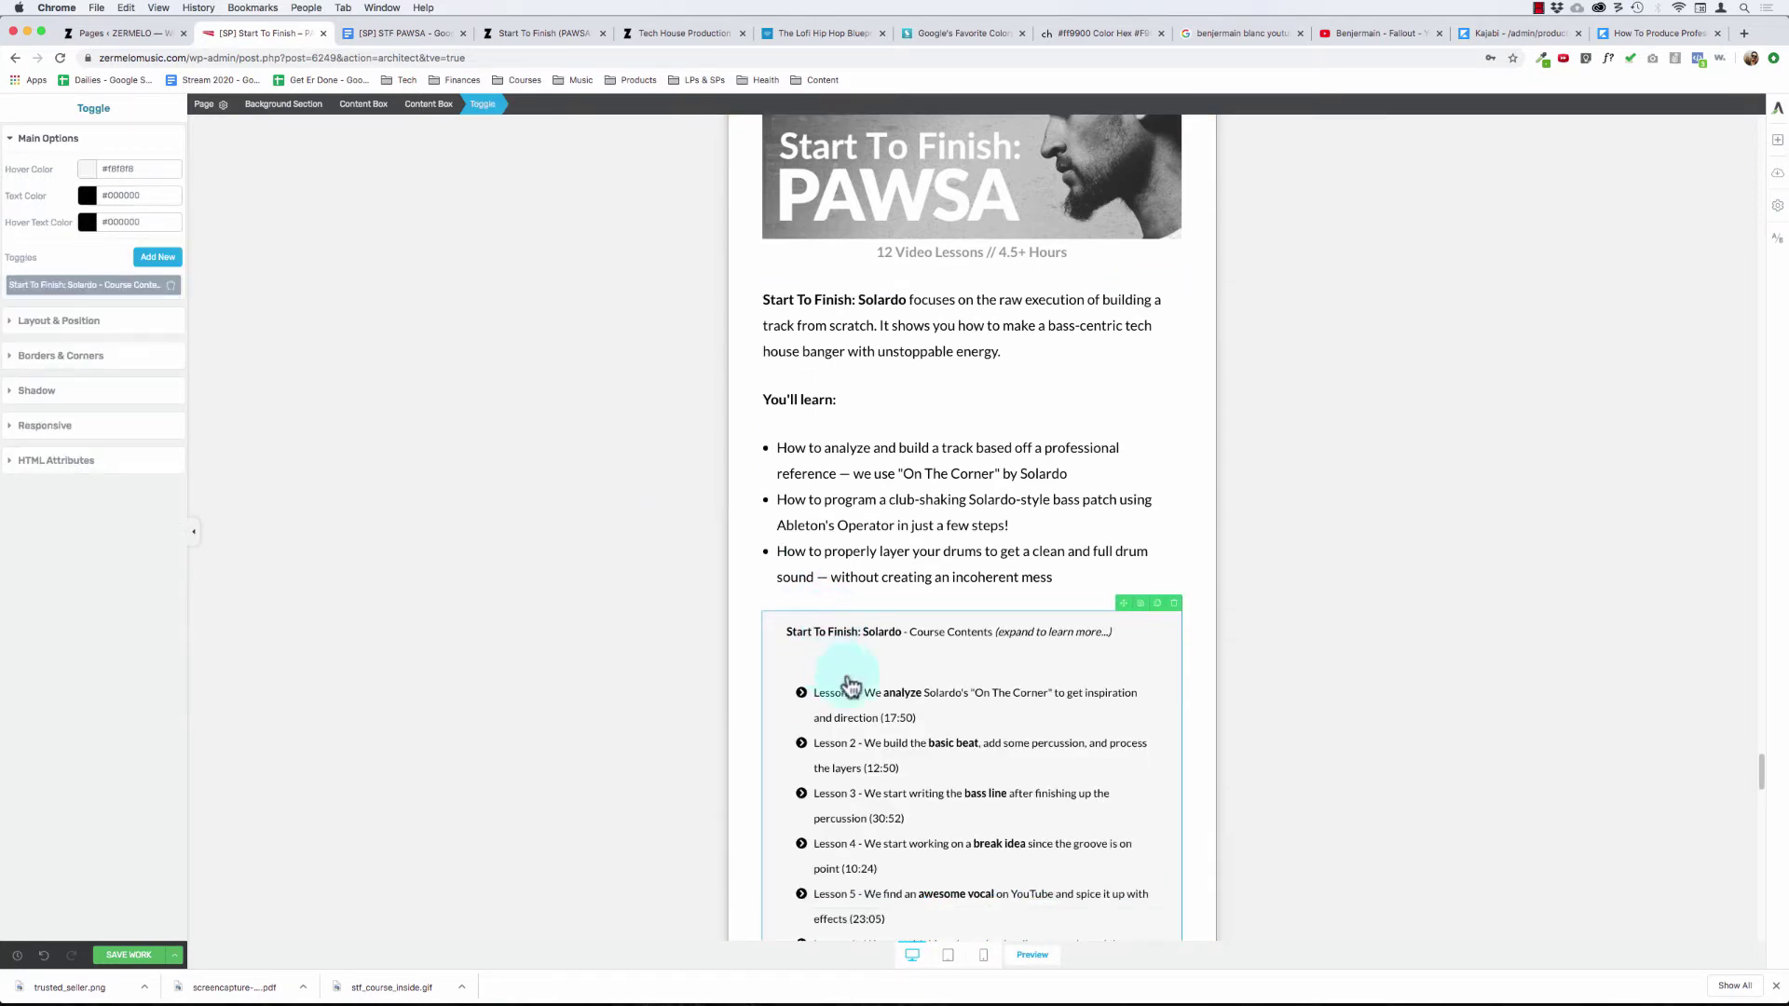
click(800, 692)
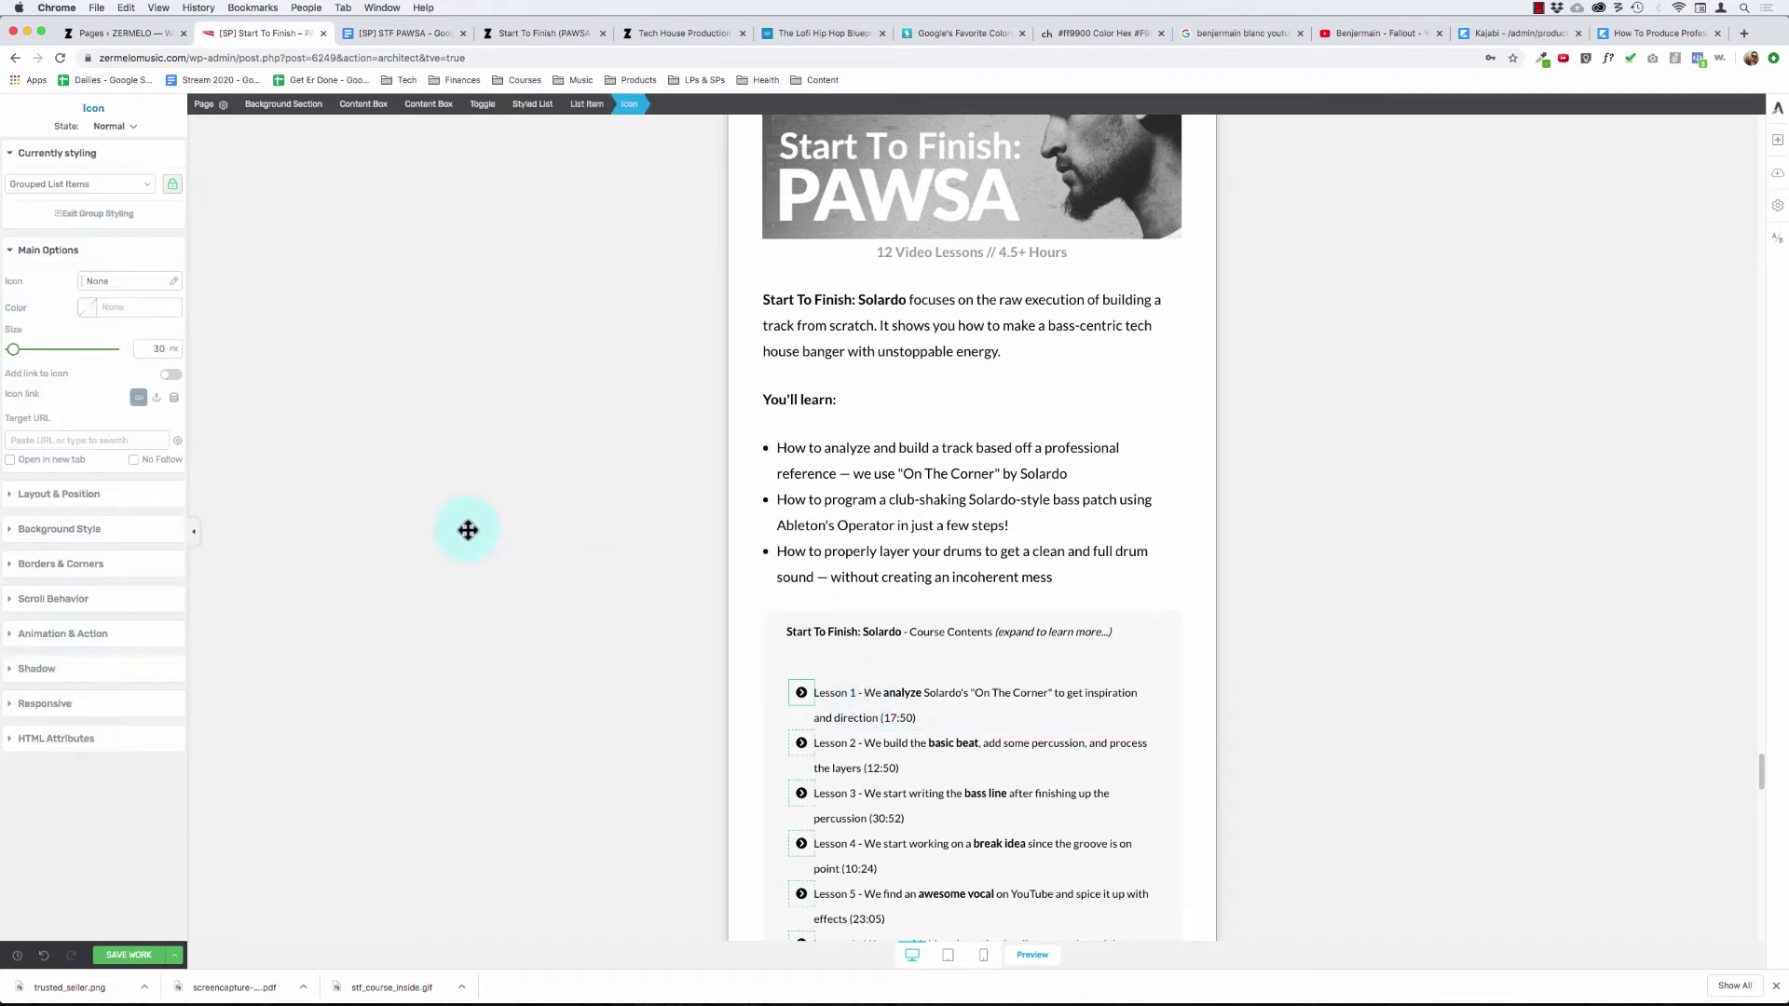
click(175, 282)
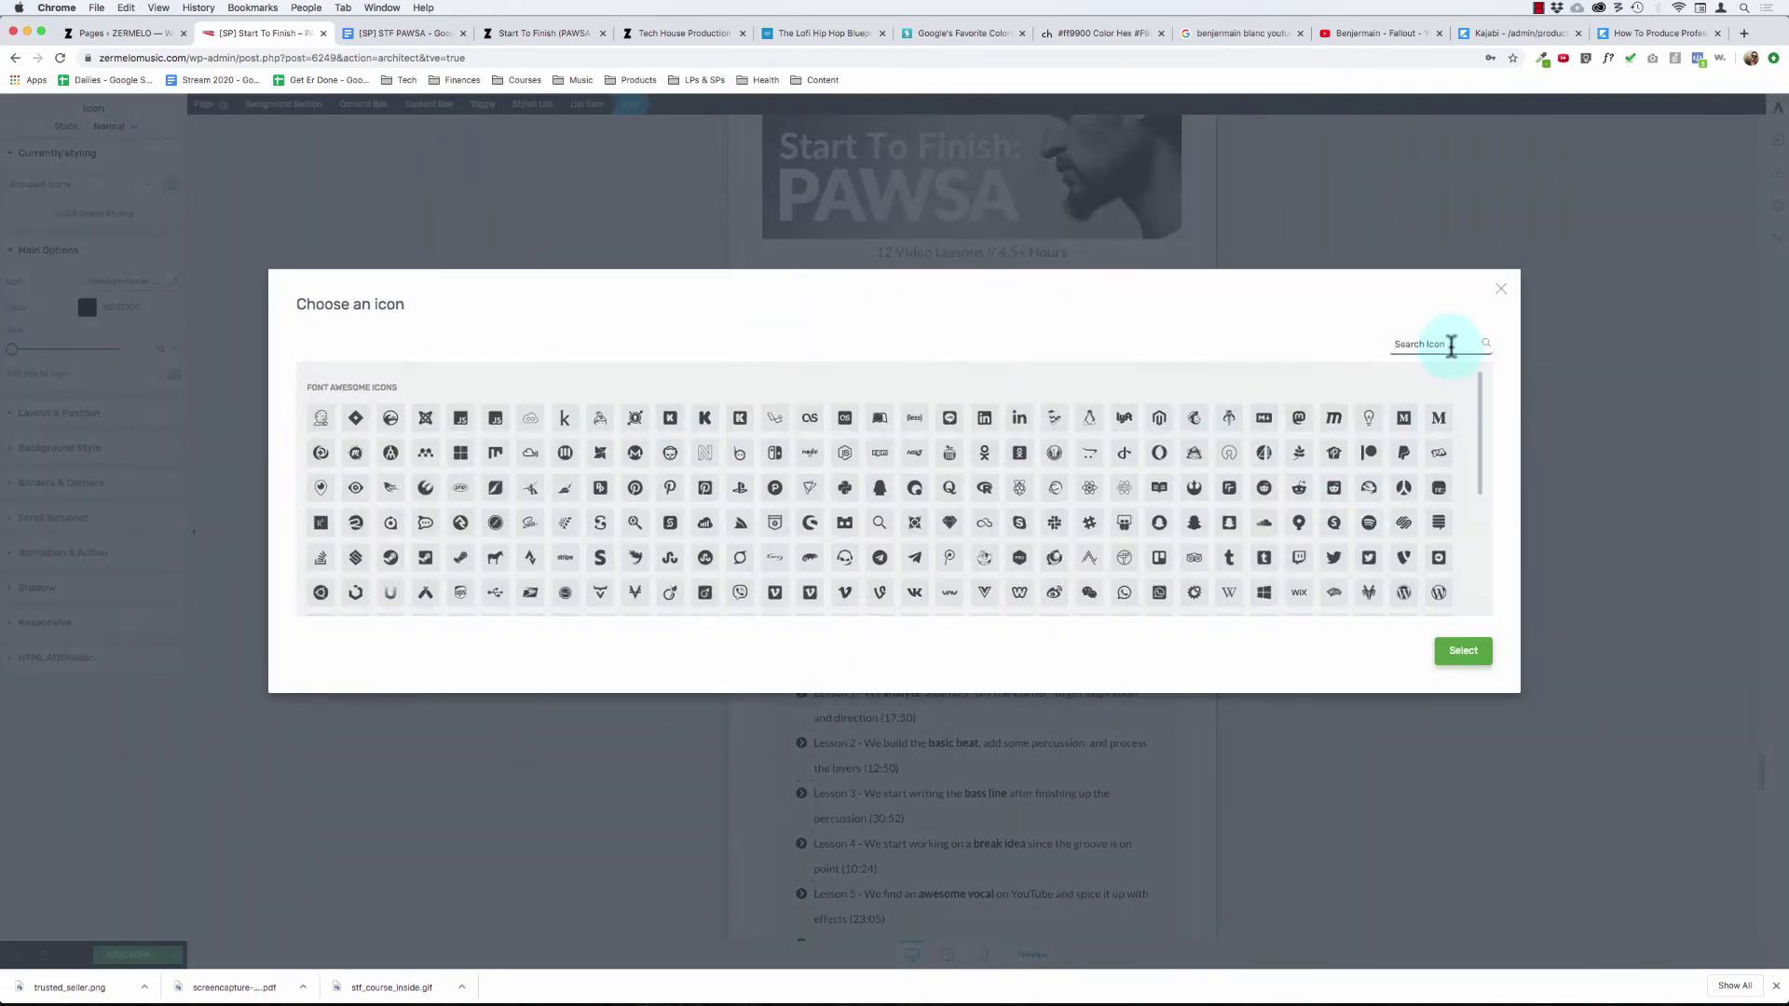
click(1435, 345)
text(video)
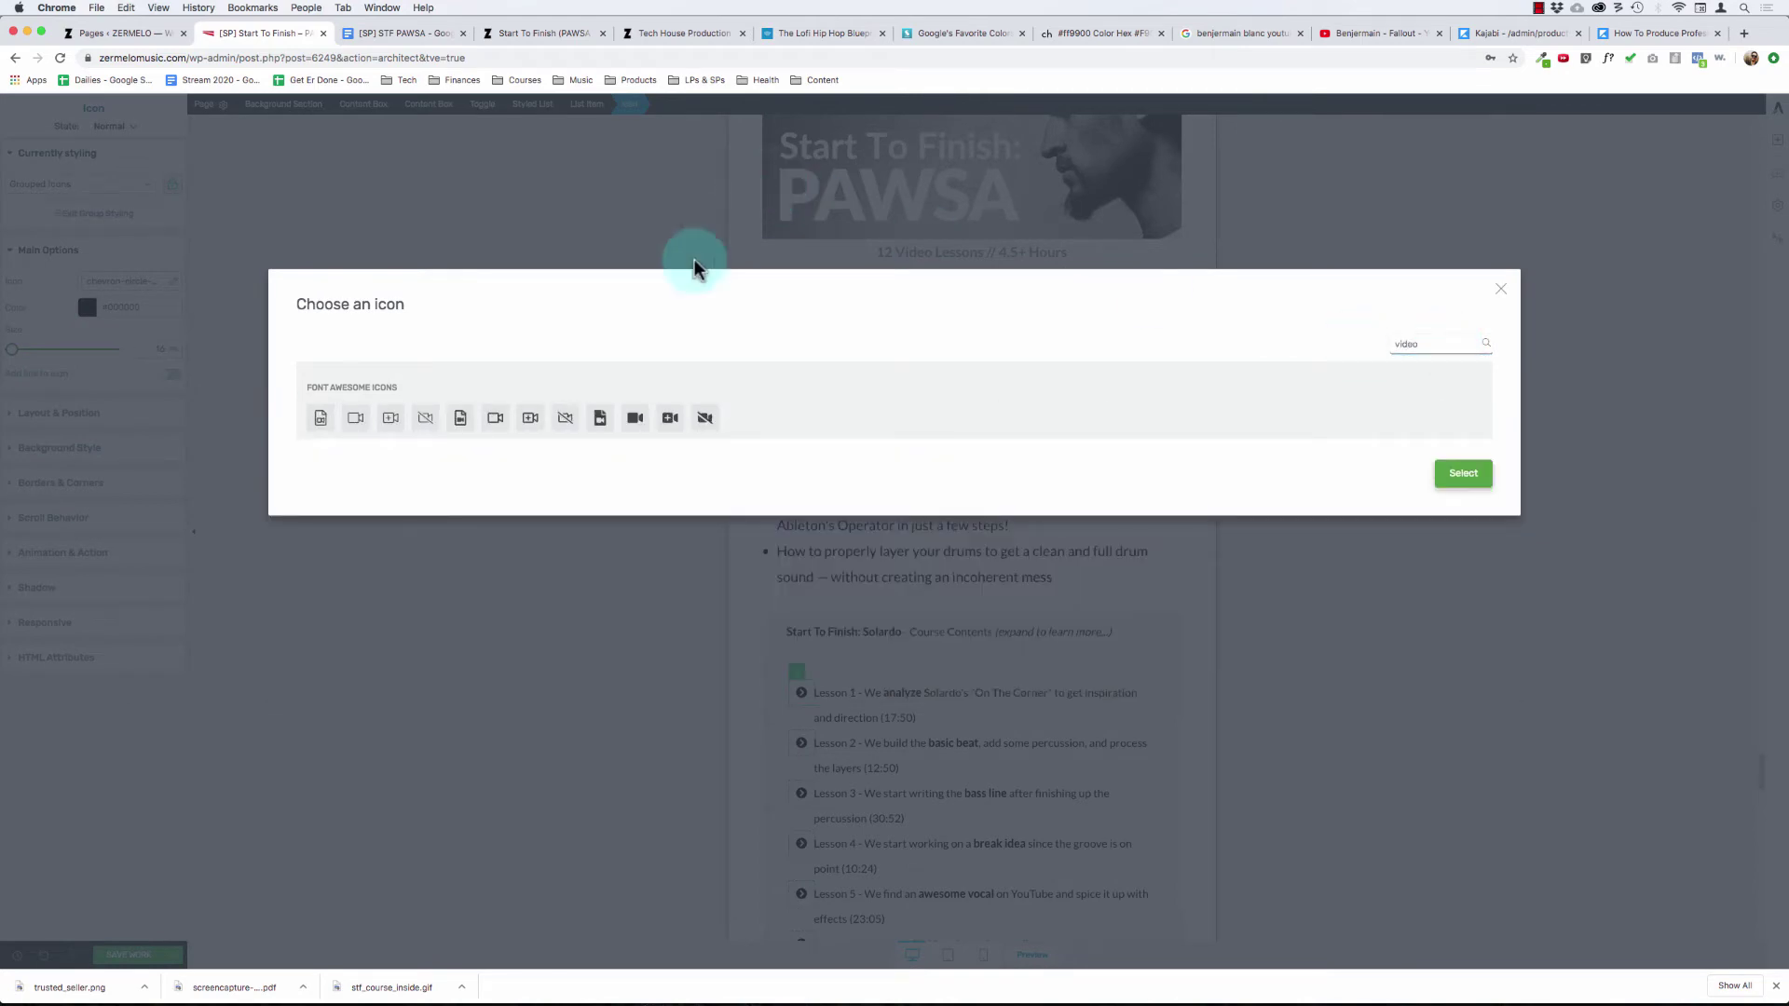
click(1446, 477)
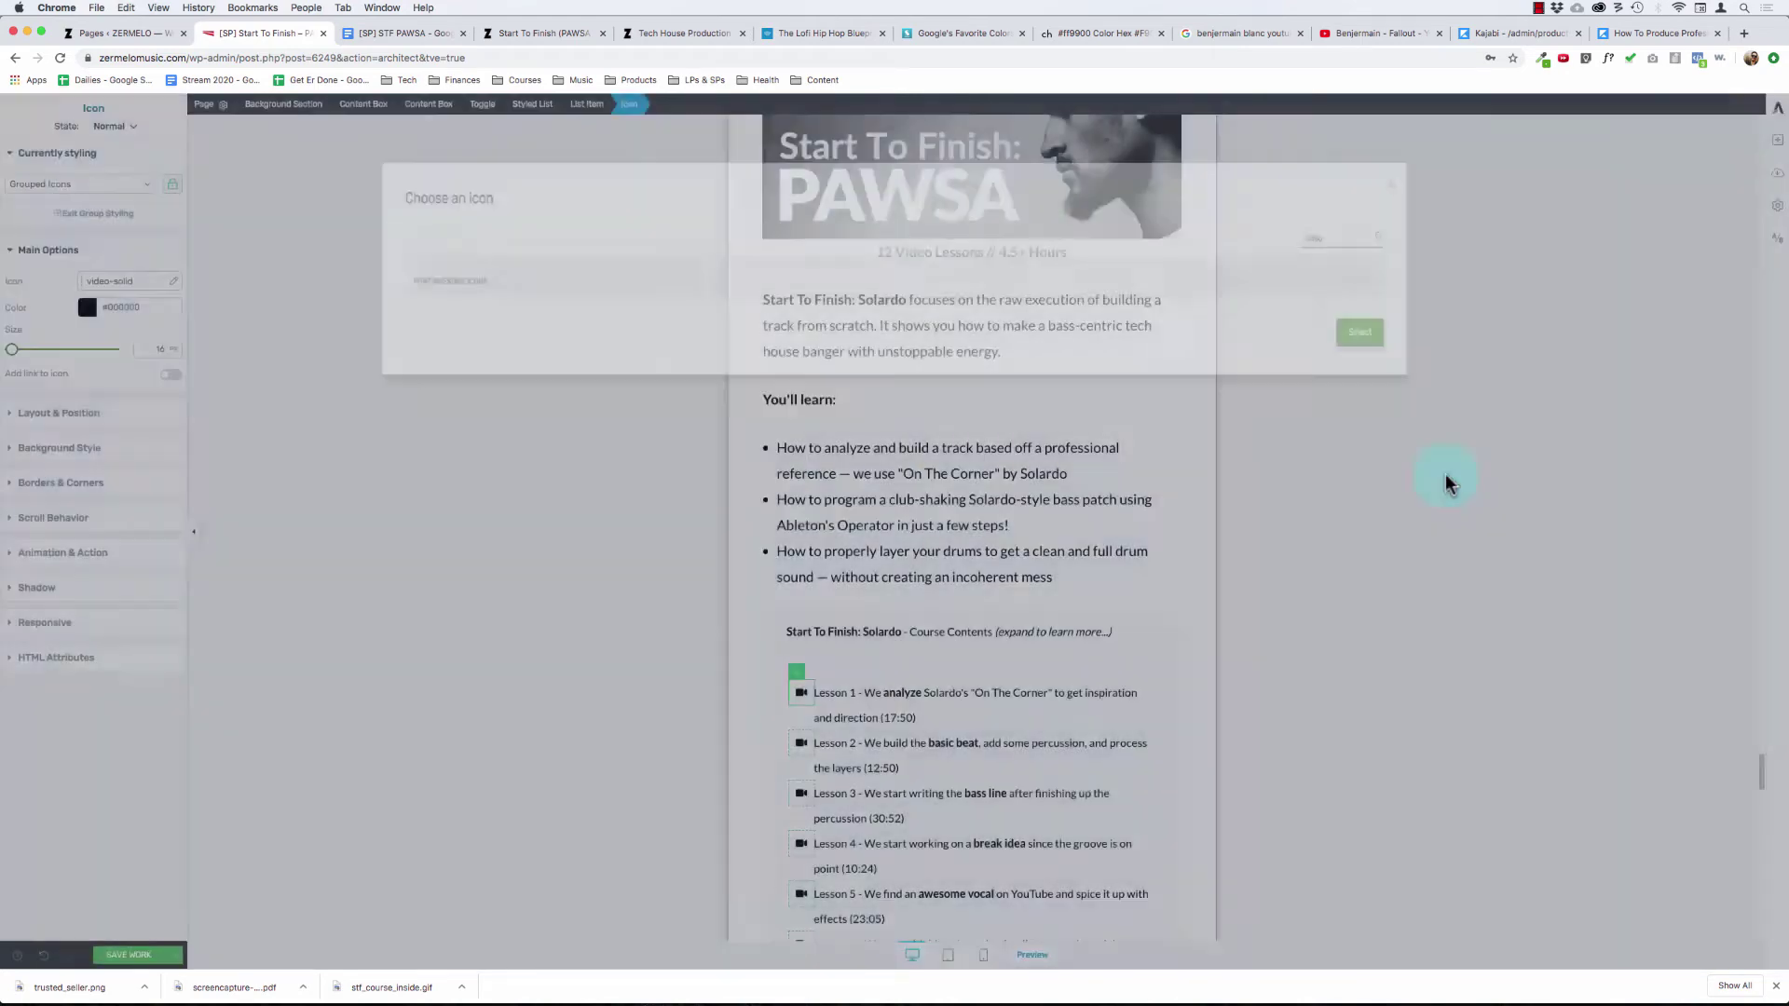
- Remove "Start To Finish: Solardo -" from the Bonus #1 toggle title and insert "- 12 videos, 4.5 hours" after "Course Contents"
scroll(525, 603, down, 1)
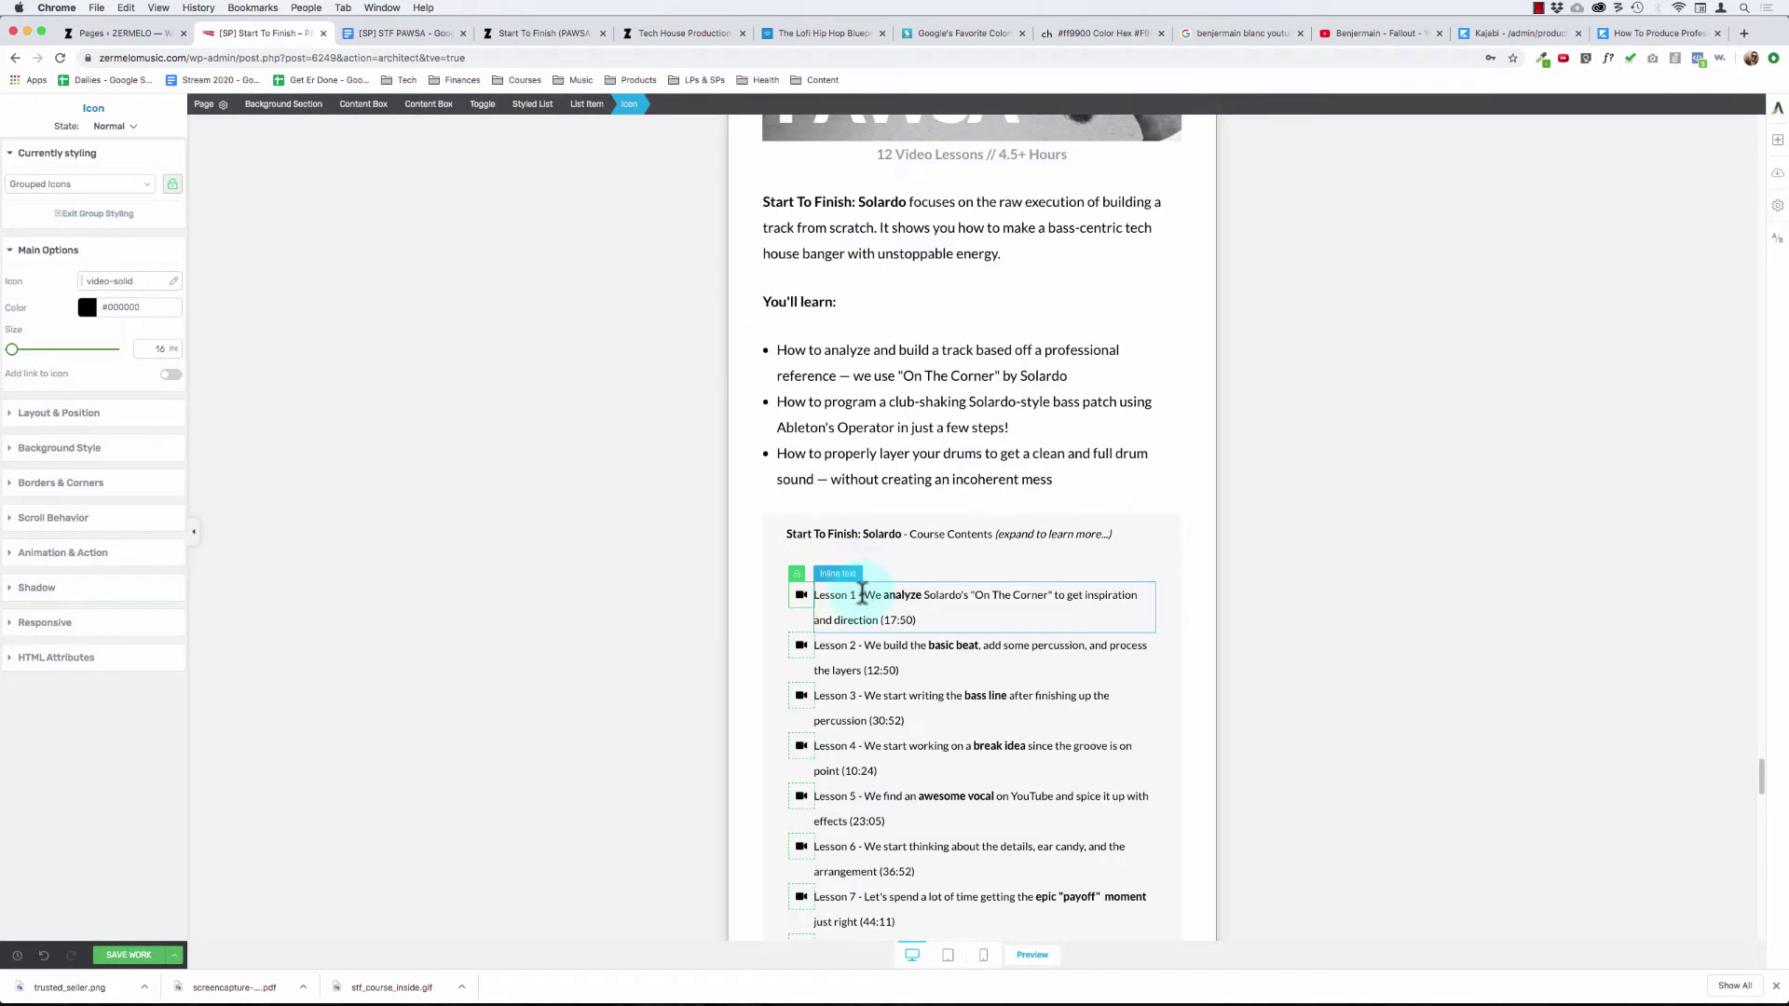
click(864, 594)
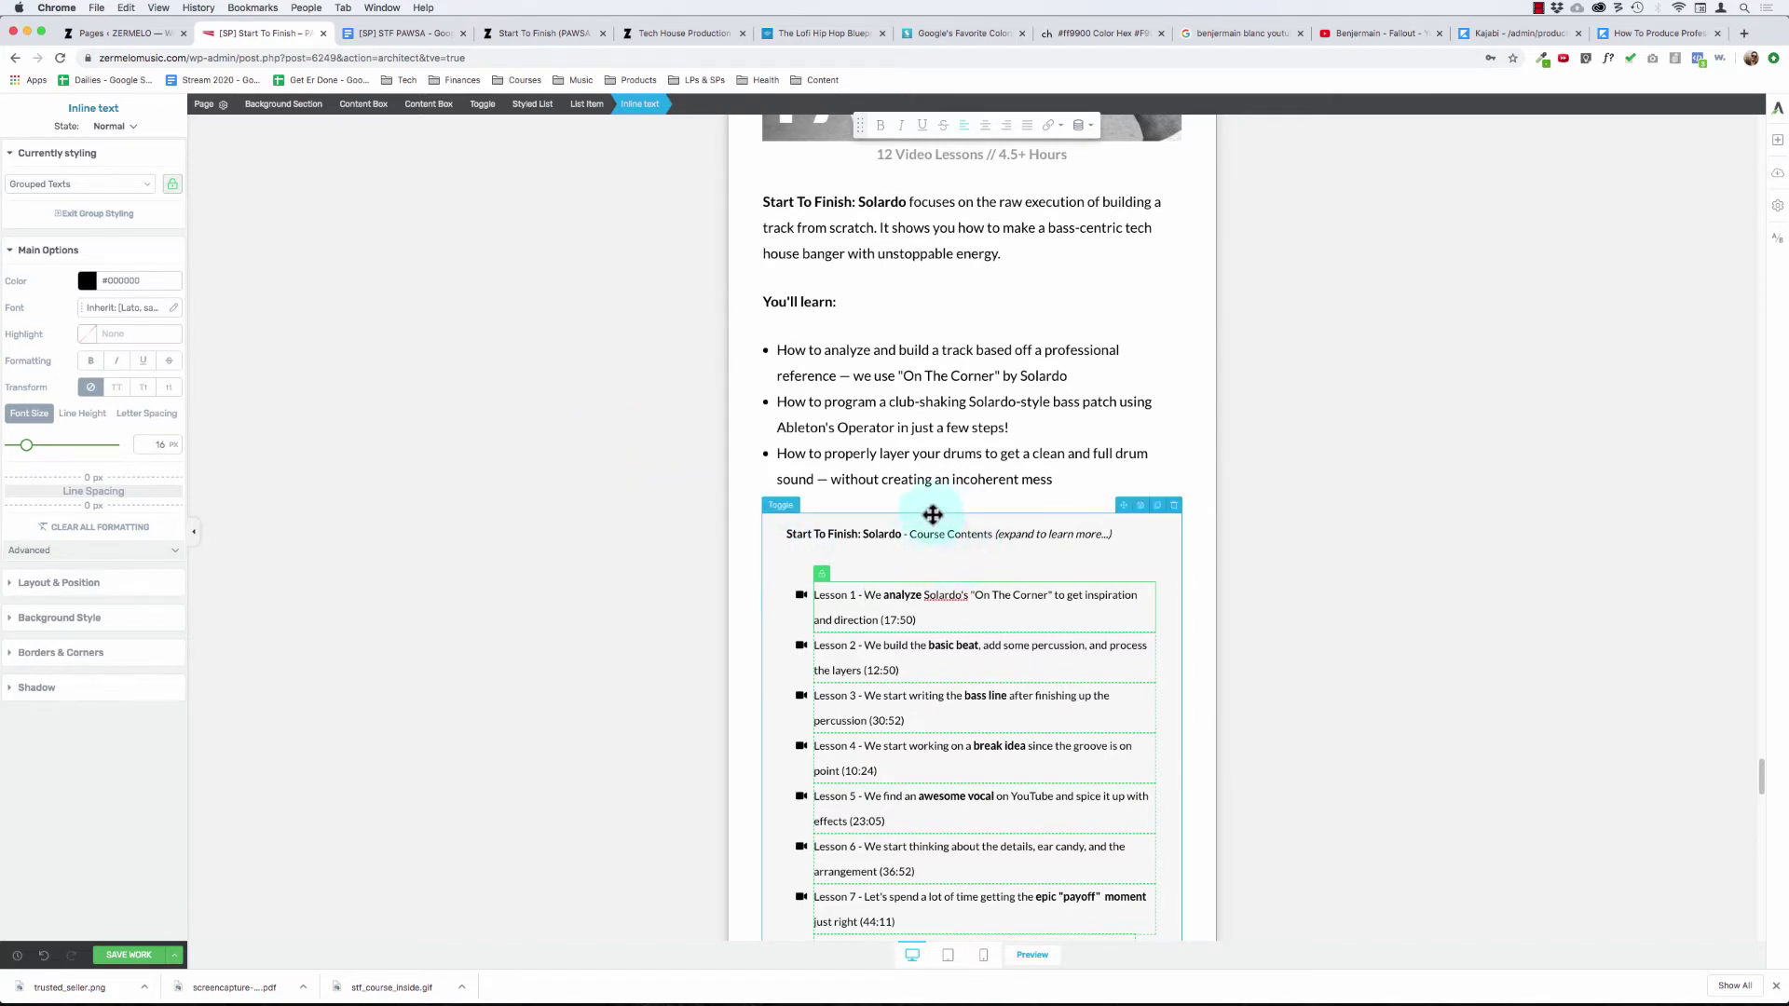
click(909, 531)
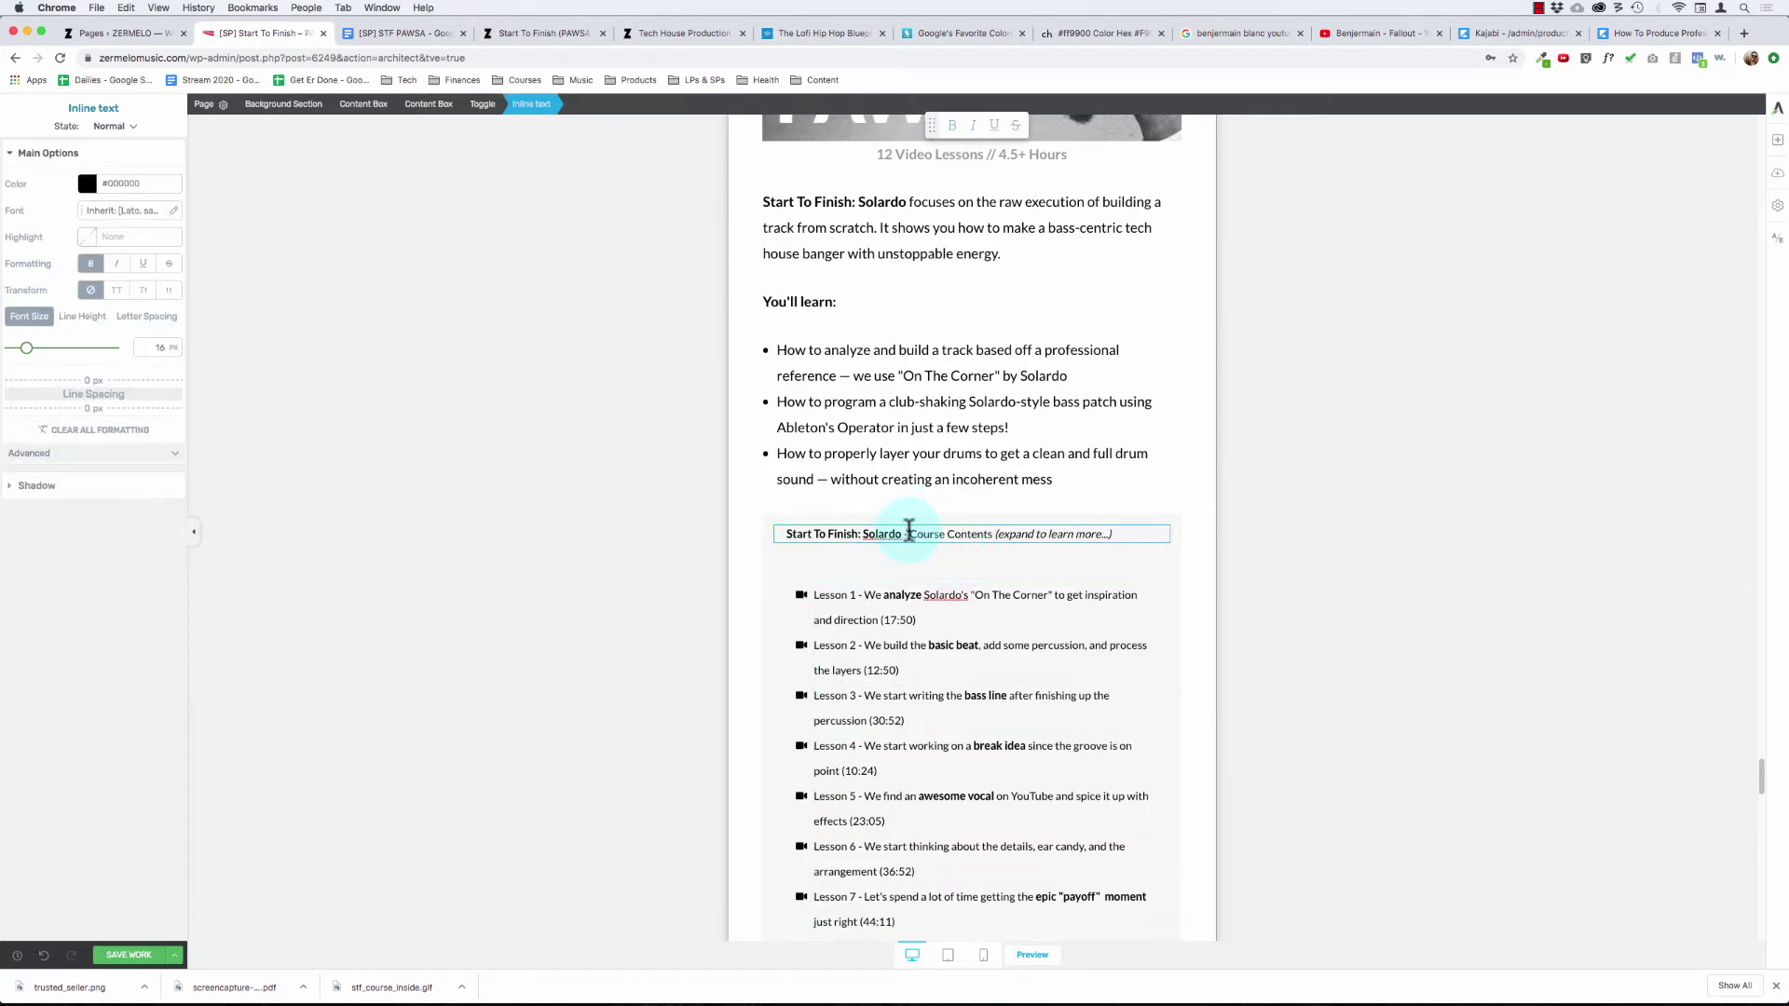
key(shift+super+Left)
key(BackSpace)
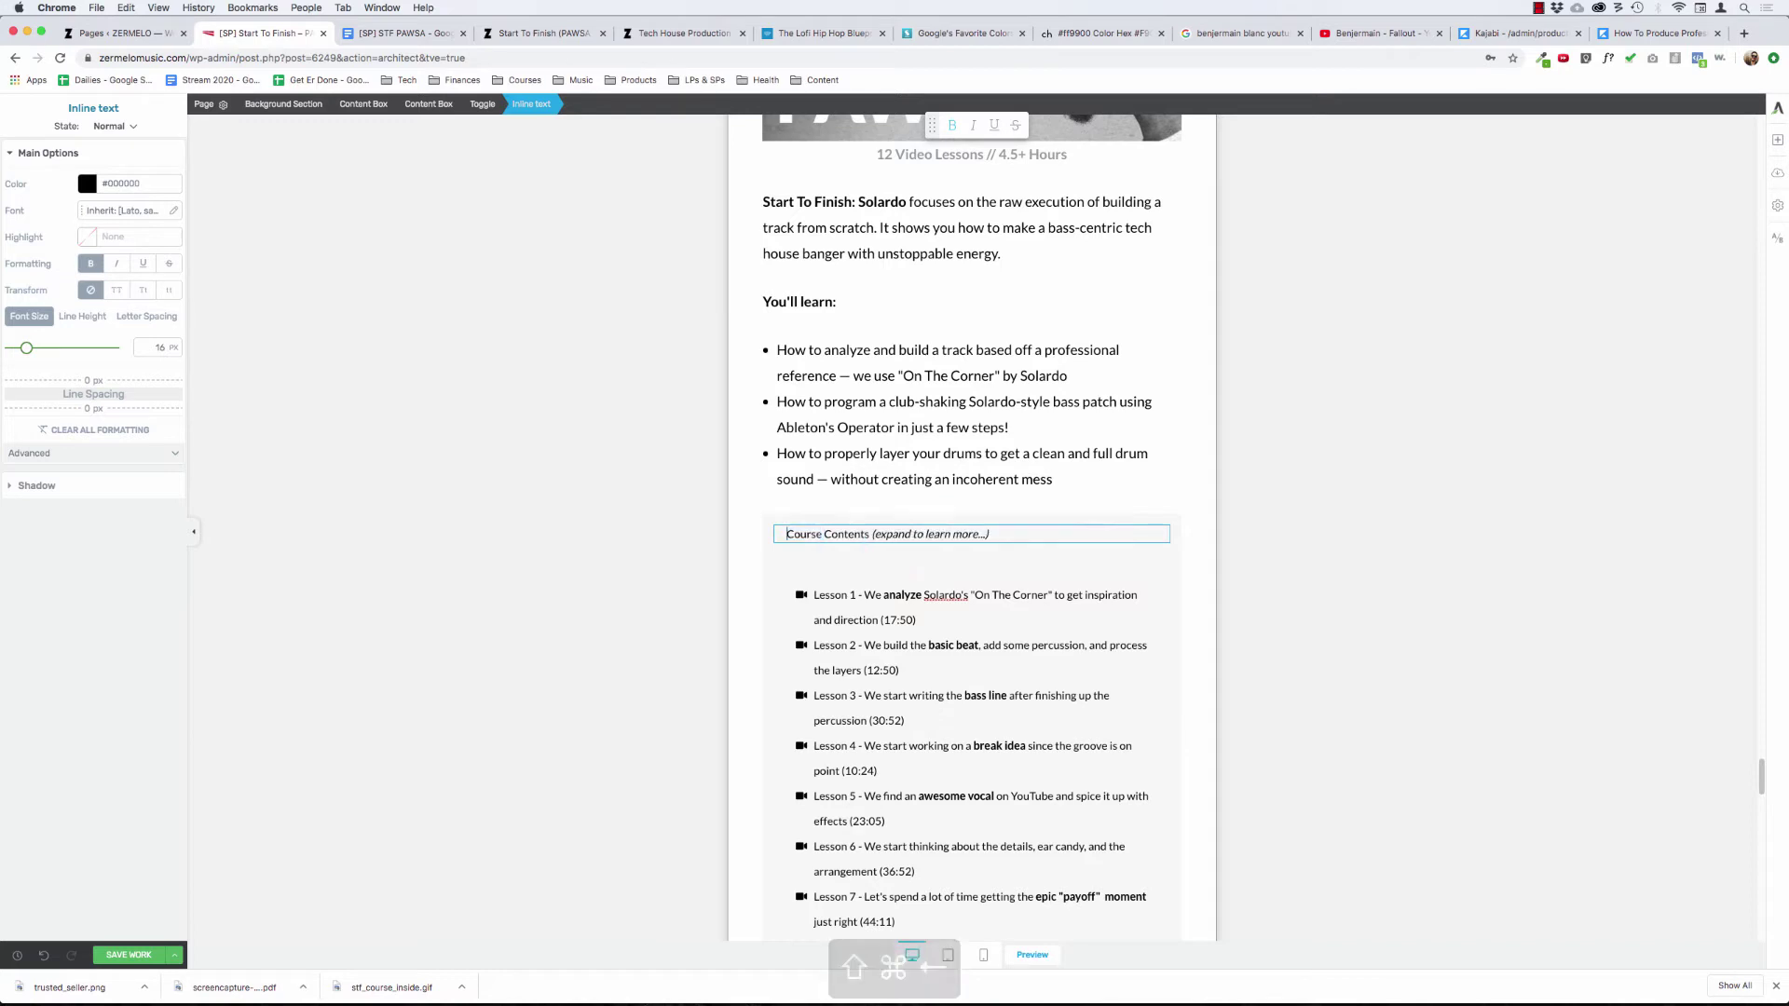
key(alt+Right)
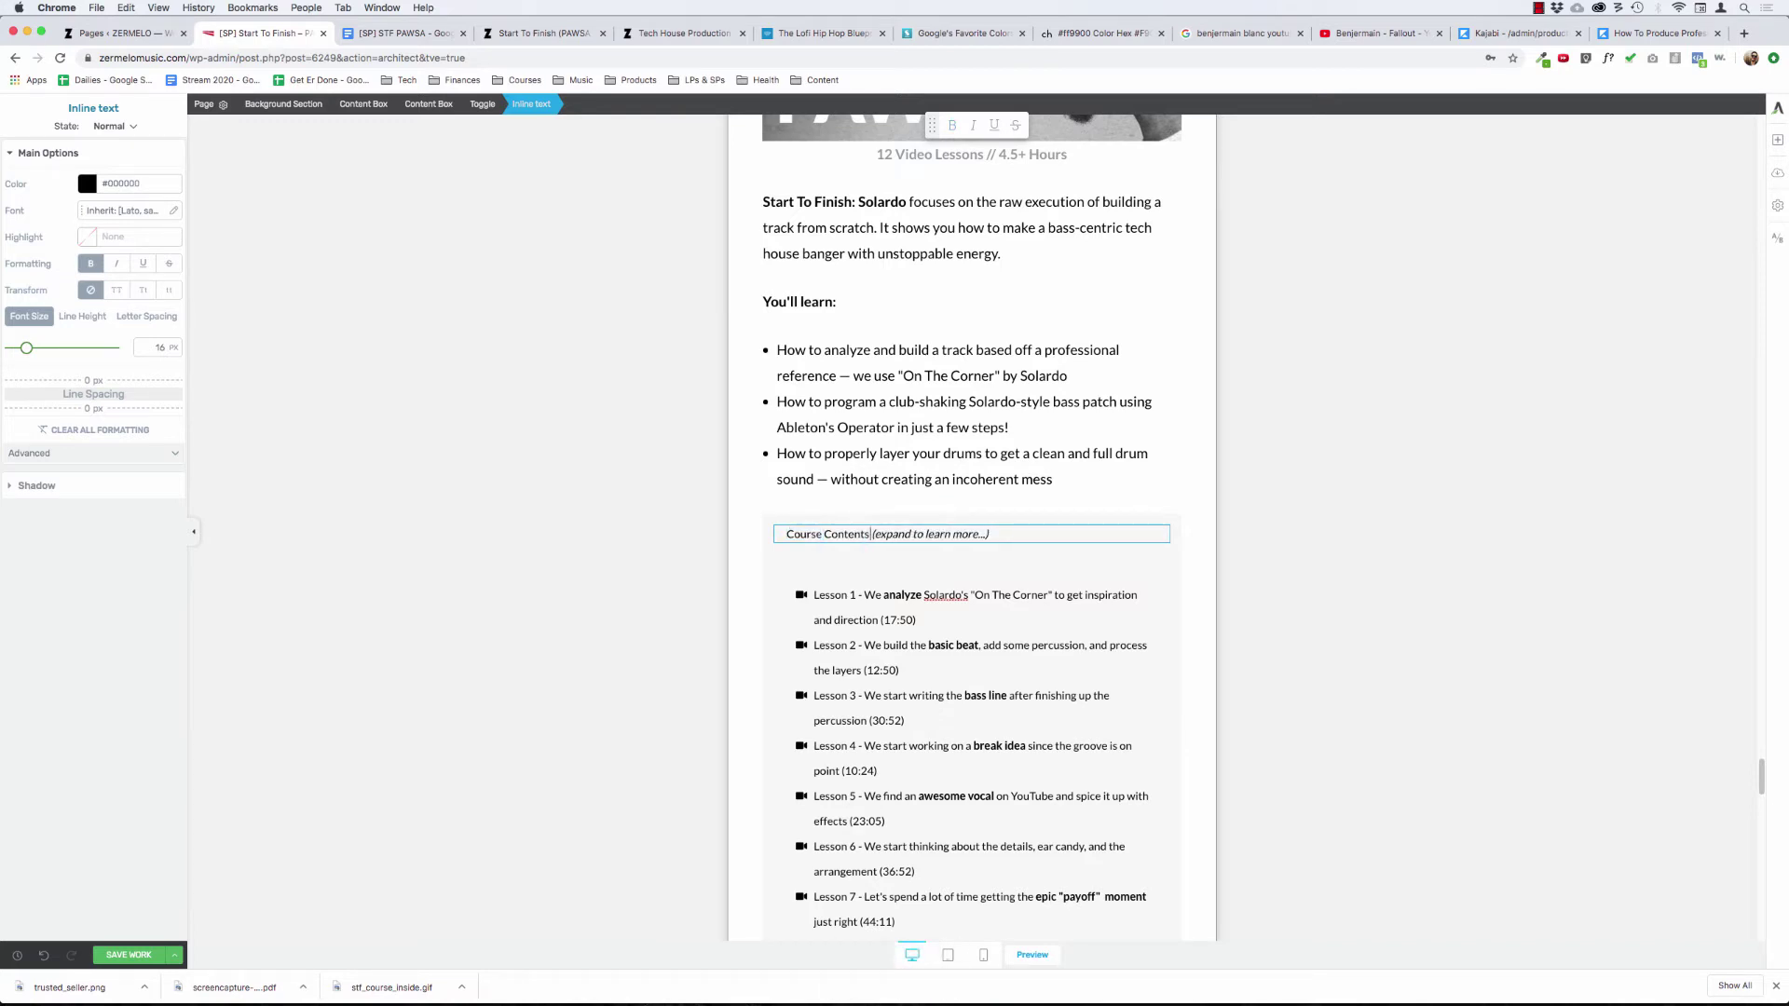
text(- 12 videos, 4.5 hours)
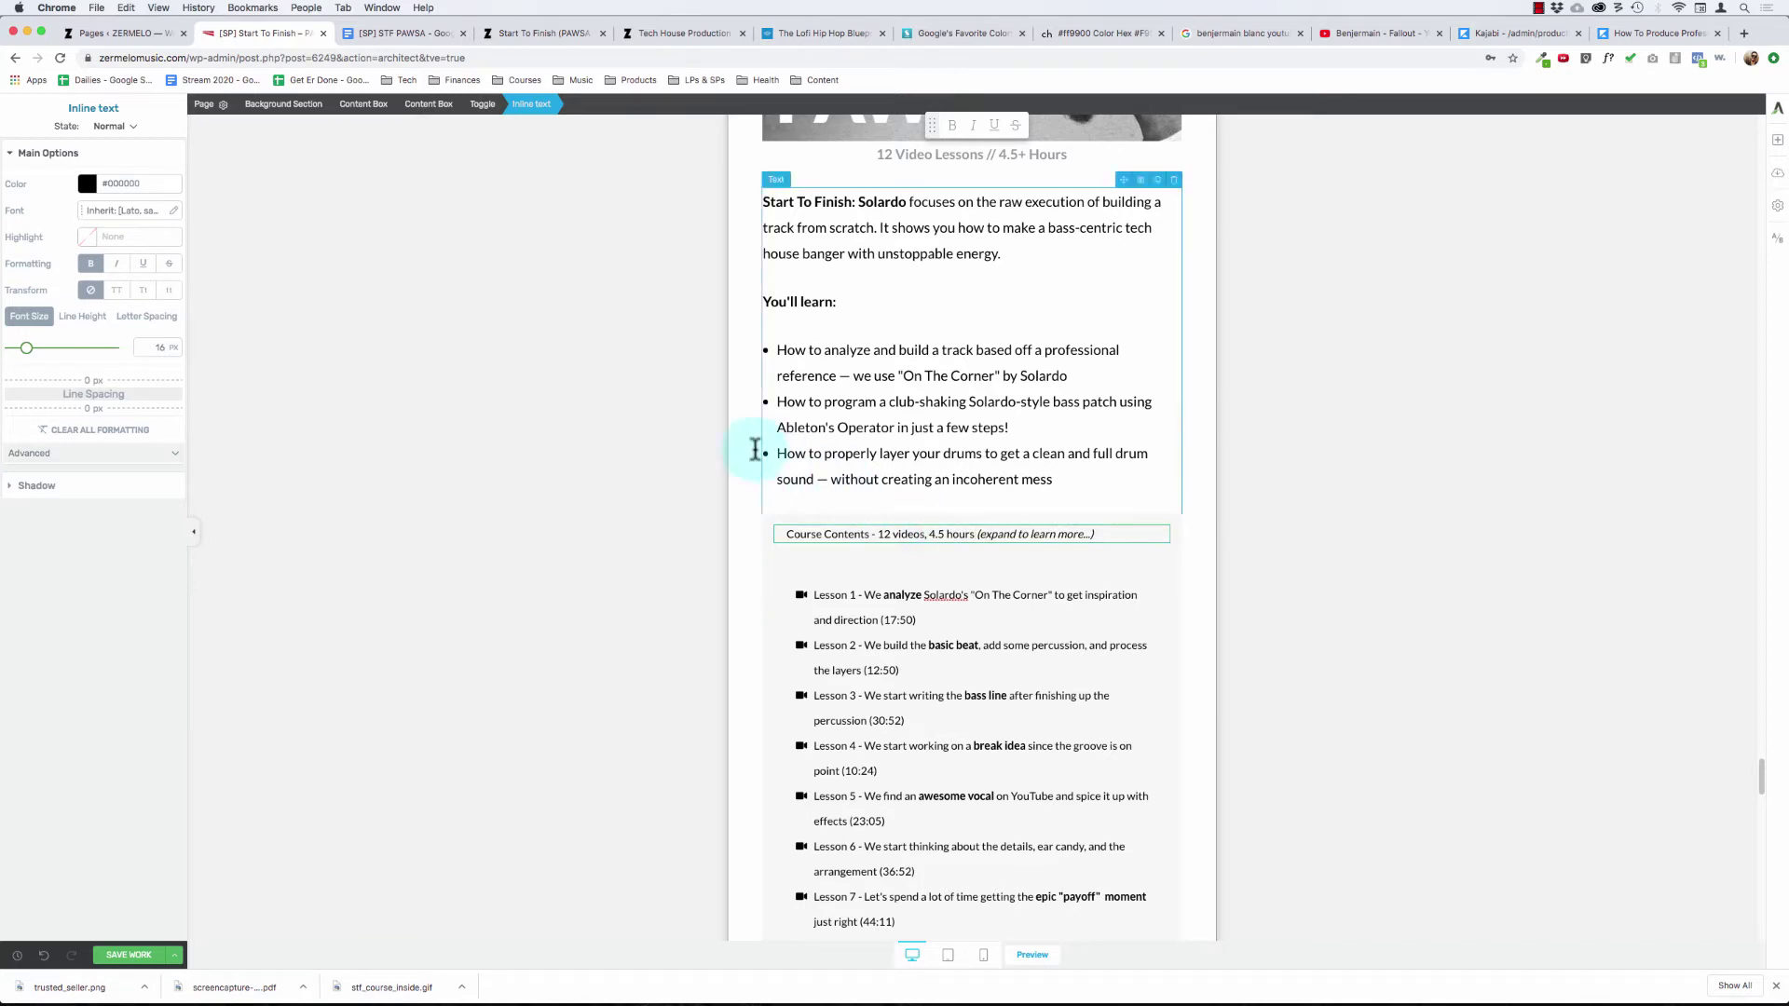
- Make the words "Course Contents" bold in the Bonus #1 toggle title
click(841, 533)
key(alt+Right)
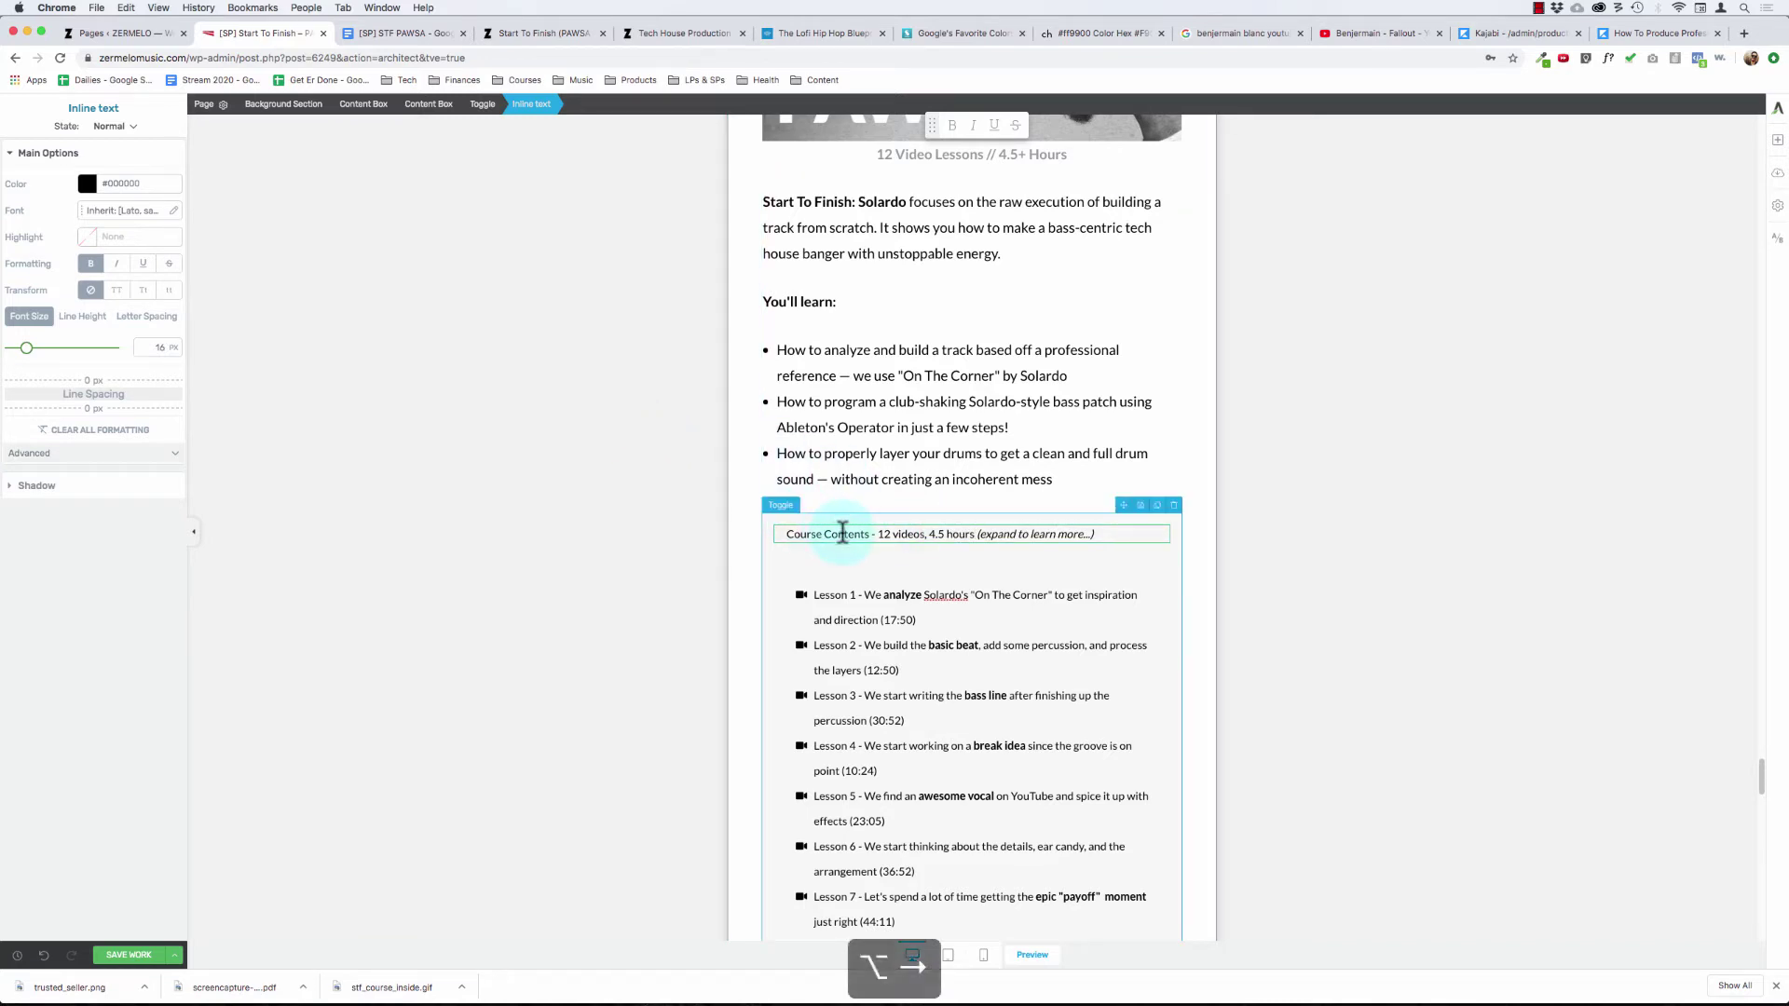
key(shift+super+Left)
key(super+b)
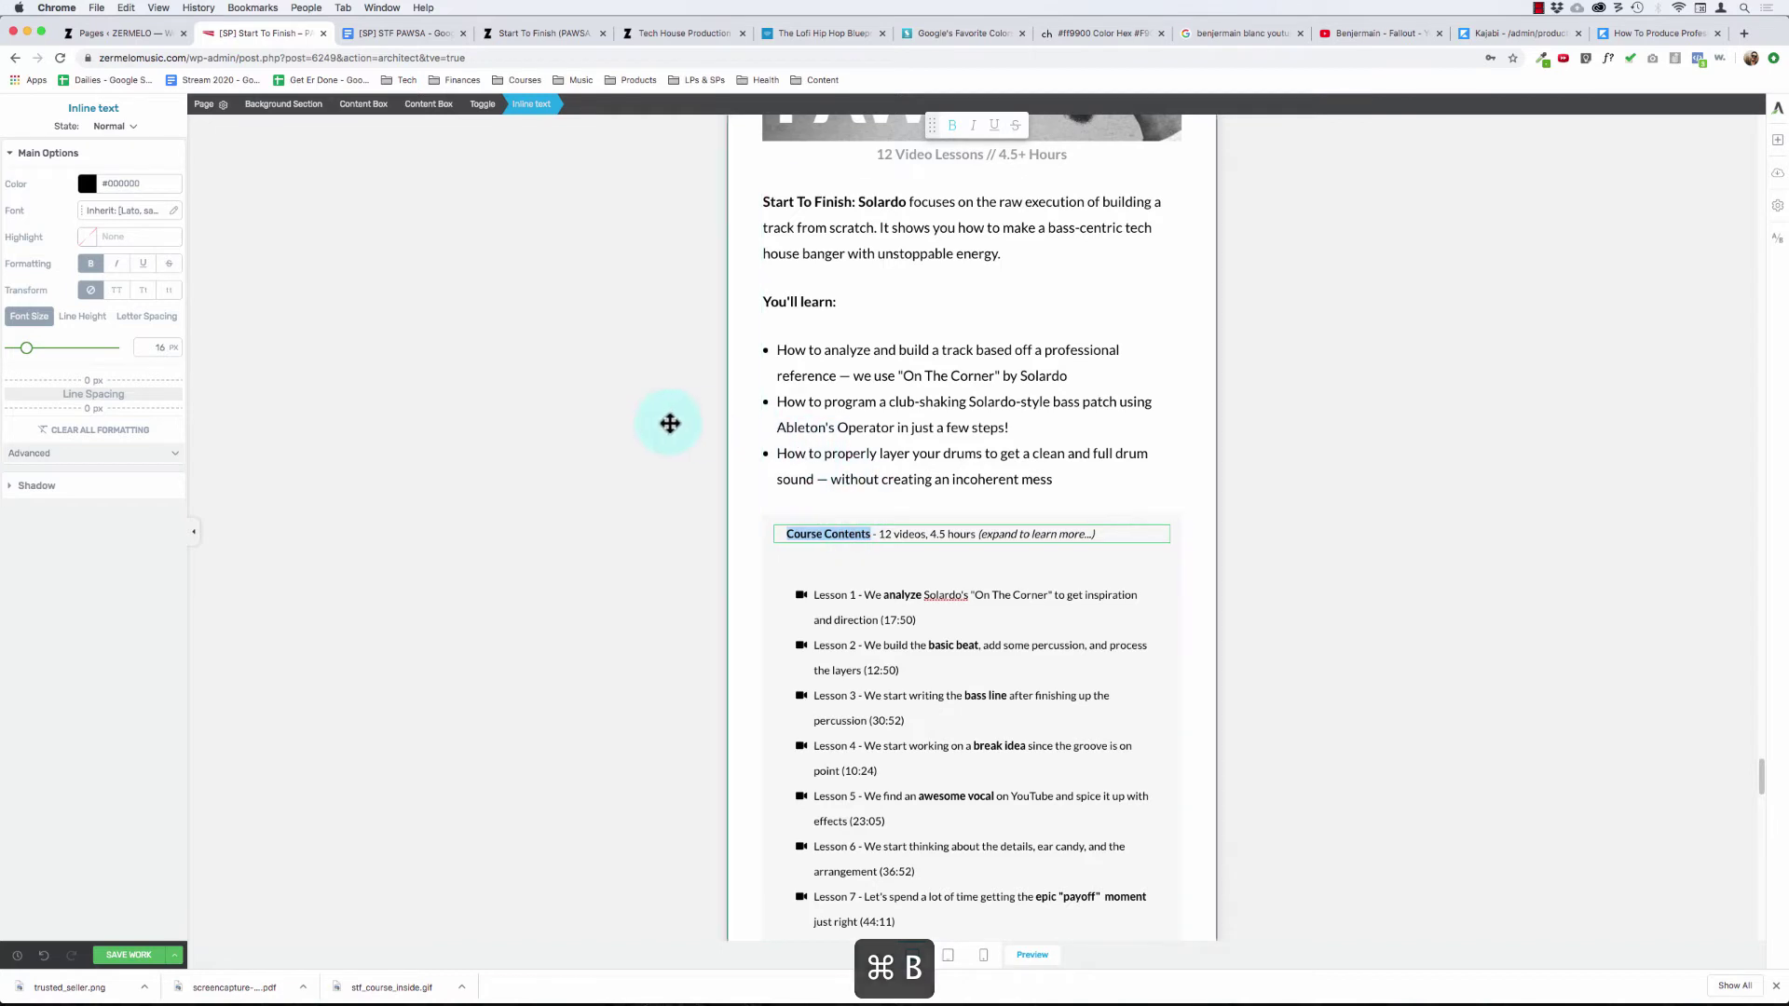
click(627, 404)
click(862, 401)
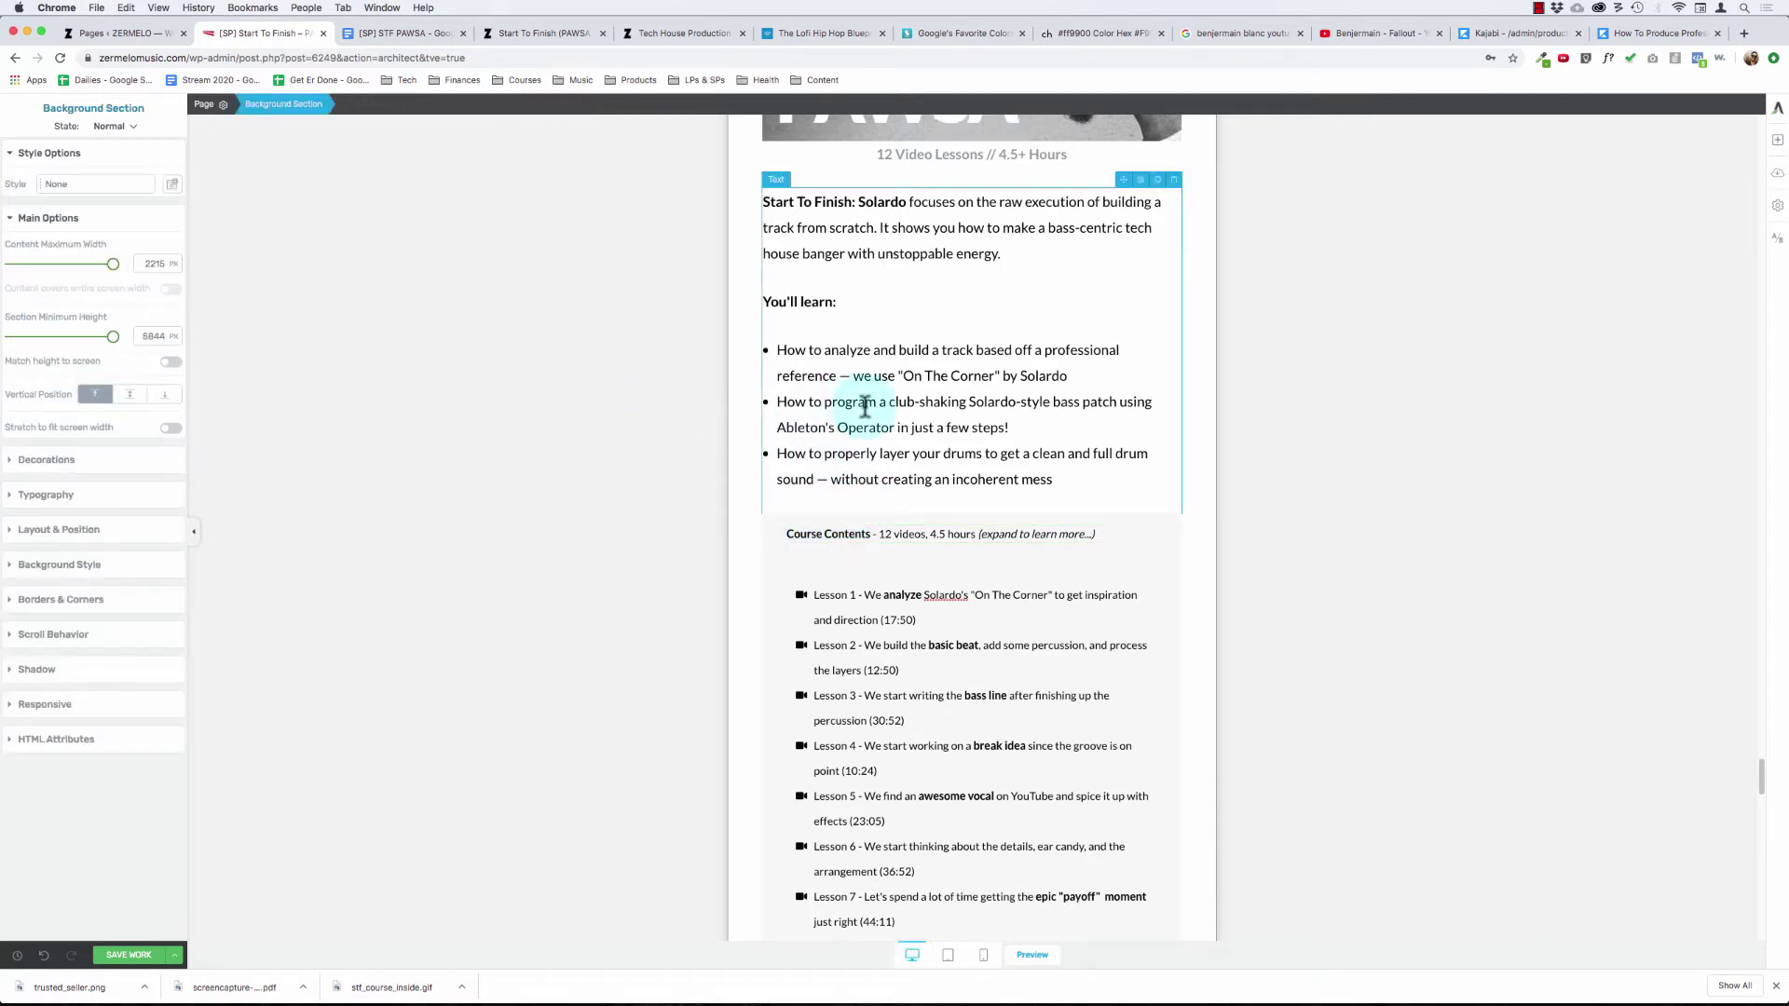
click(639, 458)
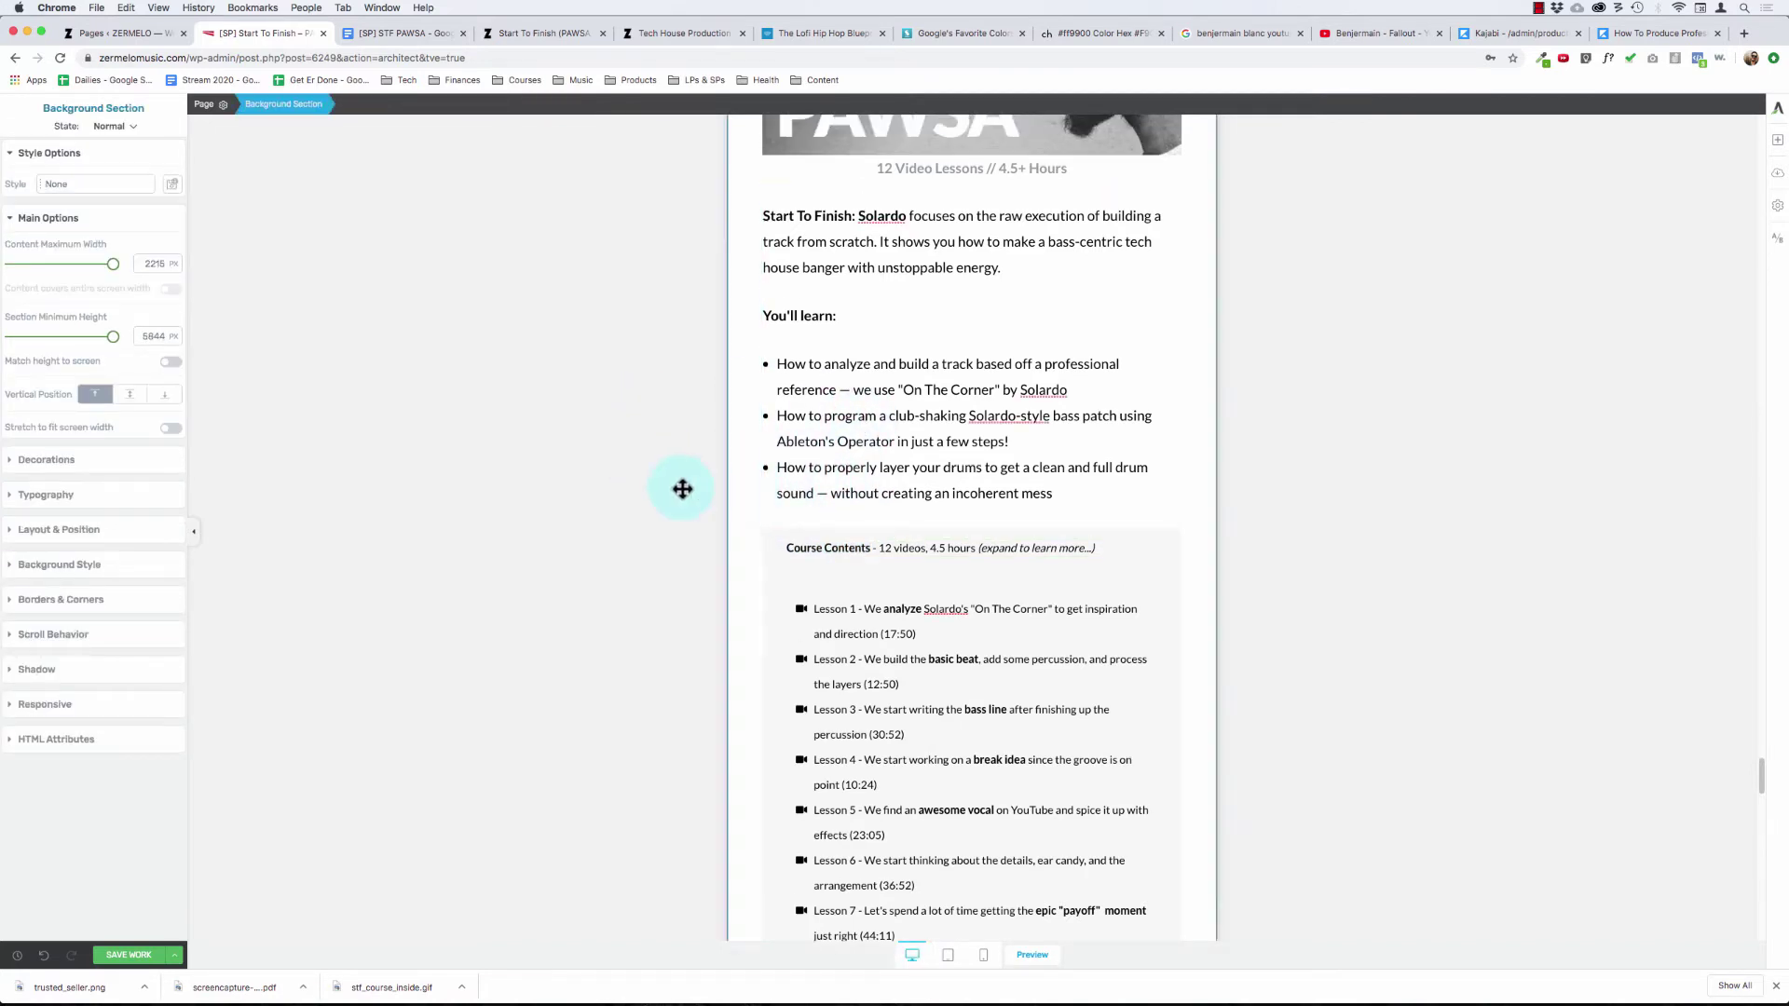
- Replace the Lesson 1 duration in the Bonus #1 course contents list with "(20 min)"
scroll(620, 480, down, 1)
click(857, 580)
click(858, 583)
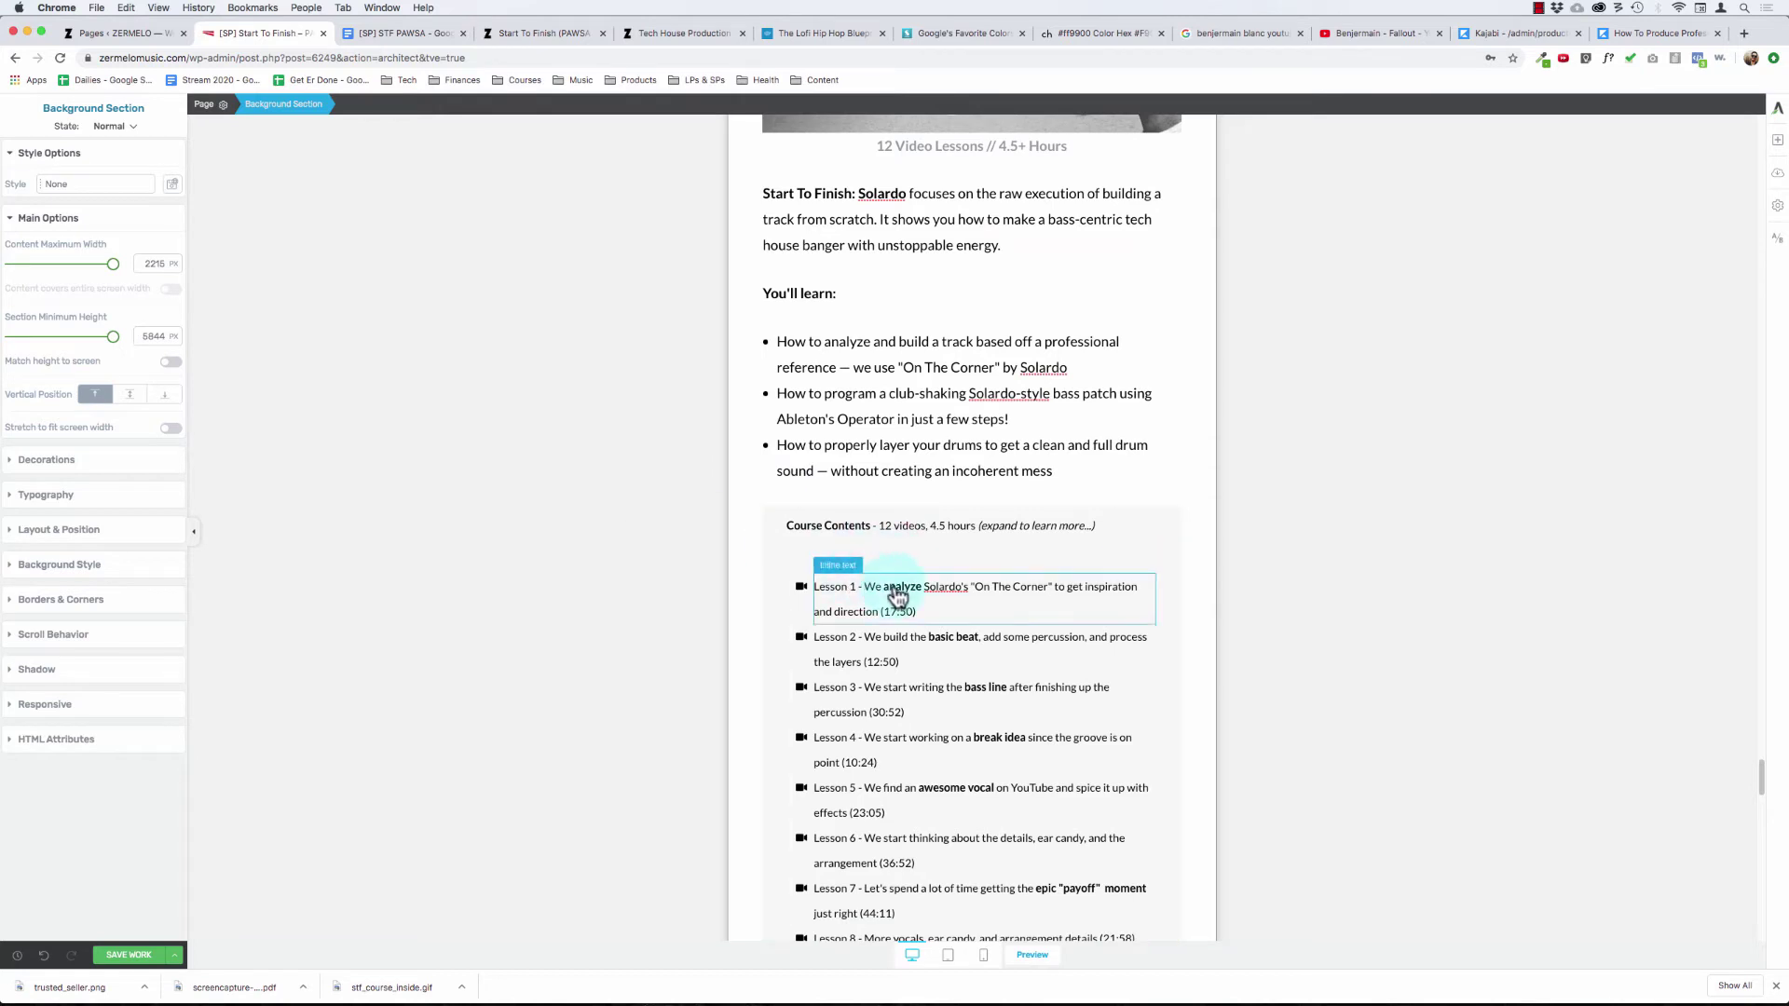
click(897, 615)
click(925, 628)
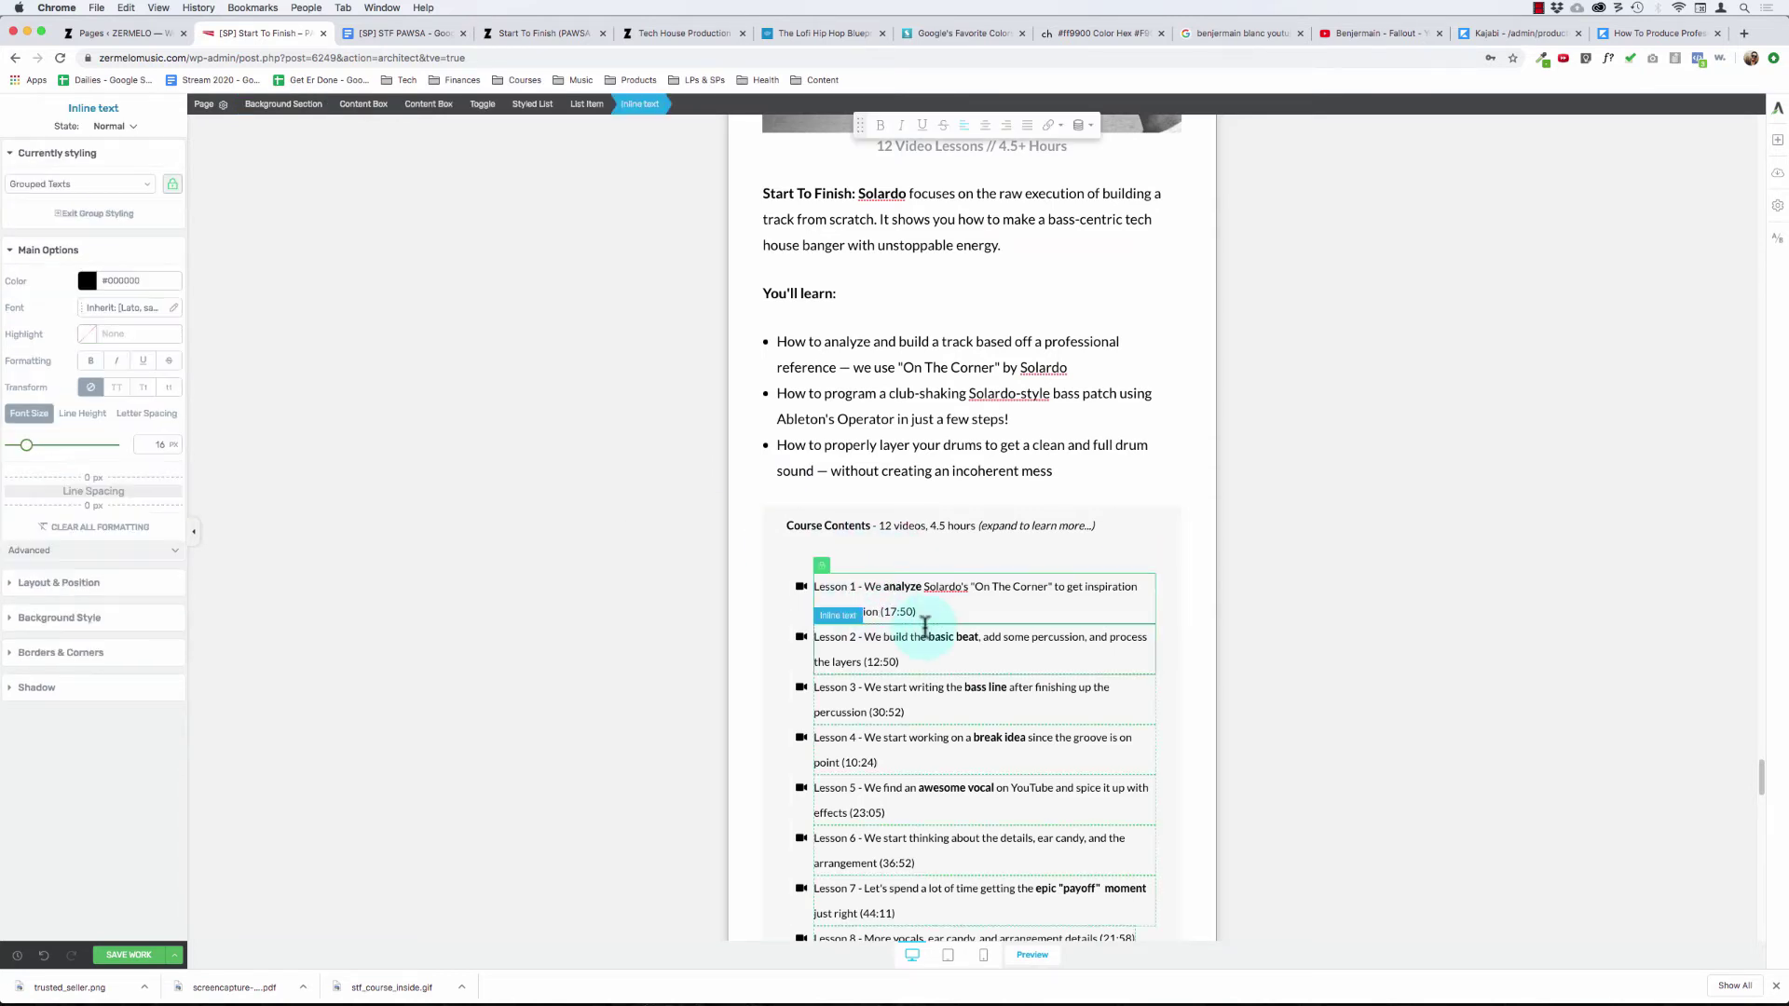
key(shift+super+Right)
key(Right)
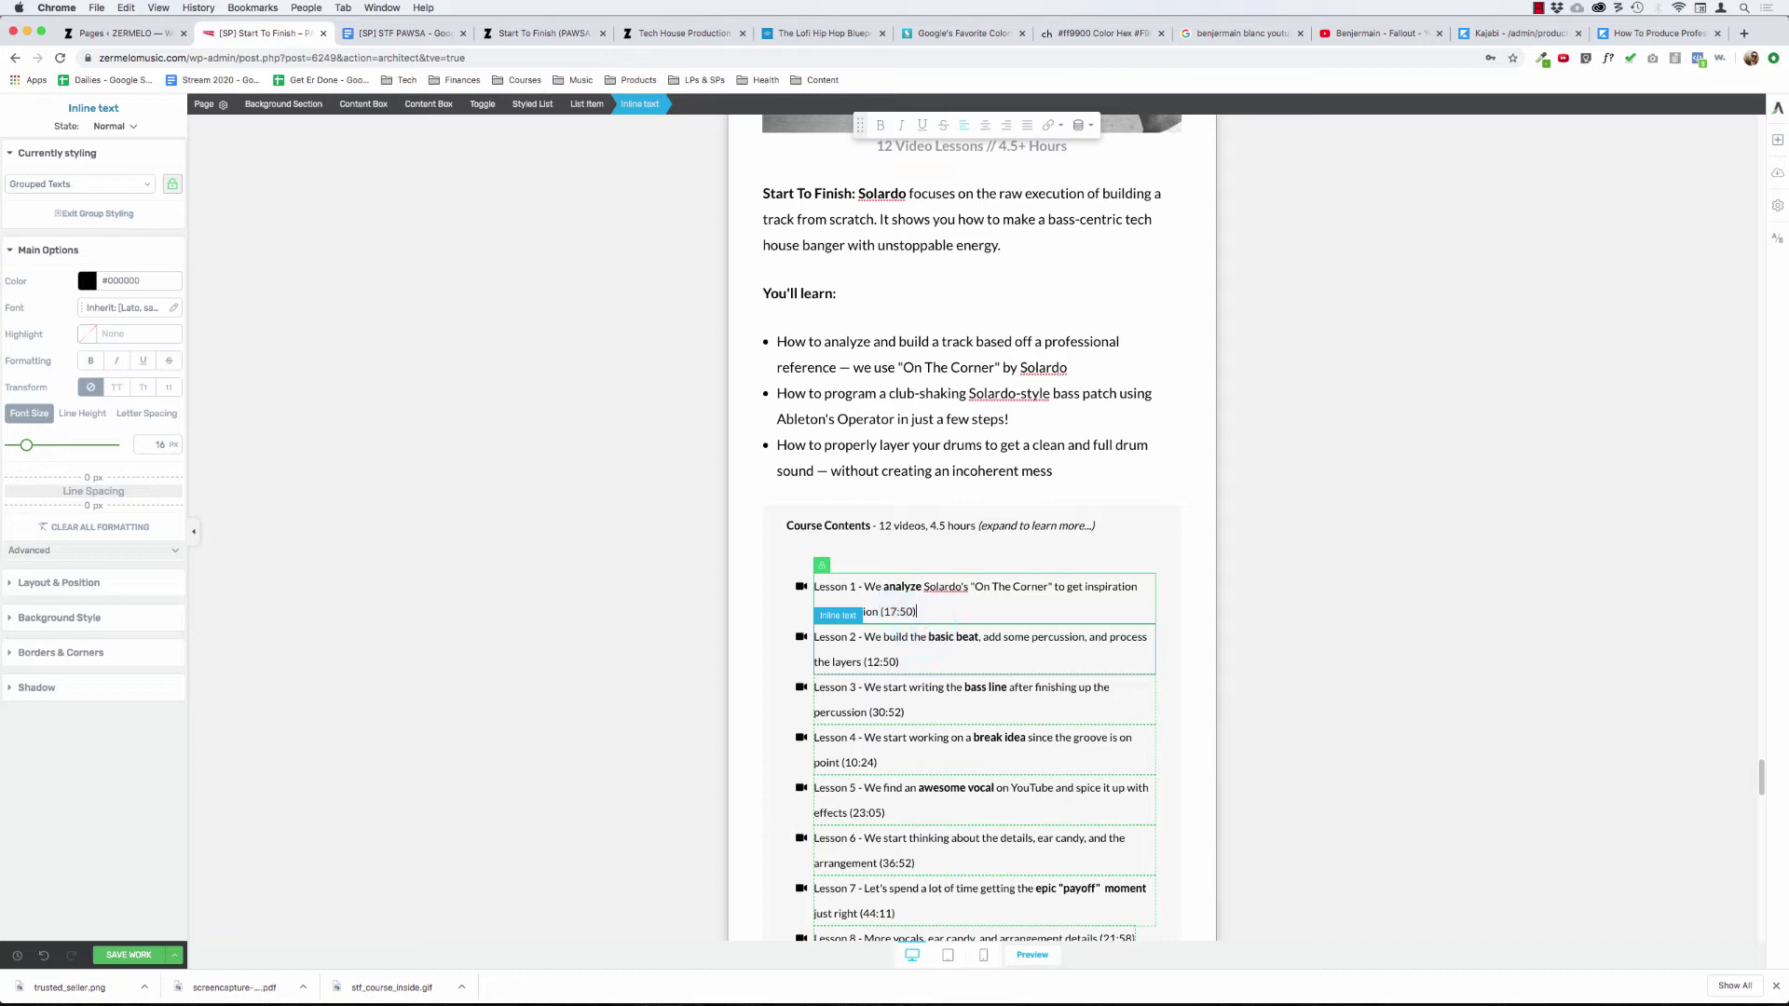
key(alt+BackSpace)
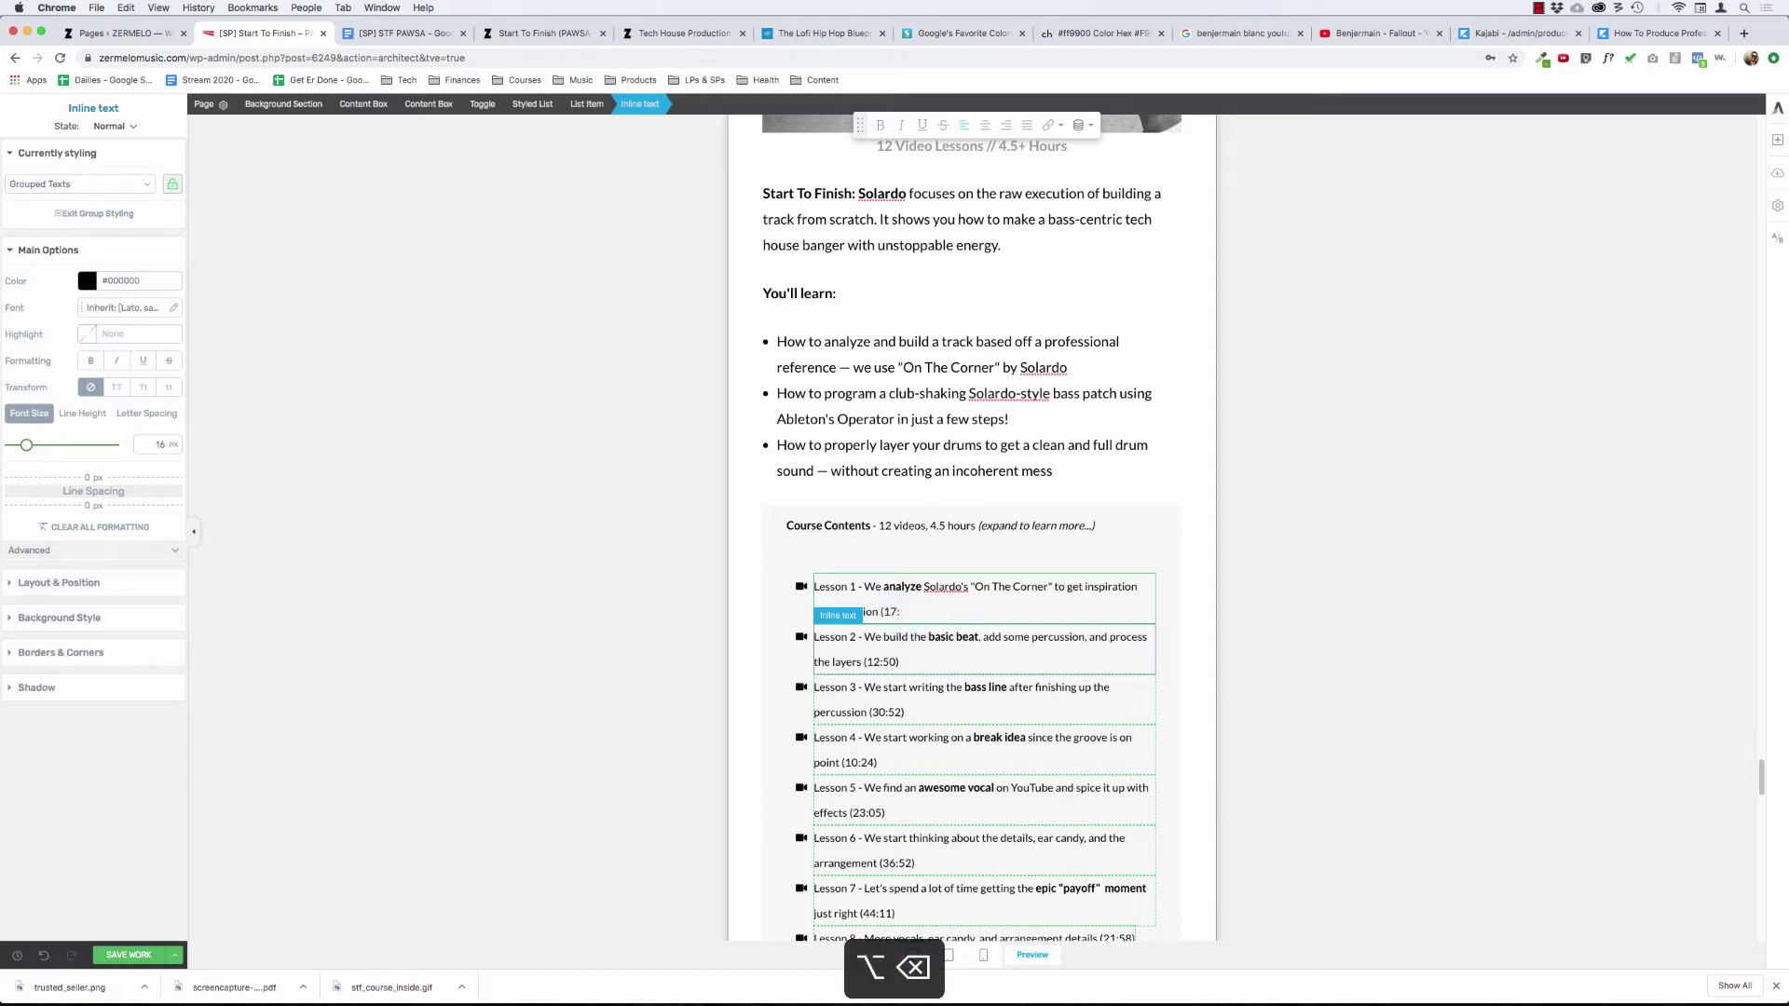
key(alt+BackSpace)
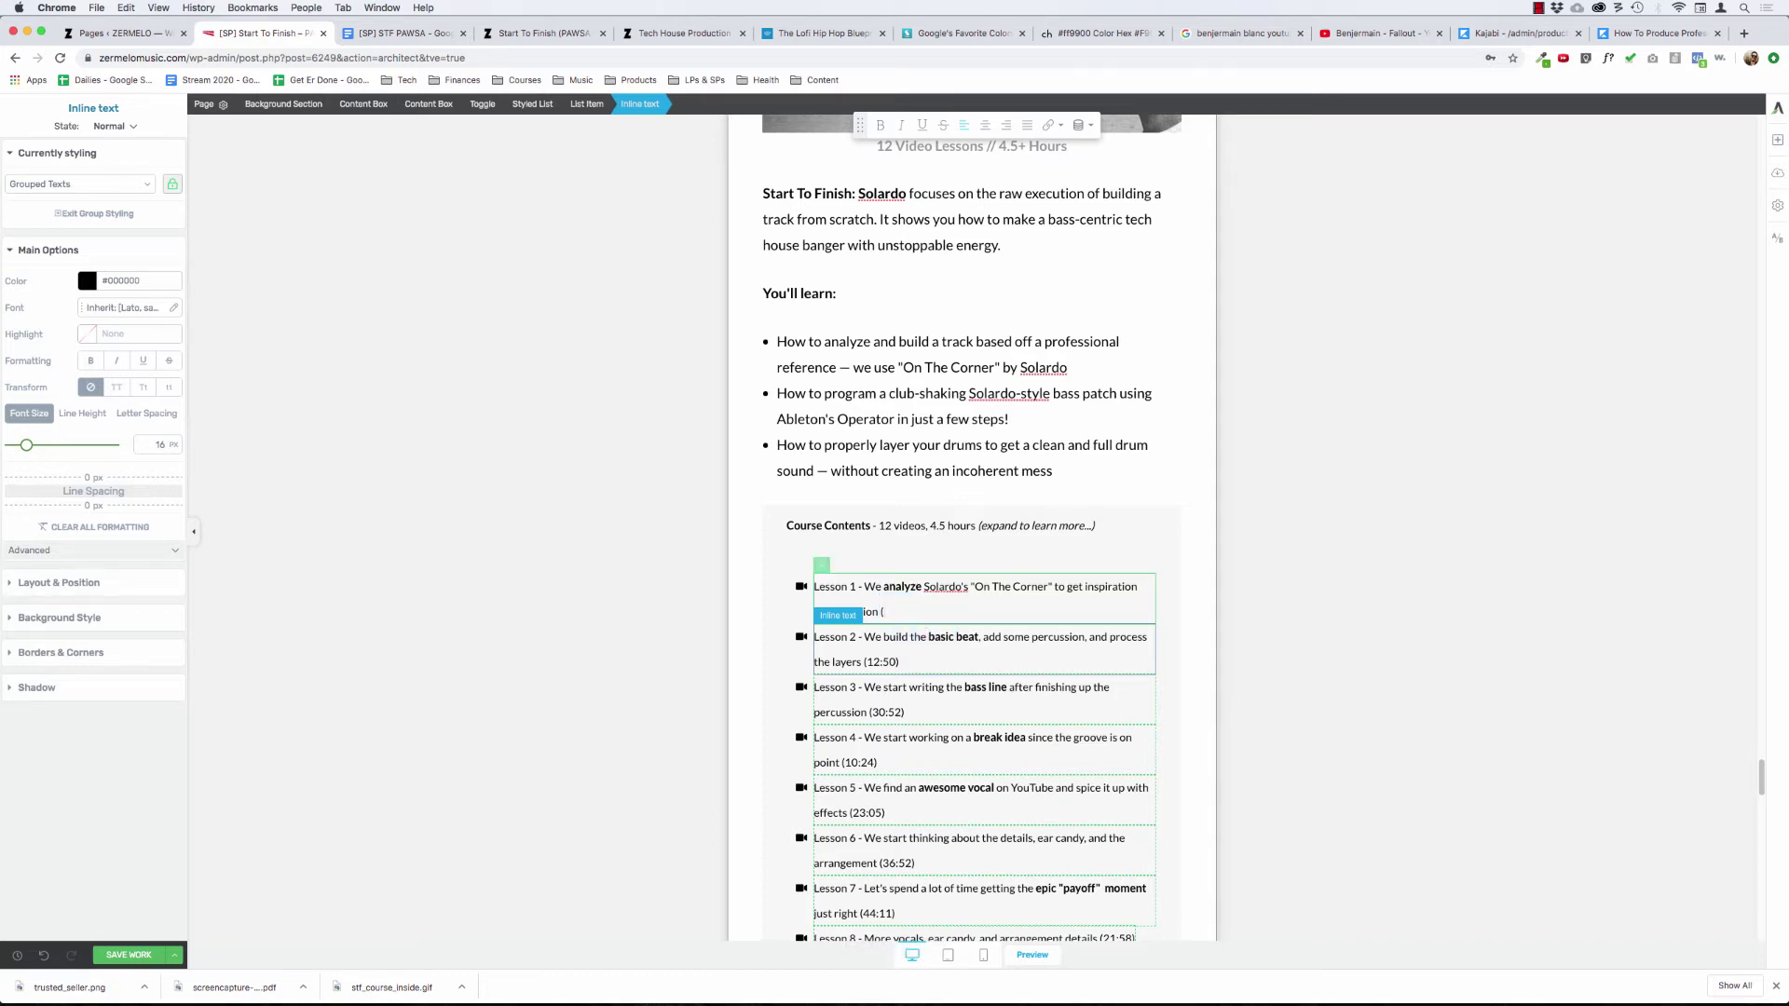
text(20 min))
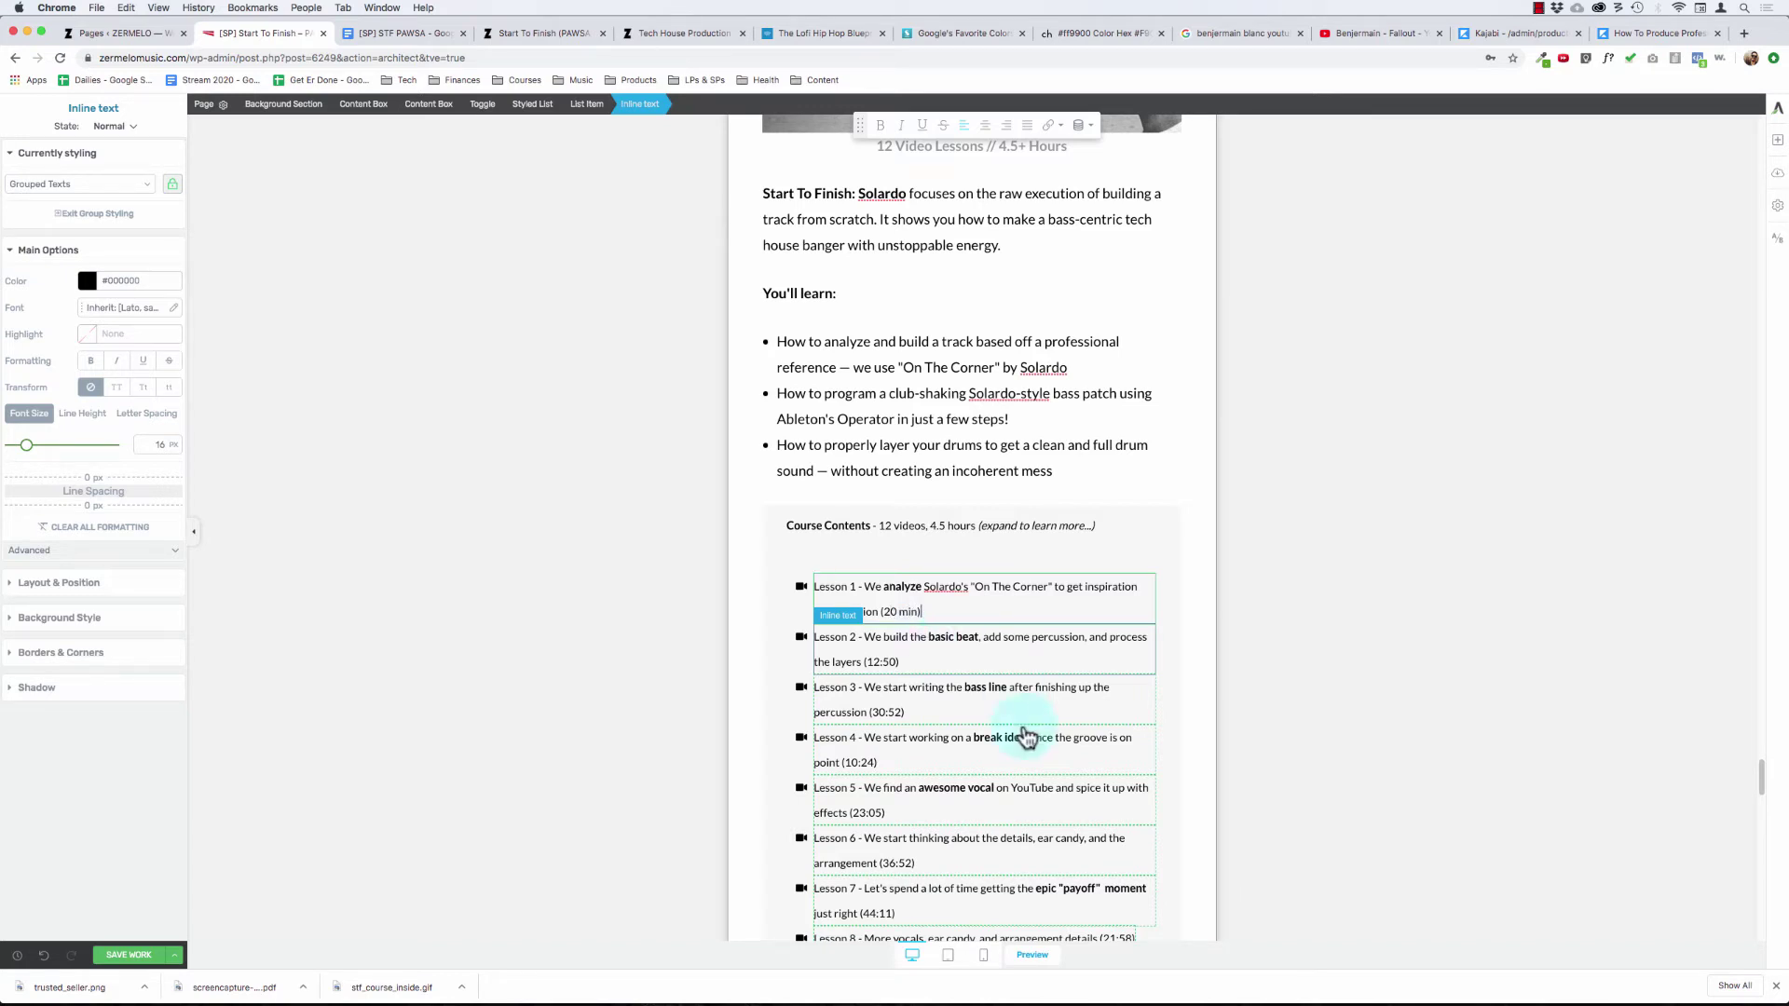
- Change the Lesson 2 duration in the course contents list to "(10 min)"
click(1025, 738)
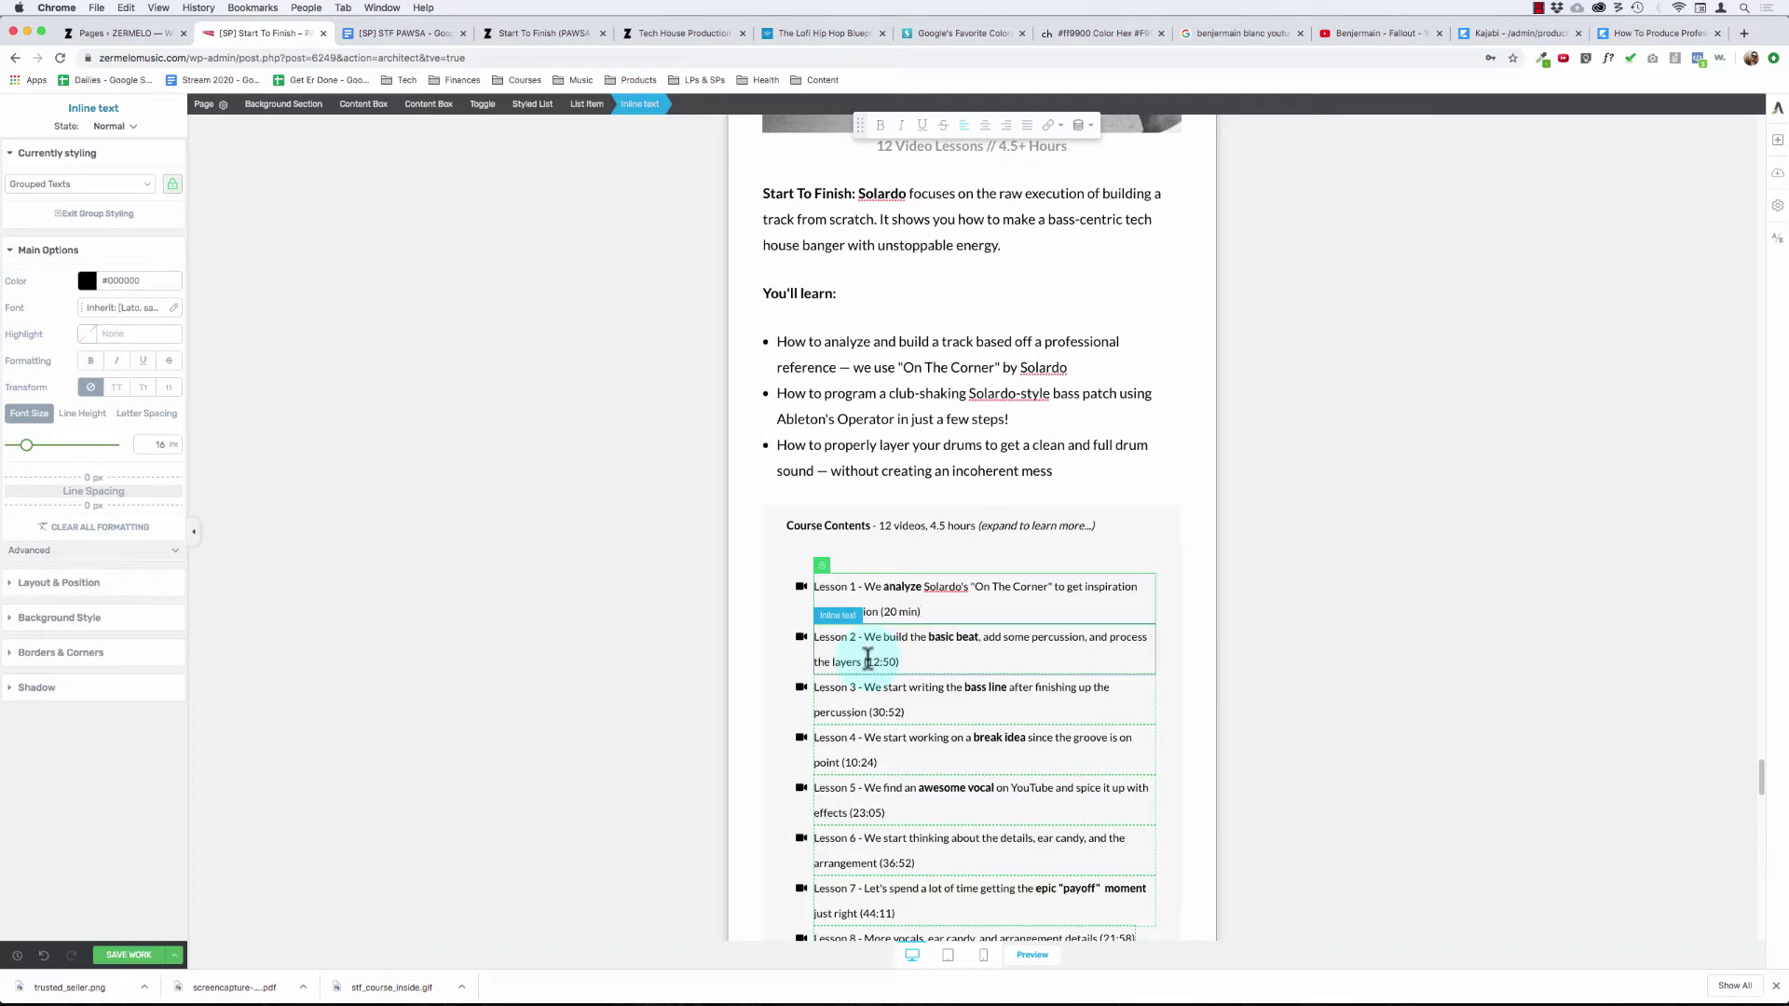
click(868, 662)
scroll(868, 659, down, 5)
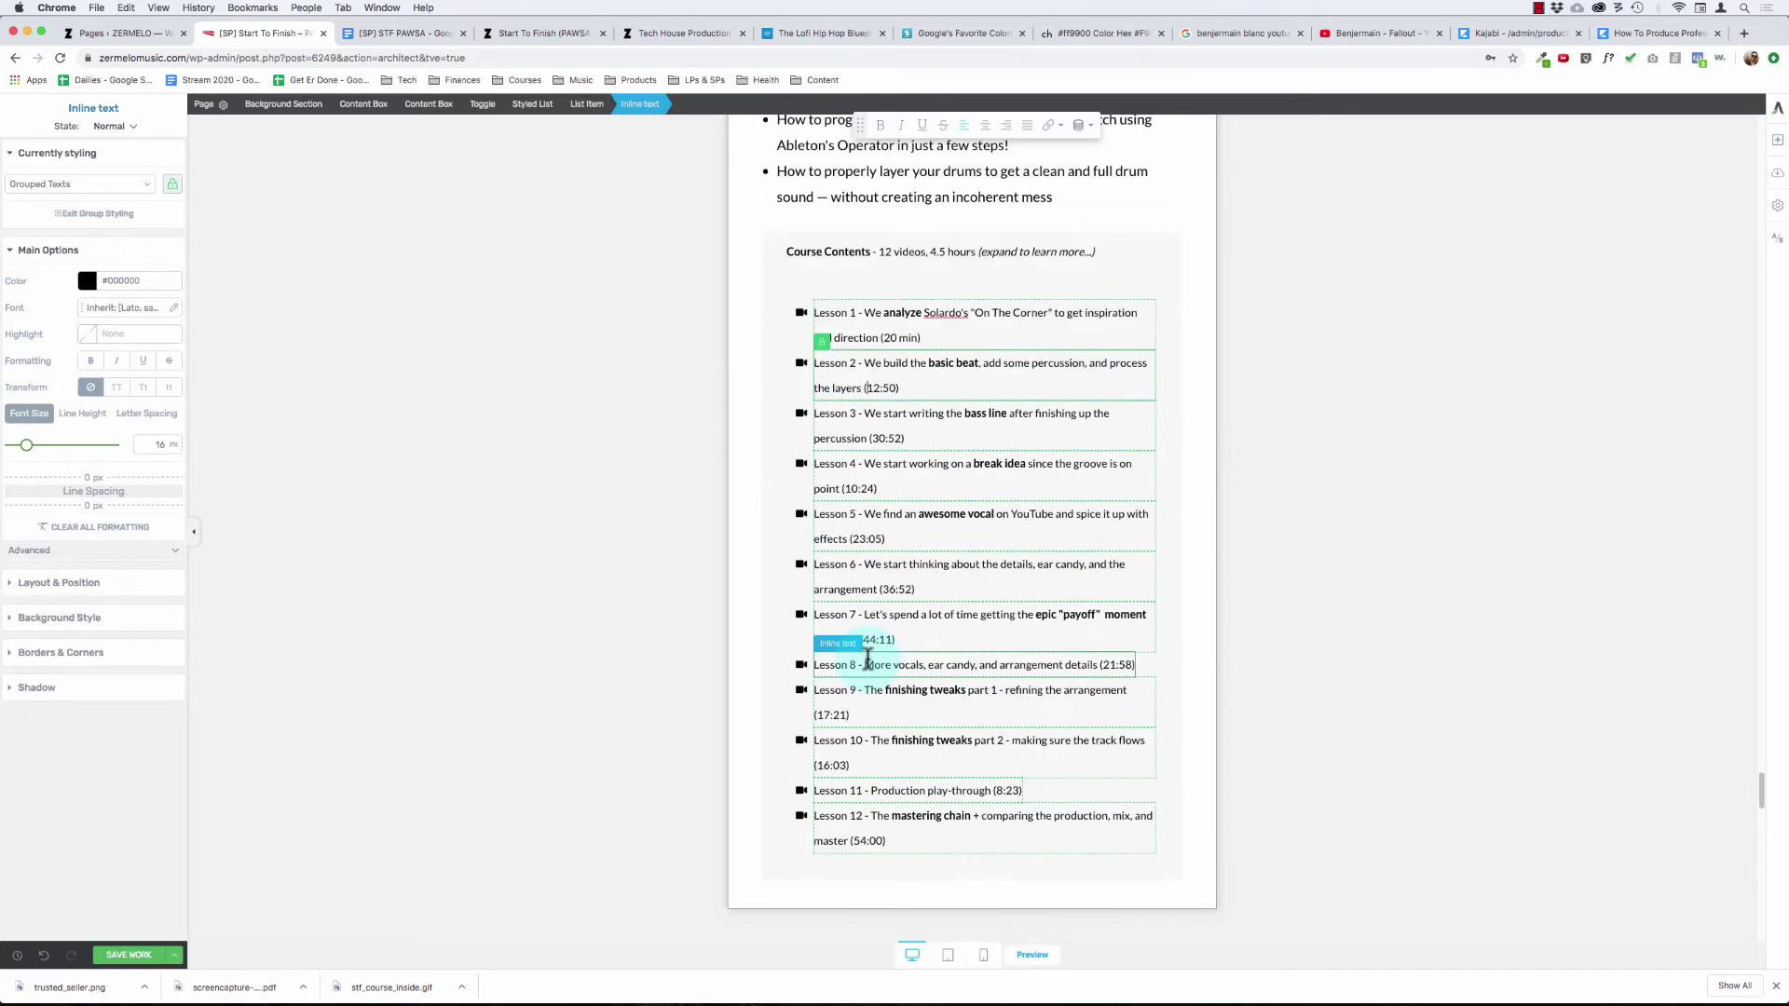
scroll(867, 660, up, 2)
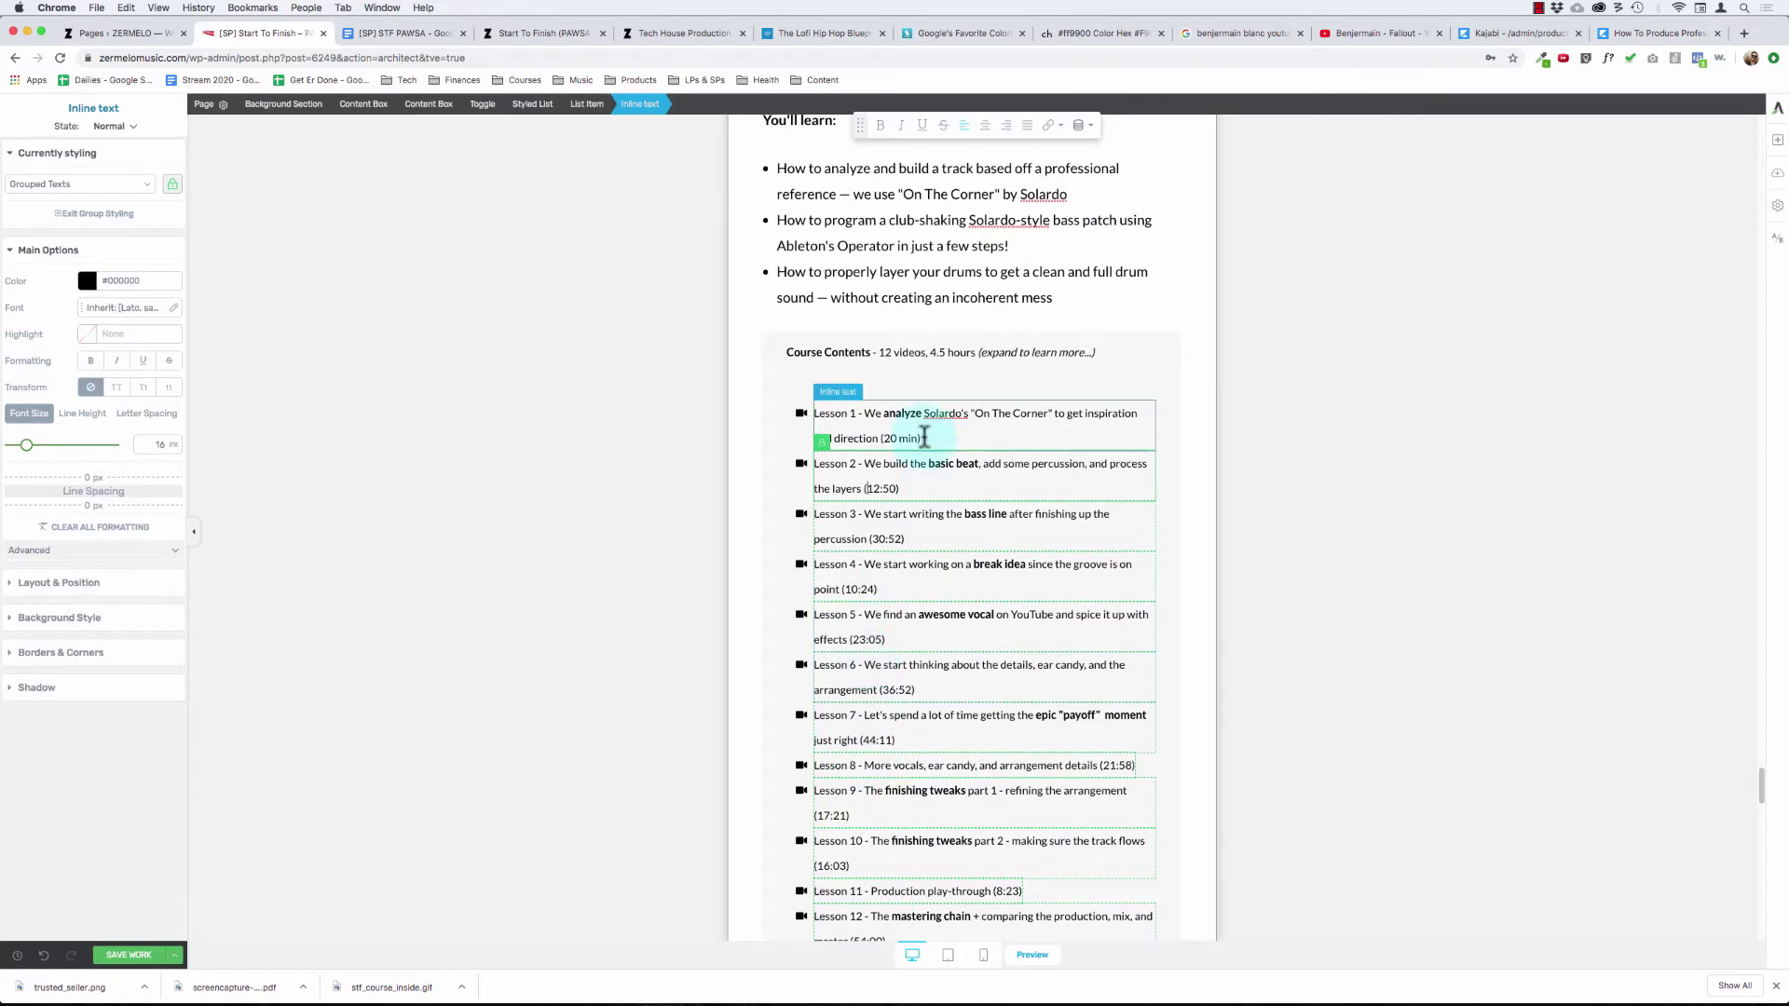
drag(867, 488, 896, 489)
text(10 min)
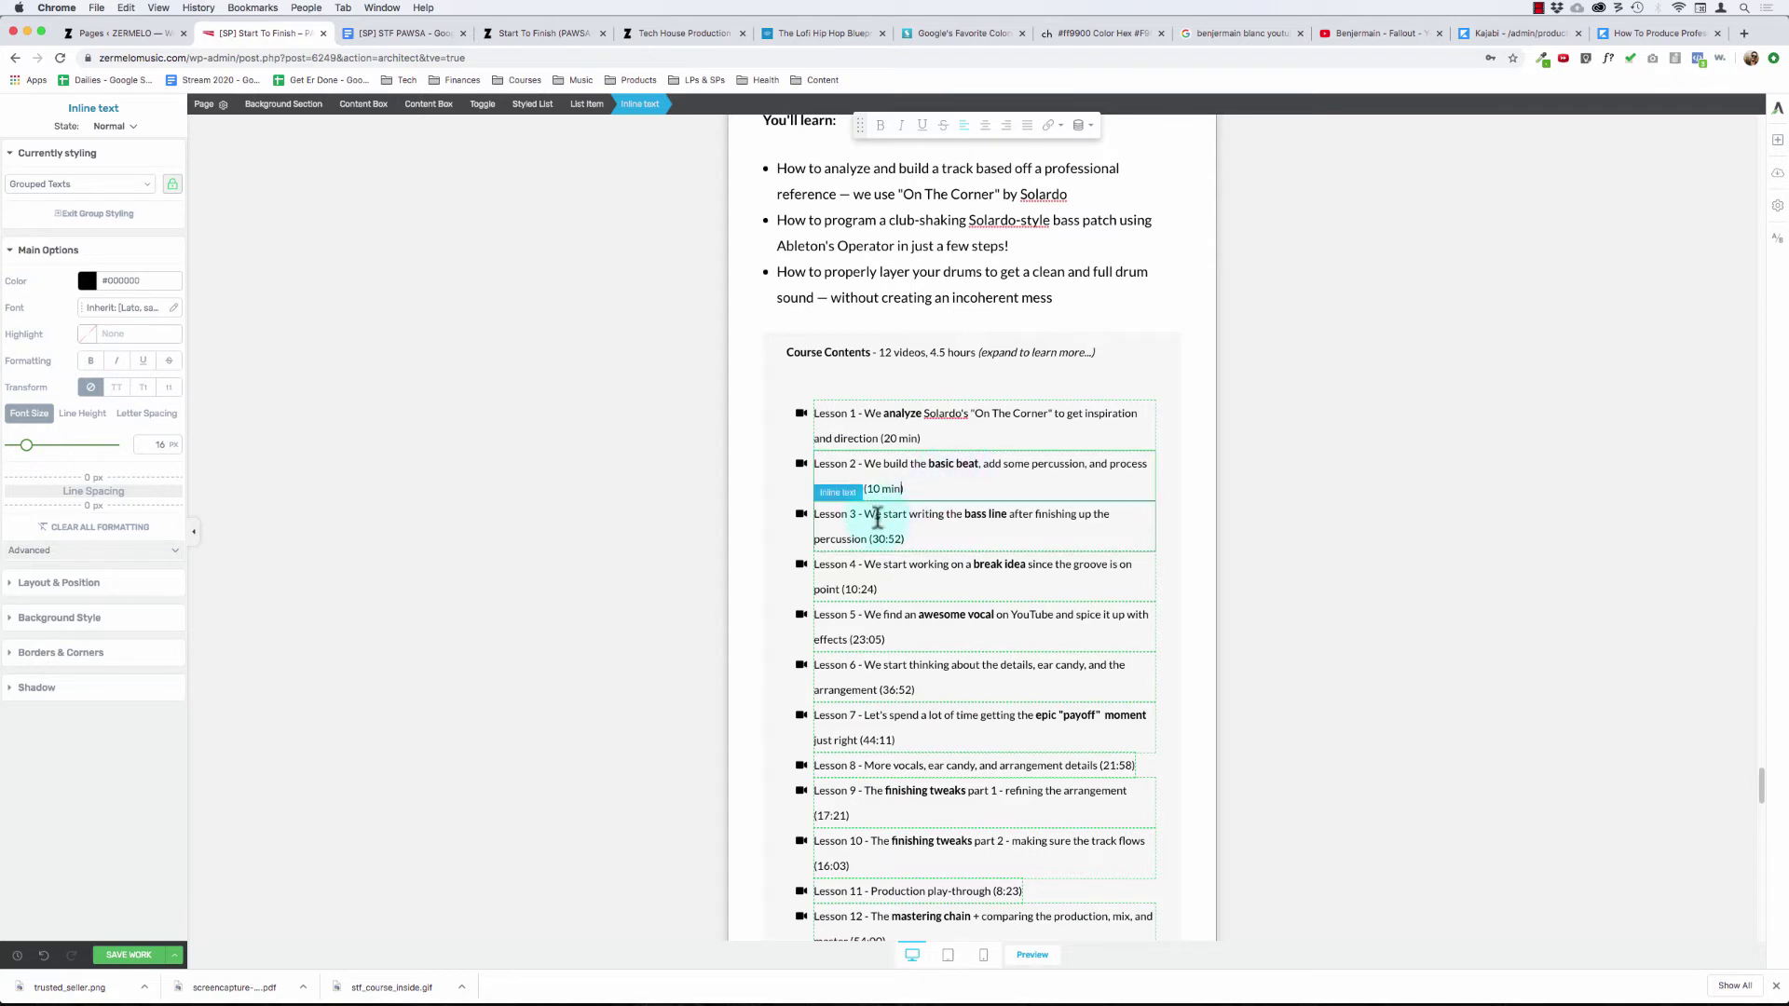
- Change the Lesson 3 duration to "(30 min)" and the Lesson 4 duration to "(10 min)"
click(885, 538)
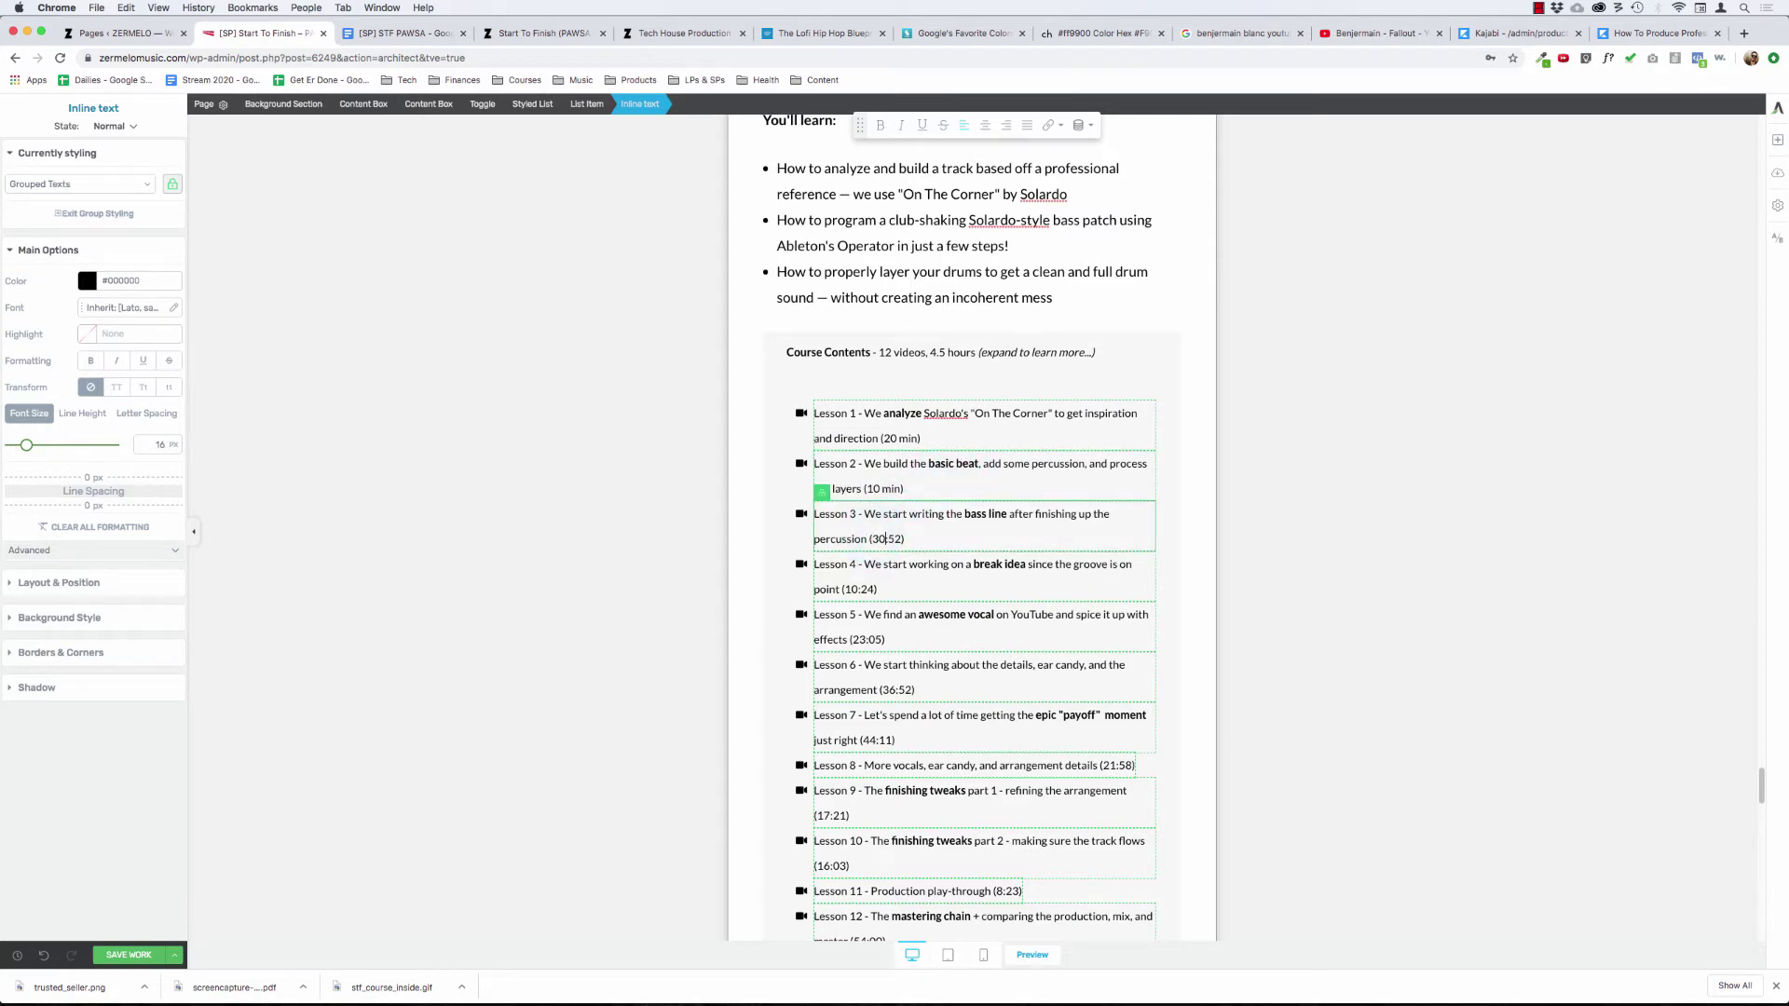
text(min)
key(Delete)
key(Delete)
key(Delete)
click(859, 584)
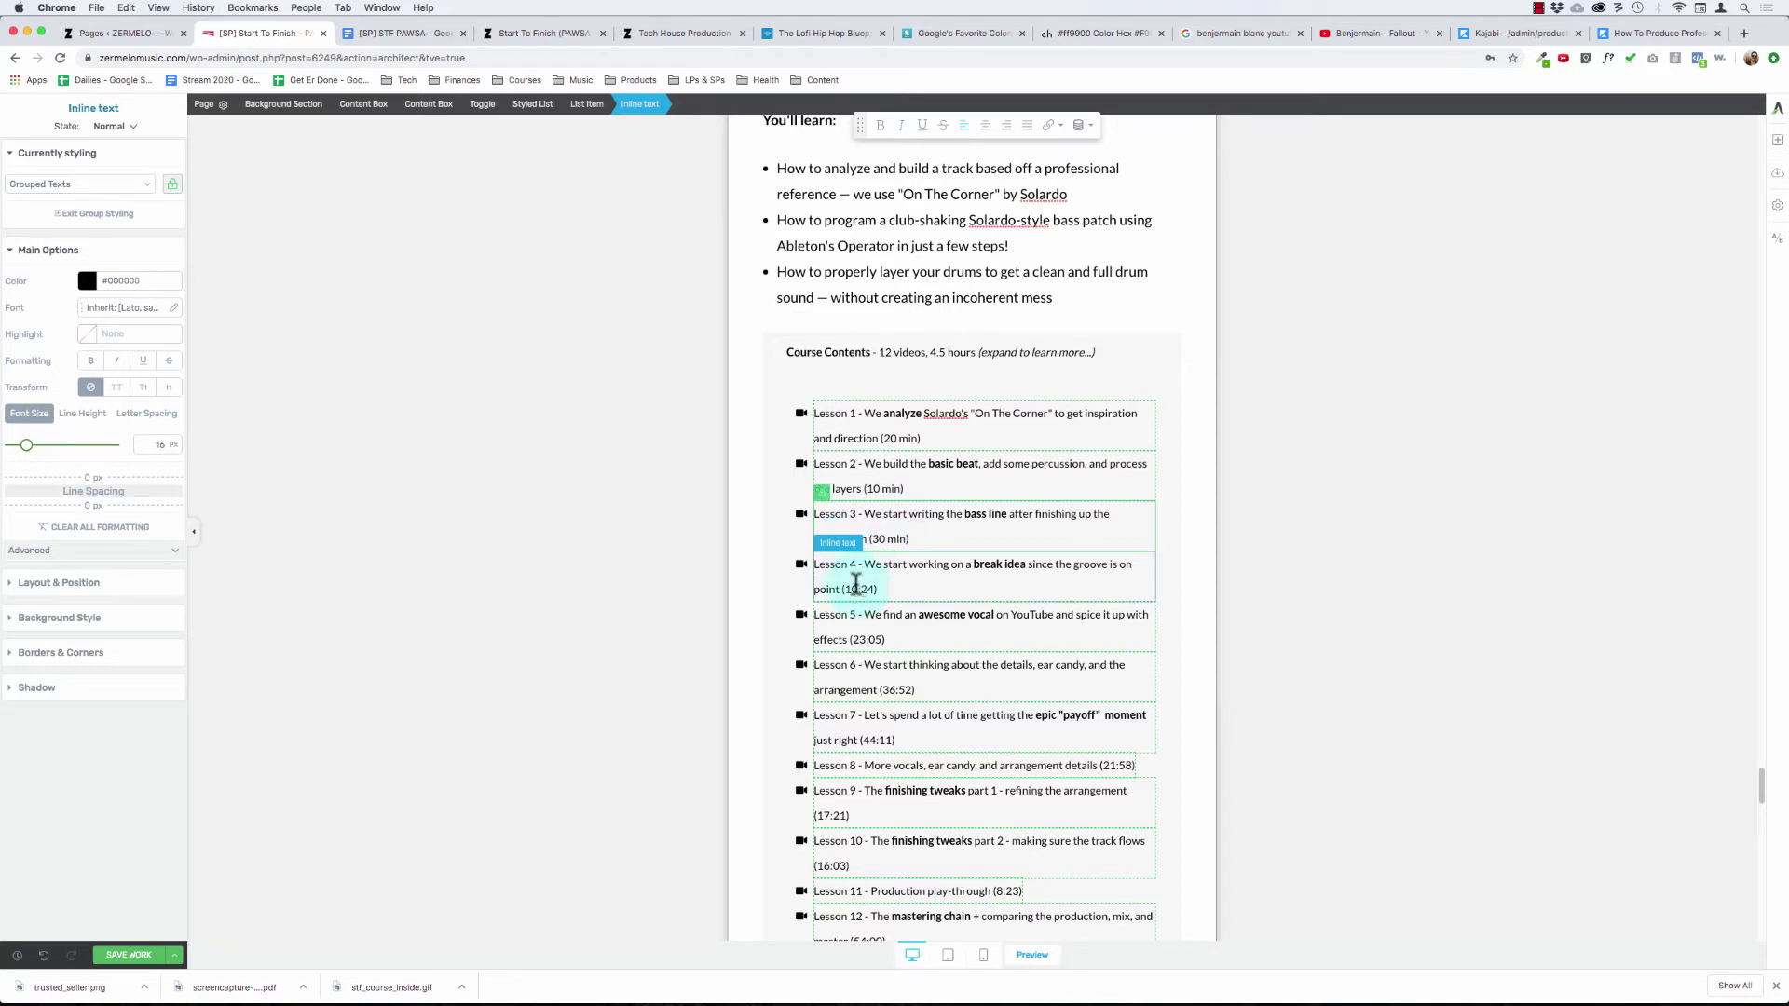
key(BackSpace)
text(min)
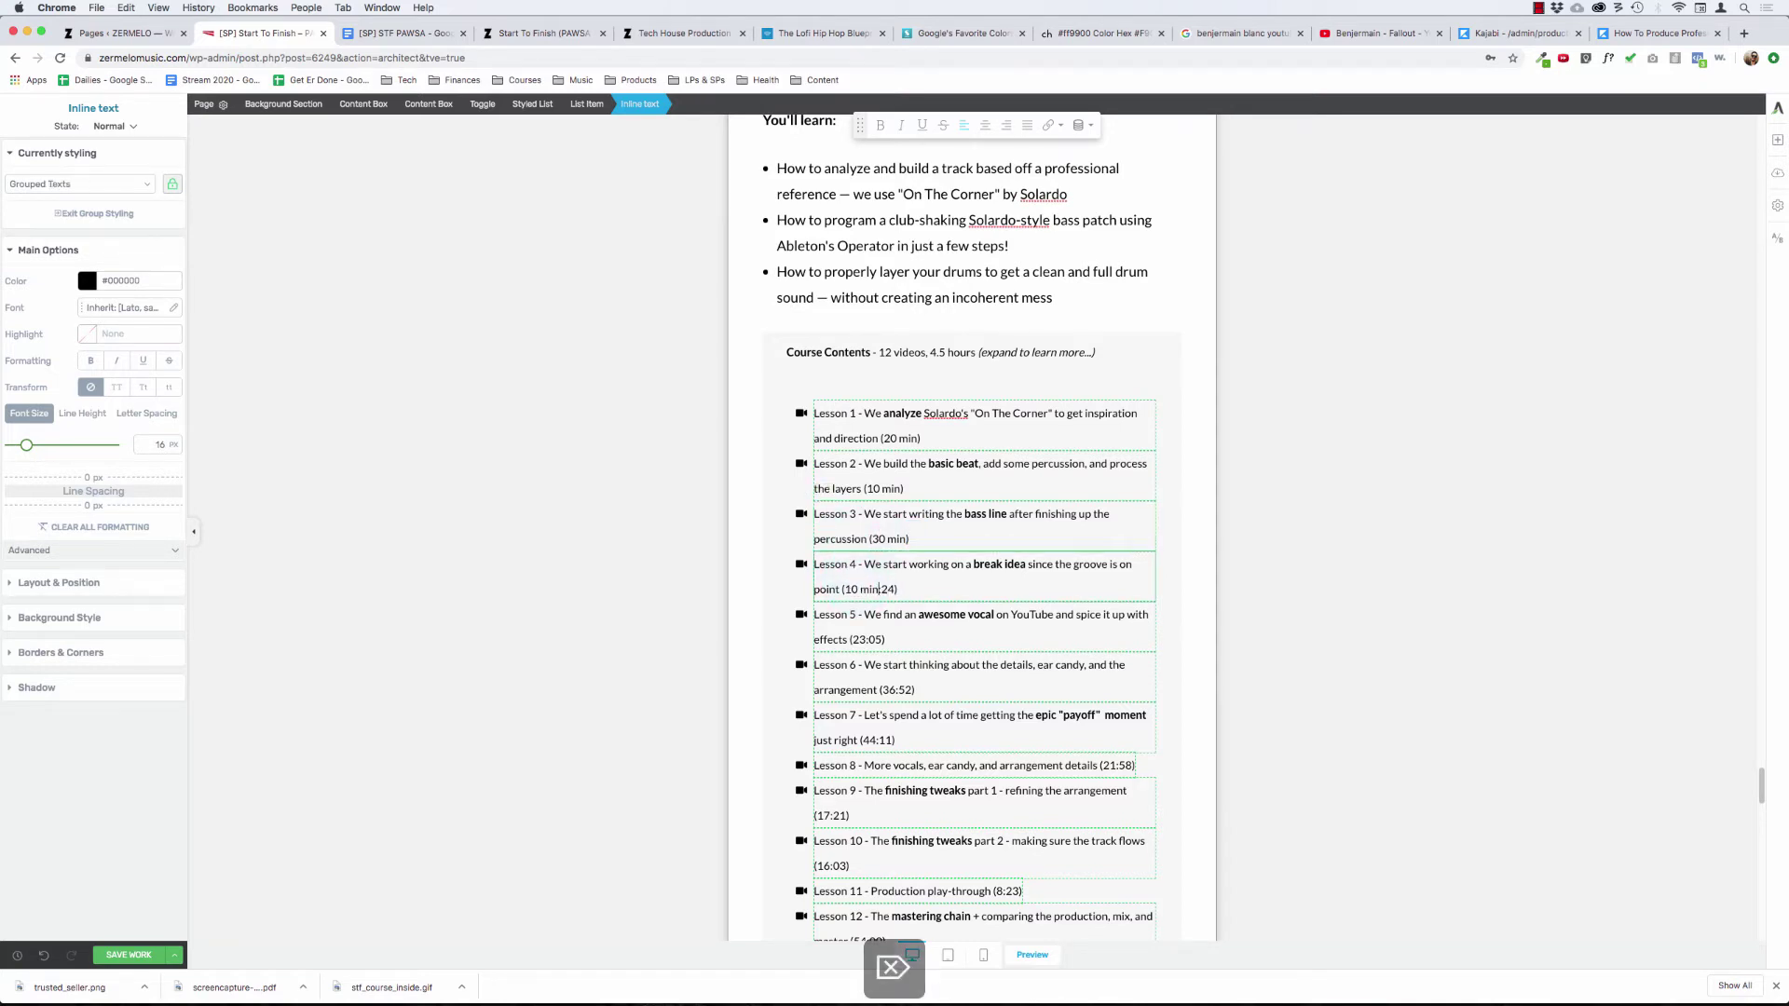
key(Delete)
key(Delete)
- Change the Lesson 5 duration to "(20 min)" and the Lesson 6 duration to "(40 min)"
click(853, 629)
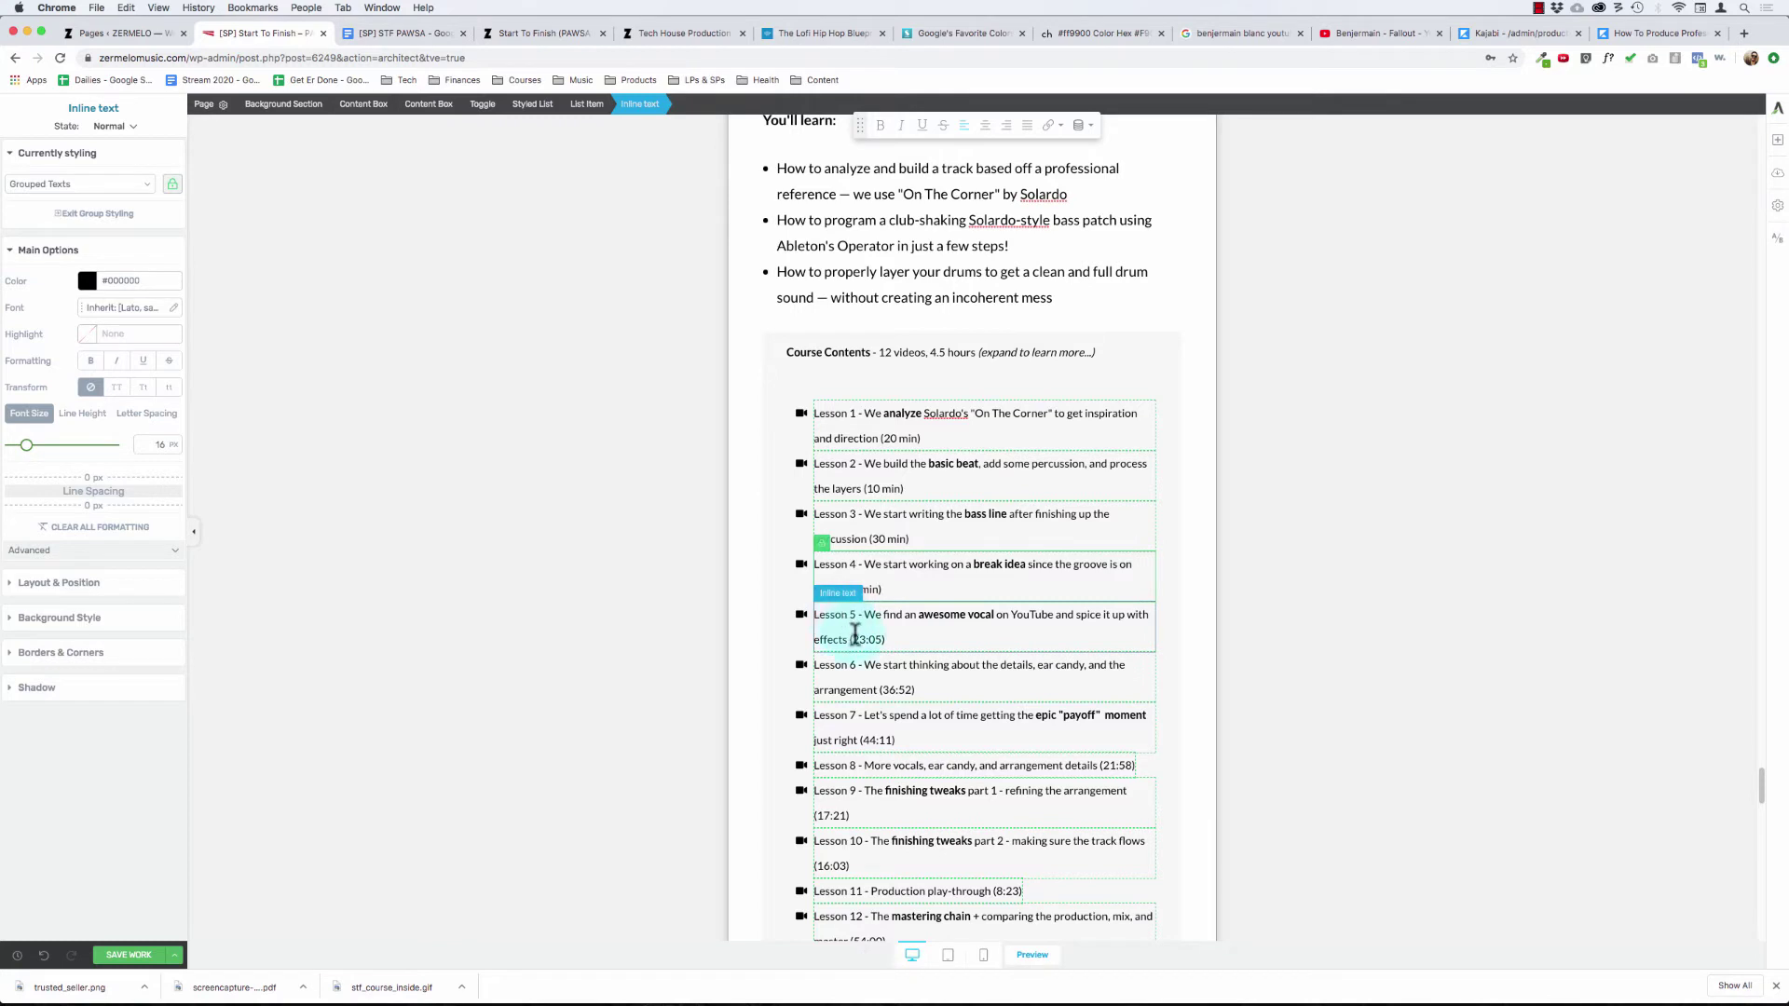
text(20 min)
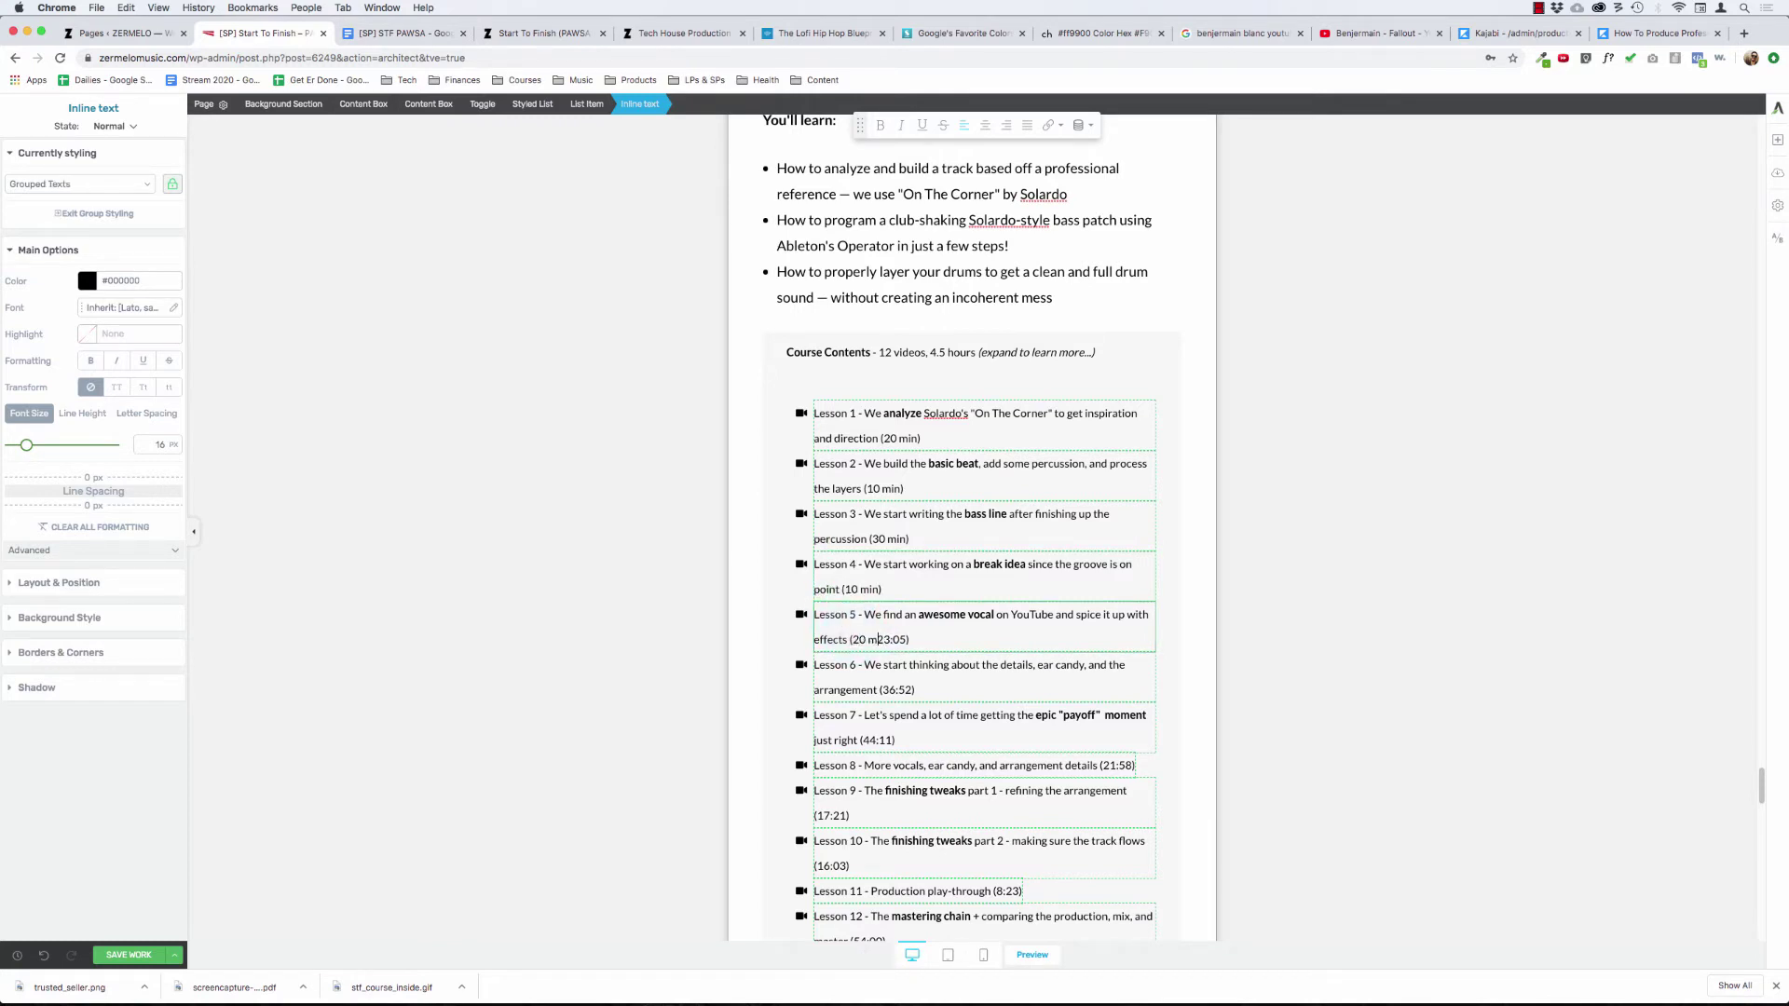
key(shift+super+Right)
key(BackSpace)
click(887, 688)
key(shift+super+Right)
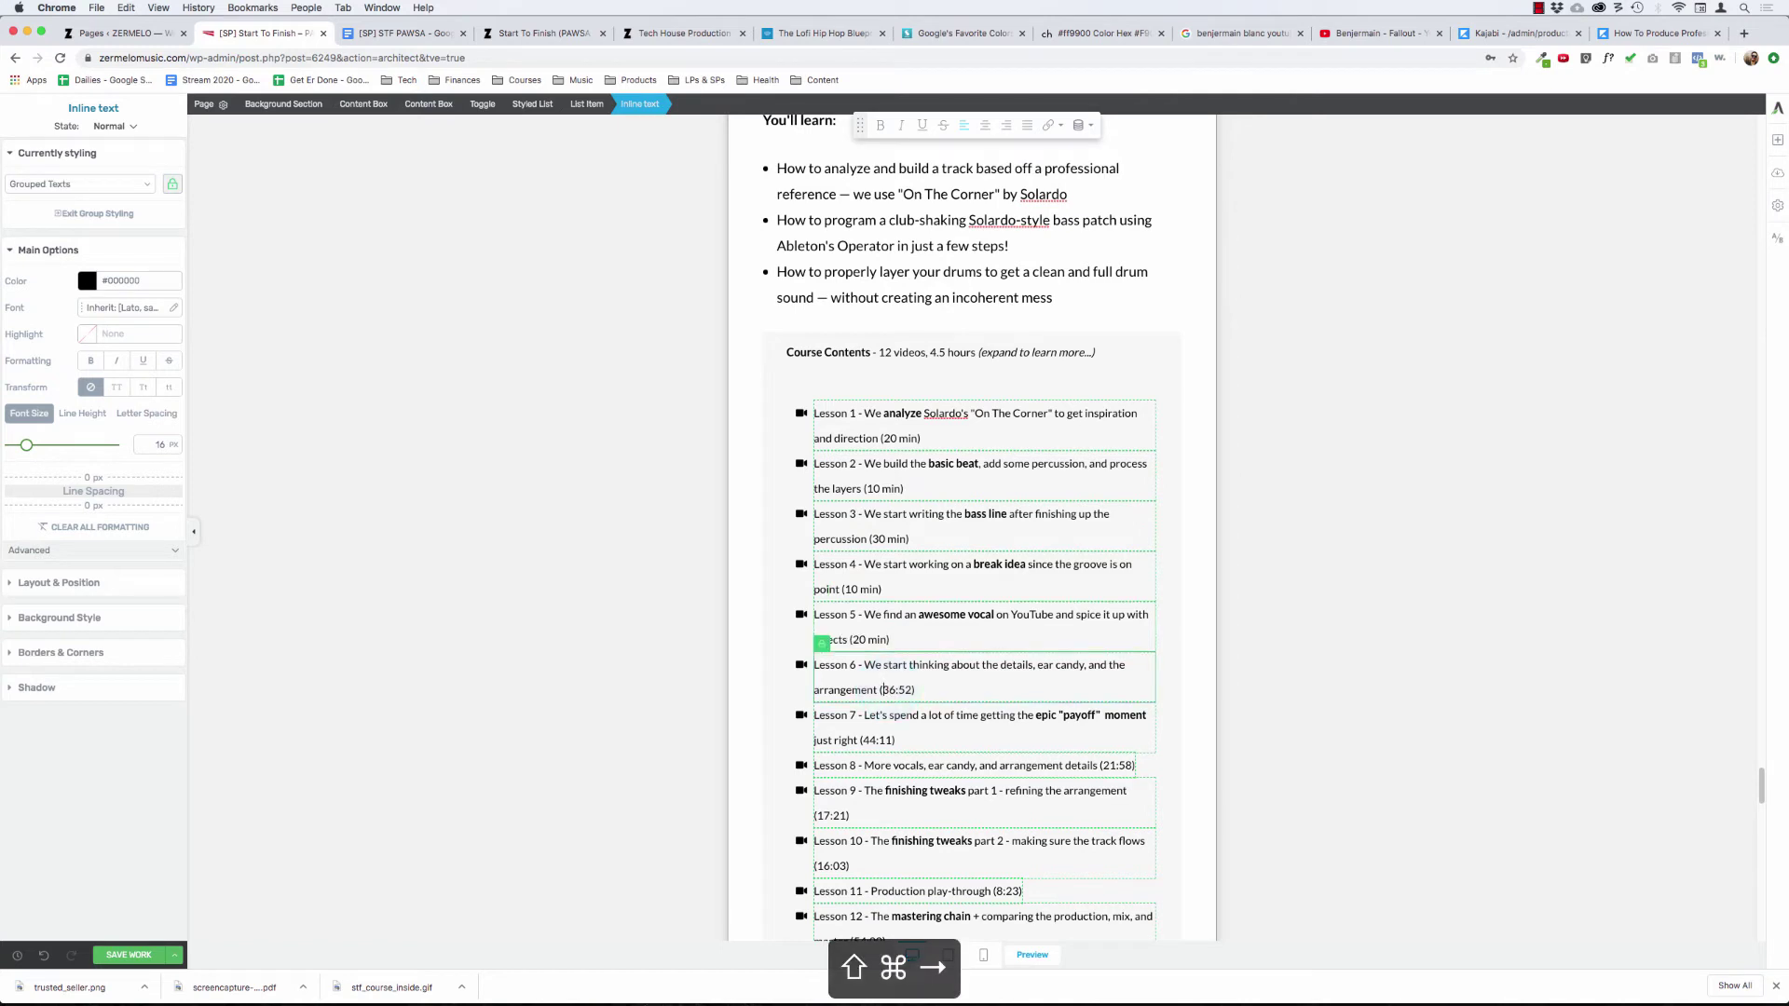
text(40 min)
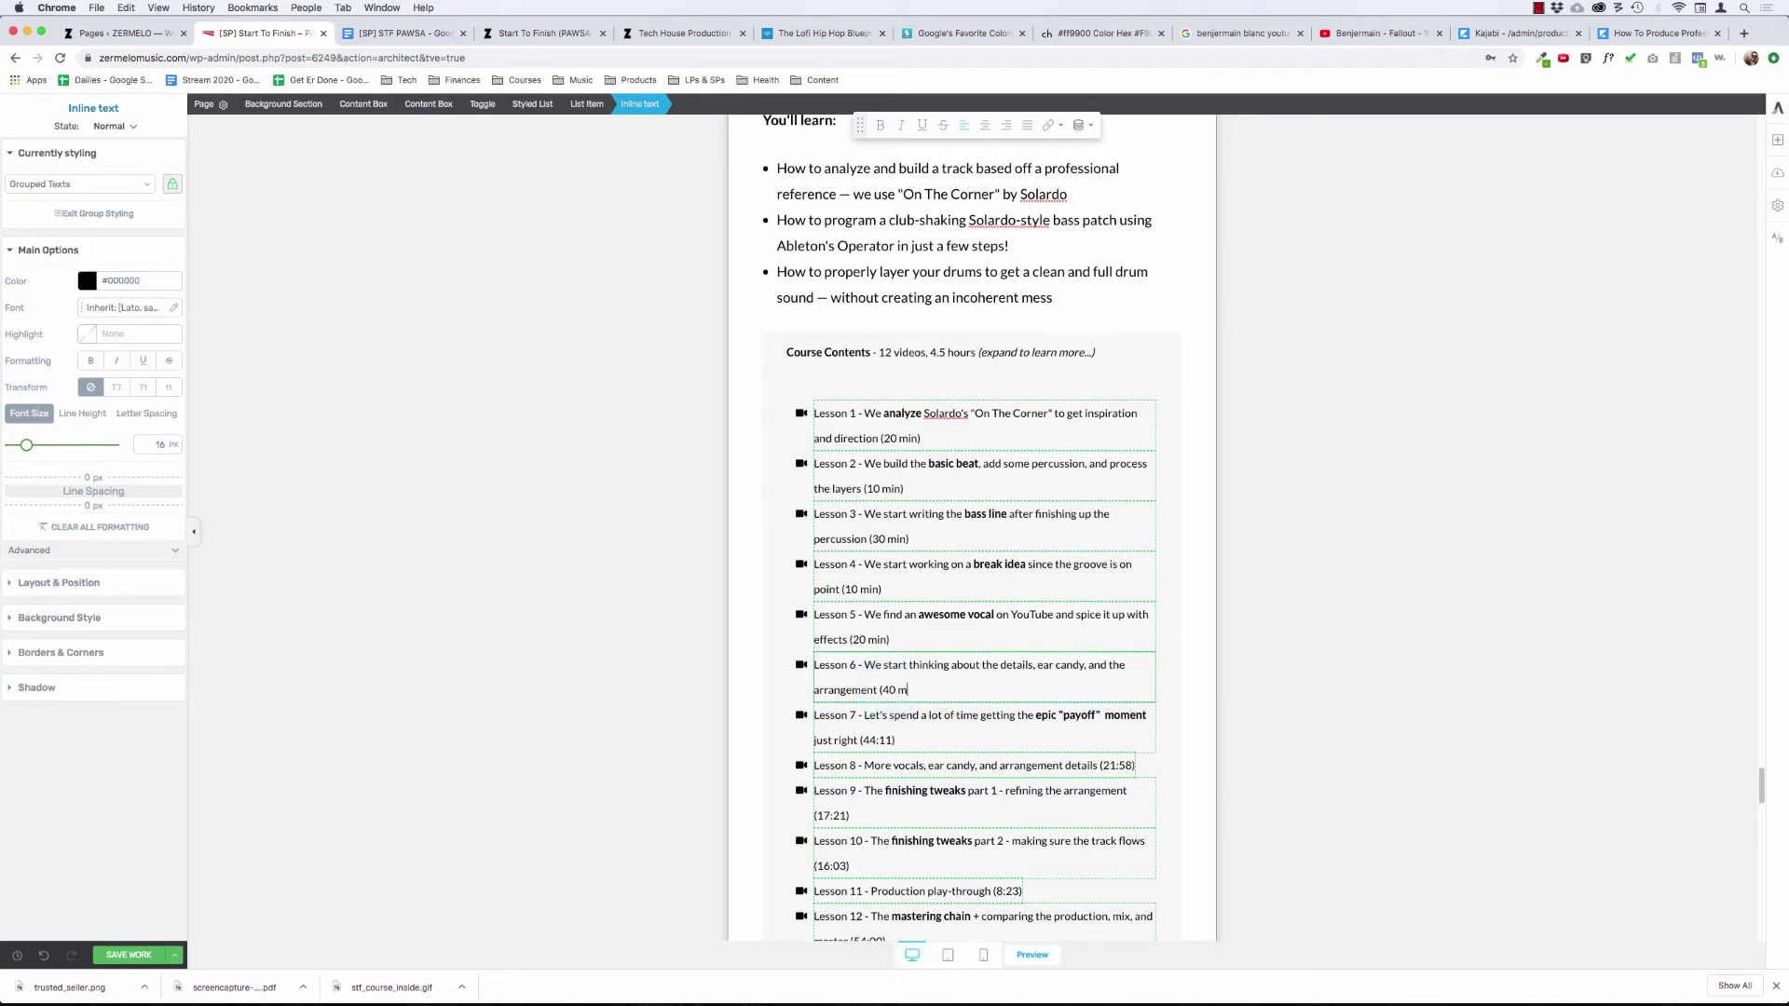
- Change the Lesson 7 duration to "(40 min)" and the Lesson 8 duration to "(20 min)"
click(878, 732)
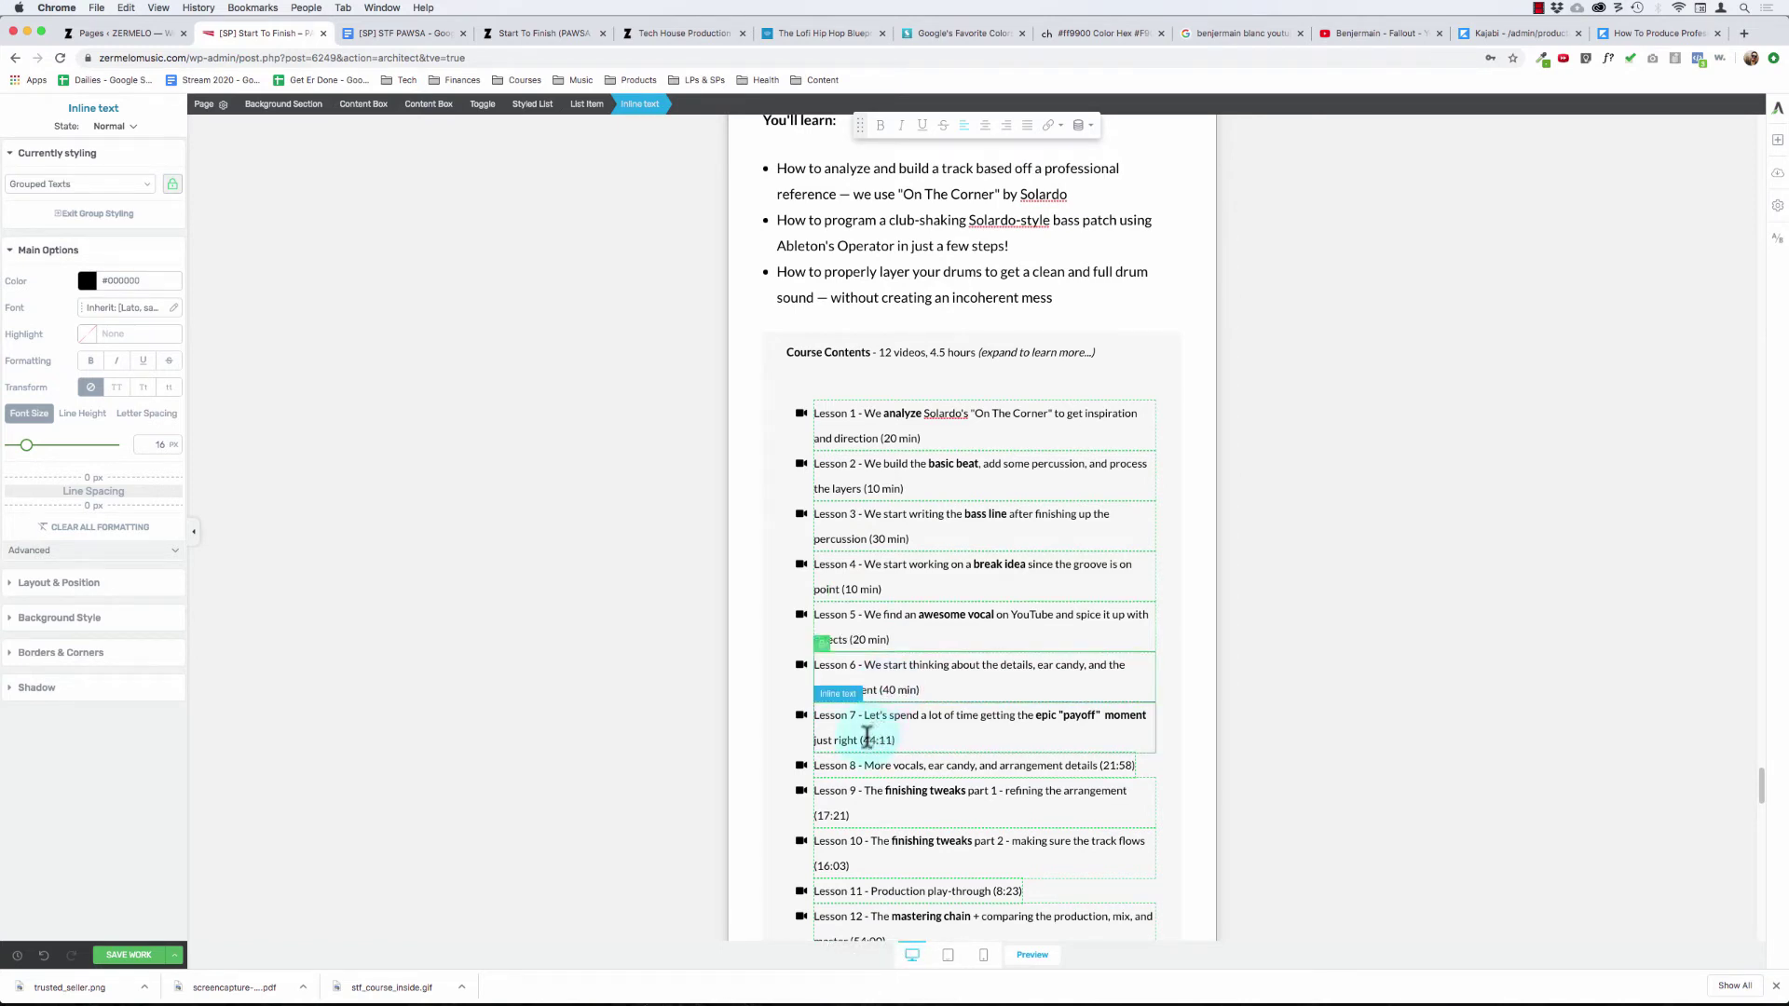
key(shift+super+Right)
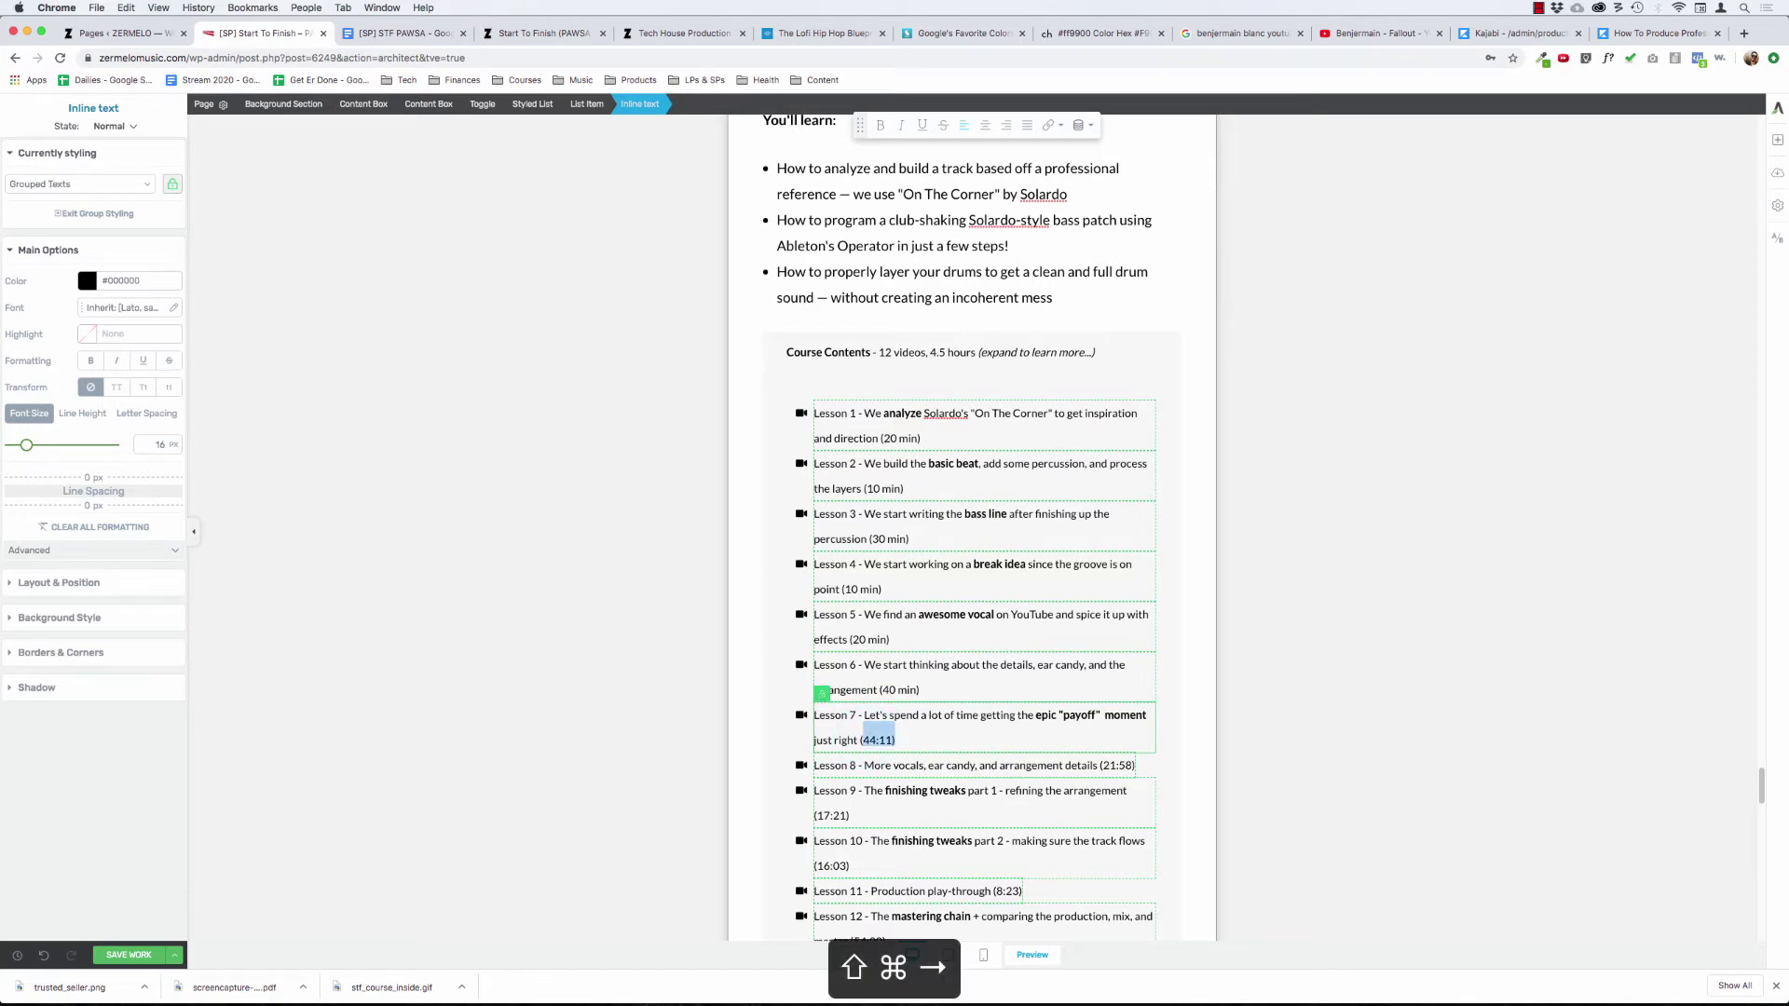
text(40 min))
click(927, 765)
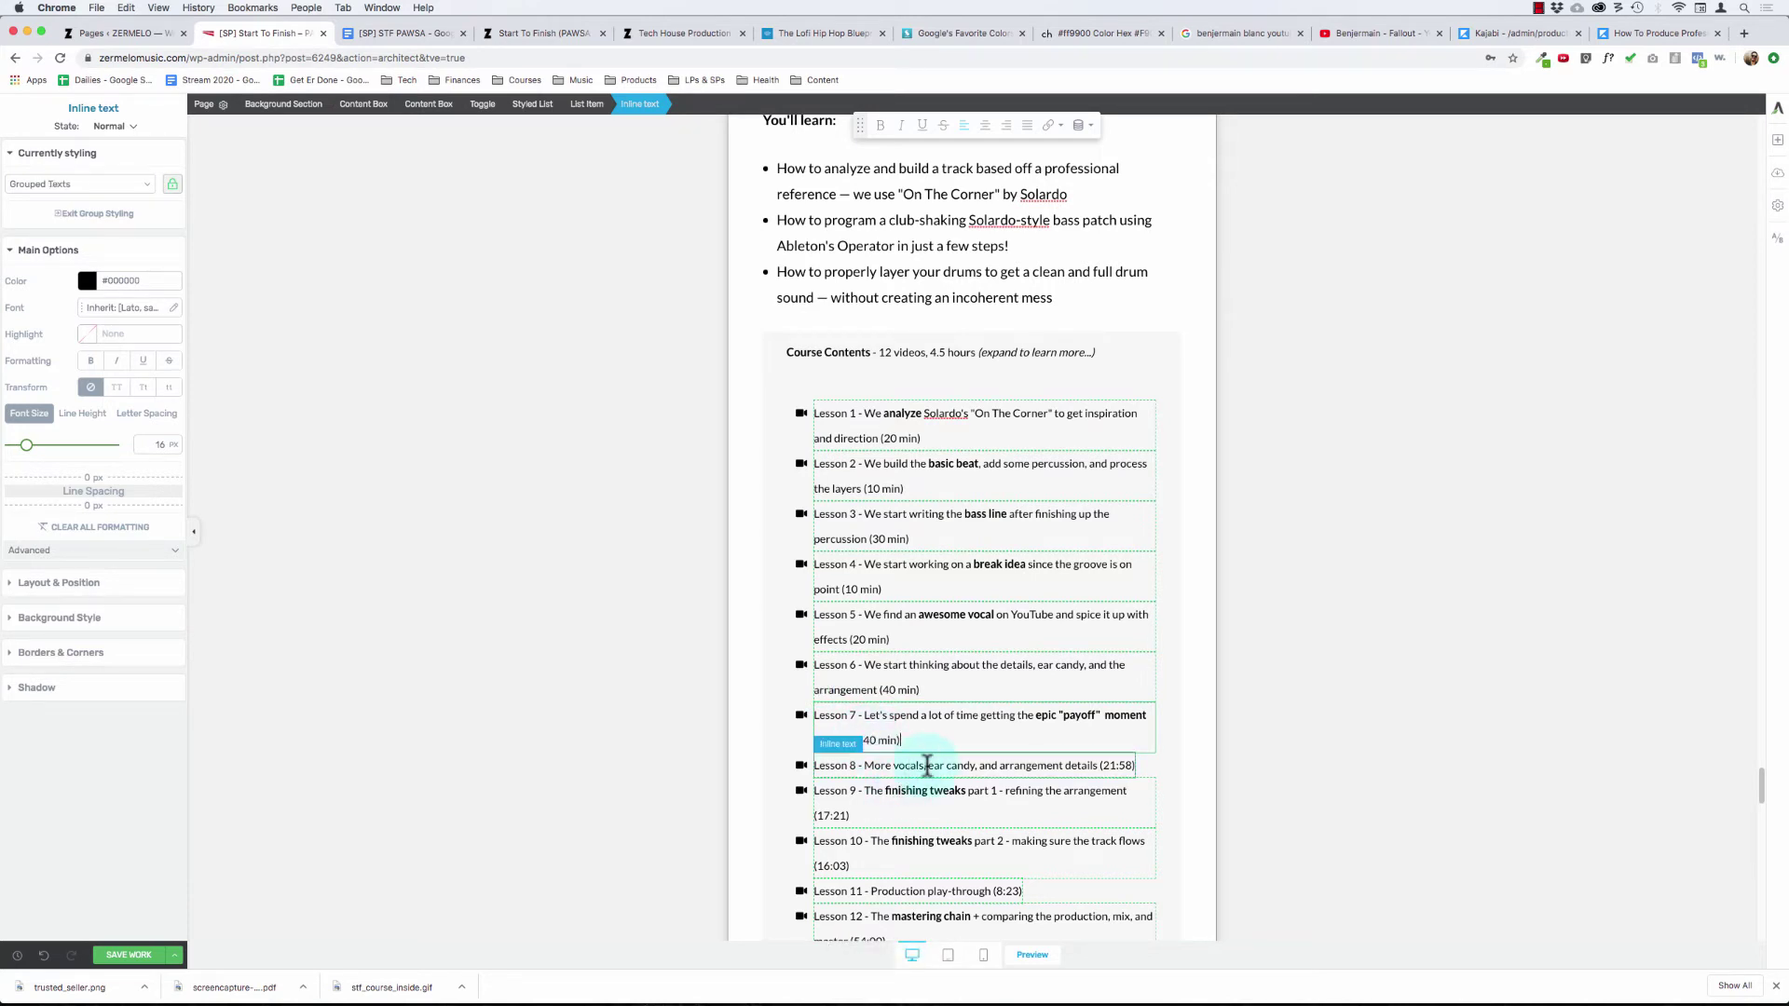
key(super+Right)
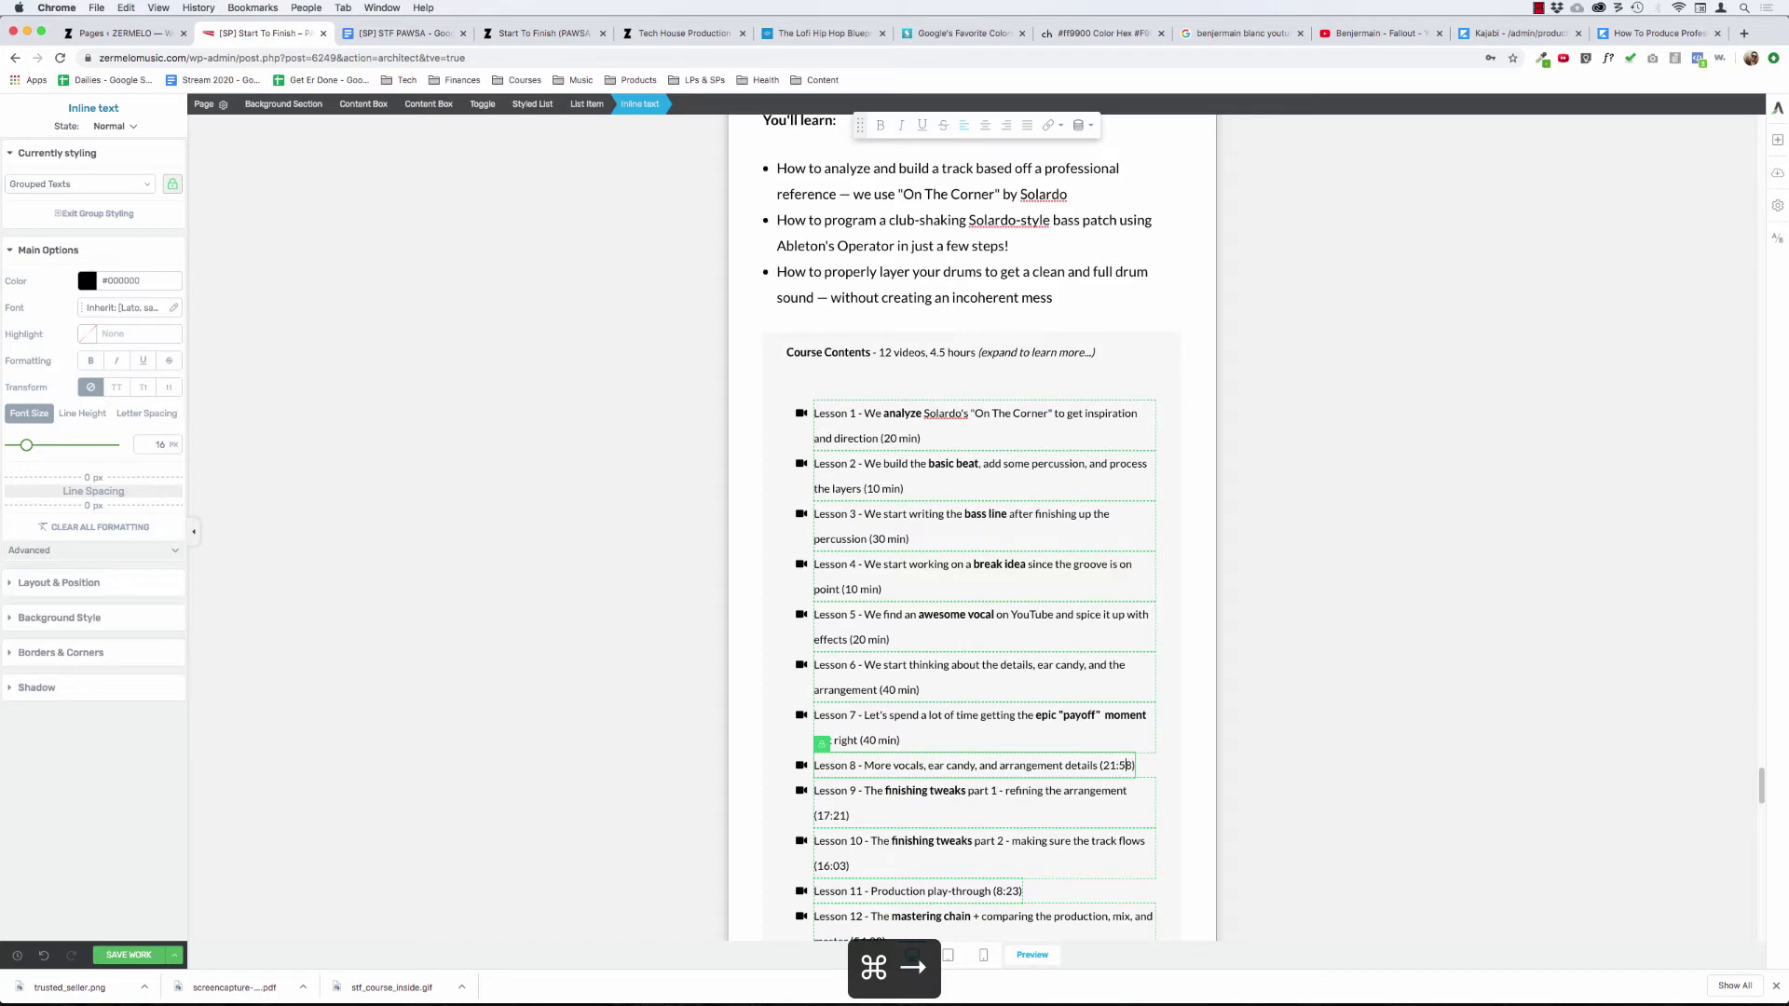
key(shift+super+Right)
text(20)
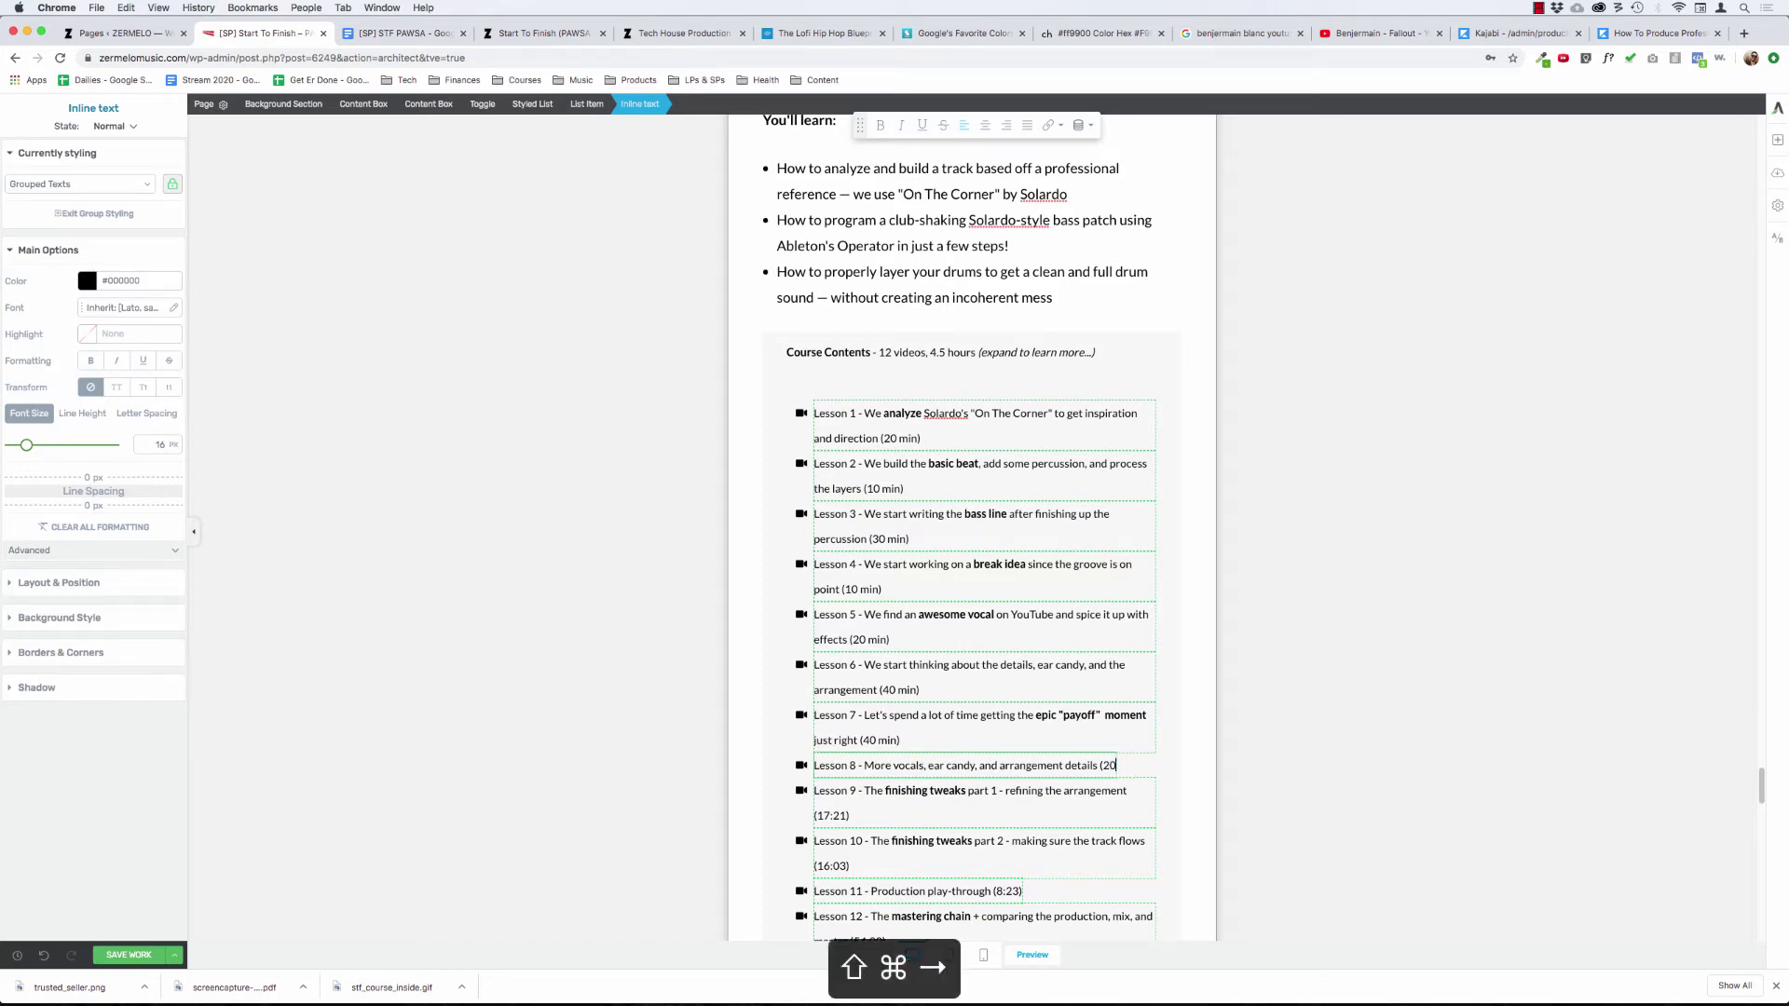
text( min))
- Change the durations of Lesson 9 and Lesson 10 to "(20 min)" each
click(831, 803)
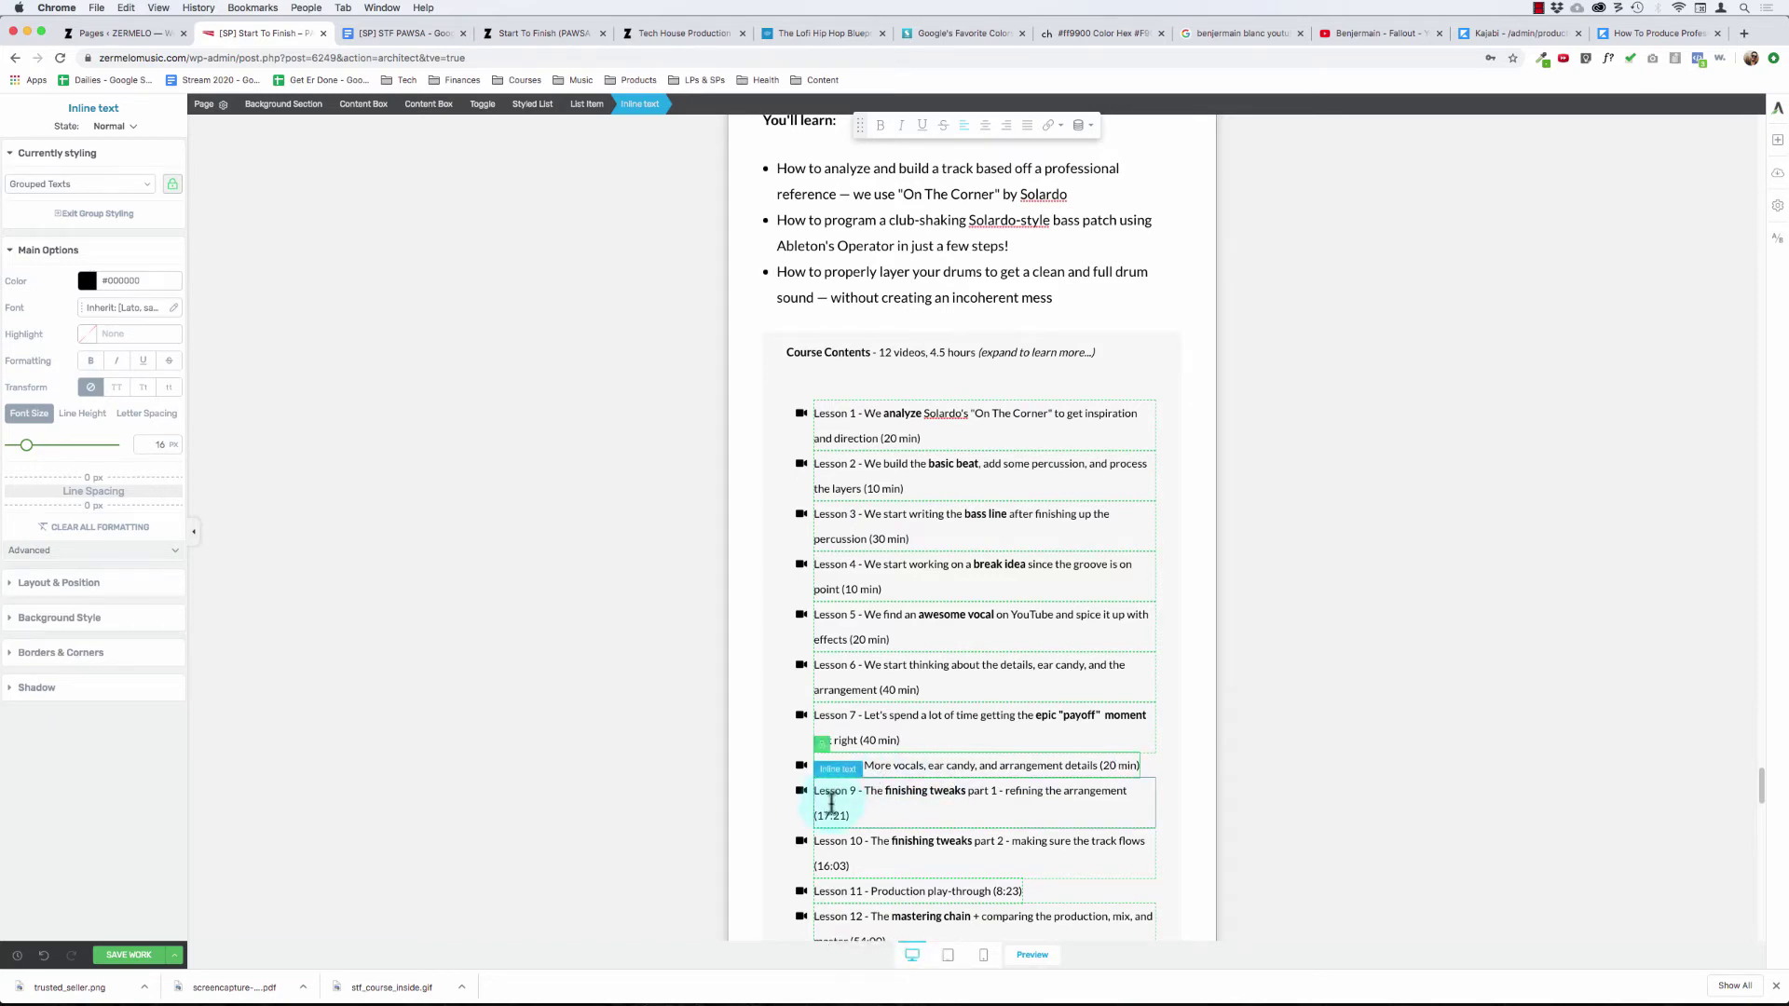
click(817, 816)
key(shift+super+Right)
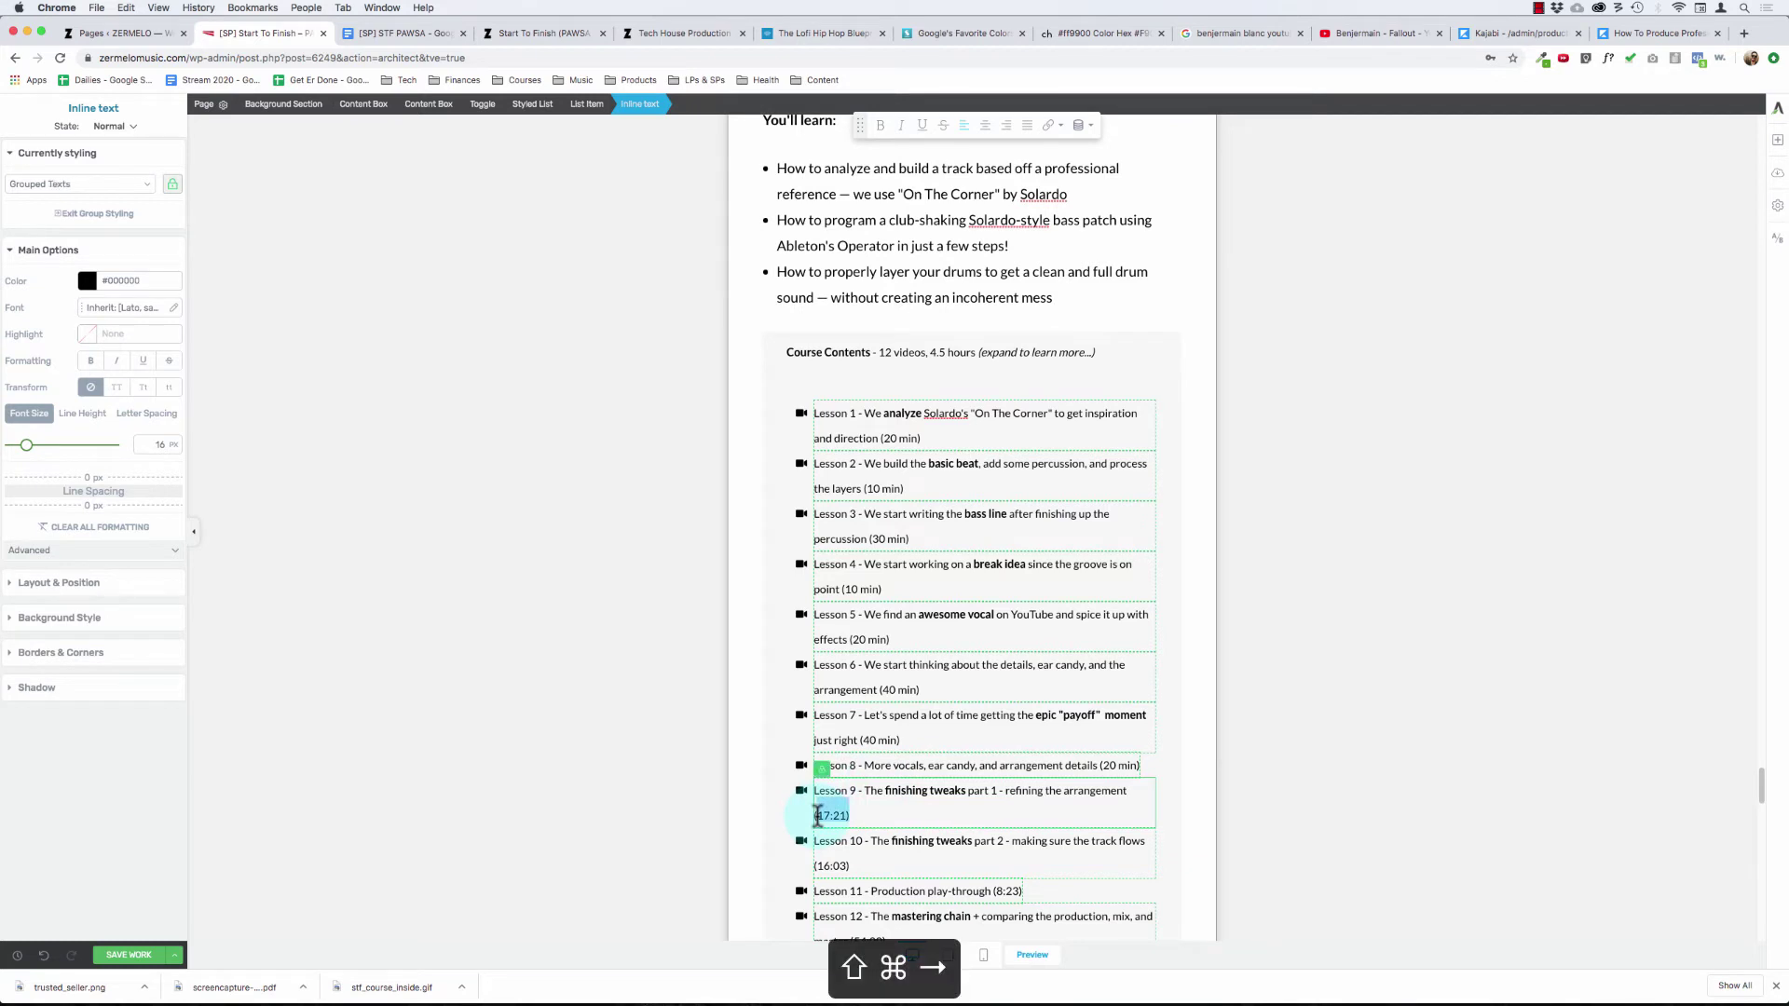
text(20 min))
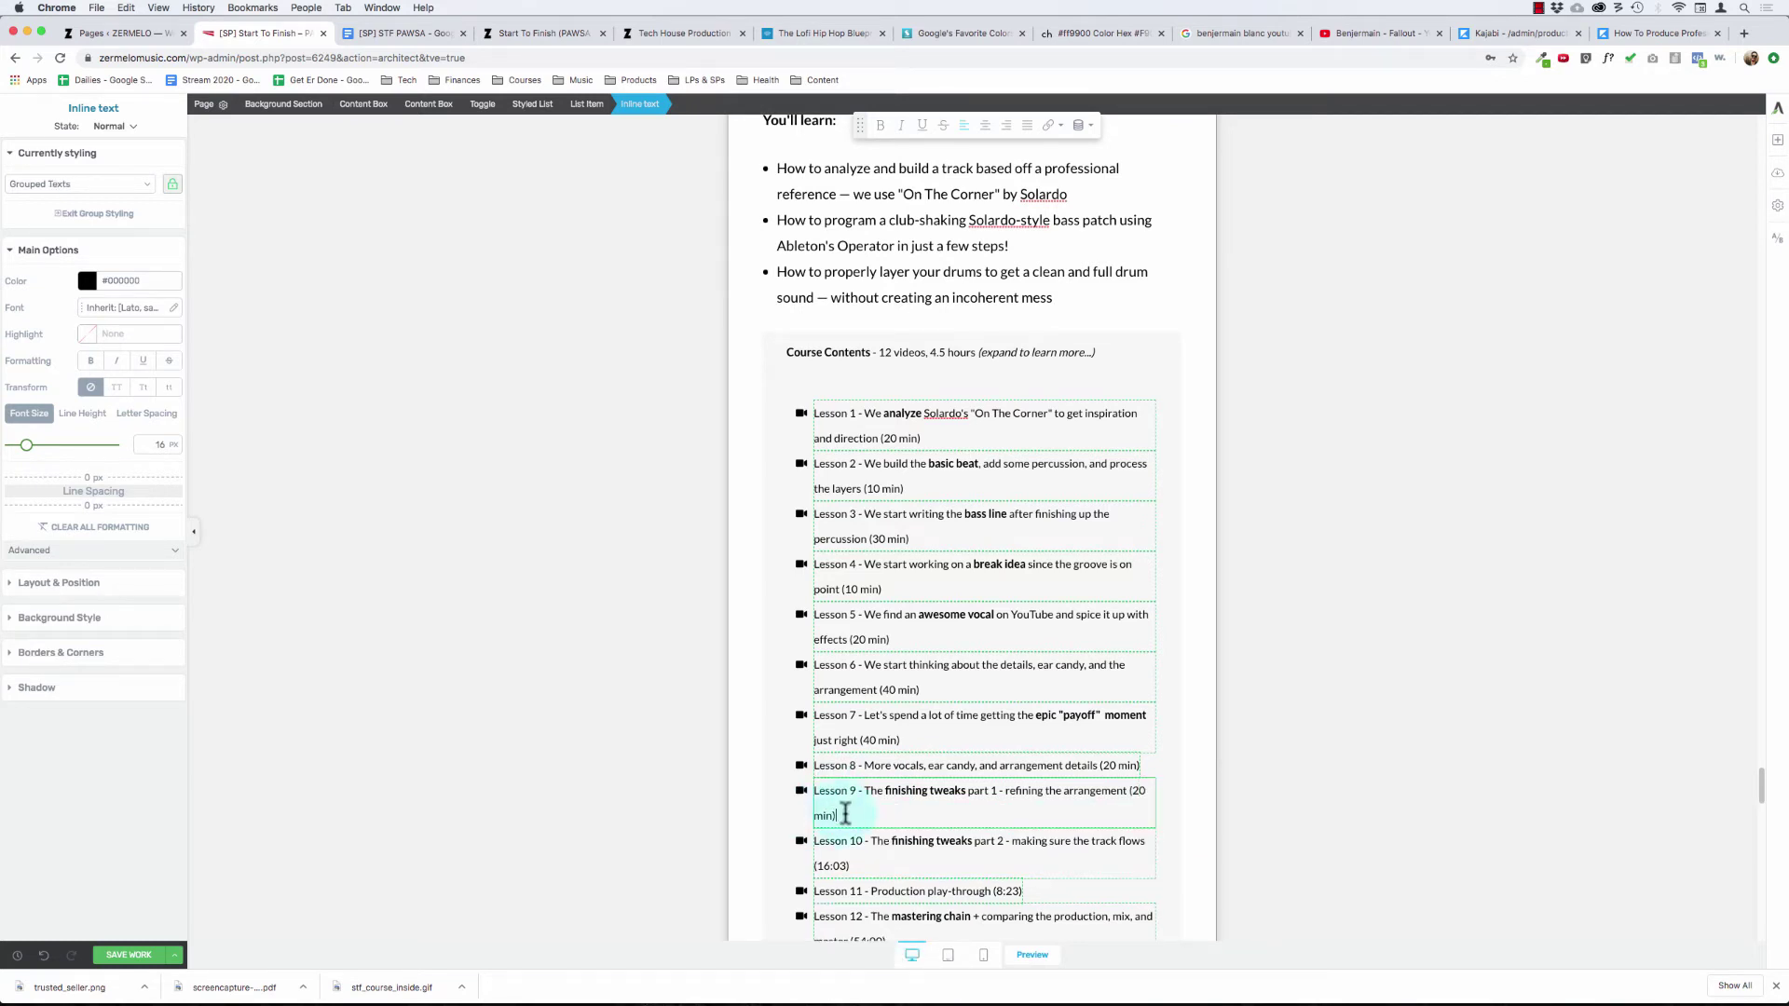
click(828, 864)
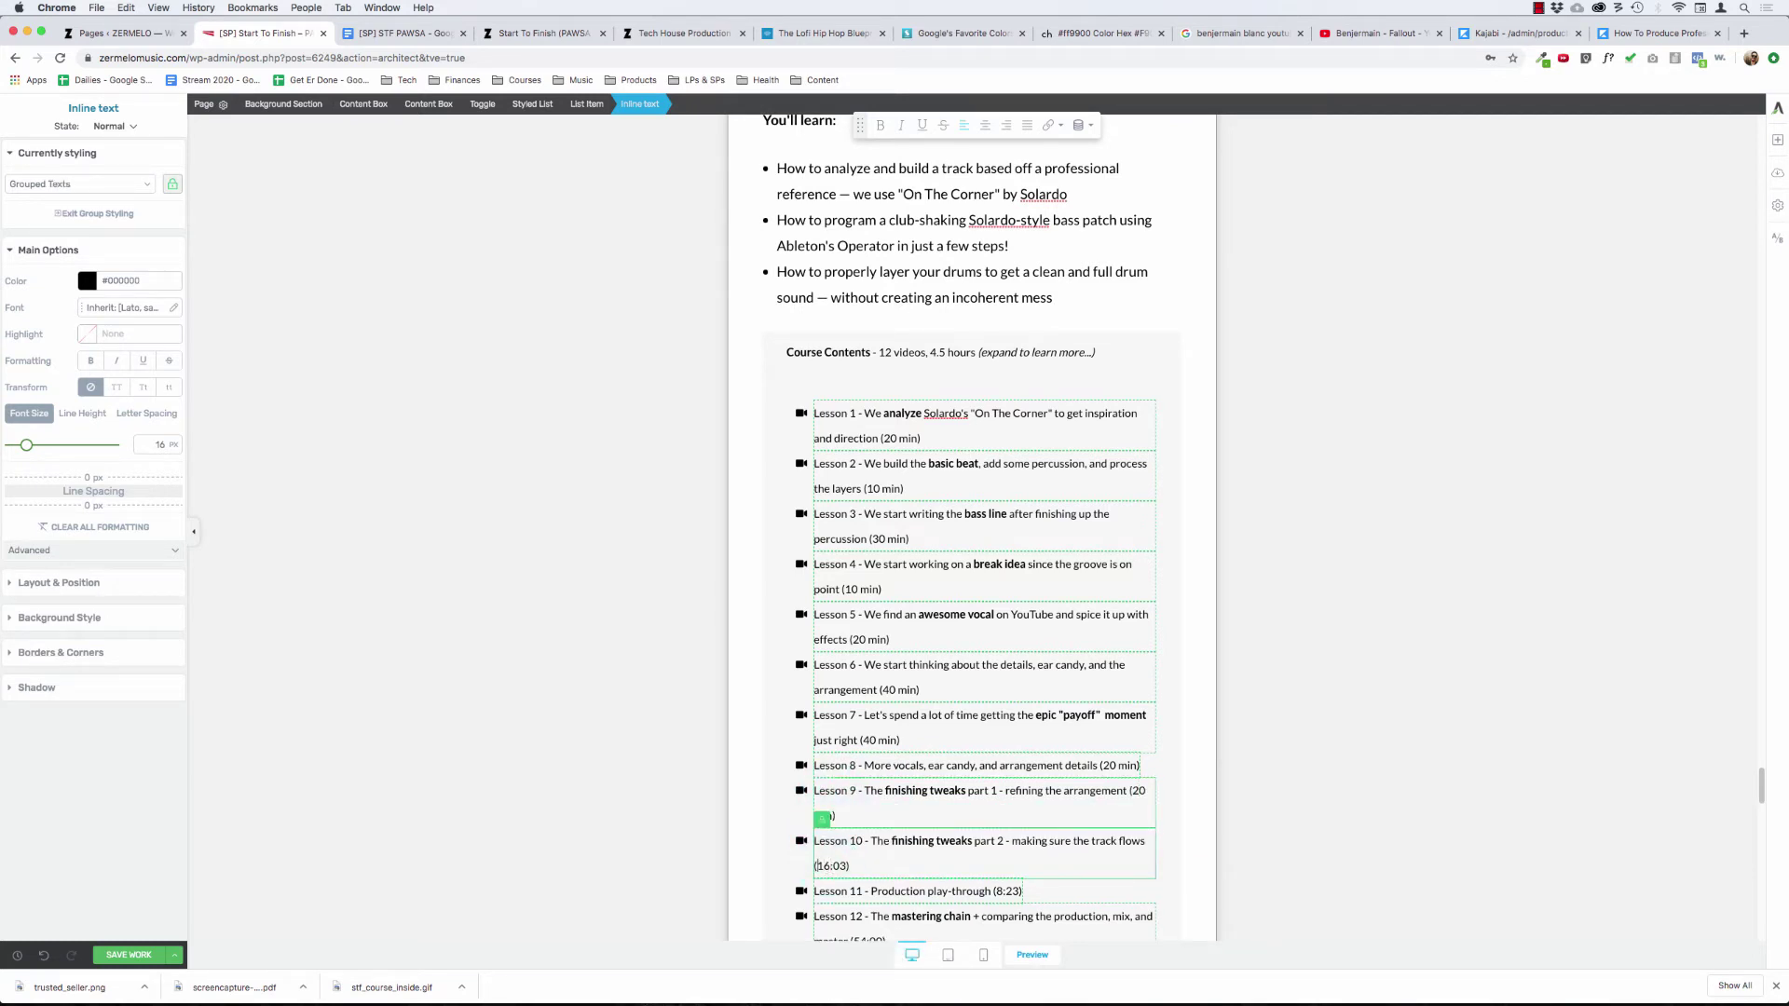
key(shift+super+Right)
text(20 min)
- Change the Lesson 11 duration to "(10 min)" and the Lesson 12 duration to "(50 min)"
scroll(978, 885, down, 1)
click(995, 866)
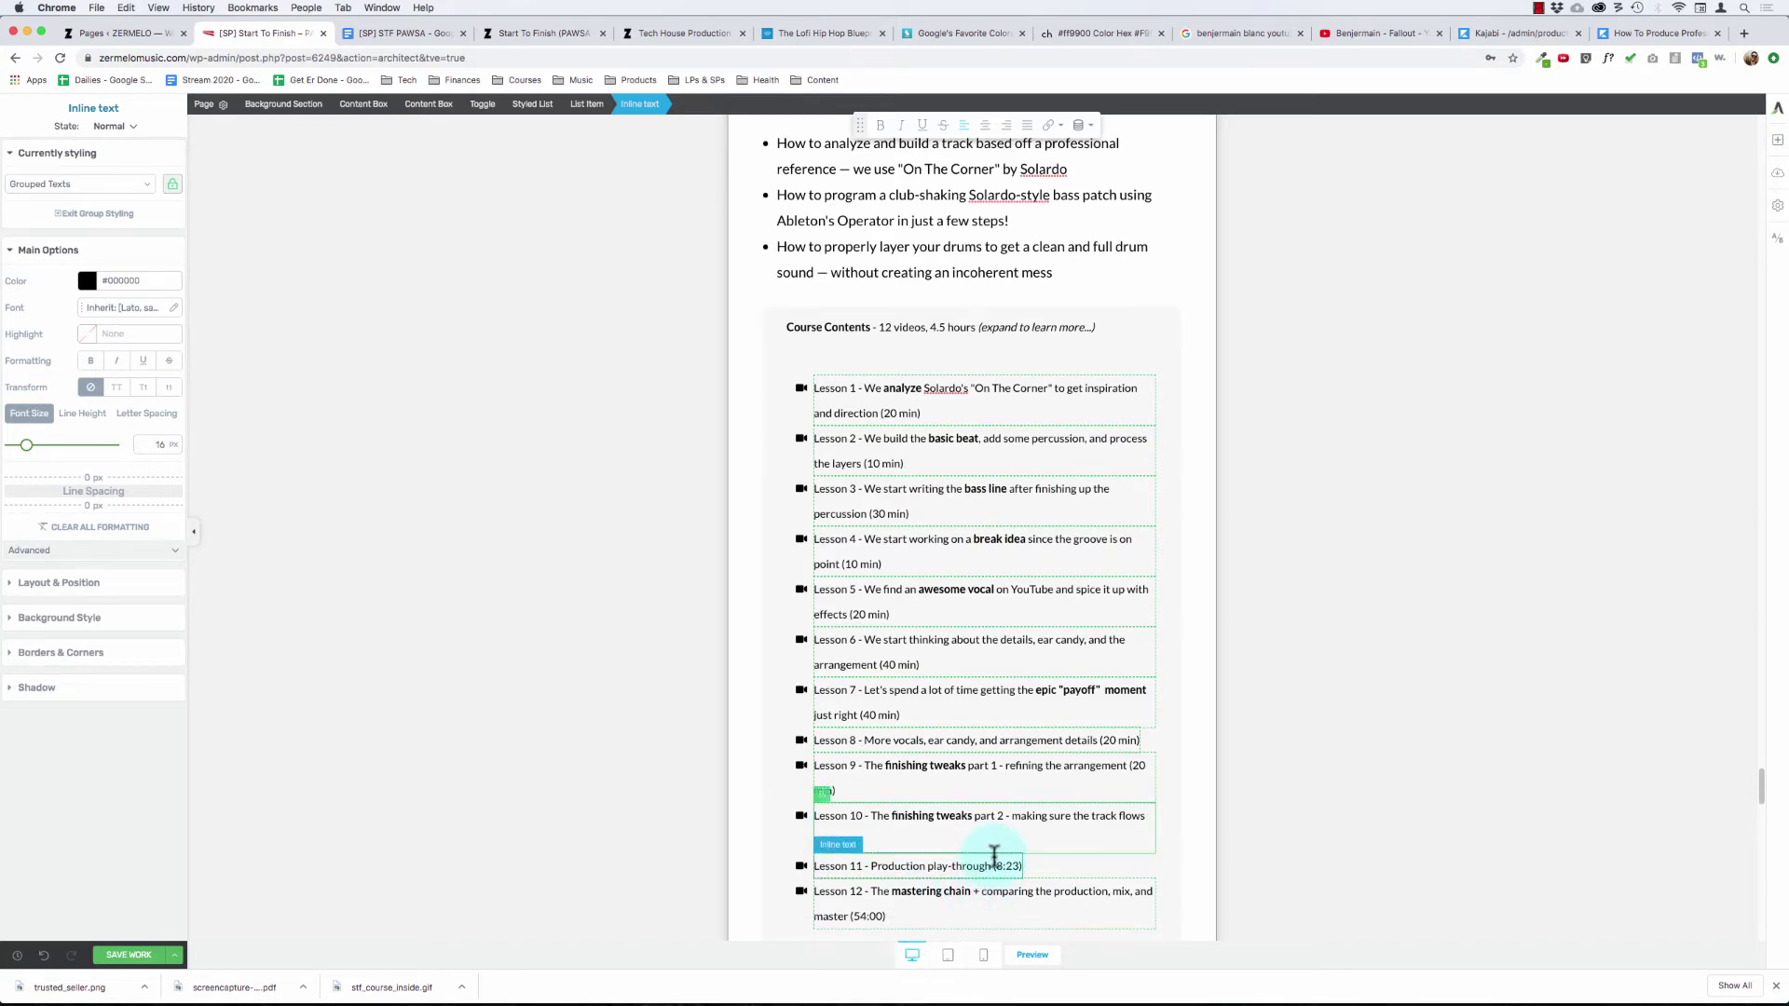
key(shift+super+Right)
text(1)
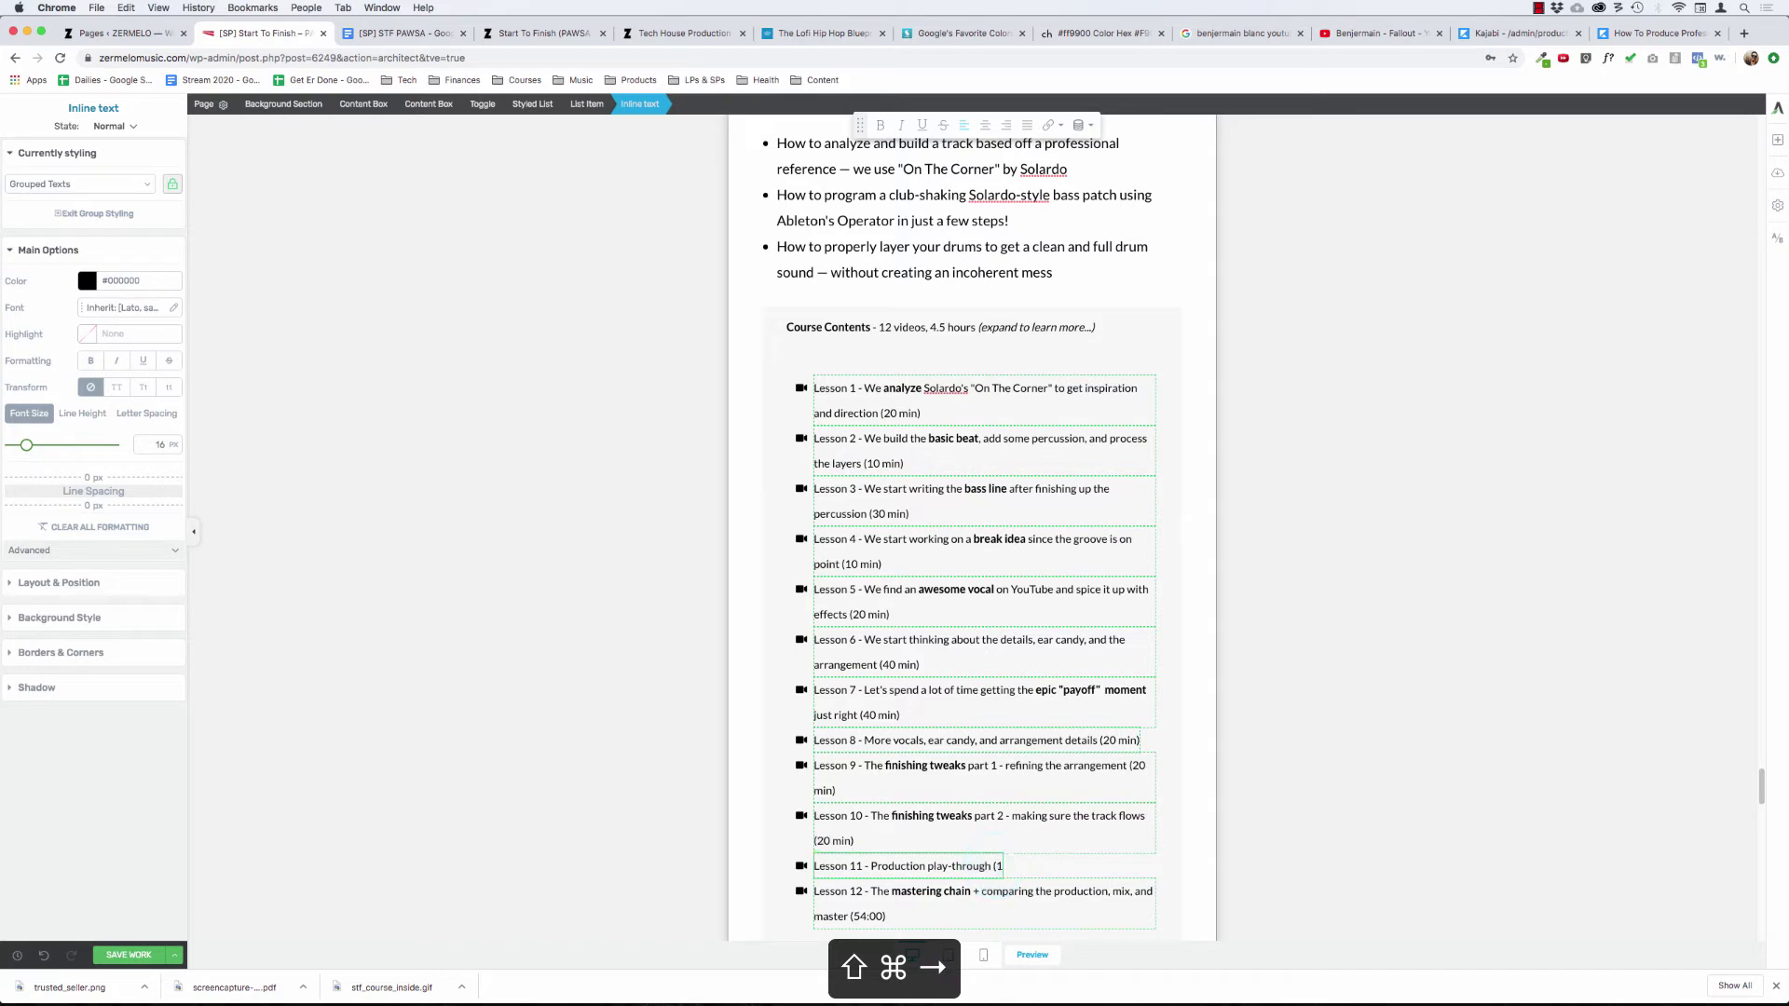
text(0 min))
scroll(894, 857, down, 1)
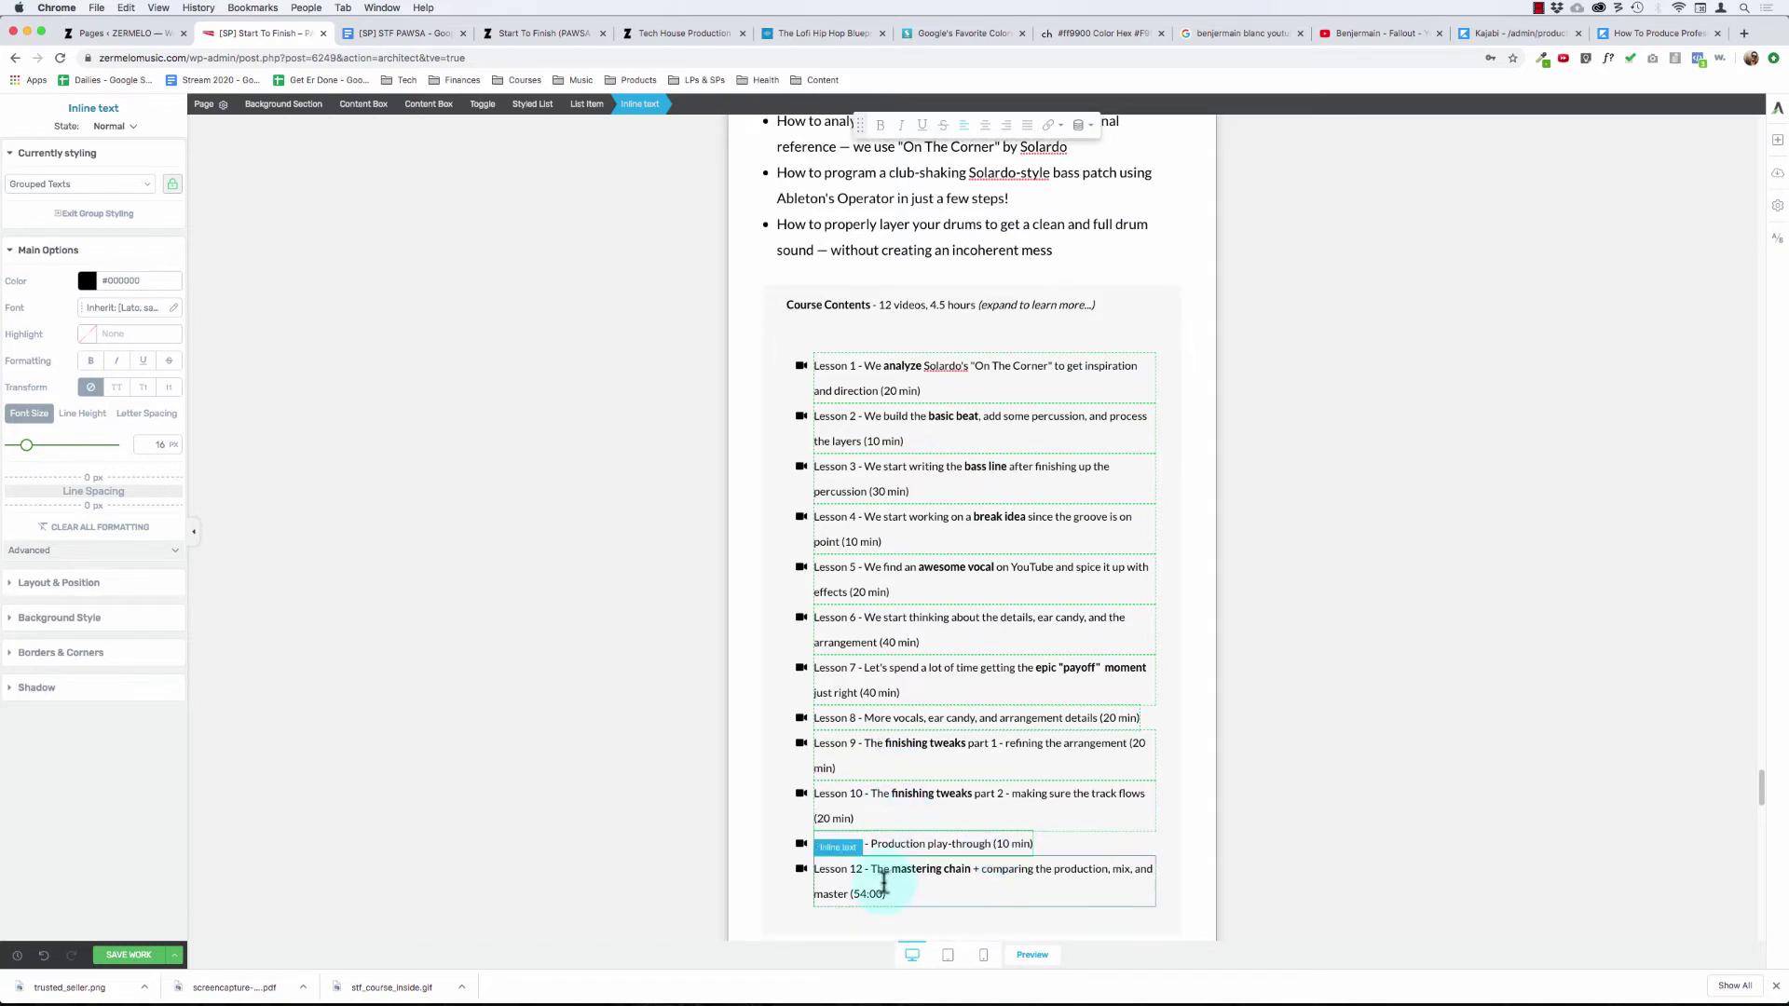
click(855, 895)
key(shift+super+Right)
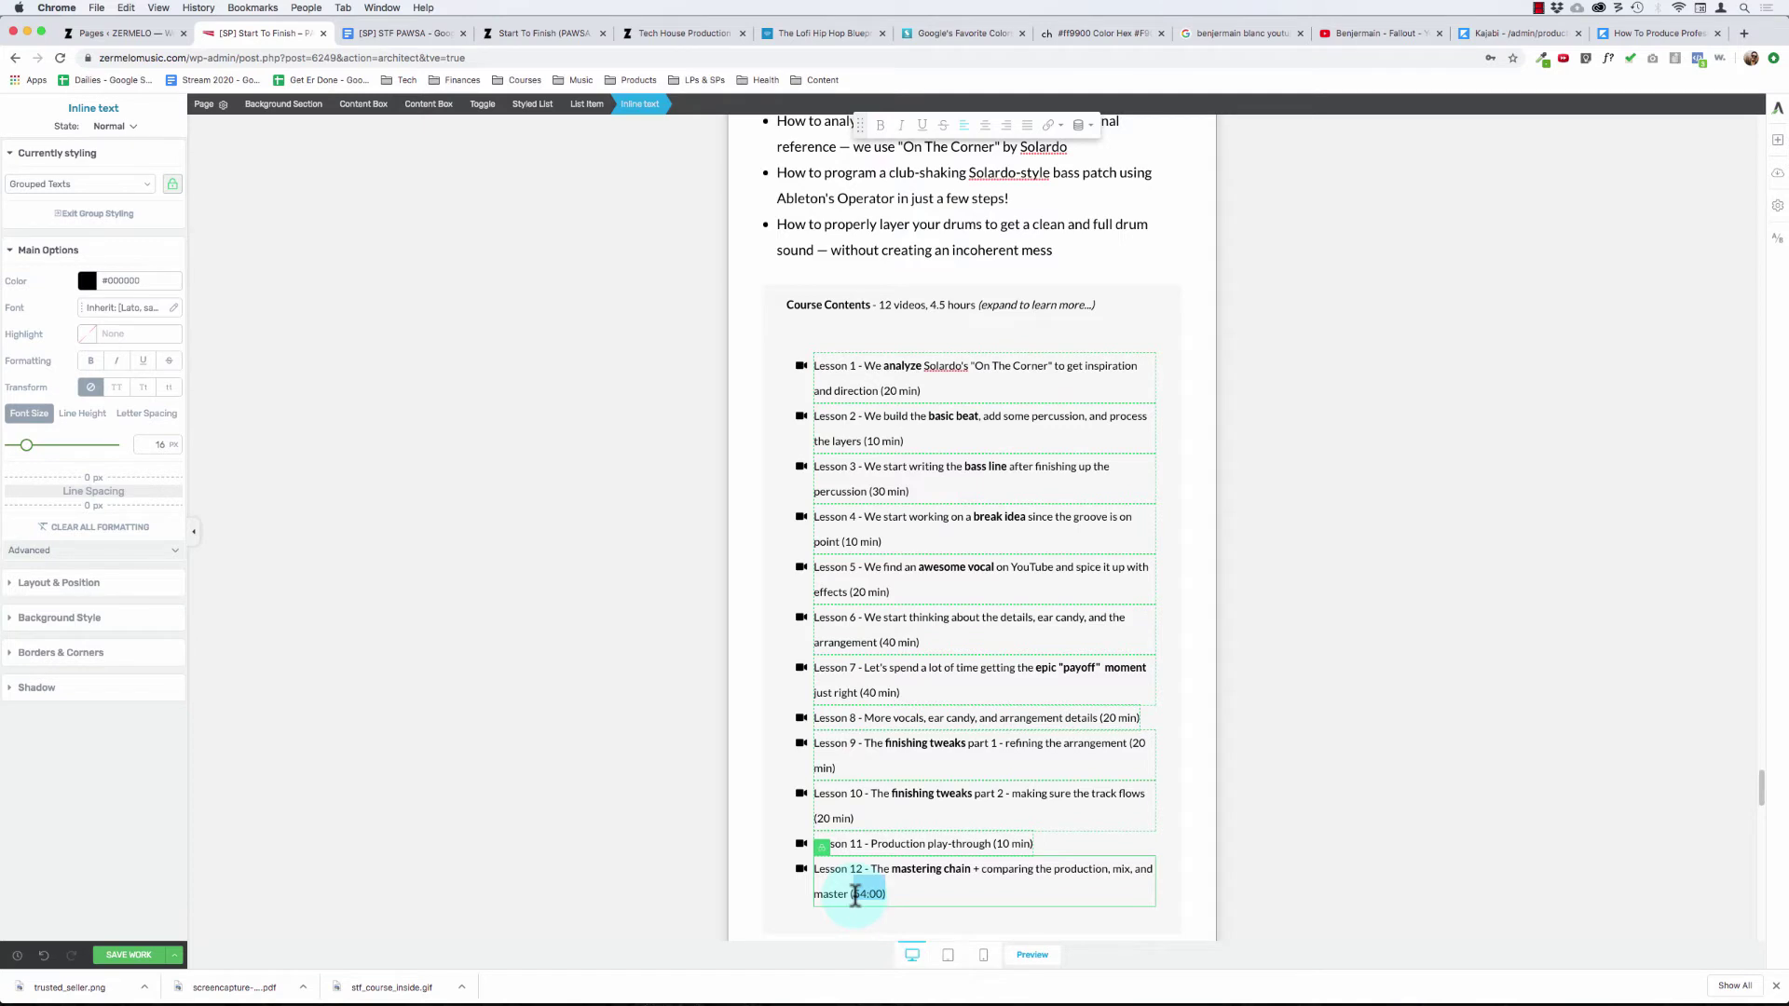
text(50 min))
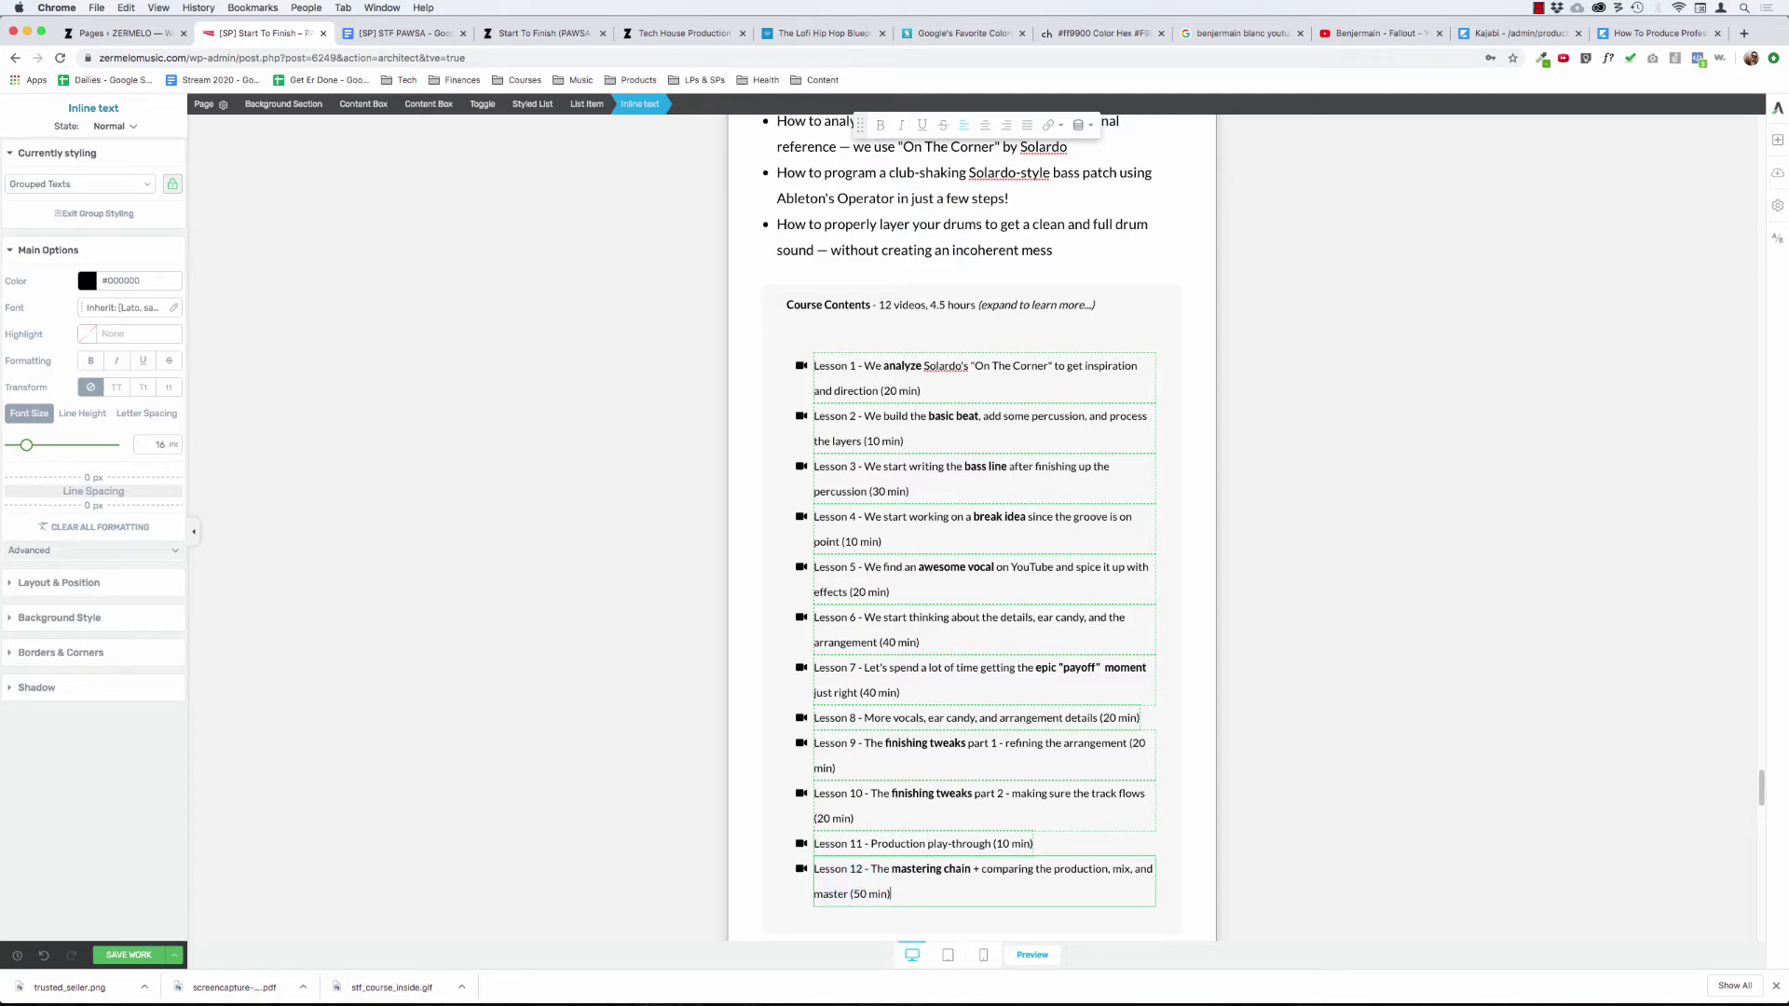
click(639, 683)
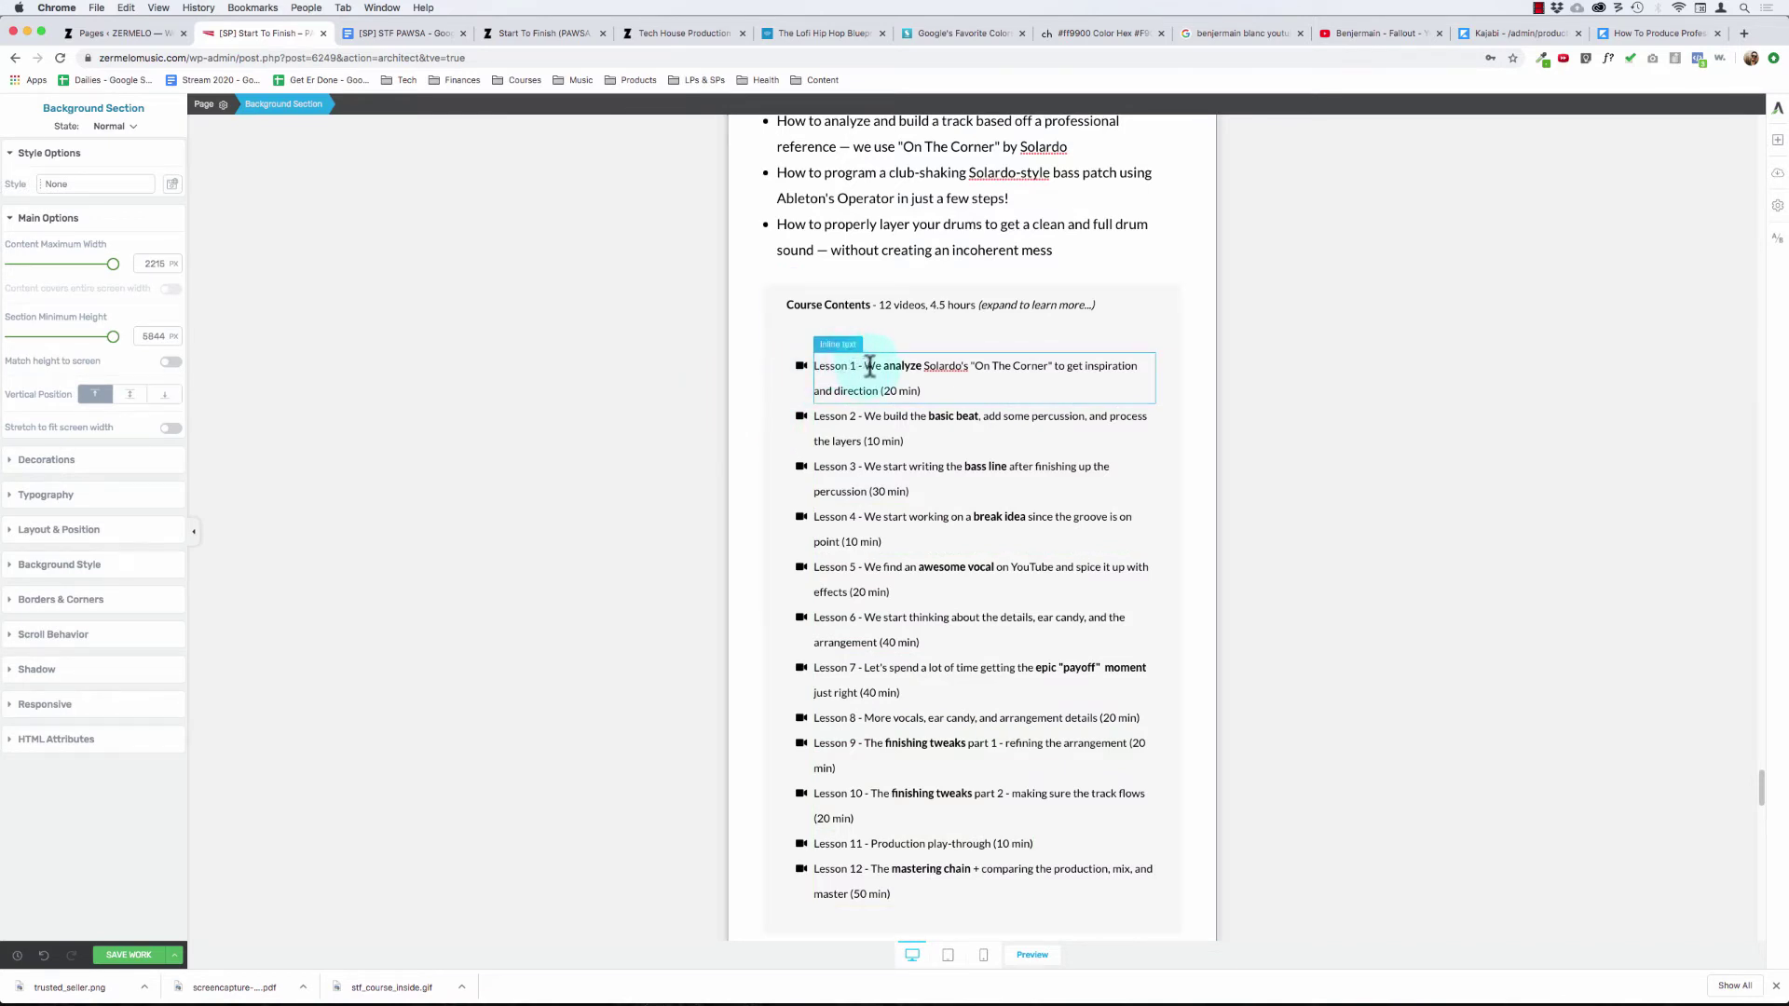
- Remove the "Lesson 1 - " prefix from the first lesson so it begins with "We analyze"
click(874, 371)
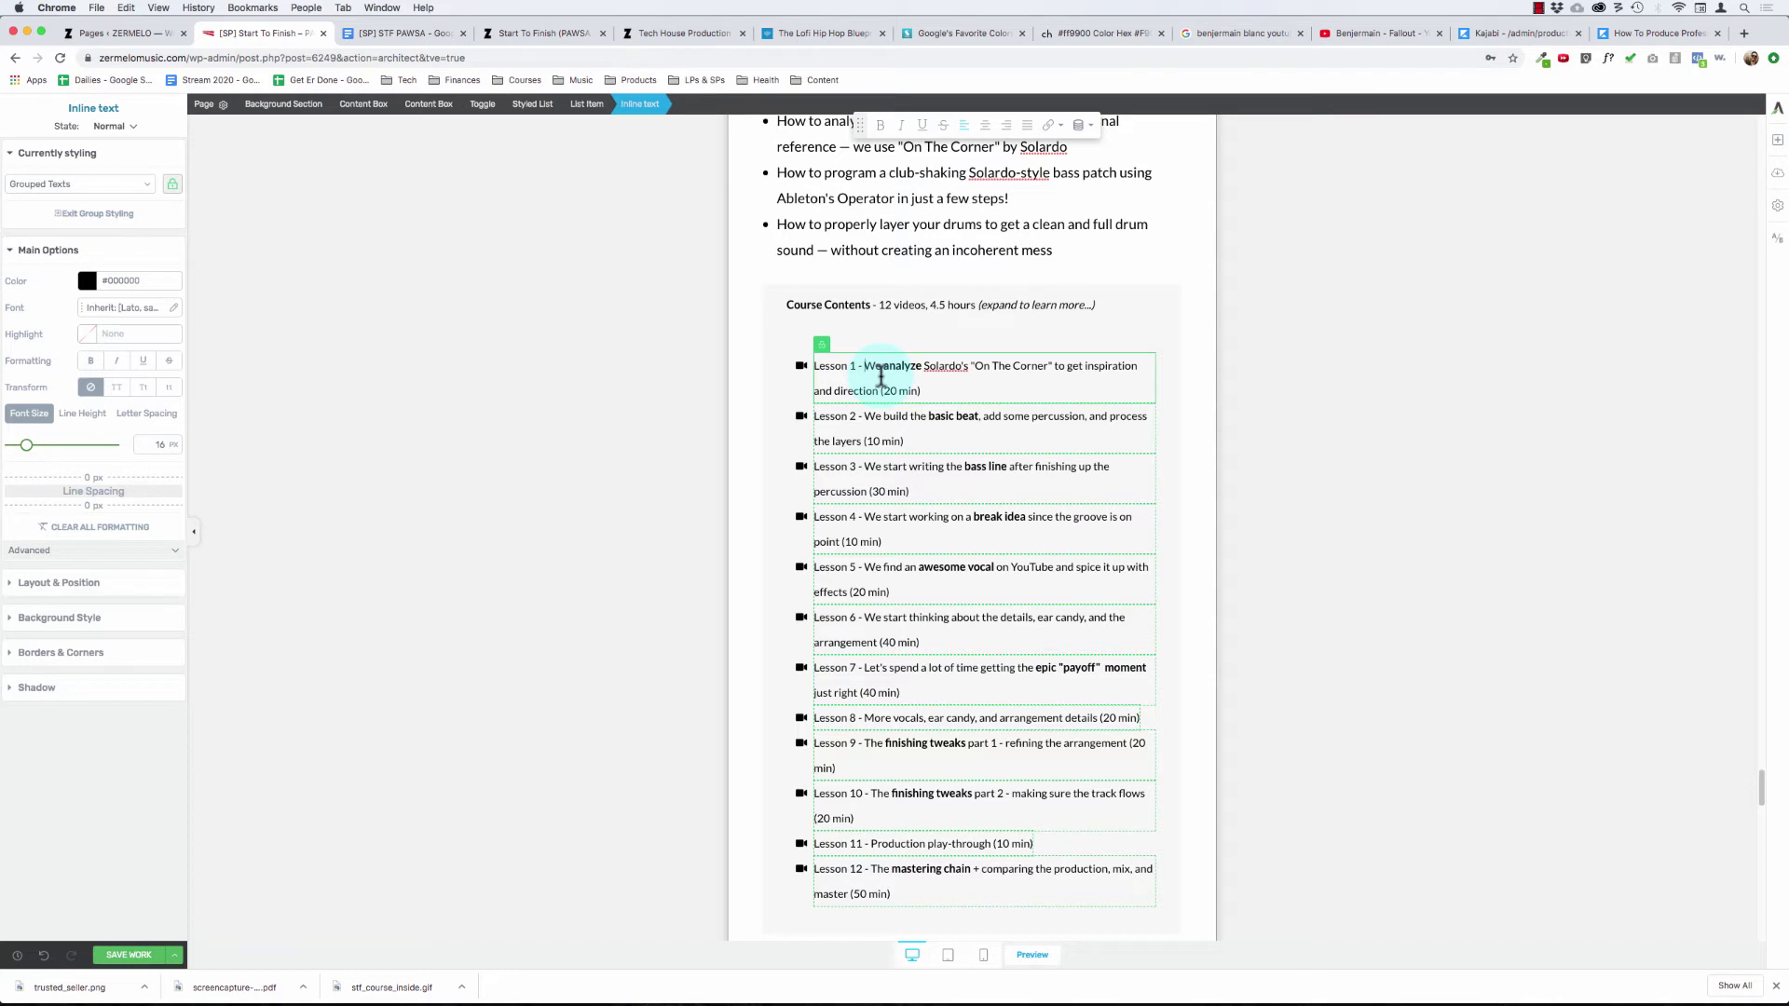
key(alt+BackSpace)
key(alt+BackSpace)
key(alt+BackSpace)
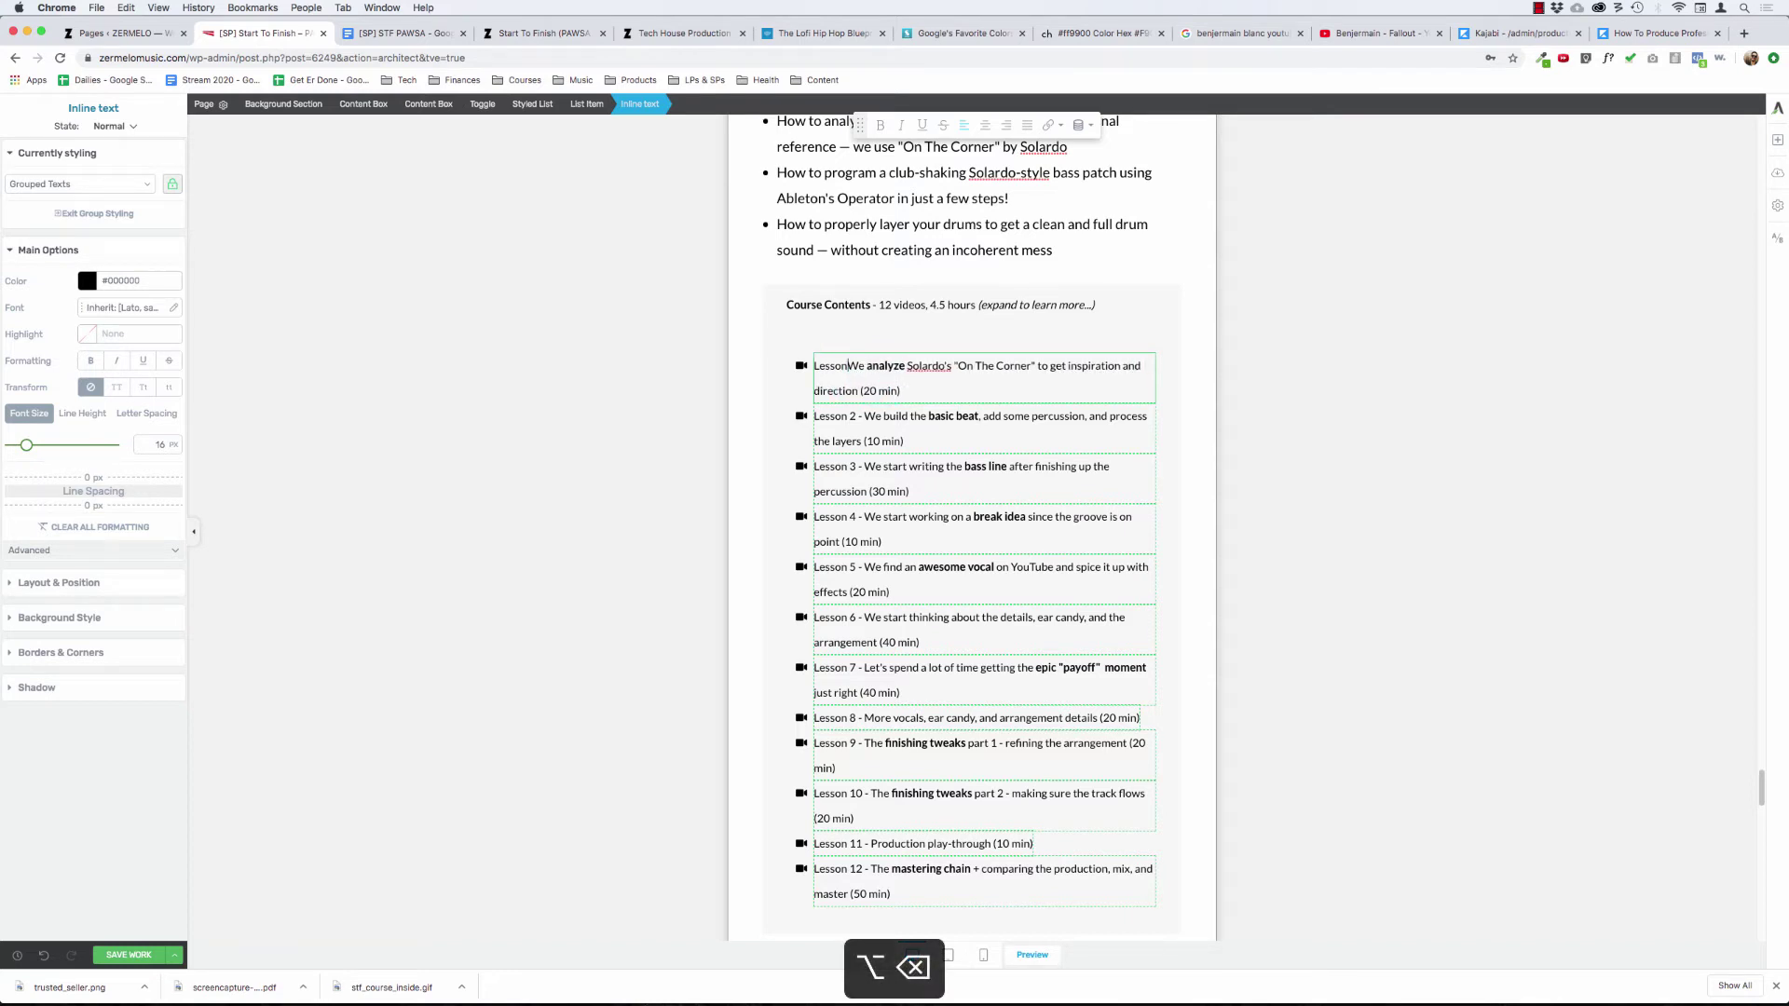
key(BackSpace)
key(BackSpace)
key(BackSpace)
key(BackSpace)
key(BackSpace)
key(BackSpace)
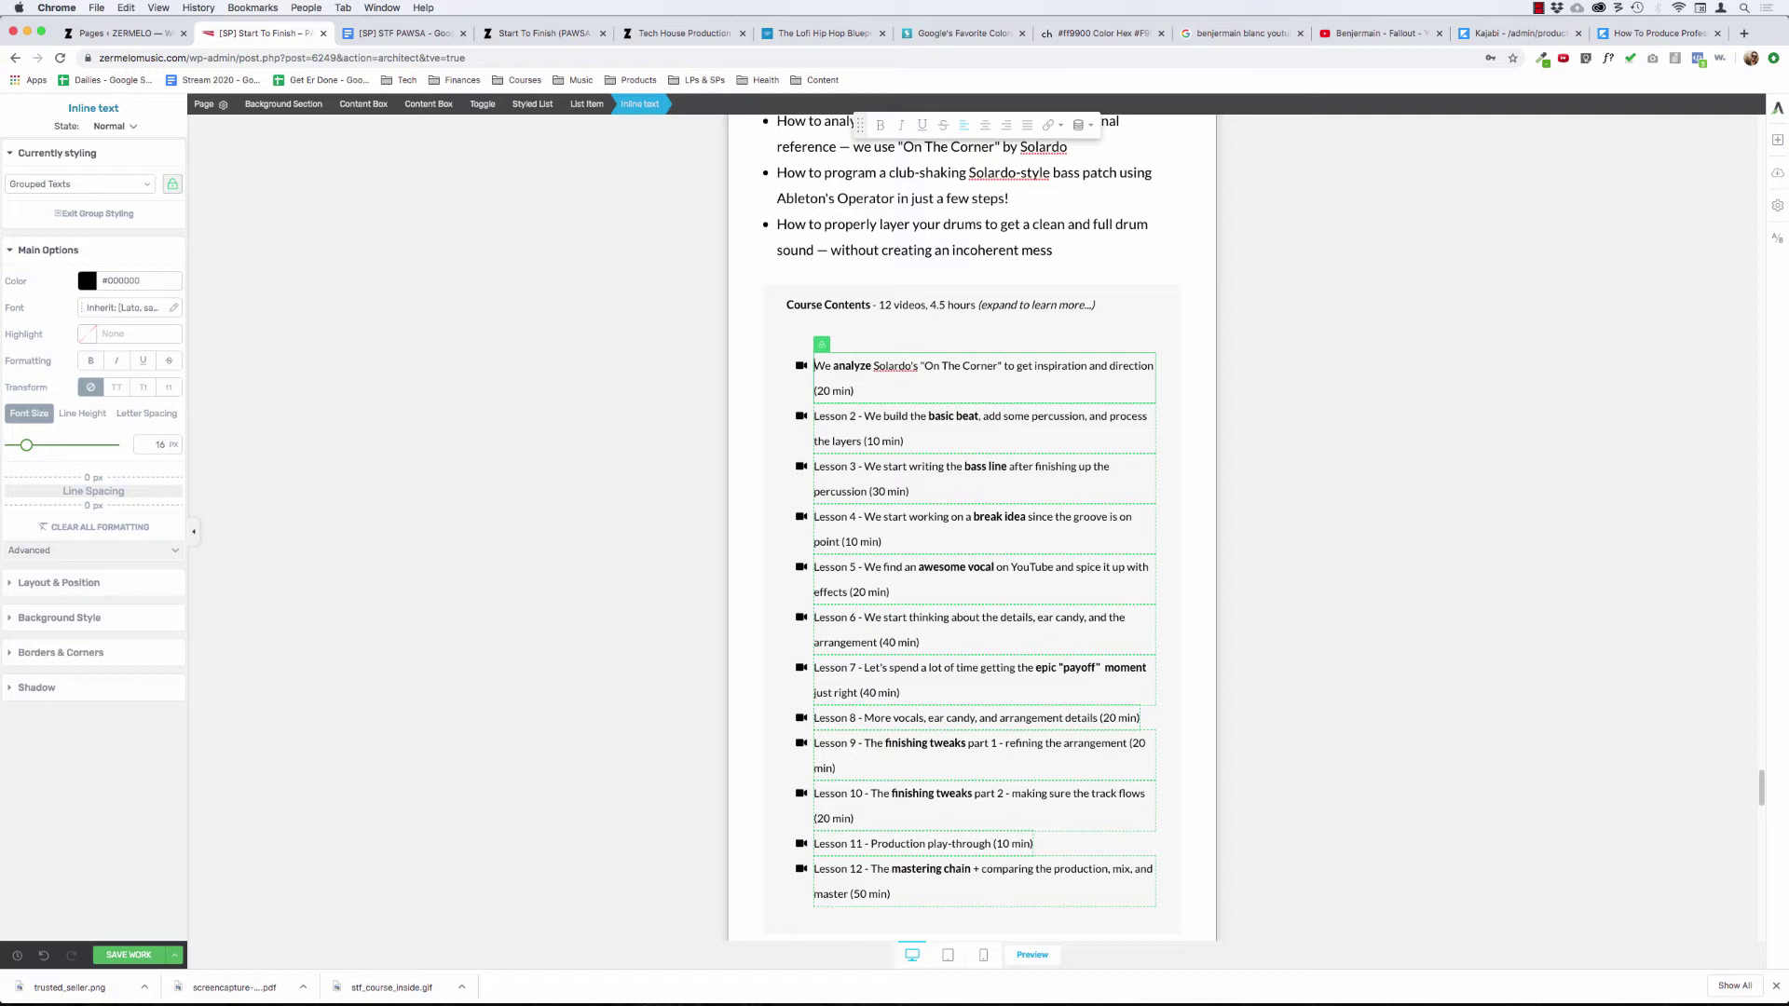
- Replace "inspiration and direction" with "some direction" in the first lesson's description
key(super+Right)
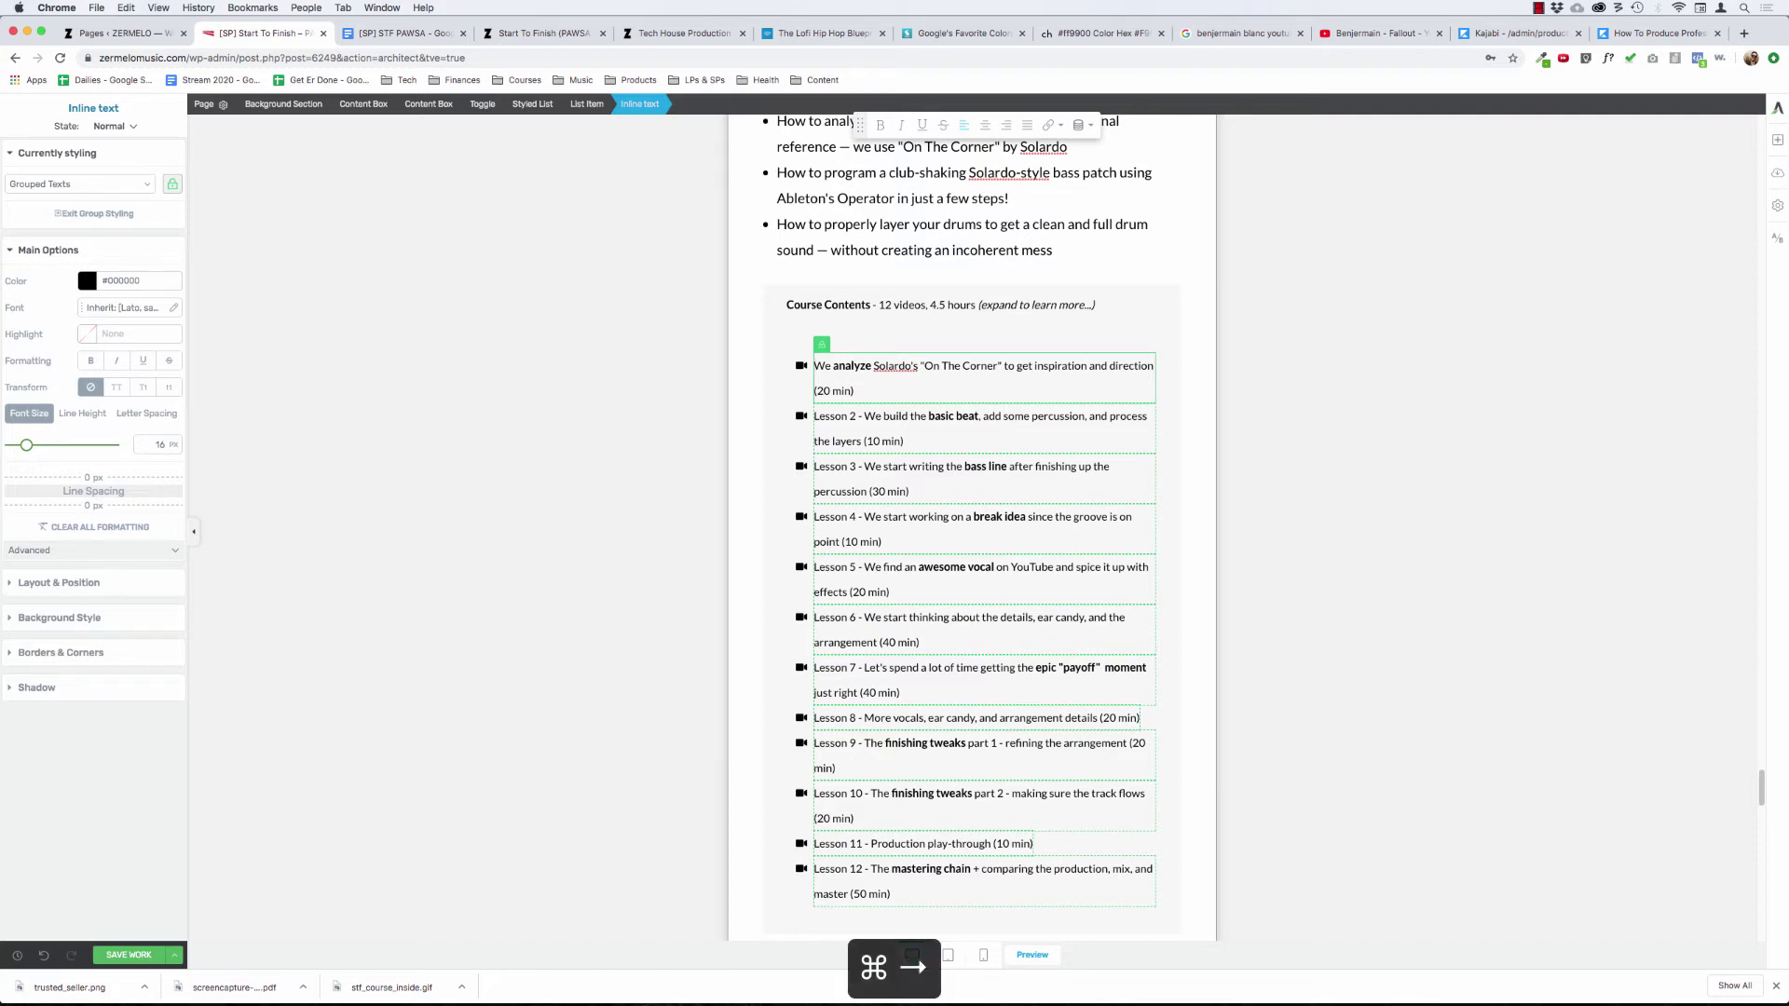
key(alt+Left)
key(alt+Left)
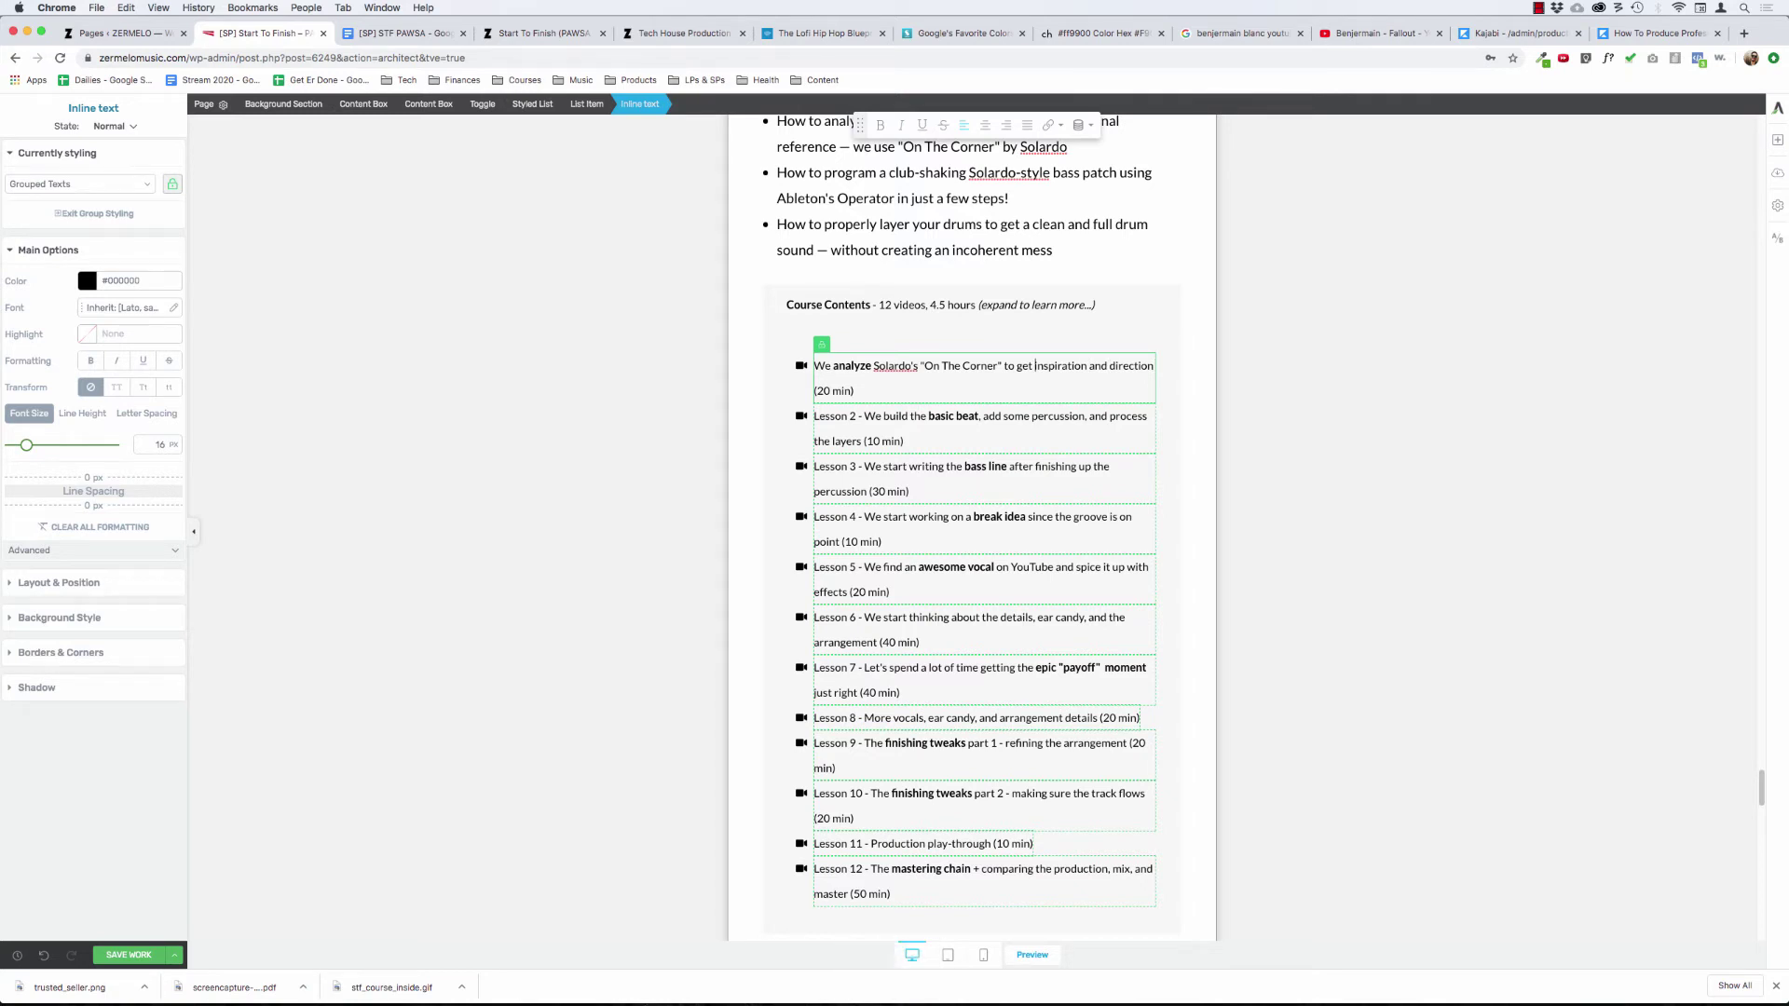
text(some direction)
key(alt+shift+Right)
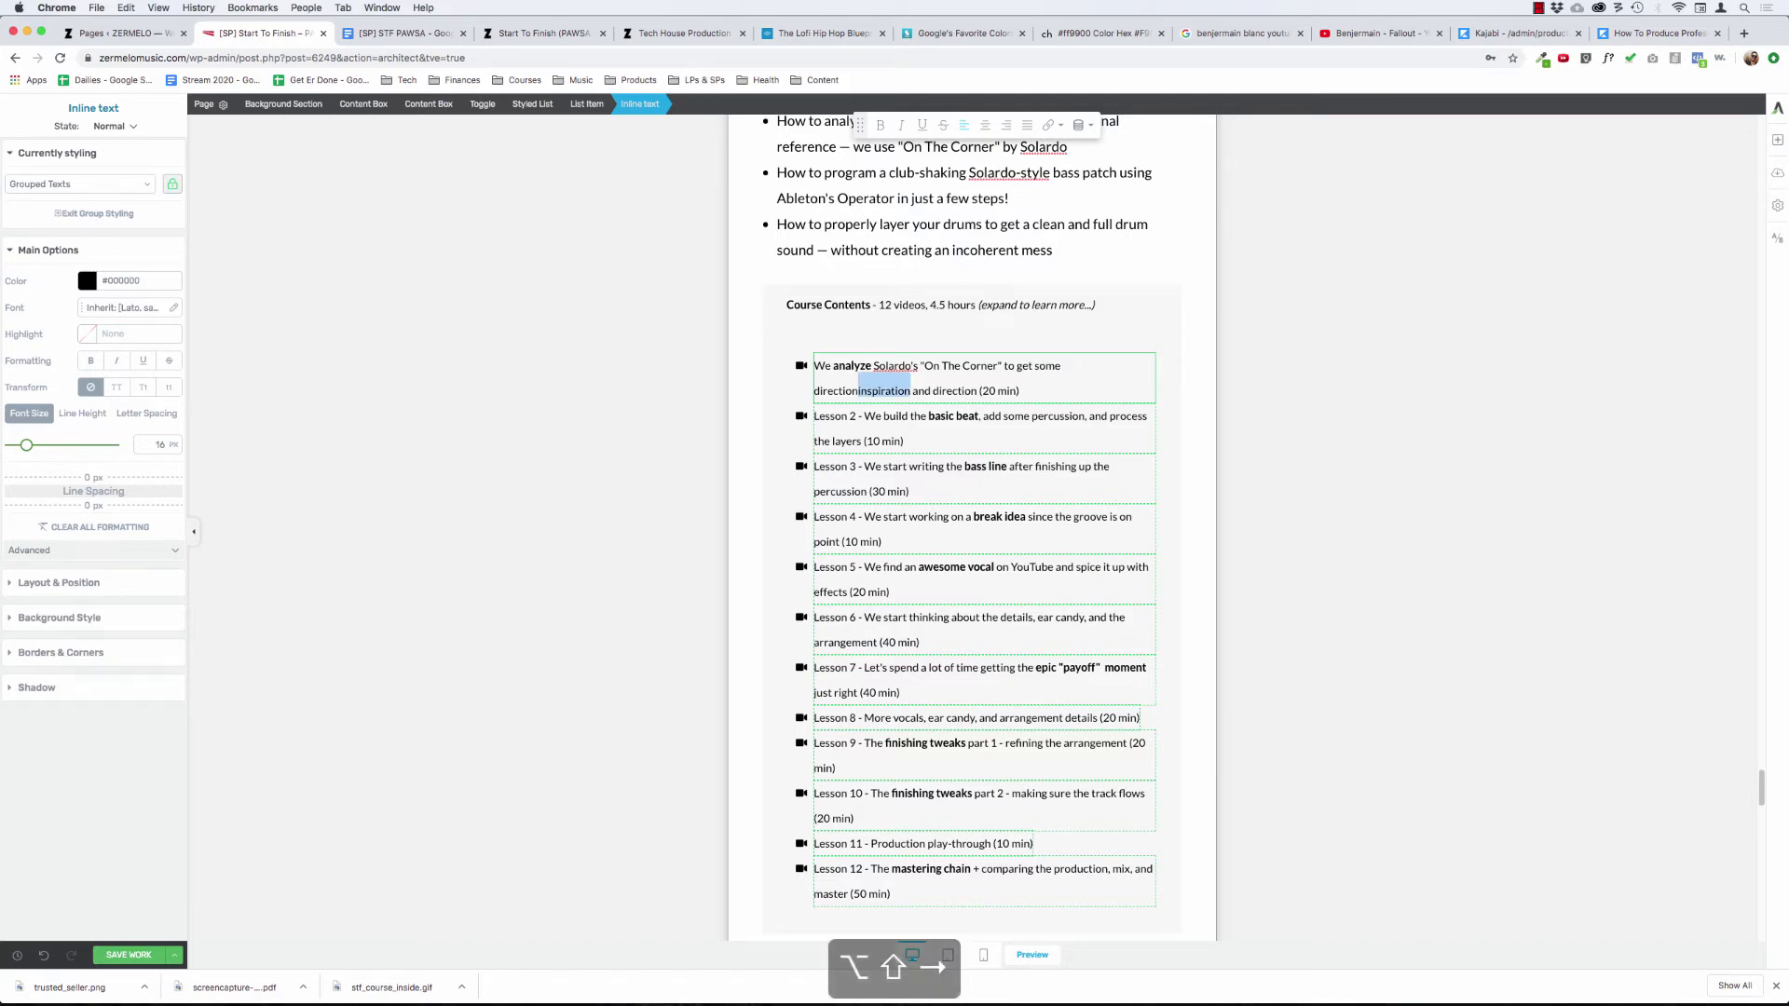
key(alt+shift+Right)
key(alt+shift+Right)
key(BackSpace)
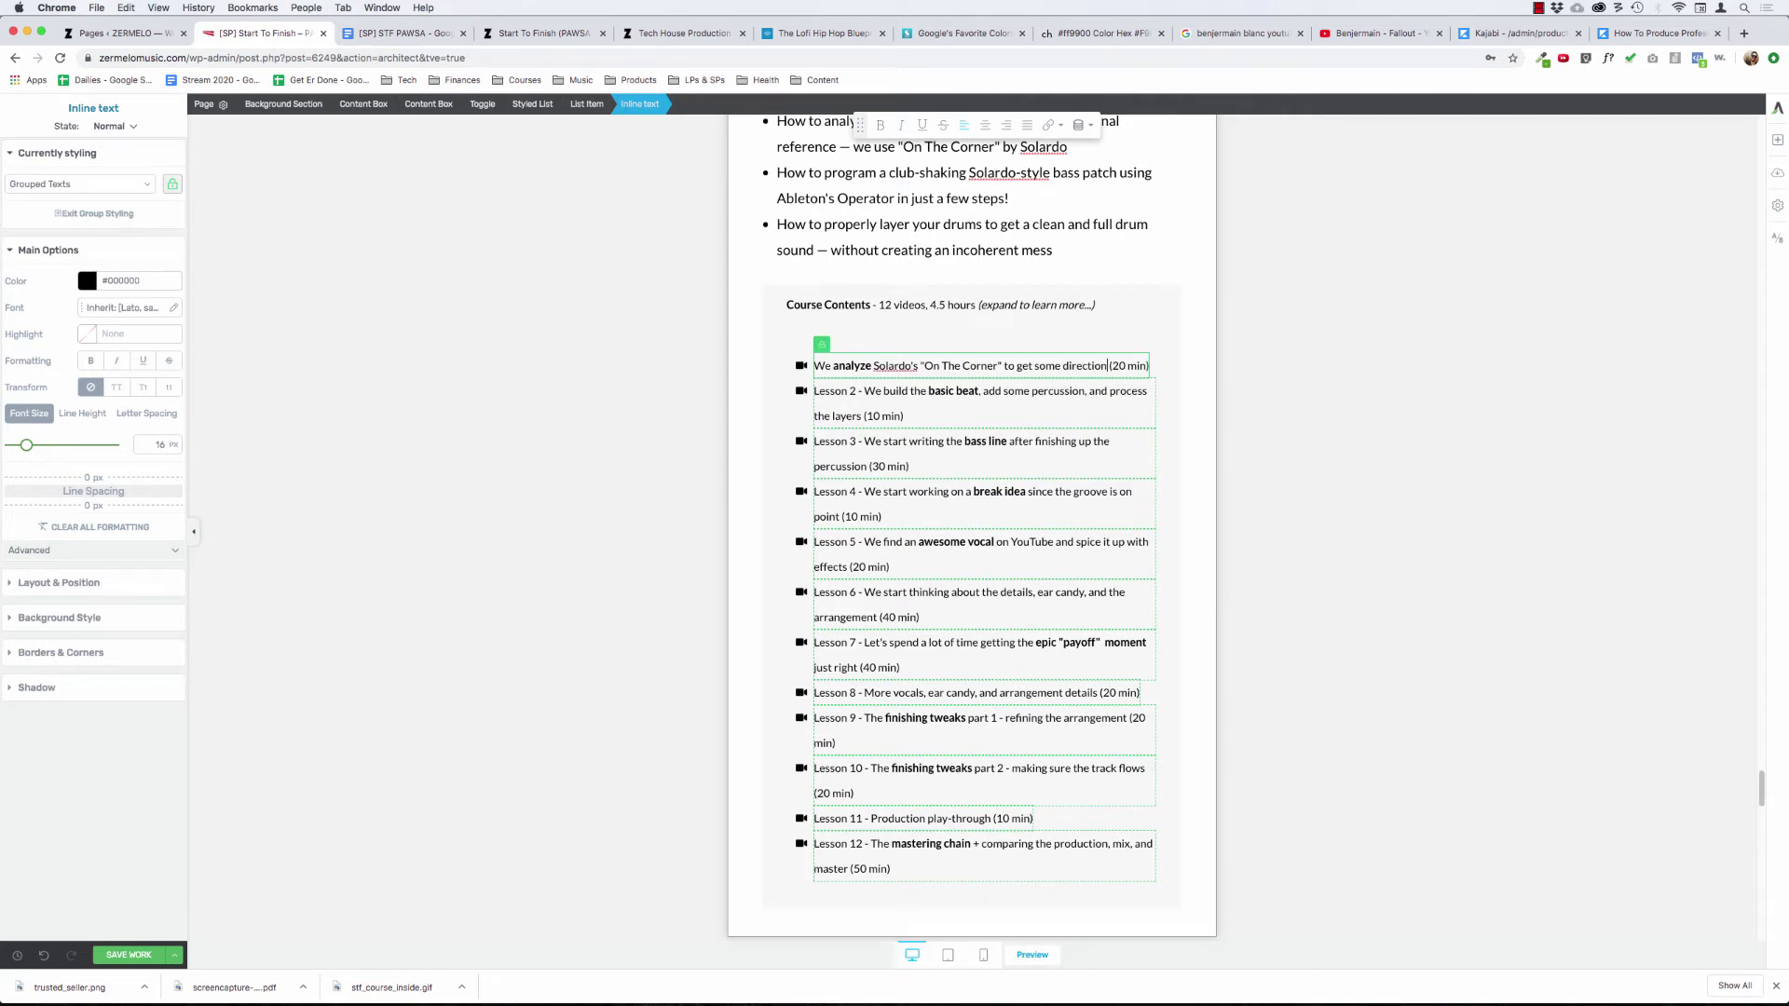
- Replace "to get" with "for" before "some direction" in the first lesson's description
key(alt+Left)
key(alt+Left)
key(alt+BackSpace)
key(alt+BackSpace)
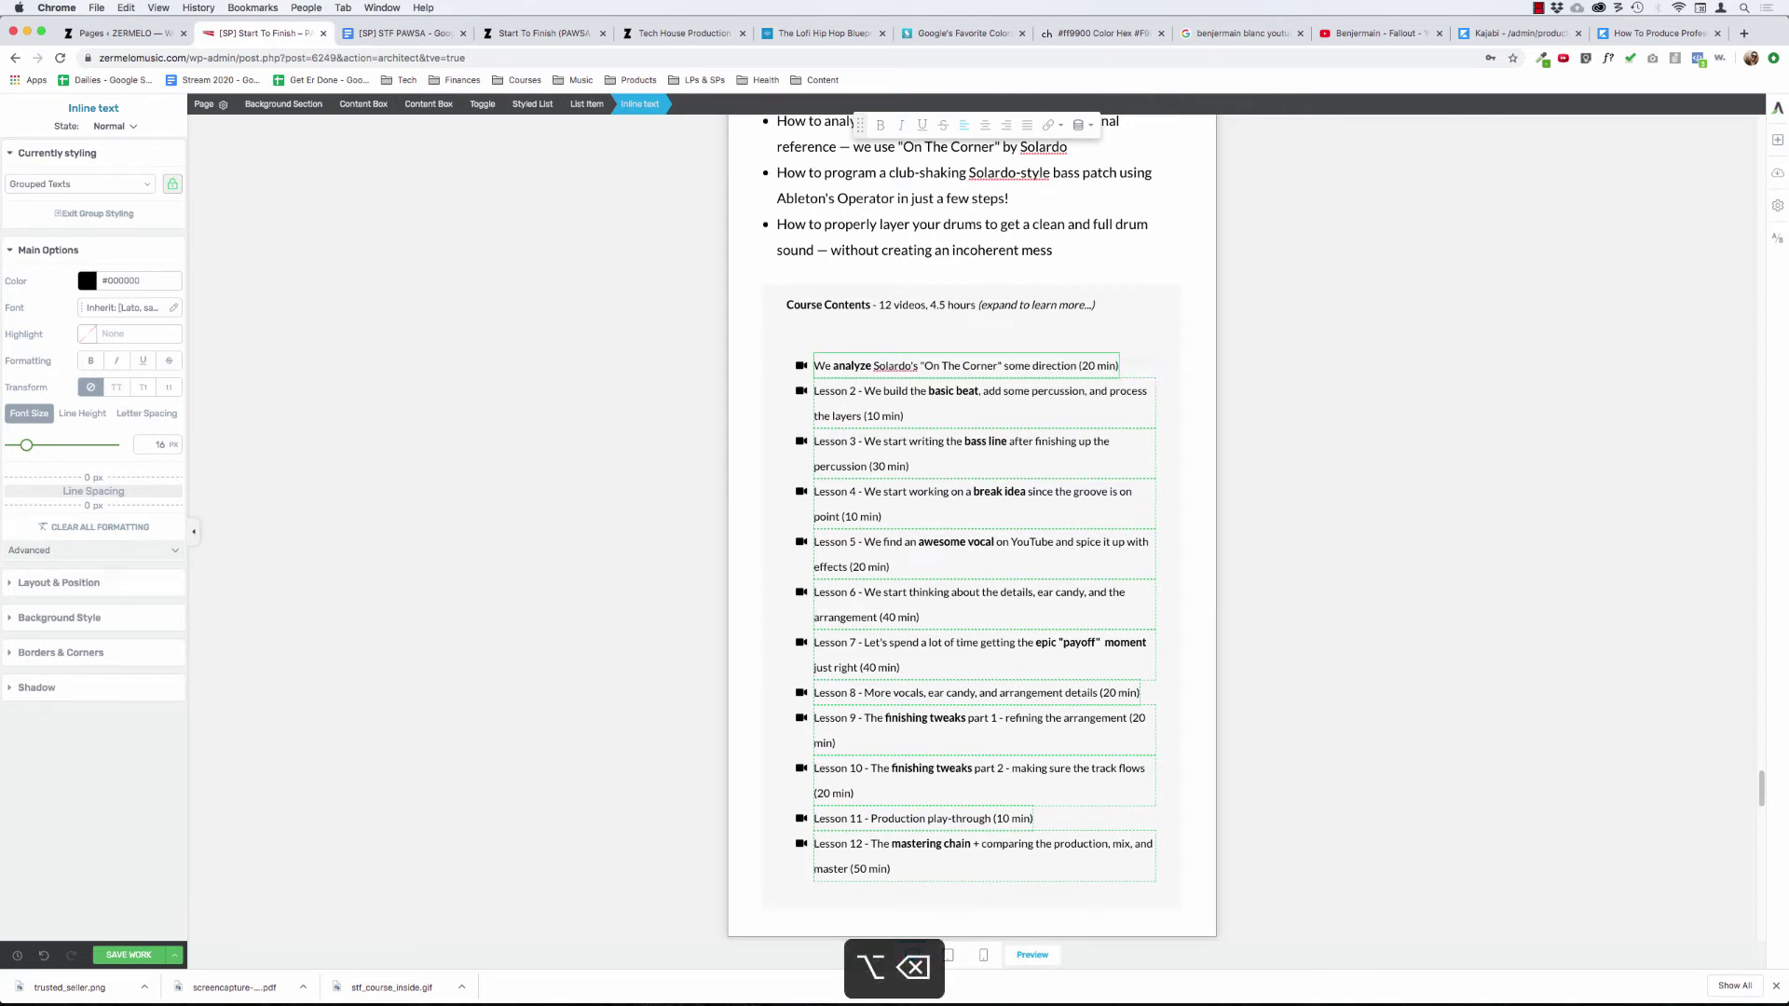
text(for)
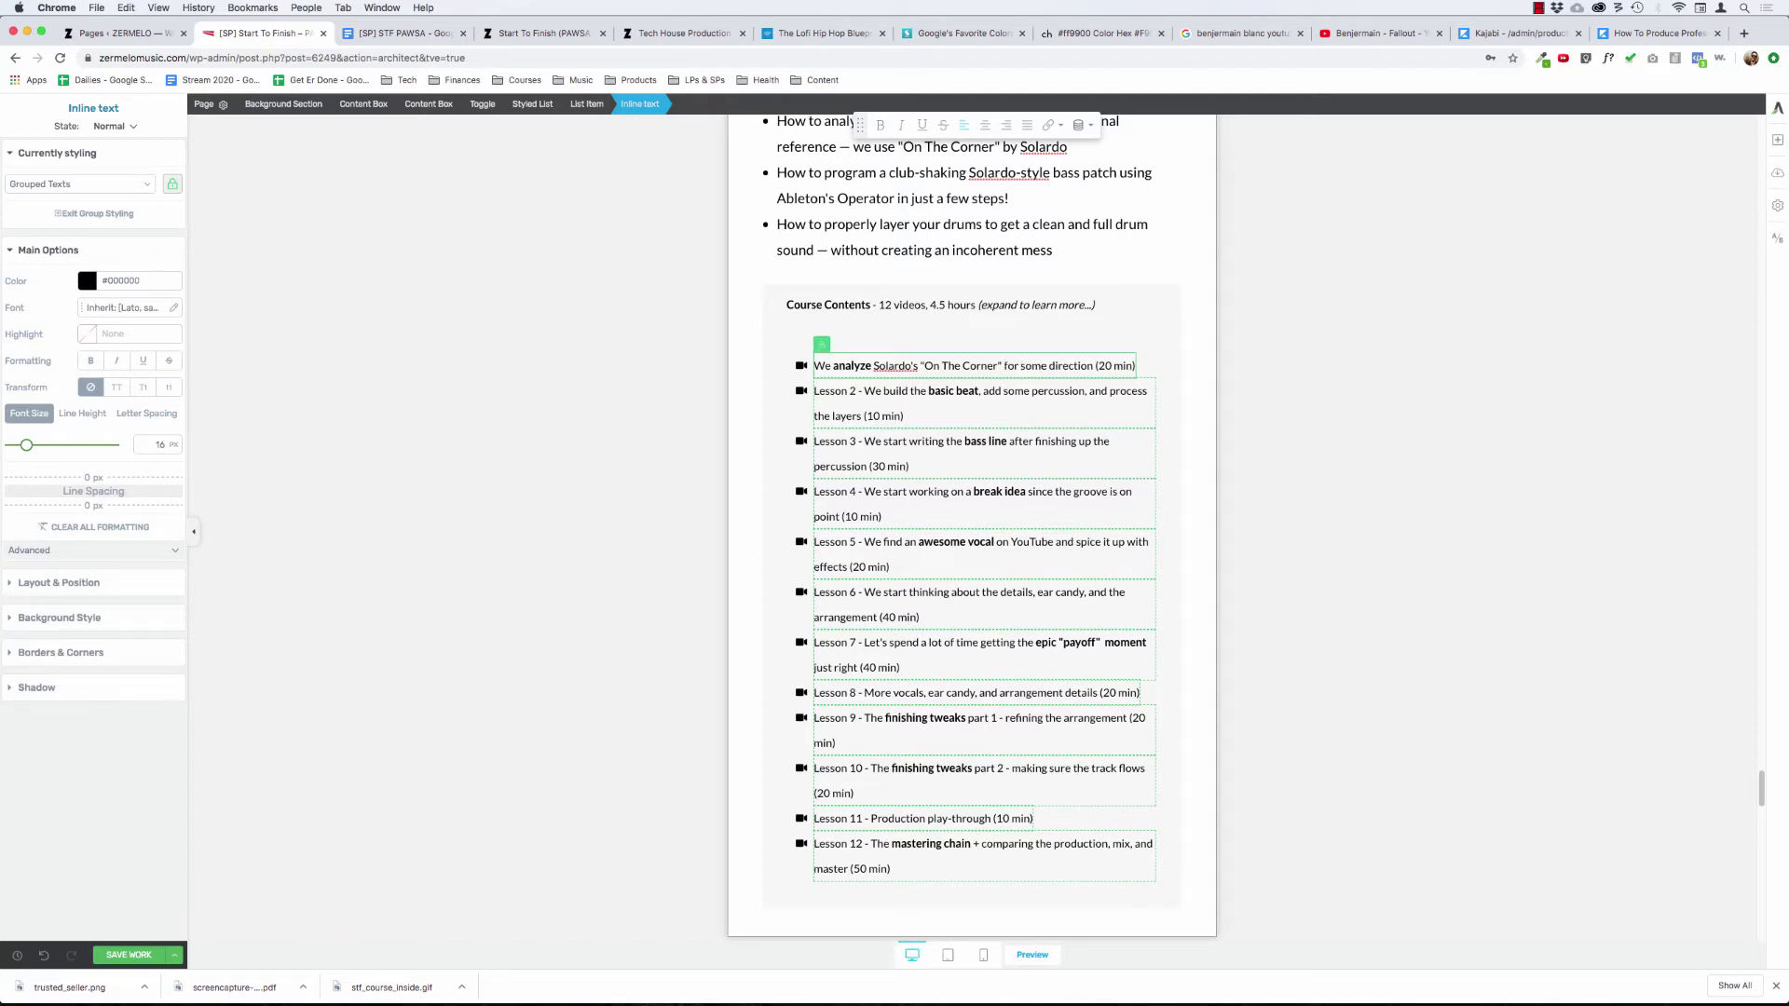
click(555, 299)
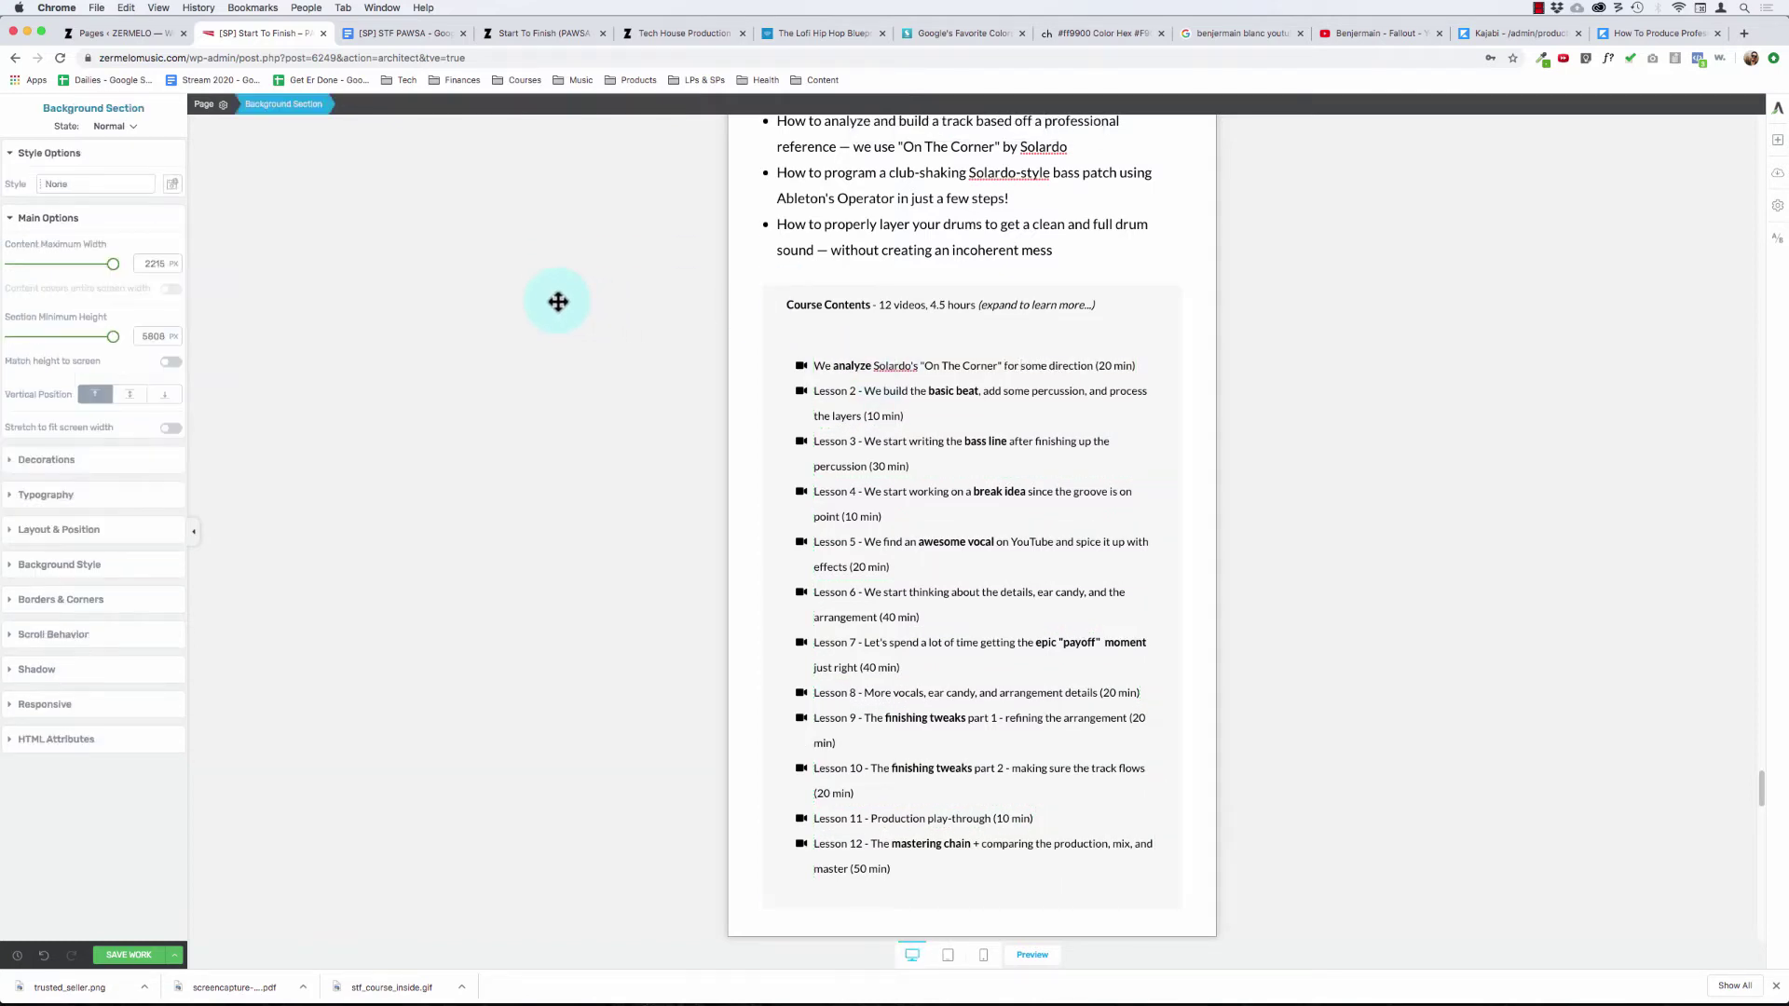
- Remove the "Lesson 2 - " prefix and put "We build the basic beat" back on its own list line
click(865, 390)
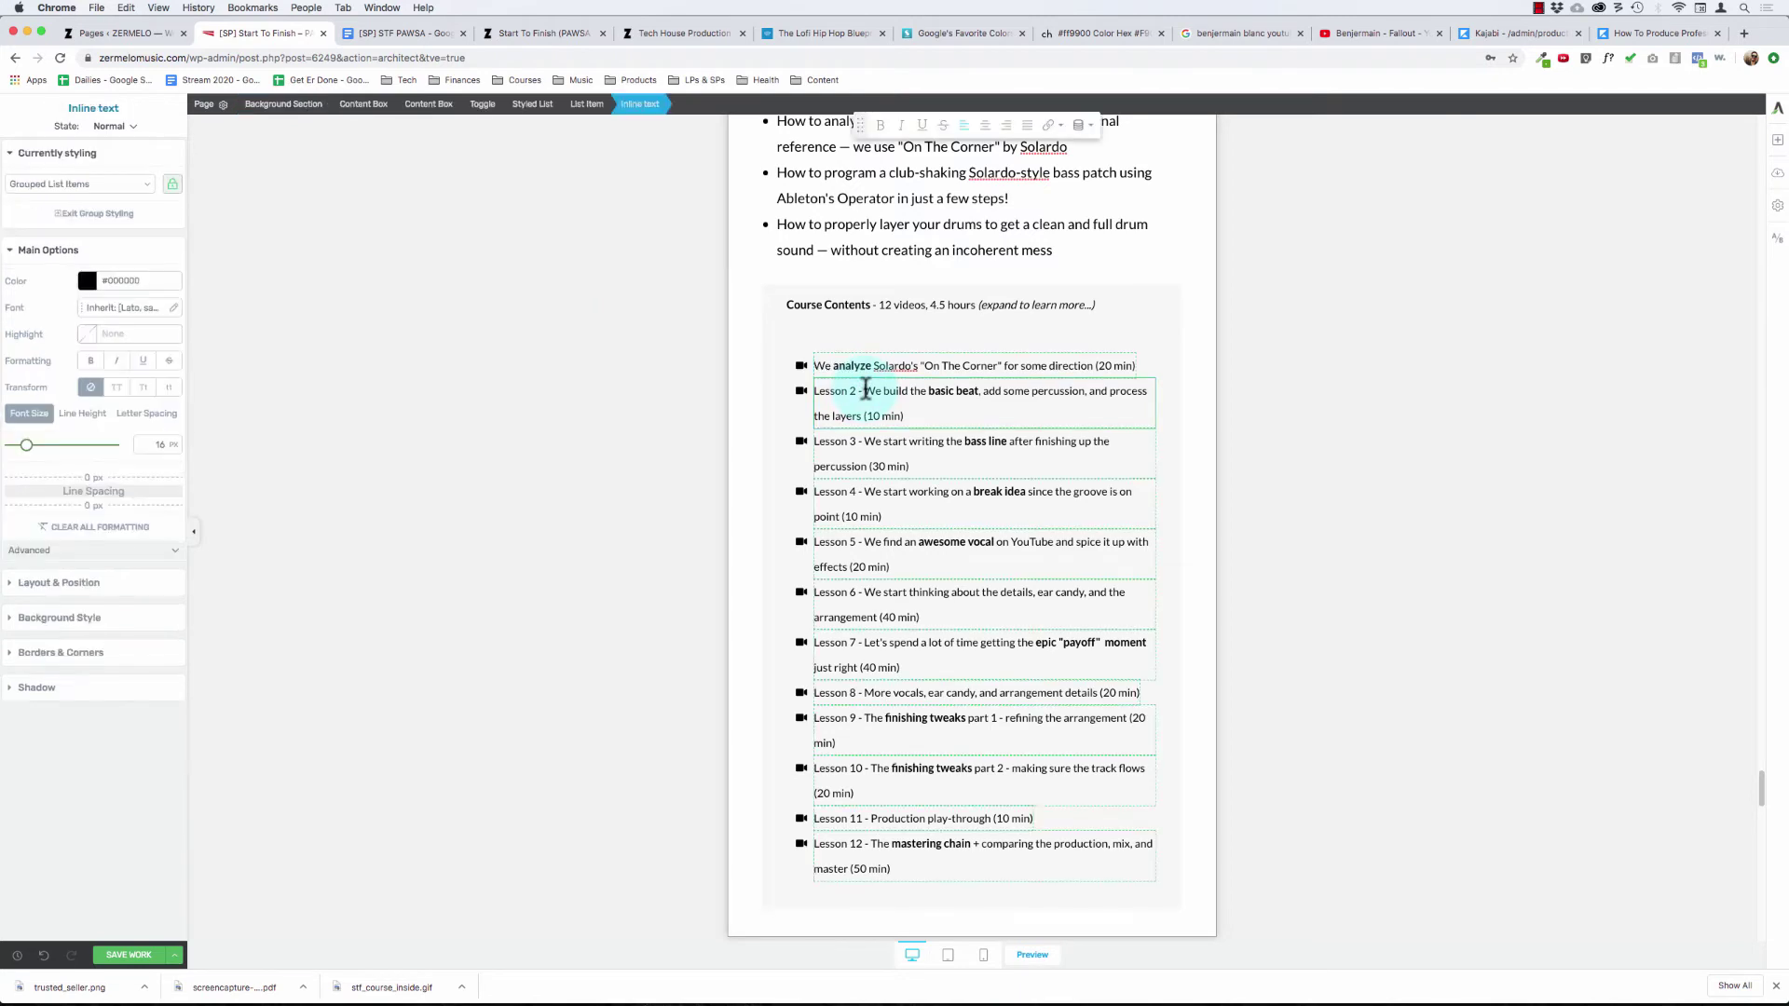
key(shift+super+Left)
key(BackSpace)
key(BackSpace)
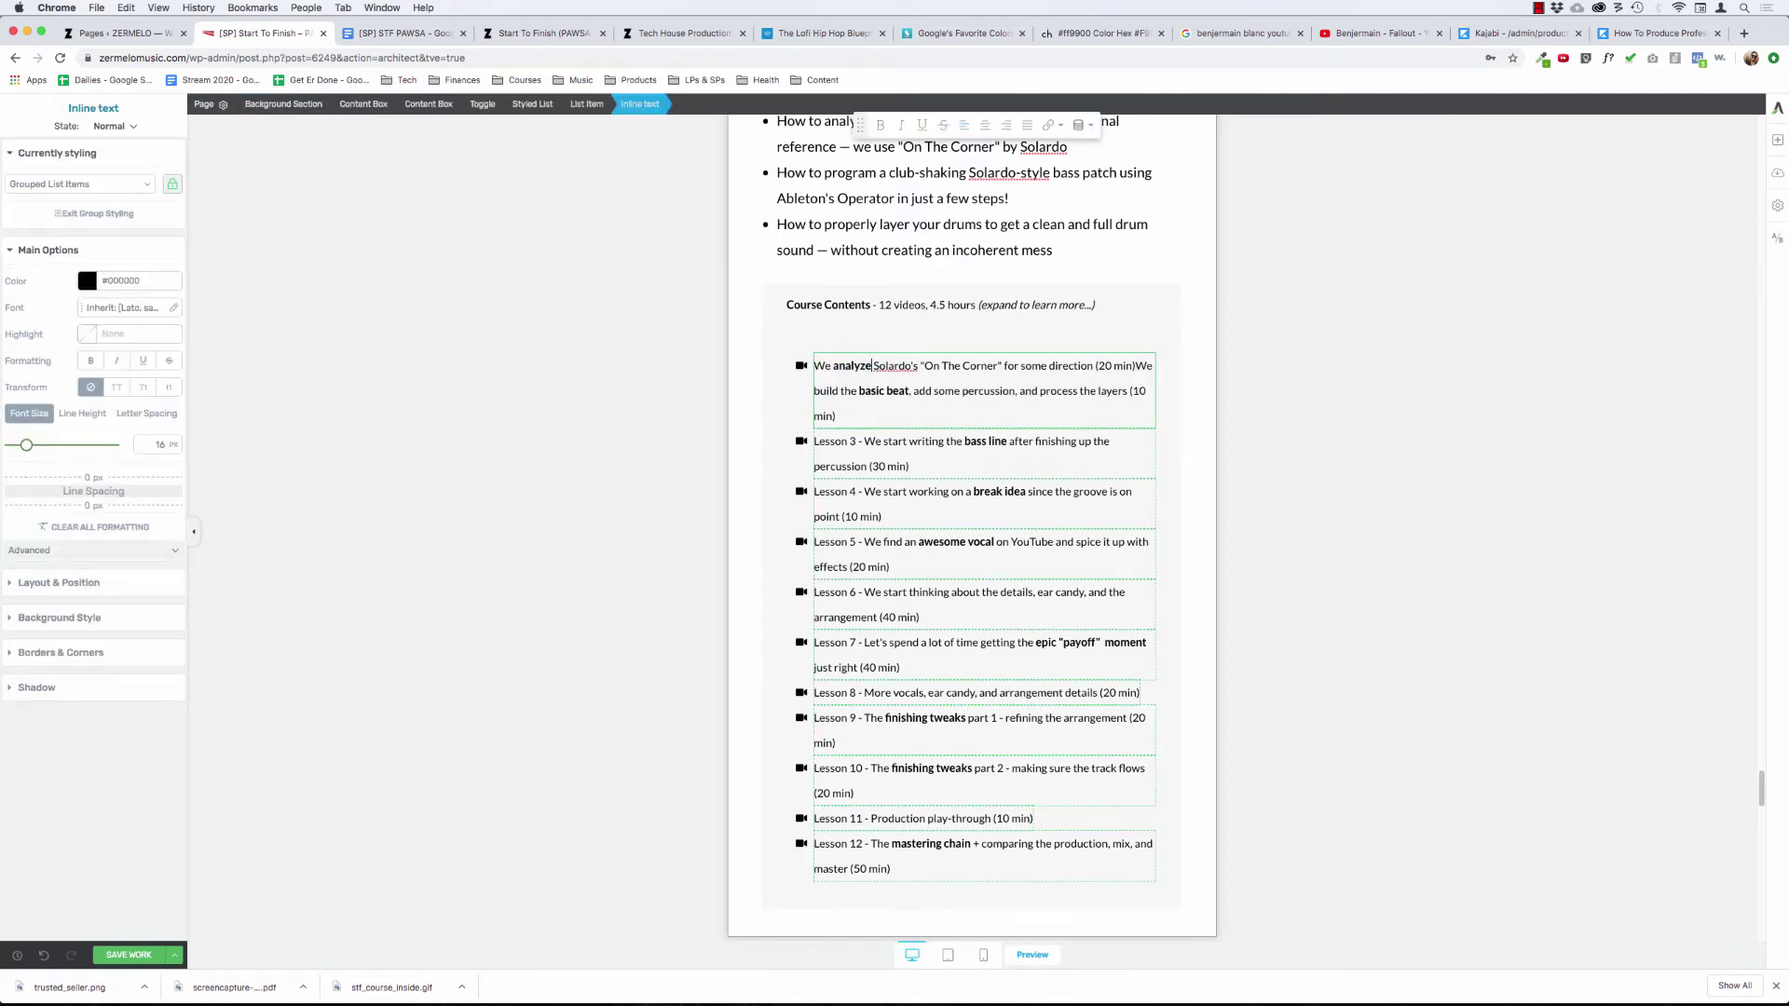
key(super+z)
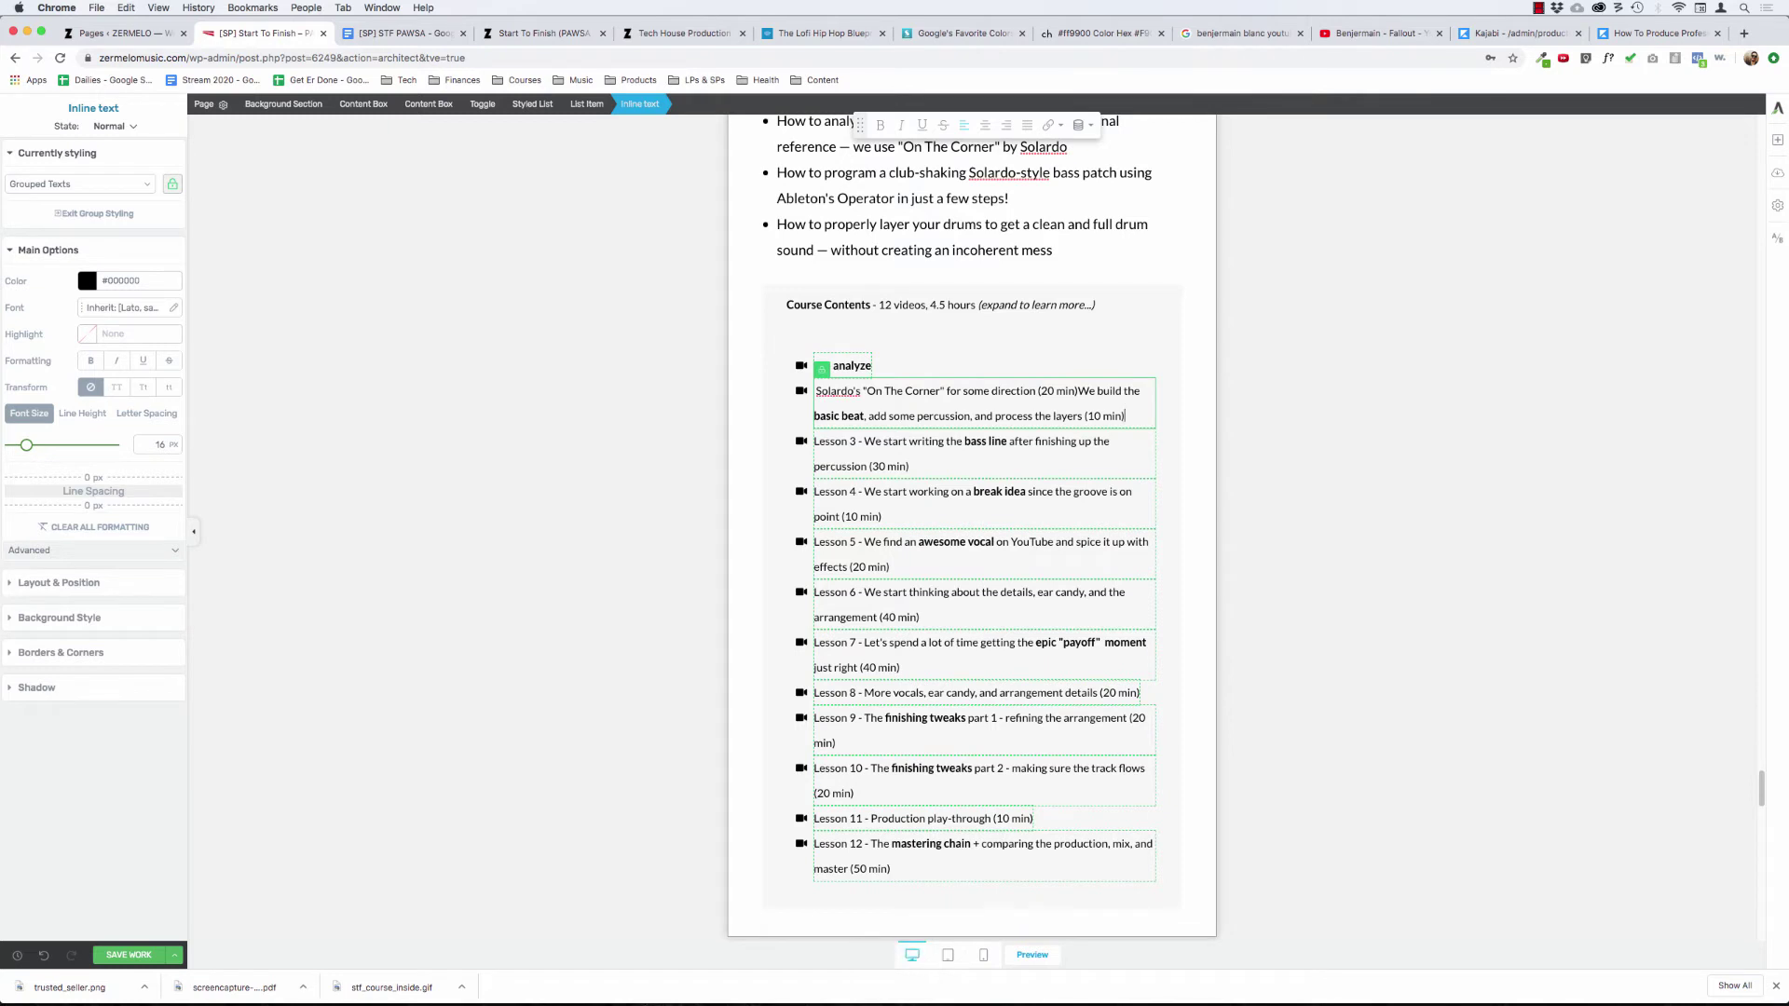
key(alt+Left)
key(alt+Left)
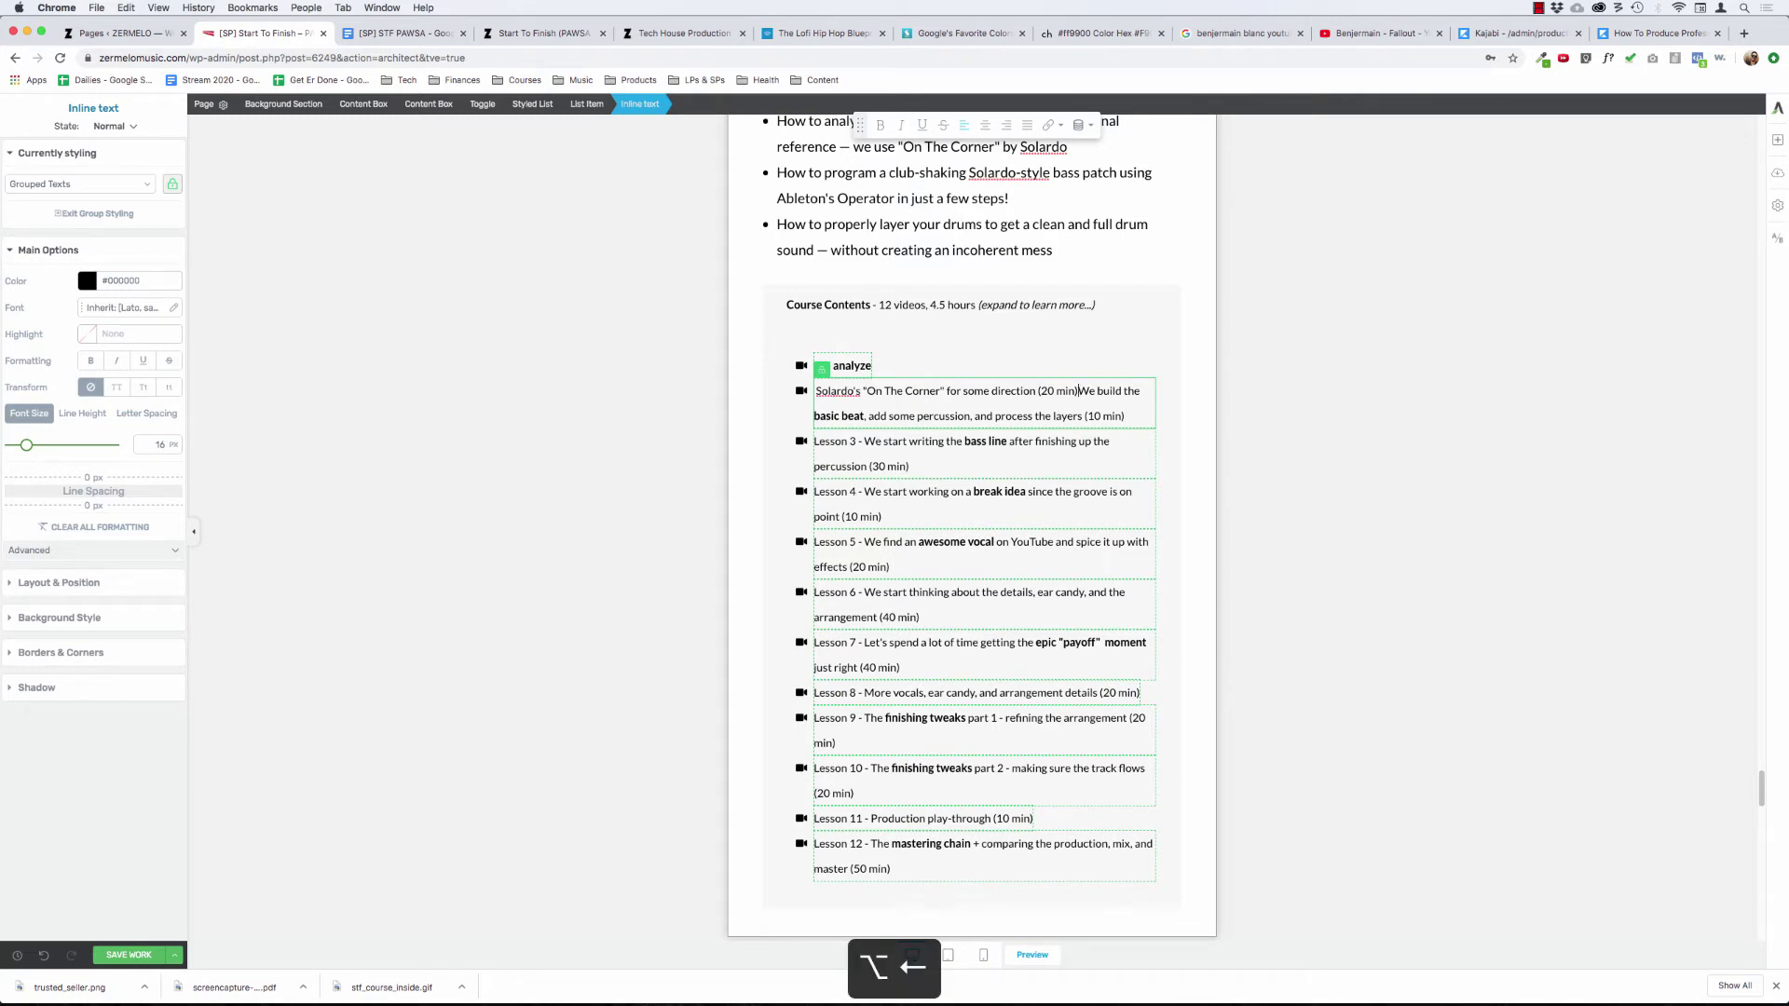
key(Return)
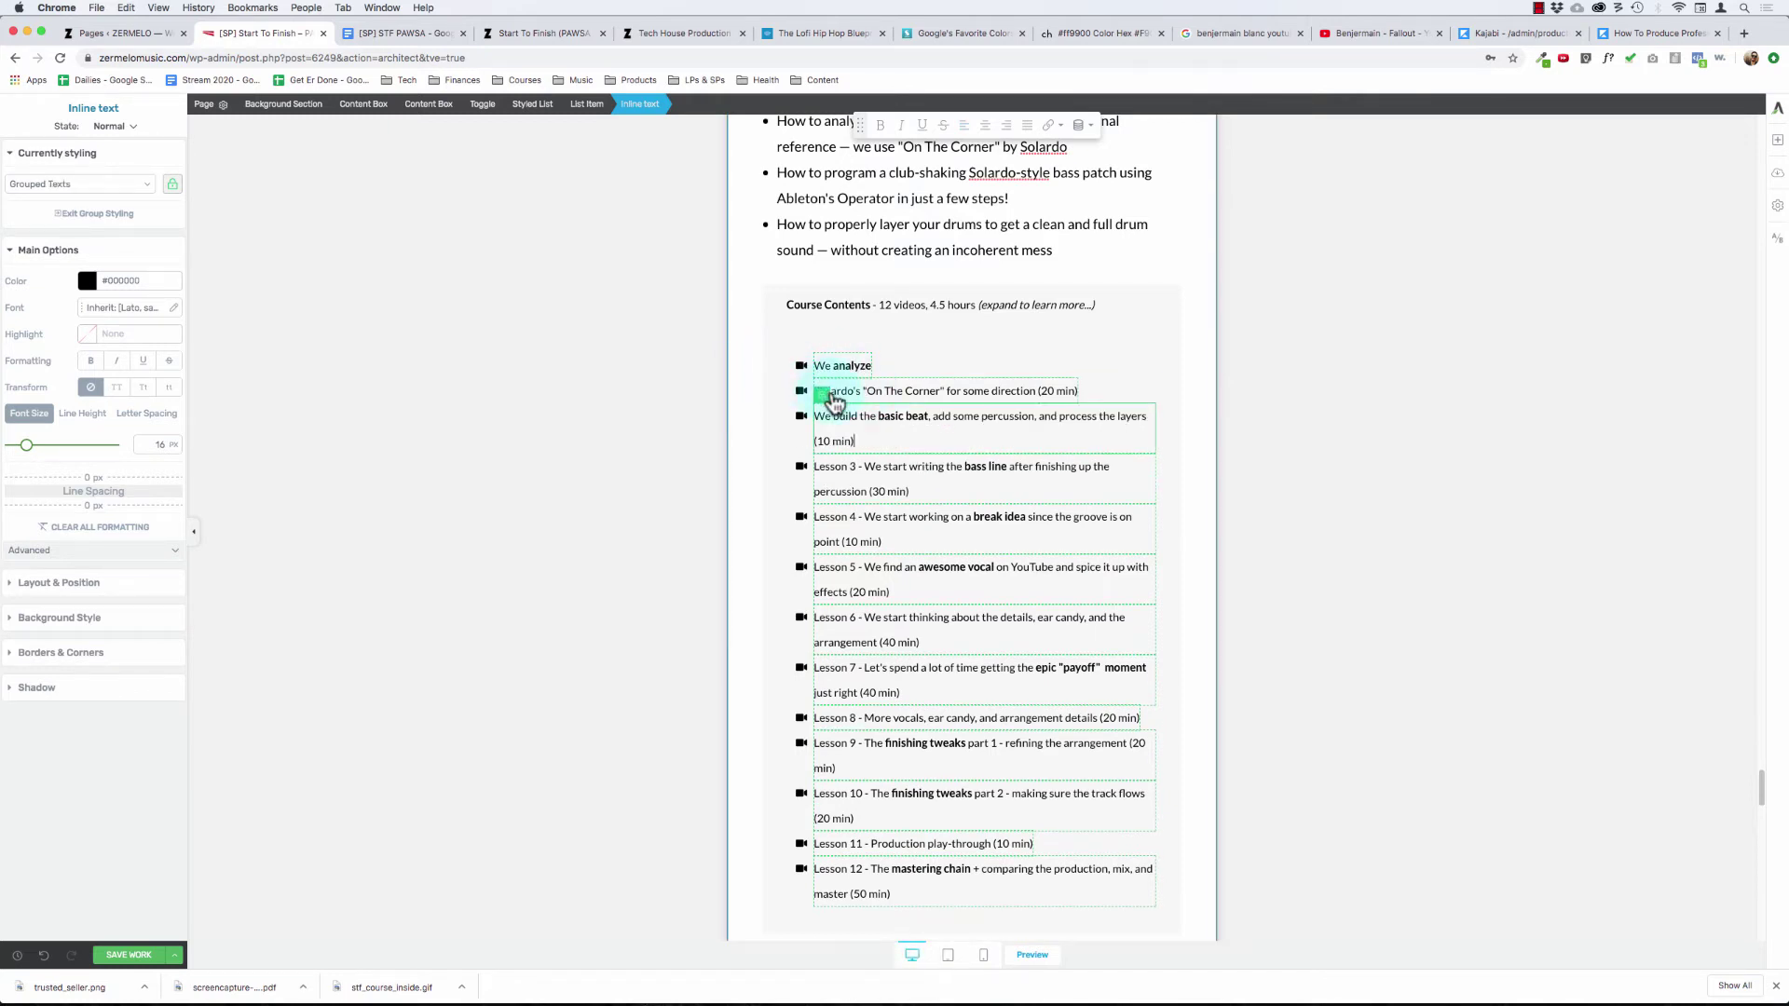
- Rejoin "Solardo's" with the first lesson's opening words and restore the bold word "analyze"
key(super+Left)
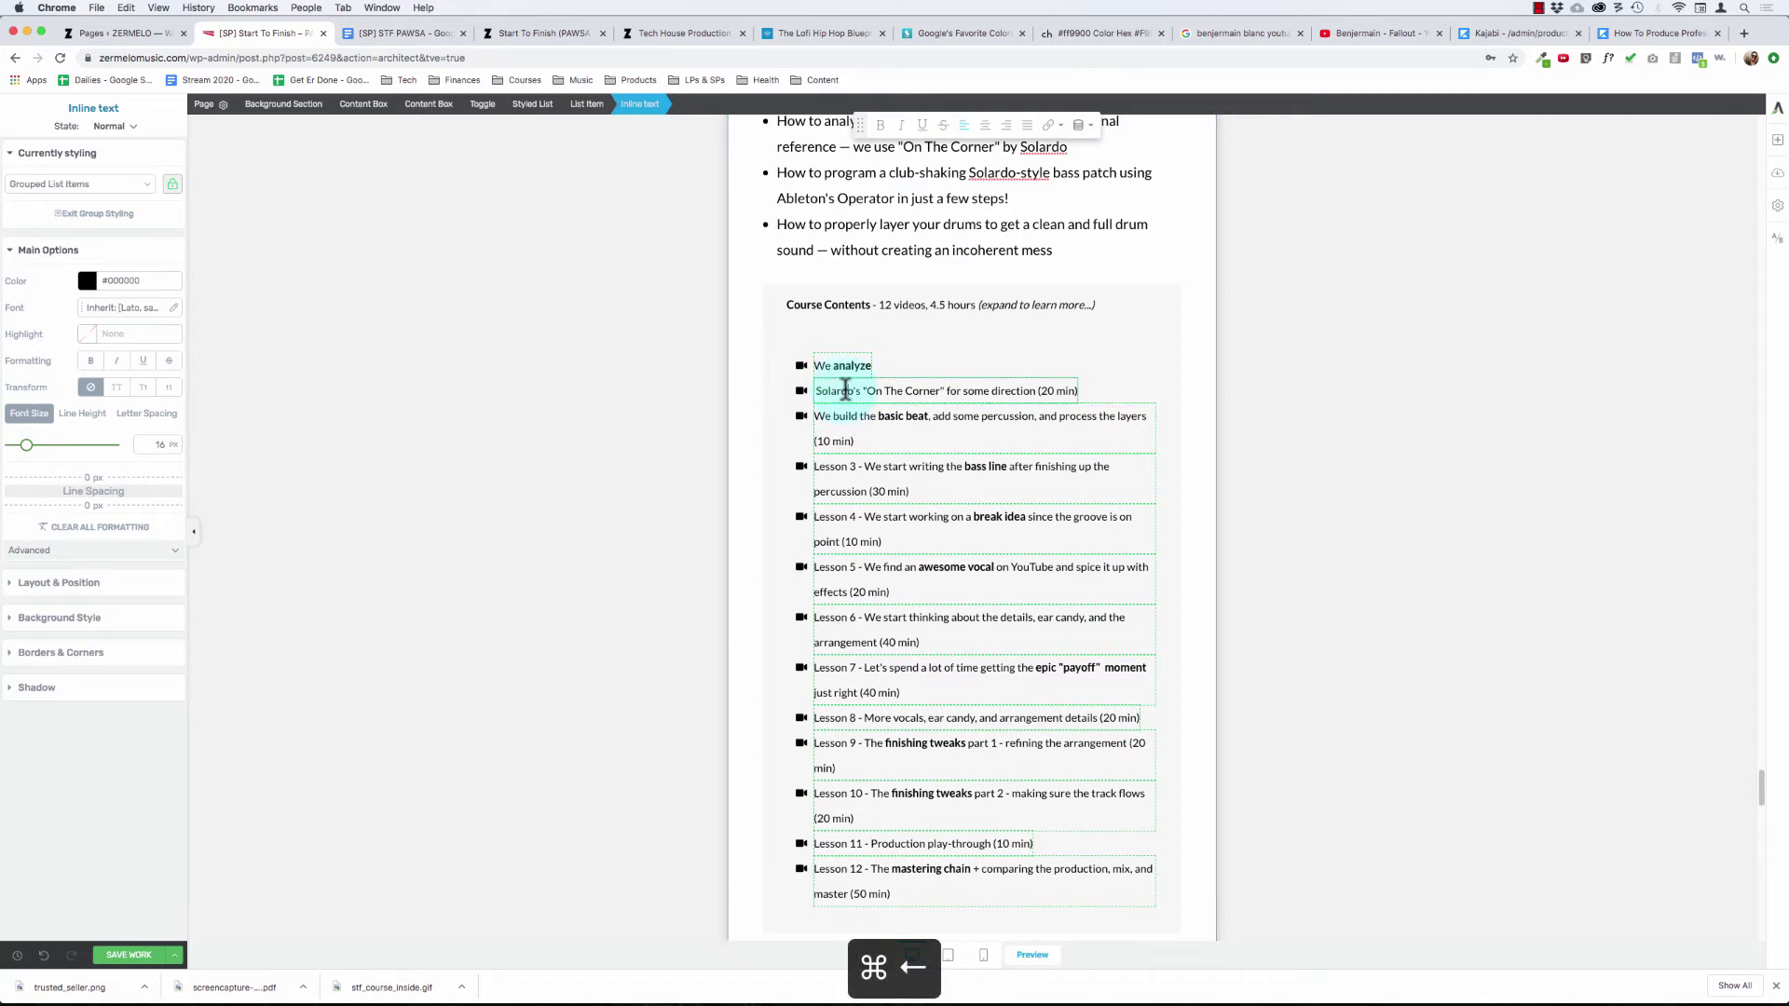
key(super+Left)
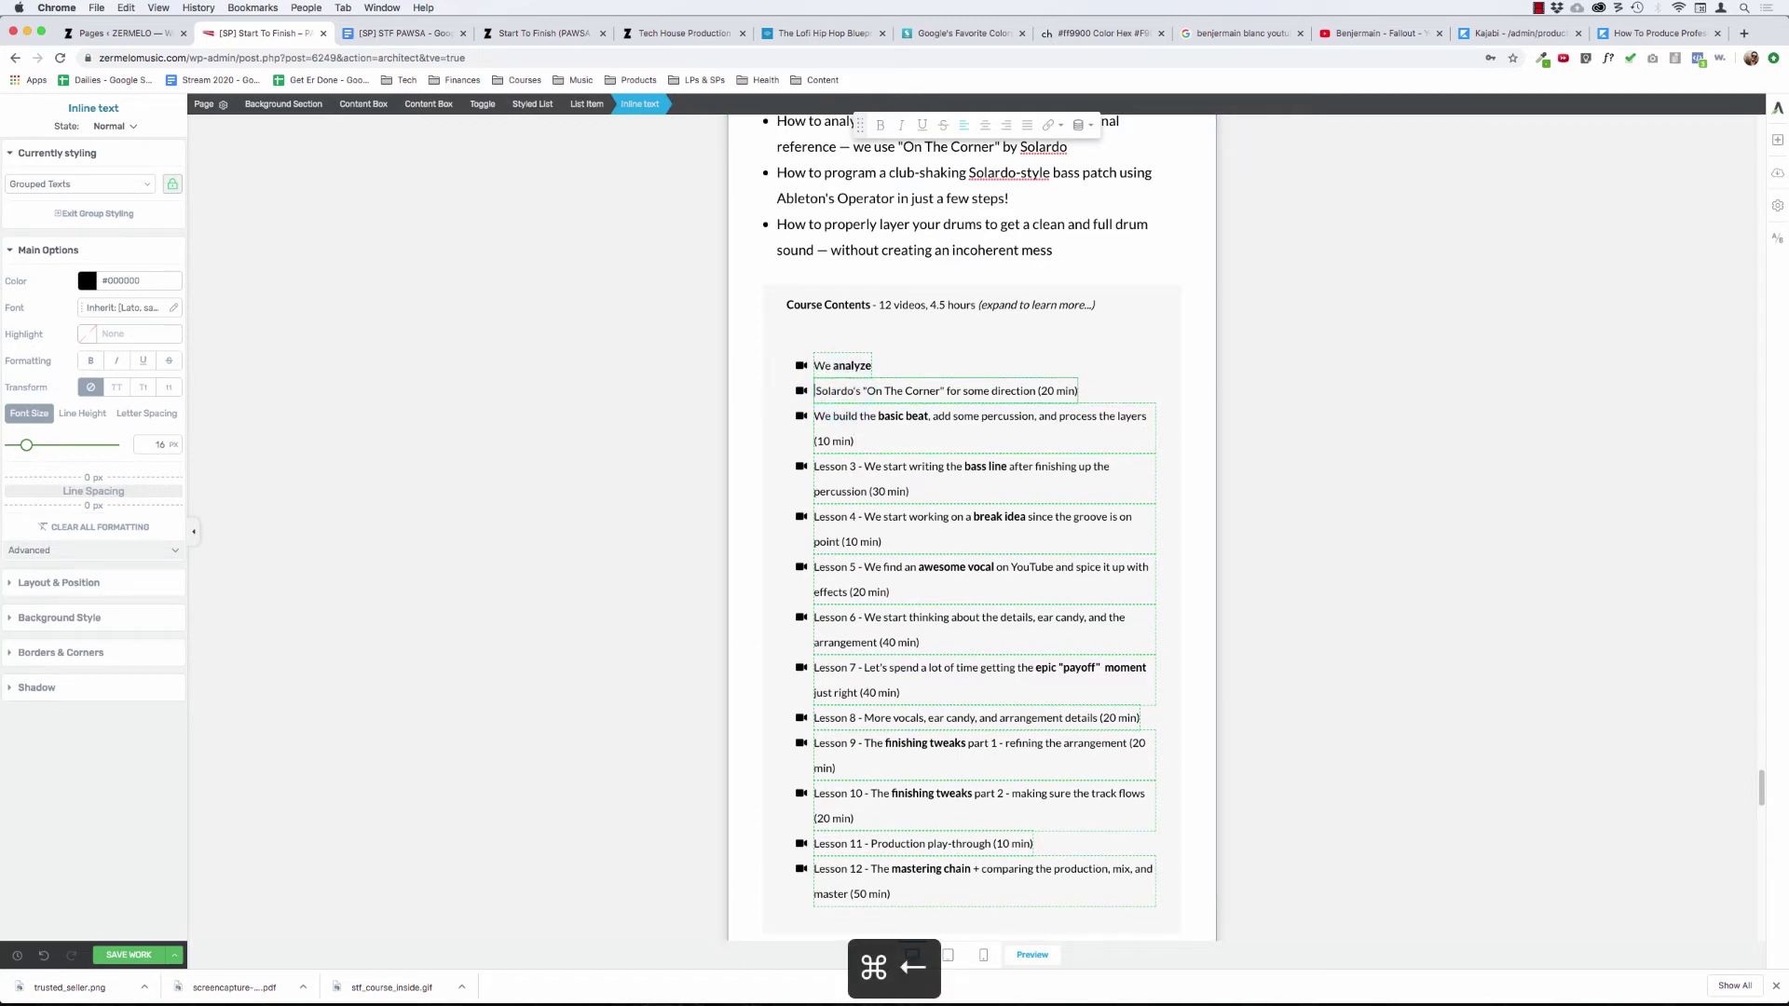
key(BackSpace)
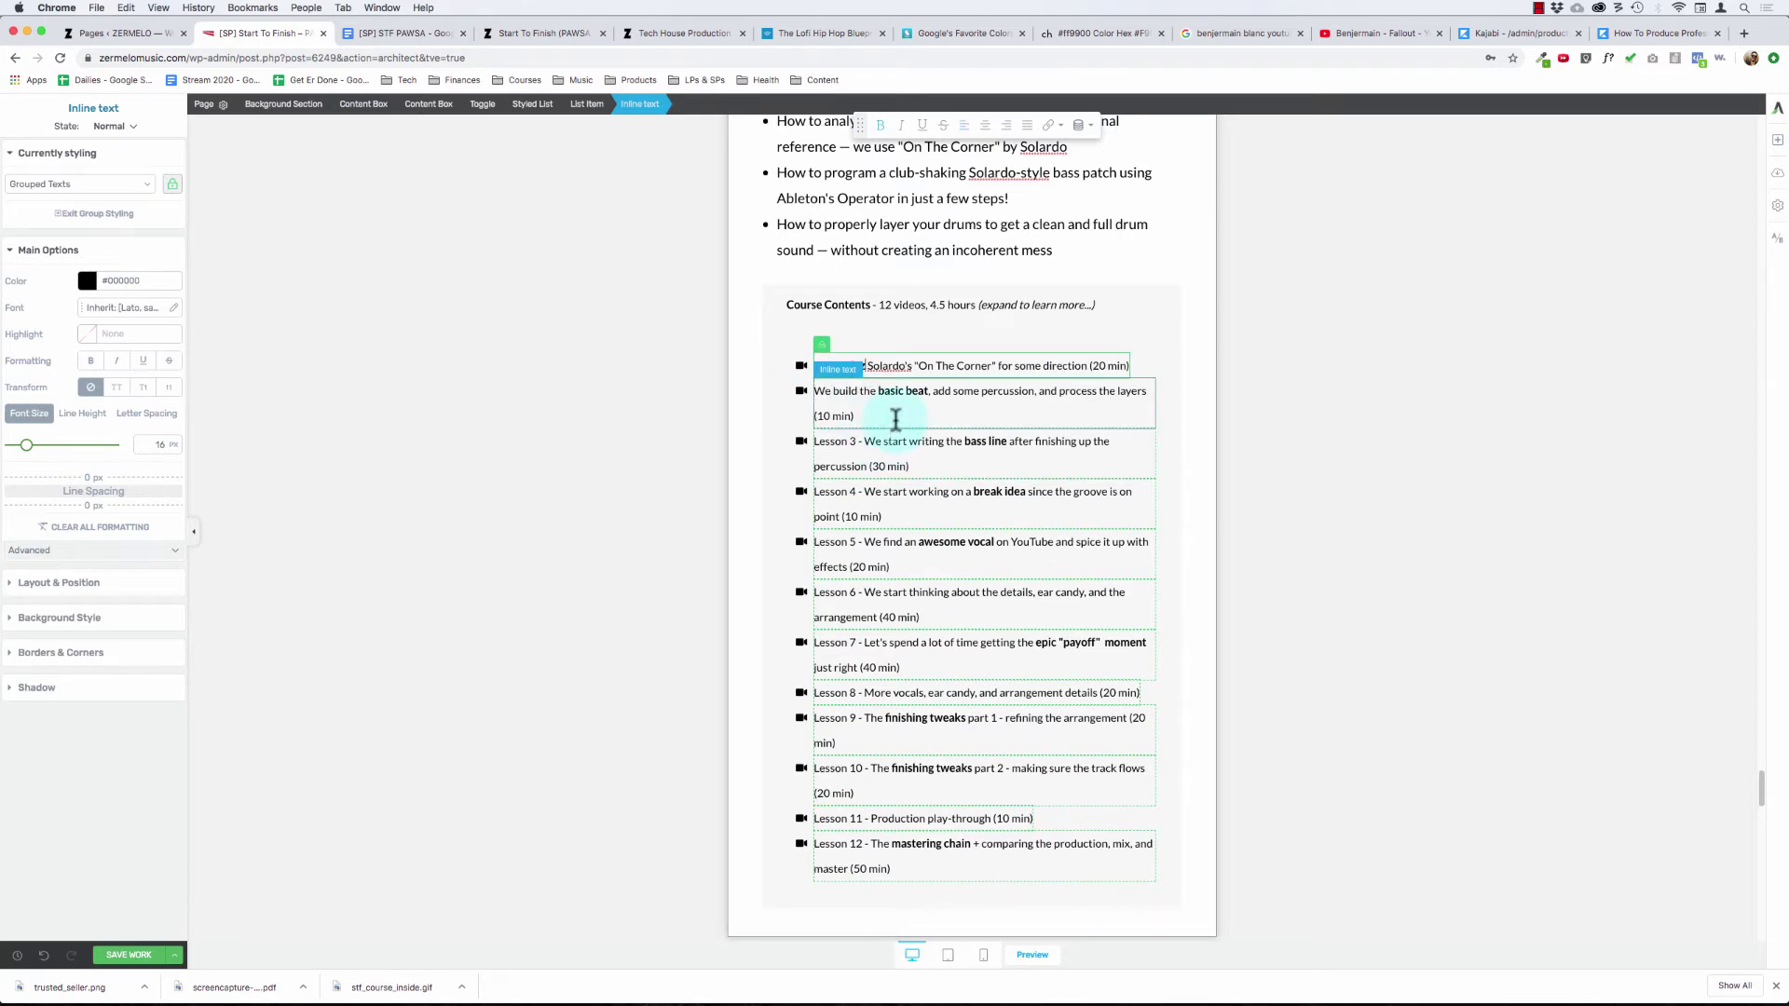
click(867, 366)
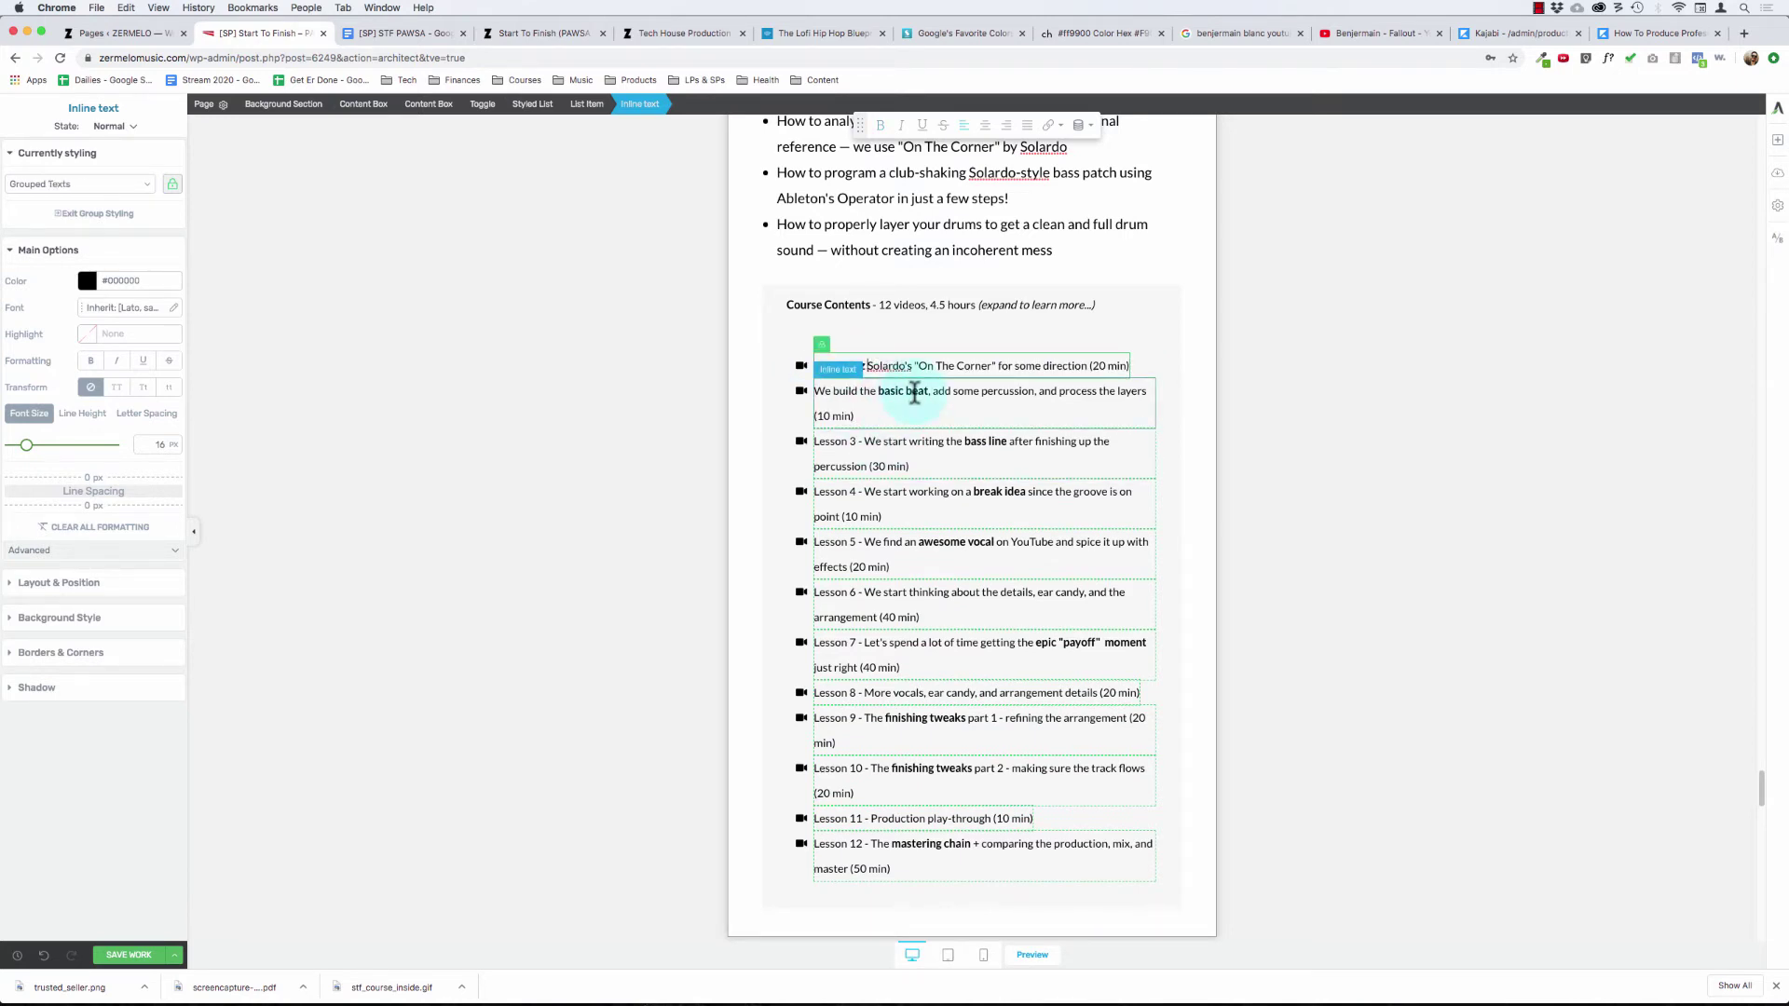
text(ze)
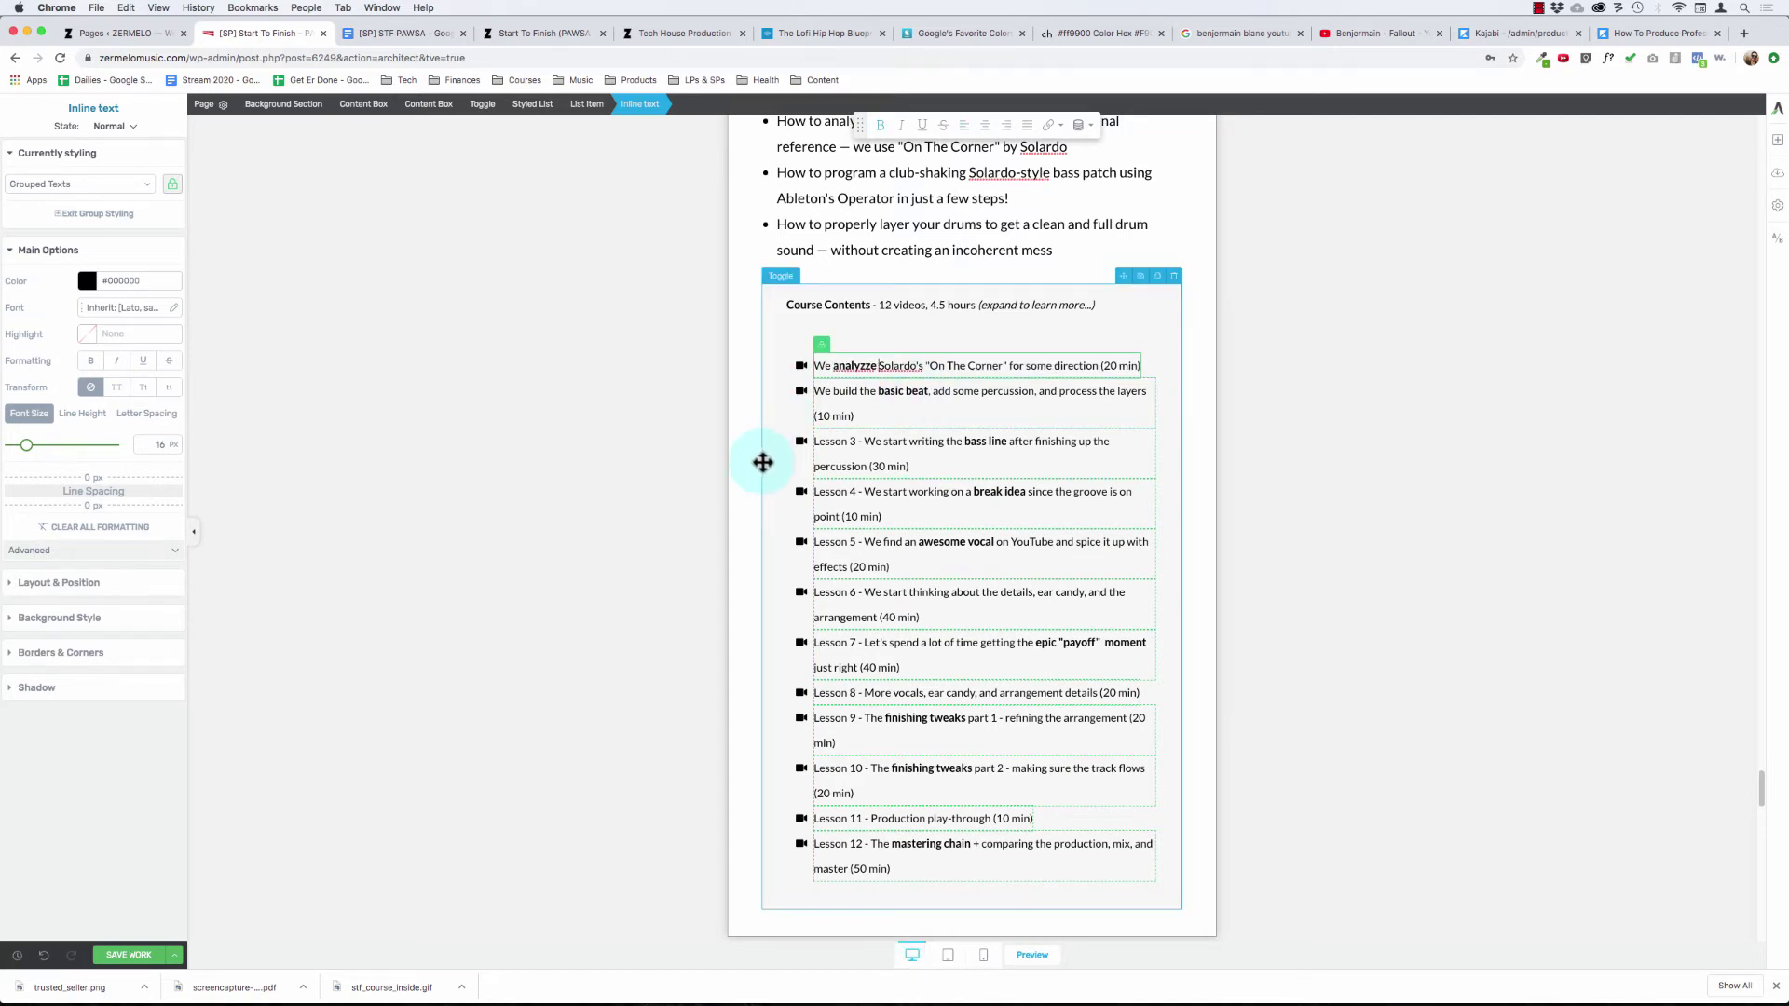
click(866, 367)
double_click(866, 367)
key(super+b)
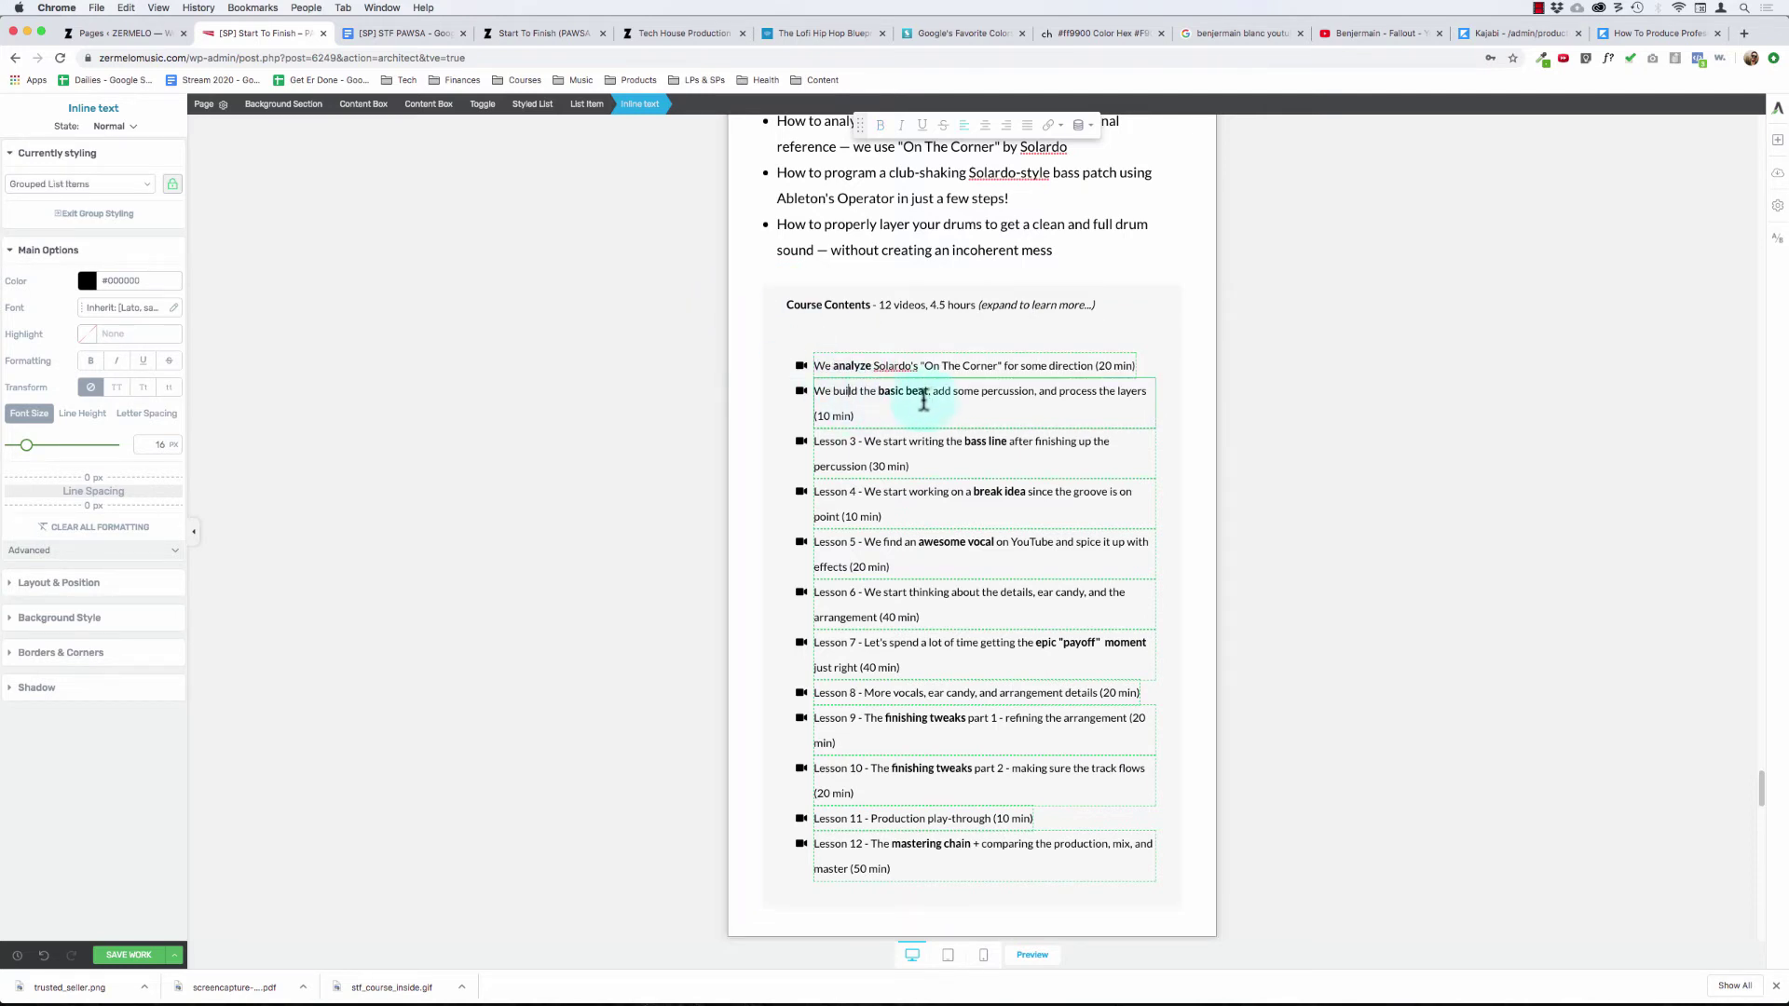
- Delete the word "some" before "percussion" in the second lesson's description
click(940, 390)
drag(940, 390, 964, 390)
double_click(964, 391)
key(BackSpace)
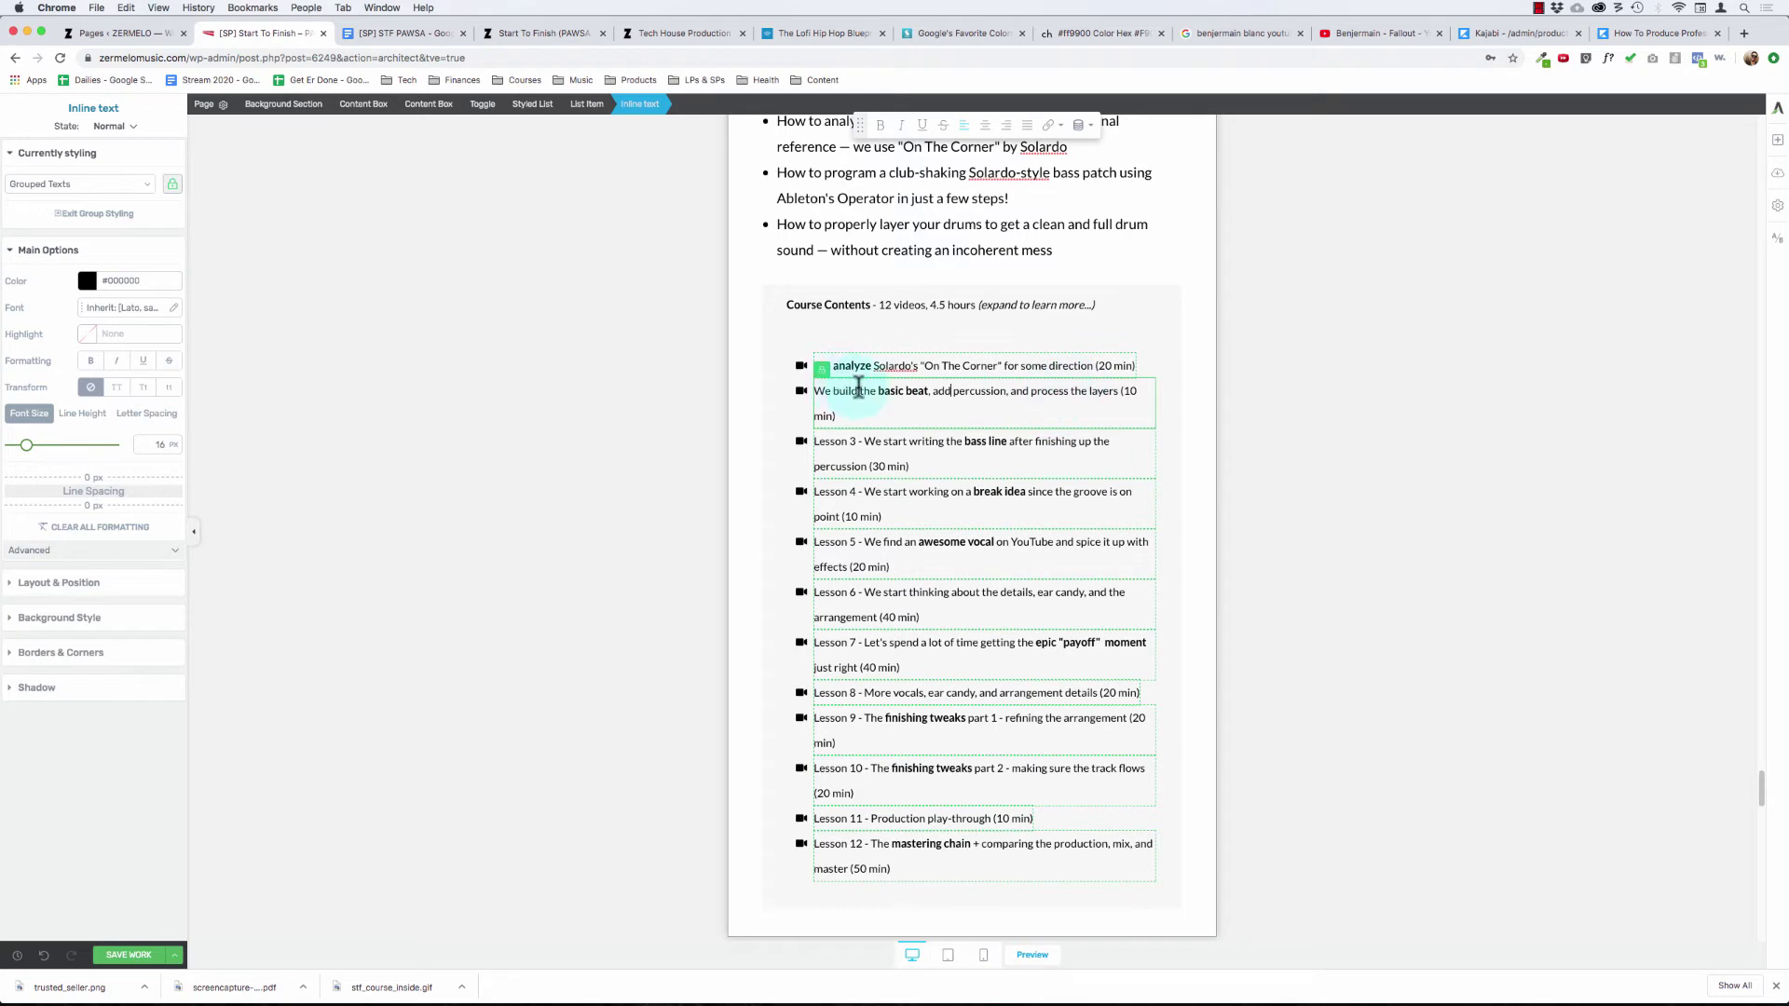
- Replace the bold "basic beat" with "drums" in the second lesson's description
click(877, 391)
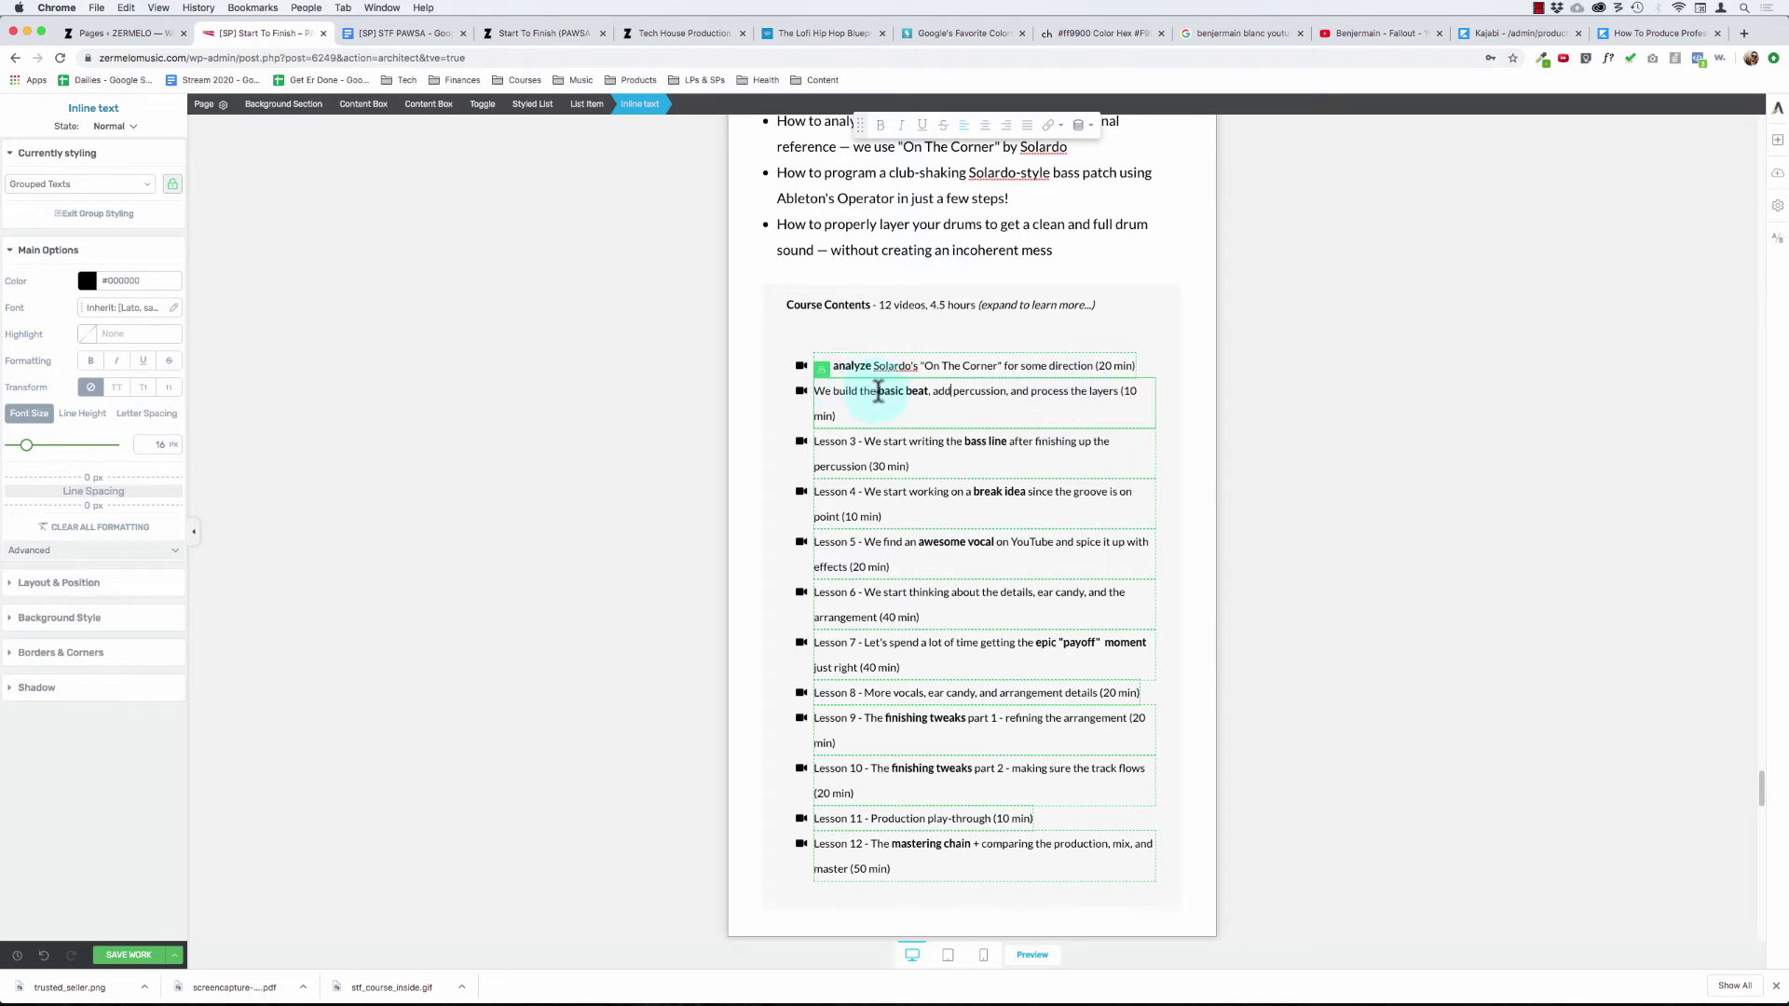
text(drums)
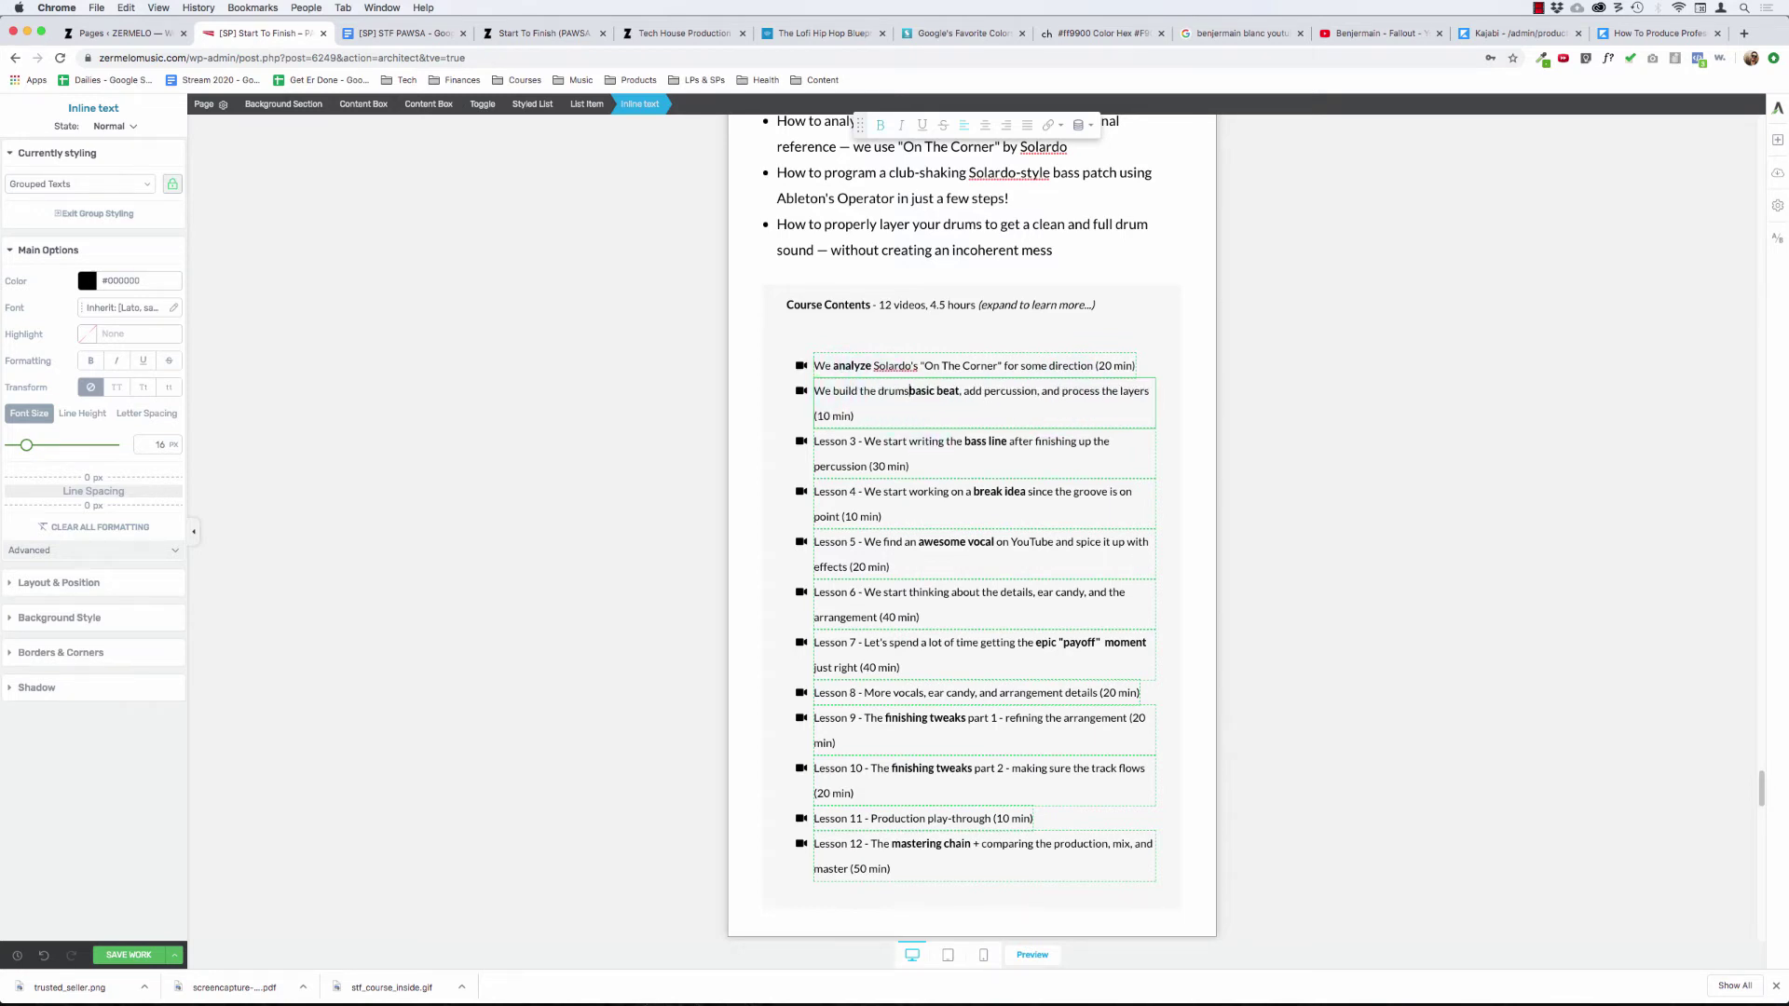
key(alt+shift+Right)
key(alt+shift+Right)
key(BackSpace)
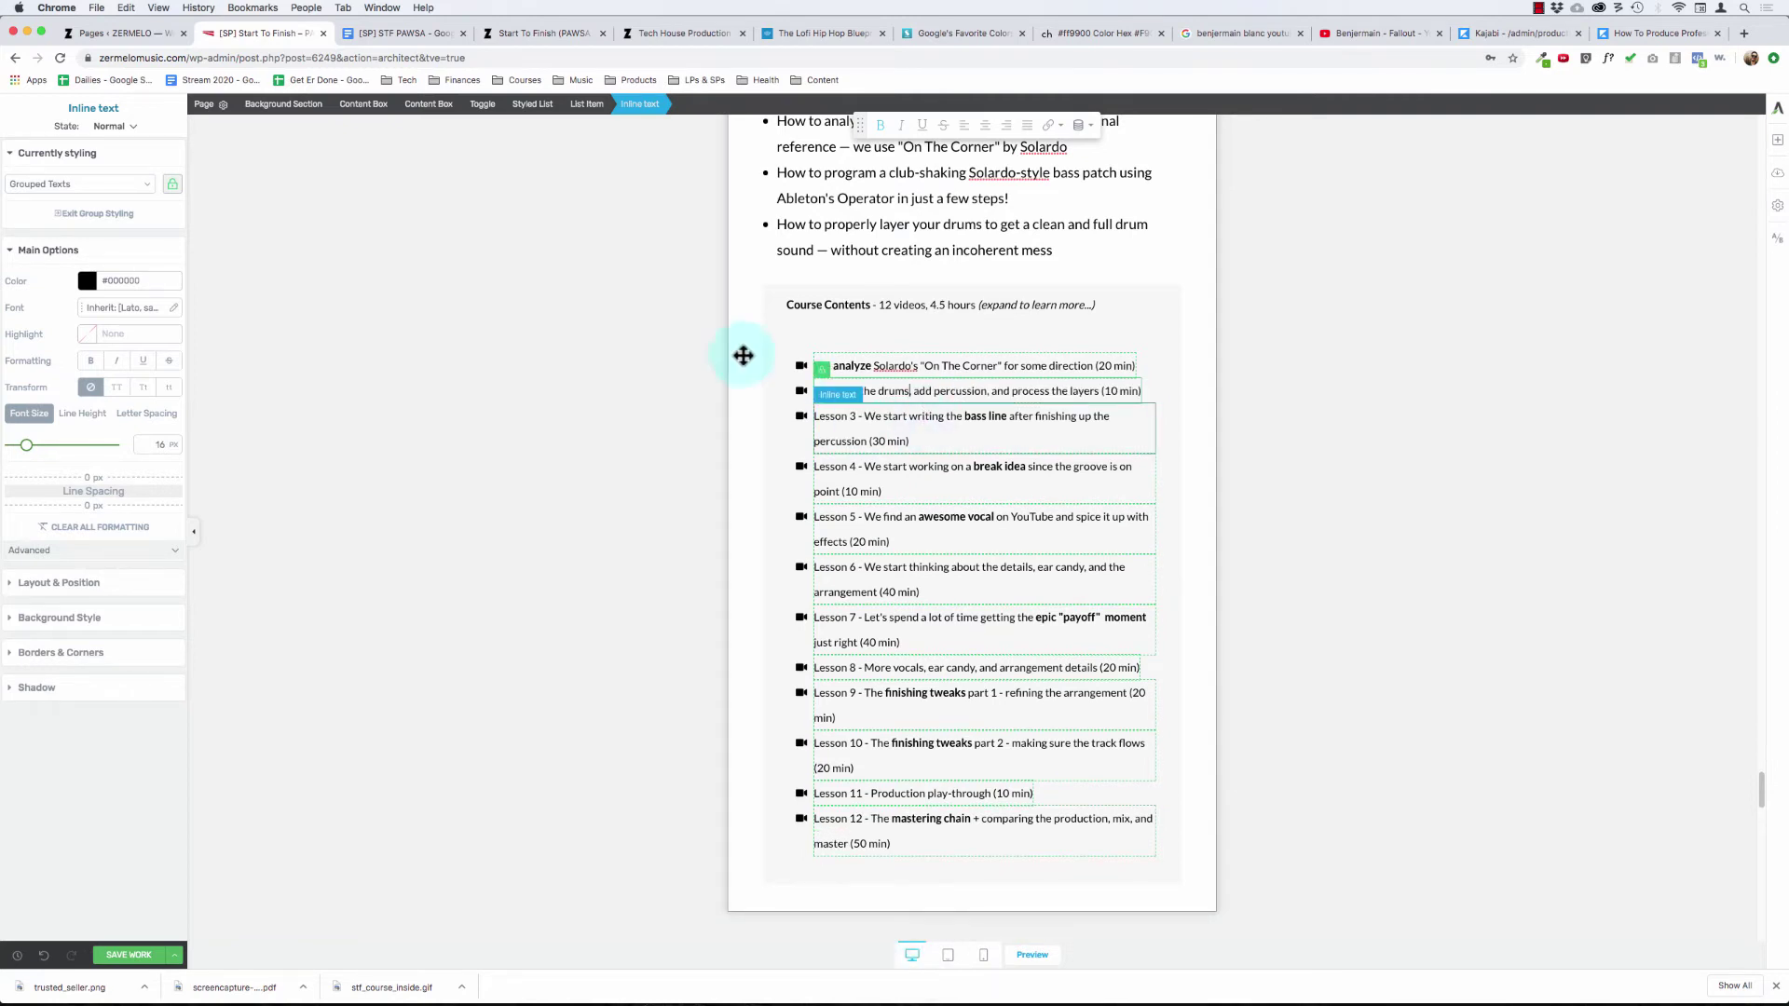
click(484, 316)
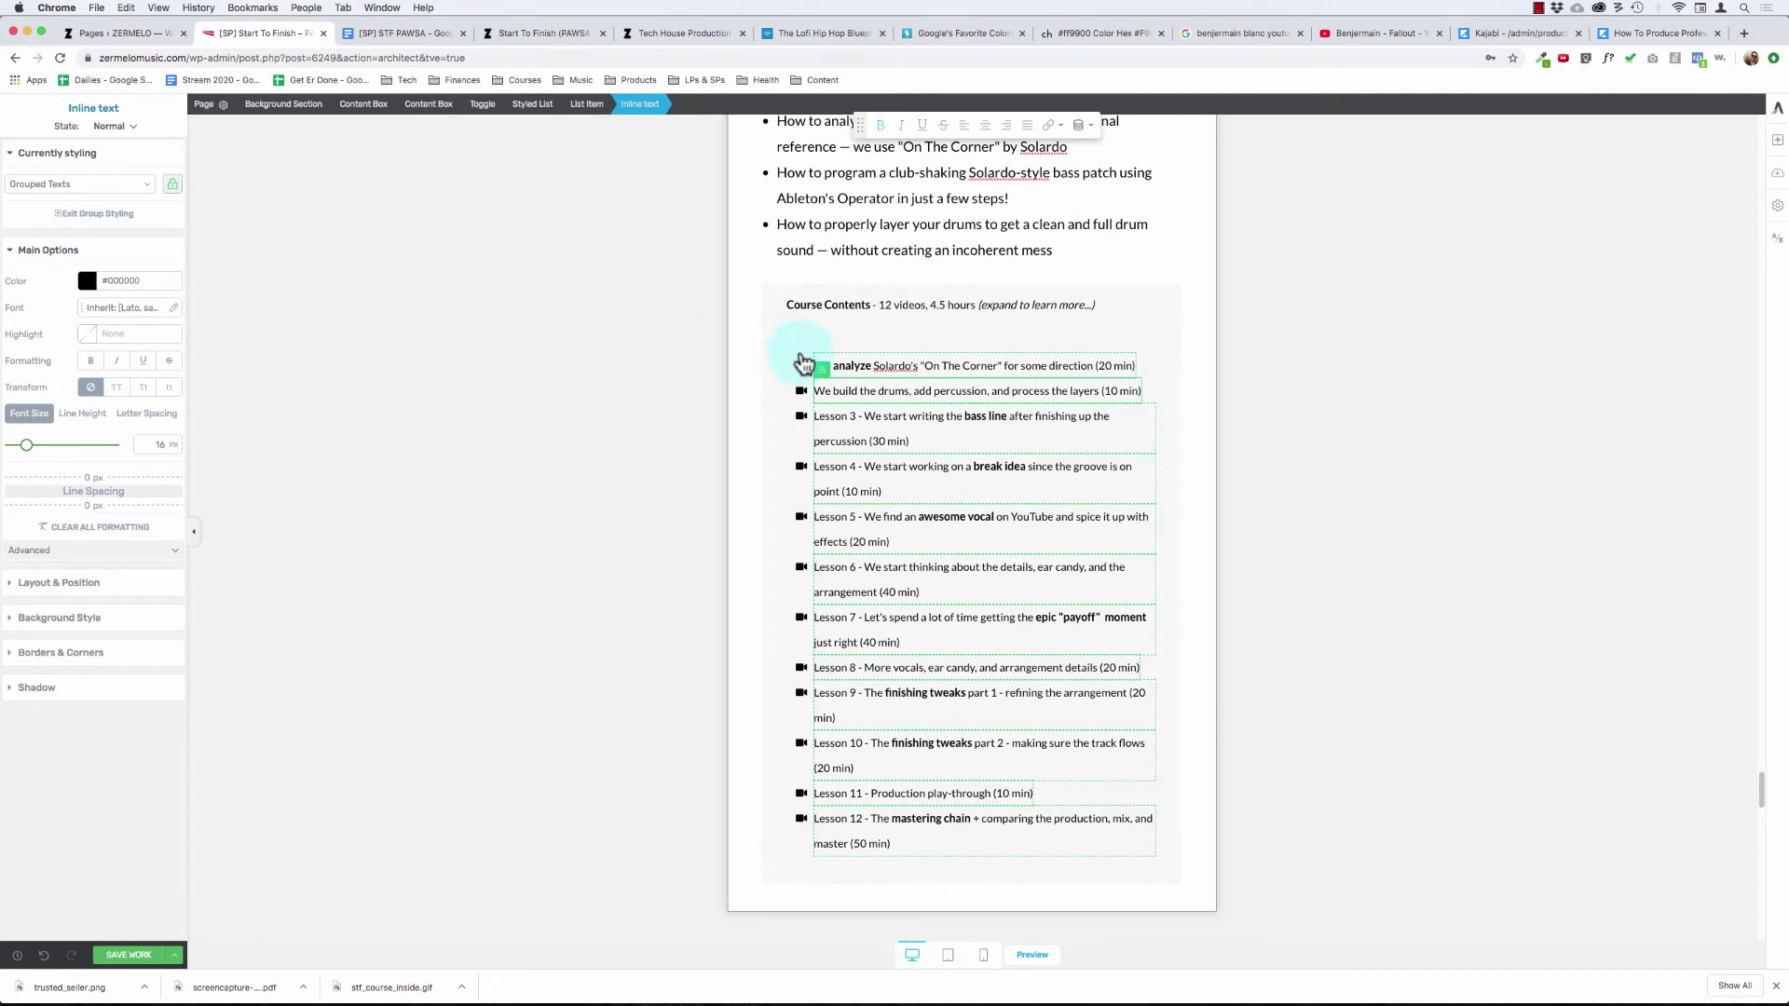
- Replace "drums" with "basic beat" and delete "add" before "percussion" in the second lesson's description
double_click(895, 389)
text(basic)
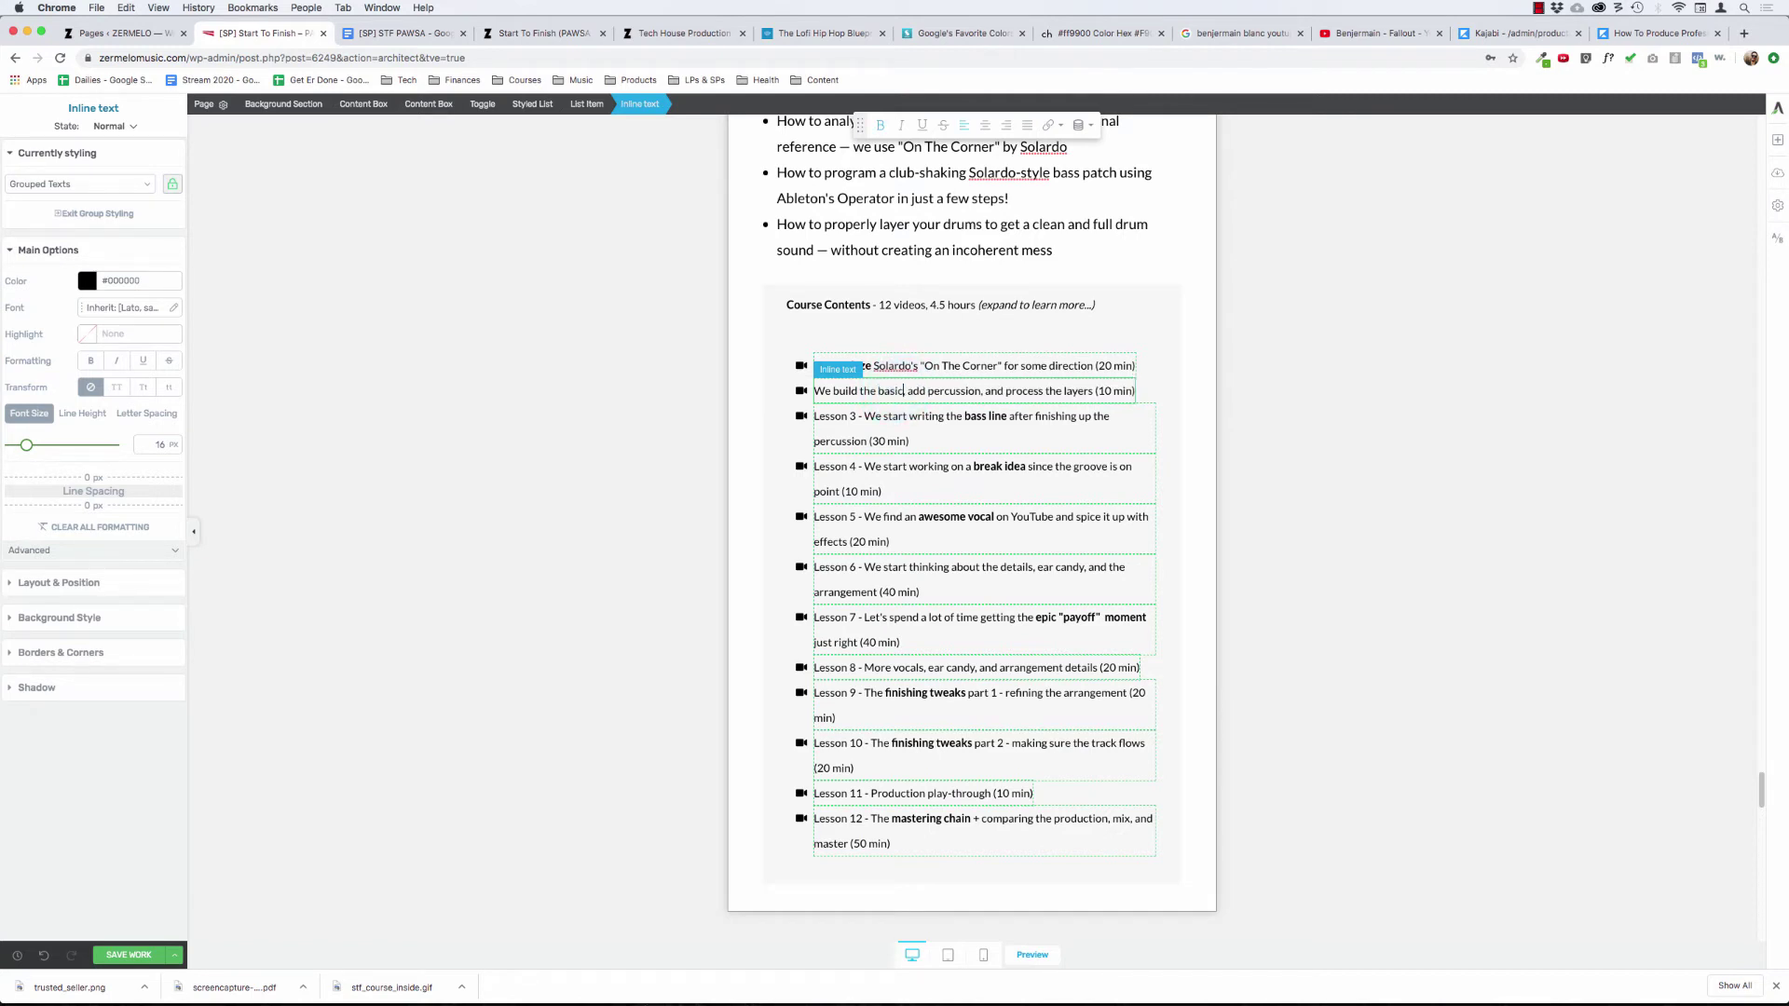
text( beat)
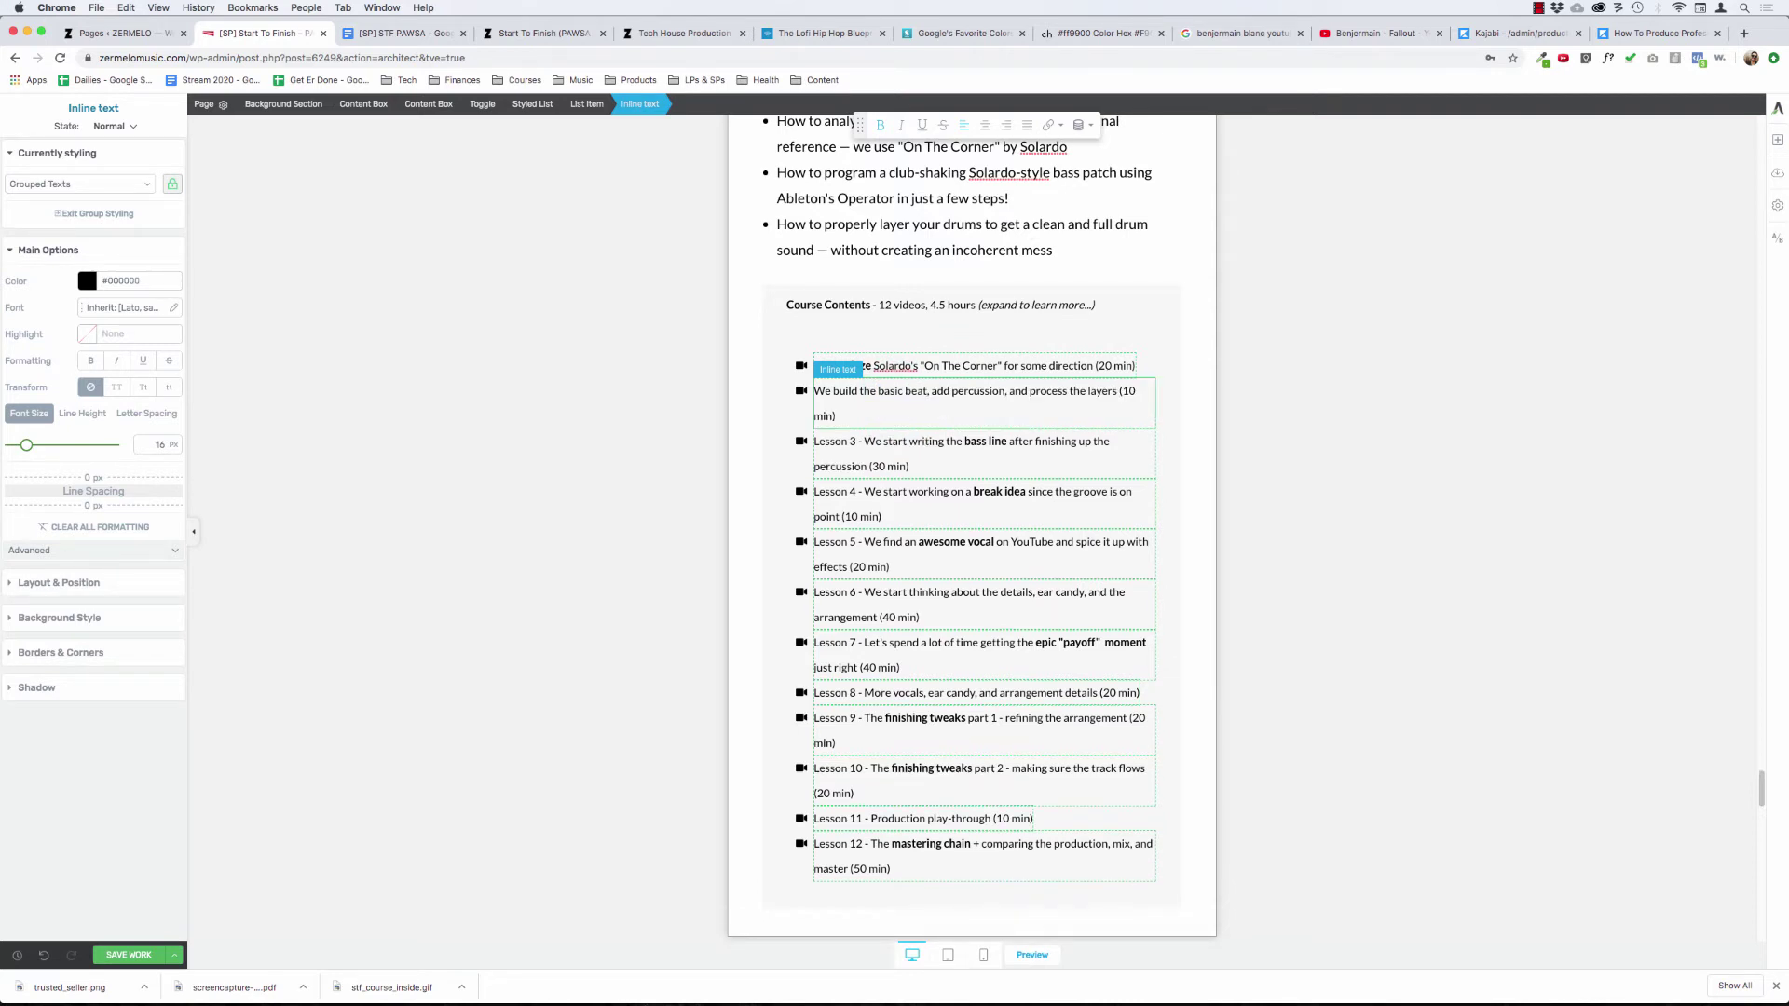
key(alt+Left)
key(alt+Left)
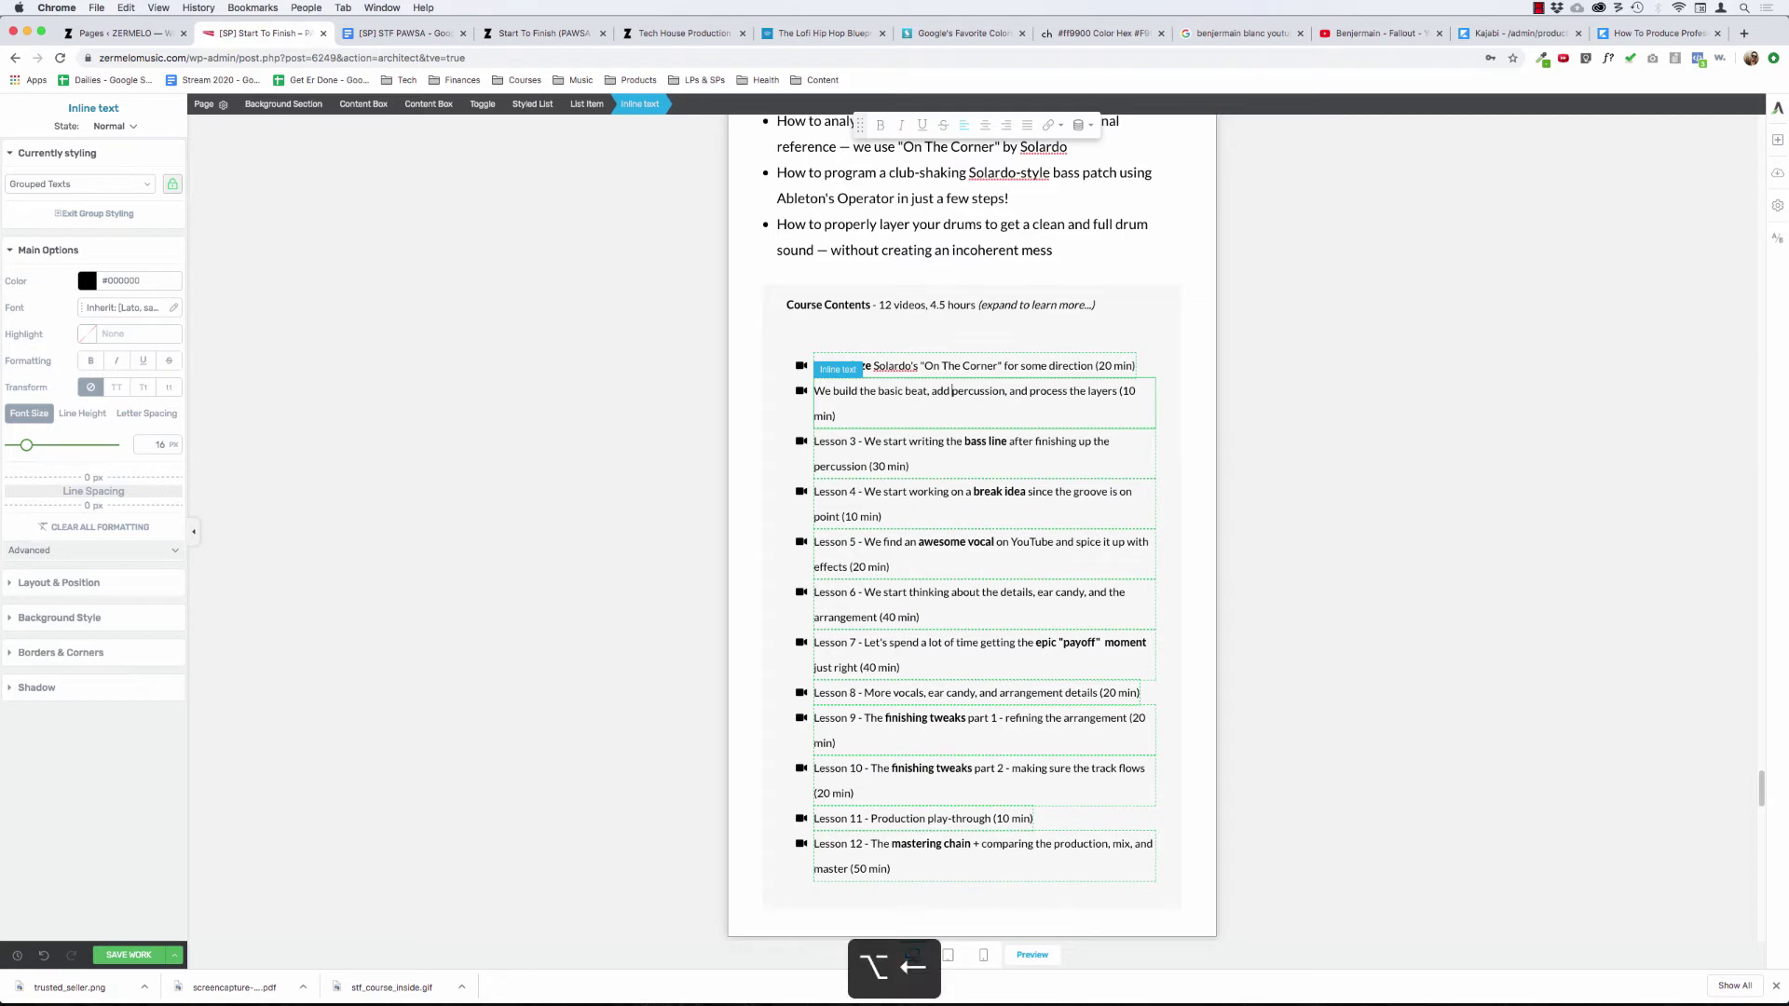
key(alt+BackSpace)
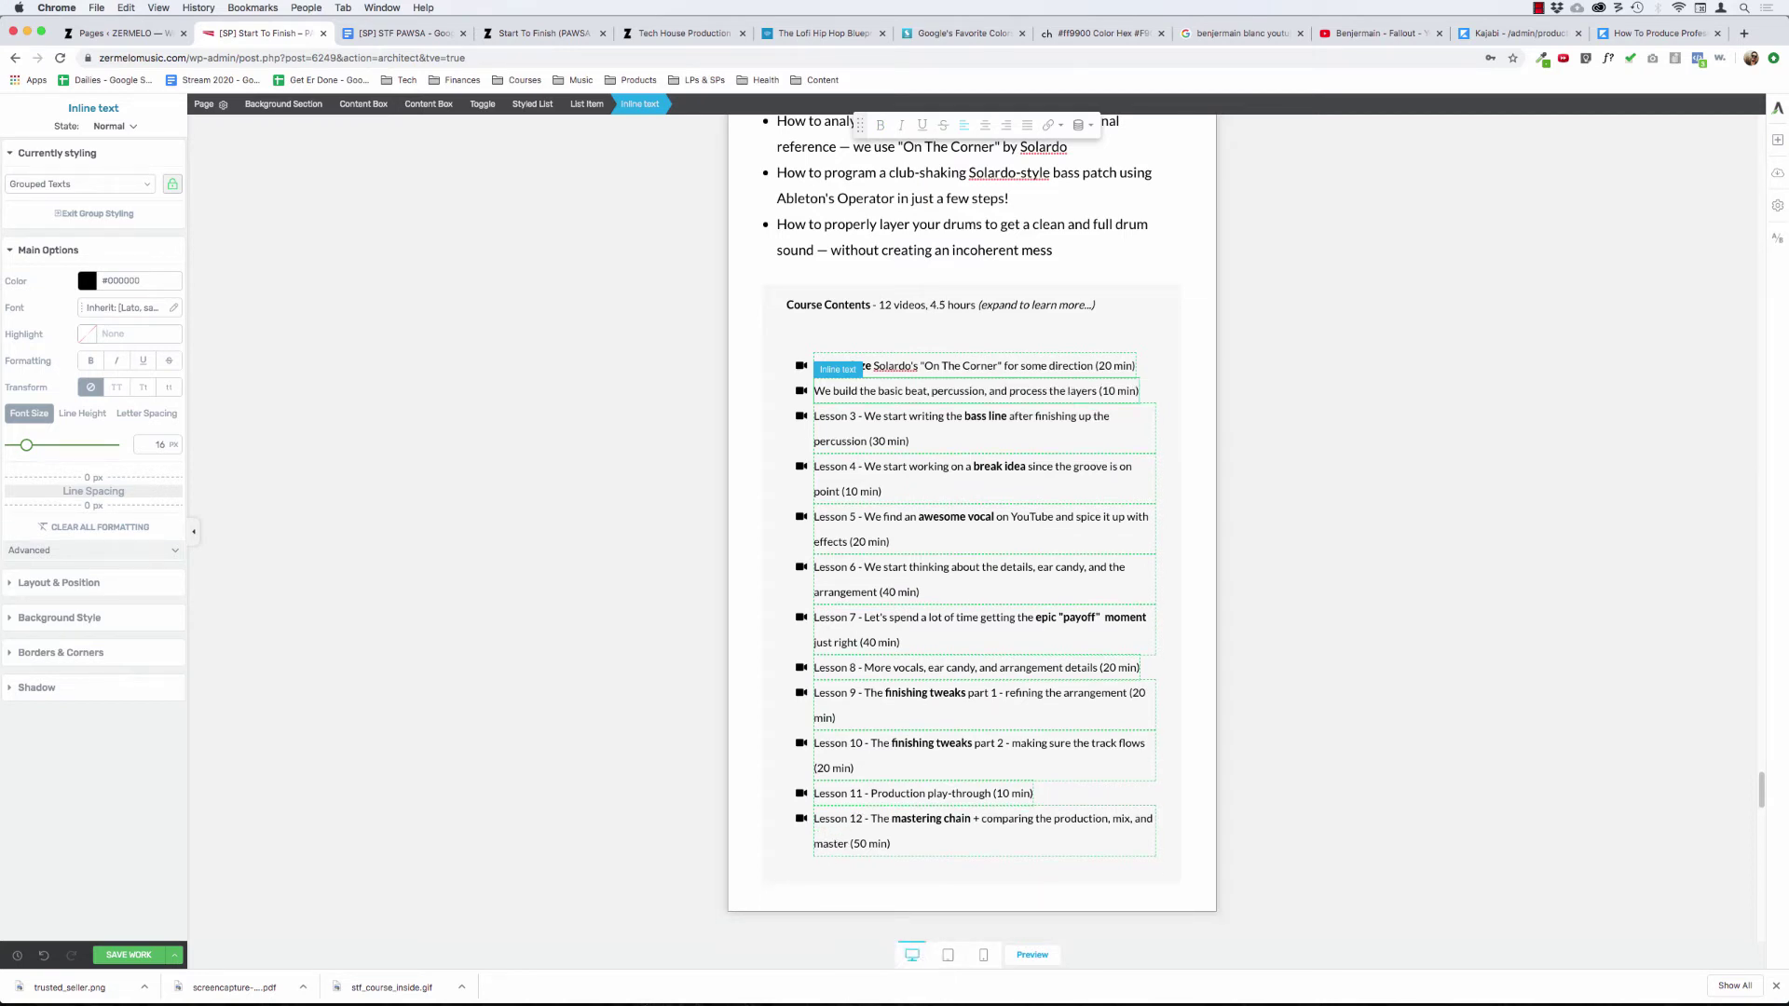
click(599, 366)
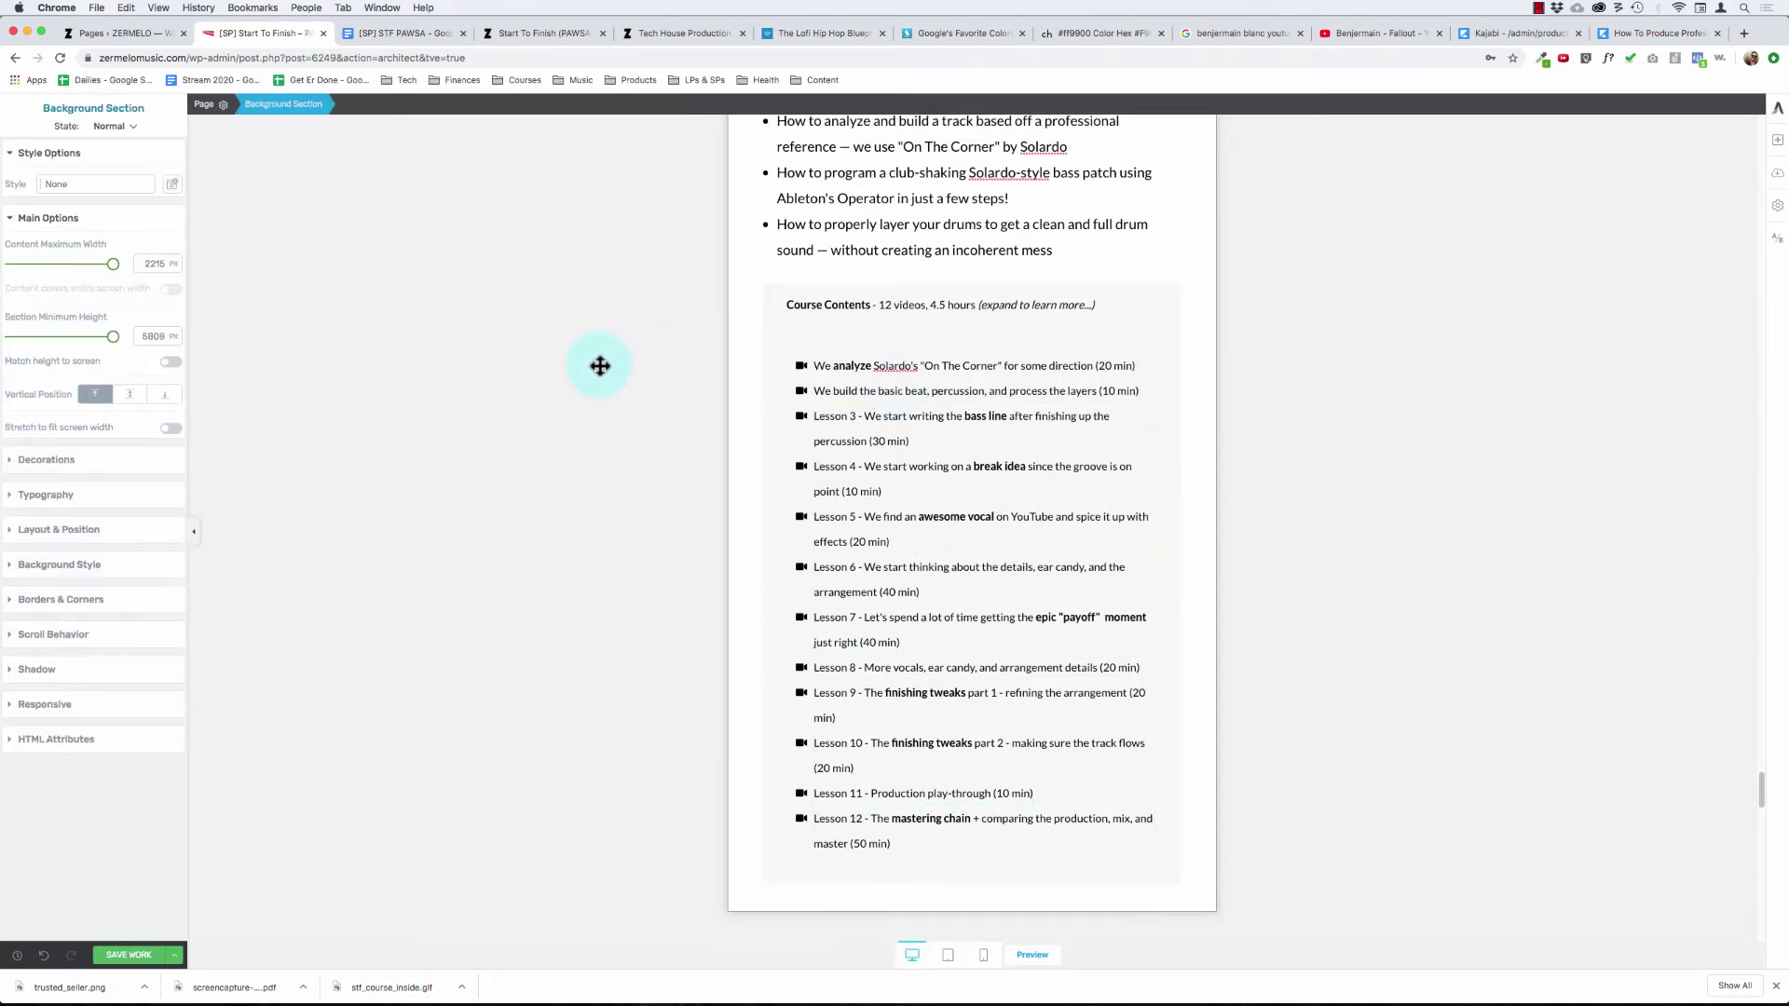
- Remove the "Lesson 3 - " prefix and keep "We start writing the bass line" as its own list line
click(890, 407)
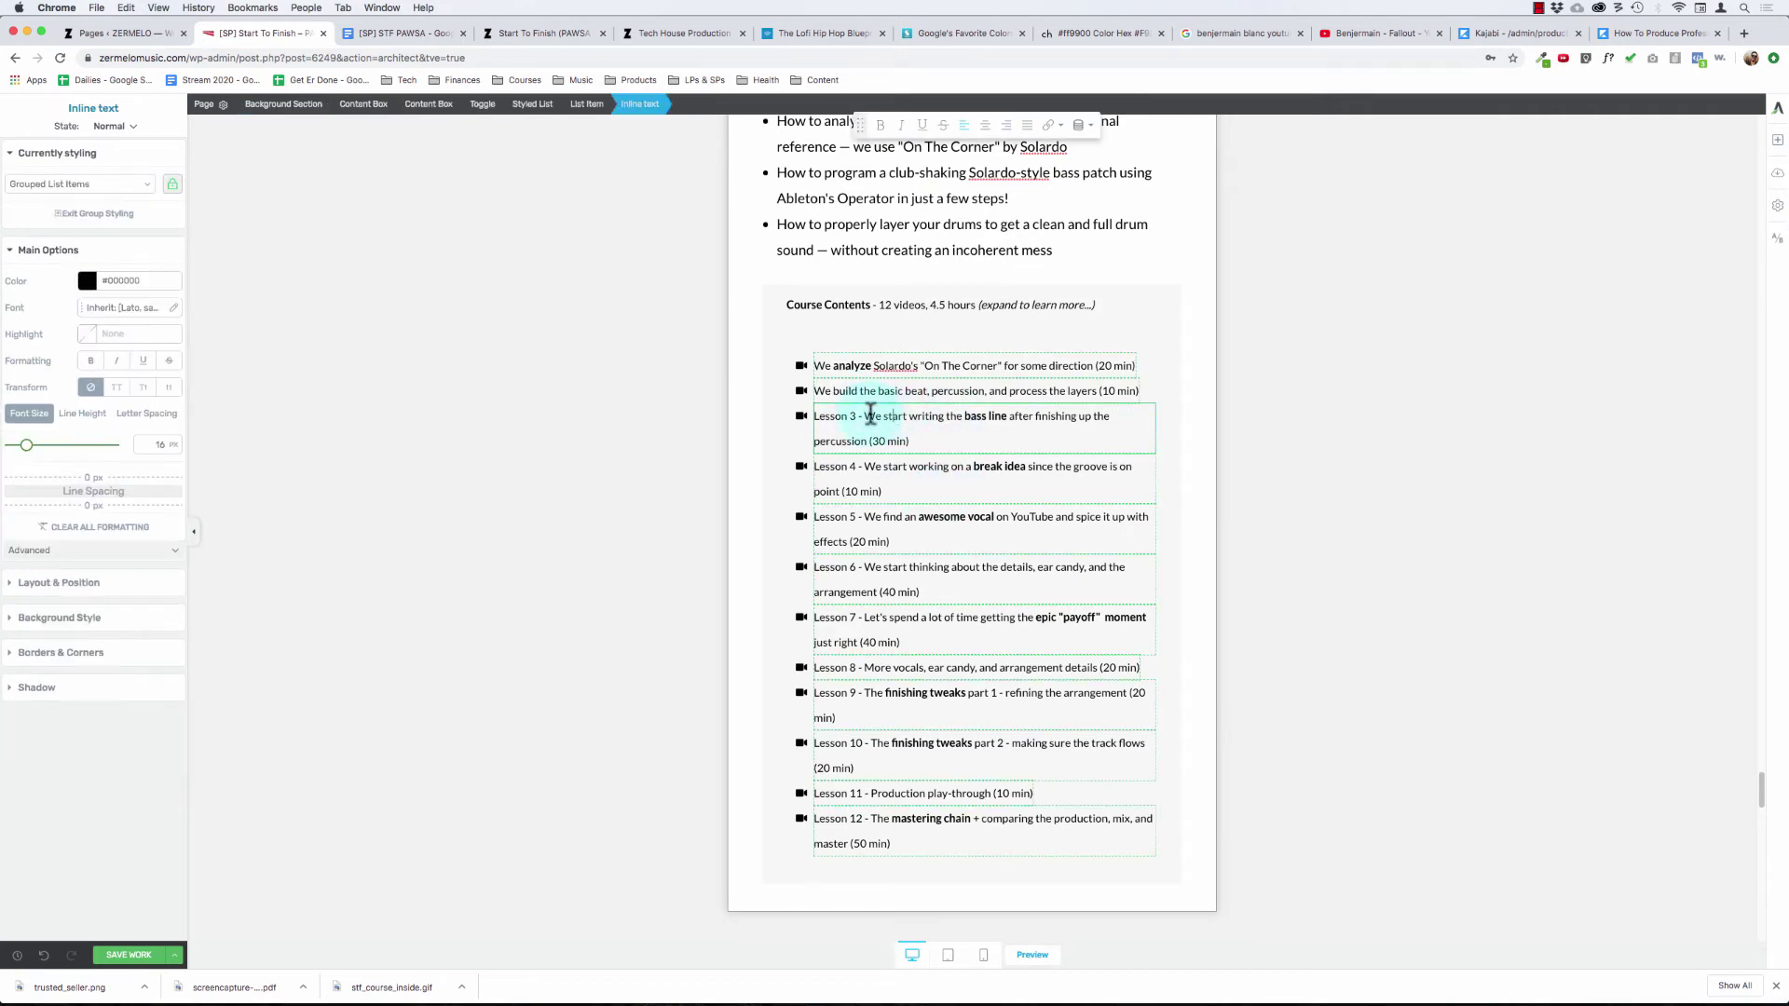
key(shift+super+Left)
key(BackSpace)
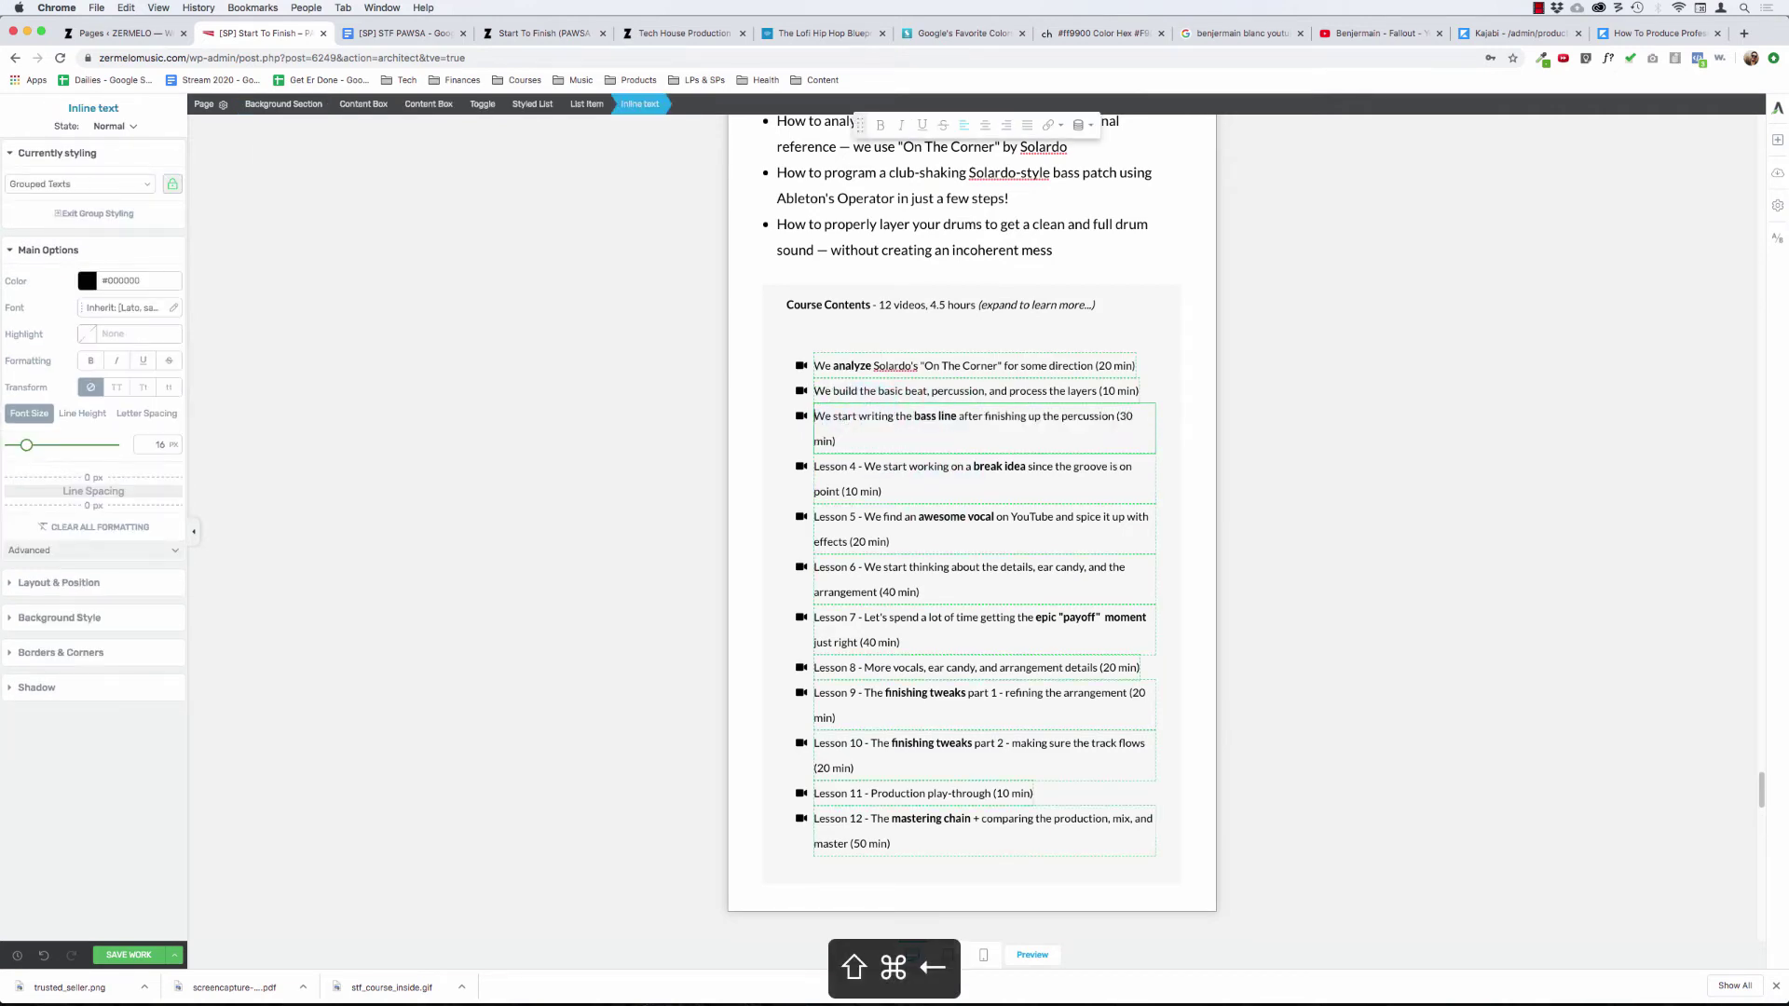
key(BackSpace)
click(839, 411)
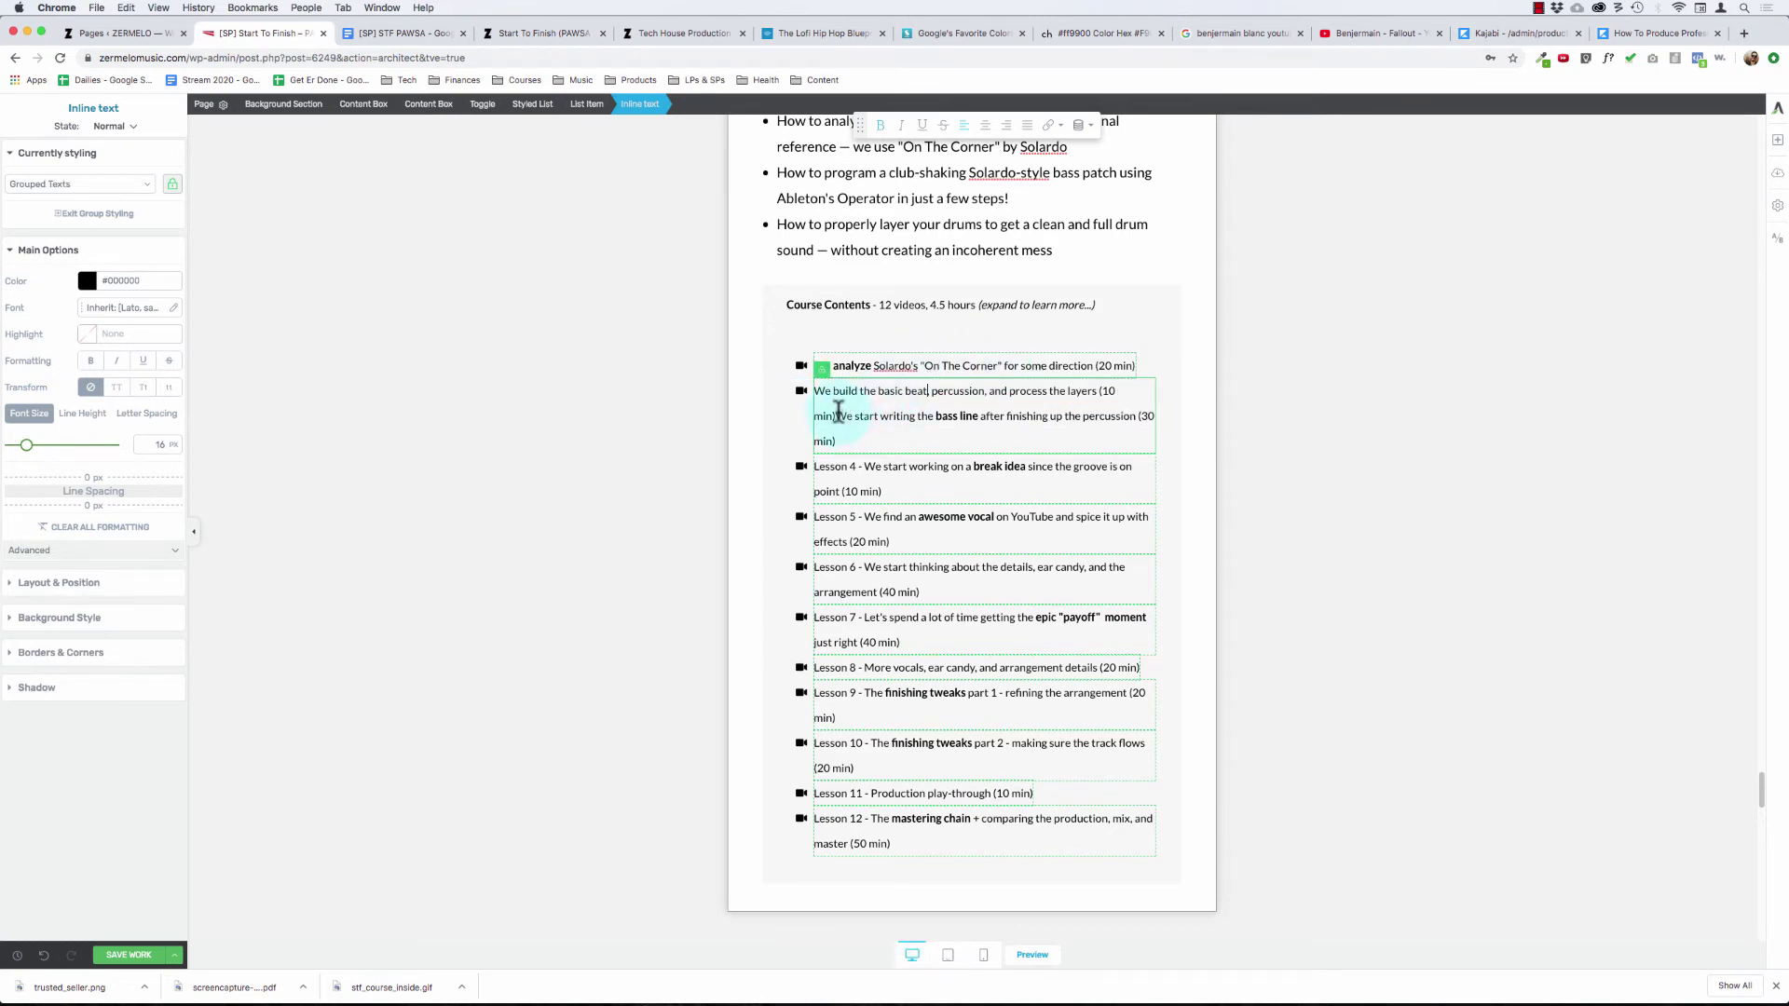
key(Return)
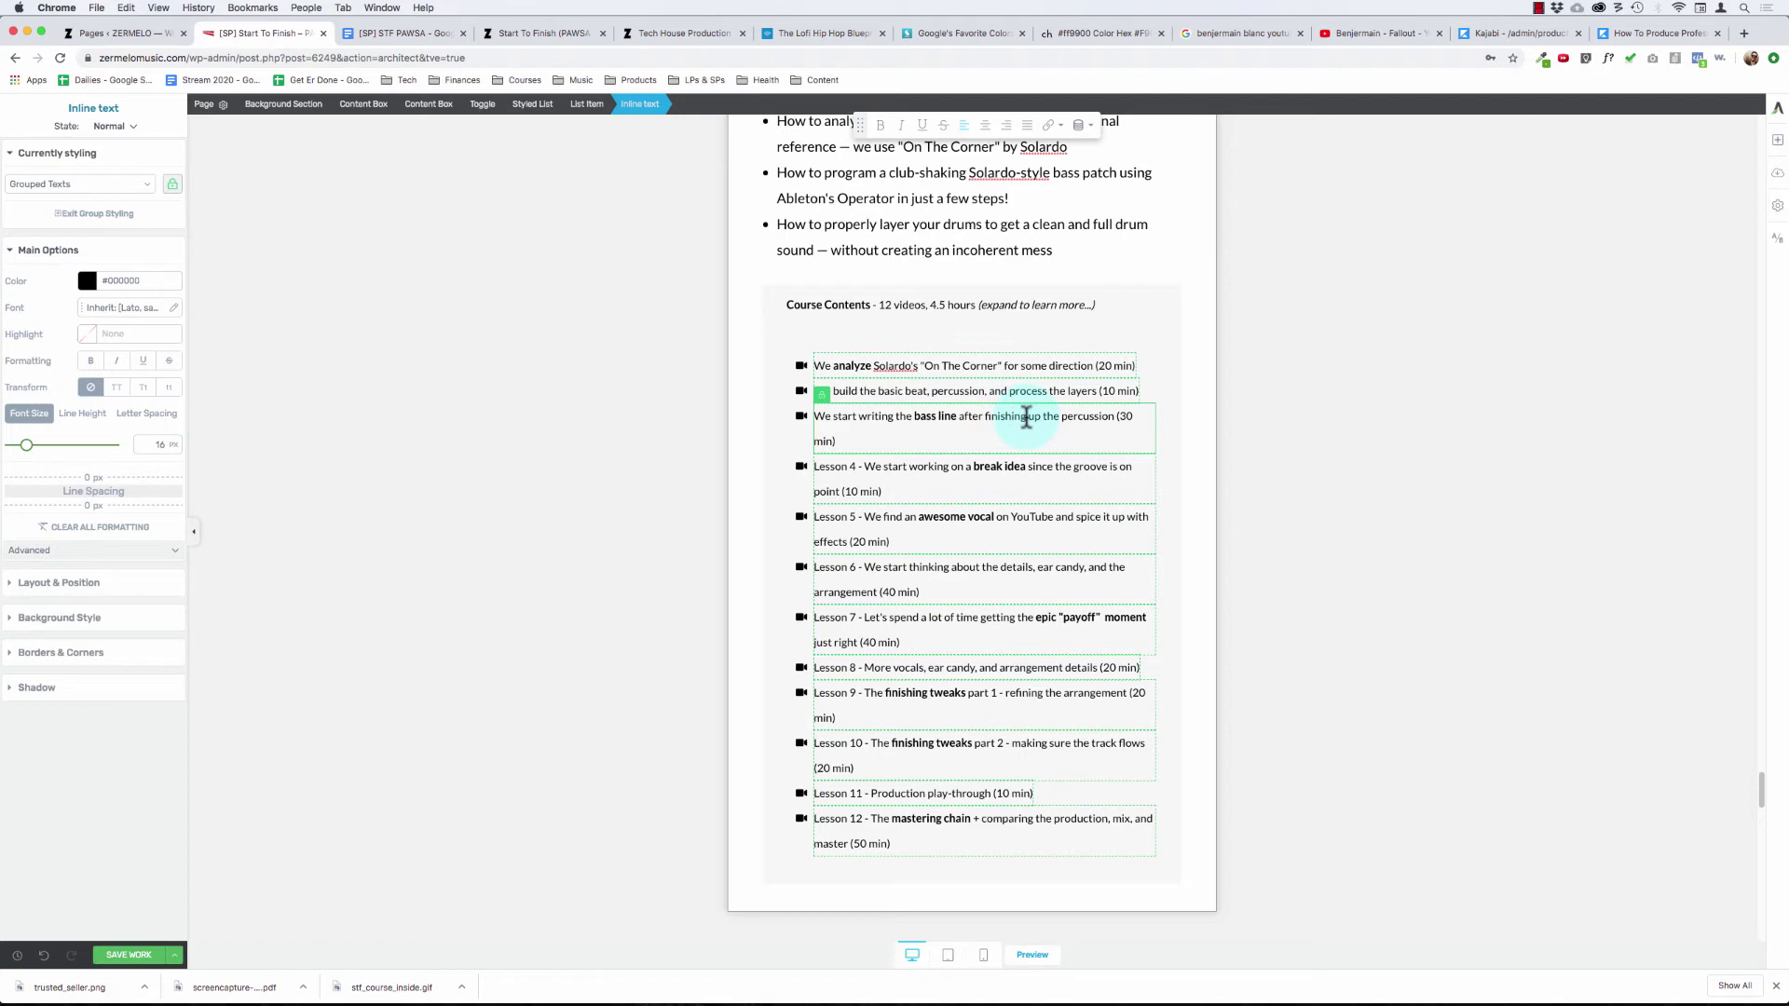
- Insert "and programming" after "writing" in the third lesson's description
key(alt+Left)
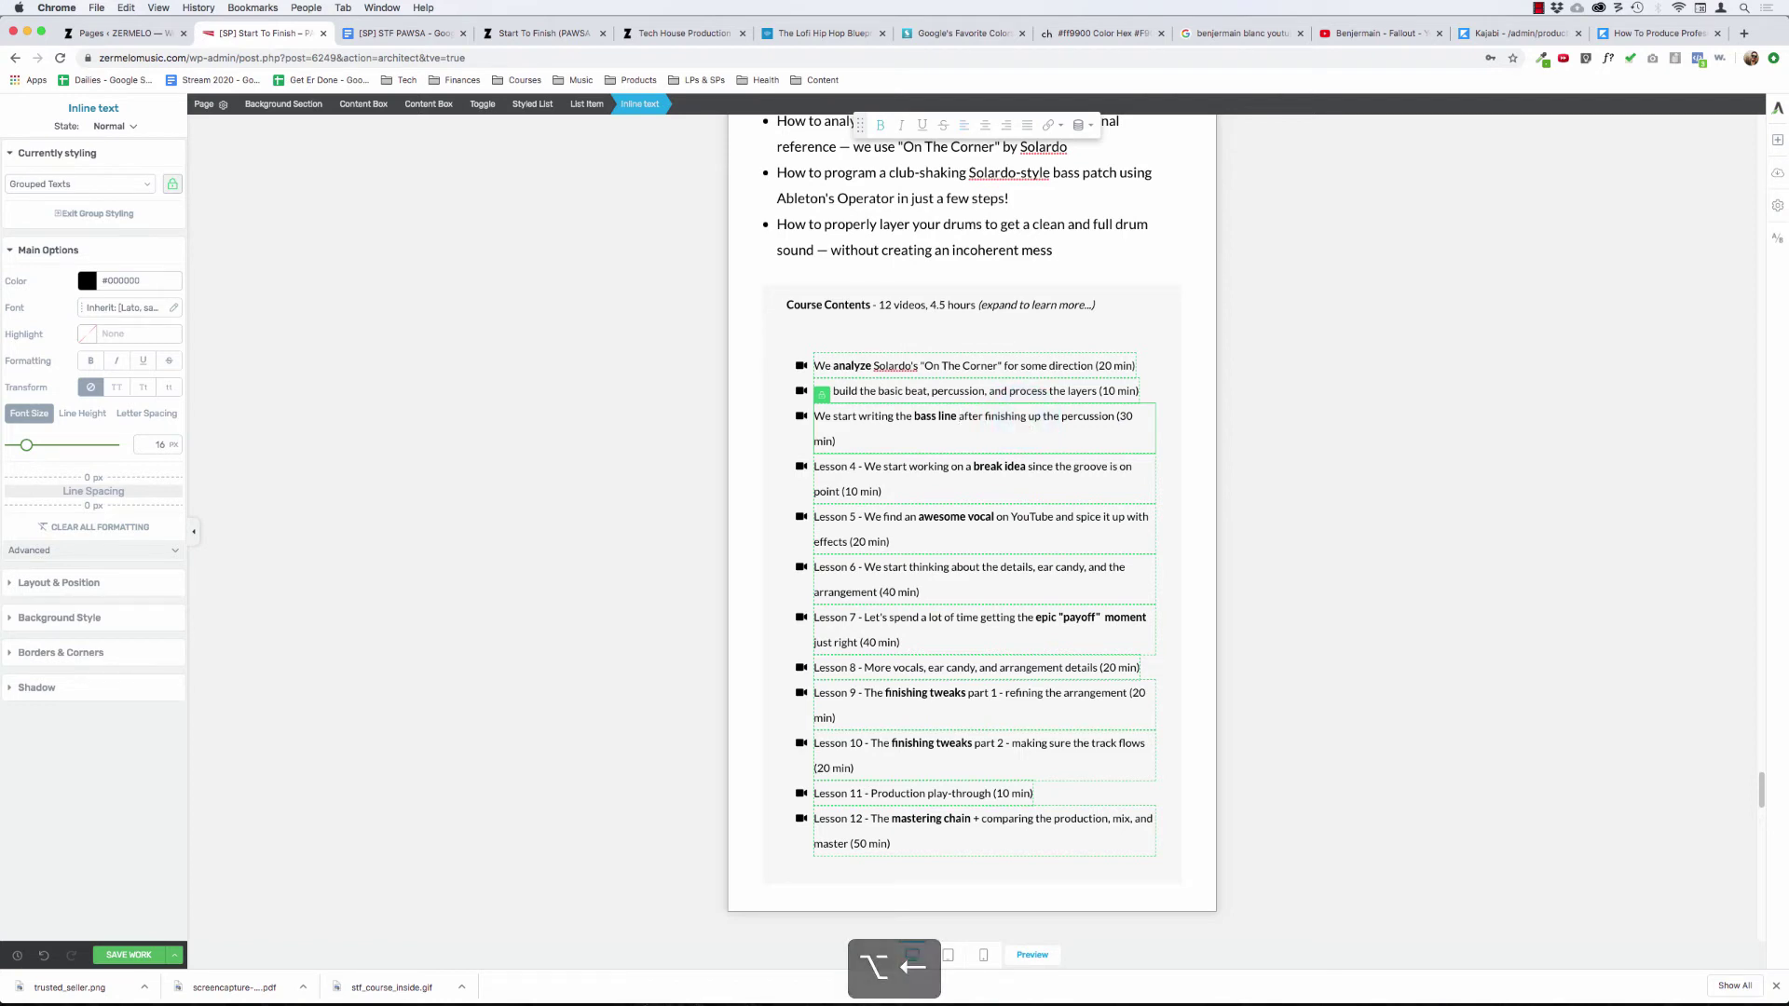
key(alt+Left)
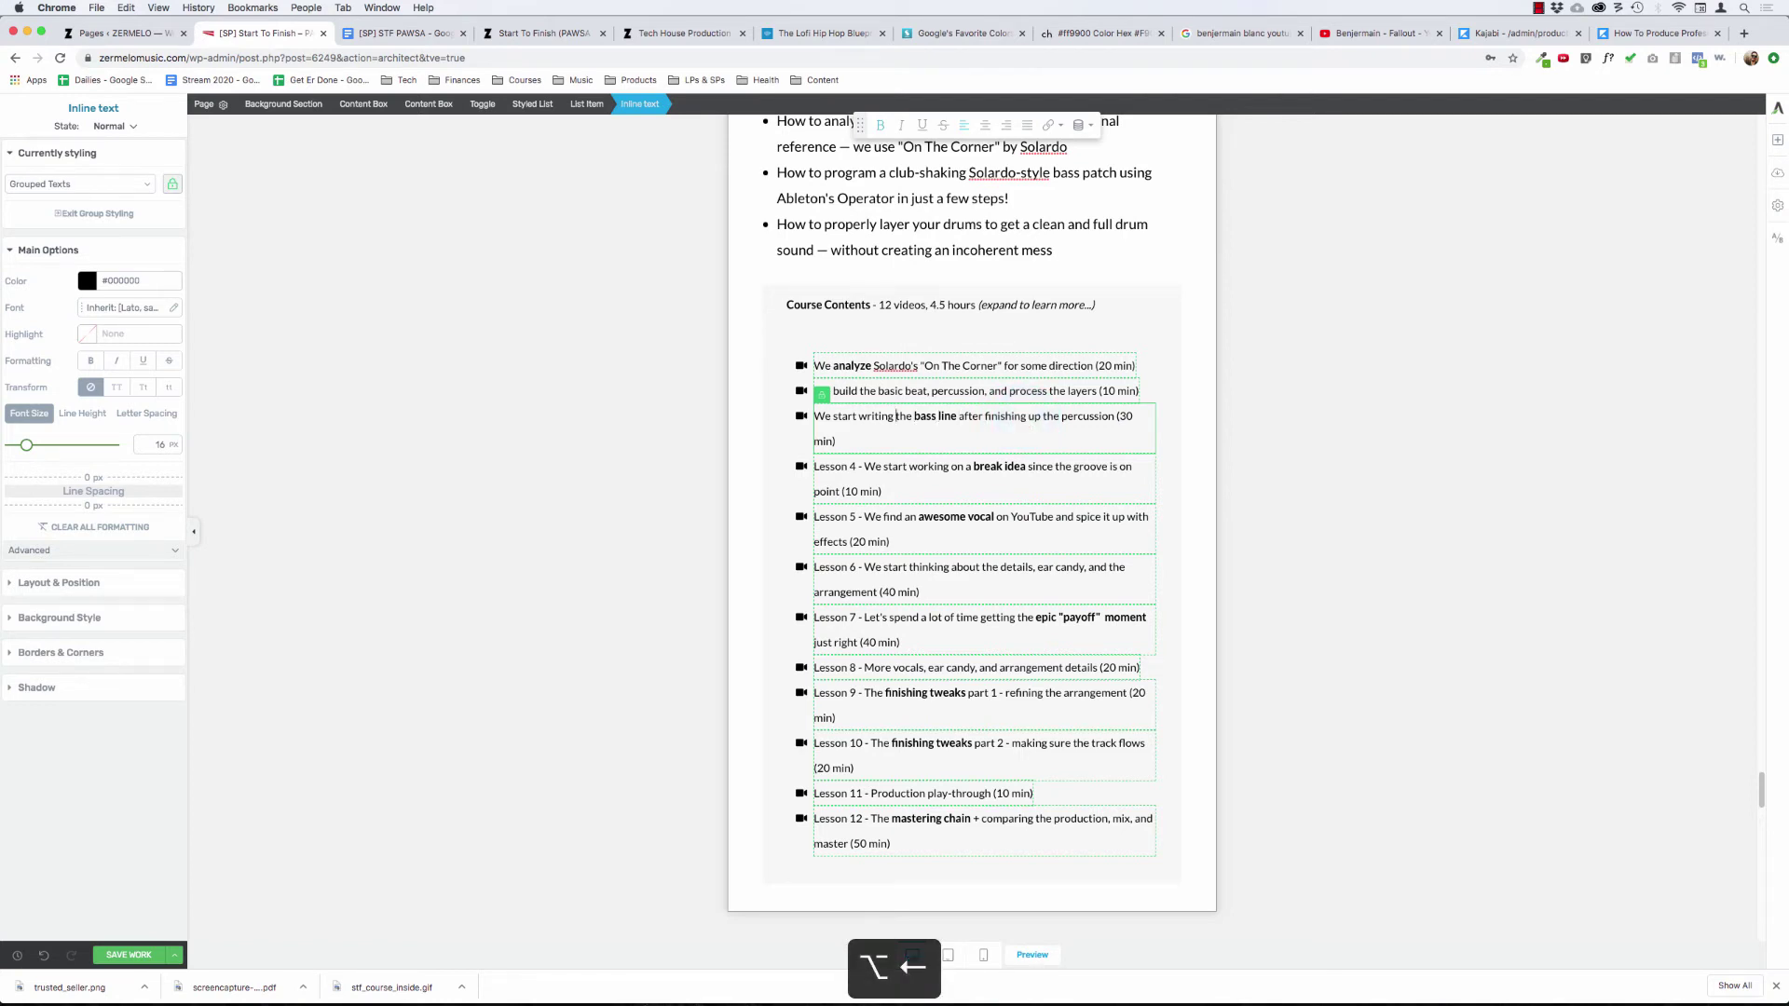
text(and pr)
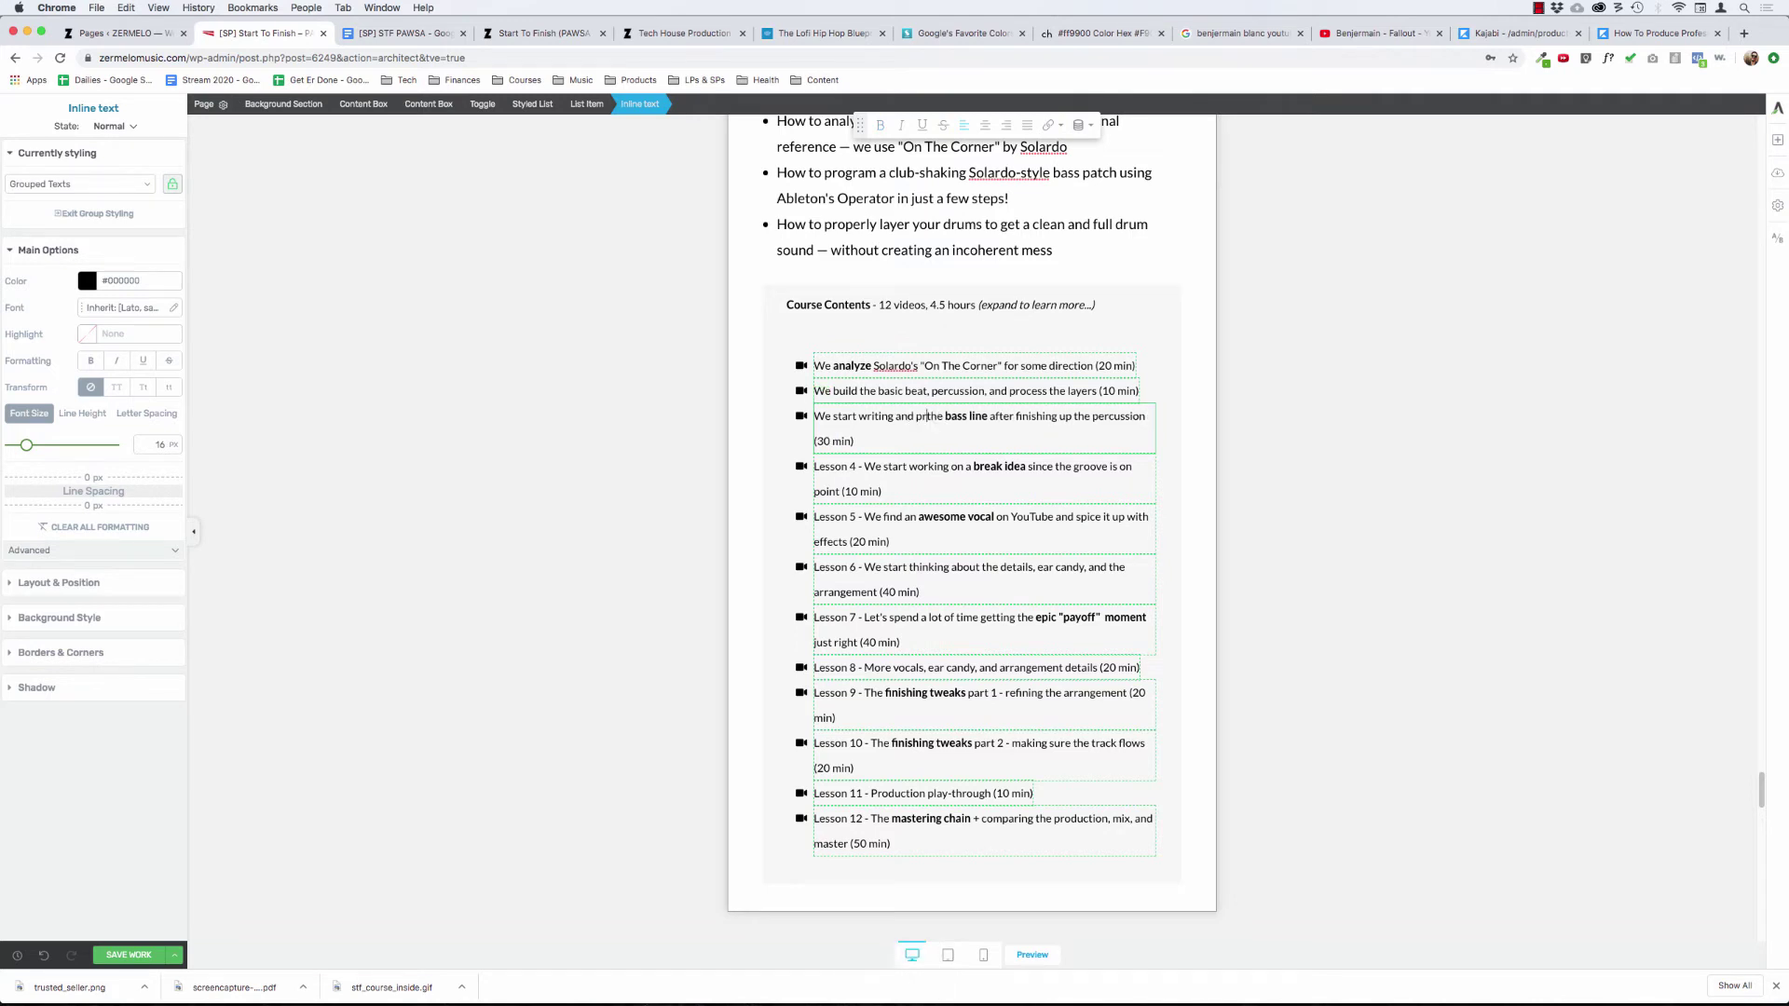
text(ogramming)
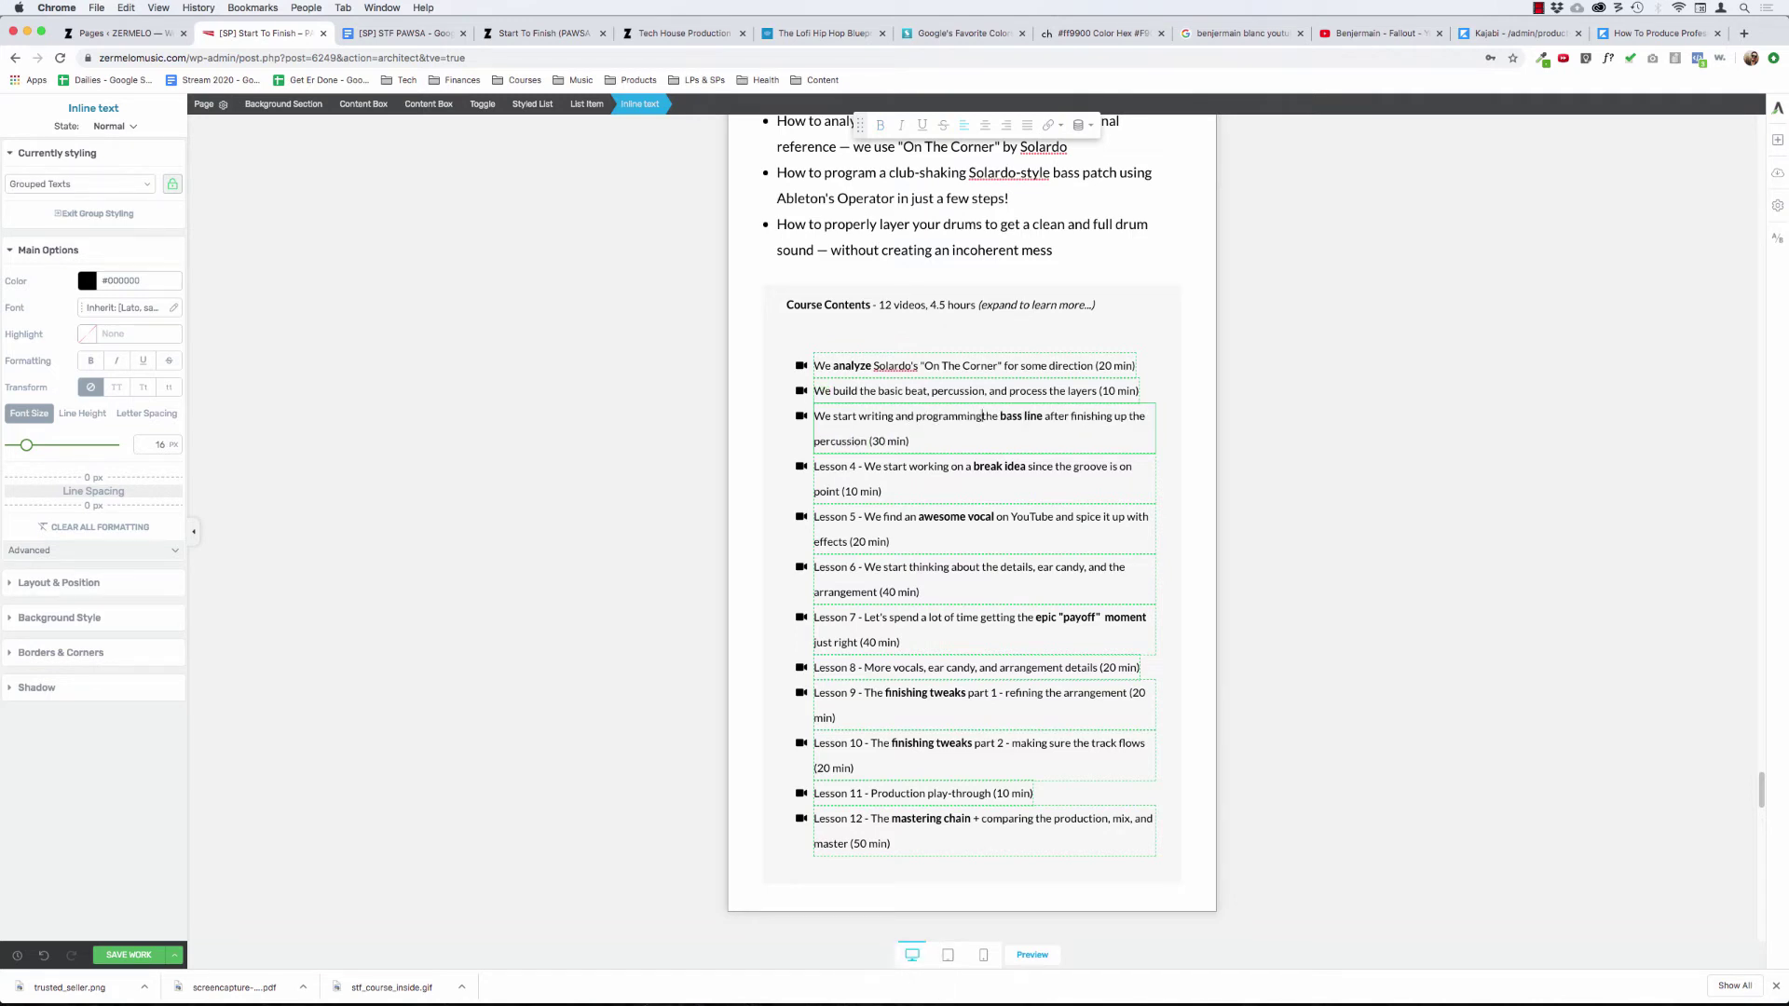
- Delete "after finishing up the percussion" from the third lesson's description, keeping the 30 min duration
key(alt+Right)
key(alt+Right)
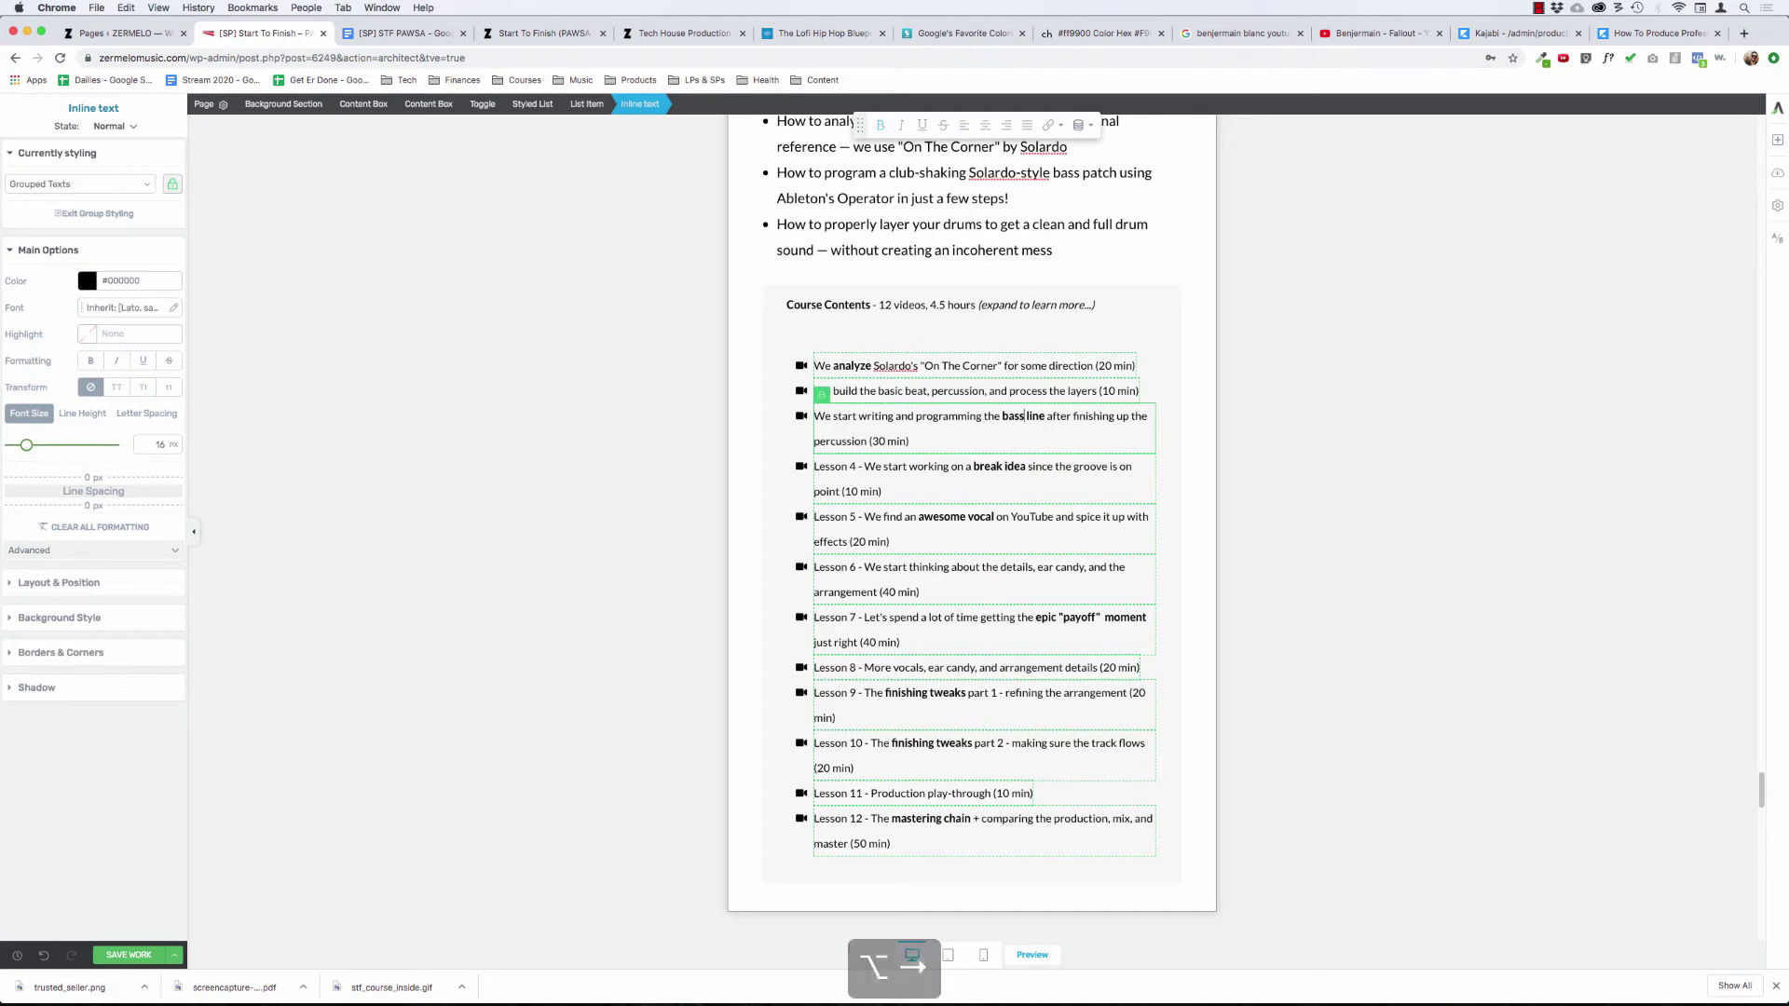
key(alt+Right)
key(super+shift+Right)
key(alt+shift+Right)
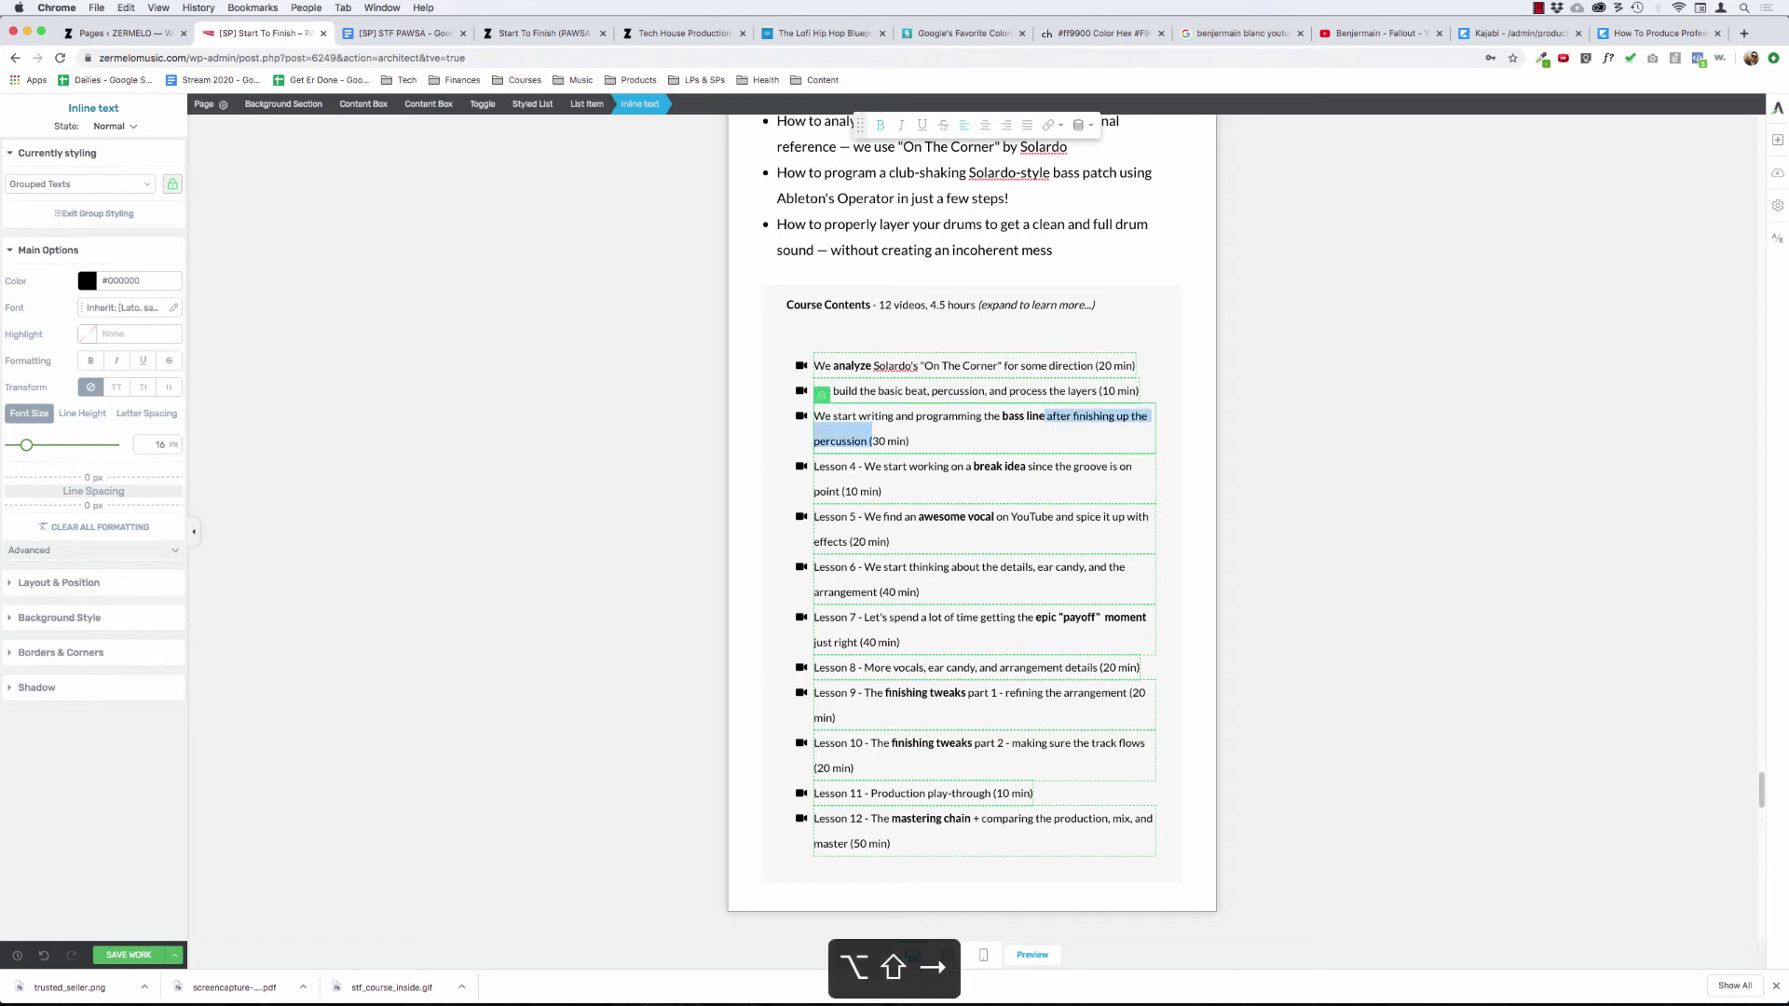
key(alt+shift+Left)
key(BackSpace)
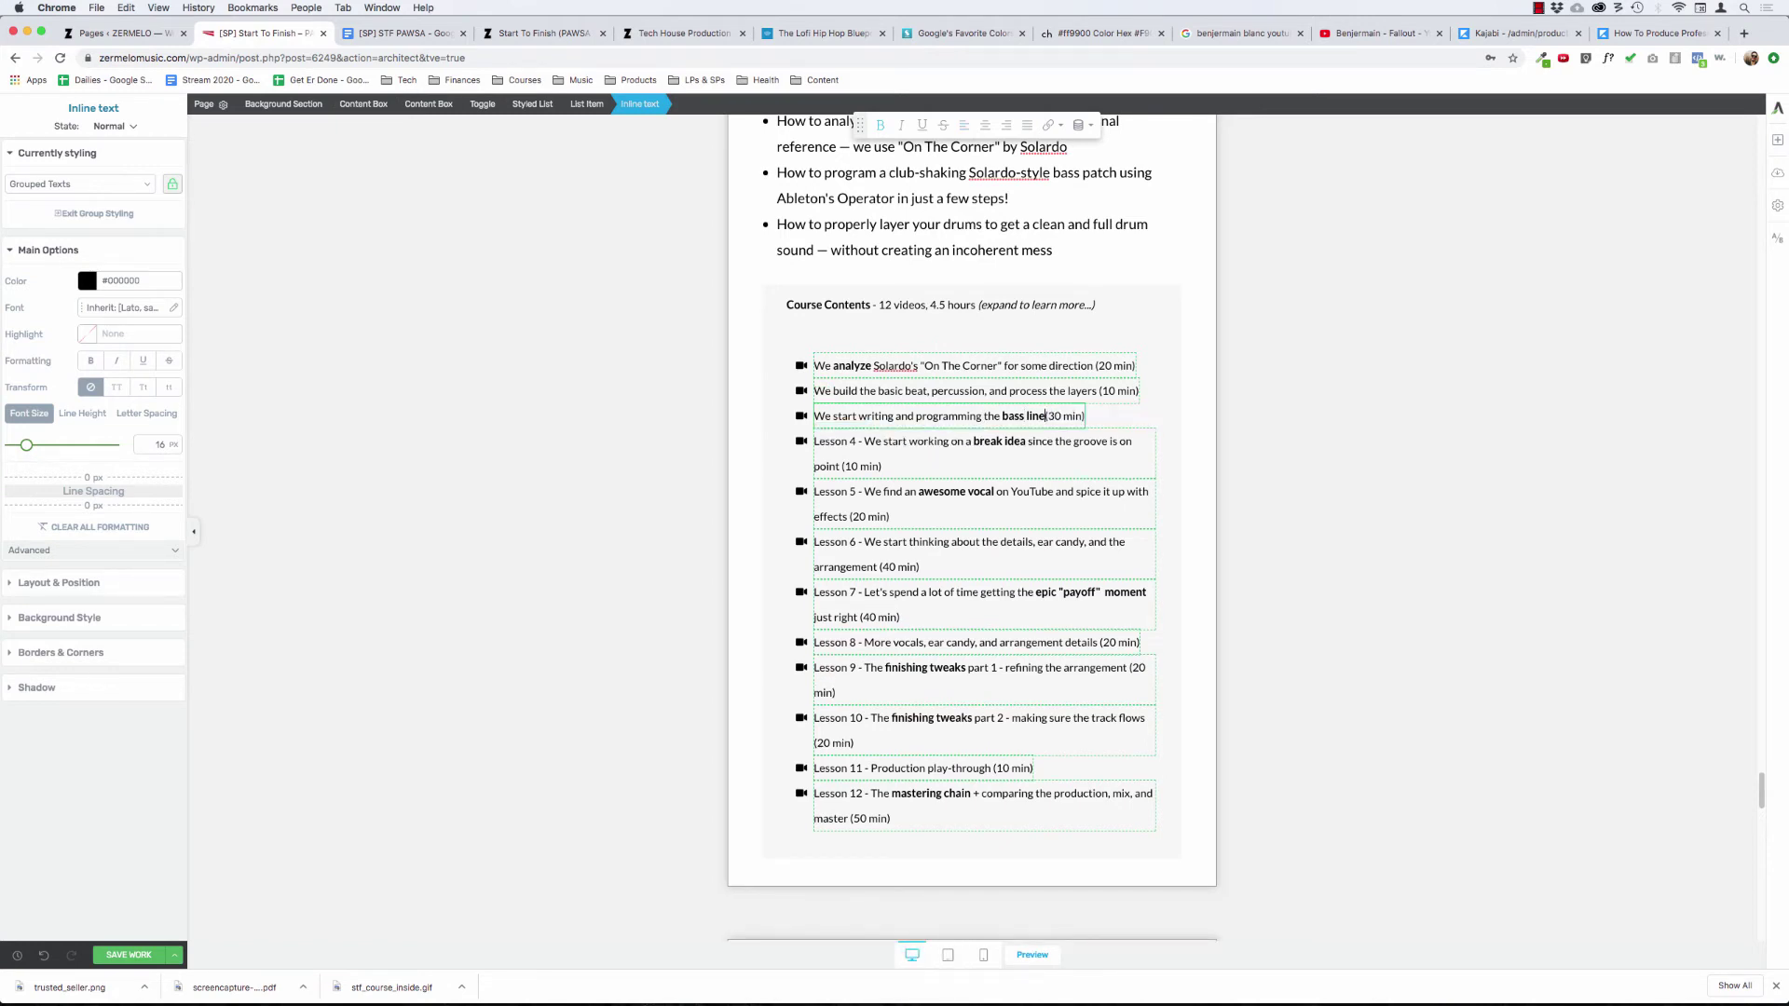
- Add "and sound" after "bass line" in the third lesson's description
key(alt+BackSpace)
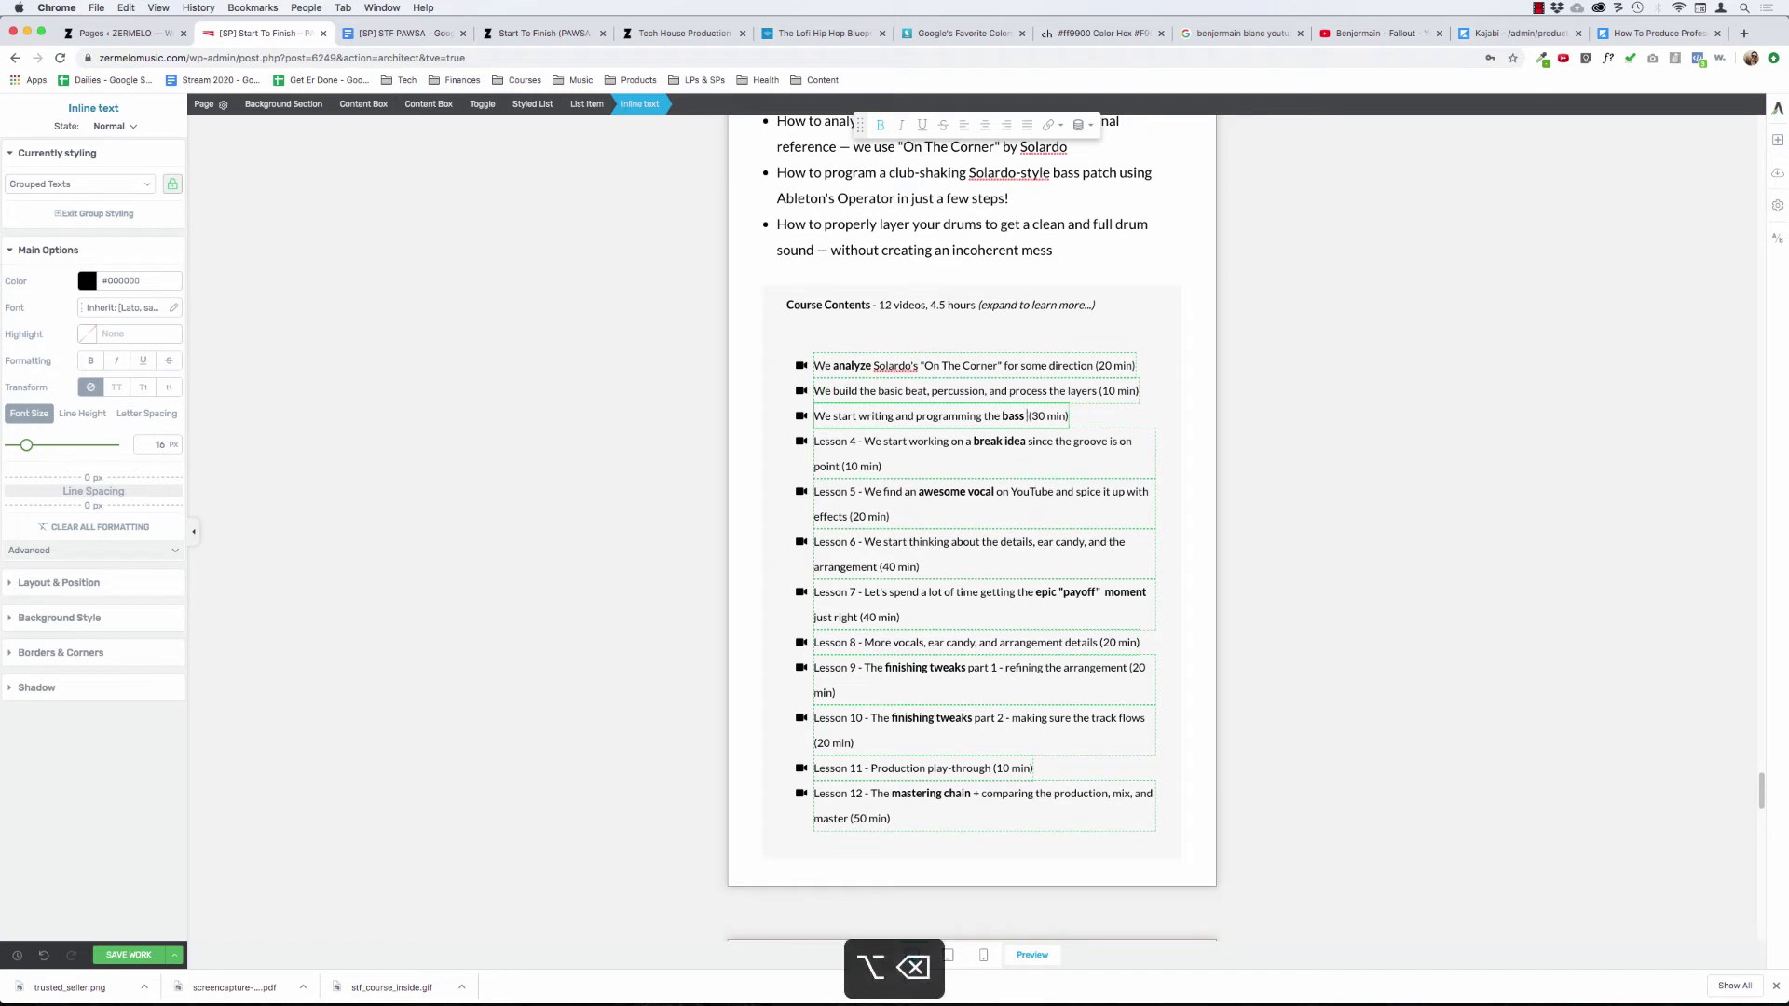
key(super+z)
text(and osund)
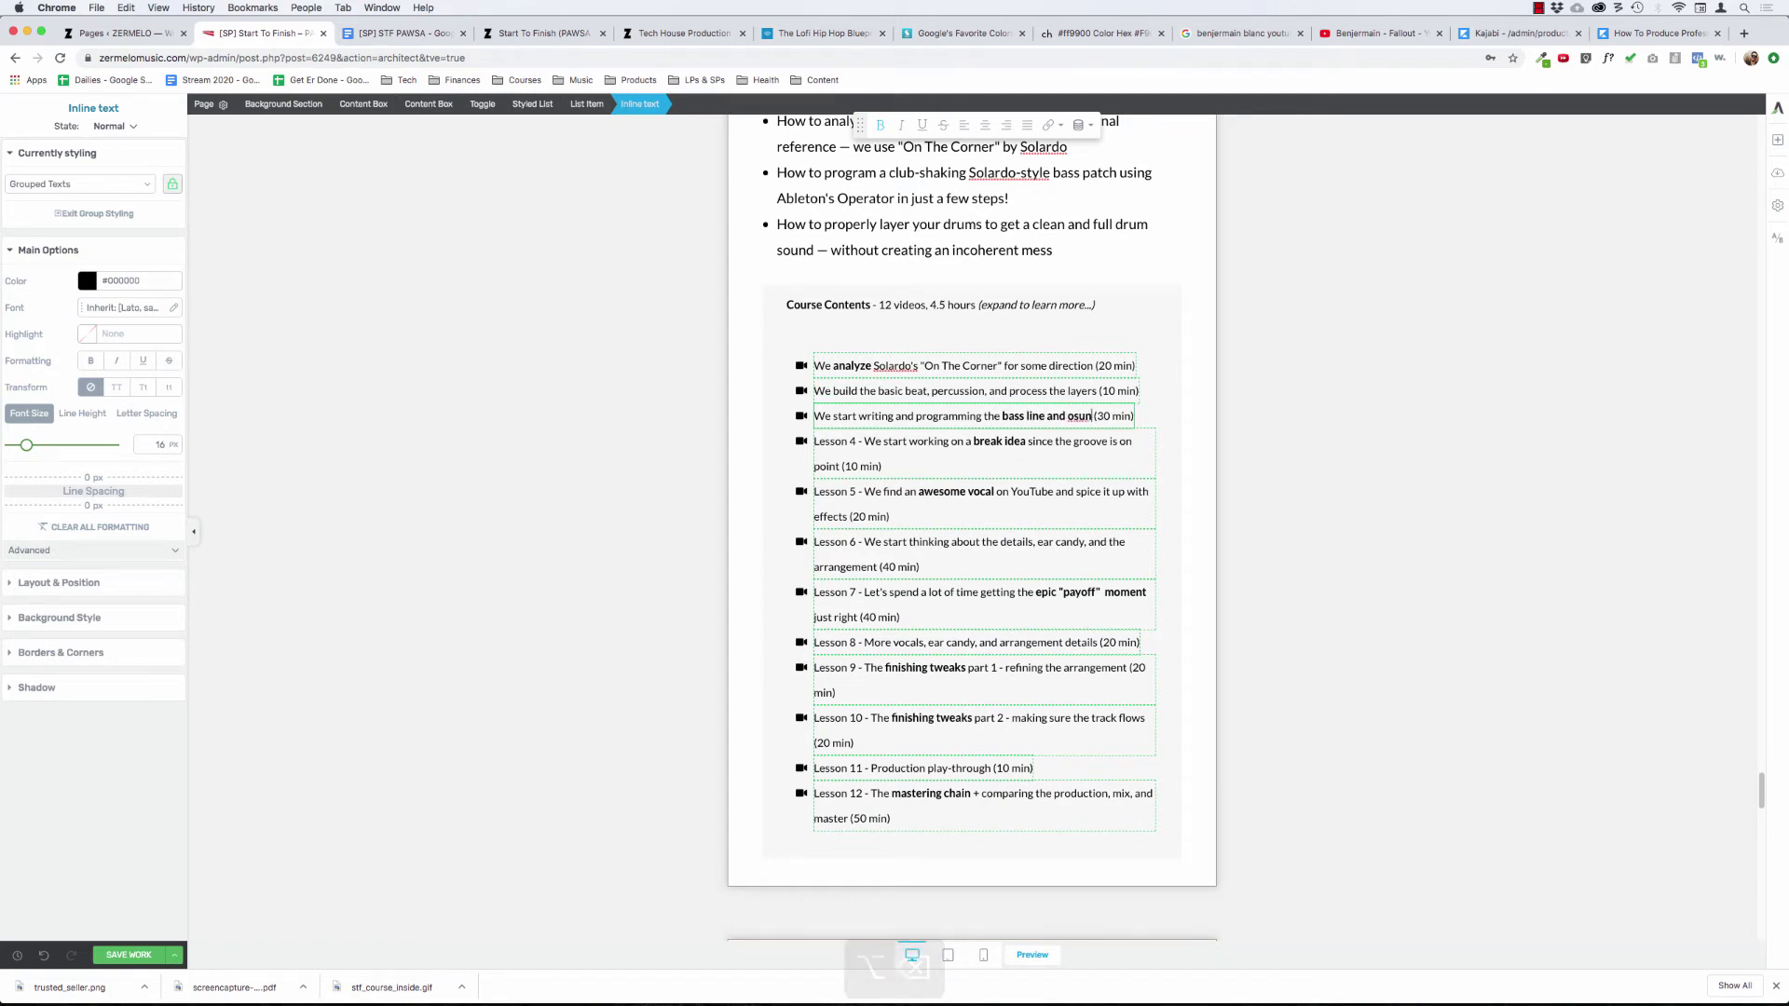
key(alt+BackSpace)
text(sound)
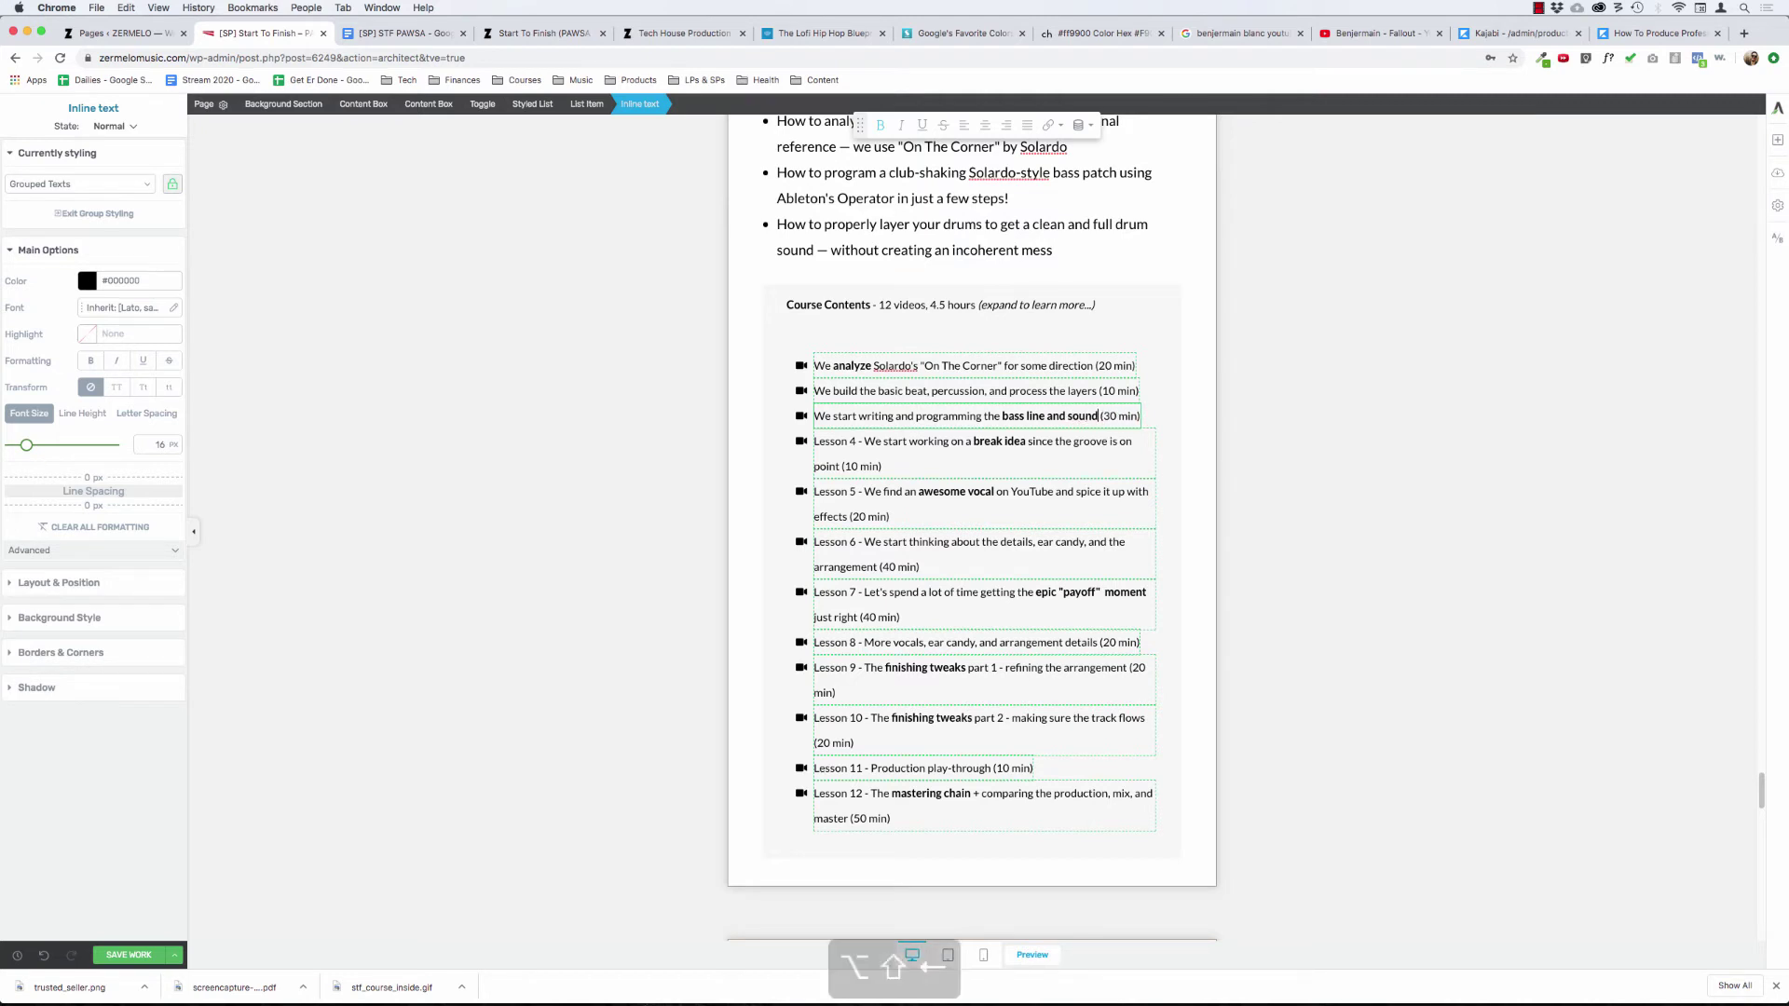
- Remove the bold formatting from "bass line and sound" in the third lesson's description
key(shift+alt+Left)
key(shift+alt+Left)
key(shift+alt+Left)
key(shift+alt+Left)
key(shift+super+Left)
key(super+b)
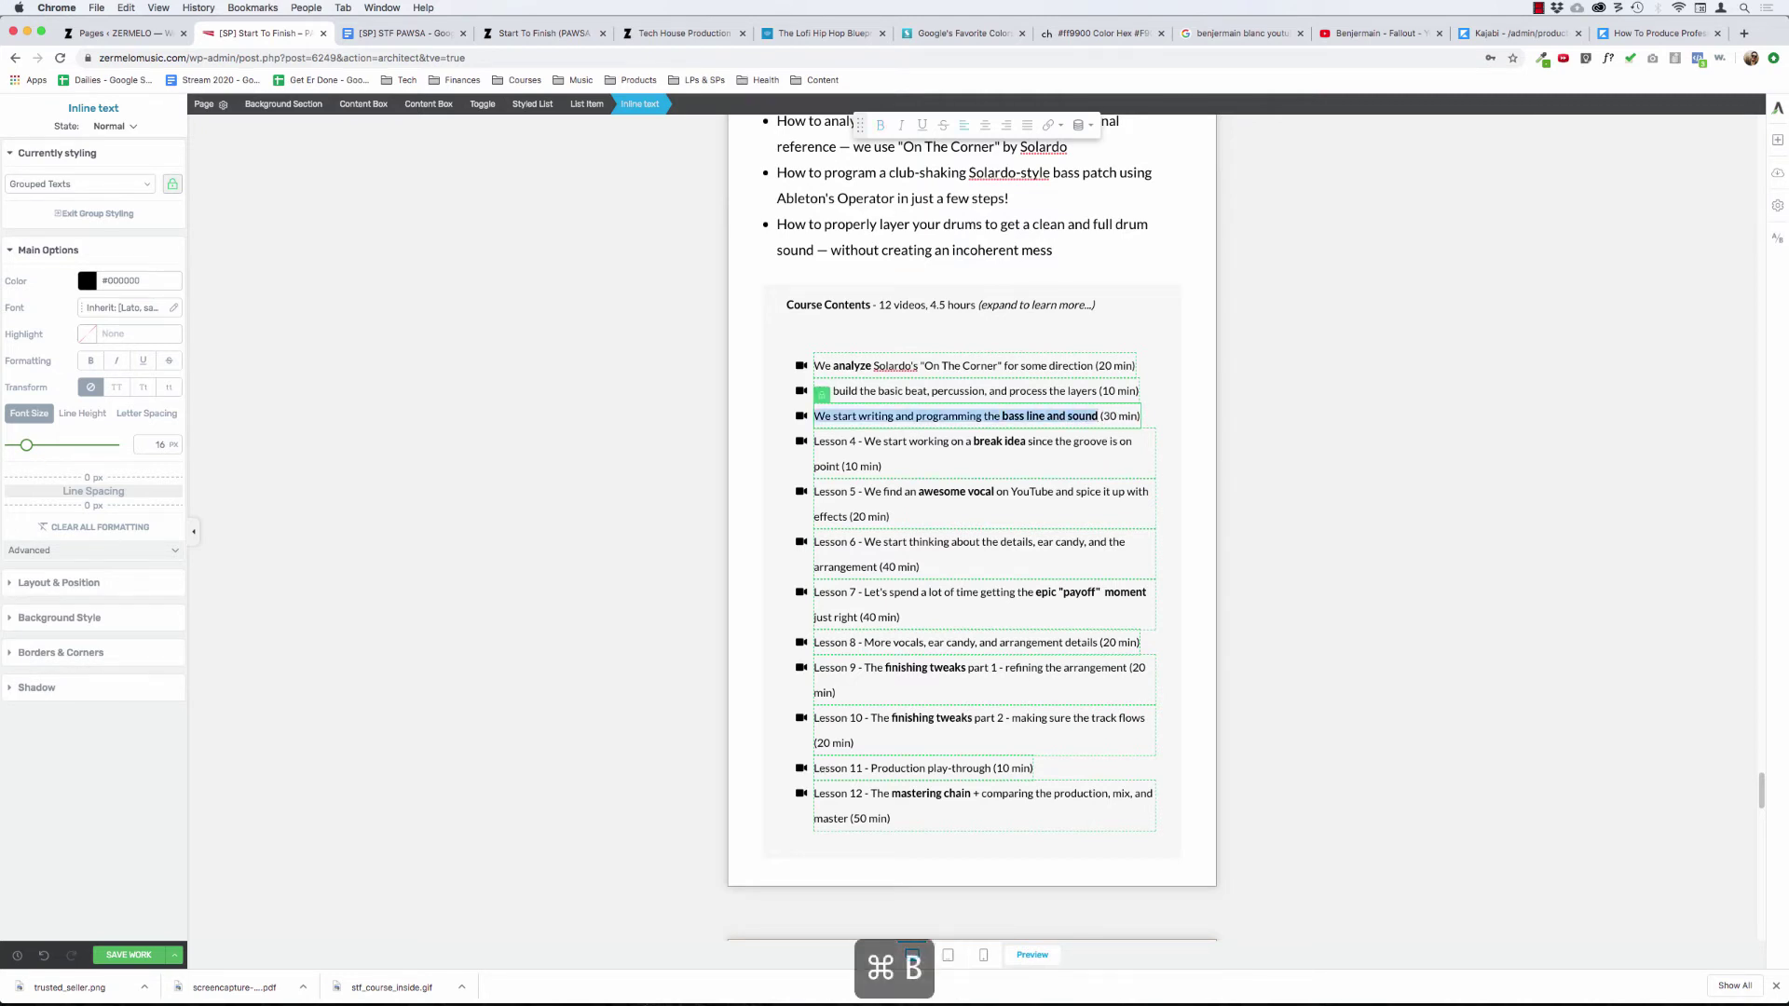
key(super+b)
key(super+b)
key(alt+Left)
key(alt+Left)
key(alt+Left)
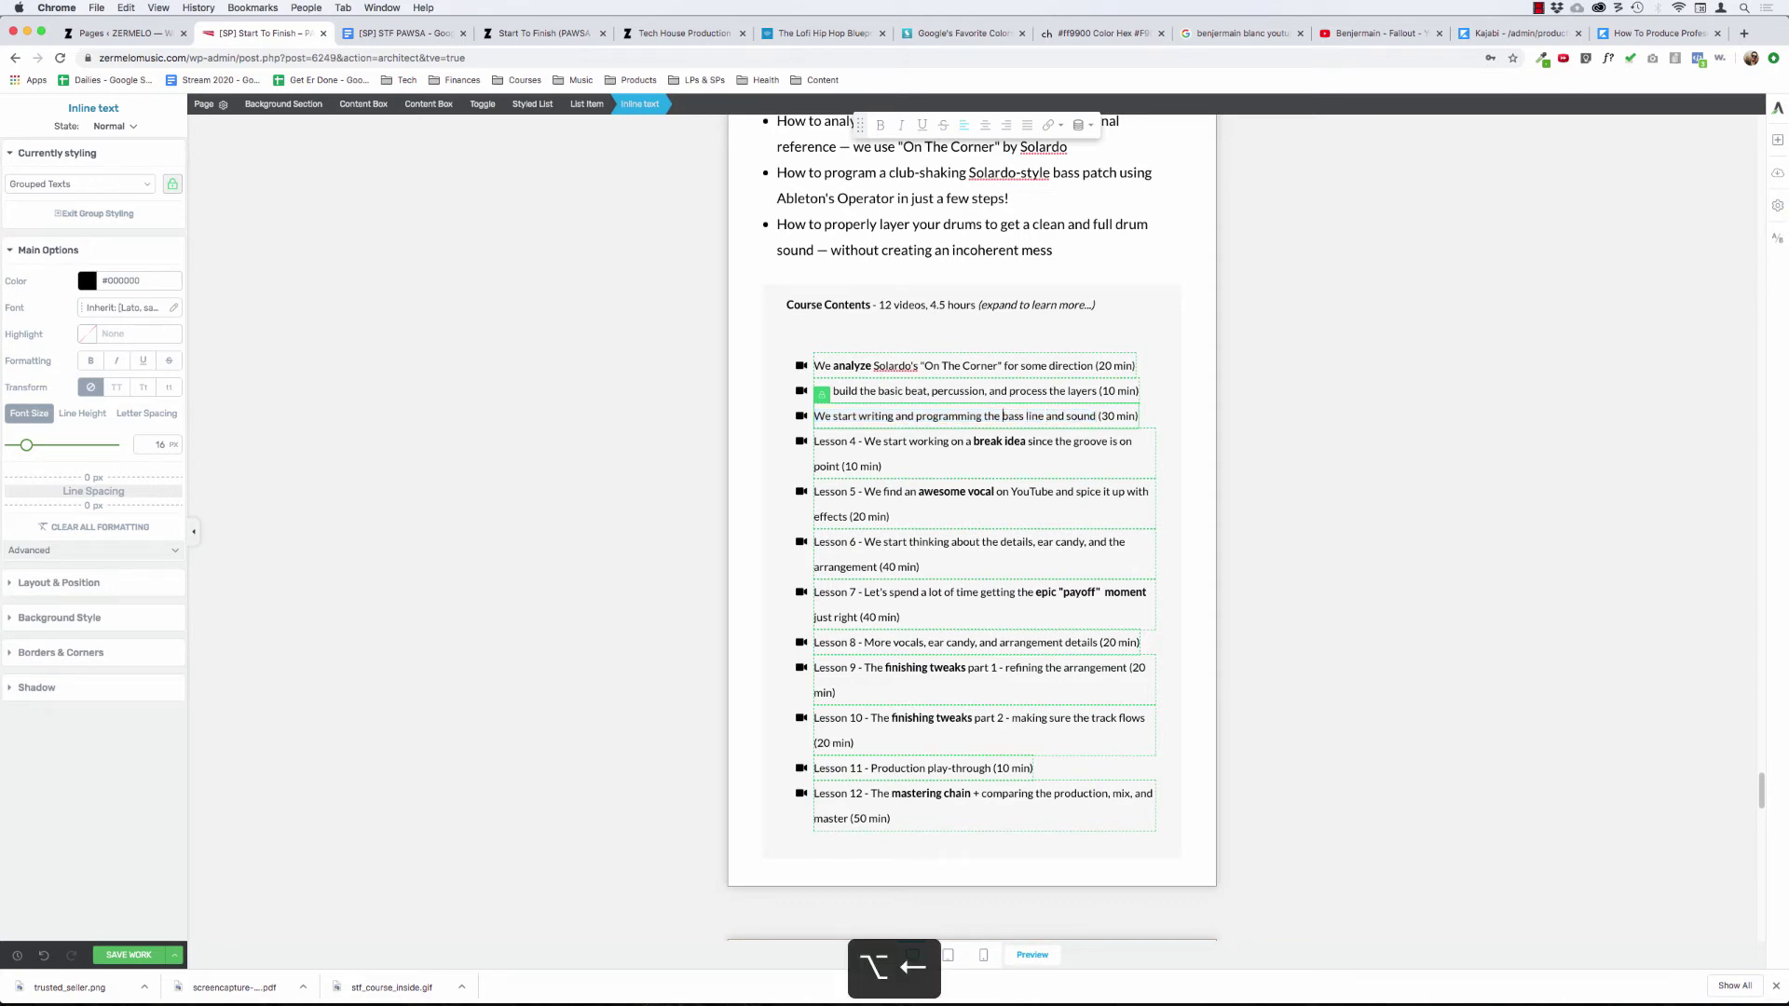
click(565, 406)
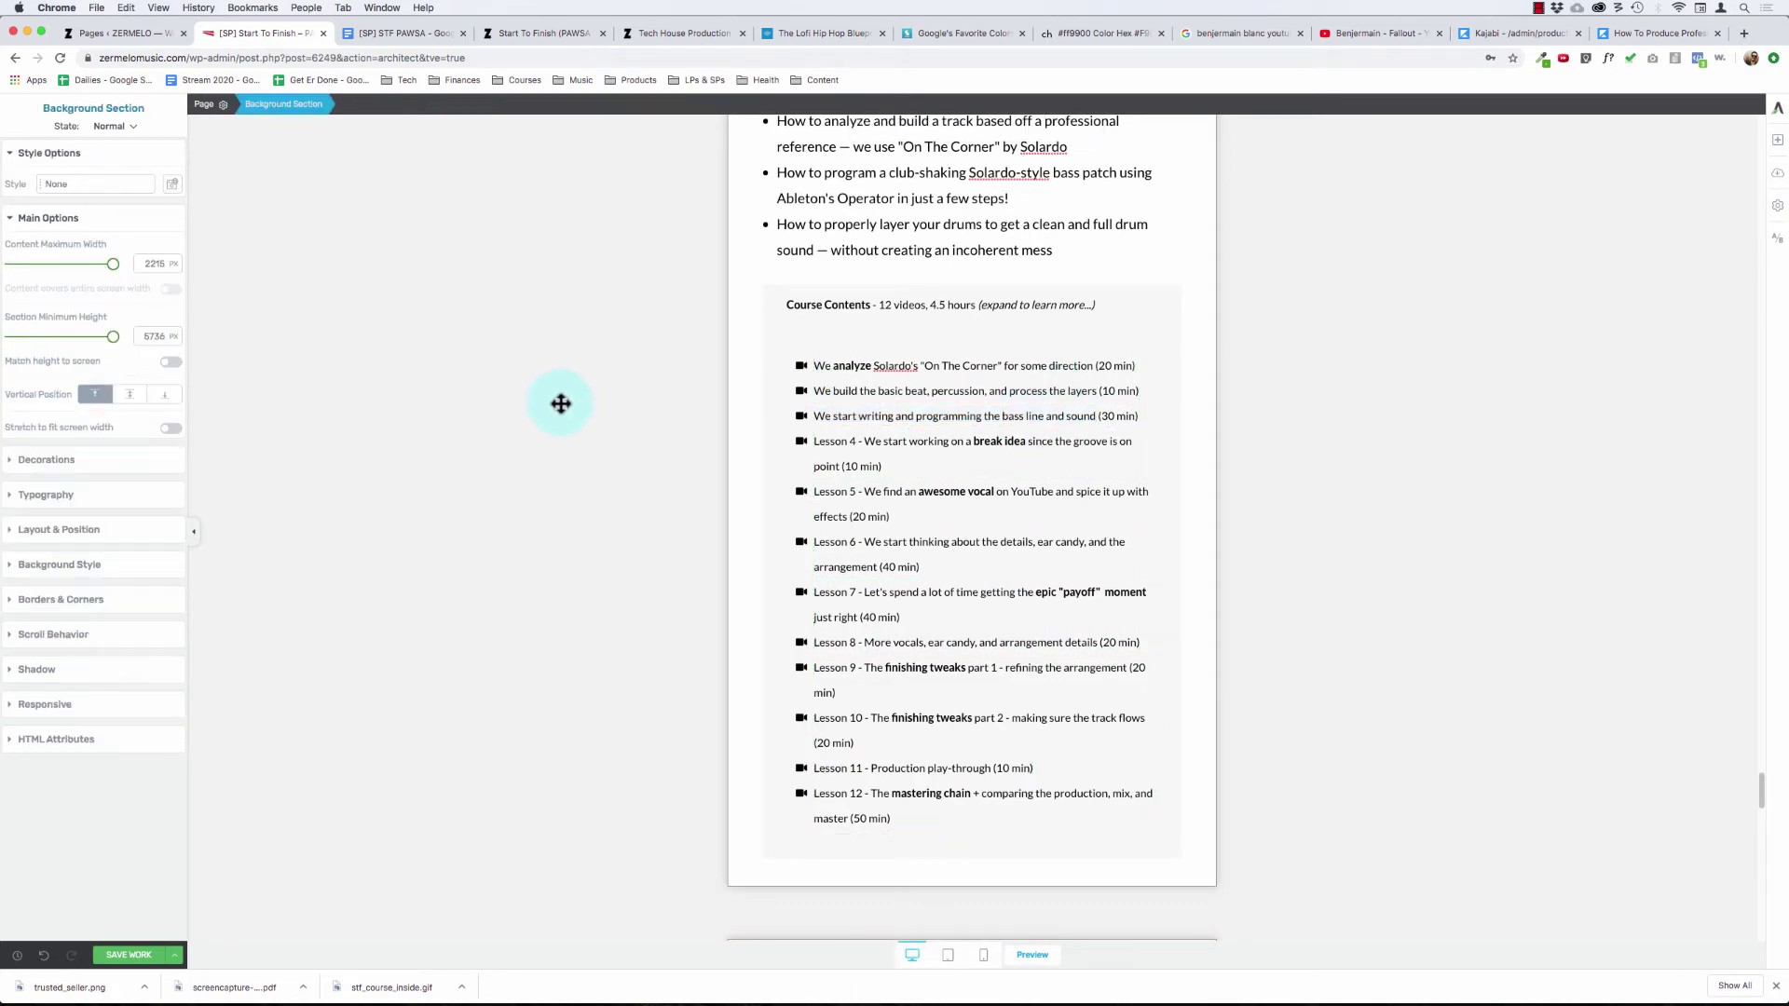
- Replace "basic beat" with "drums" in the second lesson's description
click(877, 390)
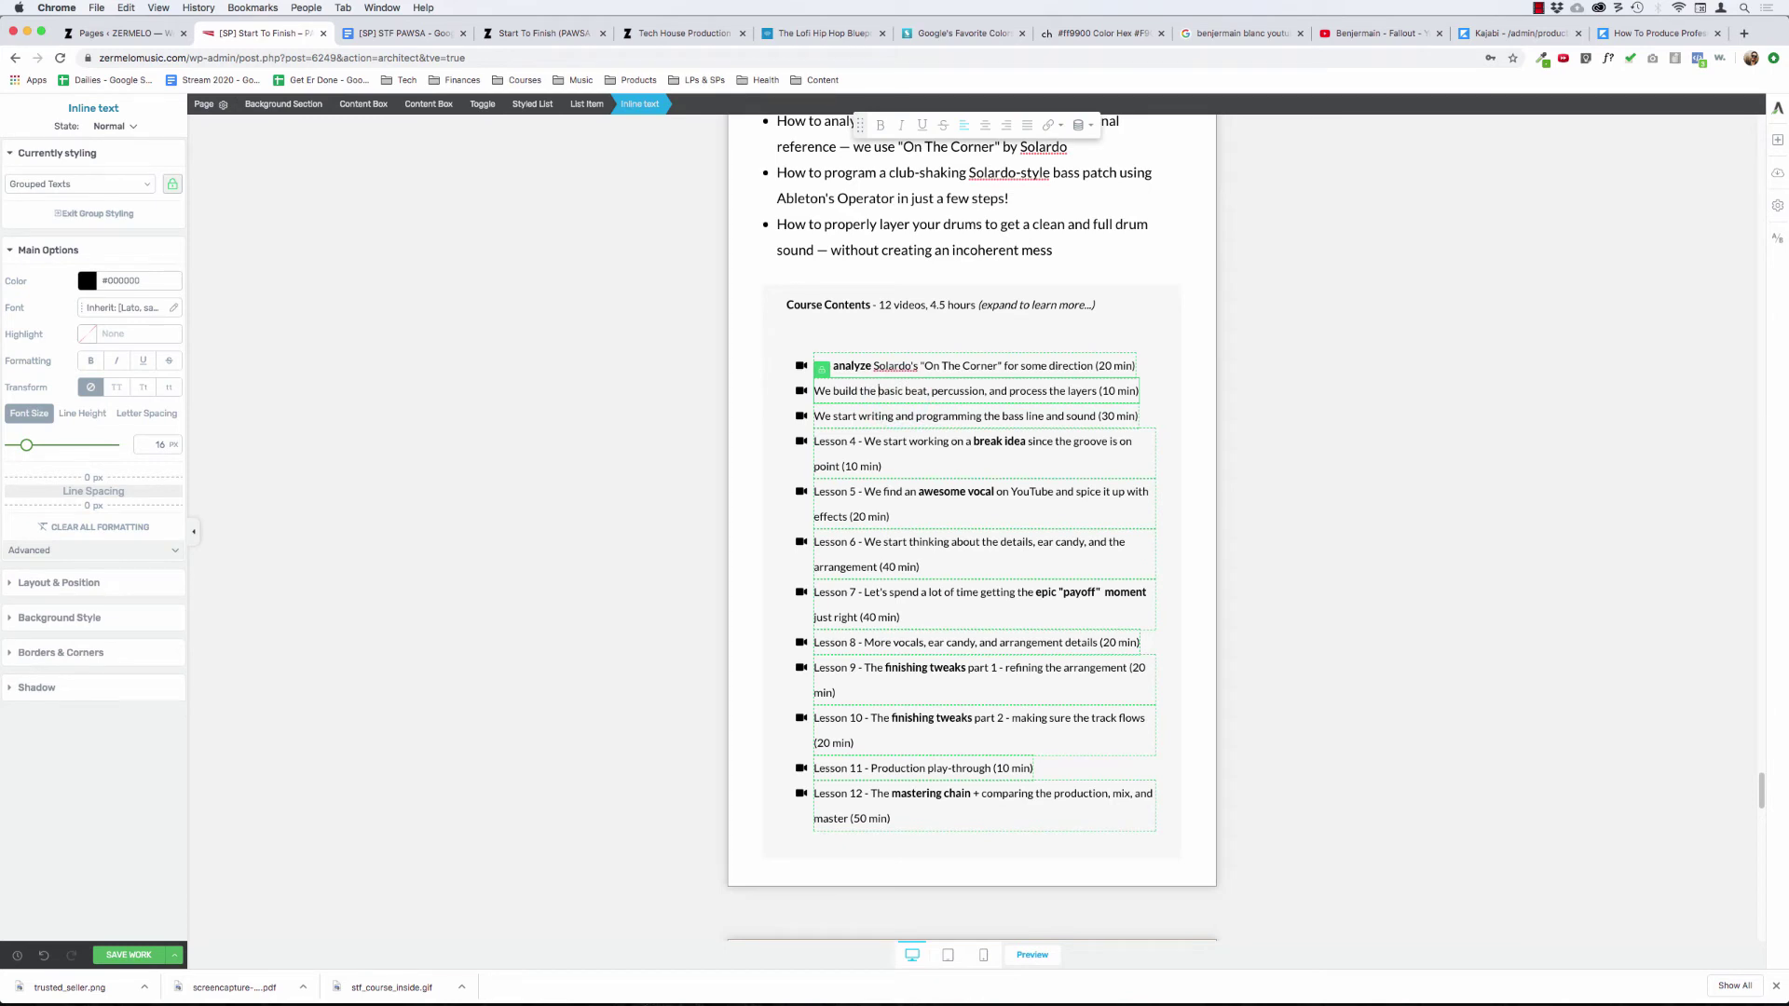
key(alt+shift+Right)
key(alt+shift+Right)
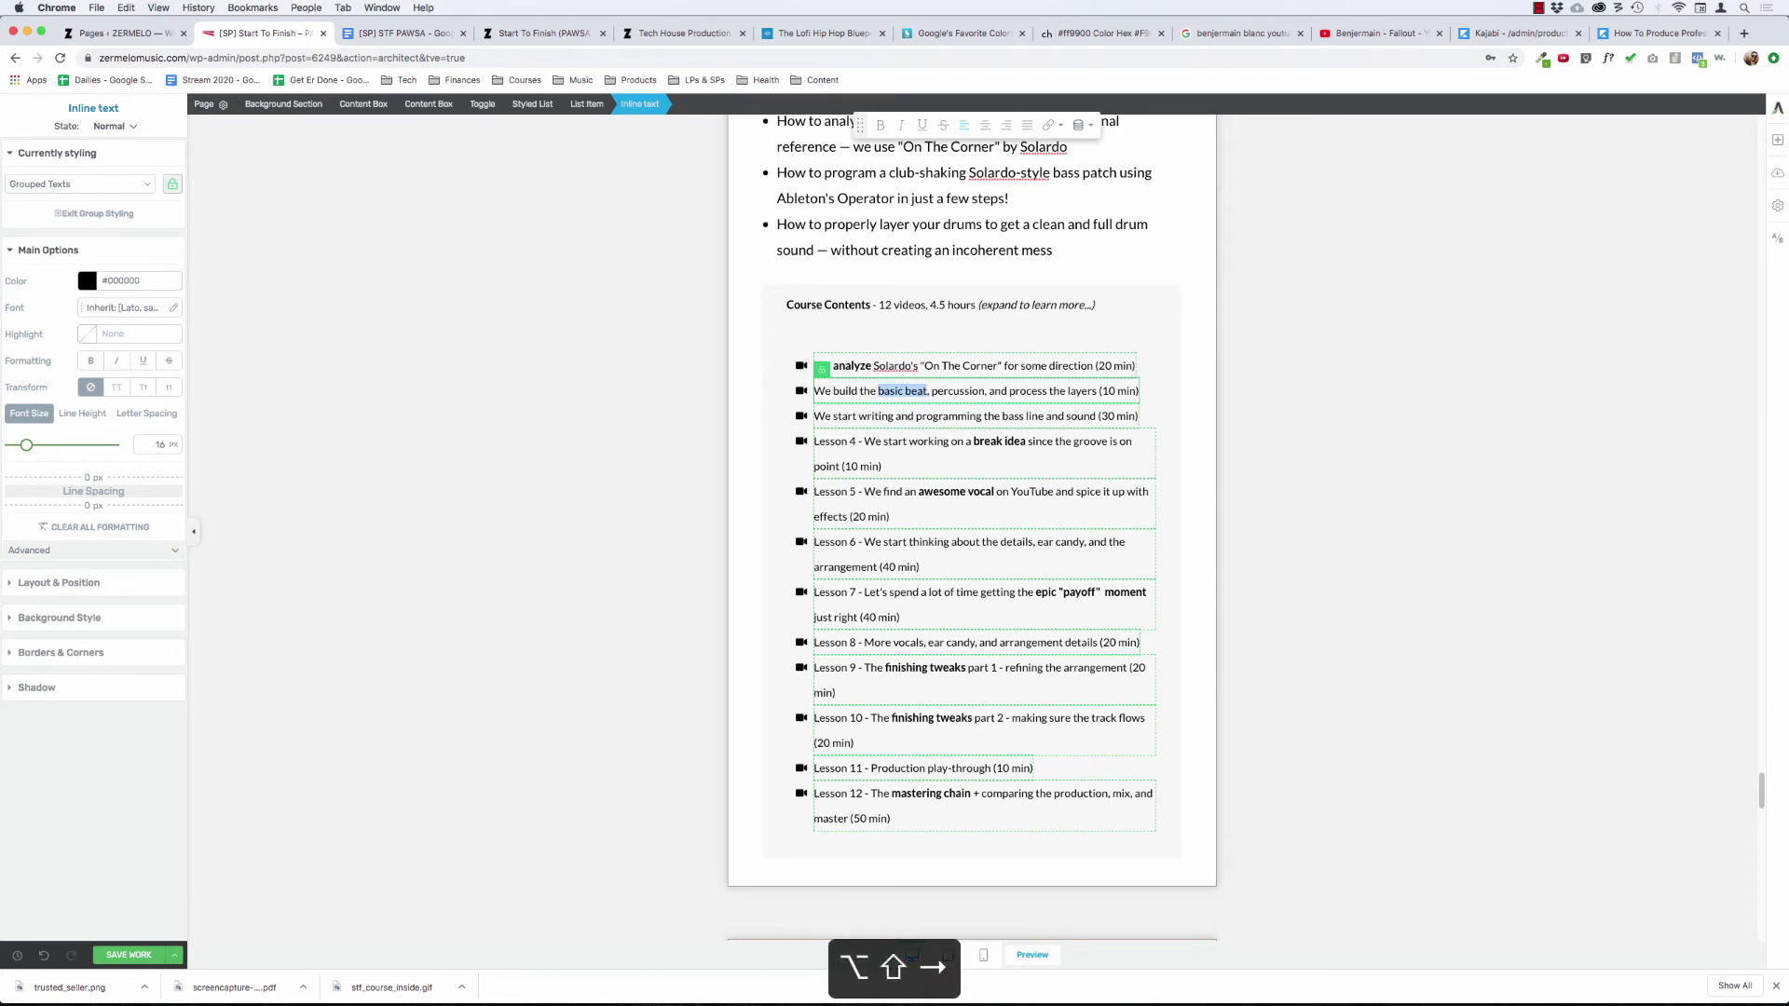
text(drums)
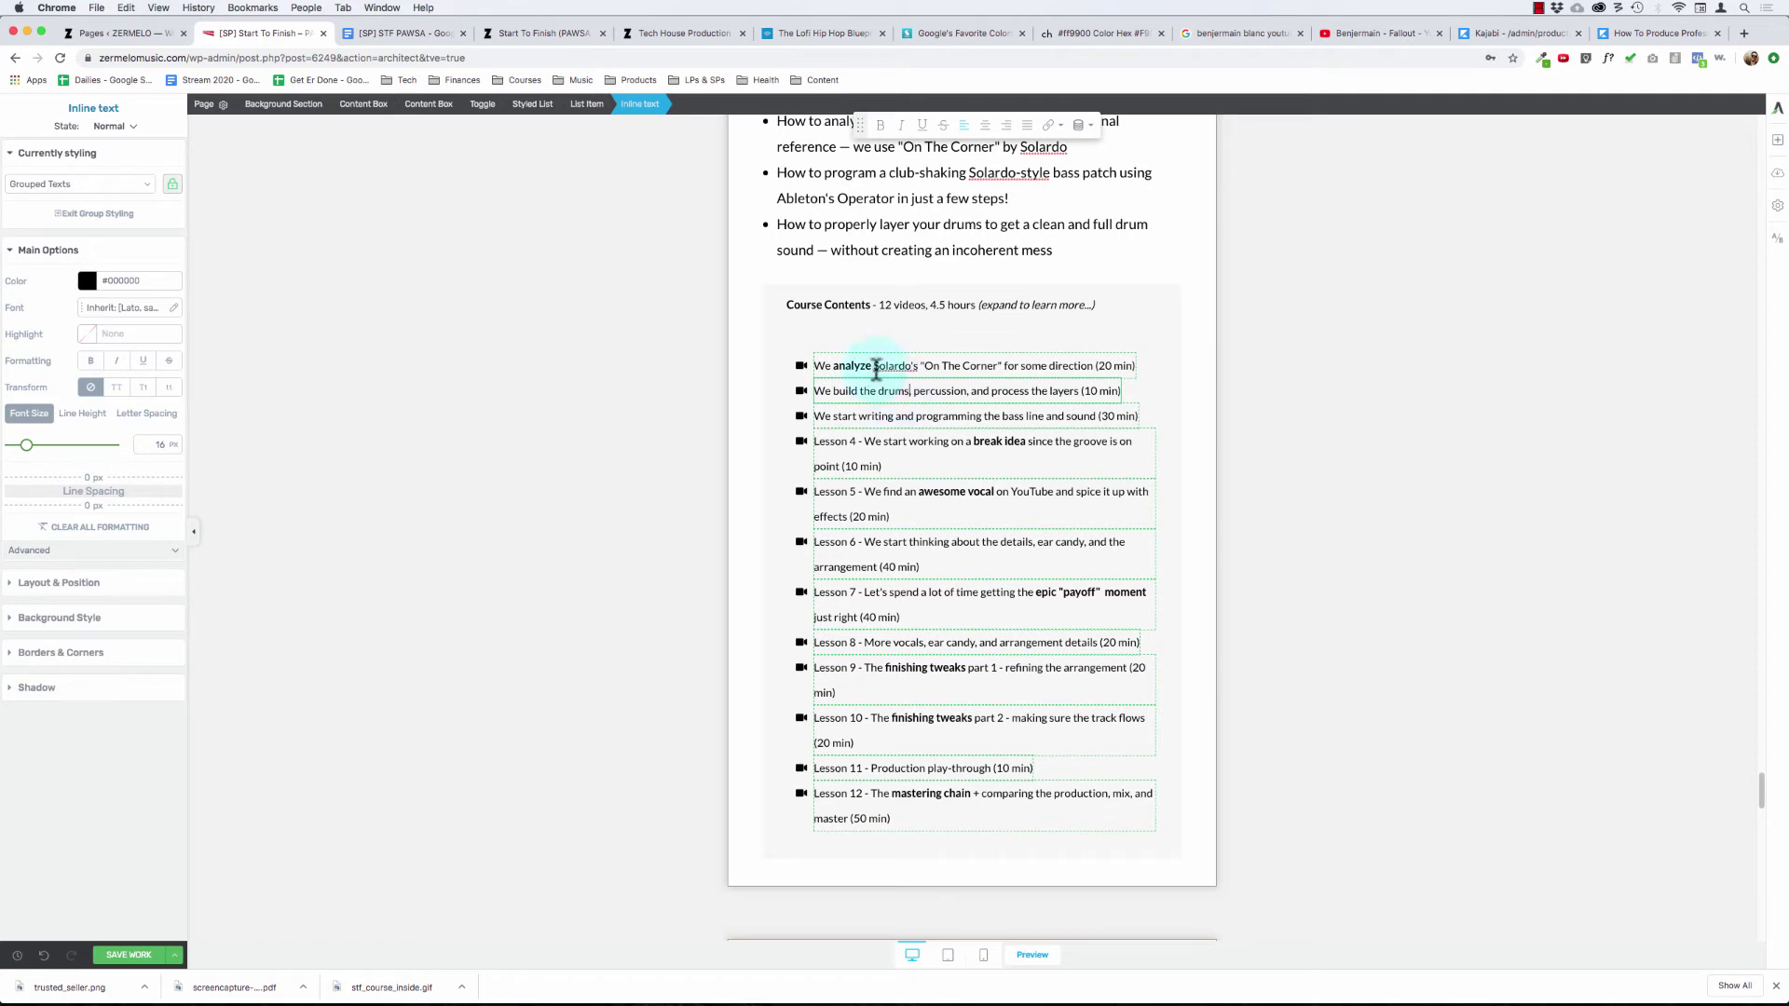
- Insert "the bass line and programming the sound" after "We start writing" in the third lesson's description
click(859, 417)
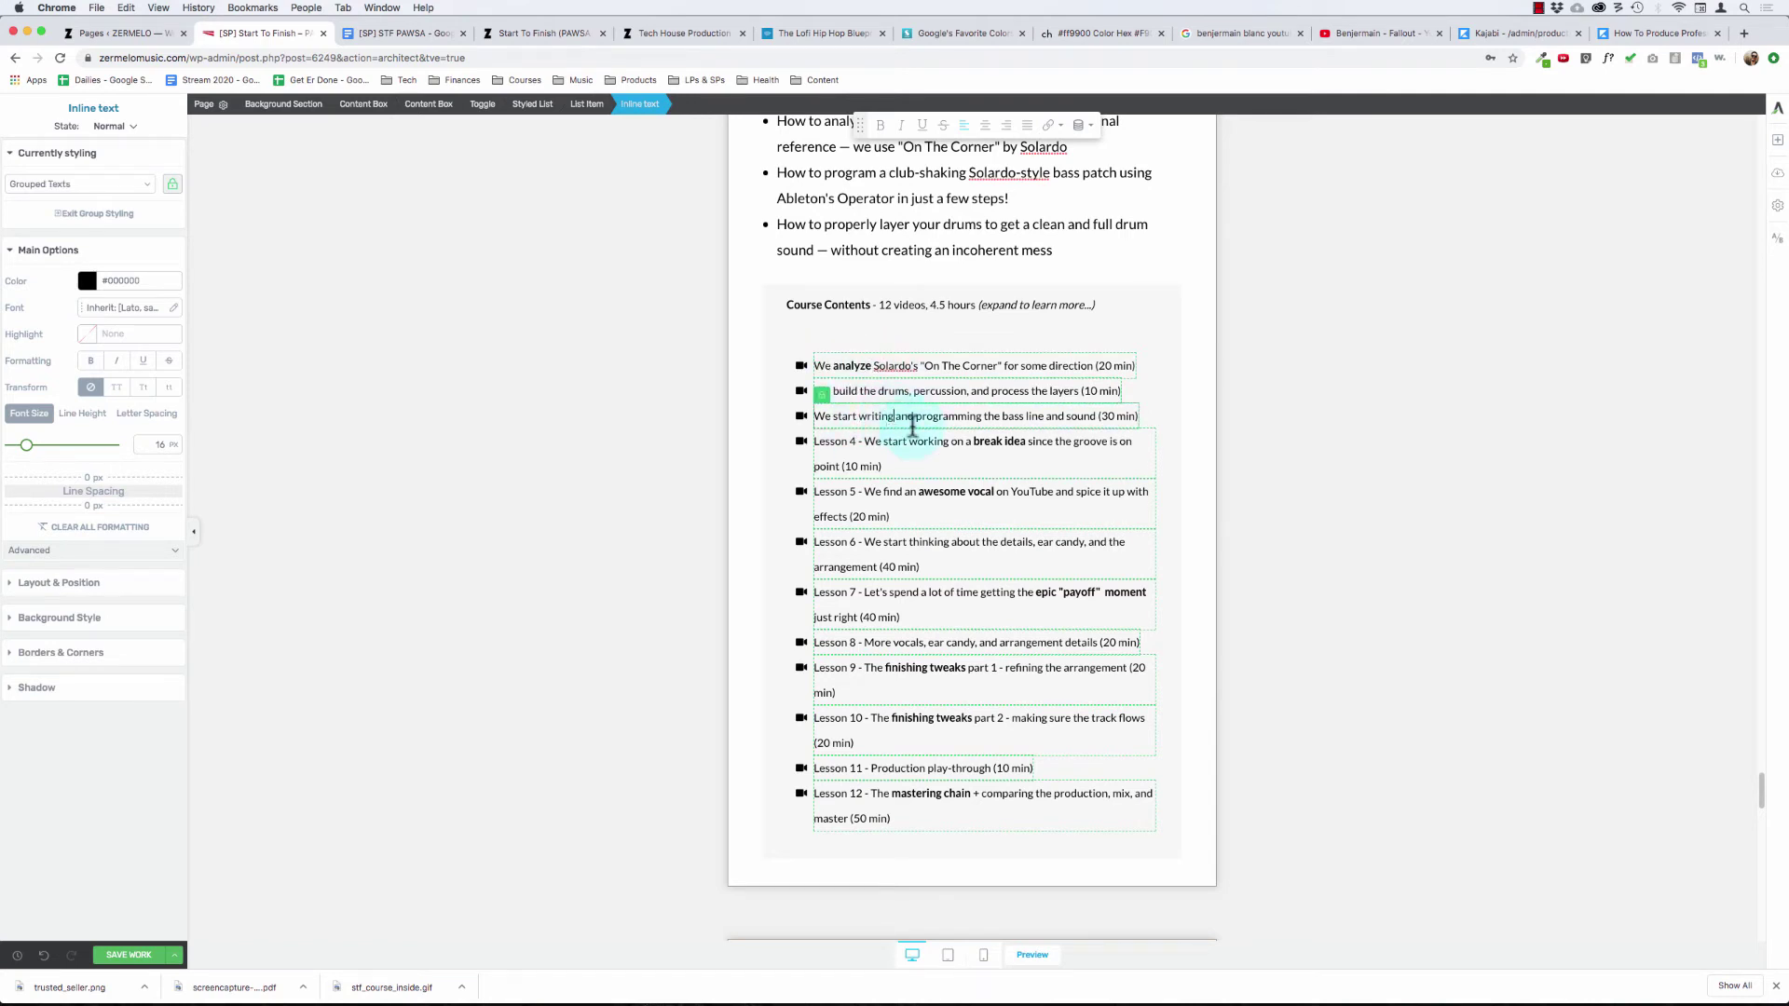
text(the )
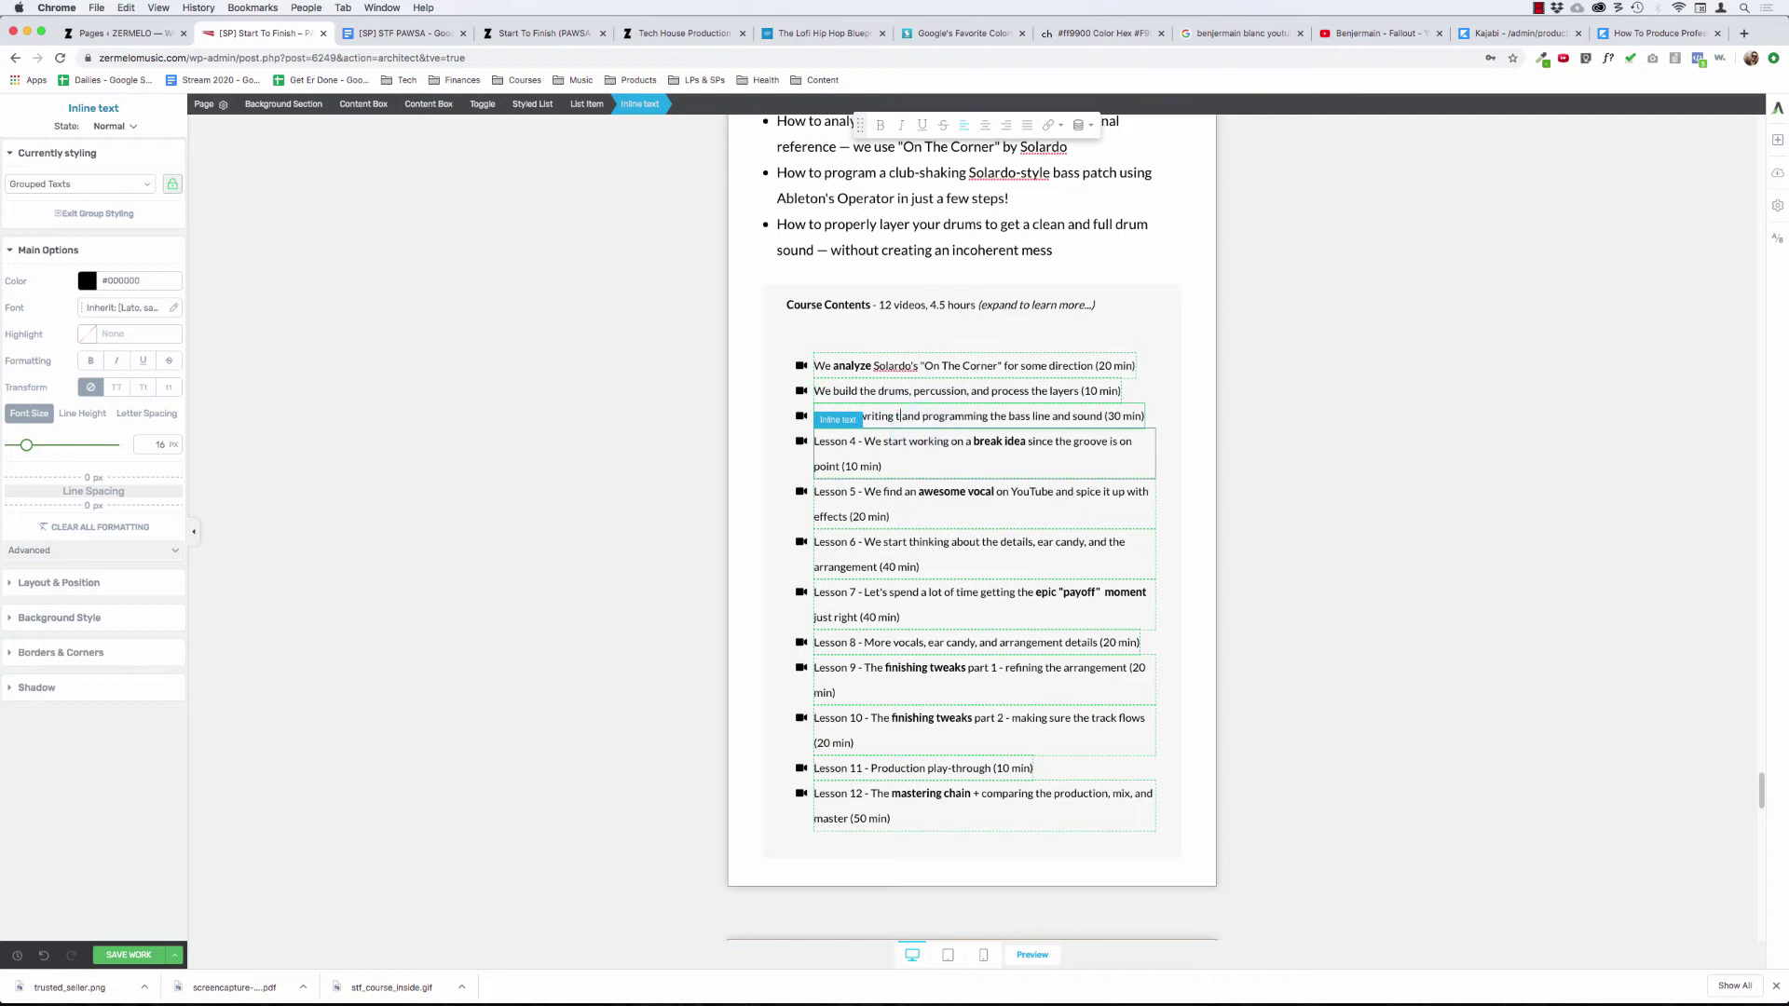
text(bass line a)
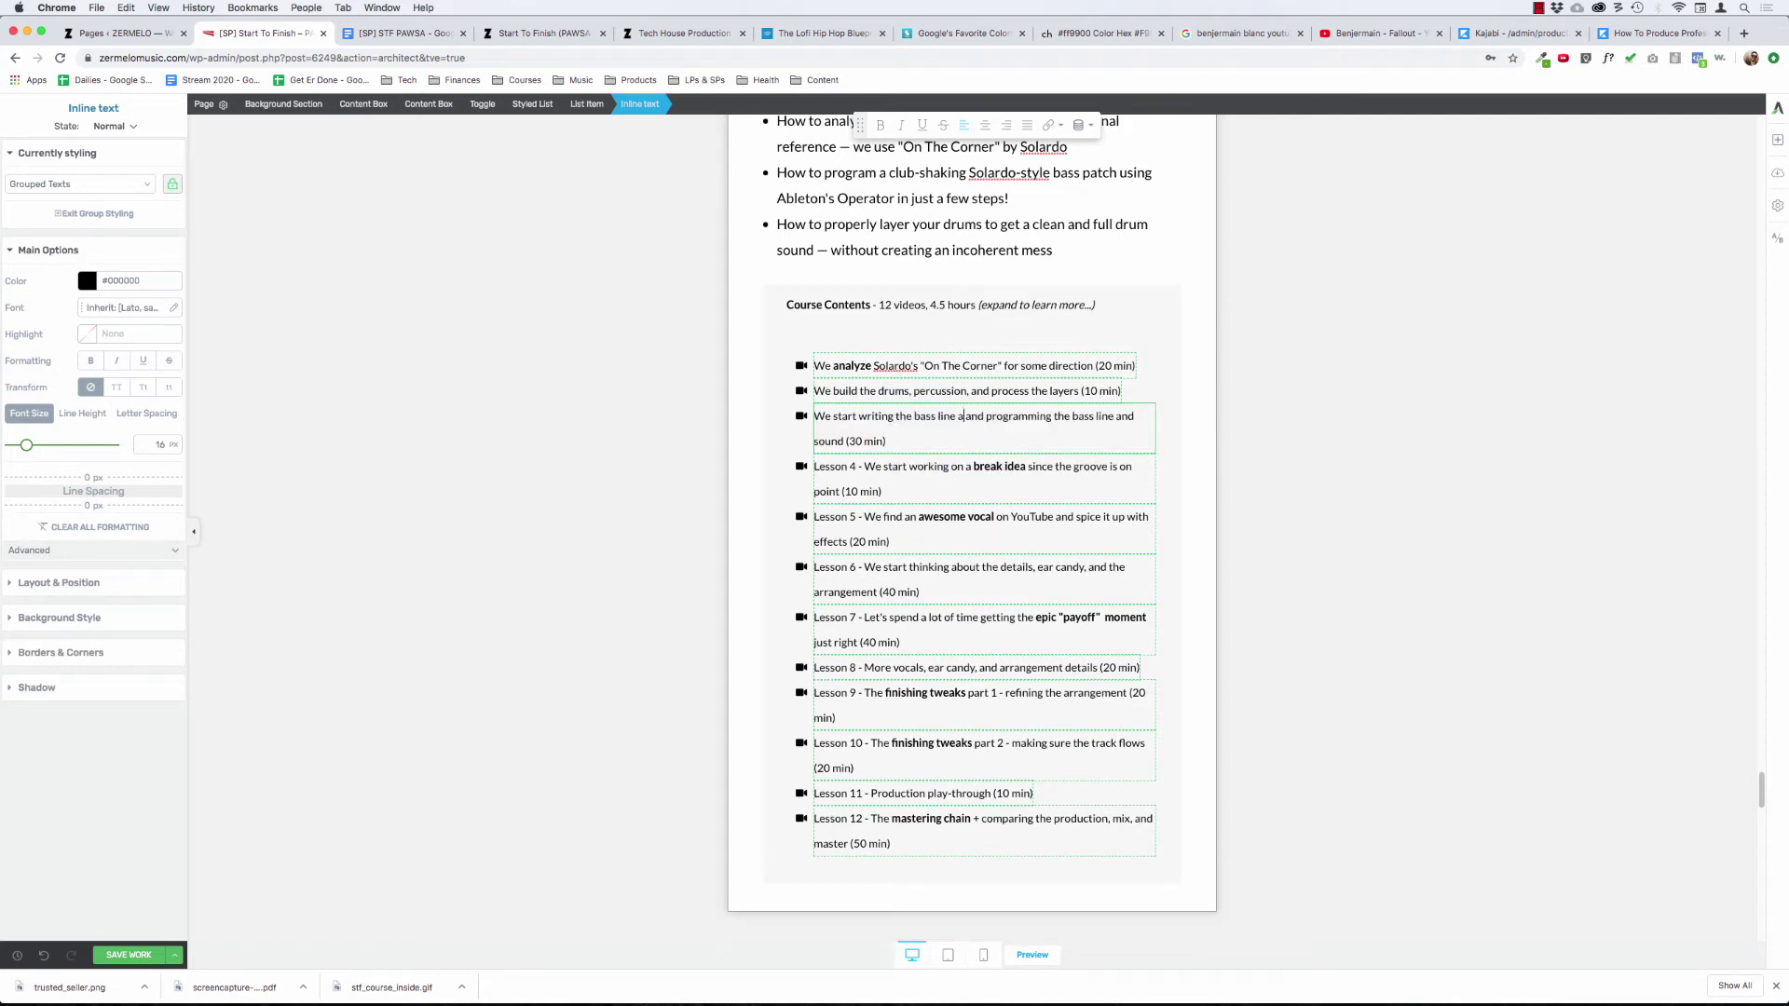
text(nd programming the sou)
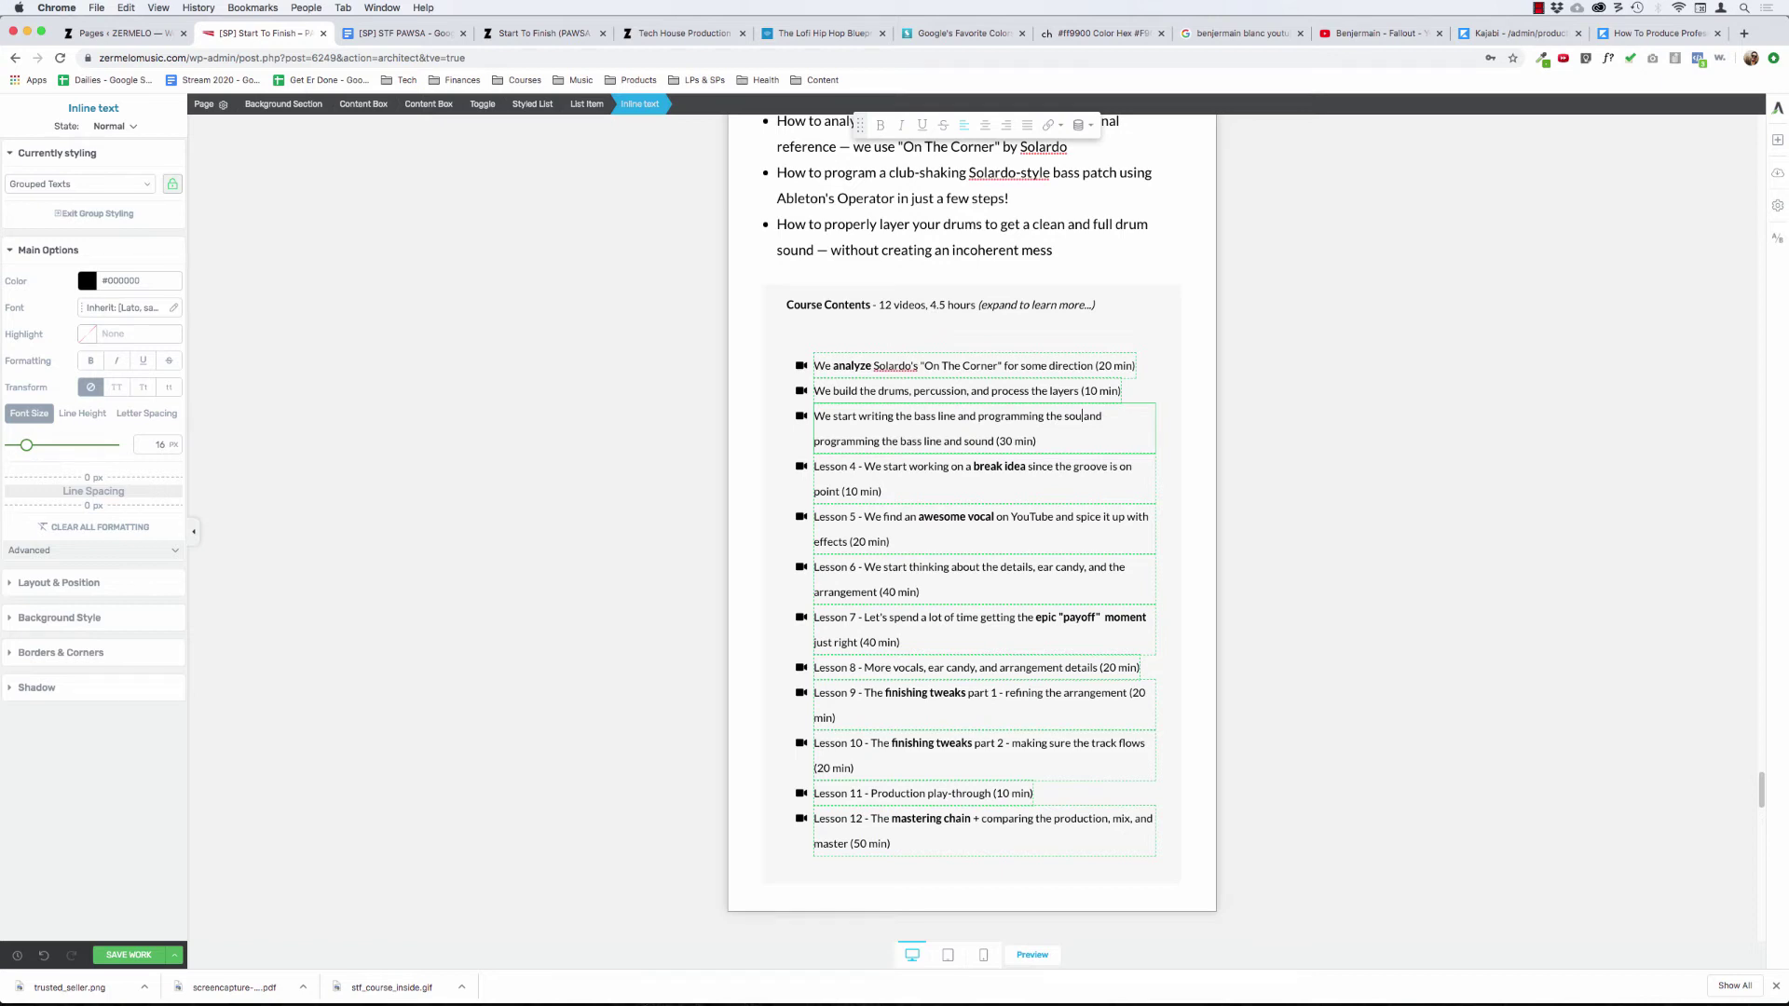
text(nd)
- Delete the leftover "and programming the bass line and sound" before the duration in the third lesson's description
key(shift+Down)
key(alt+shift+Left)
key(alt+shift+Left)
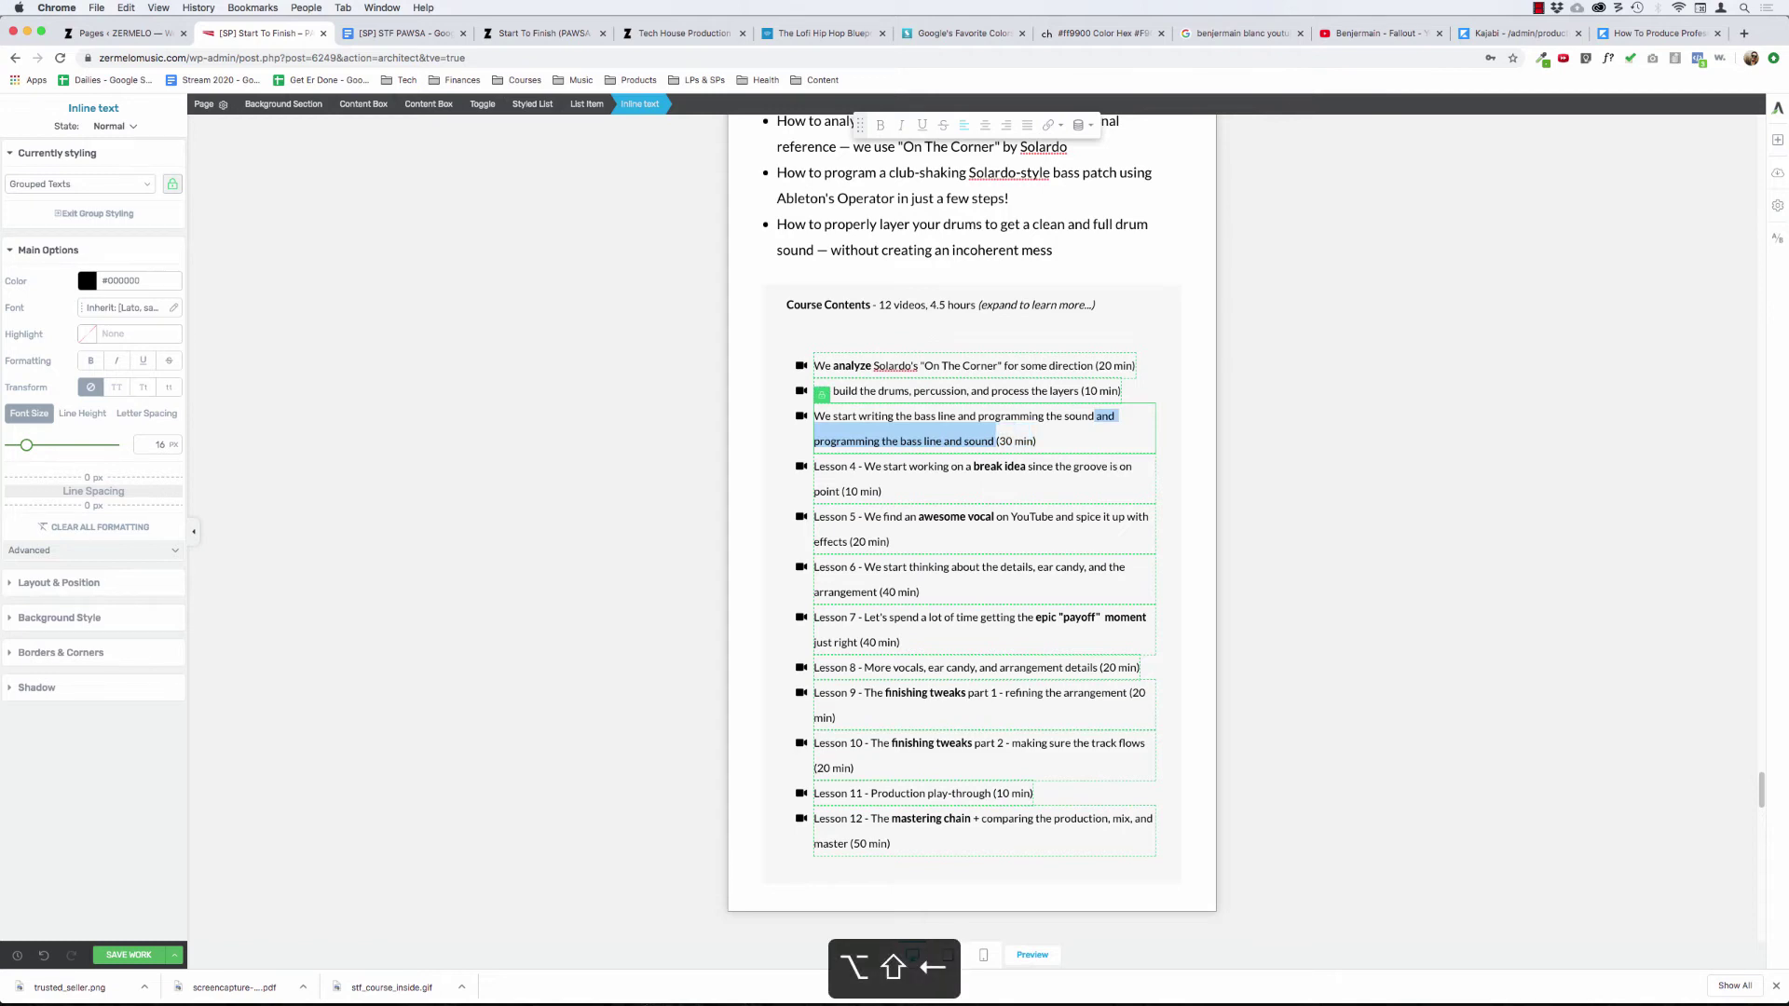
key(BackSpace)
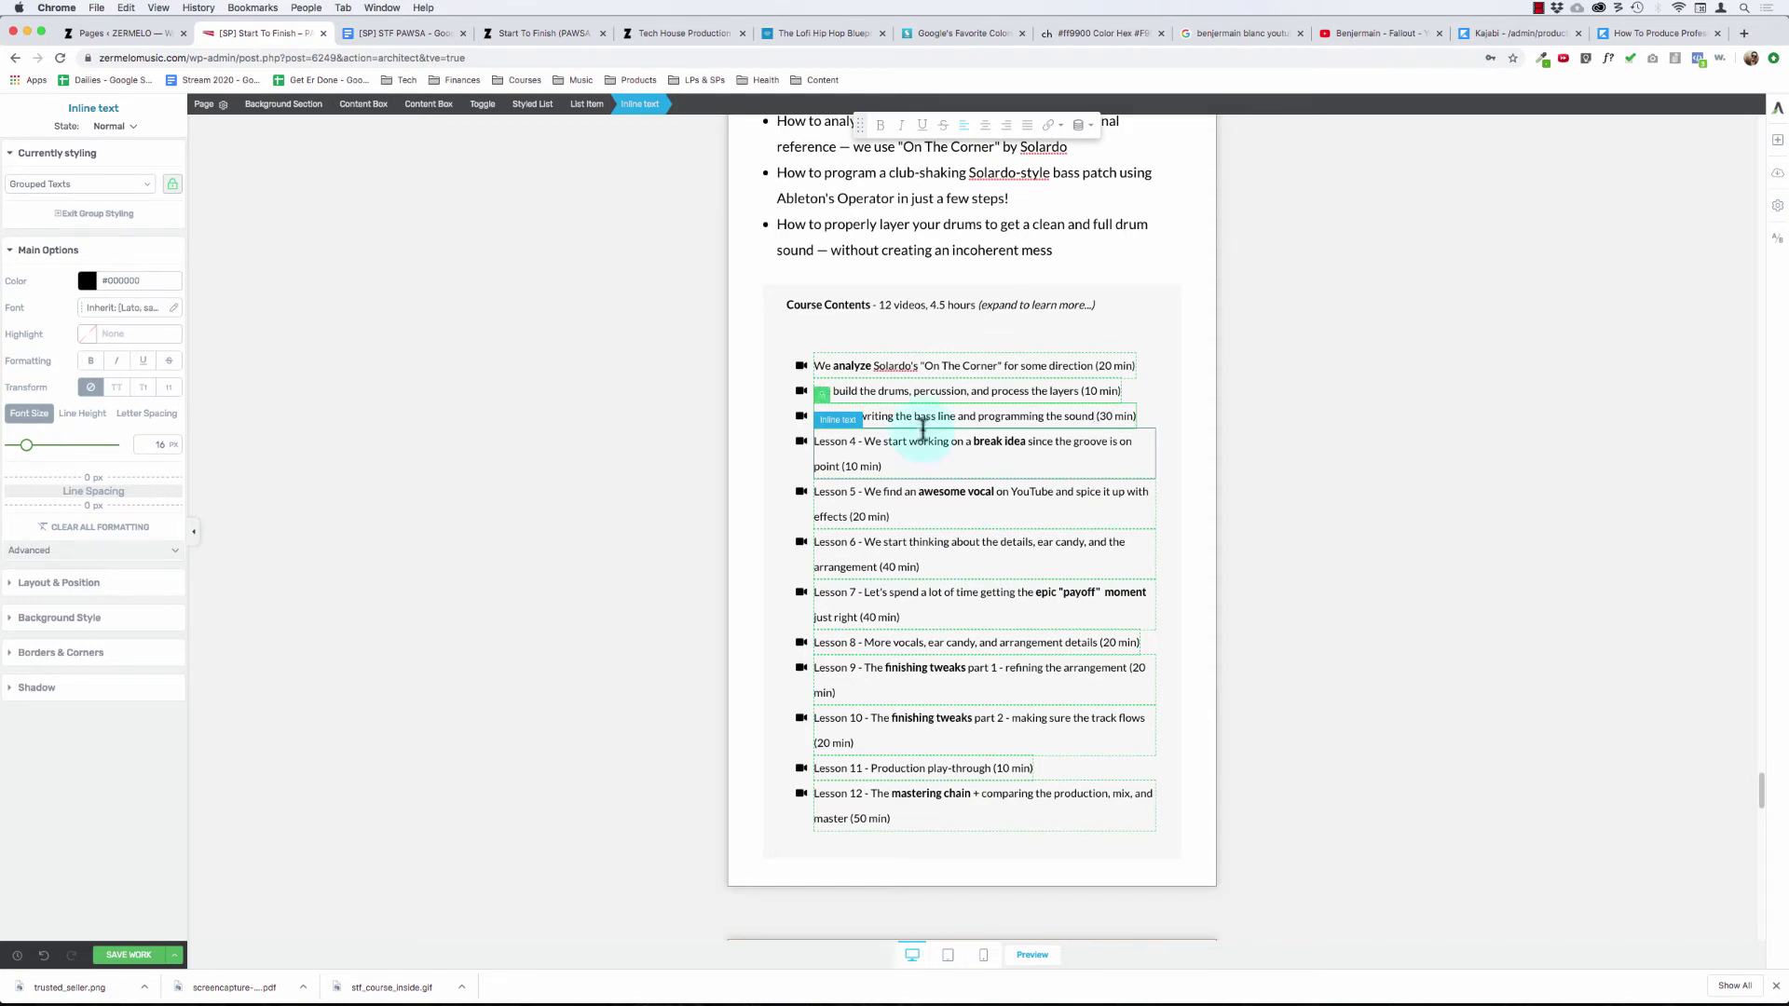
- Make "bass line" in the third lesson's description and "drums" in the second lesson's description bold
click(911, 419)
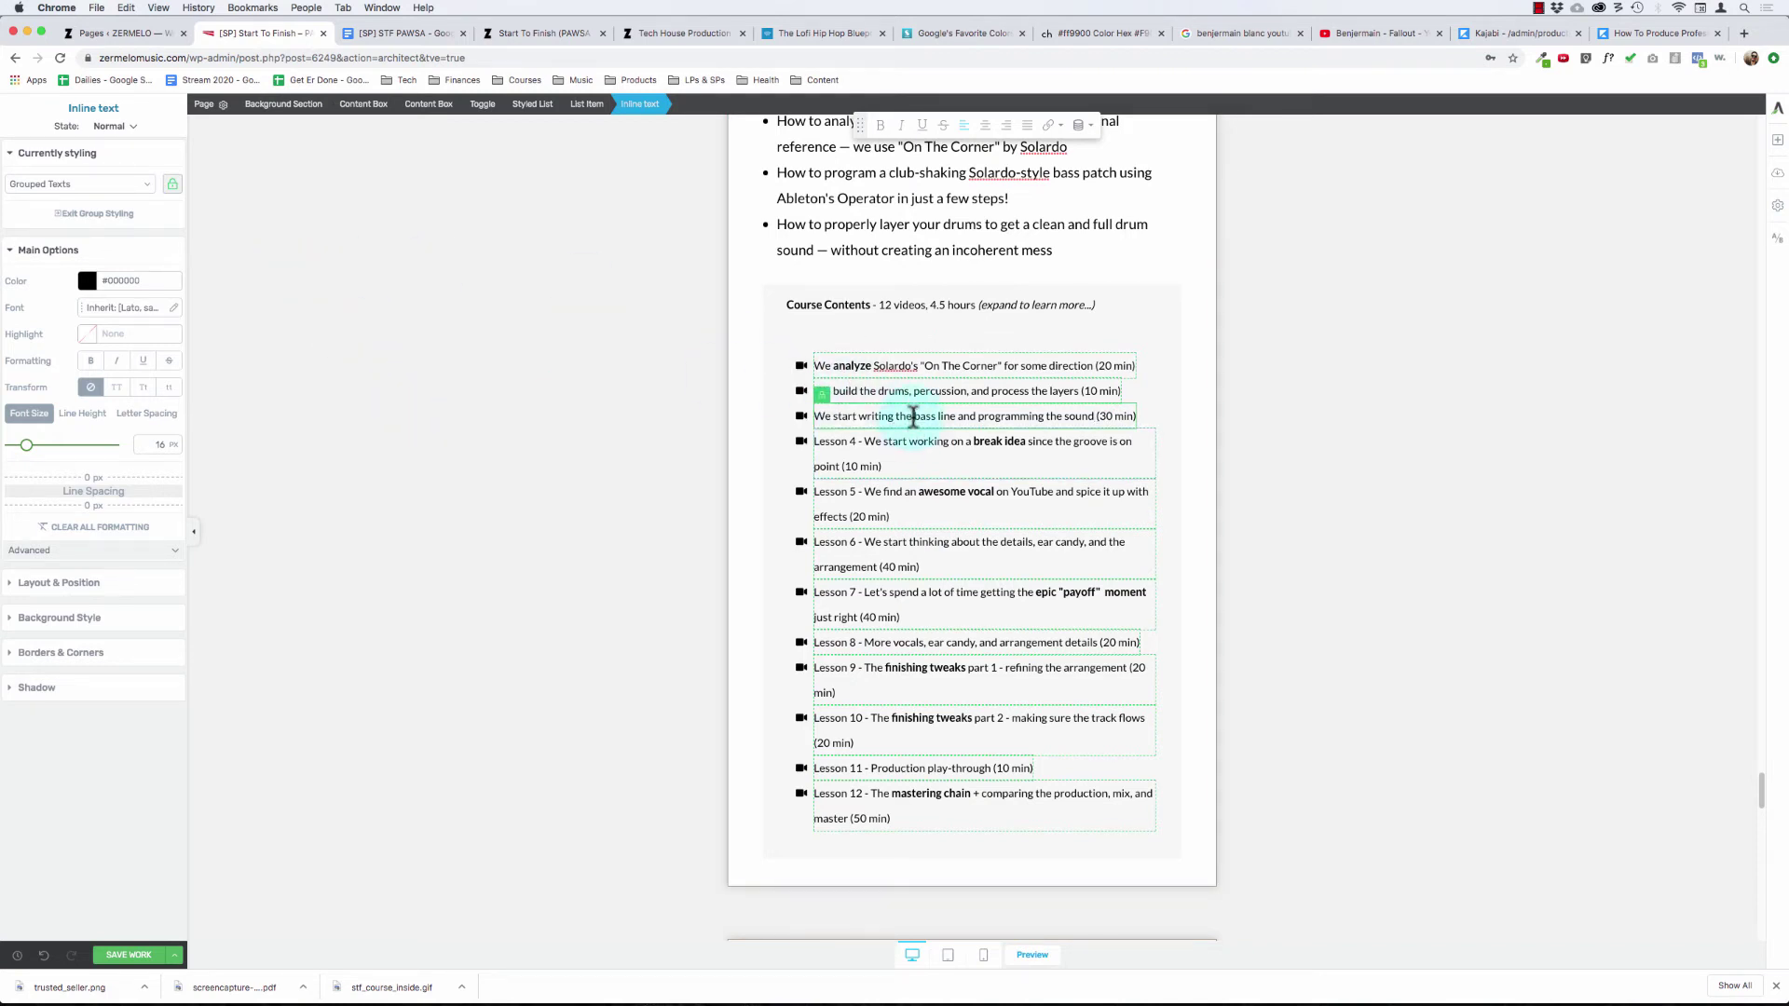
key(alt+shift+Right)
key(alt+shift+Right)
key(super+b)
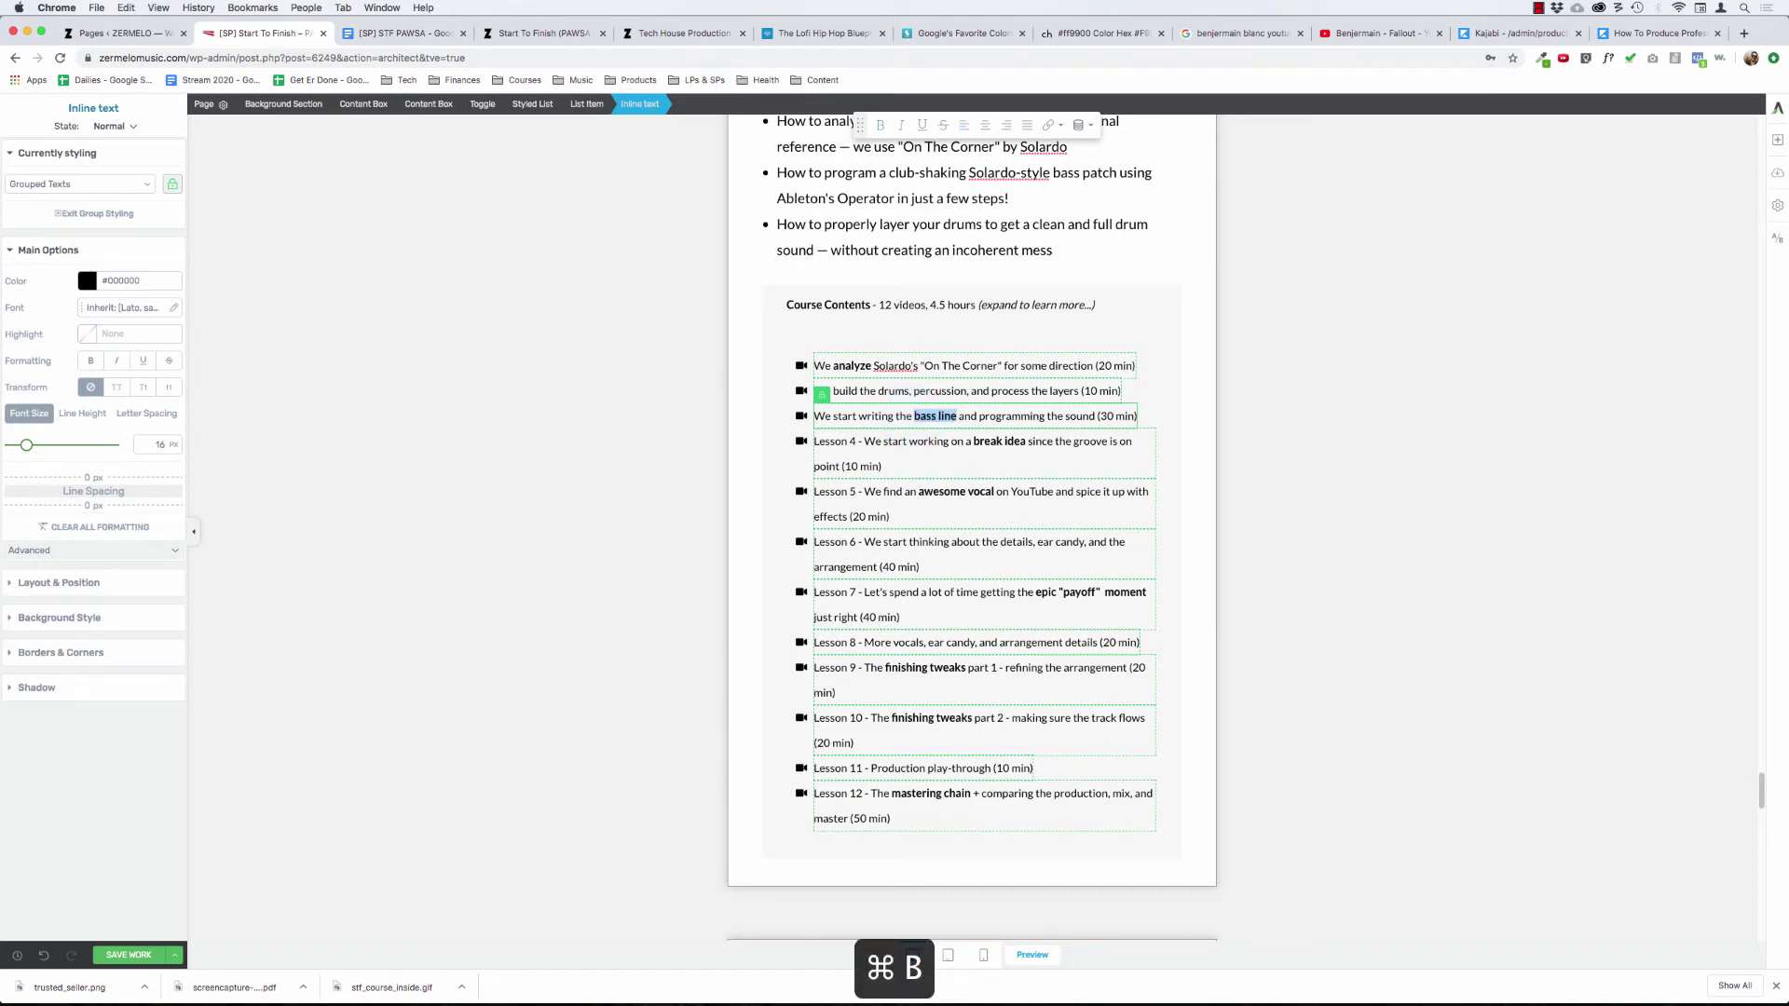
click(890, 386)
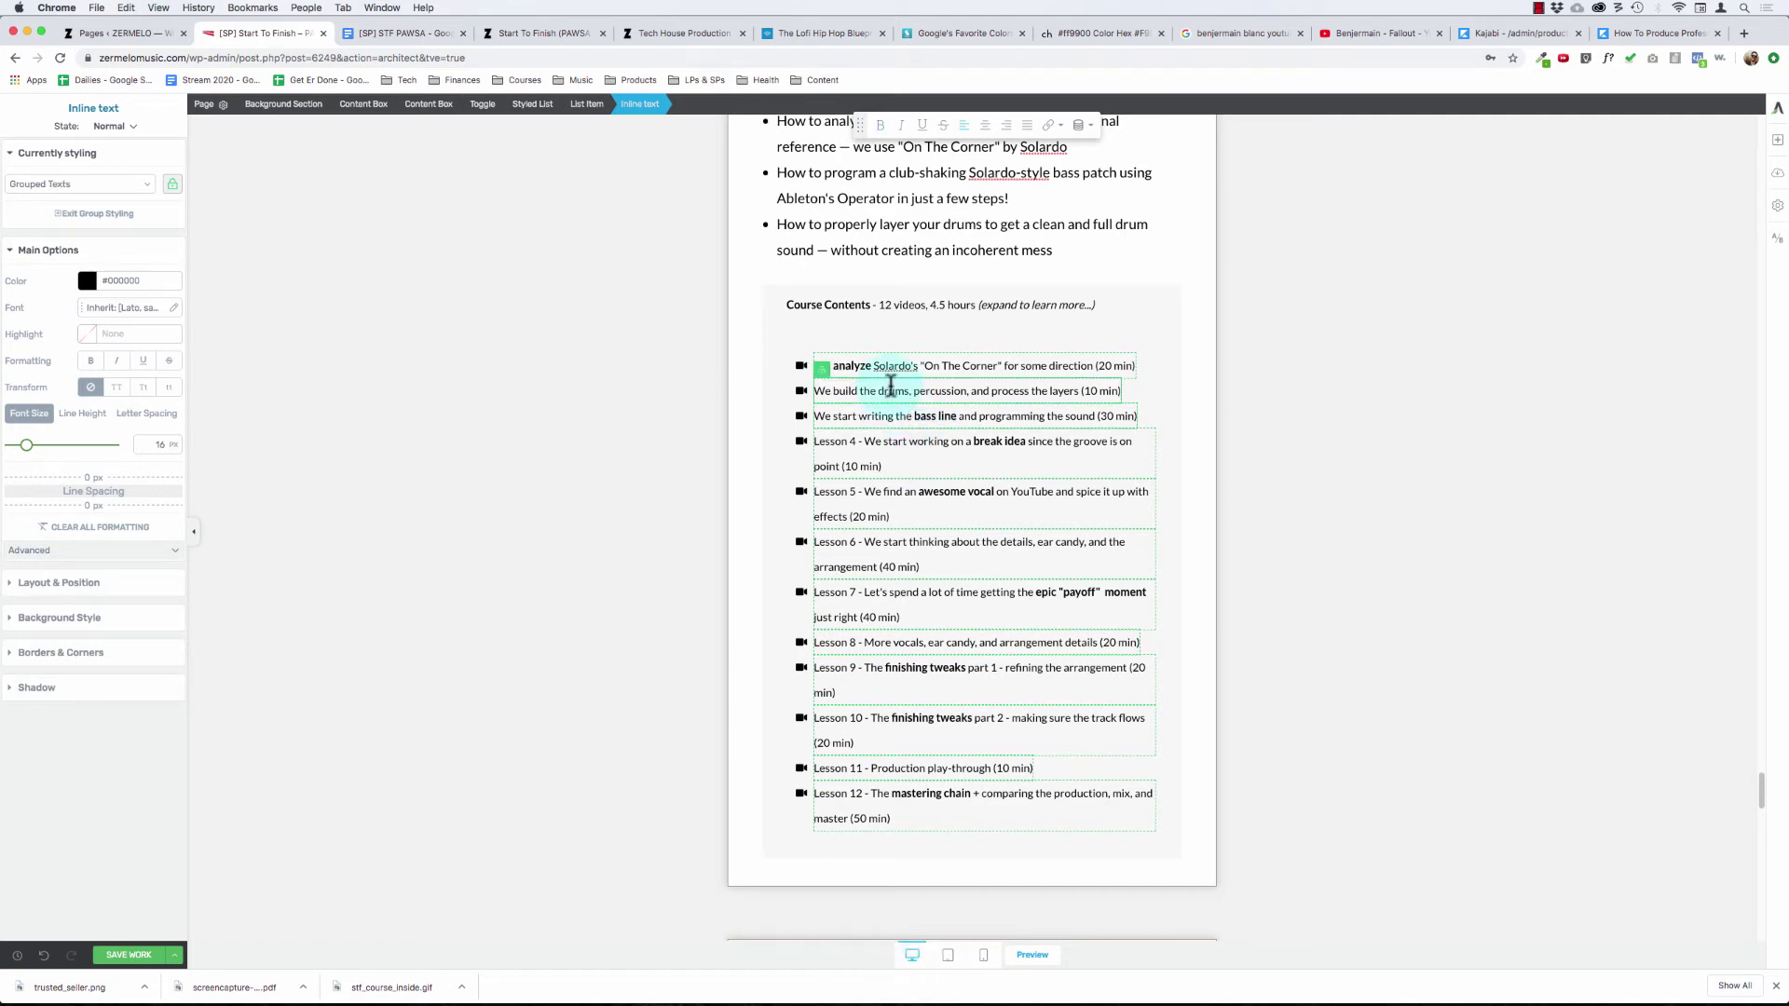
double_click(891, 387)
key(super+b)
- Remove the "Lesson 4 - " prefix so the fourth lesson's description starts with "We start working on"
click(864, 441)
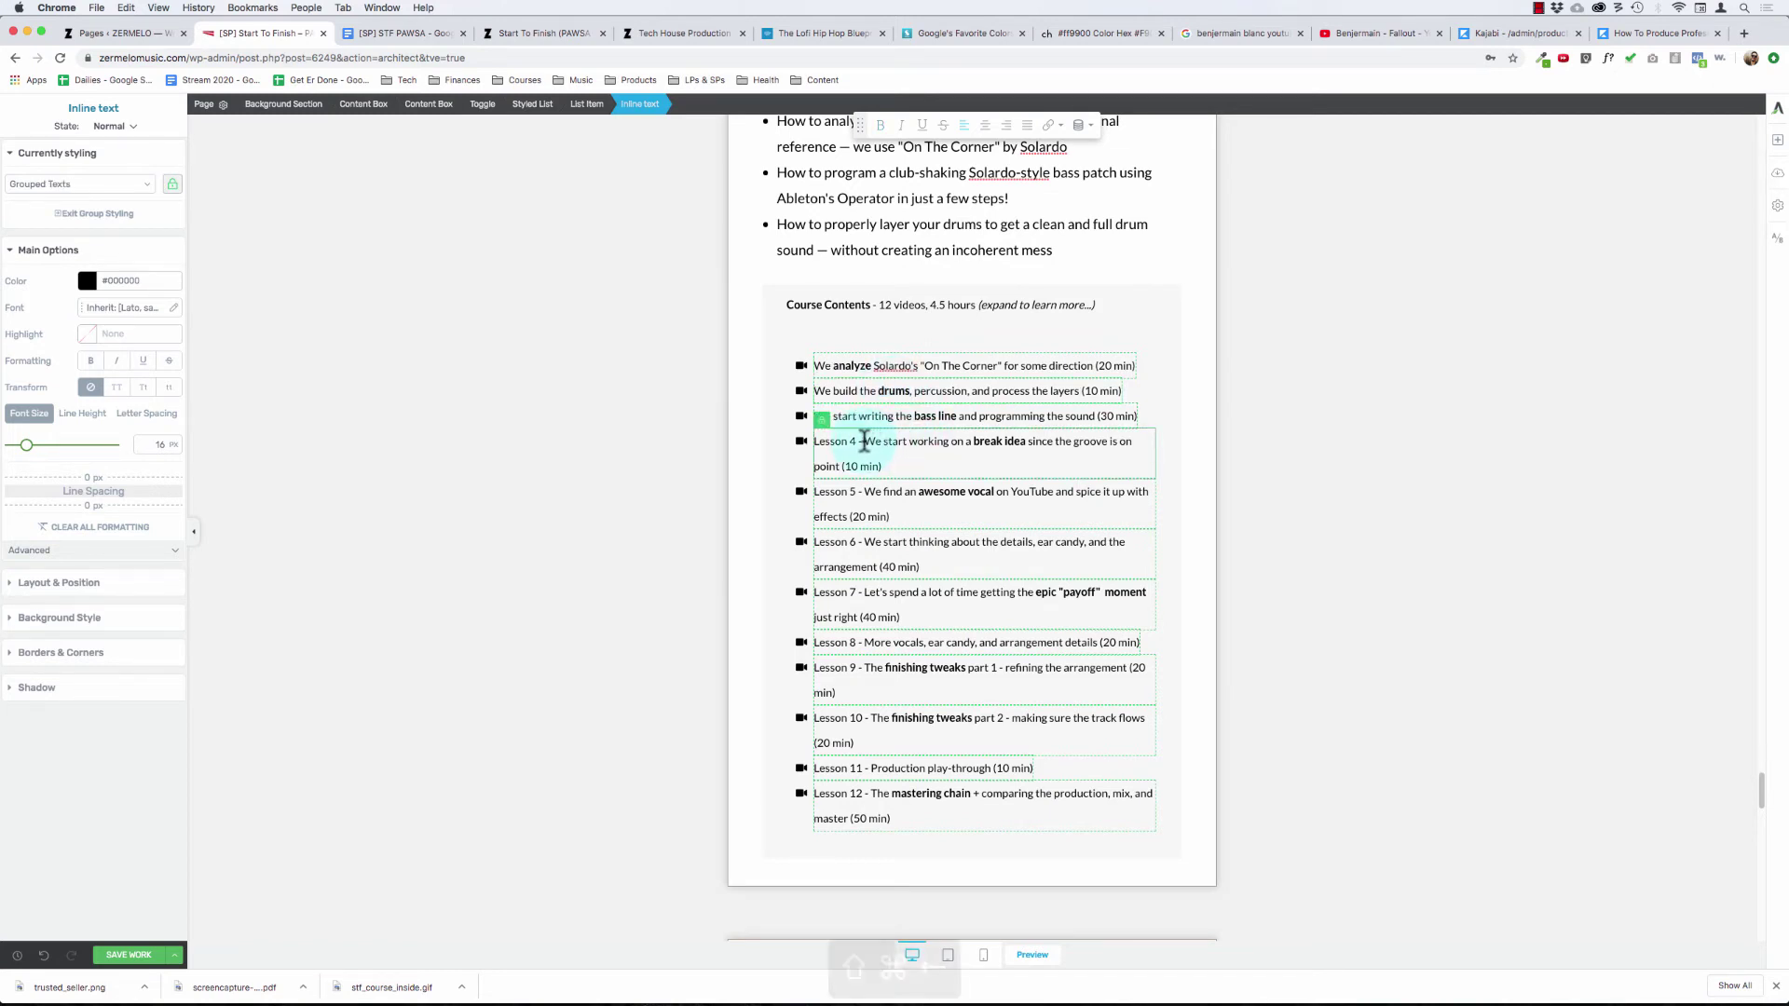
key(shift+super+Left)
key(BackSpace)
click(822, 419)
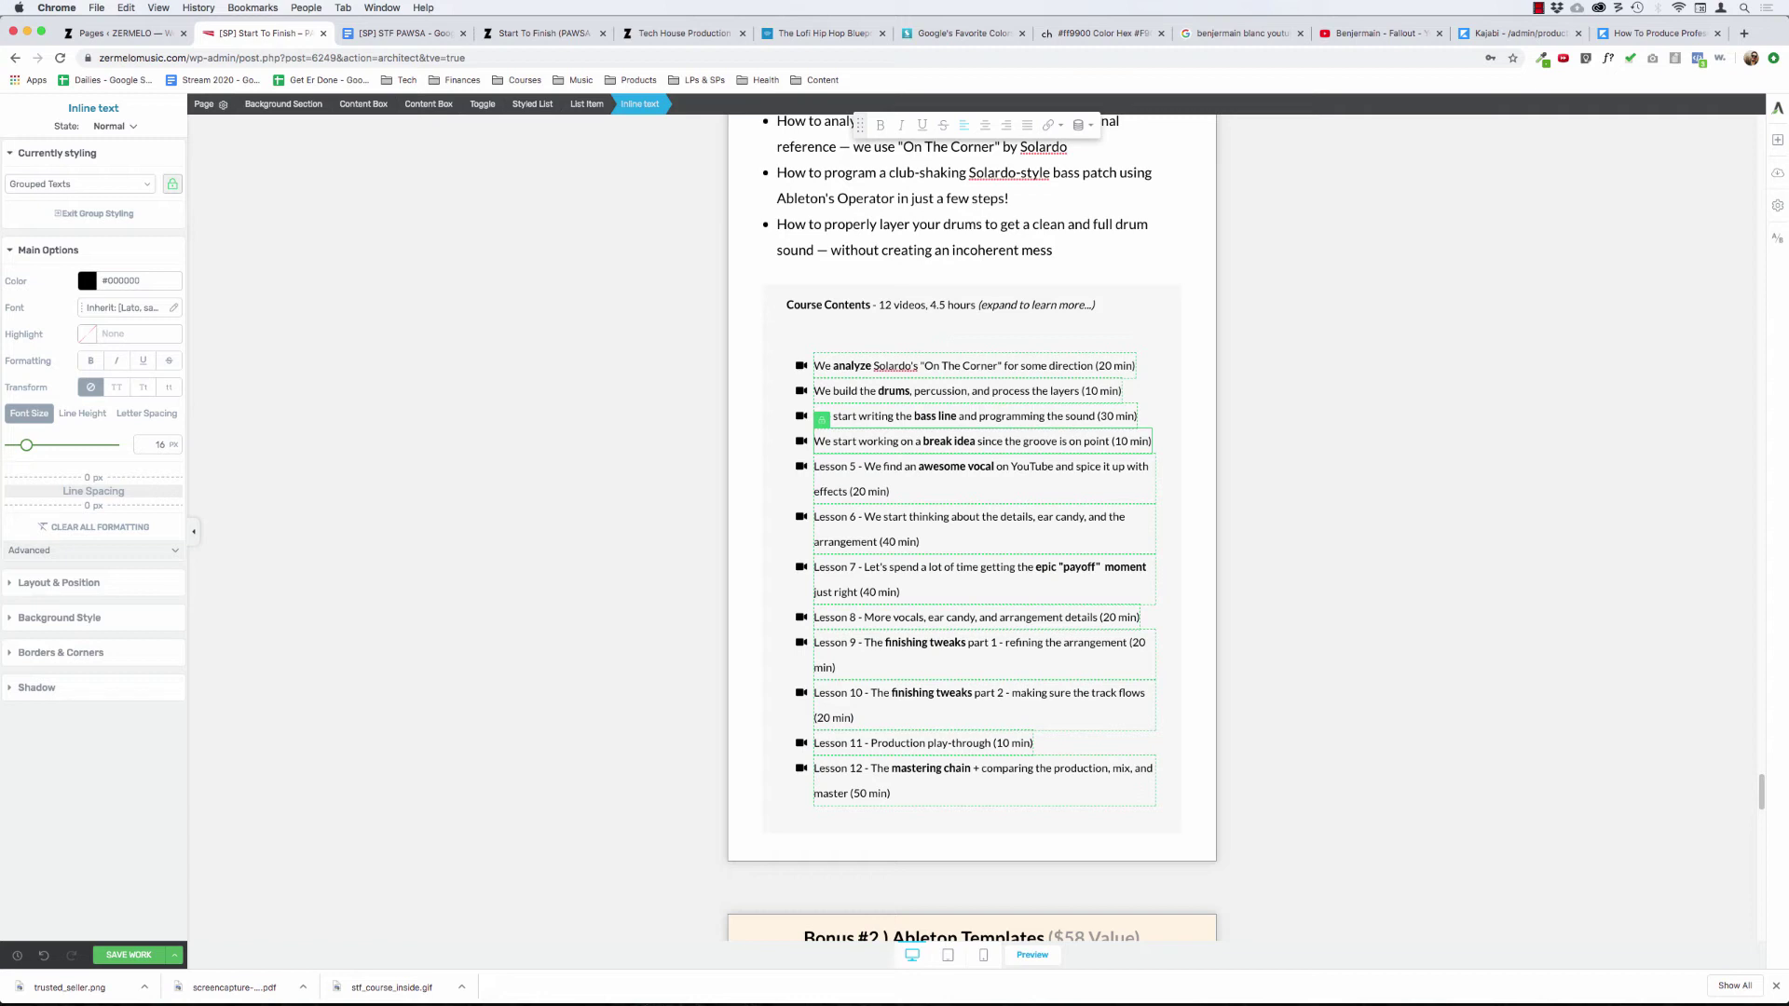
key(Delete)
key(Delete)
key(Delete)
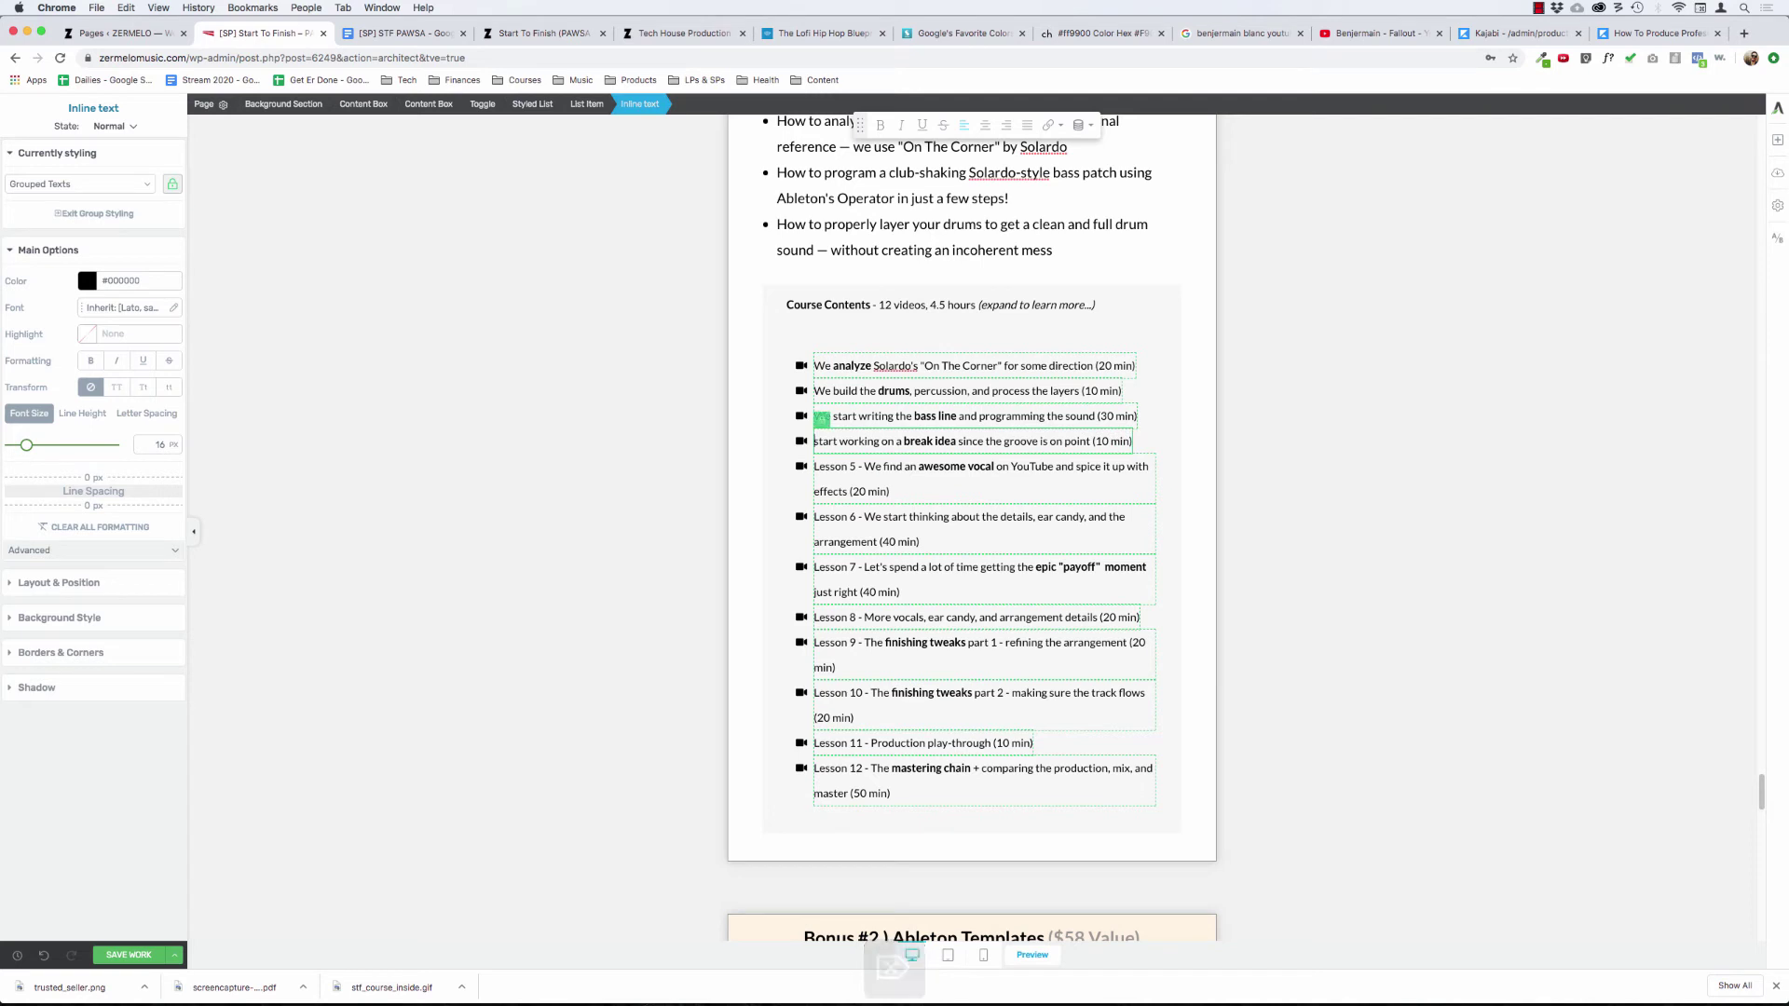
text(We)
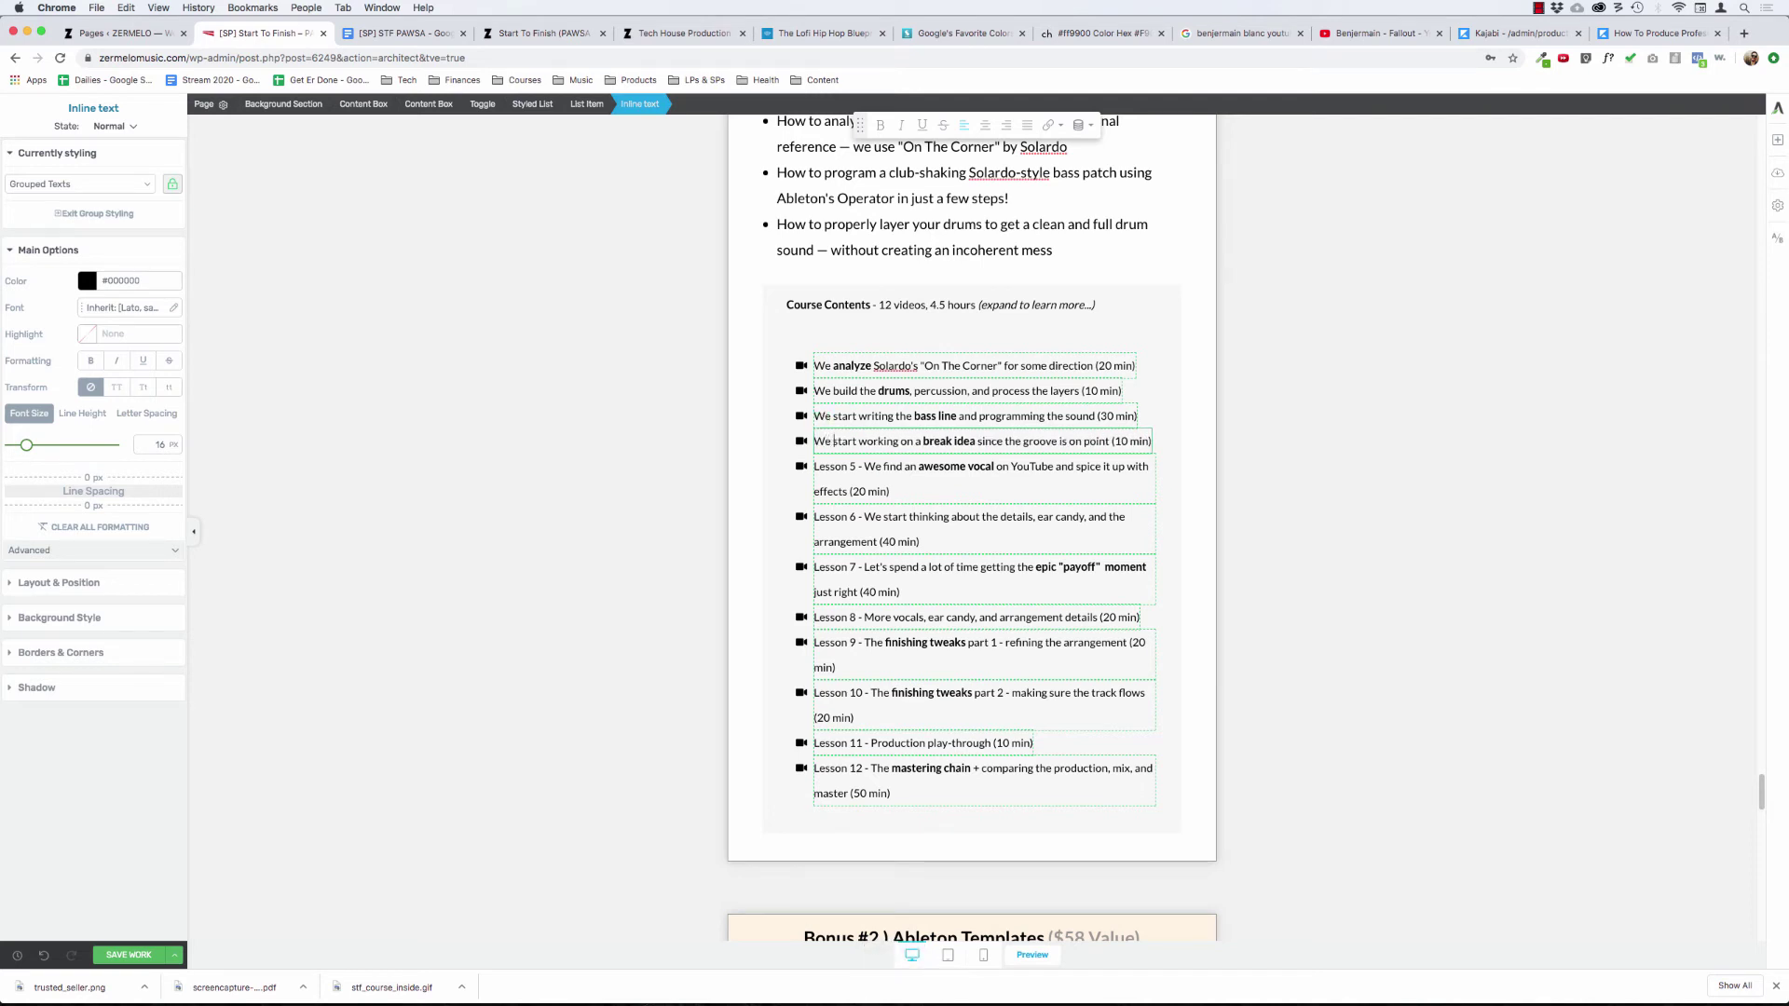
key(Up)
key(alt+Left)
key(alt+Left)
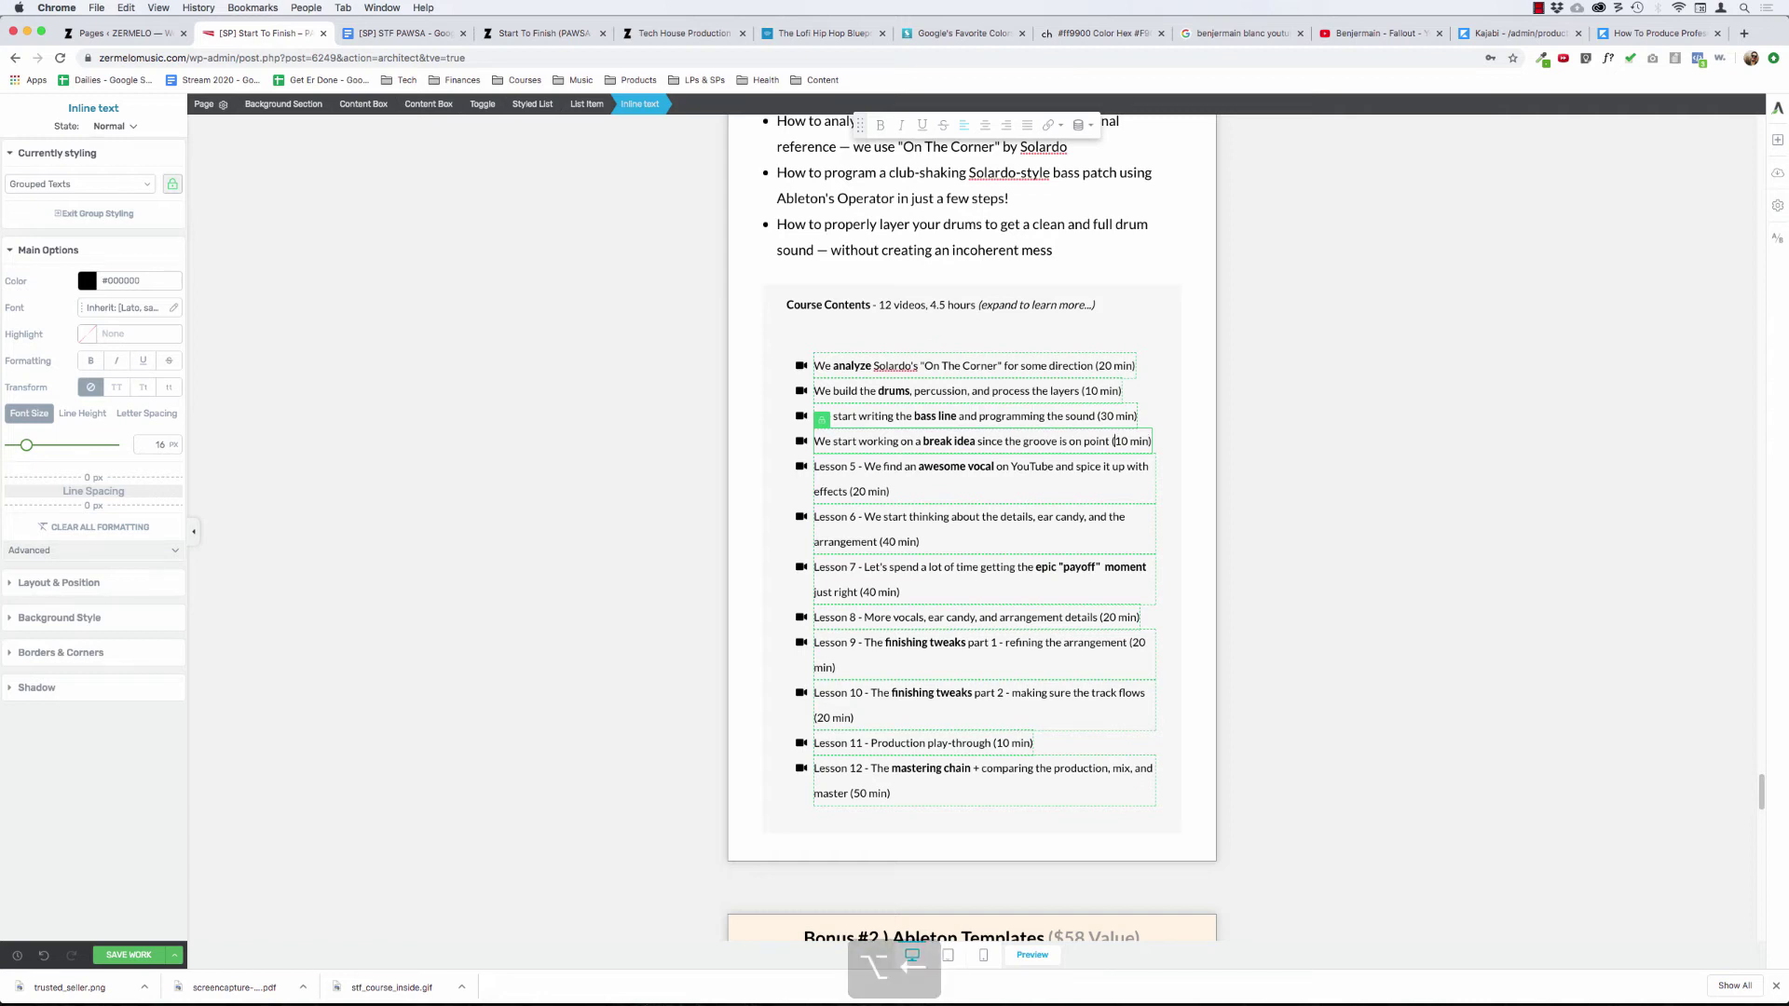
key(alt+Left)
key(alt+Left)
key(alt+Left)
key(alt+Left)
key(alt+Left)
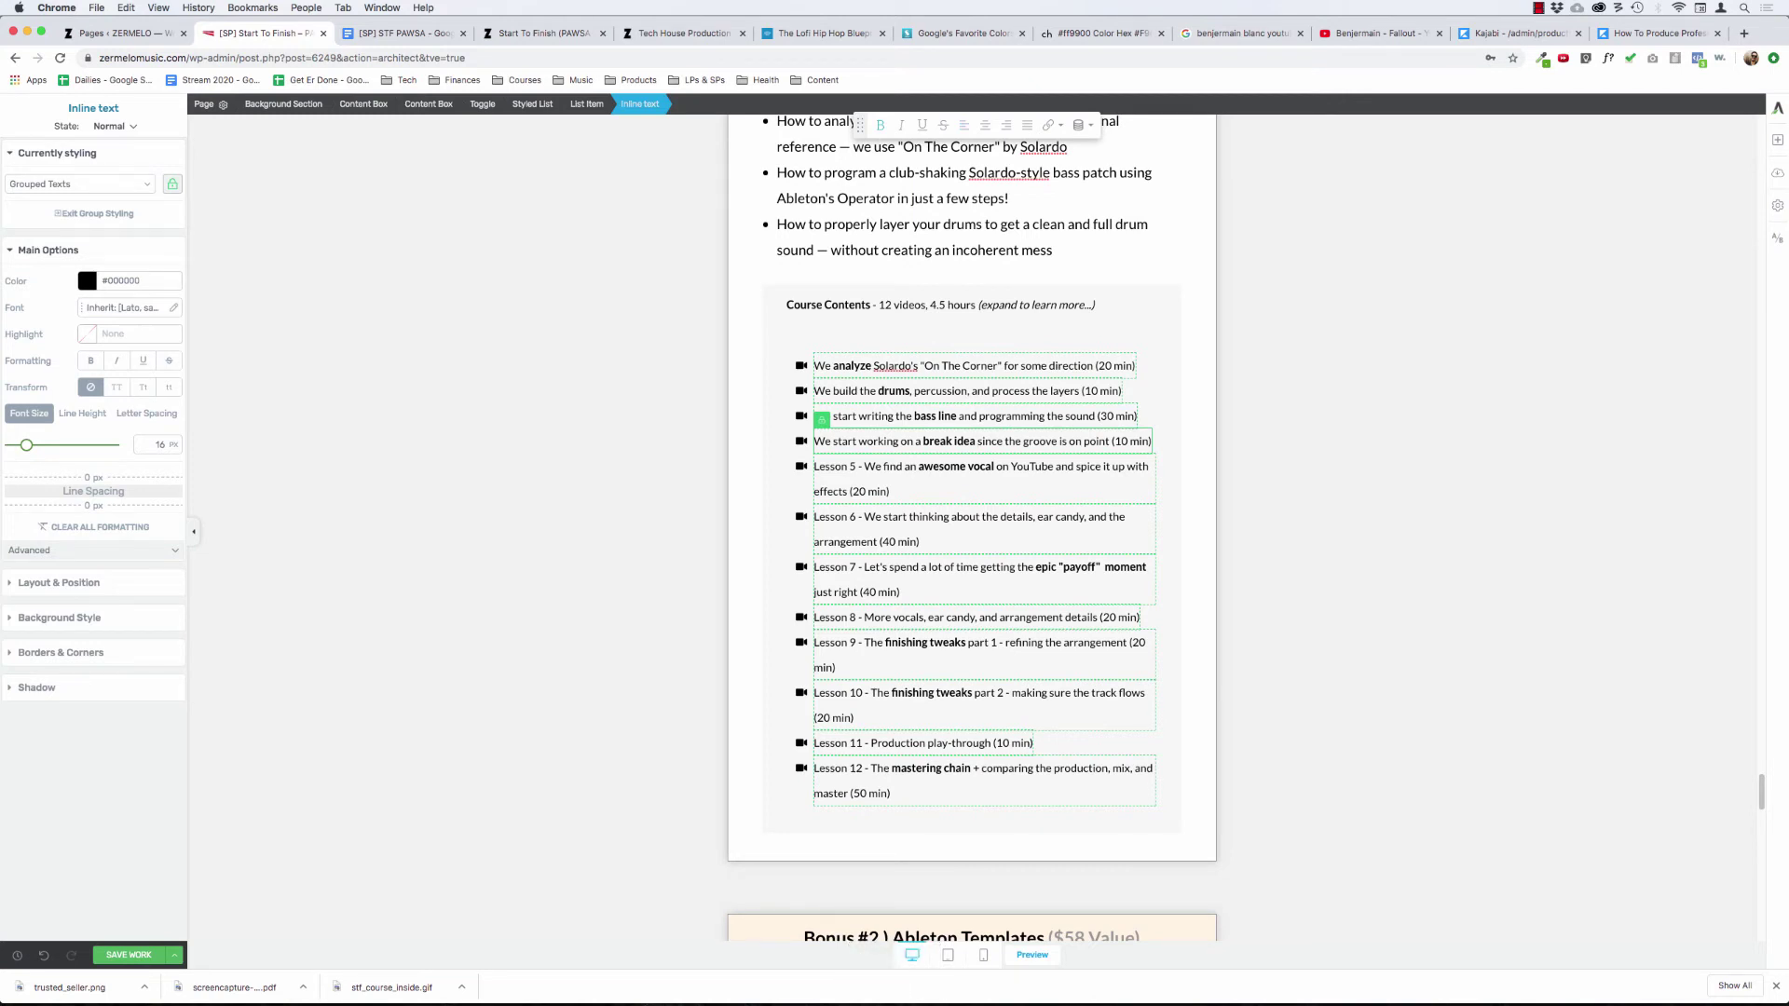
key(alt+shift+Right)
key(alt+shift+Right)
key(alt+shift+Right)
key(alt+shift+Right)
key(alt+shift+Right)
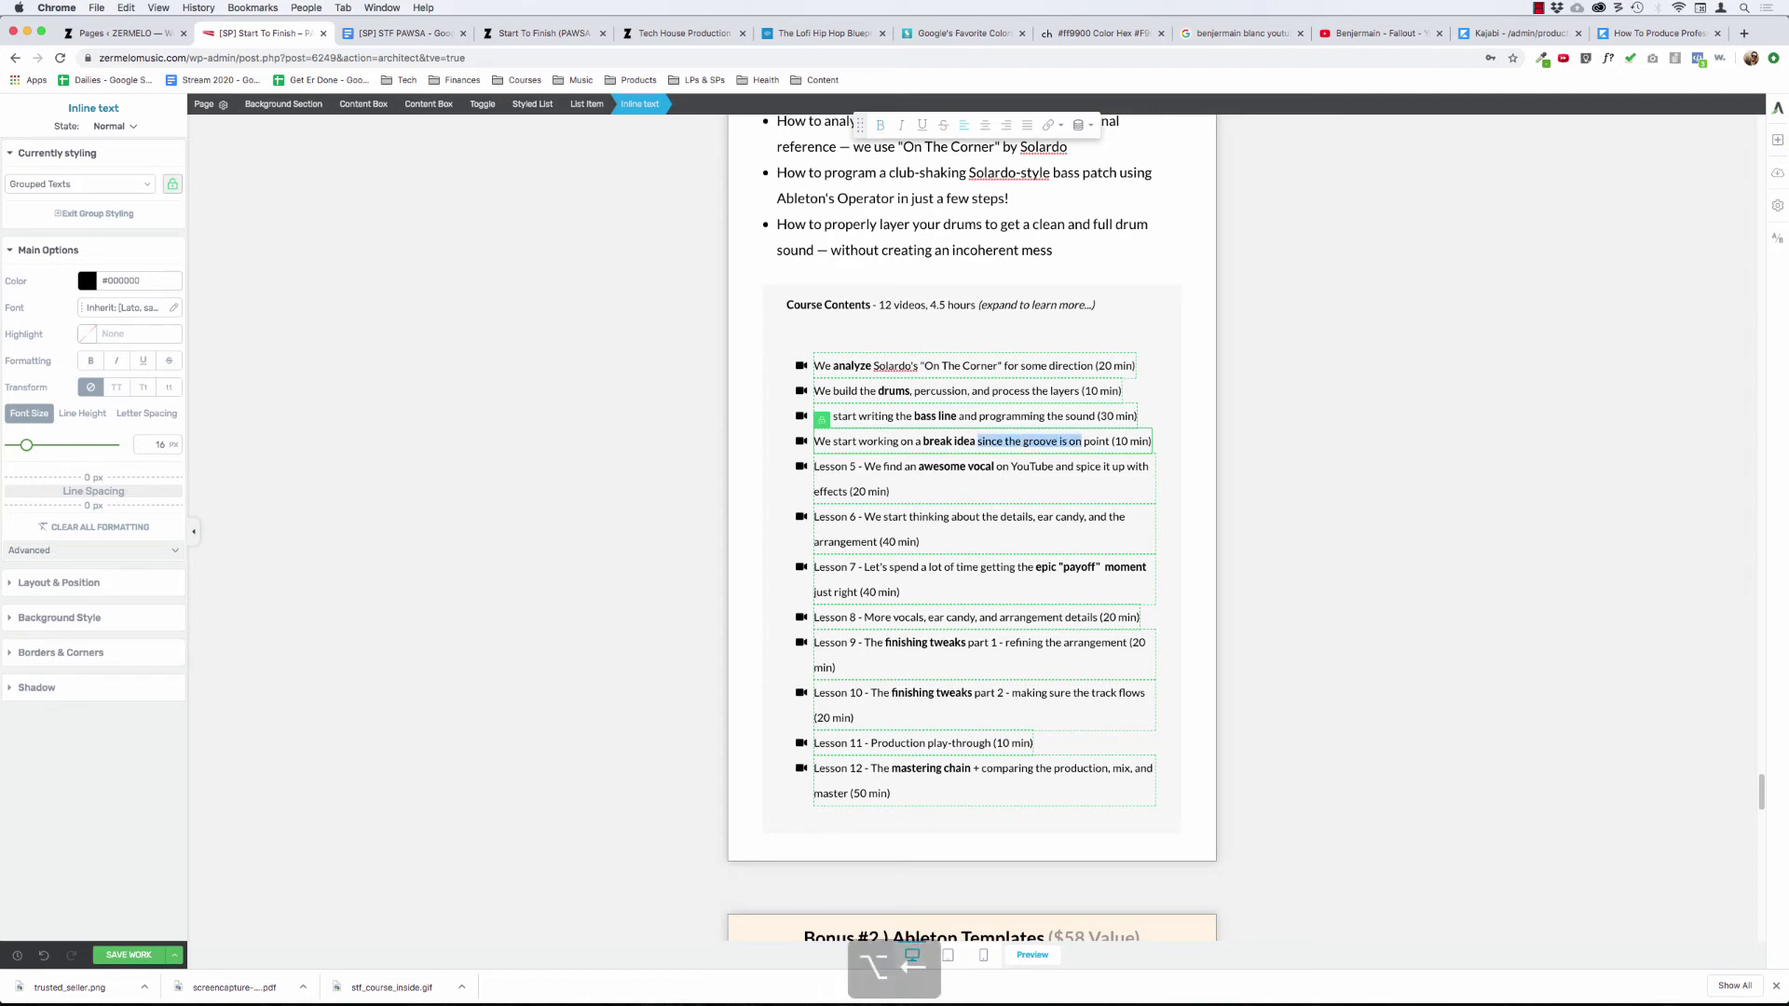
- Insert "the break and build sections" after "We start working on" in the fourth lesson's description
key(alt+Left)
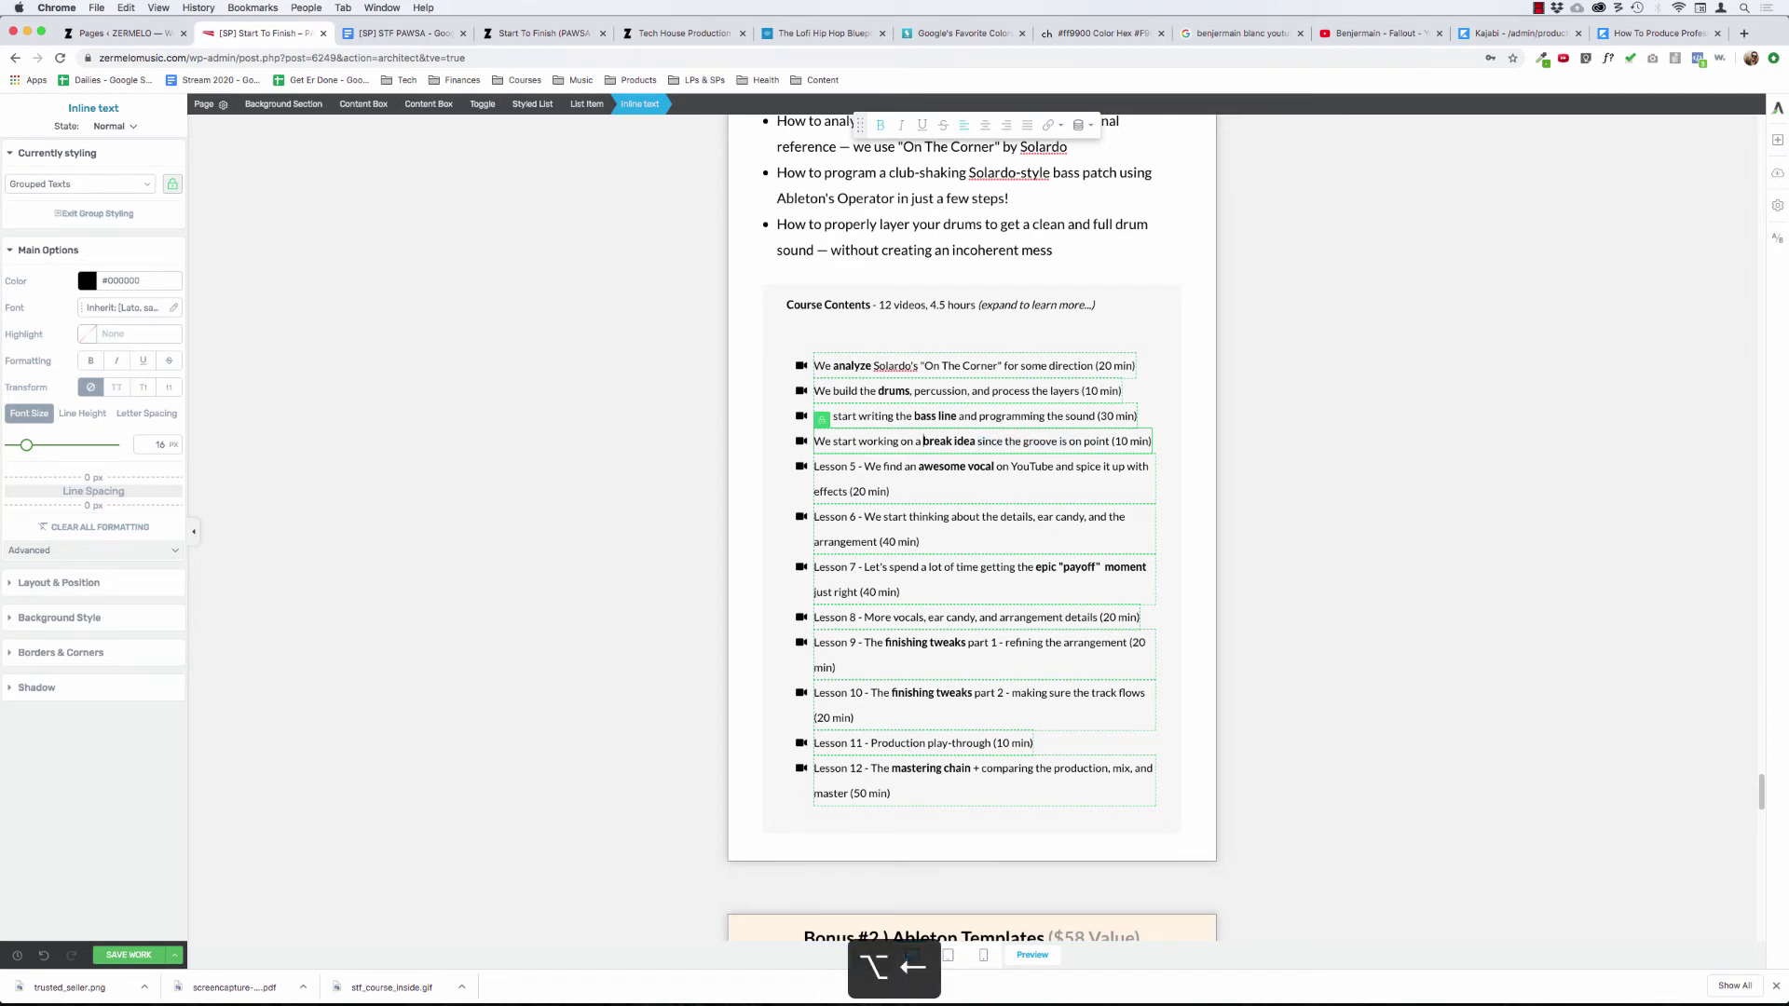
text(the break dn)
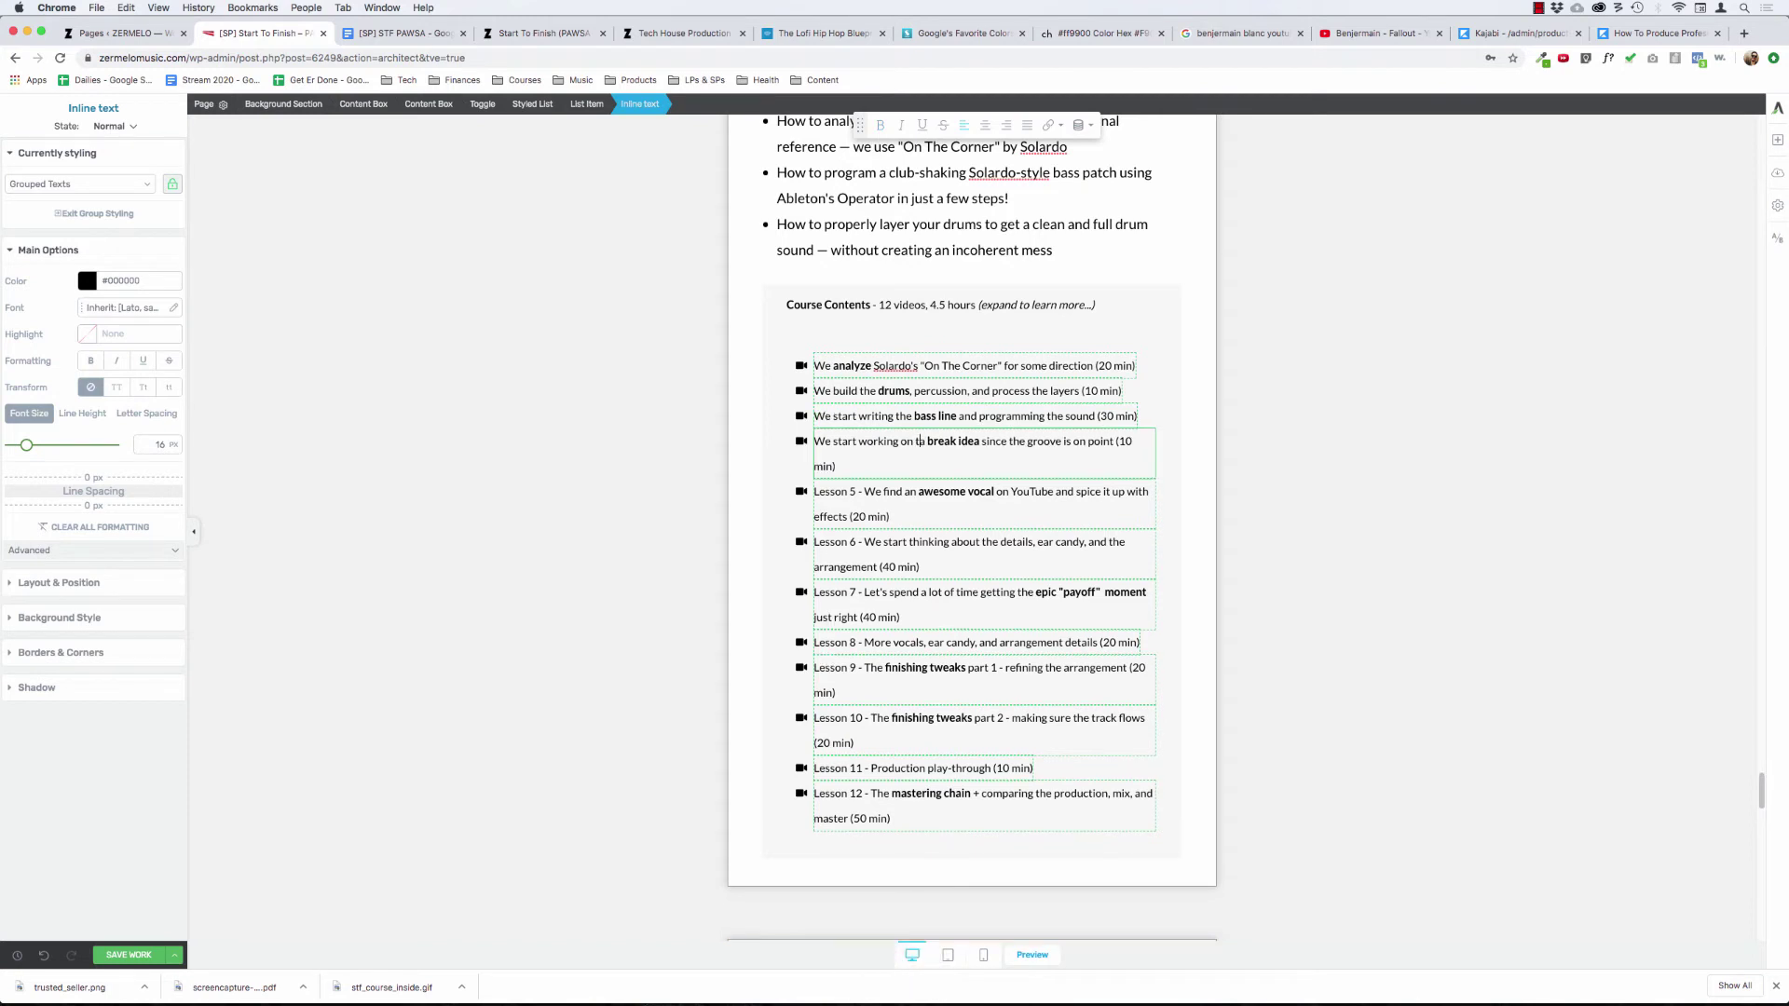
text(a)
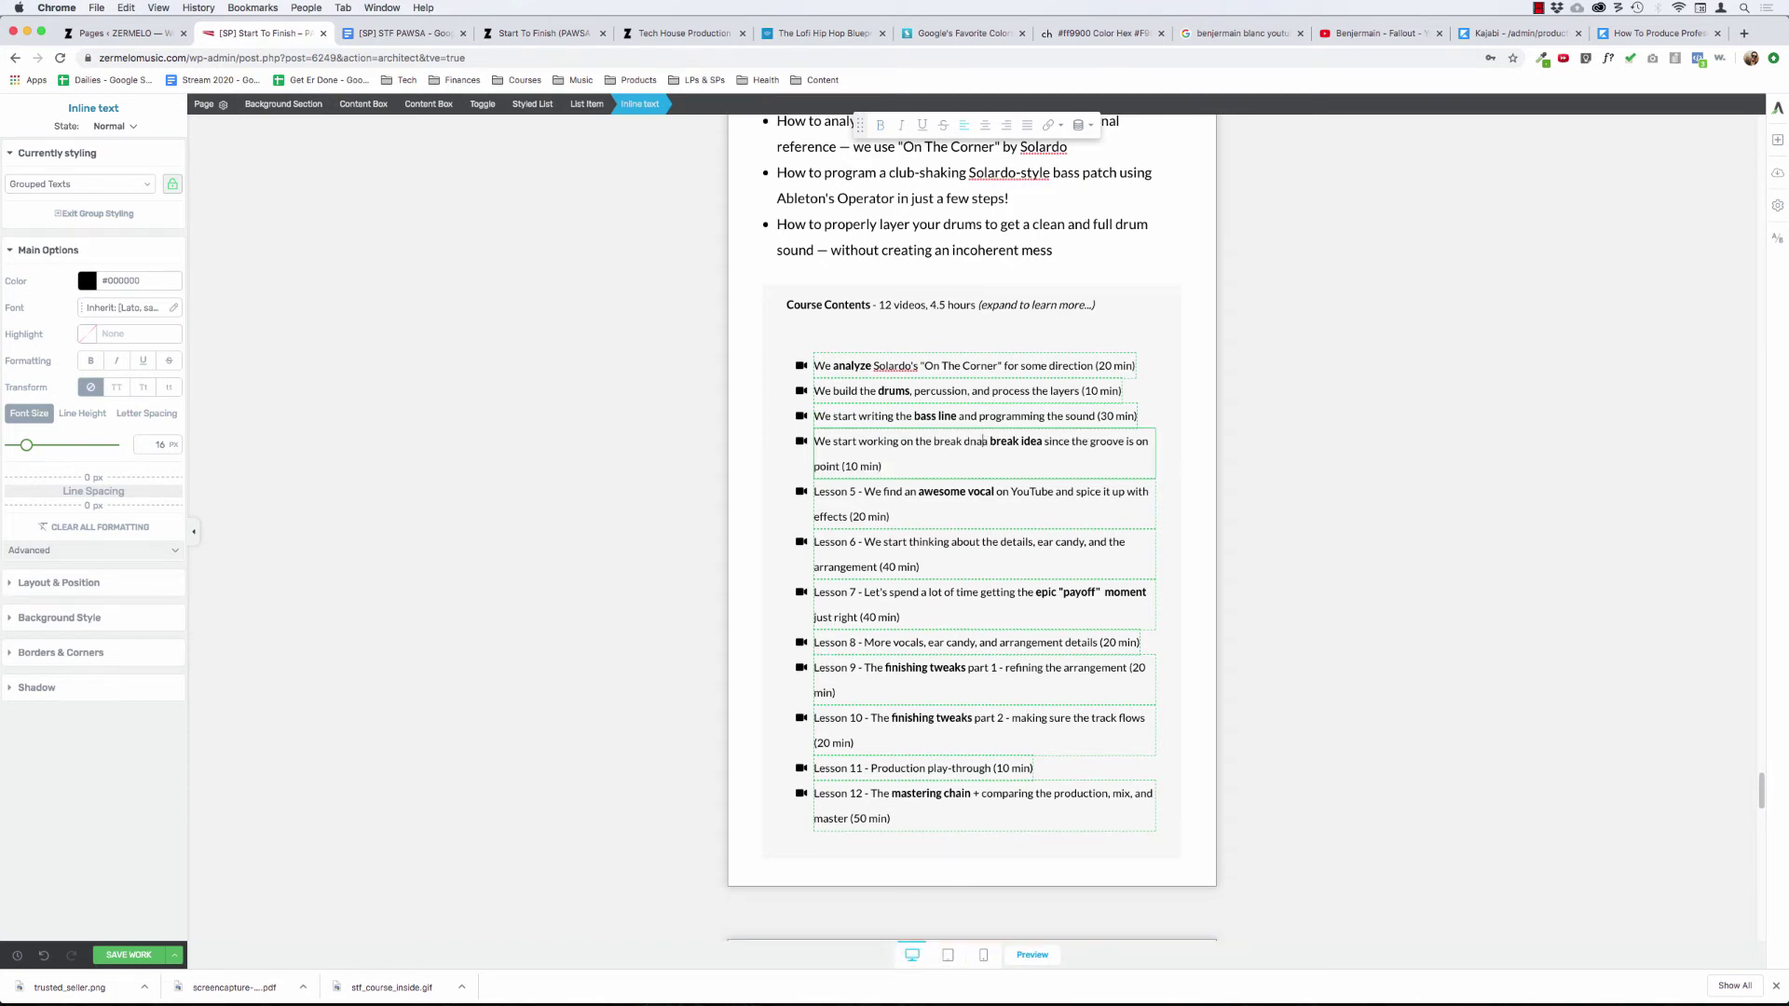
text( d)
key(alt+BackSpace)
key(alt+BackSpace)
text(and build s)
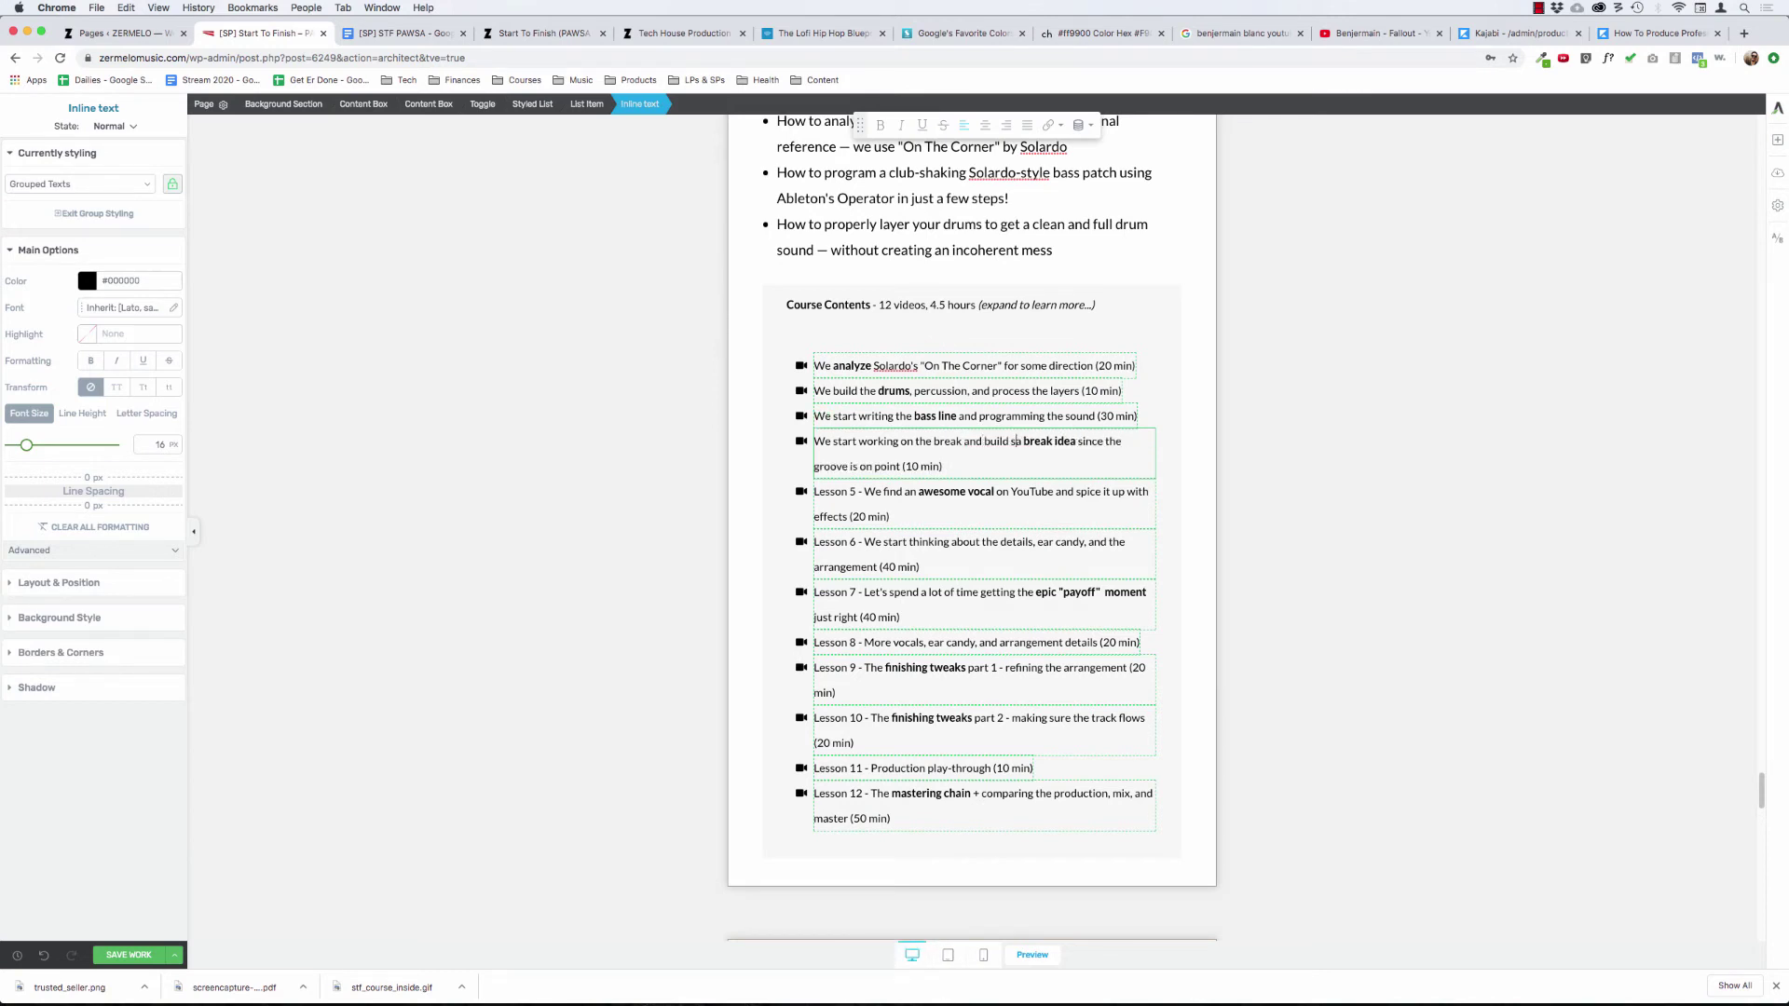
text(ections)
- Delete the leftover "a break idea since the groove is on point" before the duration in the fourth lesson's description
key(alt+shift+Right)
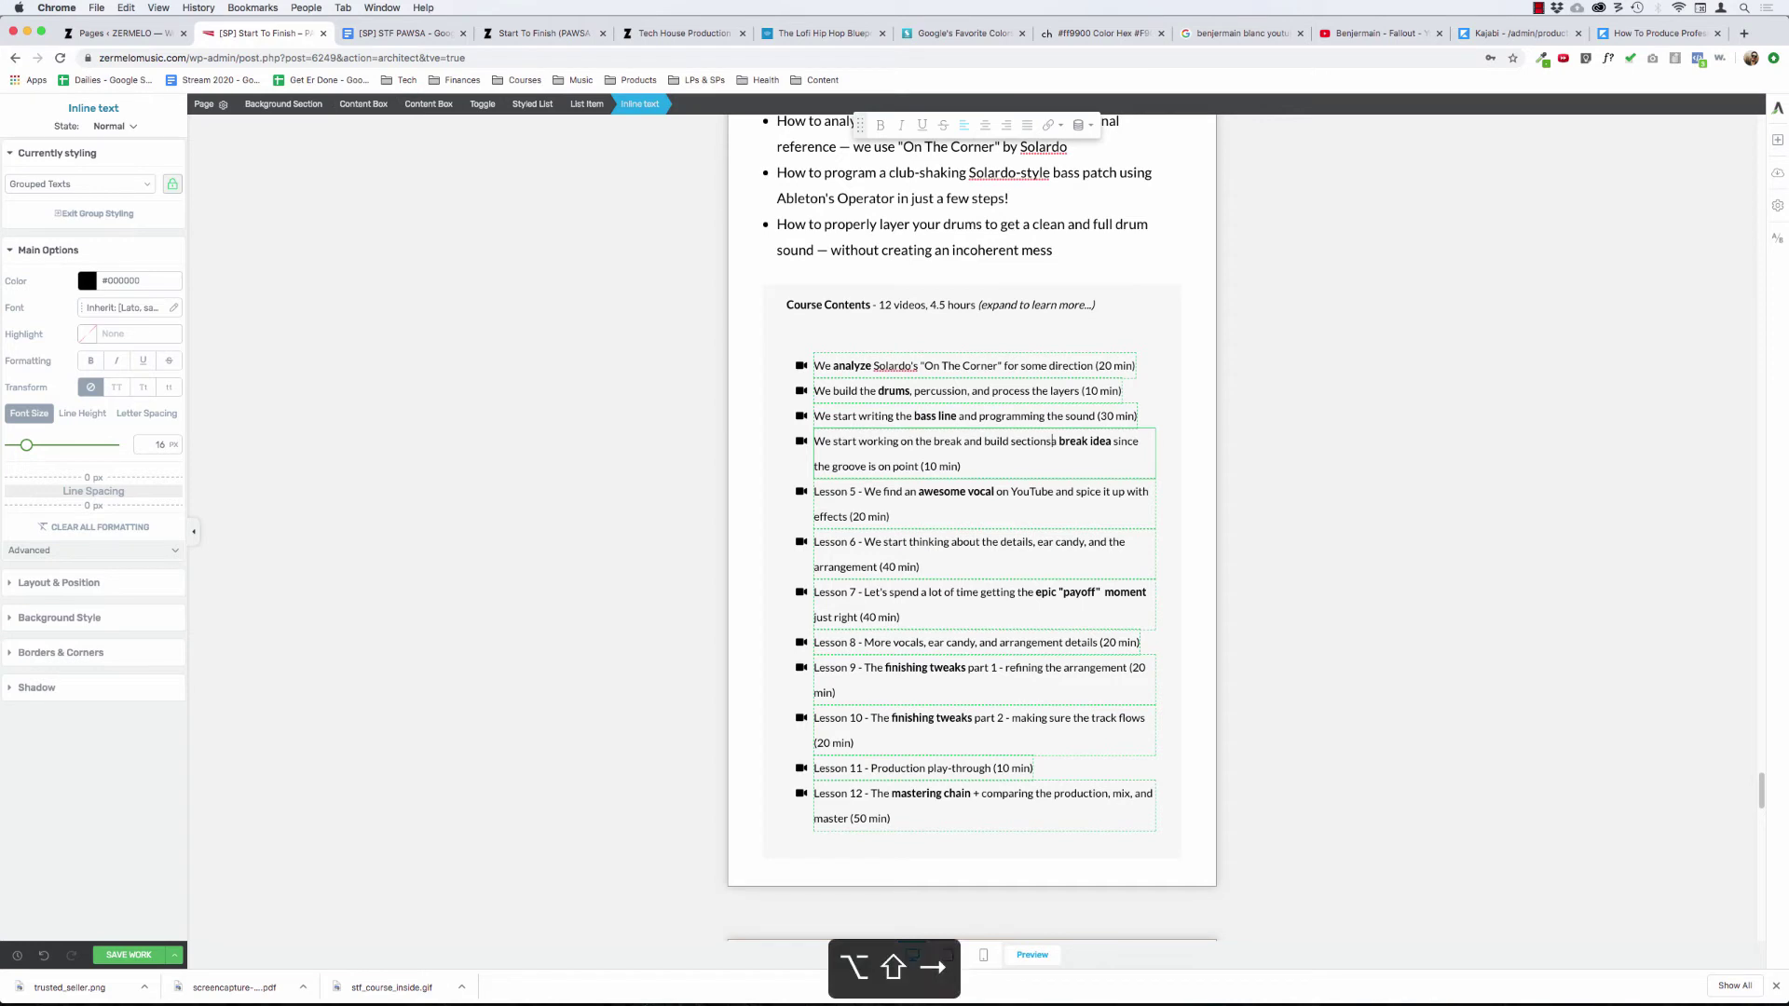
key(alt+shift+Right)
key(alt+shift+Right)
key(alt+shift+Right)
key(alt+shift+Right)
key(alt+shift+Right)
key(alt+shift+Right)
key(alt+shift+Right)
key(alt+shift+Right)
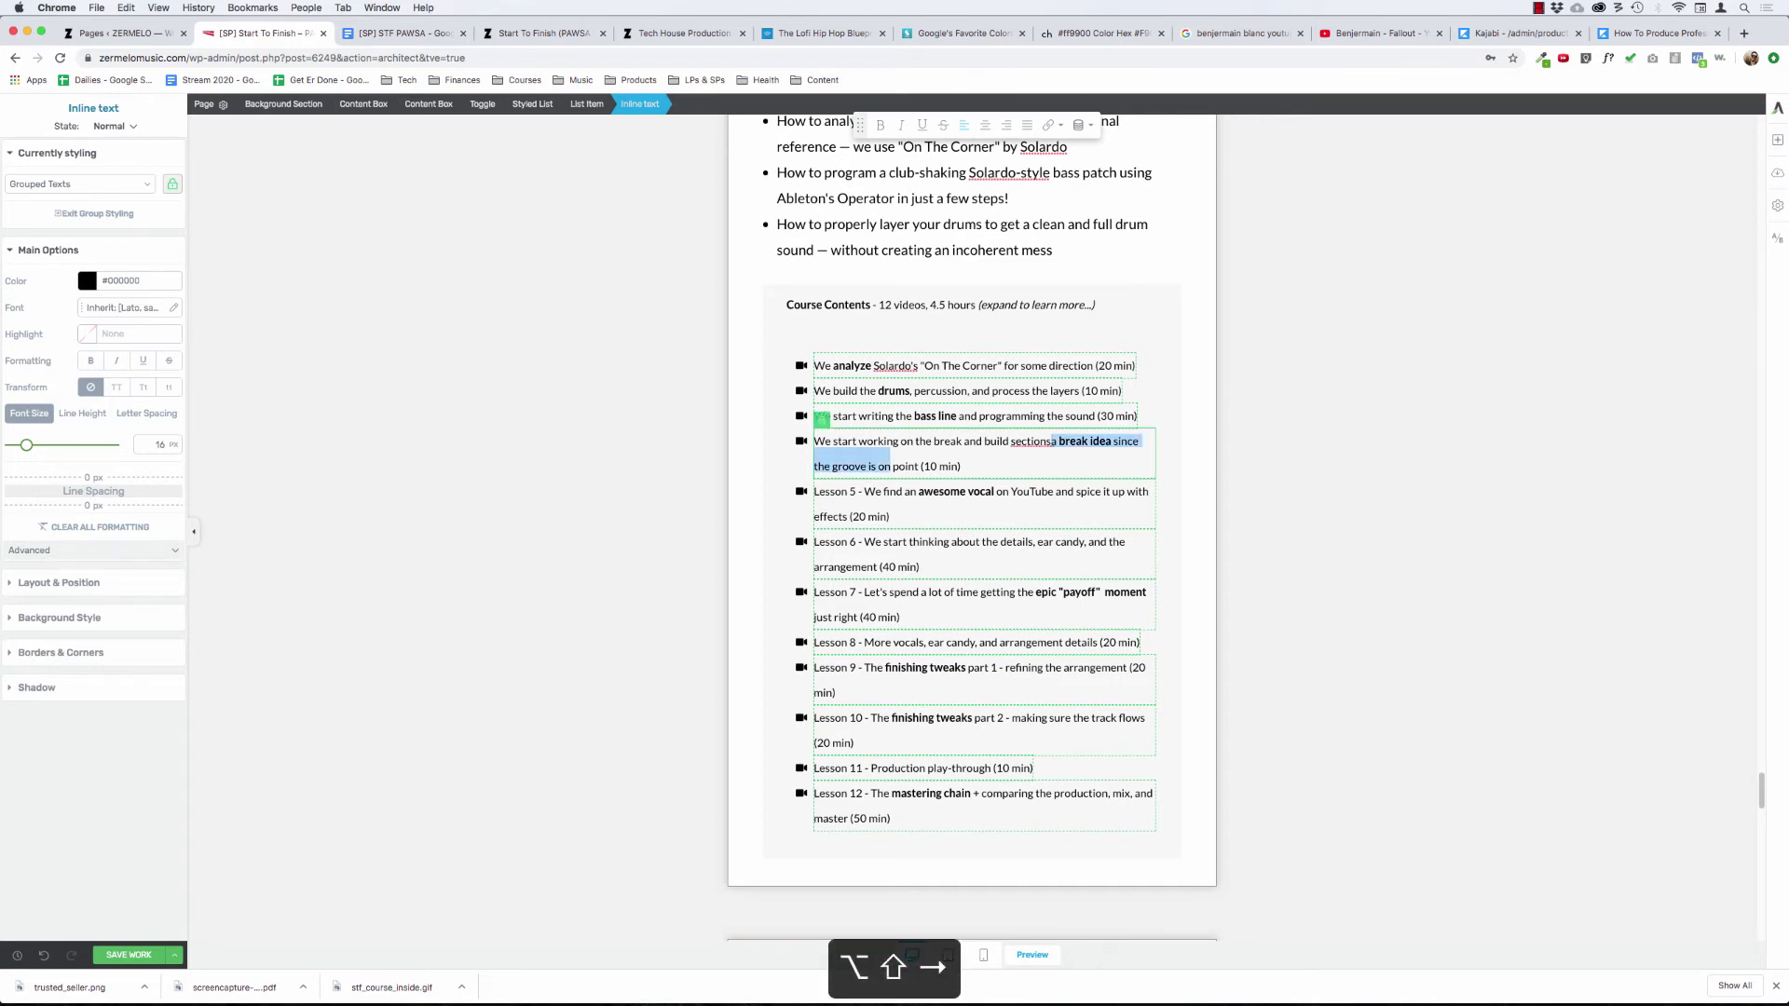
key(alt+shift+Right)
key(BackSpace)
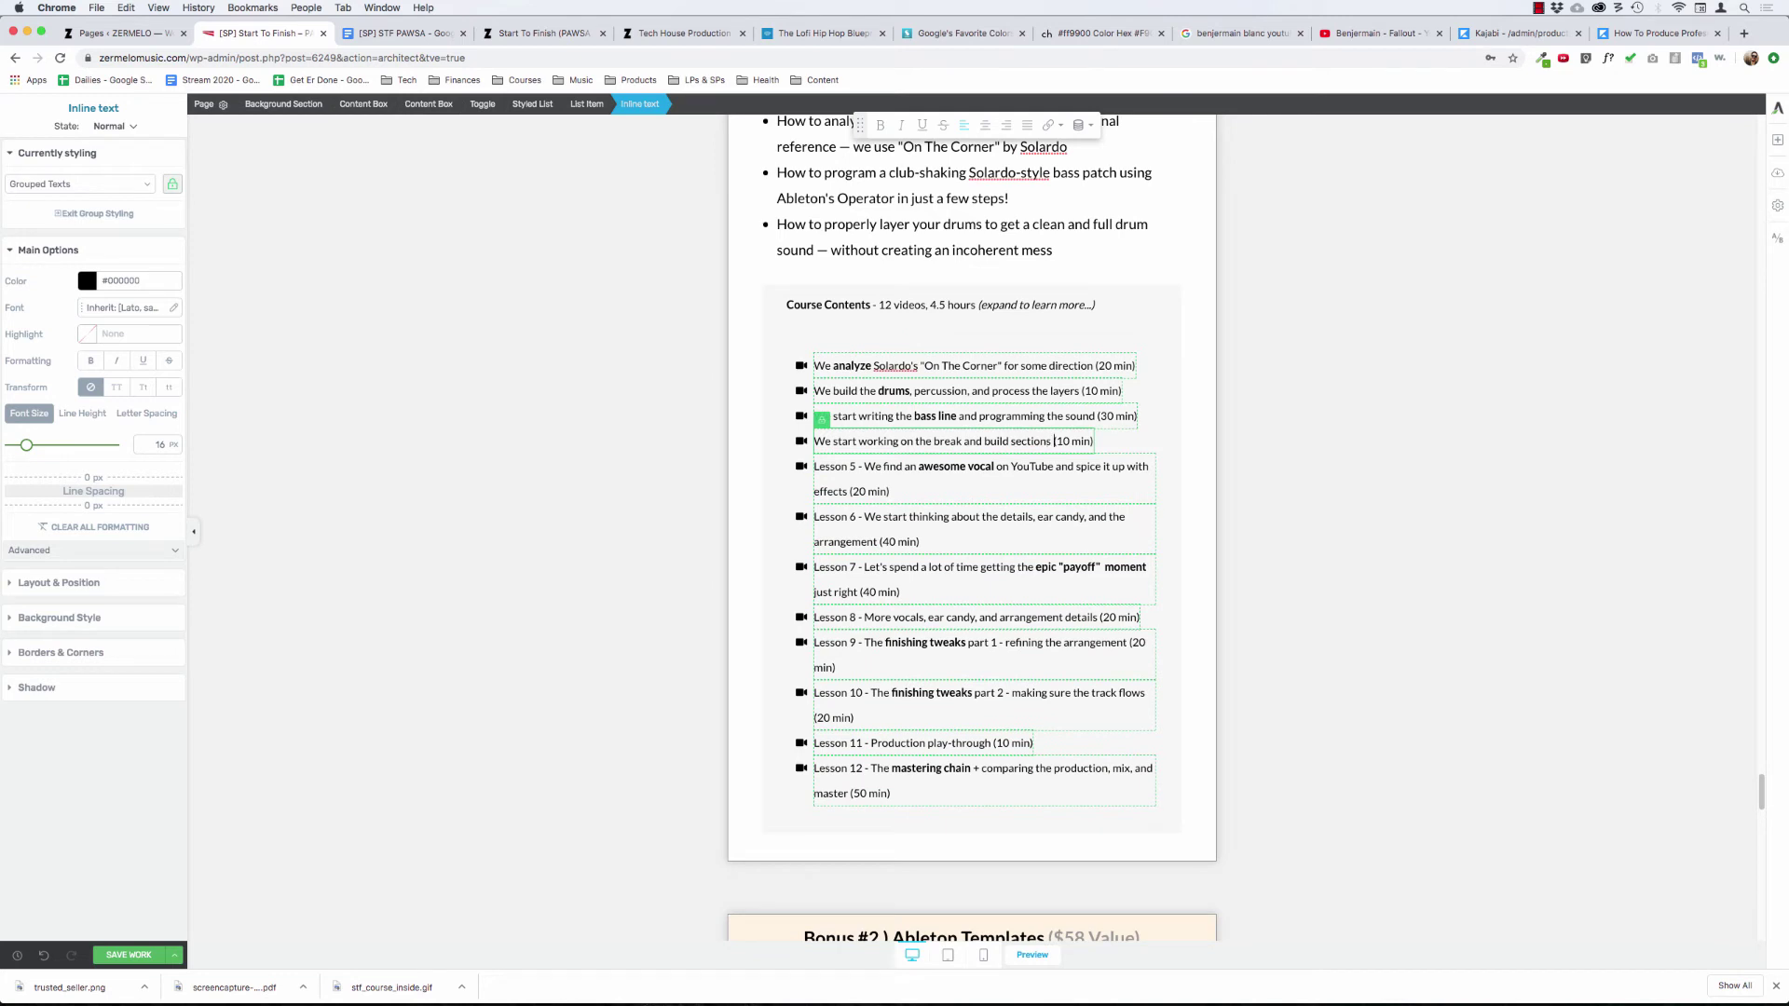
- Make "break and build" in the fourth lesson's description bold
click(920, 440)
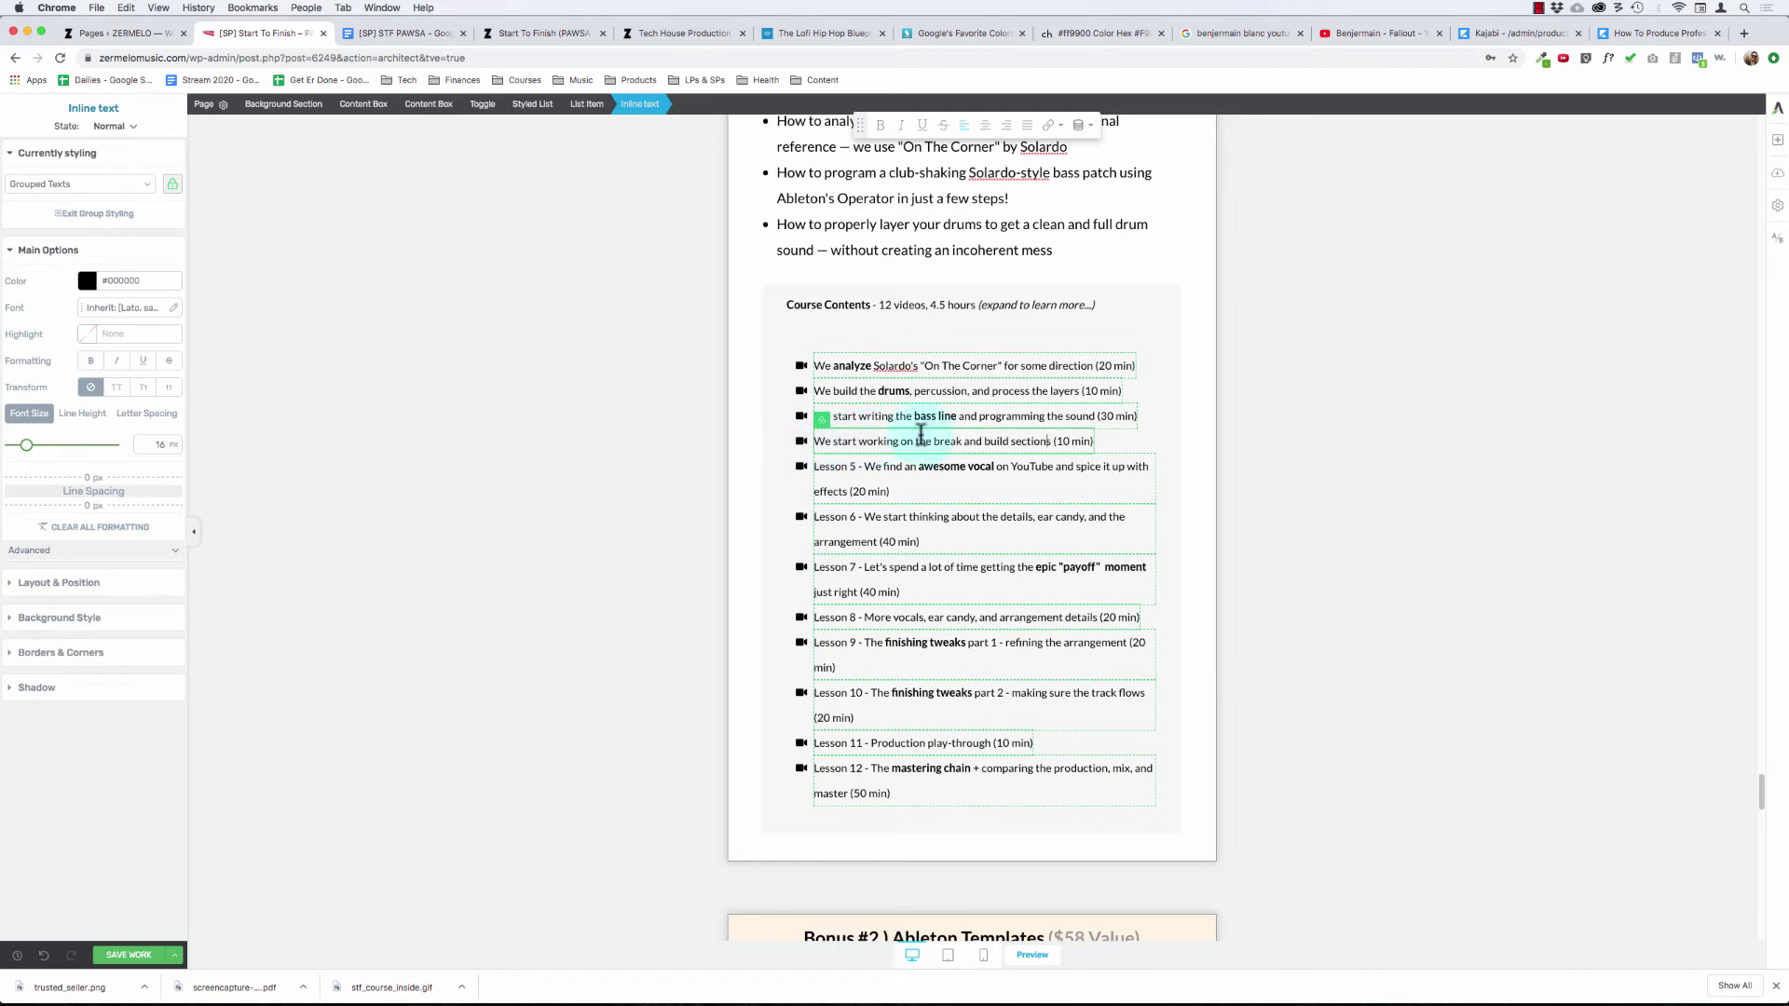
key(alt+shift+Right)
key(alt+shift+Right)
key(alt+shift+Right)
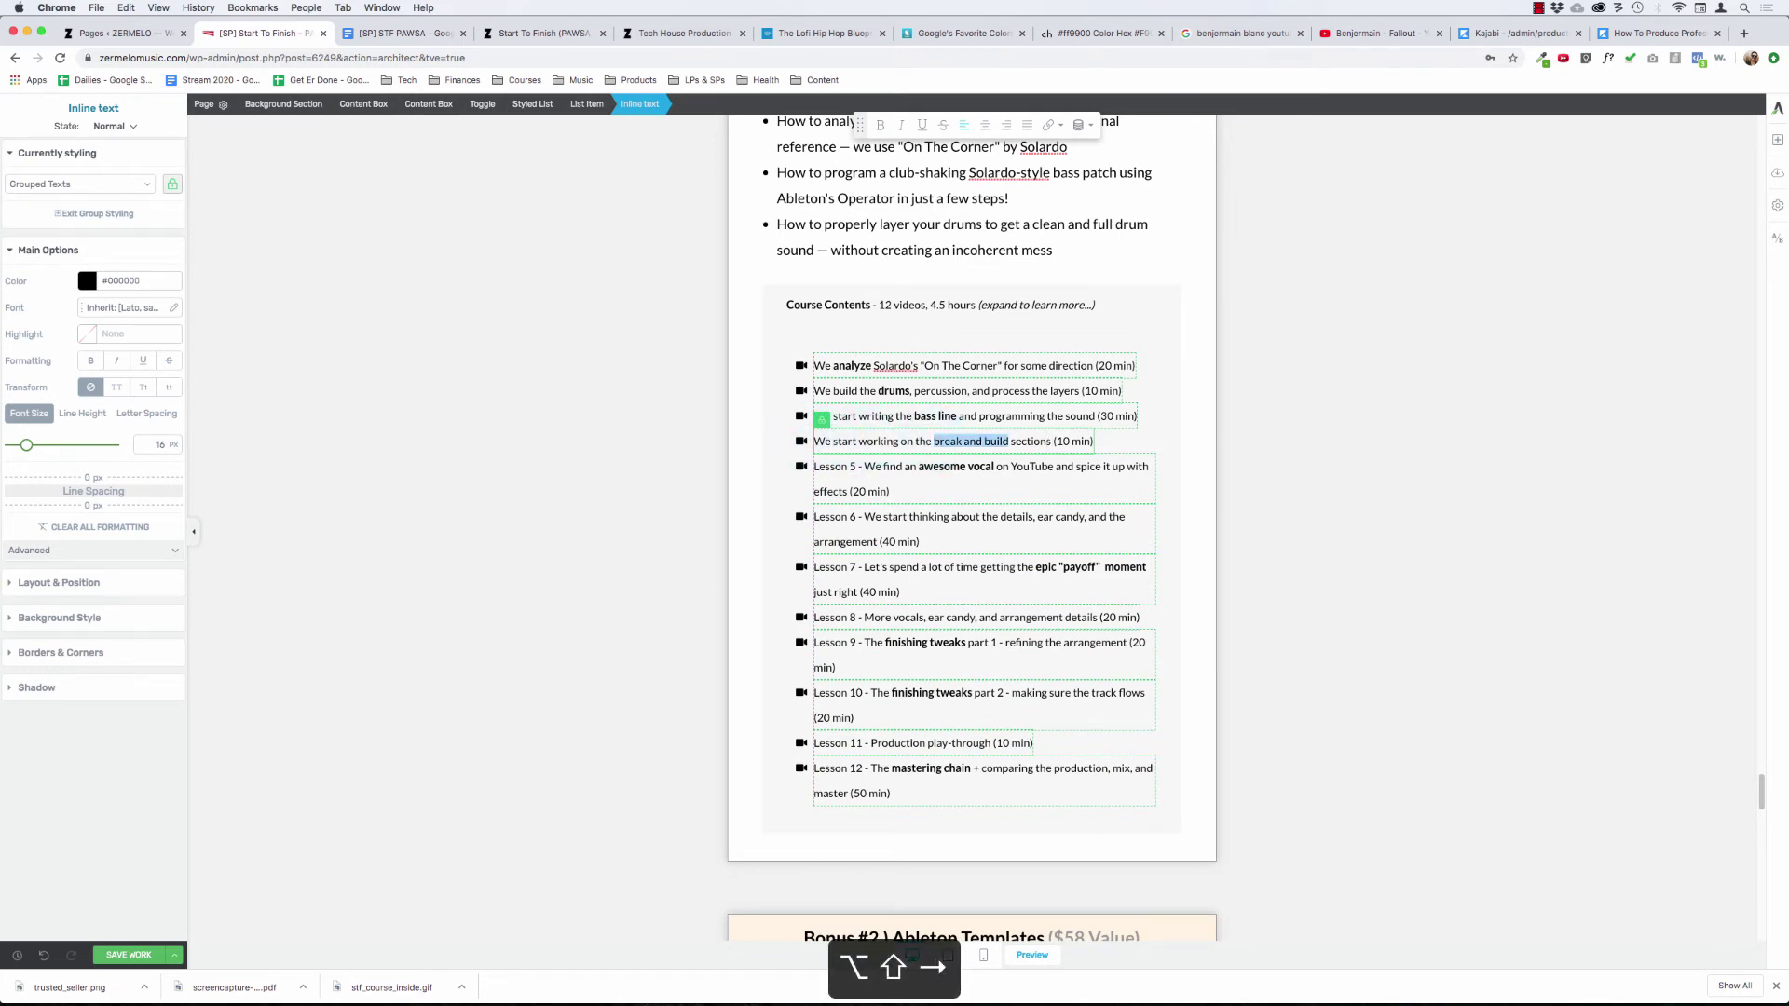
key(super+b)
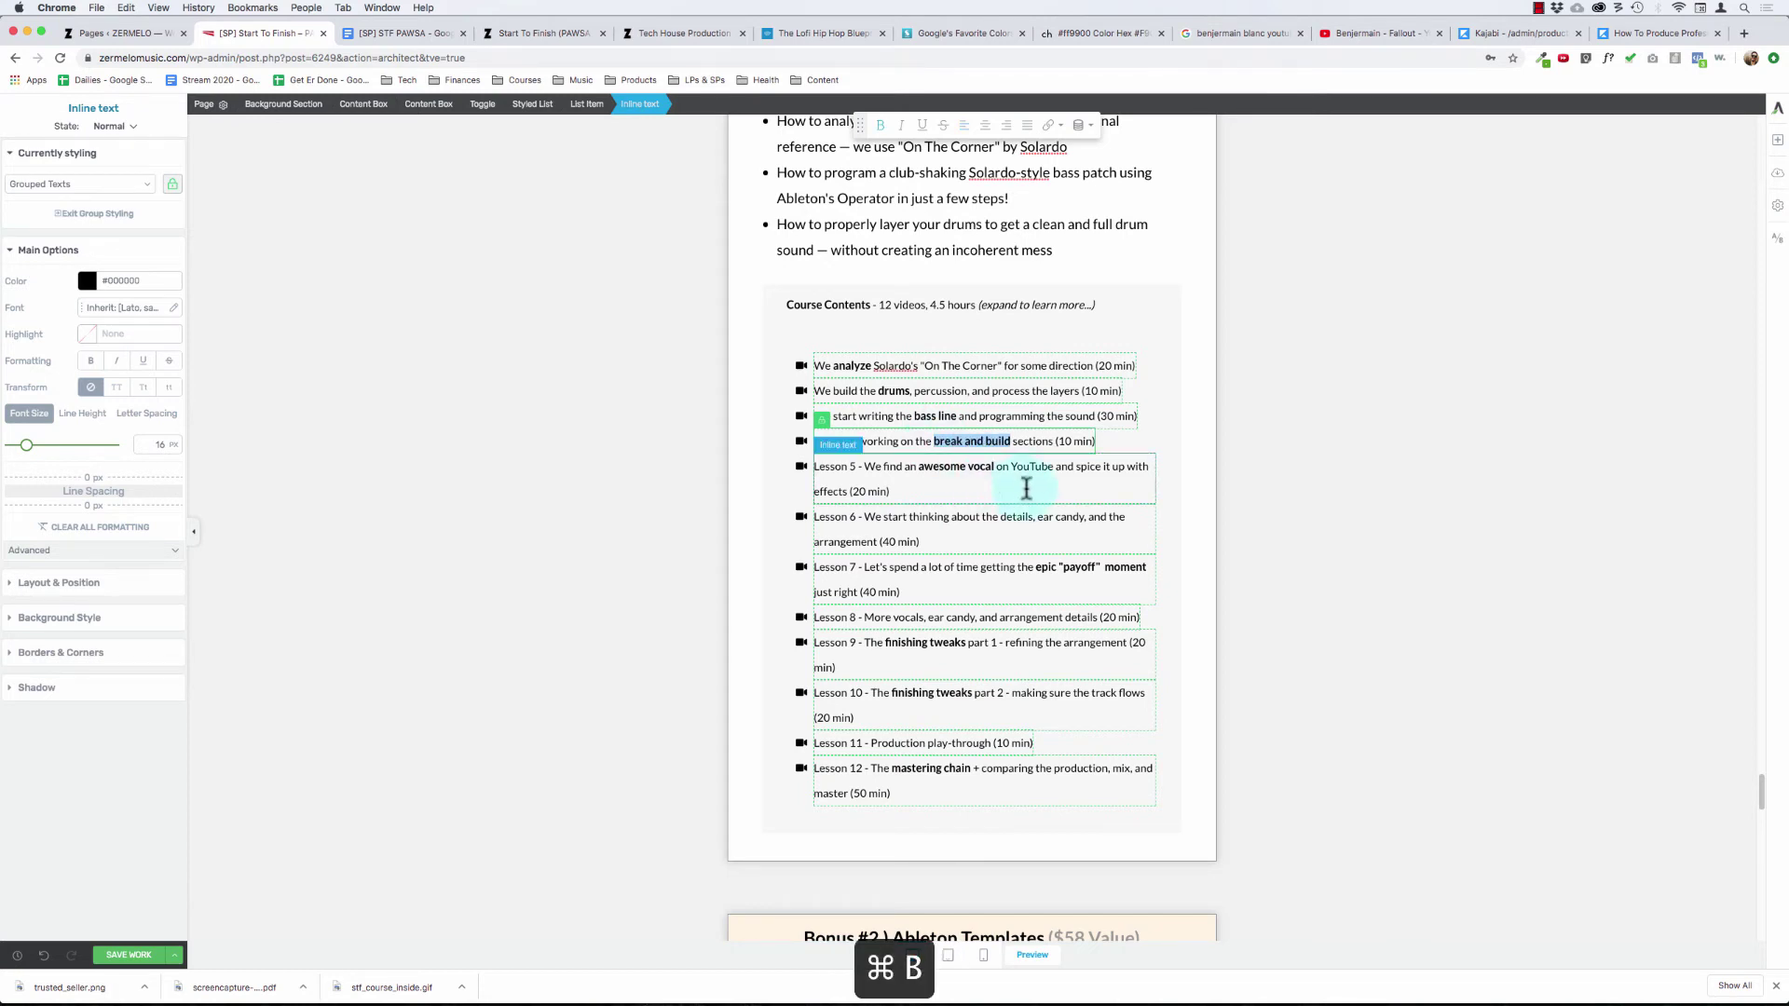
- Replace "sections" with "ideas" in the fourth lesson's description
click(864, 474)
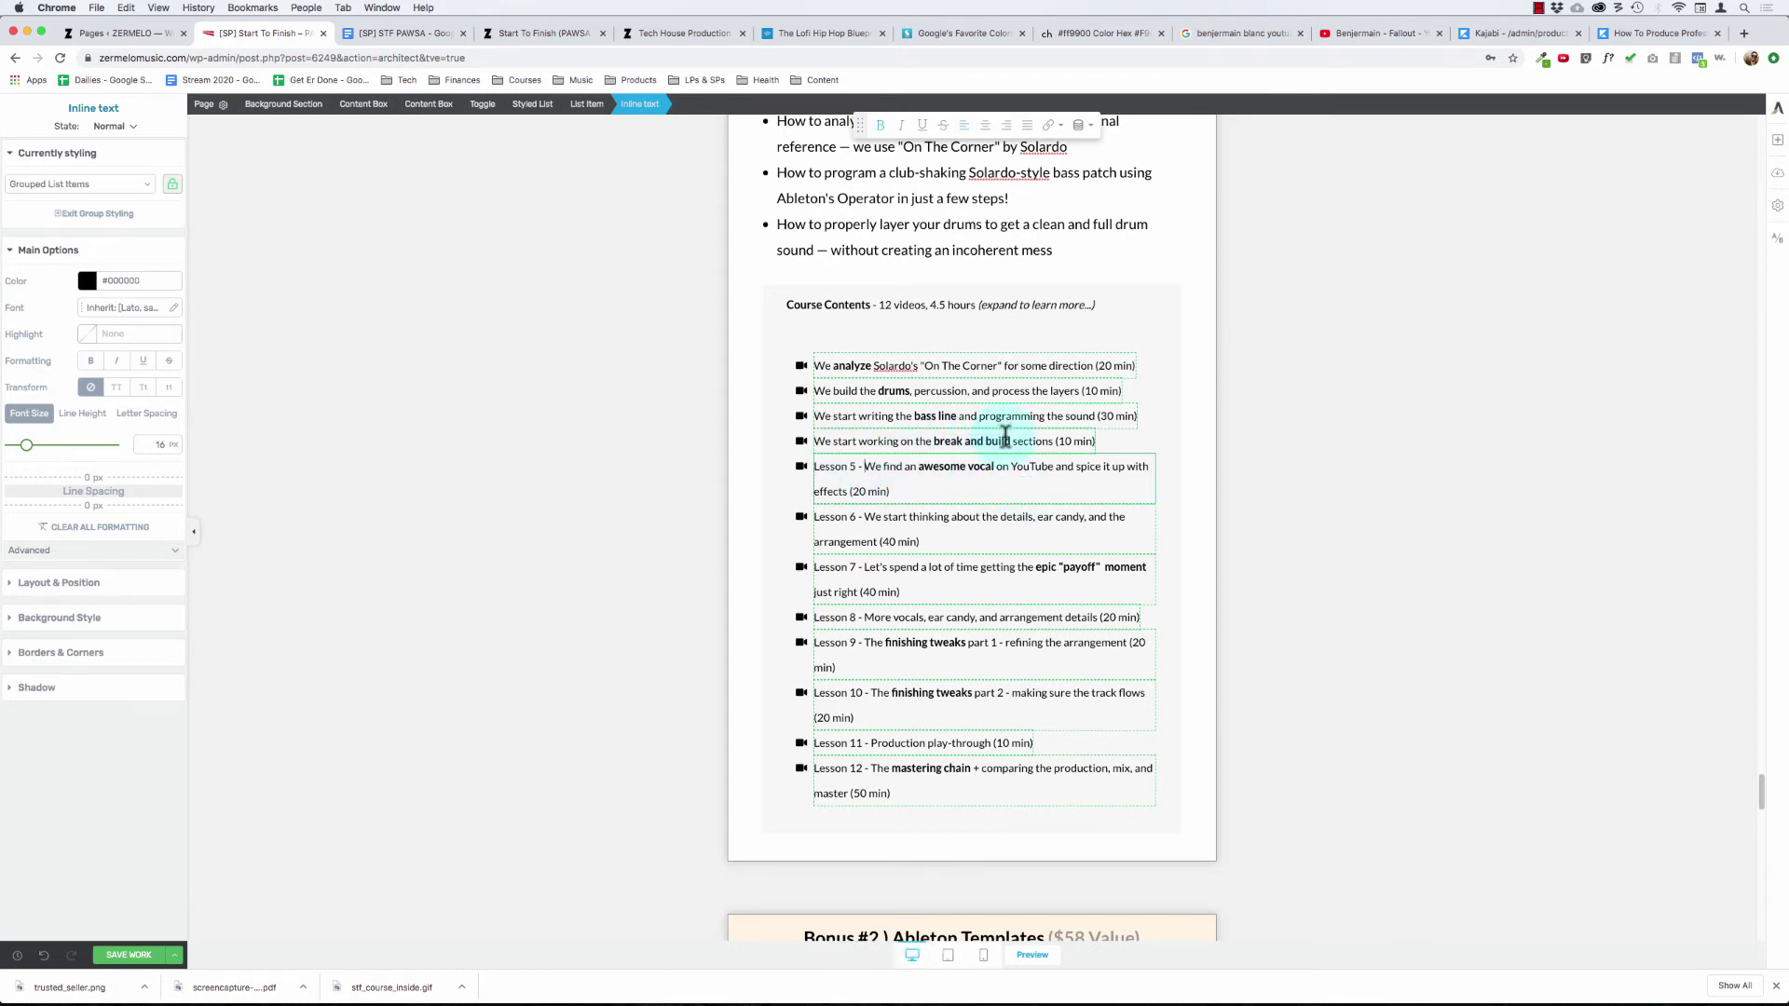
click(1015, 441)
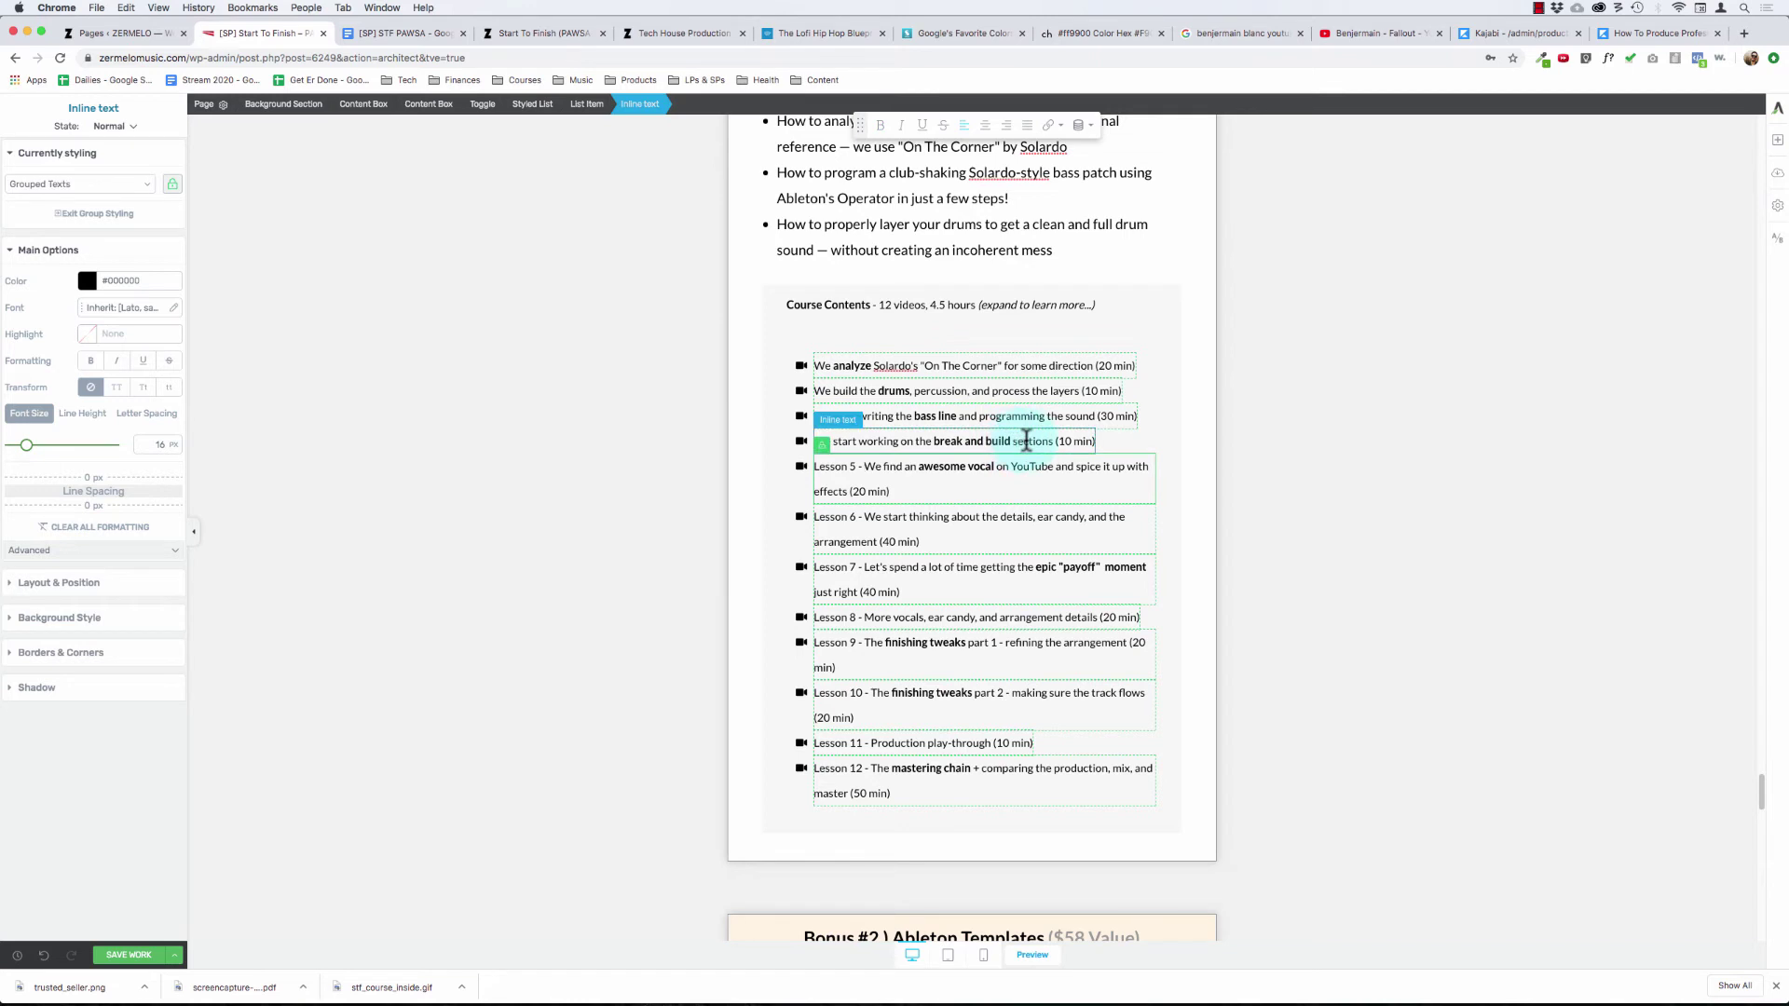
click(1025, 440)
click(1024, 439)
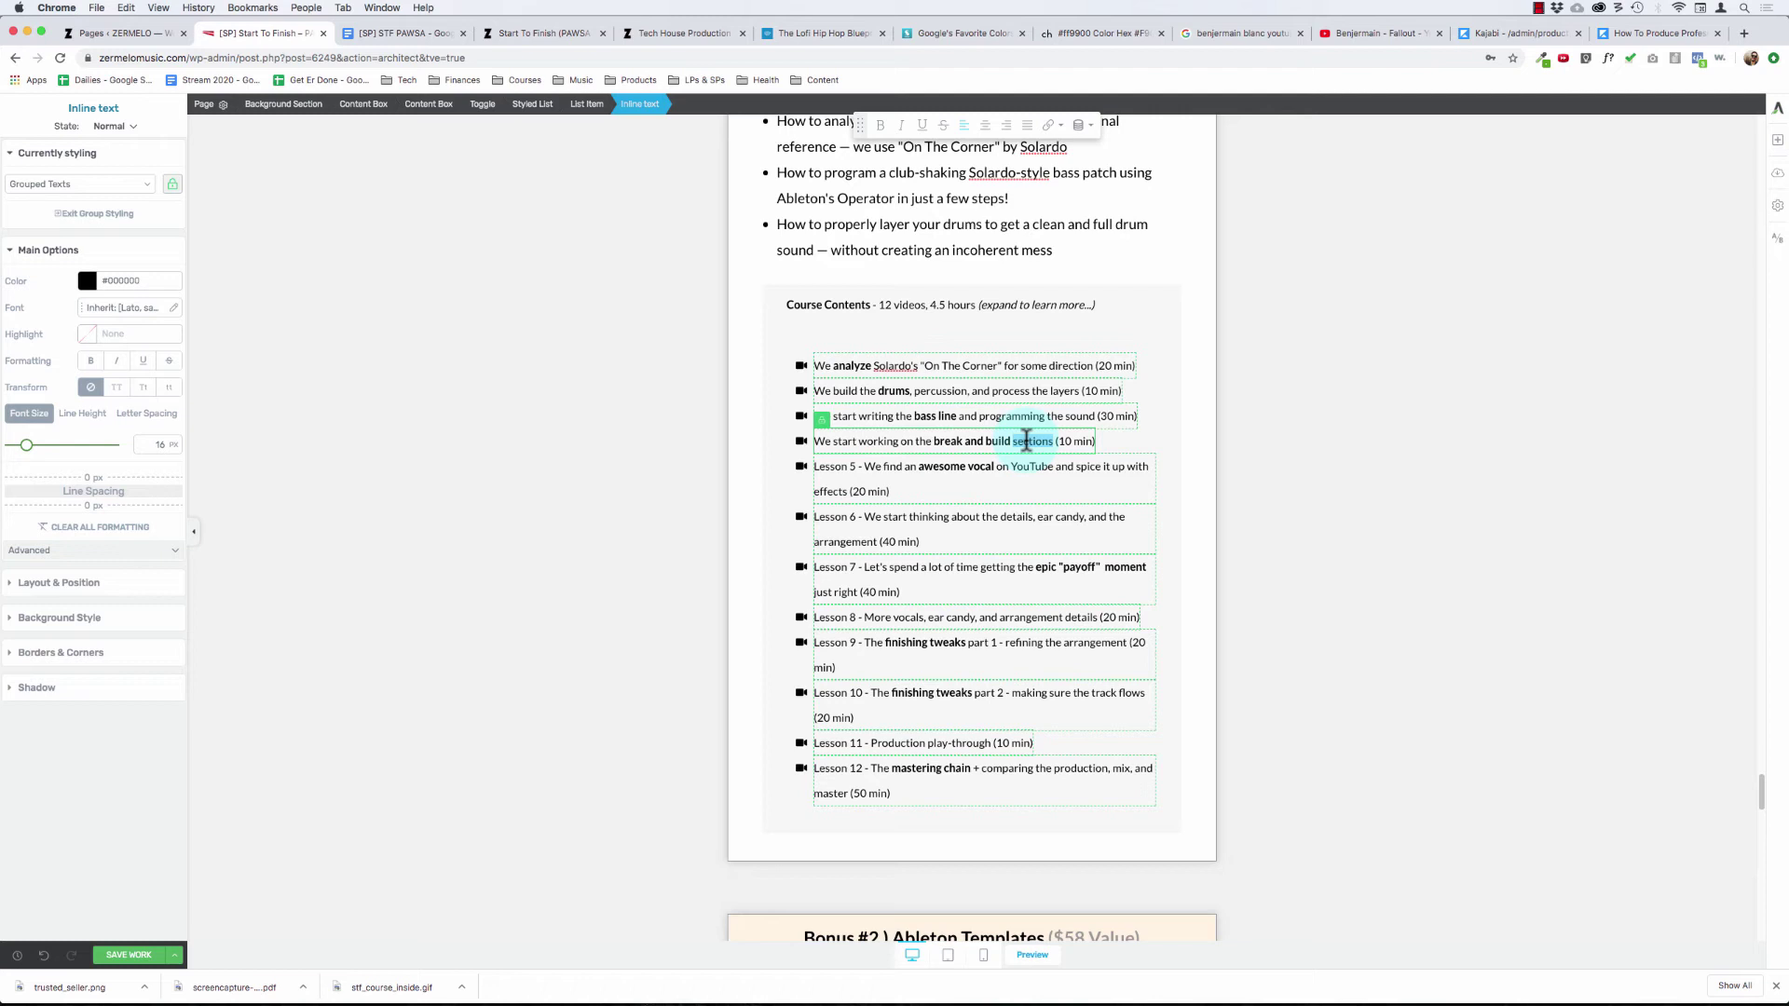
key(Left)
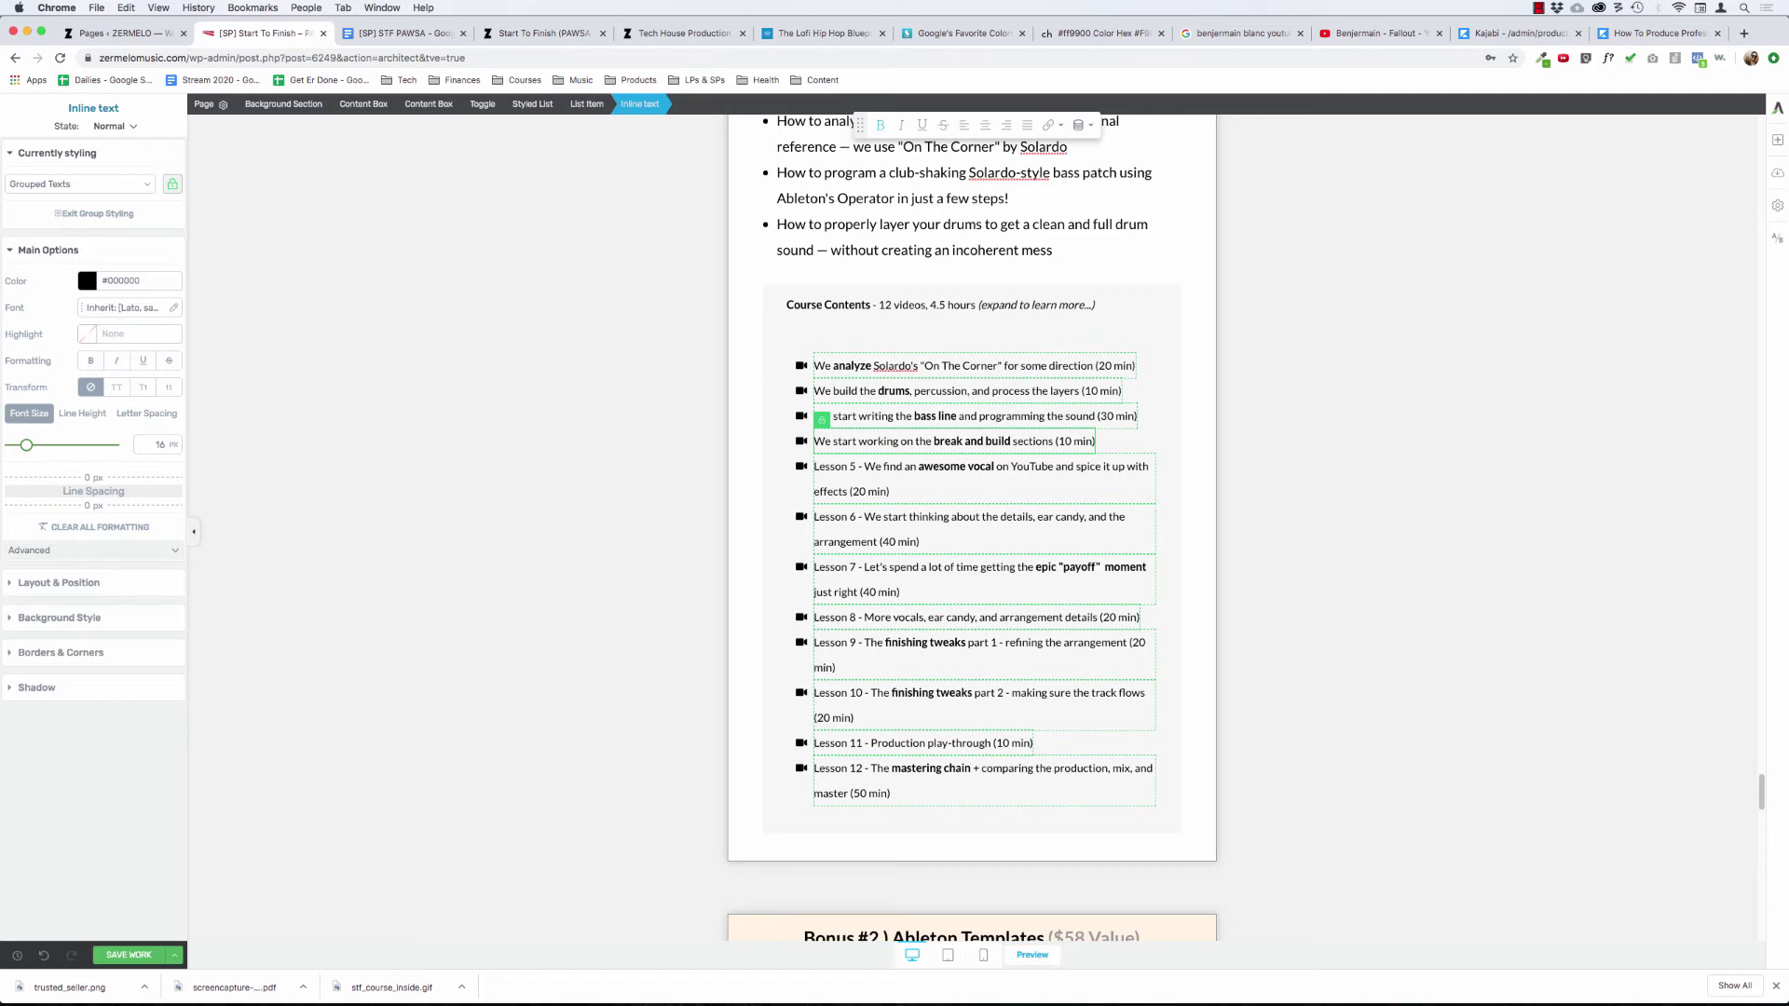
key(alt+Right)
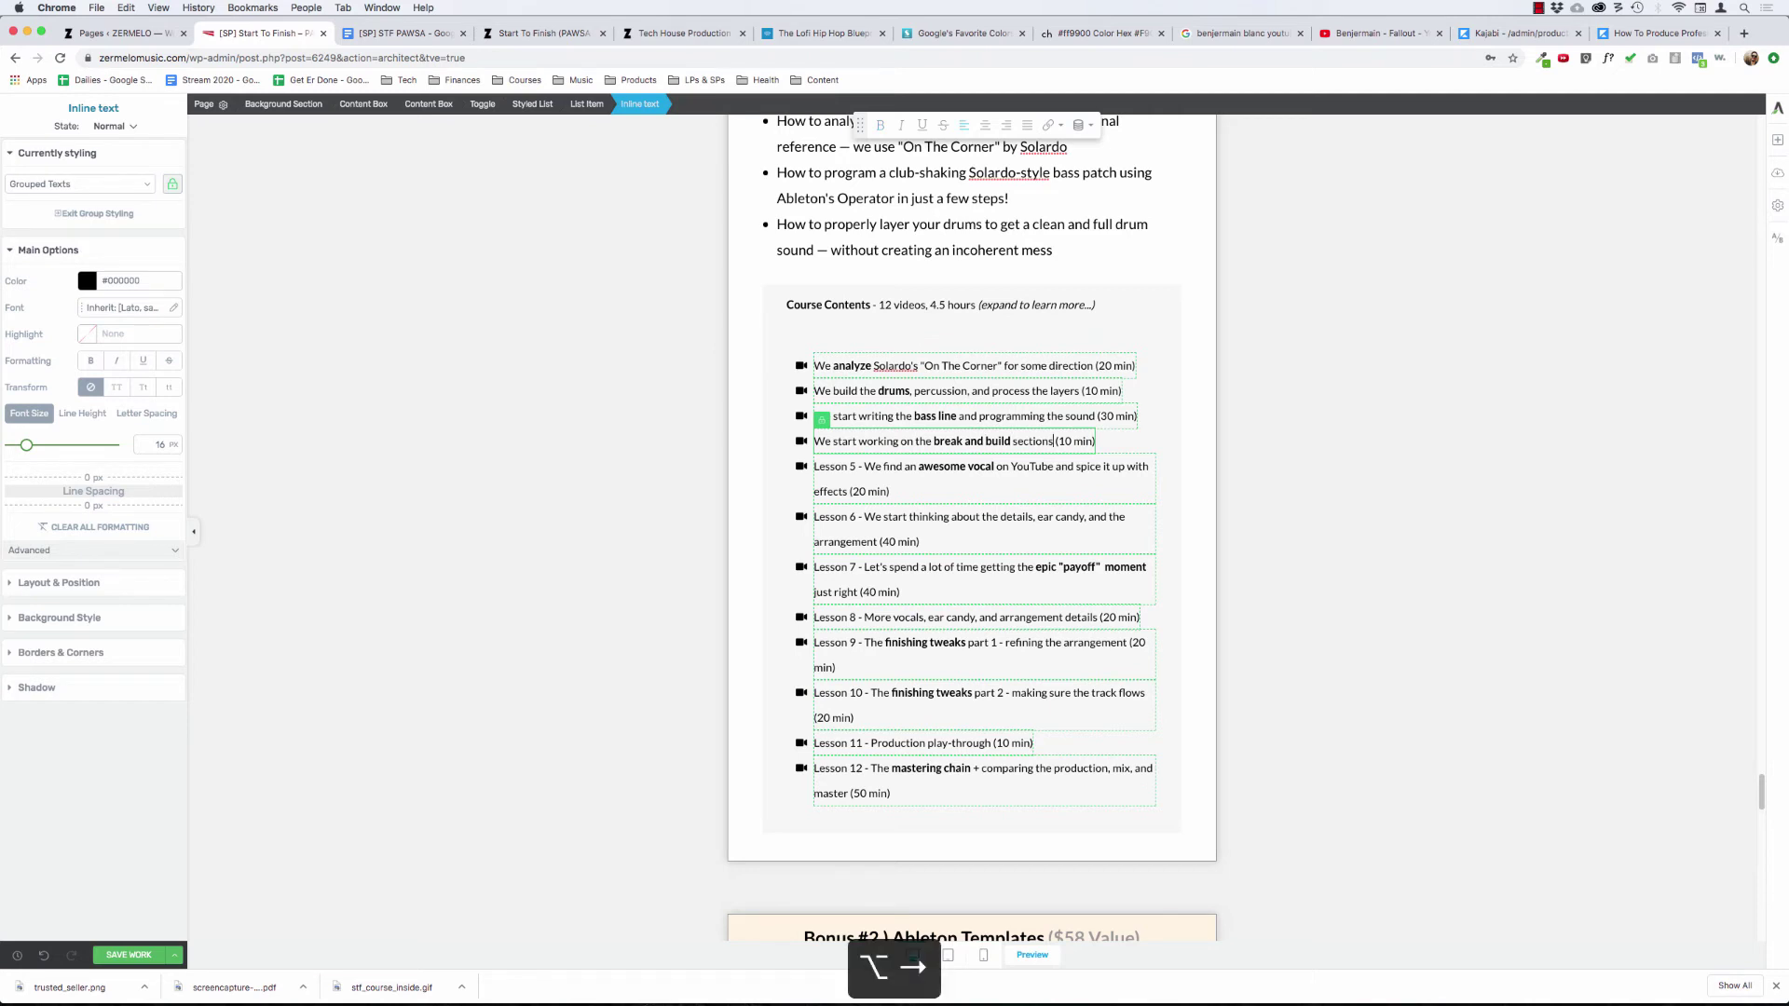
key(alt+BackSpace)
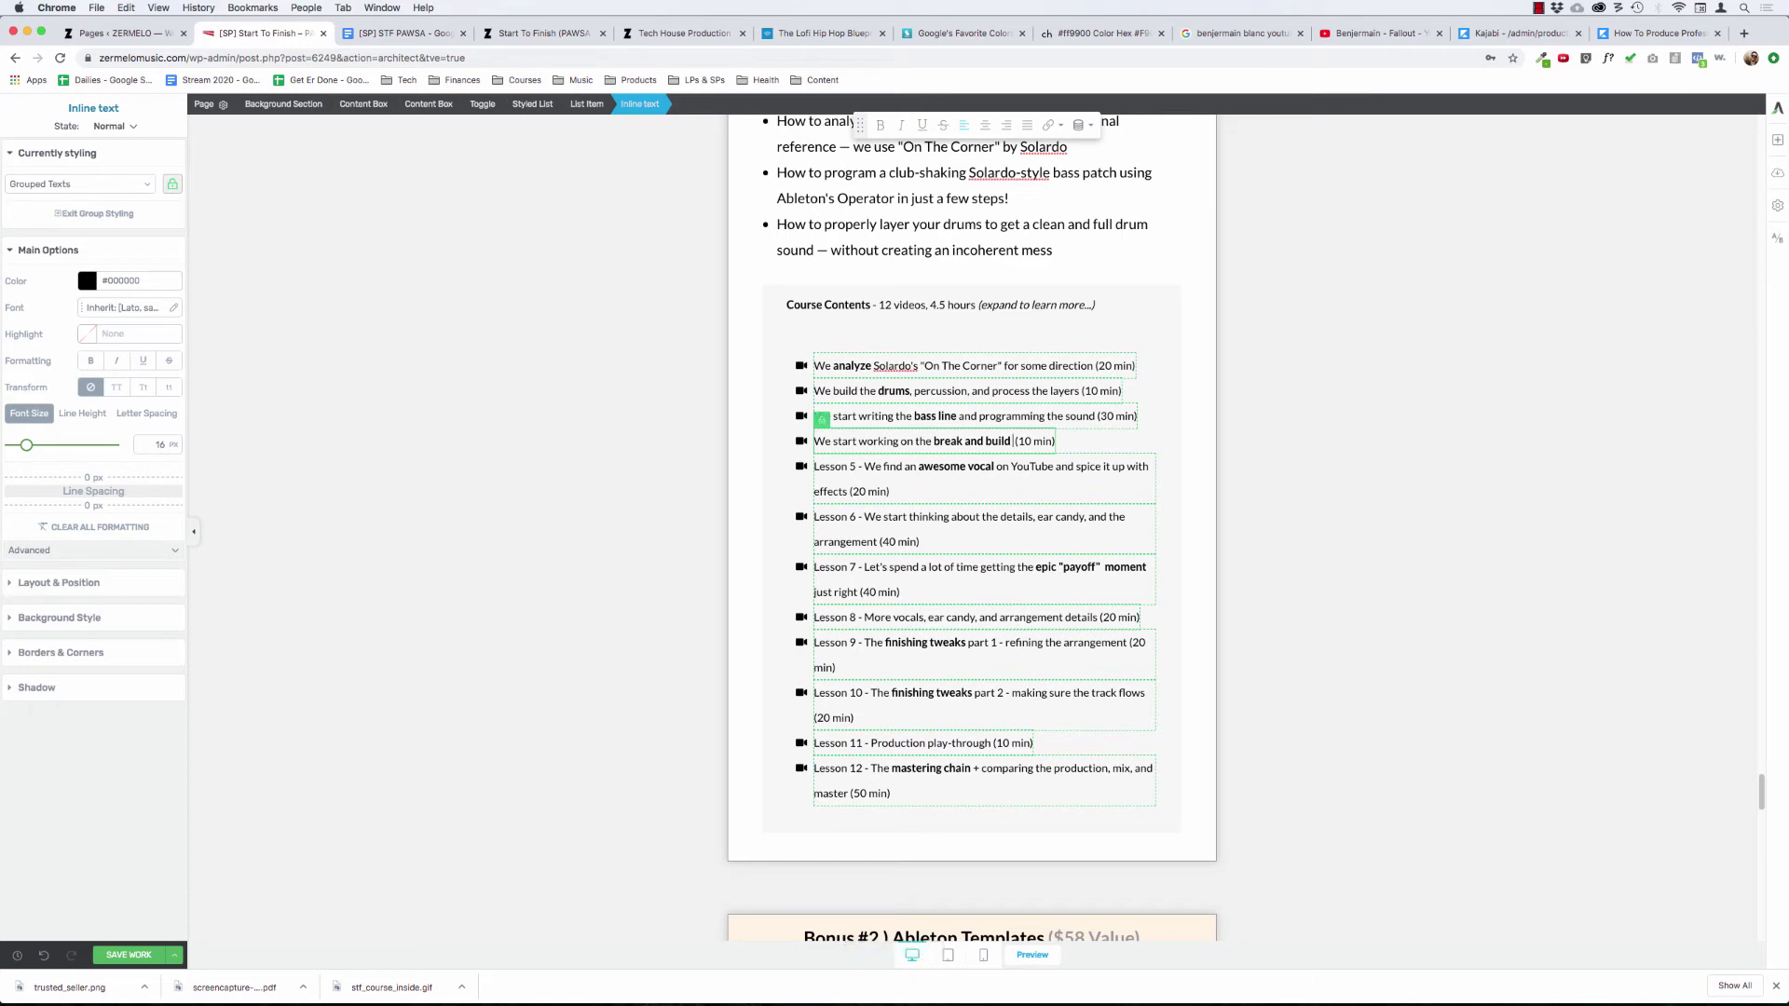
text(ideas)
- Remove the "Lesson 5 - " prefix so the fifth lesson's description starts with "We find an"
click(861, 463)
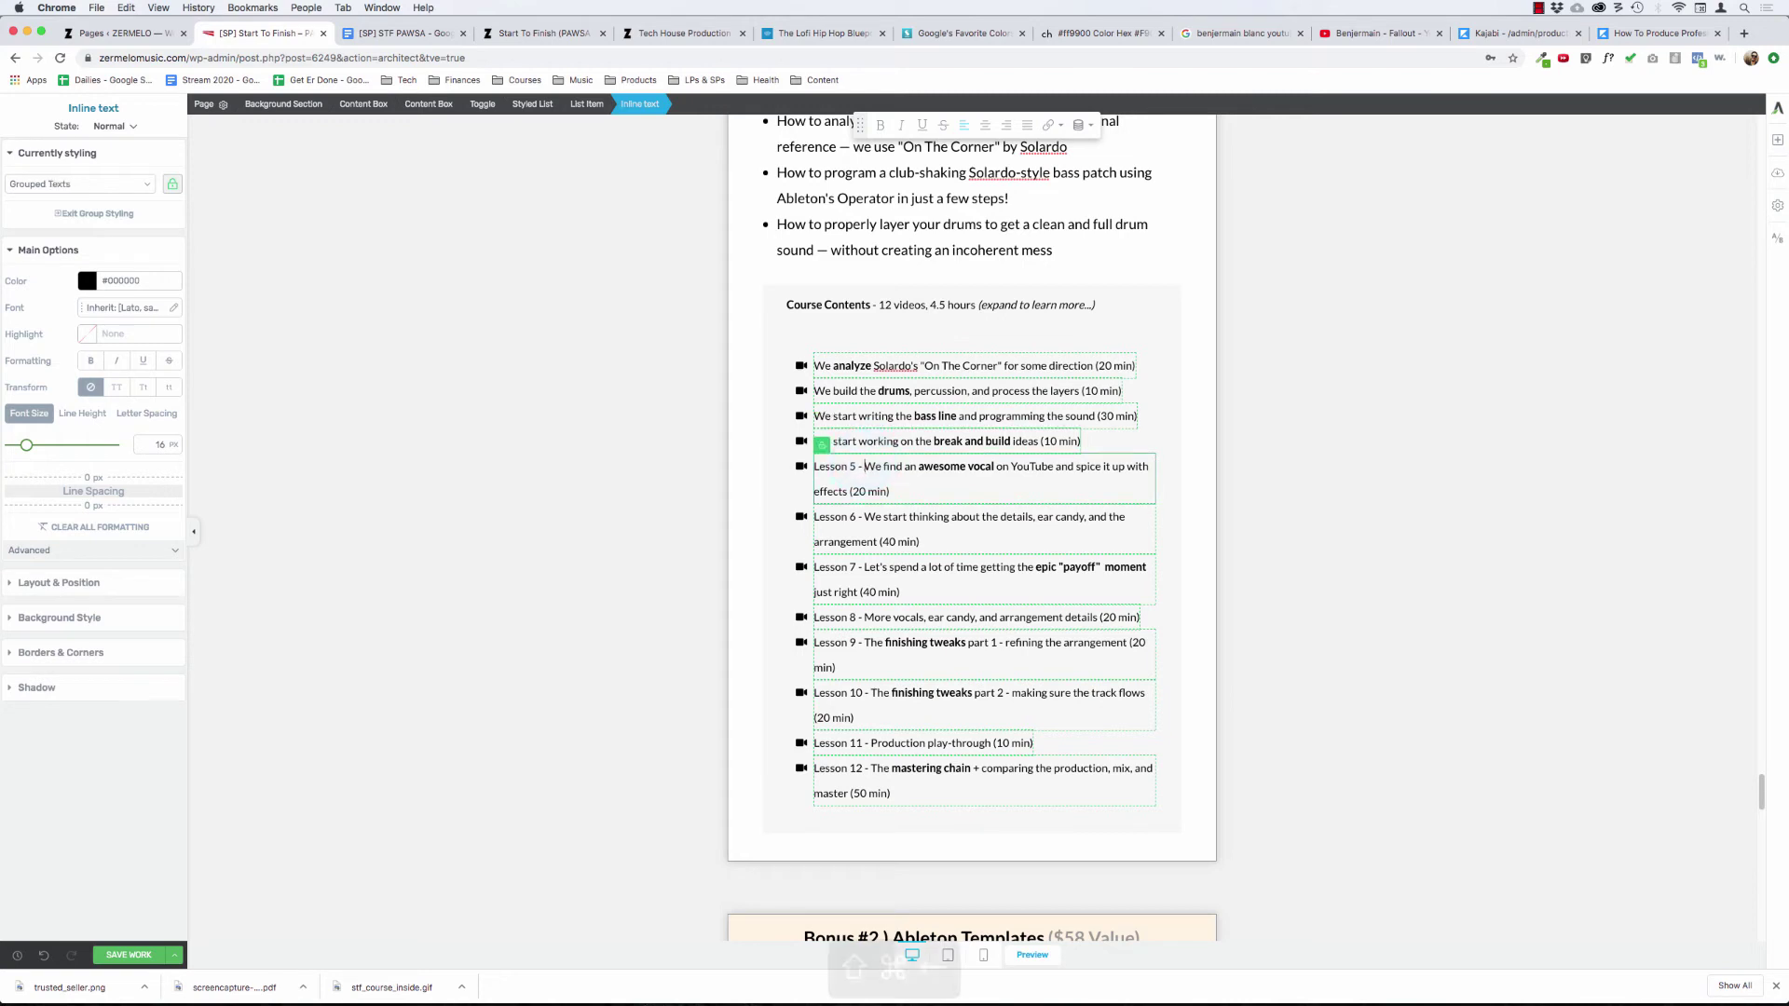
key(shift+super+Left)
key(BackSpace)
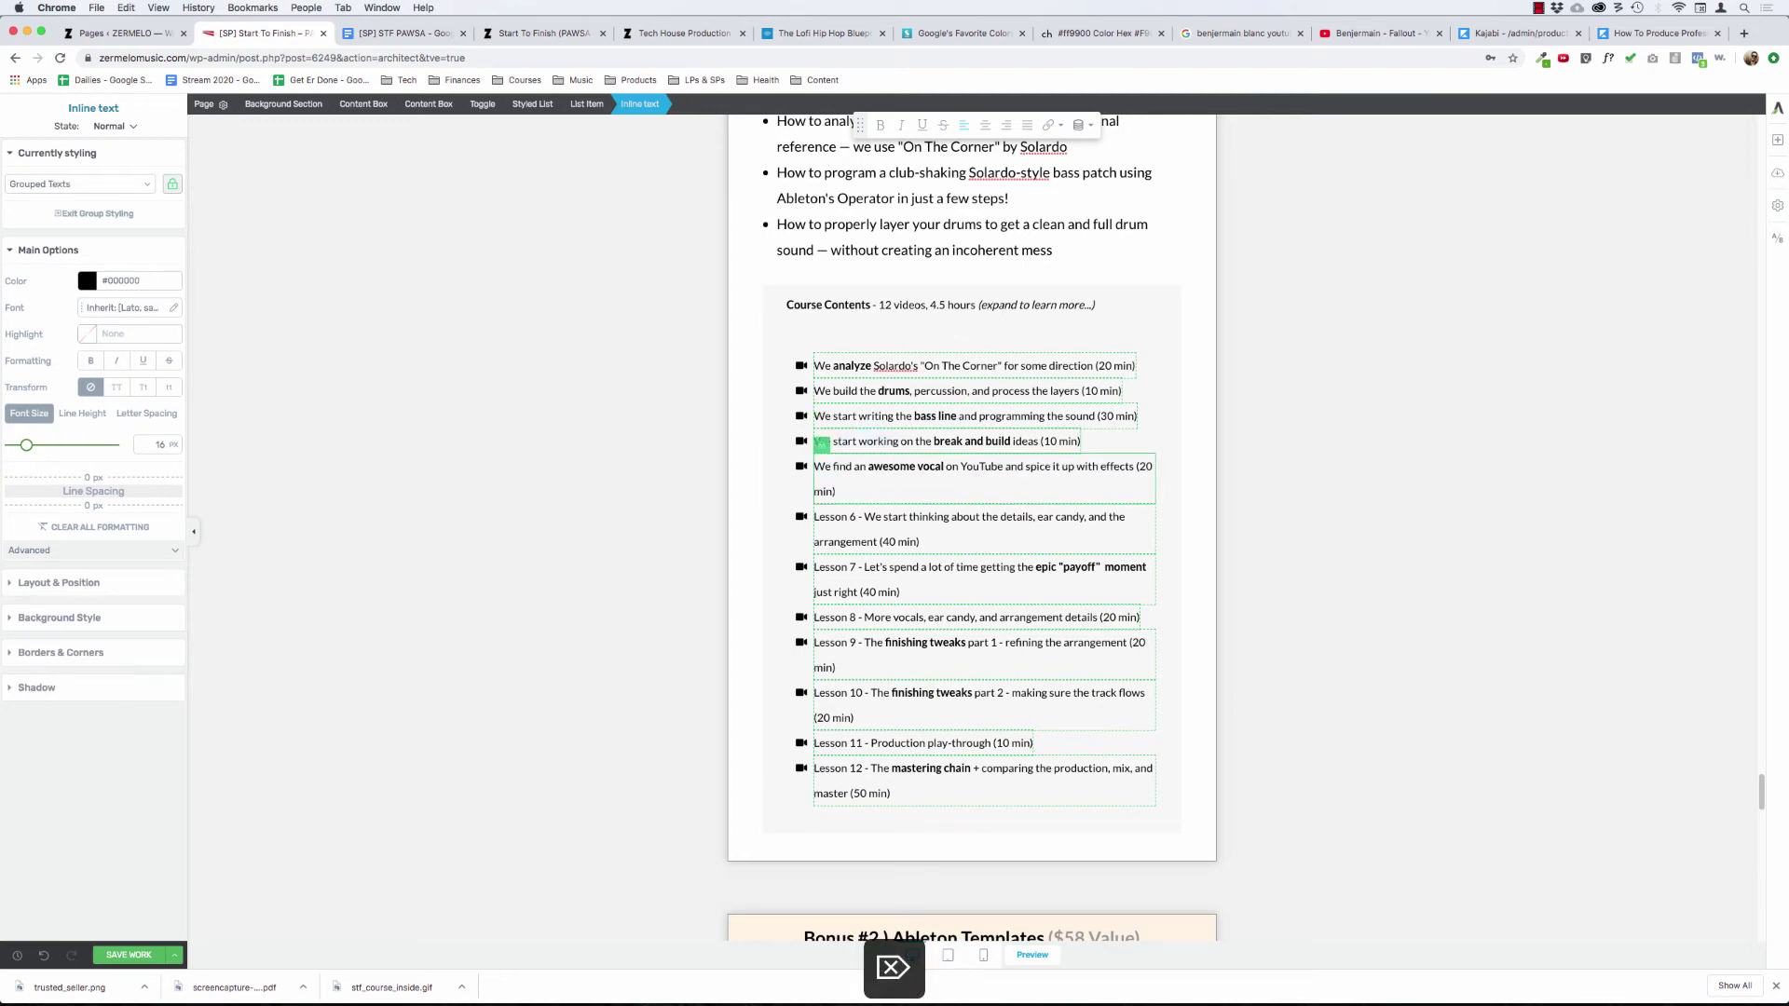
- Delete "with effects" after "spice it up" in the fifth lesson's description
key(alt+Right)
key(alt+Right)
key(alt+Right)
key(alt+Right)
key(alt+Right)
key(alt+Right)
key(alt+Right)
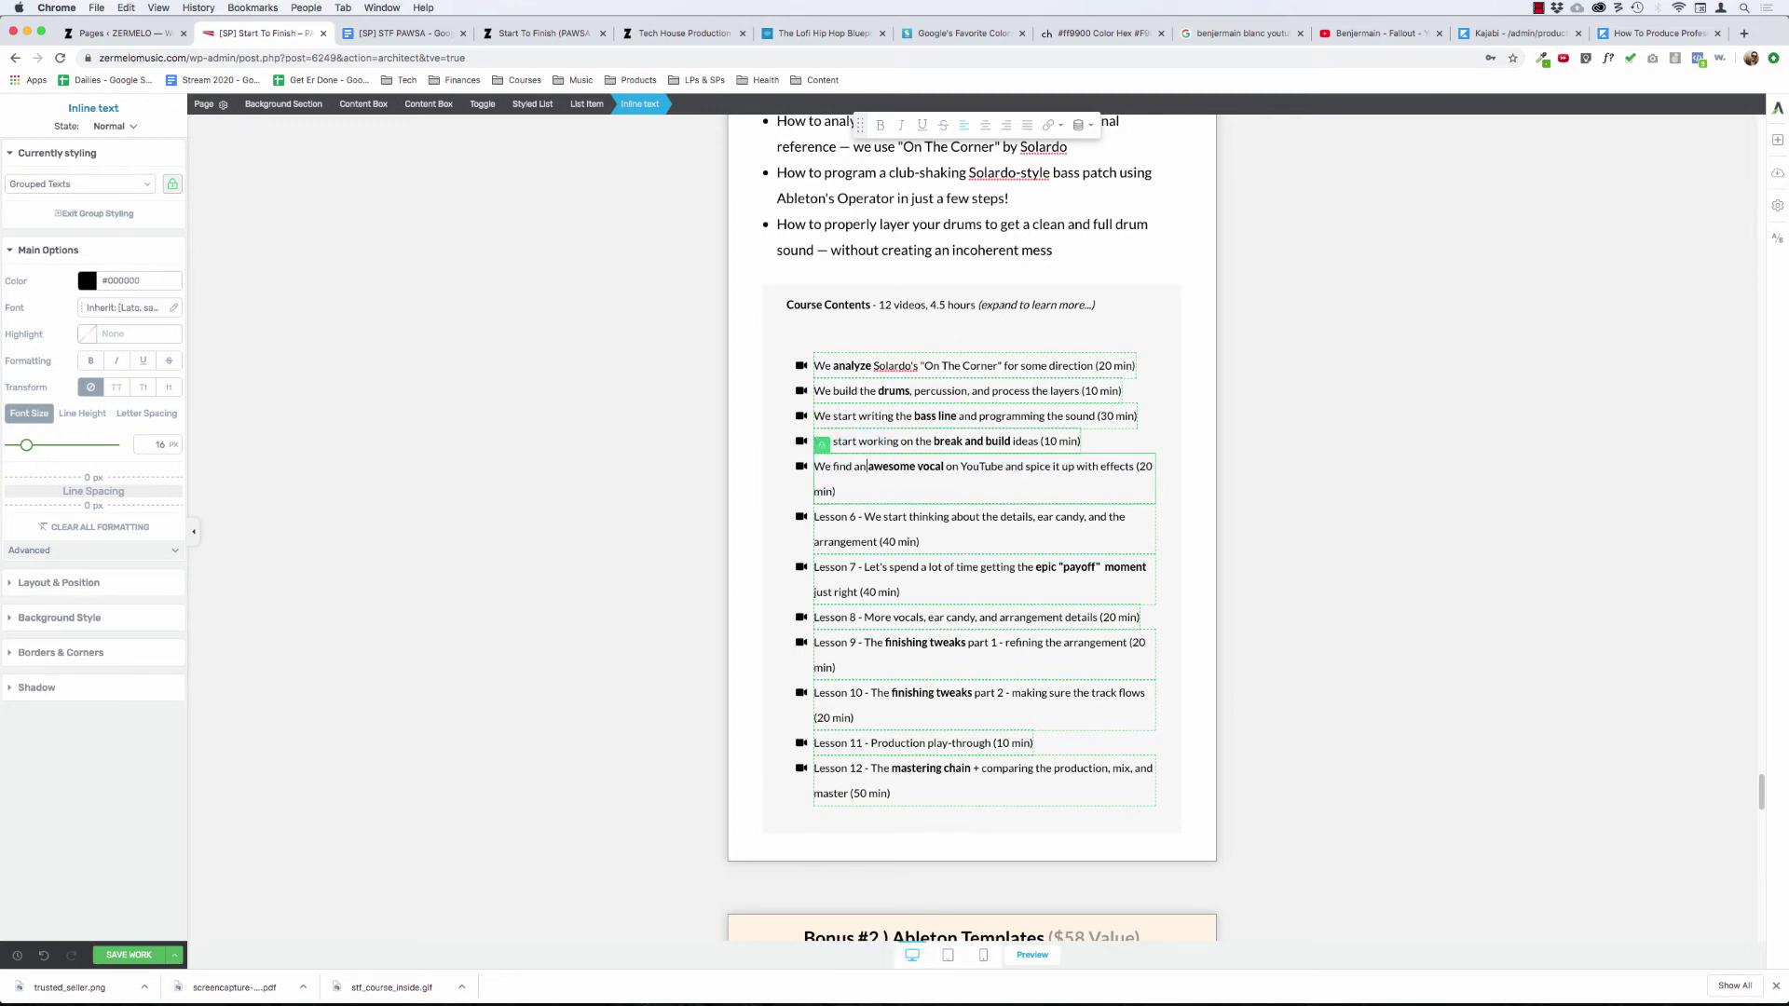
key(alt+Right)
key(alt+Right)
key(alt+Right)
key(alt+Right)
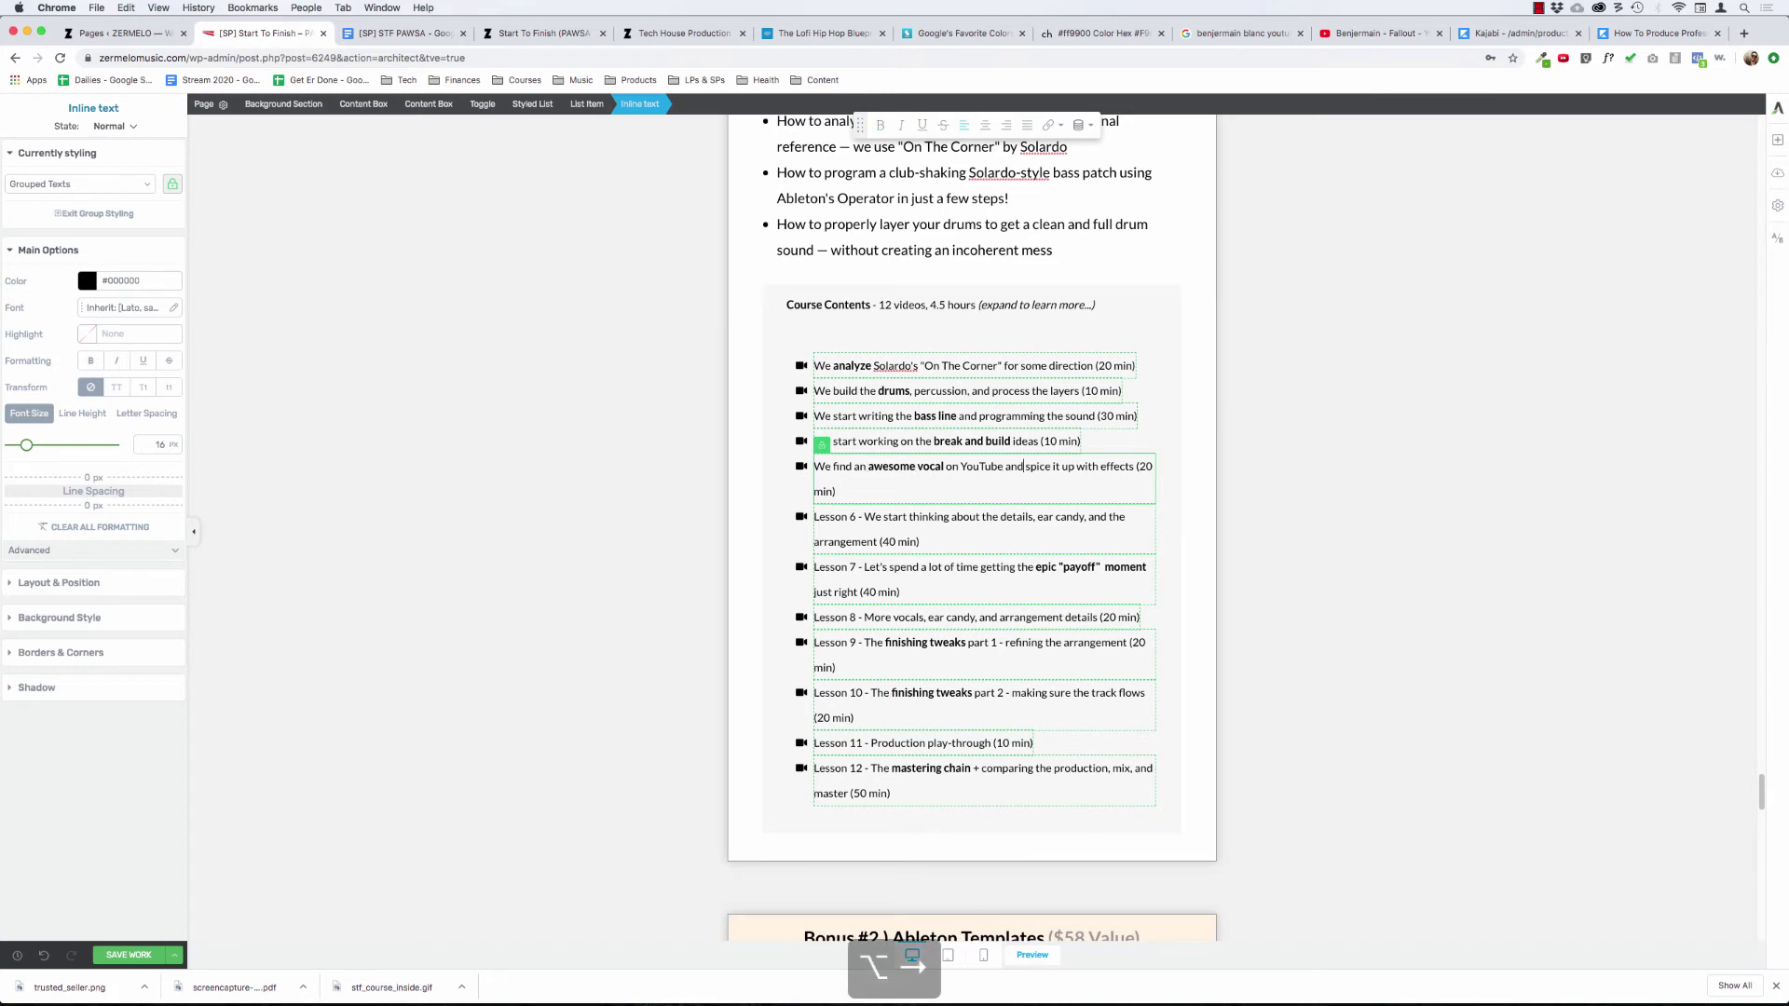
key(alt+shift+Right)
key(alt+shift+Right)
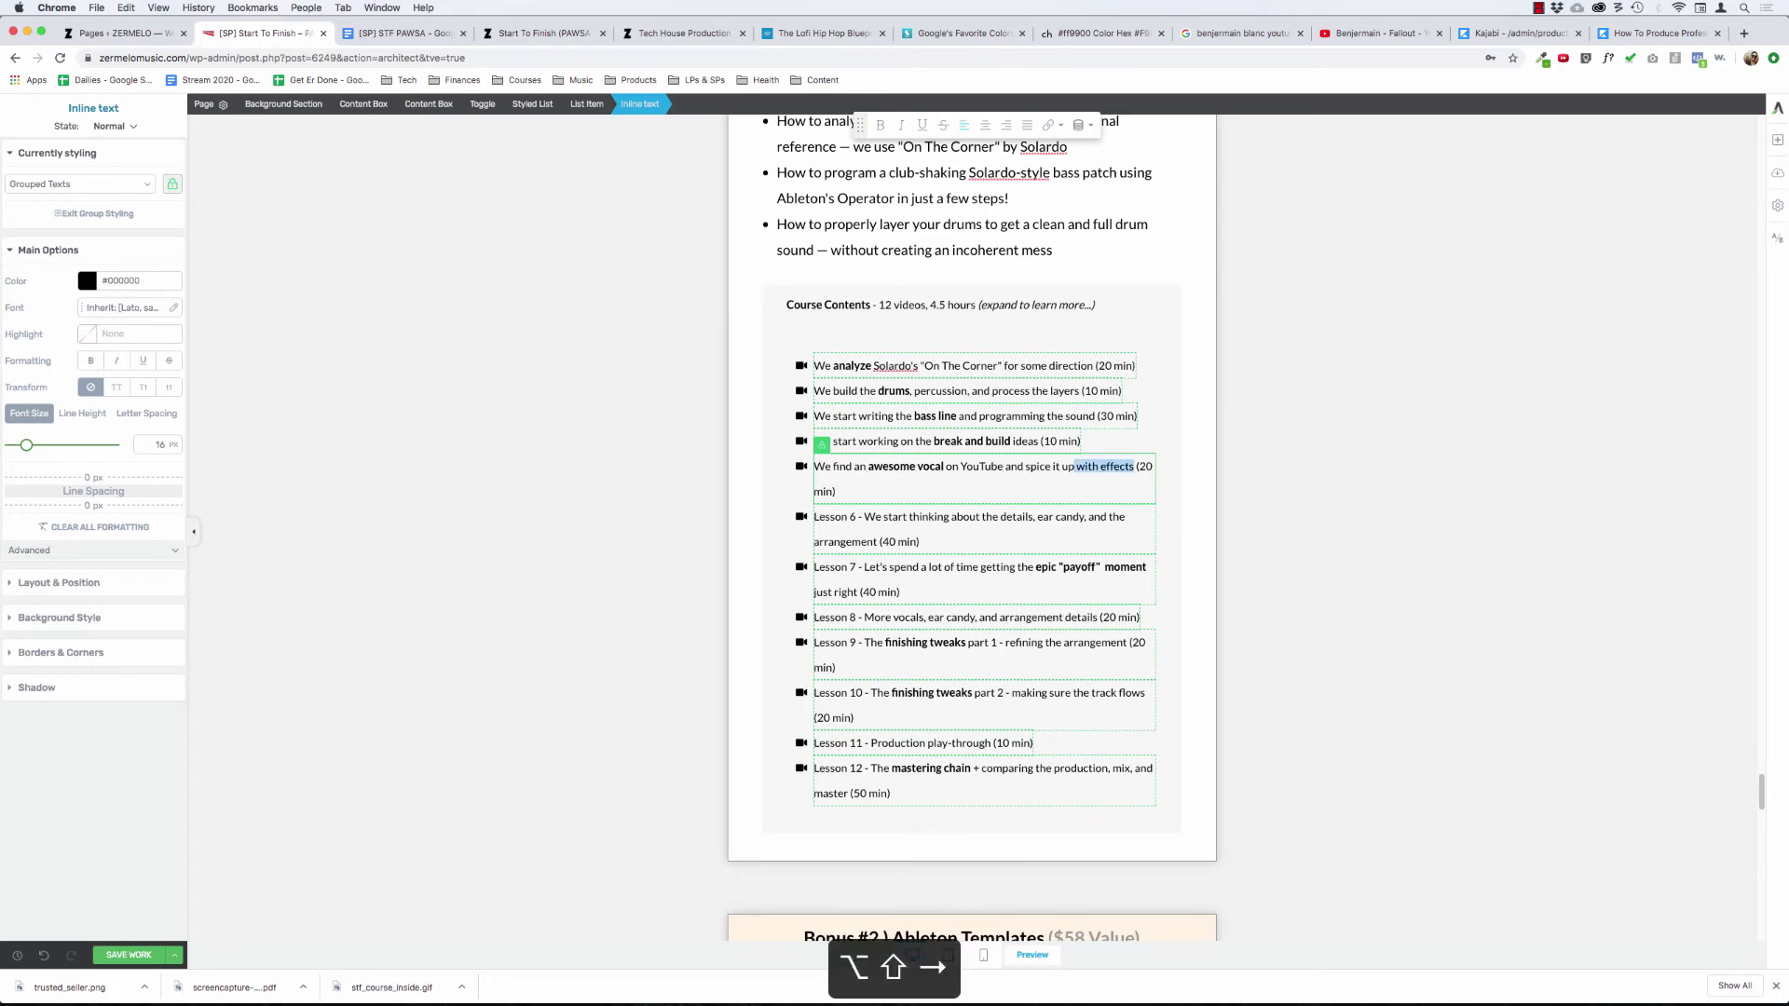
key(BackSpace)
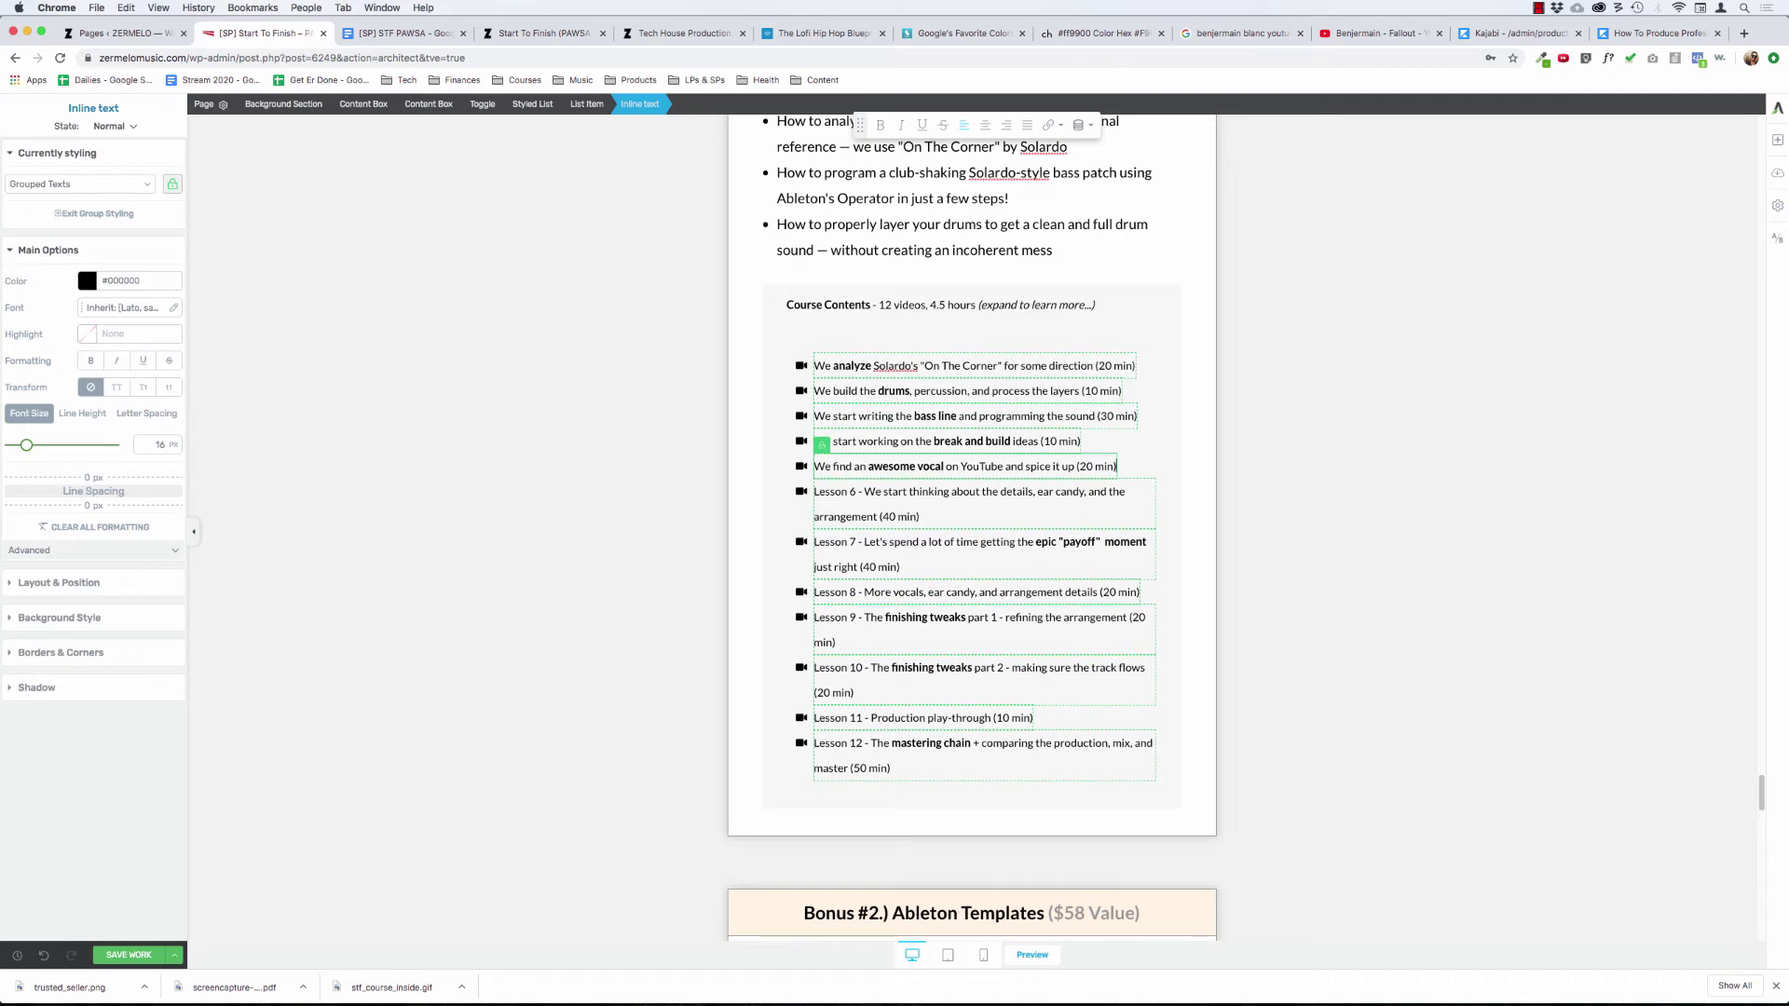
- Remove the "Lesson 6 - " prefix from the sixth lesson's description
click(864, 491)
key(alt+shift+Left)
key(alt+shift+Left)
key(alt+shift+Left)
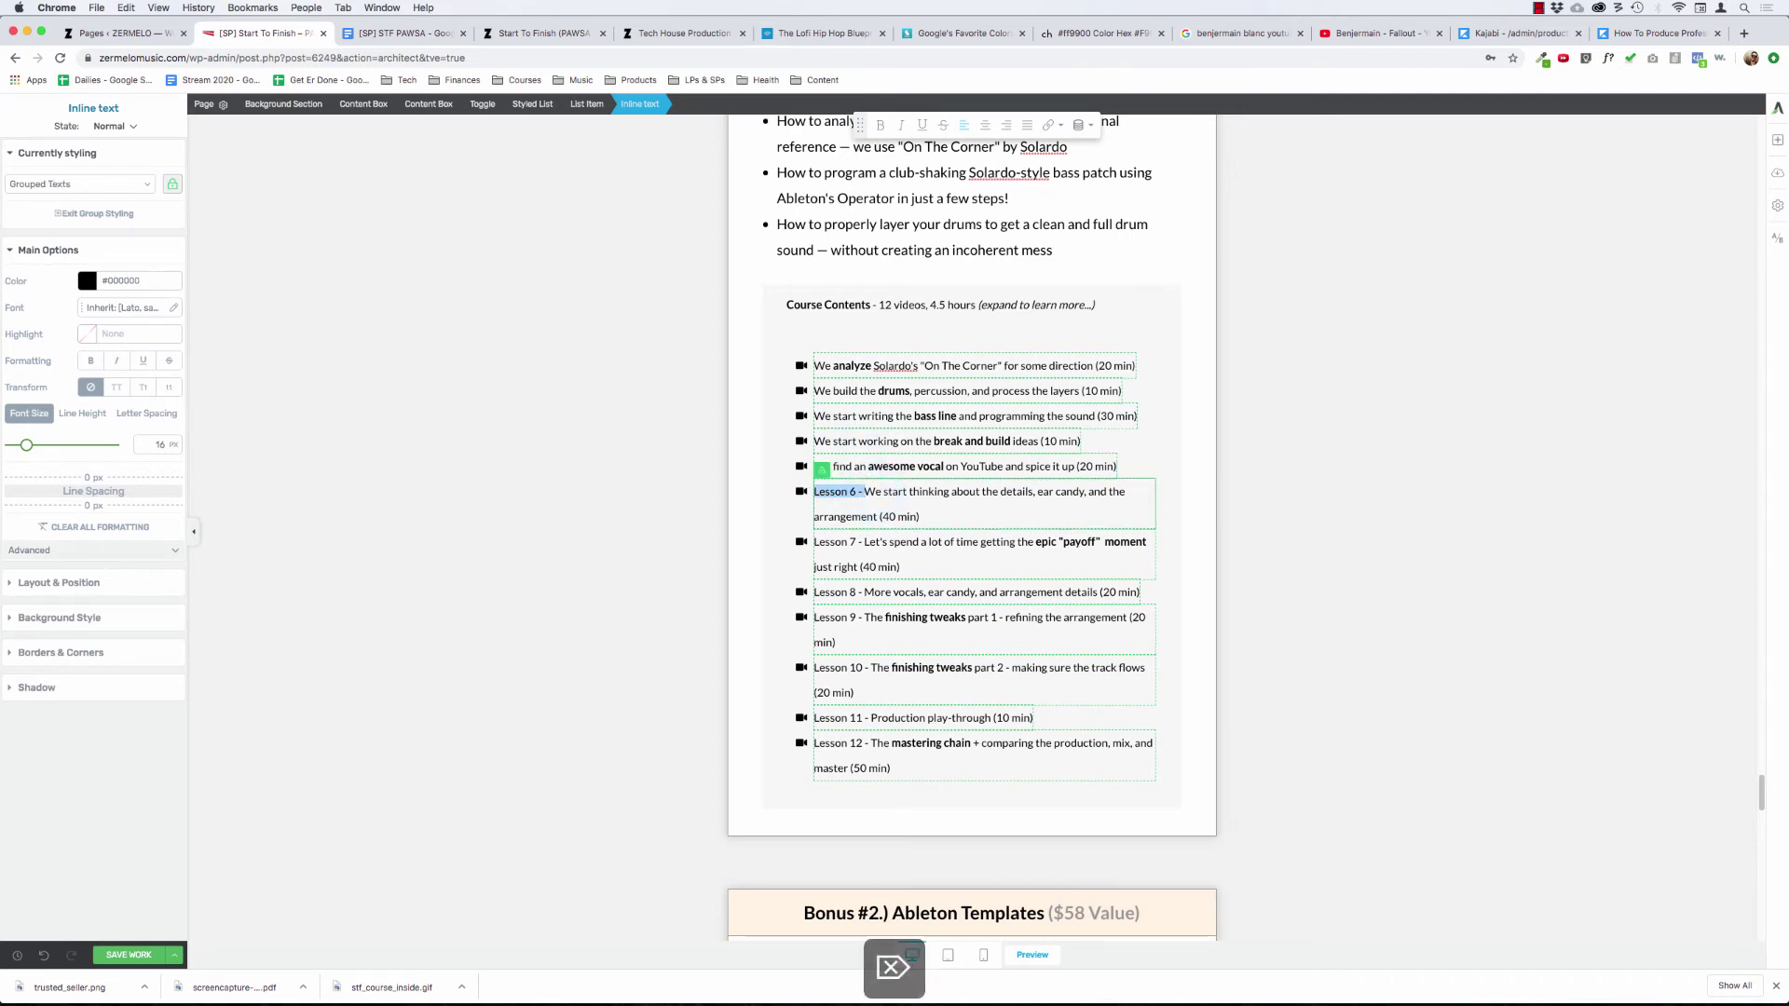
key(BackSpace)
- Replace "start thinking about the" with "dial in the" in the sixth lesson's description
key(alt+Right)
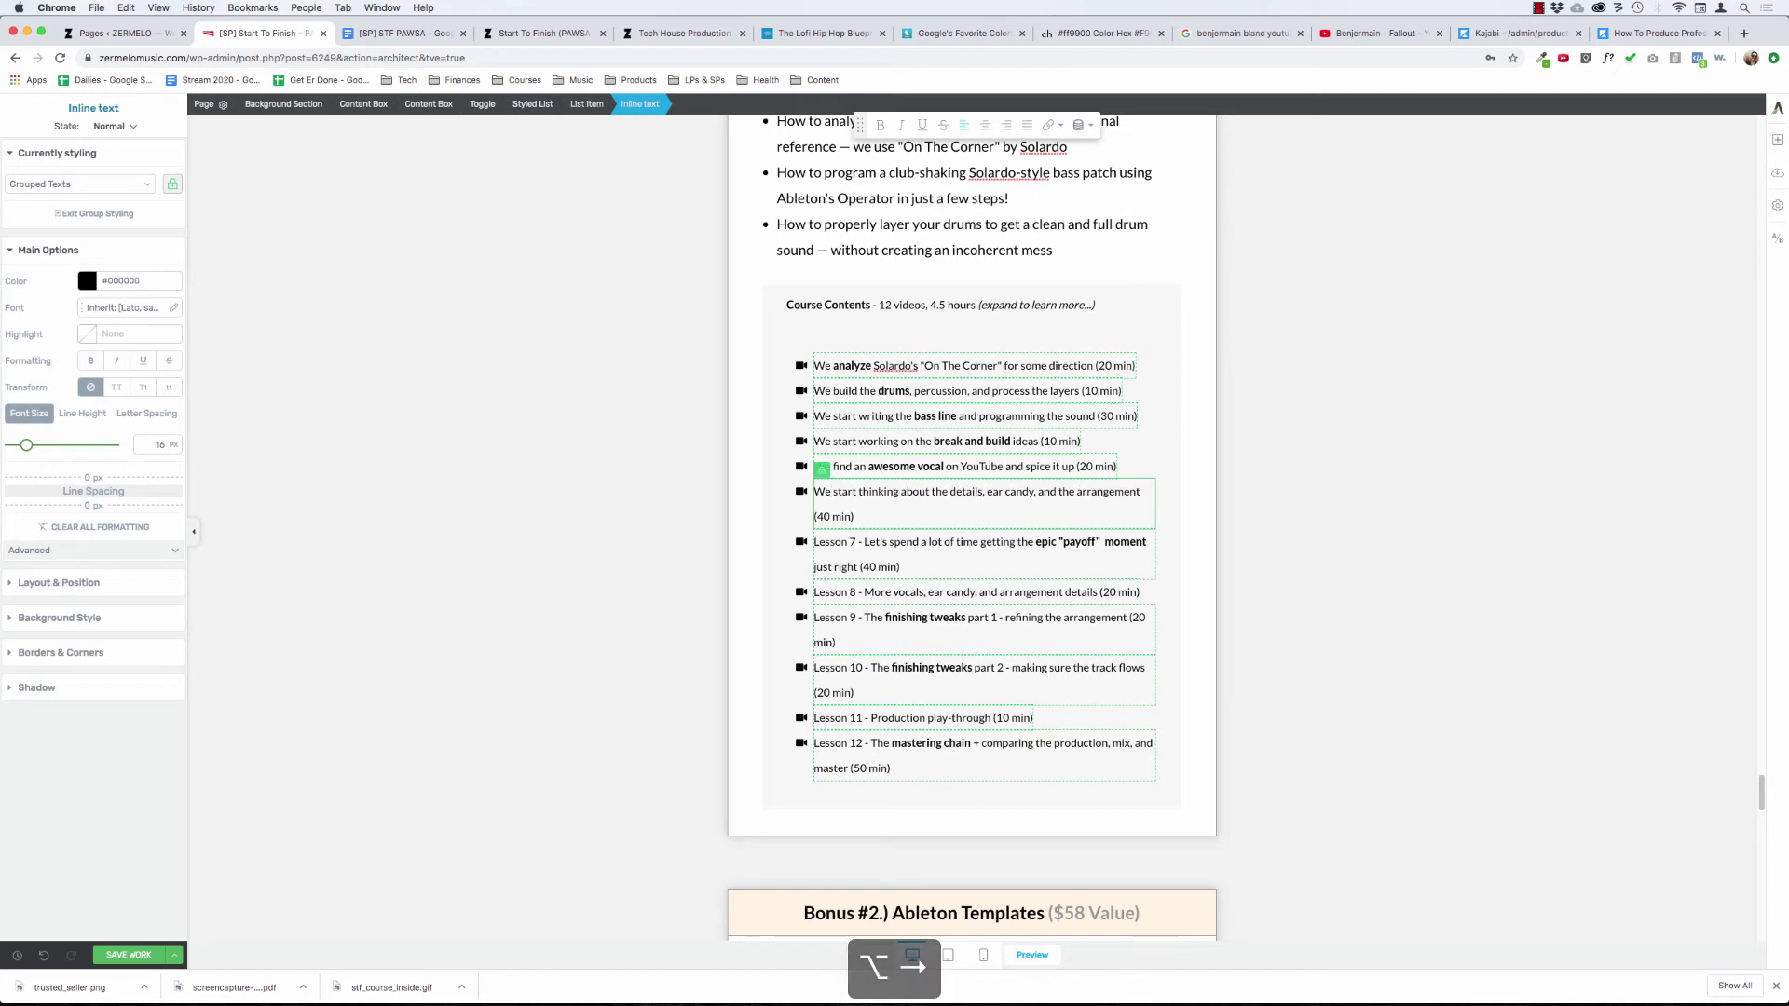
text(dial i)
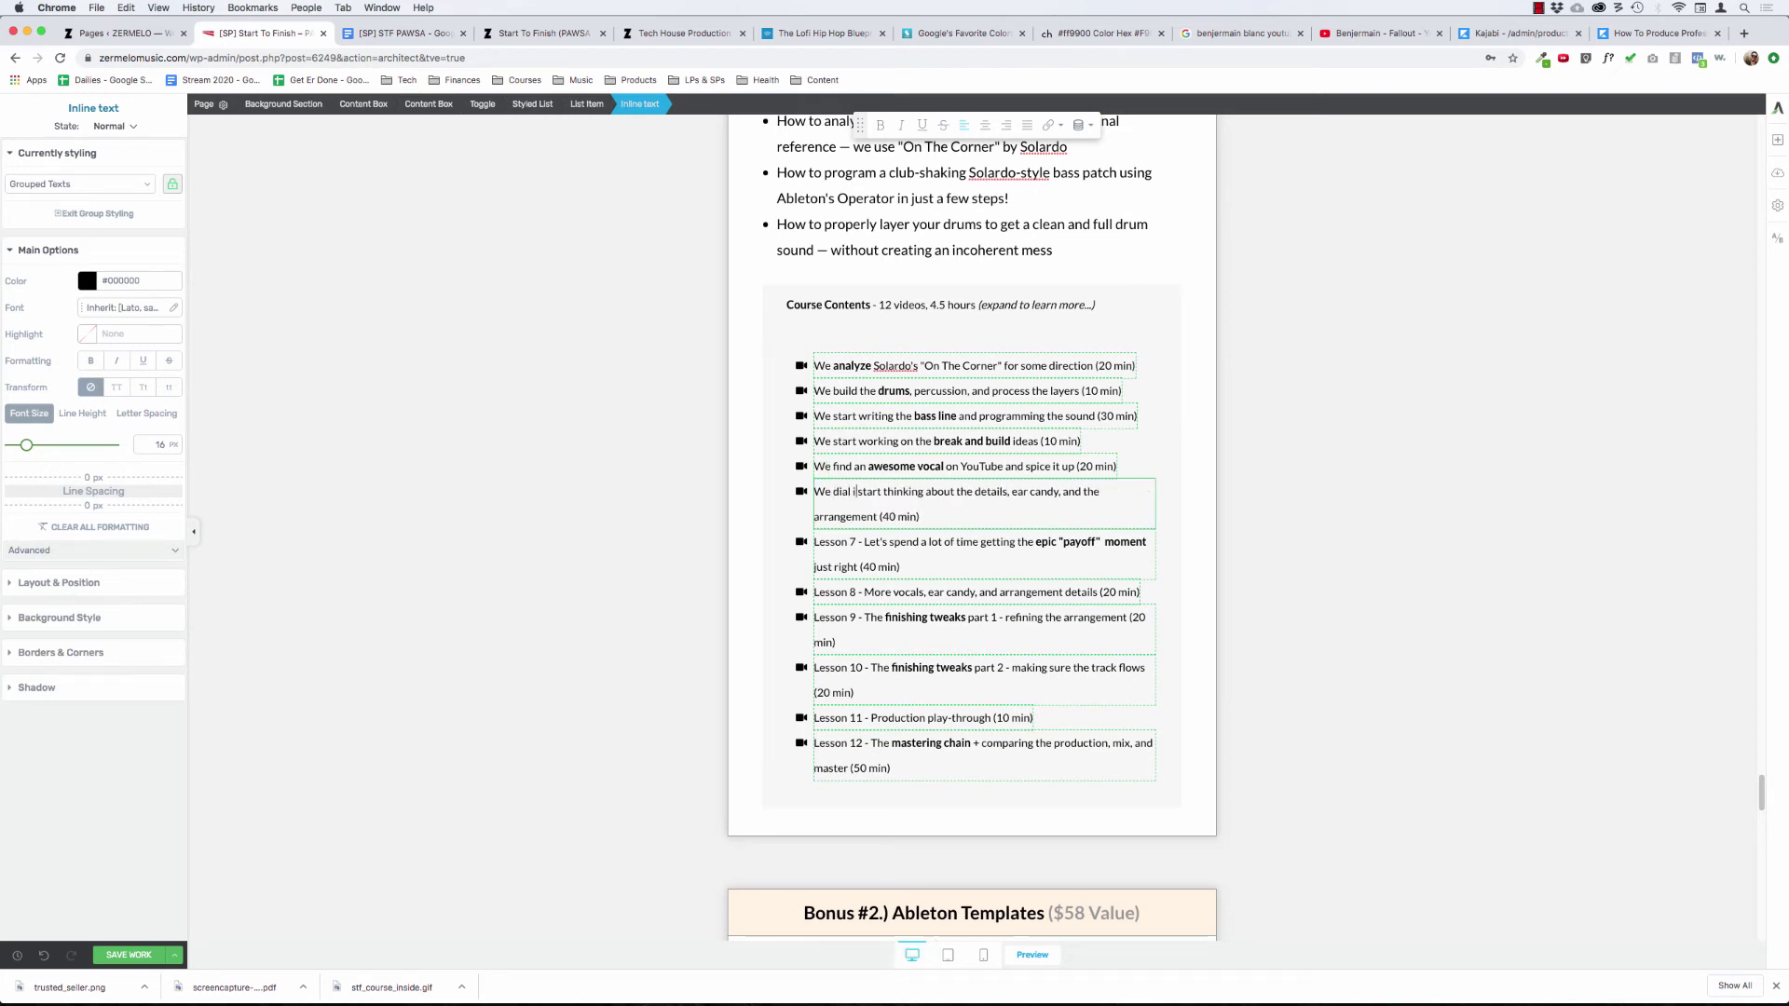
text(n the)
key(alt+shift+Right)
key(alt+shift+Right)
key(alt+shift+Right)
key(alt+shift+Right)
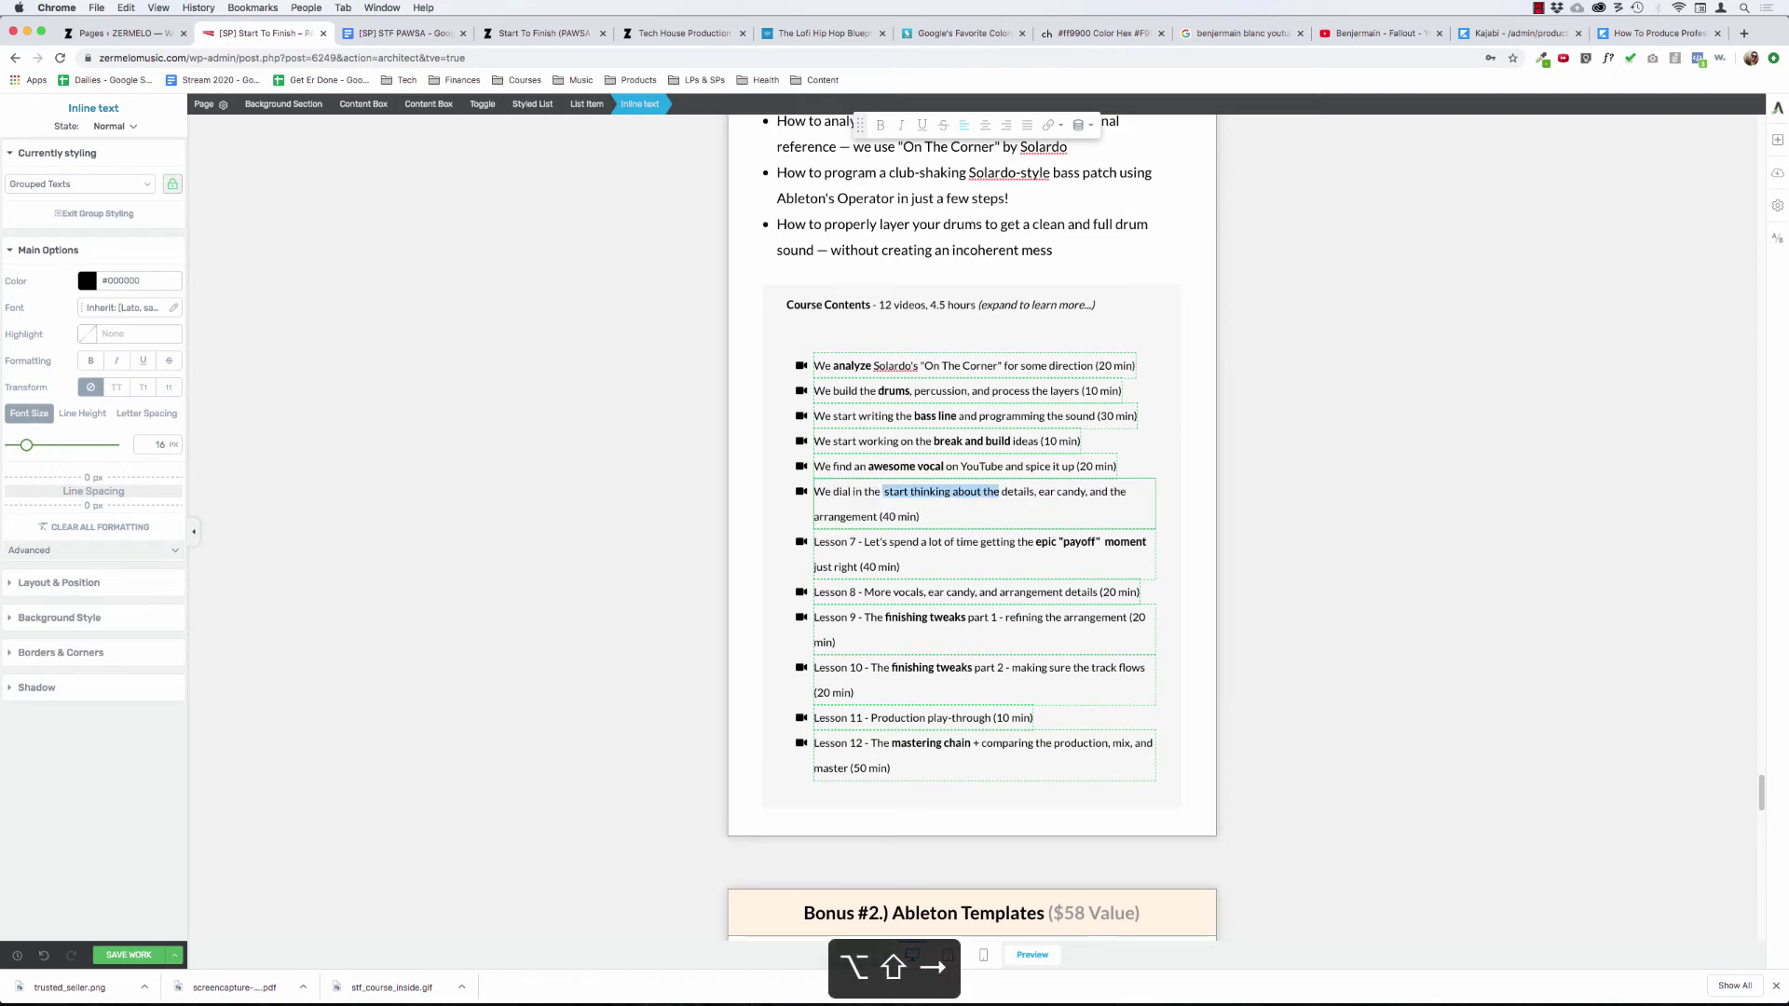
key(BackSpace)
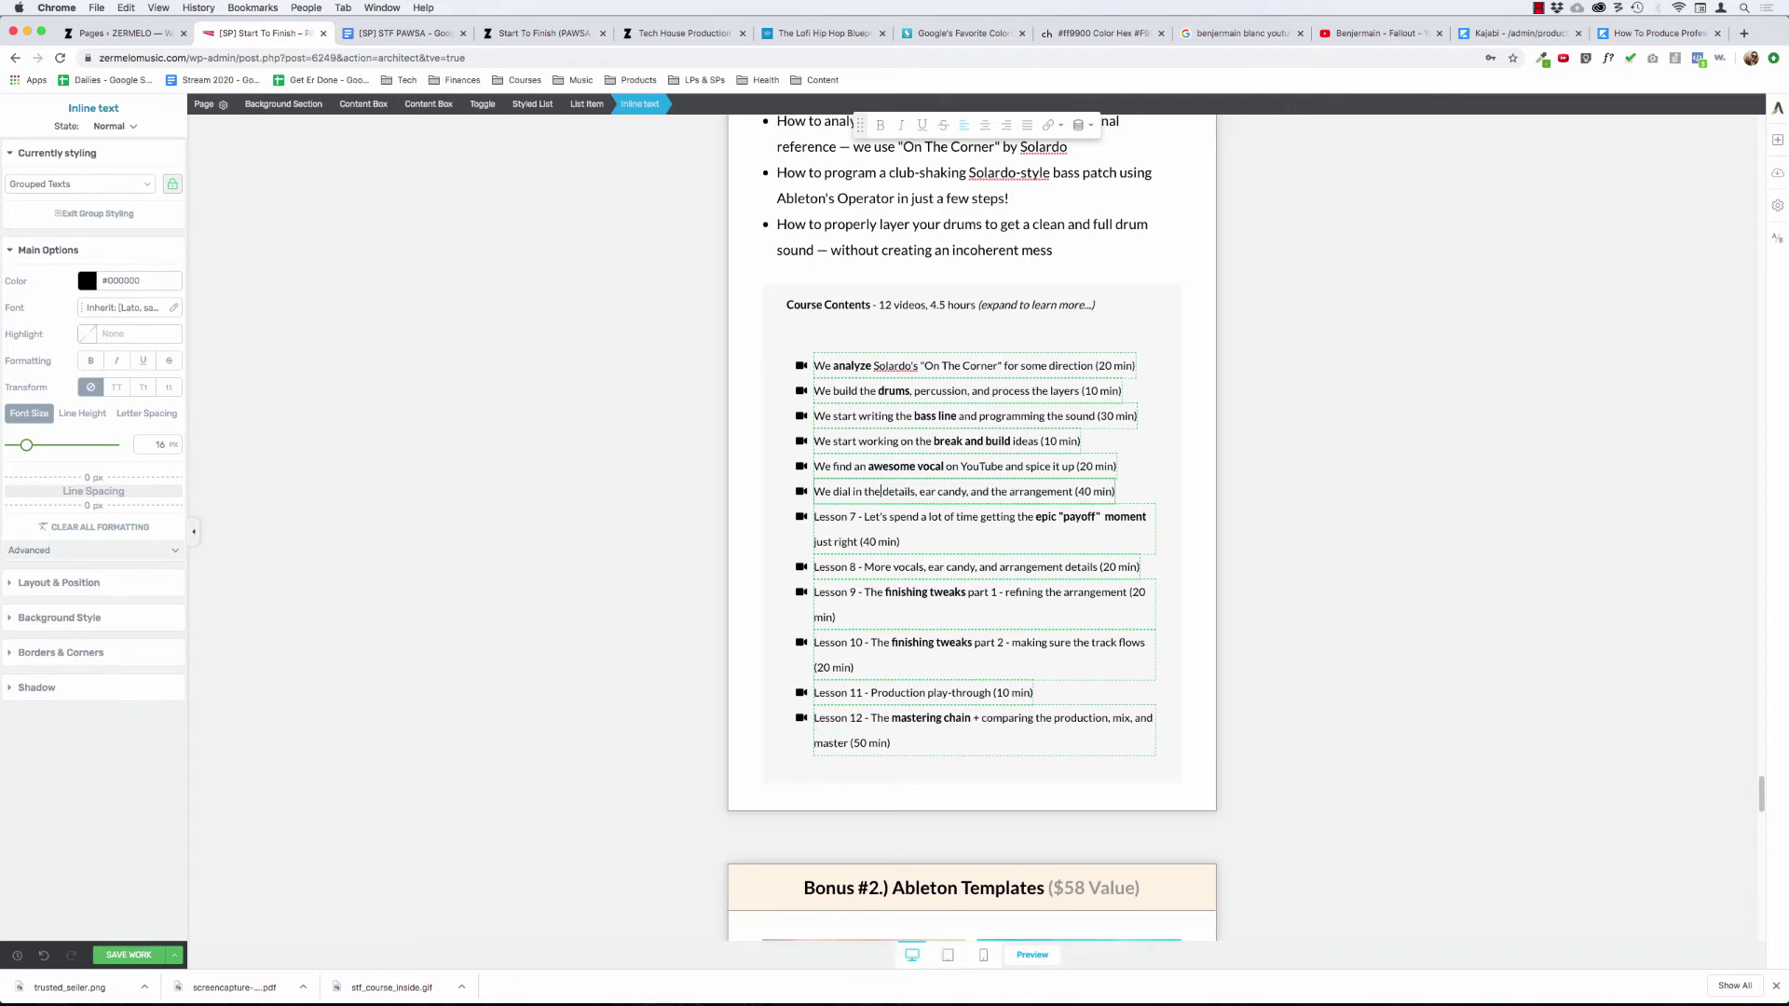
- Insert "full" before "arrangement" in the sixth lesson's description
key(shift)
key(alt+Right)
key(alt+Right)
key(alt+Right)
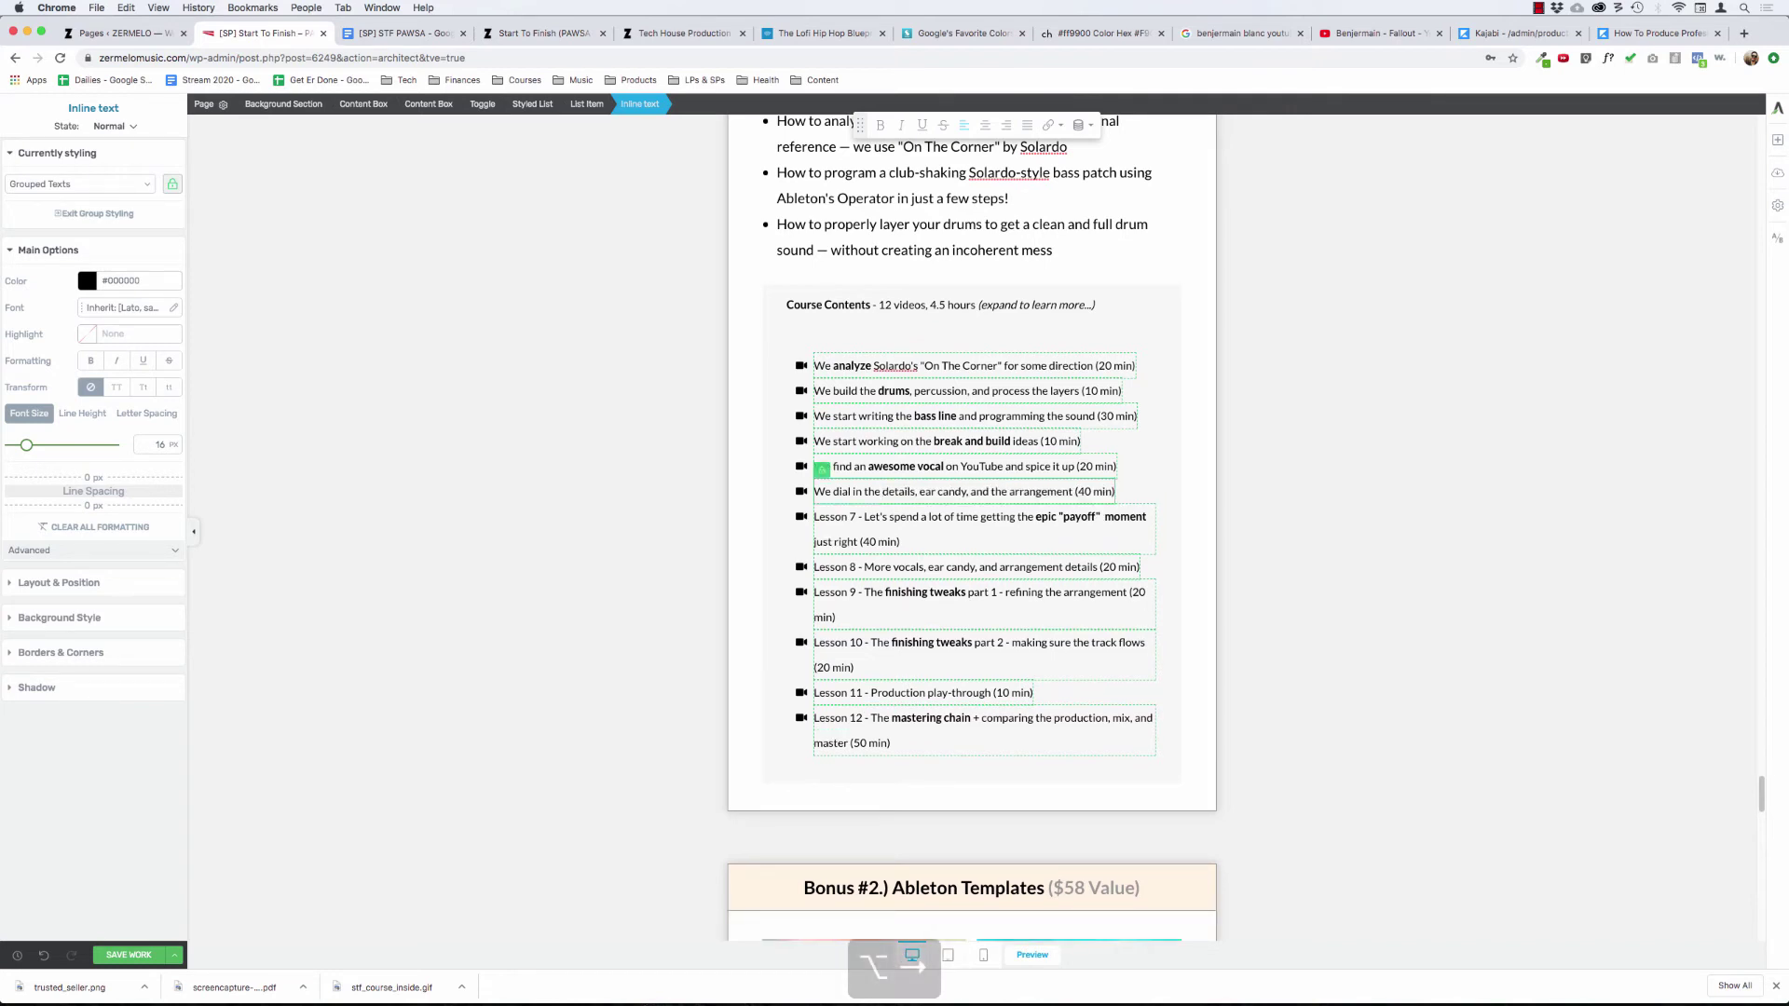
key(alt+Right)
key(alt+Right)
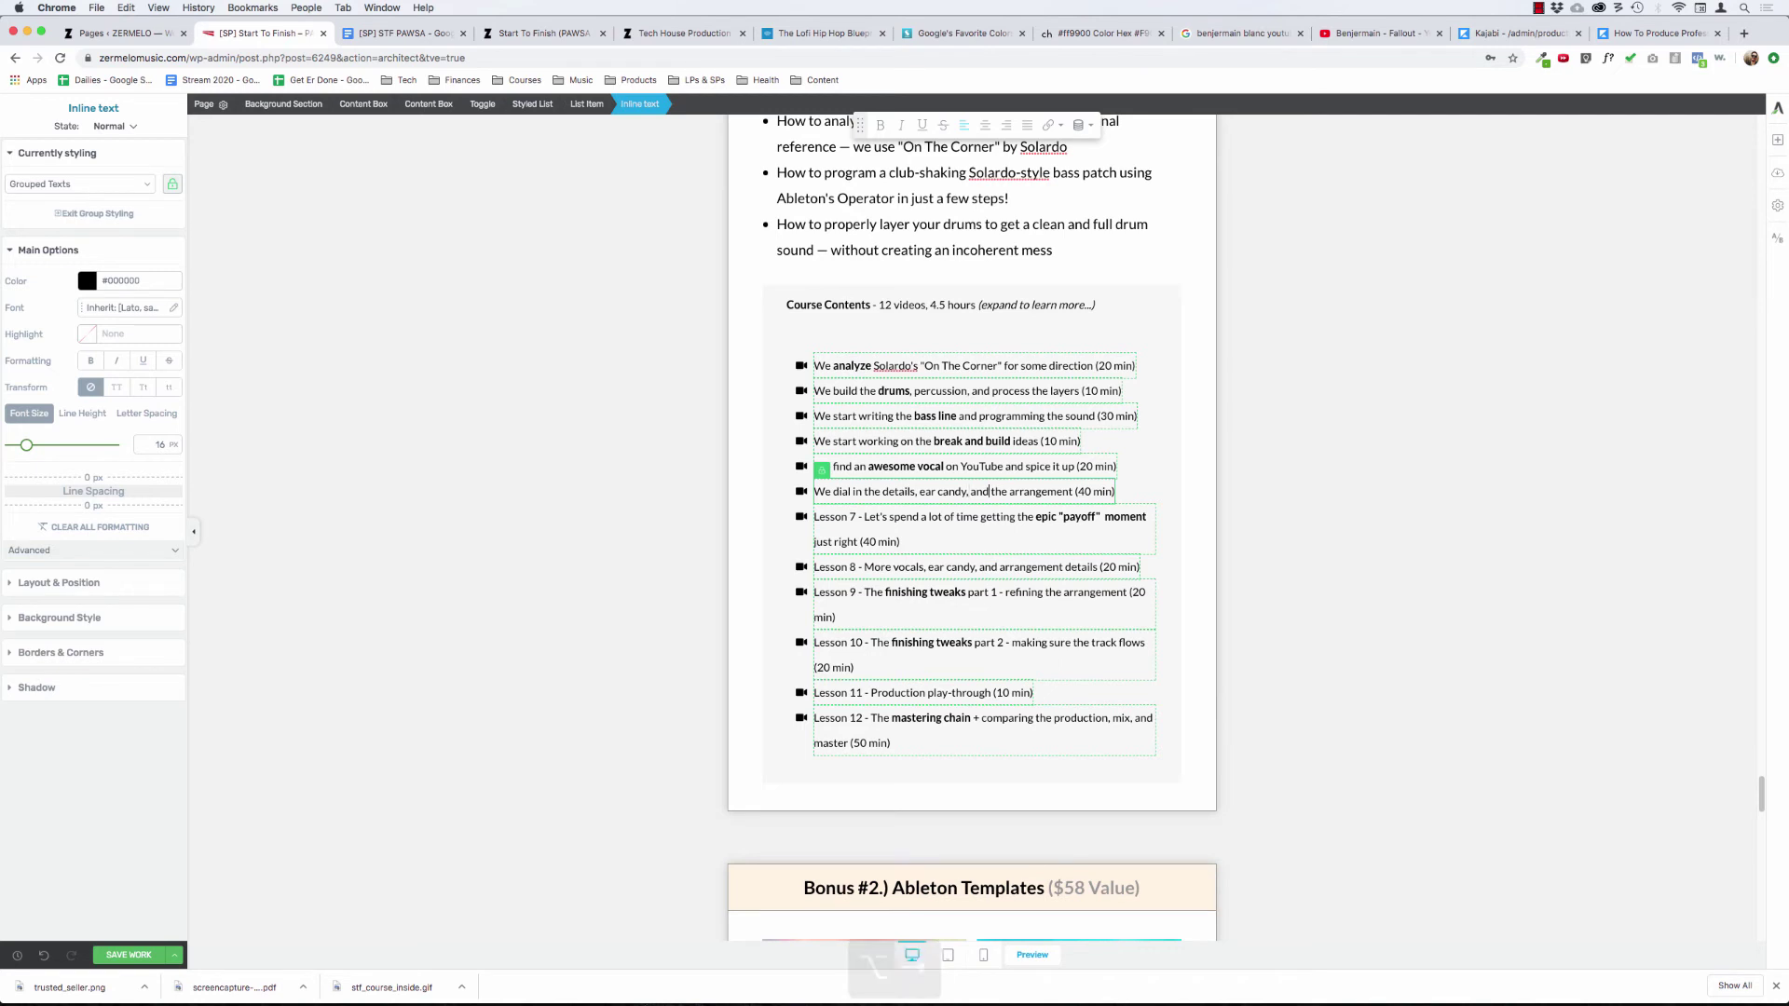
text(full)
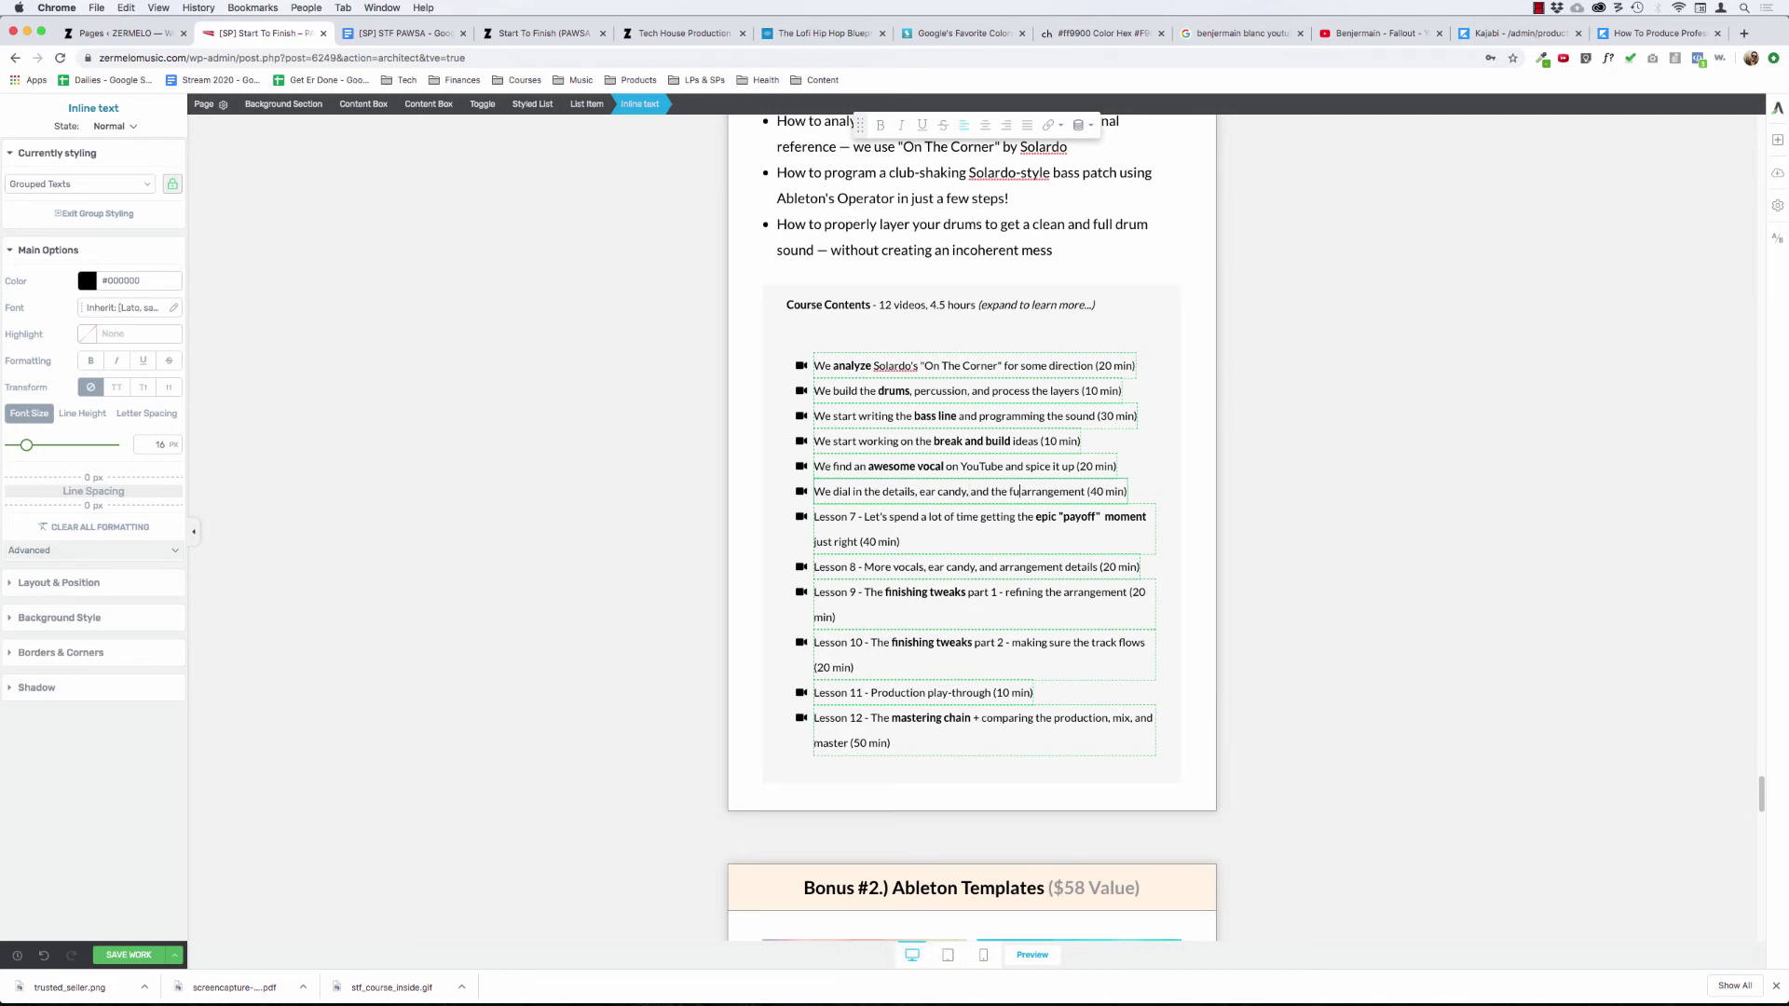
- Remove the "Lesson 7 - " prefix from the seventh lesson's description
click(858, 522)
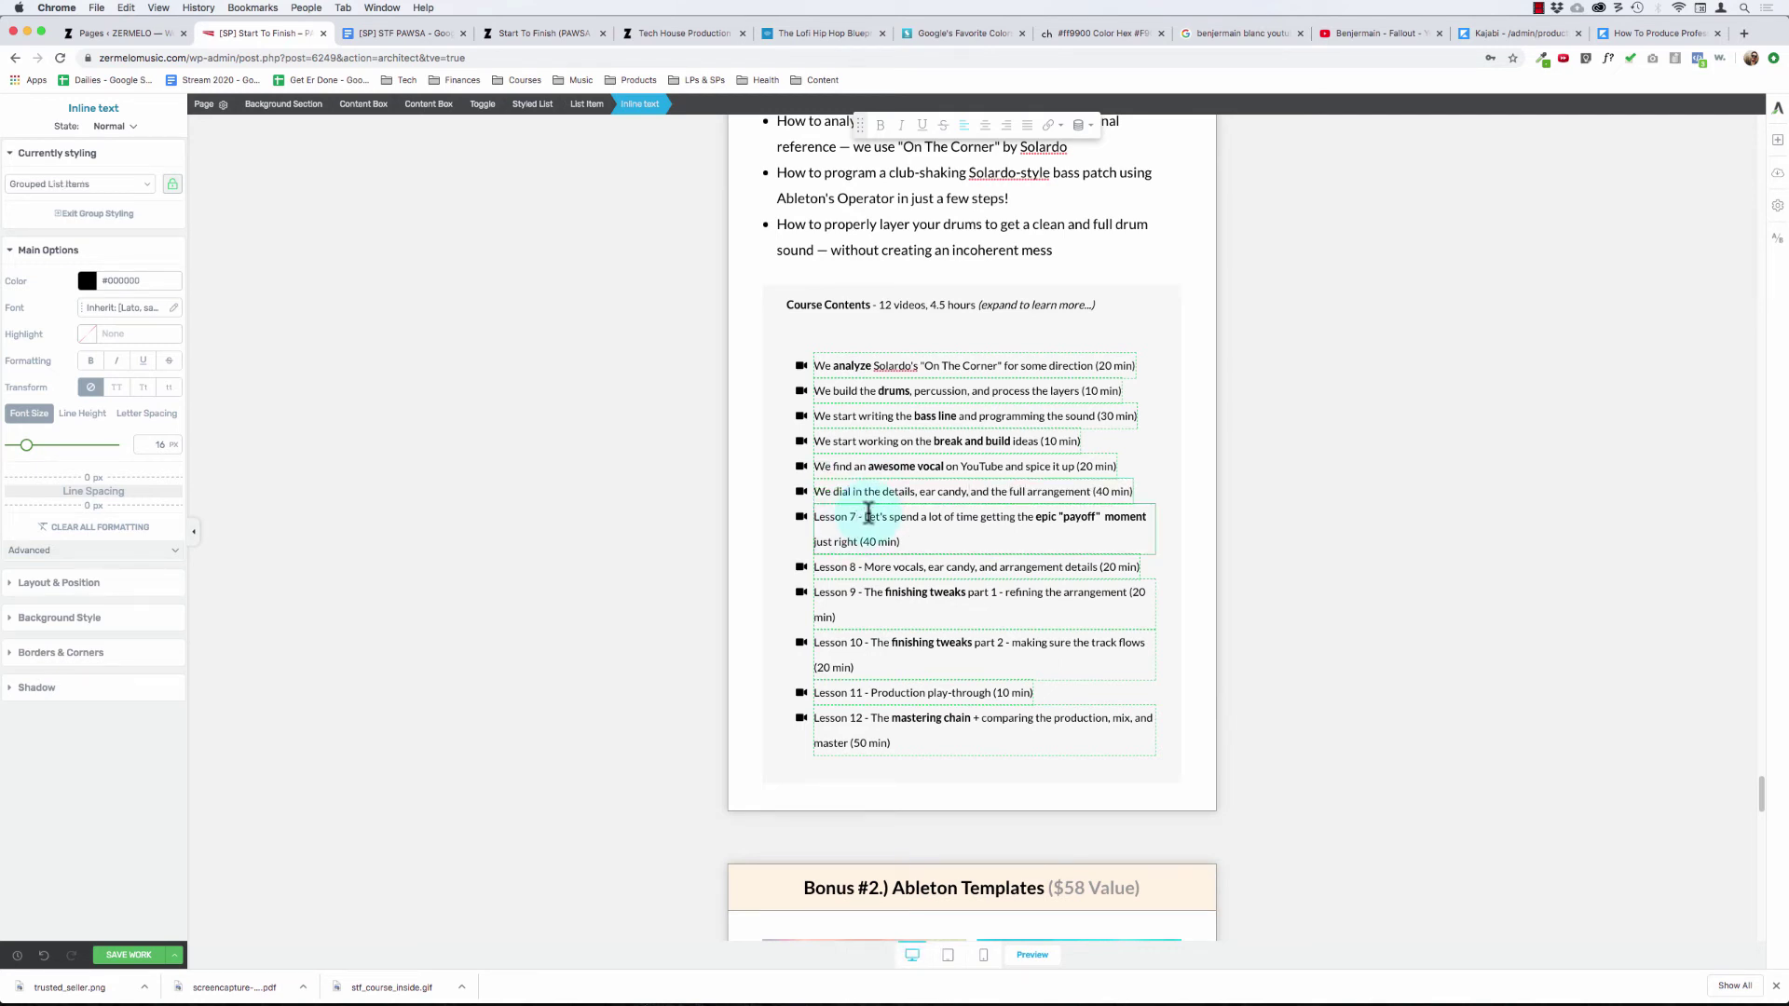
click(868, 514)
key(shift+super+Left)
key(BackSpace)
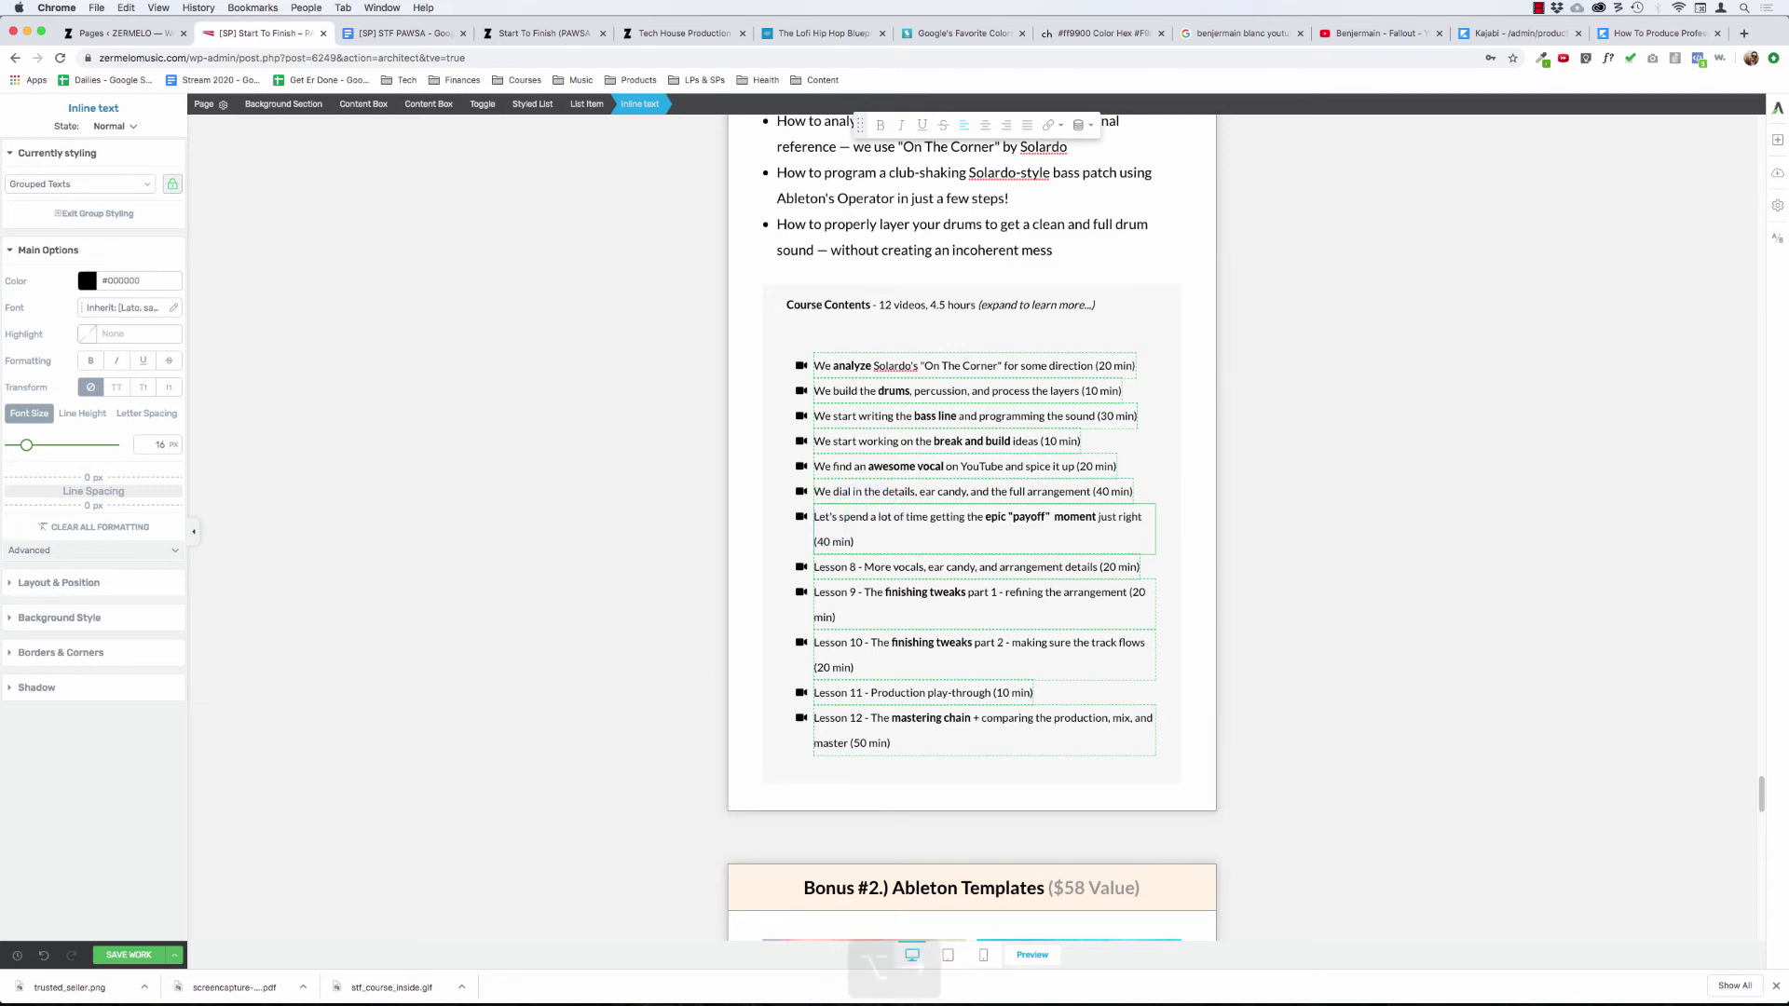
- Replace "Let's spend a lot of time getting the" with "We tweak the" in the seventh lesson's description
key(alt+Right)
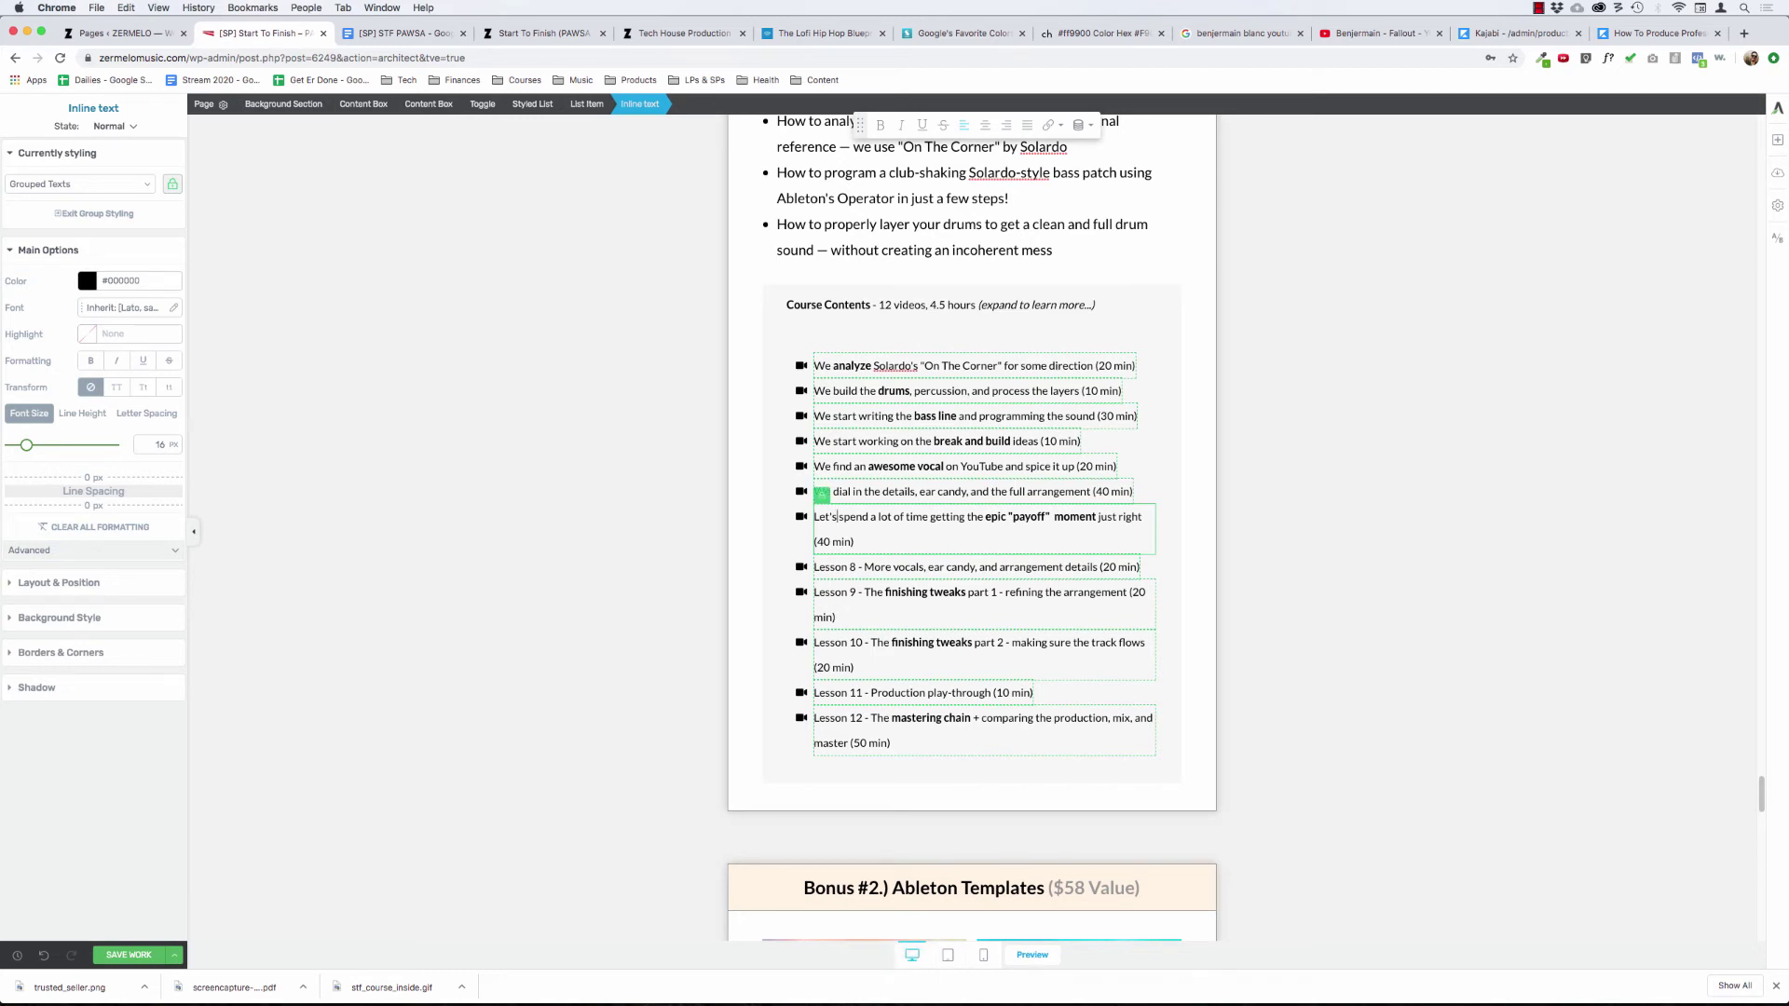
key(alt+Left)
text(We )
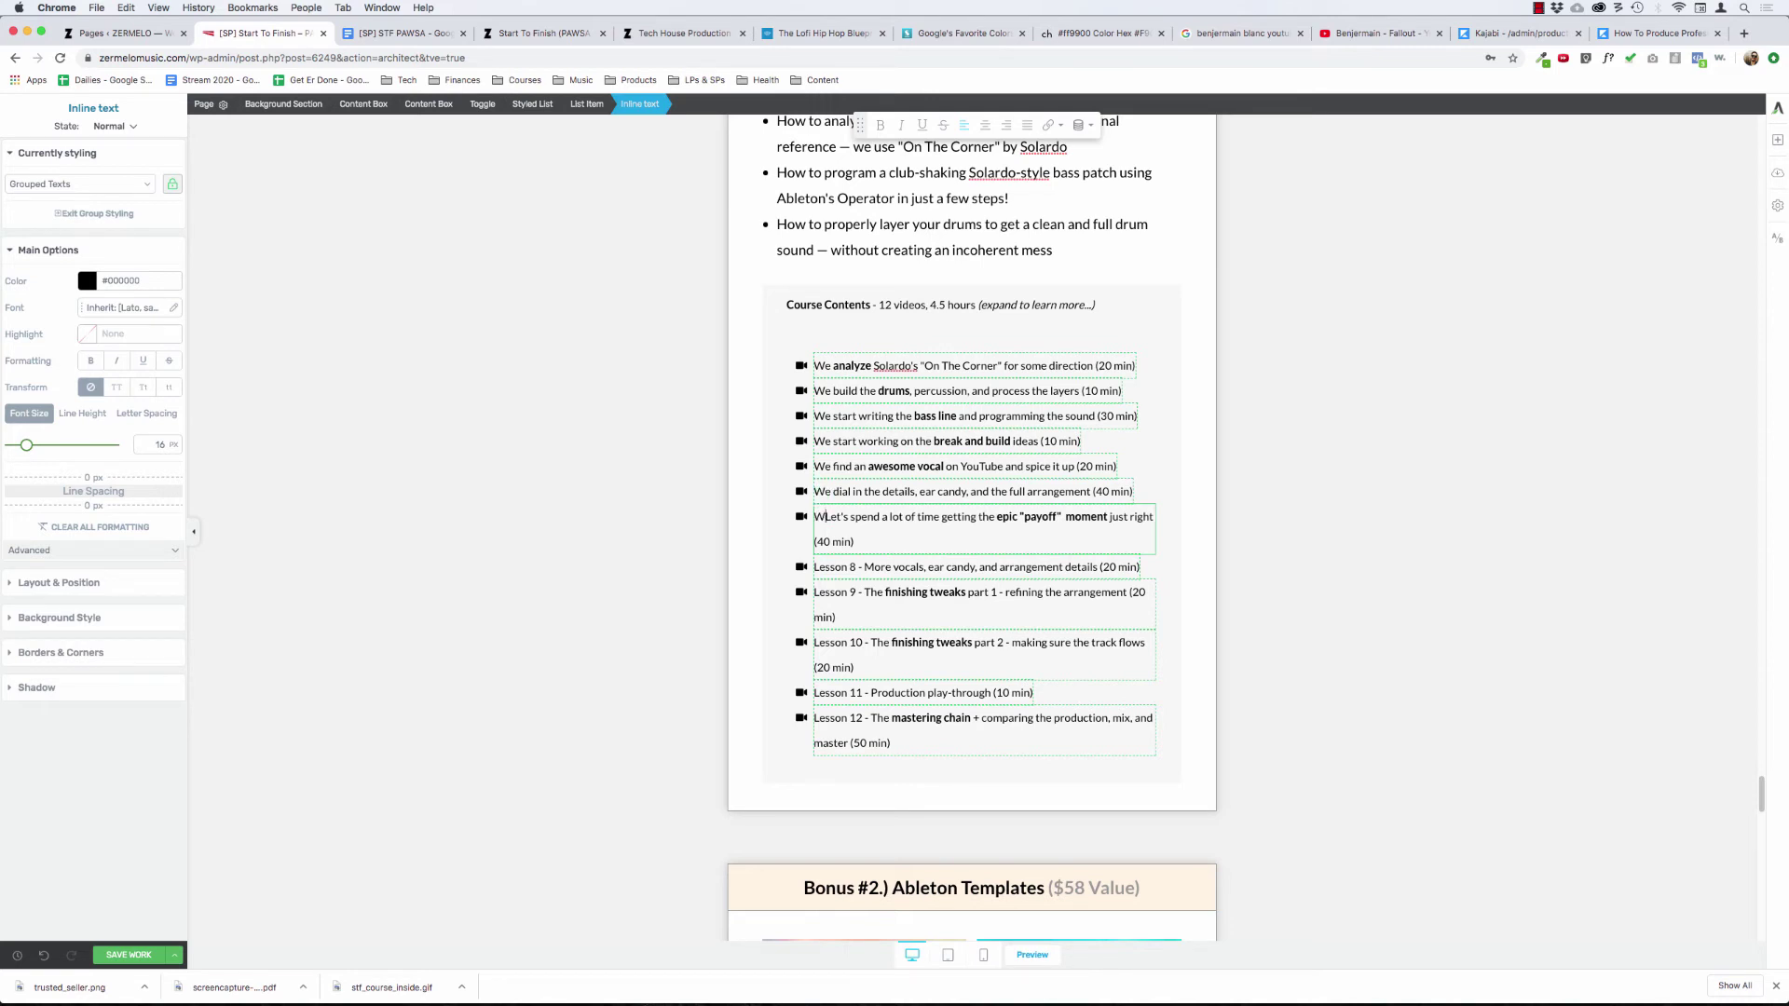
text(tweak the)
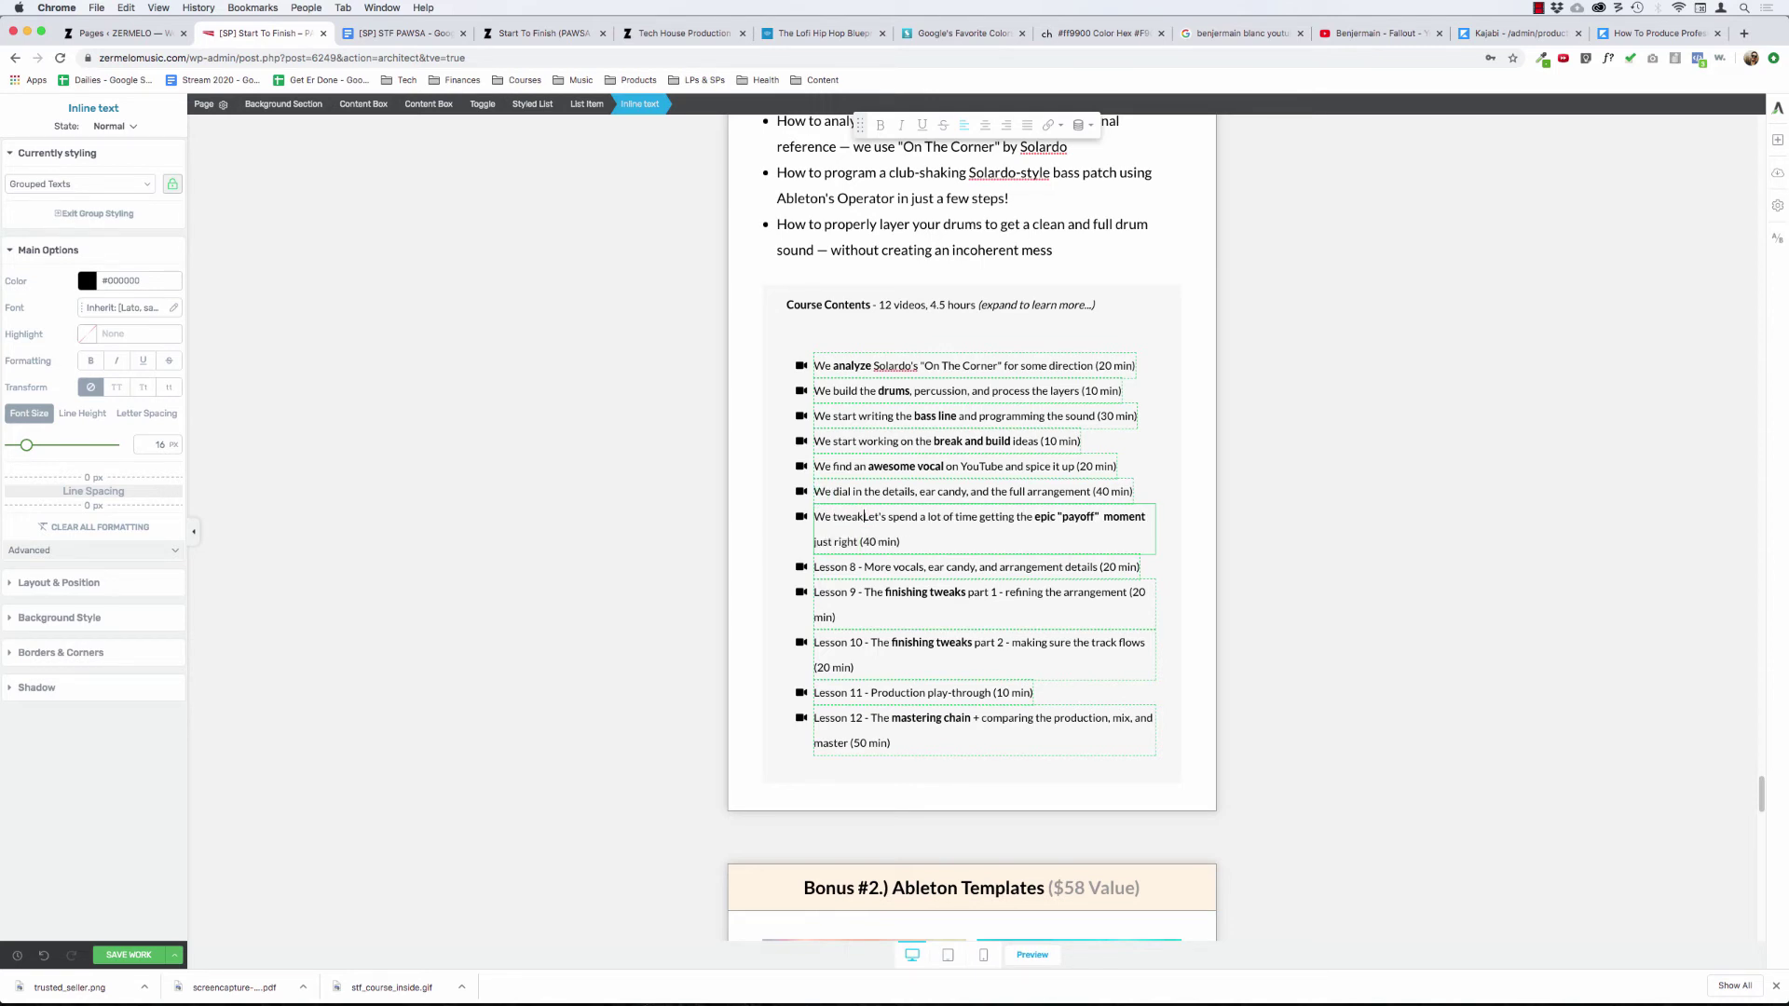
key(alt+shift+Right)
key(alt+shift+Right)
key(alt+shift+Right)
key(alt+shift+Right)
key(alt+shift+Right)
key(alt+shift+Right)
key(alt+shift+Right)
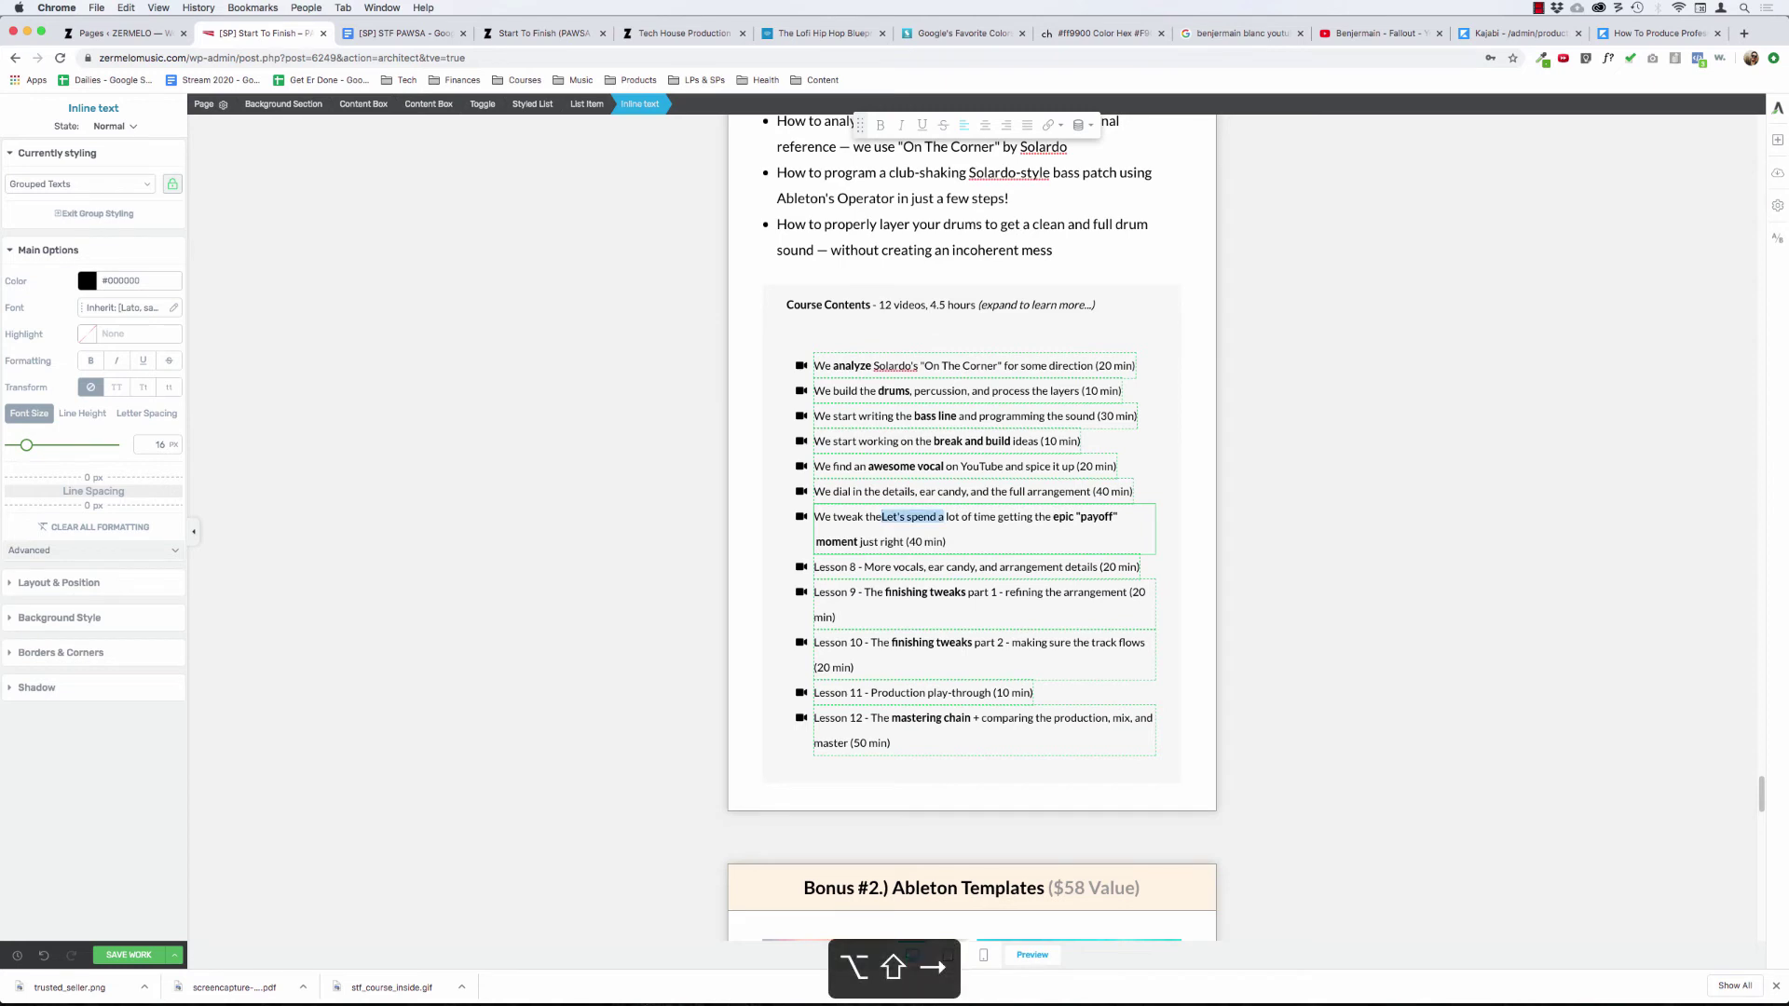
key(alt+shift+Right)
key(BackSpace)
key(alt+Right)
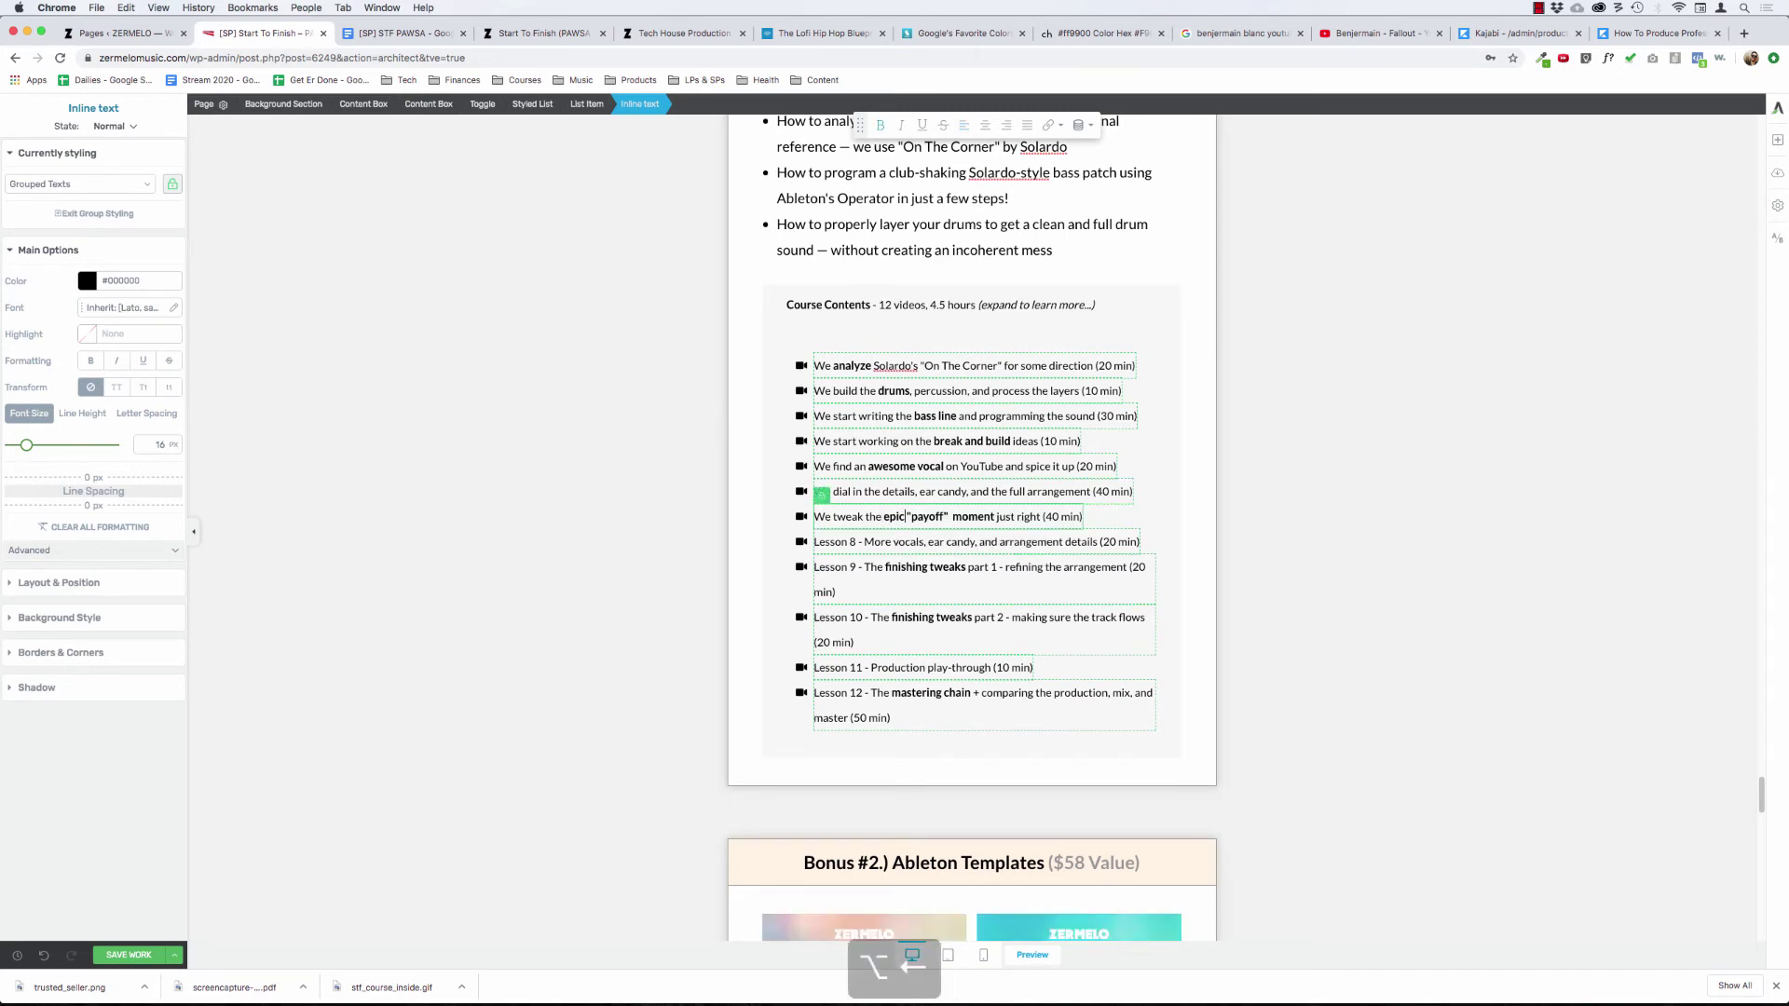
- Delete "epic" before "payoff" in the seventh lesson's description
key(alt+Left)
key(alt+shift+Right)
key(BackSpace)
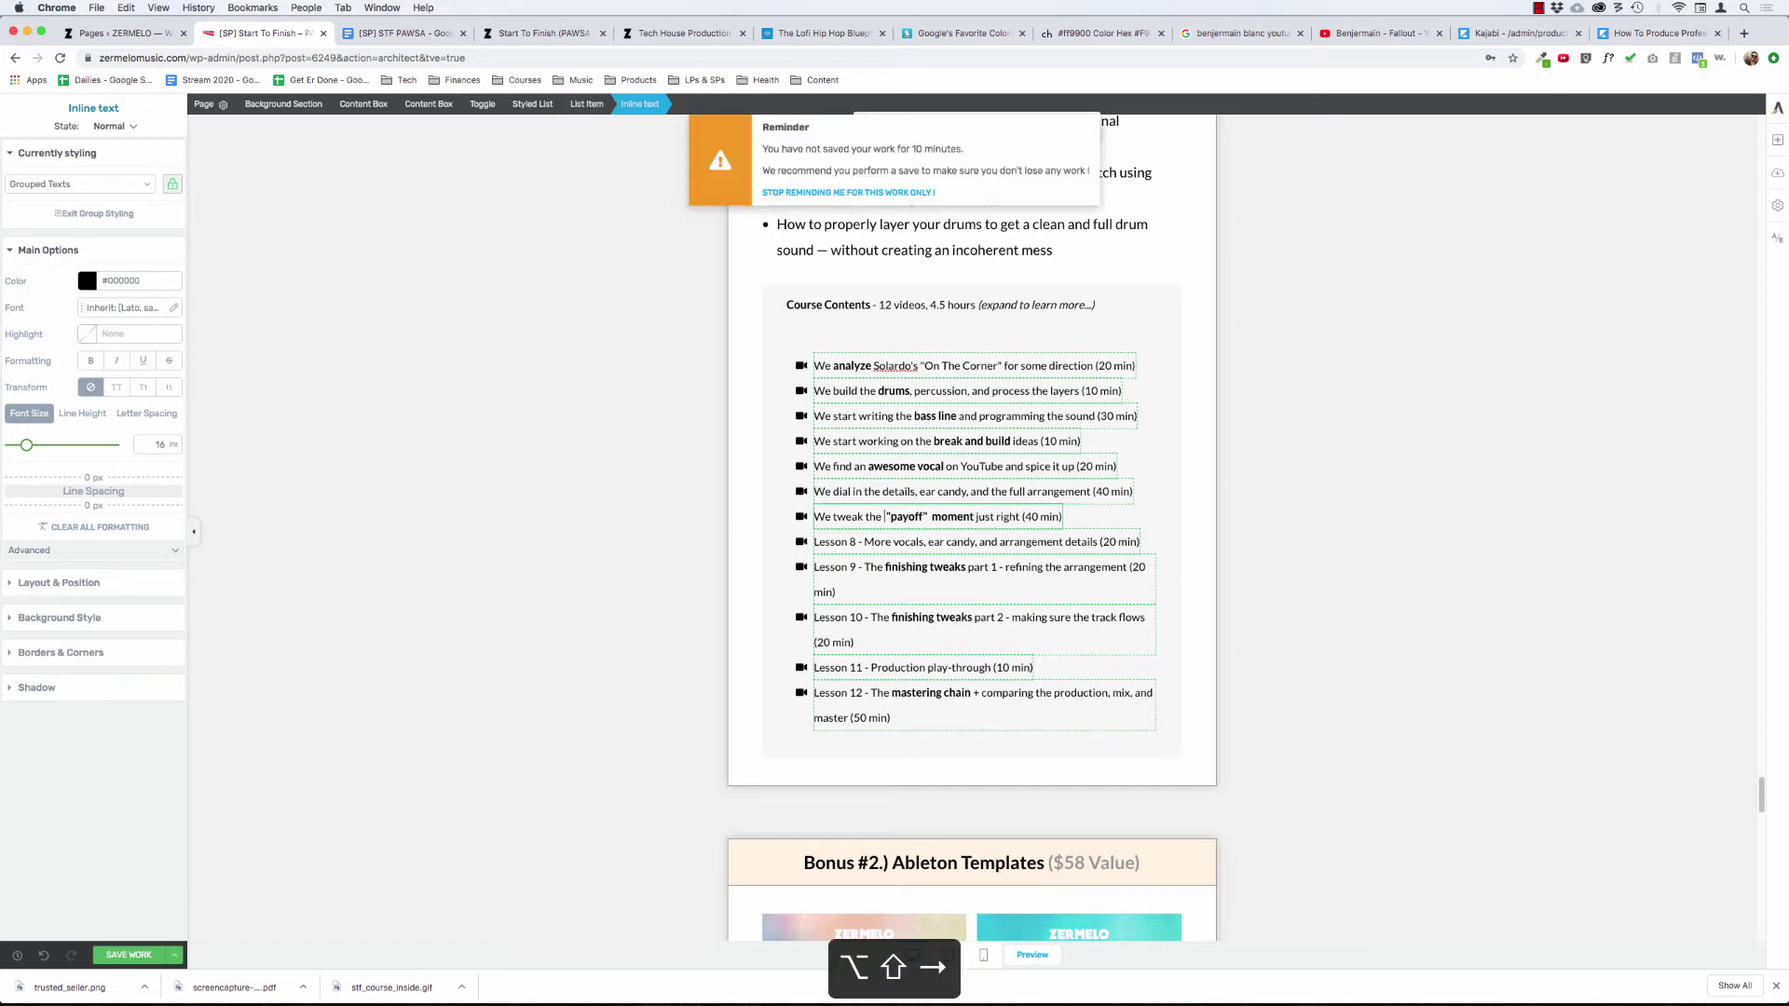
- Replace "just right" with "until it's perfect" in the seventh lesson's description
key(alt+Right)
key(alt+Right)
key(alt+Left)
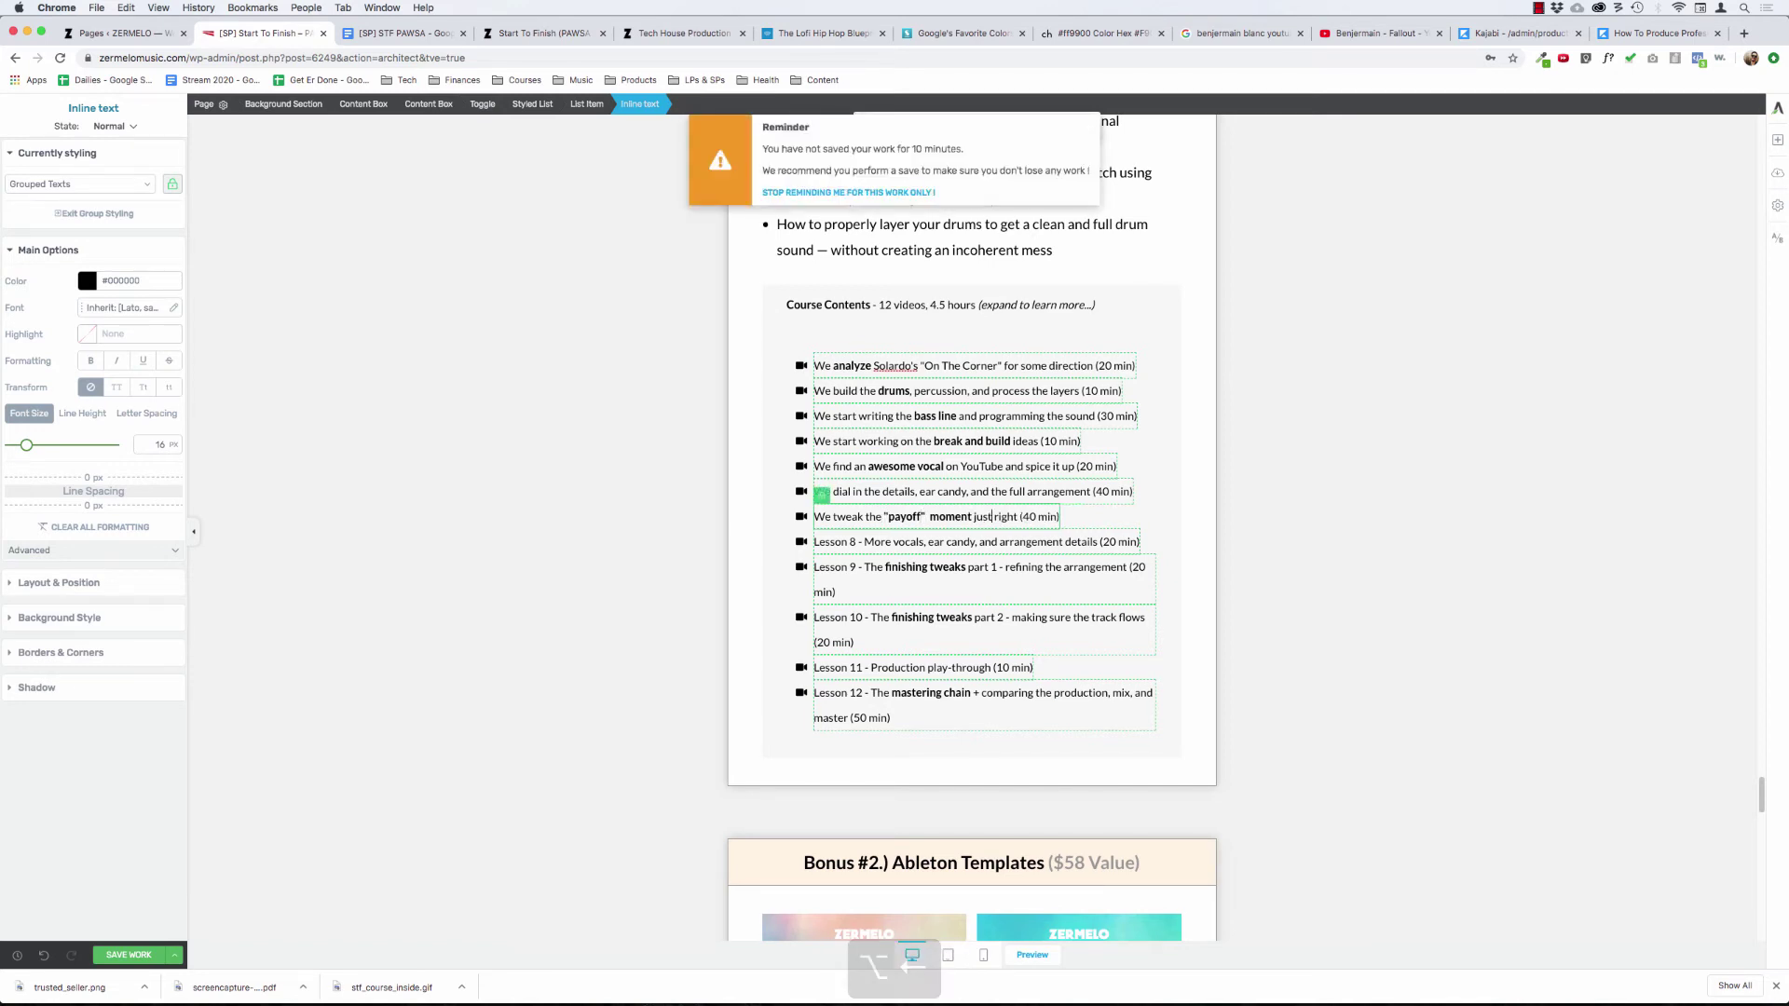
text(until it )
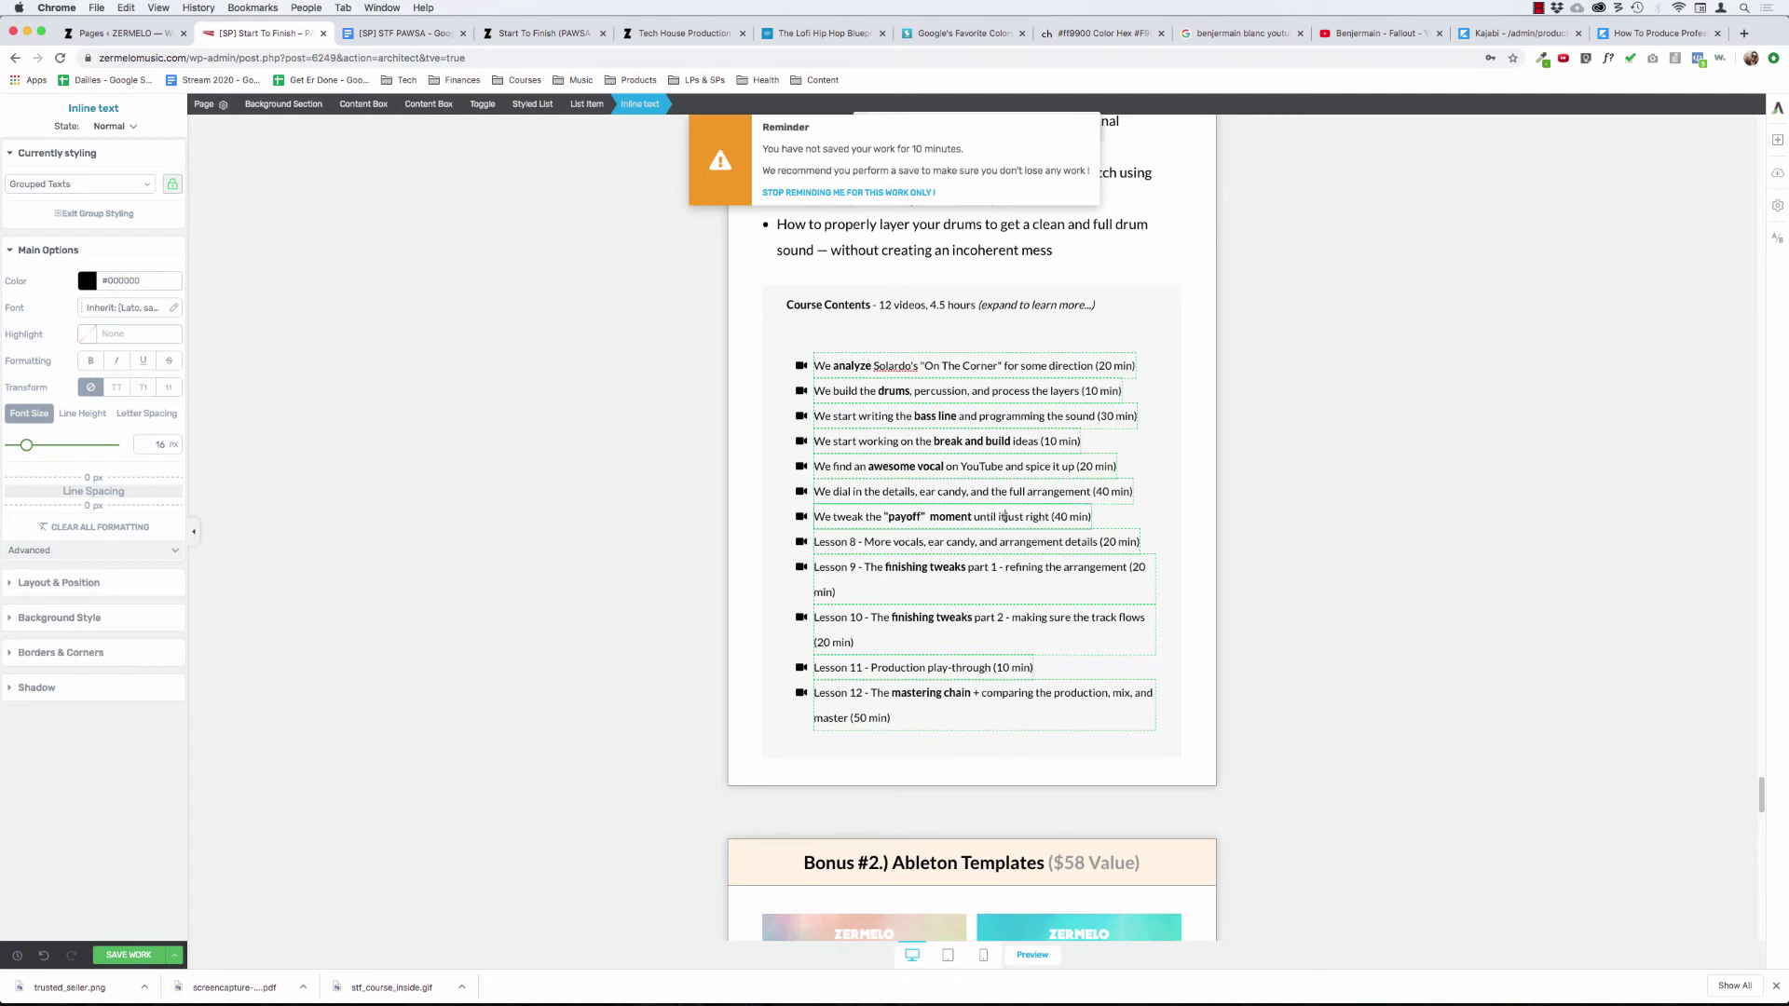
text('s perfect)
key(alt+BackSpace)
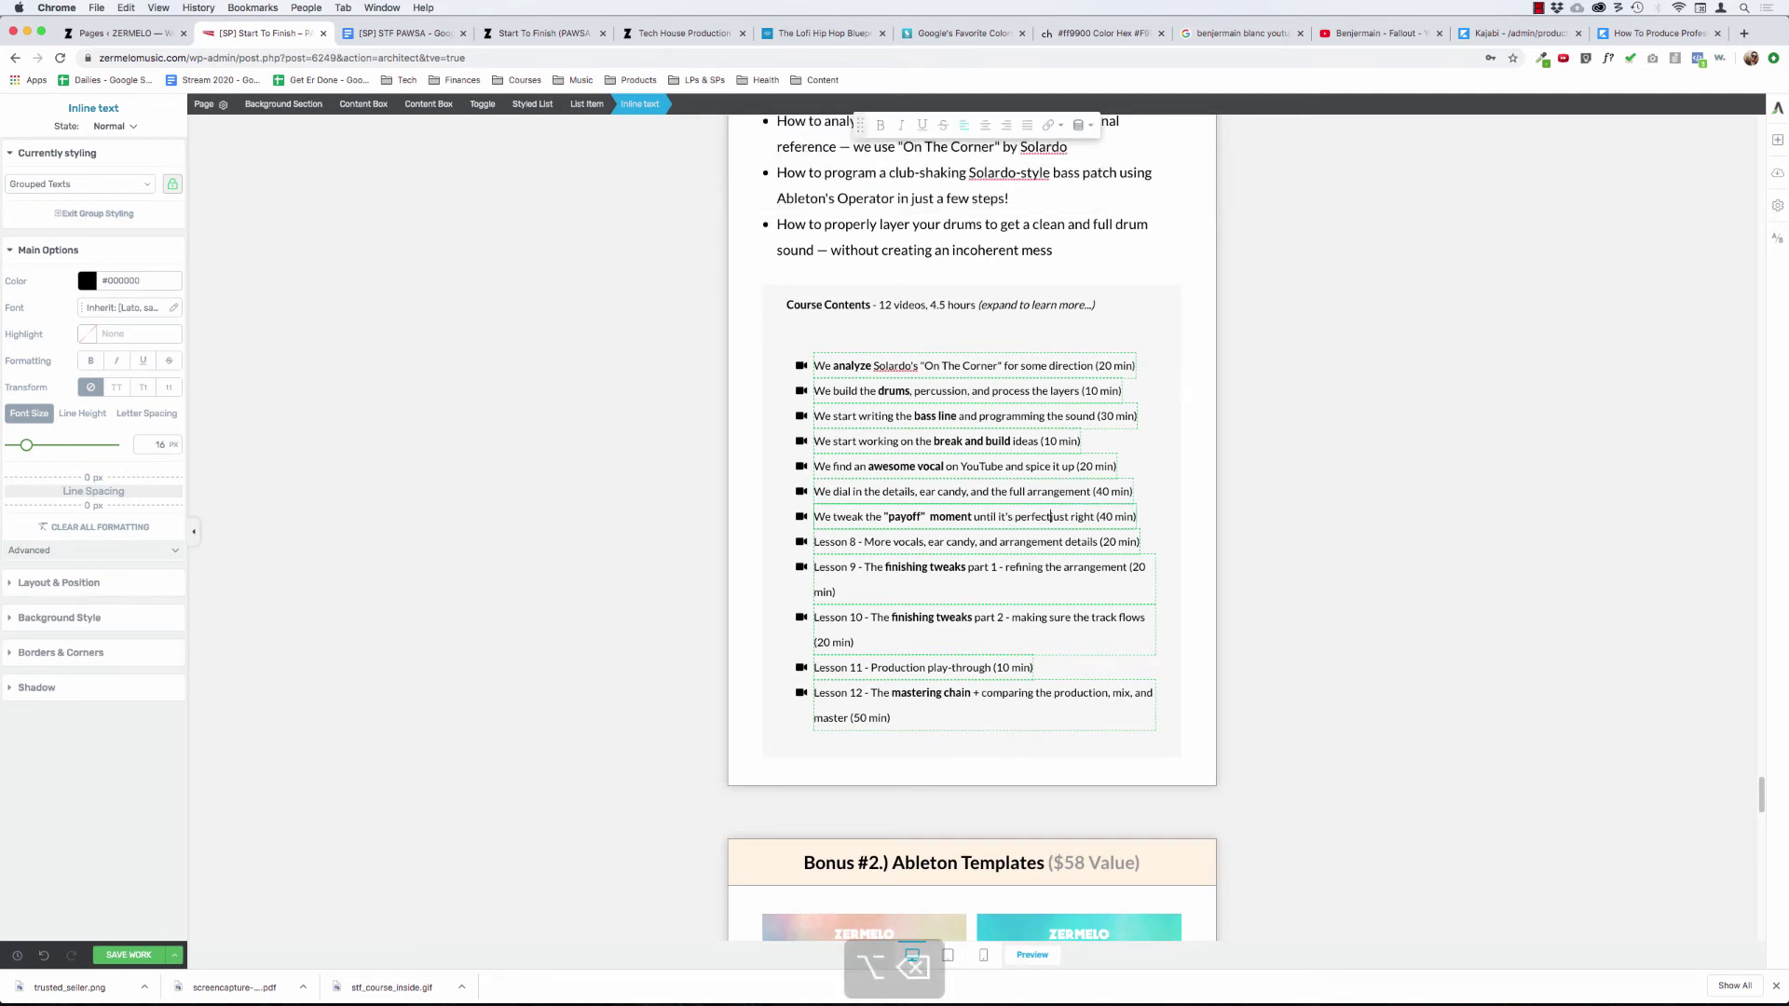
text(perfe)
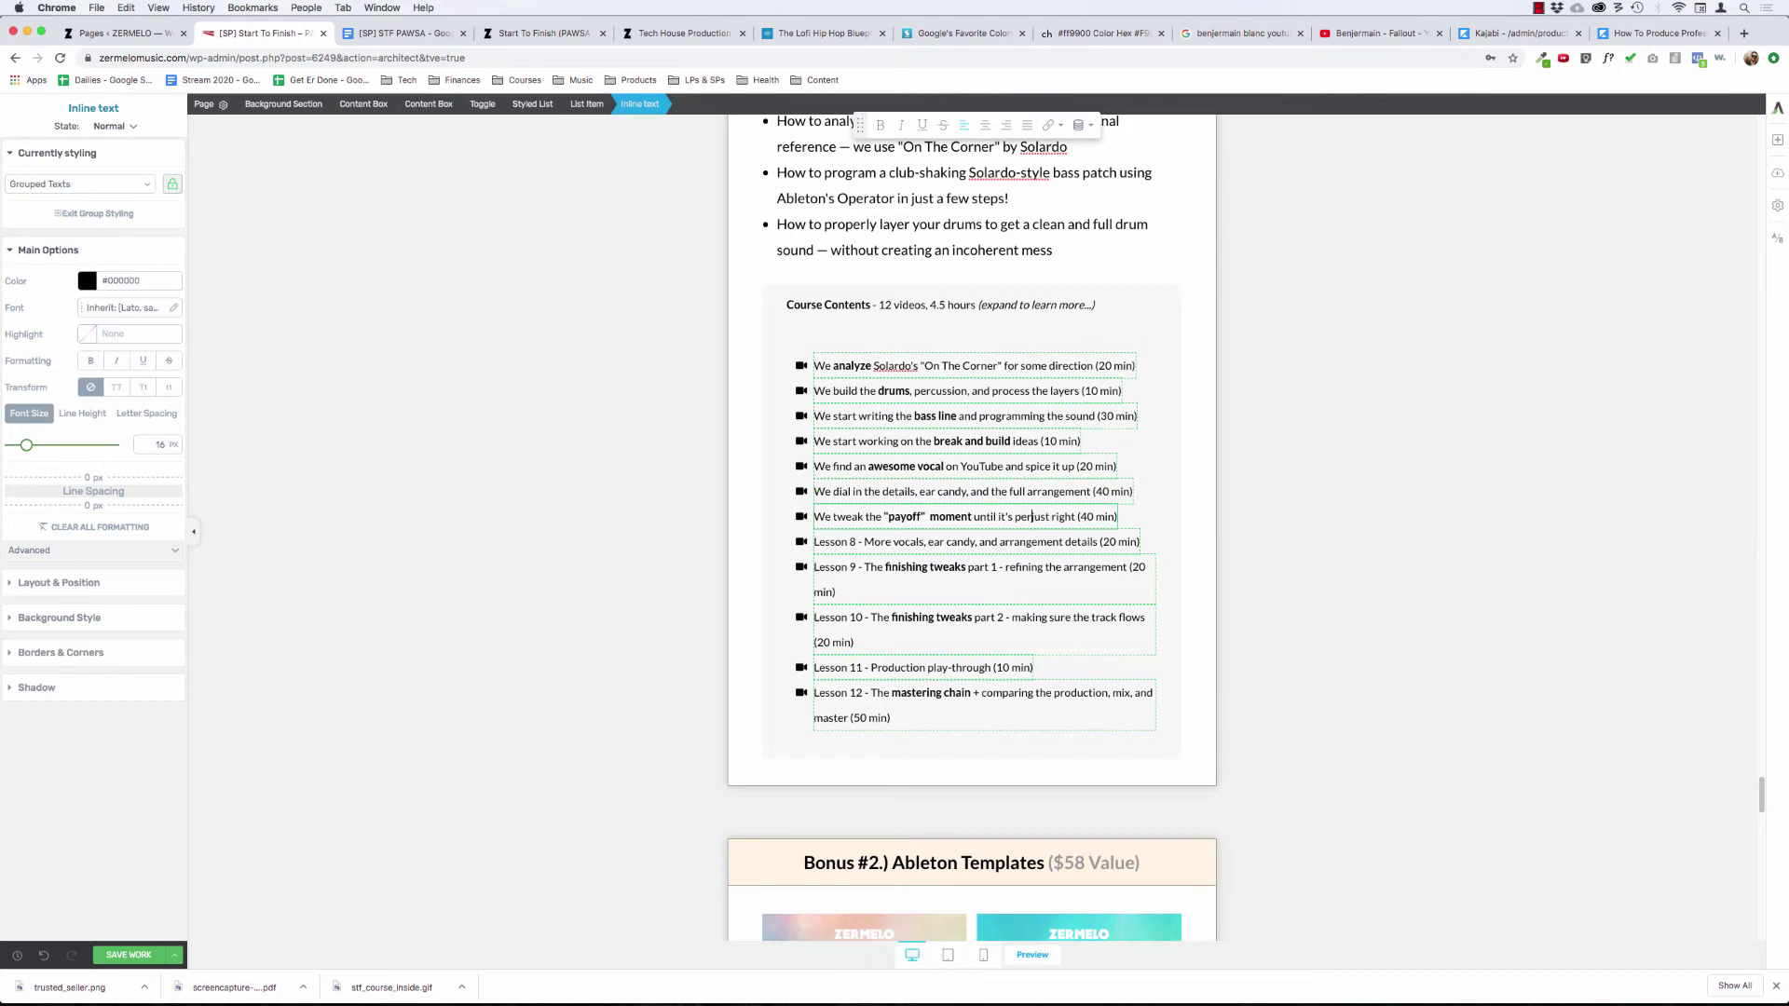
key(alt+shift+Right)
key(alt+shift+Right)
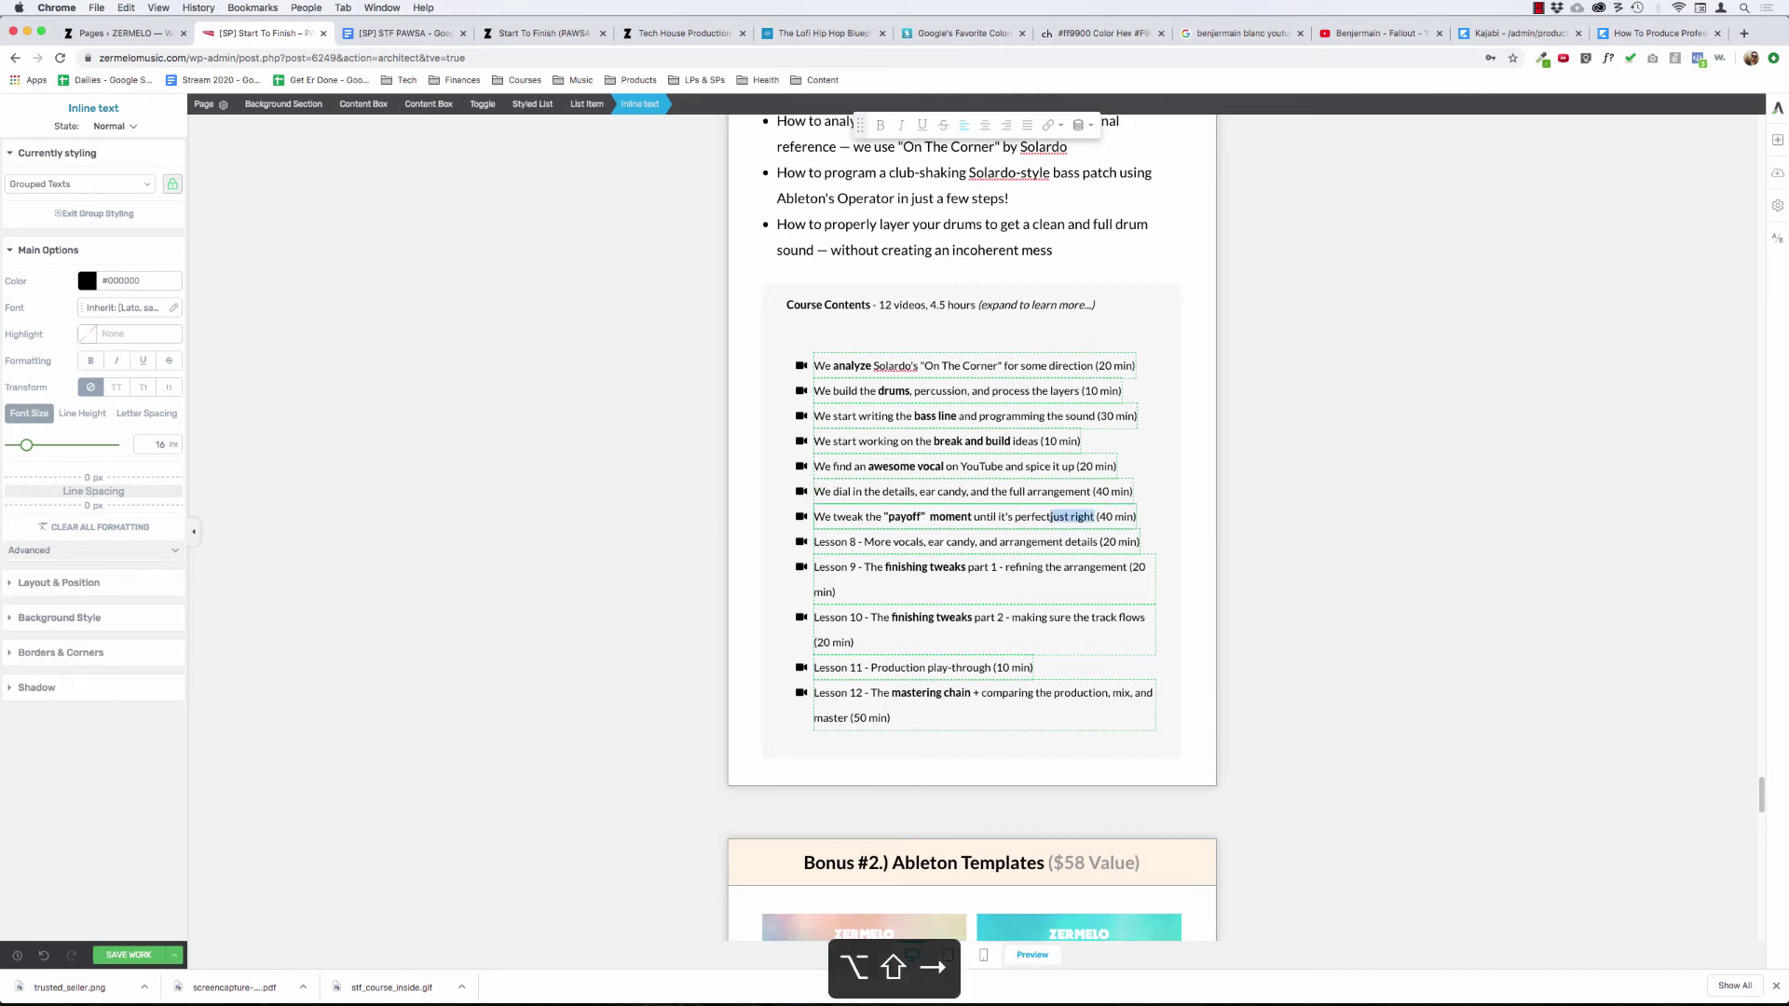
text(ct)
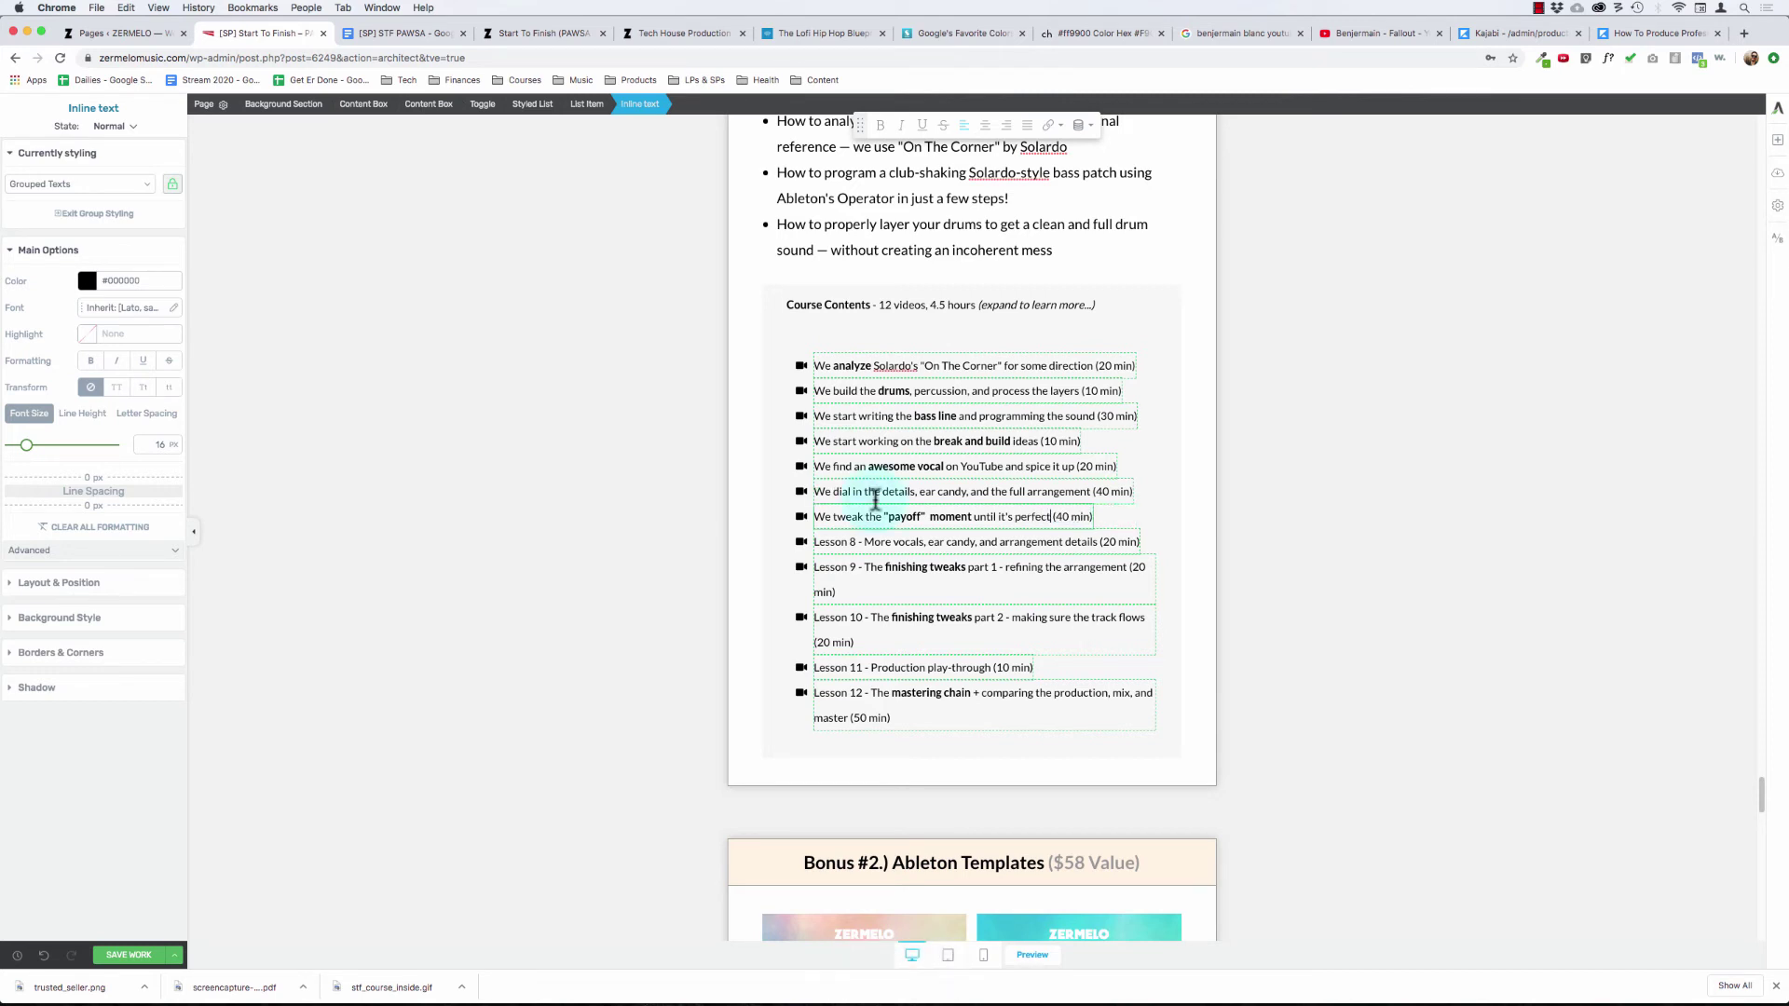
- Bold "ear candy" in the sixth lesson's description
click(1013, 491)
key(alt+Left)
key(alt+Left)
key(alt+Left)
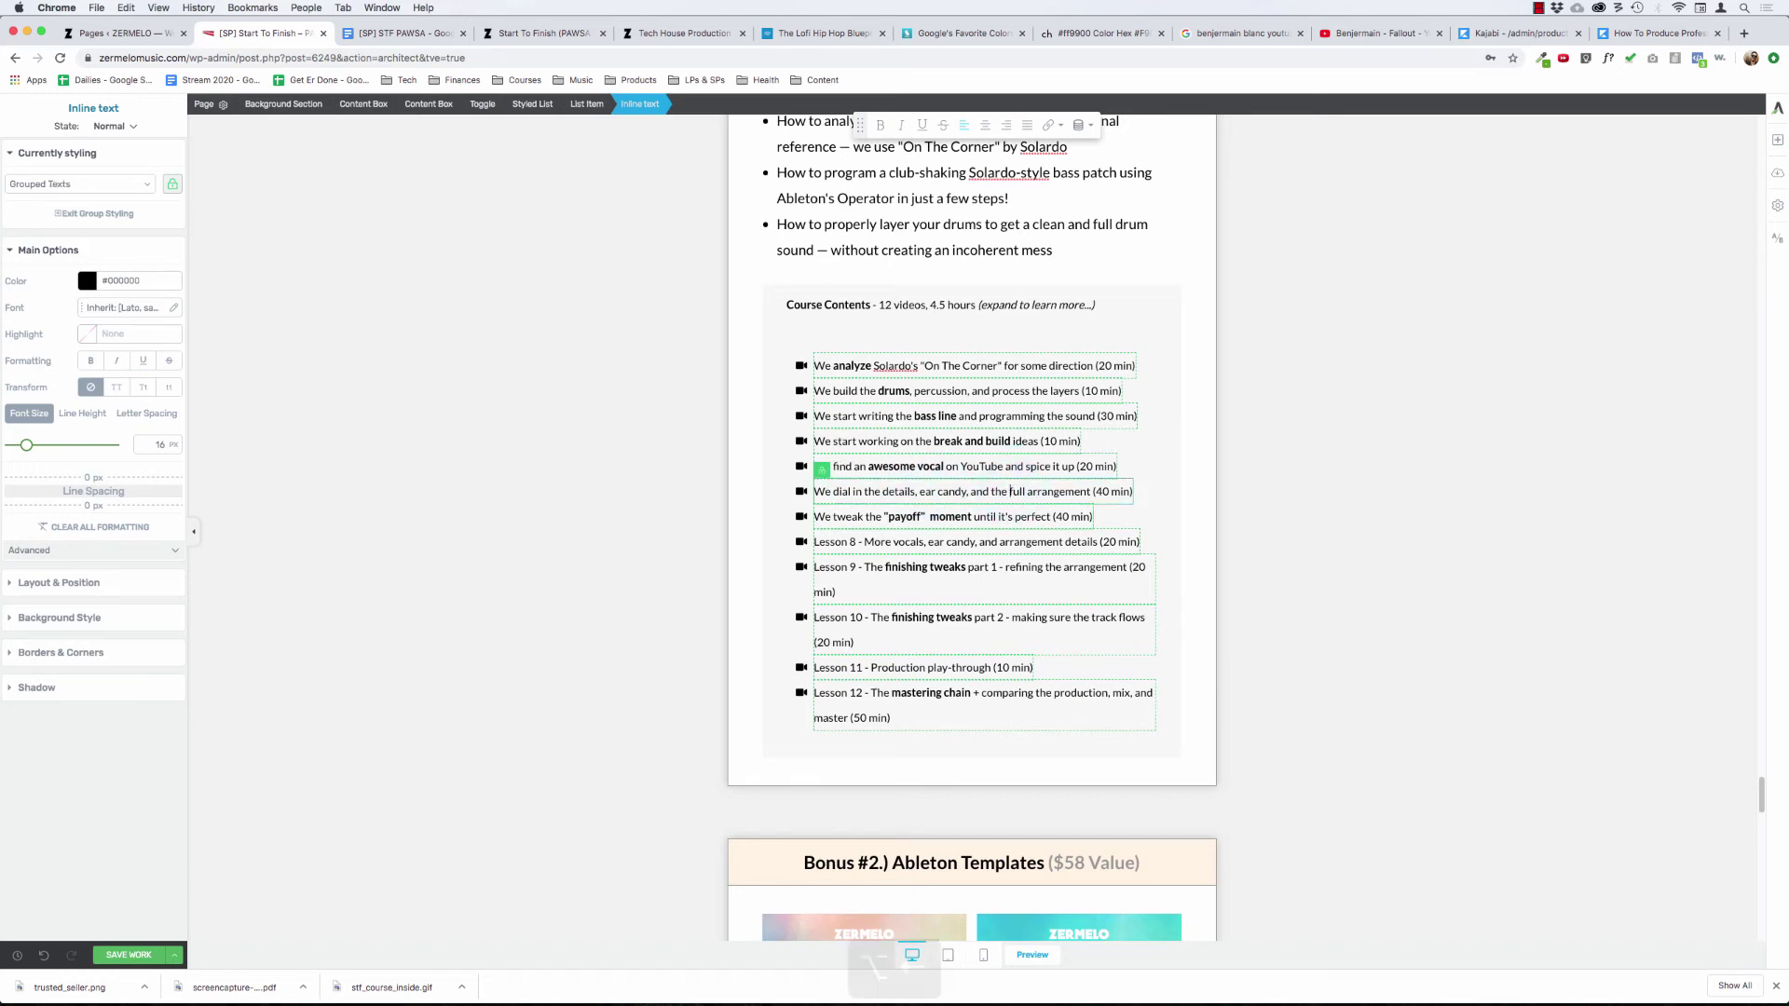
key(alt+Left)
key(alt+Left)
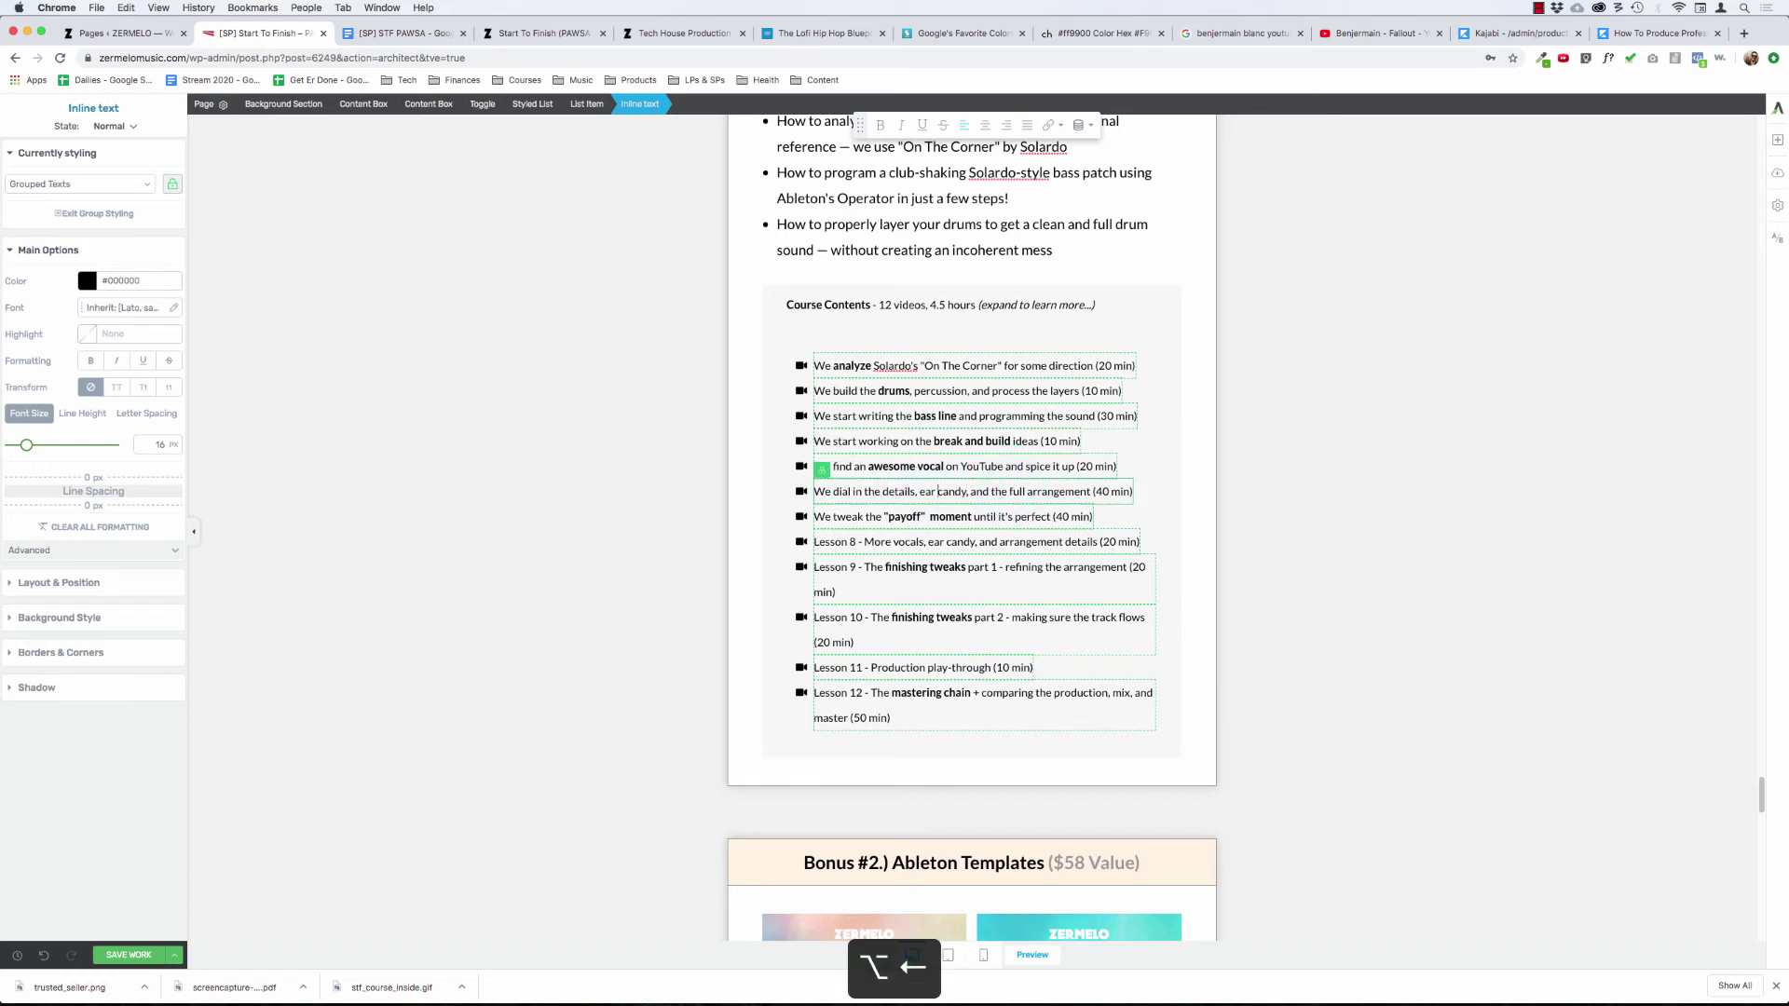
key(alt+shift+Right)
key(alt+shift+Right)
key(super+b)
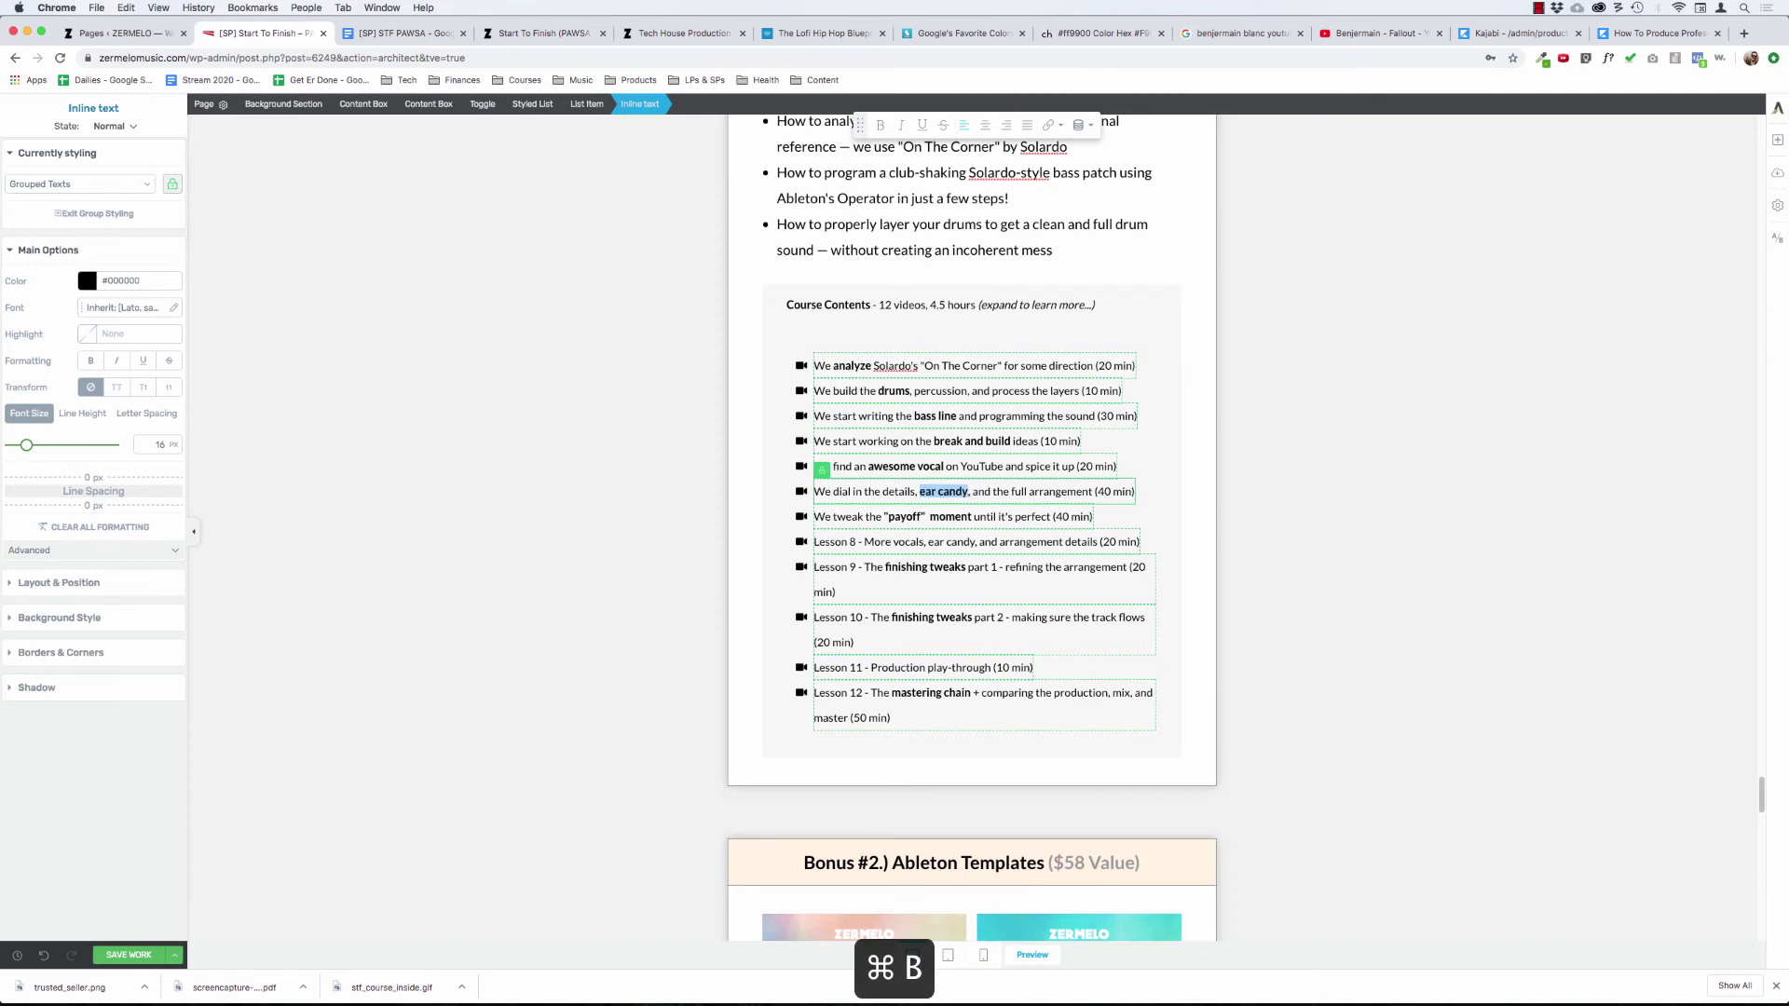
- Bold "full arrangement" in the sixth lesson's description
key(alt+Right)
key(alt+Right)
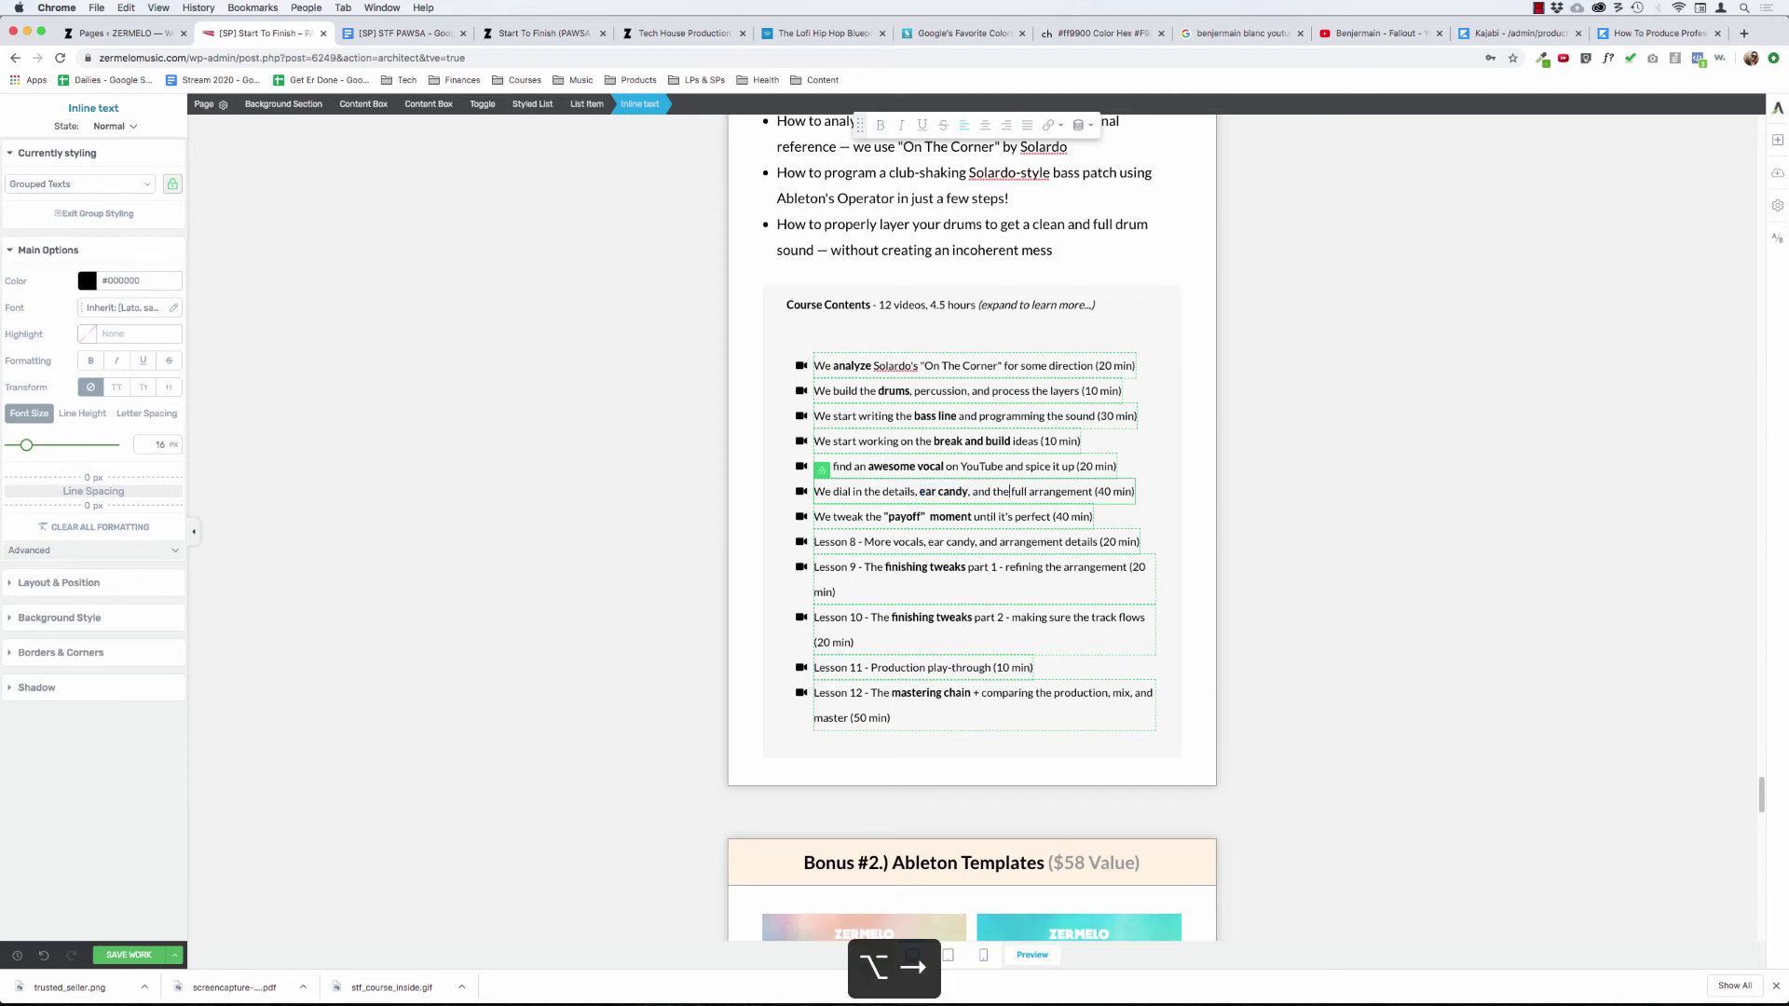
key(alt+shift+Right)
key(alt+shift+Right)
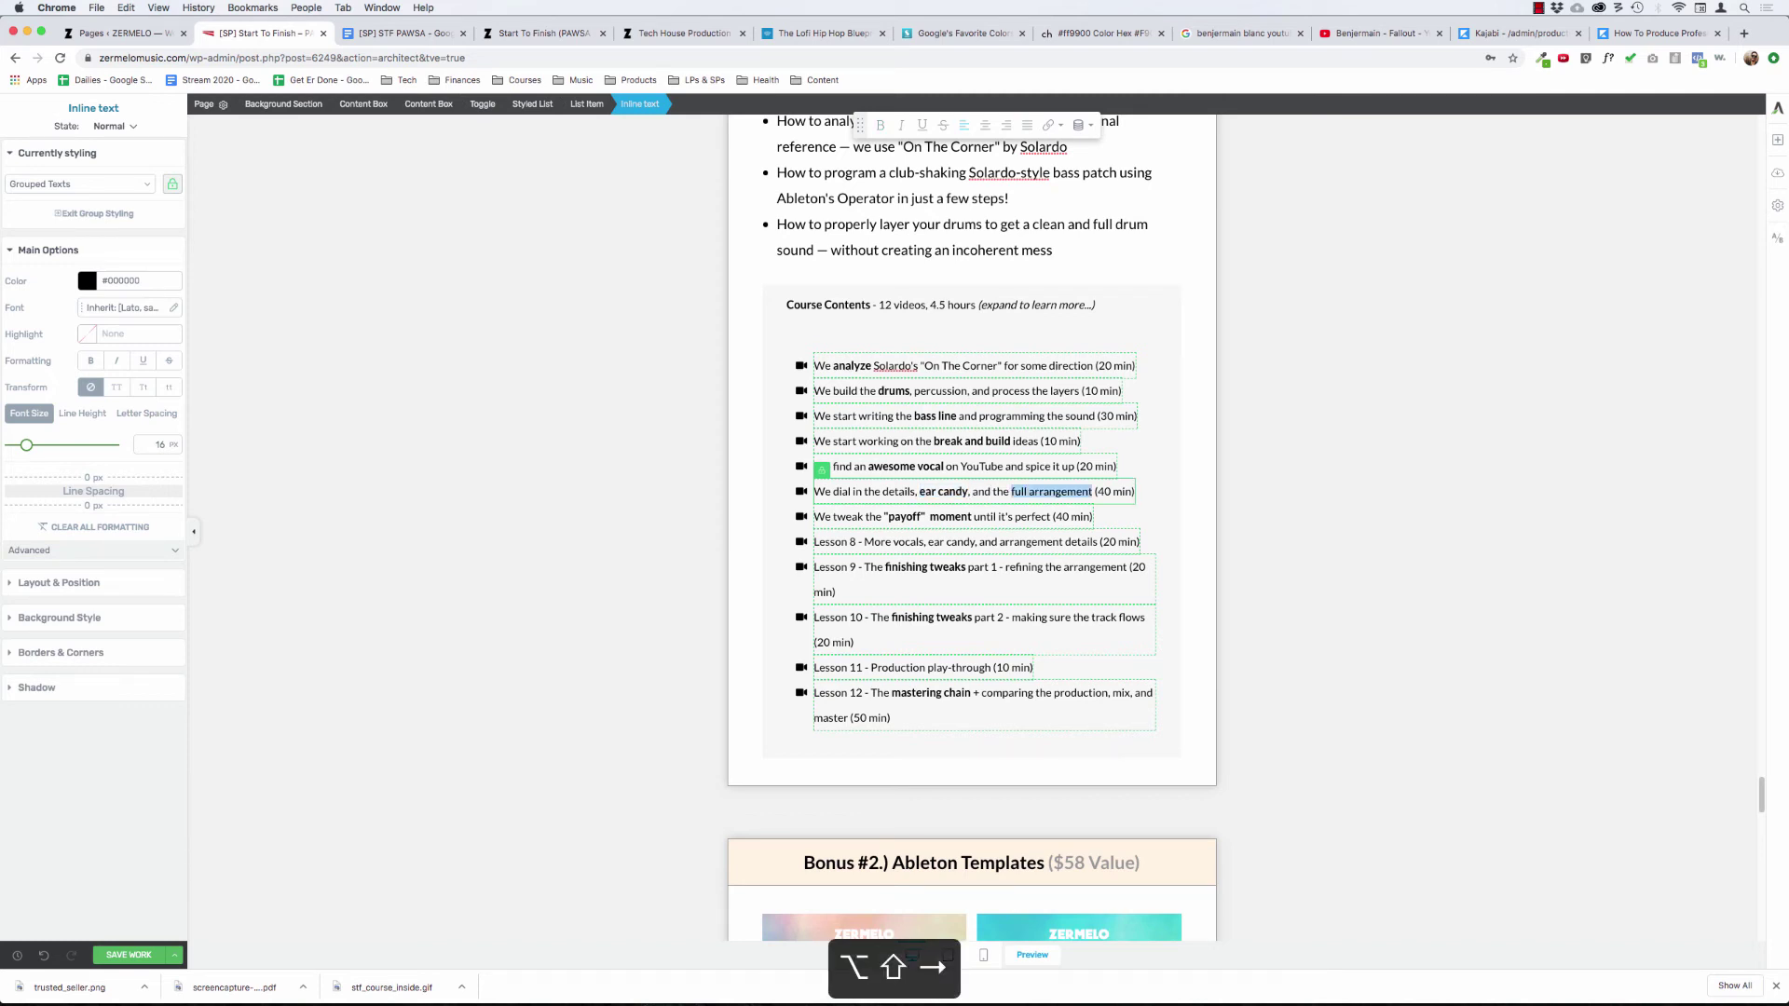
key(super+b)
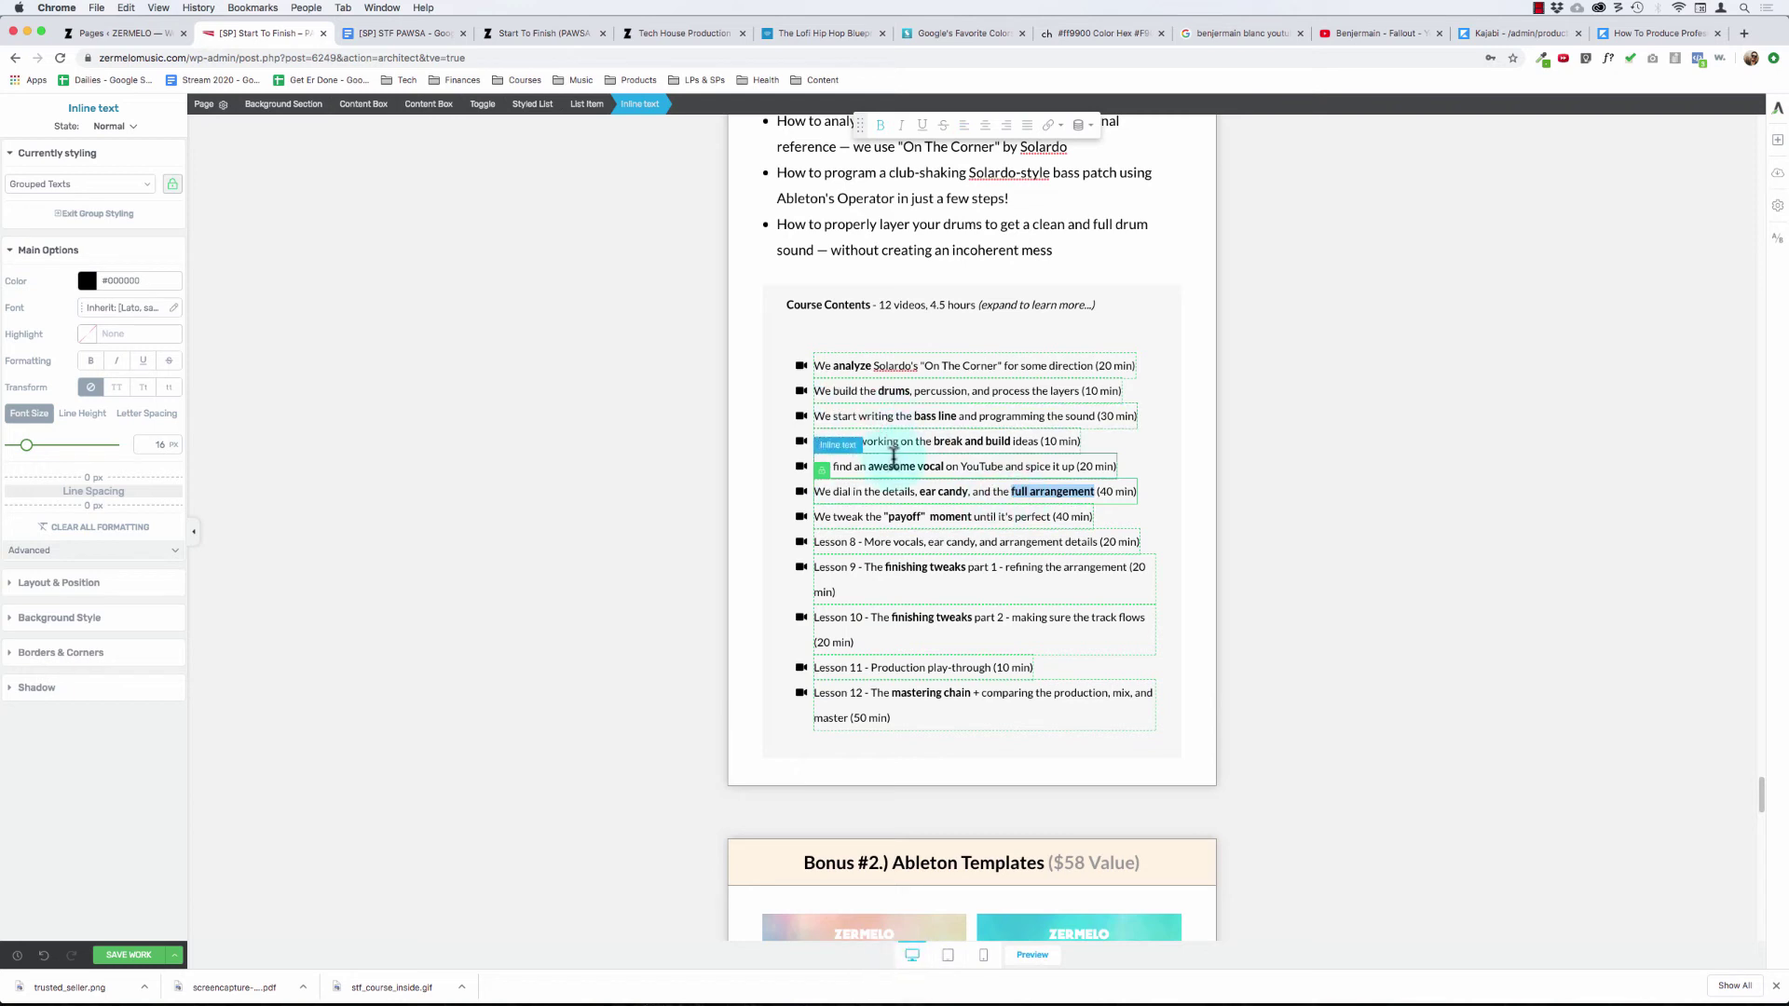
- Delete "awesome" before "vocal" in the fifth lesson's description
click(895, 466)
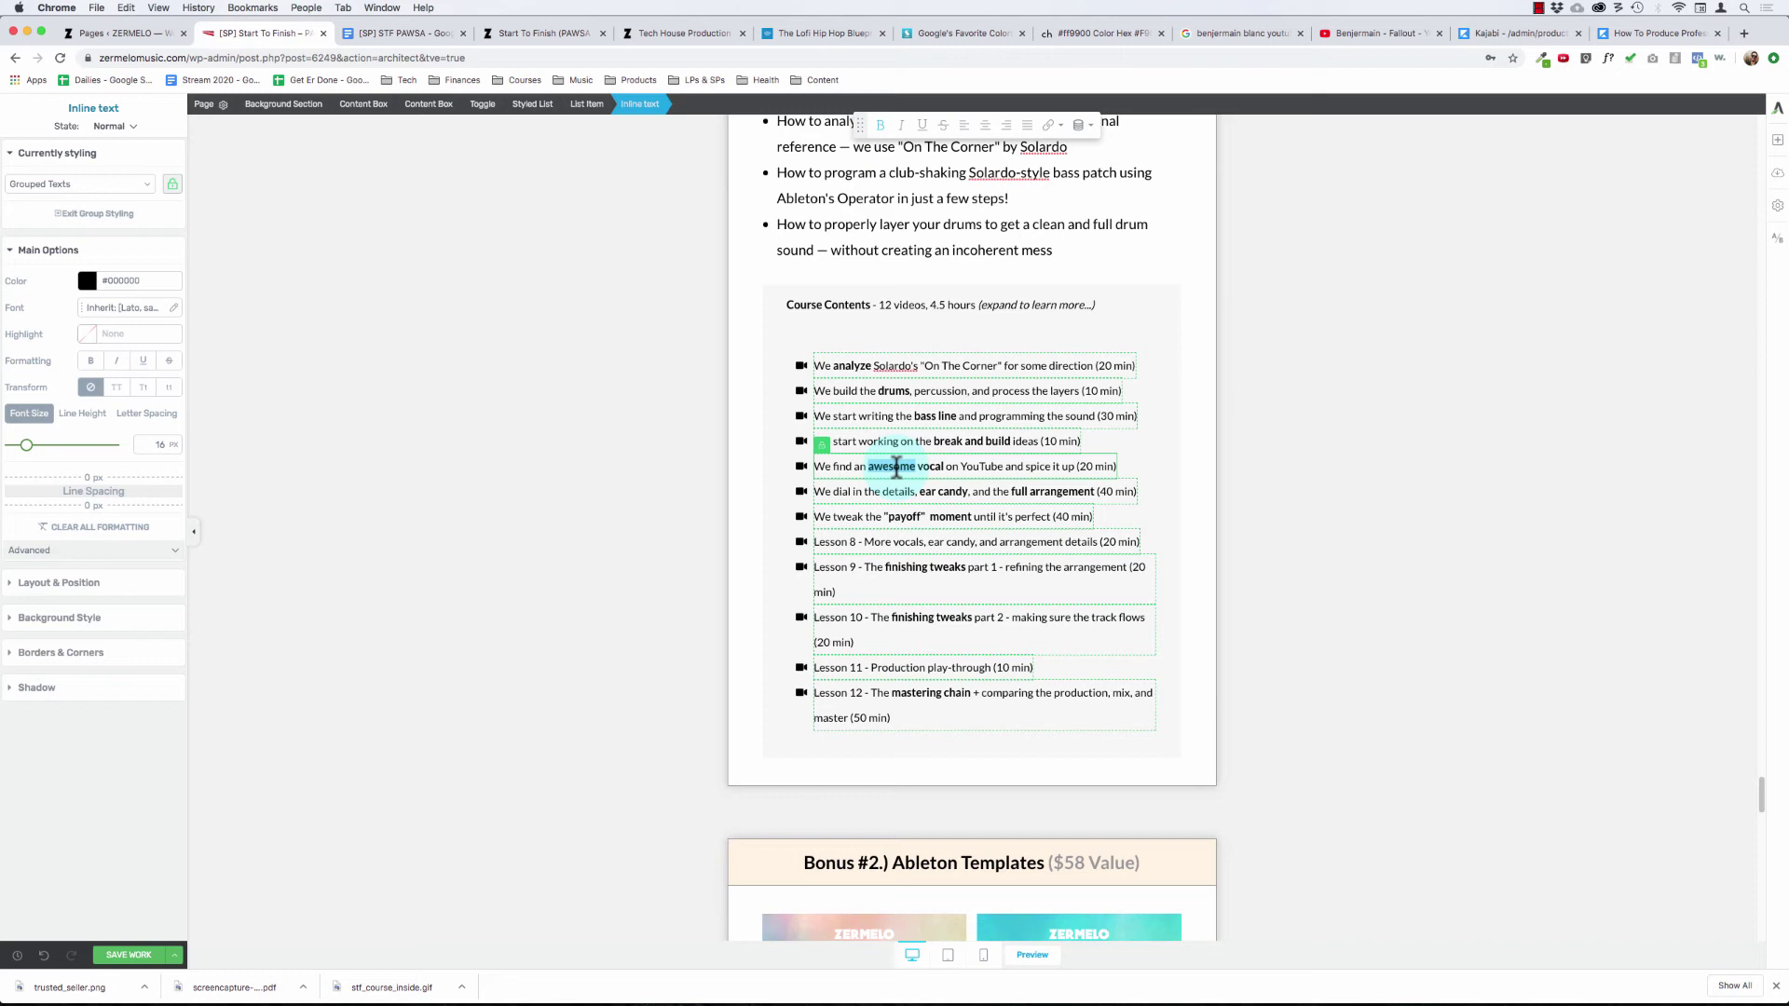
key(BackSpace)
key(BackSpace)
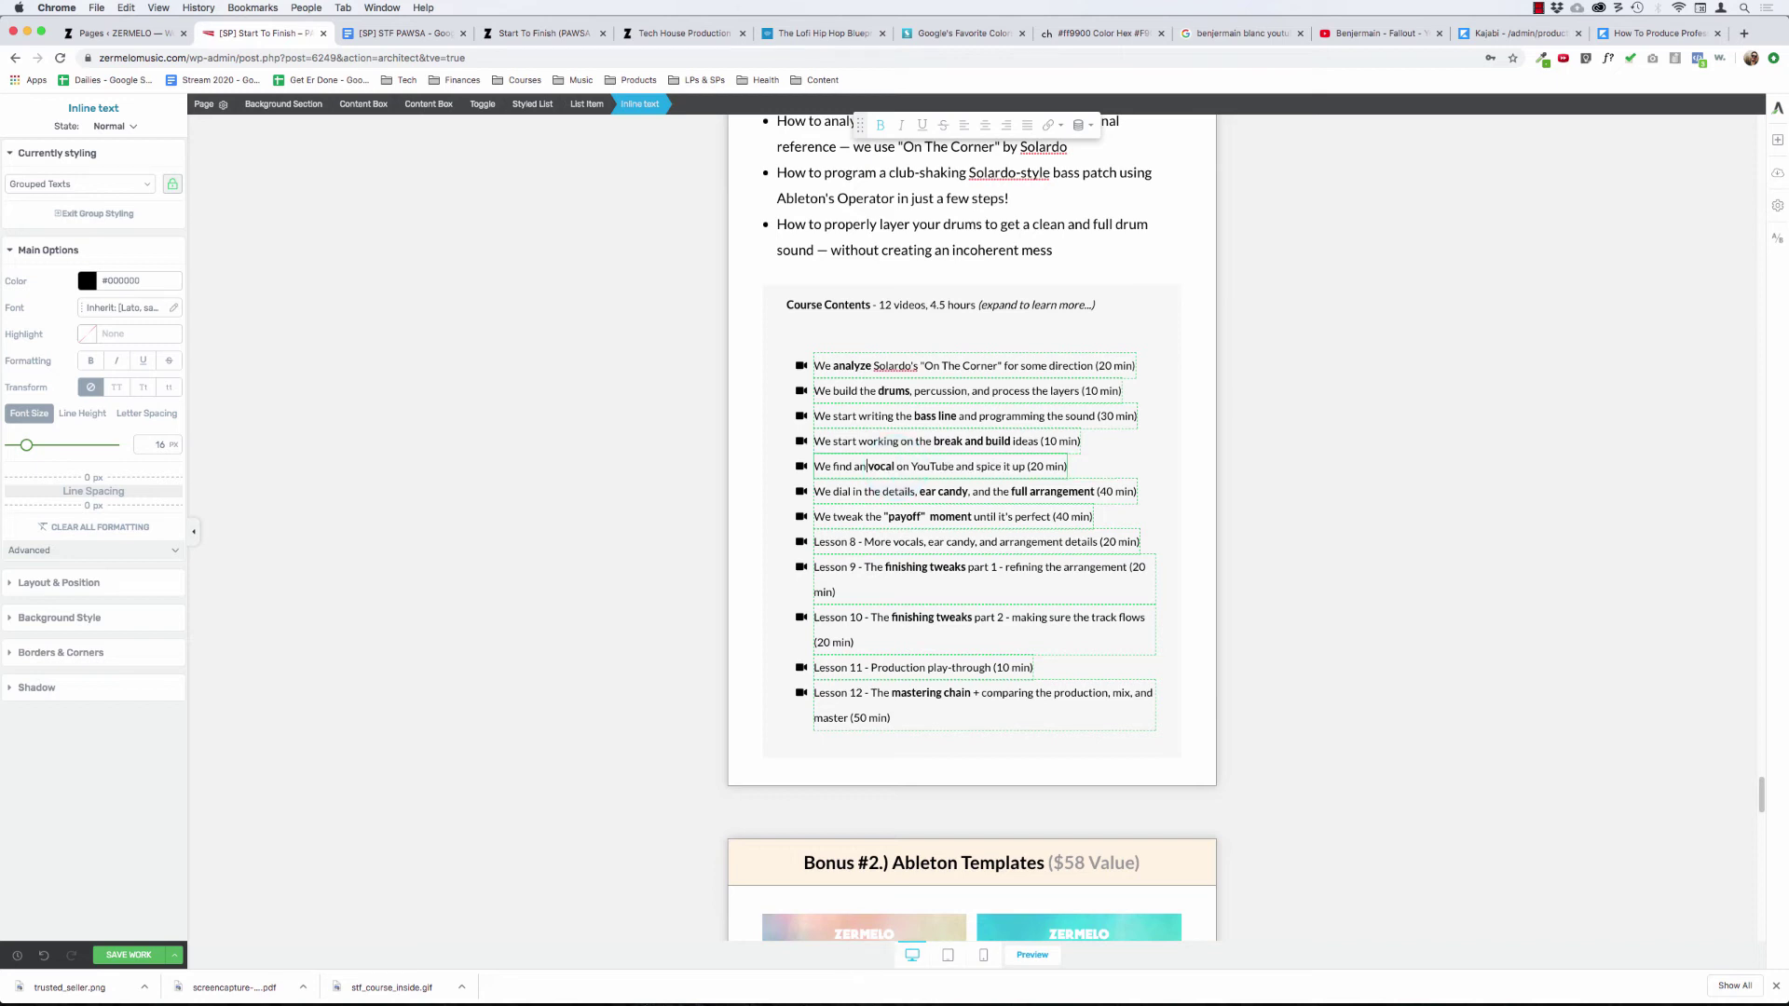
- Change "and" after "YouTube" to ", edit it, and" in the fifth lesson's description
key(alt+Right)
key(alt+Right)
key(alt+Right)
key(alt+Right)
key(alt+BackSpace)
key(BackSpace)
text(, edit it, and)
key(alt+Right)
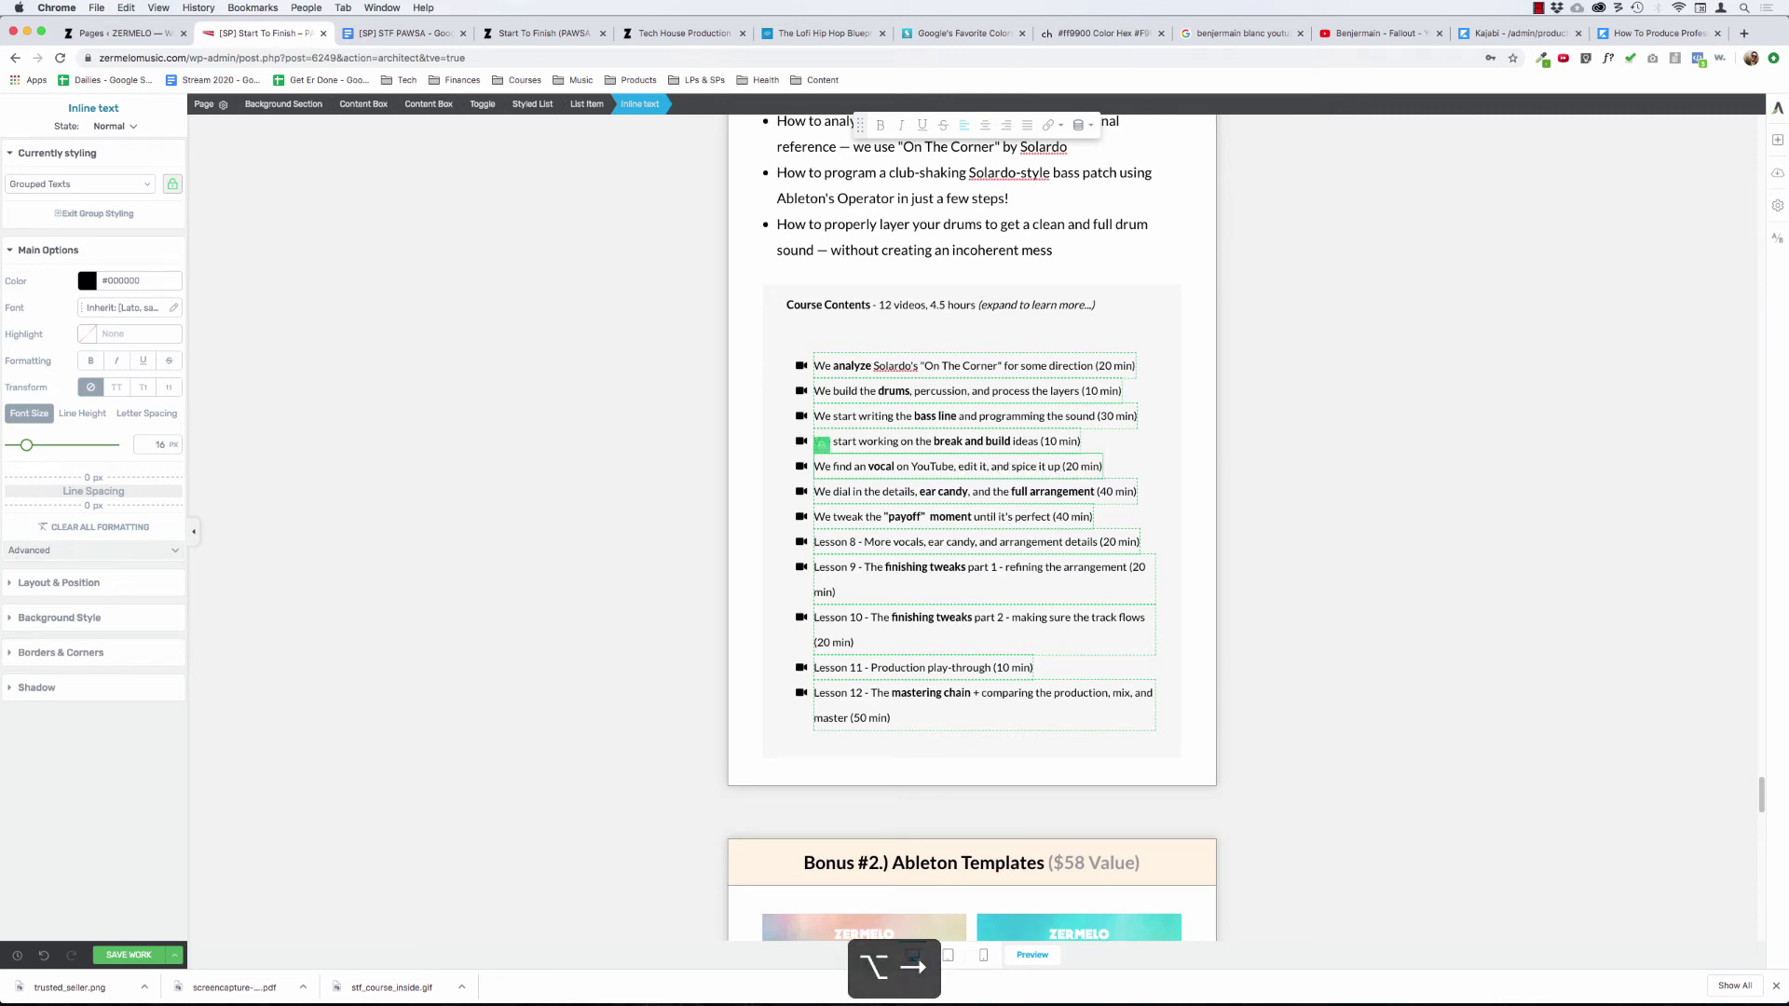
text(with effect)
key(alt+BackSpace)
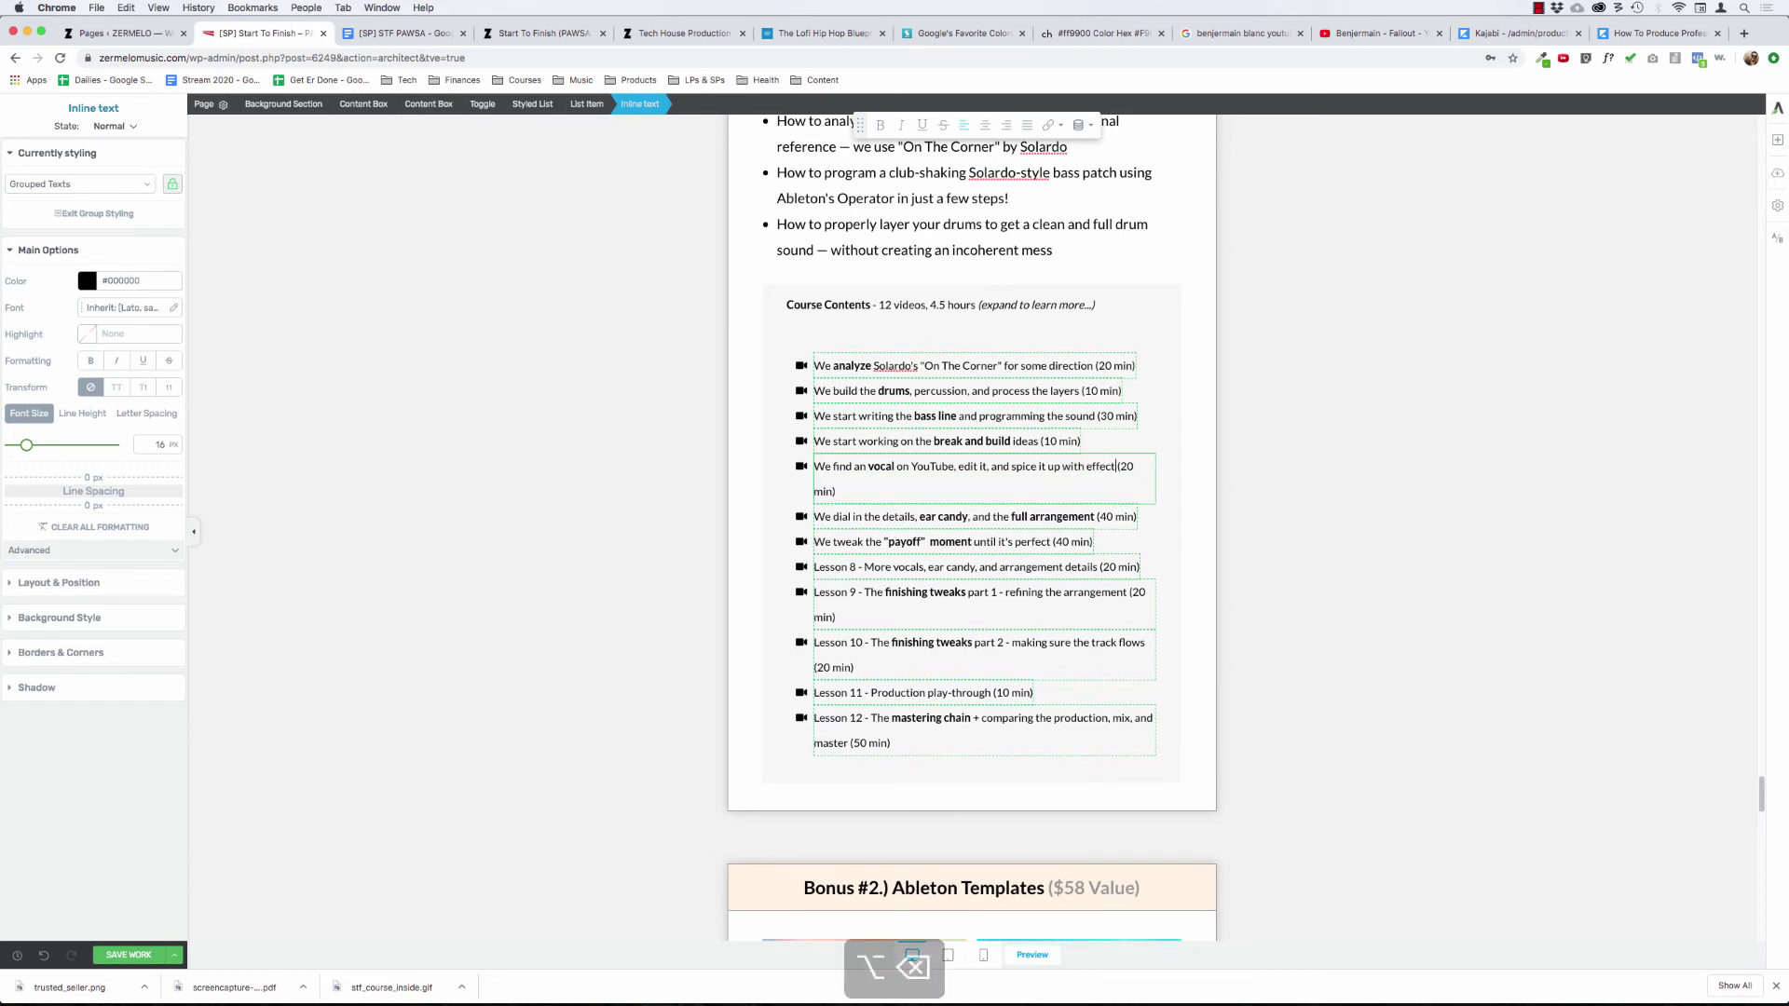
key(alt+BackSpace)
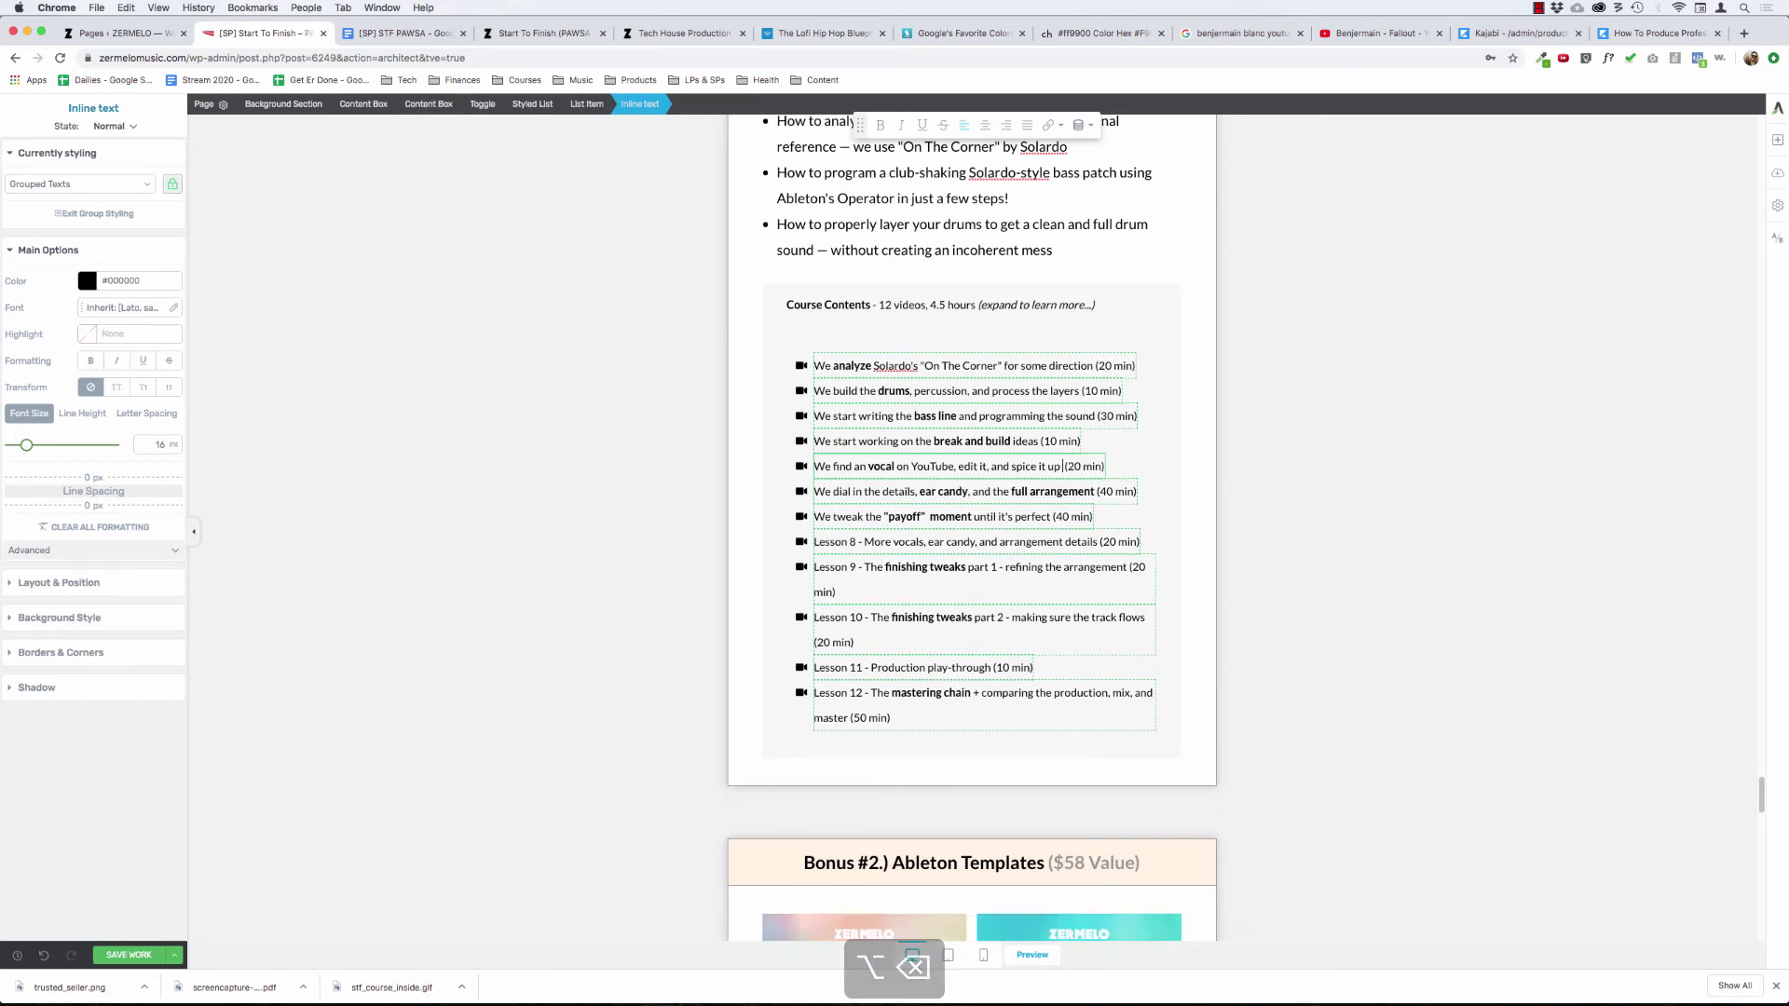
key(alt+Left)
key(alt+Left)
key(alt+Left)
key(alt+Left)
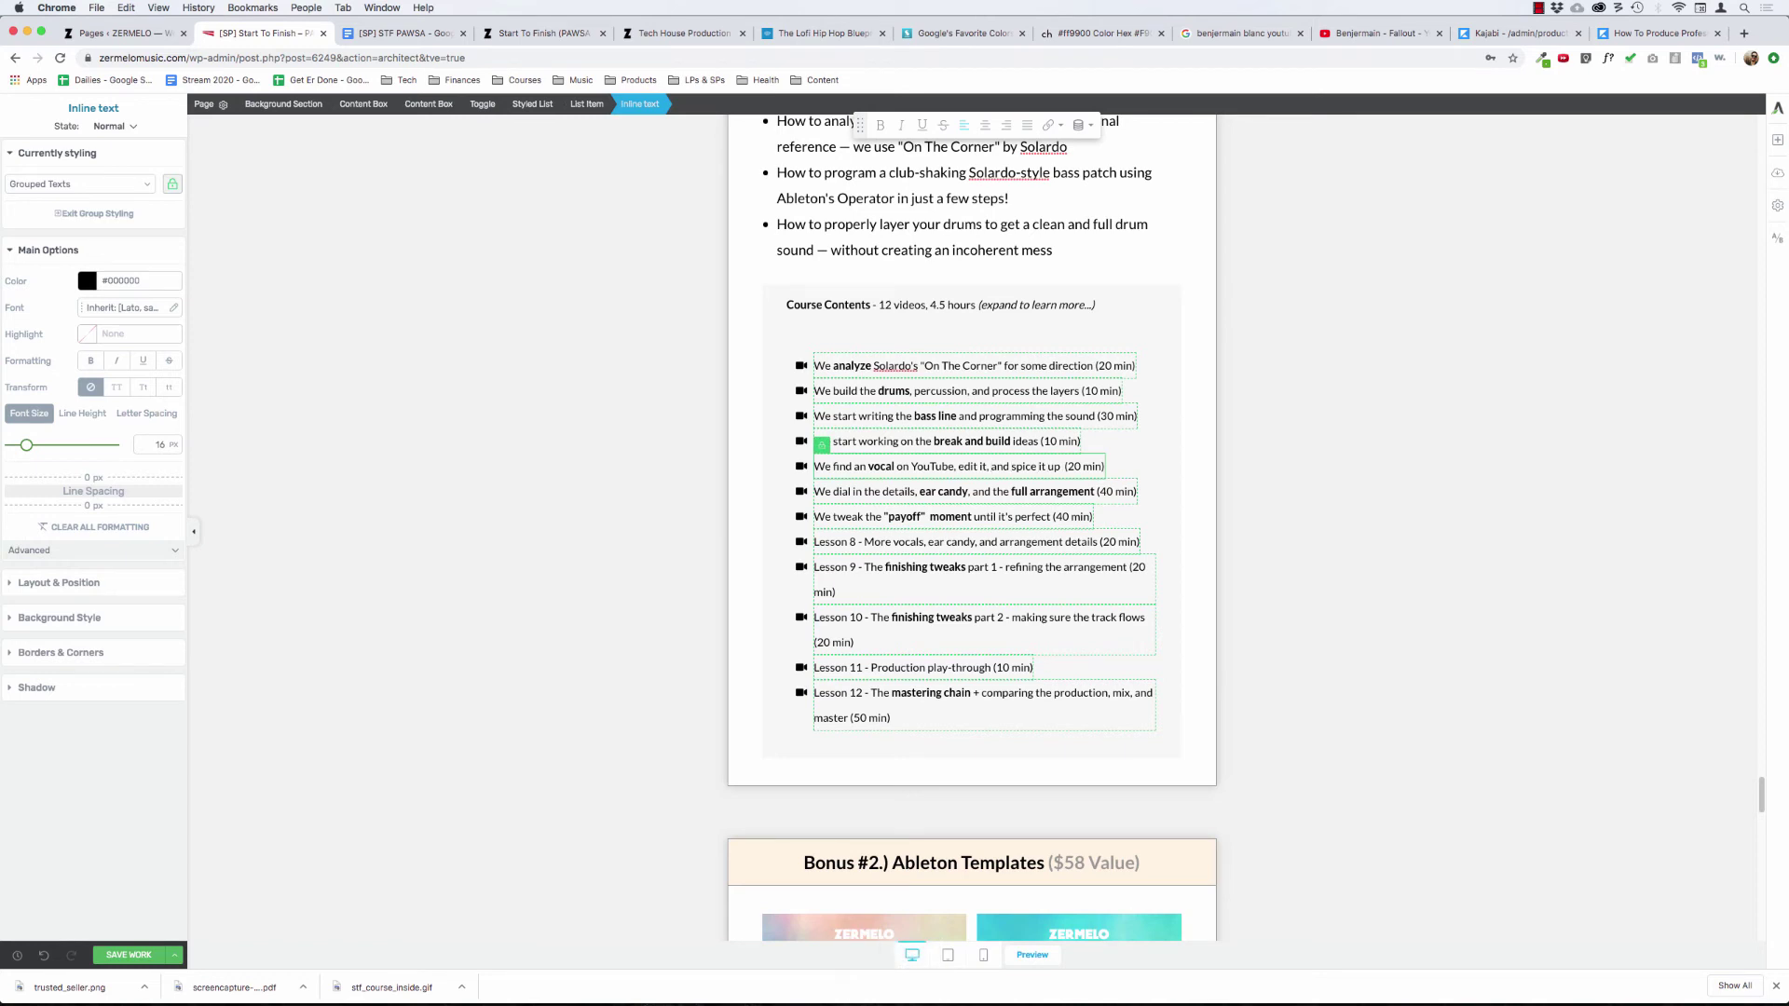
key(alt+Left)
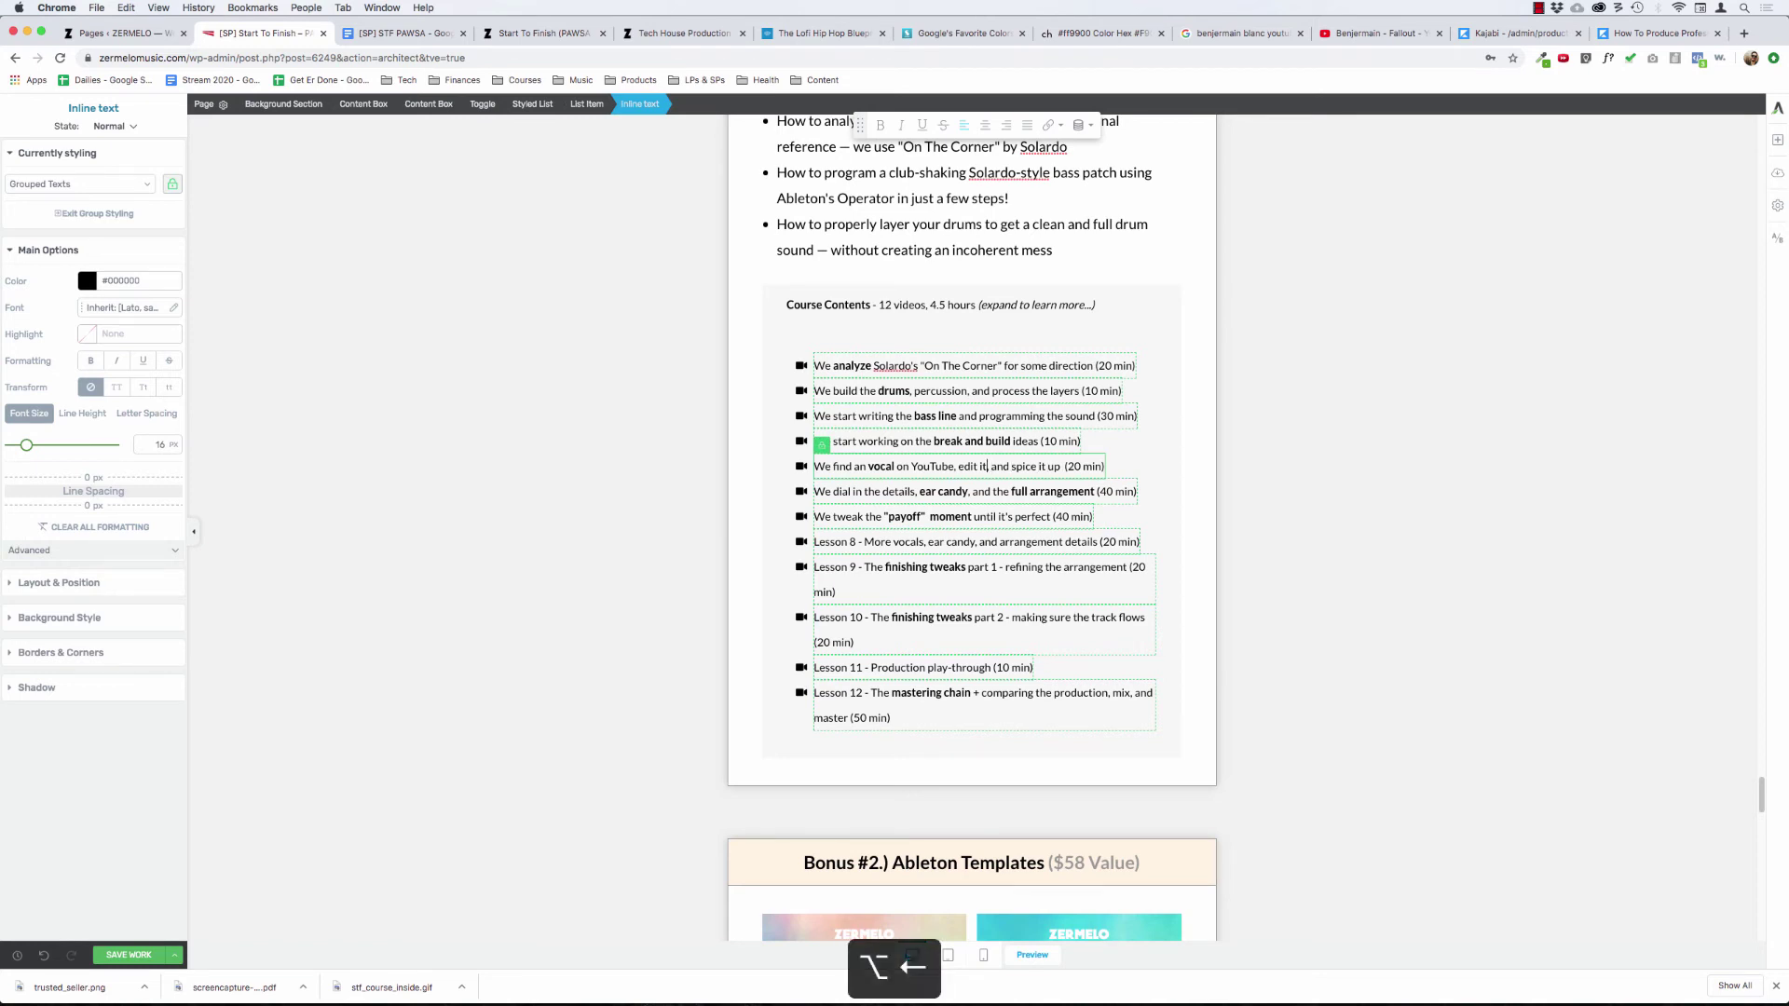
key(alt+Left)
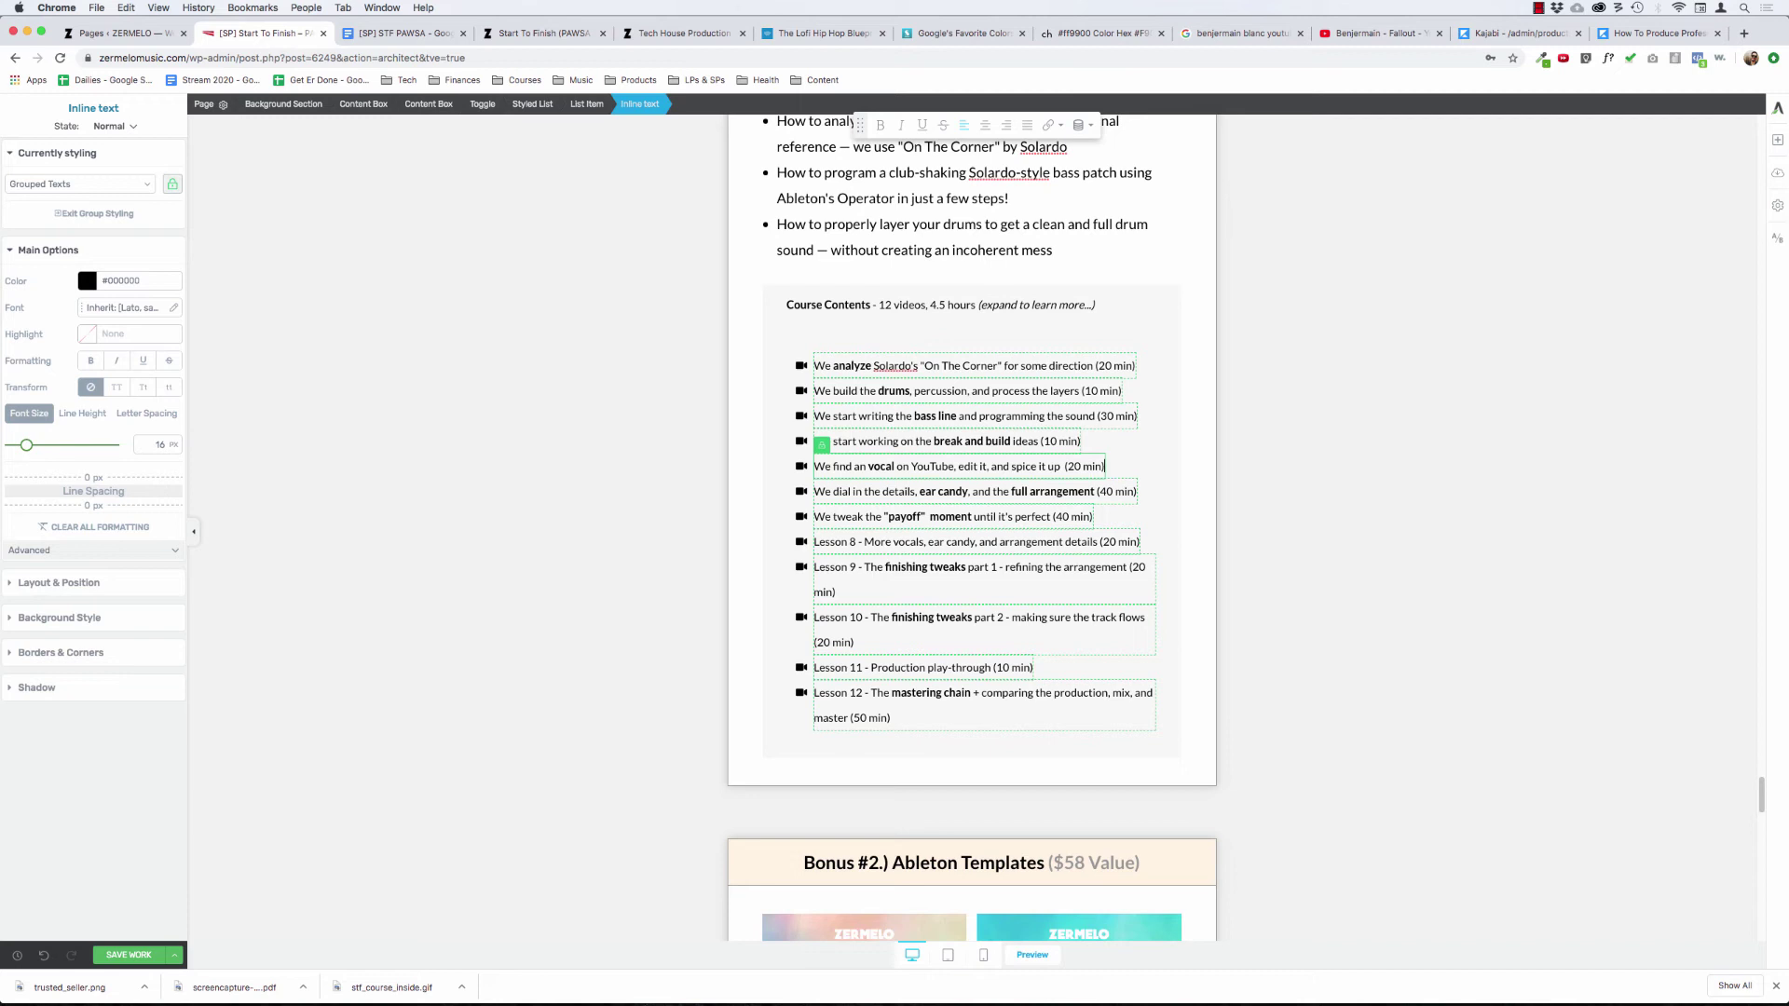
- Remove the "Lesson 8 - " prefix from the eighth lesson's description
click(867, 541)
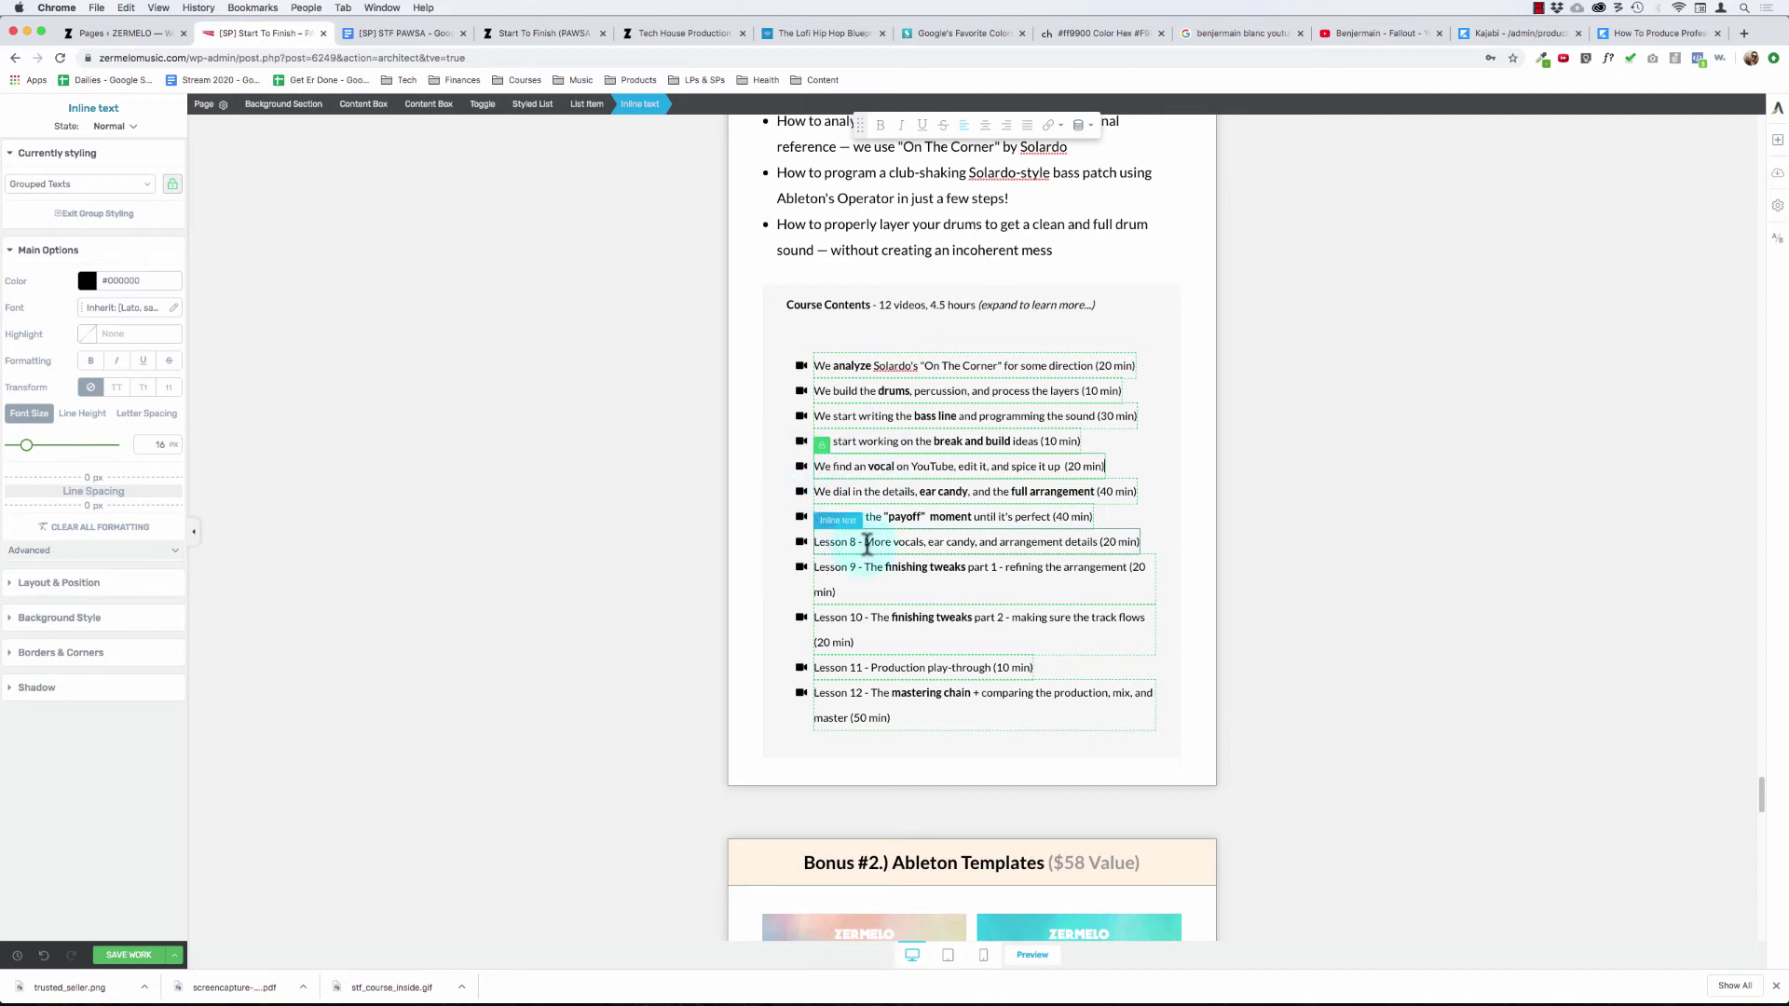
key(shift+super+Left)
key(BackSpace)
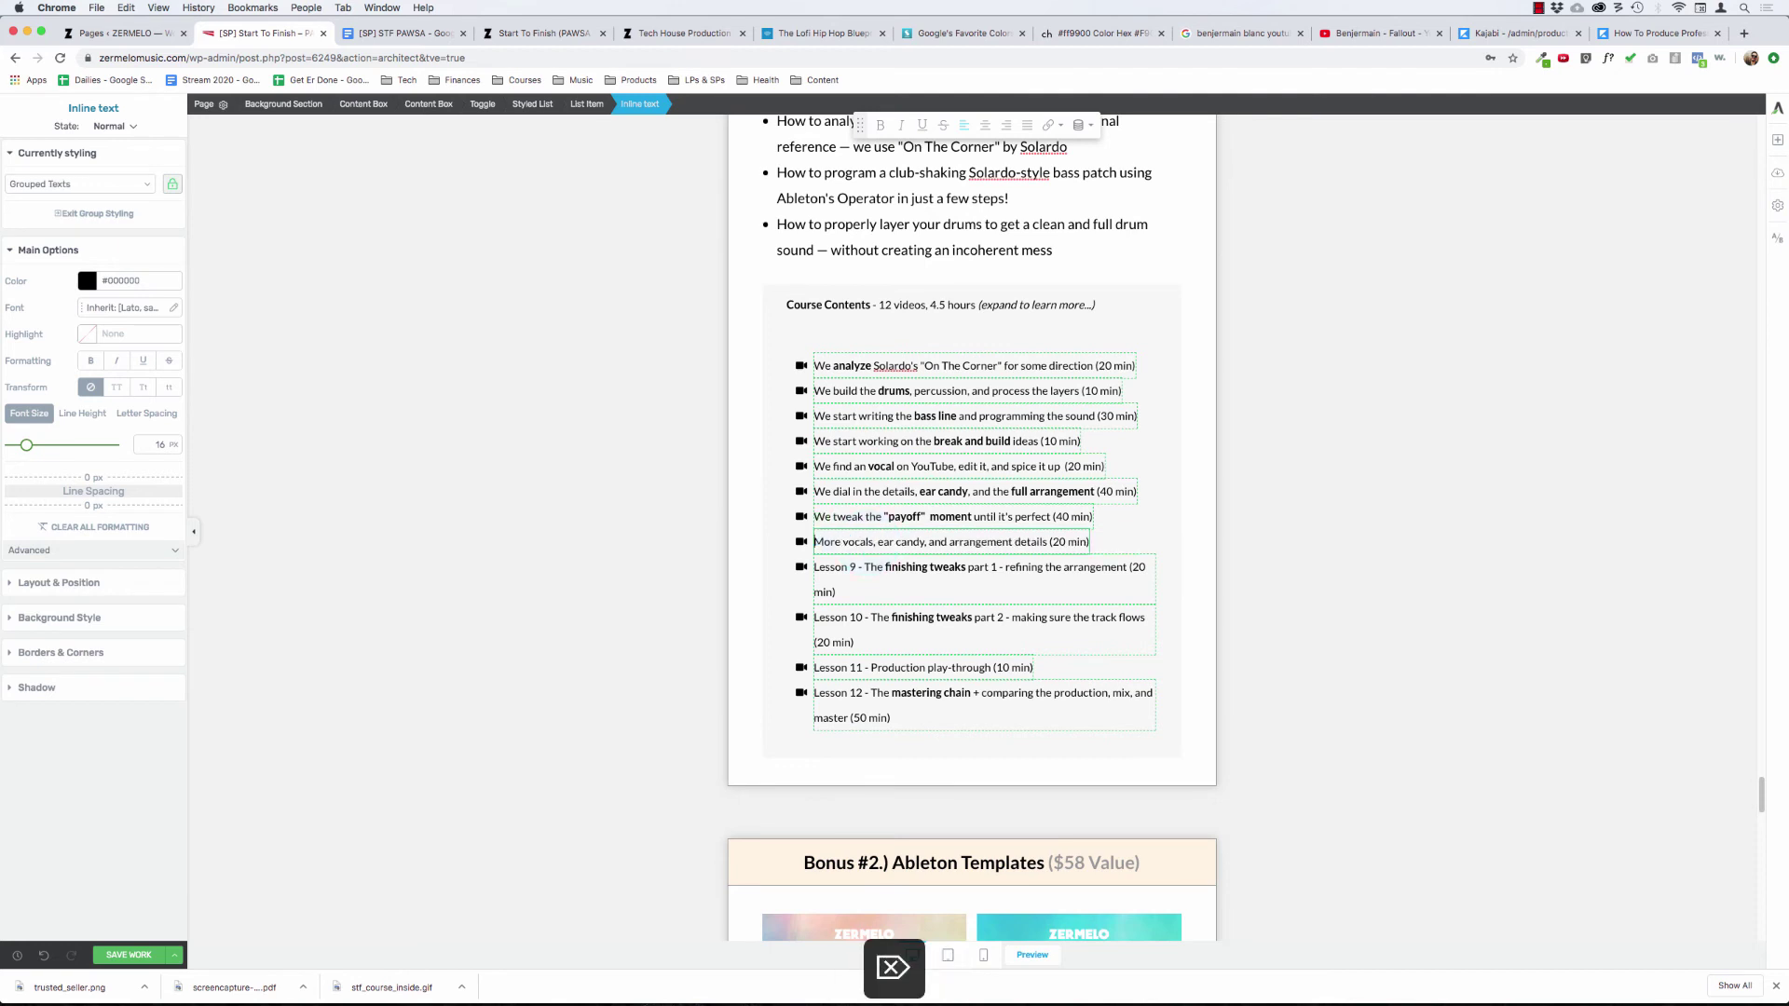
key(alt+Right)
key(alt+Right)
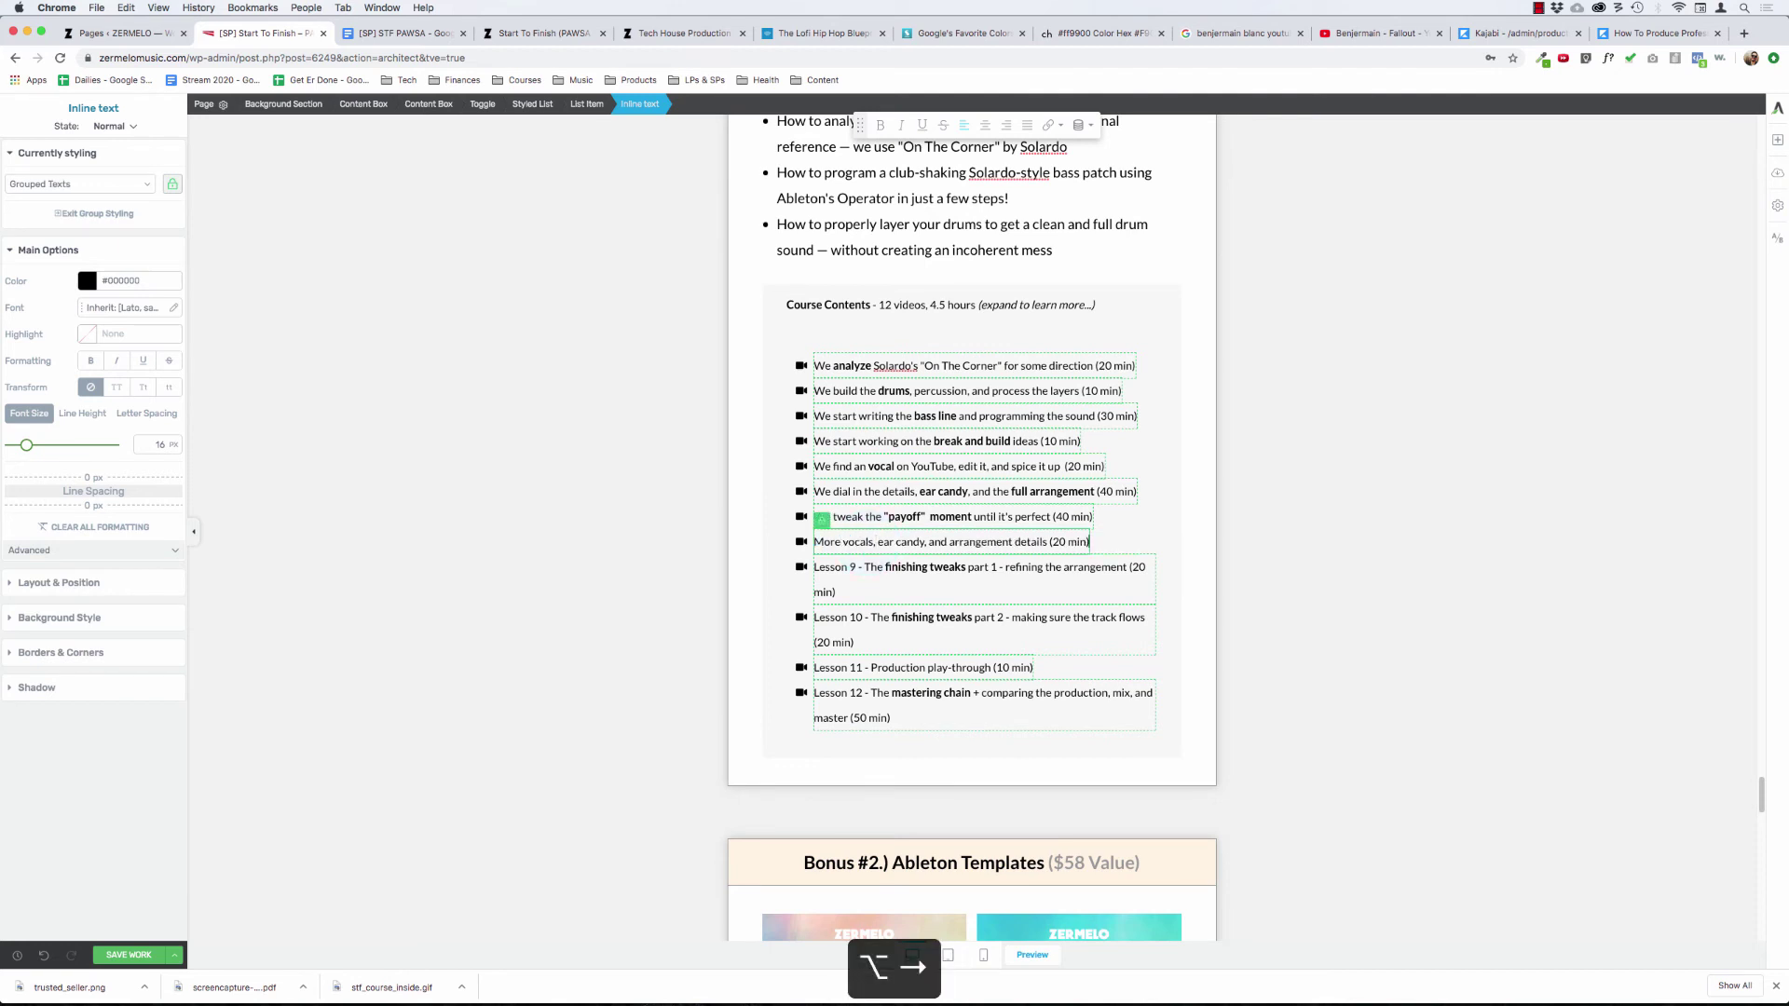
- Remove the "Lesson 9 - " and "Lesson 10 - " prefixes from the ninth and tenth lessons' descriptions
click(865, 568)
key(shift+super+Left)
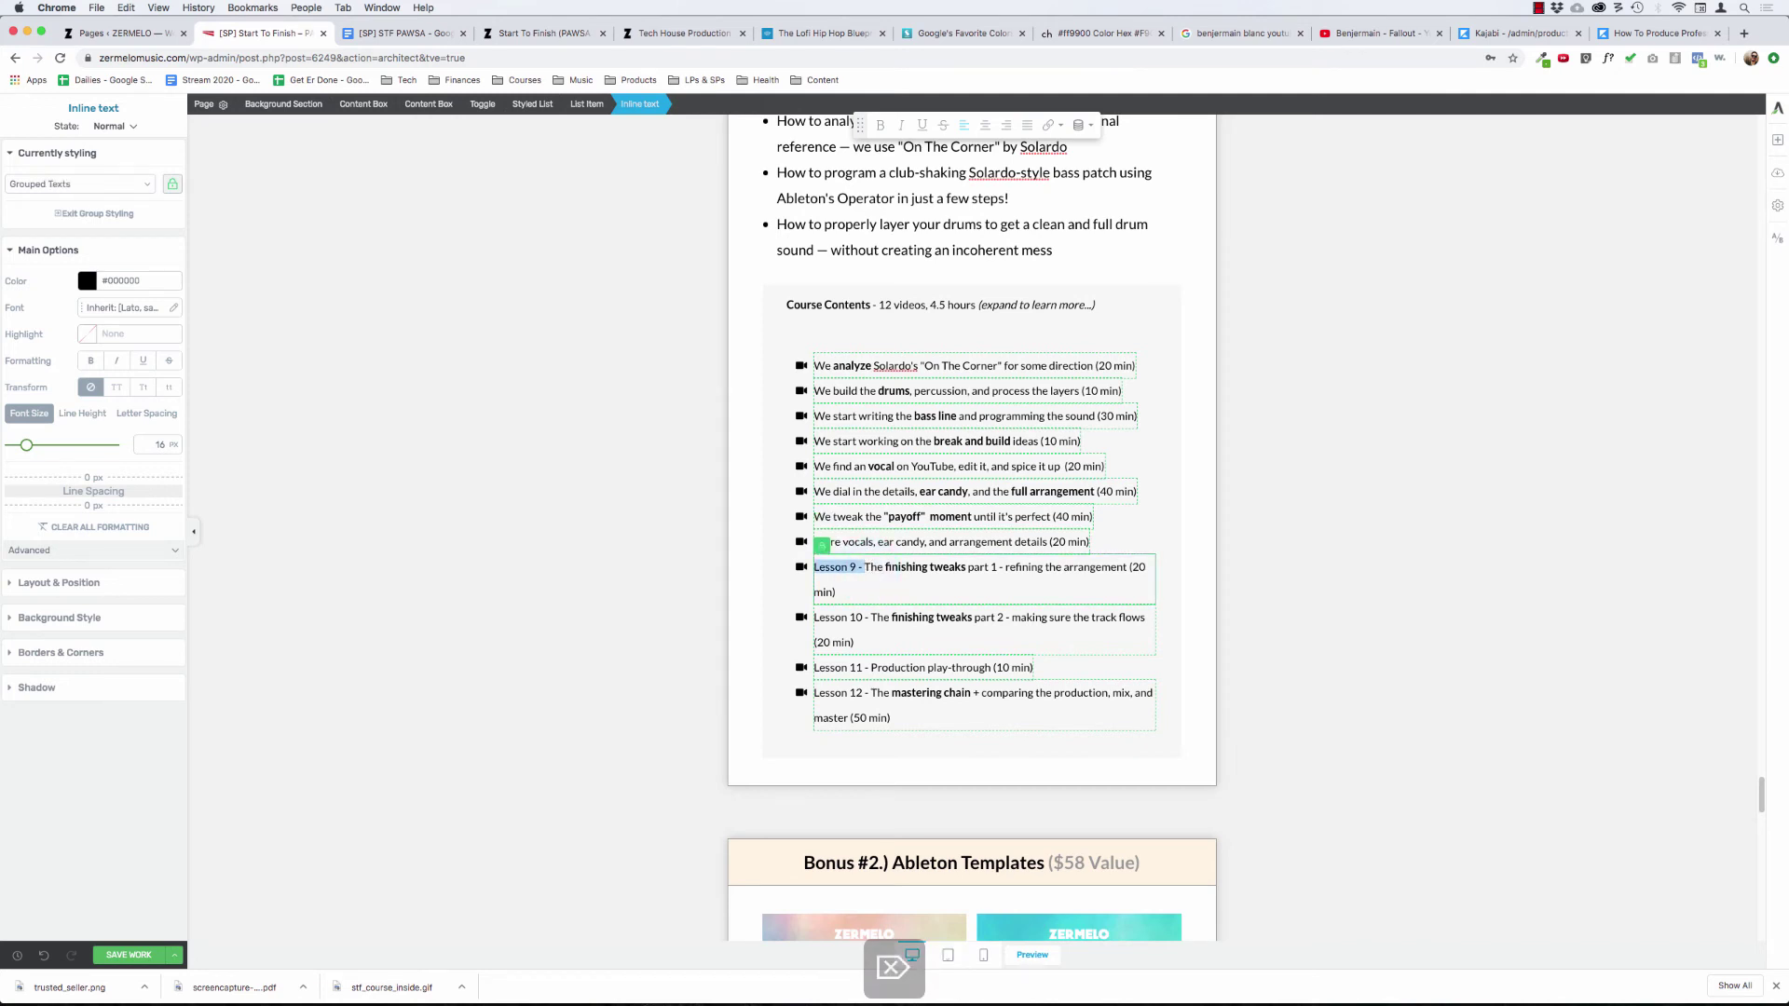
key(Delete)
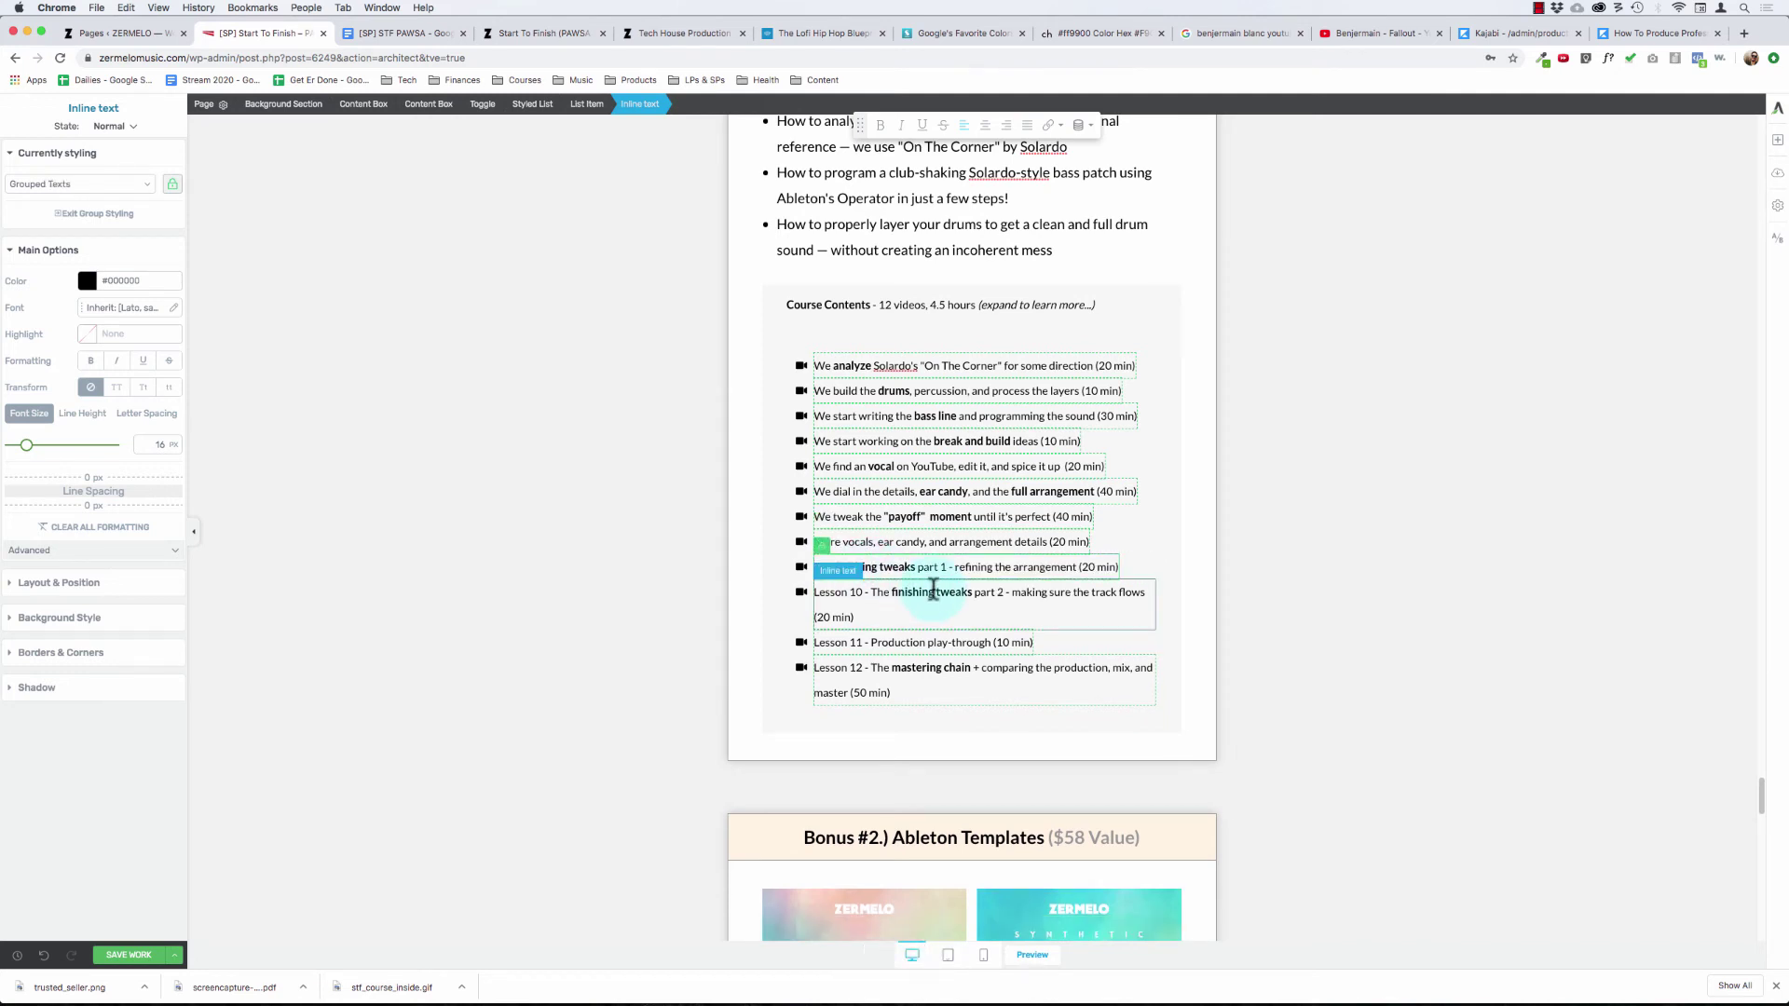
click(871, 592)
key(shift+super+Left)
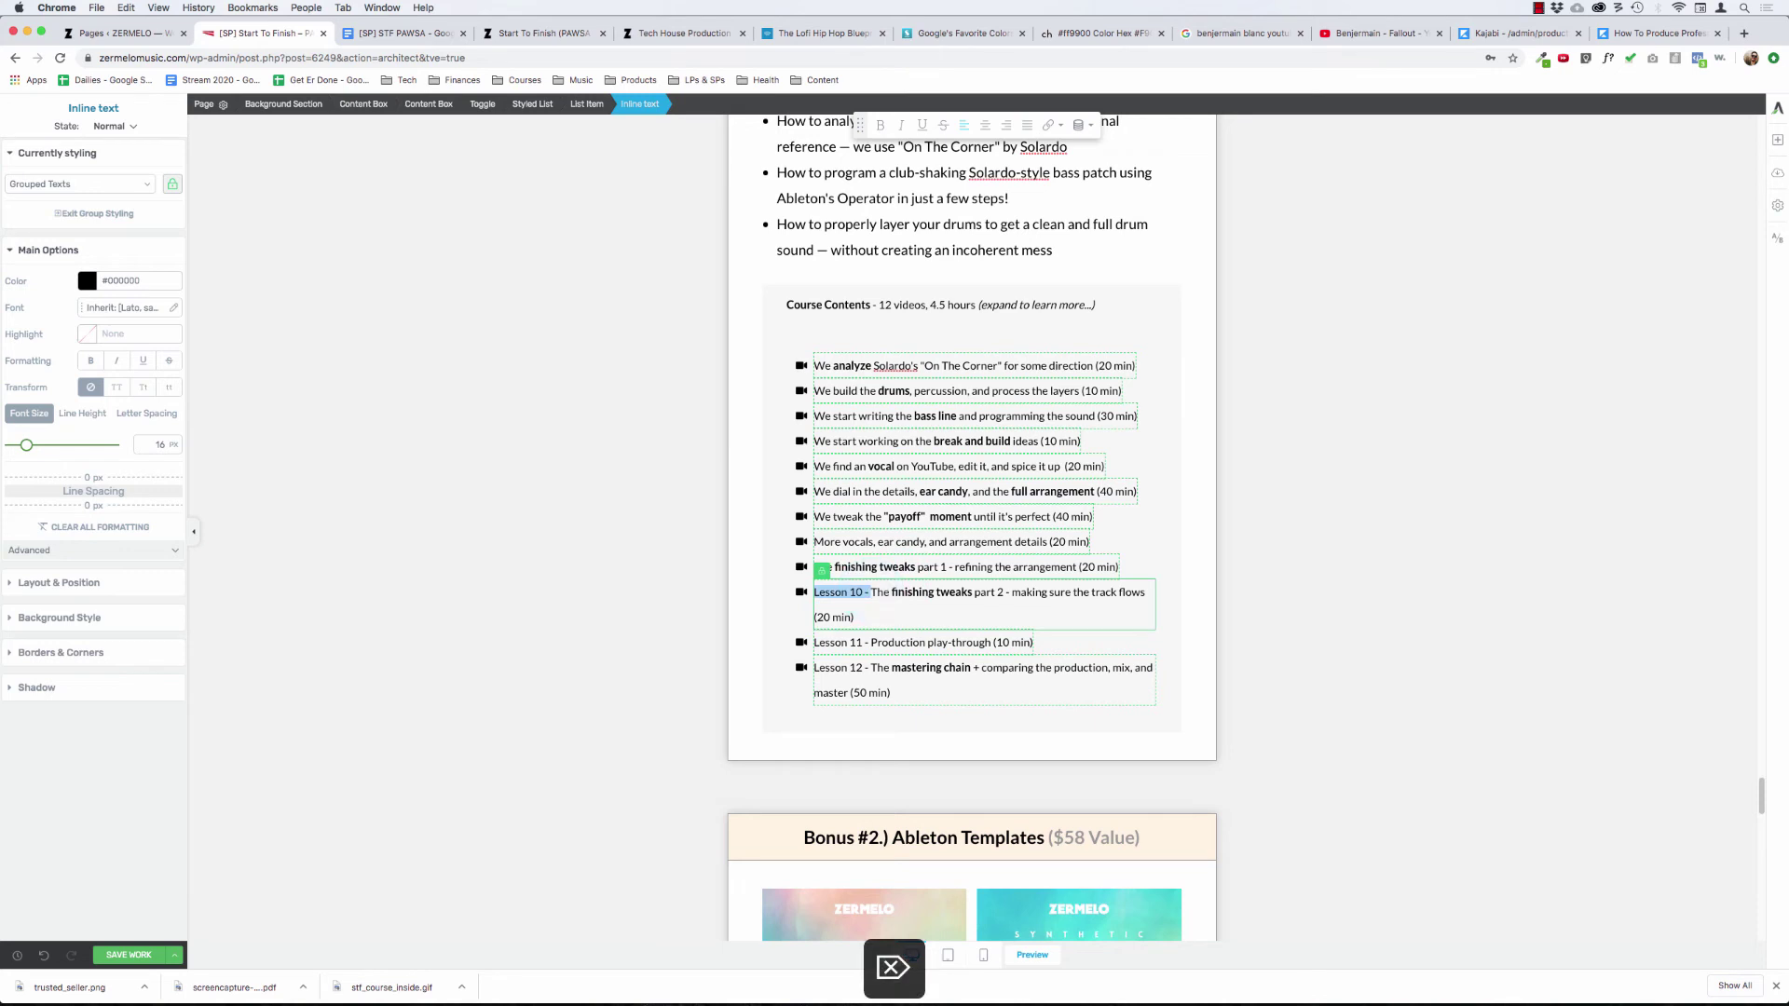
key(Delete)
- Remove the "Lesson 11 - " and "Lesson 12 - " prefixes from the eleventh and twelfth lessons' descriptions
click(886, 618)
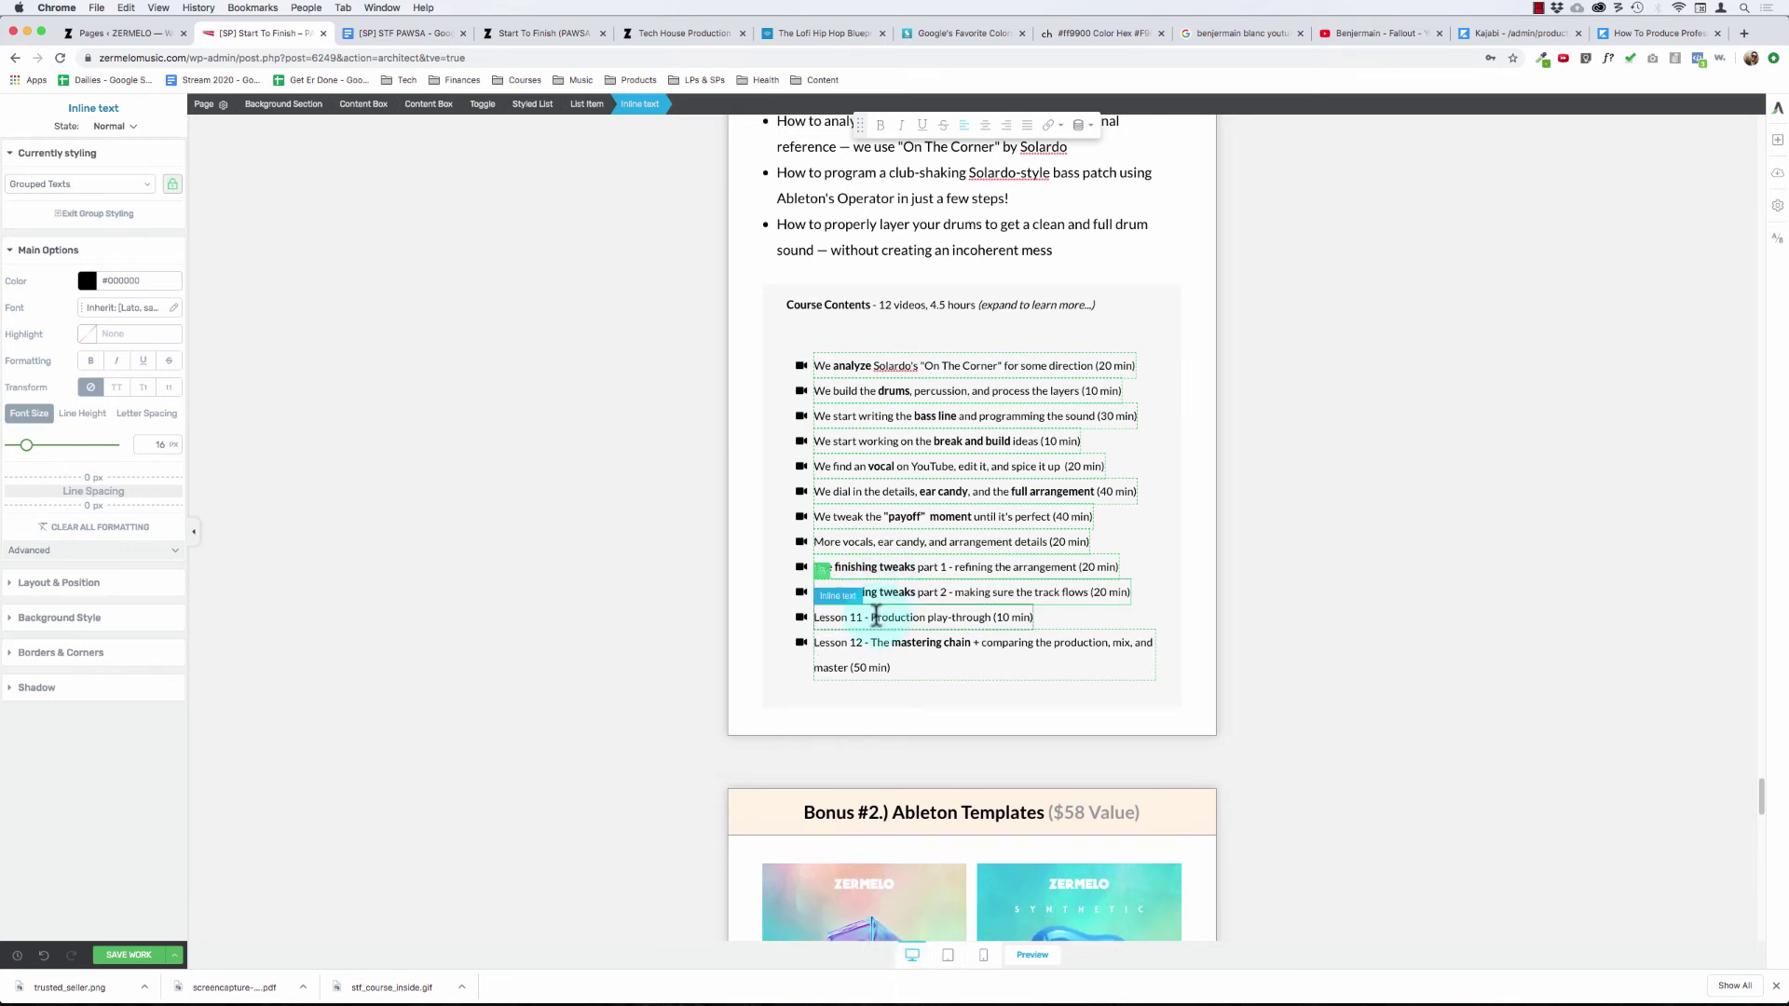
key(shift+super+Left)
key(Delete)
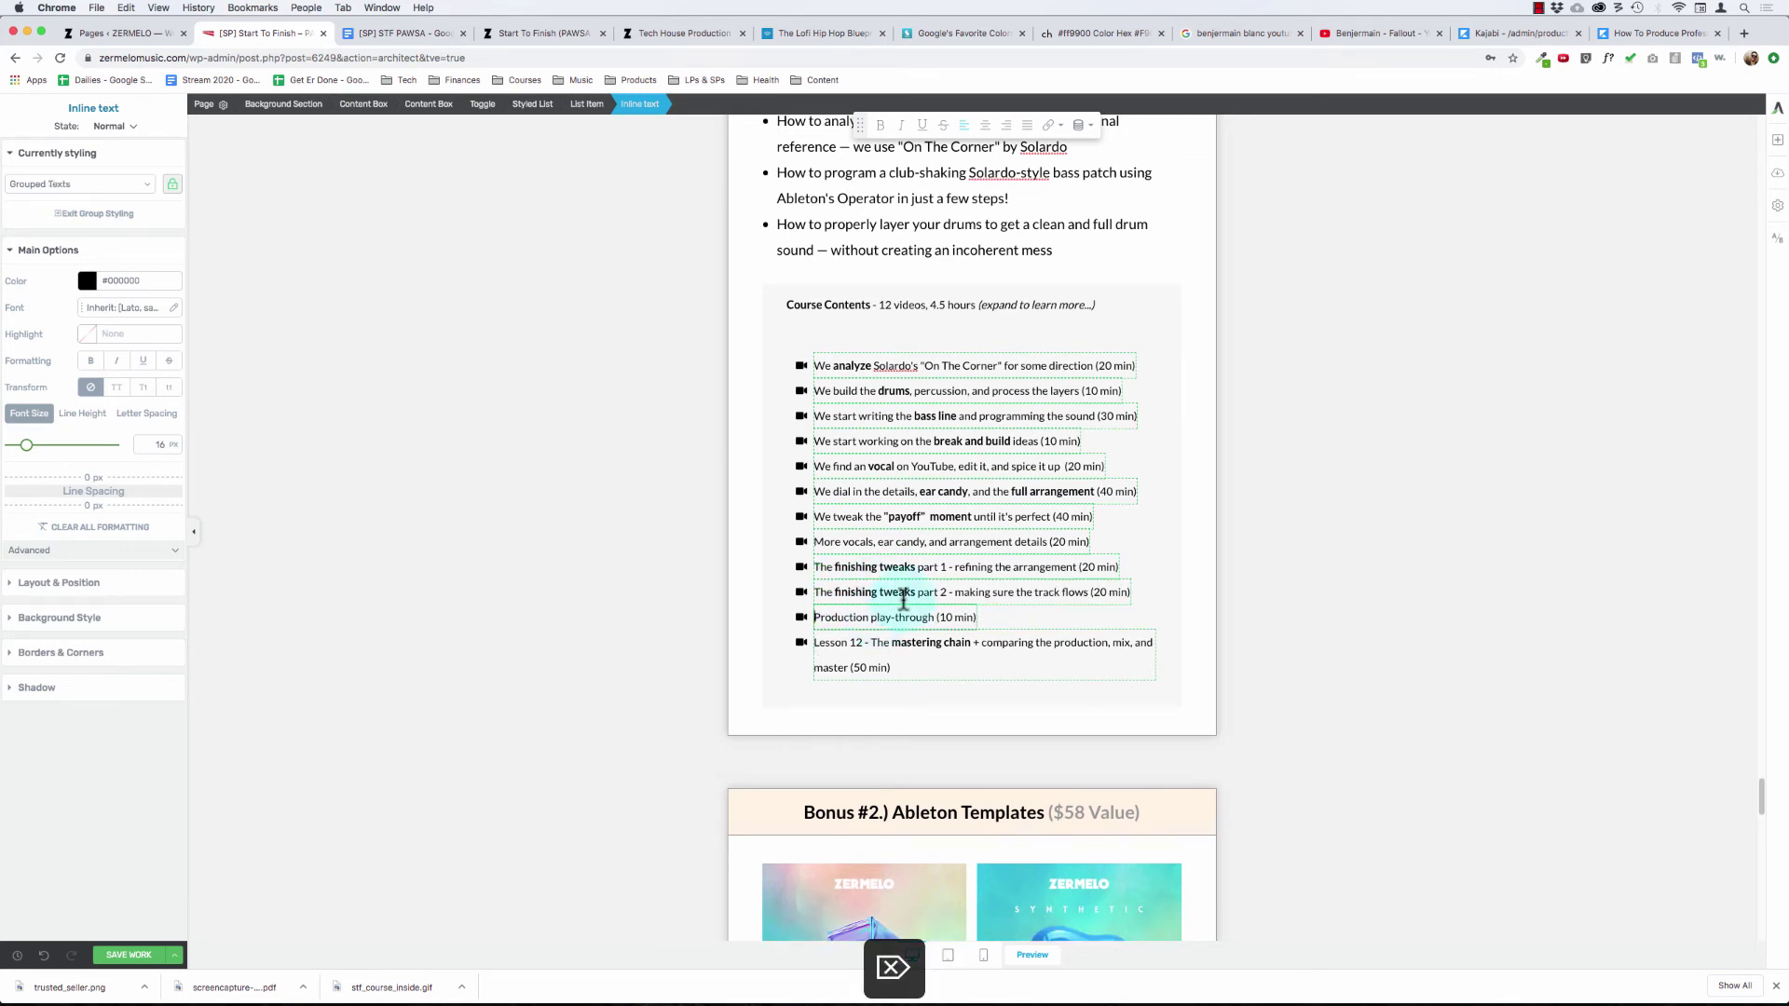
click(871, 639)
key(shift+super+Left)
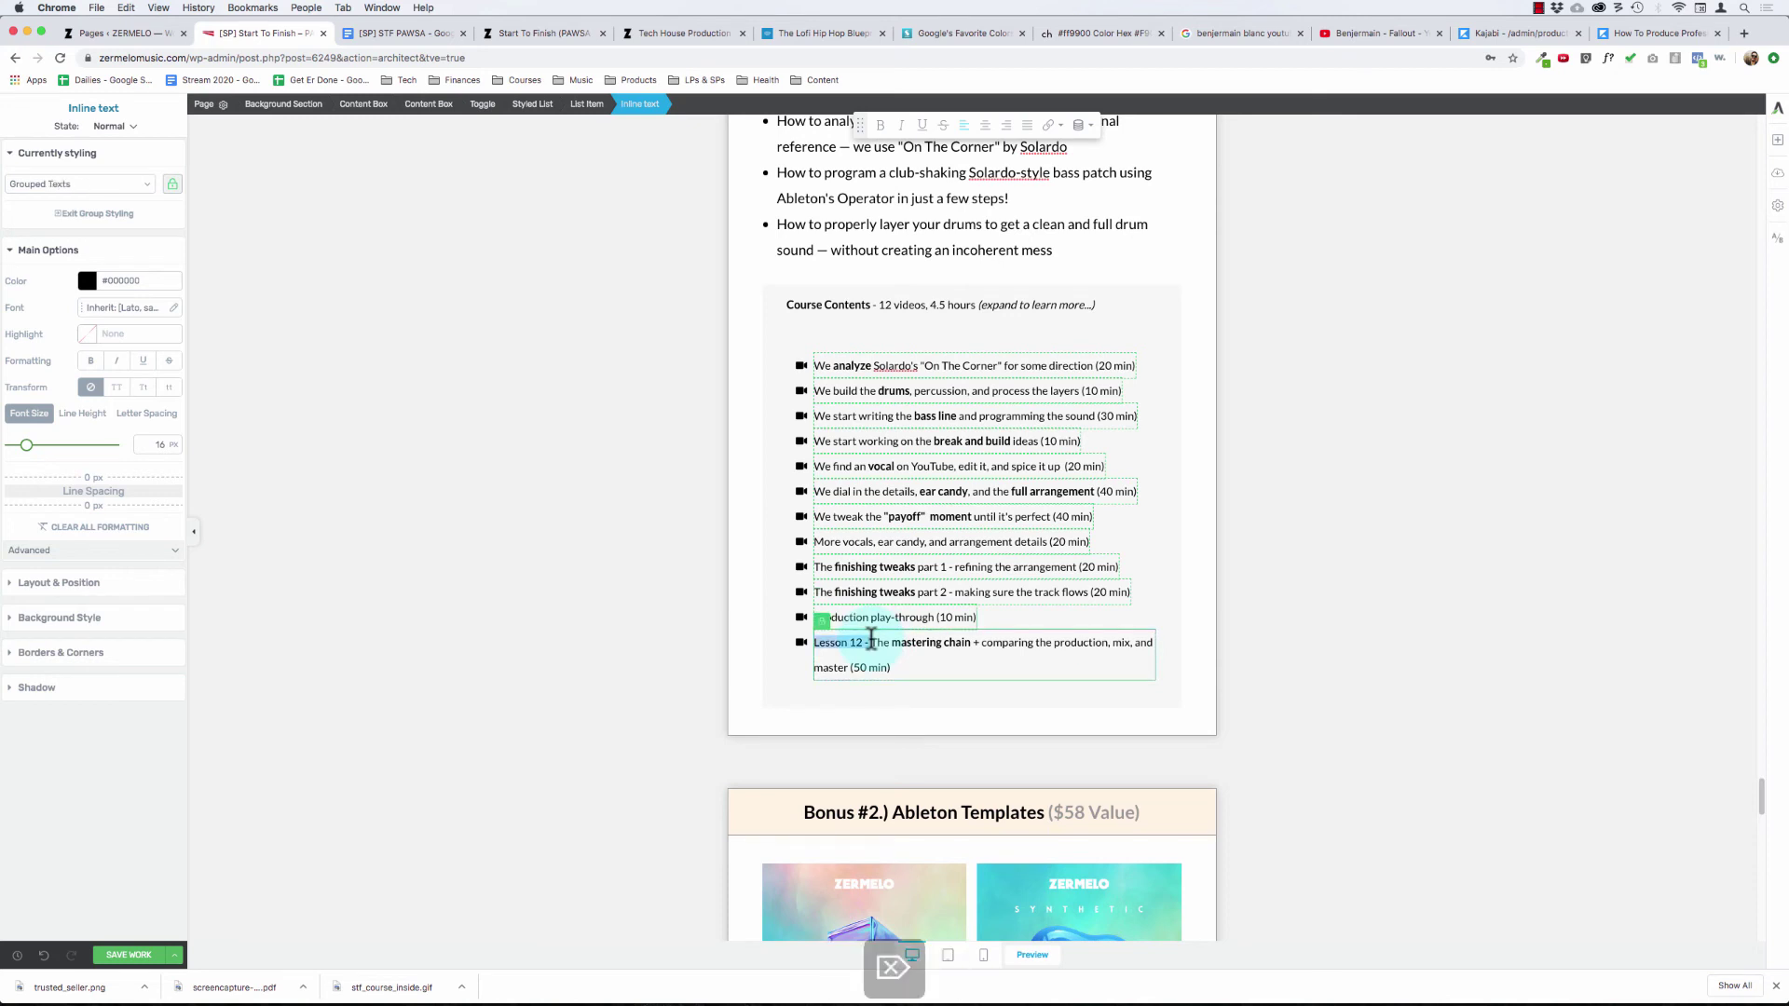
key(Delete)
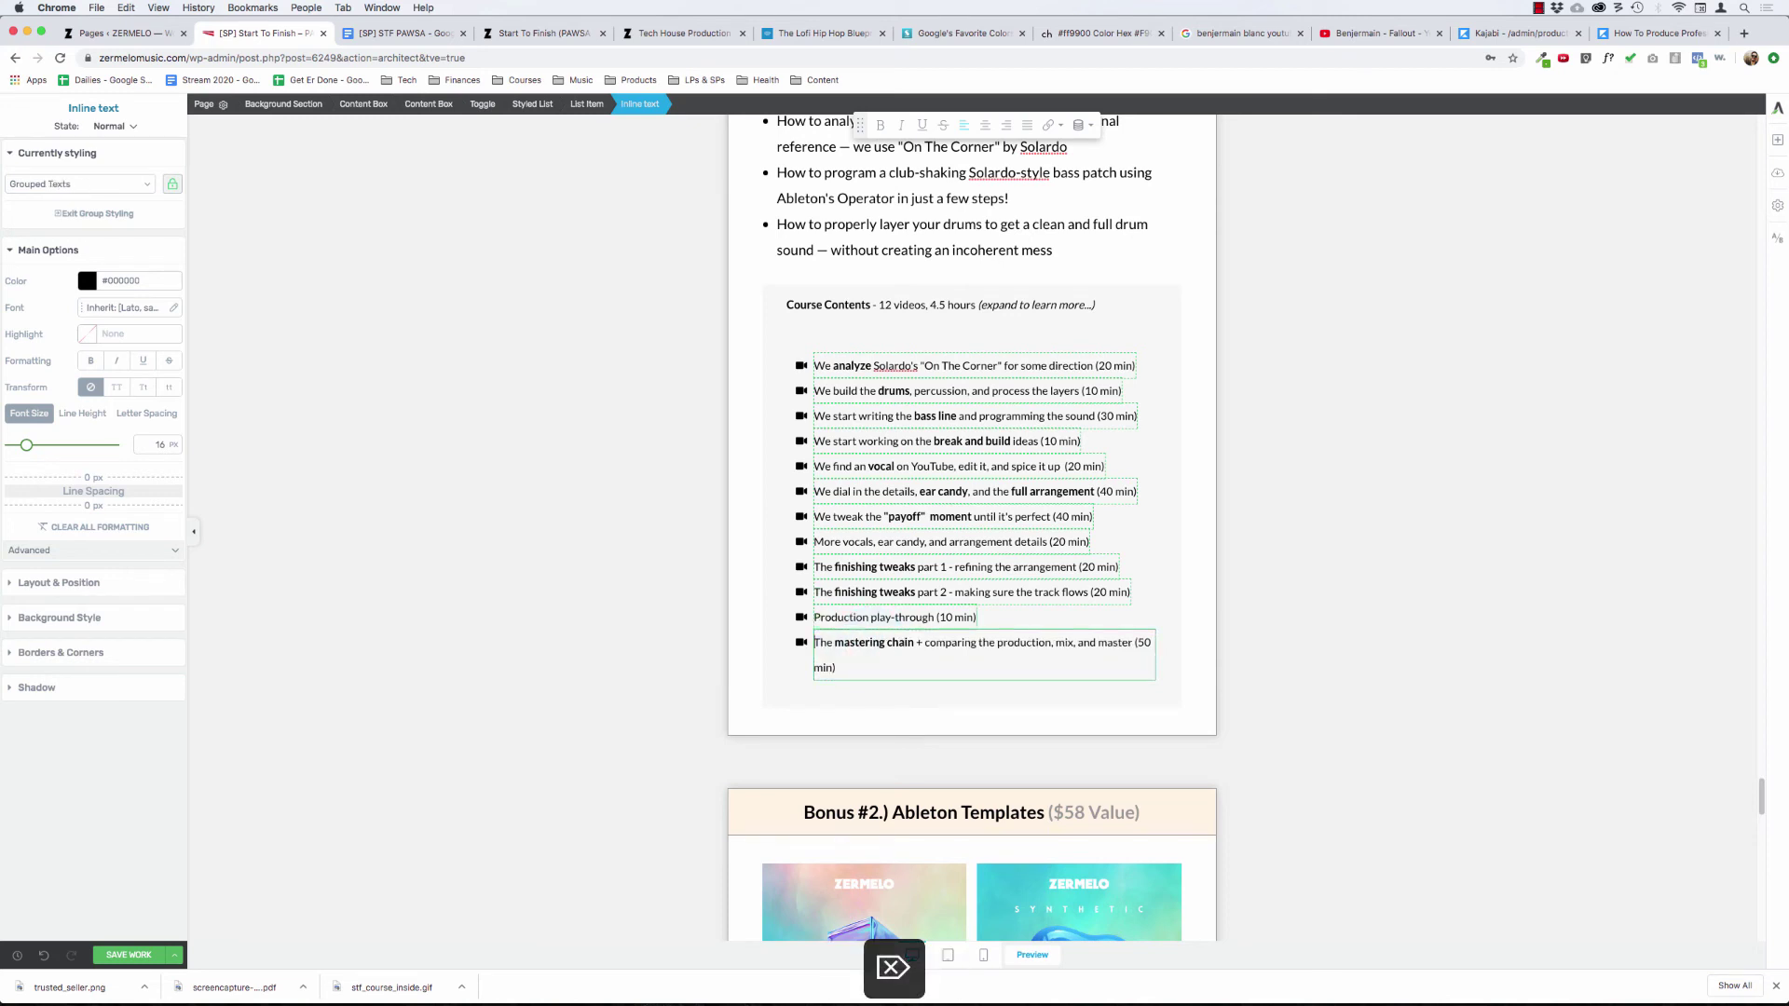
- Insert "We break down the mastering chain" at the start of the twelfth lesson's description
click(825, 636)
text(W)
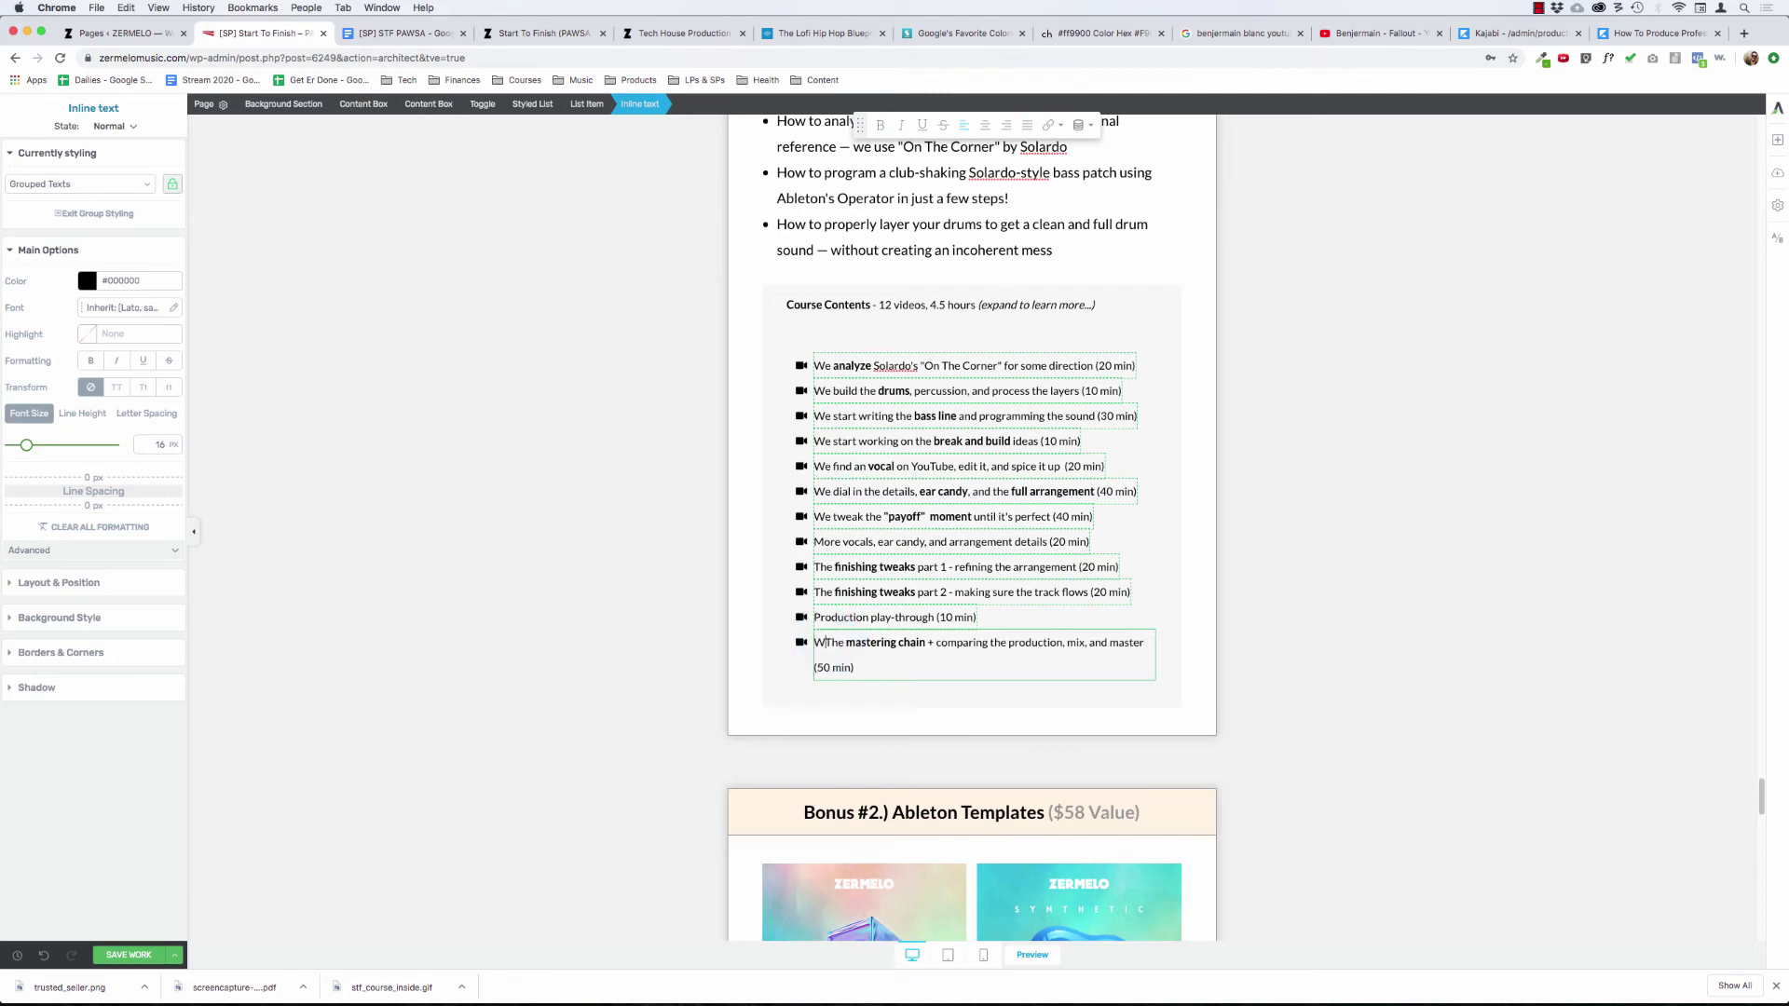
text(e comp)
key(alt+BackSpace)
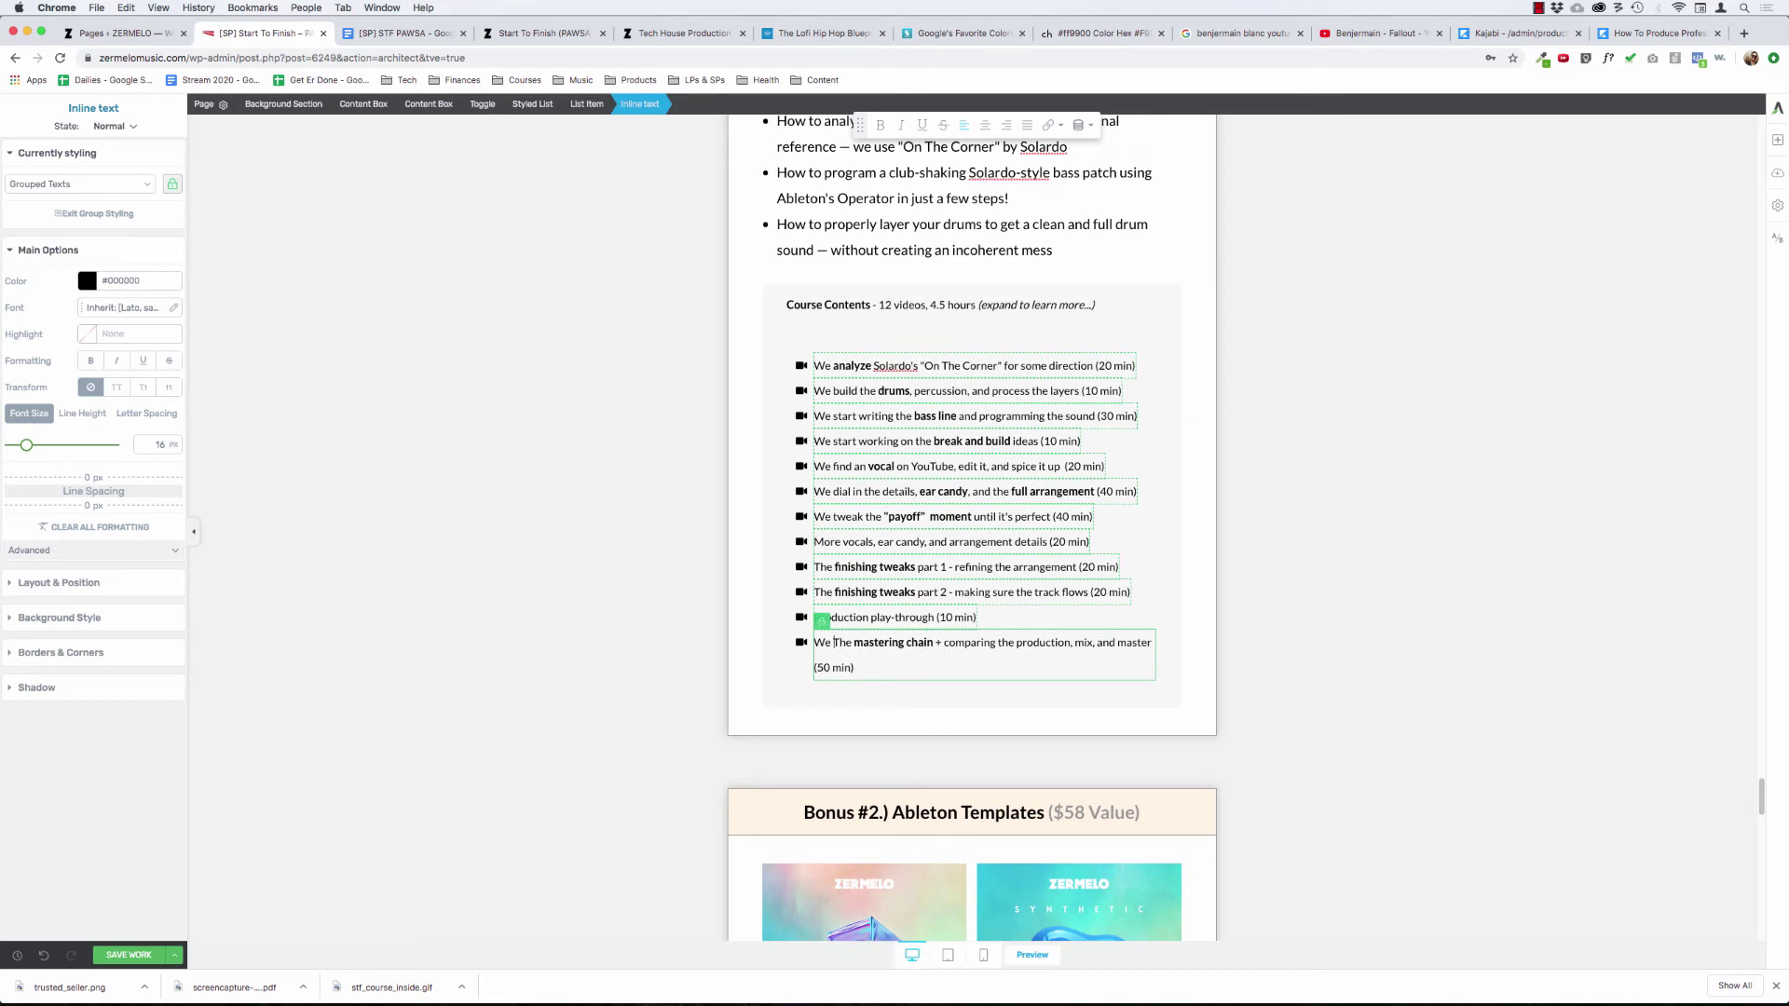
text(break down the mast)
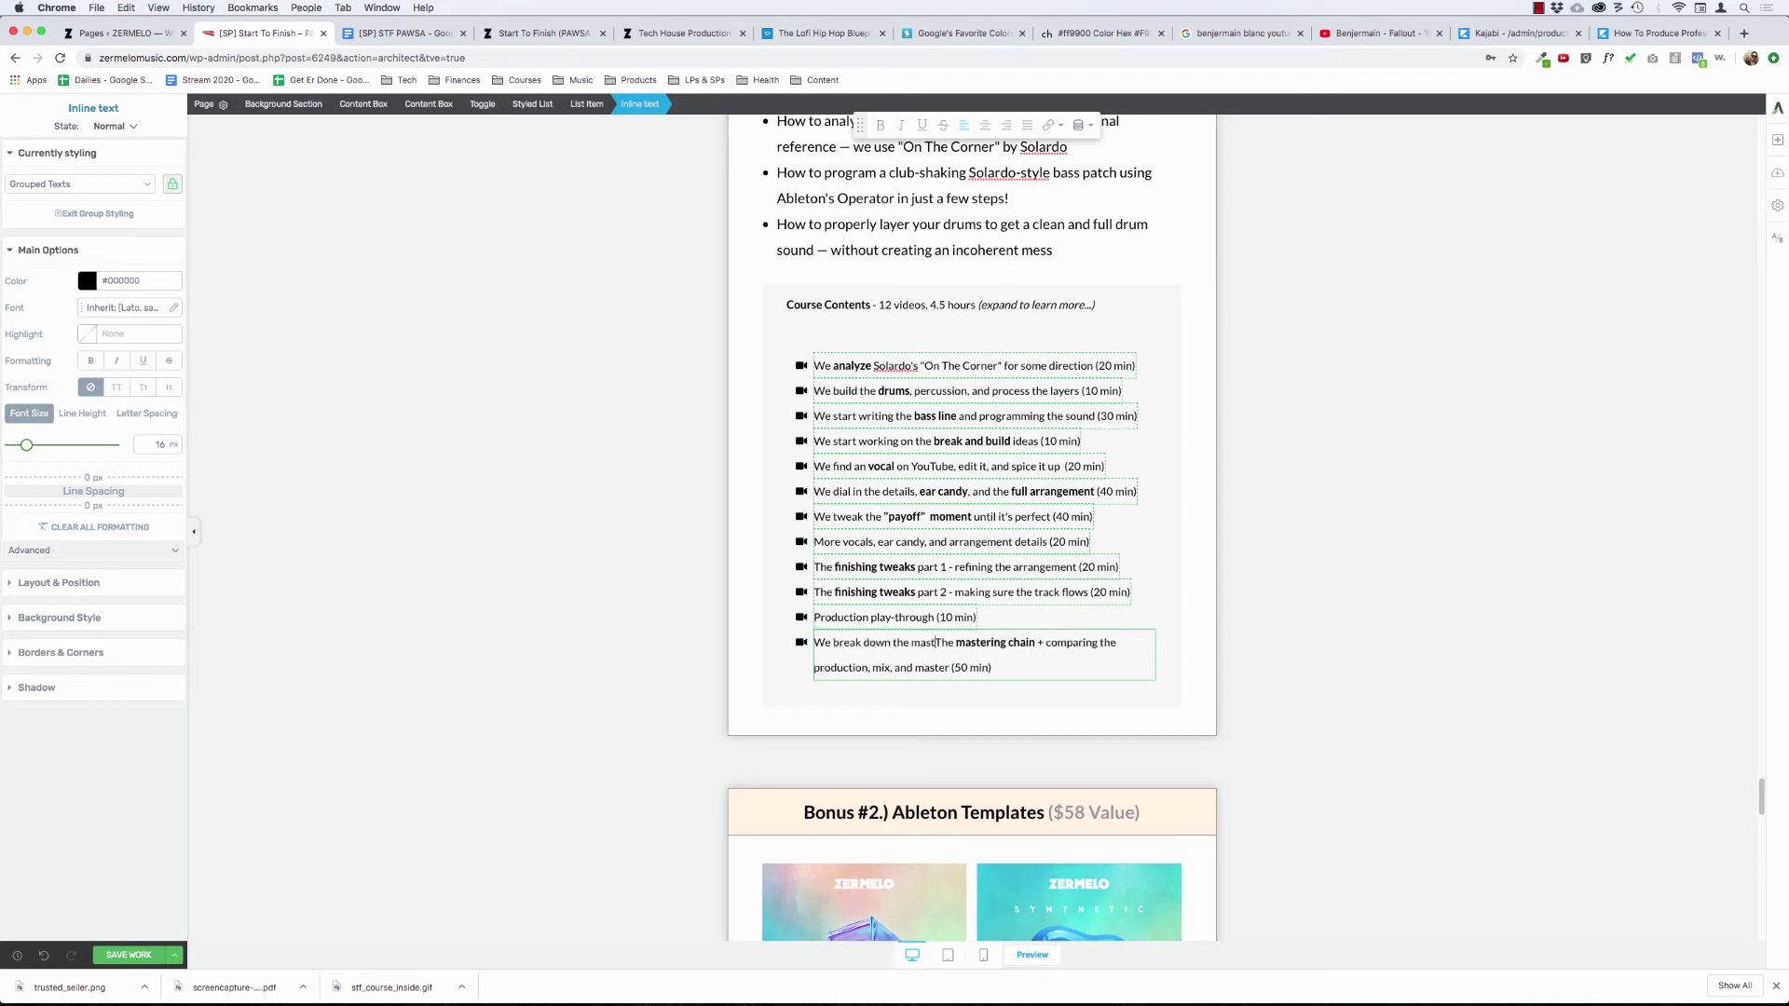
key(alt+BackSpace)
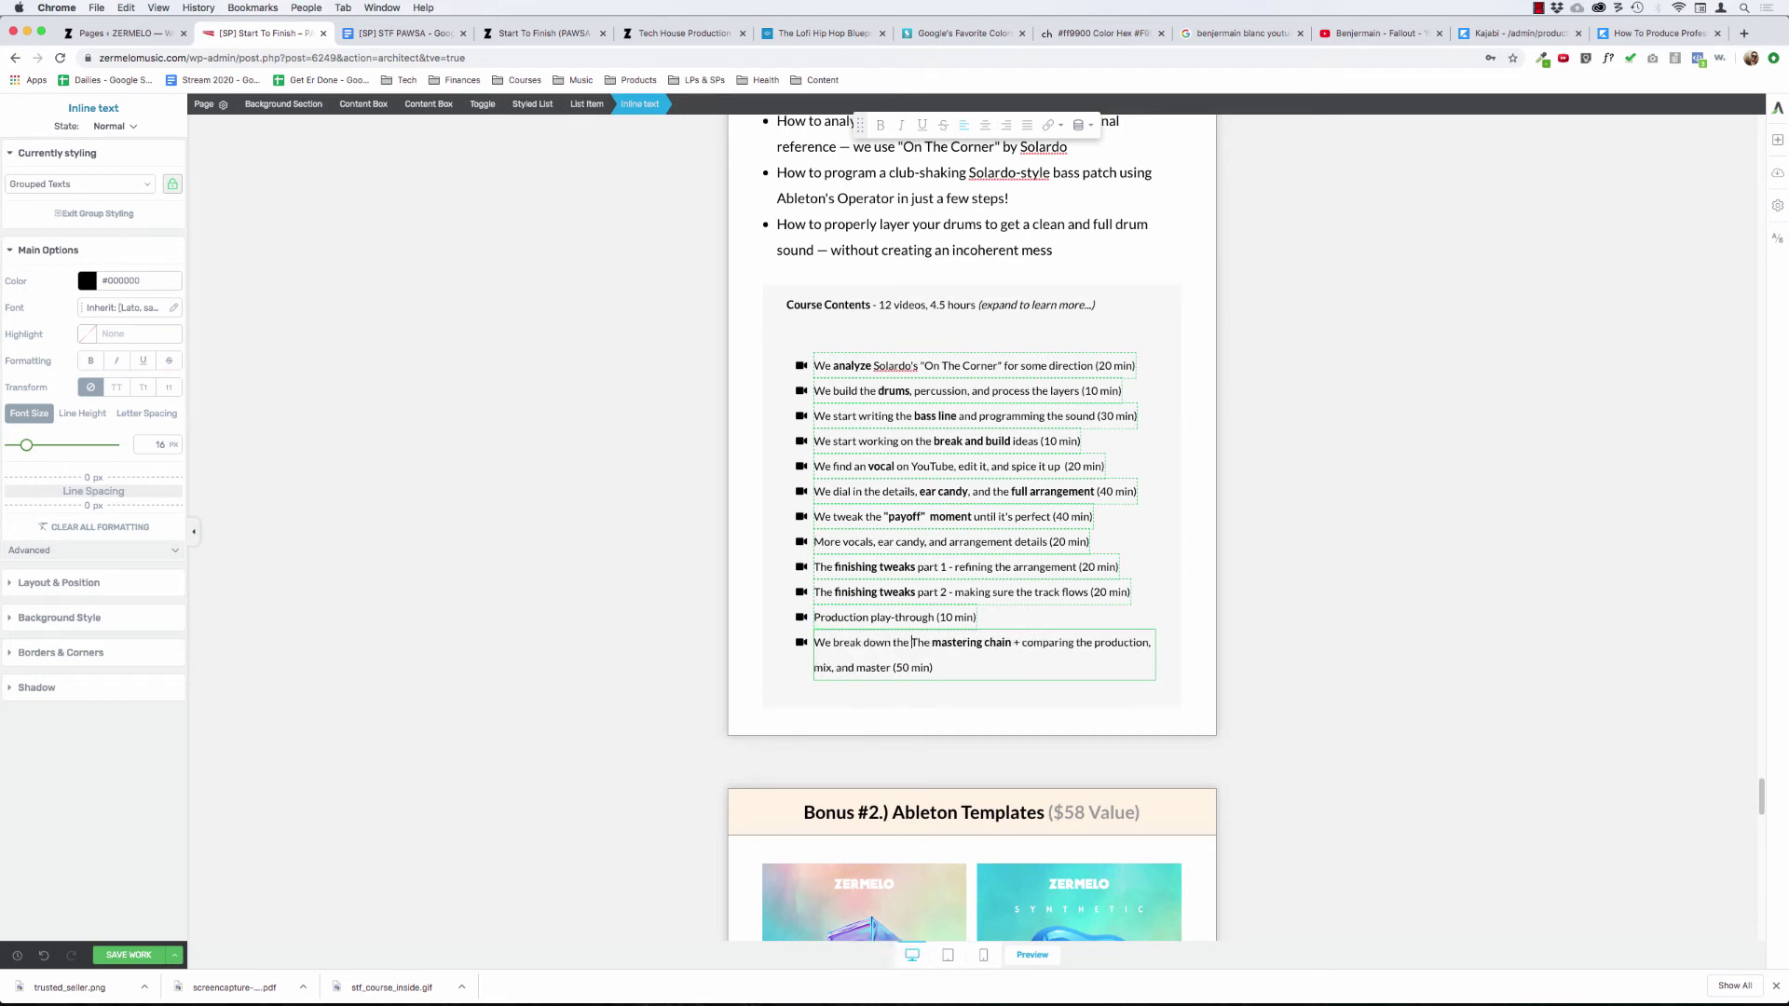
text(mastering )
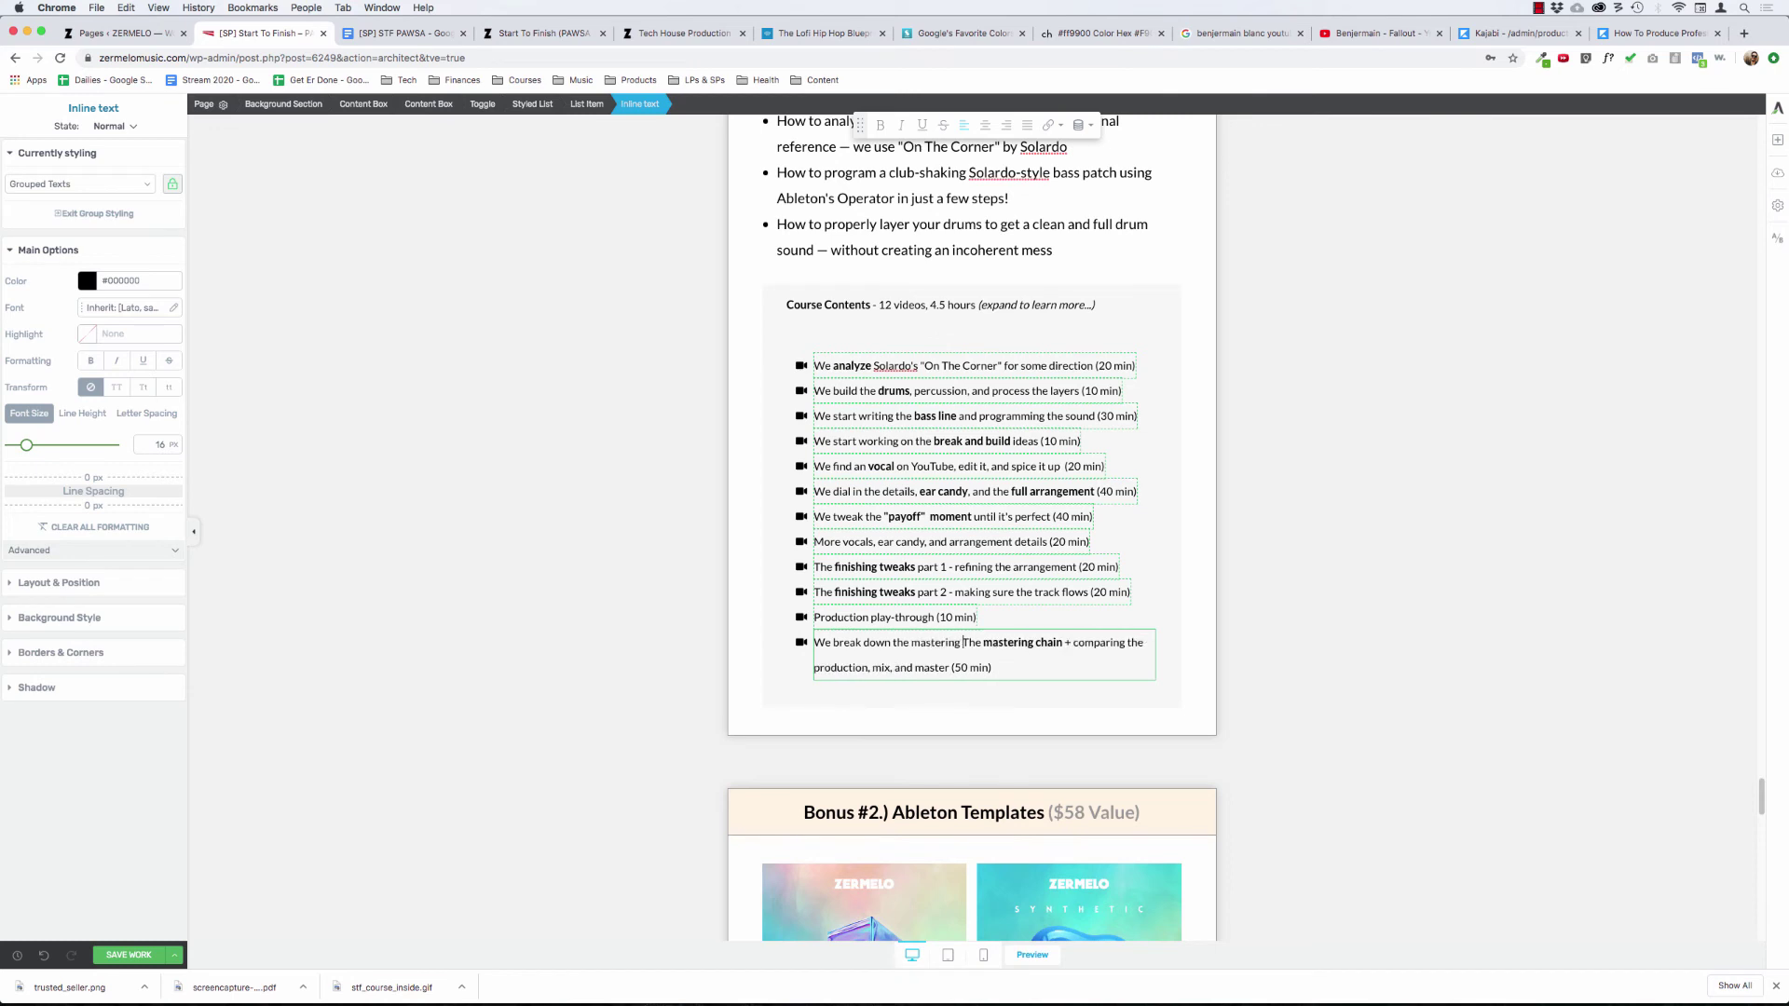
text(chain)
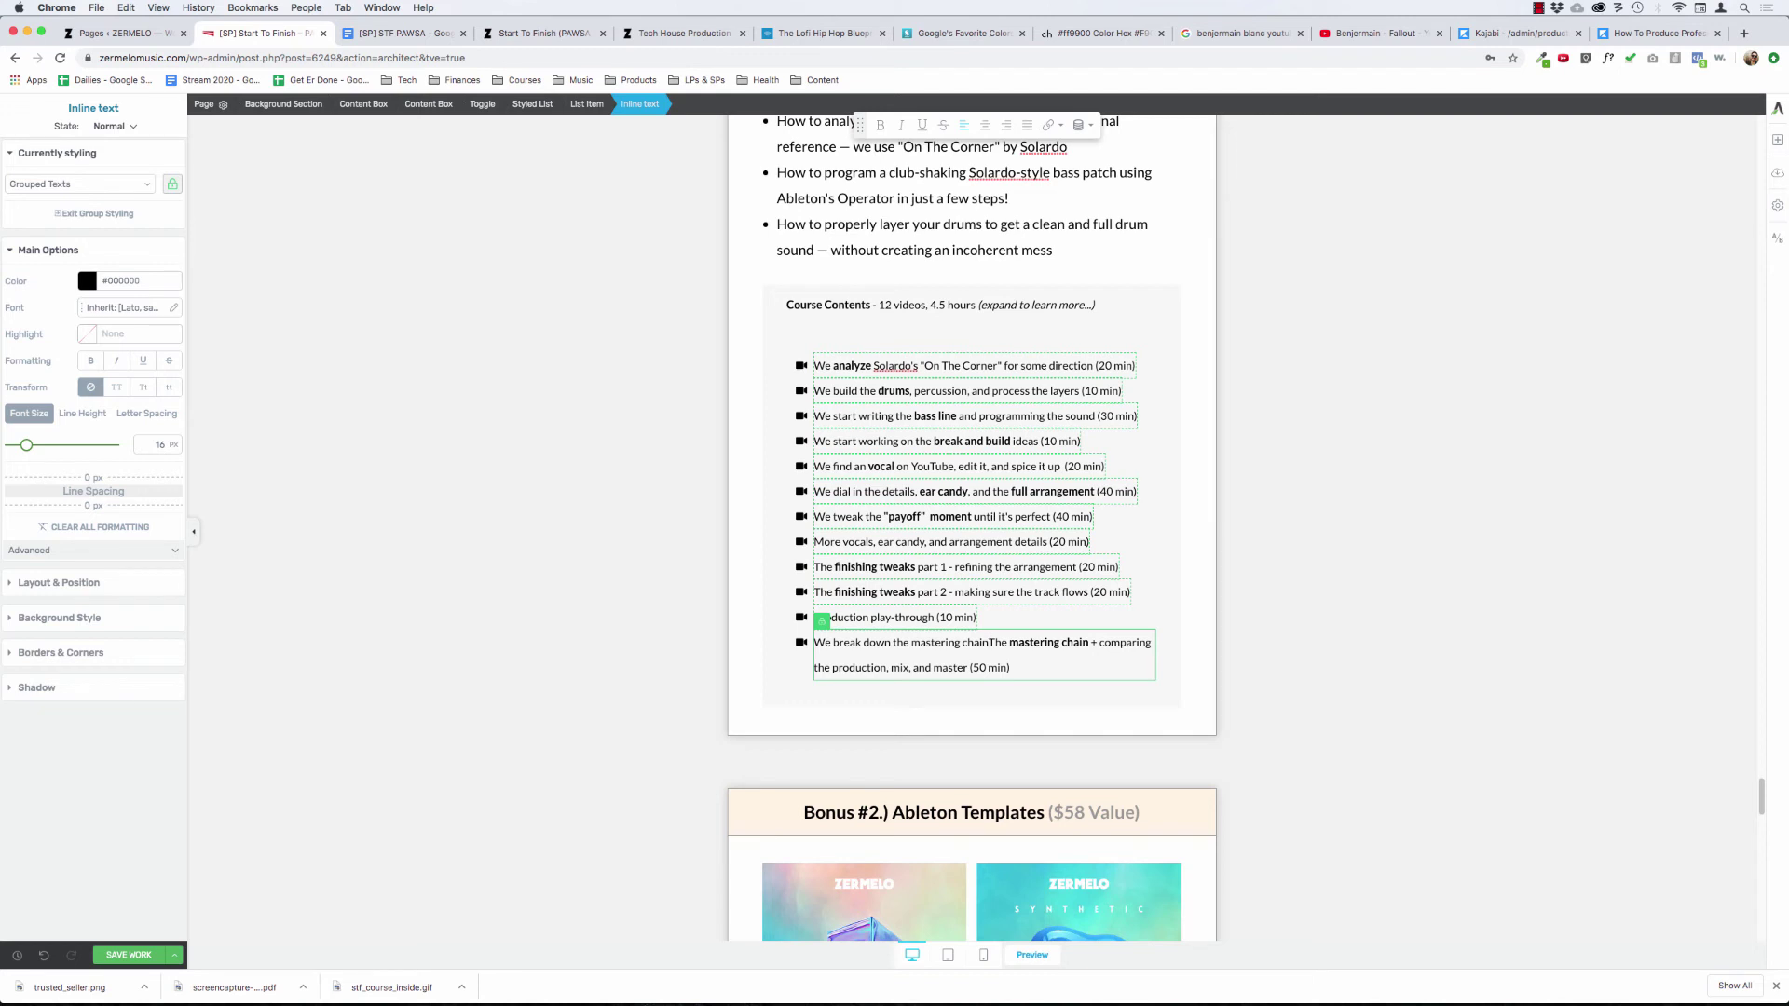
- Delete the old wording "The mastering chain + comparing the production, mix, and master" from the twelfth lesson, keeping the duration
key(alt+shift+Left)
key(alt+shift+Left)
key(alt+shift+Left)
key(alt+shift+Left)
key(alt+shift+Left)
key(alt+shift+Left)
key(alt+shift+Left)
key(alt+shift+Left)
key(alt+shift+Left)
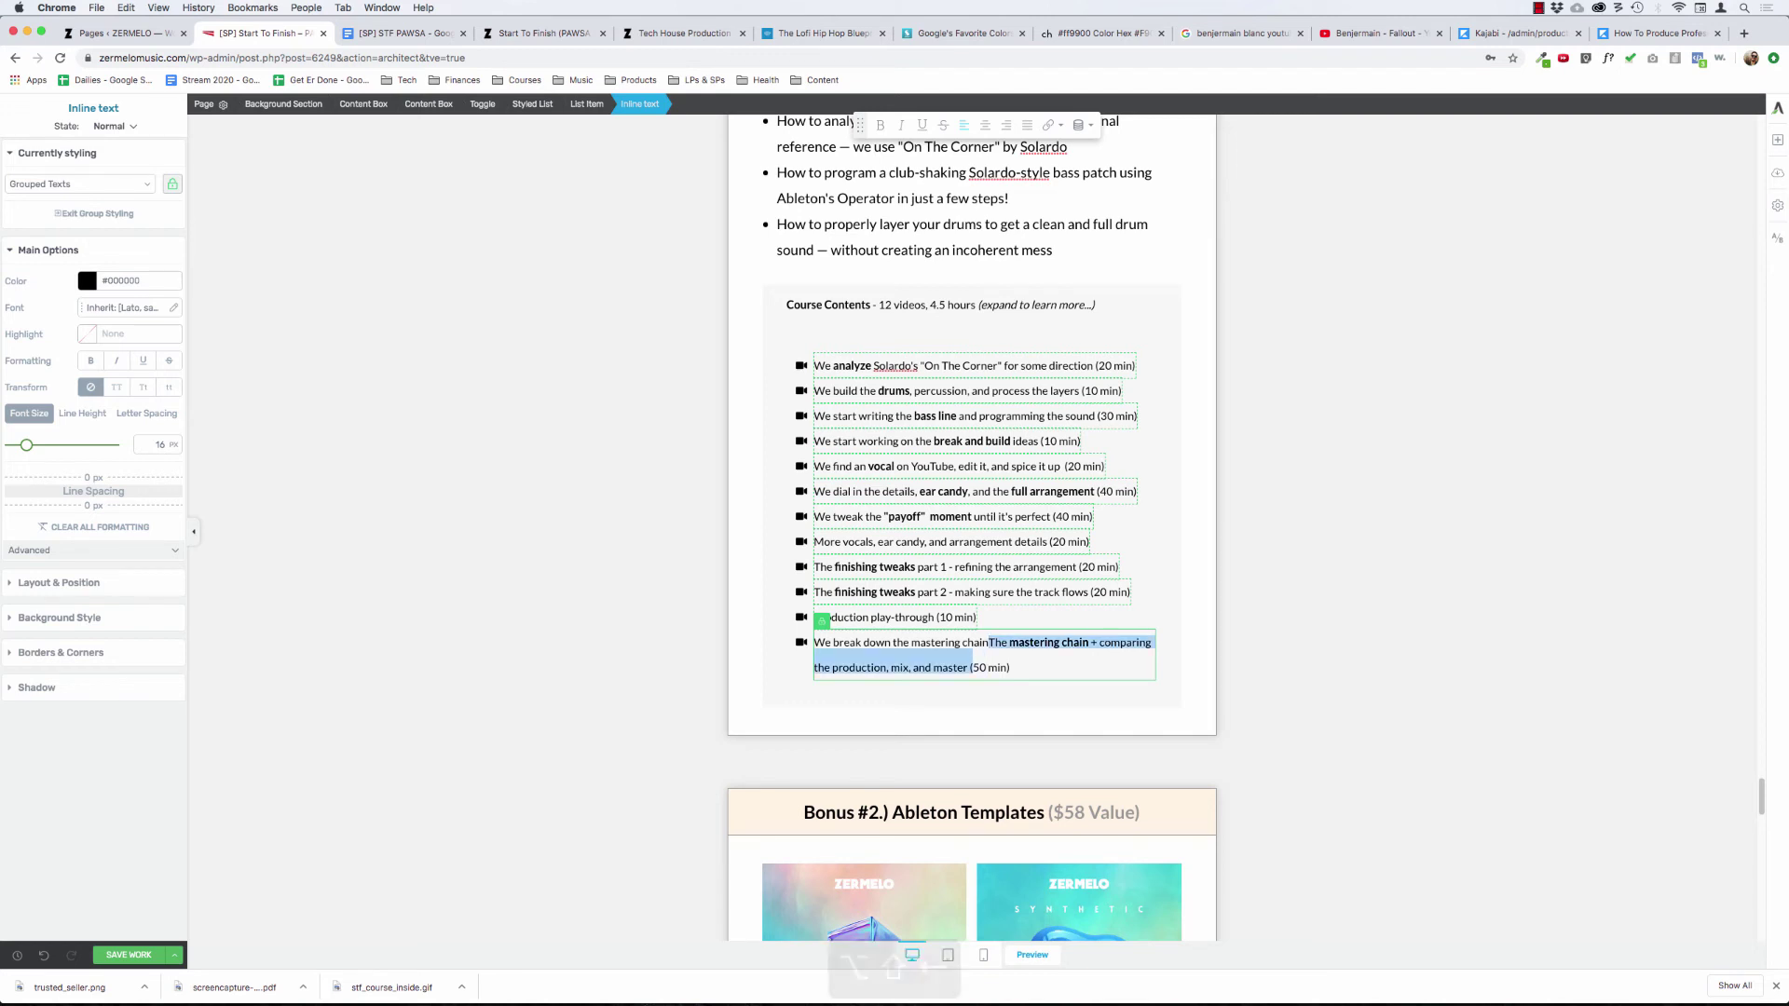
key(alt+shift+Left)
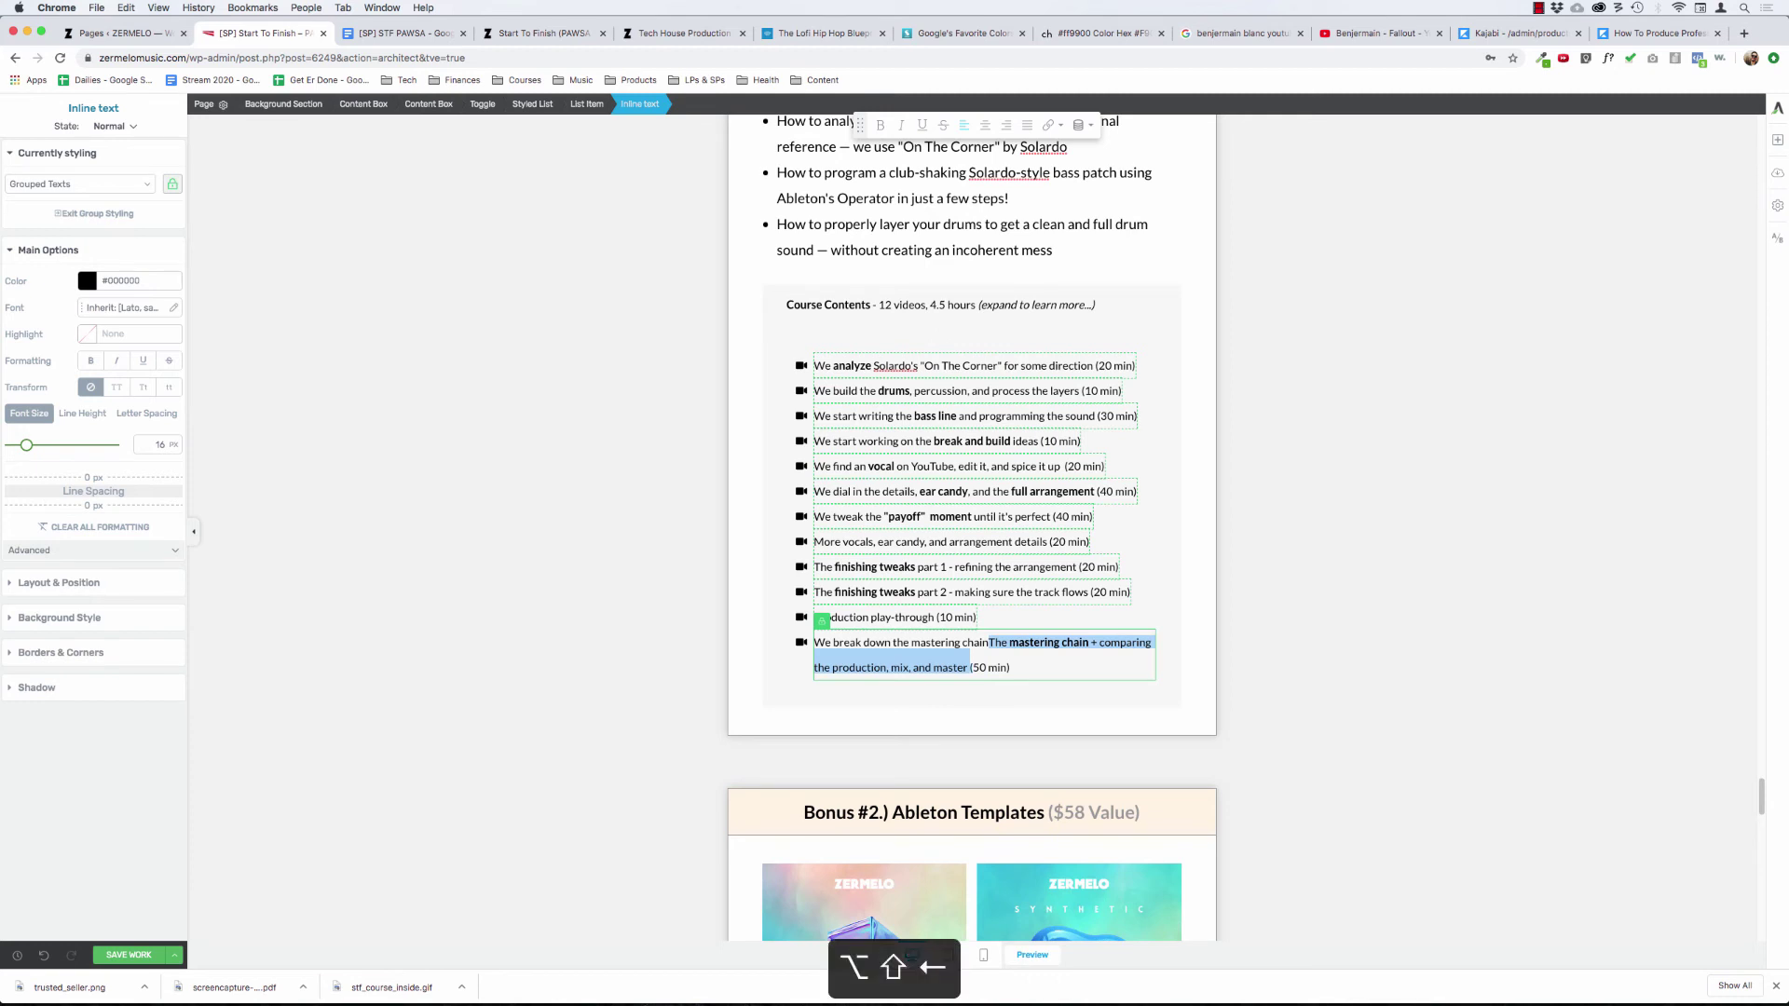
key(BackSpace)
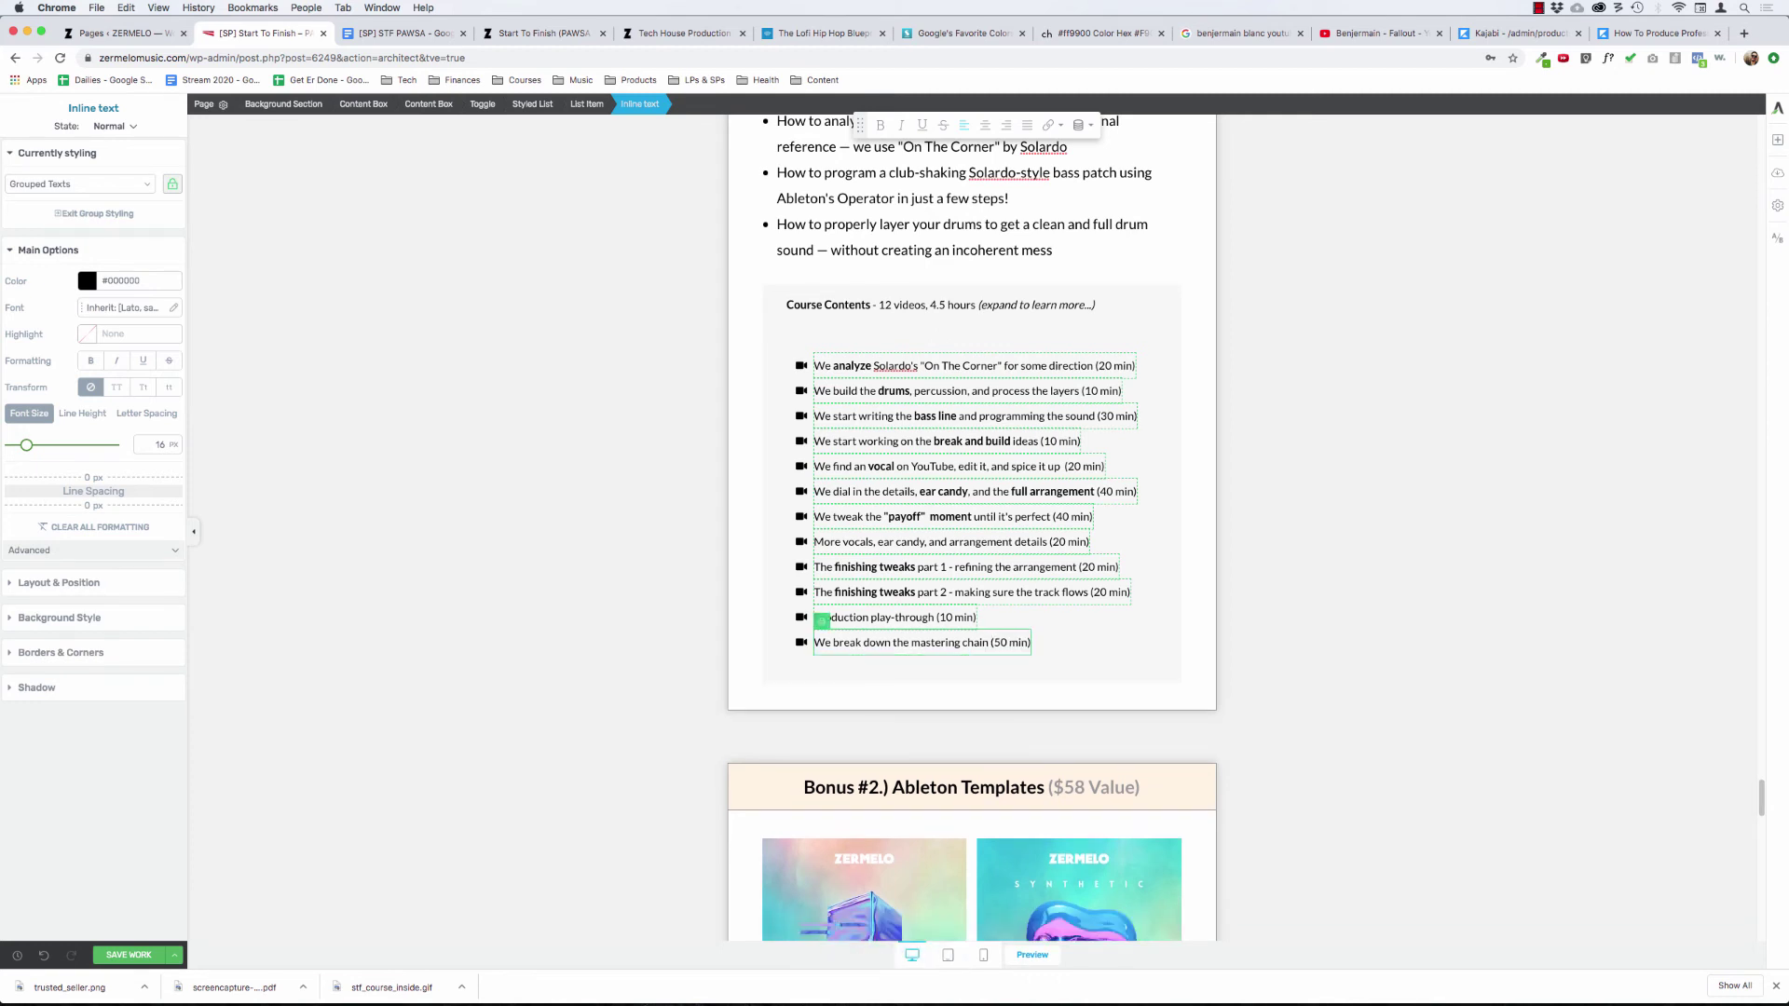
- Bold "mastering chain" in the twelfth lesson's description
key(alt+Left)
key(alt+shift+Right)
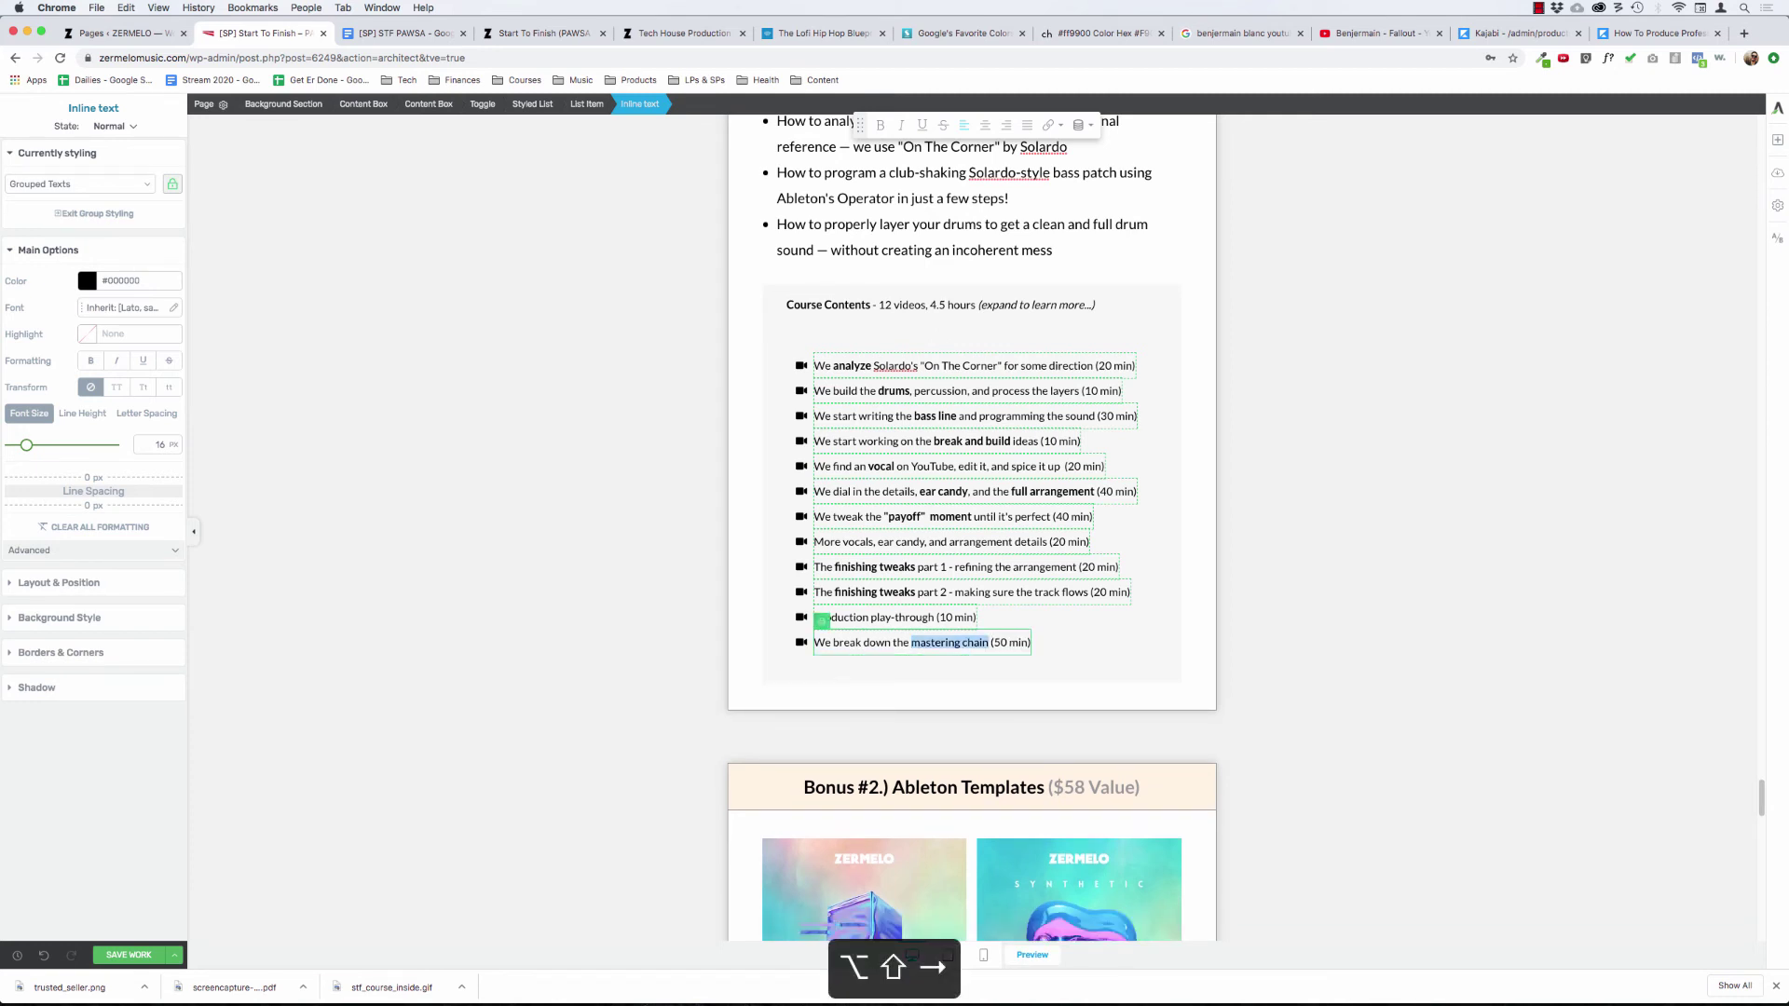
key(super+b)
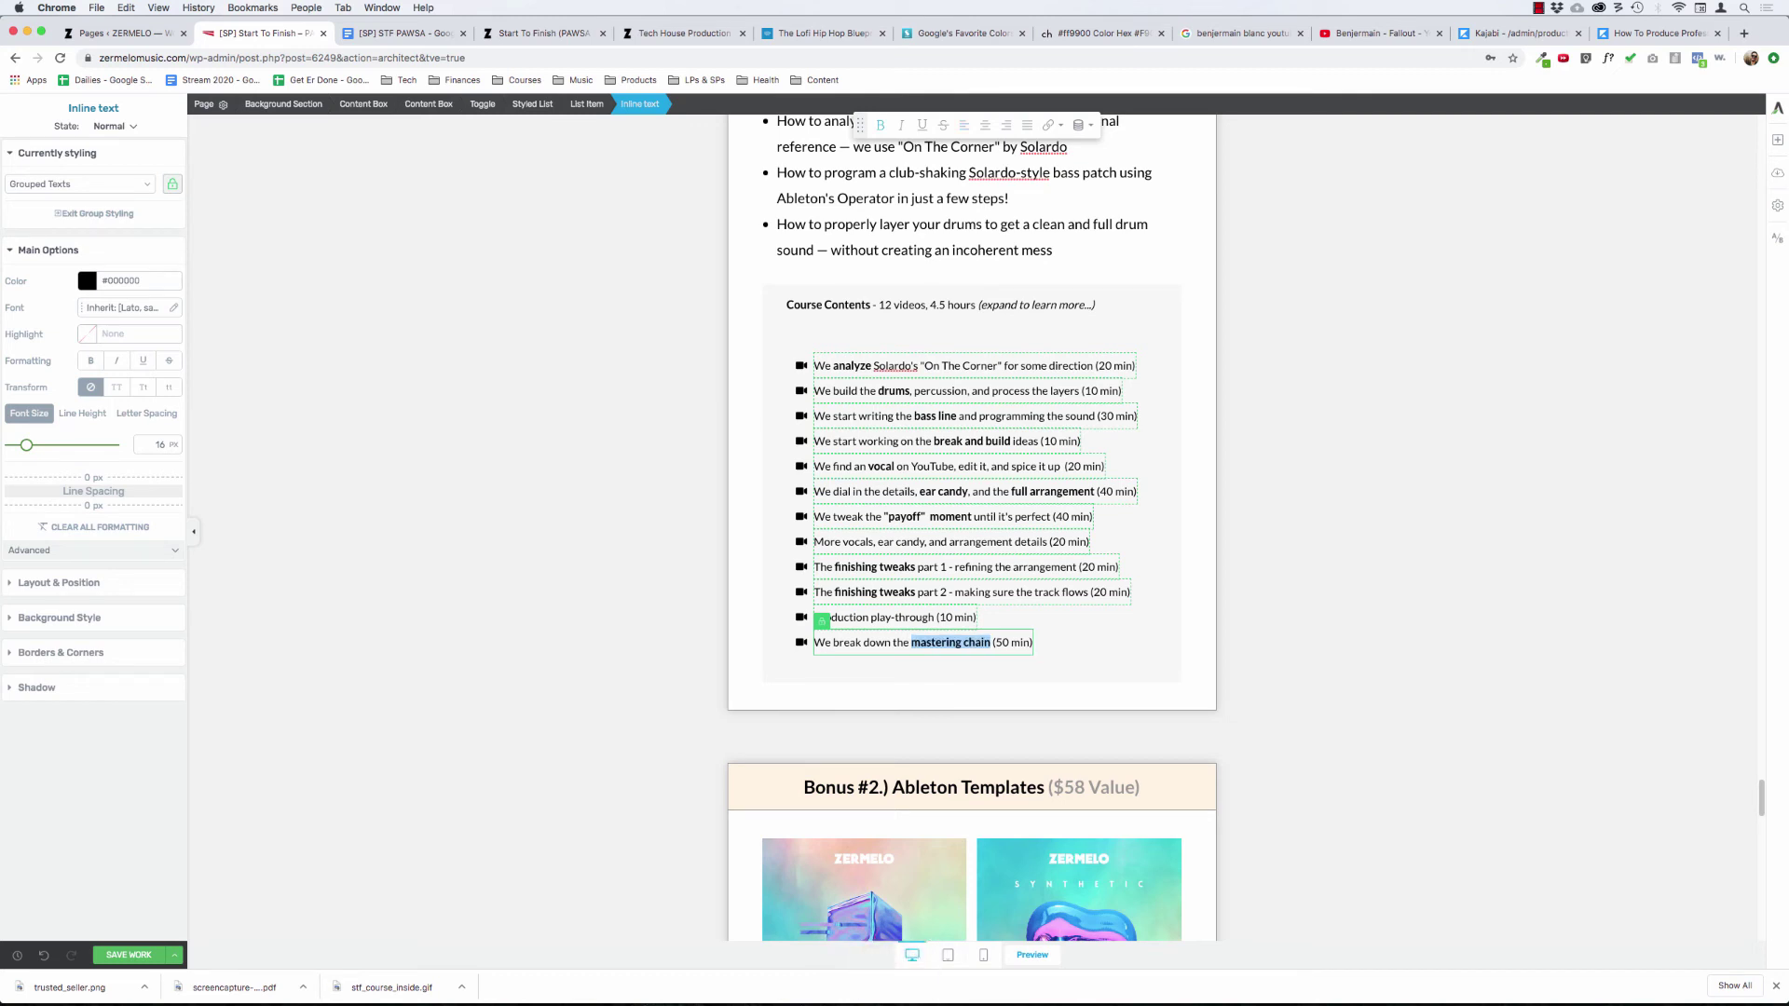
- Reword the twelfth lesson's description to "We break down each plugin on the mastering chain"
key(Left)
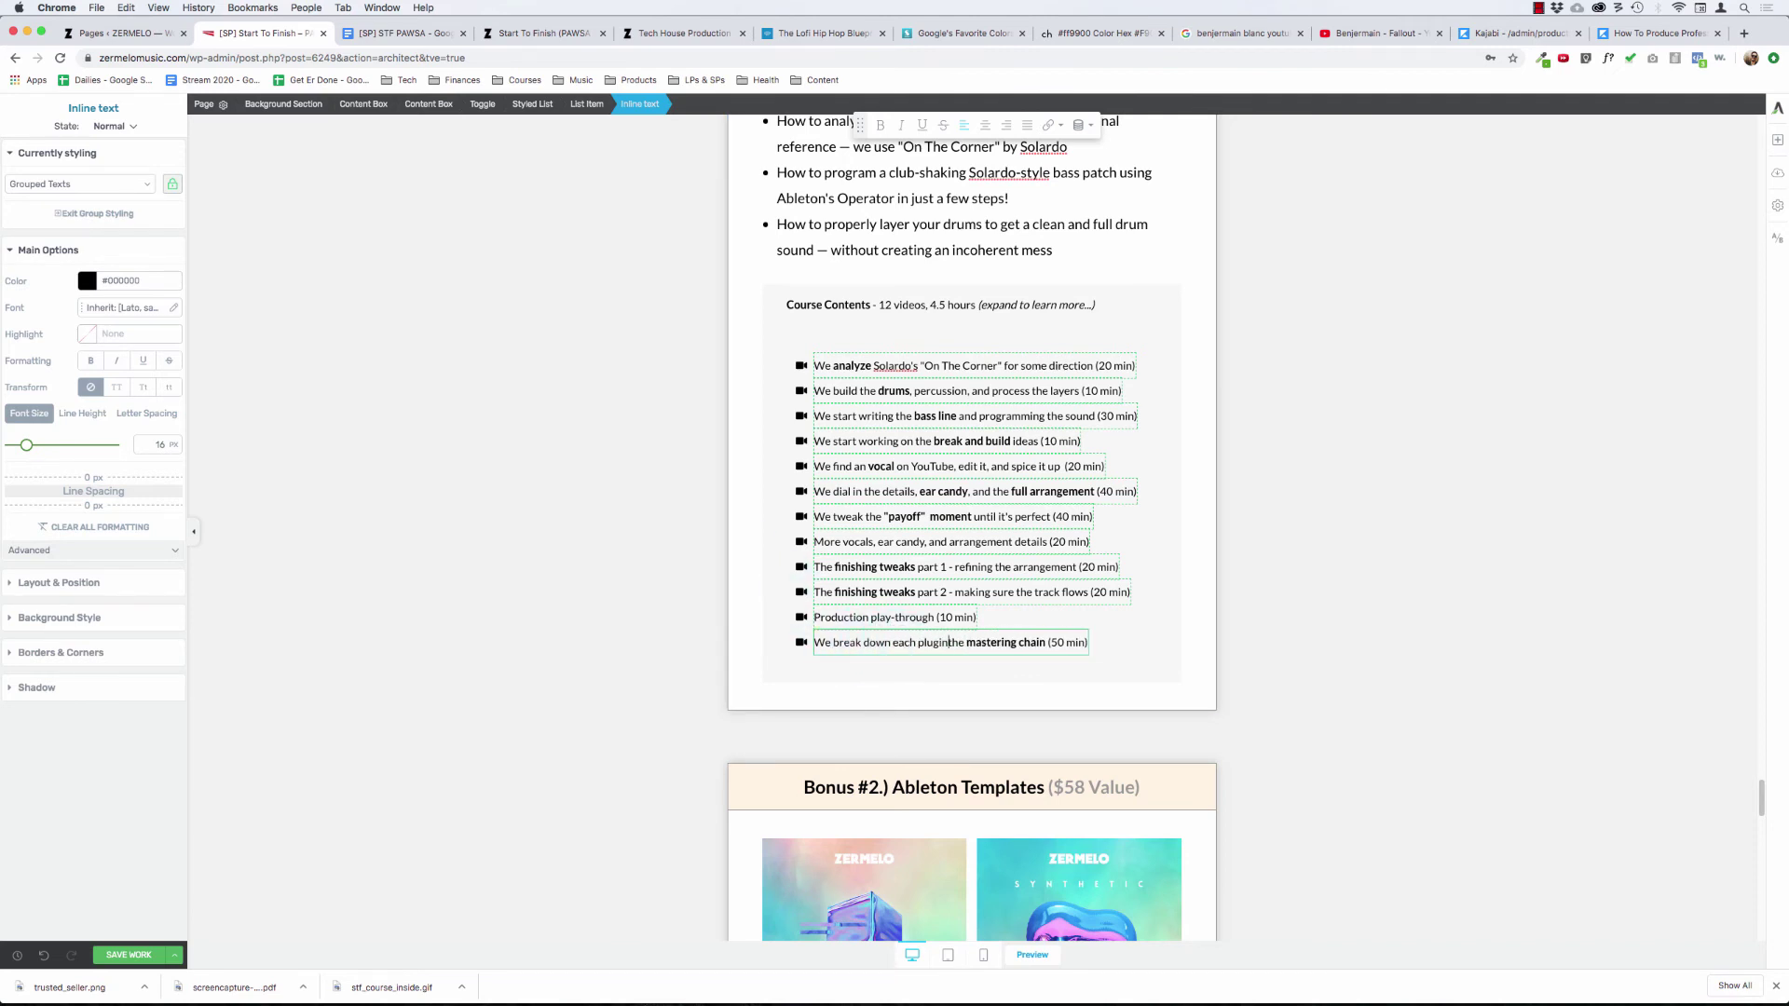
text(on the the)
key(alt+BackSpace)
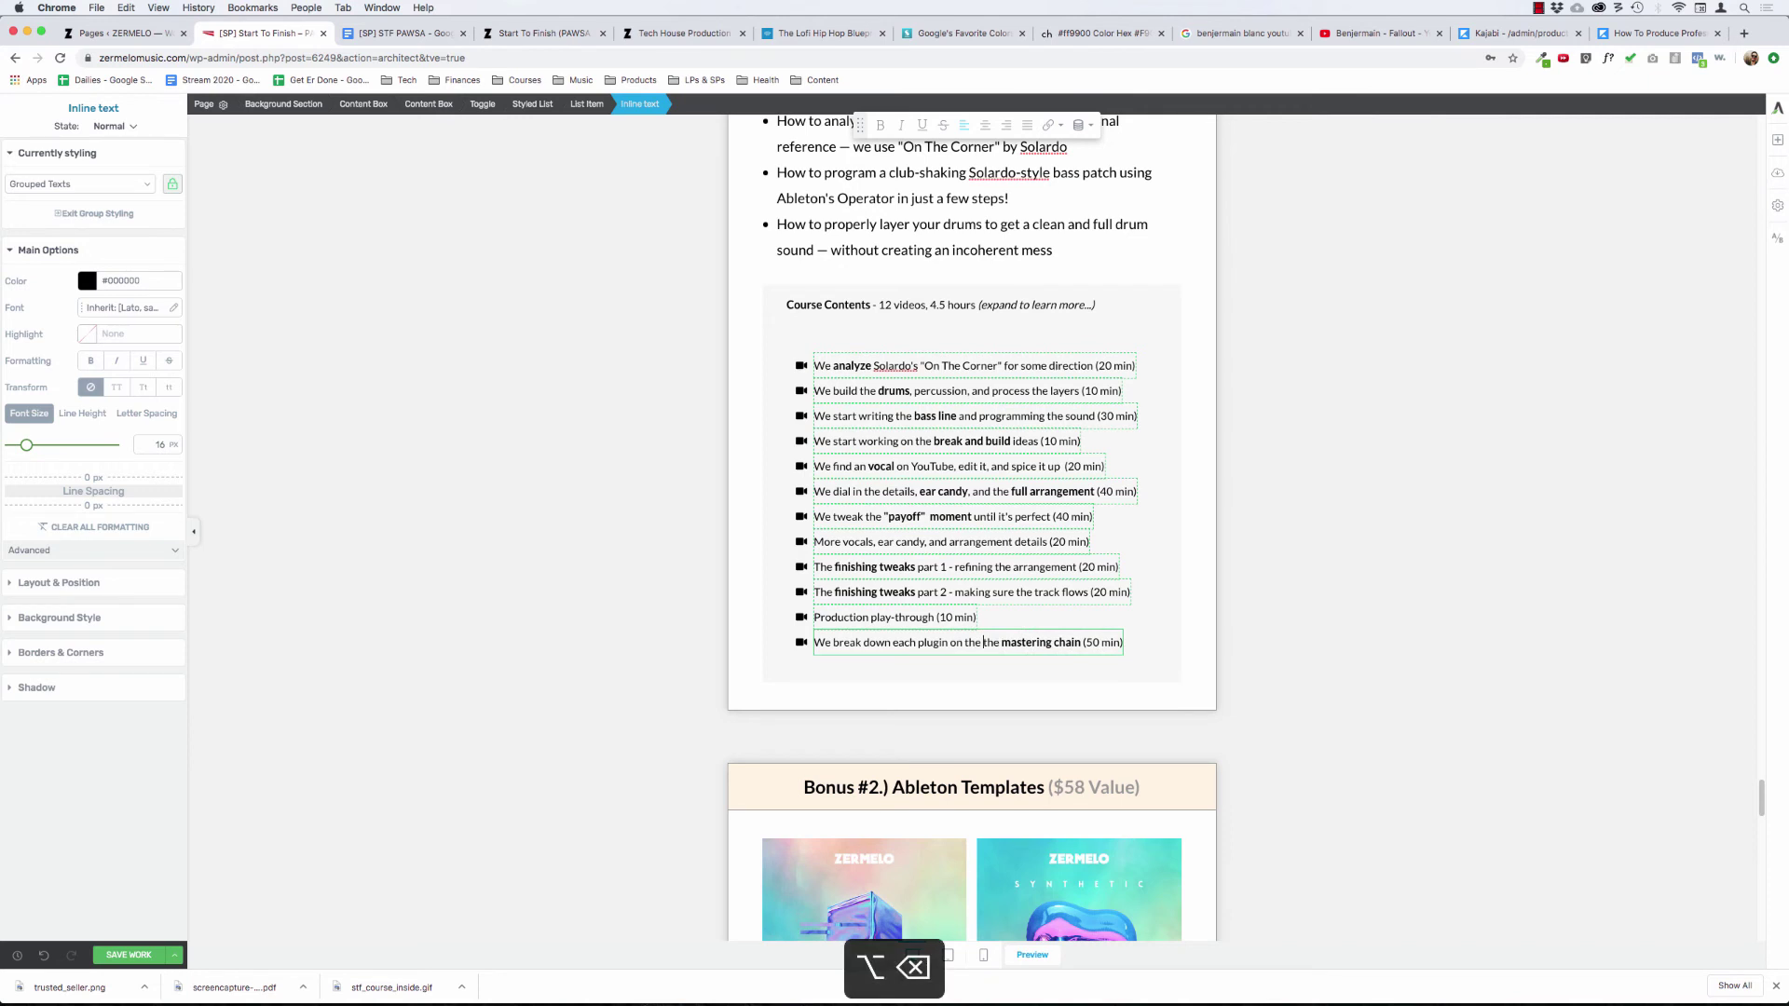
key(alt+BackSpace)
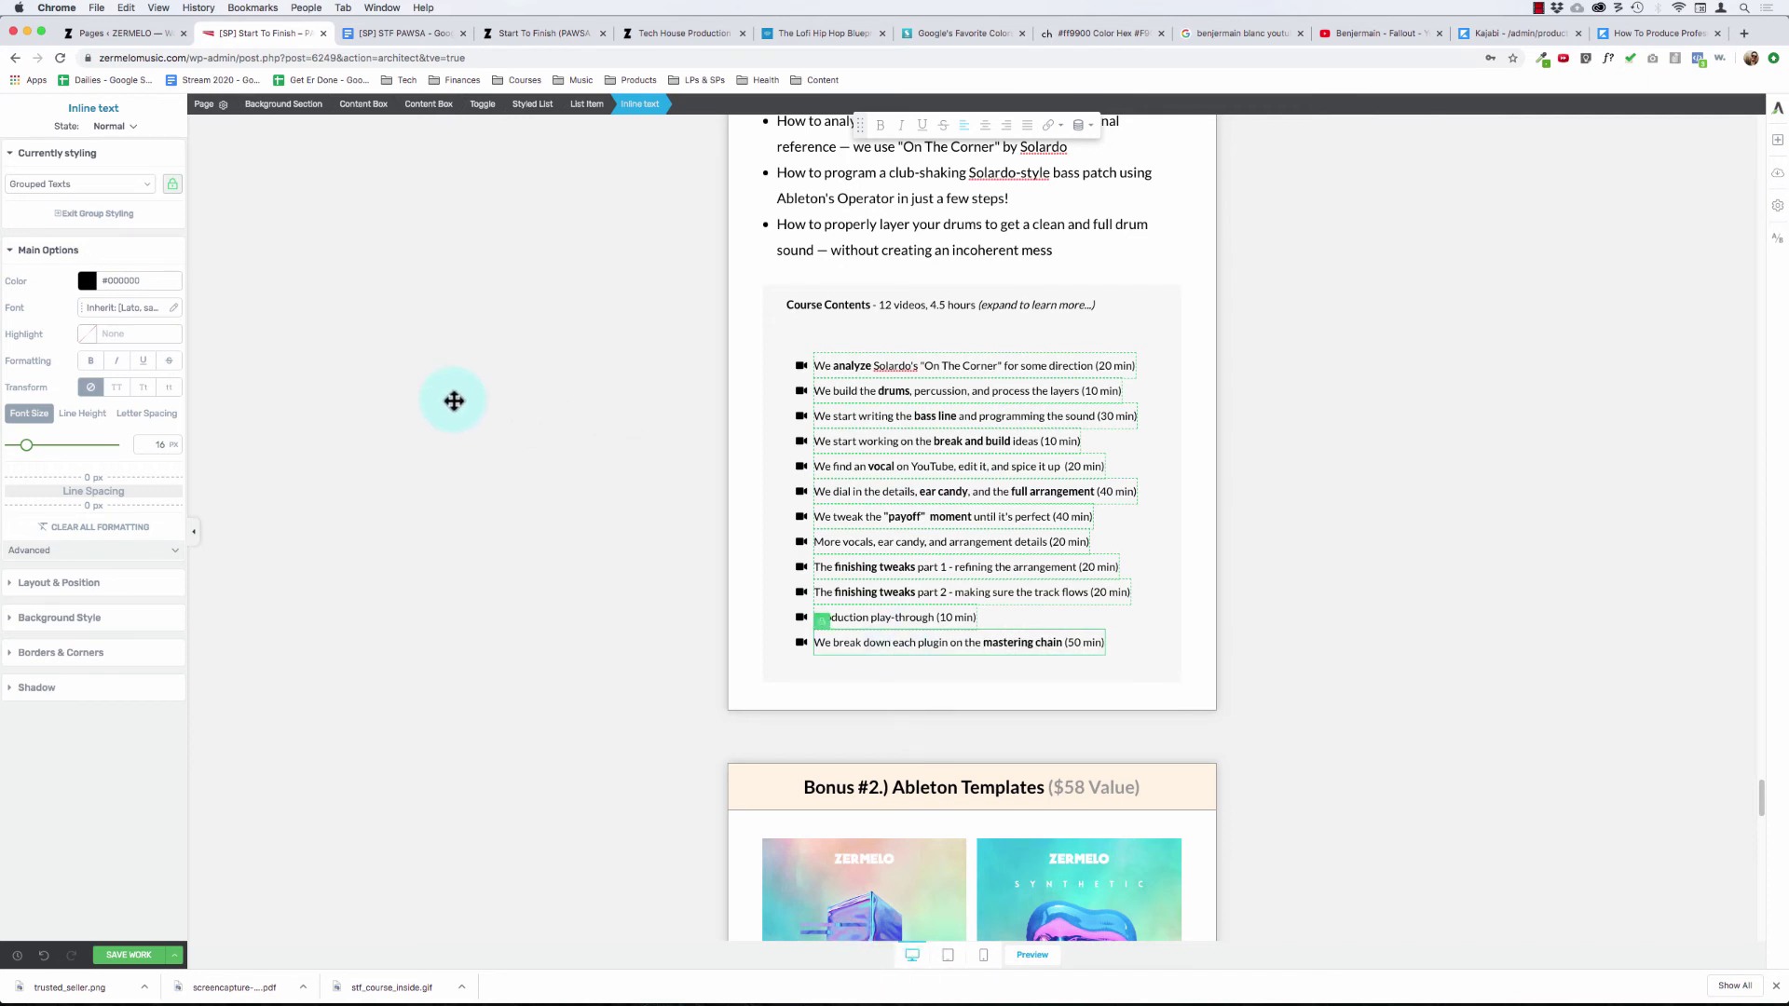
click(483, 433)
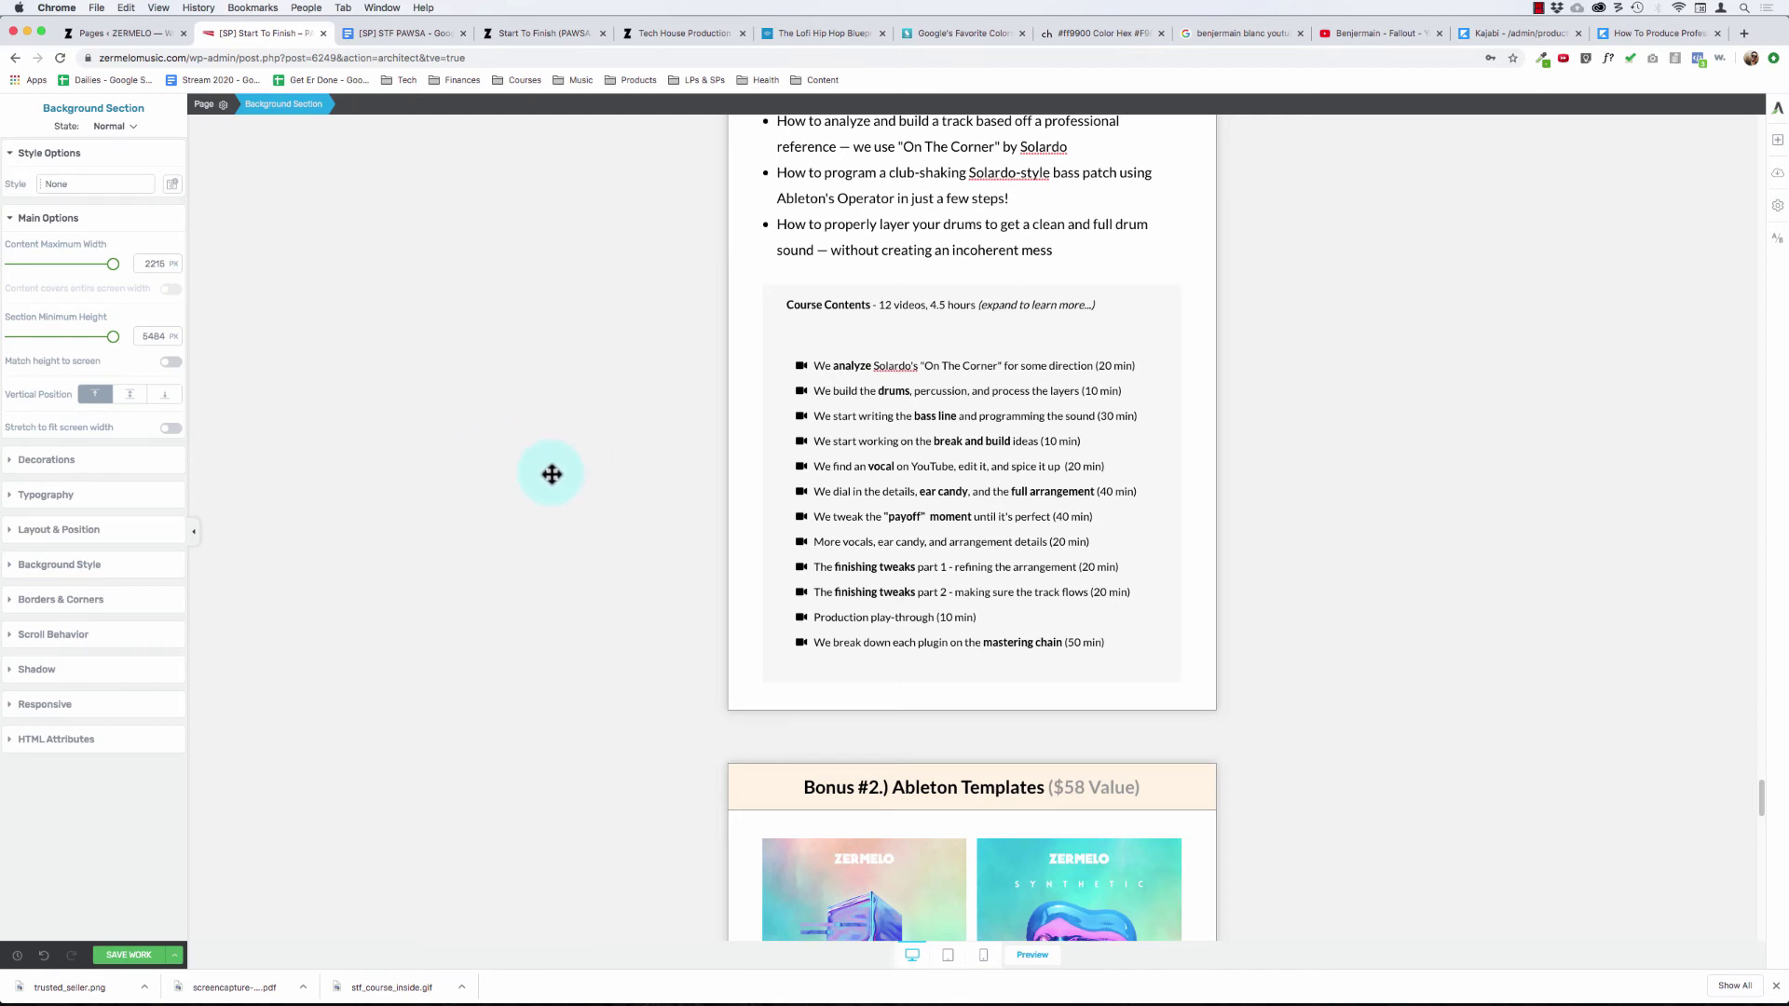
- Bold "ear candy" in the eighth lesson's description
scroll(566, 485, up, 3)
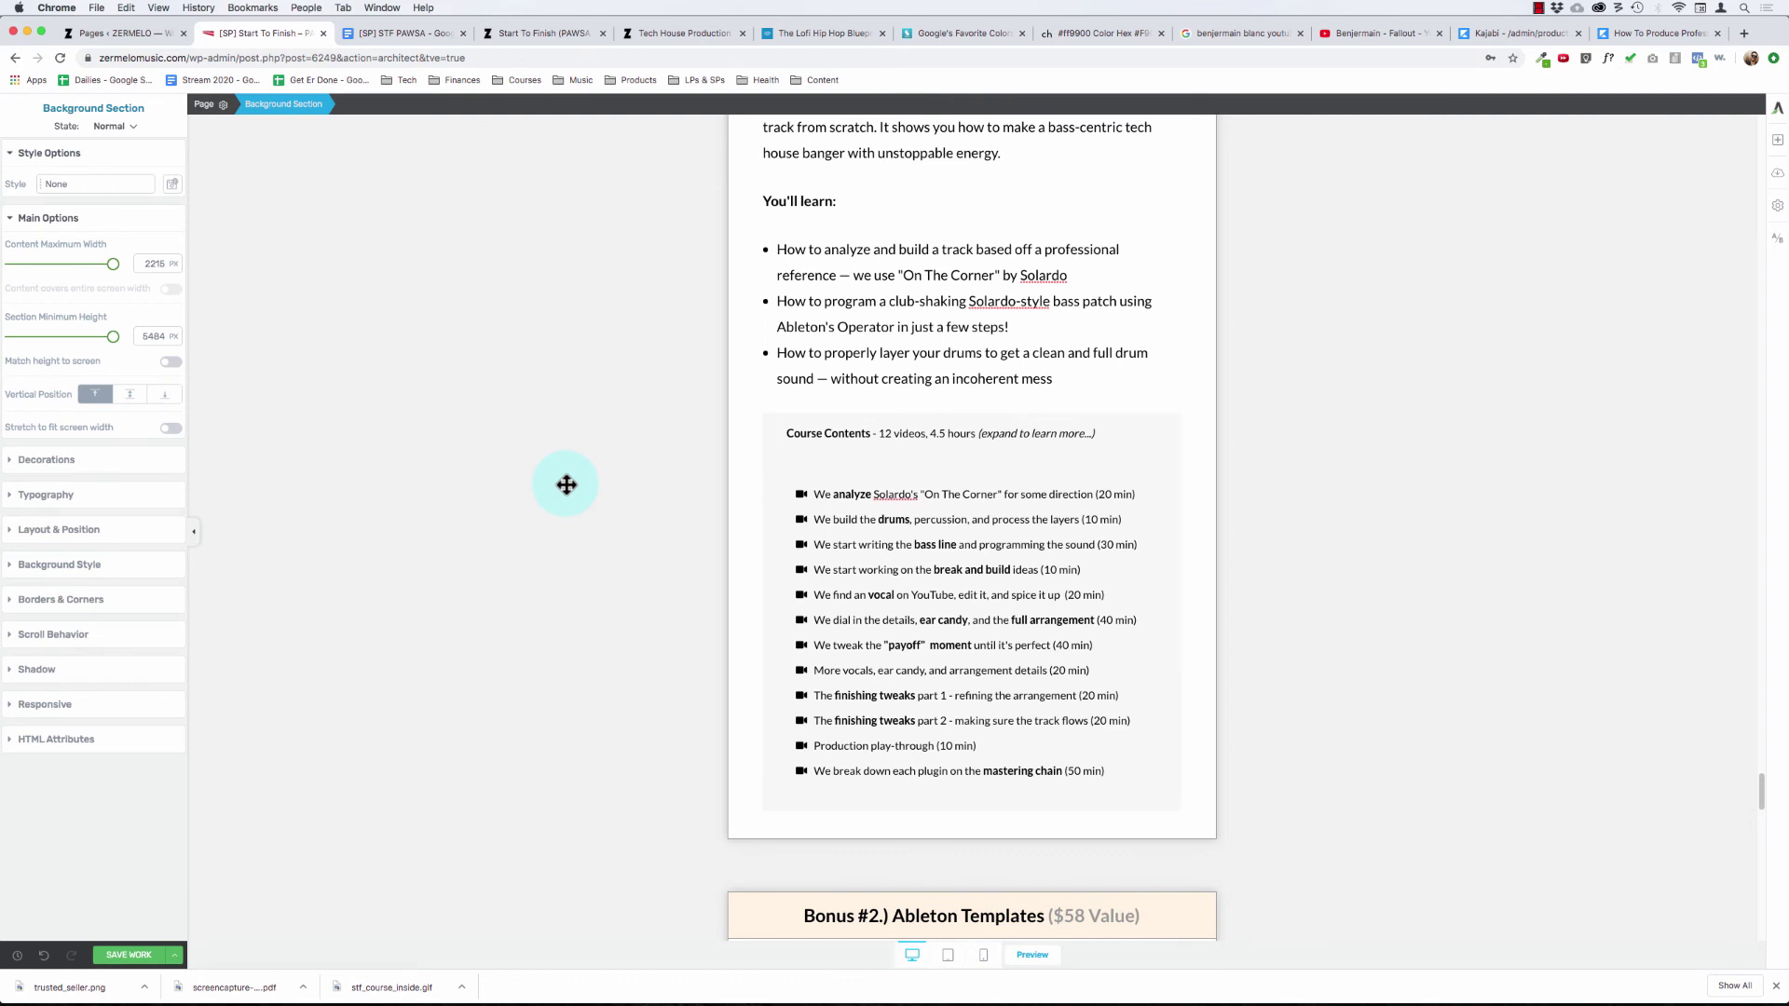
click(886, 670)
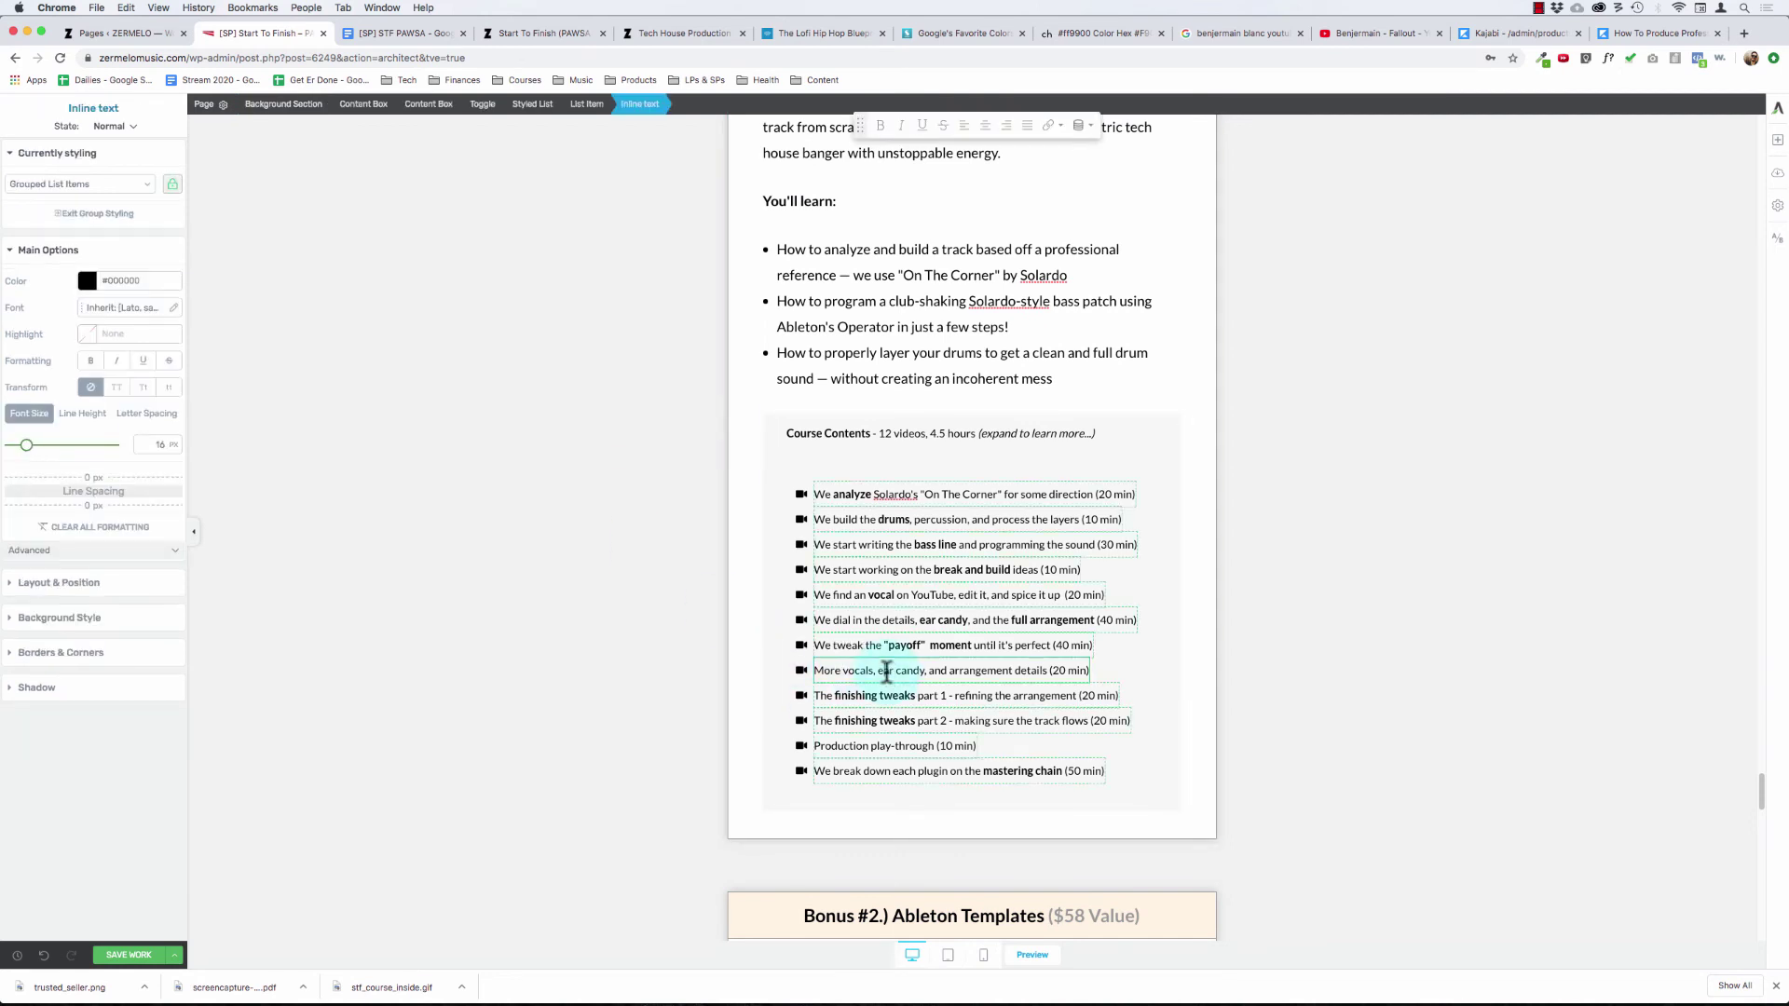
key(alt+Left)
key(alt+shift+Right)
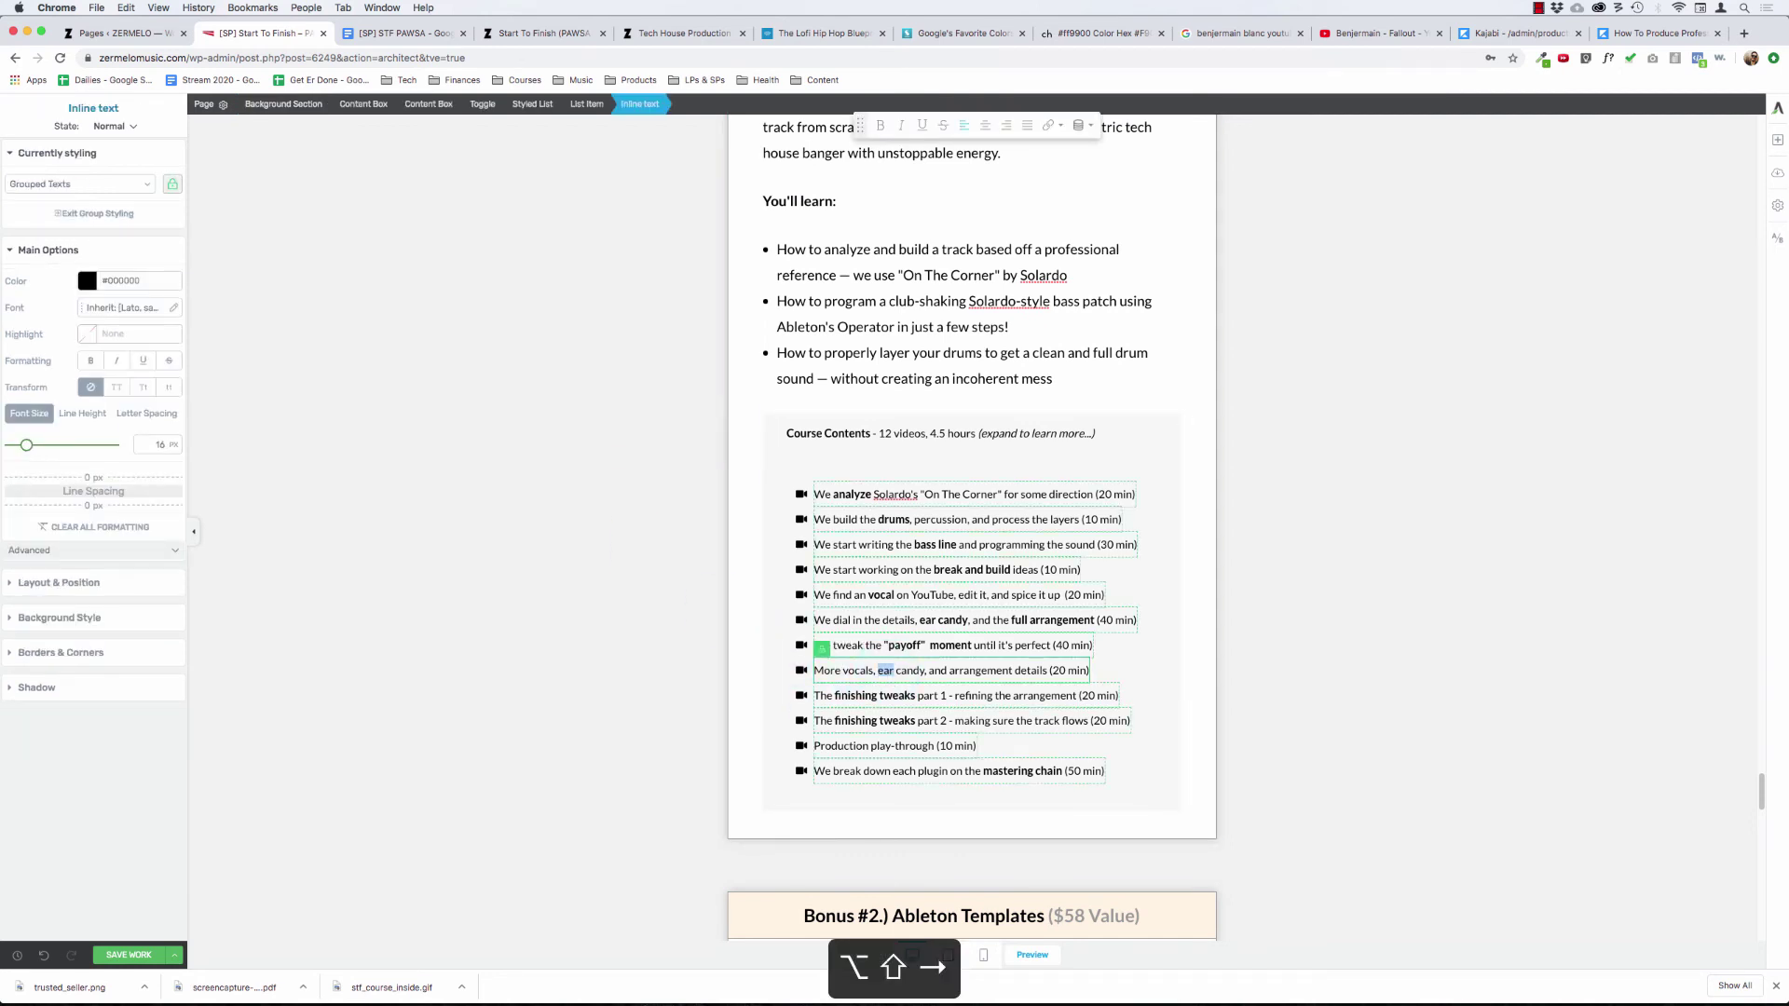
key(super+b)
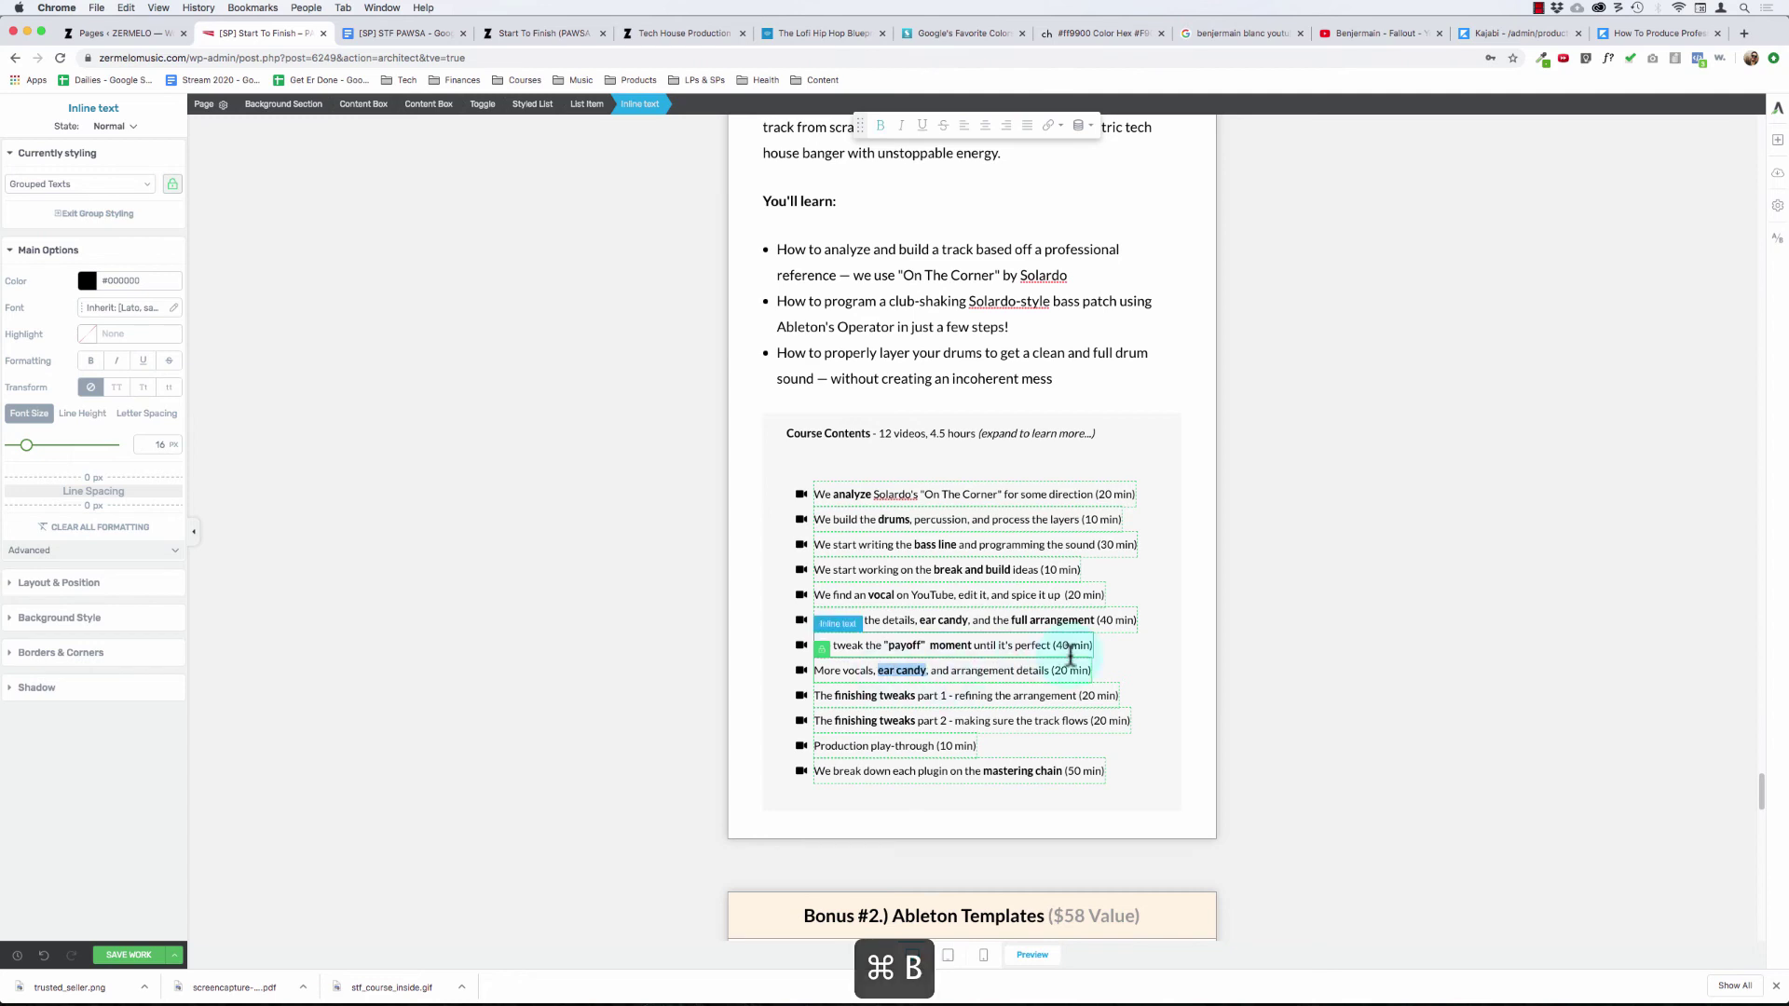
- Remove the bold formatting from "ear candy" in the sixth lesson's description
click(916, 620)
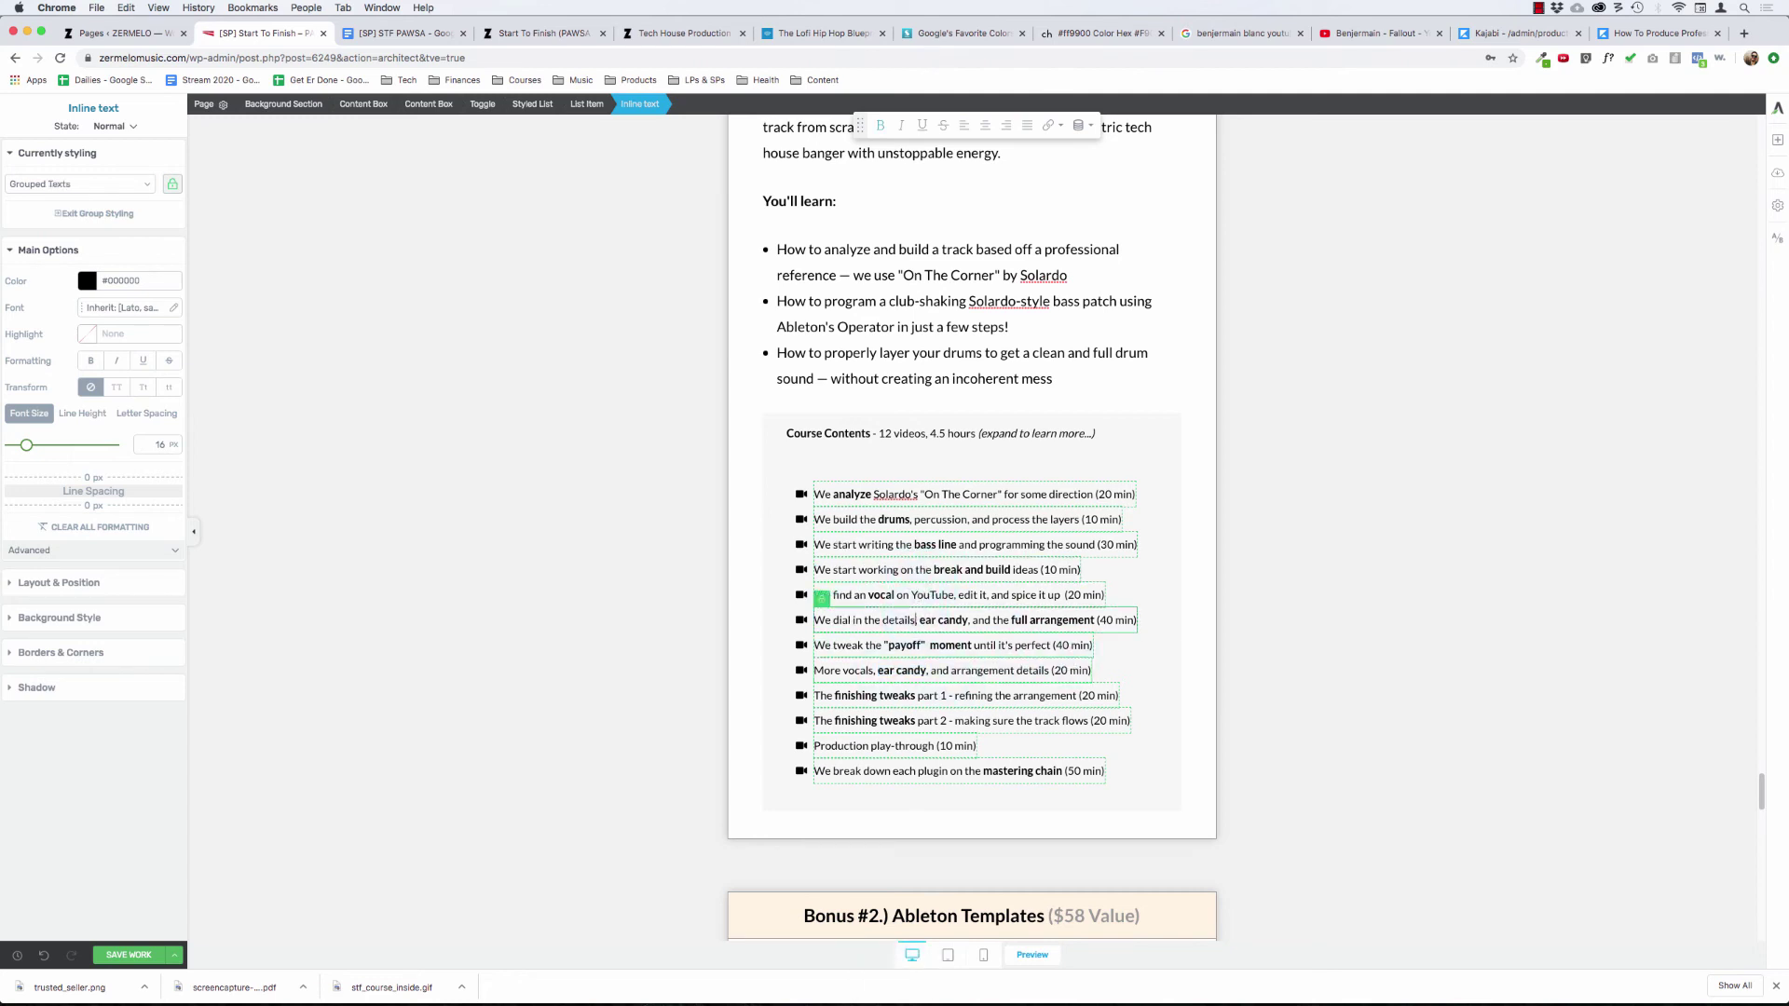
key(alt+shift+Right)
key(alt+shift+Right)
key(super+b)
key(super+b)
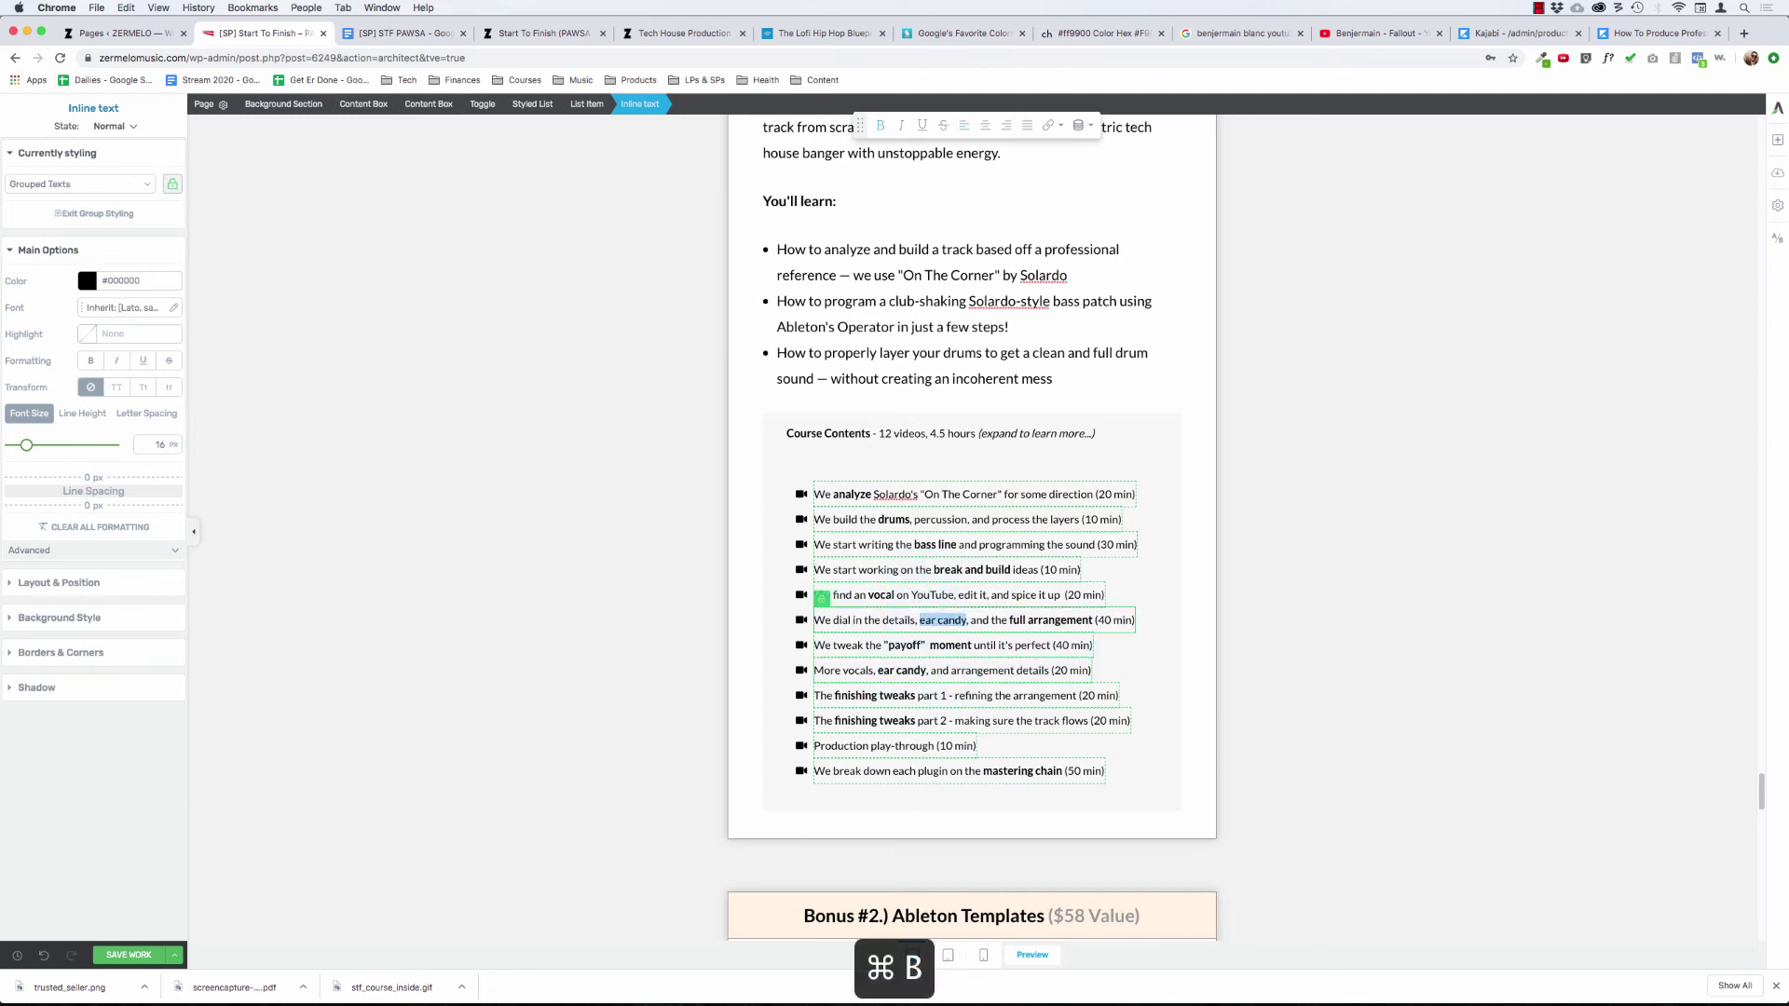
click(619, 544)
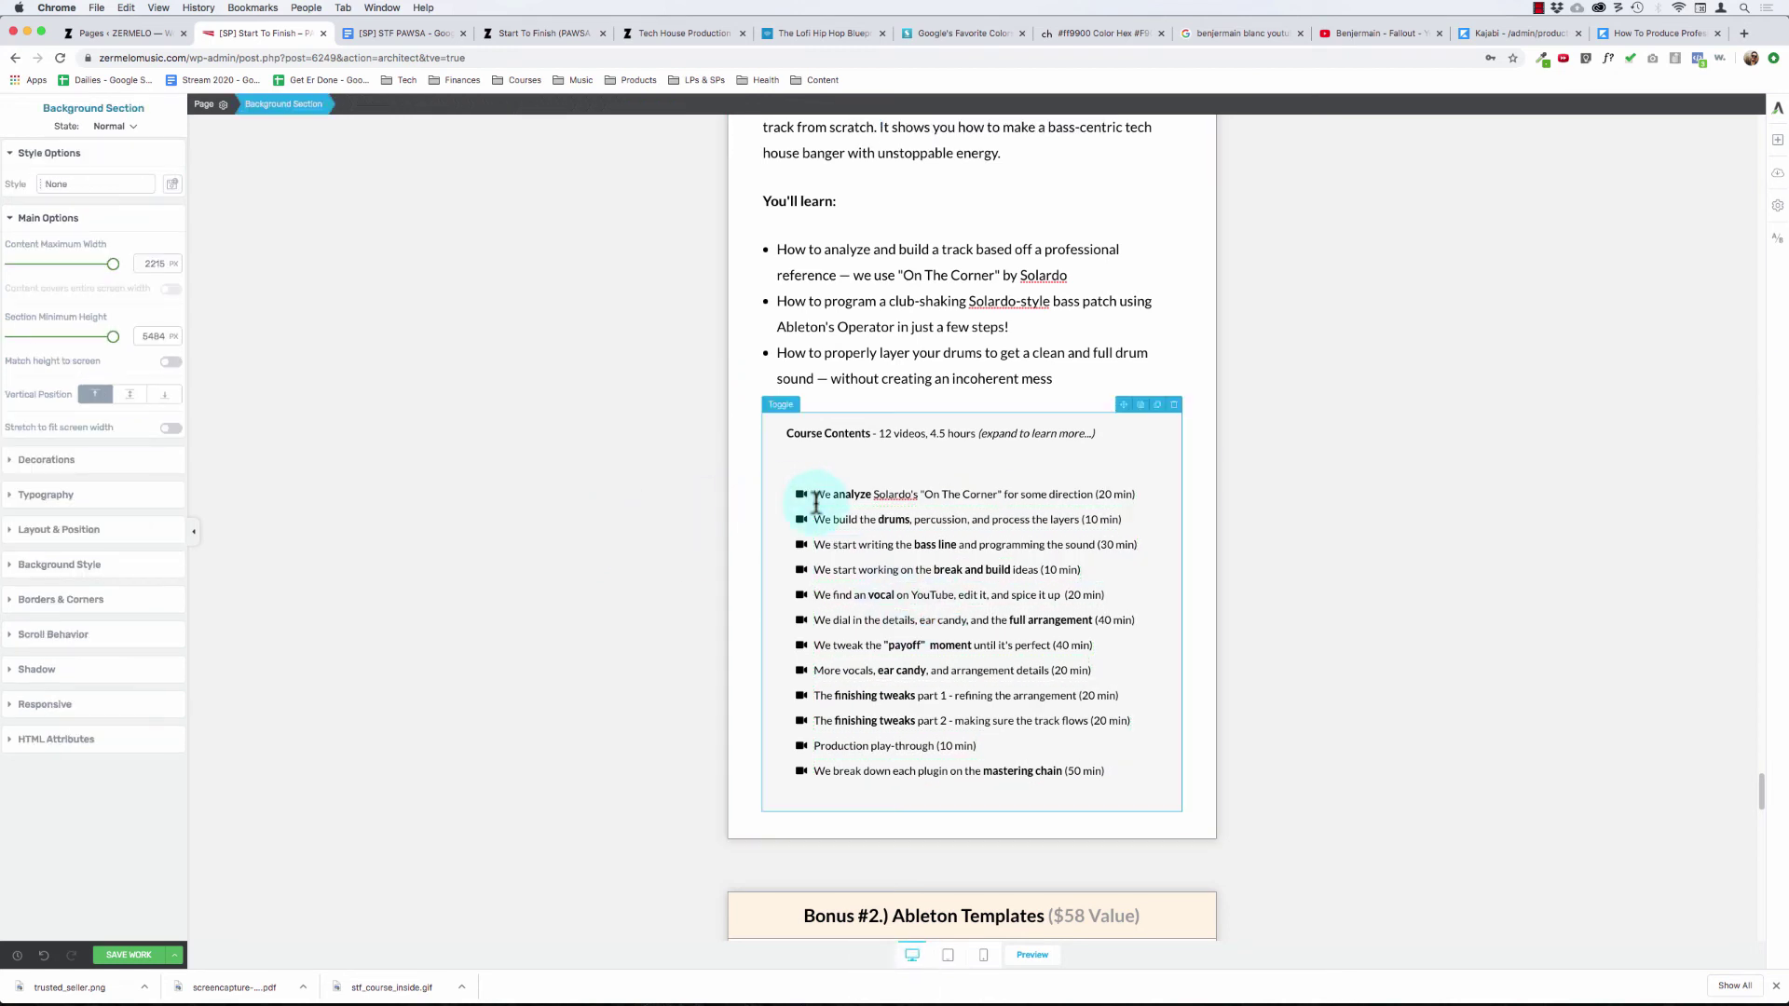
- Underline "analyze" in the first lesson's description and "drums" in the second
double_click(845, 493)
key(super+u)
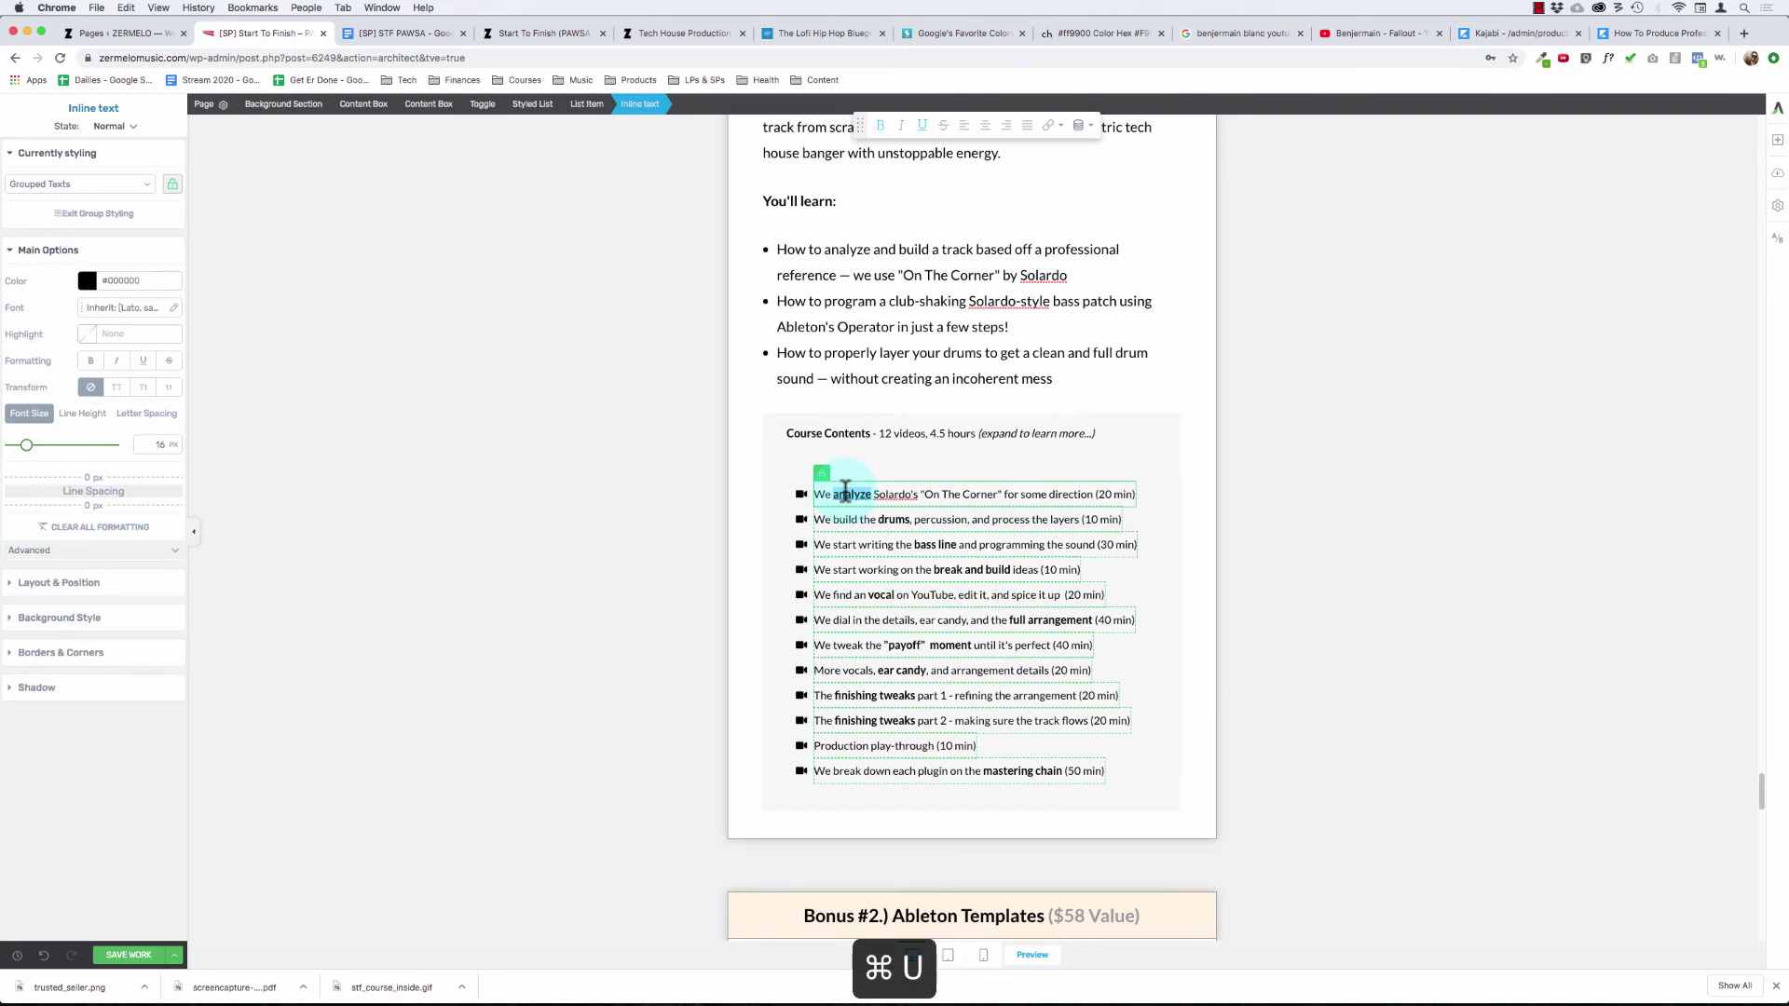
click(675, 479)
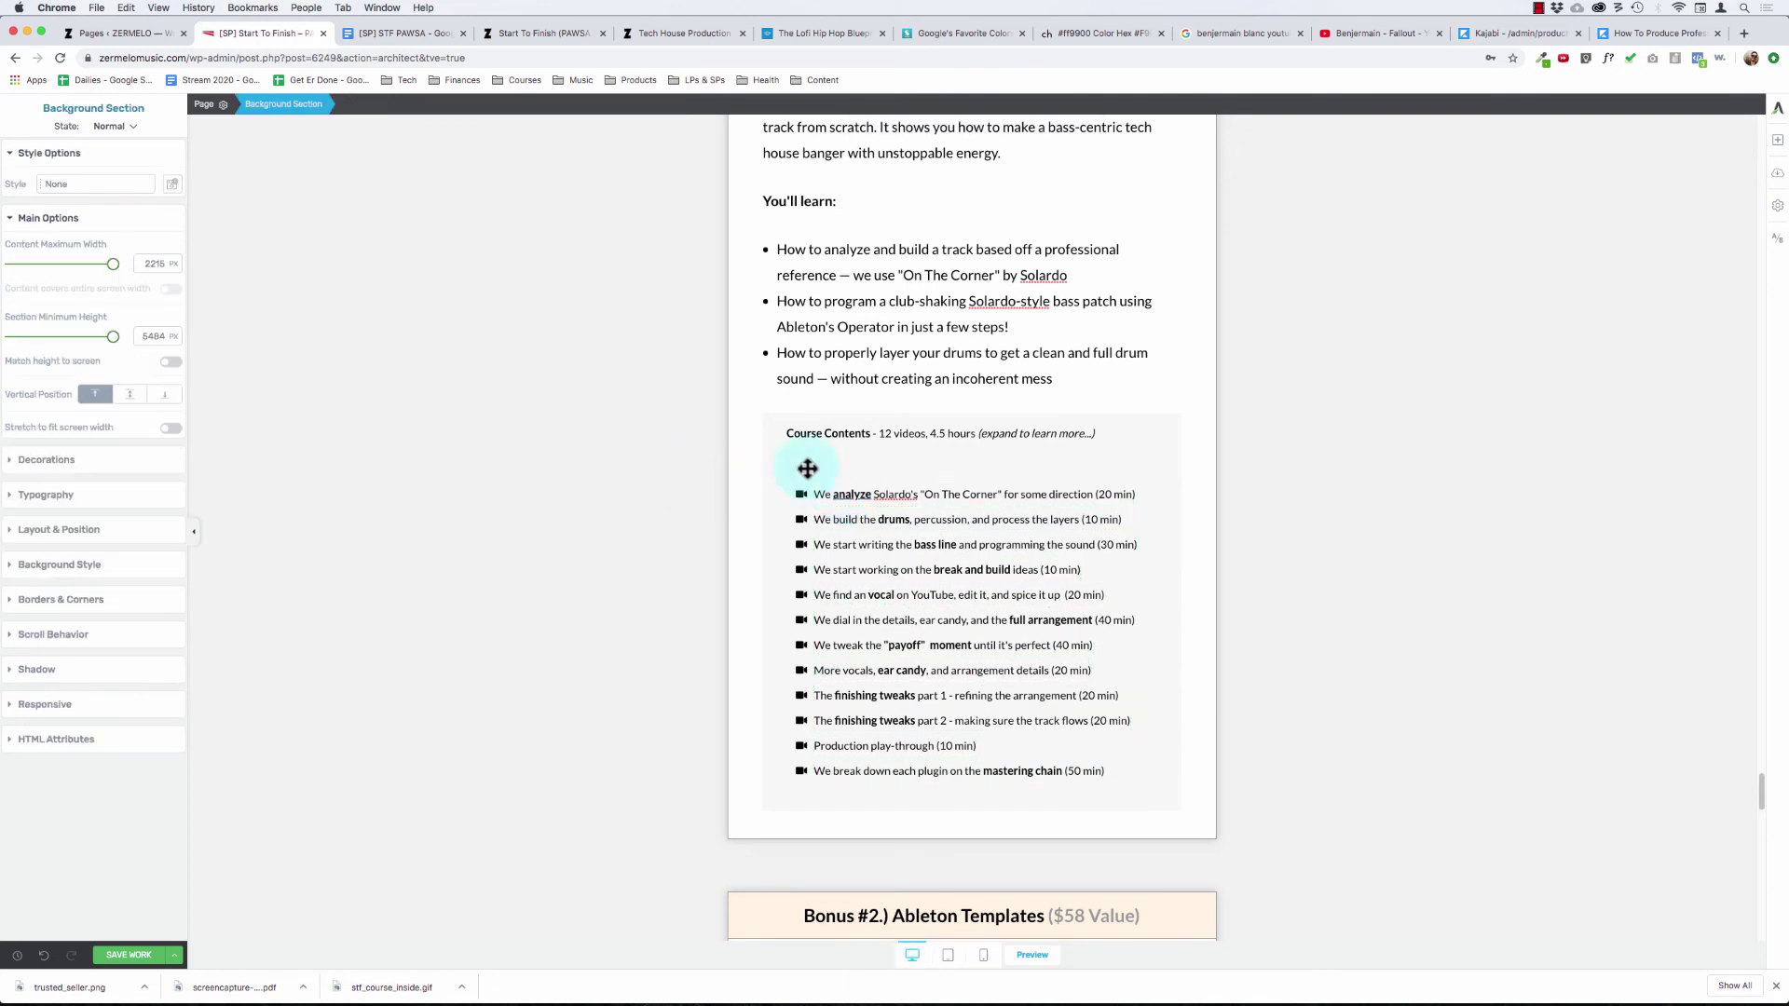
double_click(891, 520)
key(super+u)
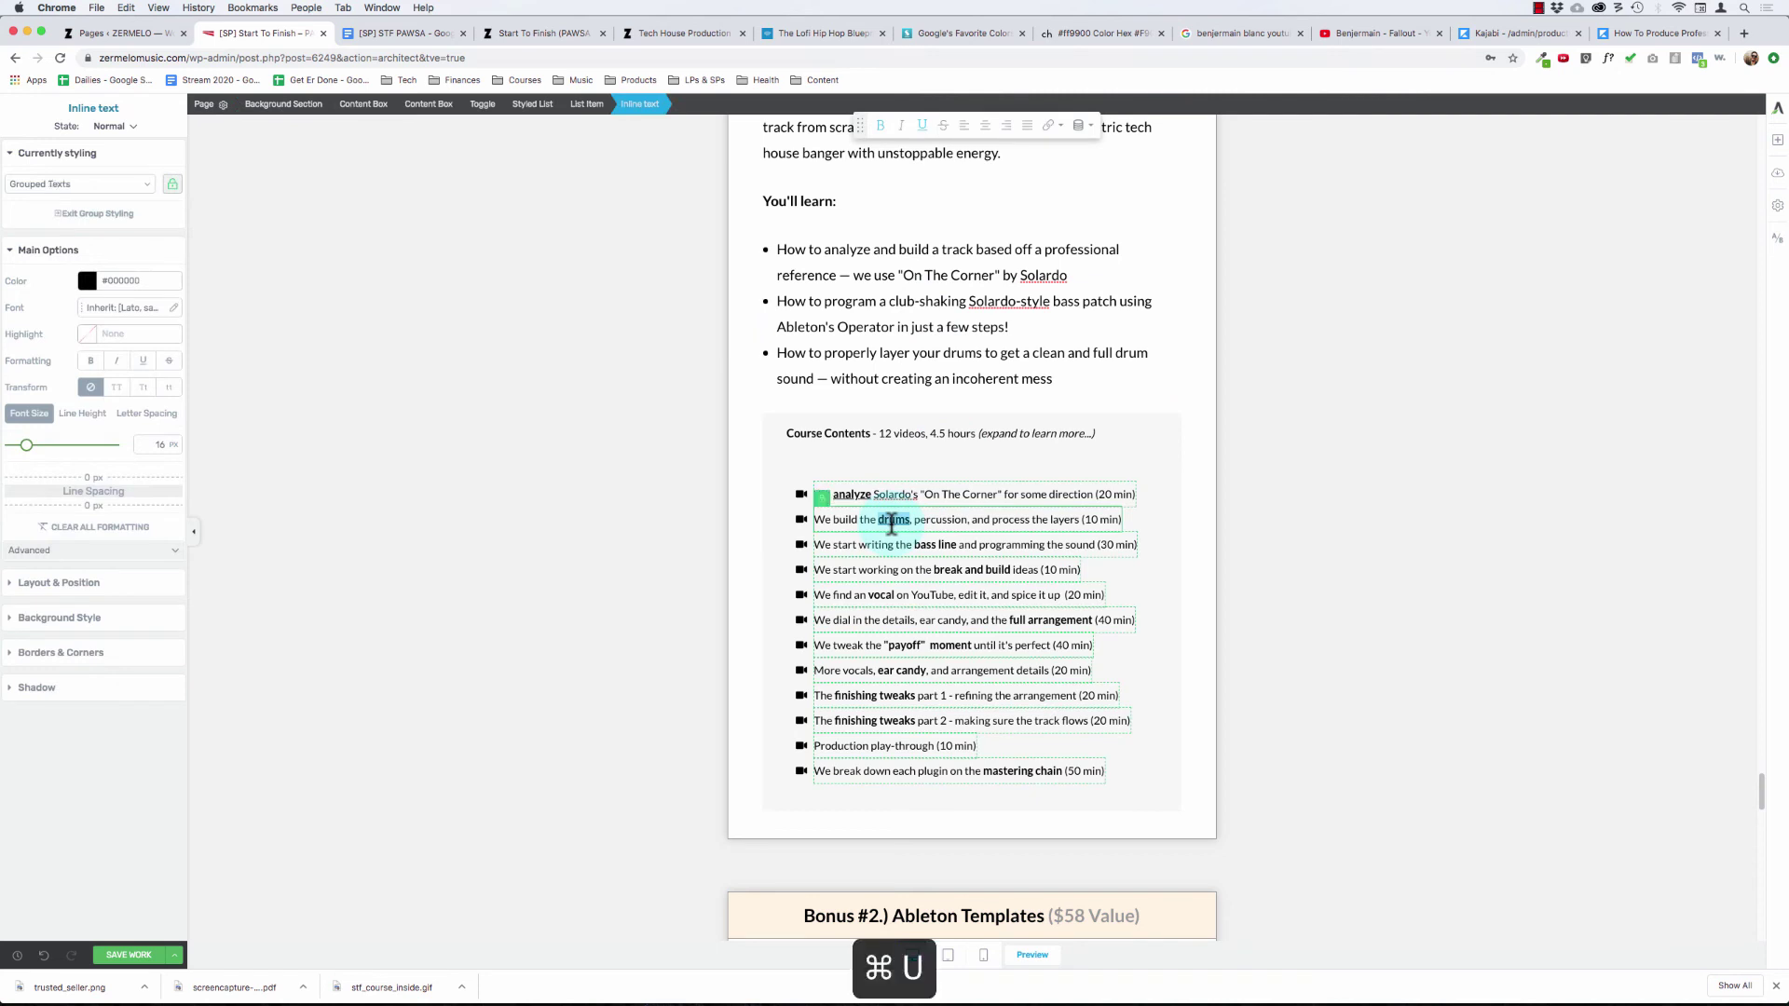
- Underline "bass line" in the third lesson's description
click(914, 544)
key(shift+alt+Right)
key(shift+alt+Right)
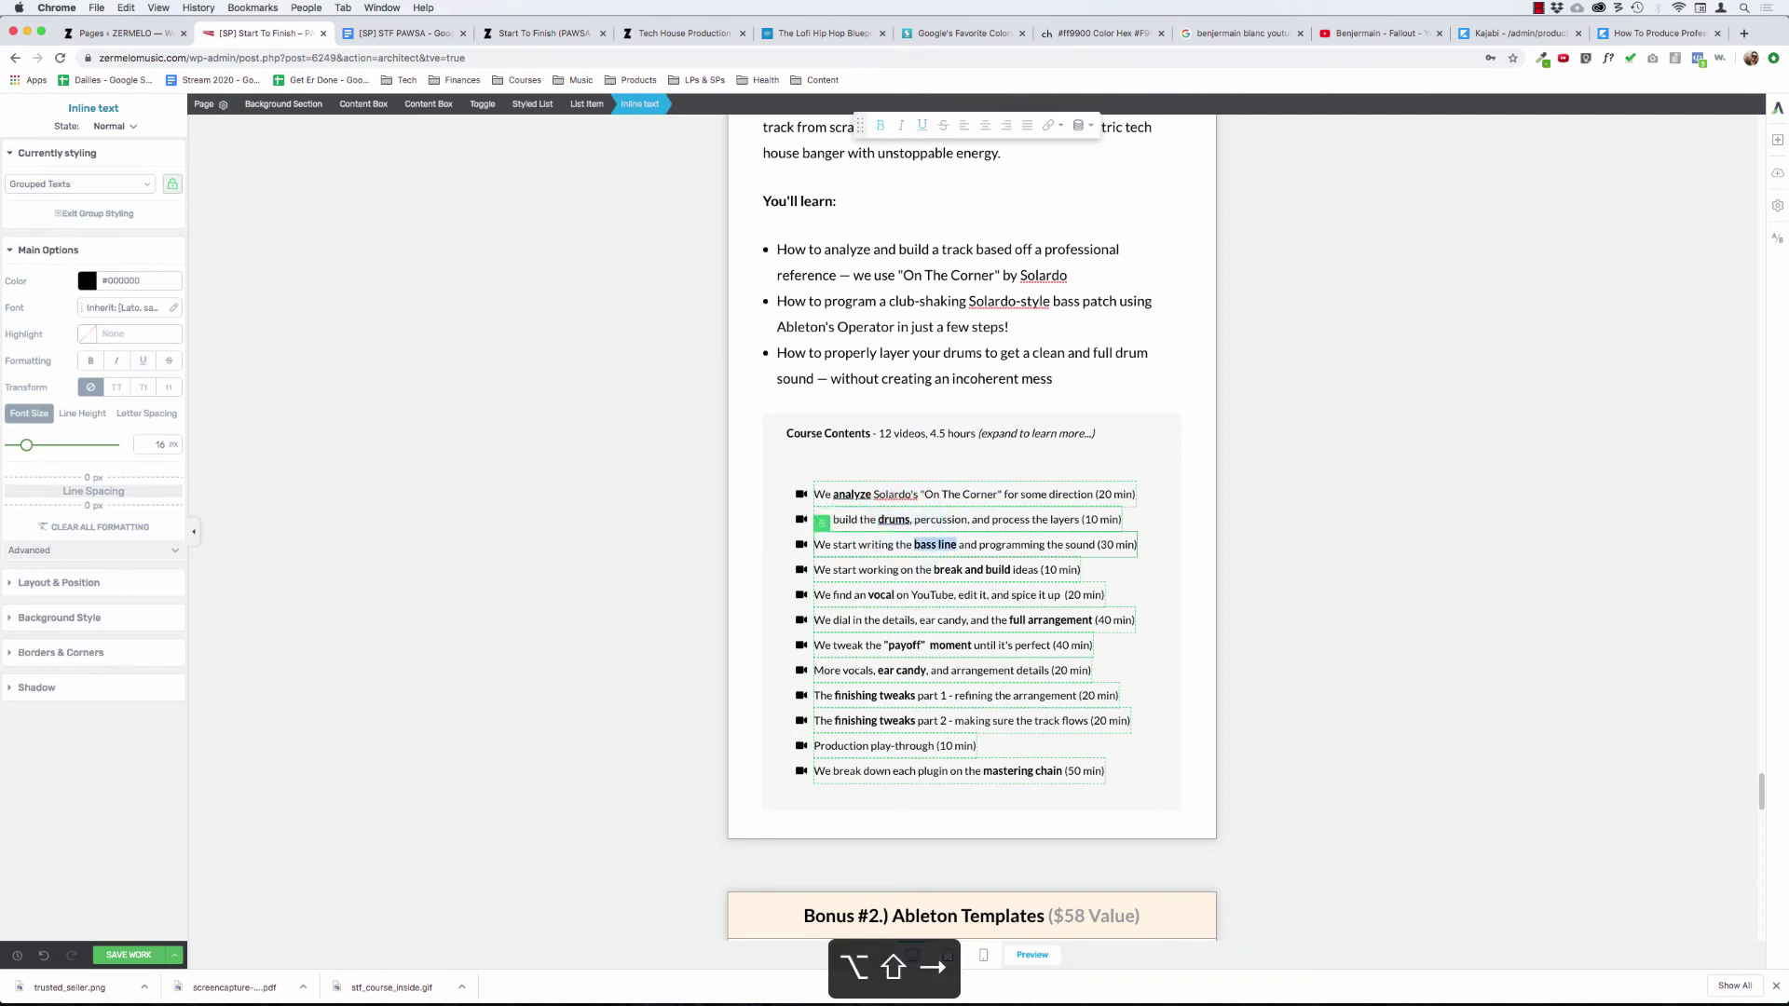
key(super+u)
- Make the whole phrase "break and build ideas" bold and underlined in the fourth lesson's description
click(934, 569)
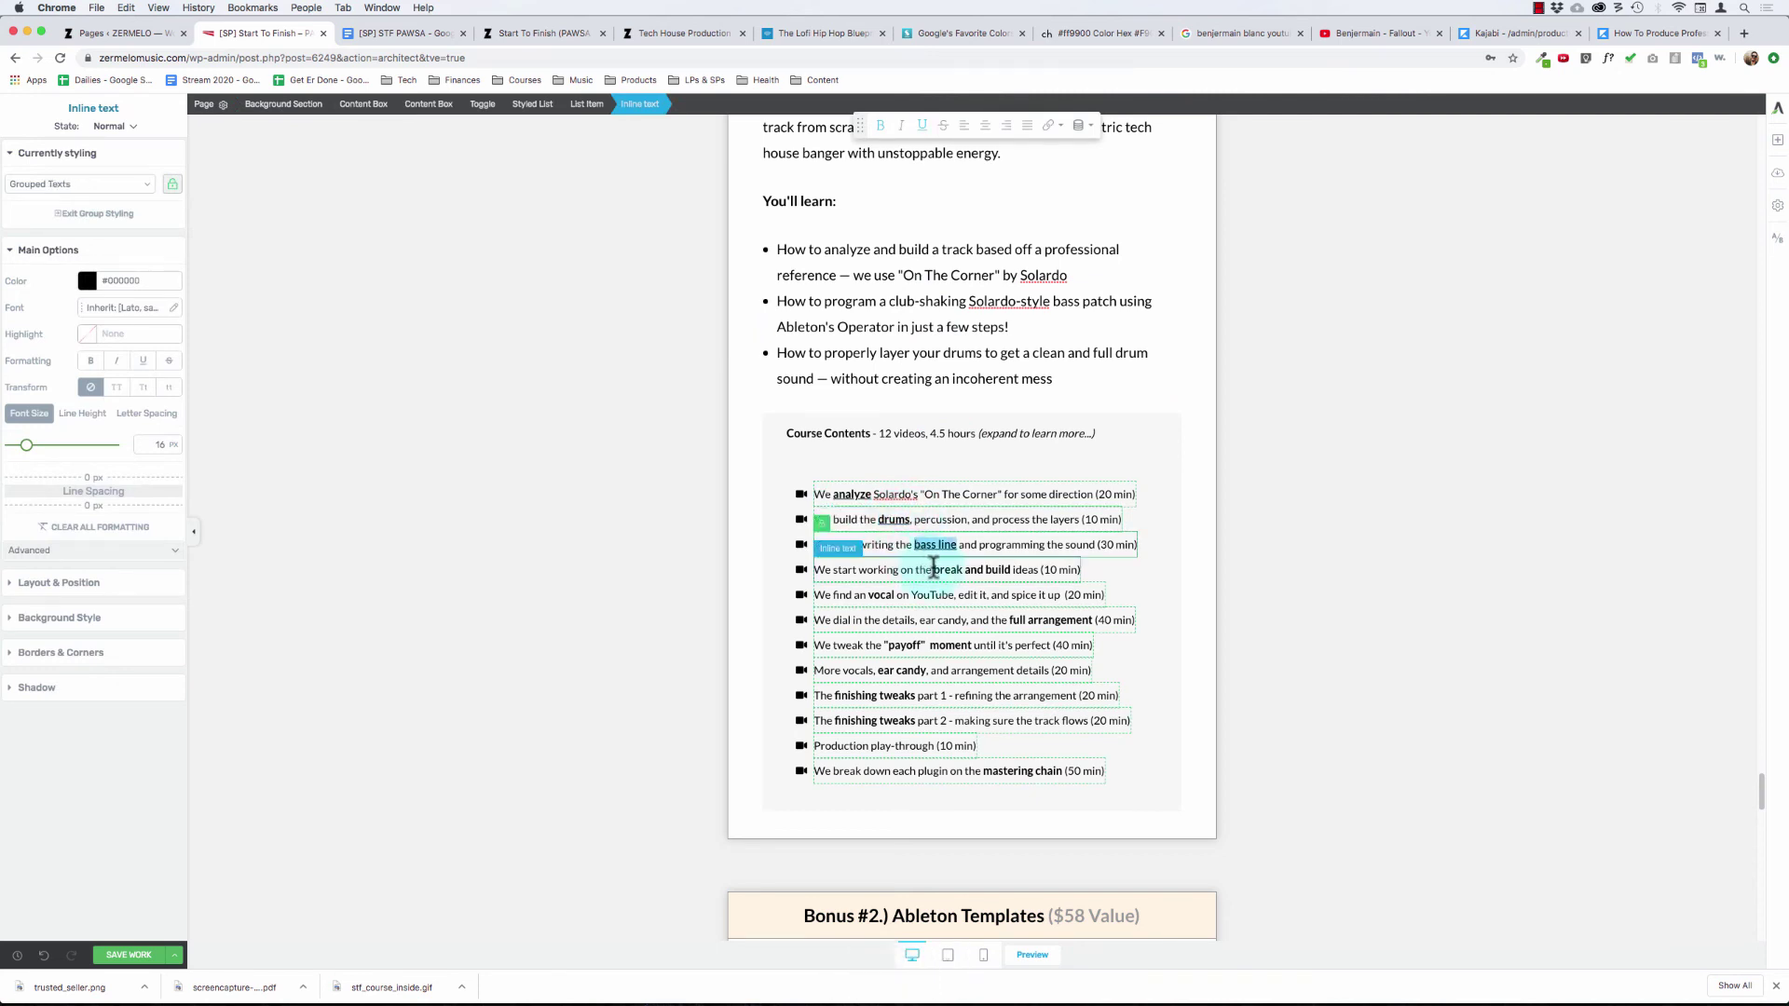
key(shift+alt+Right)
key(shift+alt+Right)
key(shift+alt+Right)
key(shift+alt+Right)
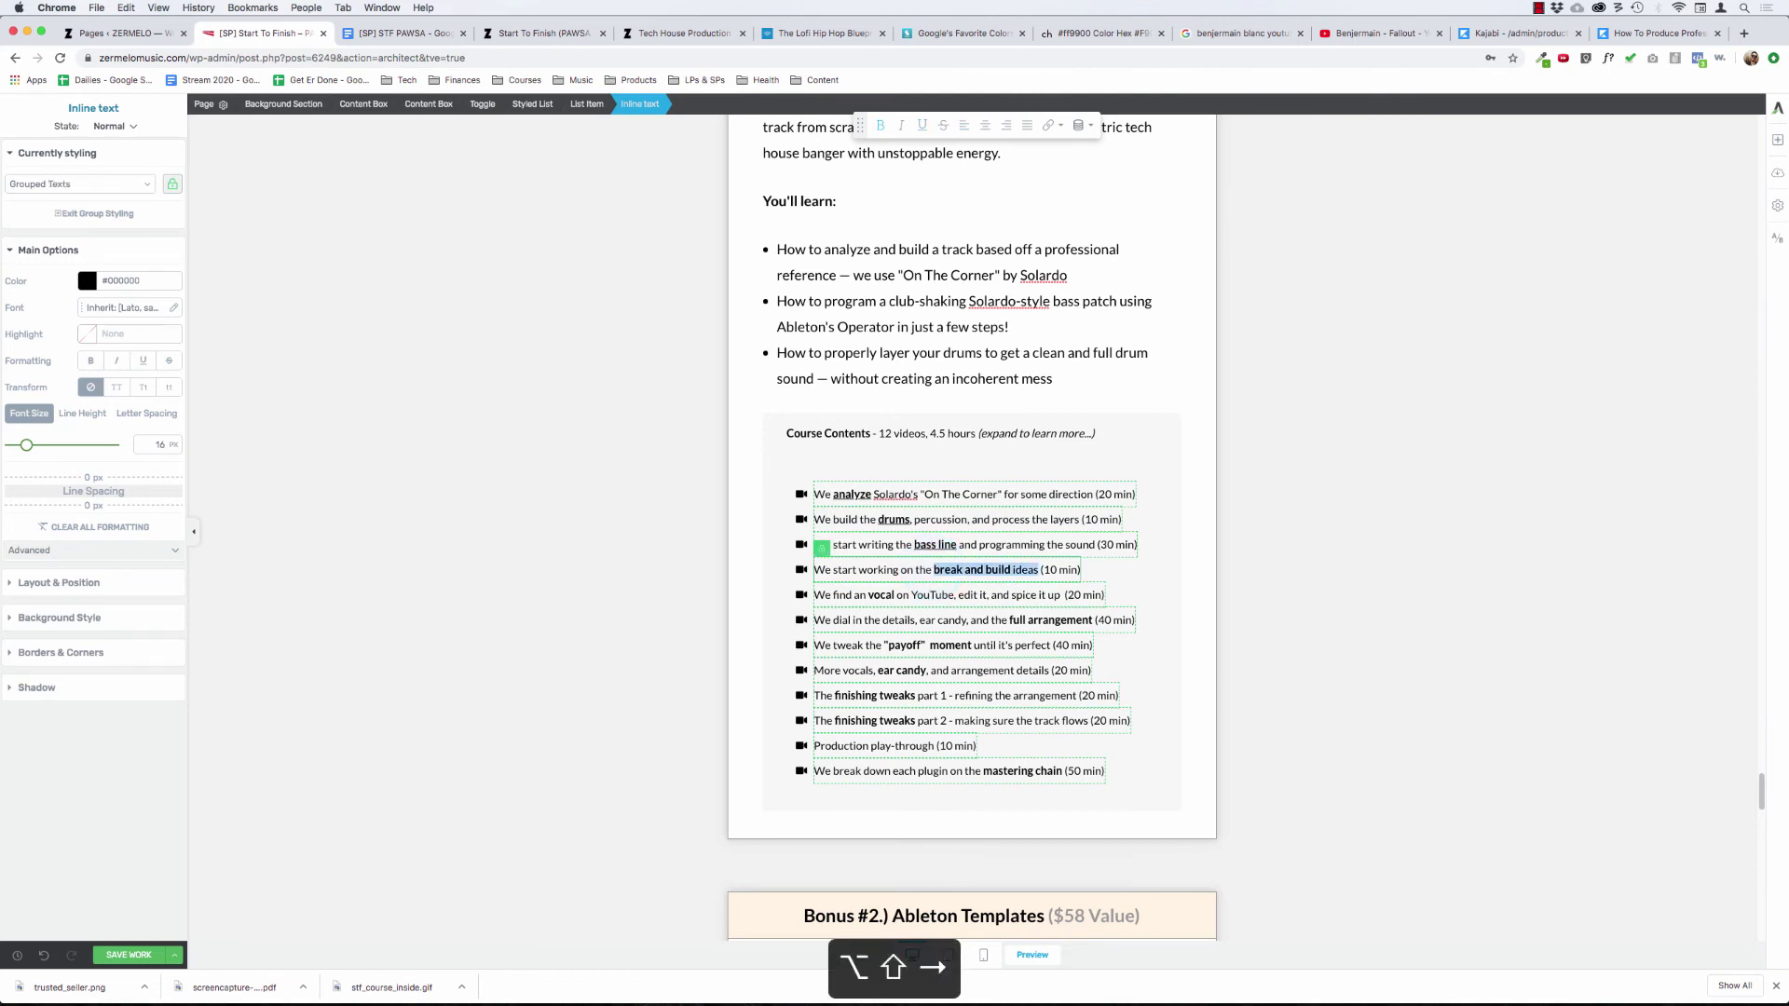
key(super+b)
key(super+b)
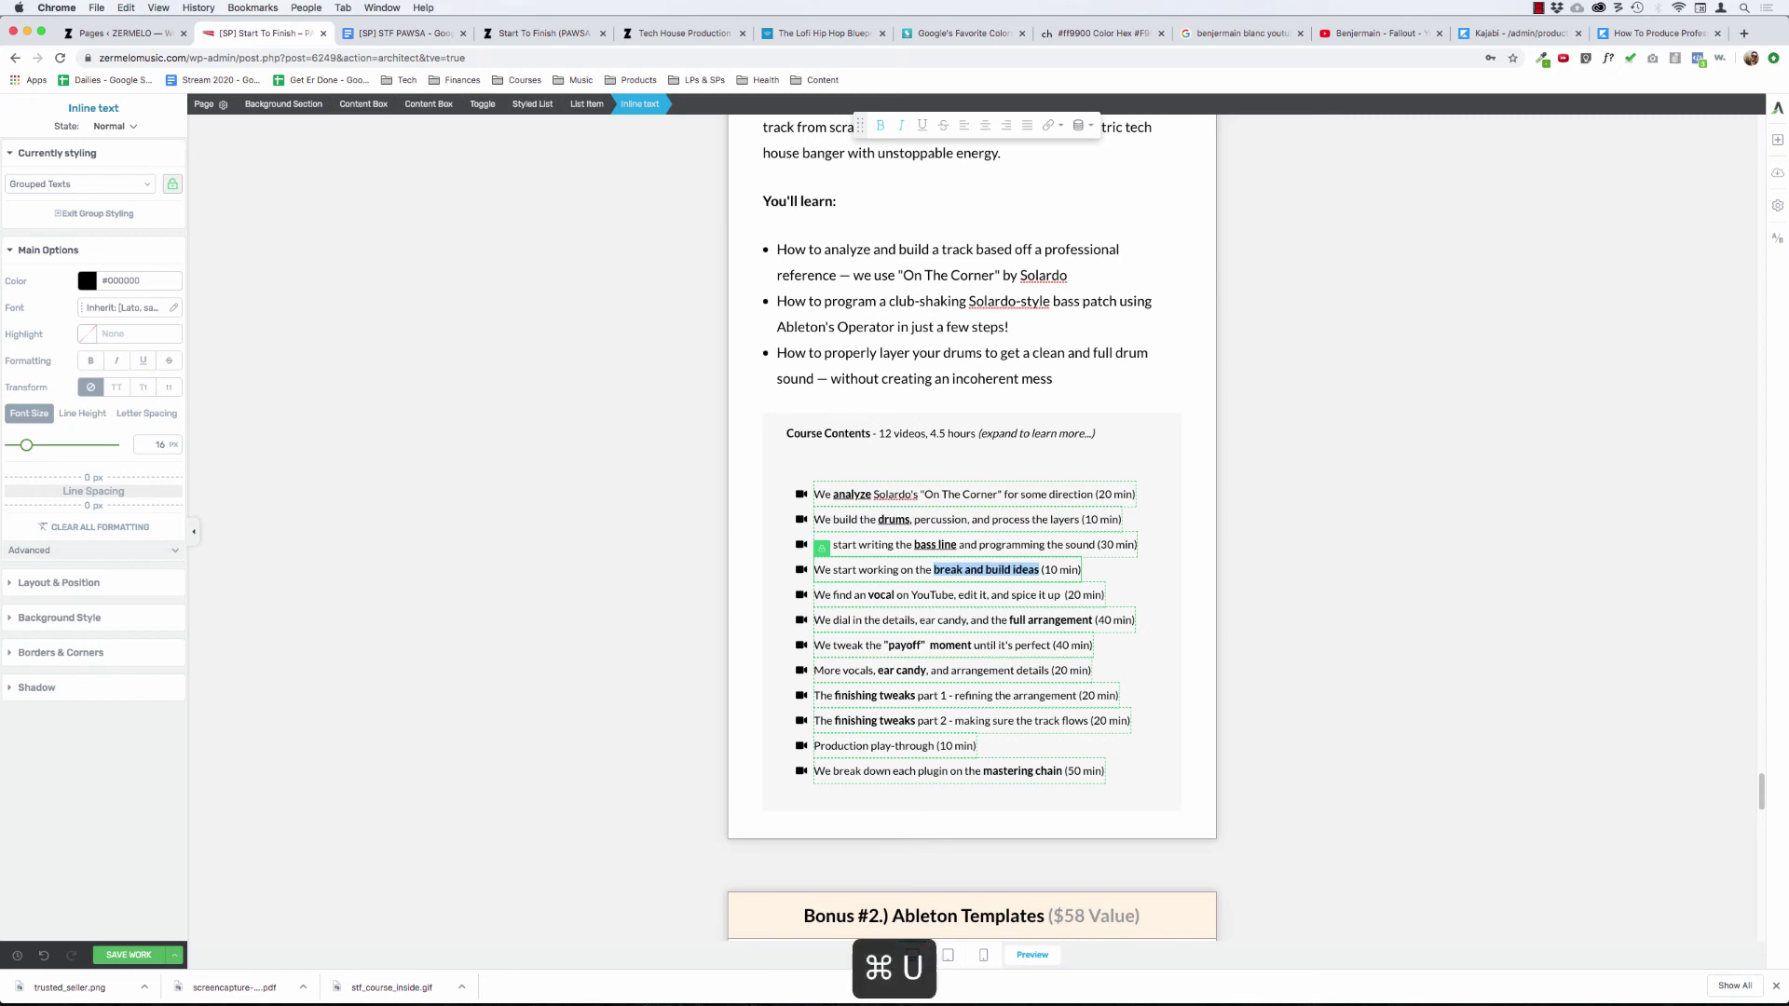
- Underline "vocal" in the fifth lesson's description and "full arrangement" in the sixth
click(883, 593)
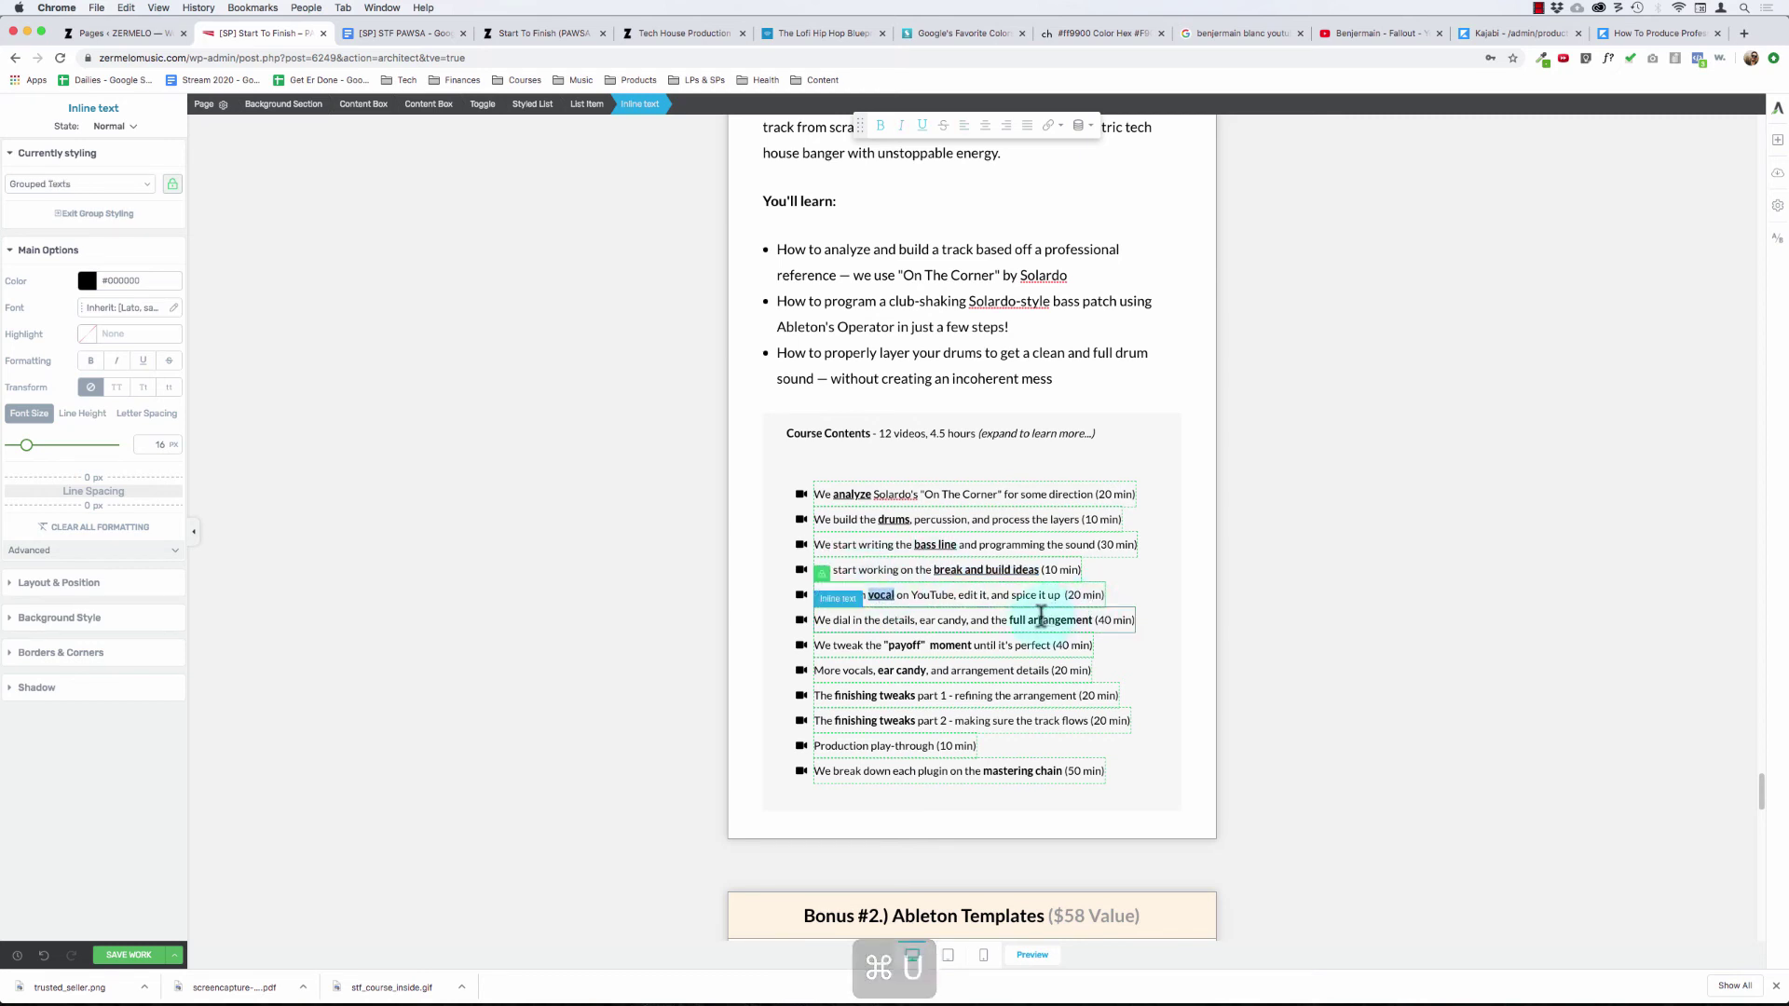
key(alt+Left)
key(alt+shift+Right)
key(alt+shift+Right)
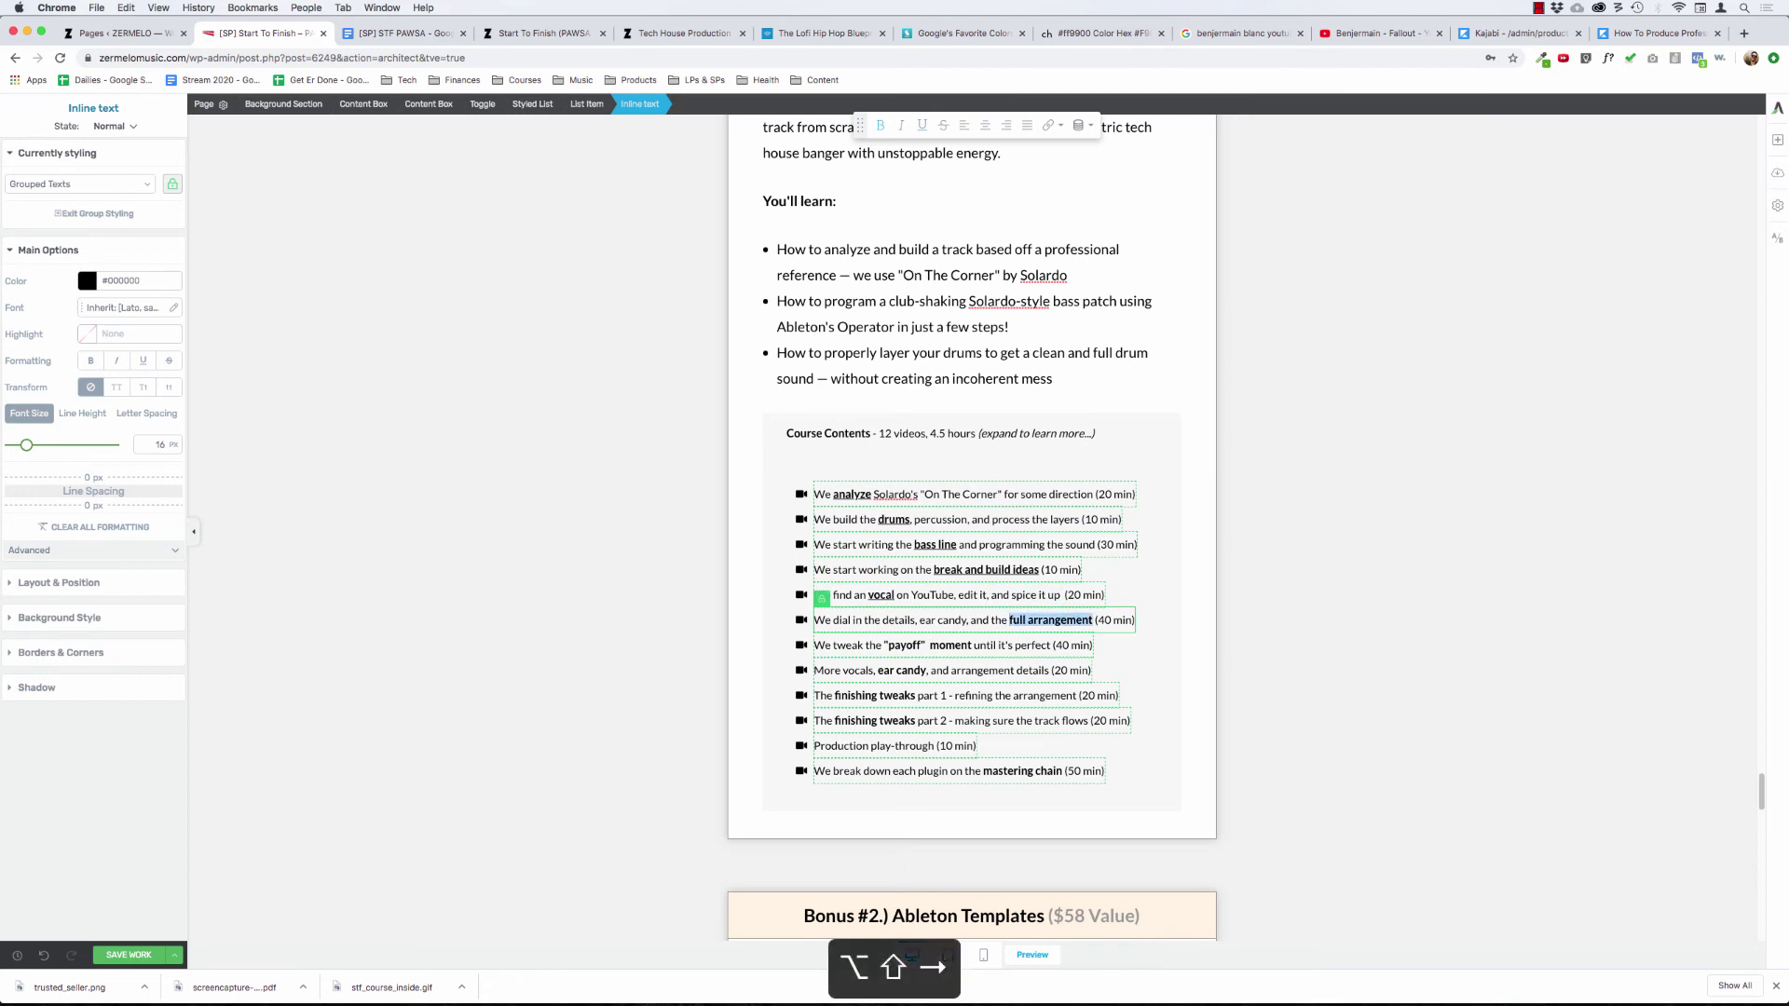
key(super+u)
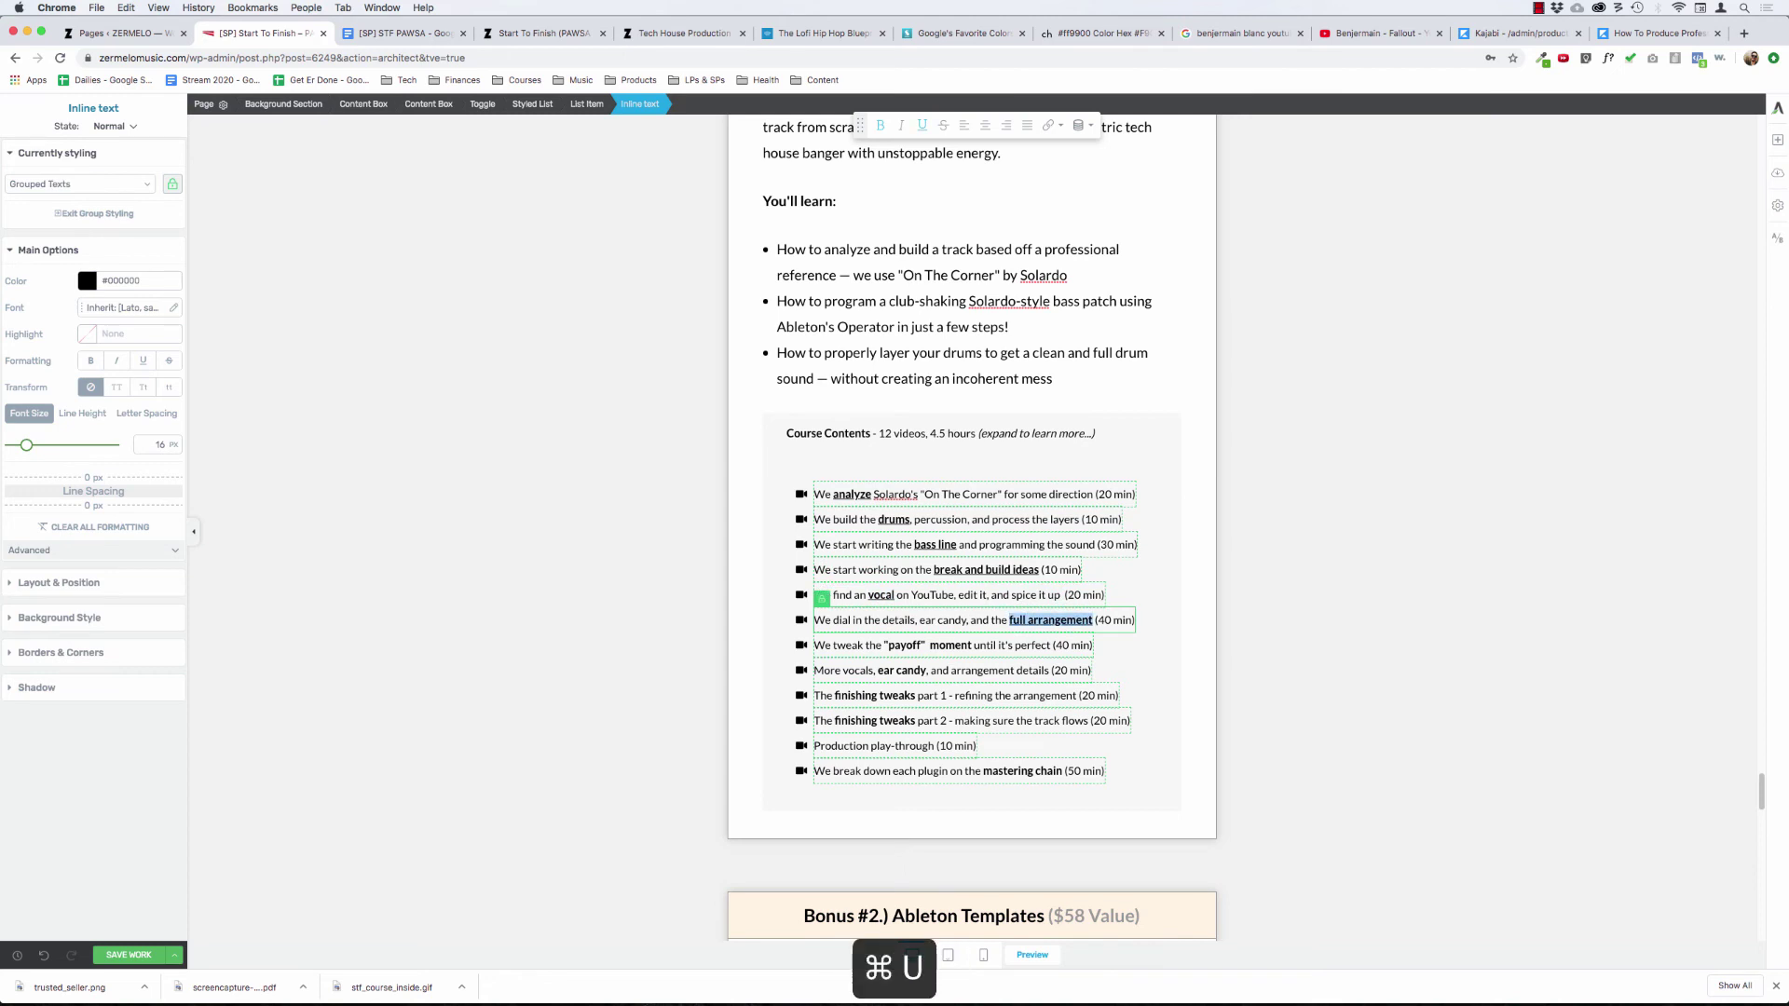
- Underline the "payoff" moment phrase in the seventh lesson's description and "ear candy" in the eighth
click(914, 645)
key(alt+Left)
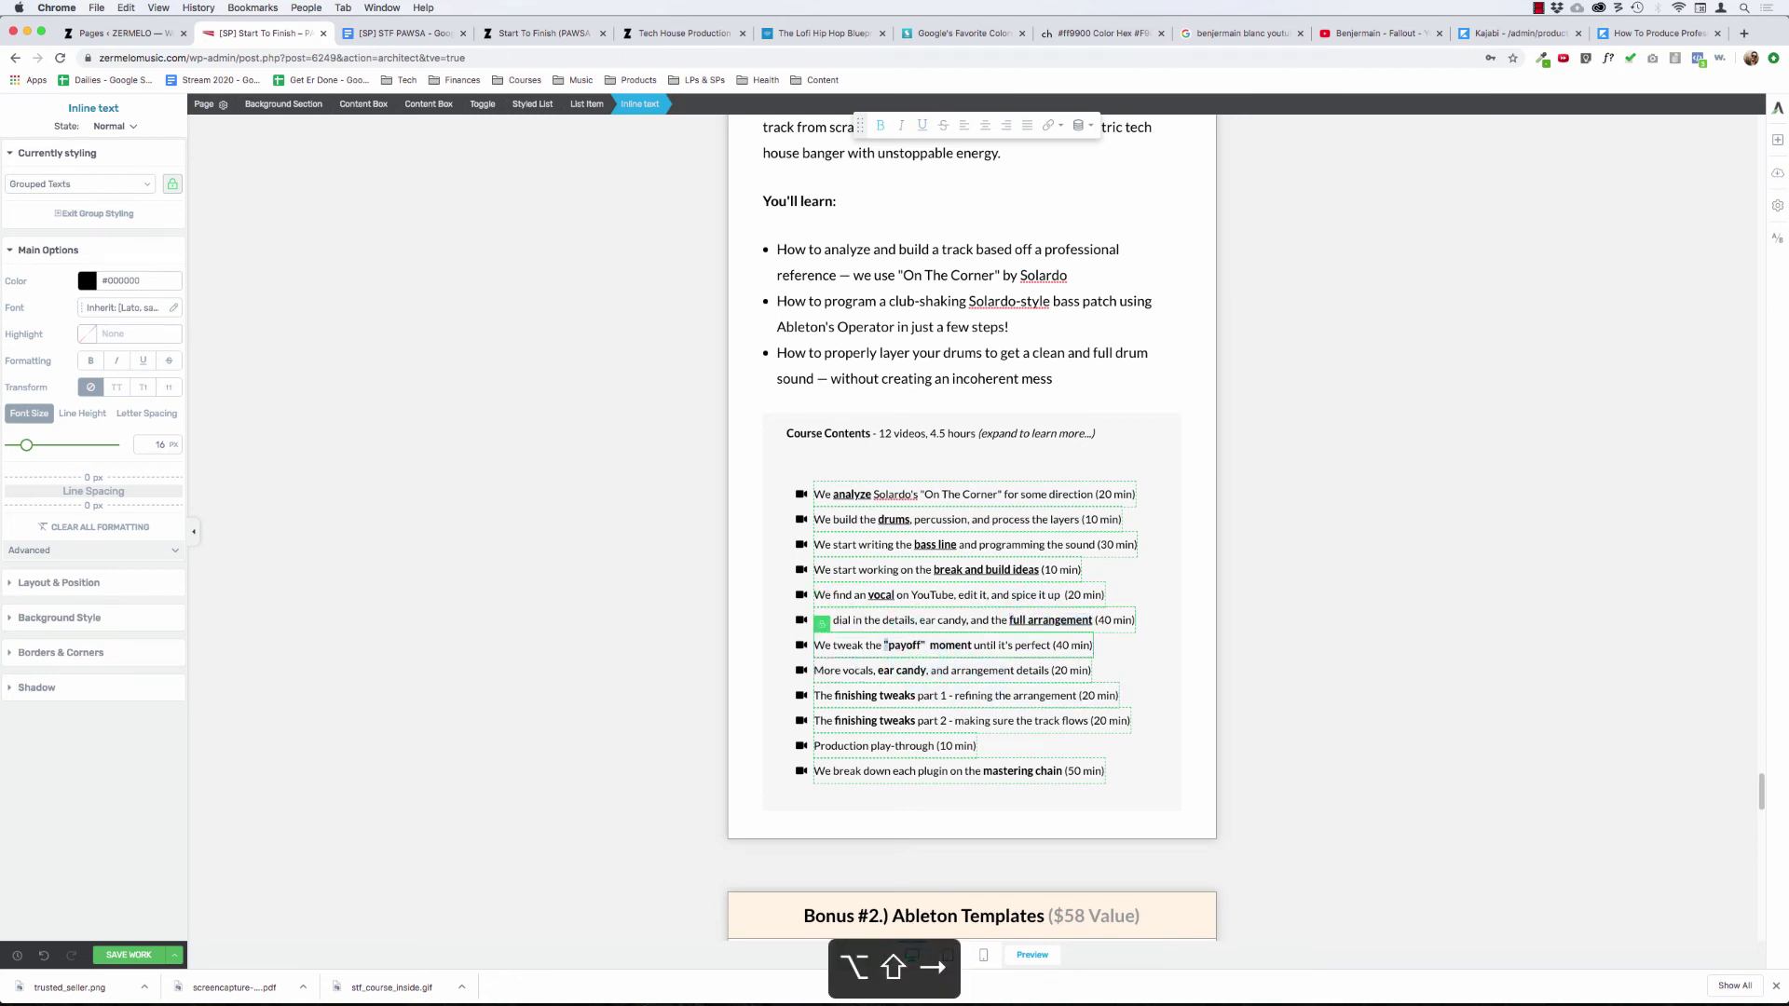
key(alt+shift+Right)
key(alt+shift+Right)
key(super+u)
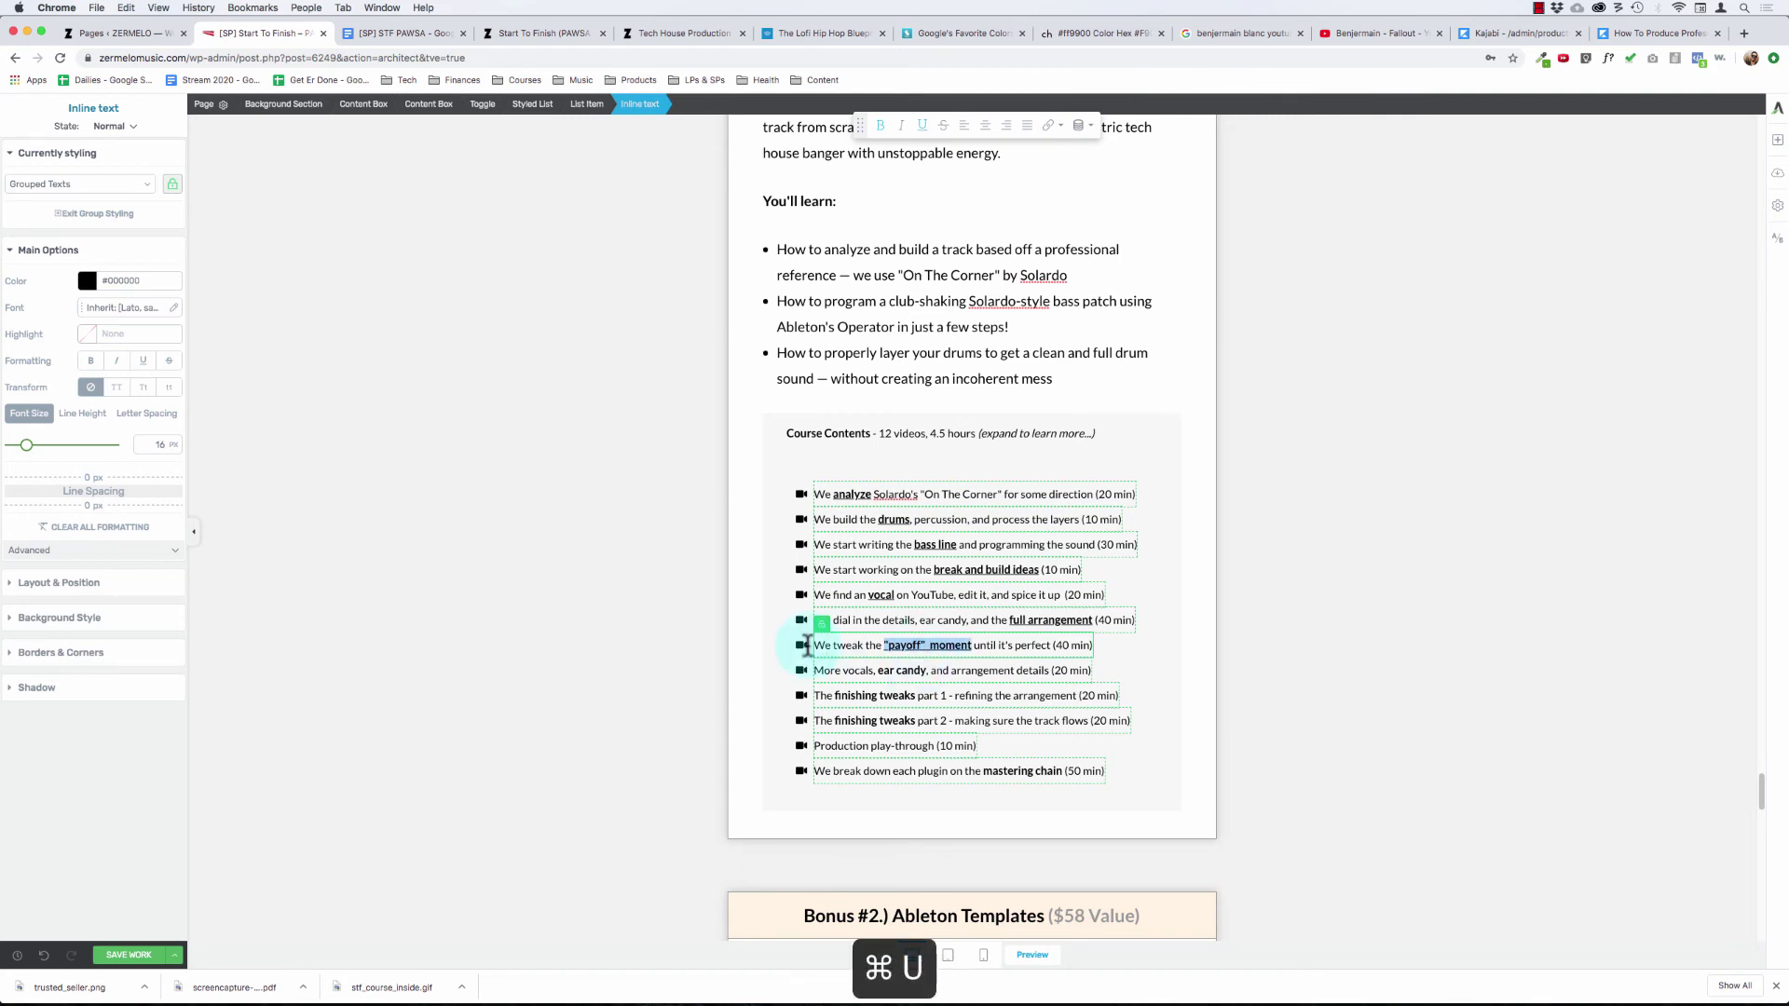
double_click(889, 664)
key(alt+shift+Right)
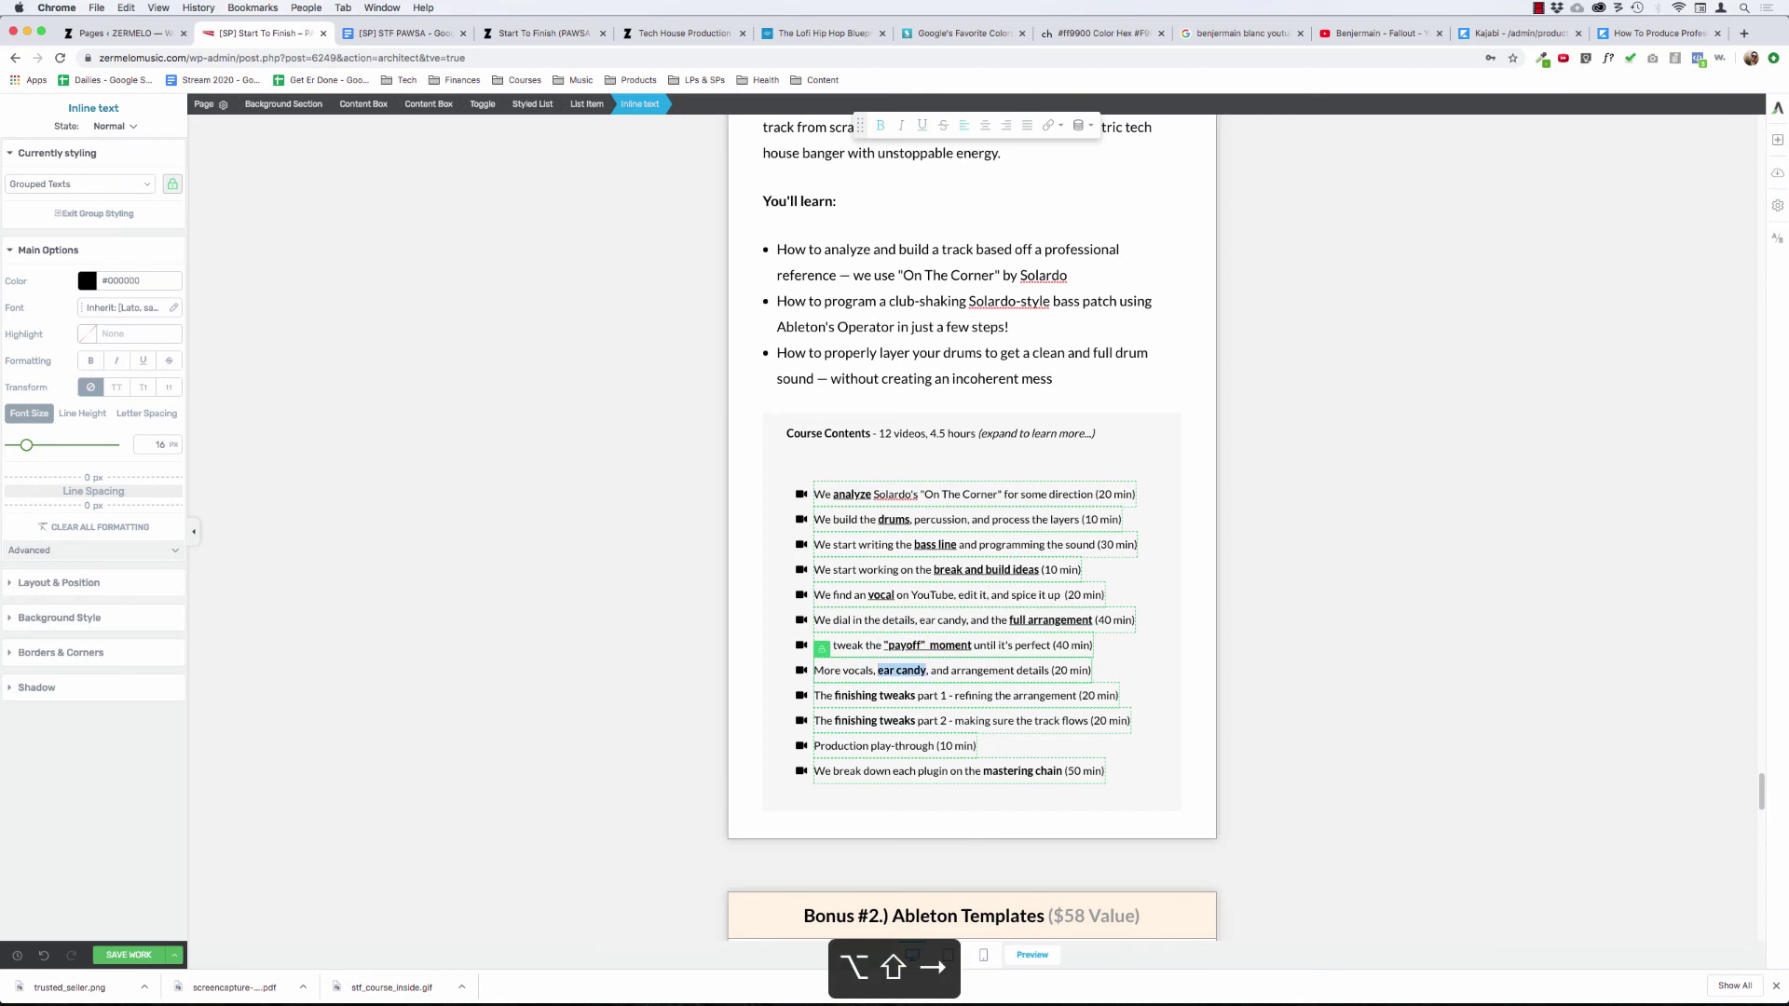
key(super+u)
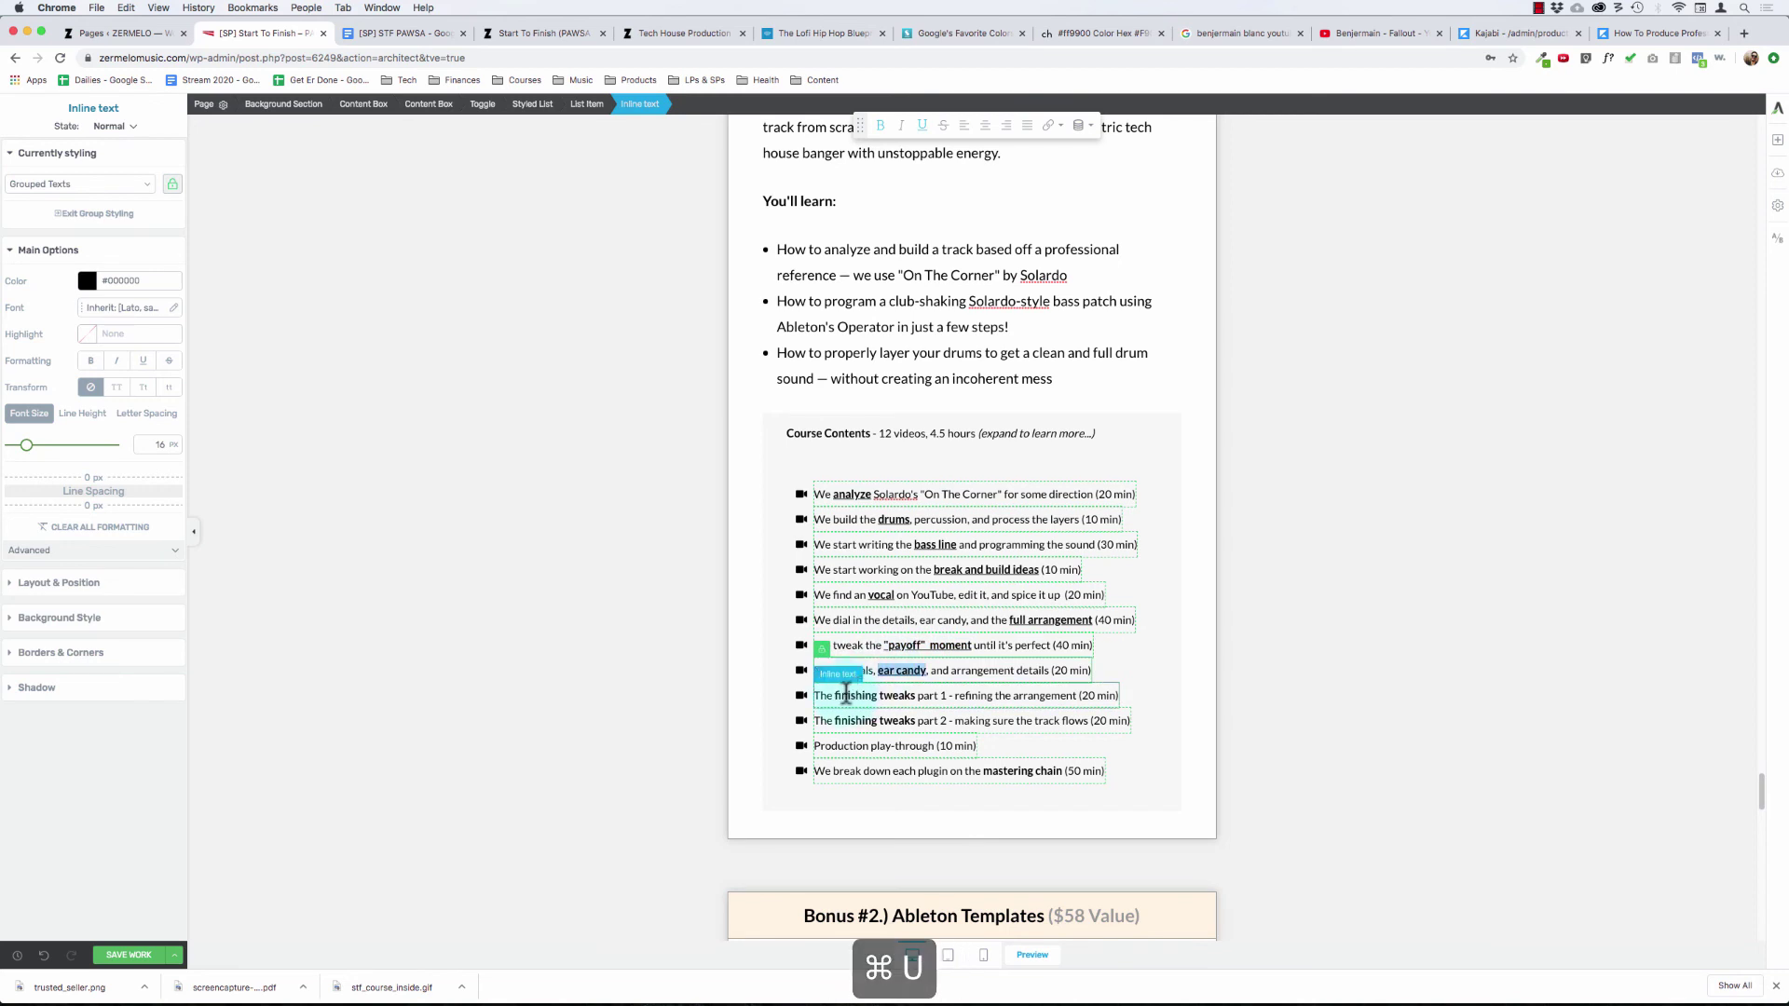
- Underline "finishing tweaks" in both the part 1 and part 2 lesson descriptions
click(834, 695)
key(alt+shift+Right)
key(alt+shift+Right)
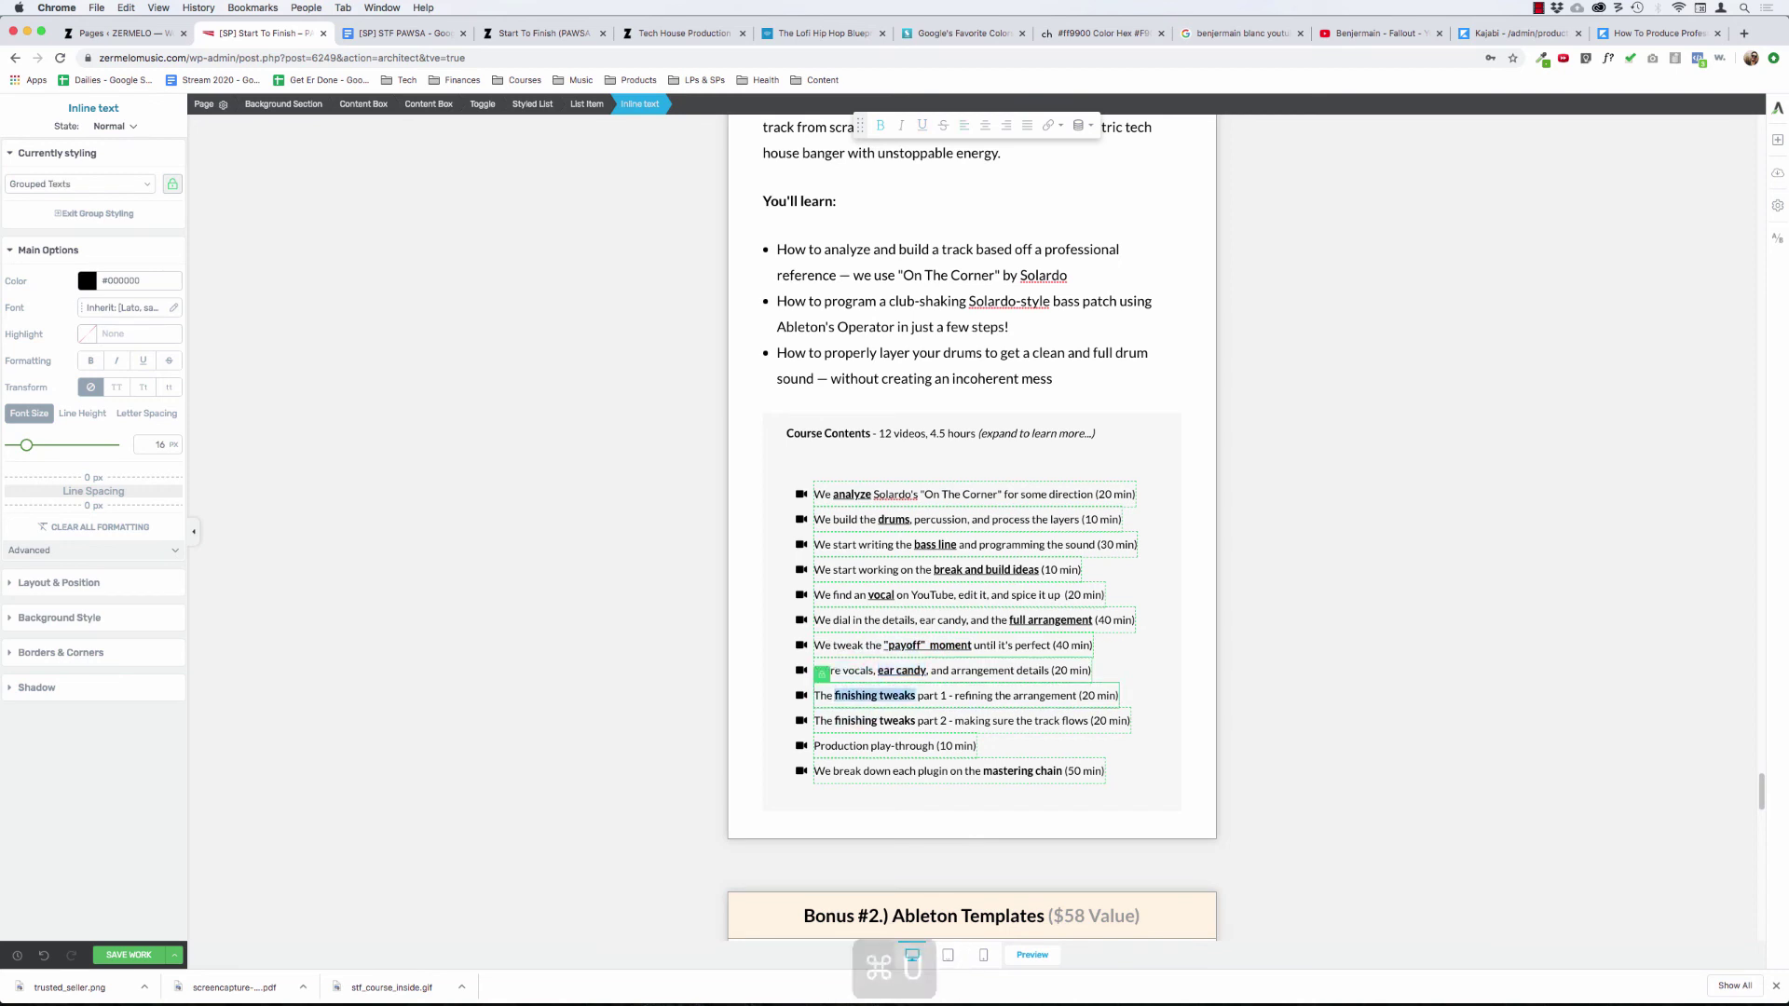
key(super+u)
click(835, 720)
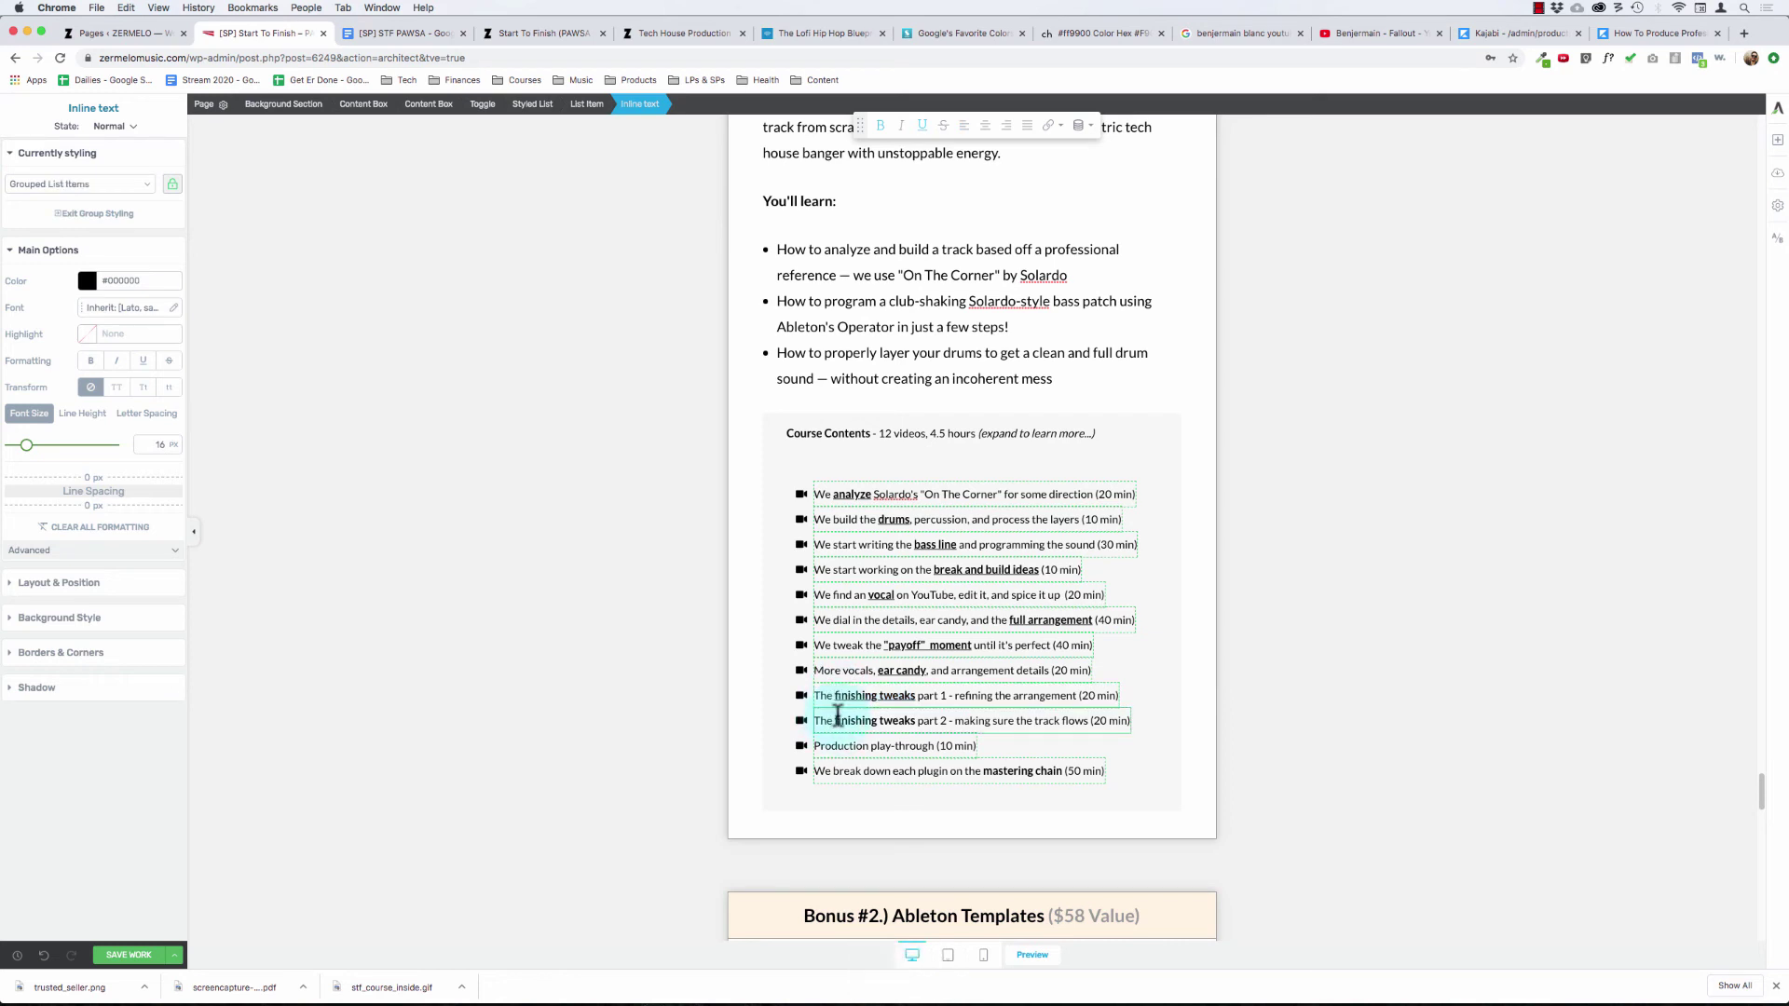
key(alt+shift+Right)
key(alt+shift+Right)
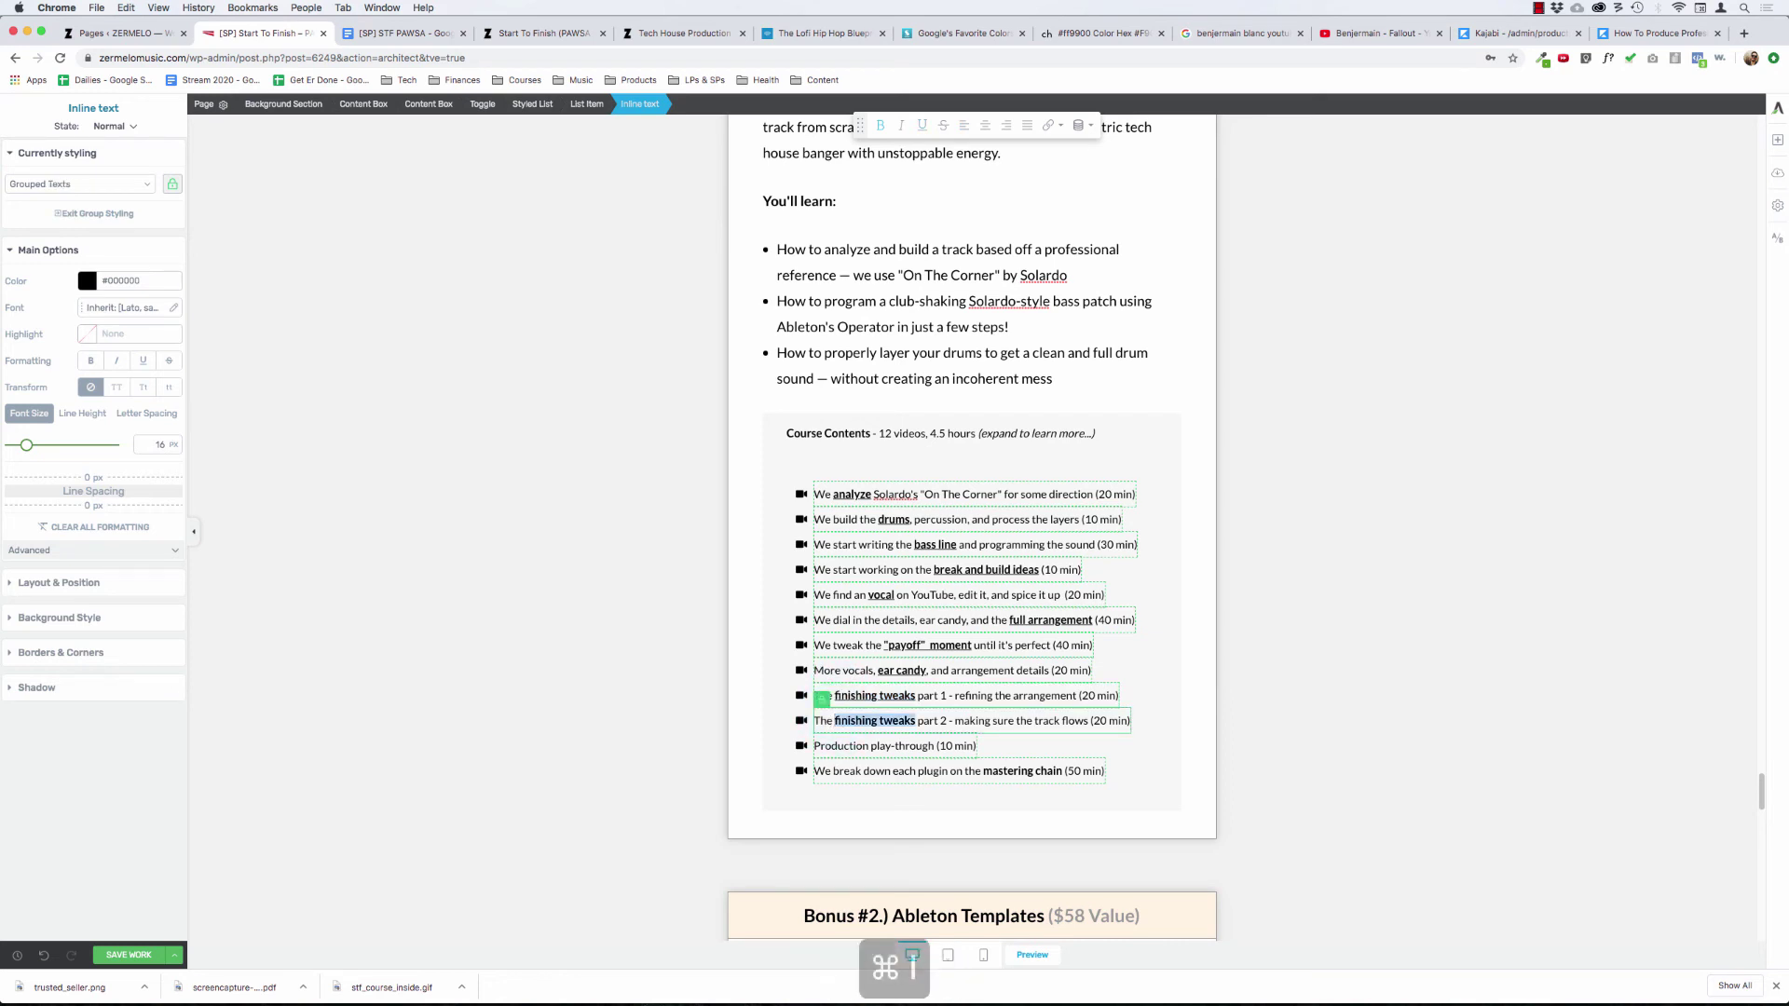
key(super+i)
key(super+i)
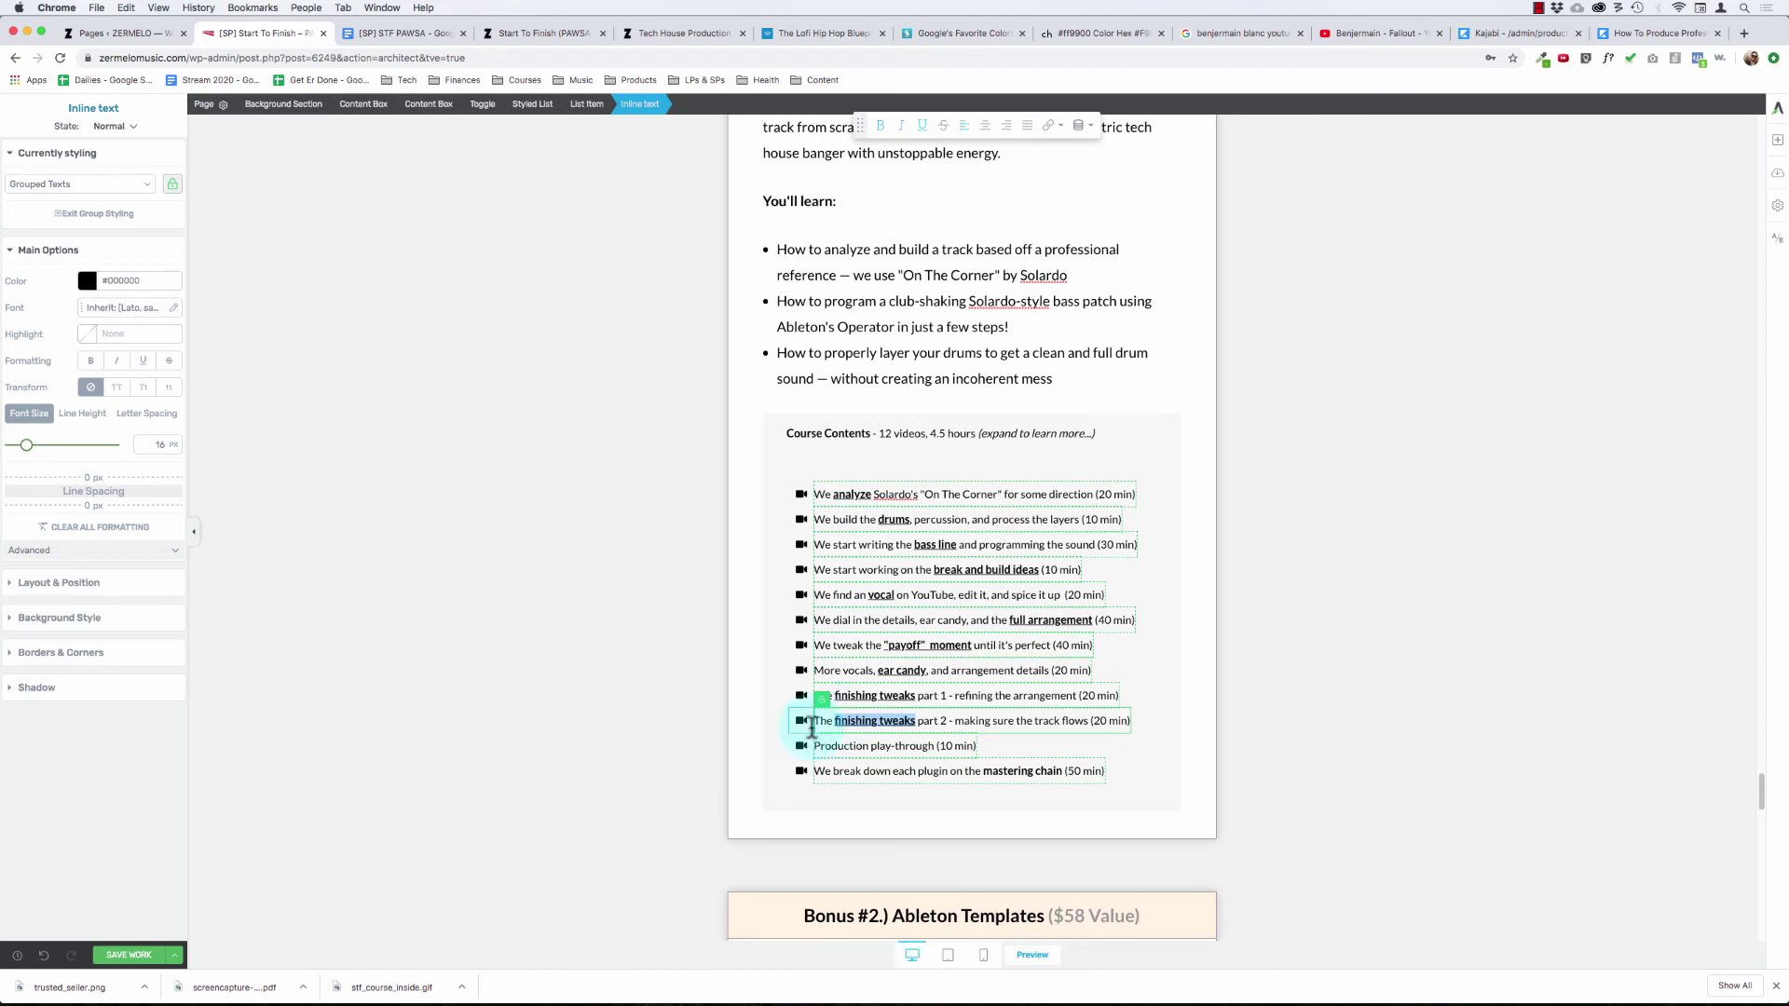
- Underline "mastering chain" in the last lesson's description and collapse the Bonus #1 Course Contents toggle
click(1001, 775)
key(alt+Left)
key(alt+shift+Right)
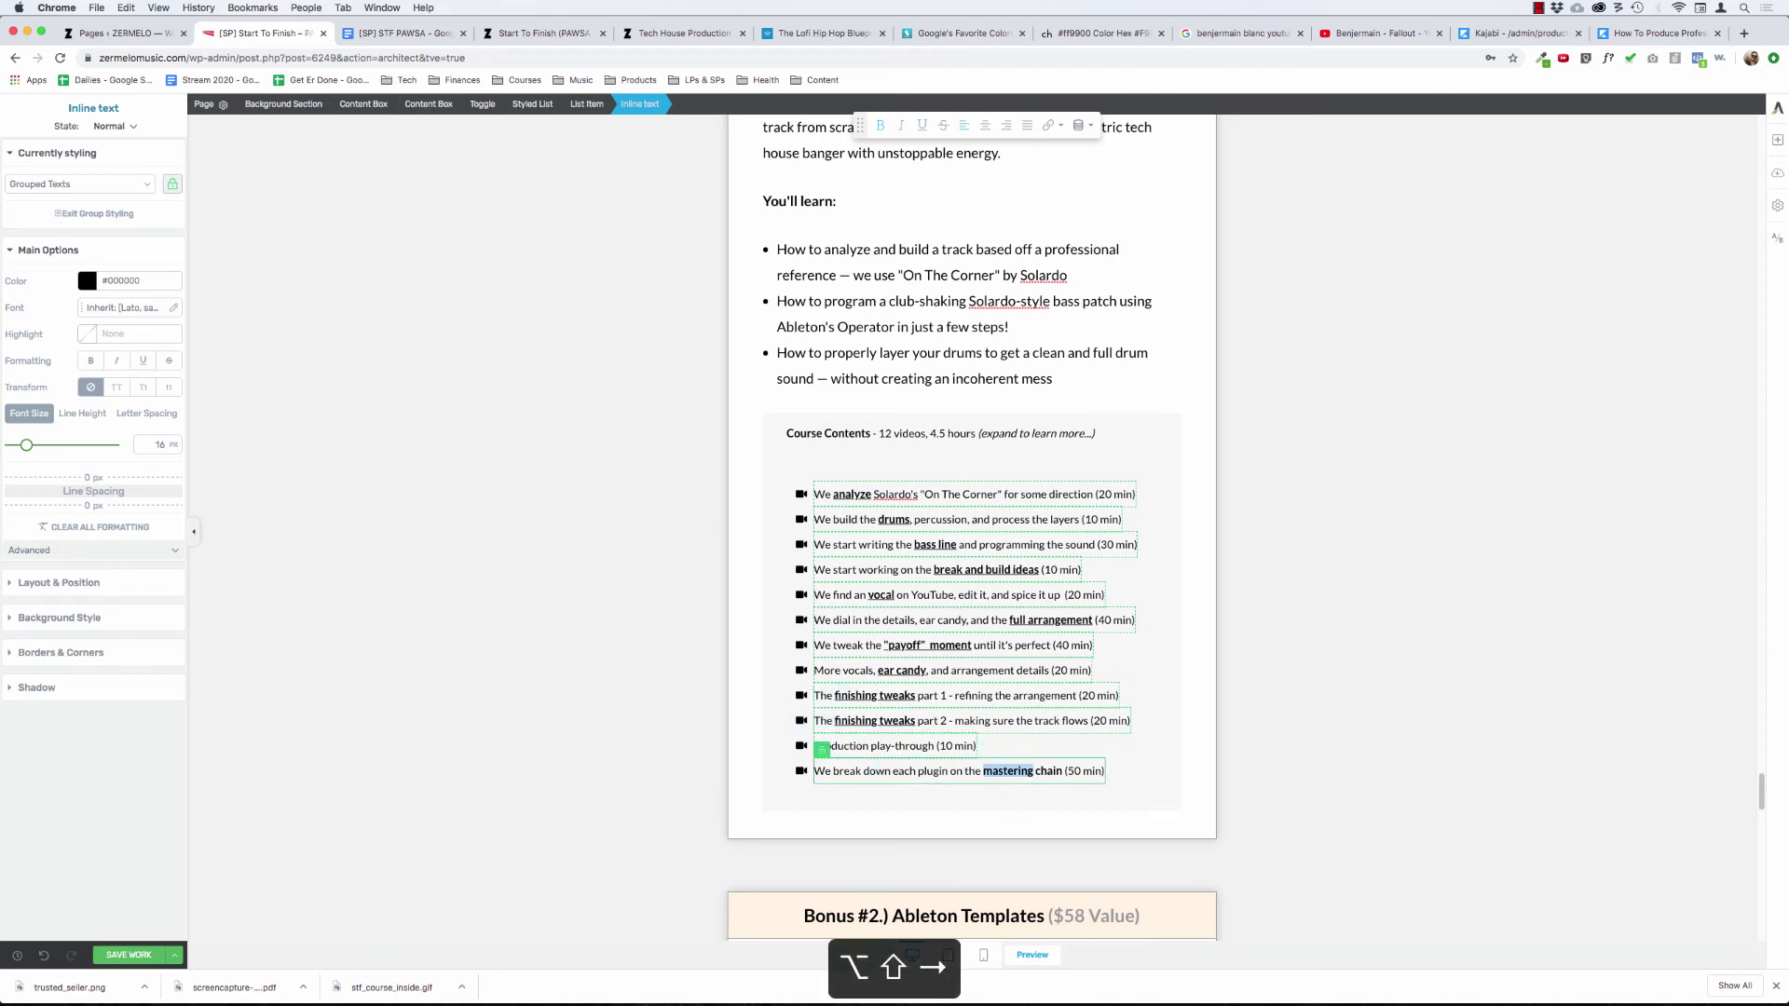
key(super+u)
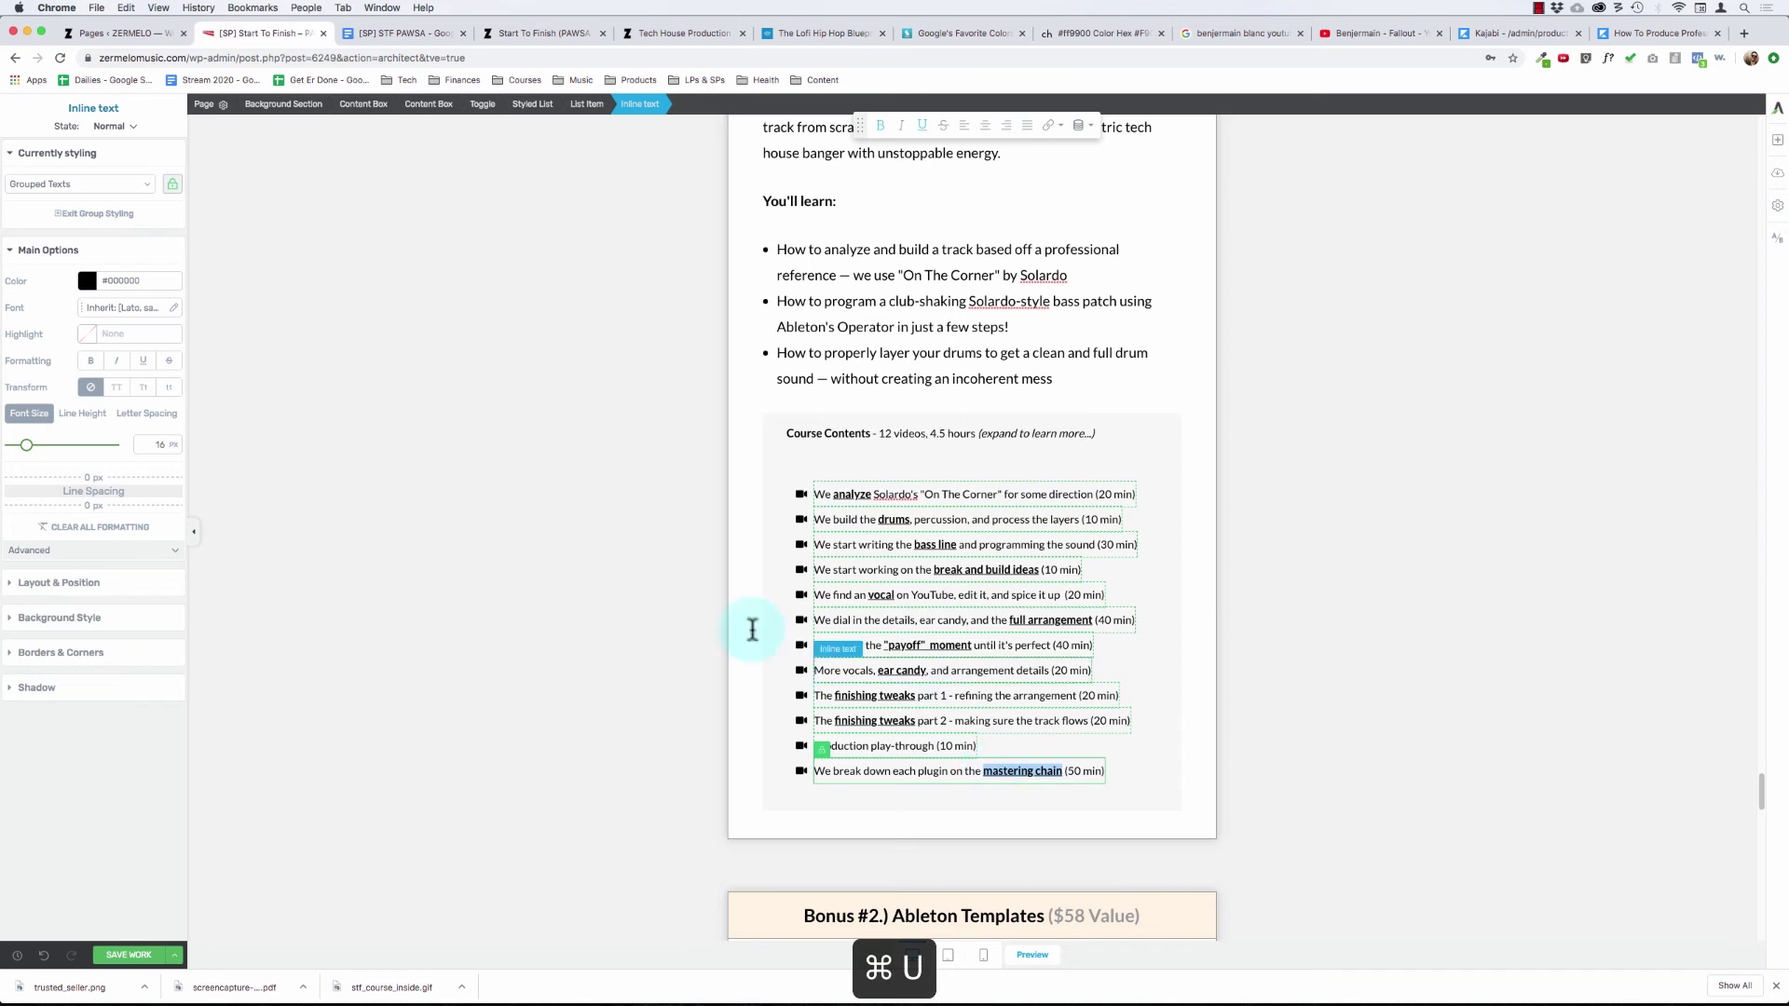
click(610, 594)
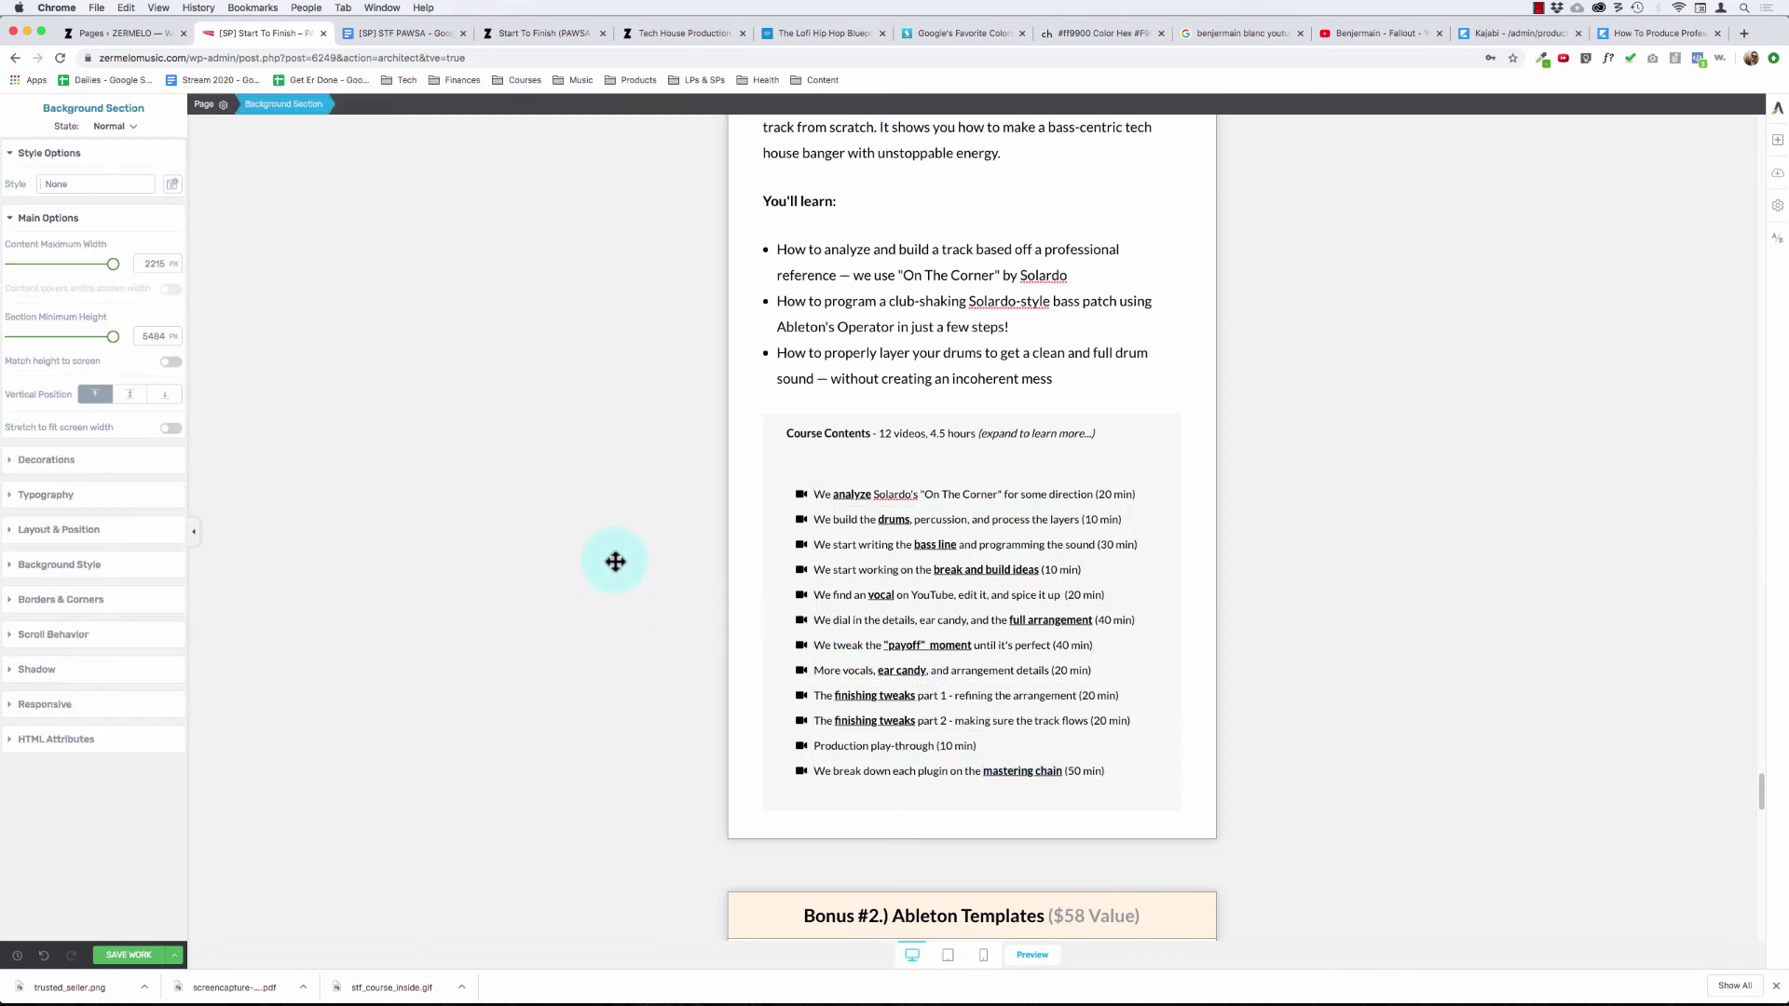
click(884, 299)
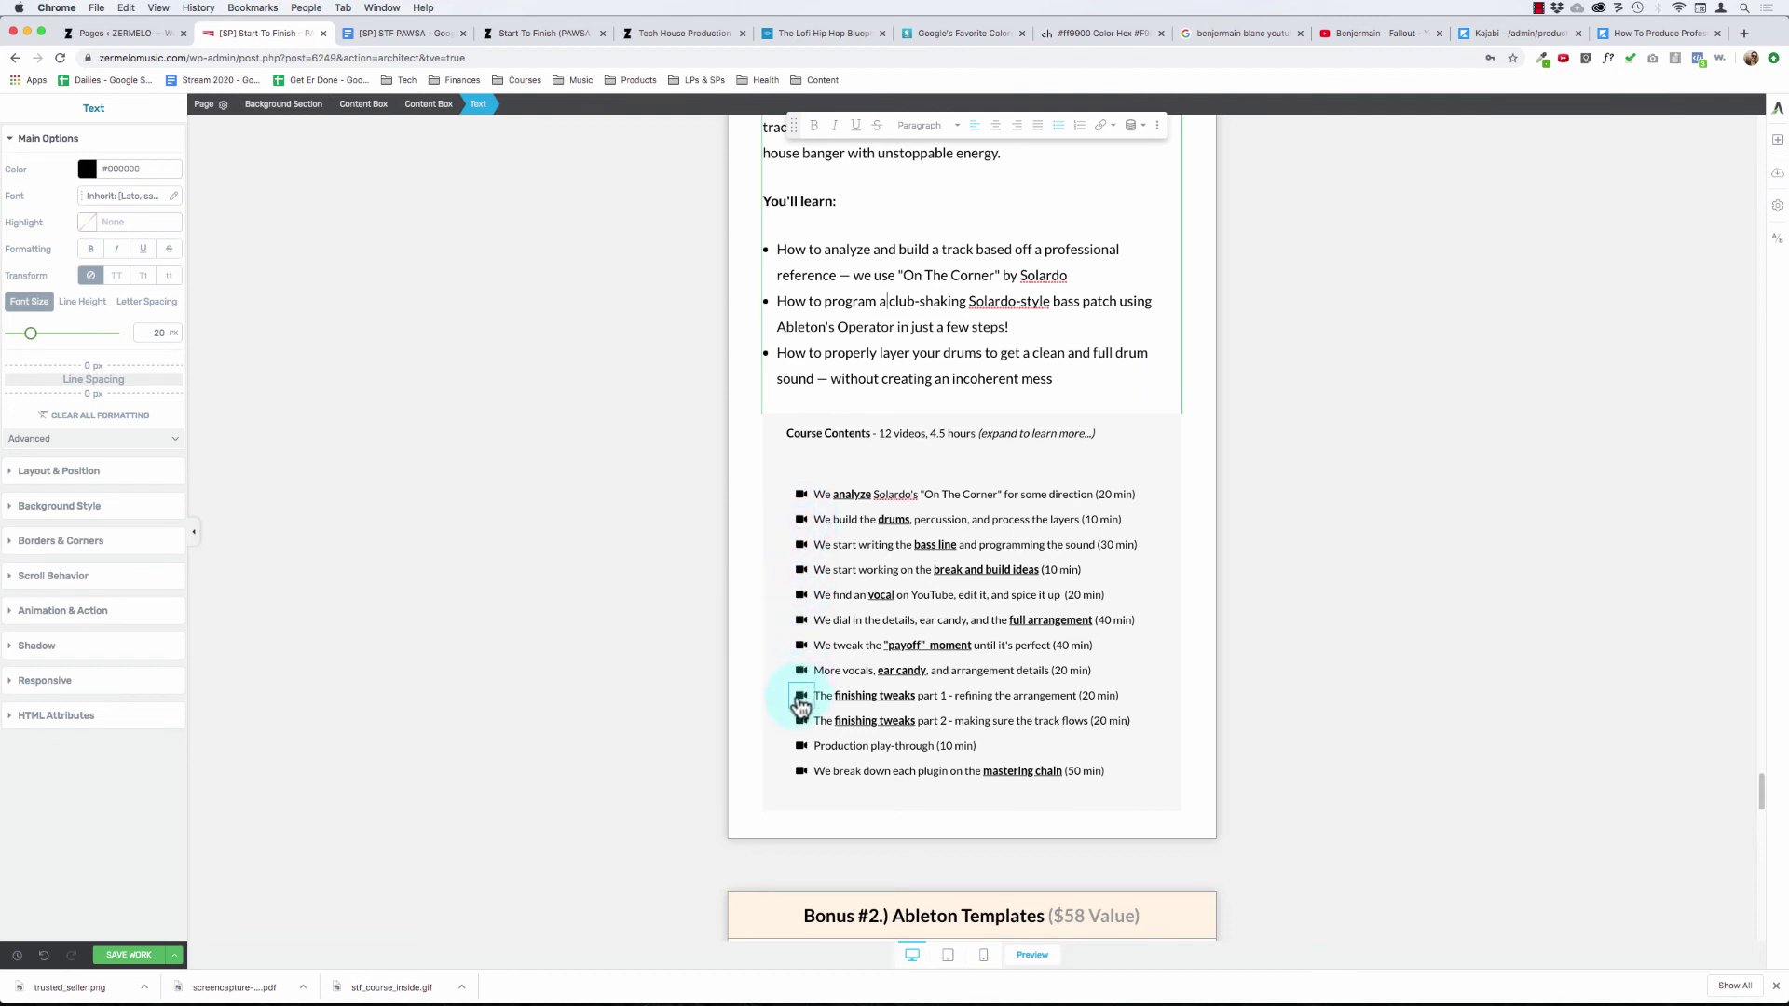
click(773, 417)
- Expand Modules 1 to 5 in the full module breakdown to check how many video lessons they list
scroll(773, 417, up, 20)
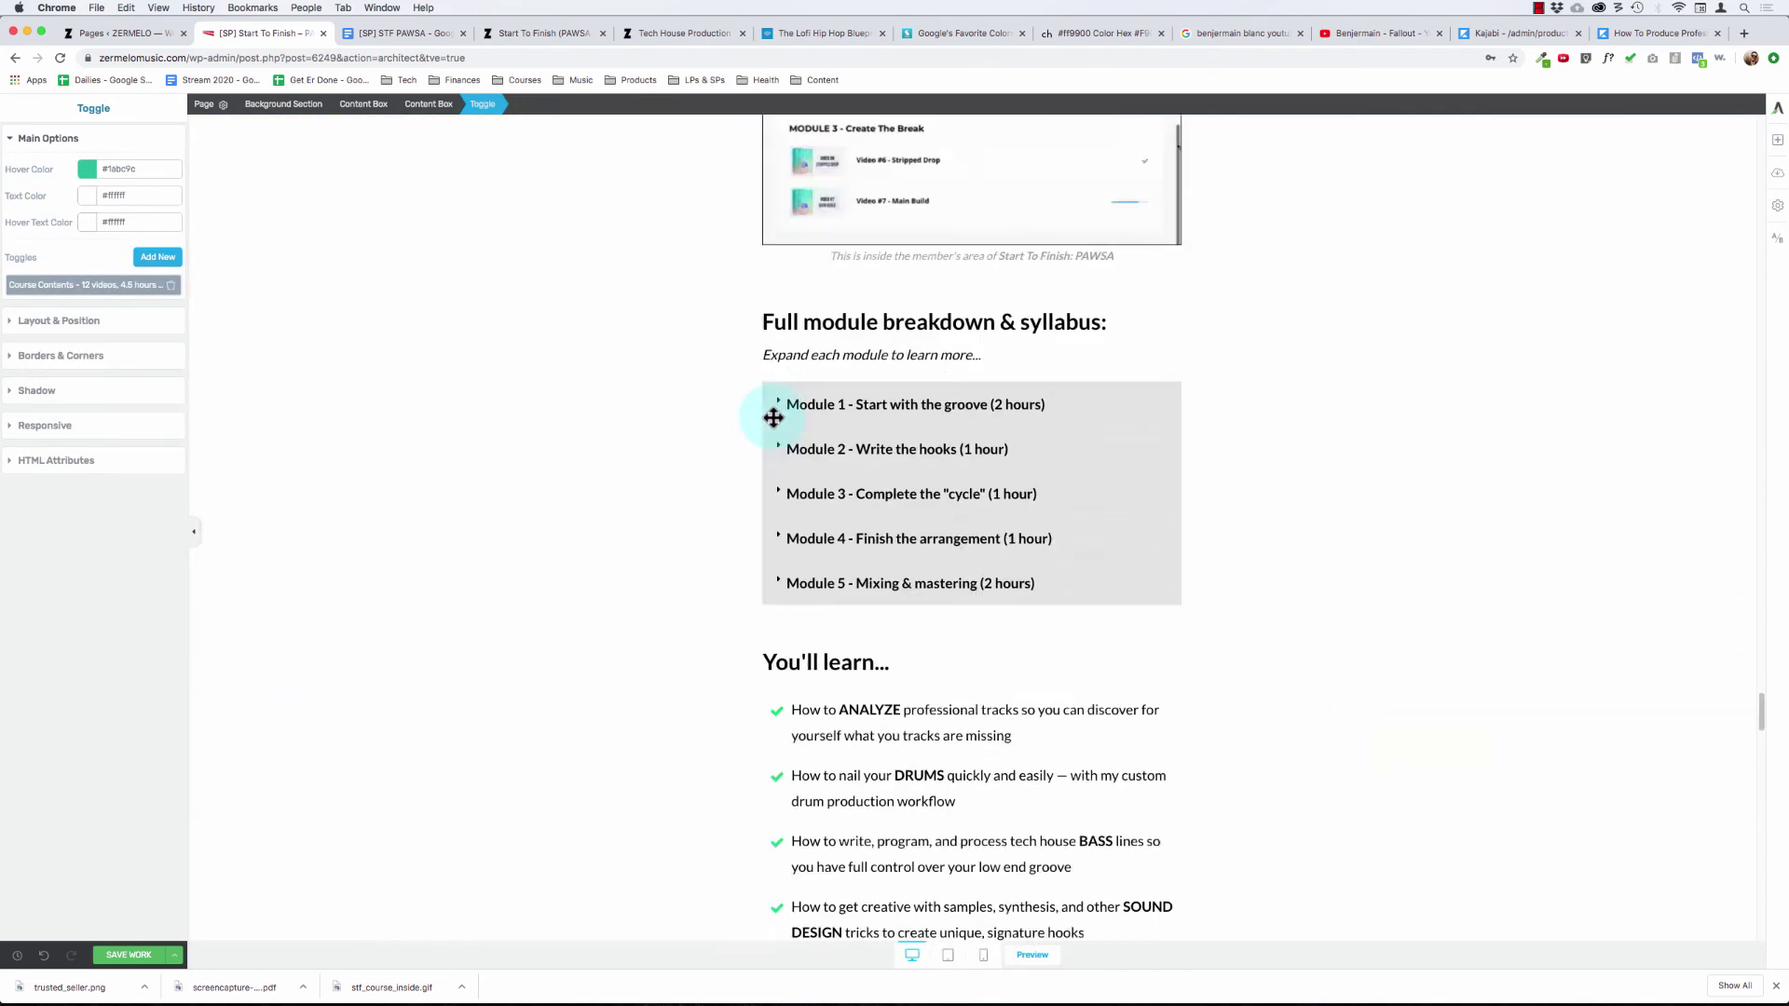
scroll(773, 417, up, 15)
scroll(773, 418, down, 5)
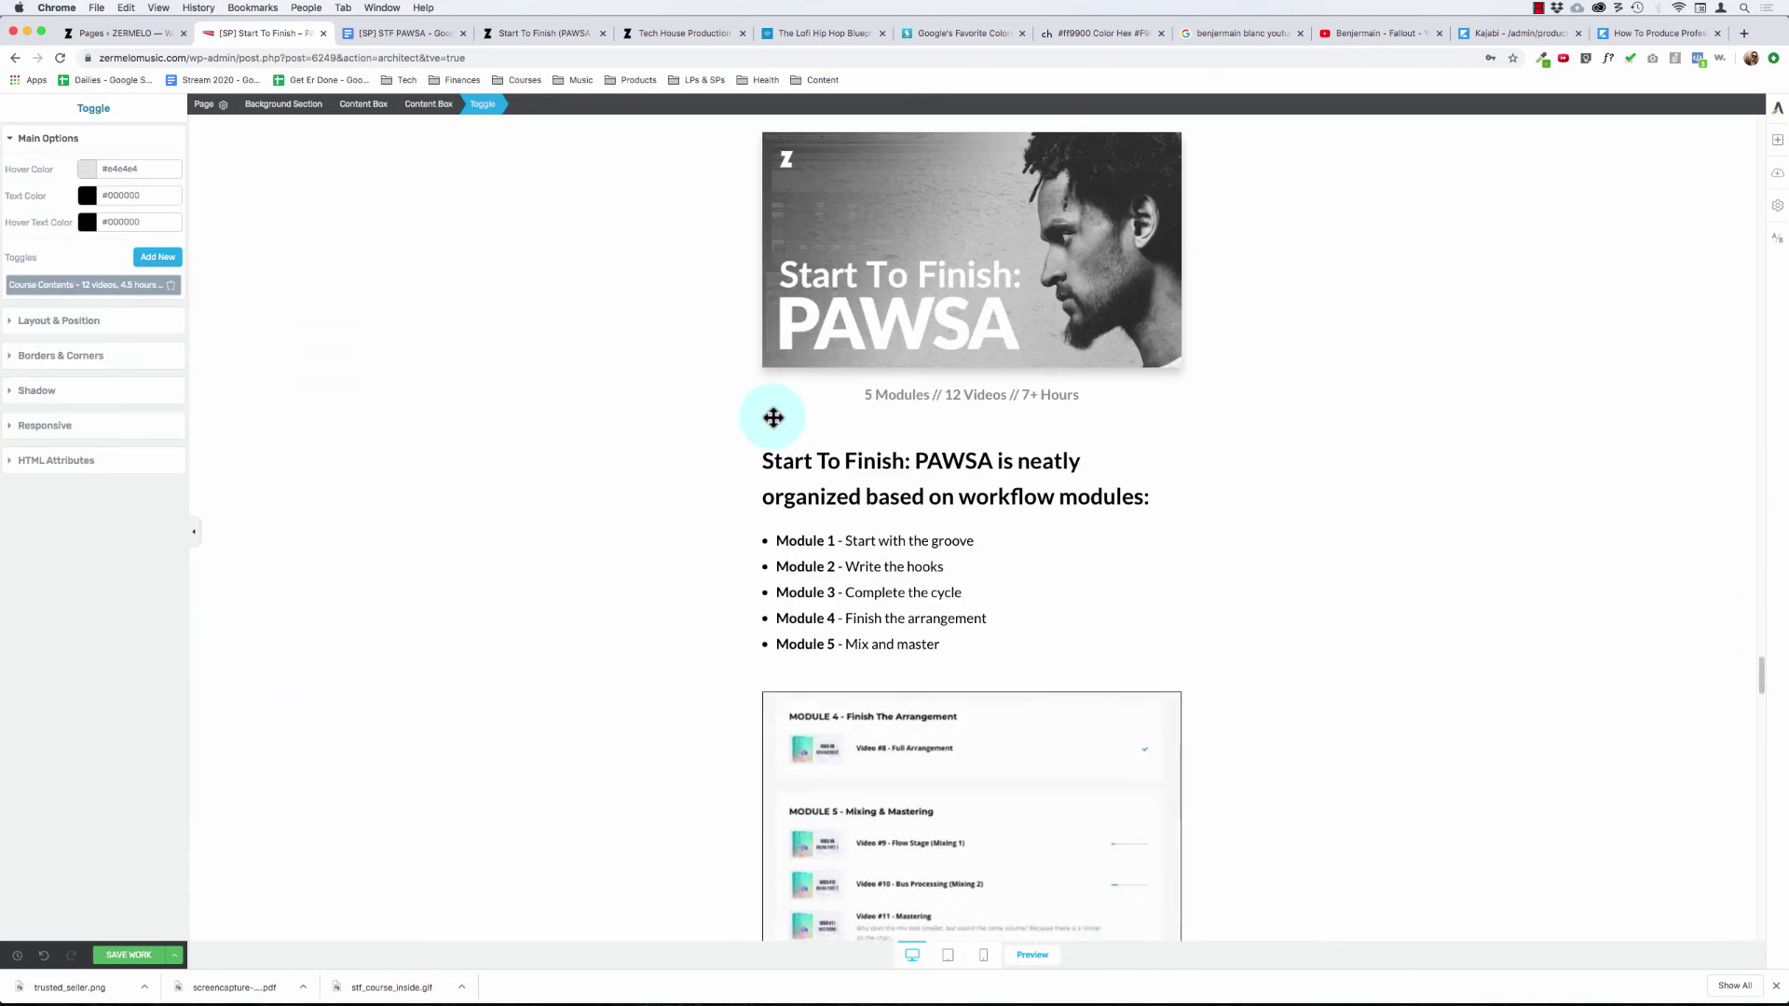
scroll(774, 417, down, 7)
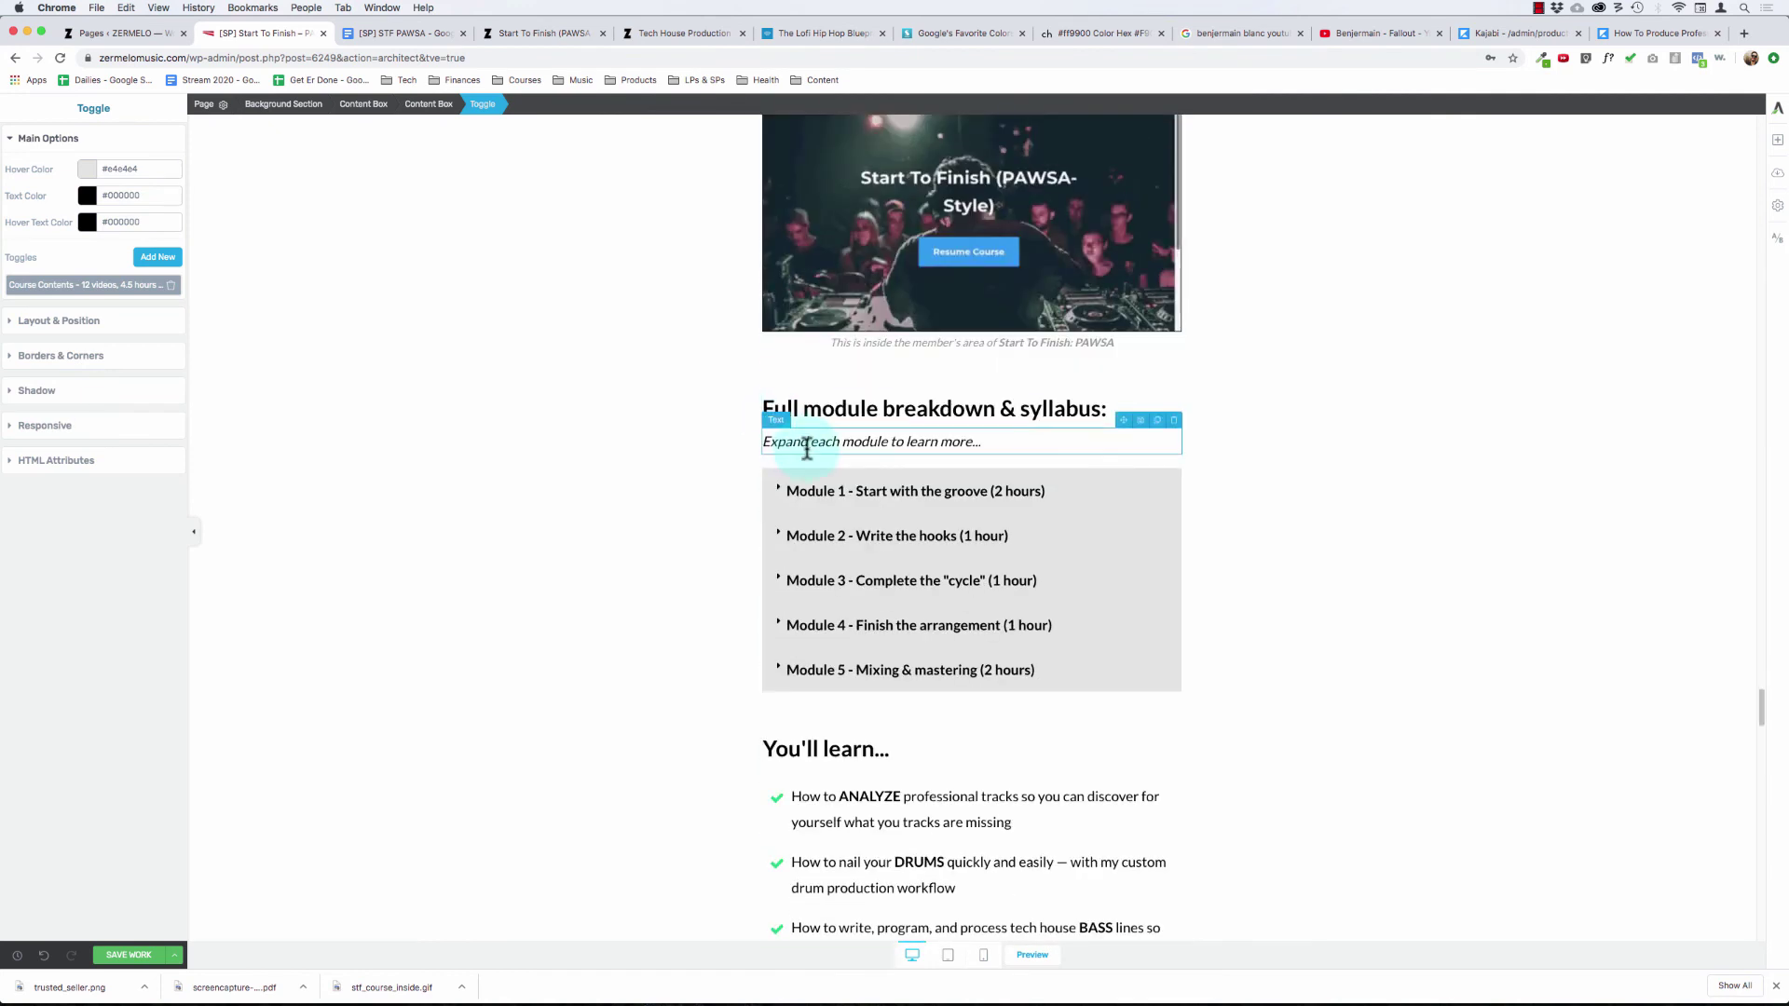
click(806, 475)
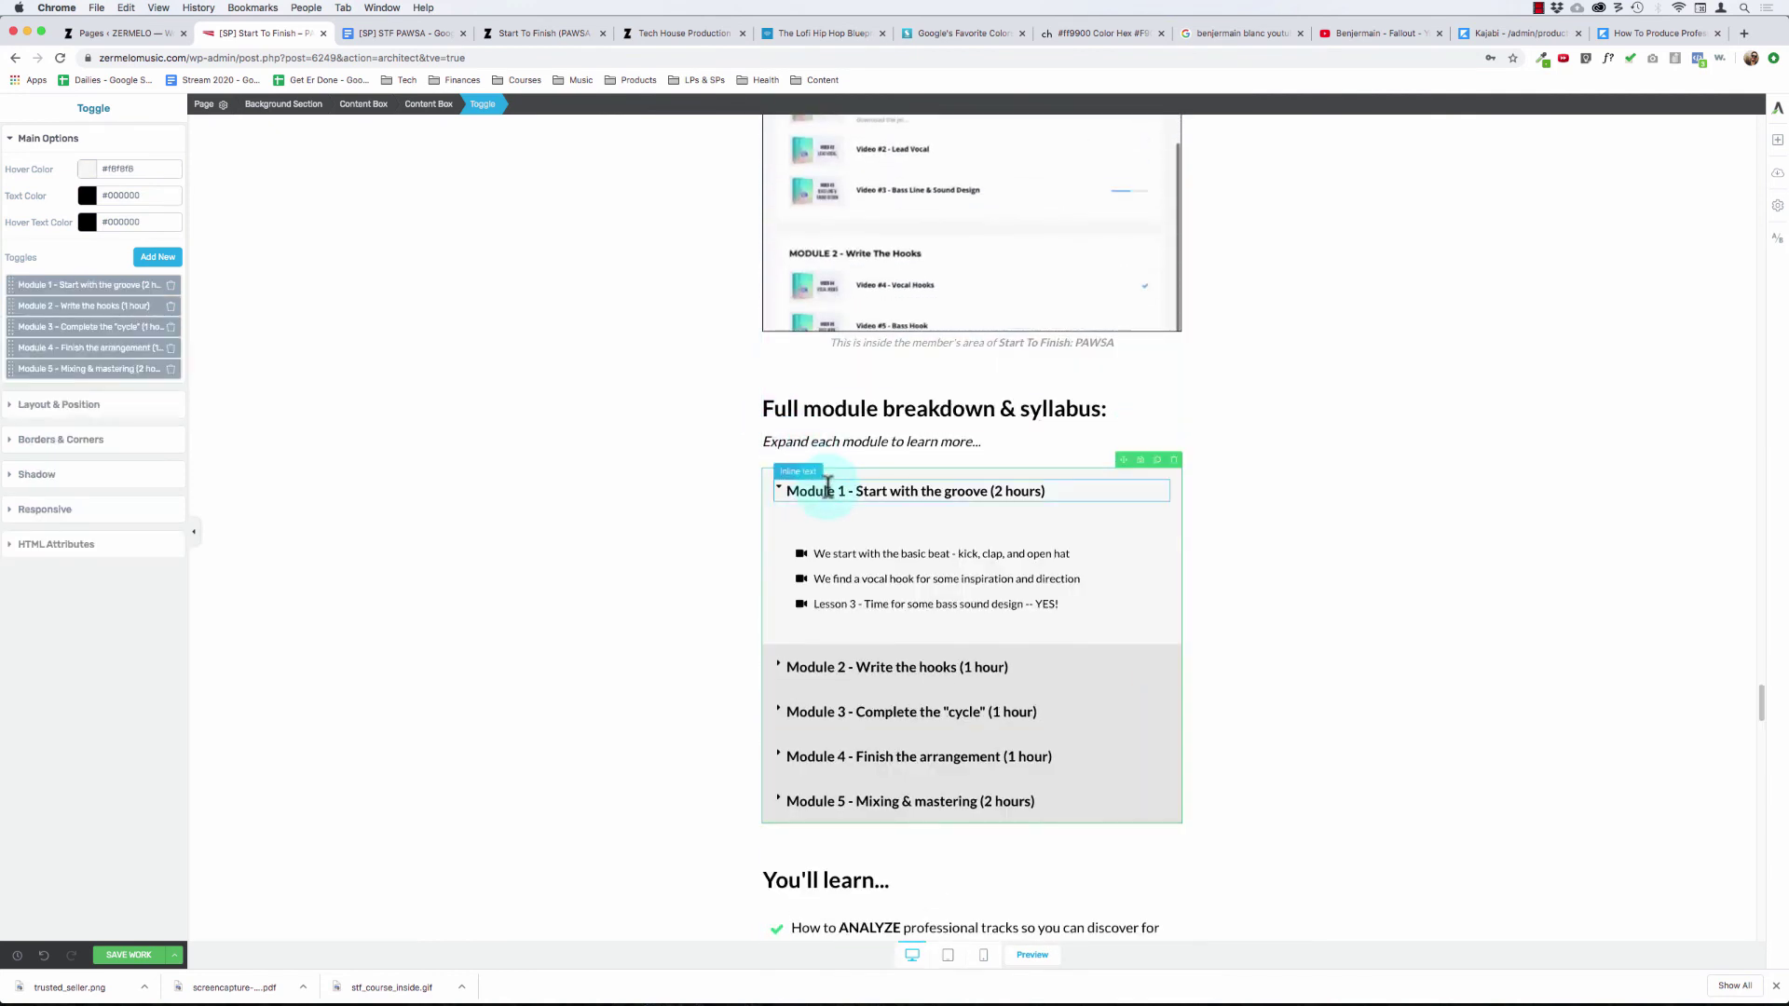
click(805, 652)
scroll(815, 633, down, 4)
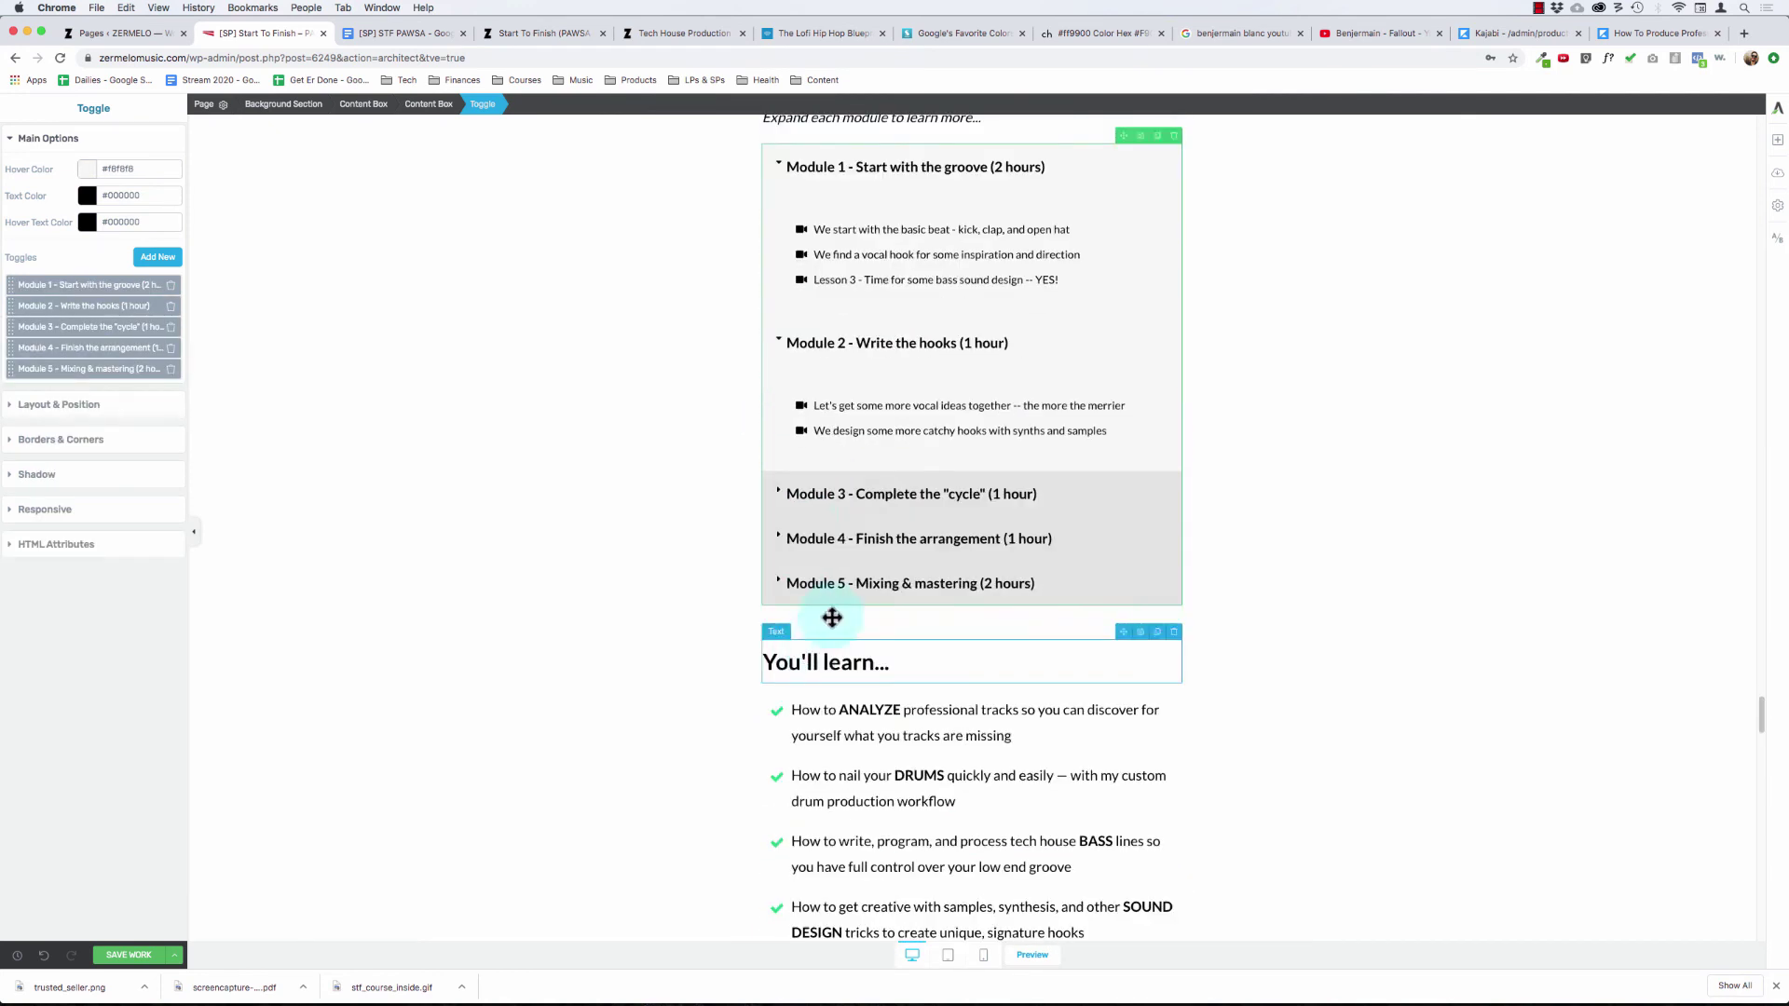
click(857, 477)
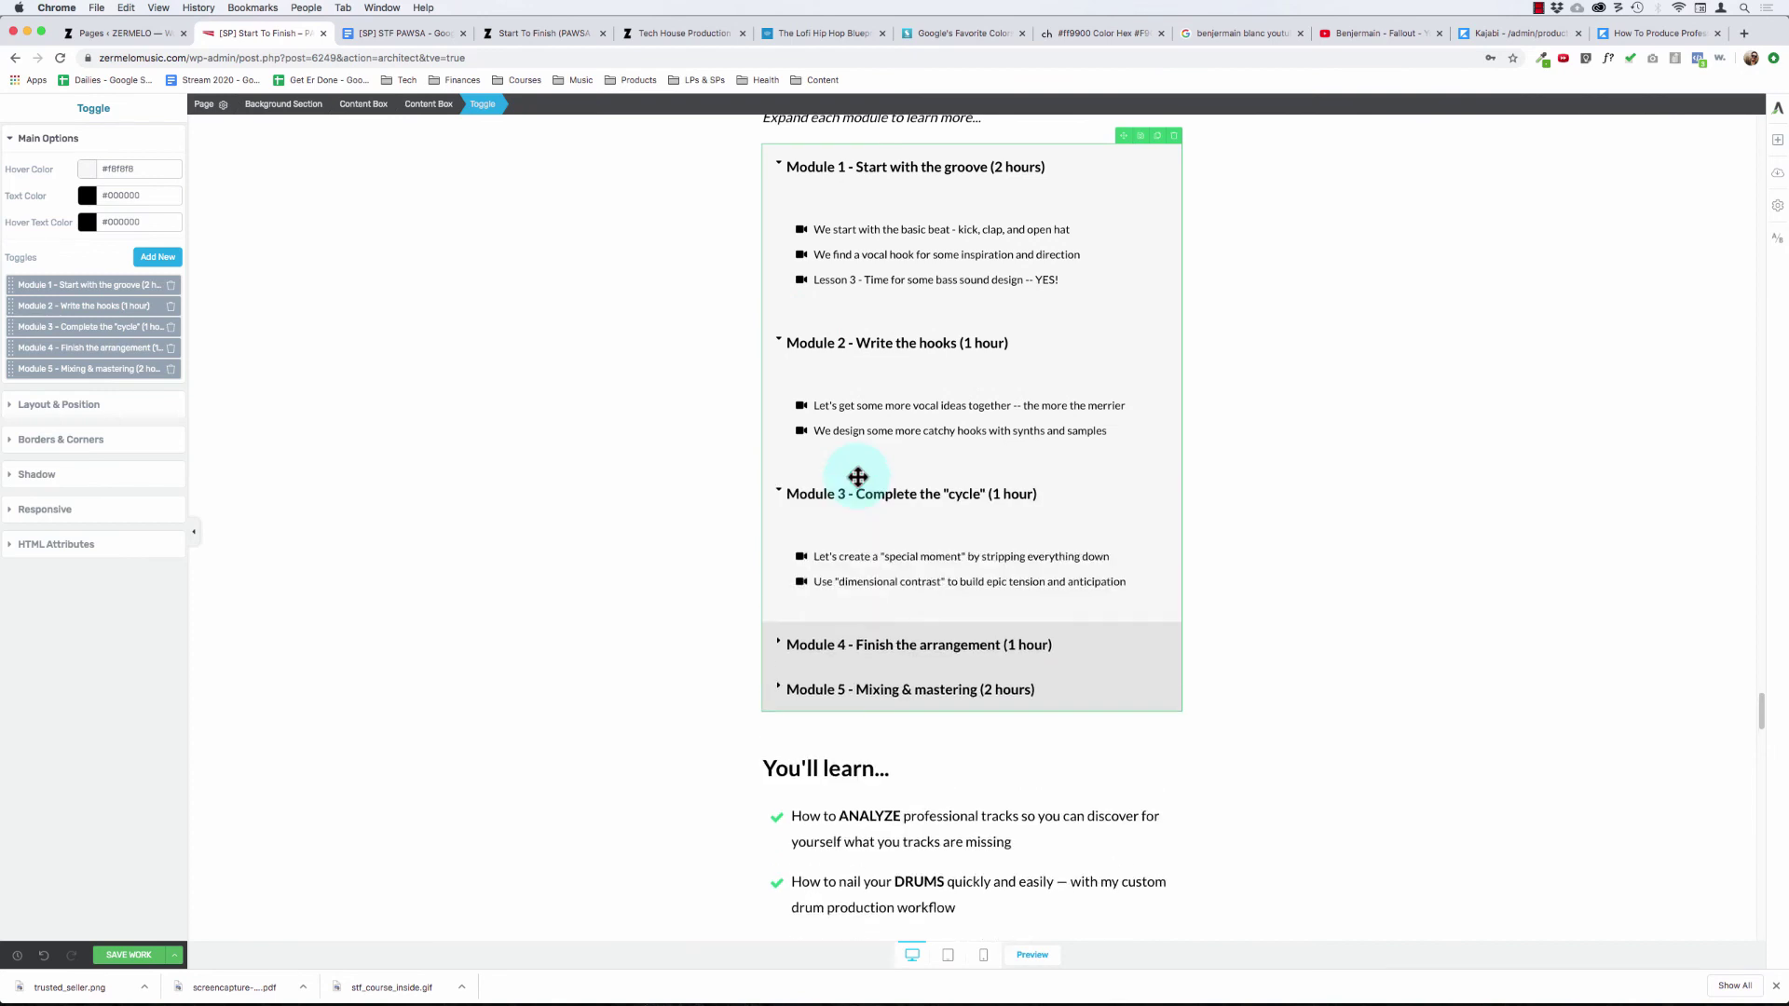
click(845, 625)
click(823, 755)
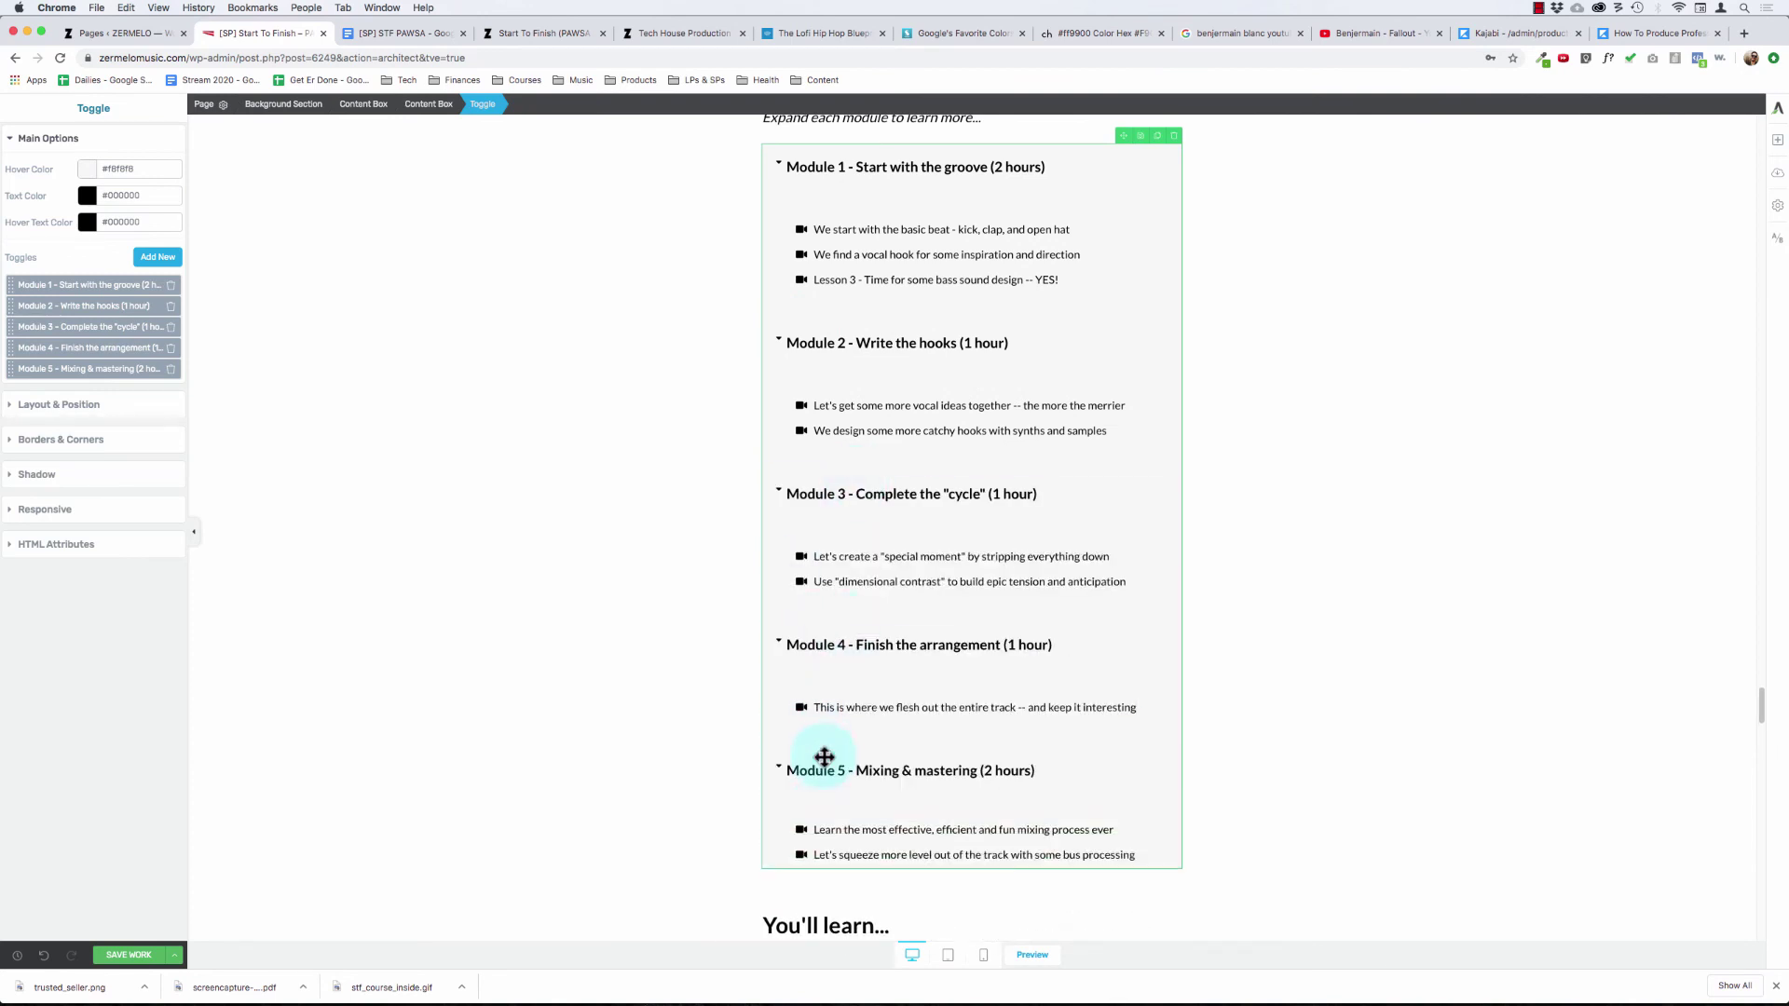
- Change the video count in the caption beneath the main PAWSA course image to 11 Videos
scroll(818, 679, up, 15)
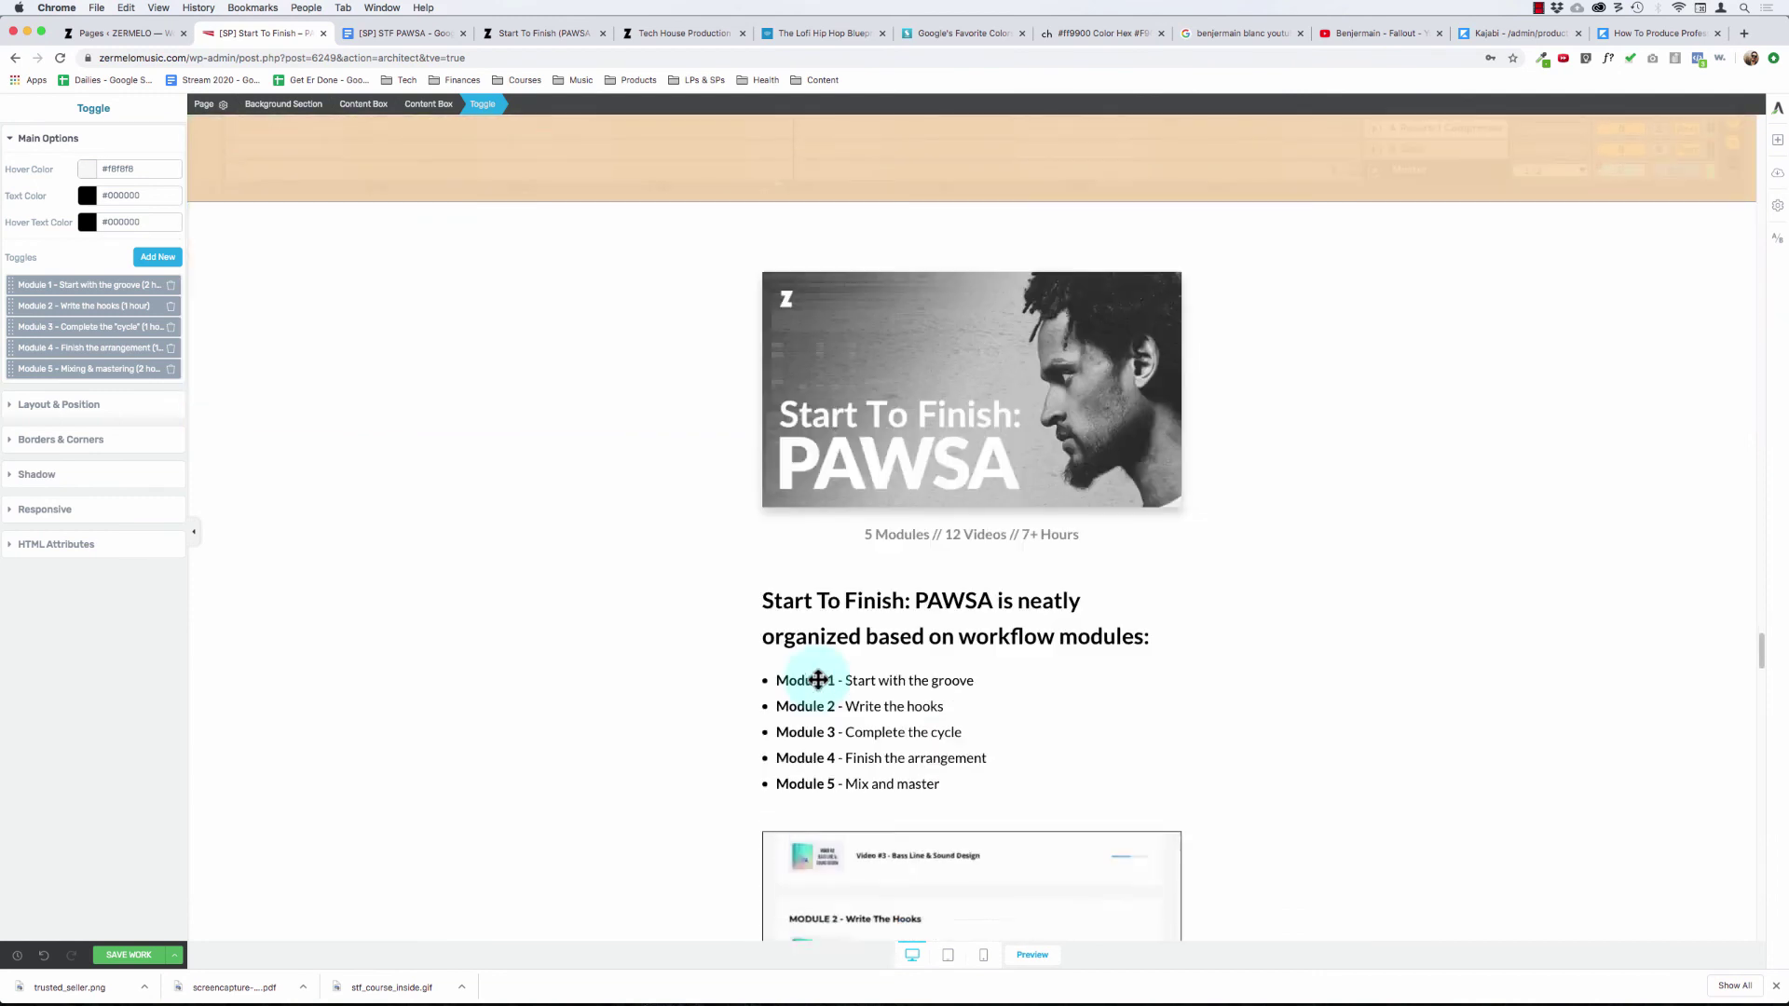
click(960, 534)
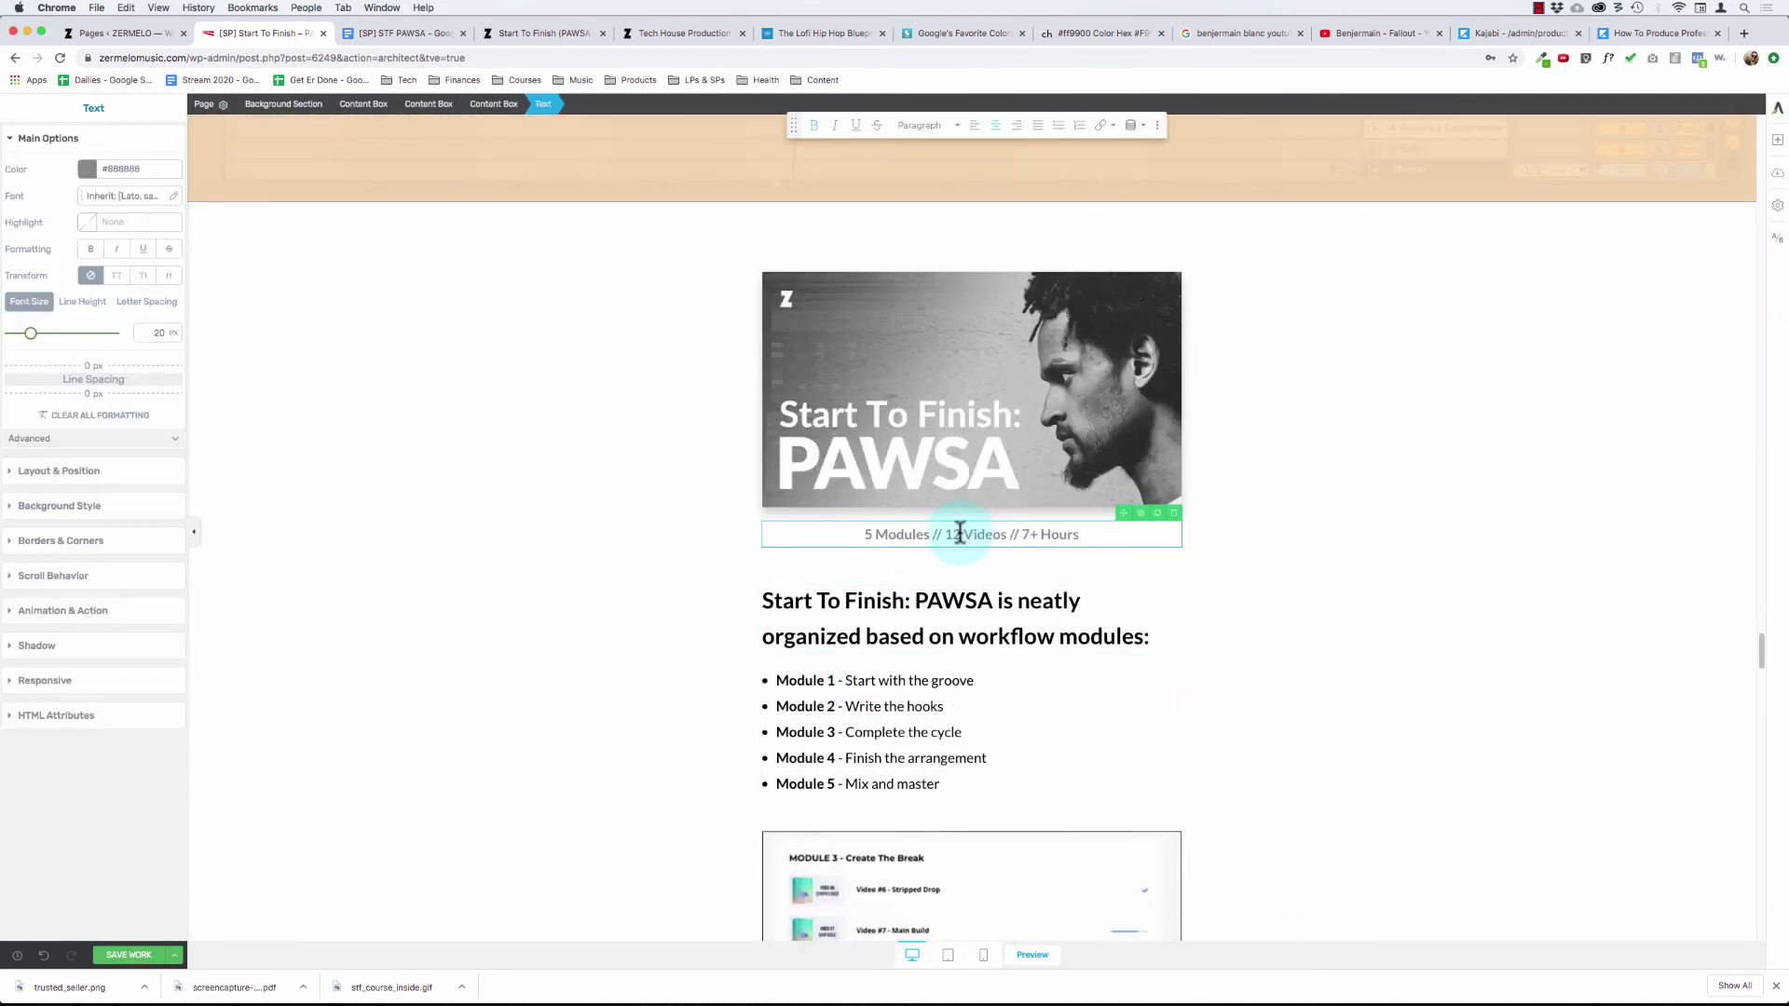
key(BackSpace)
text(1)
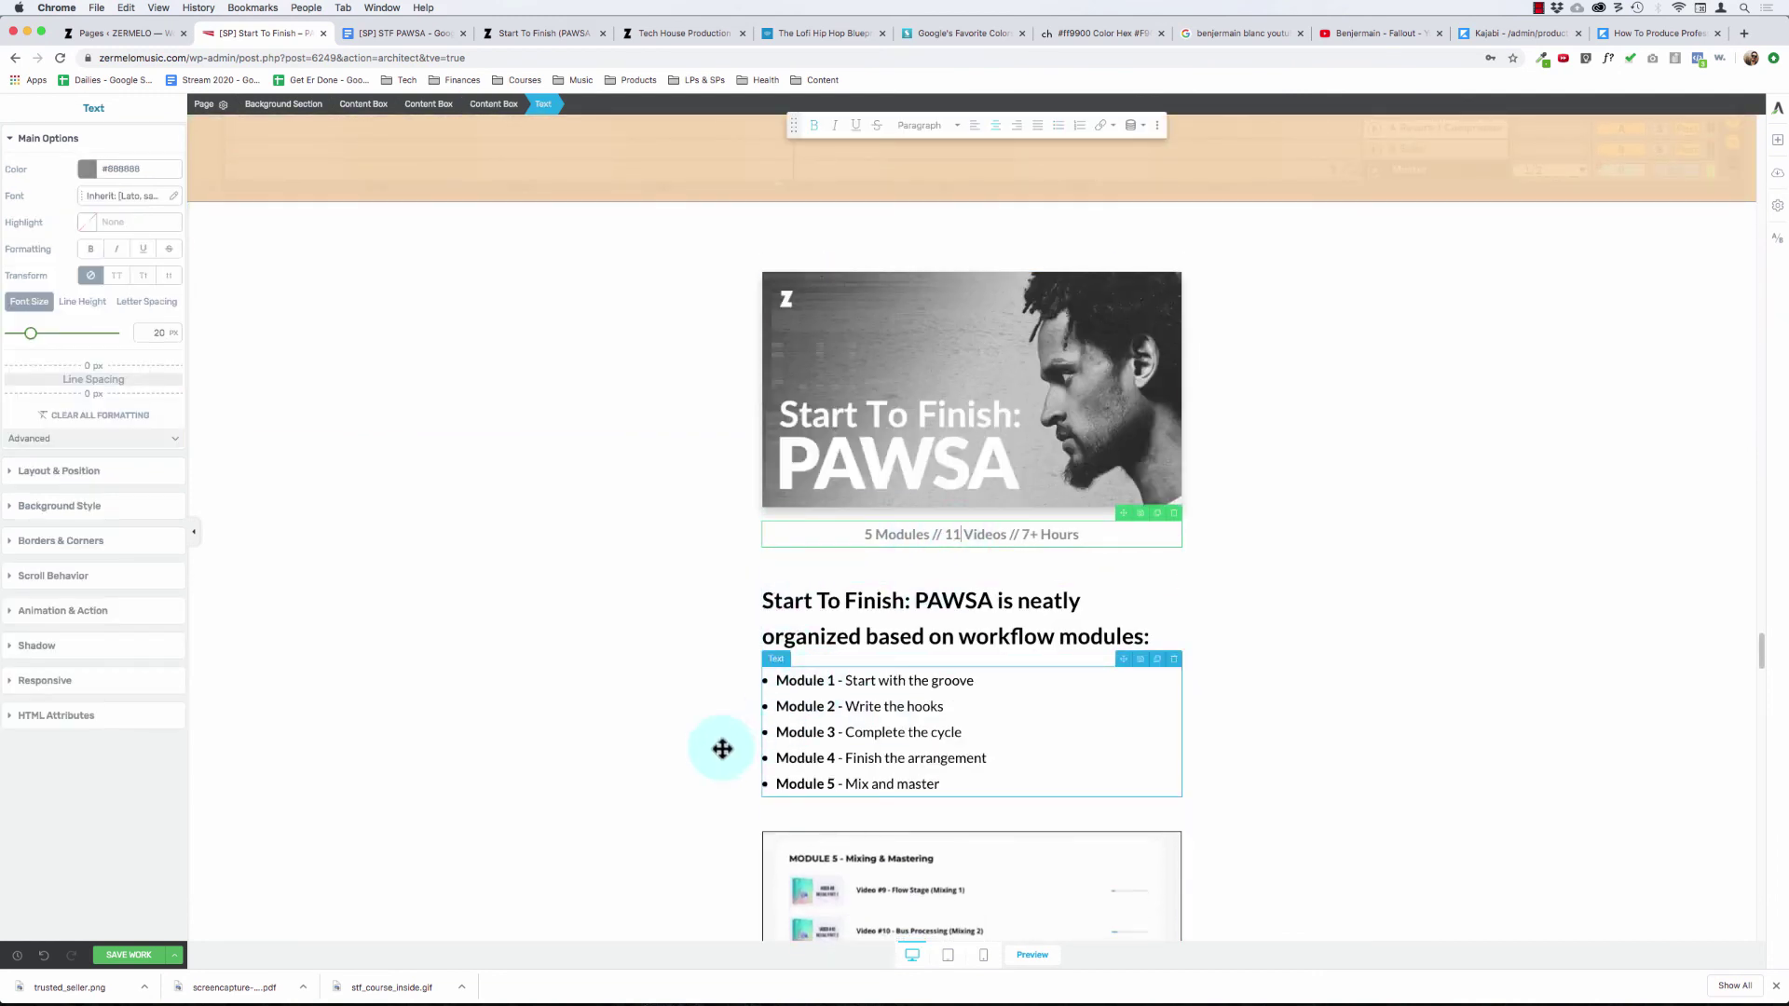
- Collapse all five module toggles in the full module breakdown and syllabus
scroll(745, 736, down, 1)
scroll(815, 813, down, 6)
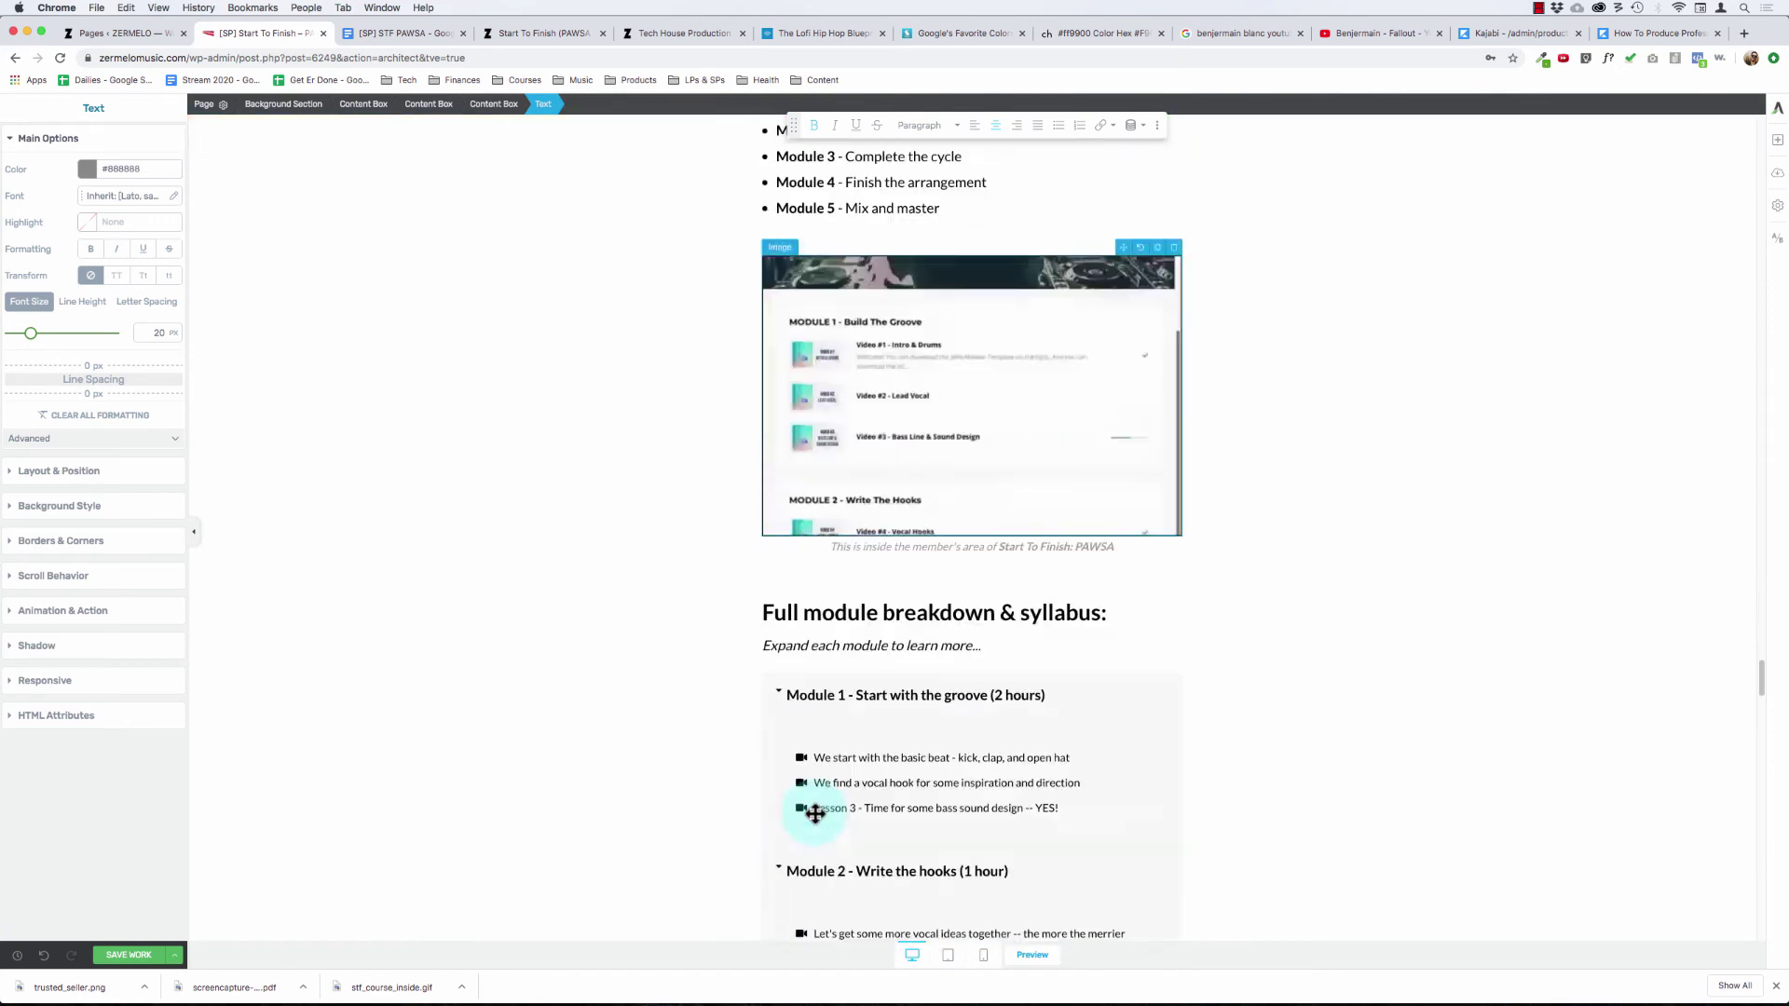
click(805, 696)
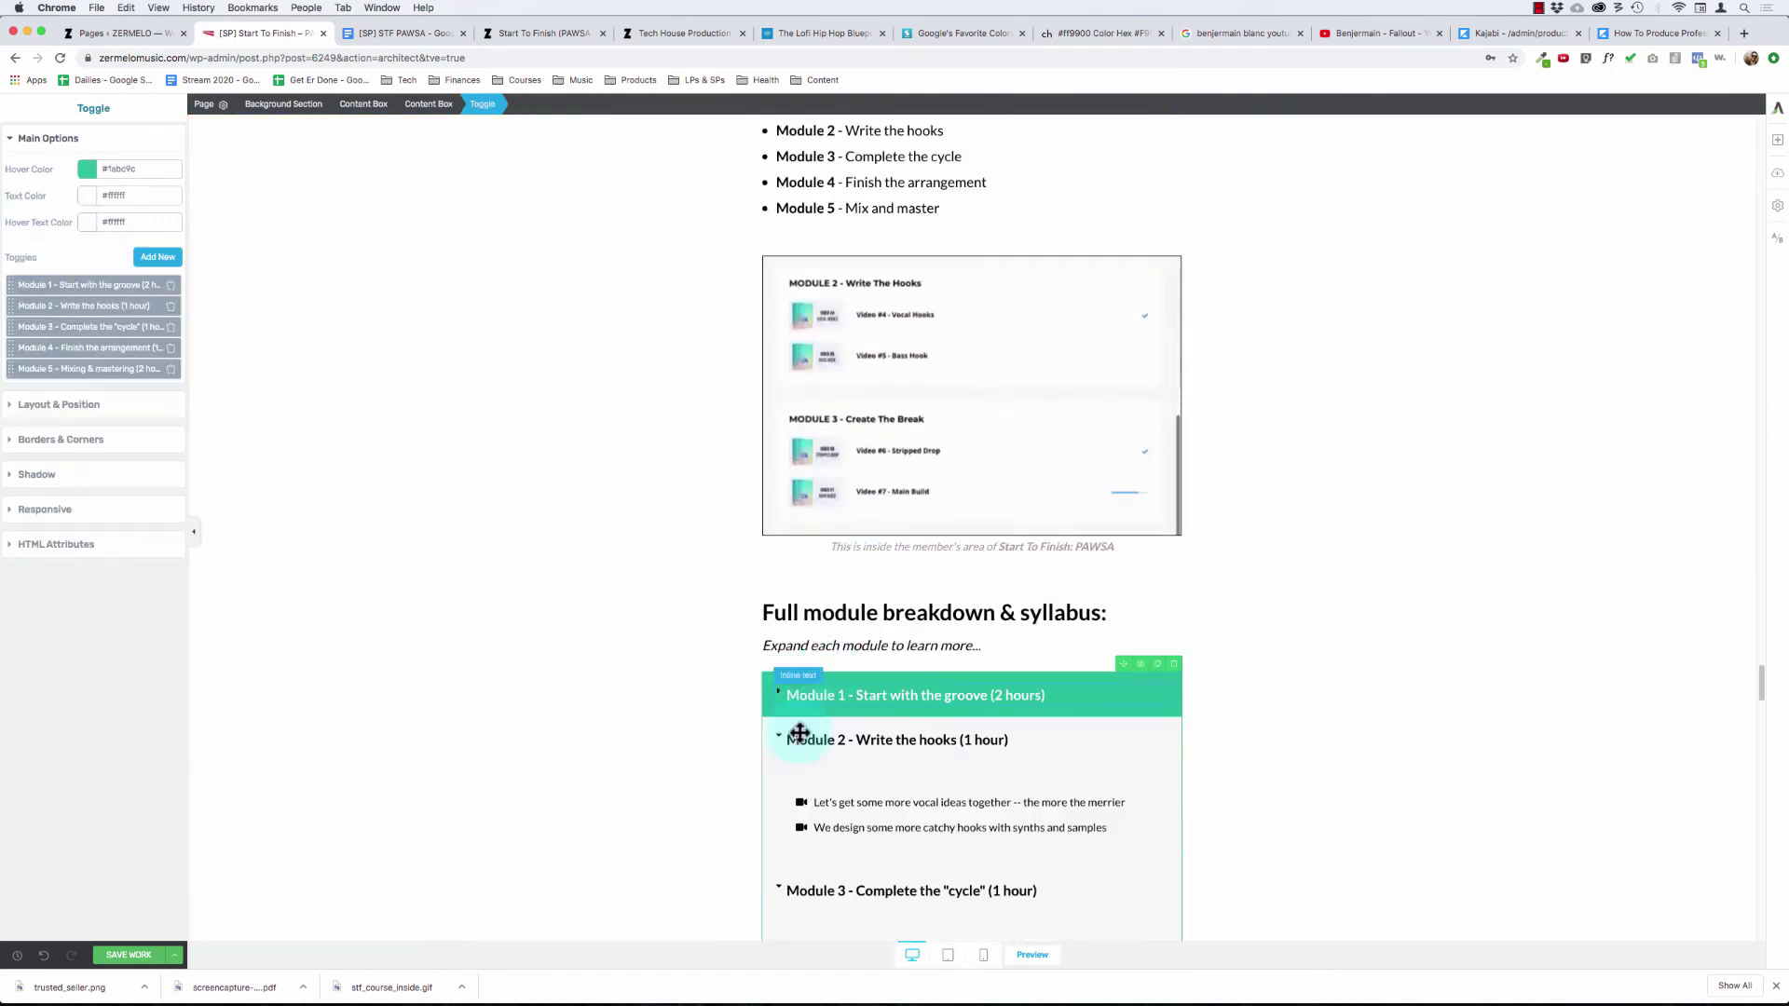
click(872, 725)
click(885, 787)
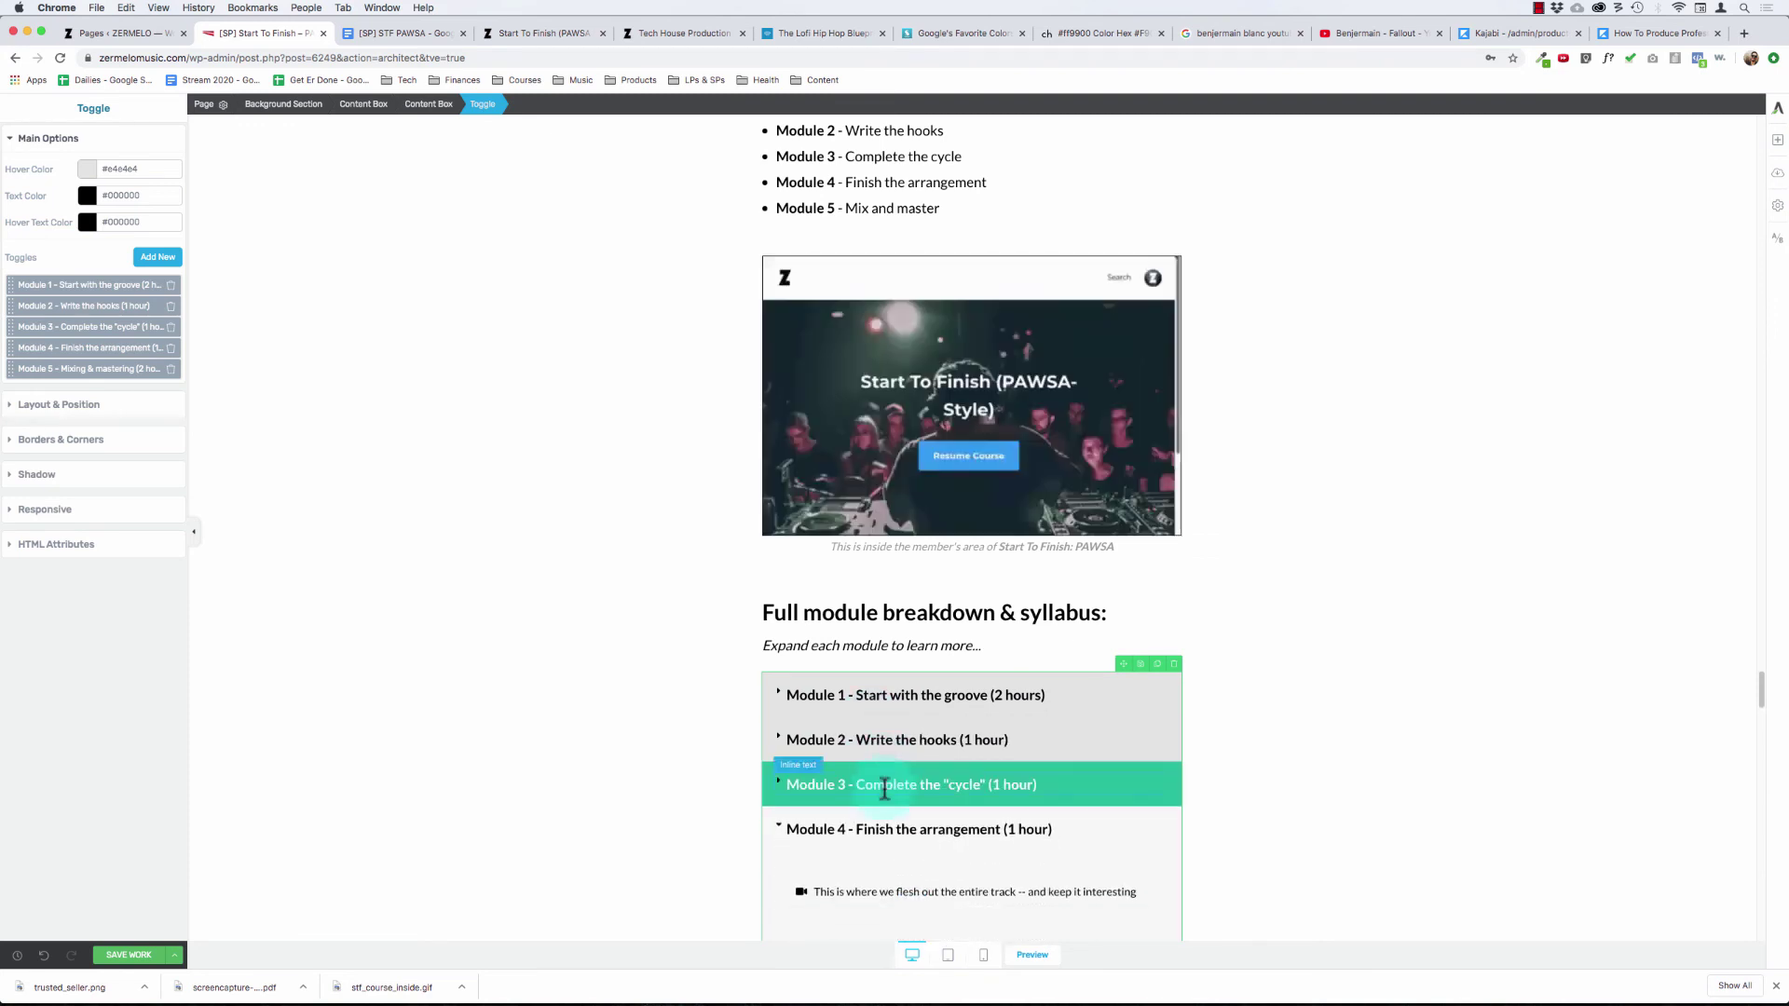
click(883, 824)
scroll(882, 926, down, 4)
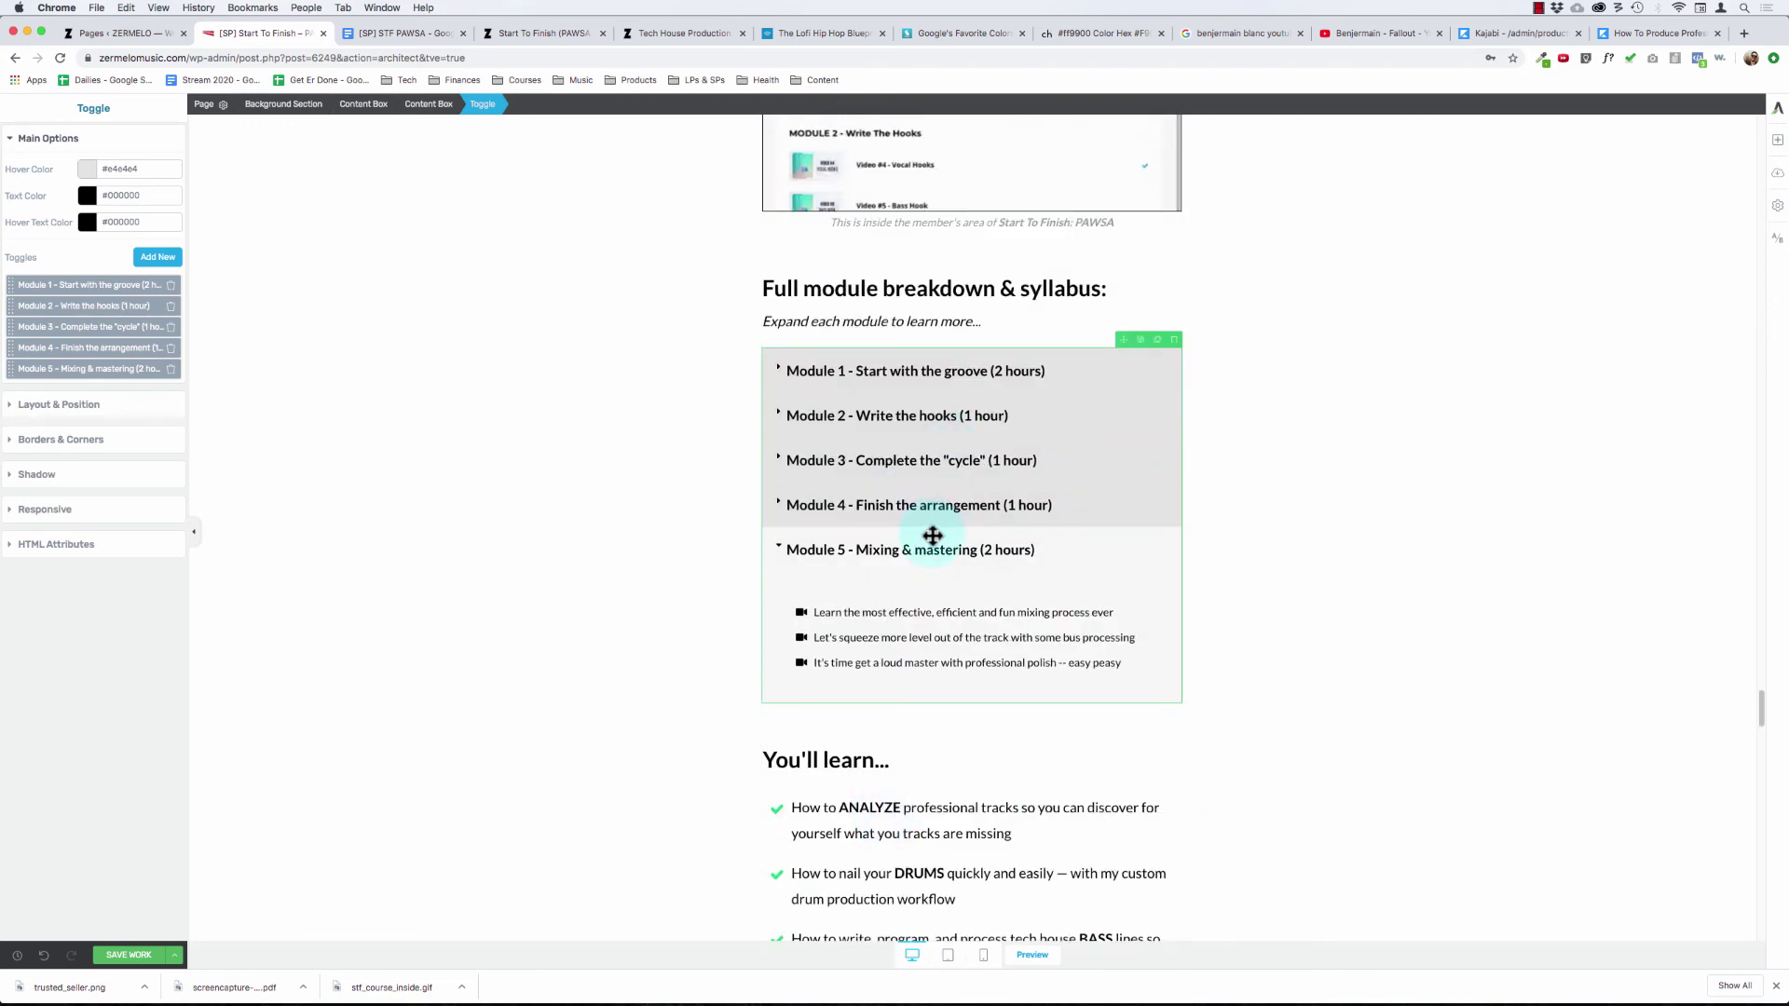
click(932, 535)
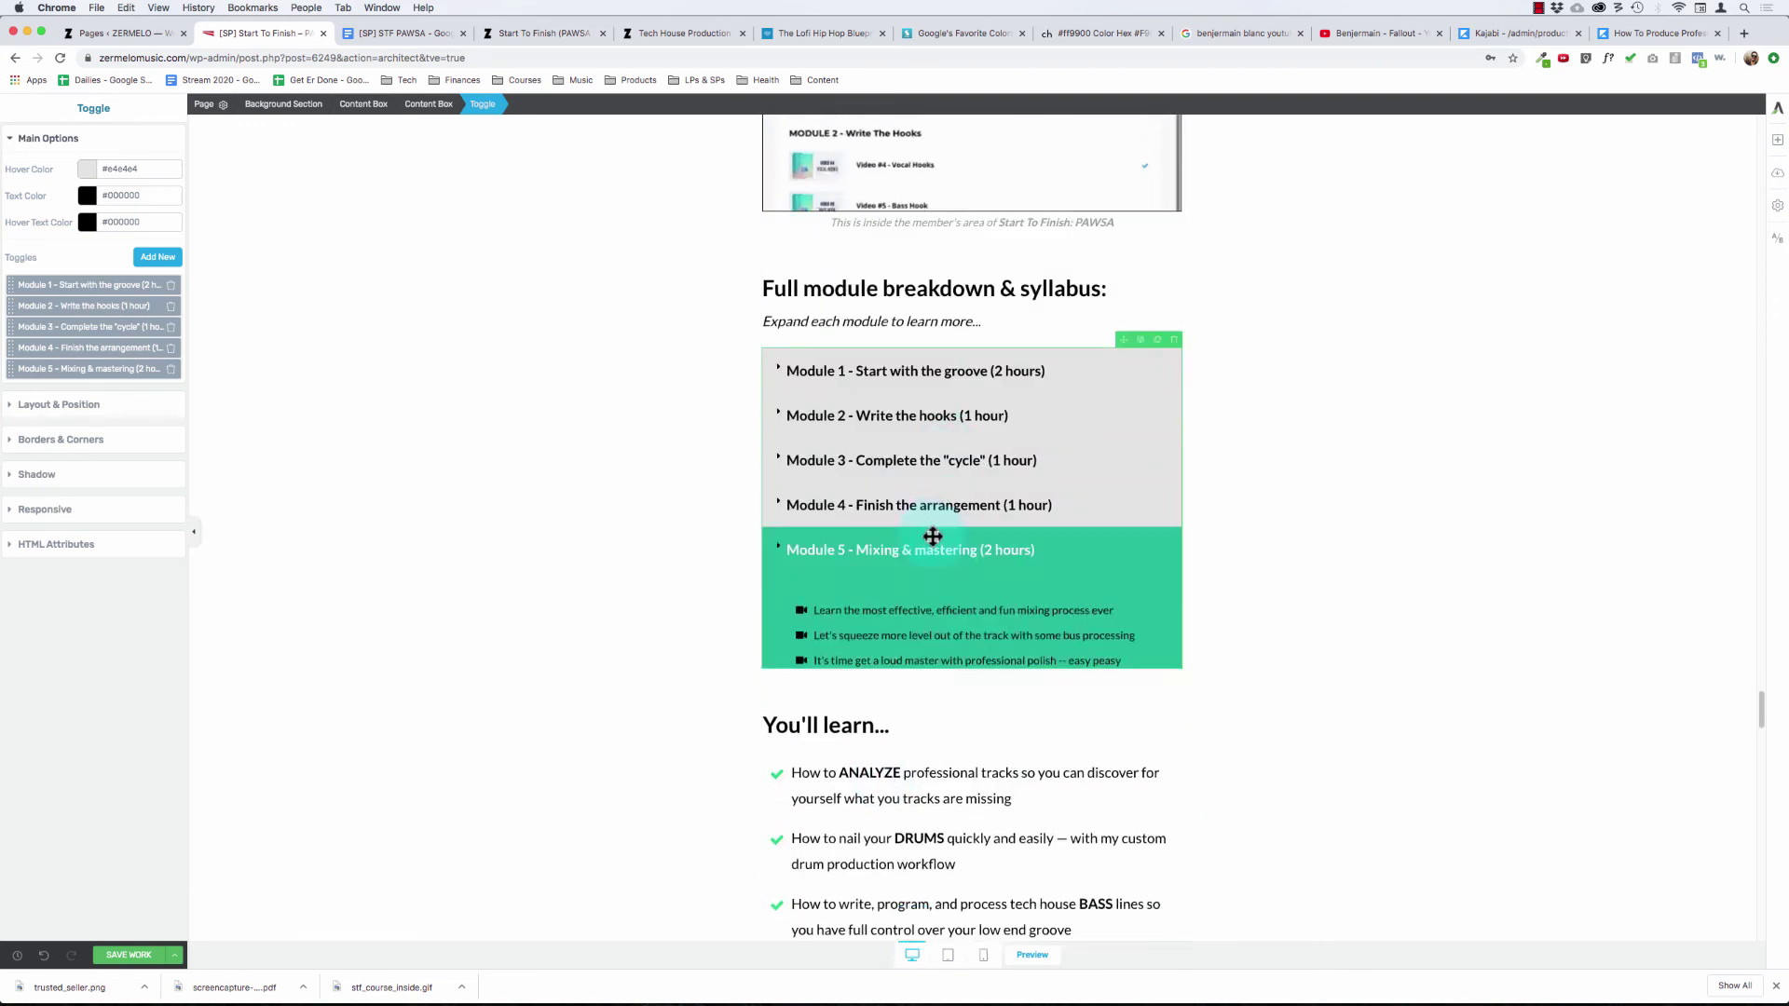
click(531, 403)
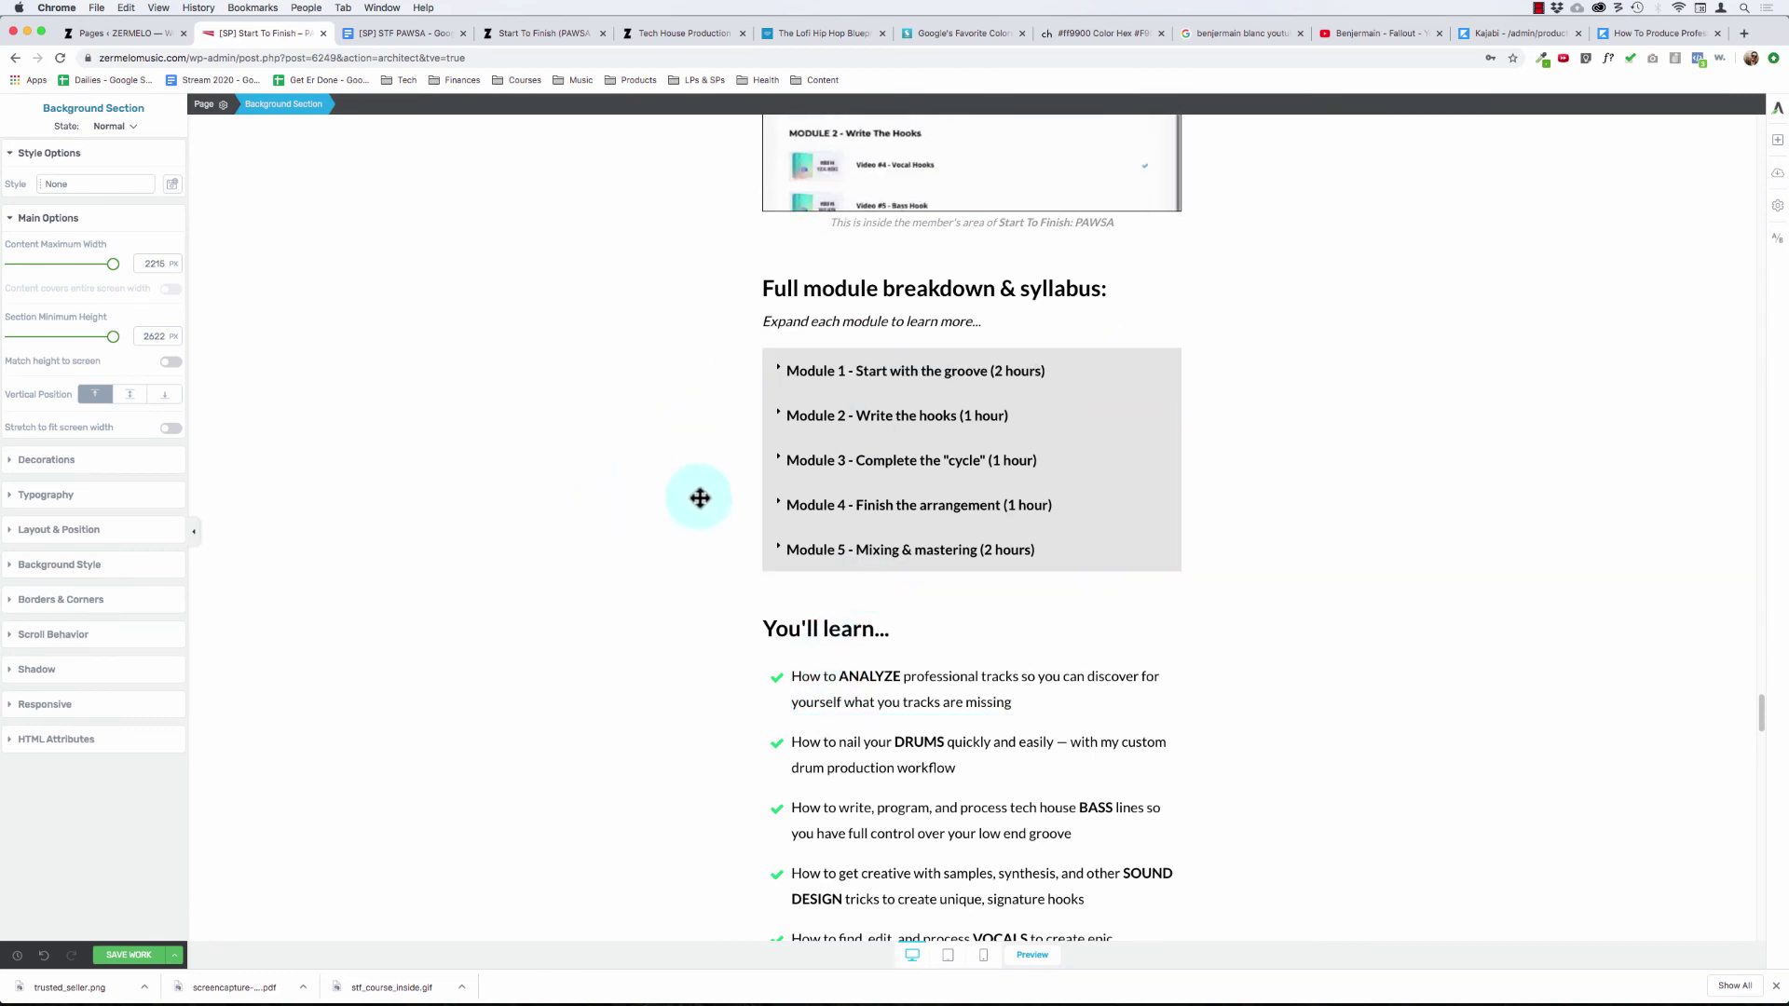
- Review the page from the "You'll learn" list through the bonuses banner and the Bonus #1 box
scroll(687, 502, down, 7)
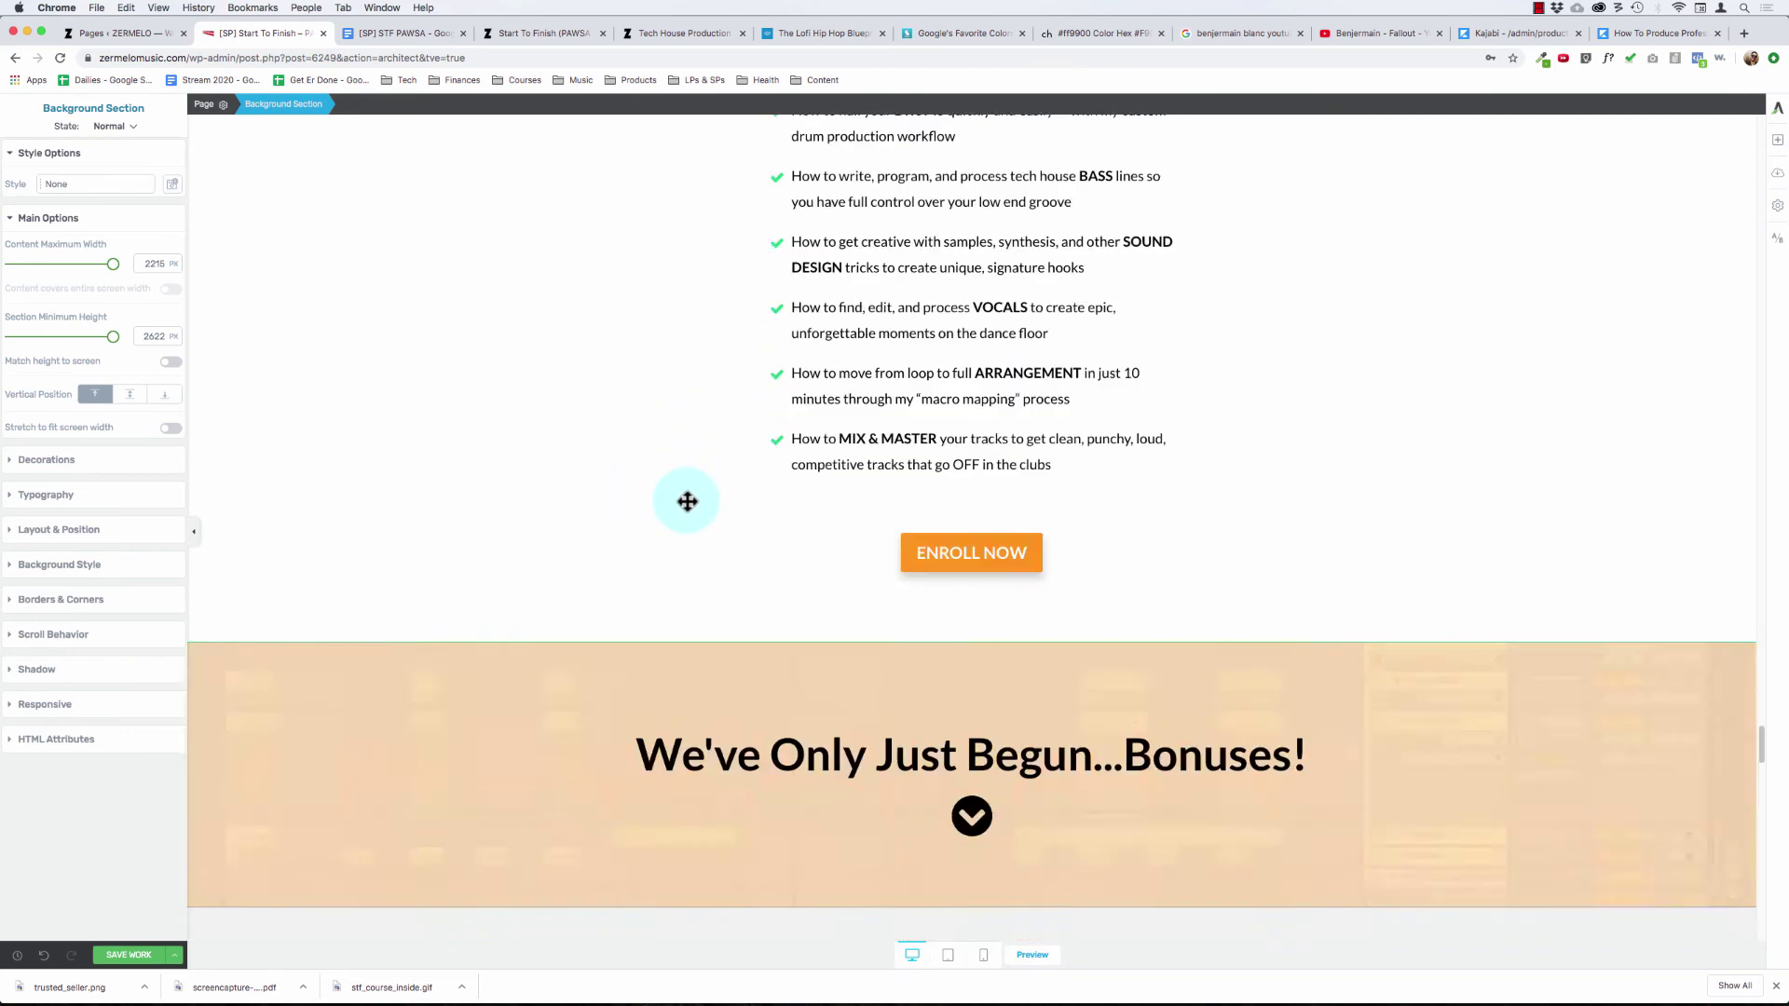
scroll(687, 501, down, 20)
scroll(687, 501, up, 20)
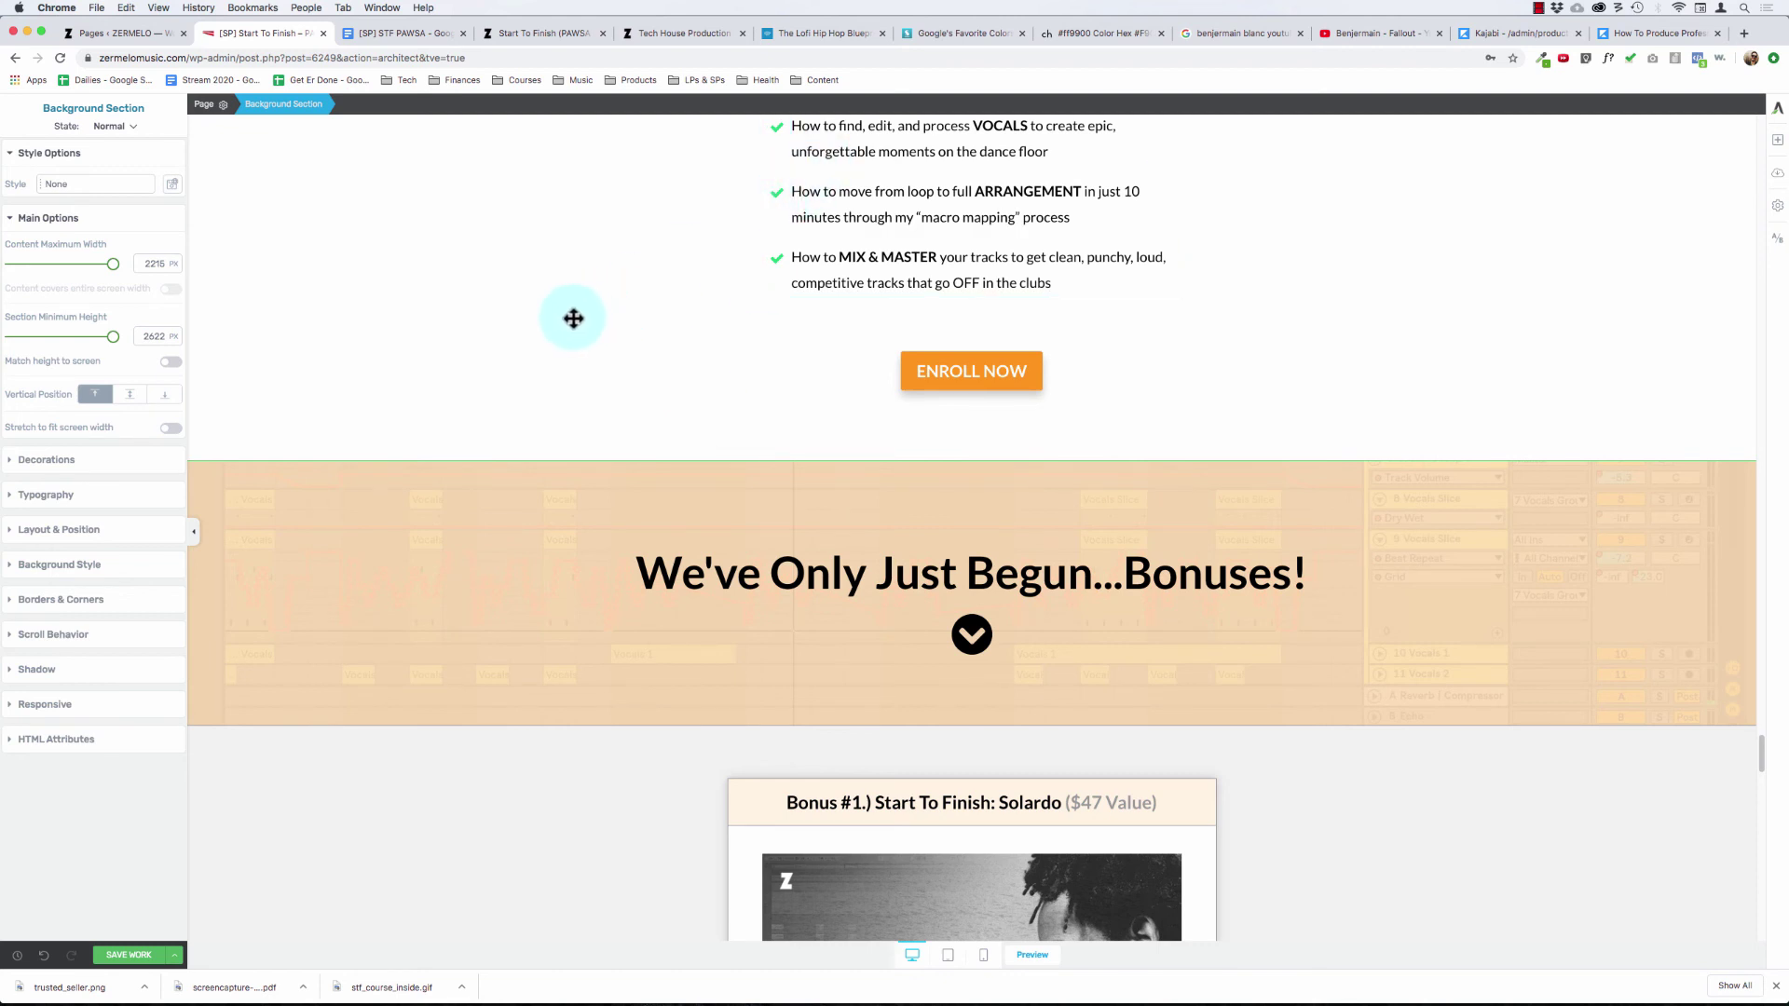
scroll(500, 367, down, 1)
scroll(501, 367, down, 3)
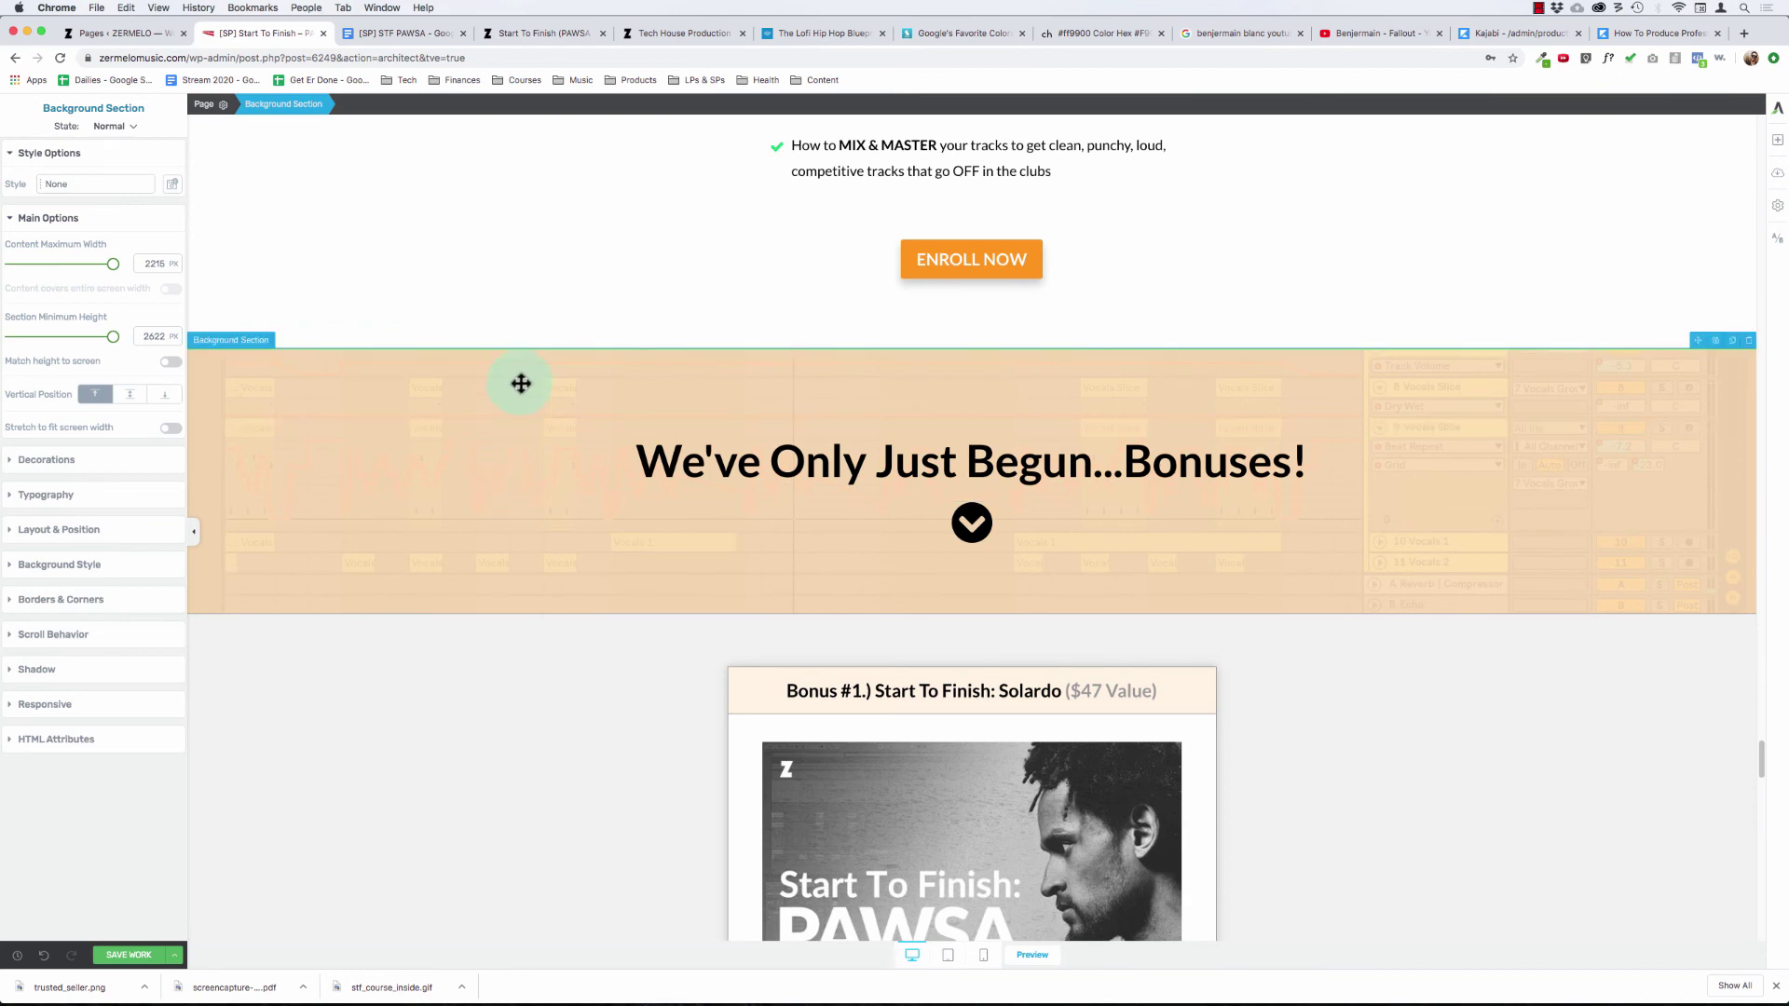
scroll(571, 327, up, 8)
scroll(571, 327, down, 15)
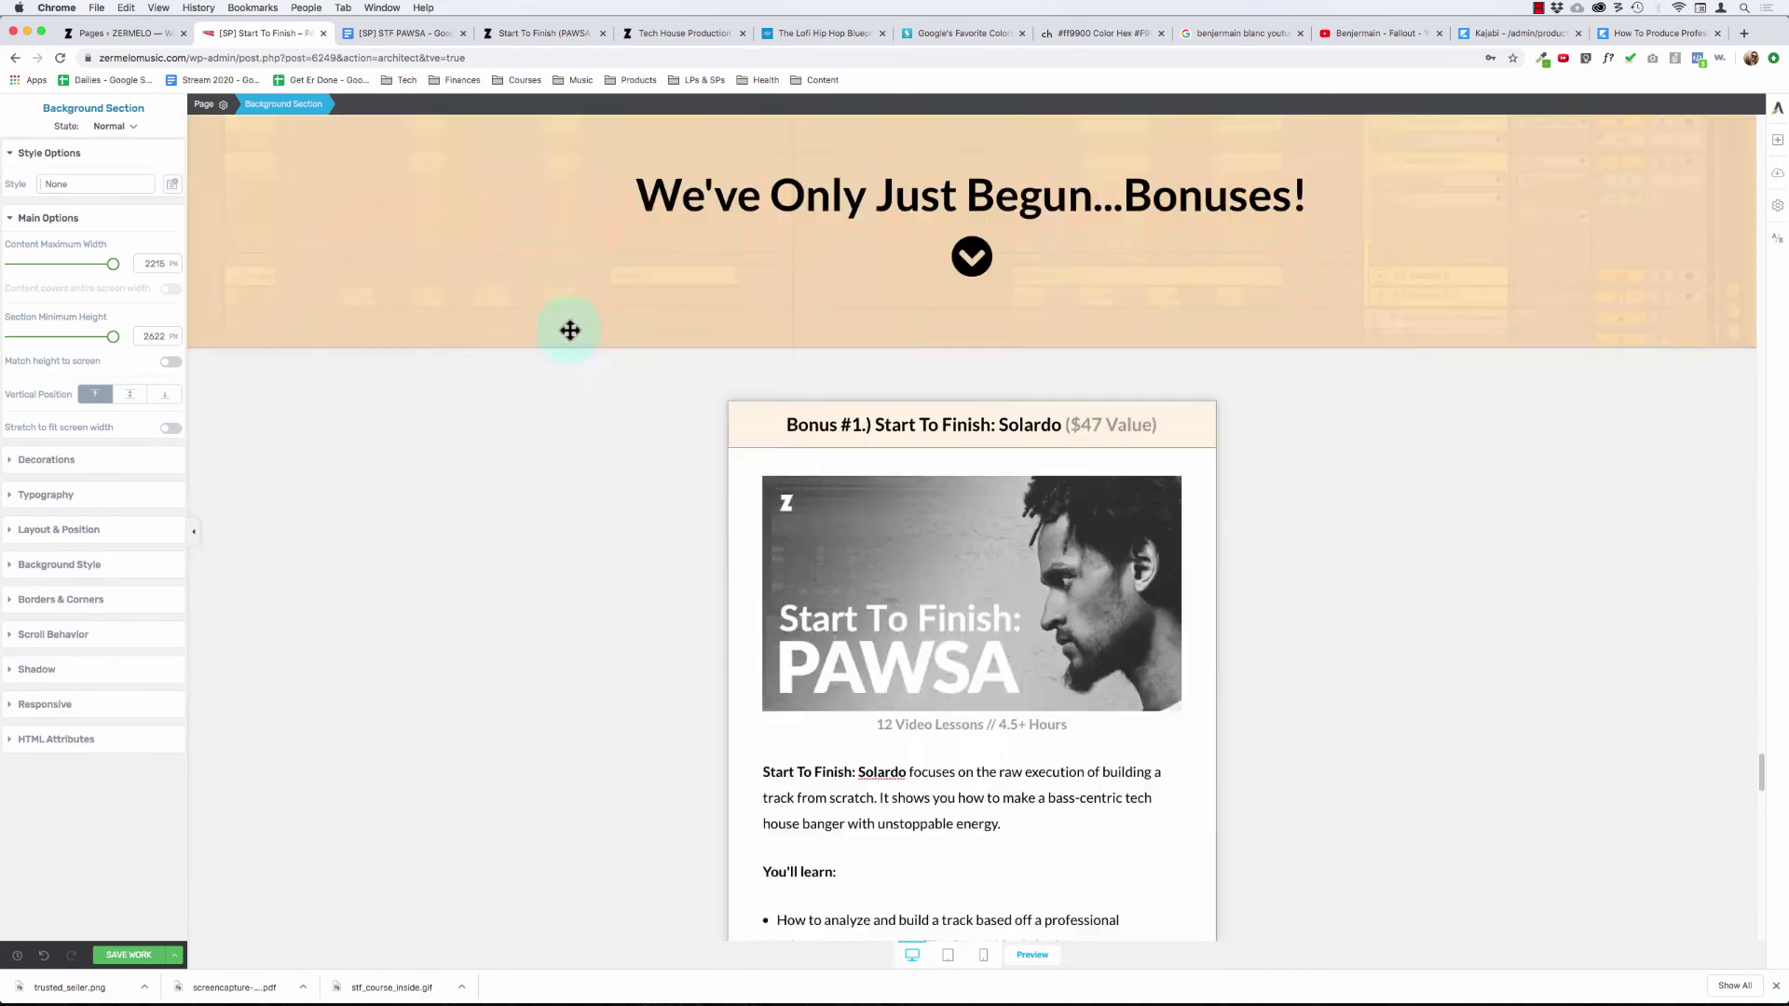
- Expand the Track Deconstructions and Artist Breakdowns toggles in the Bonus #5 box
scroll(784, 395, down, 20)
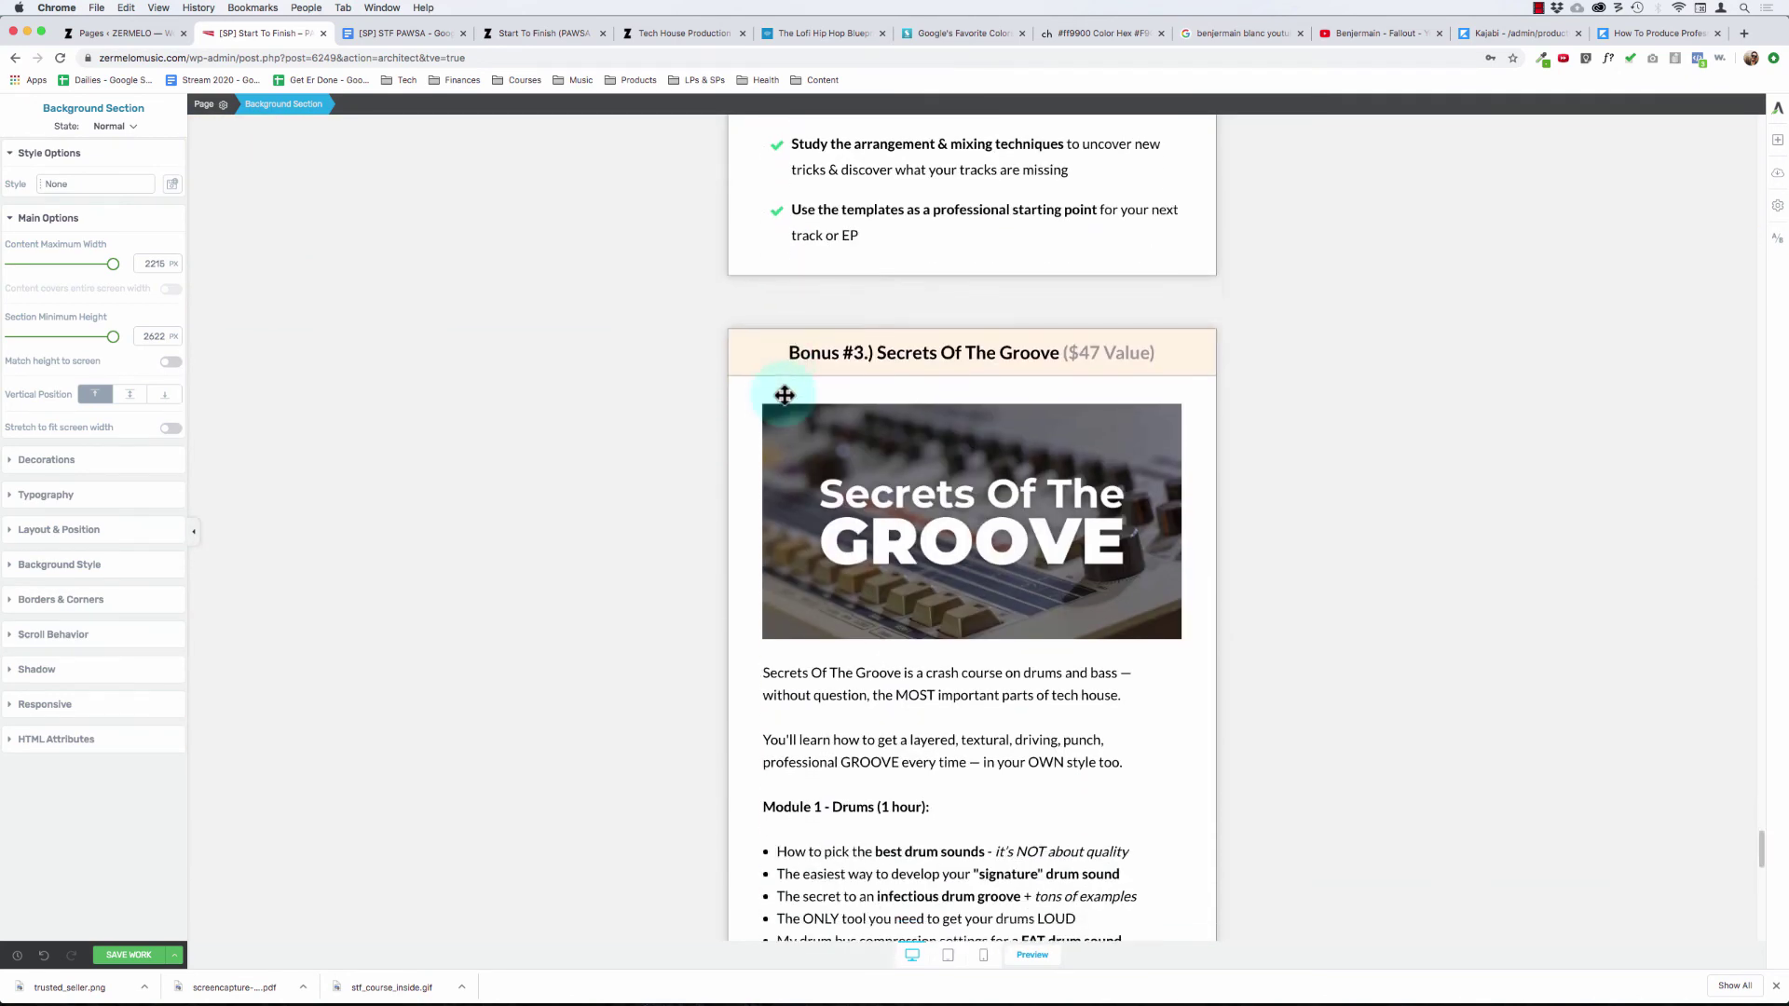
scroll(784, 395, down, 13)
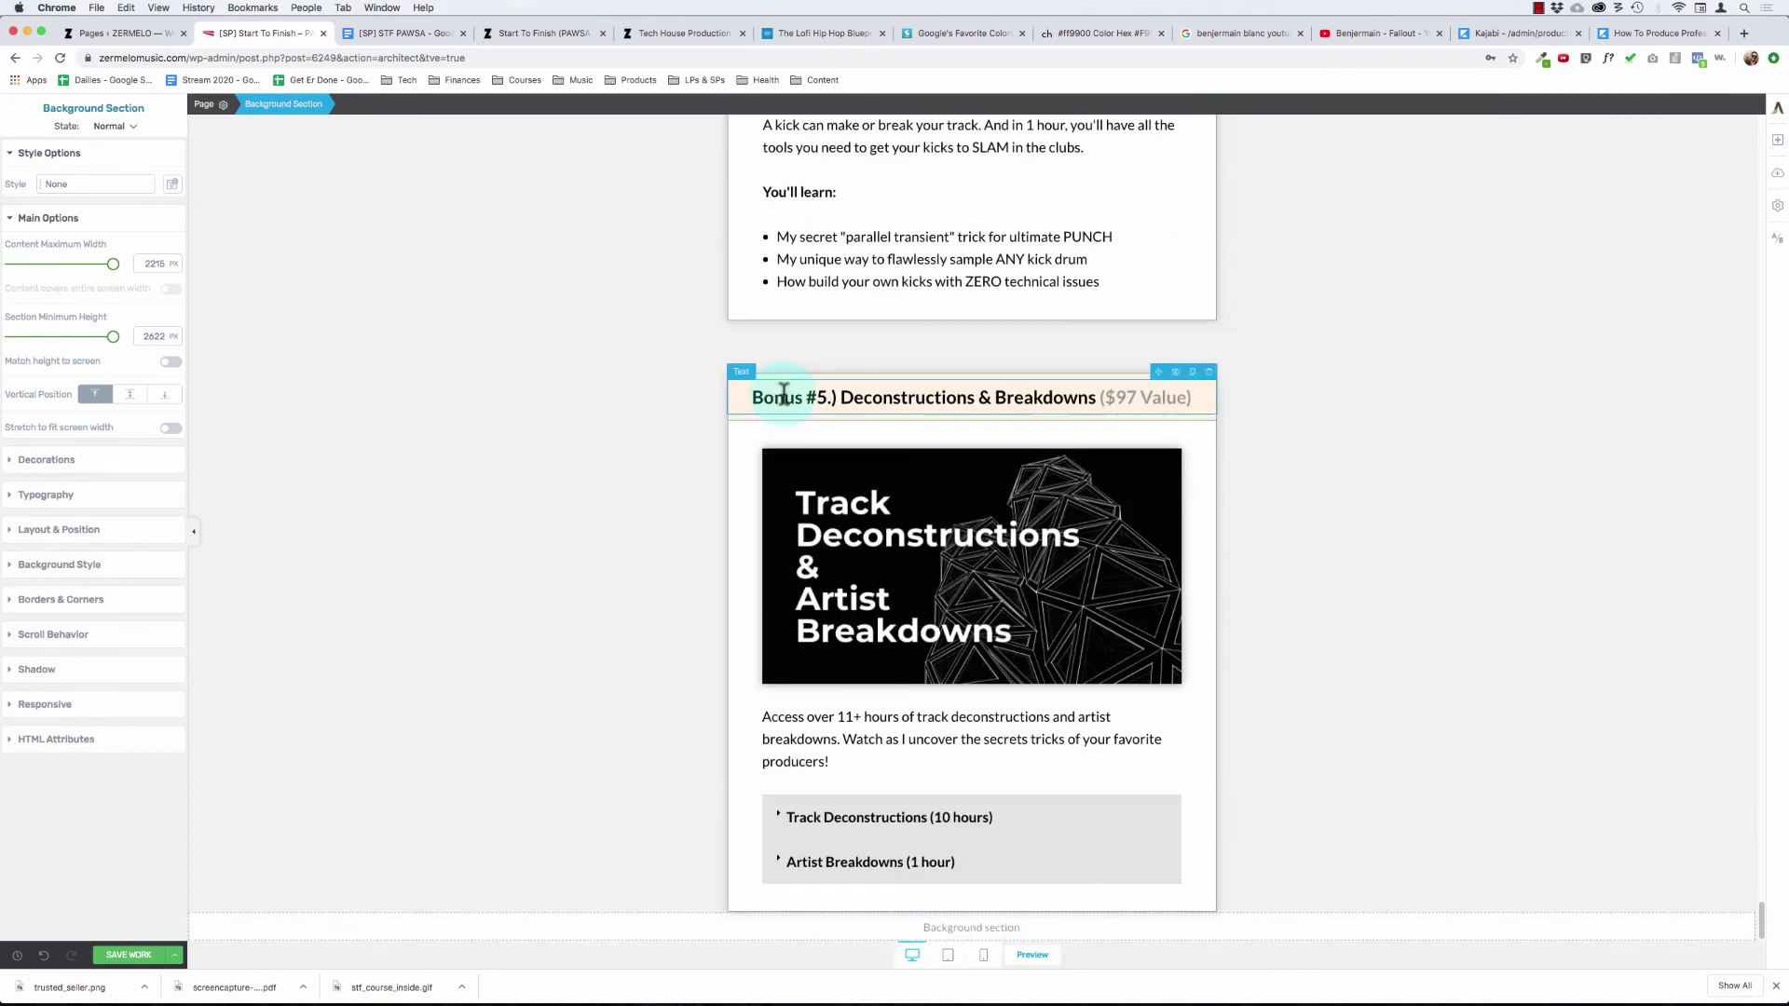
click(851, 799)
scroll(849, 750, down, 2)
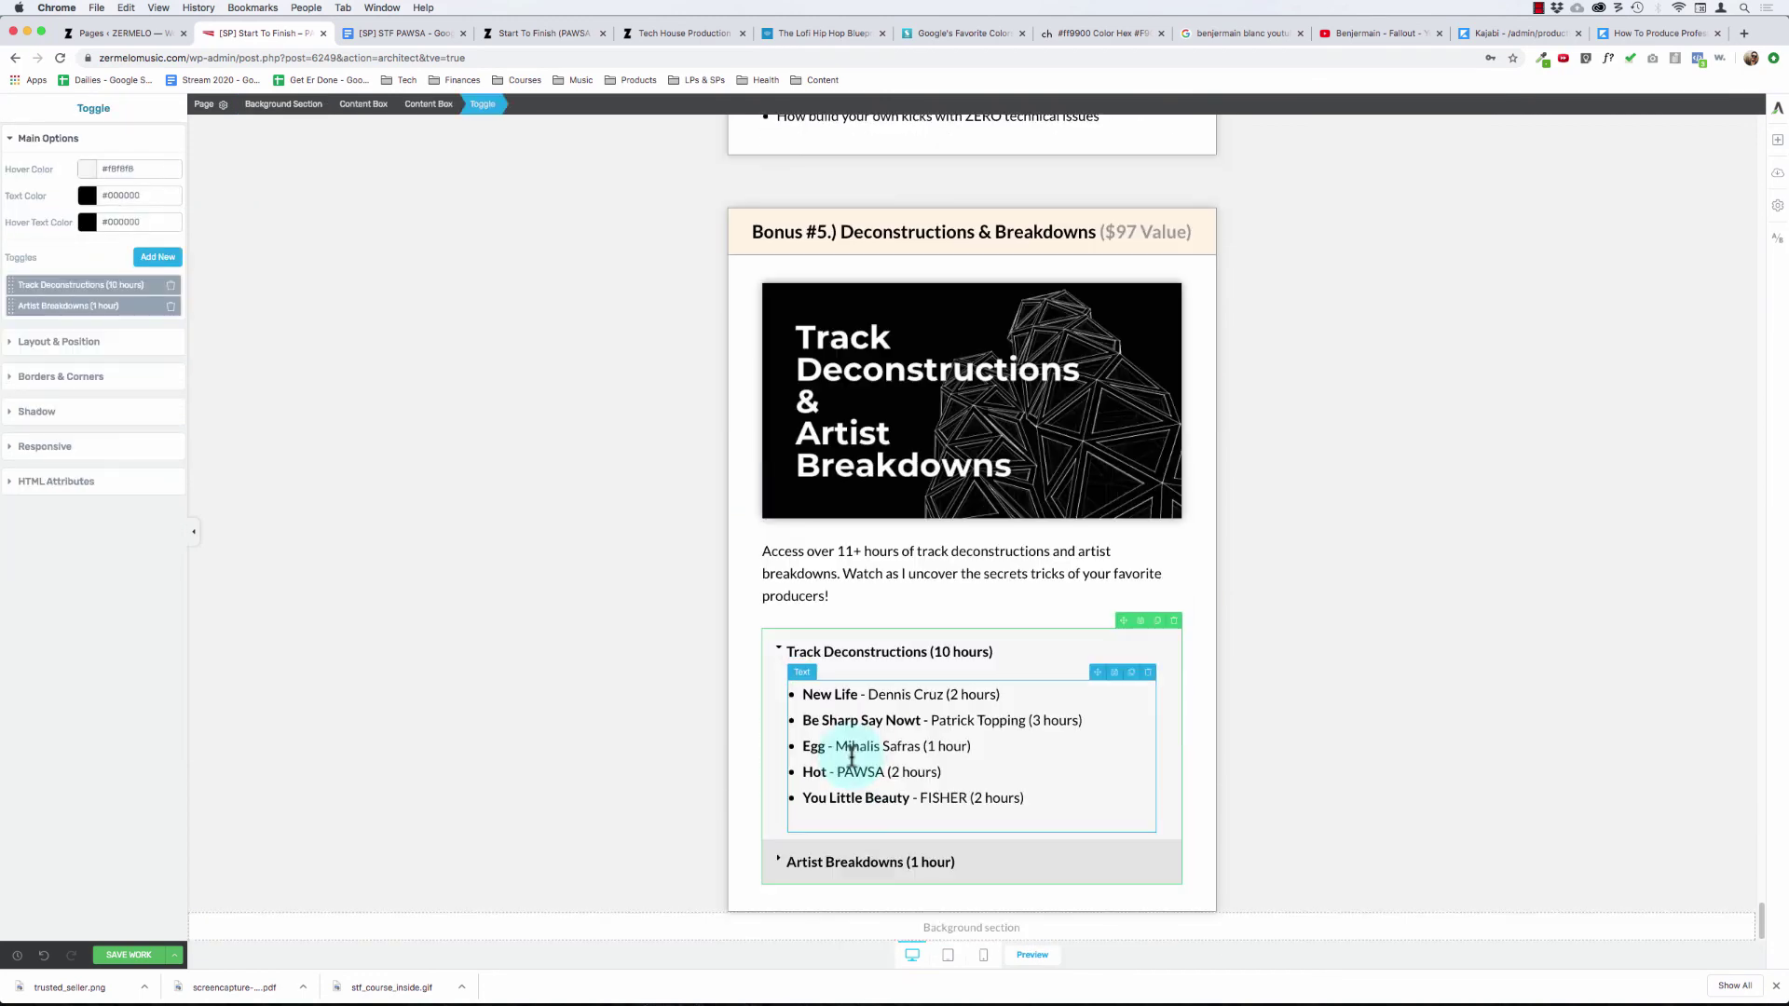
click(871, 847)
scroll(819, 749, down, 1)
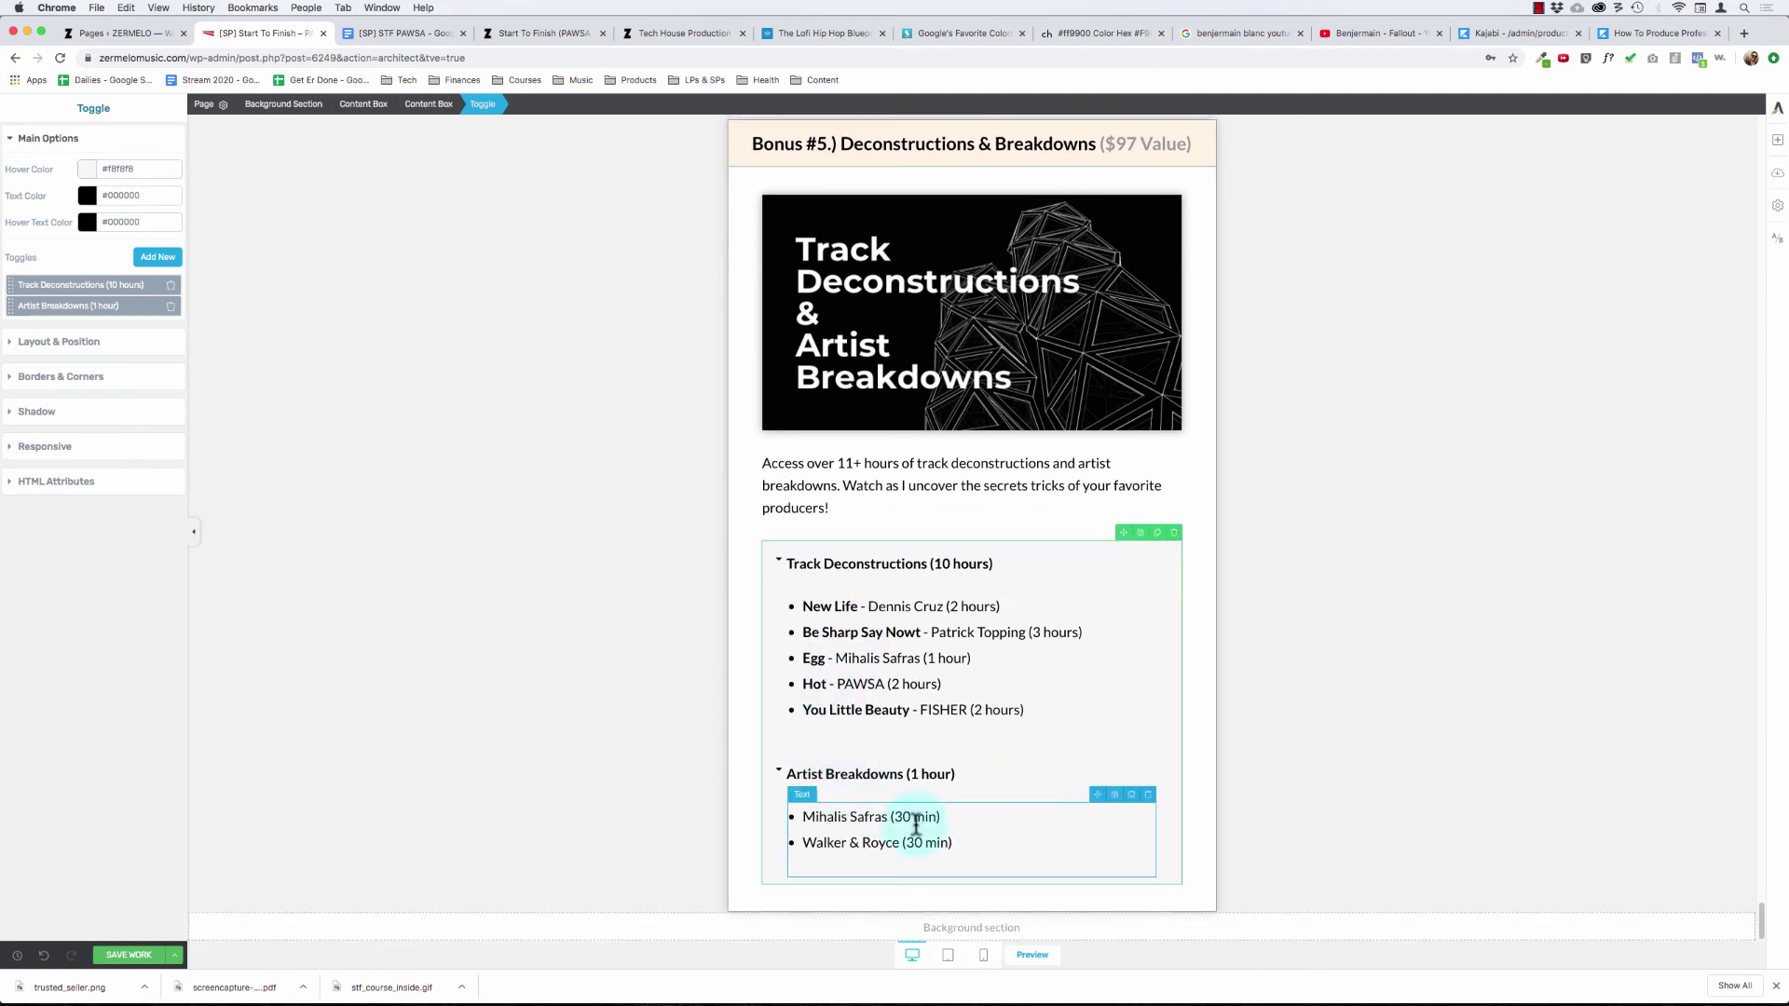
- Bold the artist names Mihalis Safras and Walker & Royce in the Artist Breakdowns list of Bonus #5
click(888, 816)
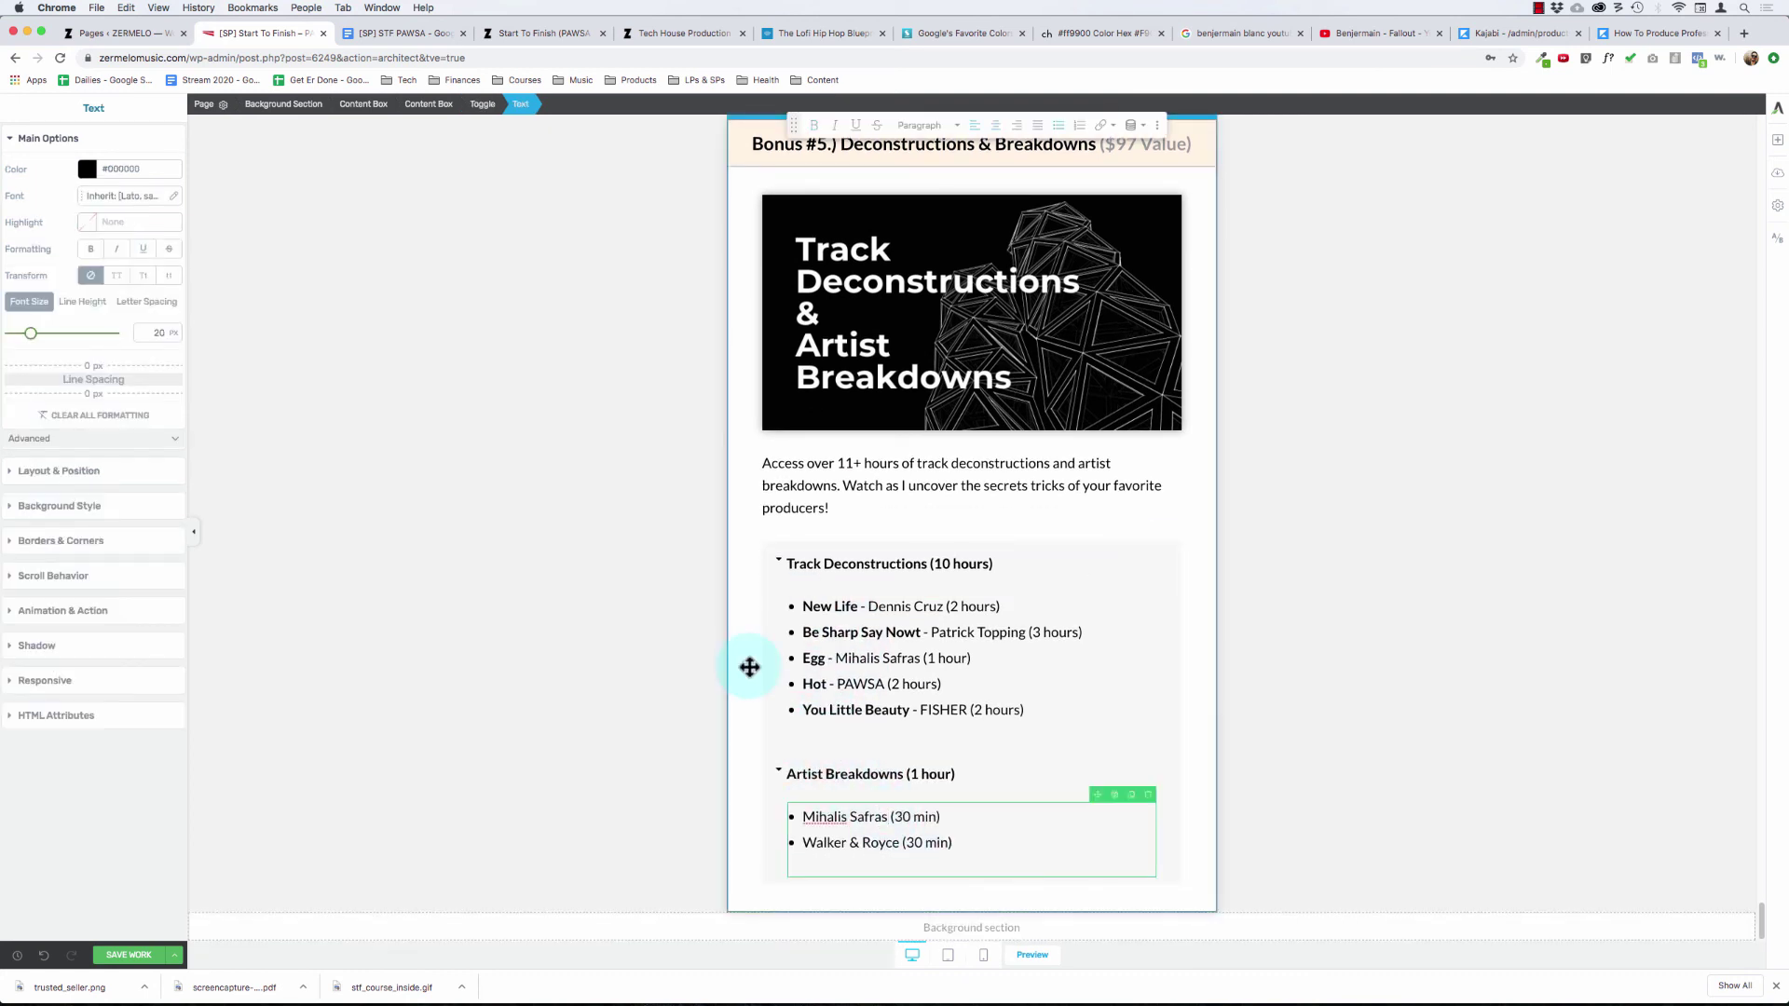
key(shift+super+Left)
key(super+b)
key(Down)
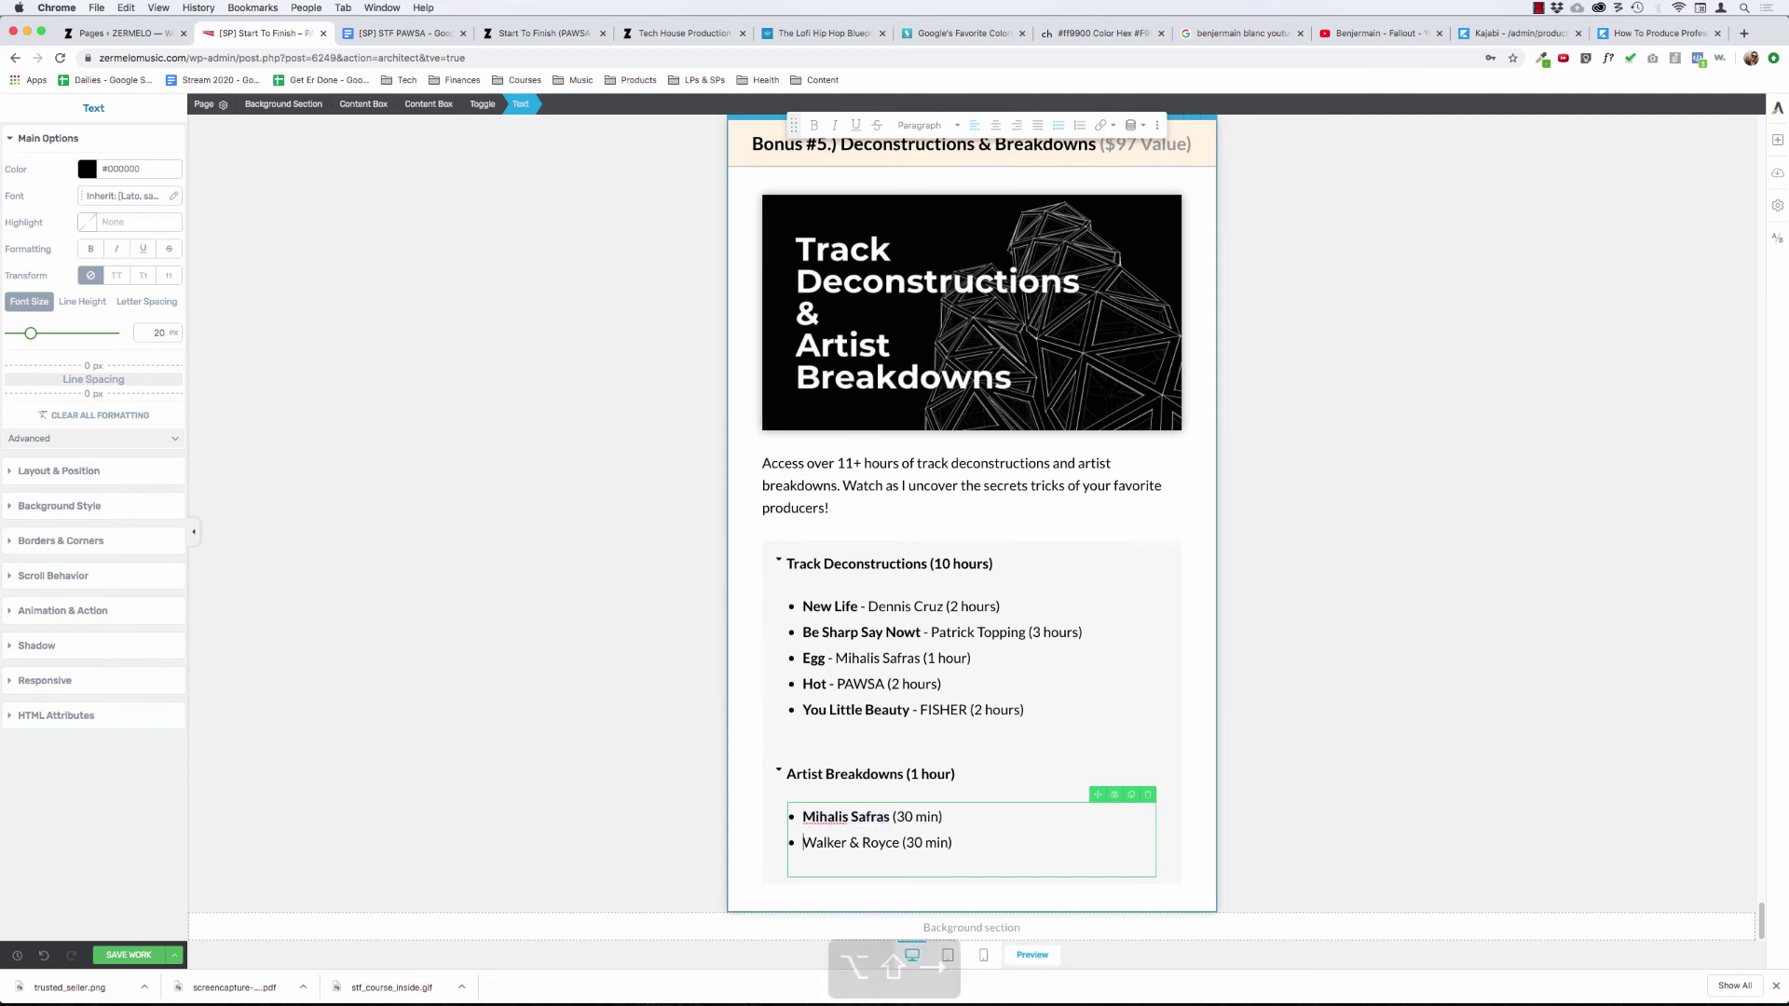
key(alt+shift+Right)
key(alt+shift+Right)
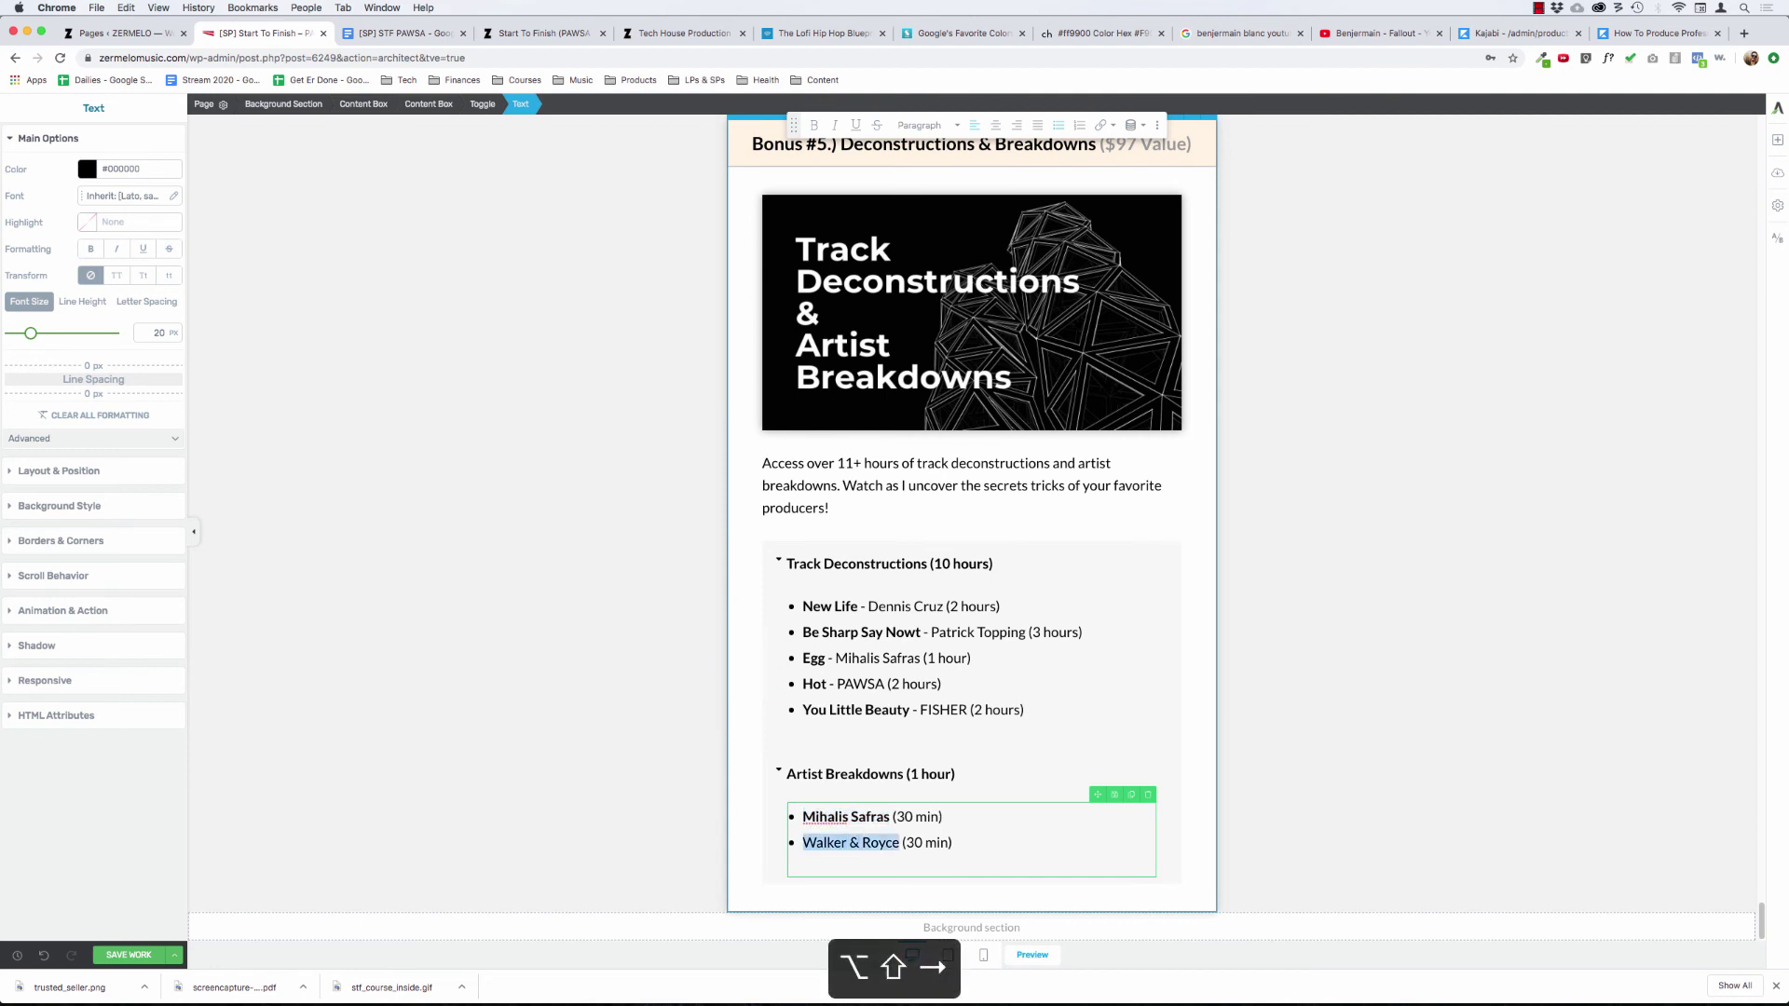
key(super+b)
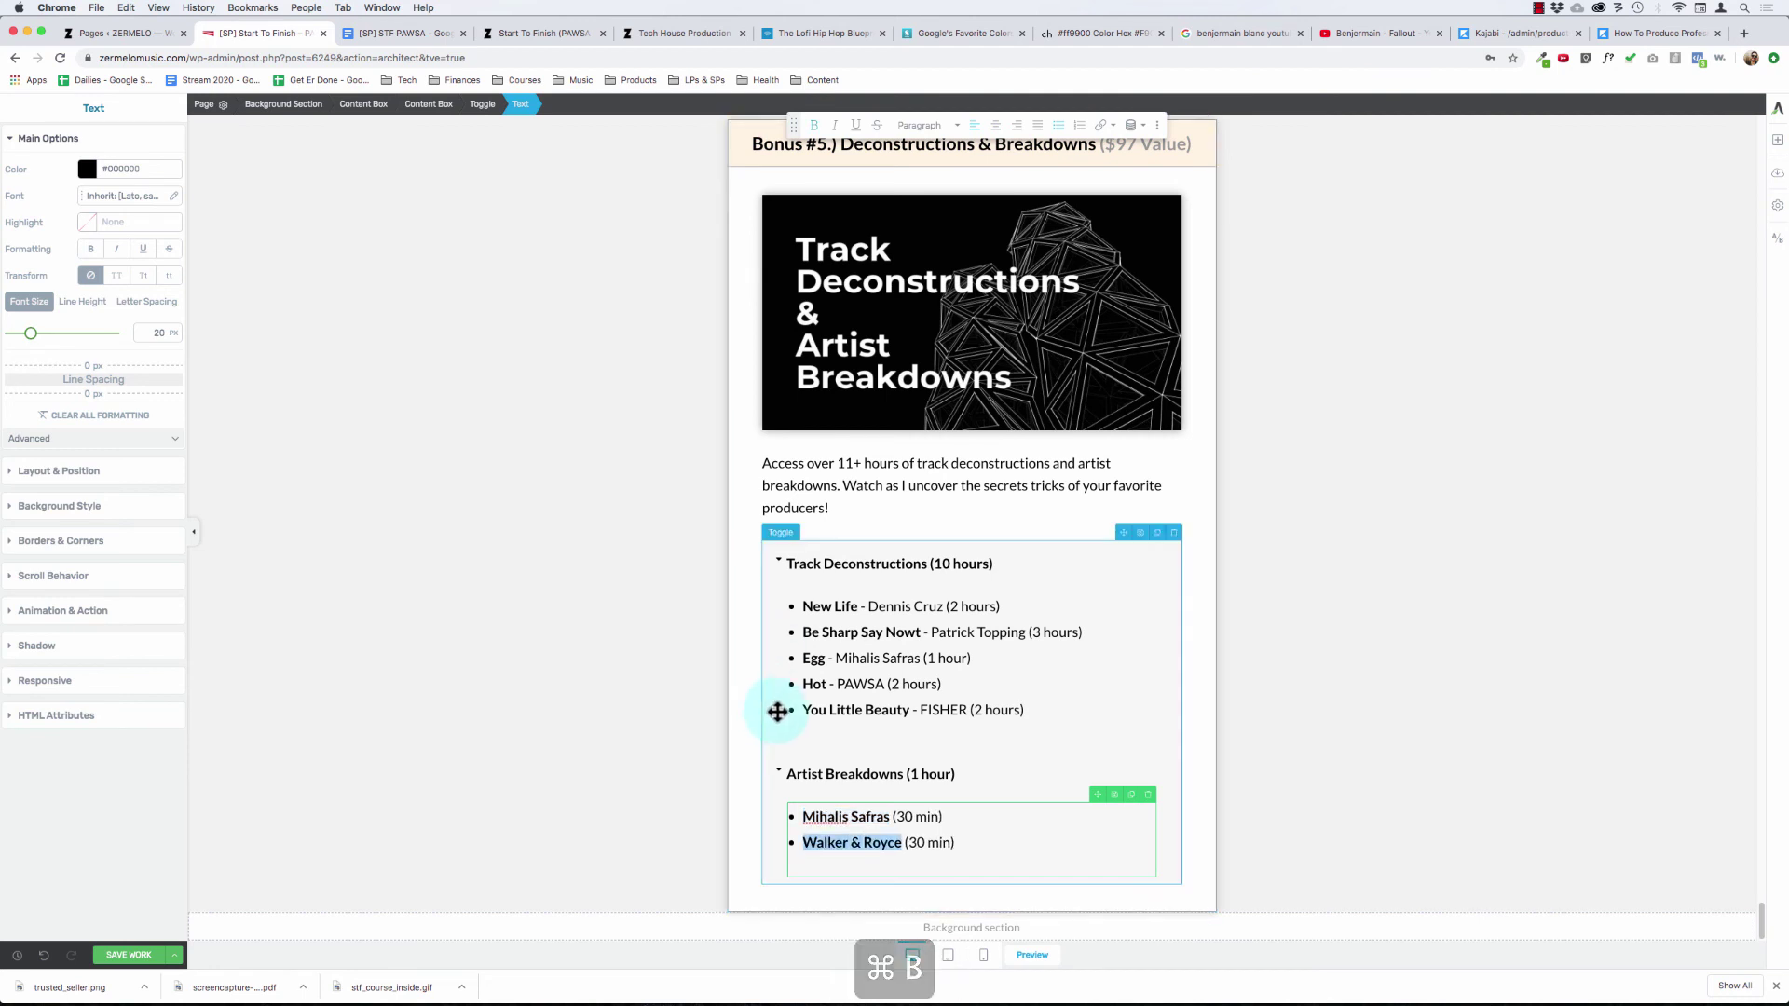
- Collapse the Artist Breakdowns and Track Deconstructions toggles in the Bonus #5 box
click(812, 617)
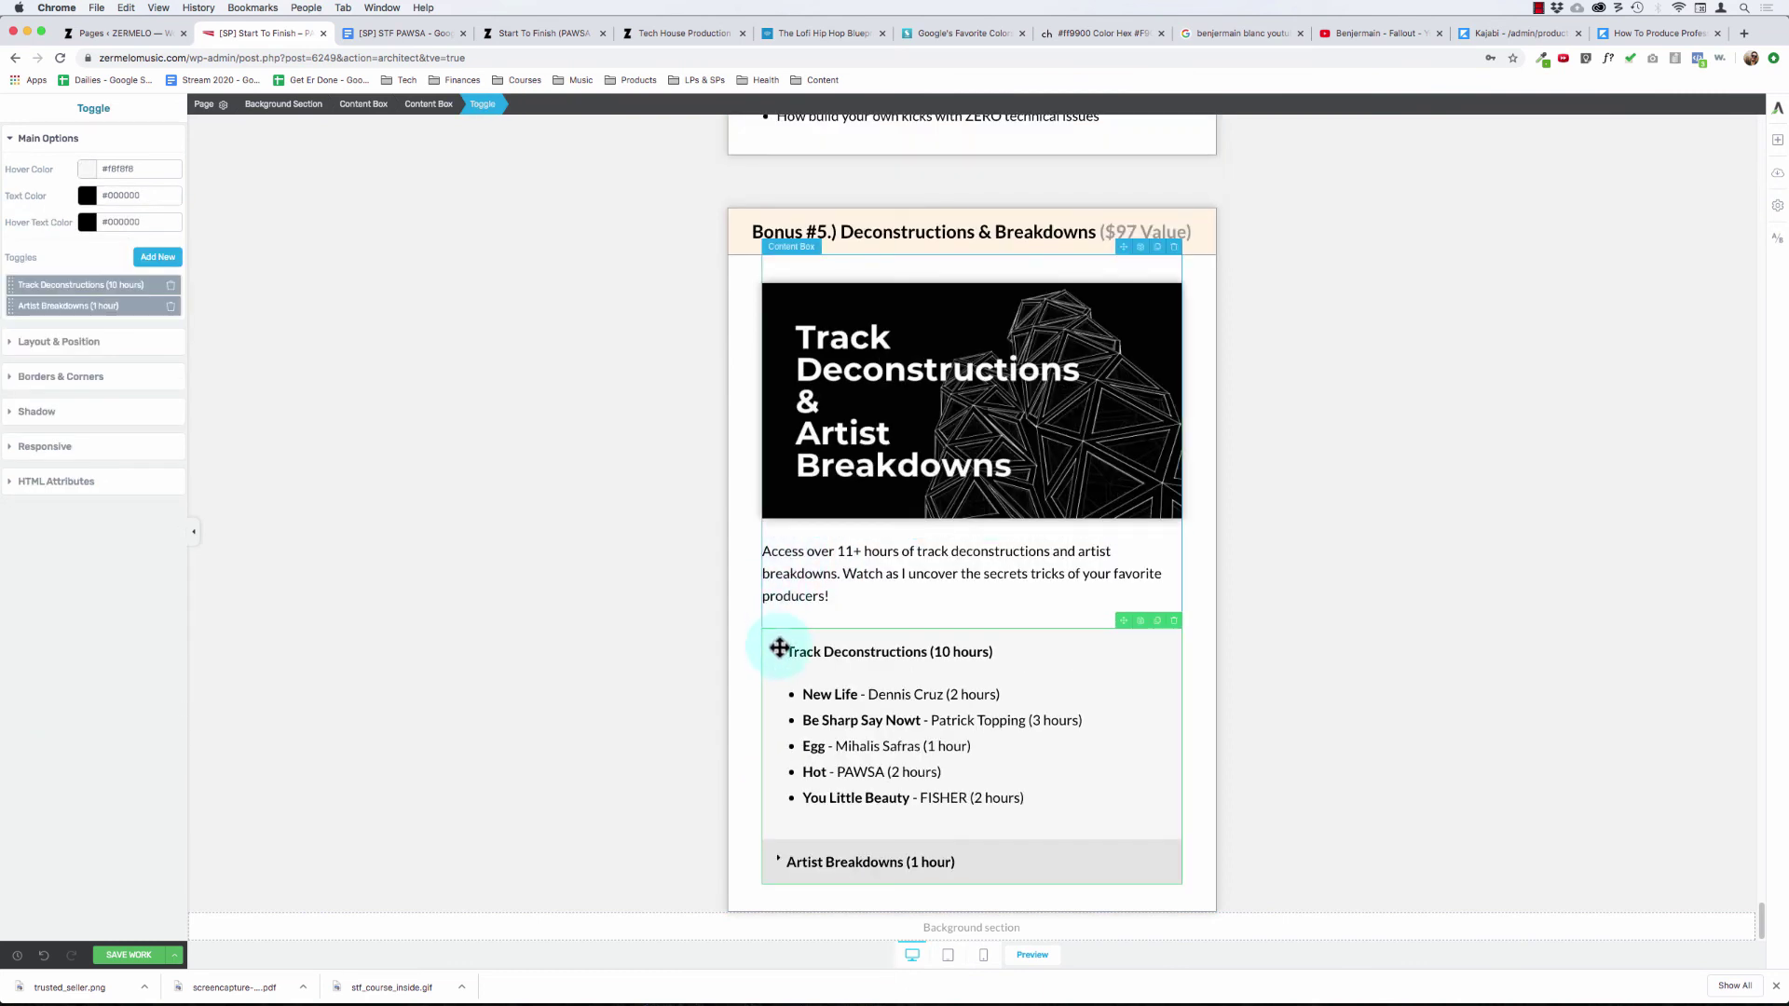
click(780, 649)
click(847, 817)
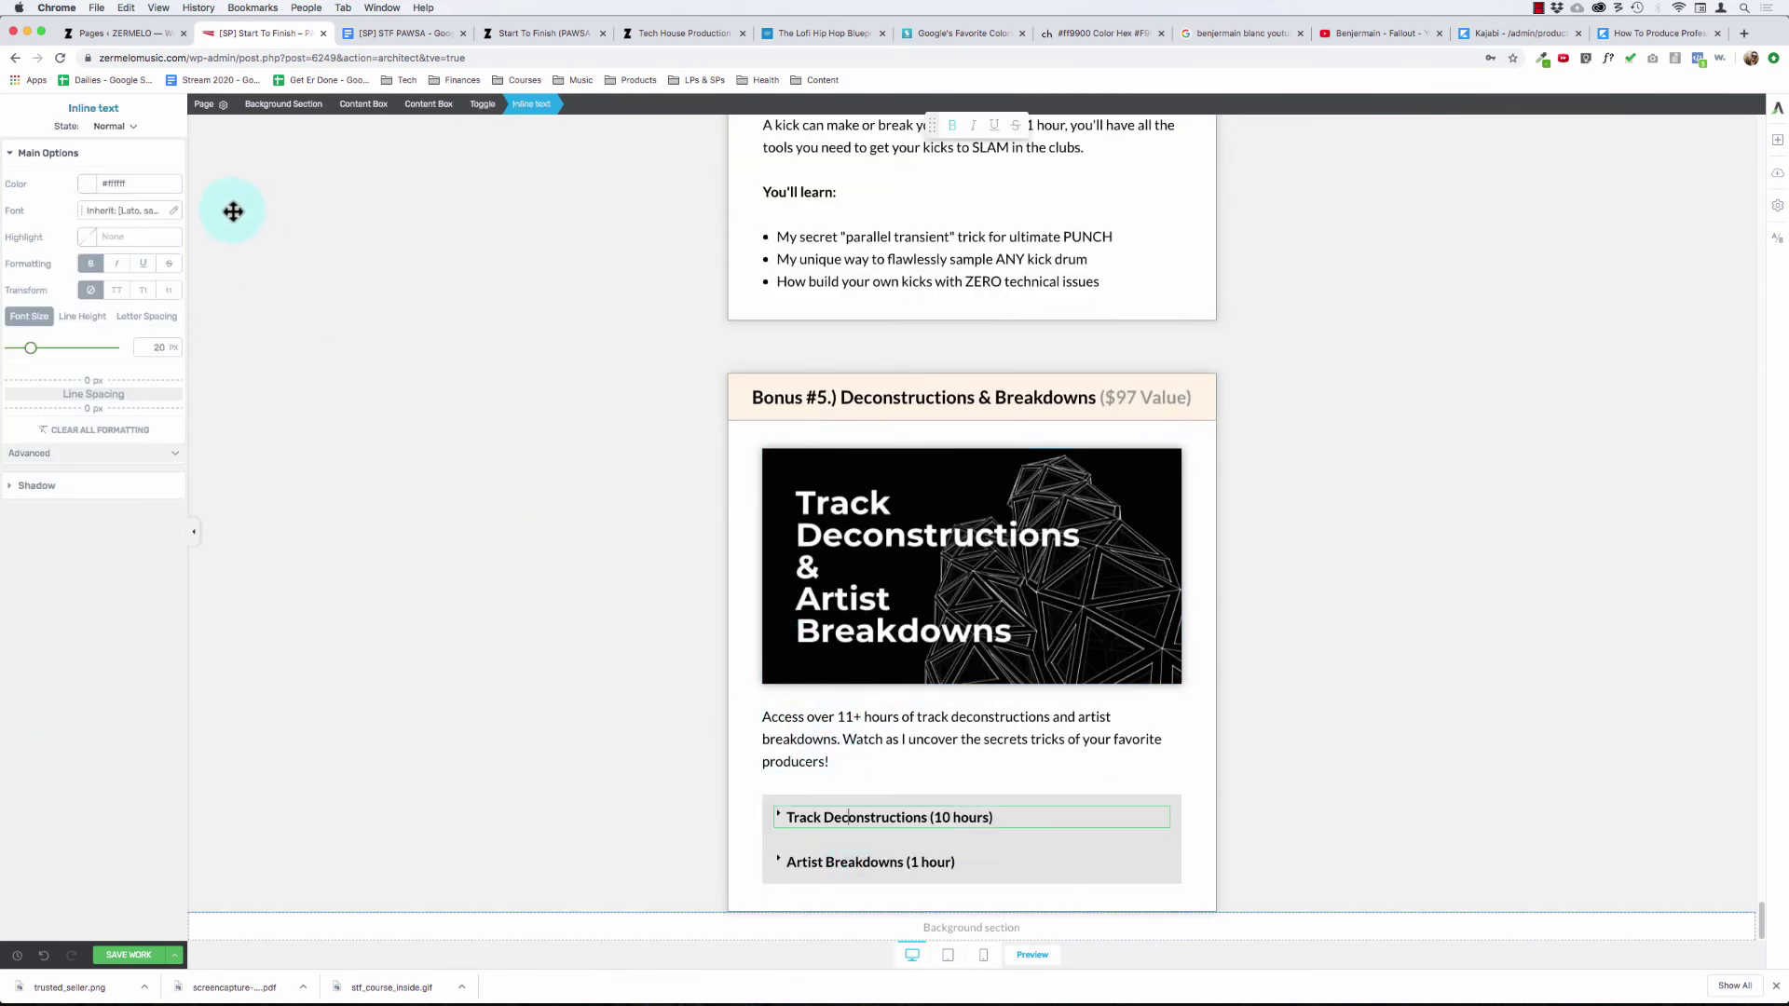
click(811, 725)
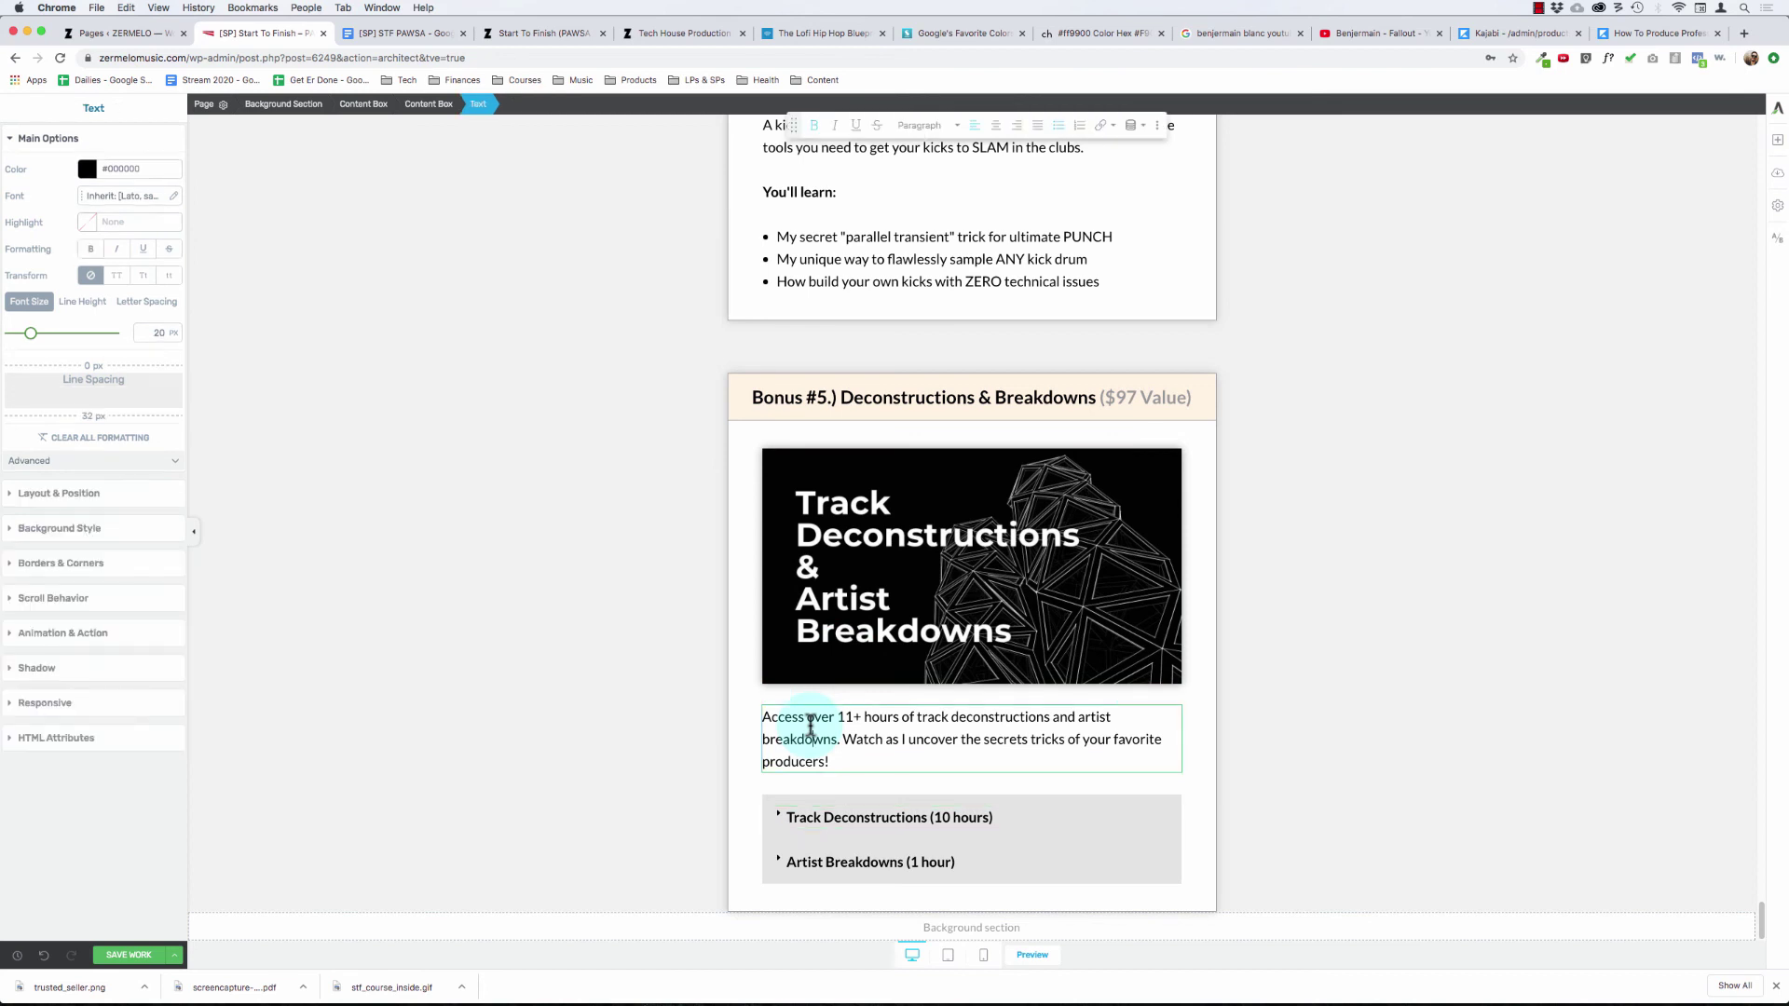
- Save the sales page and exit the editor to the live page
scroll(810, 725, up, 3)
click(836, 545)
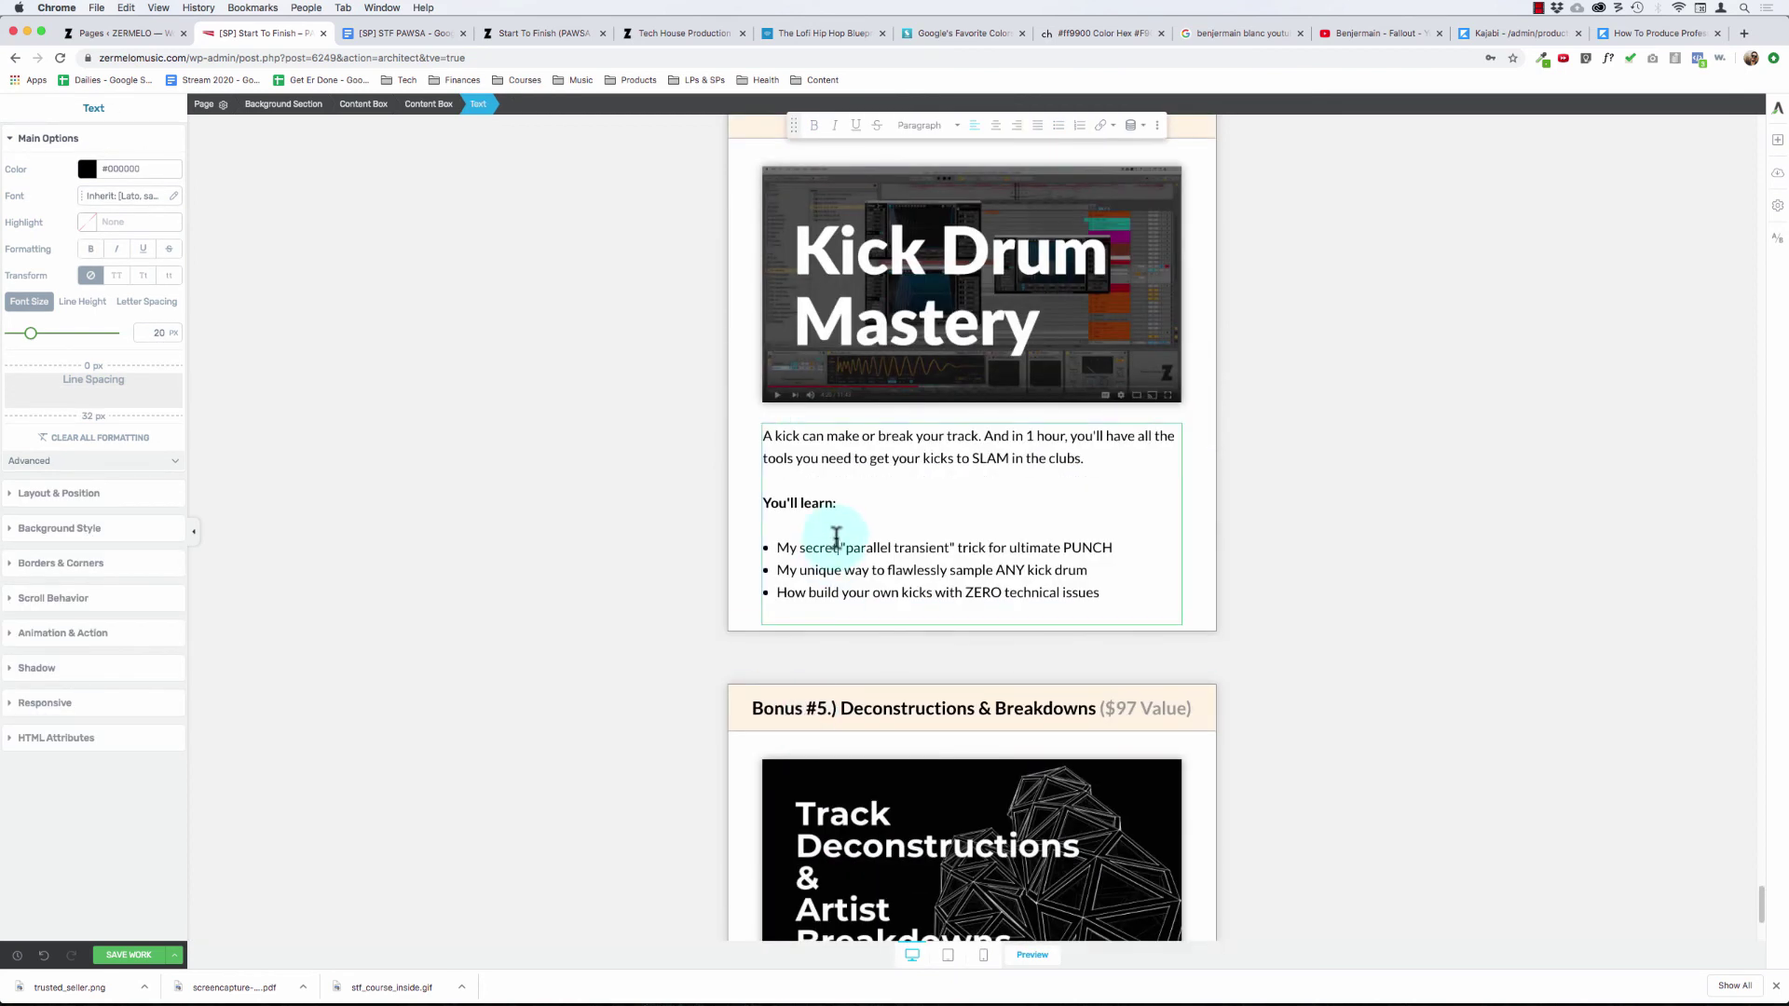
click(596, 471)
scroll(596, 470, up, 5)
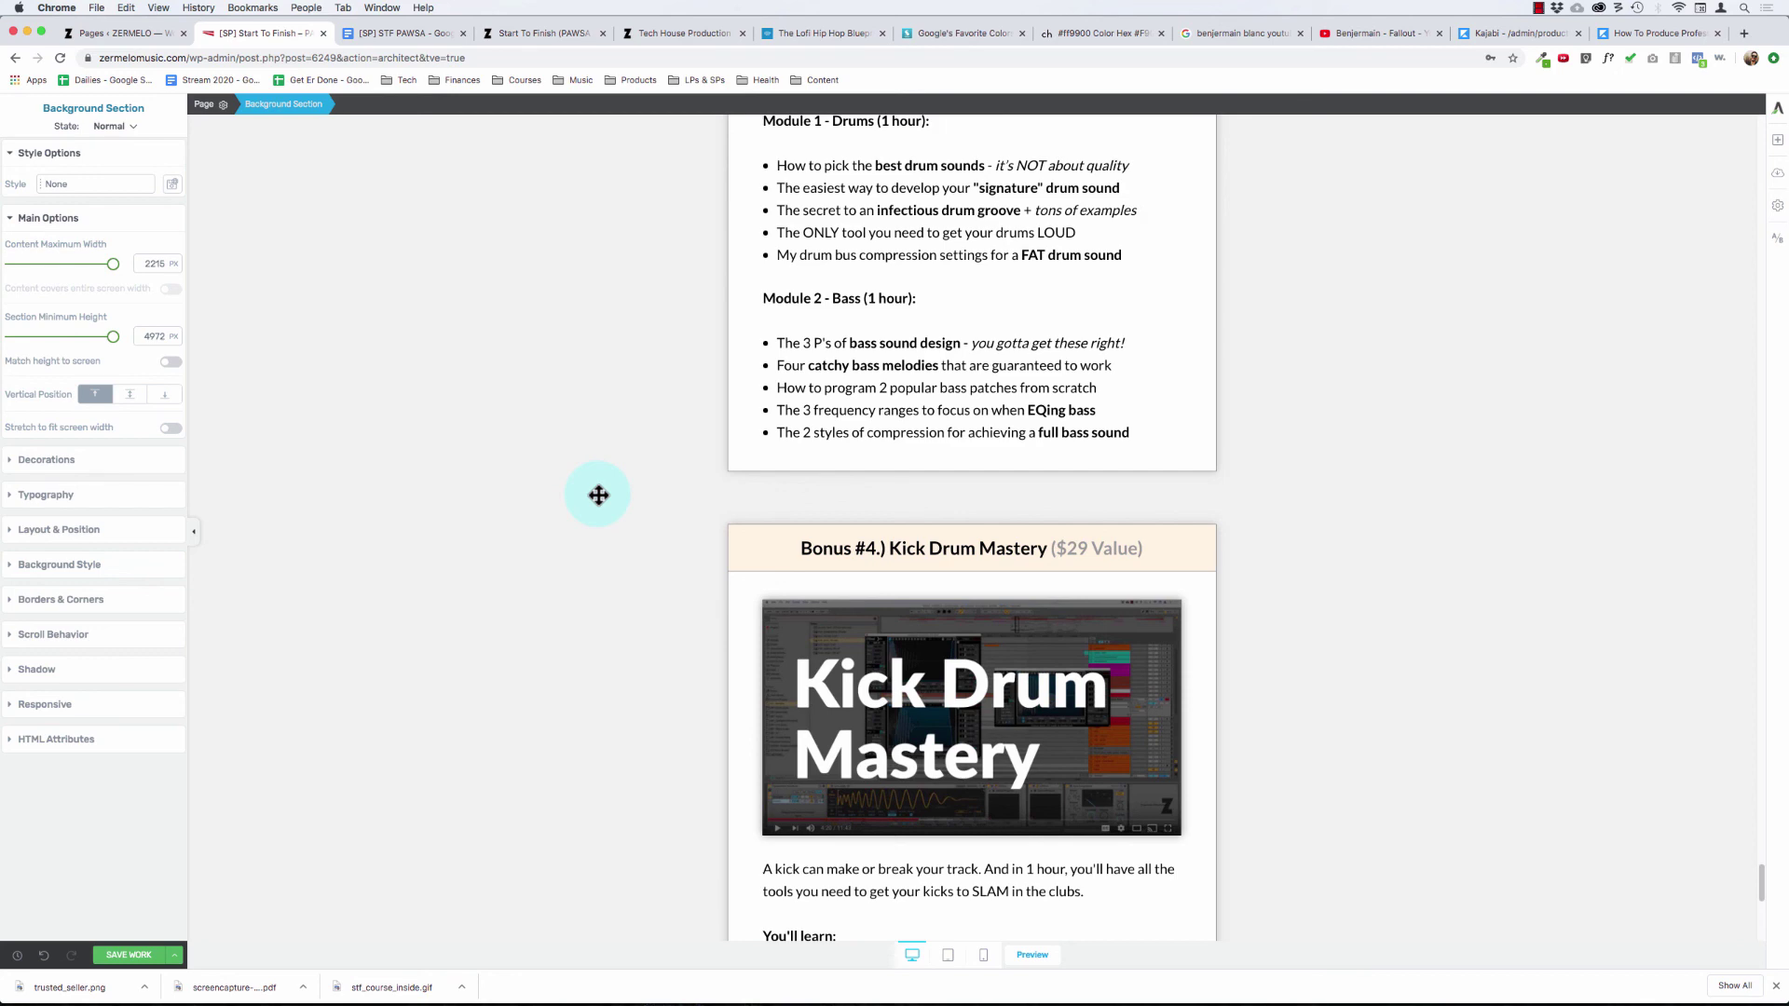
scroll(522, 522, down, 2)
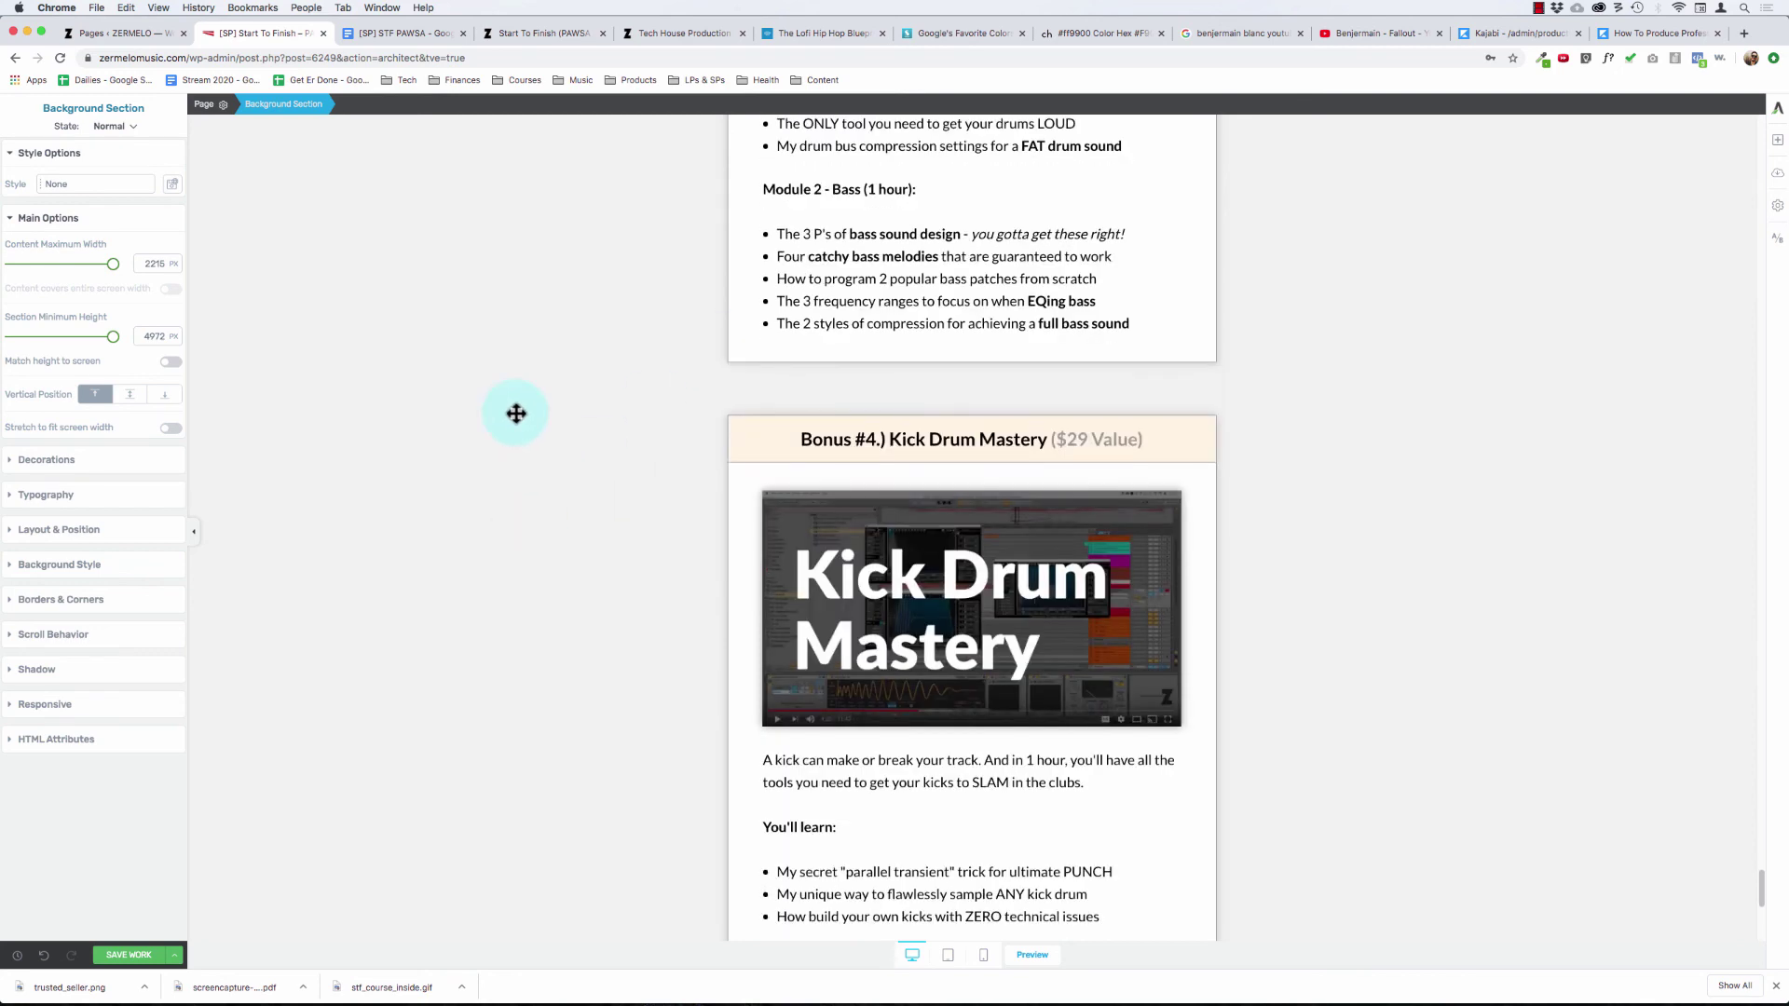
scroll(671, 339, down, 10)
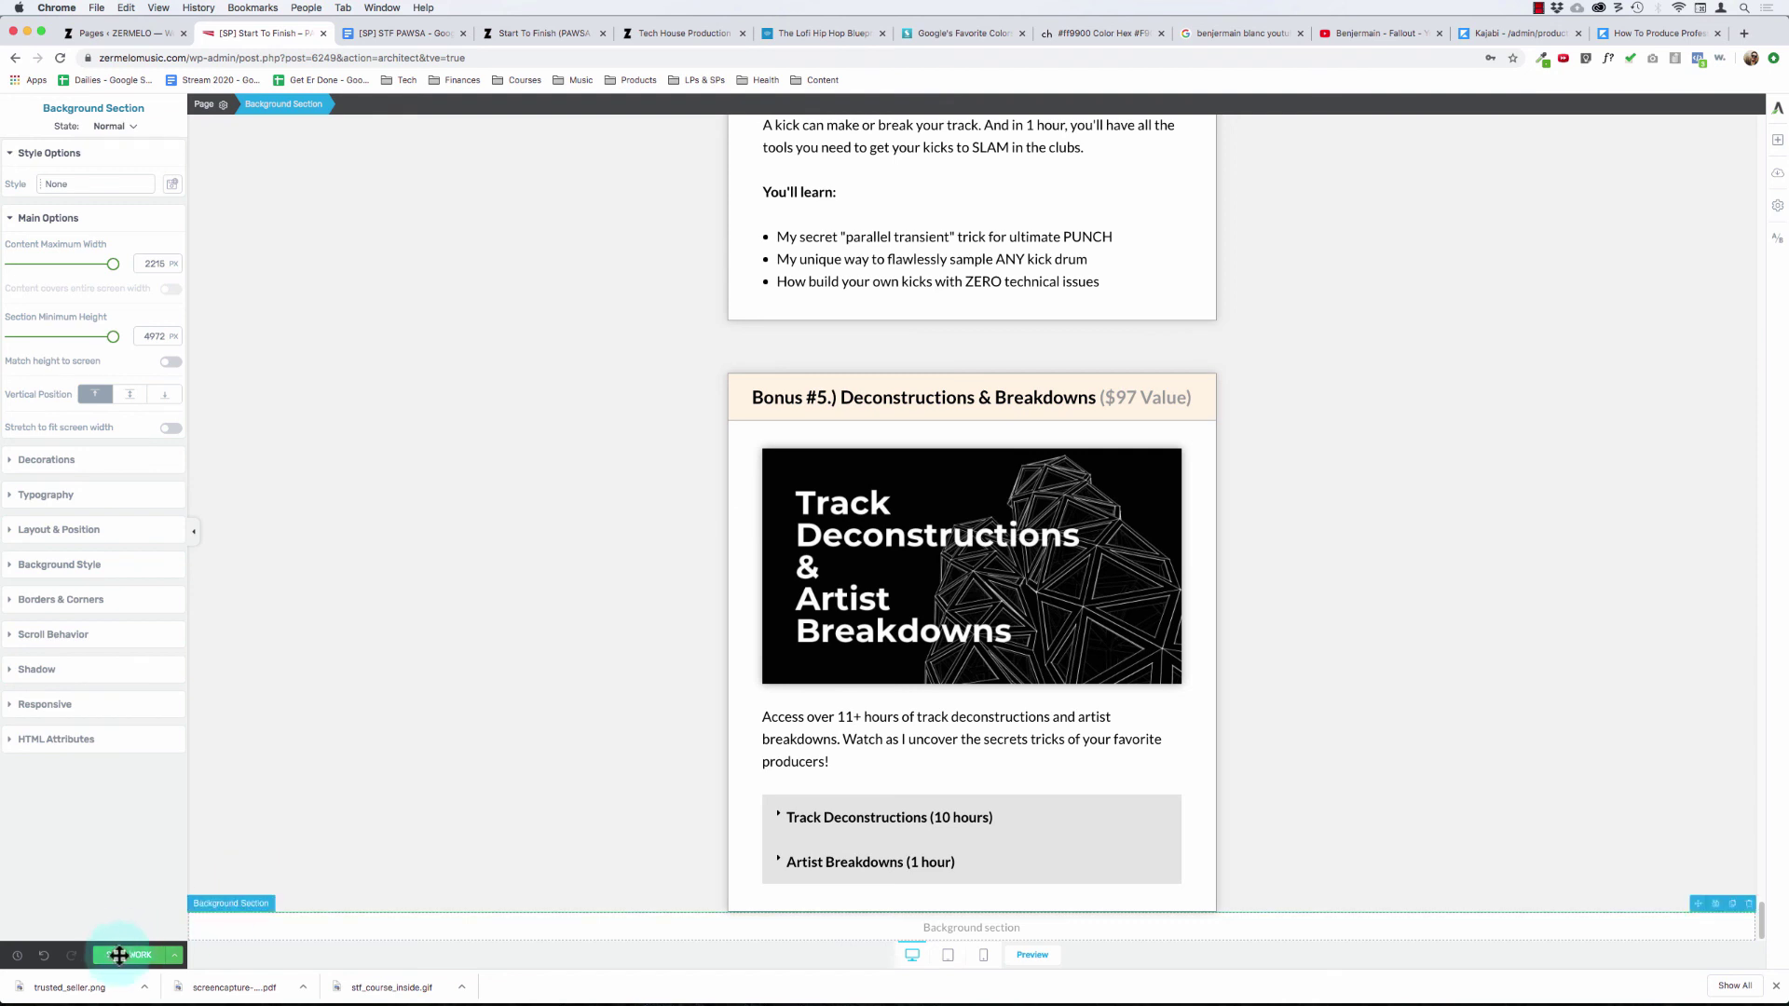
click(175, 960)
click(54, 858)
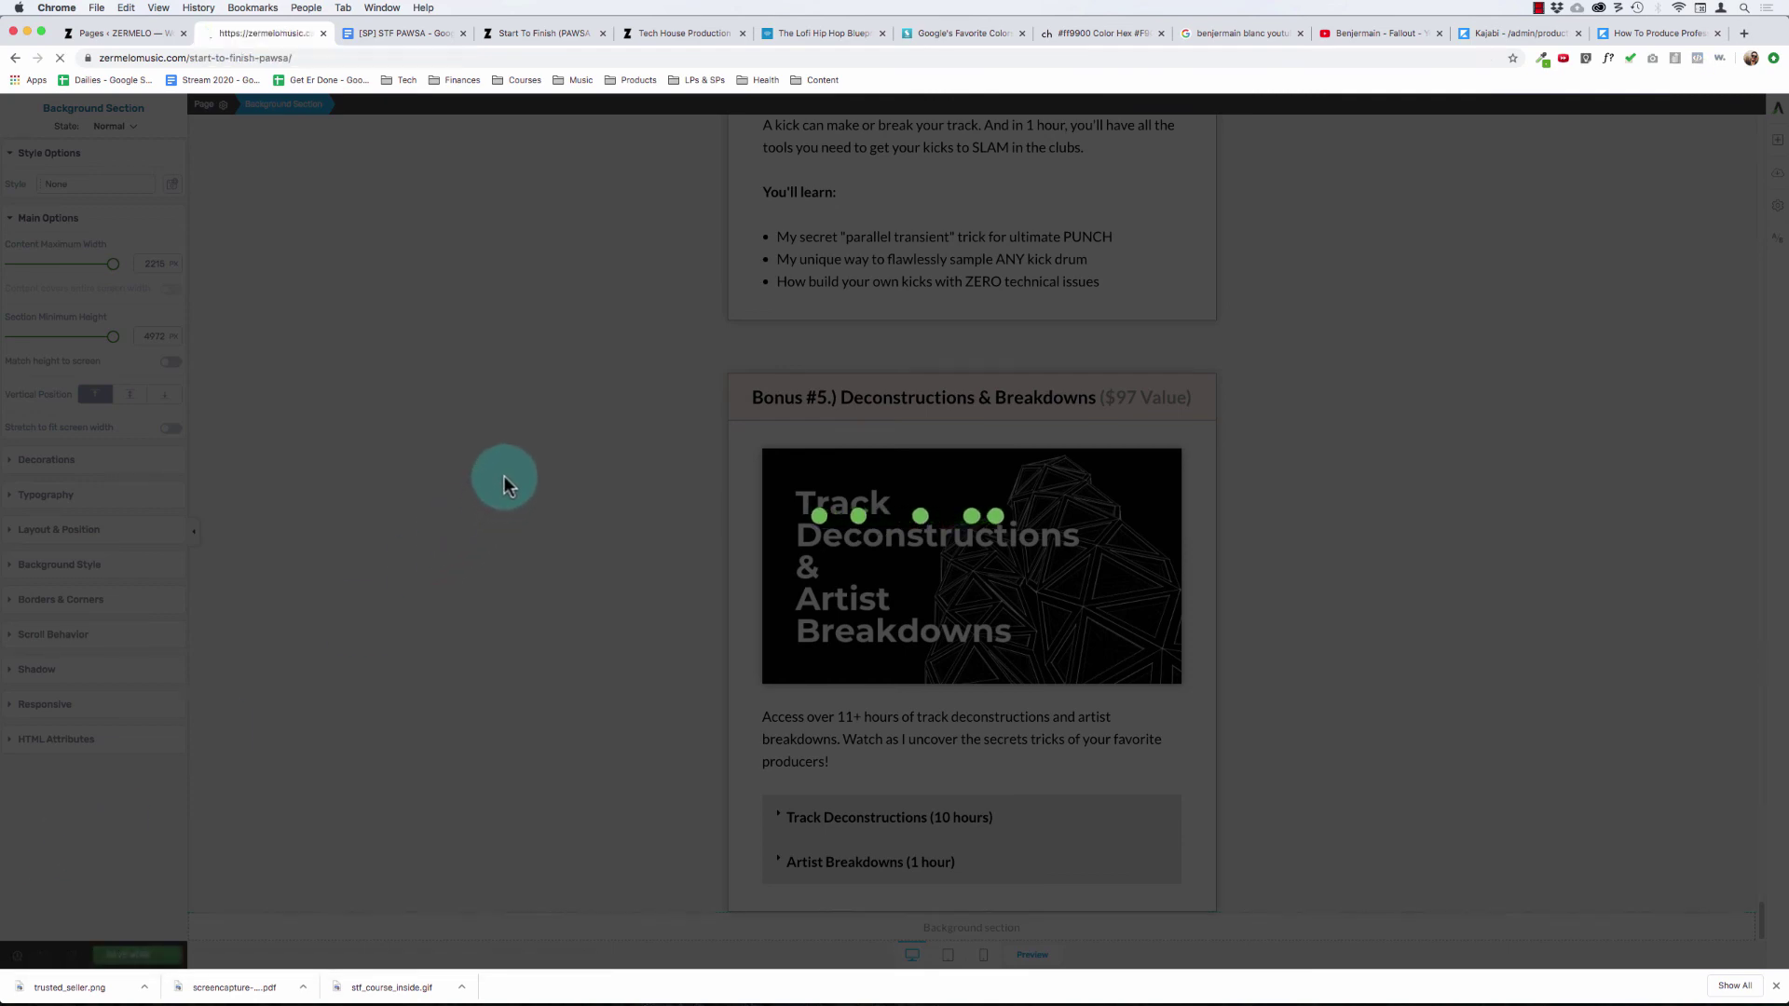
- Review the live sales page from the solution section through testimonials, module breakdown and bonuses banner to the Bonus #2 box
scroll(967, 508, down, 20)
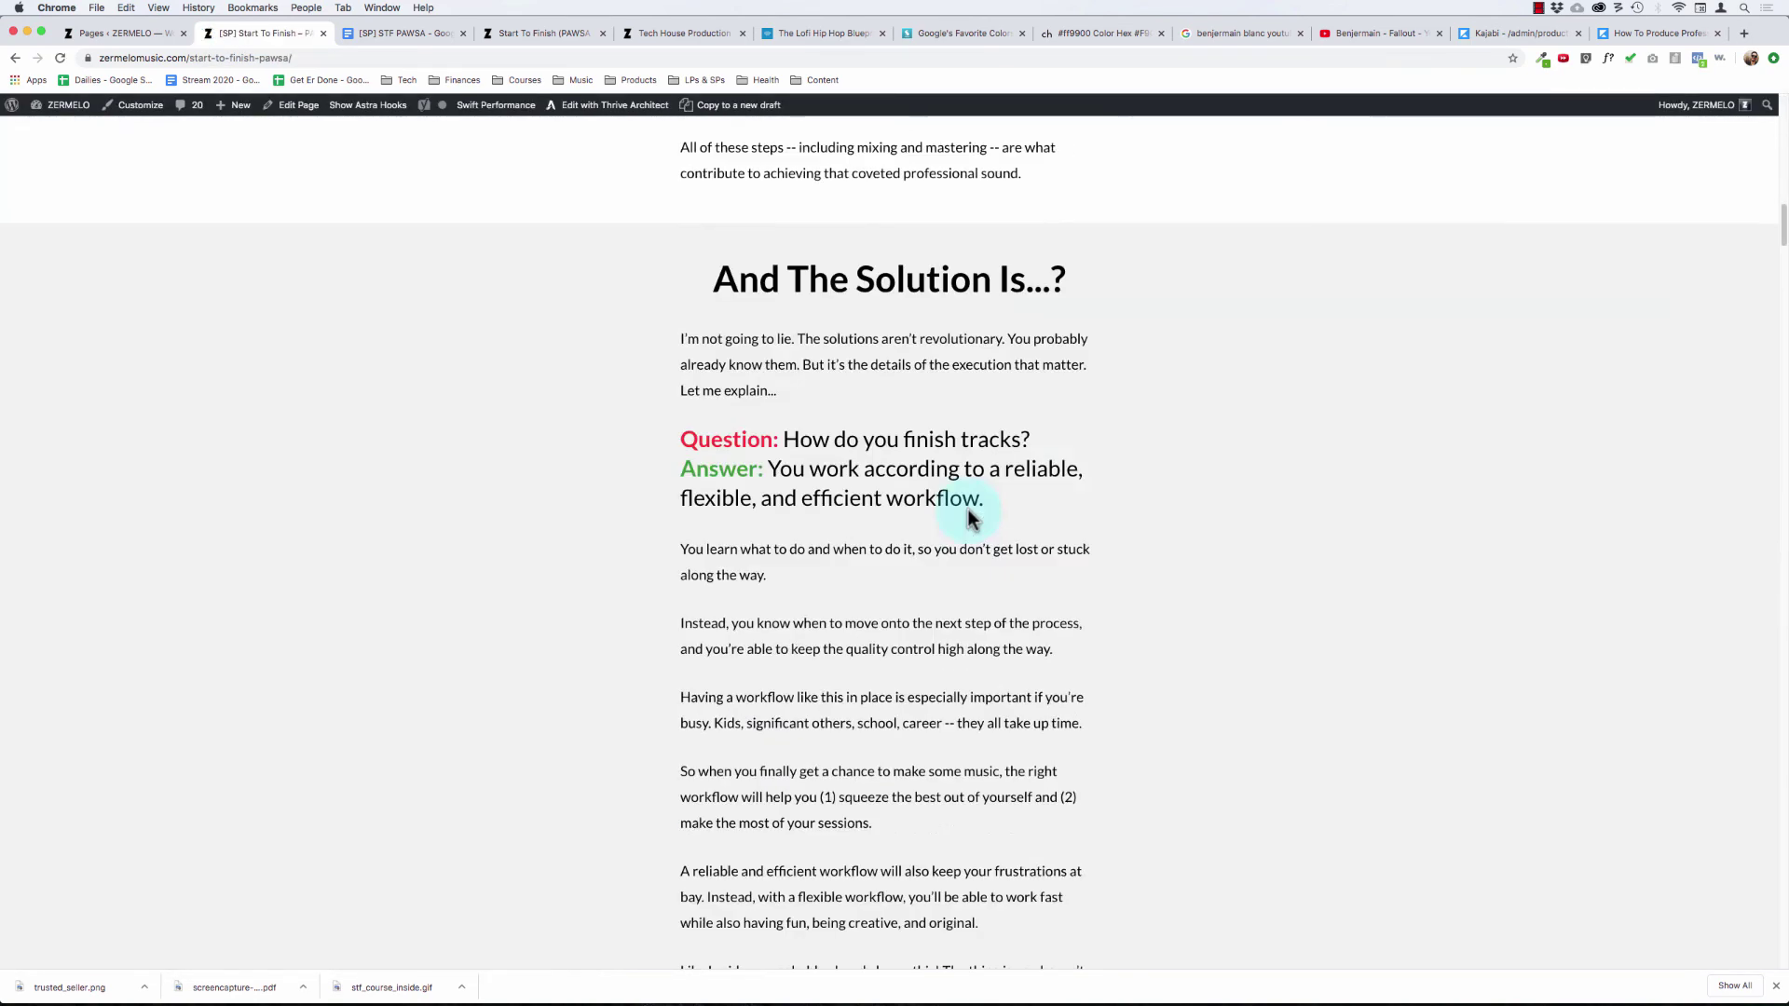
scroll(967, 508, down, 10)
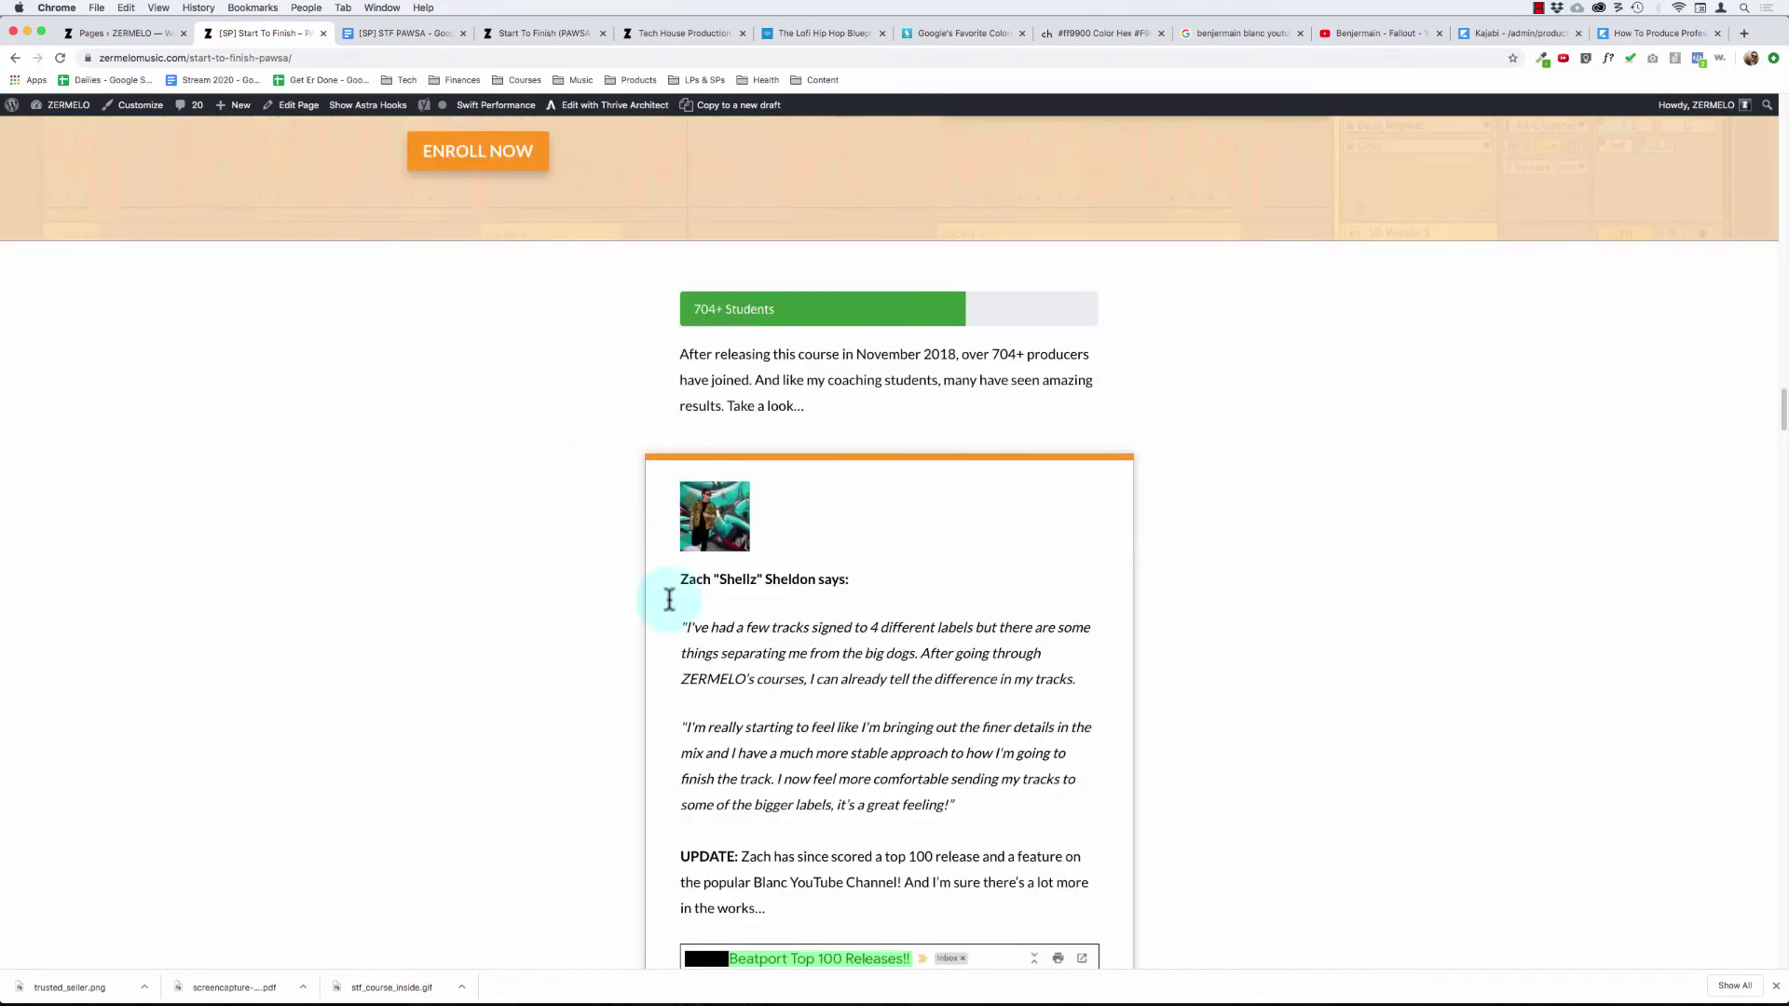
scroll(667, 624, down, 2)
scroll(745, 484, down, 15)
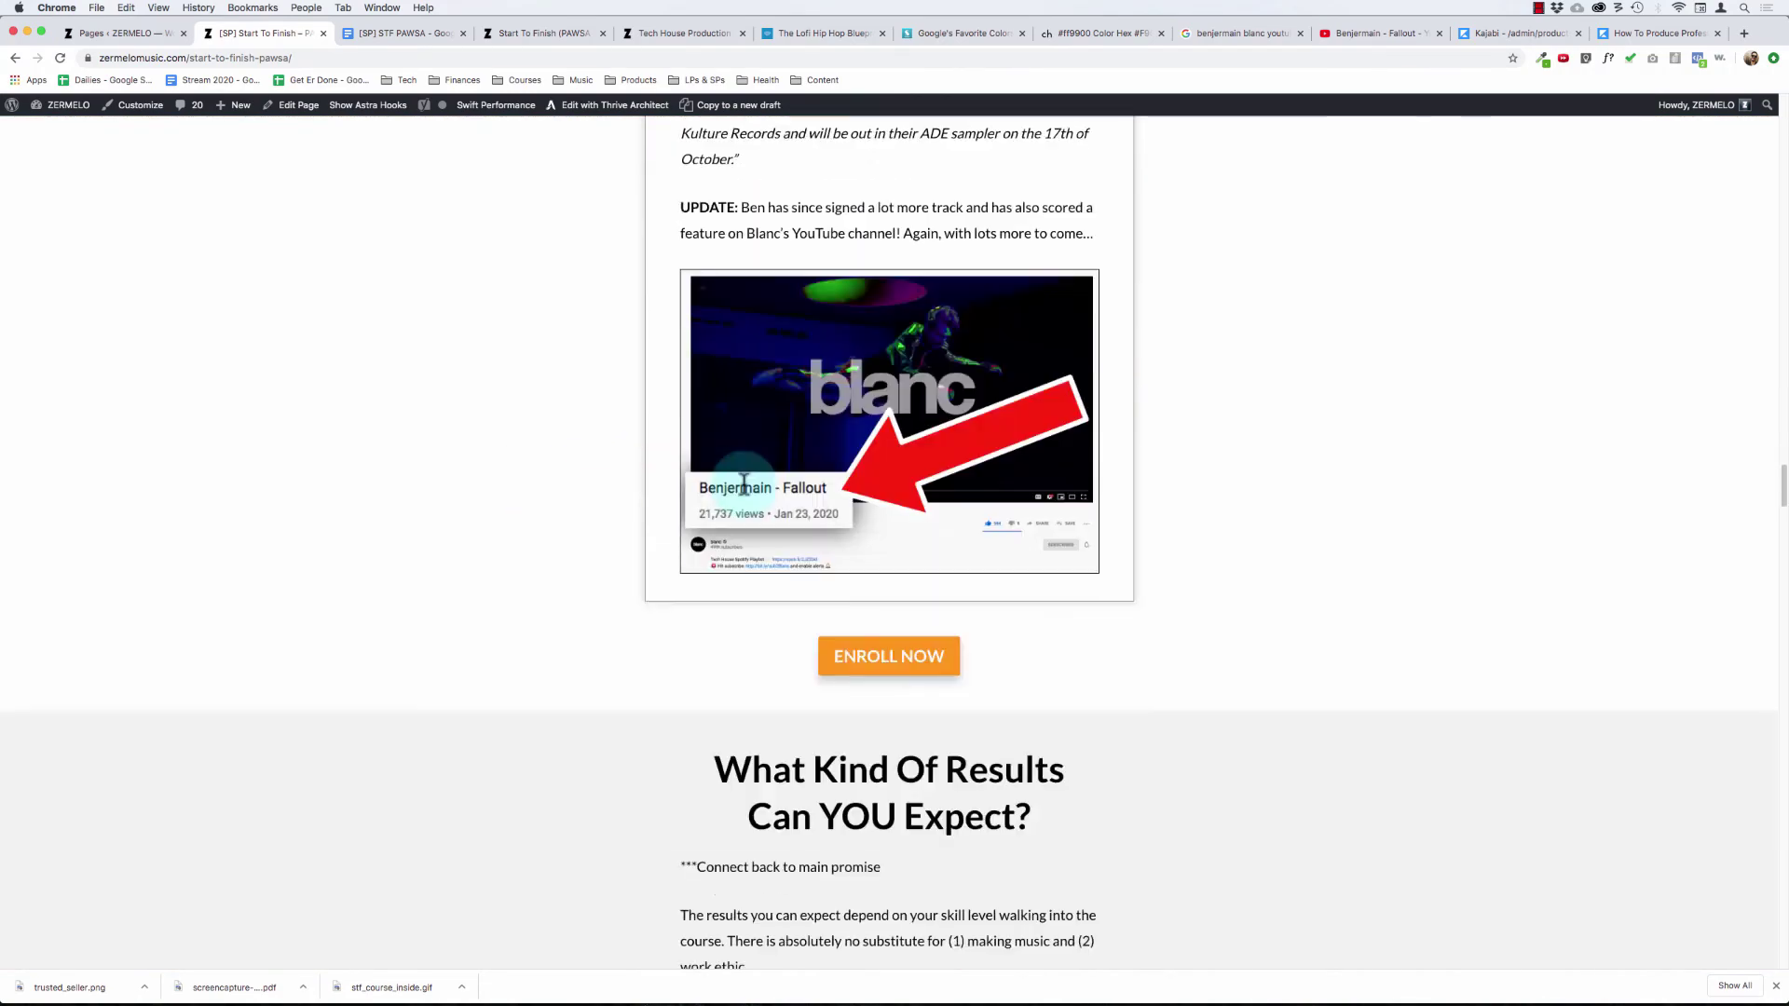
scroll(745, 485, down, 20)
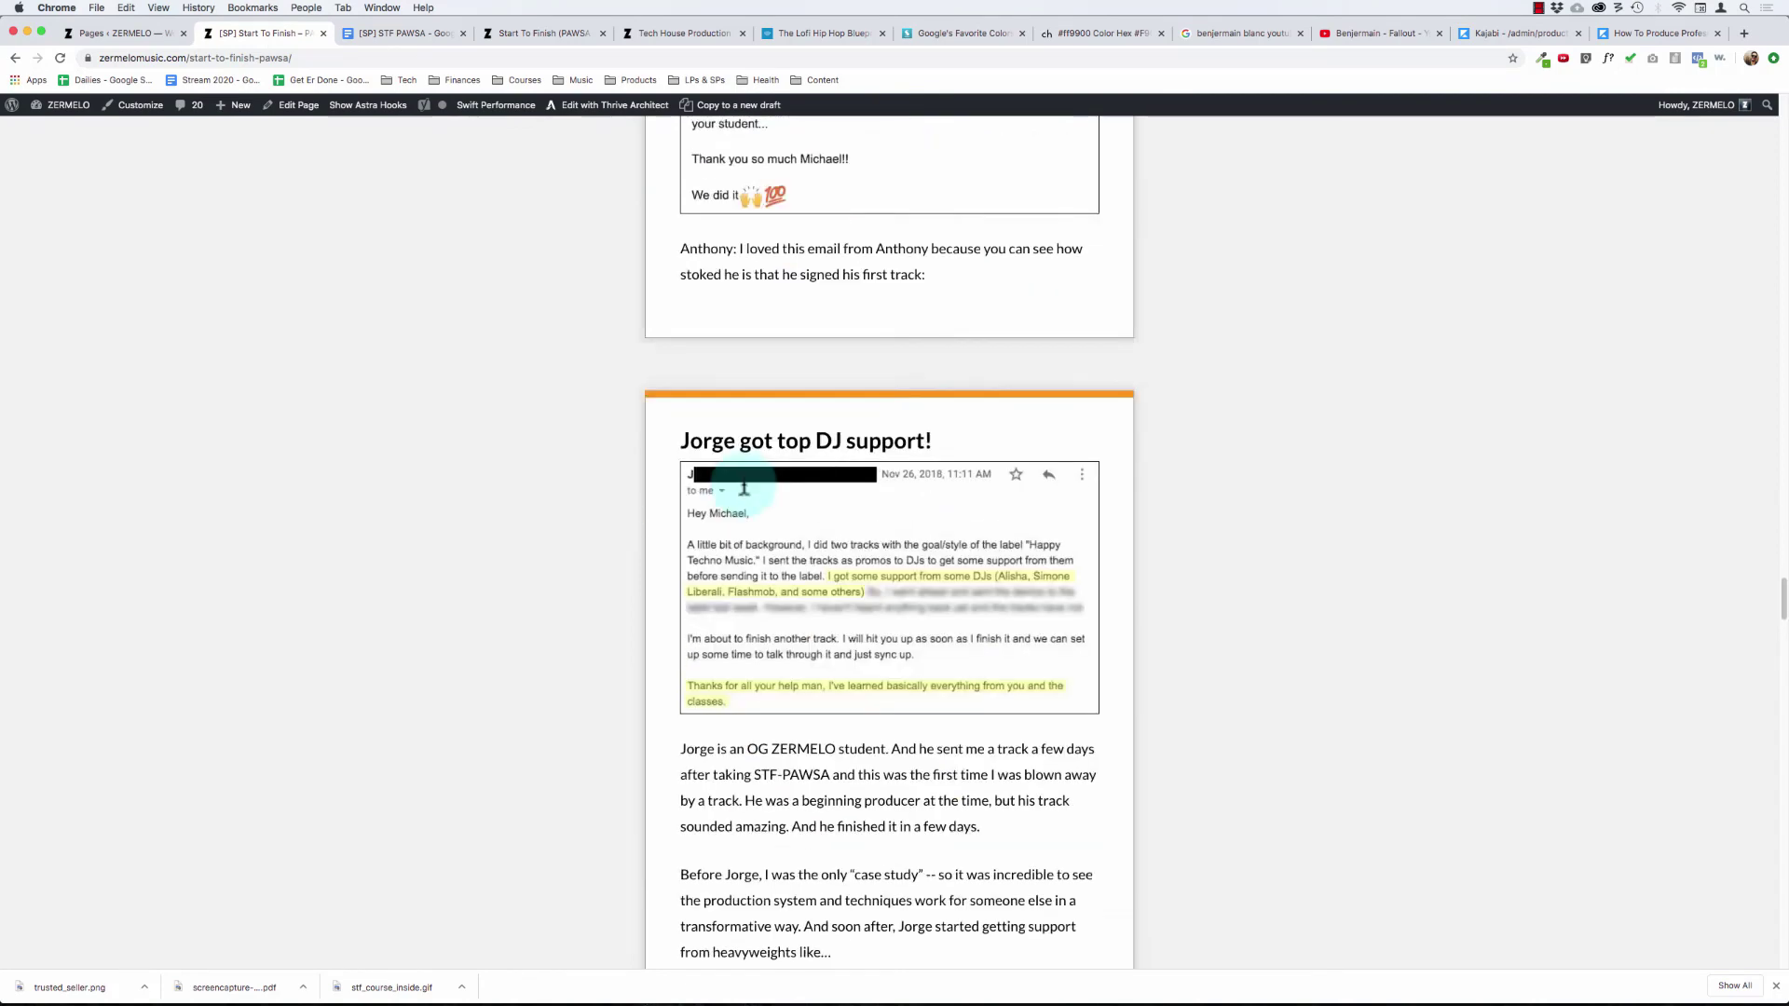
scroll(744, 484, down, 8)
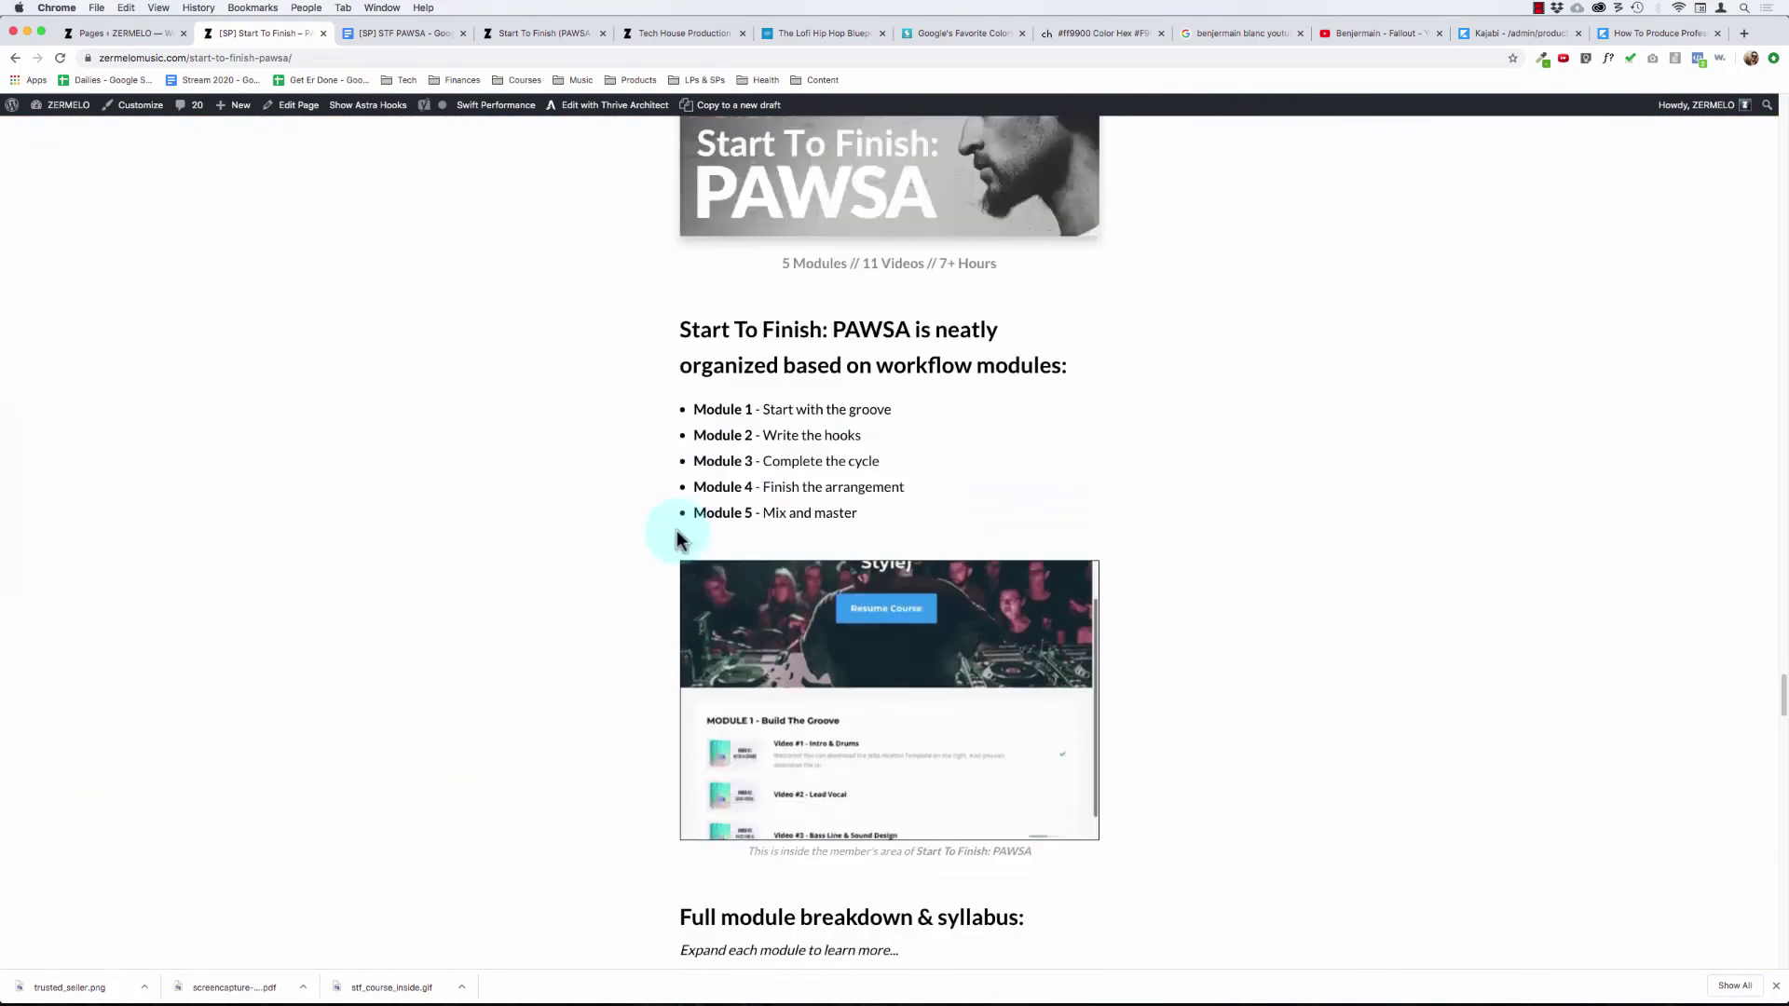
scroll(739, 307, down, 10)
scroll(723, 459, up, 3)
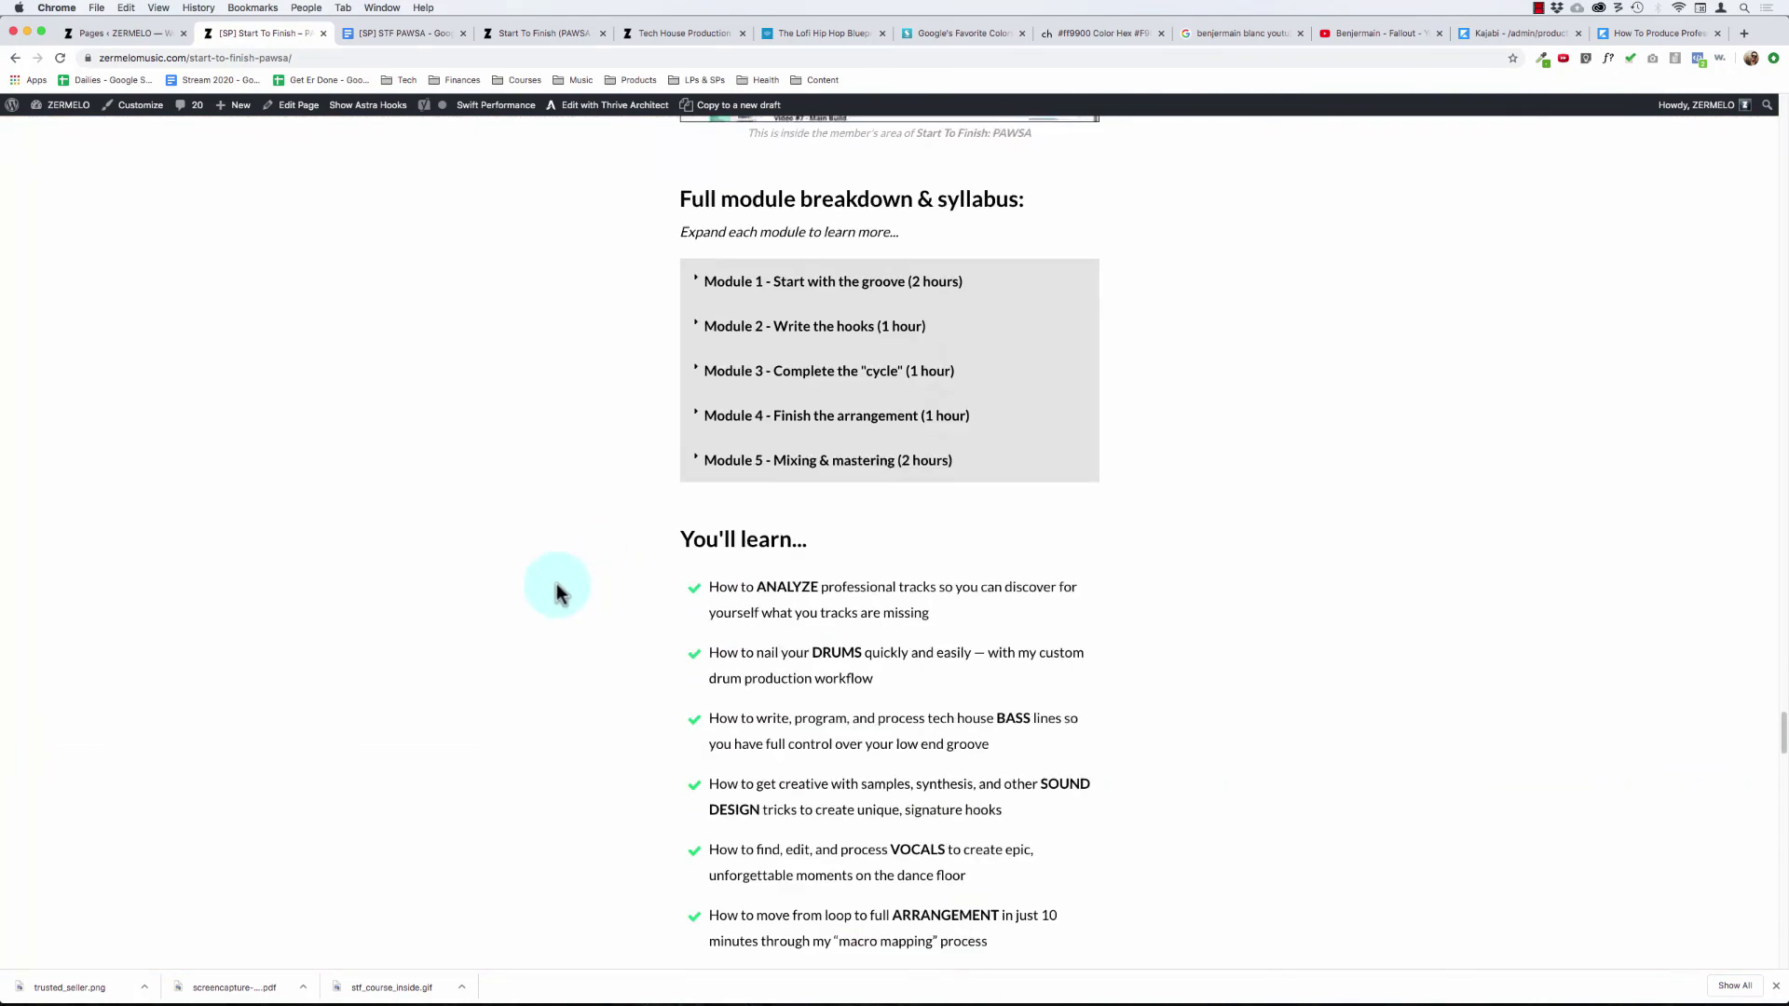
scroll(844, 439, down, 12)
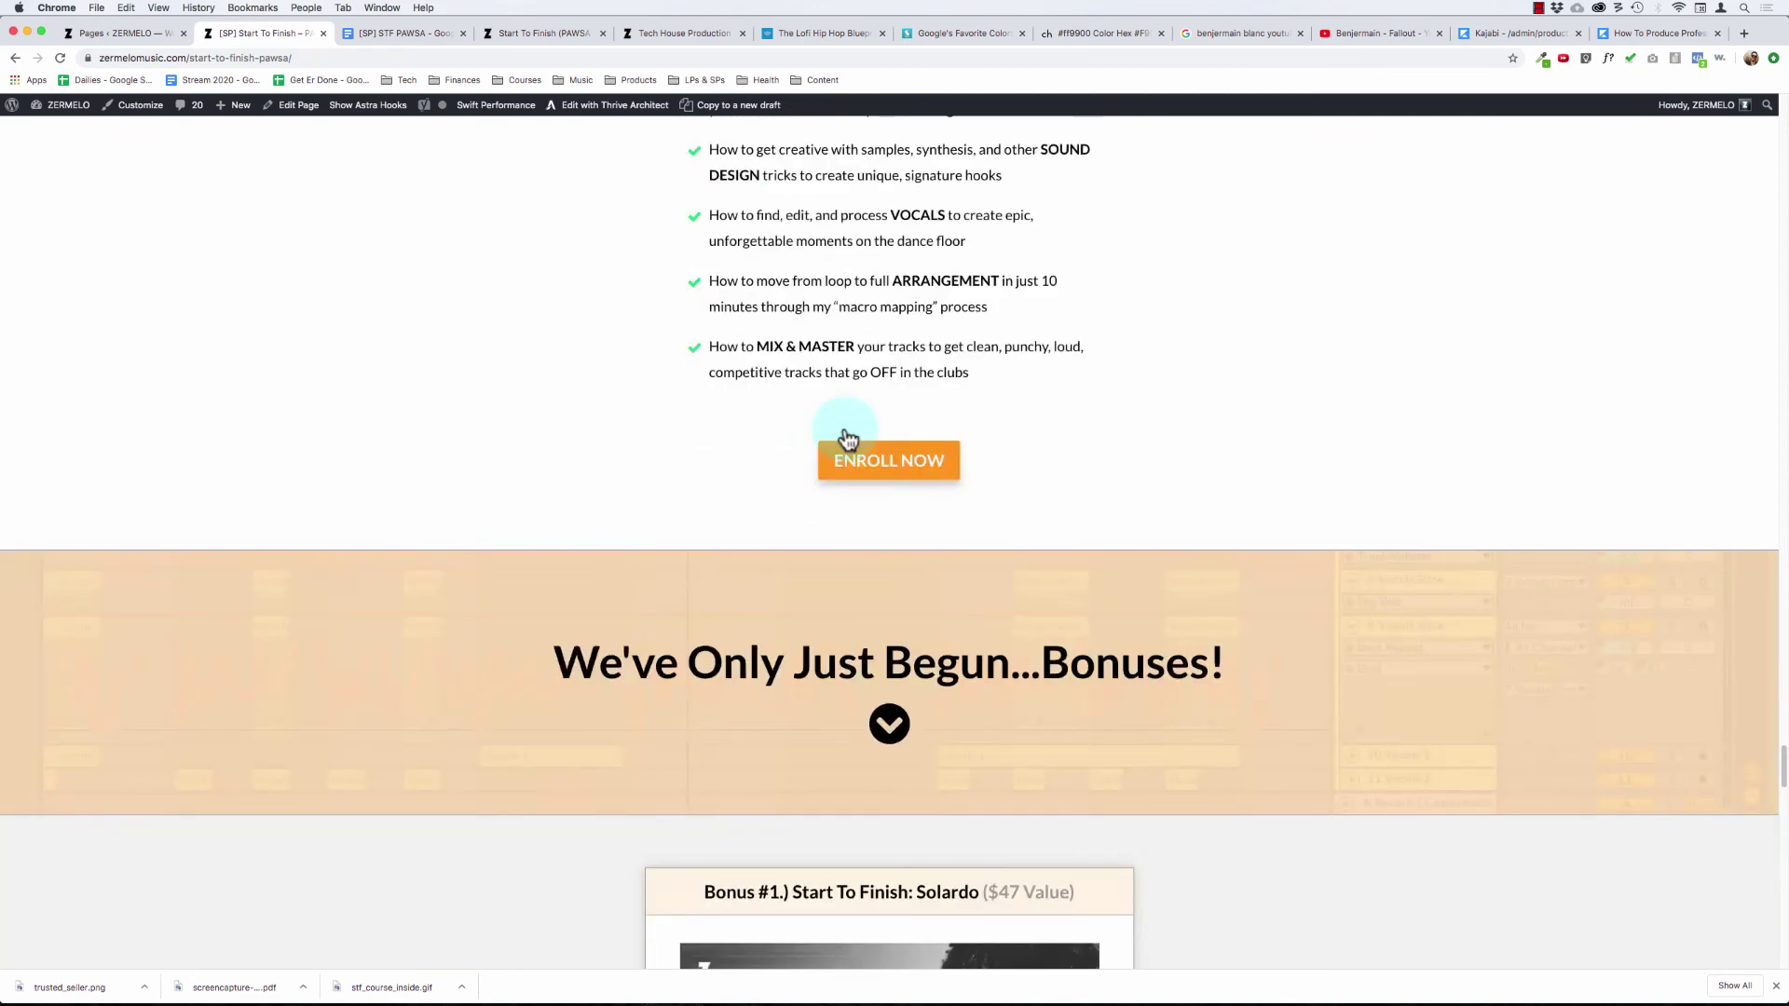
scroll(848, 439, down, 10)
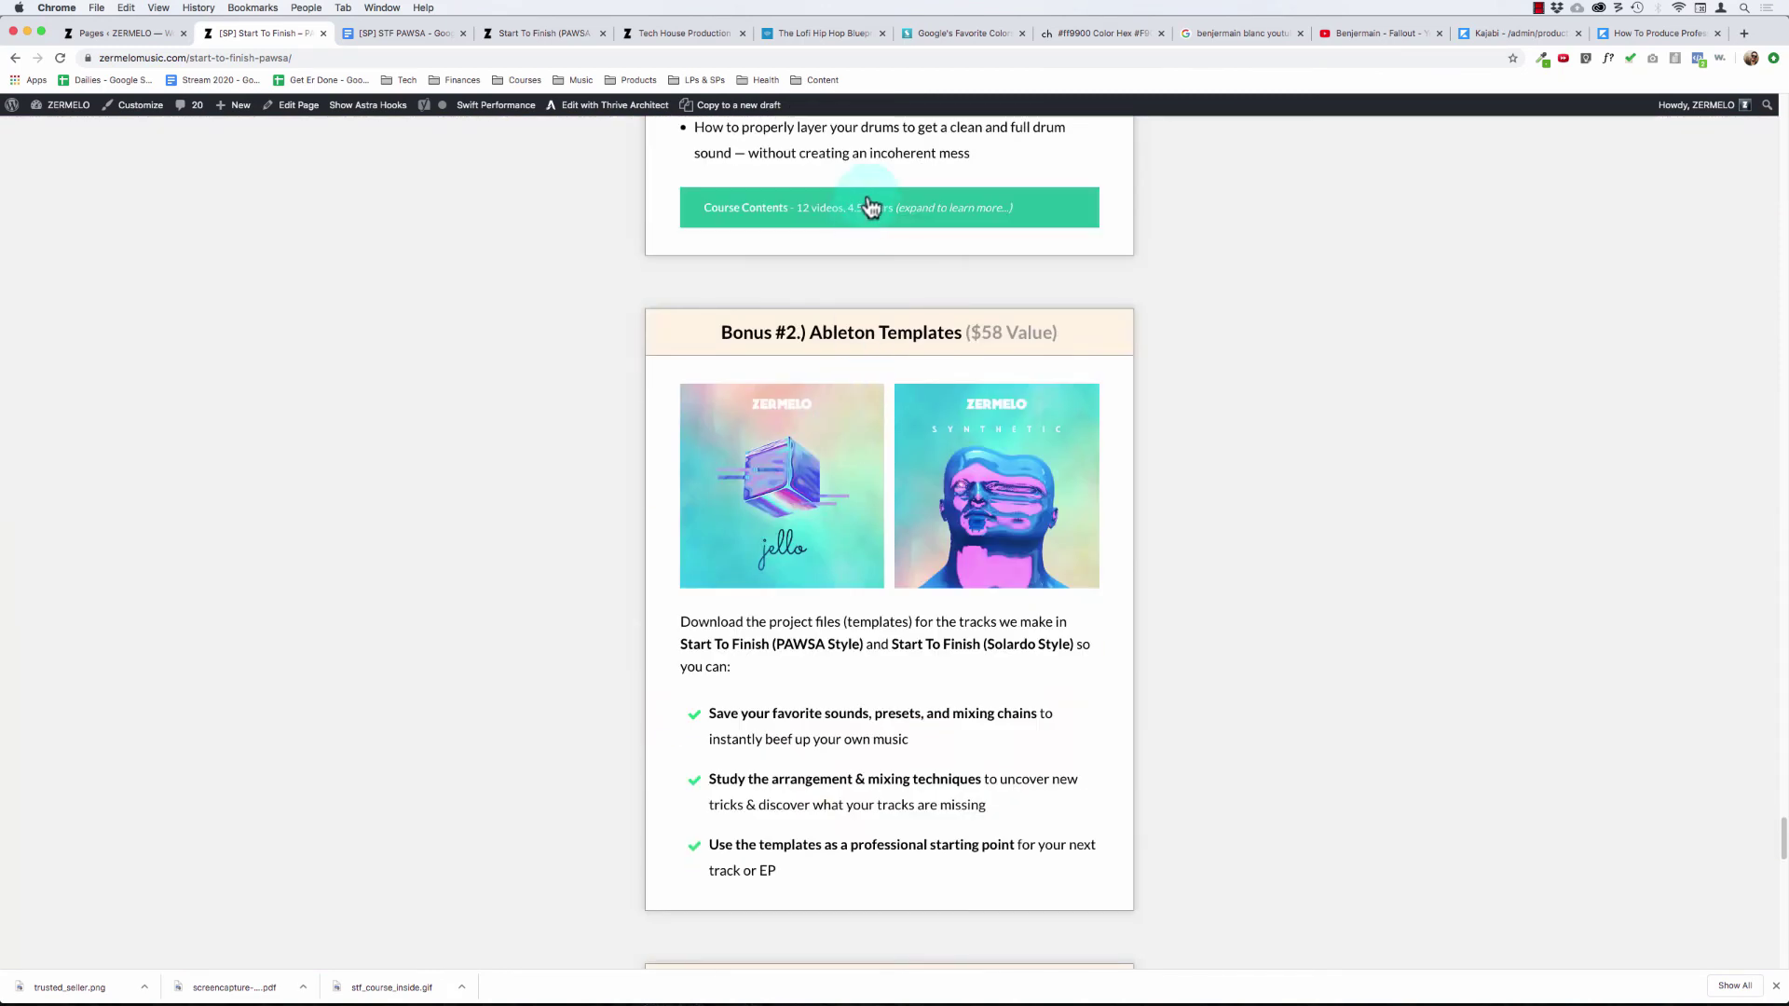
- Expand the Course Contents toggle in the Bonus #1 box on the live page
click(872, 200)
scroll(857, 209, up, 4)
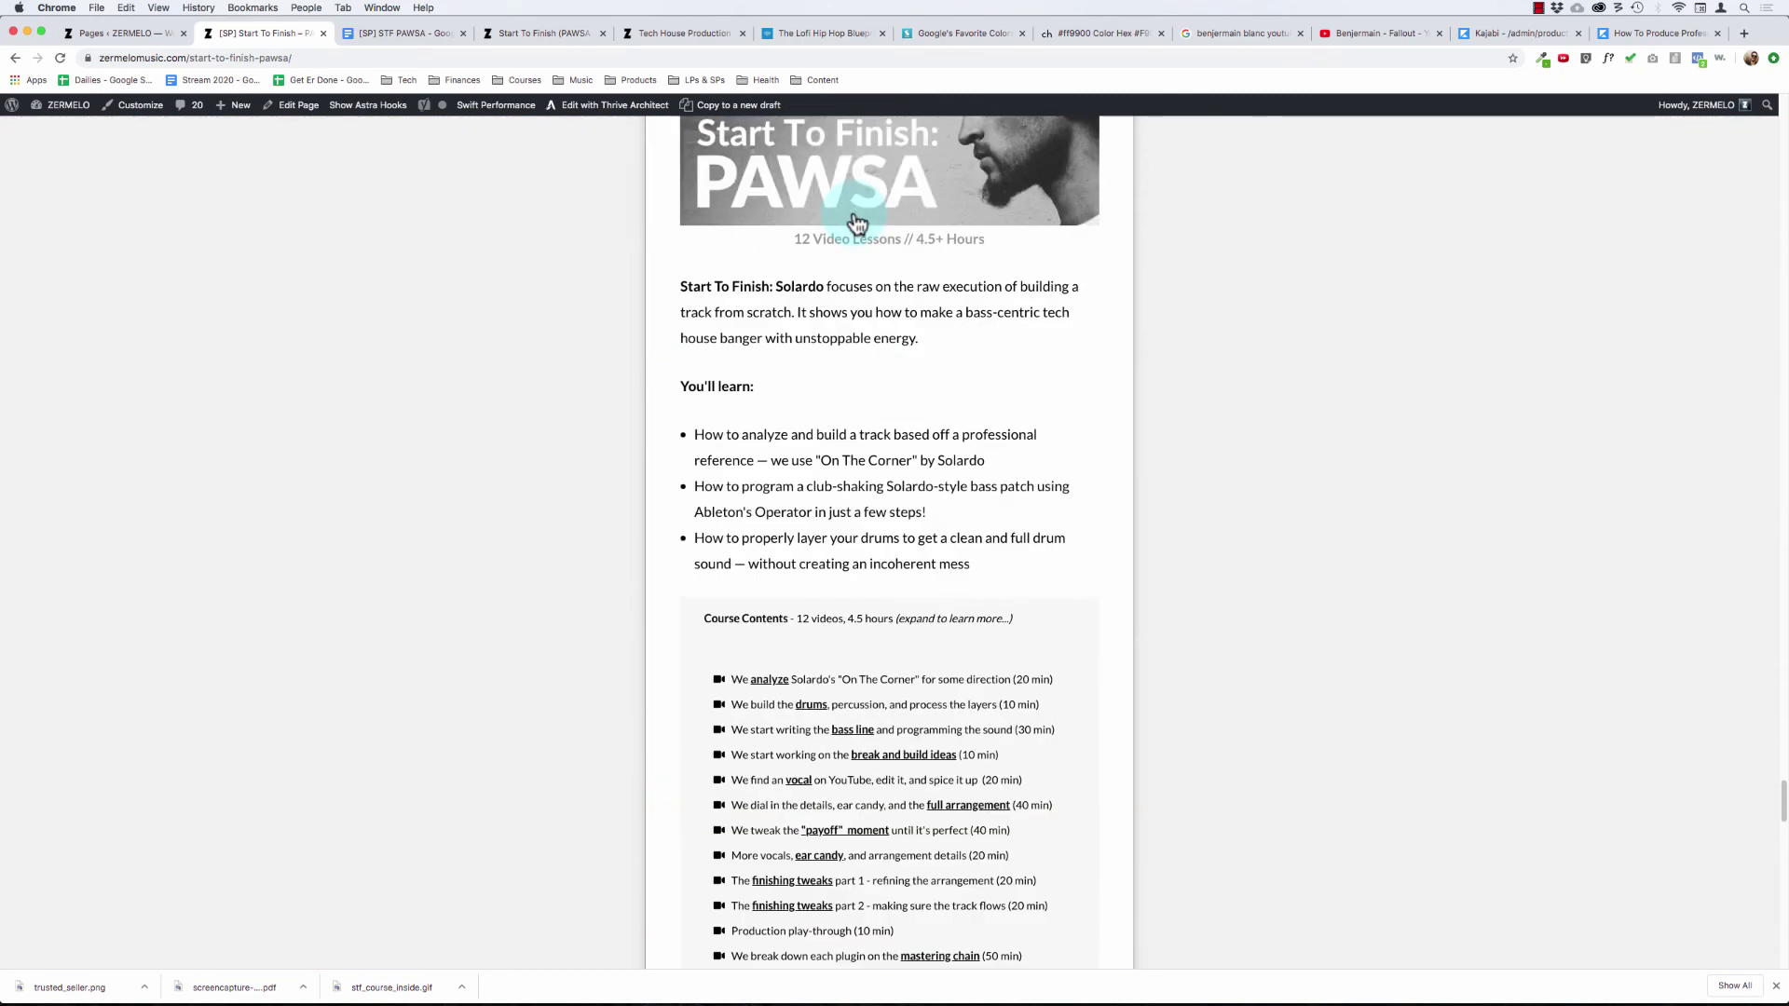
scroll(855, 215, down, 1)
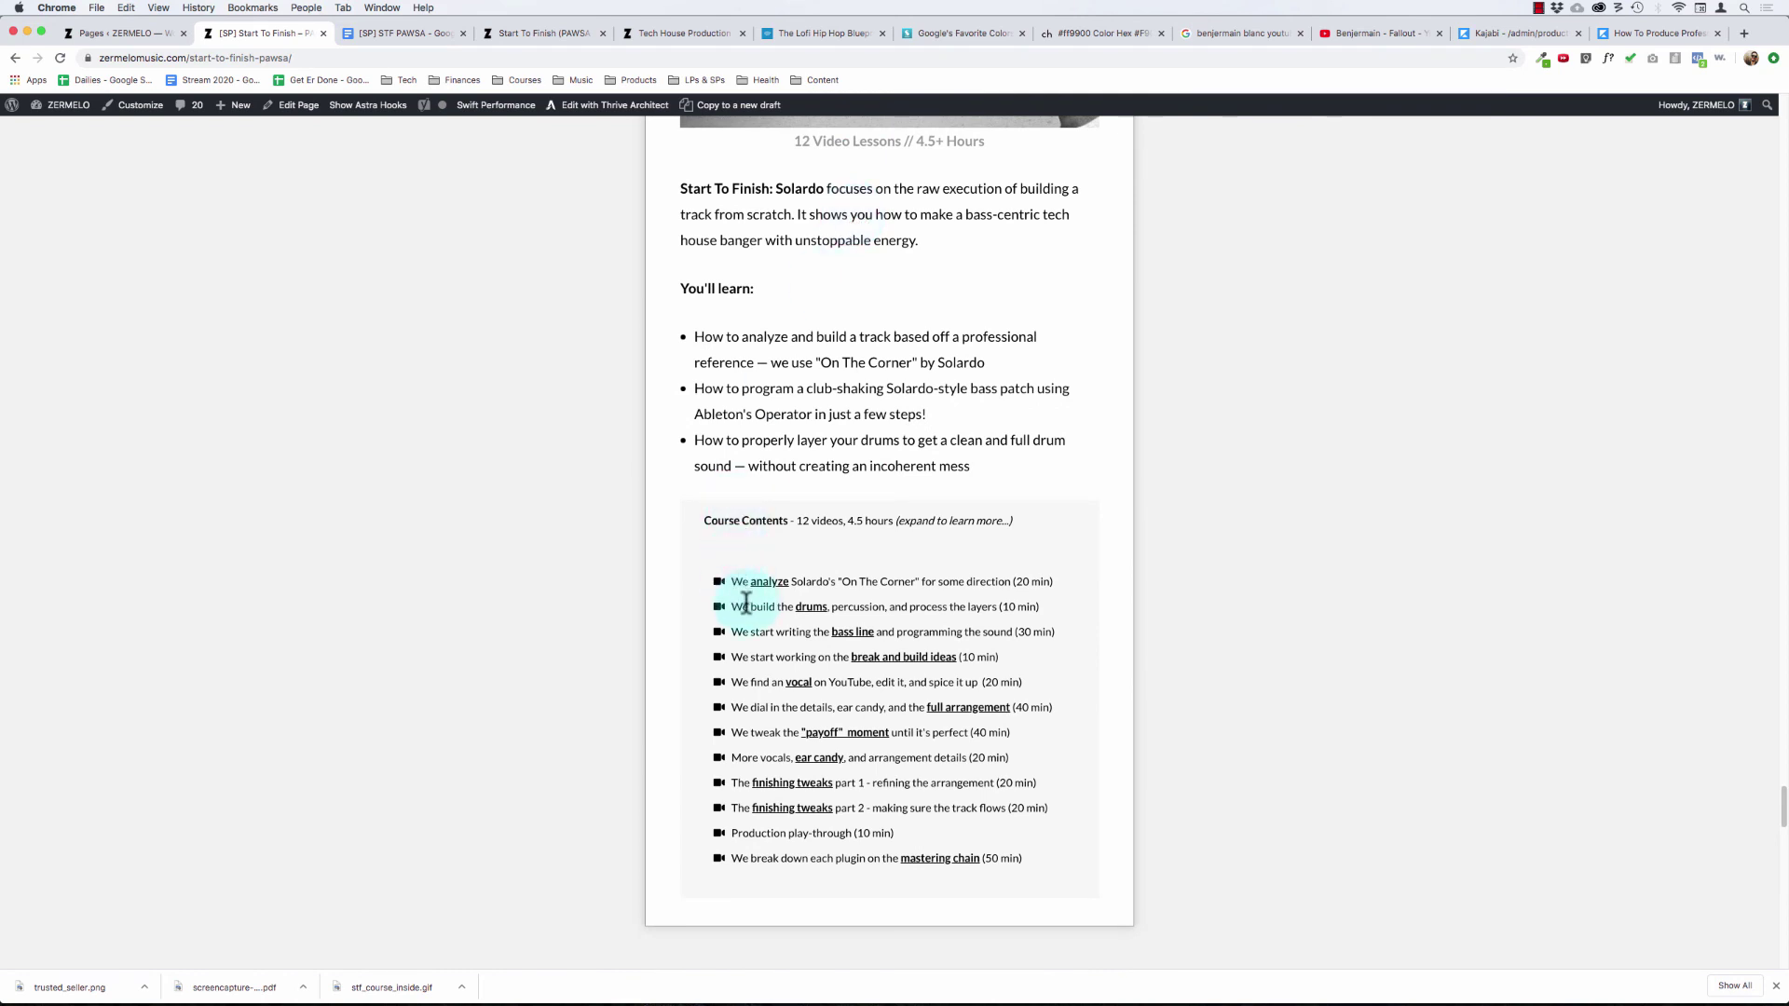
- Read through the video lesson descriptions in Bonus #1's course contents, checking the bold, underlined key terms
drag(742, 601, 970, 599)
click(970, 599)
drag(749, 624, 986, 619)
click(986, 618)
drag(730, 583, 842, 641)
click(799, 582)
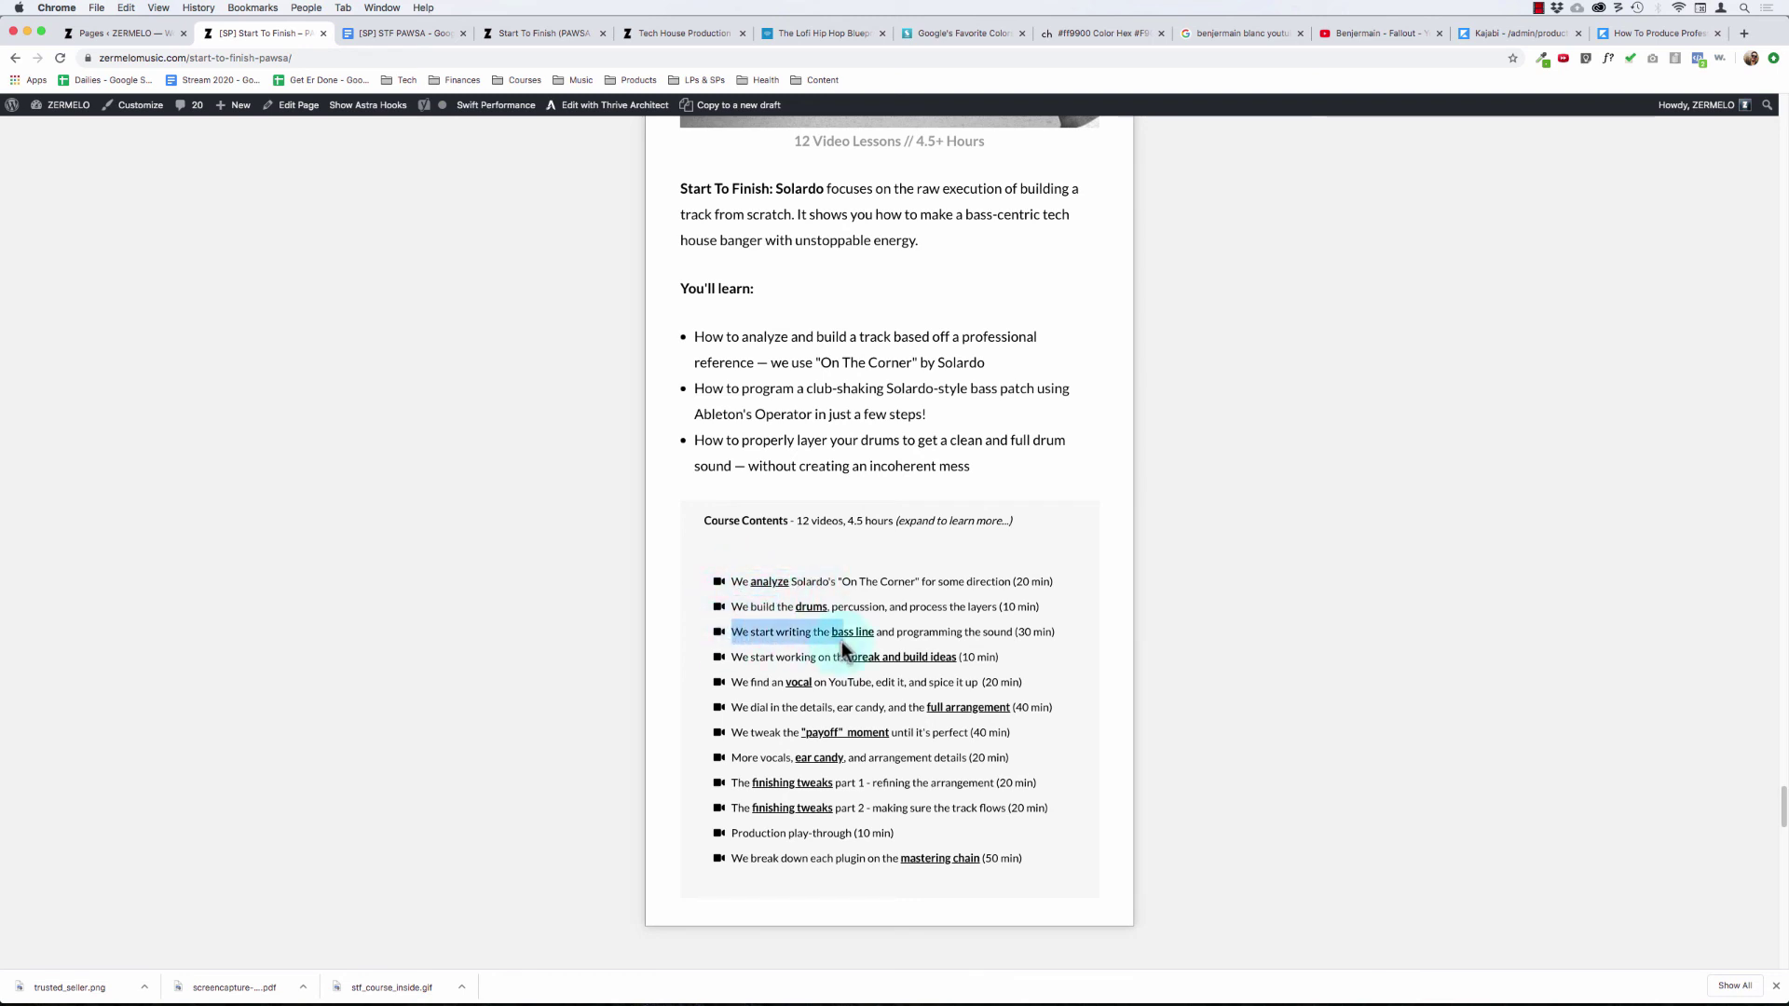
click(810, 632)
drag(731, 657, 828, 682)
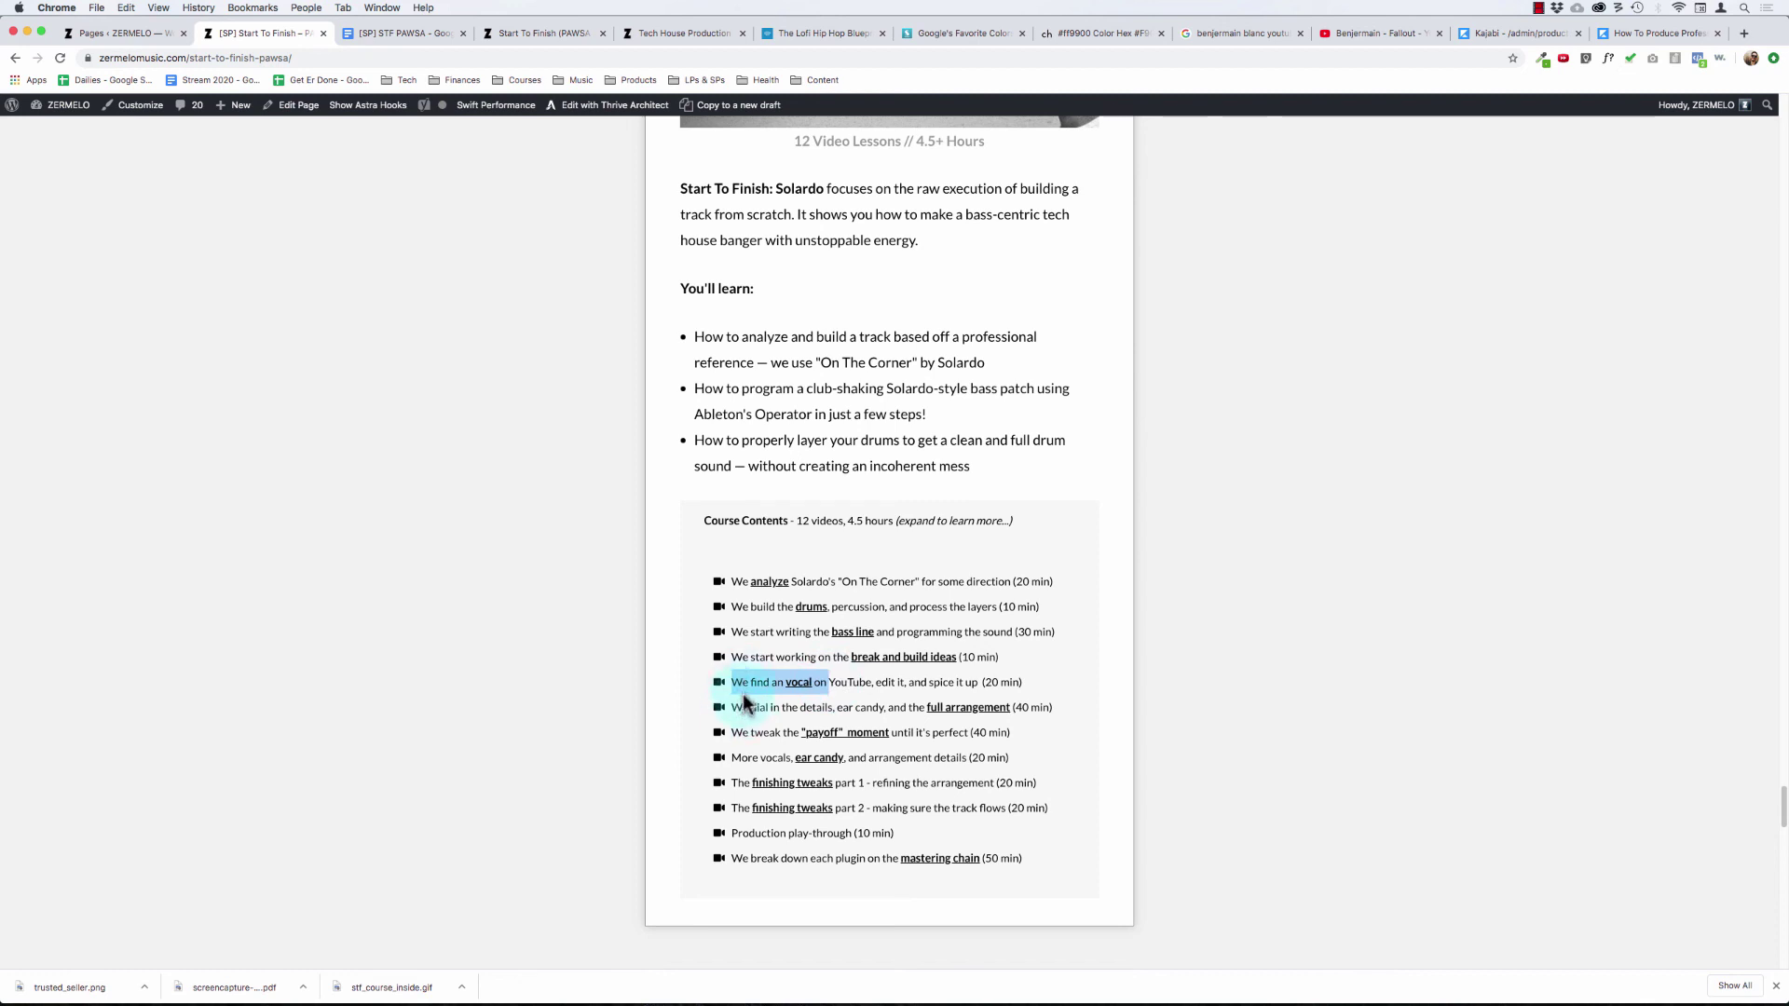
drag(732, 682, 783, 742)
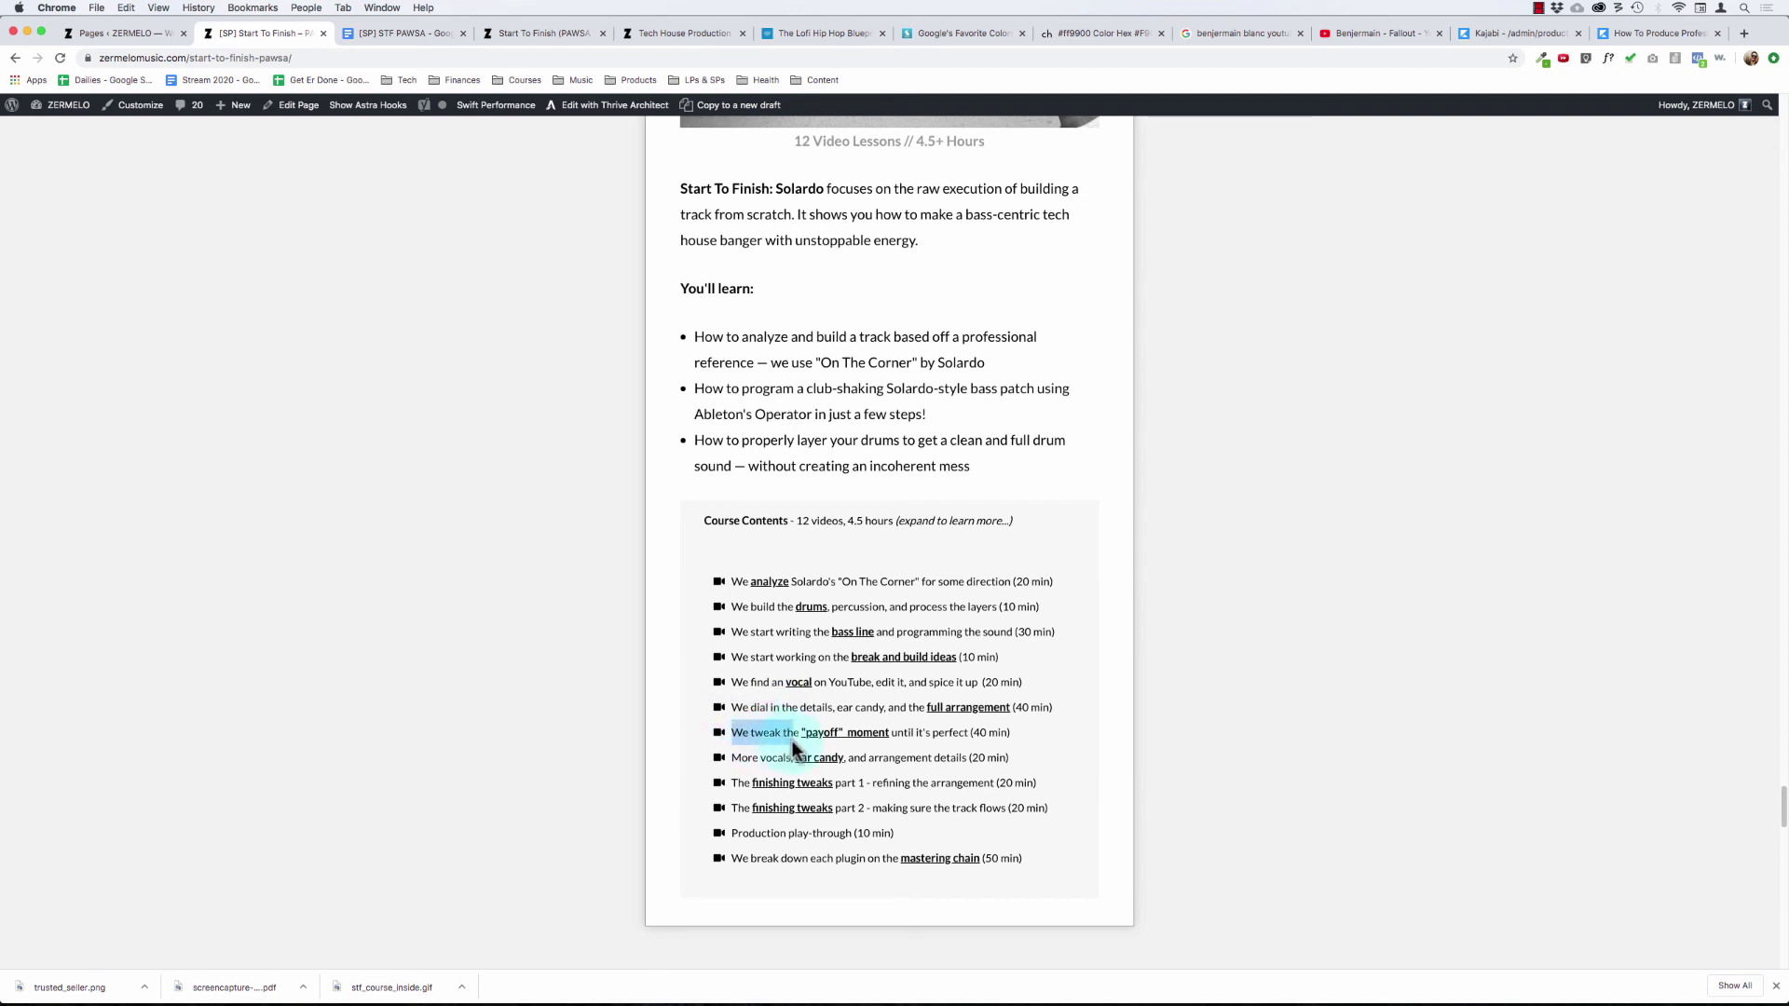
click(734, 732)
drag(735, 732, 847, 736)
click(746, 756)
drag(732, 756, 806, 758)
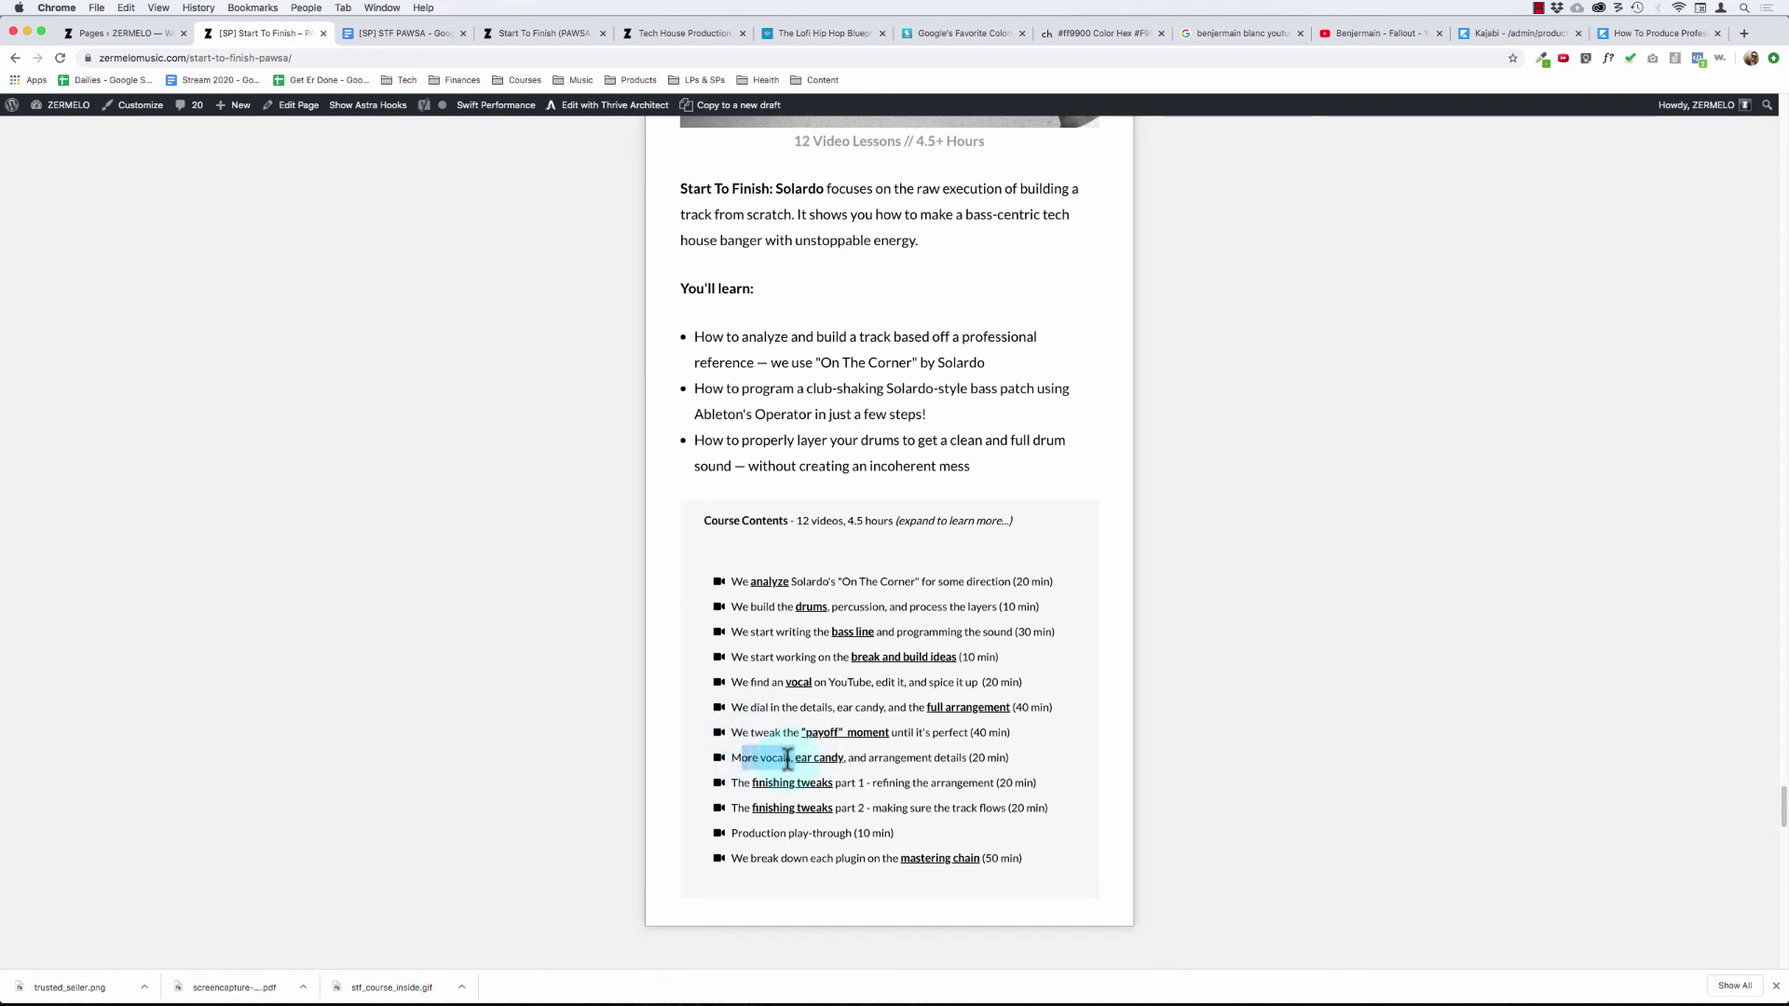
drag(732, 783, 834, 803)
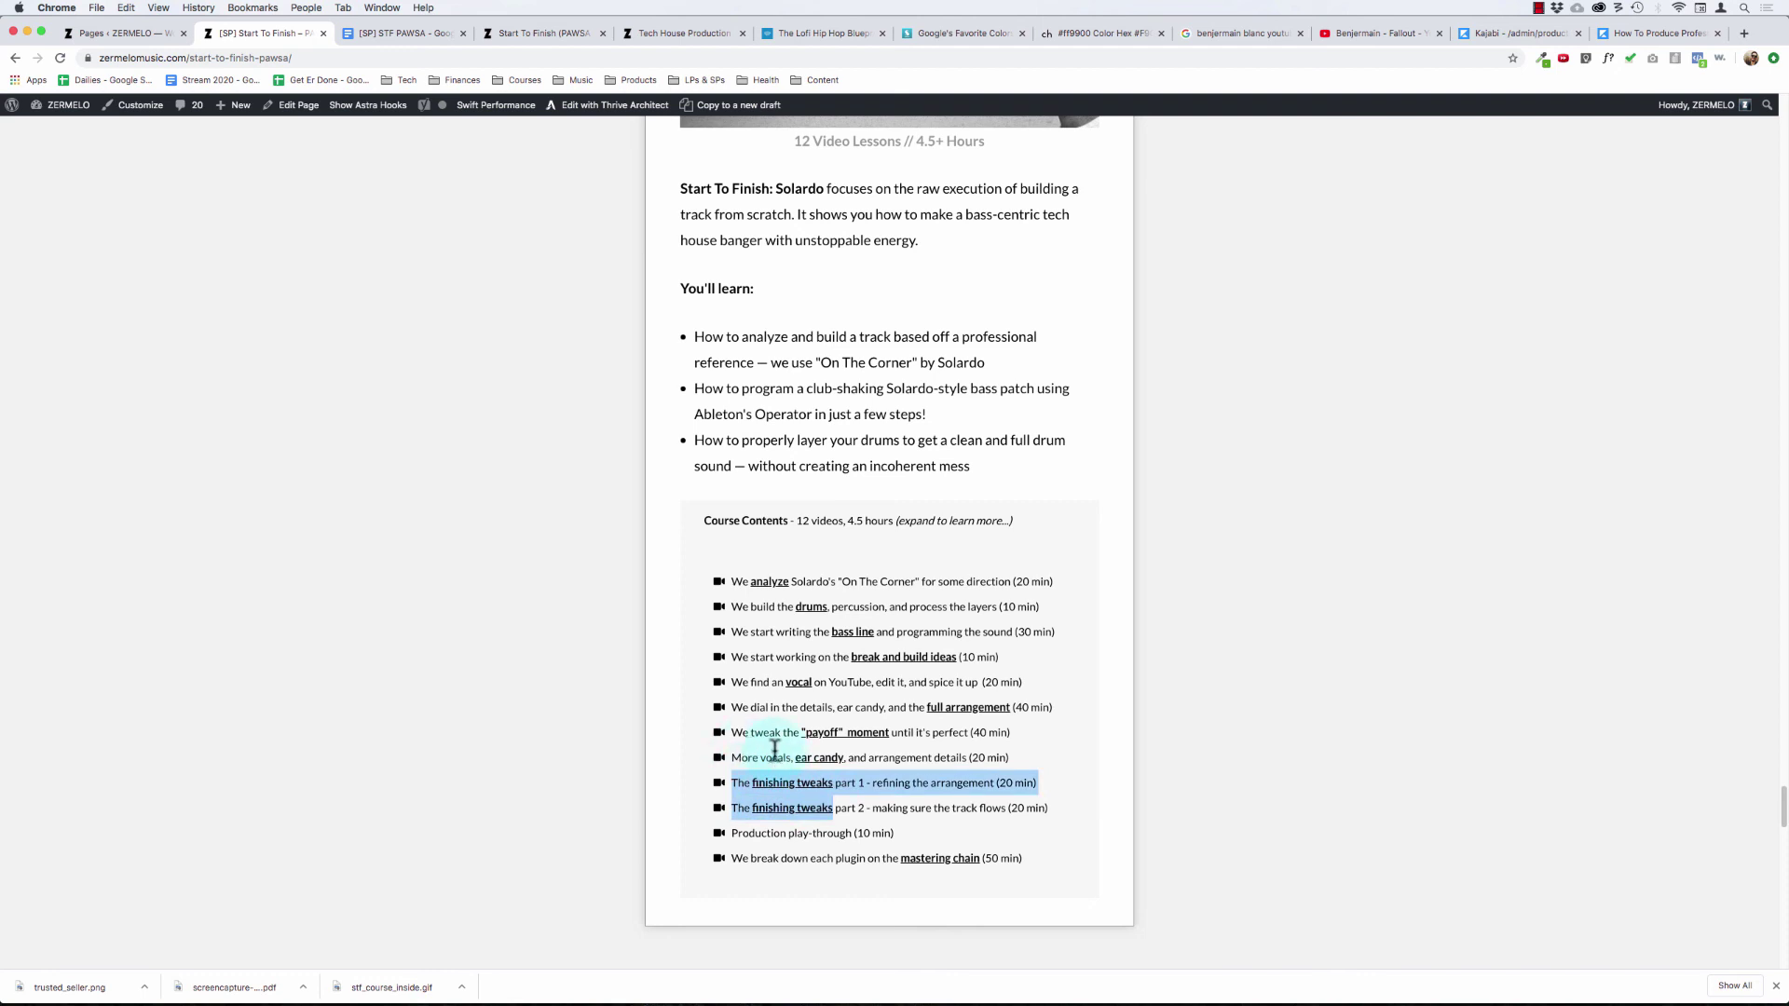
scroll(751, 805, down, 1)
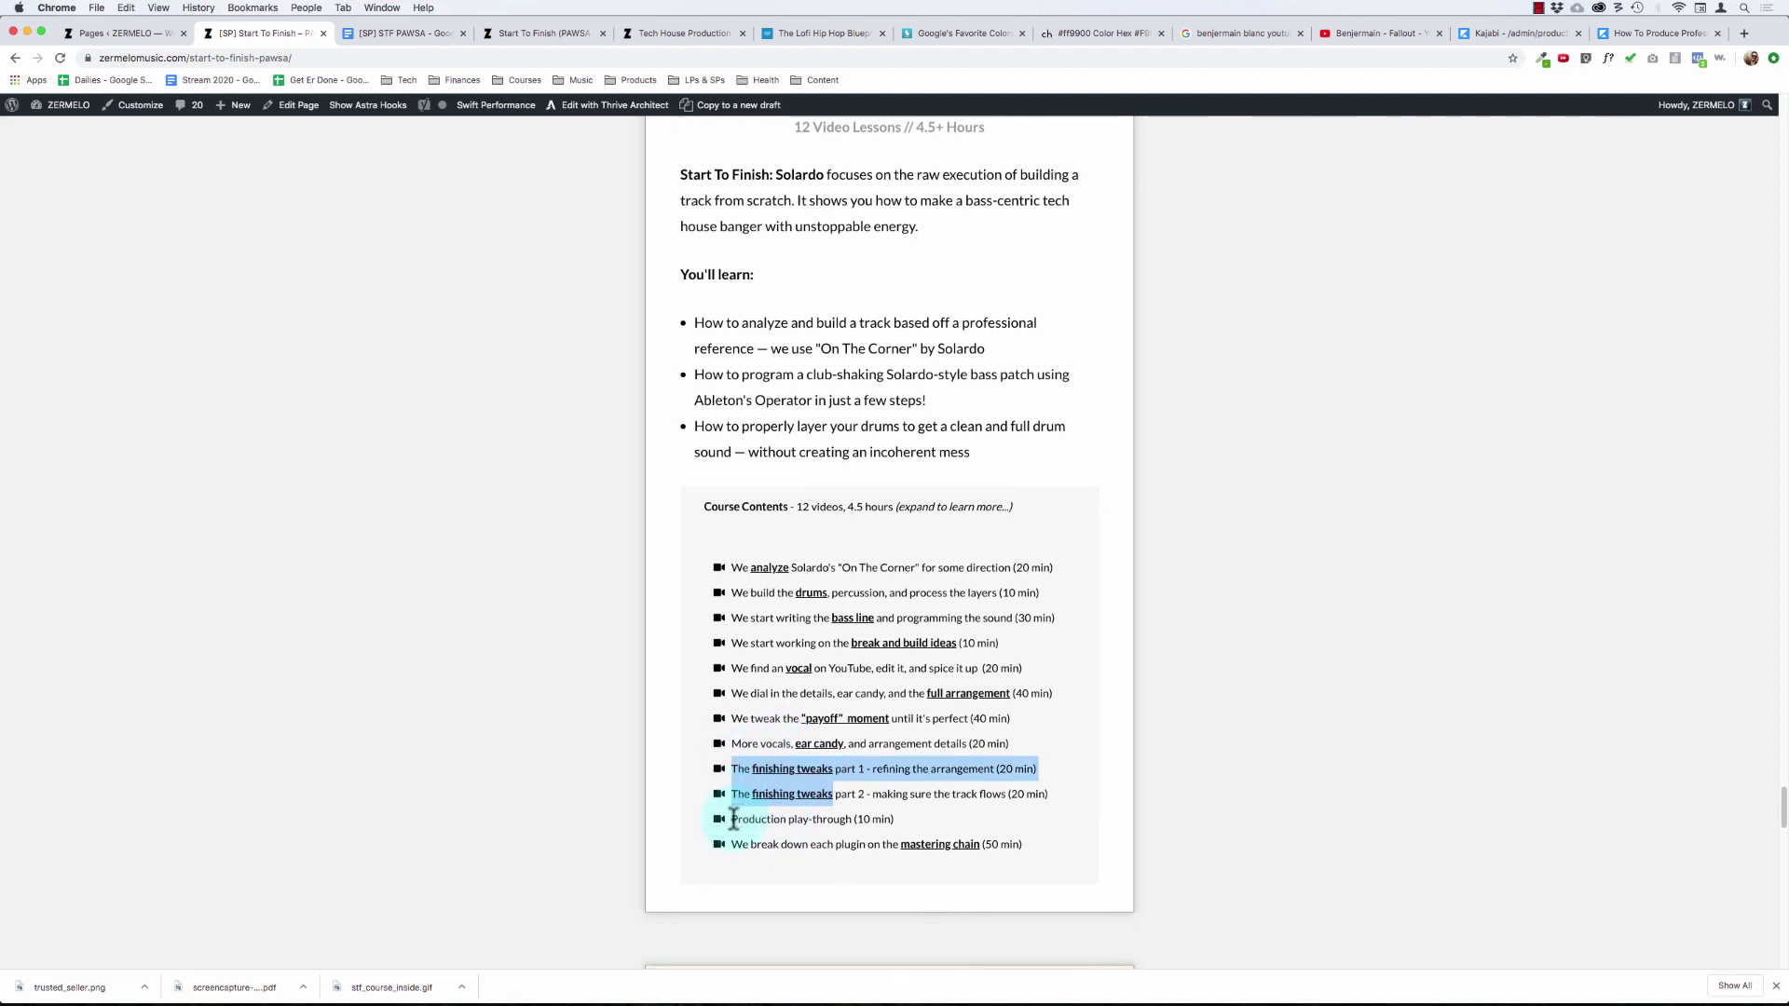
drag(732, 833, 883, 834)
click(555, 658)
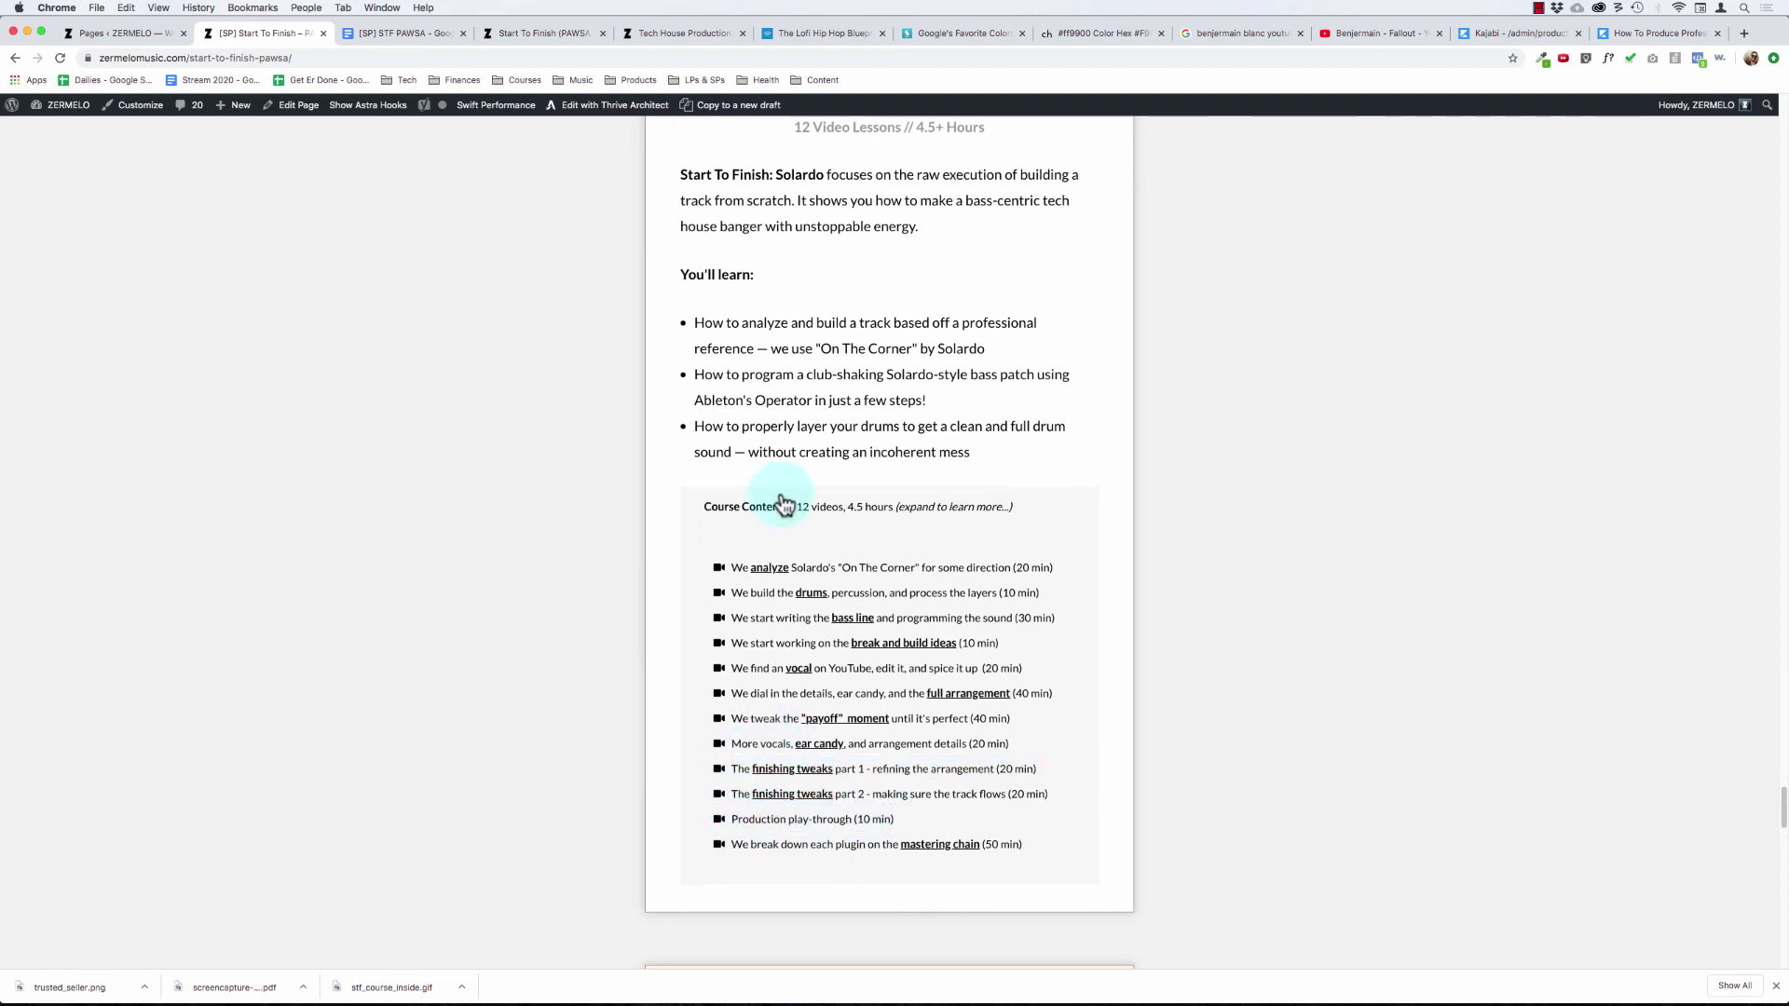
drag(734, 572, 803, 829)
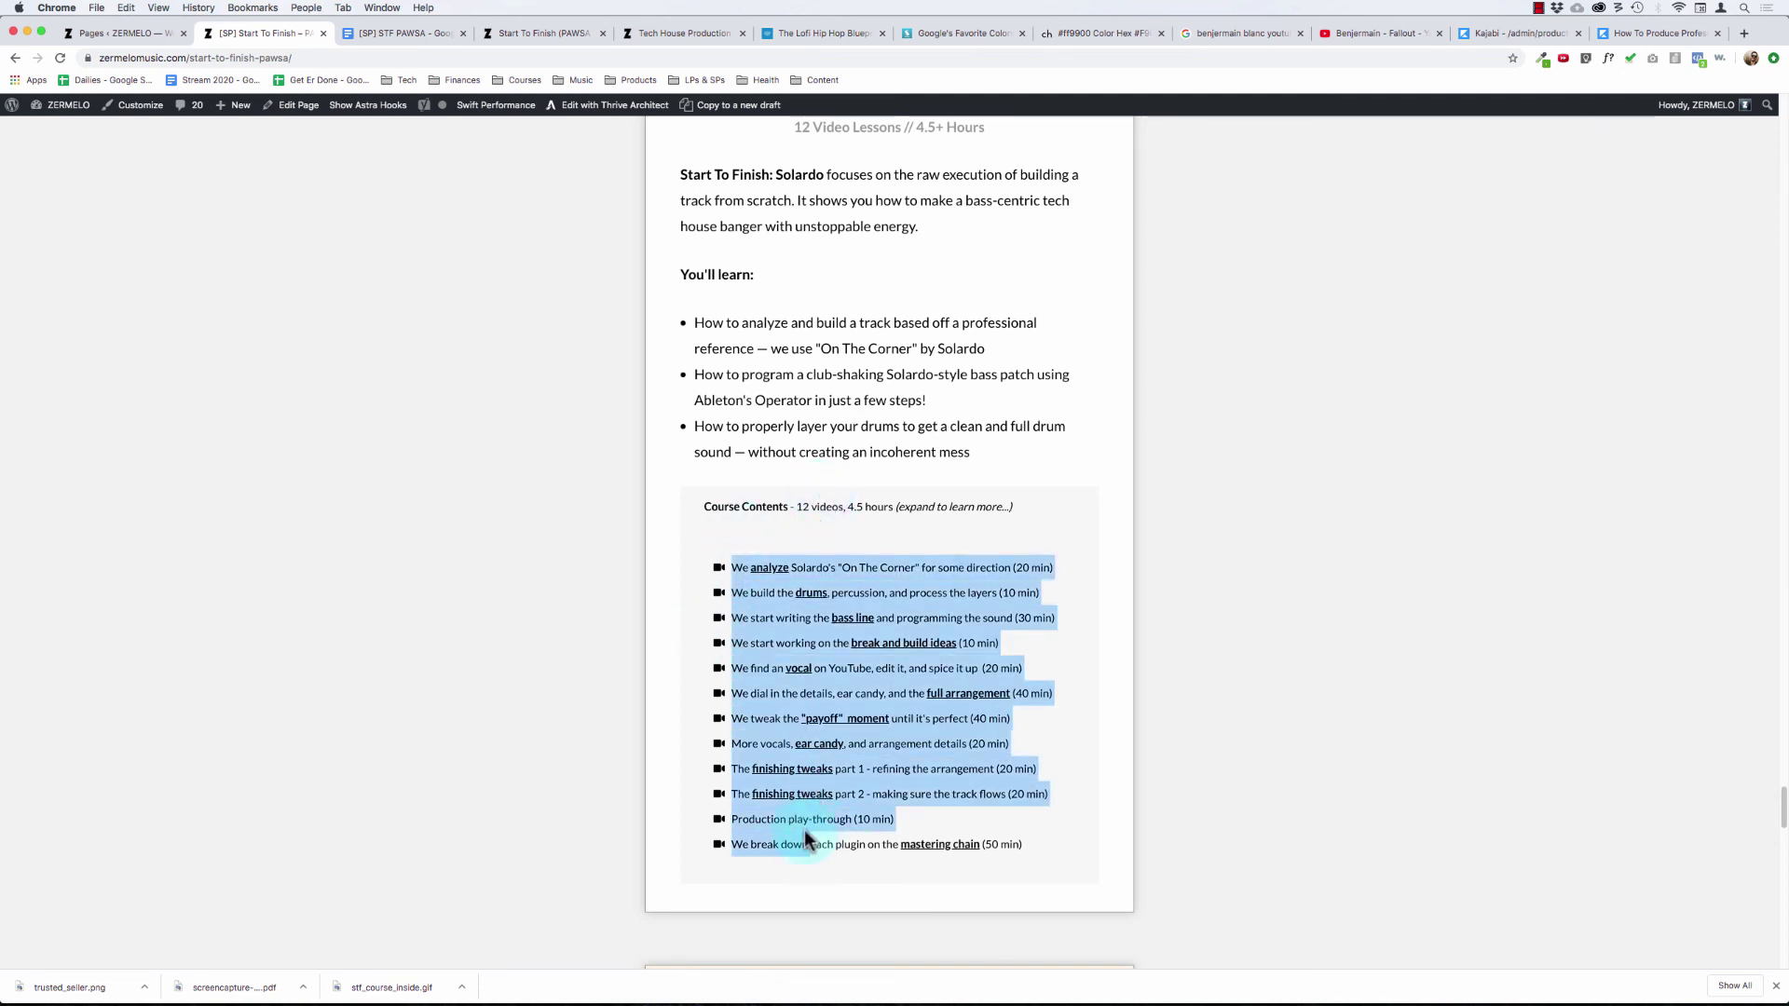
click(735, 557)
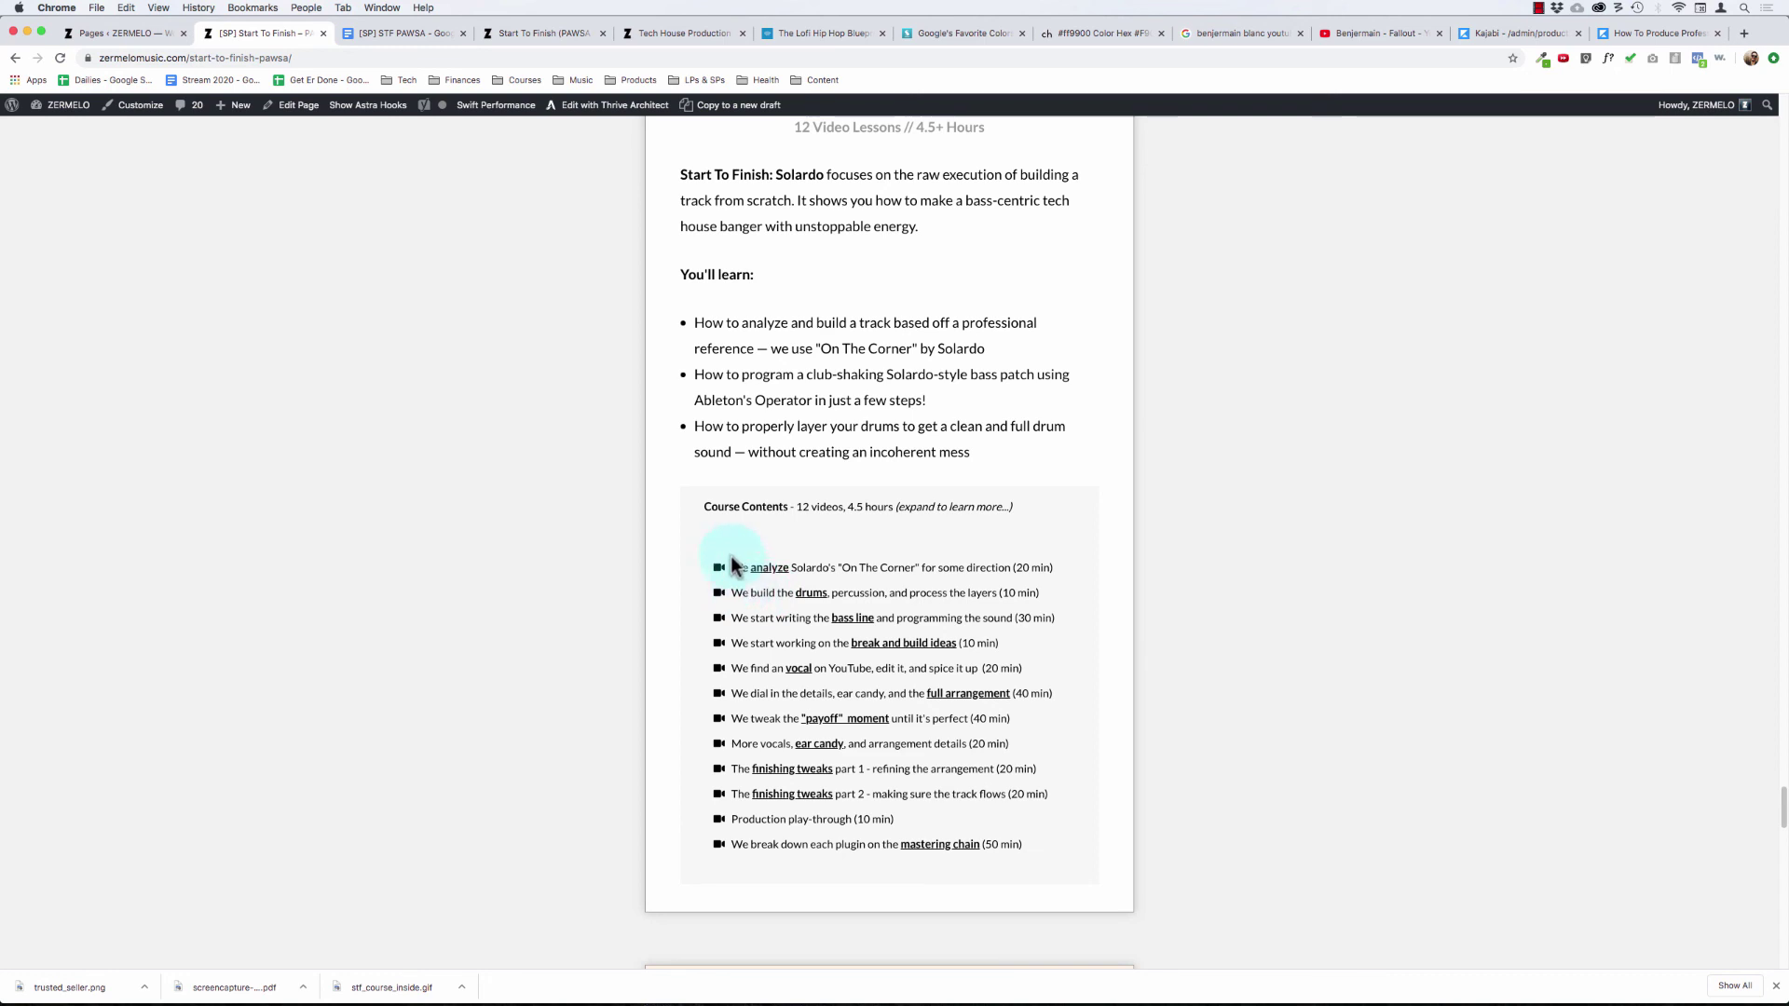
- Examine the full lesson list in Bonus #1's expanded Course Contents, from the "On The Corner" analysis to the mastering chain breakdown
drag(730, 557, 829, 594)
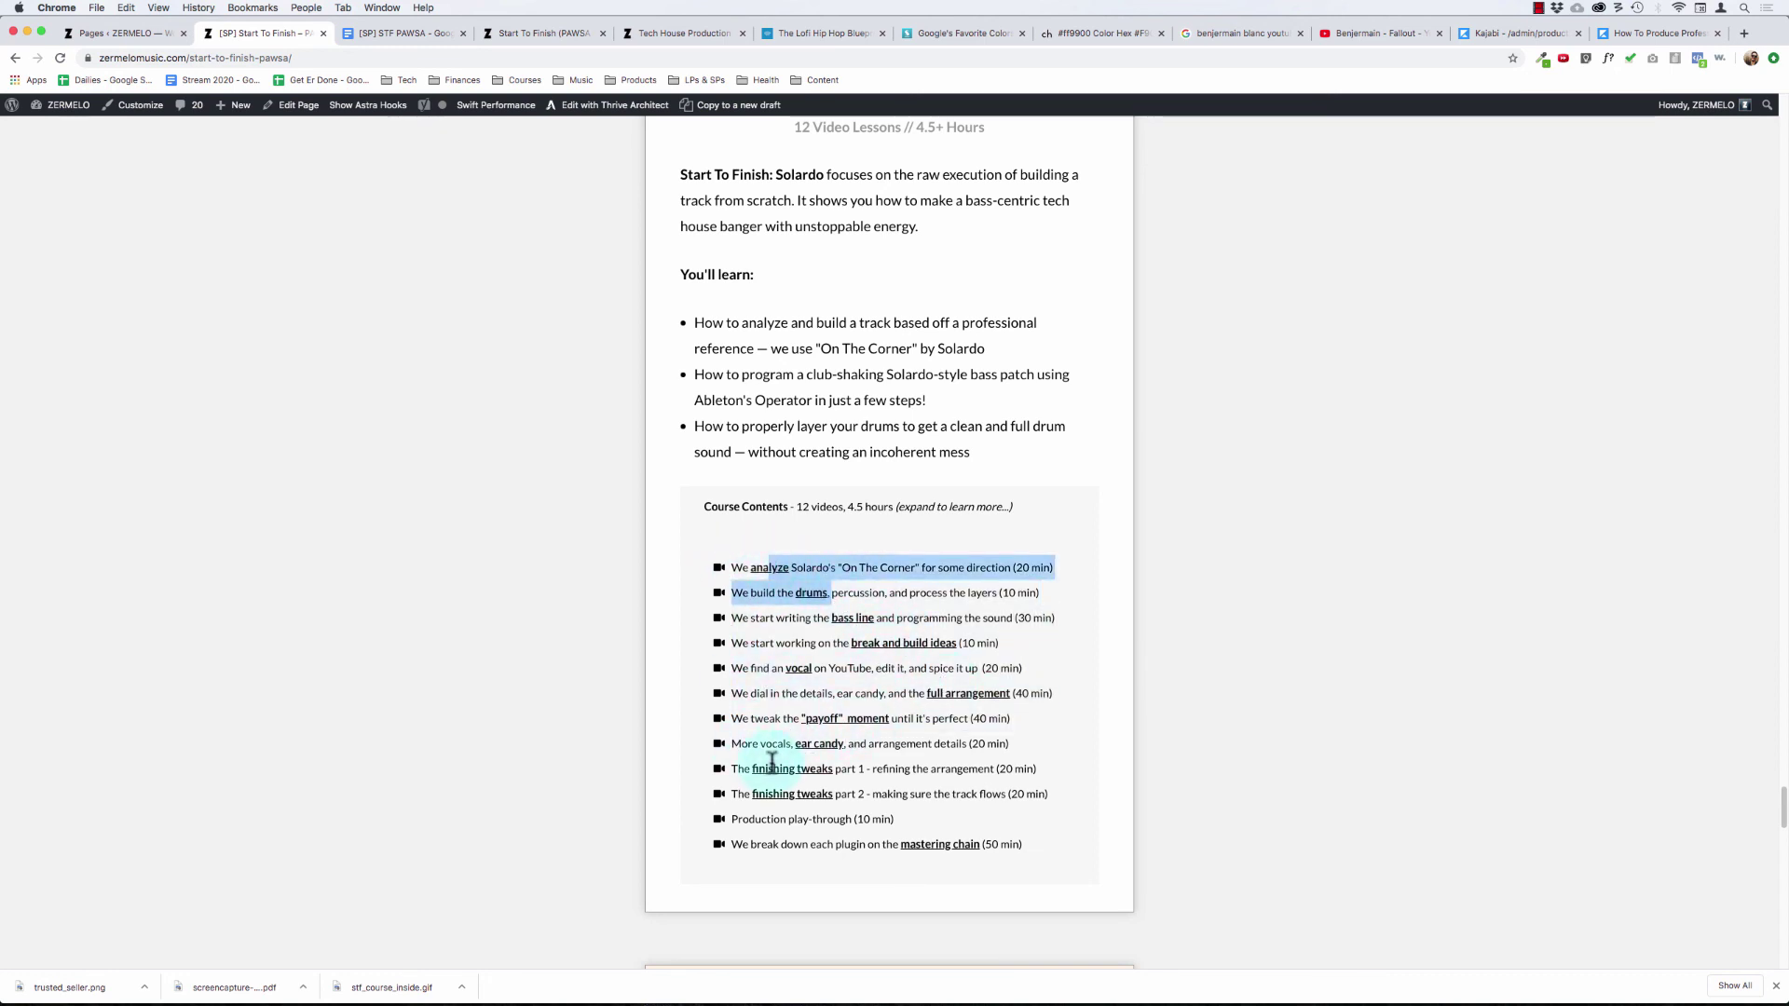
drag(759, 759, 910, 843)
click(969, 837)
click(734, 474)
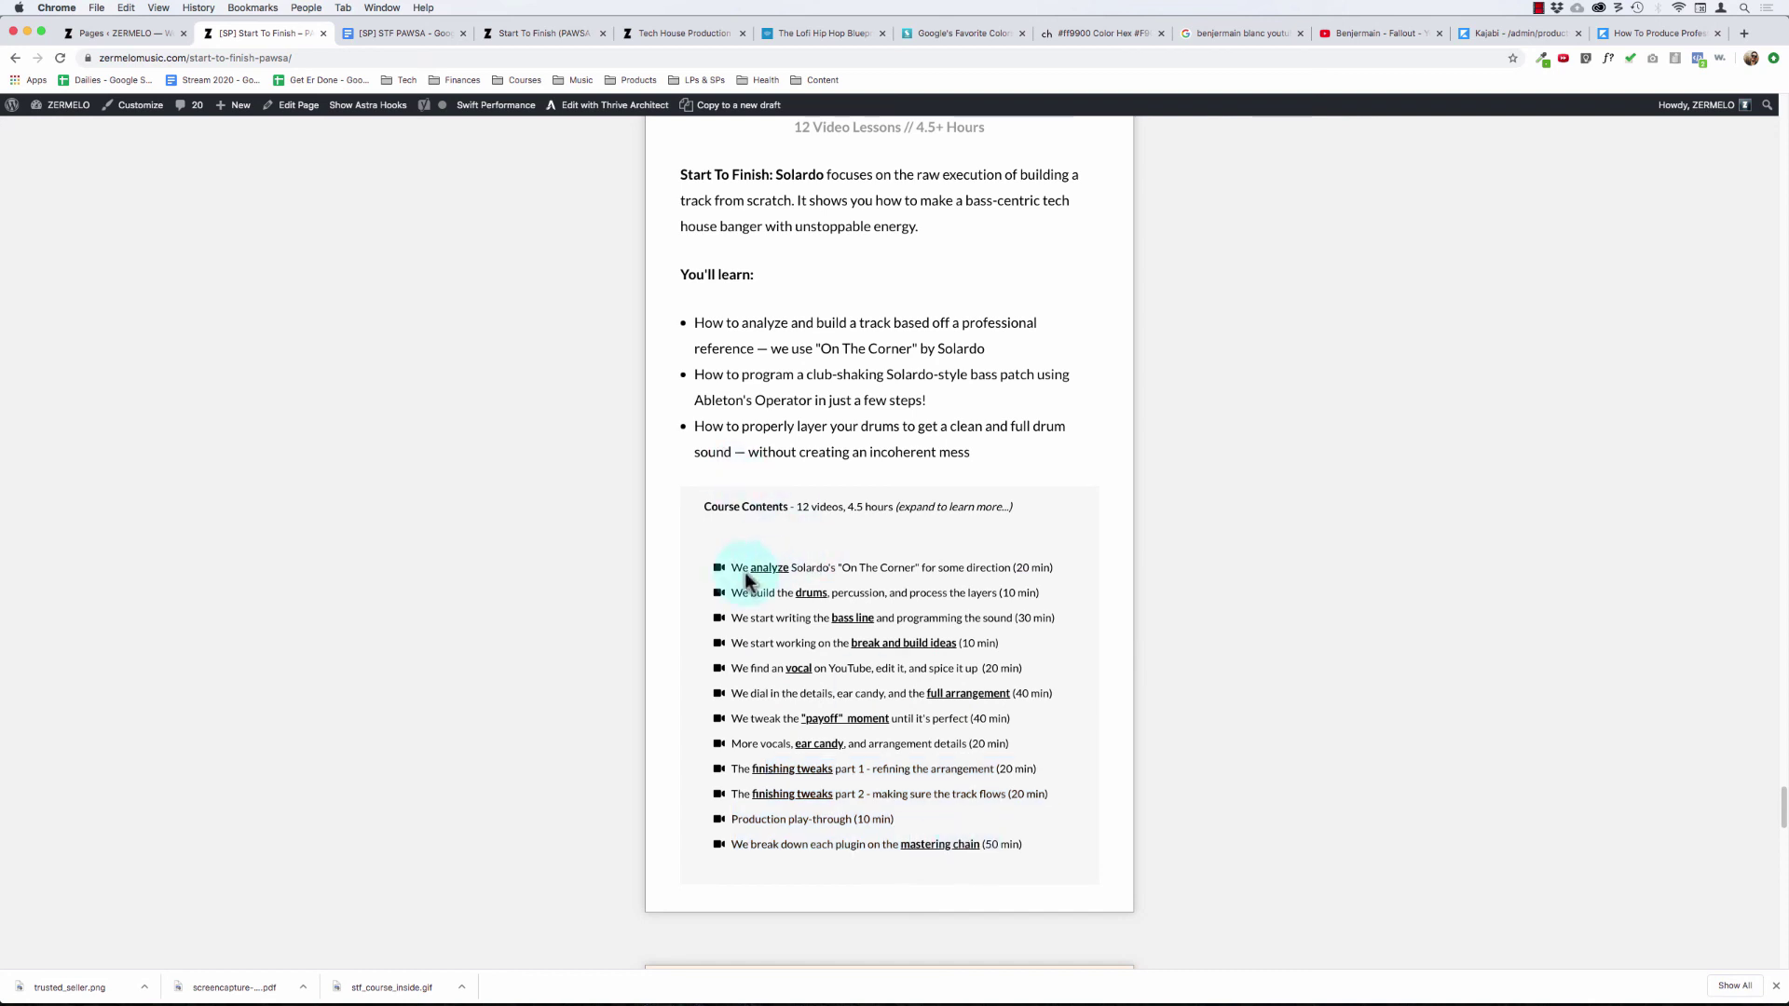
drag(730, 569, 742, 842)
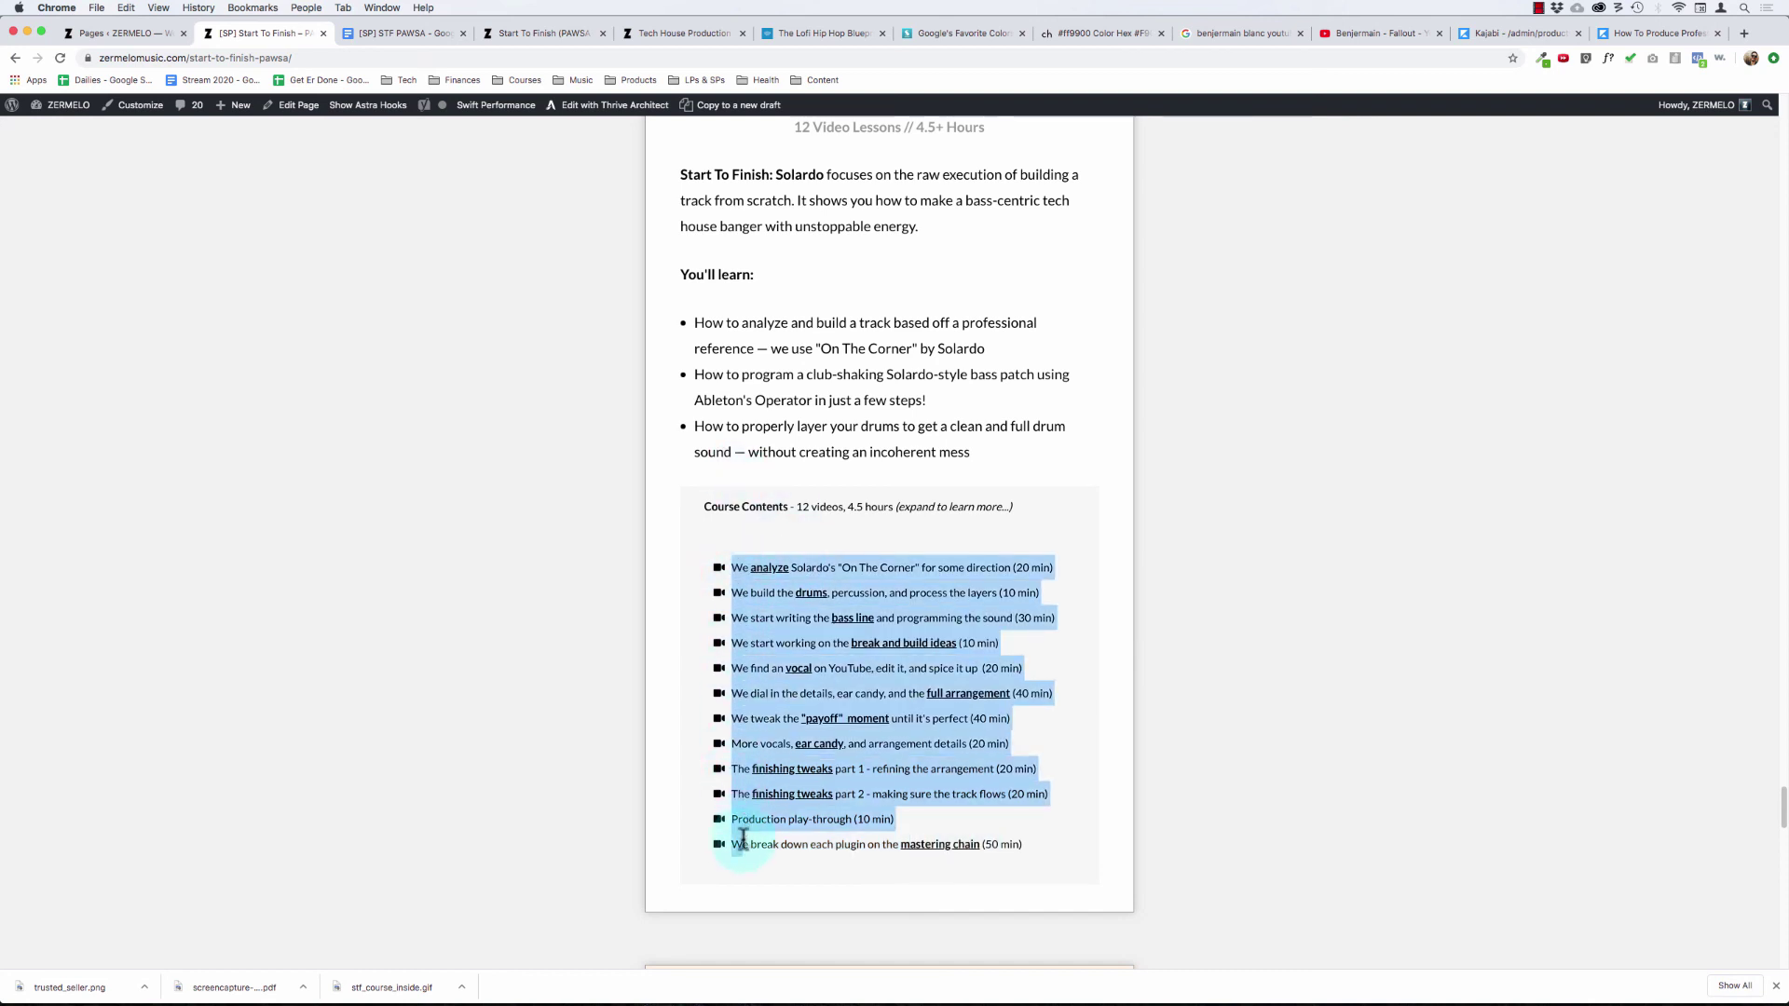
click(719, 566)
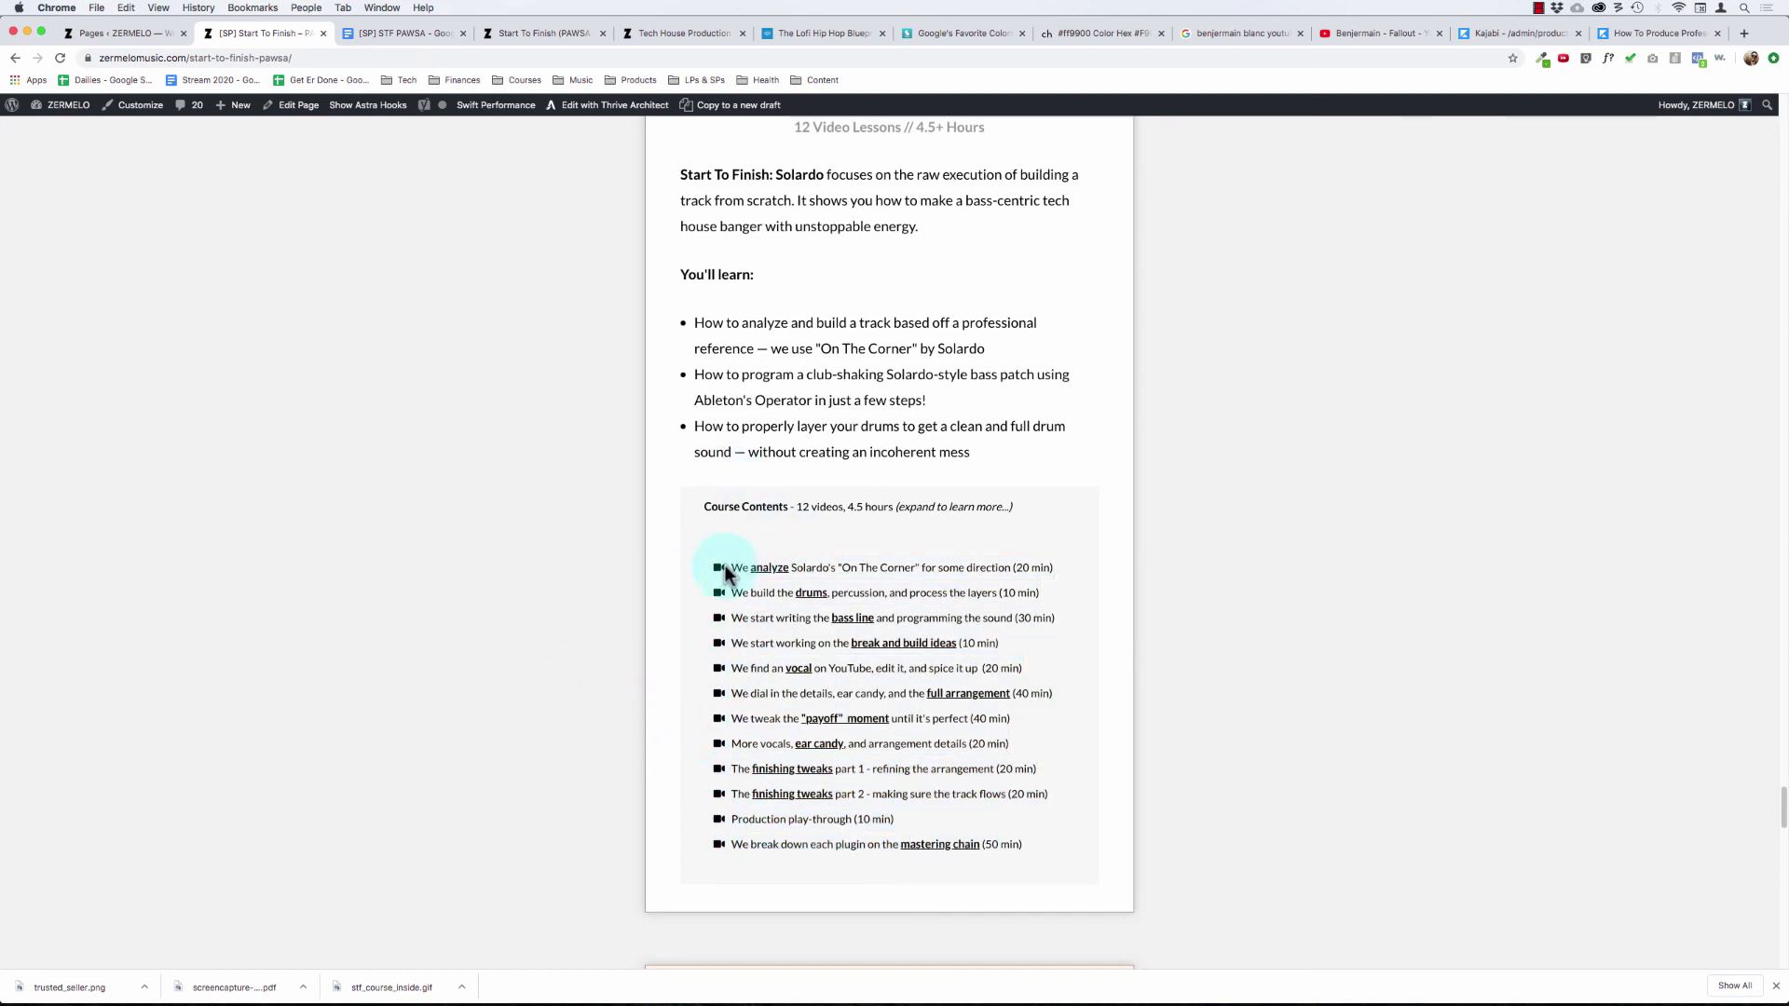
drag(725, 570, 723, 841)
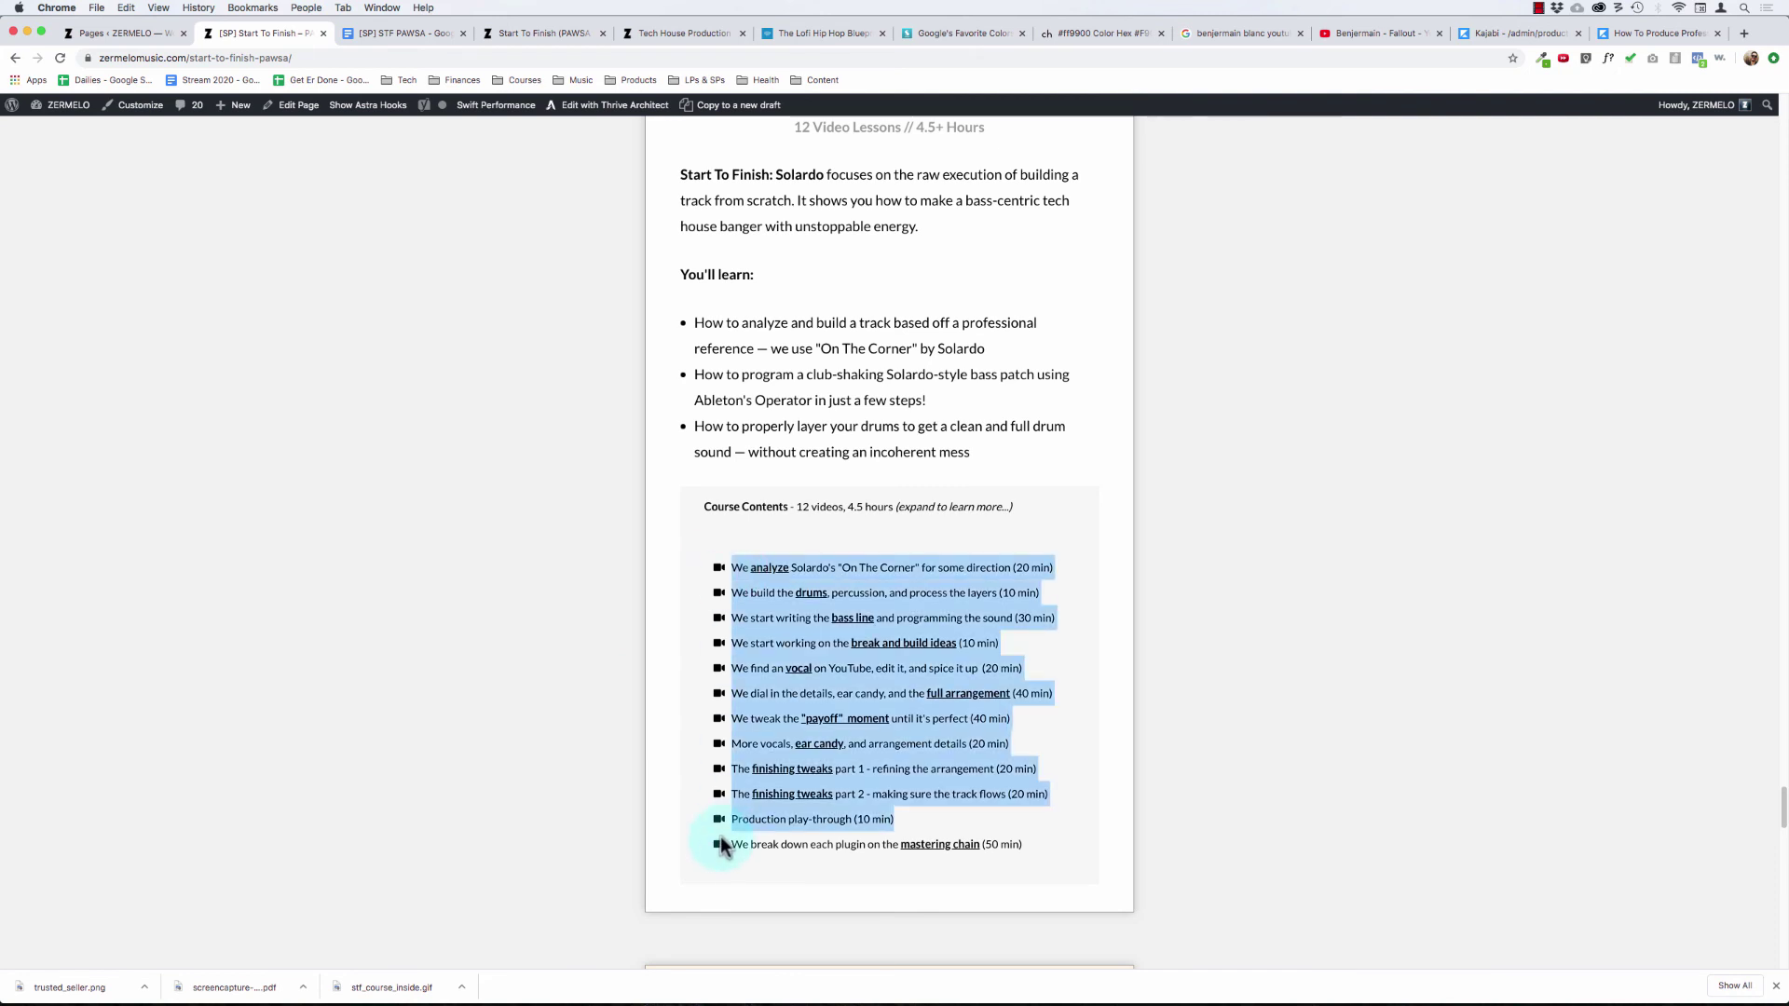
click(729, 568)
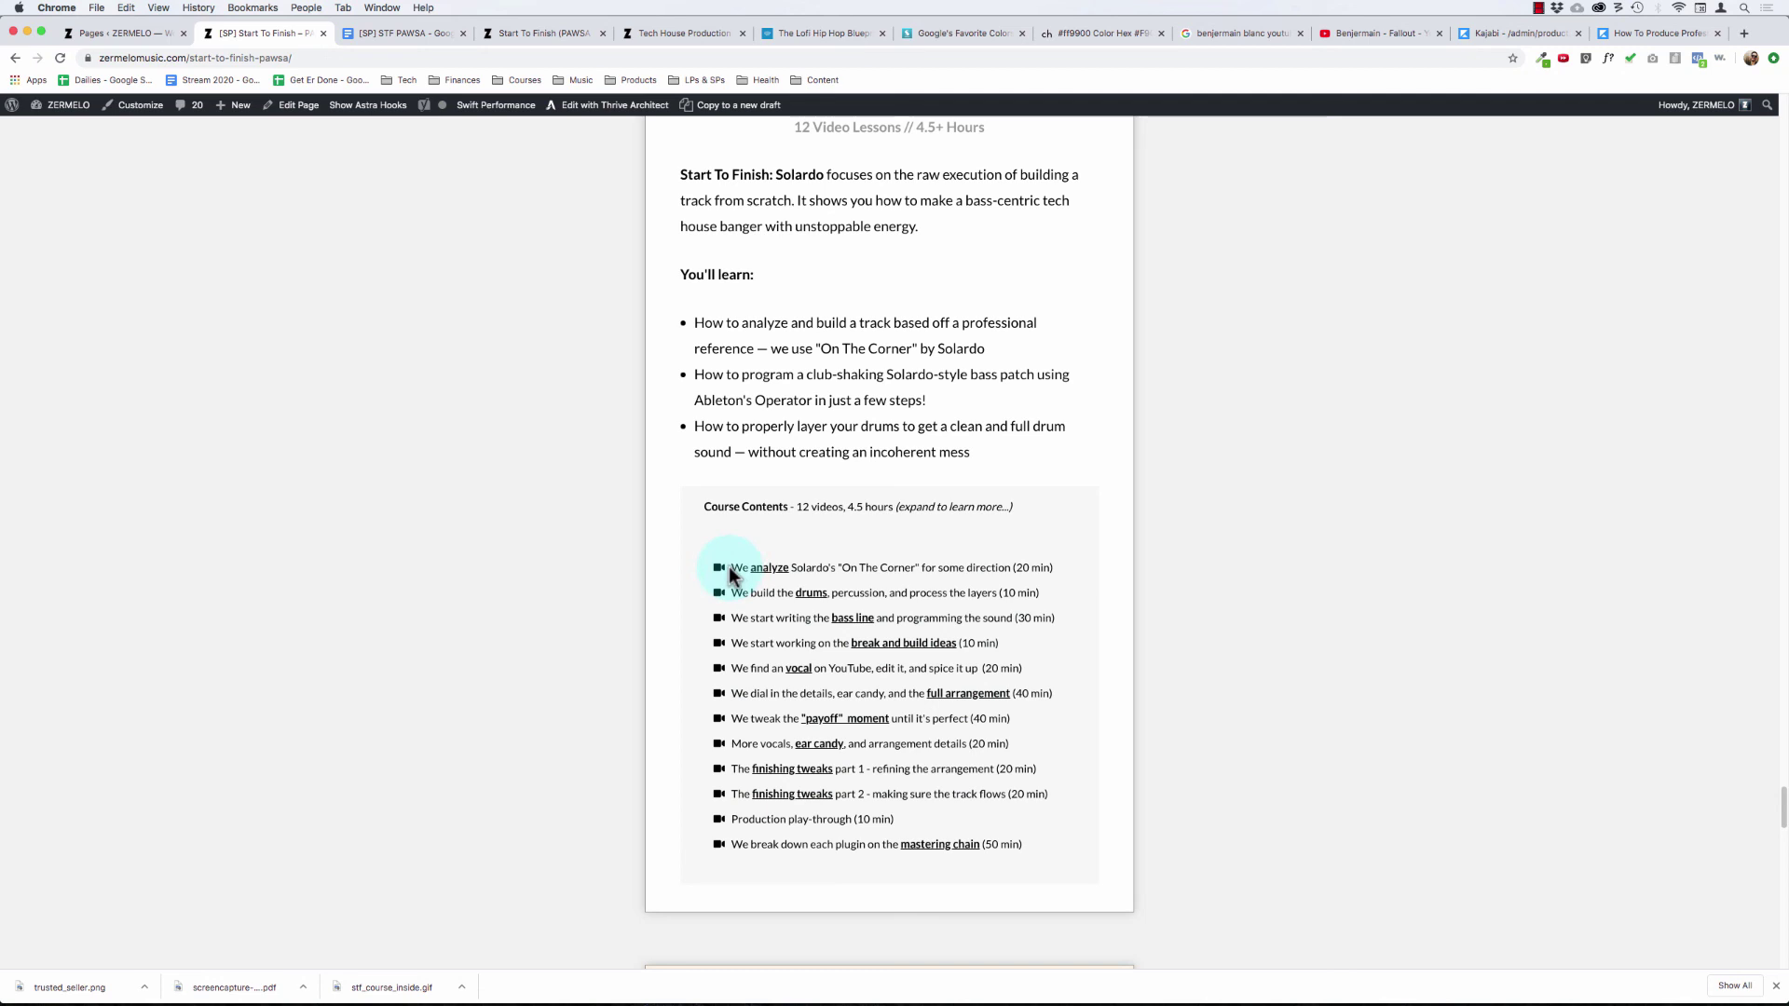
drag(728, 566, 740, 850)
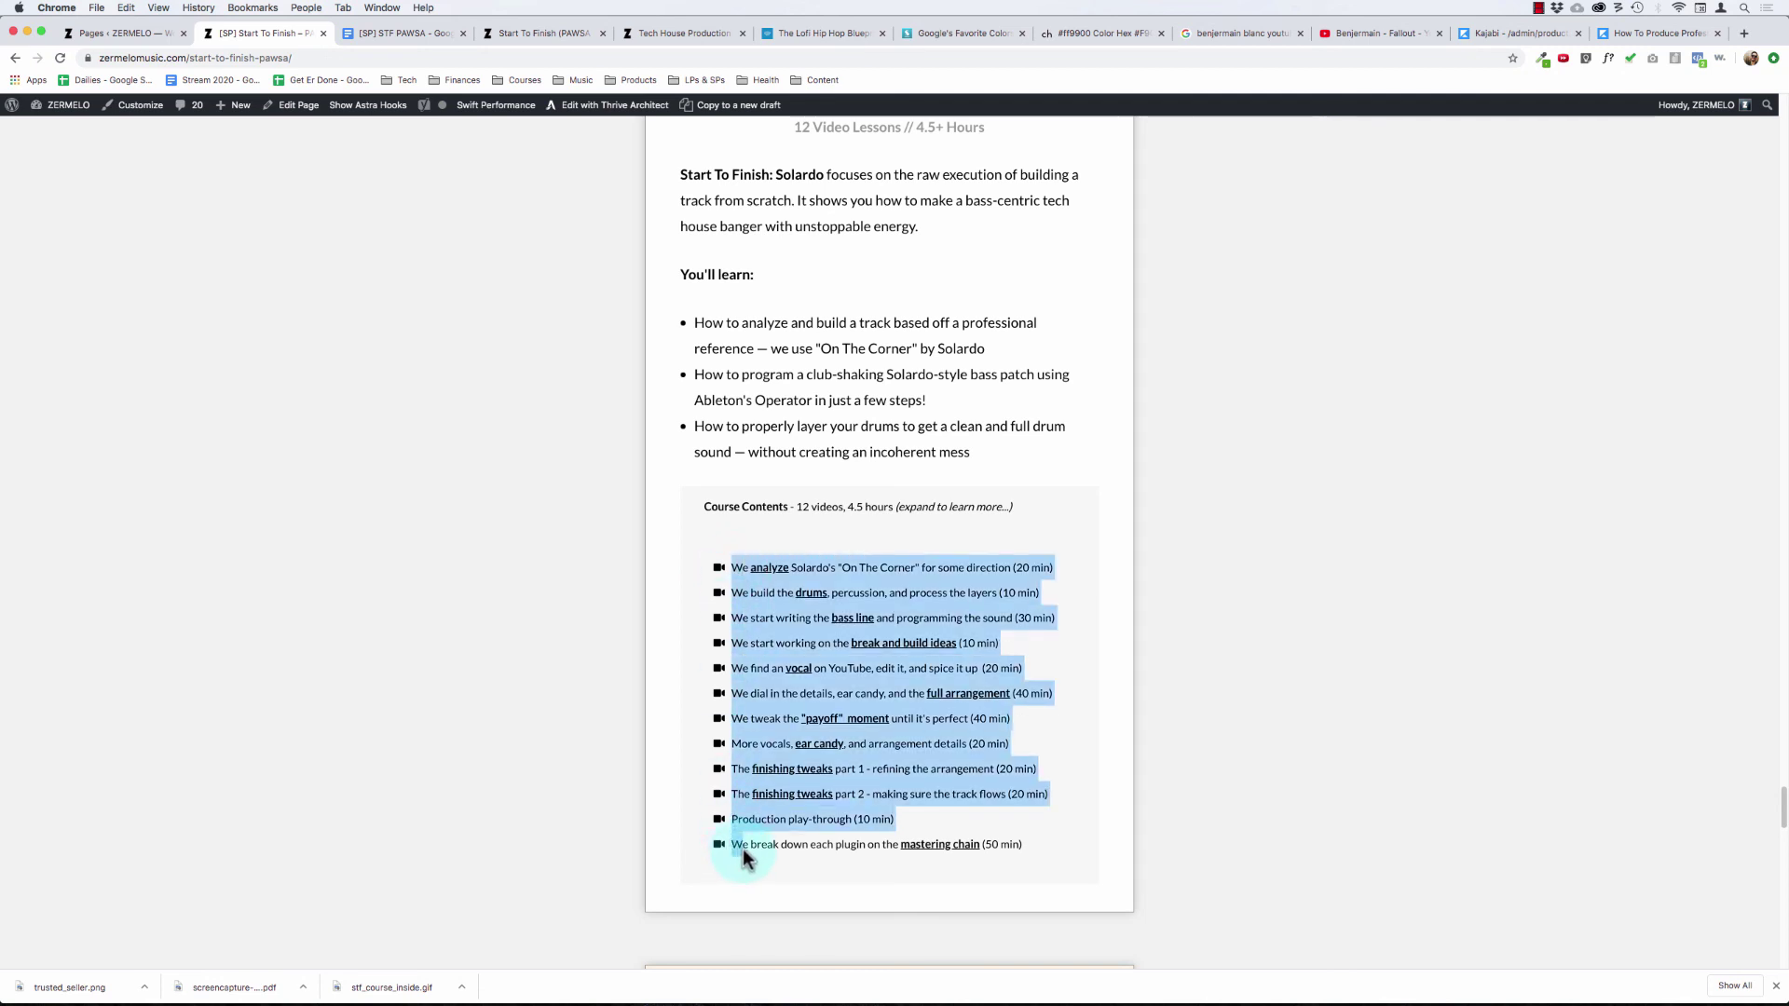
- Collapse the Course Contents toggle in the Bonus #1 box and review the Bonus #2 and Bonus #3 boxes on the live page
click(751, 506)
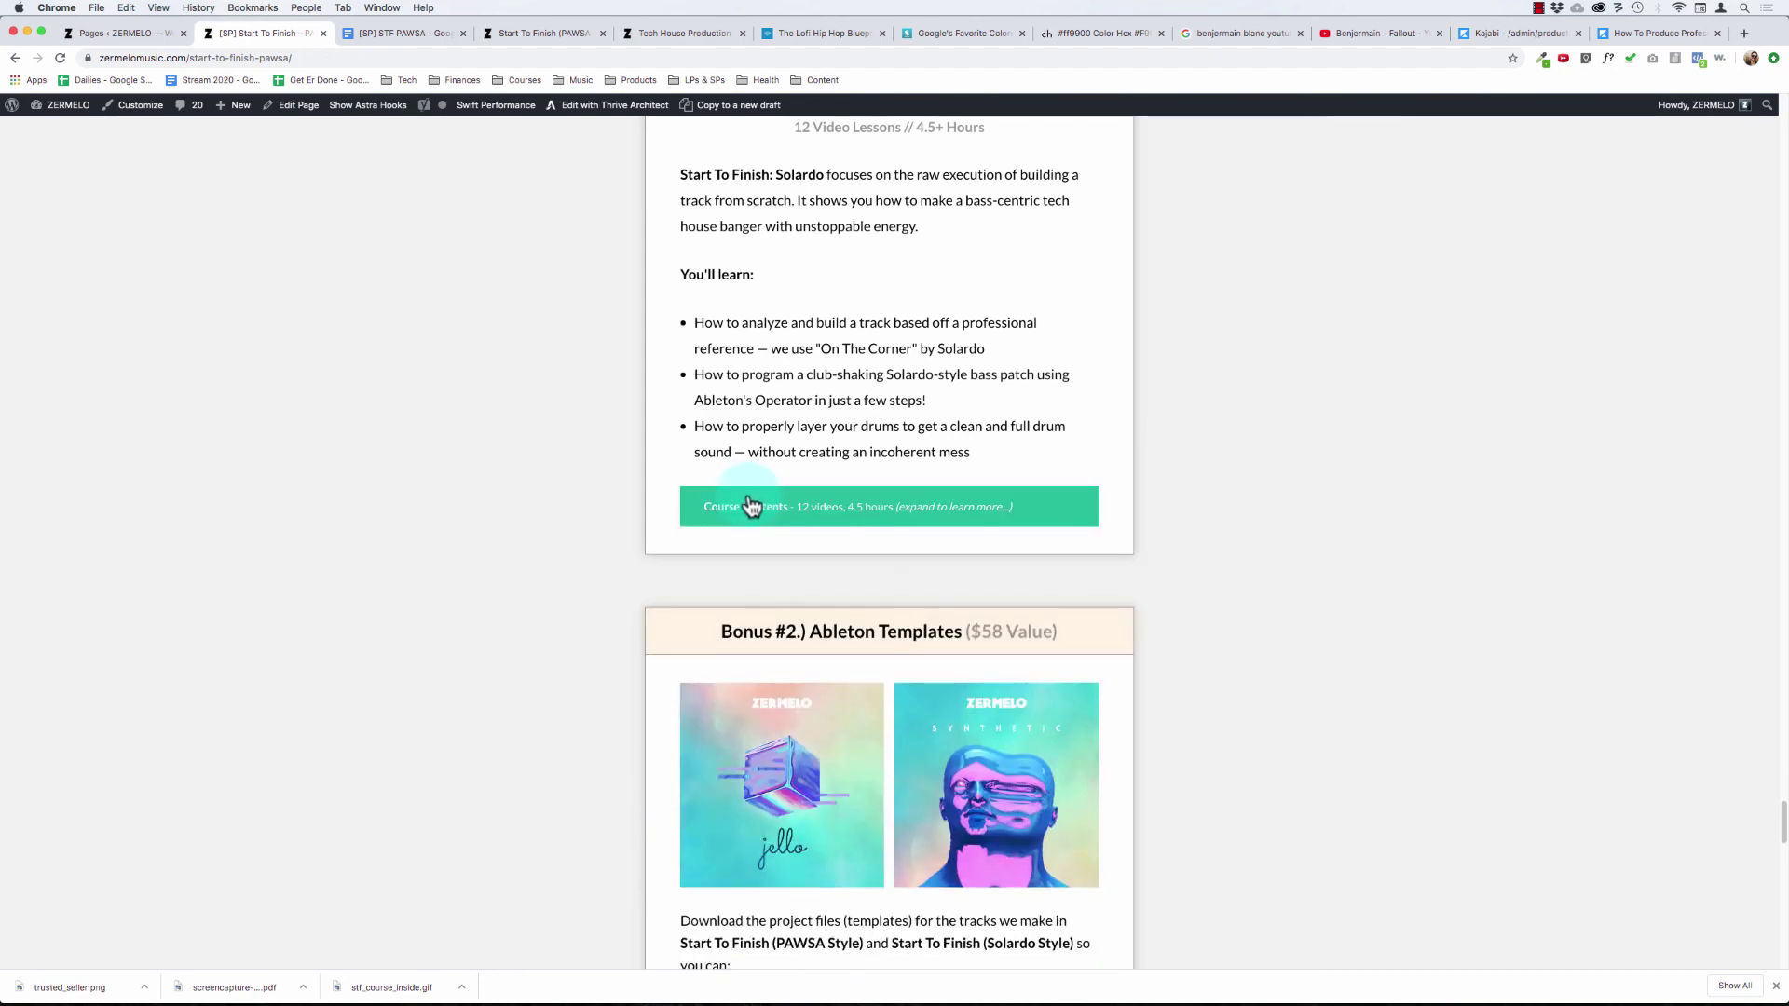
scroll(751, 505, down, 10)
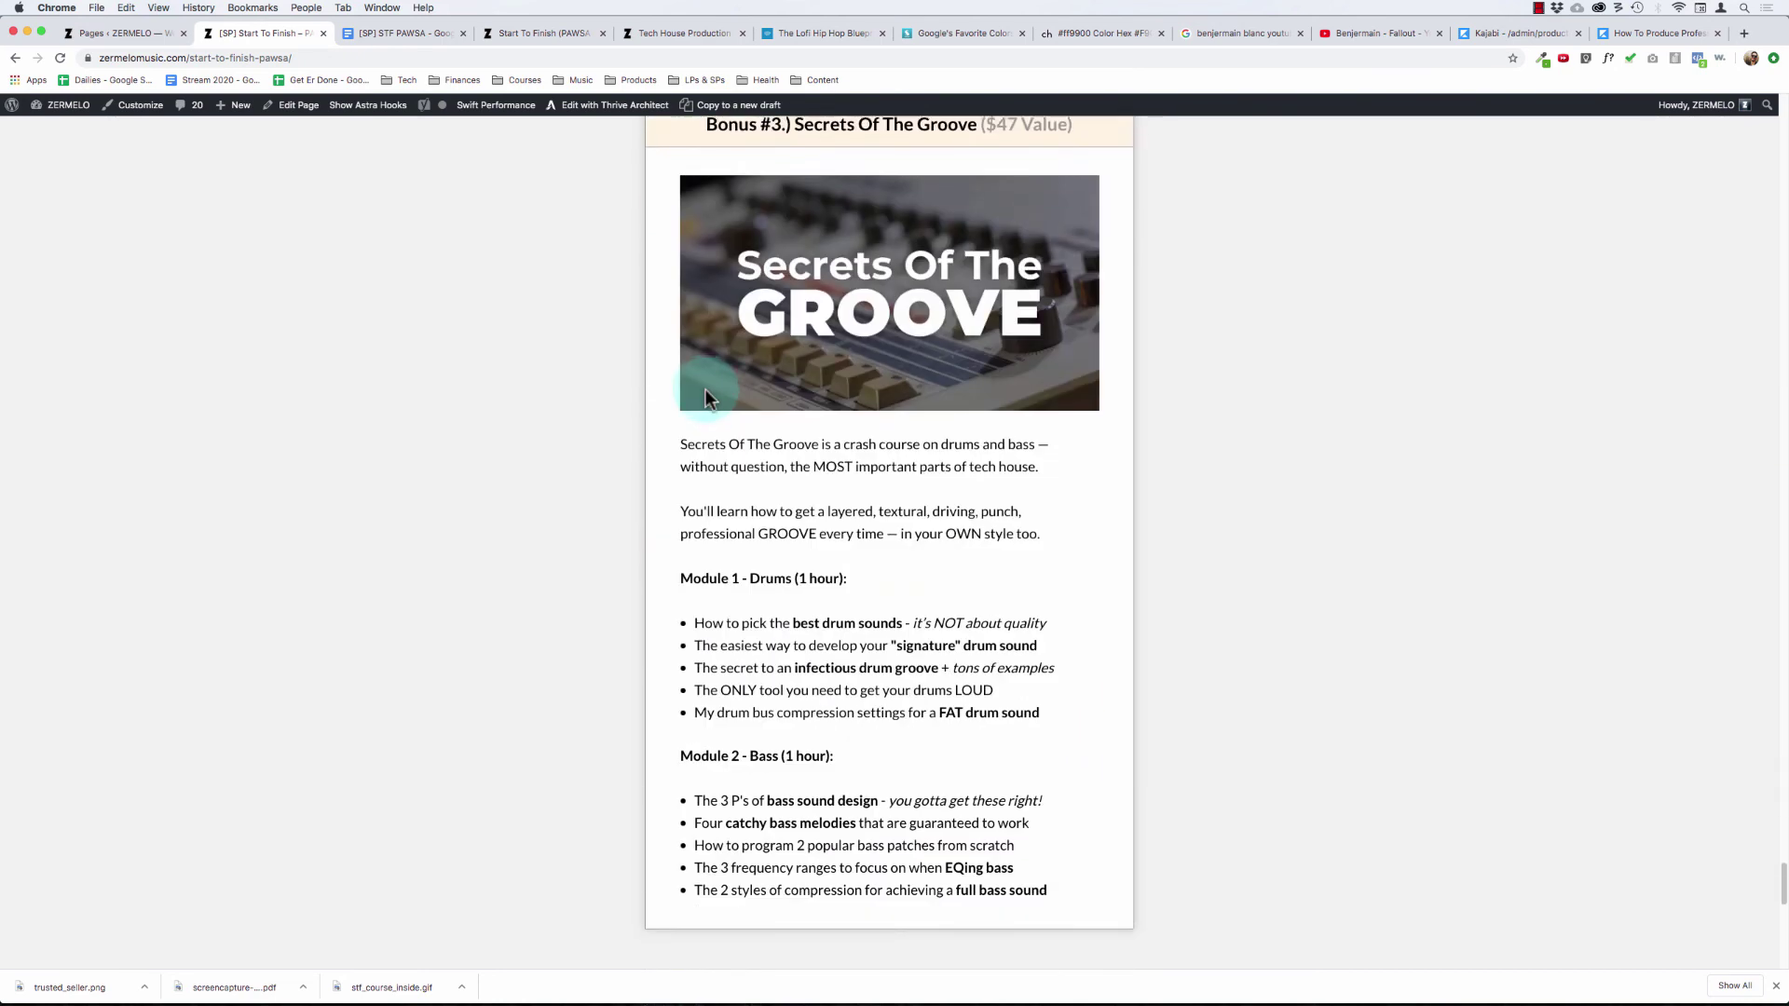
scroll(706, 391, down, 13)
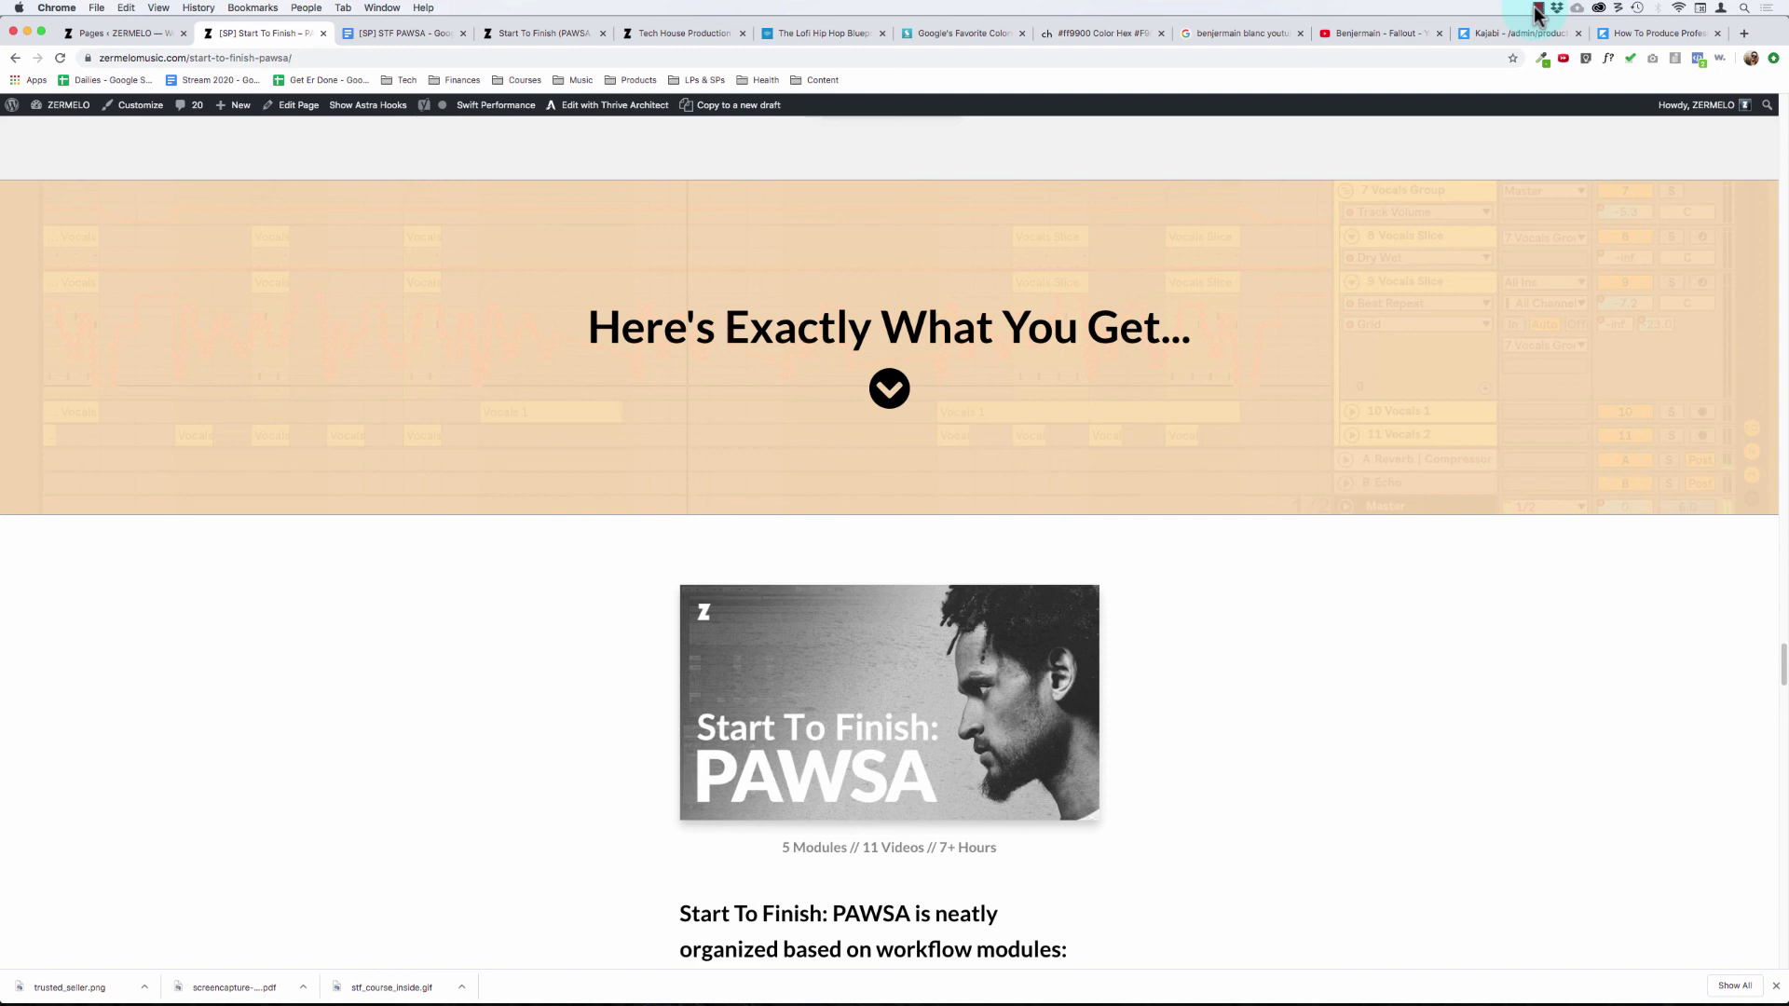
click(1536, 8)
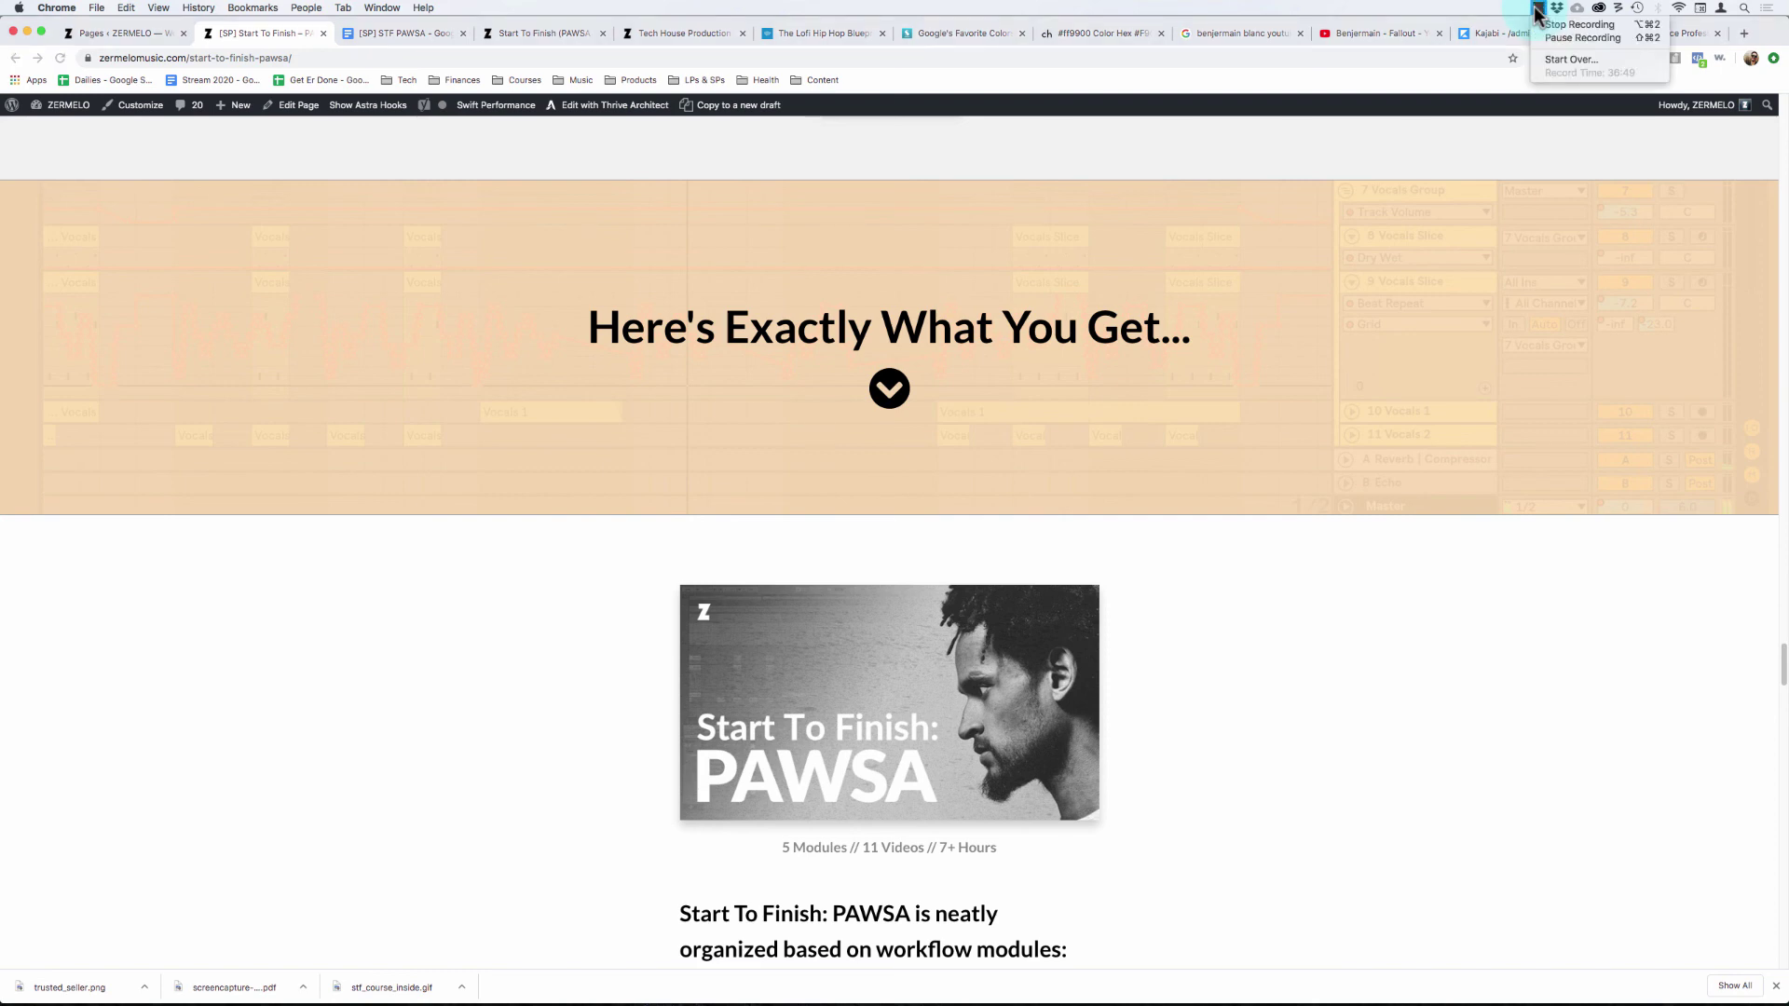